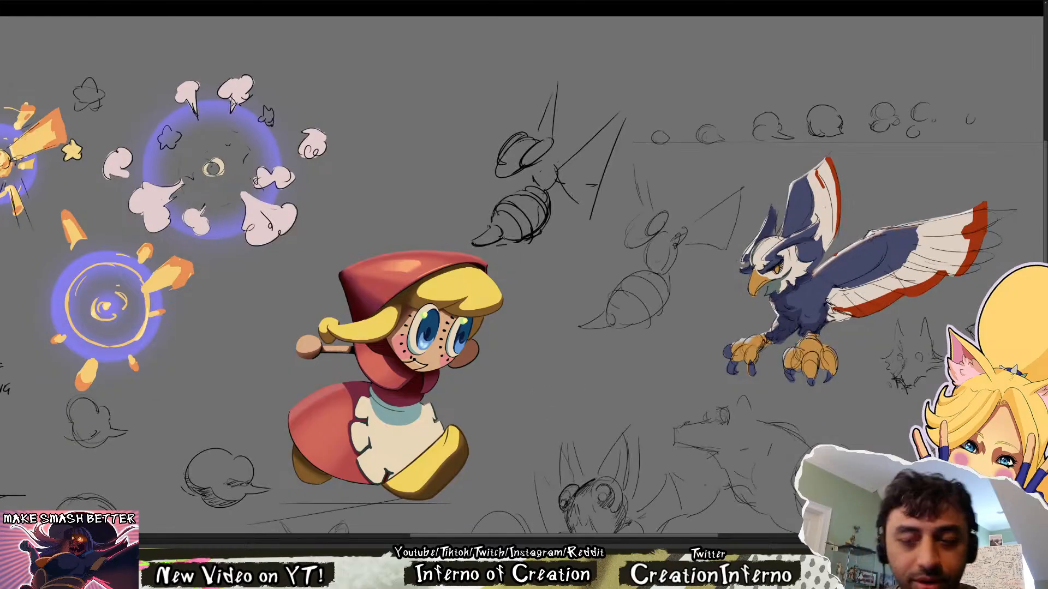
Paste the coloured bee drawing and place it above the hooded girl, between the smoke burst and the dark bee sketch
{"action": "left_click", "coordinate": [481, 538]}
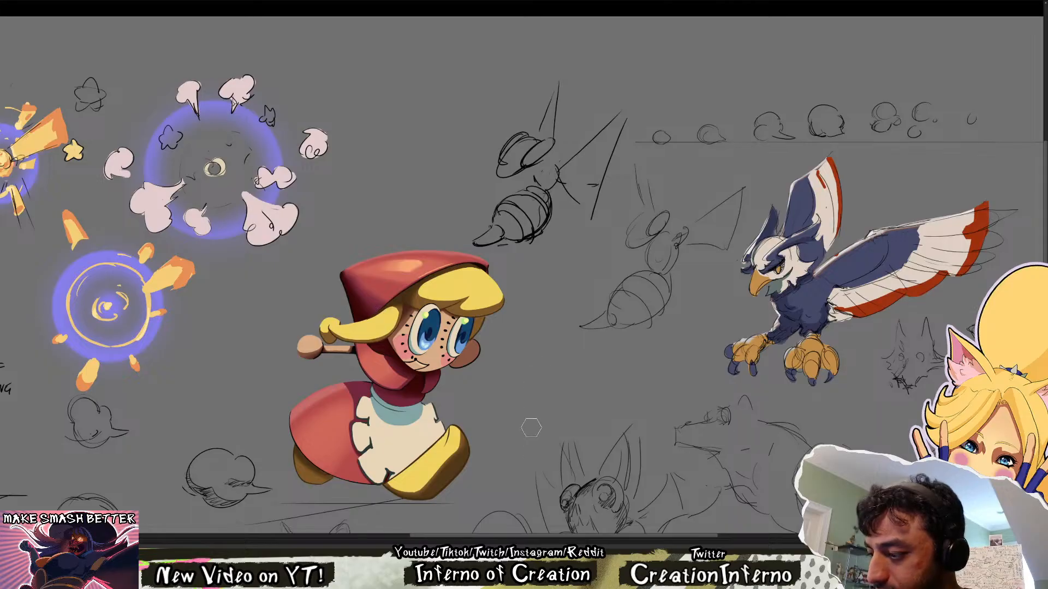
{"action": "left_click_drag", "start_coordinate": [659, 360], "coordinate": [632, 365]}
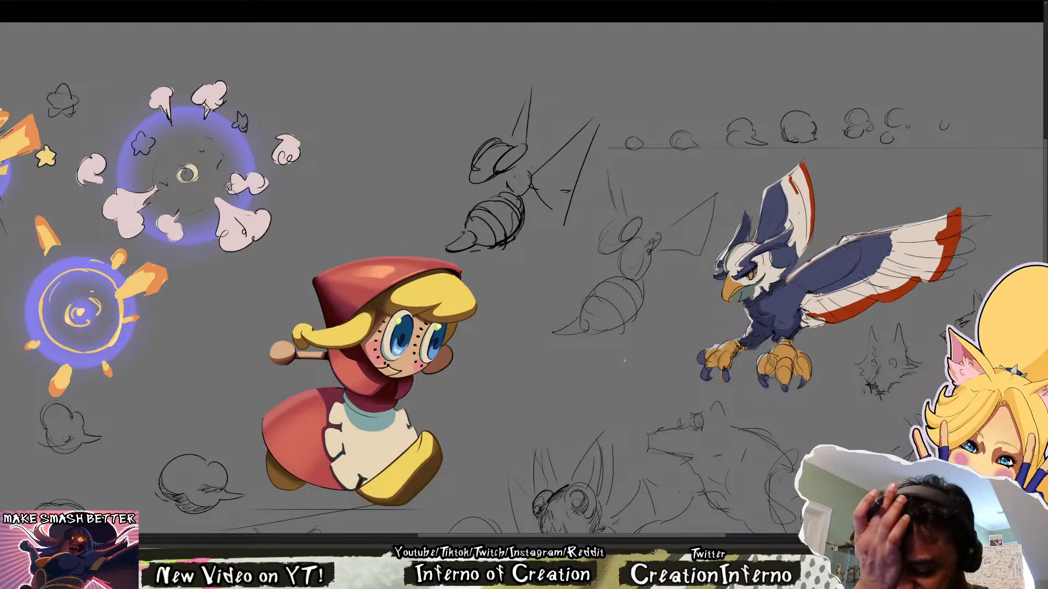
{"action": "left_click_drag", "start_coordinate": [659, 347], "coordinate": [624, 367]}
{"action": "left_click_drag", "start_coordinate": [595, 277], "coordinate": [588, 385]}
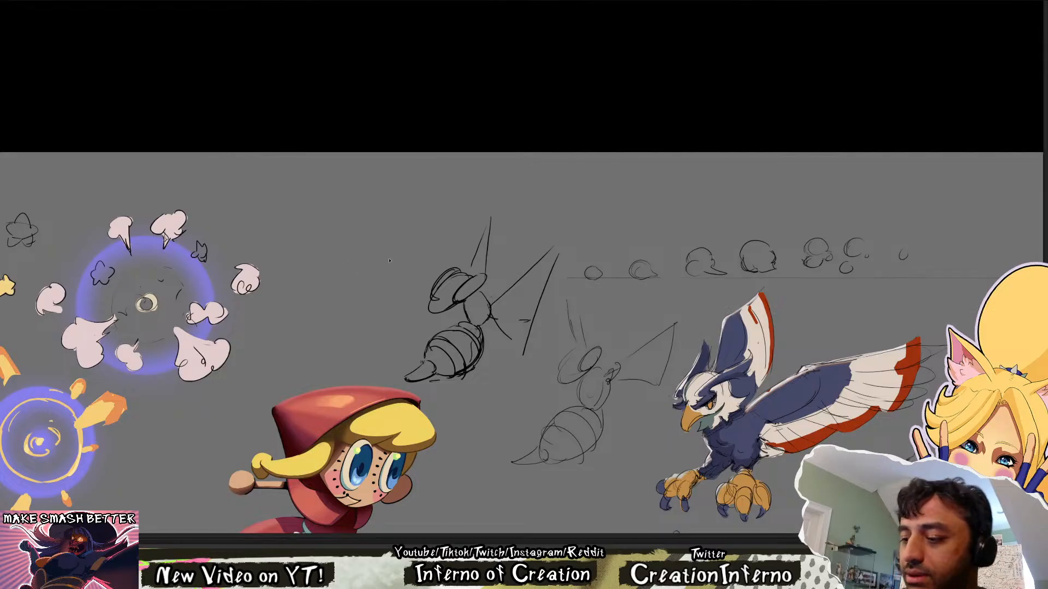
{"action": "key", "text": "ctrl+v"}
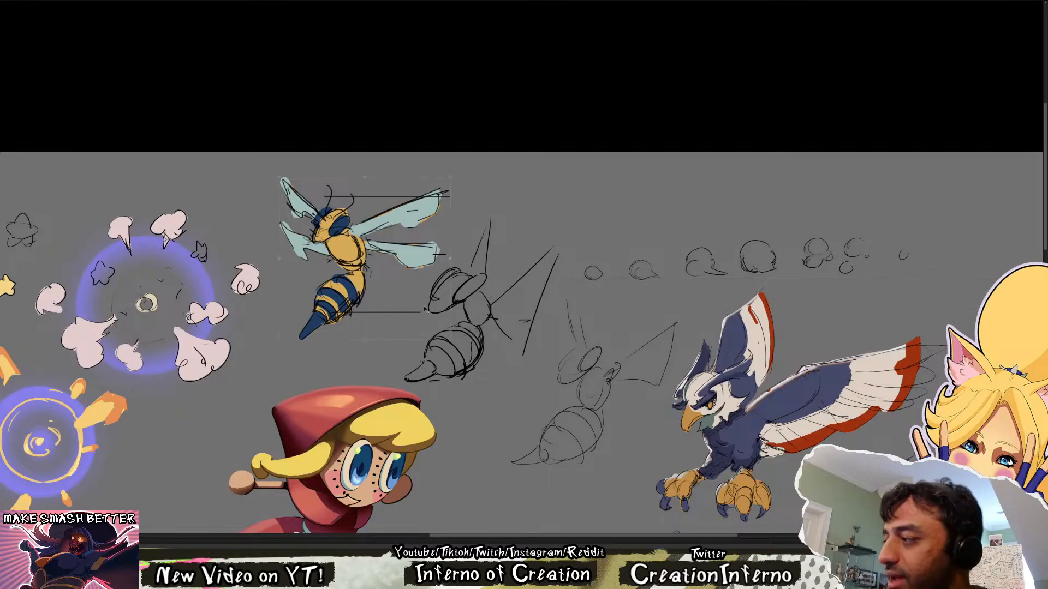
{"action": "left_click_drag", "start_coordinate": [425, 309], "coordinate": [400, 276]}
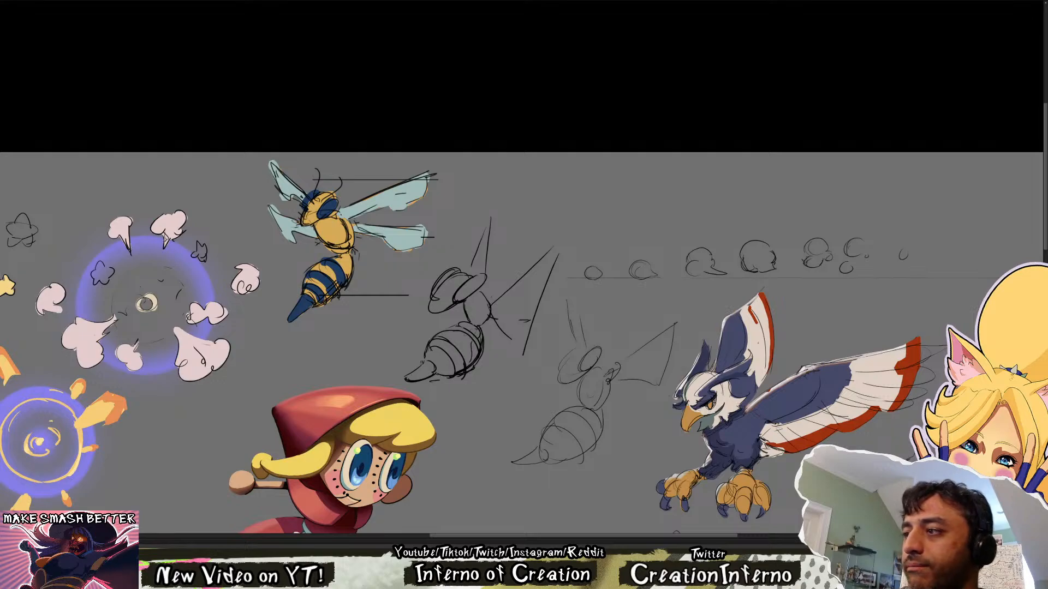
{"action": "scroll", "coordinate": [574, 108], "scroll_direction": "down", "scroll_amount": 5}
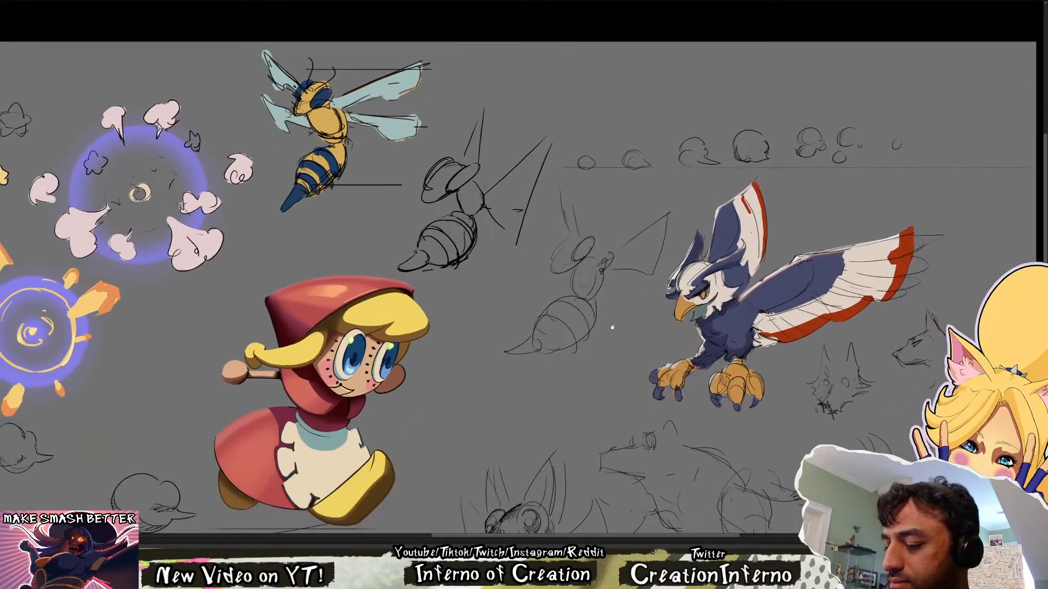
{"action": "scroll", "coordinate": [612, 335], "scroll_direction": "up", "scroll_amount": 5}
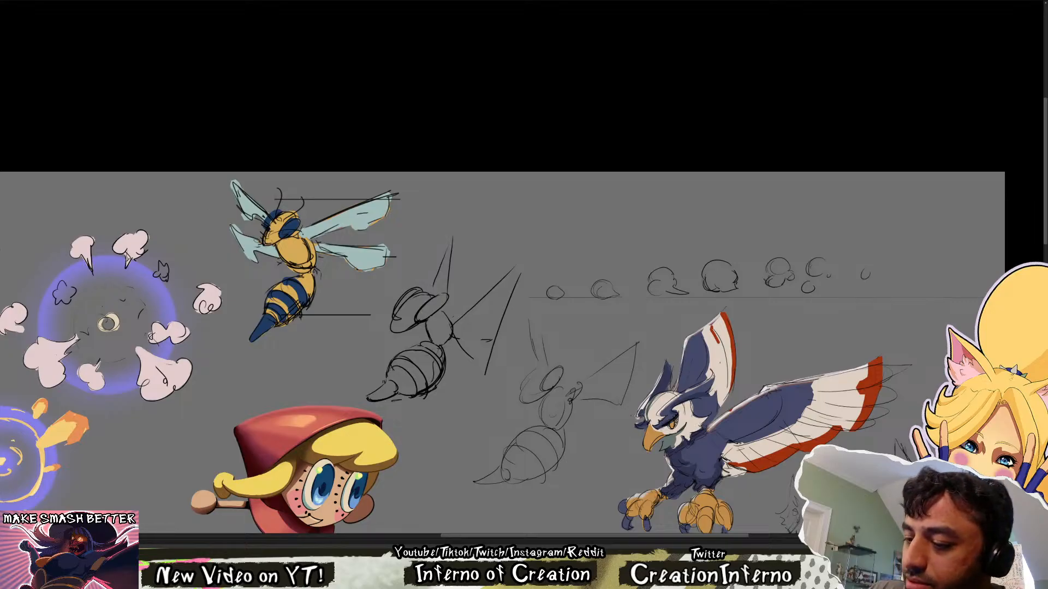
Write the letters B, M and S in a column beside the coloured bee's wings, undoing the unwanted strokes
{"action": "mouse_move", "coordinate": [410, 186]}
{"action": "left_mouse_down"}
{"action": "mouse_move", "coordinate": [407, 234]}
{"action": "mouse_move", "coordinate": [422, 211]}
{"action": "mouse_move", "coordinate": [420, 194]}
{"action": "mouse_move", "coordinate": [411, 242]}
{"action": "mouse_move", "coordinate": [429, 184]}
{"action": "left_mouse_up"}
{"action": "key", "text": "ctrl+z"}
{"action": "key", "text": "ctrl+z"}
{"action": "key", "text": "ctrl+z"}
{"action": "key", "text": "ctrl+z"}
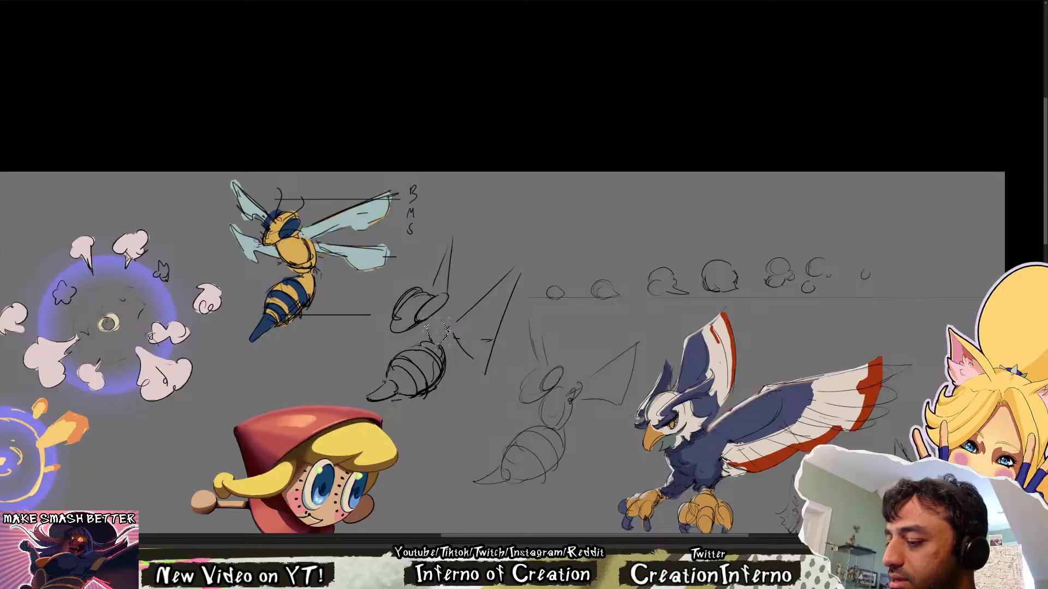
Try to adjust the thorax of the dark bee sketch
{"action": "key", "text": "ctrl+d"}
{"action": "left_click_drag", "start_coordinate": [565, 362], "coordinate": [539, 369]}
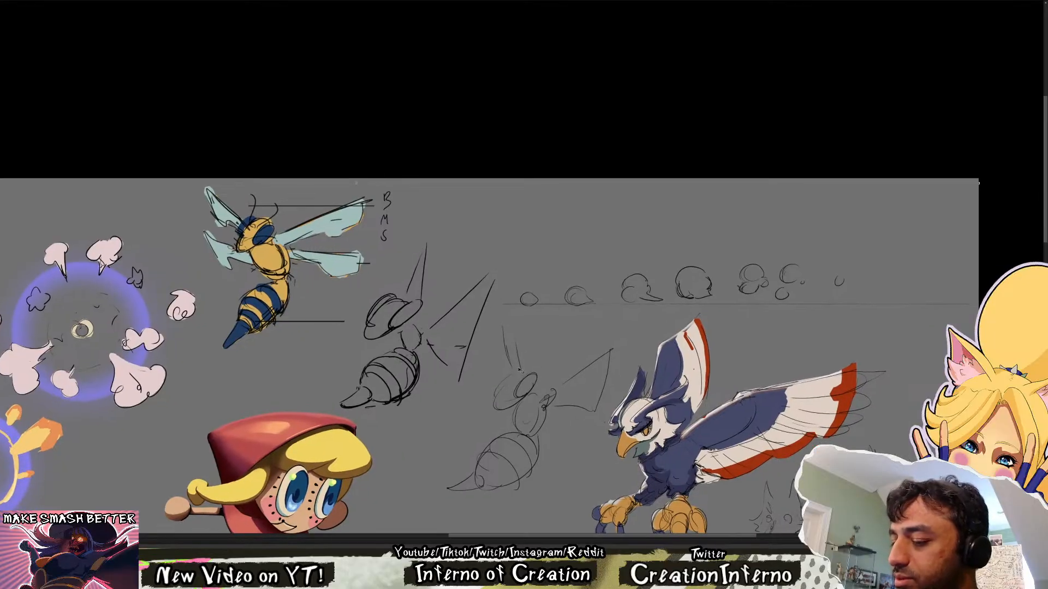
{"action": "key", "text": "ctrl+z"}
{"action": "key", "text": "ctrl+z"}
{"action": "key", "text": "ctrl+z"}
{"action": "key", "text": "ctrl+z"}
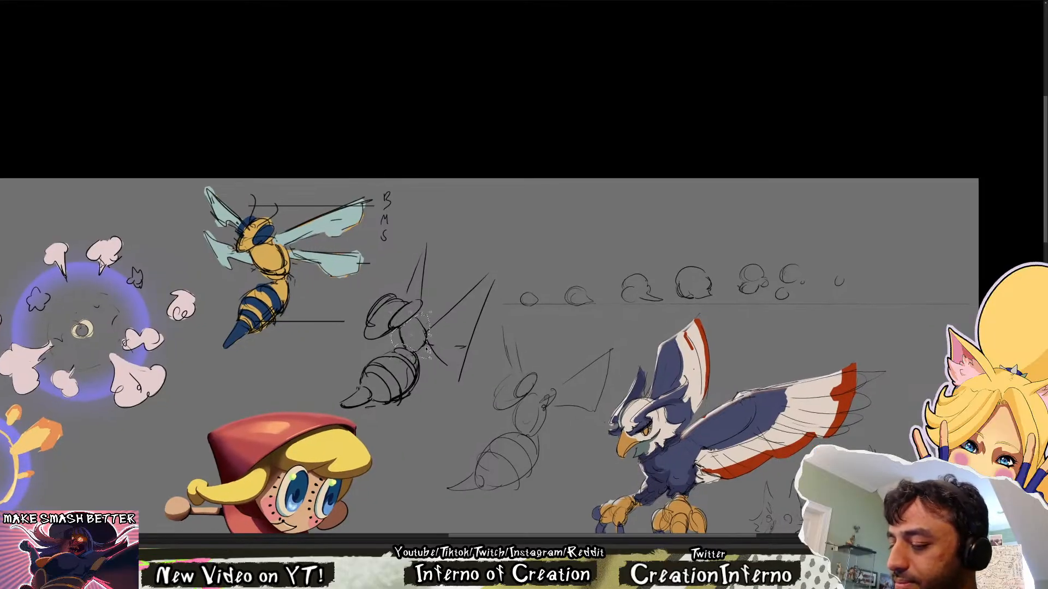
{"action": "key", "text": "ctrl+d"}
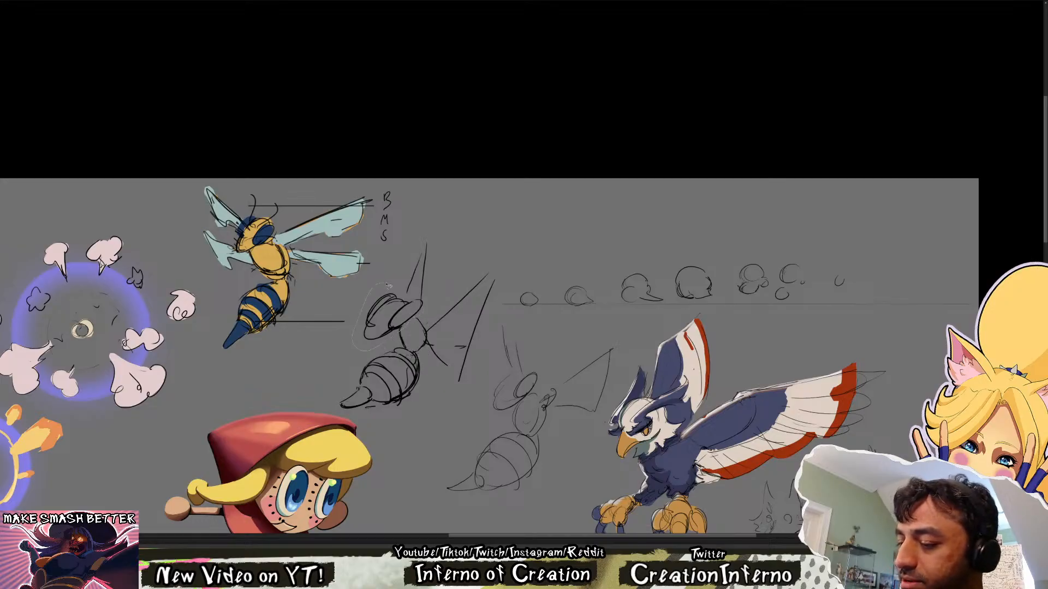
Scale down the selected head of the dark bee sketch towards its thorax and clear the selection
{"action": "key", "text": "ctrl+shift+d"}
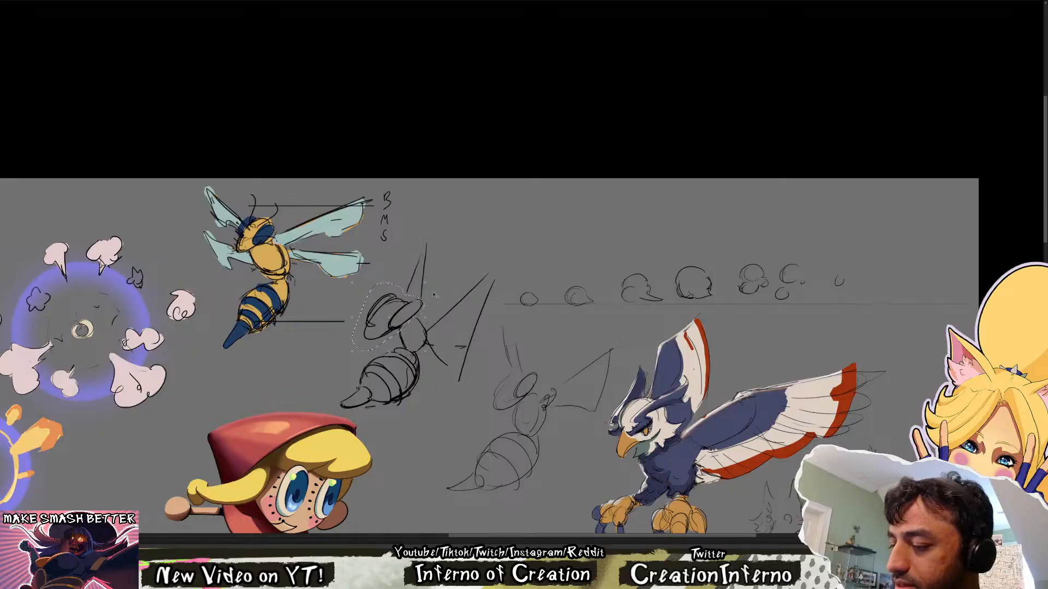
{"action": "key", "text": "ctrl+t"}
{"action": "left_click_drag", "start_coordinate": [425, 284], "coordinate": [410, 321]}
{"action": "key", "text": "Return"}
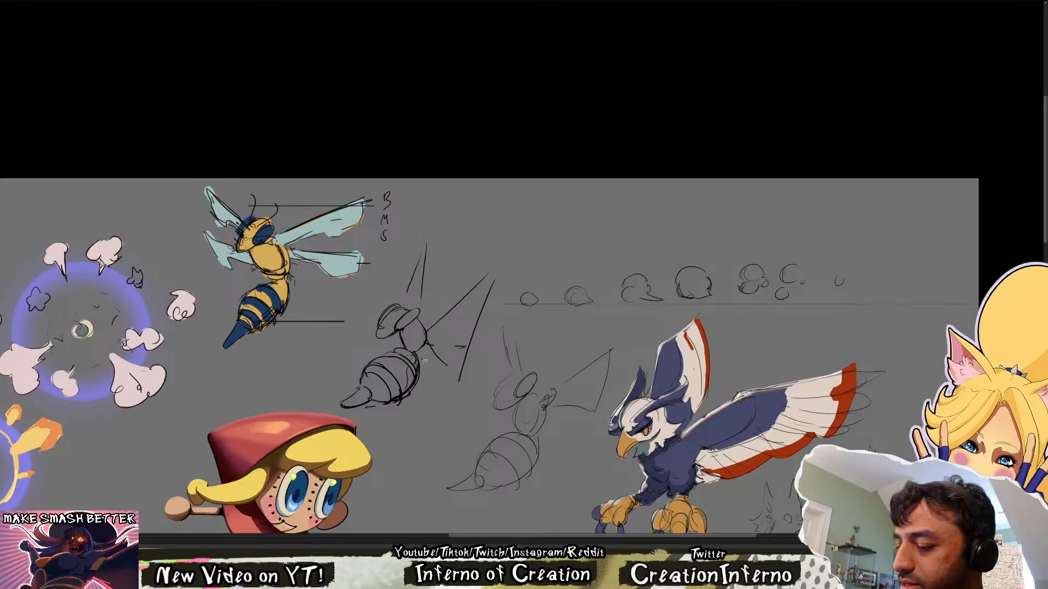
{"action": "key", "text": "ctrl+d"}
Lasso the dark bee sketch's striped abdomen, scale it down and move it up towards the thorax
{"action": "left_click_drag", "start_coordinate": [386, 427], "coordinate": [440, 377]}
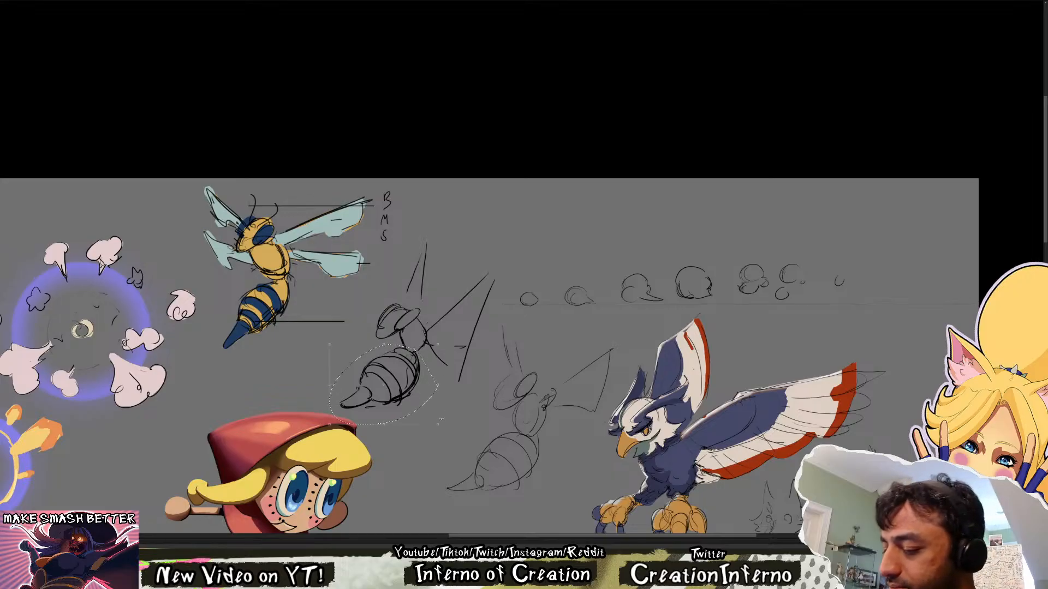
{"action": "left_click_drag", "start_coordinate": [438, 423], "coordinate": [426, 415]}
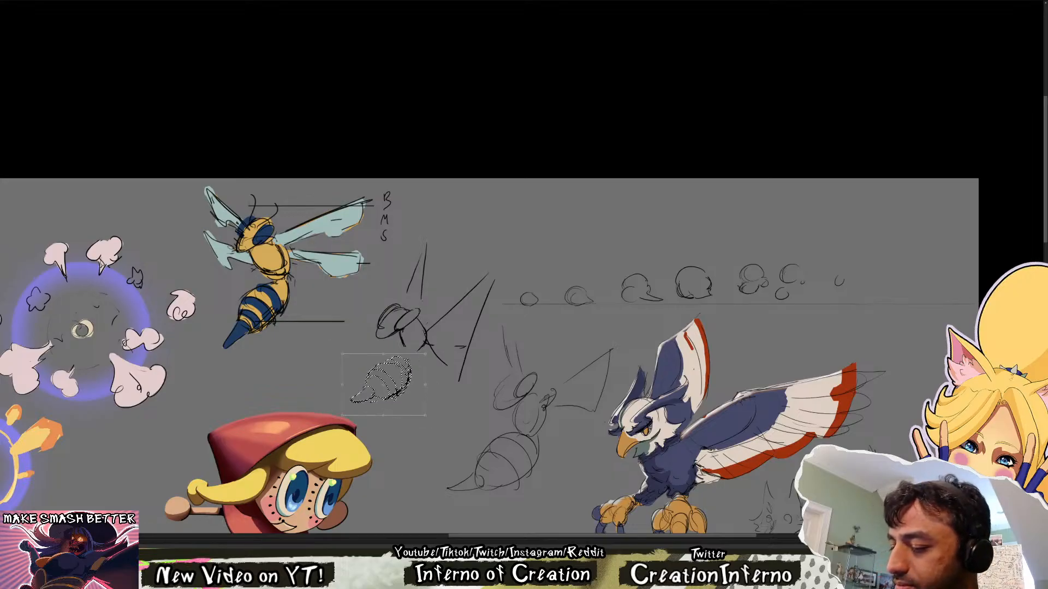
{"action": "mouse_move", "coordinate": [387, 384]}
{"action": "left_mouse_down"}
{"action": "mouse_move", "coordinate": [422, 326]}
{"action": "mouse_move", "coordinate": [403, 337]}
{"action": "mouse_move", "coordinate": [414, 340]}
{"action": "left_mouse_up"}
{"action": "key", "text": "ctrl+d"}
Erase the old wing lines from the dark bee sketch
{"action": "key", "text": "e"}
{"action": "key", "text": "b"}
{"action": "key", "text": "e"}
{"action": "mouse_move", "coordinate": [452, 373]}
{"action": "left_mouse_down"}
{"action": "mouse_move", "coordinate": [437, 344]}
{"action": "mouse_move", "coordinate": [483, 317]}
{"action": "mouse_move", "coordinate": [425, 286]}
{"action": "mouse_move", "coordinate": [422, 261]}
{"action": "mouse_move", "coordinate": [412, 285]}
{"action": "left_mouse_up"}
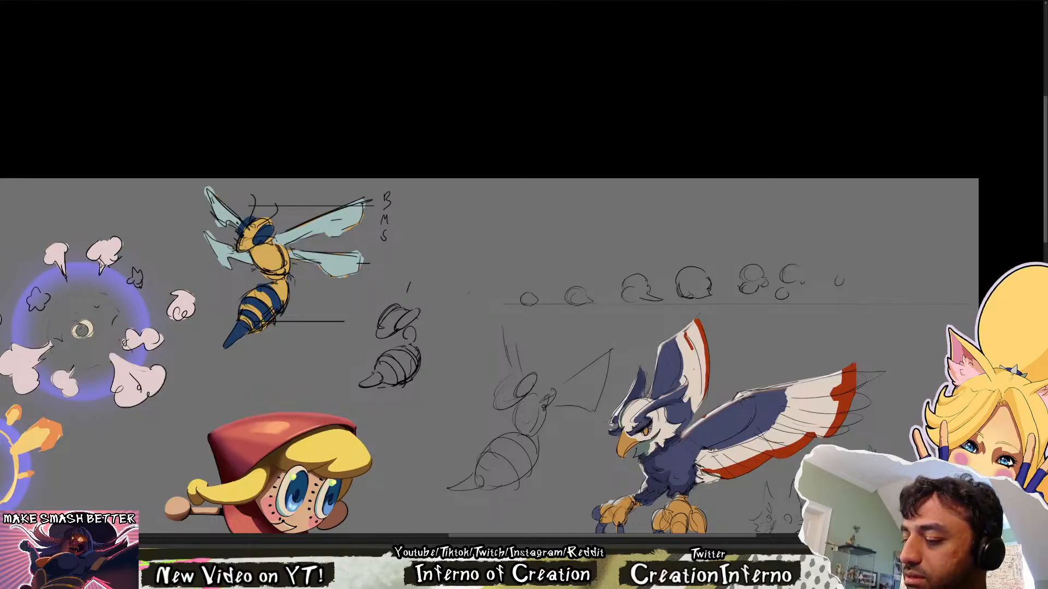
Draw a new large pointed upper wing on the dark bee sketch, cleaning up its edges with the eraser
{"action": "key", "text": "b"}
{"action": "left_click_drag", "start_coordinate": [421, 327], "coordinate": [479, 269]}
{"action": "mouse_move", "coordinate": [485, 290]}
{"action": "left_mouse_down"}
{"action": "mouse_move", "coordinate": [461, 365]}
{"action": "mouse_move", "coordinate": [429, 336]}
{"action": "left_mouse_up"}
{"action": "key", "text": "e"}
{"action": "mouse_move", "coordinate": [410, 285]}
{"action": "left_mouse_down"}
{"action": "mouse_move", "coordinate": [410, 307]}
{"action": "mouse_move", "coordinate": [492, 256]}
{"action": "left_mouse_up"}
{"action": "key", "text": "b"}
{"action": "left_click_drag", "start_coordinate": [493, 256], "coordinate": [473, 310]}
Sketch the lower wing of the dark bee with loose curved lines and add small detail strokes at the thorax
{"action": "mouse_move", "coordinate": [472, 310]}
{"action": "left_mouse_down"}
{"action": "mouse_move", "coordinate": [431, 325]}
{"action": "mouse_move", "coordinate": [479, 374]}
{"action": "mouse_move", "coordinate": [461, 364]}
{"action": "left_mouse_up"}
{"action": "mouse_move", "coordinate": [459, 365]}
{"action": "left_mouse_down"}
{"action": "mouse_move", "coordinate": [436, 343]}
{"action": "mouse_move", "coordinate": [441, 352]}
{"action": "left_mouse_up"}
{"action": "key", "text": "e"}
{"action": "mouse_move", "coordinate": [441, 352]}
{"action": "left_mouse_down"}
{"action": "mouse_move", "coordinate": [477, 332]}
{"action": "mouse_move", "coordinate": [449, 347]}
{"action": "left_mouse_up"}
{"action": "key", "text": "b"}
{"action": "left_click_drag", "start_coordinate": [457, 358], "coordinate": [449, 386]}
{"action": "left_click_drag", "start_coordinate": [420, 338], "coordinate": [438, 368]}
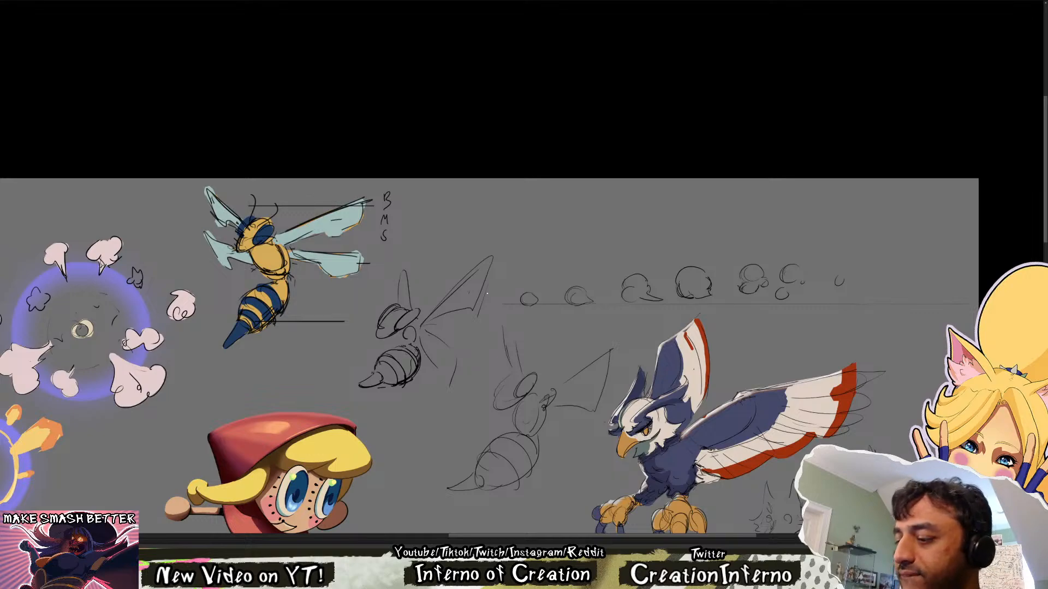
{"action": "left_click_drag", "start_coordinate": [409, 342], "coordinate": [416, 348]}
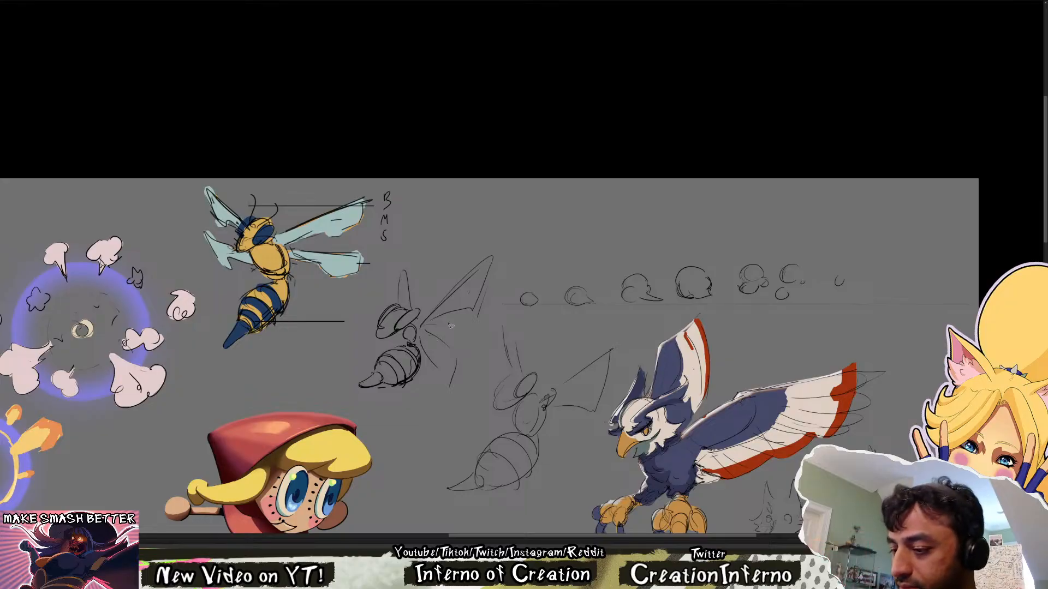
Try extra strokes on the dark bee sketch's thorax and upper wing
{"action": "mouse_move", "coordinate": [402, 333]}
{"action": "left_mouse_down"}
{"action": "mouse_move", "coordinate": [512, 267]}
{"action": "mouse_move", "coordinate": [407, 301]}
{"action": "mouse_move", "coordinate": [417, 332]}
{"action": "left_mouse_up"}
{"action": "key", "text": "ctrl+z"}
{"action": "mouse_move", "coordinate": [451, 289]}
{"action": "left_mouse_down"}
{"action": "mouse_move", "coordinate": [410, 327]}
{"action": "mouse_move", "coordinate": [446, 382]}
{"action": "mouse_move", "coordinate": [486, 293]}
{"action": "left_mouse_up"}
{"action": "key", "text": "ctrl+z"}
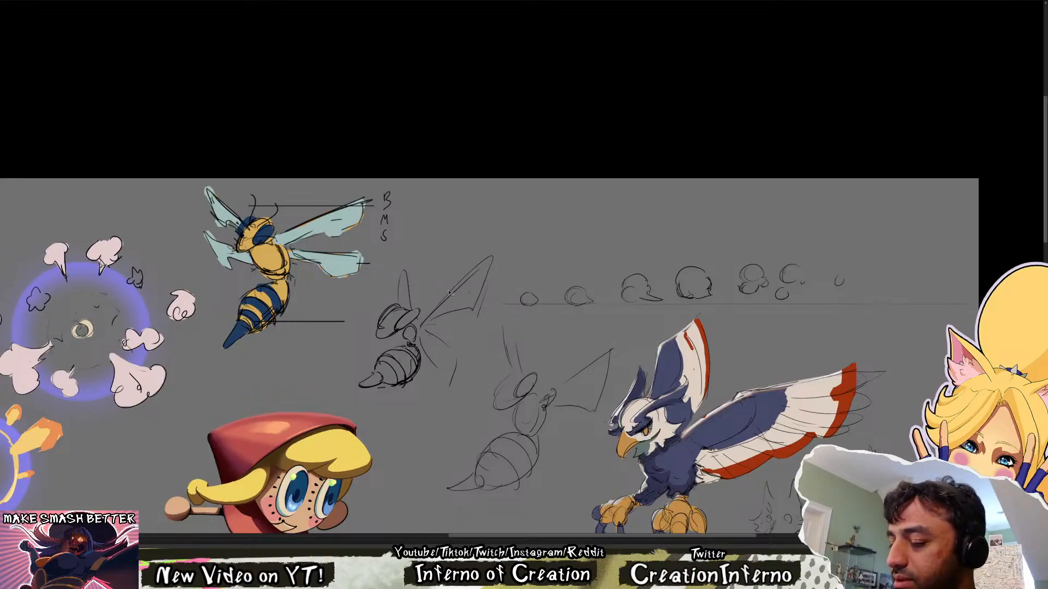
Lasso the head of the dark bee sketch and transform it slightly to adjust its fit on the body
{"action": "mouse_move", "coordinate": [398, 326]}
{"action": "left_mouse_down"}
{"action": "mouse_move", "coordinate": [416, 328]}
{"action": "mouse_move", "coordinate": [419, 309]}
{"action": "mouse_move", "coordinate": [377, 305]}
{"action": "mouse_move", "coordinate": [392, 338]}
{"action": "left_mouse_up"}
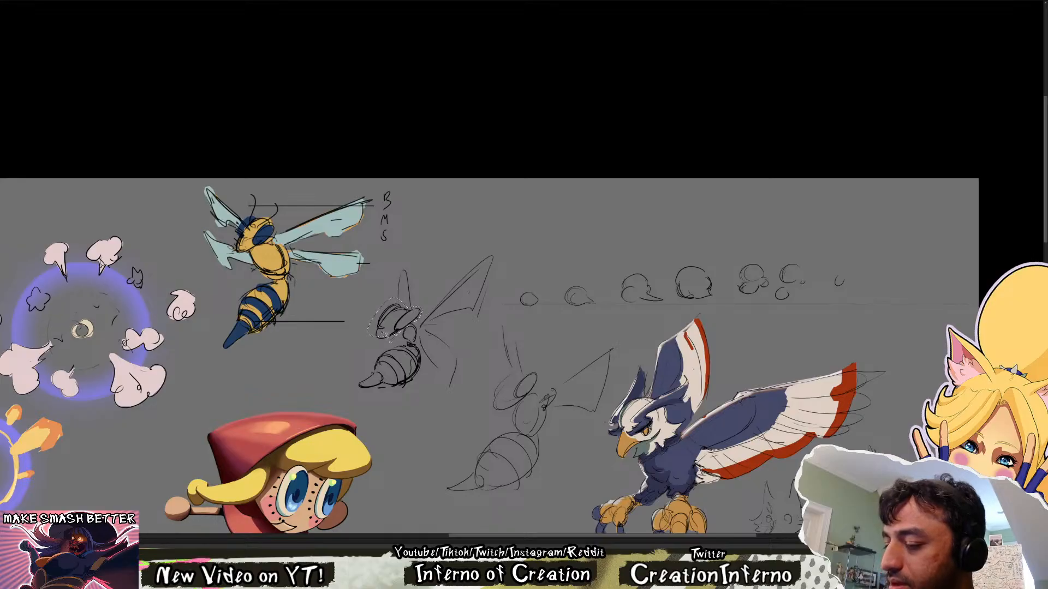
{"action": "key", "text": "ctrl+t"}
{"action": "mouse_move", "coordinate": [417, 302]}
{"action": "left_mouse_down"}
{"action": "mouse_move", "coordinate": [398, 325]}
{"action": "mouse_move", "coordinate": [424, 300]}
{"action": "left_mouse_up"}
{"action": "key", "text": "Return"}
{"action": "key", "text": "Return"}
{"action": "key", "text": "ctrl+d"}
Sketch a new small bee's head, round thorax and long straight upper wing above the row of smoke puffs
{"action": "mouse_move", "coordinate": [480, 336]}
{"action": "left_mouse_down"}
{"action": "mouse_move", "coordinate": [471, 328]}
{"action": "mouse_move", "coordinate": [560, 208]}
{"action": "mouse_move", "coordinate": [532, 222]}
{"action": "mouse_move", "coordinate": [548, 191]}
{"action": "mouse_move", "coordinate": [527, 200]}
{"action": "mouse_move", "coordinate": [566, 187]}
{"action": "mouse_move", "coordinate": [541, 209]}
{"action": "left_mouse_up"}
{"action": "mouse_move", "coordinate": [539, 184]}
{"action": "left_mouse_down"}
{"action": "mouse_move", "coordinate": [517, 200]}
{"action": "mouse_move", "coordinate": [546, 209]}
{"action": "mouse_move", "coordinate": [550, 226]}
{"action": "mouse_move", "coordinate": [567, 225]}
{"action": "mouse_move", "coordinate": [558, 208]}
{"action": "mouse_move", "coordinate": [655, 179]}
{"action": "mouse_move", "coordinate": [638, 187]}
{"action": "left_mouse_up"}
{"action": "key", "text": "ctrl+z"}
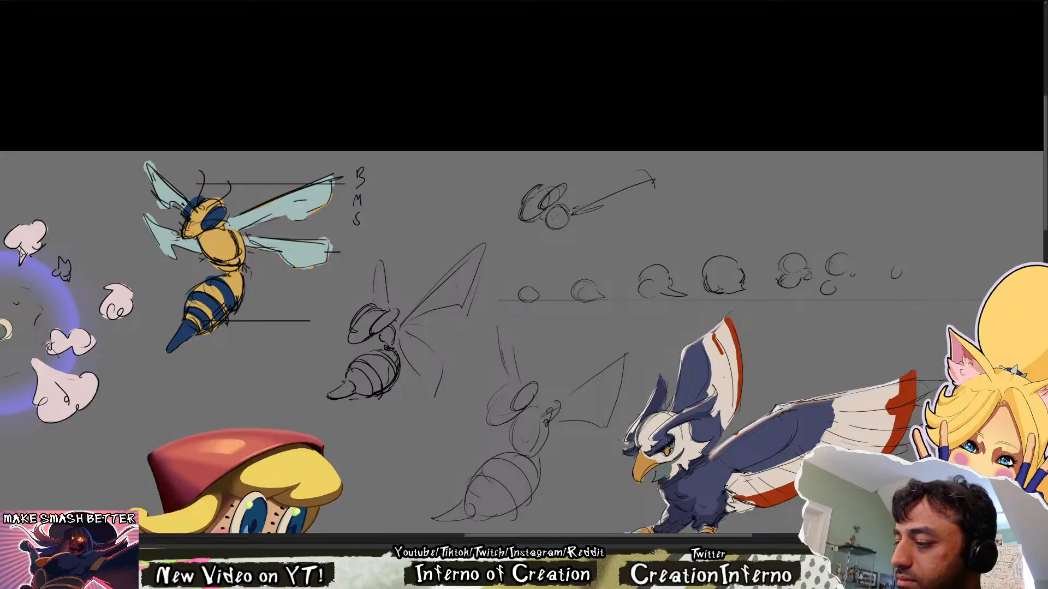
{"action": "left_click_drag", "start_coordinate": [571, 214], "coordinate": [665, 160]}
{"action": "left_click_drag", "start_coordinate": [665, 160], "coordinate": [667, 230]}
{"action": "key", "text": "ctrl+z"}
{"action": "key", "text": "ctrl+z"}
{"action": "key", "text": "ctrl+z"}
{"action": "key", "text": "ctrl+z"}
{"action": "left_click_drag", "start_coordinate": [568, 216], "coordinate": [649, 170]}
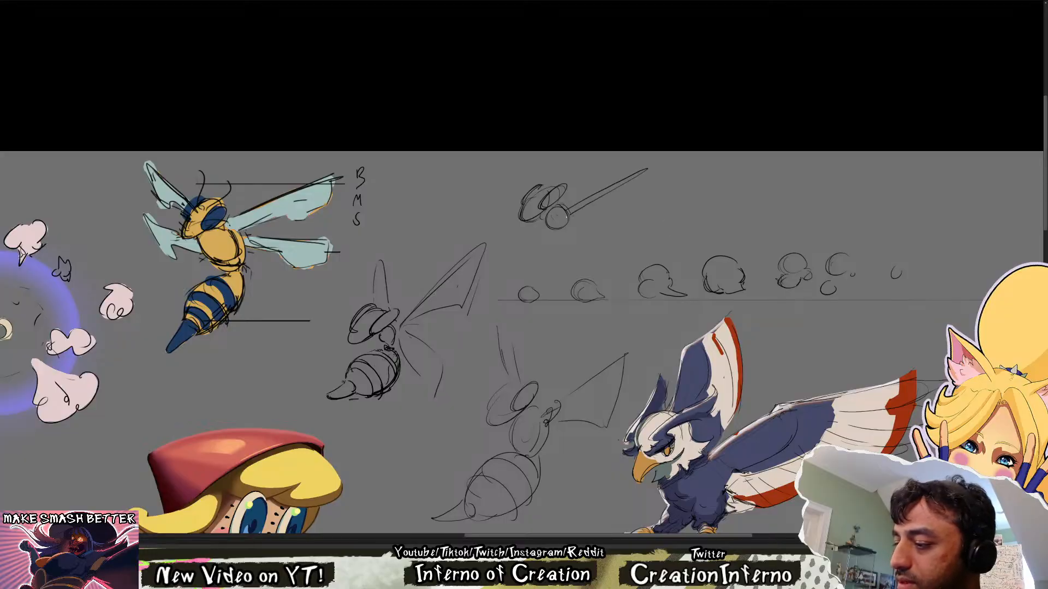
Add the small bee's far wing and an oval, striped abdomen ending in a curved stinger
{"action": "left_click_drag", "start_coordinate": [538, 186], "coordinate": [549, 189]}
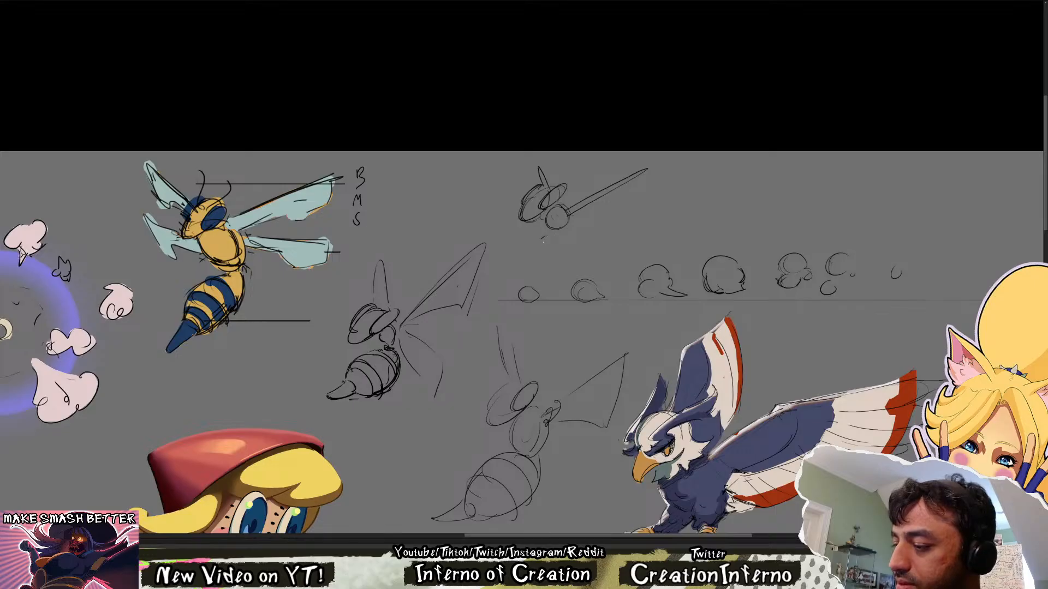
{"action": "mouse_move", "coordinate": [563, 233]}
{"action": "left_mouse_down"}
{"action": "mouse_move", "coordinate": [487, 280]}
{"action": "mouse_move", "coordinate": [514, 275]}
{"action": "left_mouse_up"}
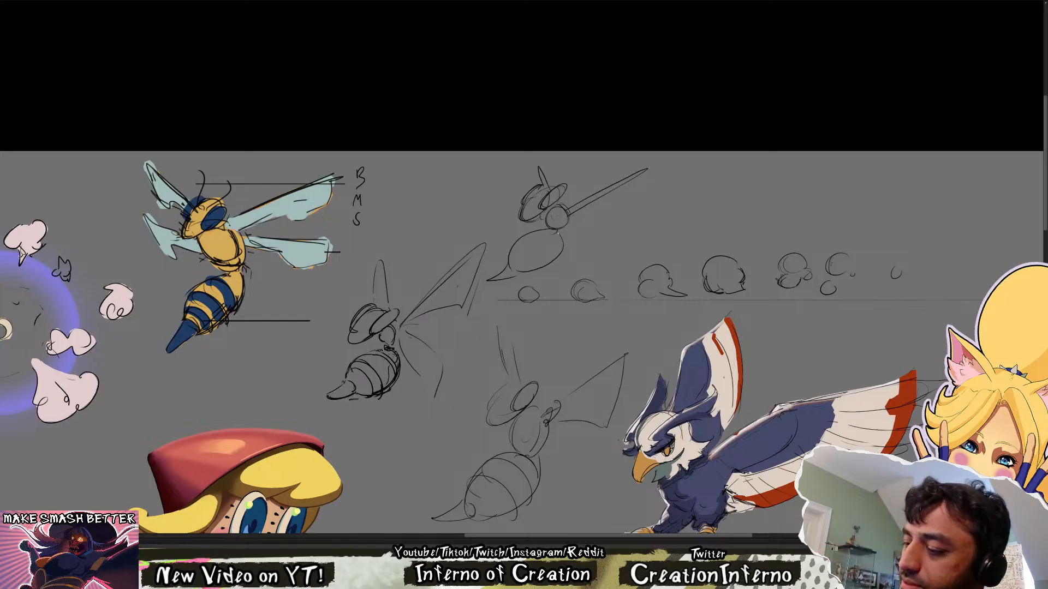
{"action": "mouse_move", "coordinate": [558, 230]}
{"action": "left_mouse_down"}
{"action": "mouse_move", "coordinate": [561, 250]}
{"action": "mouse_move", "coordinate": [534, 281]}
{"action": "mouse_move", "coordinate": [552, 267]}
{"action": "left_mouse_up"}
Erase the small bee's wings and redraw them shorter, moving the far wing behind the eyes
{"action": "key", "text": "e"}
{"action": "mouse_move", "coordinate": [657, 167]}
{"action": "left_mouse_down"}
{"action": "mouse_move", "coordinate": [572, 211]}
{"action": "mouse_move", "coordinate": [590, 201]}
{"action": "mouse_move", "coordinate": [586, 216]}
{"action": "left_mouse_up"}
{"action": "key", "text": "b"}
{"action": "key", "text": "e"}
{"action": "left_click_drag", "start_coordinate": [538, 167], "coordinate": [557, 182]}
{"action": "key", "text": "b"}
{"action": "mouse_move", "coordinate": [548, 188]}
{"action": "left_mouse_down"}
{"action": "mouse_move", "coordinate": [566, 191]}
{"action": "mouse_move", "coordinate": [559, 184]}
{"action": "left_mouse_up"}
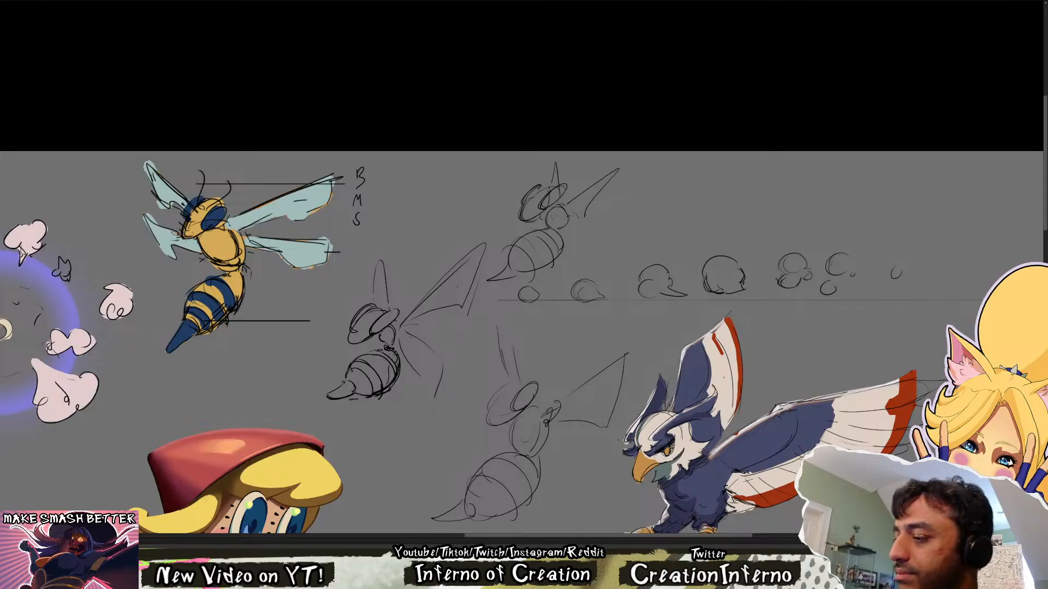
Rework the small bee's near wings into a bent, angular upper wing and a narrow leaf-shaped lower wing
{"action": "mouse_move", "coordinate": [620, 169]}
{"action": "left_mouse_down"}
{"action": "mouse_move", "coordinate": [583, 199]}
{"action": "mouse_move", "coordinate": [594, 232]}
{"action": "mouse_move", "coordinate": [572, 210]}
{"action": "left_mouse_up"}
{"action": "key", "text": "ctrl+z"}
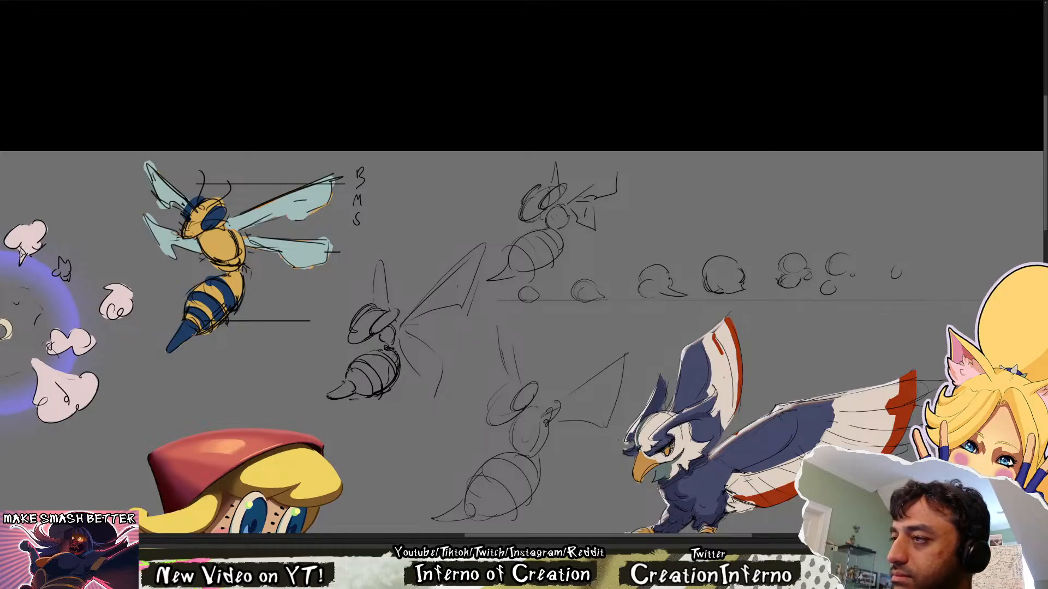
{"action": "key", "text": "e"}
{"action": "mouse_move", "coordinate": [574, 207]}
{"action": "left_mouse_down"}
{"action": "mouse_move", "coordinate": [588, 223]}
{"action": "mouse_move", "coordinate": [599, 213]}
{"action": "left_mouse_up"}
{"action": "key", "text": "b"}
{"action": "left_click_drag", "start_coordinate": [604, 209], "coordinate": [601, 232]}
{"action": "key", "text": "e"}
{"action": "left_click_drag", "start_coordinate": [604, 210], "coordinate": [591, 232]}
{"action": "key", "text": "b"}
{"action": "left_click_drag", "start_coordinate": [581, 223], "coordinate": [599, 233]}
{"action": "key", "text": "e"}
{"action": "key", "text": "b"}
{"action": "mouse_move", "coordinate": [578, 208]}
{"action": "left_mouse_down"}
{"action": "mouse_move", "coordinate": [599, 220]}
{"action": "mouse_move", "coordinate": [583, 217]}
{"action": "mouse_move", "coordinate": [592, 234]}
{"action": "mouse_move", "coordinate": [599, 229]}
{"action": "left_mouse_up"}
{"action": "key", "text": "e"}
{"action": "key", "text": "b"}
{"action": "key", "text": "e"}
{"action": "key", "text": "b"}
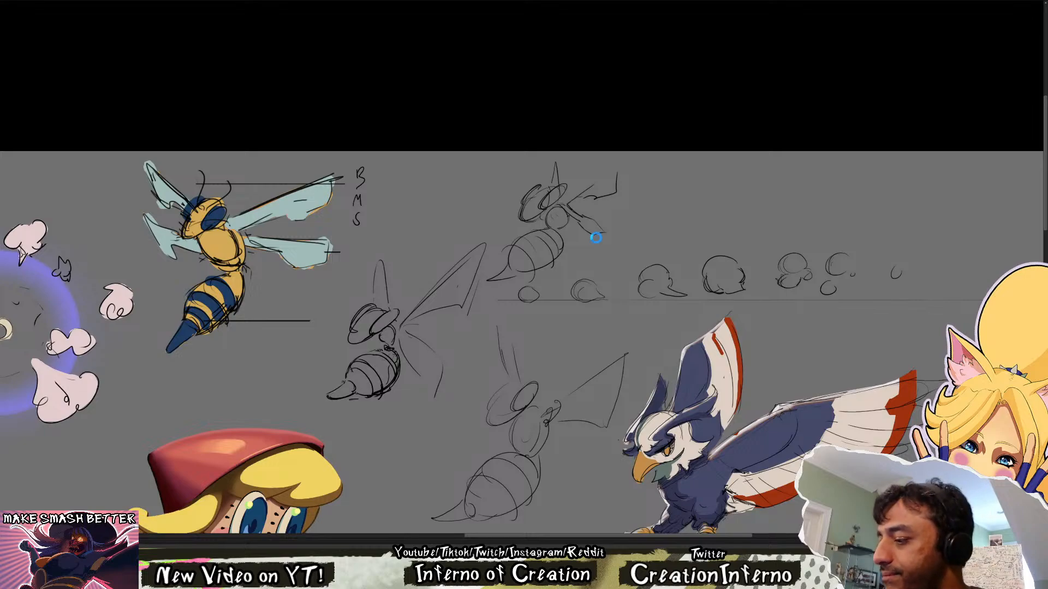
Check the bee sketches in a horizontally mirrored view and look over the bat designs lower on the canvas
{"action": "key", "text": "m"}
{"action": "left_click_drag", "start_coordinate": [452, 381], "coordinate": [720, 408]}
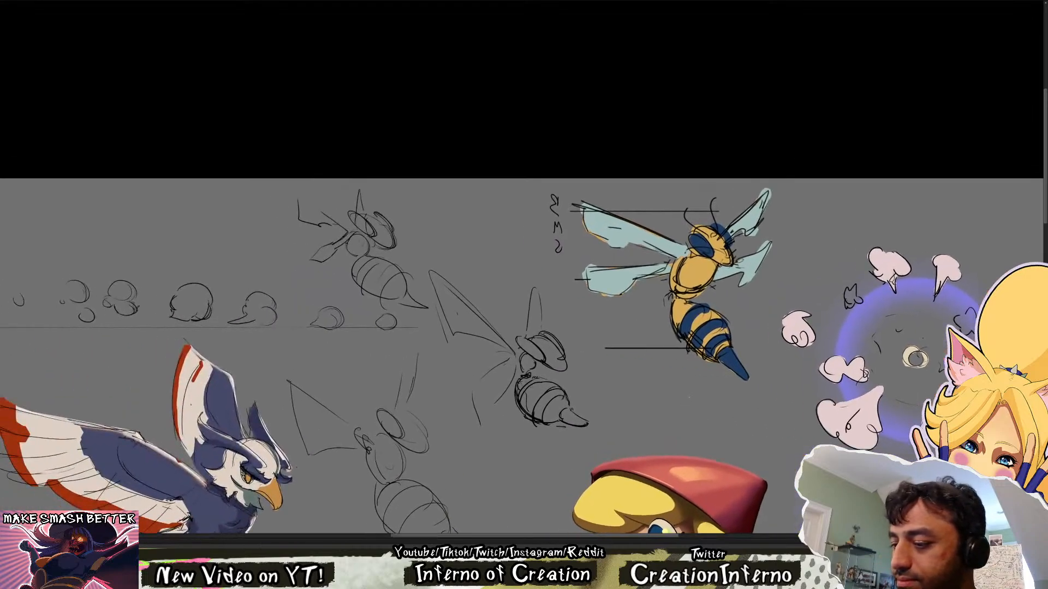
{"action": "key", "text": "m"}
{"action": "left_click_drag", "start_coordinate": [753, 453], "coordinate": [706, 54]}
{"action": "left_click_drag", "start_coordinate": [233, 504], "coordinate": [455, 226]}
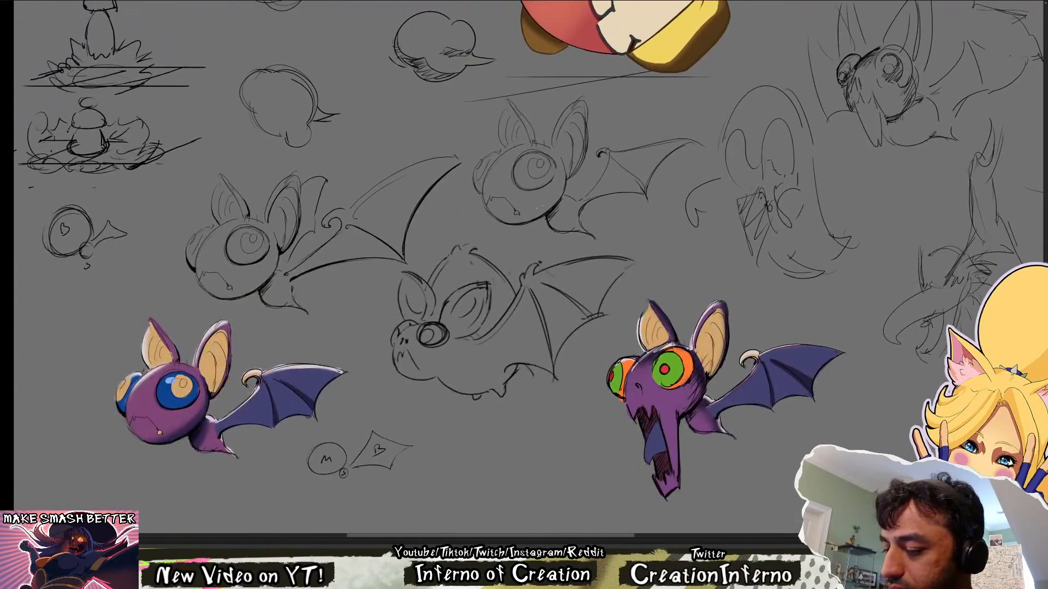
{"action": "left_click_drag", "start_coordinate": [668, 57], "coordinate": [267, 464]}
{"action": "left_click_drag", "start_coordinate": [635, 43], "coordinate": [506, 324]}
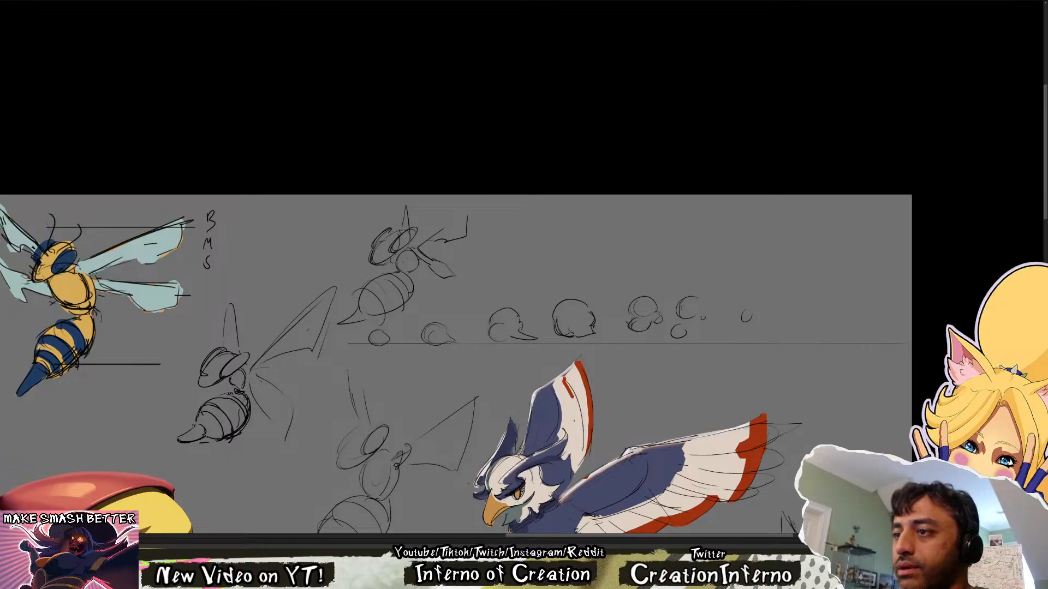
{"action": "left_click_drag", "start_coordinate": [572, 119], "coordinate": [608, 136]}
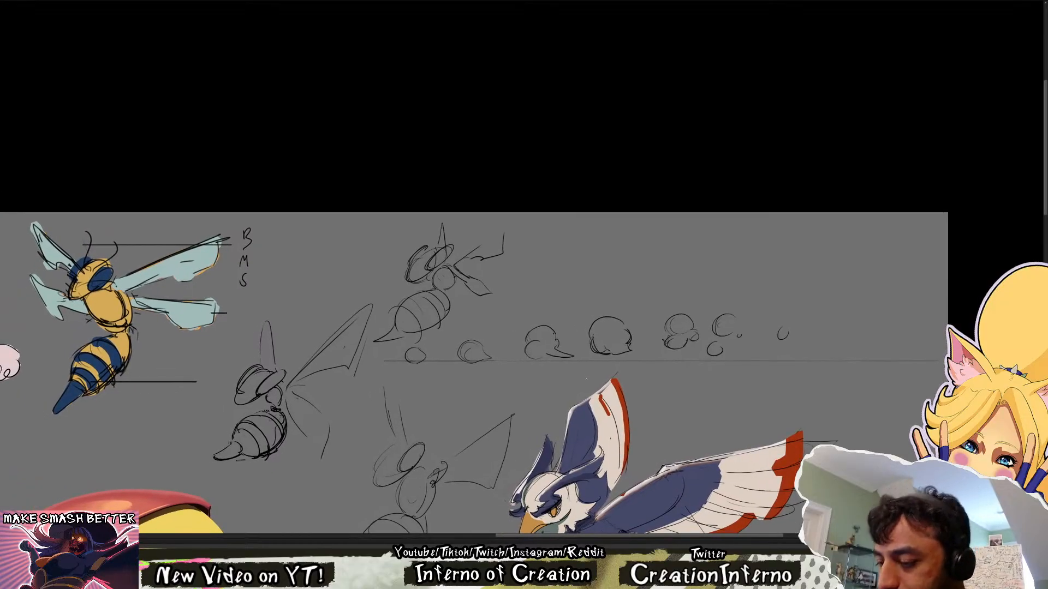
{"action": "mouse_move", "coordinate": [463, 325]}
{"action": "left_mouse_down"}
{"action": "mouse_move", "coordinate": [560, 236]}
{"action": "mouse_move", "coordinate": [367, 342]}
{"action": "mouse_move", "coordinate": [430, 349]}
{"action": "left_mouse_up"}
{"action": "key", "text": "ctrl+z"}
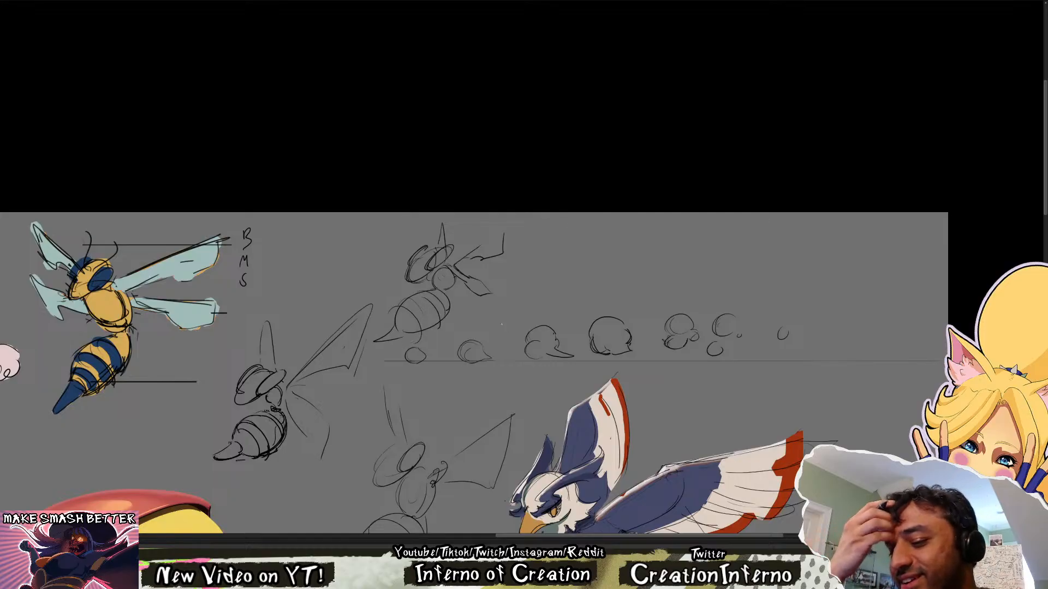
{"action": "mouse_move", "coordinate": [335, 457]}
{"action": "left_mouse_down"}
{"action": "mouse_move", "coordinate": [390, 277]}
{"action": "mouse_move", "coordinate": [235, 503]}
{"action": "left_mouse_up"}
{"action": "key", "text": "ctrl+z"}
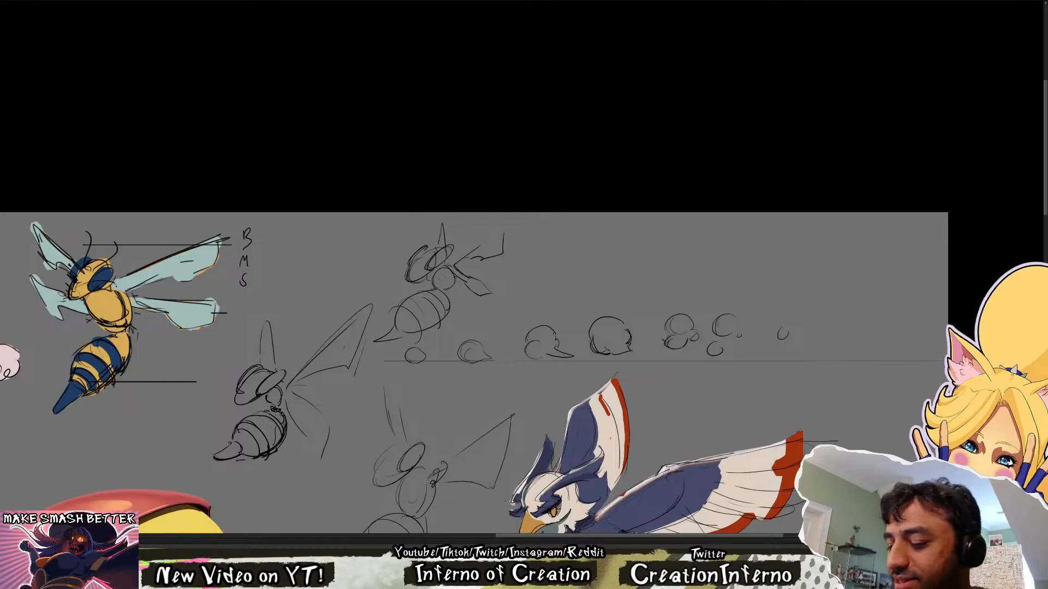
{"action": "left_click_drag", "start_coordinate": [531, 449], "coordinate": [626, 372]}
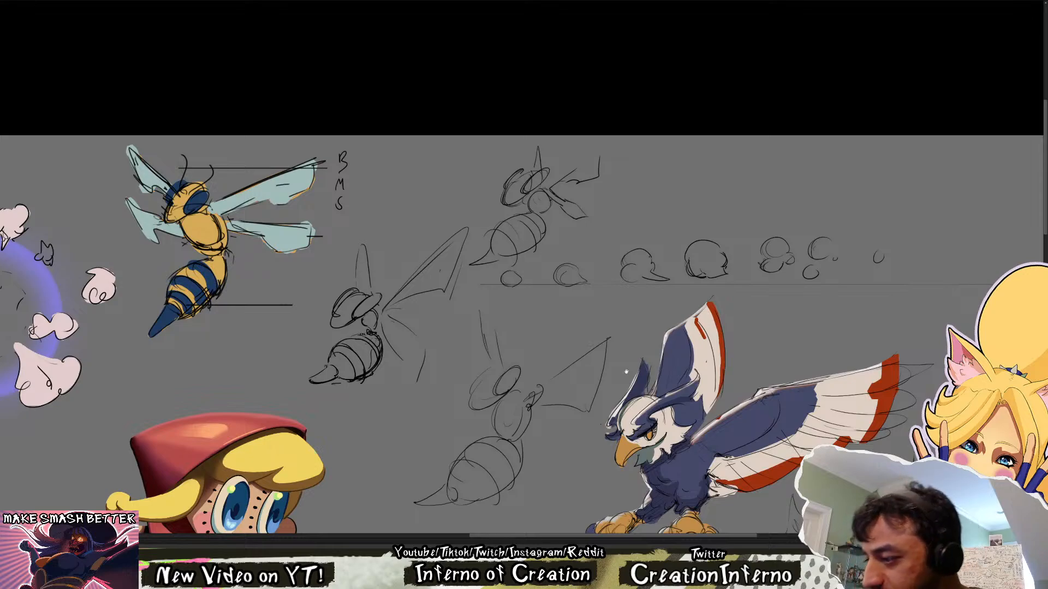
{"action": "mouse_move", "coordinate": [701, 268]}
{"action": "left_mouse_down"}
{"action": "mouse_move", "coordinate": [565, 356]}
{"action": "mouse_move", "coordinate": [571, 348]}
{"action": "left_mouse_up"}
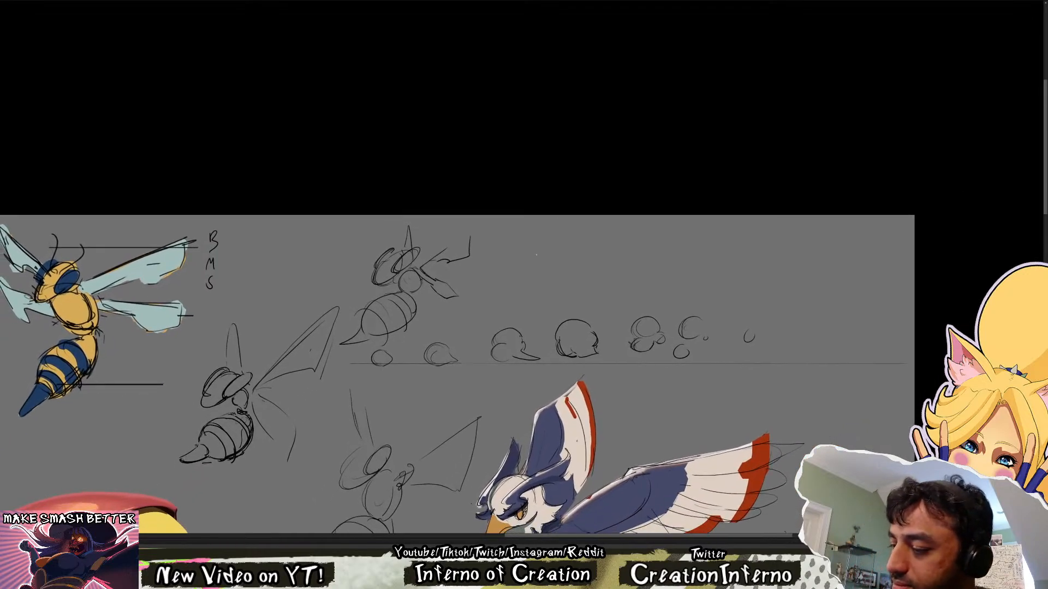
Sketch a second small bee beside the first, with an oval head, a slanted oval abdomen and a thin curved stinger
{"action": "mouse_move", "coordinate": [525, 263]}
{"action": "left_mouse_down"}
{"action": "mouse_move", "coordinate": [515, 248]}
{"action": "mouse_move", "coordinate": [526, 262]}
{"action": "left_mouse_up"}
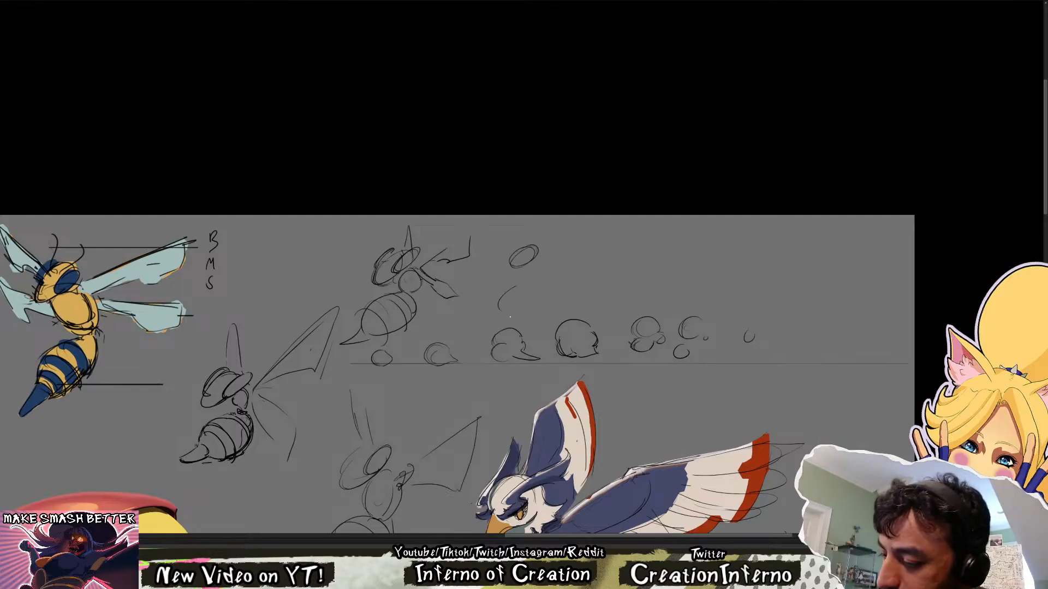
{"action": "left_click_drag", "start_coordinate": [511, 298], "coordinate": [506, 318]}
{"action": "mouse_move", "coordinate": [537, 256]}
{"action": "left_mouse_down"}
{"action": "mouse_move", "coordinate": [525, 268]}
{"action": "mouse_move", "coordinate": [531, 249]}
{"action": "mouse_move", "coordinate": [523, 271]}
{"action": "mouse_move", "coordinate": [533, 294]}
{"action": "mouse_move", "coordinate": [474, 318]}
{"action": "mouse_move", "coordinate": [505, 271]}
{"action": "mouse_move", "coordinate": [548, 245]}
{"action": "mouse_move", "coordinate": [548, 287]}
{"action": "mouse_move", "coordinate": [517, 312]}
{"action": "left_mouse_up"}
{"action": "mouse_move", "coordinate": [554, 279]}
{"action": "left_mouse_down"}
{"action": "mouse_move", "coordinate": [537, 315]}
{"action": "mouse_move", "coordinate": [486, 318]}
{"action": "mouse_move", "coordinate": [524, 314]}
{"action": "left_mouse_up"}
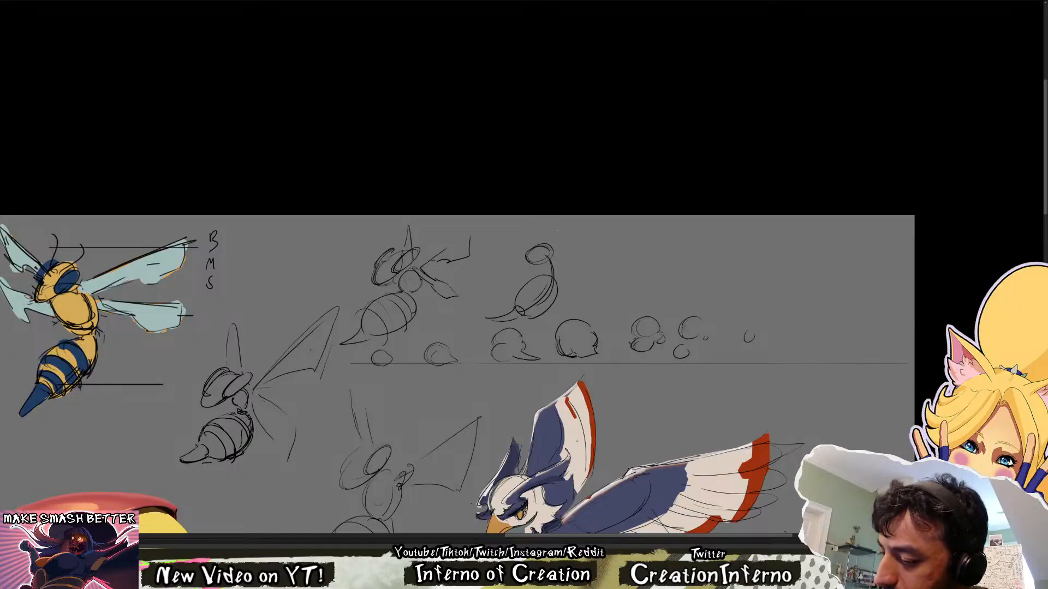
Add the second bee's thorax, a fan-shaped near wing and a narrow upright far wing, and enlarge its tilted oval head
{"action": "mouse_move", "coordinate": [550, 260]}
{"action": "left_mouse_down"}
{"action": "mouse_move", "coordinate": [545, 276]}
{"action": "mouse_move", "coordinate": [556, 258]}
{"action": "mouse_move", "coordinate": [587, 250]}
{"action": "mouse_move", "coordinate": [590, 277]}
{"action": "mouse_move", "coordinate": [611, 232]}
{"action": "mouse_move", "coordinate": [582, 252]}
{"action": "mouse_move", "coordinate": [605, 245]}
{"action": "mouse_move", "coordinate": [598, 272]}
{"action": "left_mouse_up"}
{"action": "key", "text": "ctrl+z"}
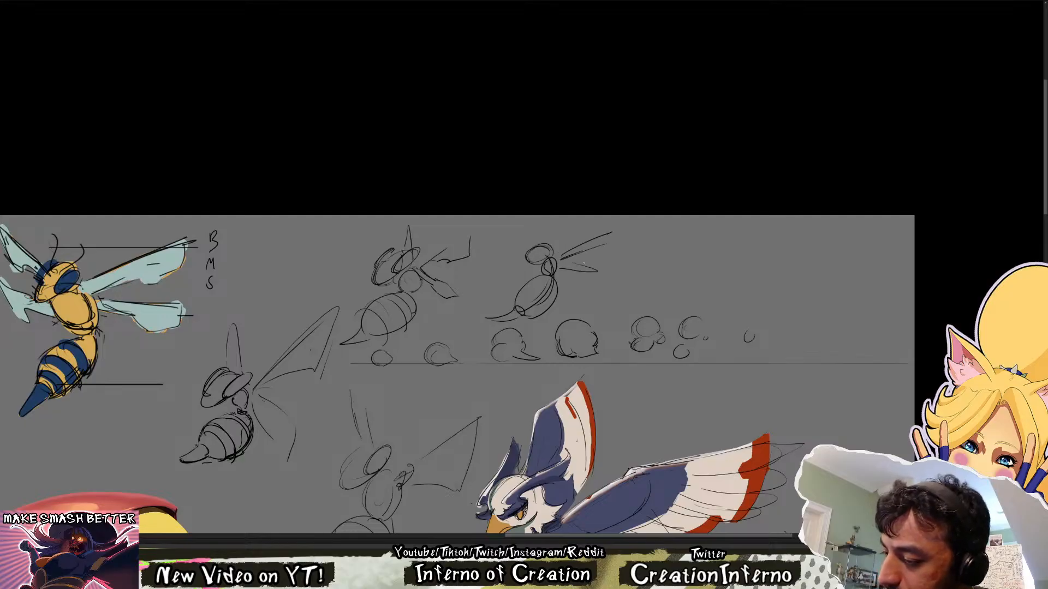
{"action": "left_click_drag", "start_coordinate": [548, 233], "coordinate": [548, 230]}
{"action": "mouse_move", "coordinate": [544, 245]}
{"action": "left_mouse_down"}
{"action": "mouse_move", "coordinate": [523, 266]}
{"action": "mouse_move", "coordinate": [553, 257]}
{"action": "mouse_move", "coordinate": [524, 274]}
{"action": "mouse_move", "coordinate": [552, 252]}
{"action": "left_mouse_up"}
{"action": "key", "text": "ctrl+z"}
{"action": "mouse_move", "coordinate": [547, 253]}
{"action": "left_mouse_down"}
{"action": "mouse_move", "coordinate": [526, 273]}
{"action": "mouse_move", "coordinate": [554, 275]}
{"action": "mouse_move", "coordinate": [605, 234]}
{"action": "mouse_move", "coordinate": [607, 269]}
{"action": "mouse_move", "coordinate": [546, 265]}
{"action": "left_mouse_up"}
{"action": "mouse_move", "coordinate": [548, 229]}
{"action": "left_mouse_down"}
{"action": "mouse_move", "coordinate": [562, 253]}
{"action": "mouse_move", "coordinate": [593, 258]}
{"action": "mouse_move", "coordinate": [617, 239]}
{"action": "left_mouse_up"}
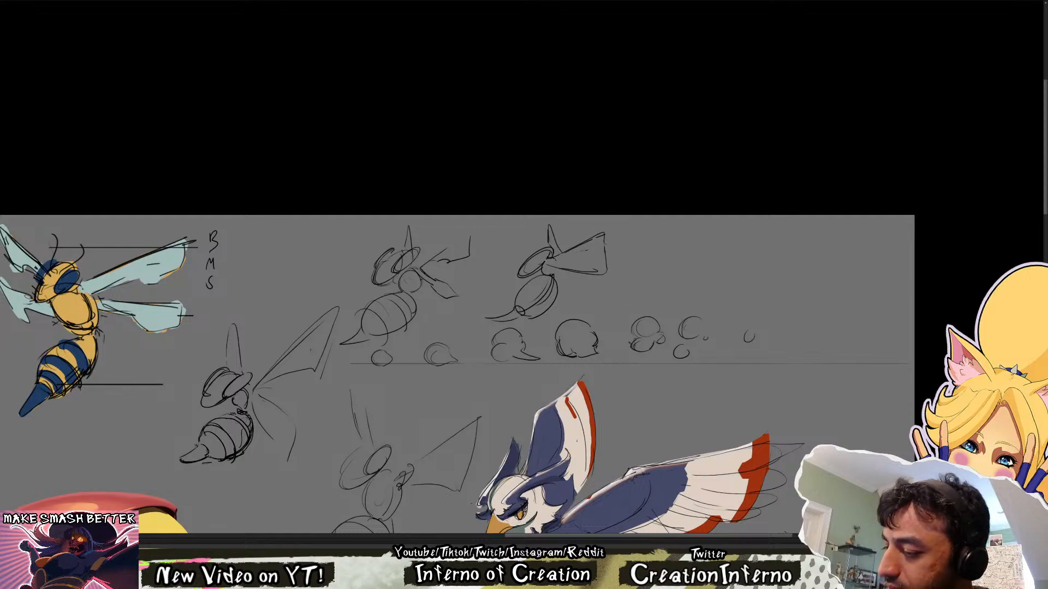
Redraw the second bee's head with a compact face outline and an oval eye overlapping its back edge
{"action": "left_click_drag", "start_coordinate": [519, 274], "coordinate": [553, 254]}
{"action": "mouse_move", "coordinate": [549, 258]}
{"action": "left_mouse_down"}
{"action": "mouse_move", "coordinate": [529, 273]}
{"action": "mouse_move", "coordinate": [527, 260]}
{"action": "mouse_move", "coordinate": [542, 264]}
{"action": "mouse_move", "coordinate": [521, 265]}
{"action": "mouse_move", "coordinate": [539, 247]}
{"action": "left_mouse_up"}
{"action": "left_click_drag", "start_coordinate": [538, 250], "coordinate": [527, 268]}
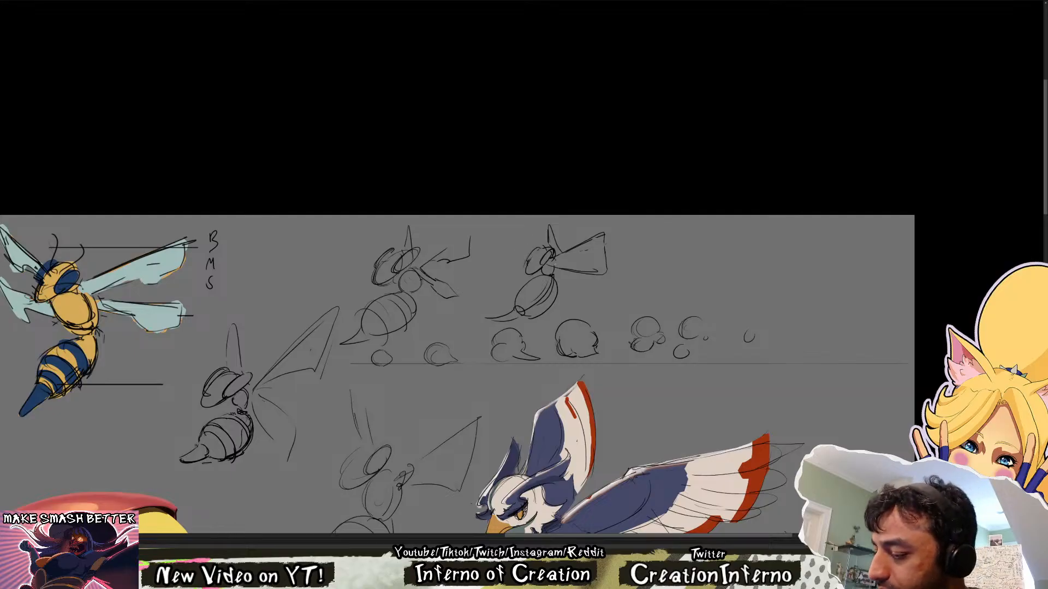
{"action": "left_click_drag", "start_coordinate": [581, 356], "coordinate": [572, 269]}
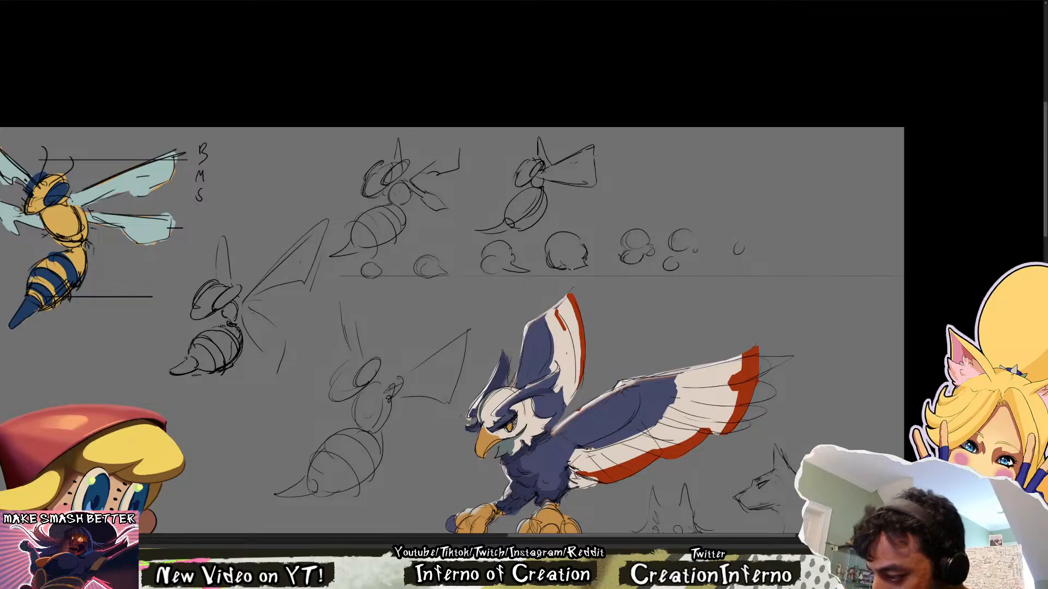
{"action": "left_click_drag", "start_coordinate": [626, 304], "coordinate": [630, 344]}
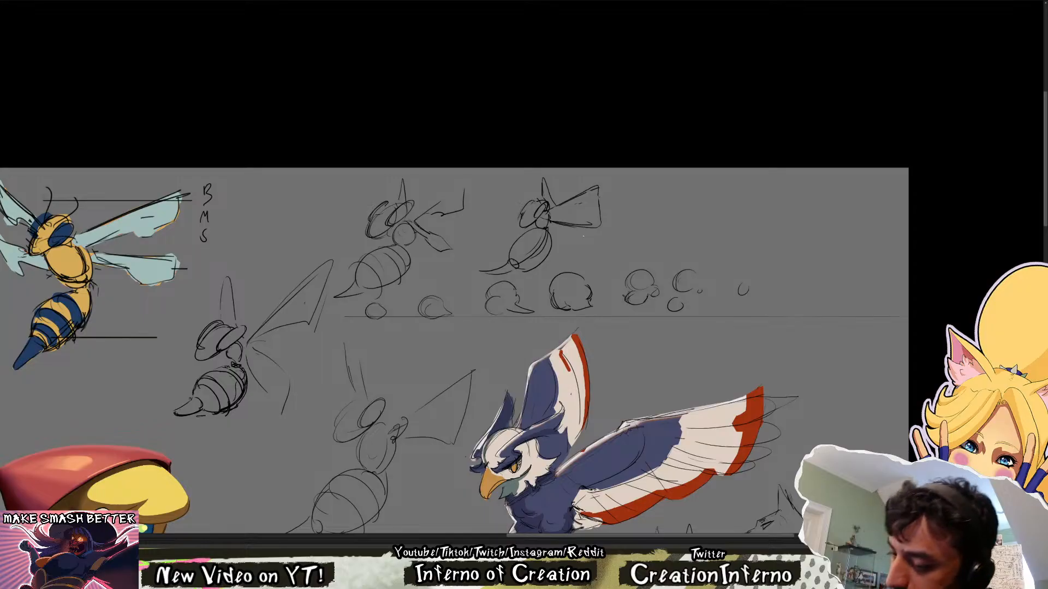
{"action": "left_click_drag", "start_coordinate": [427, 215], "coordinate": [436, 236]}
{"action": "mouse_move", "coordinate": [443, 211]}
{"action": "left_mouse_down"}
{"action": "mouse_move", "coordinate": [444, 252]}
{"action": "mouse_move", "coordinate": [456, 243]}
{"action": "left_mouse_up"}
{"action": "key", "text": "ctrl+z"}
{"action": "key", "text": "ctrl+z"}
{"action": "key", "text": "ctrl+z"}
{"action": "key", "text": "ctrl+z"}
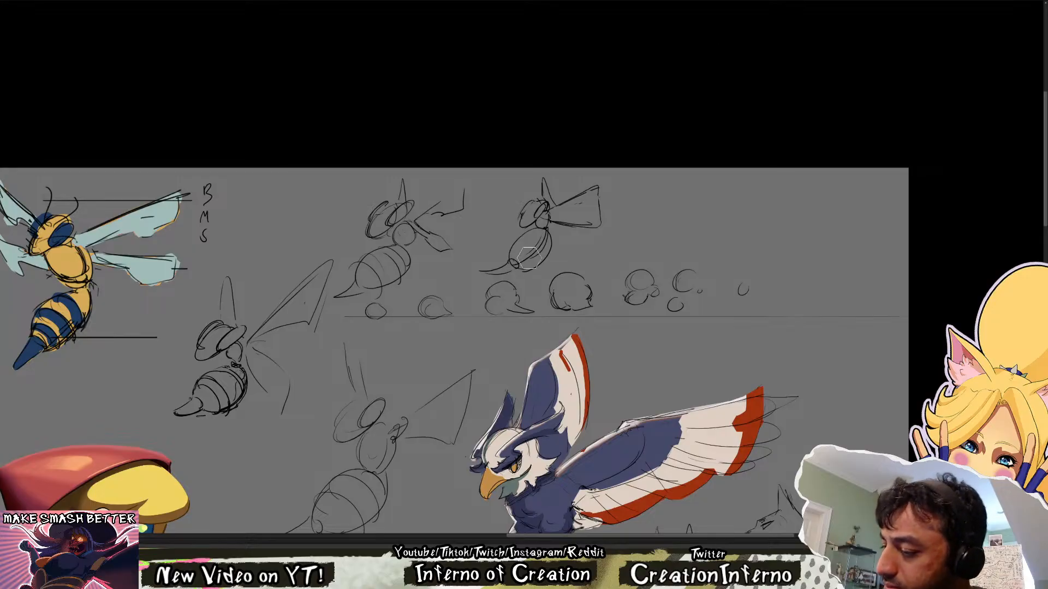
Rework the second bee's abdomen into a rounder oval with curved stripes and a pointed stinger beneath the thorax
{"action": "key", "text": "b"}
{"action": "left_click_drag", "start_coordinate": [511, 260], "coordinate": [523, 269]}
{"action": "key", "text": "ctrl+z"}
{"action": "key", "text": "ctrl+z"}
{"action": "mouse_move", "coordinate": [511, 259]}
{"action": "left_mouse_down"}
{"action": "mouse_move", "coordinate": [517, 267]}
{"action": "mouse_move", "coordinate": [629, 199]}
{"action": "mouse_move", "coordinate": [465, 269]}
{"action": "mouse_move", "coordinate": [495, 285]}
{"action": "left_mouse_up"}
{"action": "key", "text": "ctrl+z"}
{"action": "left_click_drag", "start_coordinate": [642, 313], "coordinate": [650, 331]}
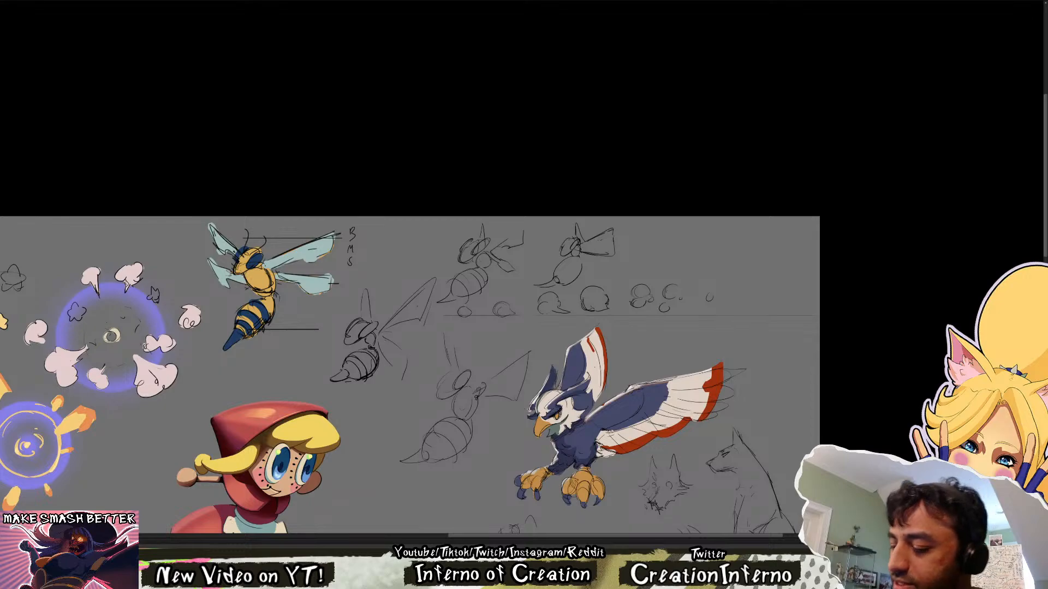
{"action": "left_click_drag", "start_coordinate": [612, 256], "coordinate": [639, 256]}
{"action": "mouse_move", "coordinate": [510, 297]}
{"action": "left_mouse_down"}
{"action": "mouse_move", "coordinate": [498, 306]}
{"action": "mouse_move", "coordinate": [545, 300]}
{"action": "mouse_move", "coordinate": [545, 286]}
{"action": "mouse_move", "coordinate": [546, 299]}
{"action": "mouse_move", "coordinate": [567, 276]}
{"action": "left_mouse_up"}
{"action": "key", "text": "ctrl+z"}
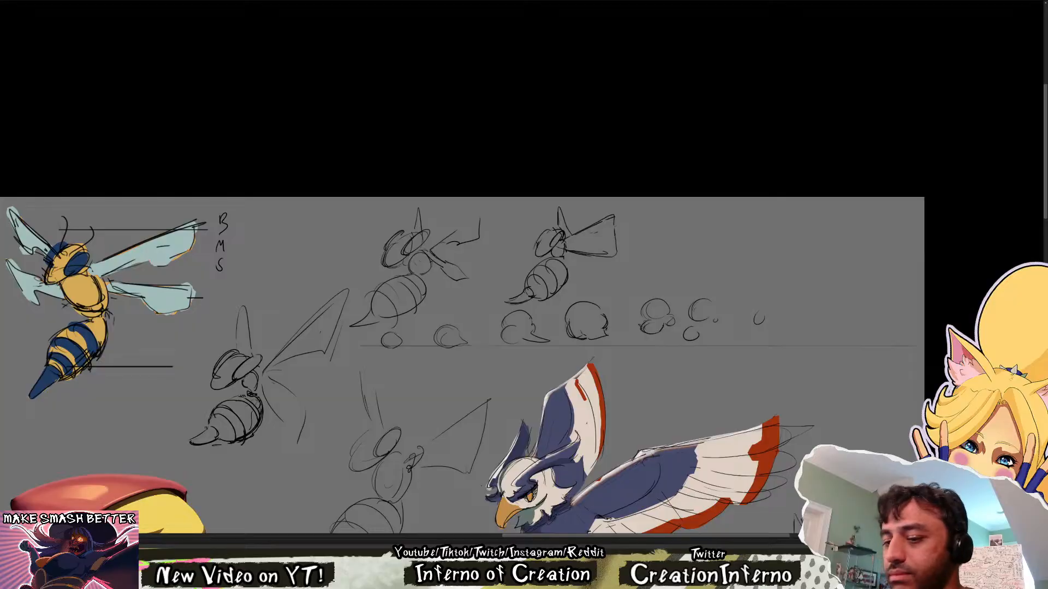
Delete the coloured bee with its size labels and guide lines, and check the whole sheet with the line sketches hidden and restored
{"action": "key", "text": "Delete"}
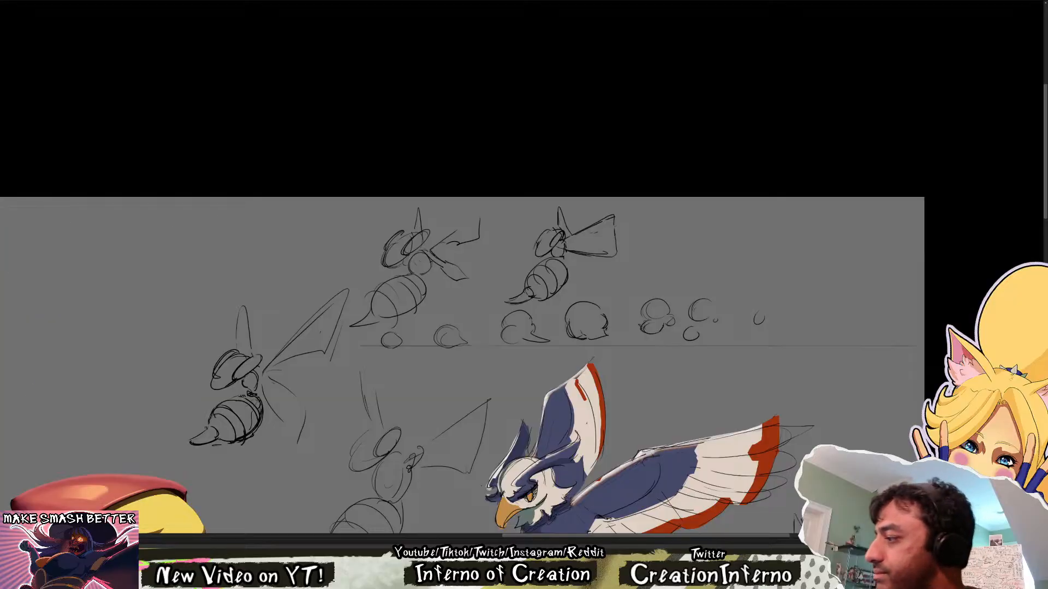
{"action": "key", "text": "ctrl+0"}
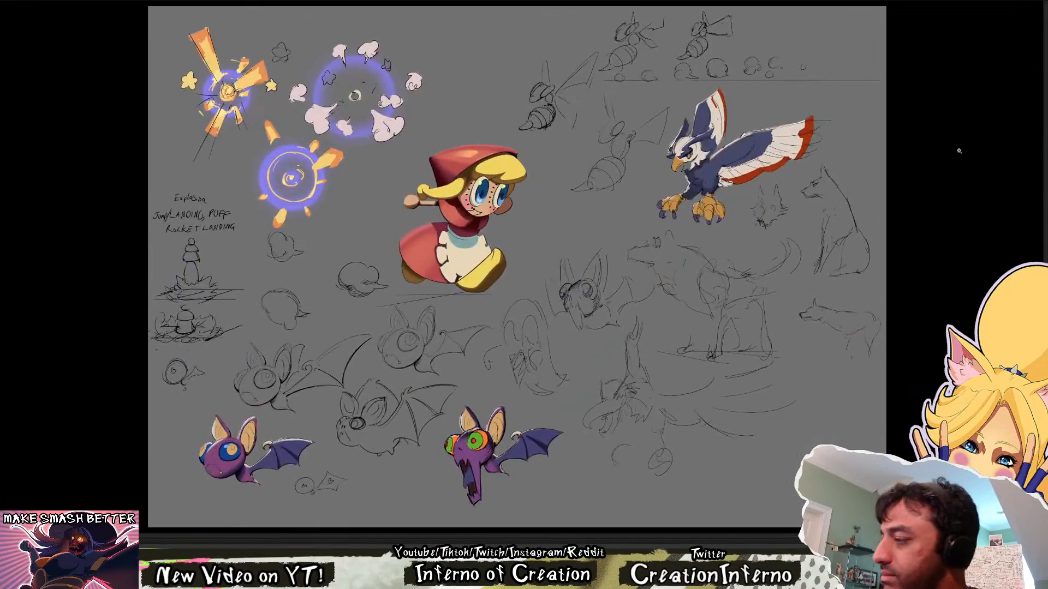
{"action": "left_click", "coordinate": [1046, 118]}
{"action": "left_click", "coordinate": [1045, 118]}
{"action": "left_click", "coordinate": [1046, 117]}
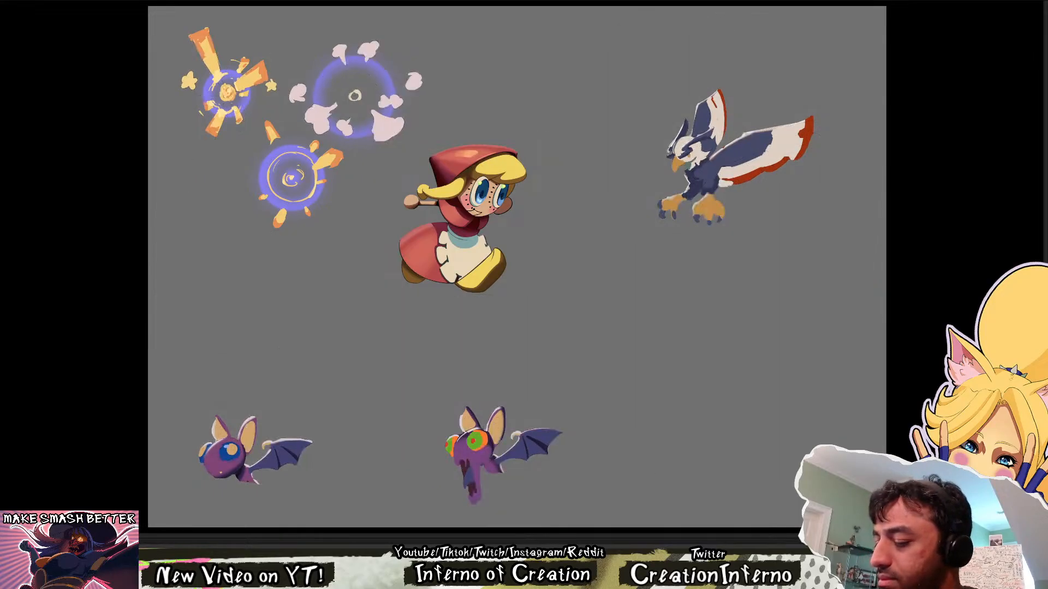
{"action": "left_click", "coordinate": [1046, 118]}
Break the second bee's fan-shaped near wing into narrow upper and lower wings, and reinforce its abdomen and stinger lines
{"action": "scroll", "coordinate": [694, 223], "scroll_direction": "up", "scroll_amount": 4}
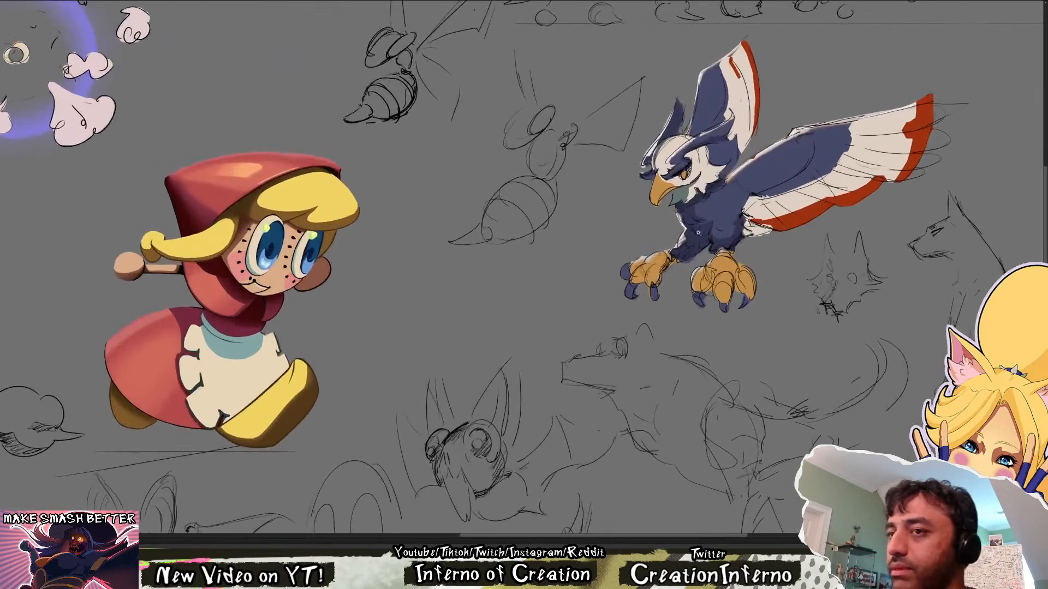
{"action": "left_click_drag", "start_coordinate": [698, 232], "coordinate": [602, 388]}
{"action": "left_click_drag", "start_coordinate": [657, 223], "coordinate": [594, 330]}
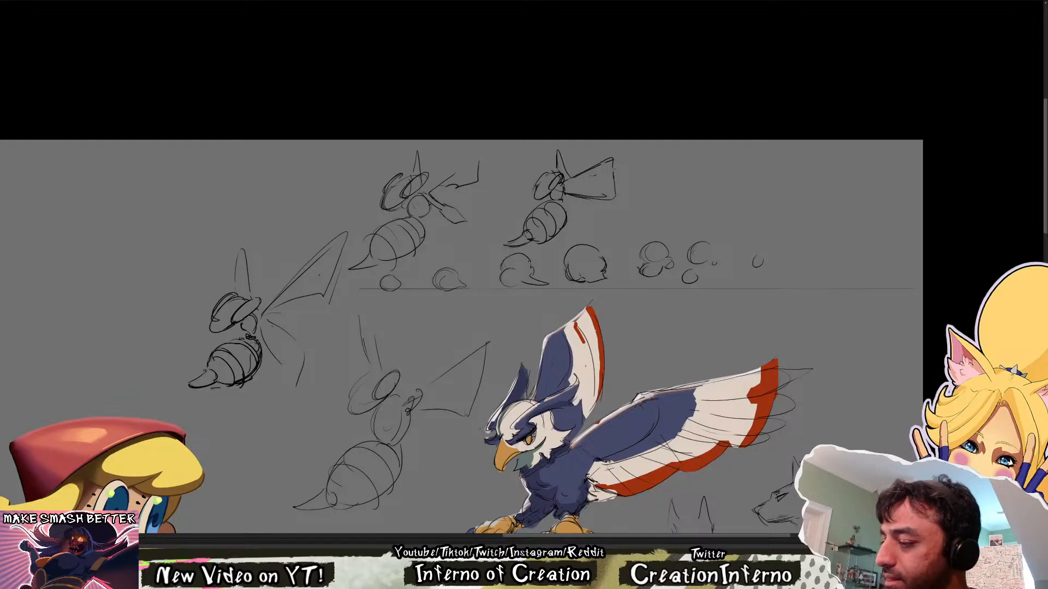
{"action": "mouse_move", "coordinate": [581, 190]}
{"action": "left_mouse_down"}
{"action": "mouse_move", "coordinate": [612, 174]}
{"action": "mouse_move", "coordinate": [604, 182]}
{"action": "left_mouse_up"}
{"action": "mouse_move", "coordinate": [610, 166]}
{"action": "left_mouse_down"}
{"action": "mouse_move", "coordinate": [612, 185]}
{"action": "mouse_move", "coordinate": [585, 182]}
{"action": "left_mouse_up"}
{"action": "mouse_move", "coordinate": [577, 182]}
{"action": "left_mouse_down"}
{"action": "mouse_move", "coordinate": [604, 195]}
{"action": "mouse_move", "coordinate": [578, 174]}
{"action": "mouse_move", "coordinate": [607, 158]}
{"action": "mouse_move", "coordinate": [597, 183]}
{"action": "mouse_move", "coordinate": [611, 181]}
{"action": "left_mouse_up"}
{"action": "mouse_move", "coordinate": [607, 177]}
{"action": "left_mouse_down"}
{"action": "mouse_move", "coordinate": [611, 155]}
{"action": "mouse_move", "coordinate": [512, 265]}
{"action": "left_mouse_up"}
{"action": "scroll", "coordinate": [521, 249], "scroll_direction": "up", "scroll_amount": 4}
{"action": "left_click_drag", "start_coordinate": [527, 253], "coordinate": [501, 276]}
{"action": "mouse_move", "coordinate": [516, 251]}
{"action": "left_mouse_down"}
{"action": "mouse_move", "coordinate": [500, 275]}
{"action": "mouse_move", "coordinate": [476, 265]}
{"action": "left_mouse_up"}
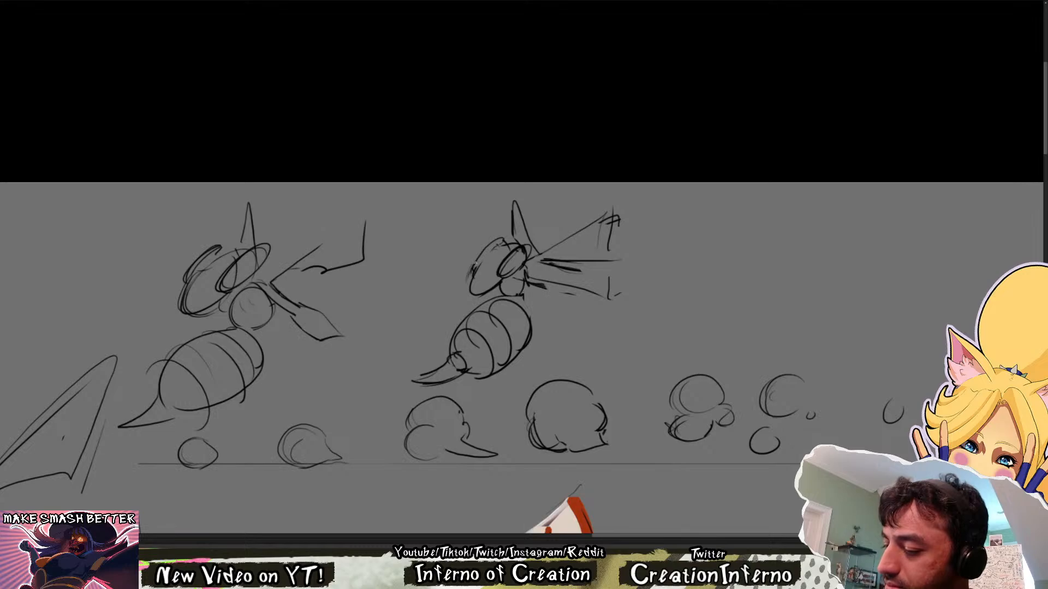
{"action": "scroll", "coordinate": [501, 245], "scroll_direction": "down", "scroll_amount": 3}
{"action": "scroll", "coordinate": [500, 245], "scroll_direction": "down", "scroll_amount": 2}
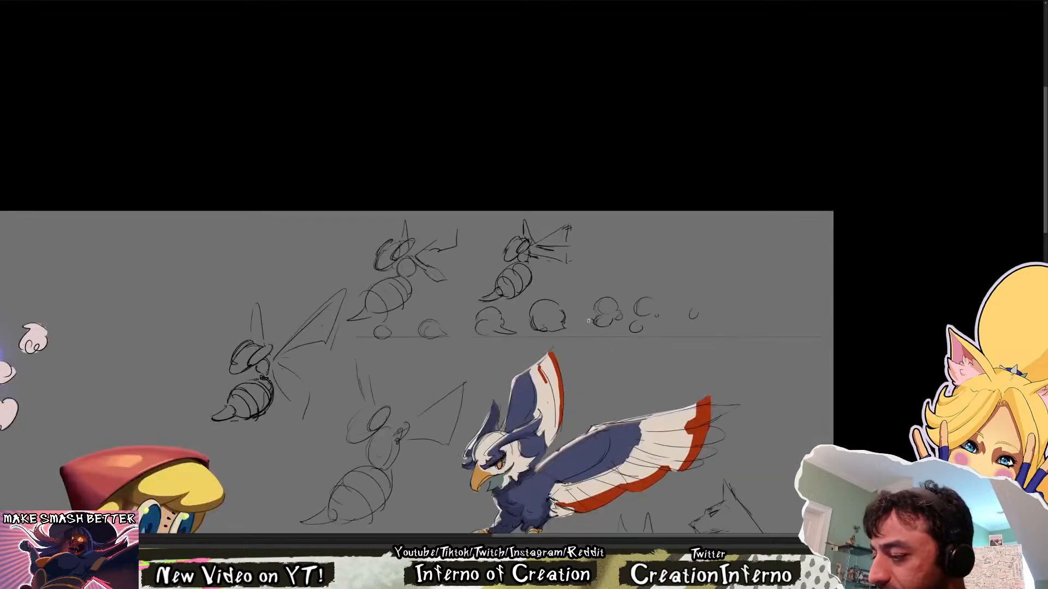
Select the second bee's head and wings and shift them slightly away from the first small bee
{"action": "key", "text": "l"}
{"action": "mouse_move", "coordinate": [602, 212]}
{"action": "left_mouse_down"}
{"action": "mouse_move", "coordinate": [584, 270]}
{"action": "mouse_move", "coordinate": [527, 263]}
{"action": "mouse_move", "coordinate": [496, 239]}
{"action": "mouse_move", "coordinate": [553, 212]}
{"action": "mouse_move", "coordinate": [563, 244]}
{"action": "left_mouse_up"}
{"action": "key", "text": "v"}
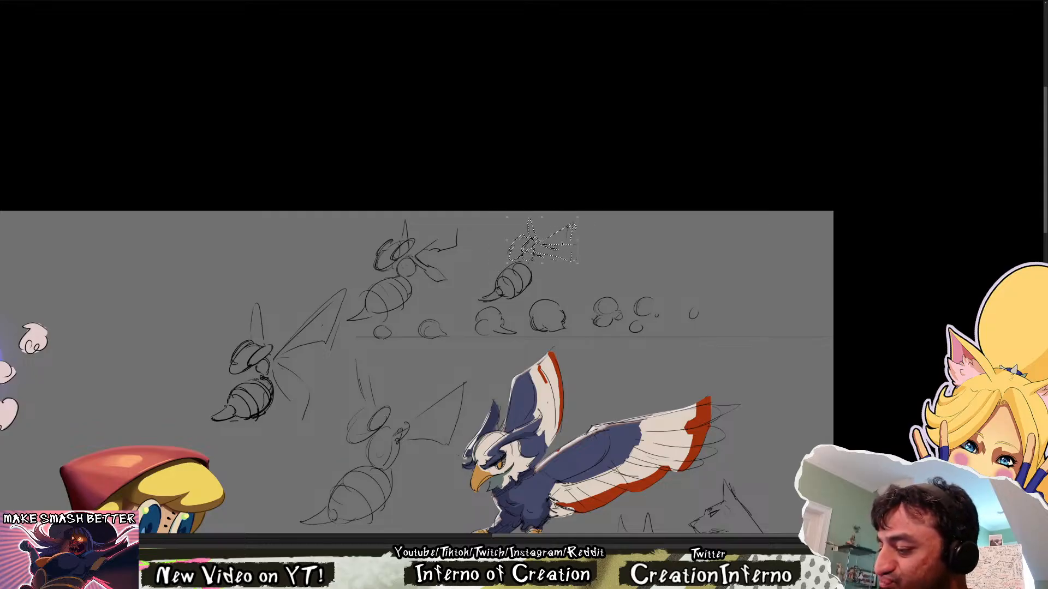
{"action": "key", "text": "ctrl+d"}
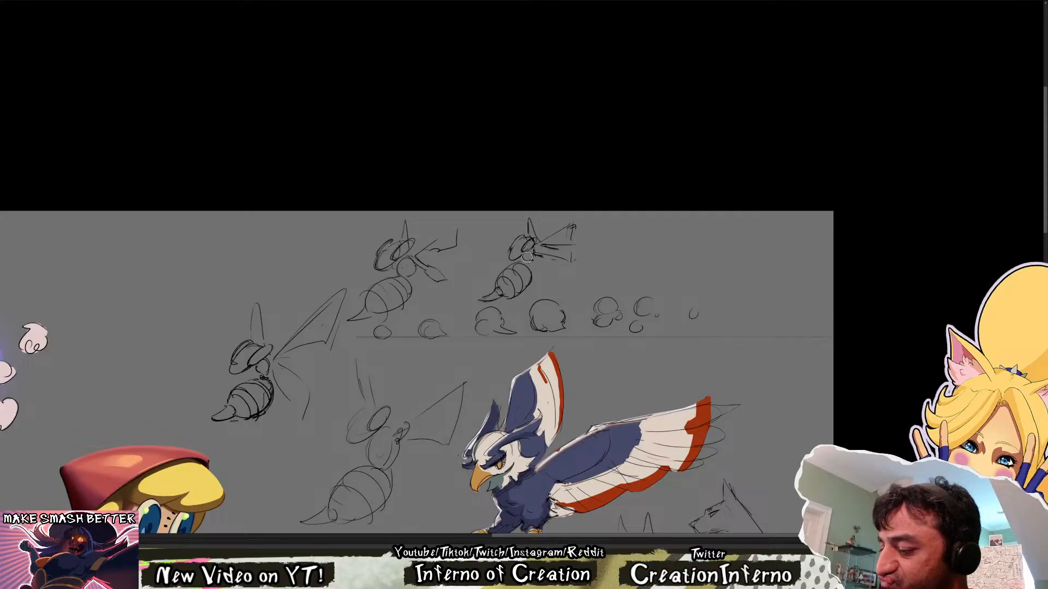
Redraw the second bee's small round thorax and its connection to the striped abdomen
{"action": "left_click_drag", "start_coordinate": [531, 252], "coordinate": [529, 261]}
{"action": "key", "text": "ctrl+z"}
{"action": "key", "text": "ctrl+z"}
{"action": "key", "text": "ctrl+z"}
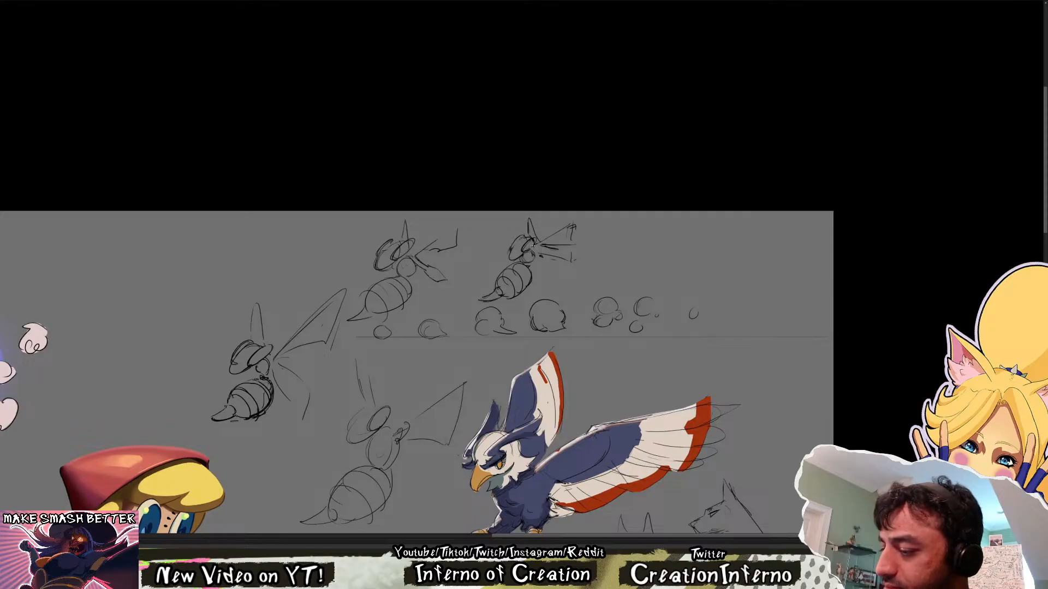
{"action": "left_click_drag", "start_coordinate": [530, 265], "coordinate": [524, 288]}
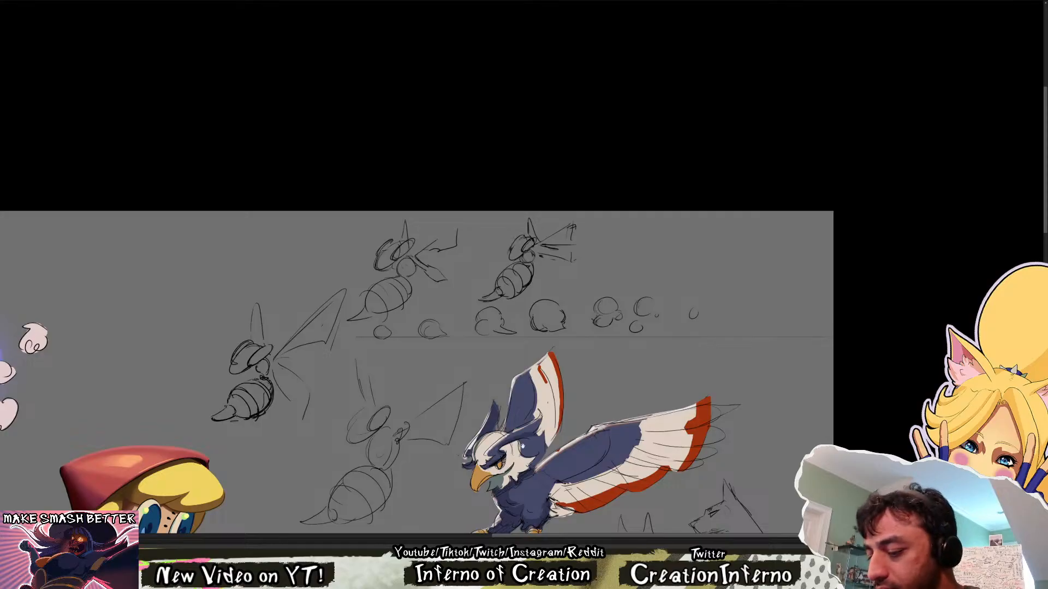
{"action": "mouse_move", "coordinate": [522, 447]}
{"action": "left_mouse_down"}
{"action": "mouse_move", "coordinate": [626, 329]}
{"action": "mouse_move", "coordinate": [594, 407]}
{"action": "mouse_move", "coordinate": [581, 400]}
{"action": "left_mouse_up"}
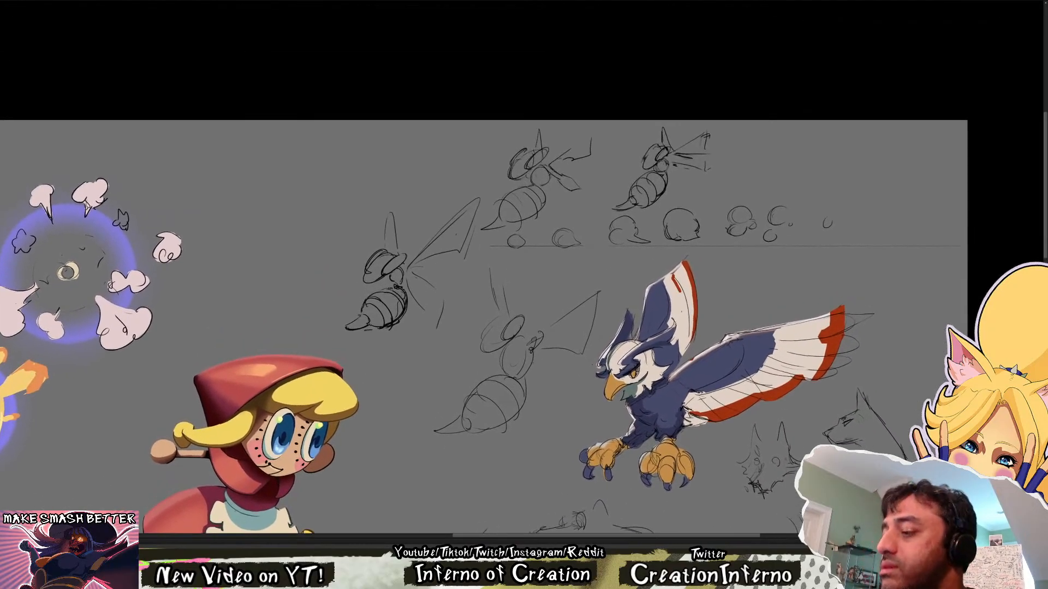
{"action": "left_click_drag", "start_coordinate": [760, 293], "coordinate": [730, 344]}
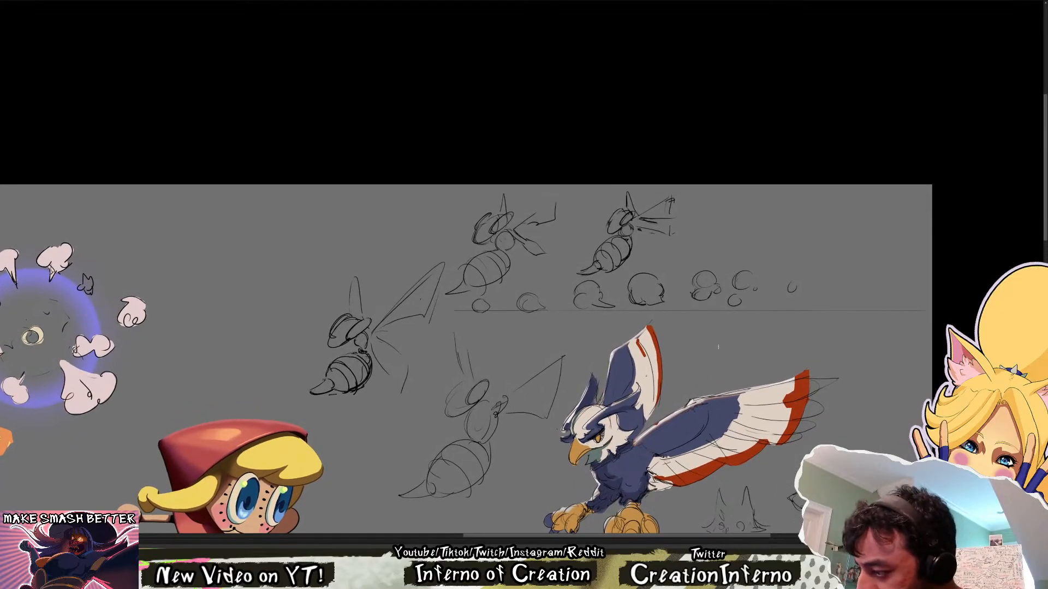
{"action": "left_click_drag", "start_coordinate": [594, 343], "coordinate": [570, 416]}
{"action": "mouse_move", "coordinate": [498, 355]}
{"action": "left_mouse_down"}
{"action": "mouse_move", "coordinate": [458, 248]}
{"action": "mouse_move", "coordinate": [415, 363]}
{"action": "left_mouse_up"}
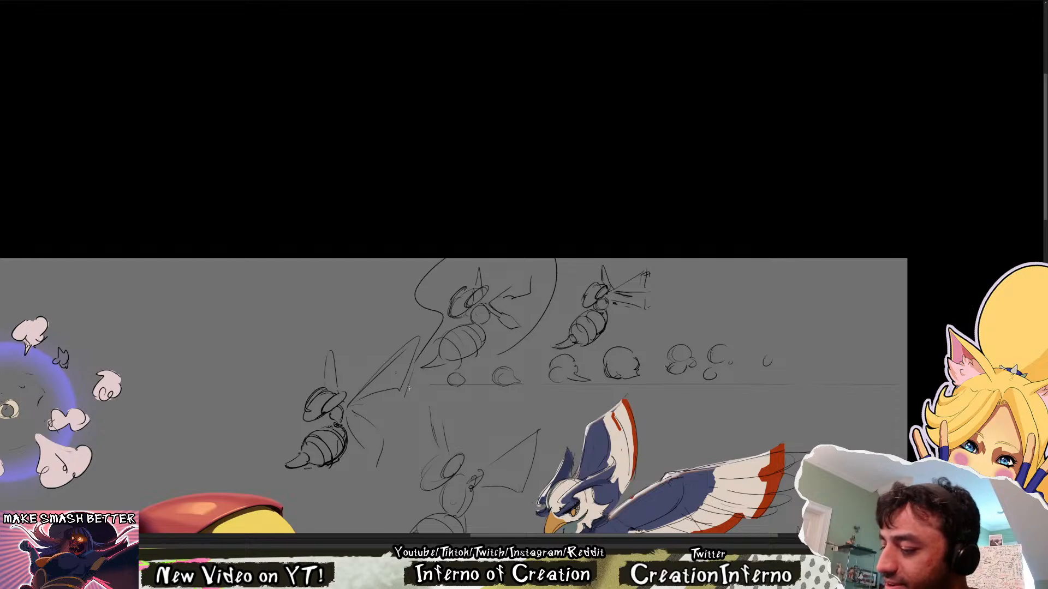
{"action": "key", "text": "ctrl+z"}
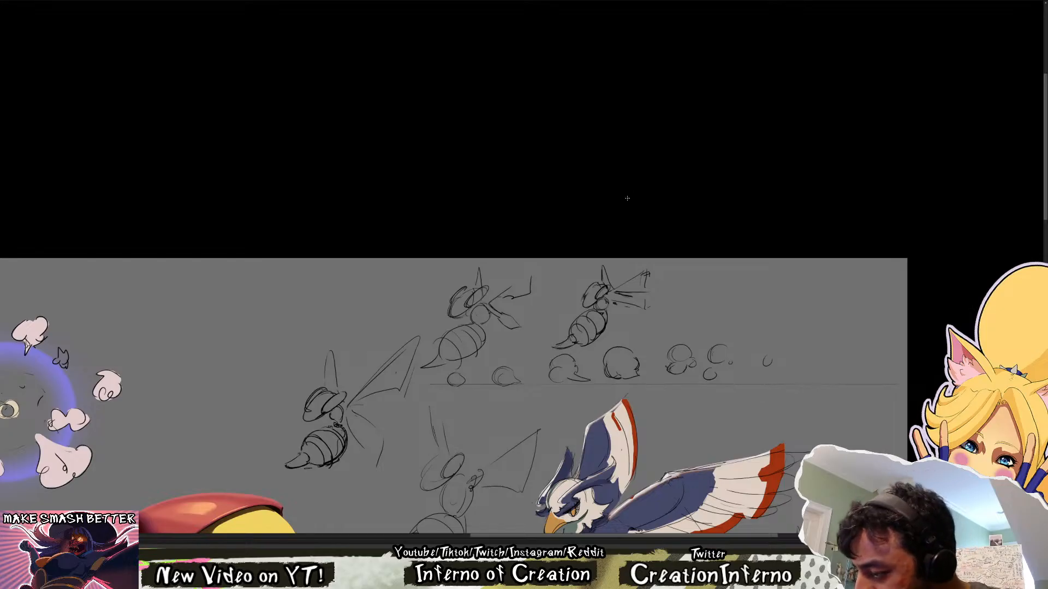
{"action": "mouse_move", "coordinate": [411, 372]}
{"action": "left_mouse_down"}
{"action": "mouse_move", "coordinate": [577, 309]}
{"action": "mouse_move", "coordinate": [404, 376]}
{"action": "mouse_move", "coordinate": [470, 274]}
{"action": "mouse_move", "coordinate": [550, 316]}
{"action": "mouse_move", "coordinate": [413, 374]}
{"action": "left_mouse_up"}
{"action": "key", "text": "ctrl+z"}
{"action": "key", "text": "ctrl+z"}
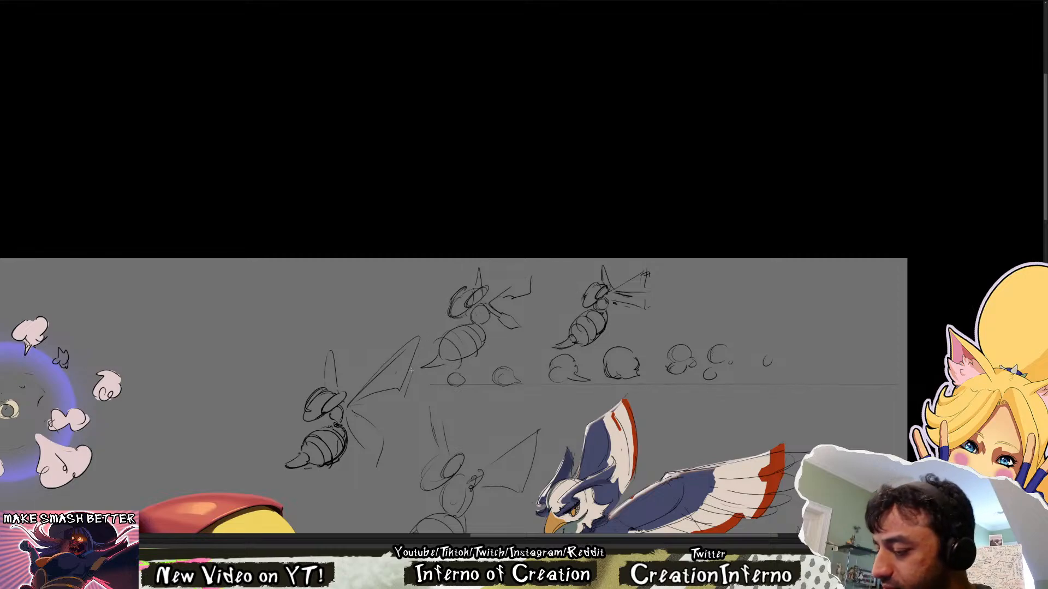
Transform the first small bee's wings closer to its body, strengthen the near wing's outer edge, and check the sketch mirrored
{"action": "left_click_drag", "start_coordinate": [531, 299], "coordinate": [549, 278]}
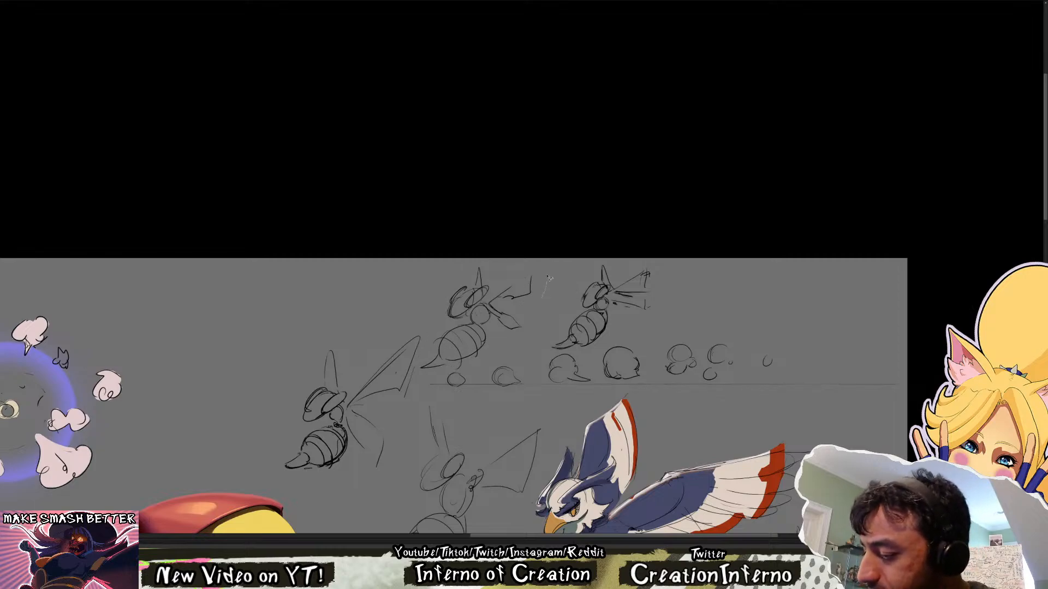
{"action": "mouse_move", "coordinate": [488, 288]}
{"action": "left_mouse_down"}
{"action": "mouse_move", "coordinate": [491, 255]}
{"action": "mouse_move", "coordinate": [537, 268]}
{"action": "mouse_move", "coordinate": [520, 290]}
{"action": "left_mouse_up"}
{"action": "key", "text": "ctrl+t"}
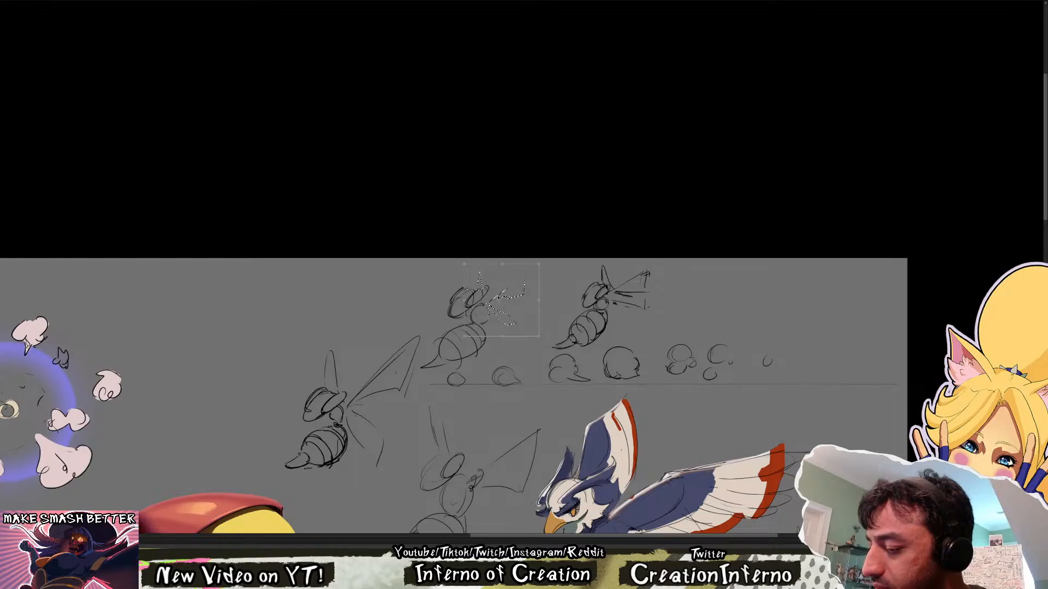
{"action": "key", "text": "ctrl+d"}
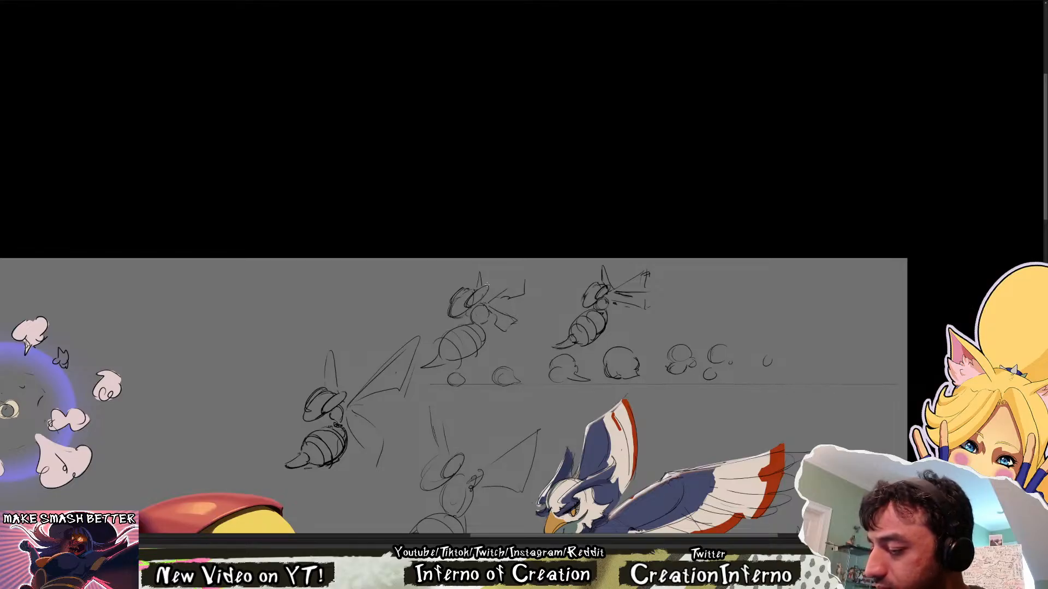
{"action": "key", "text": "ctrl+z"}
{"action": "key", "text": "ctrl+z"}
{"action": "mouse_move", "coordinate": [489, 303]}
{"action": "left_mouse_down"}
{"action": "mouse_move", "coordinate": [526, 297]}
{"action": "mouse_move", "coordinate": [525, 312]}
{"action": "left_mouse_up"}
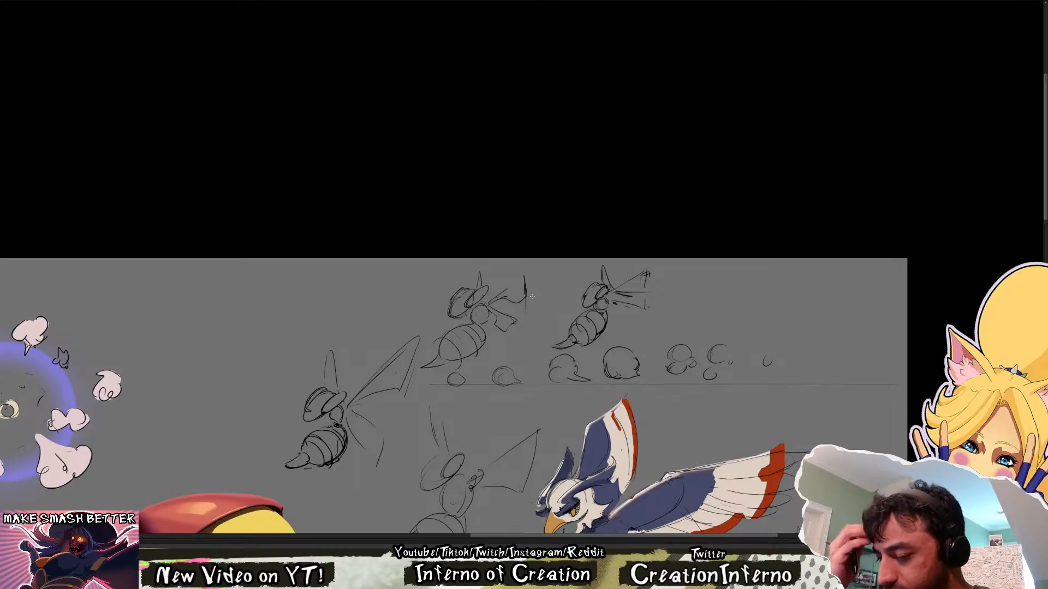
{"action": "key", "text": "ctrl+shift+h"}
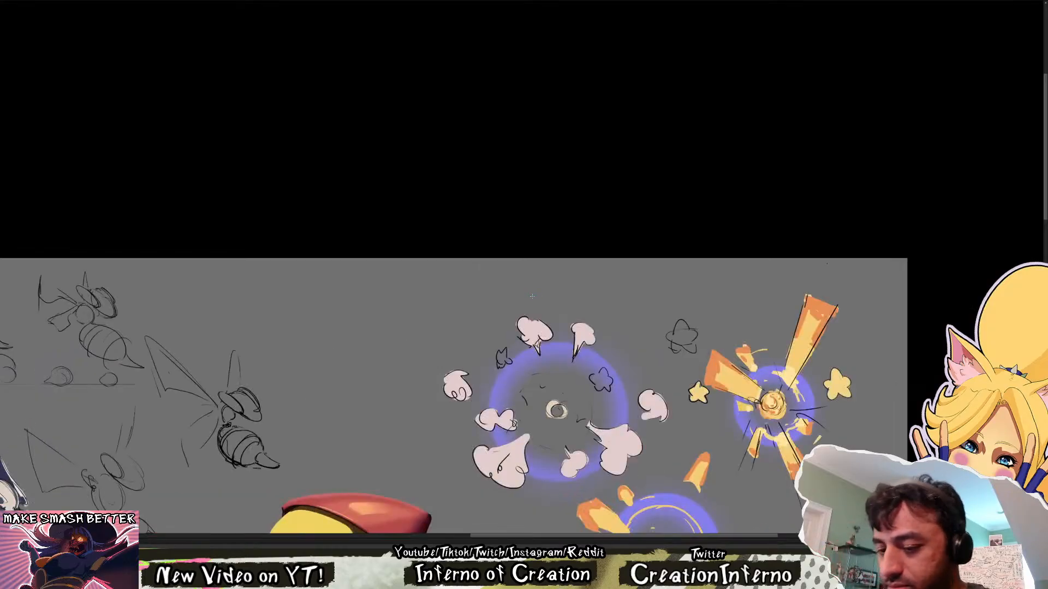
{"action": "key", "text": "ctrl+shift+h"}
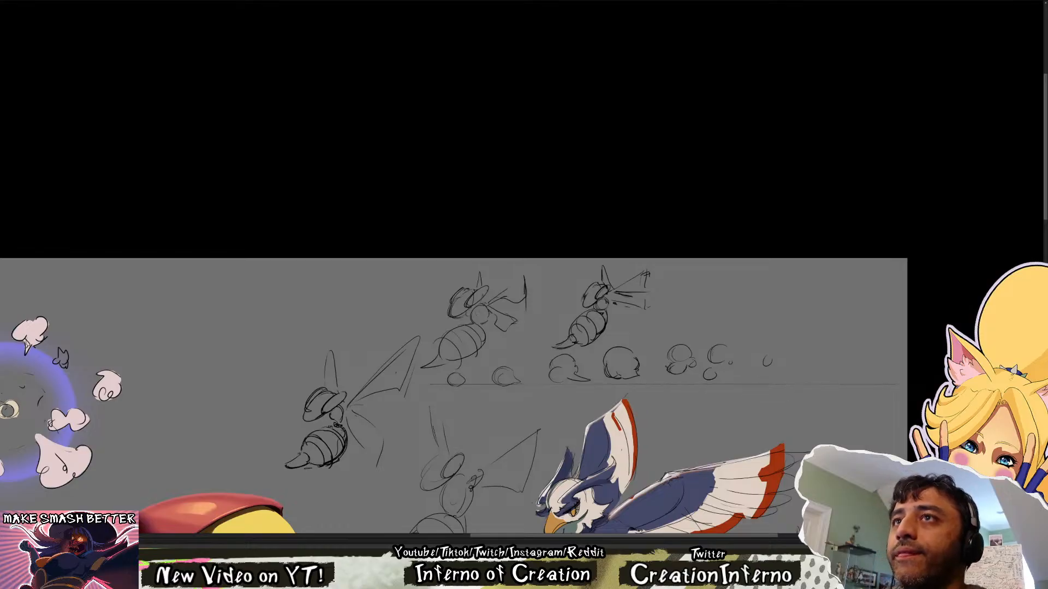
Replace the first small bee's near wings with one broad triangular wing and erase the far wing above its head
{"action": "key", "text": "e"}
{"action": "mouse_move", "coordinate": [523, 292]}
{"action": "left_mouse_down"}
{"action": "mouse_move", "coordinate": [511, 323]}
{"action": "mouse_move", "coordinate": [516, 285]}
{"action": "mouse_move", "coordinate": [509, 313]}
{"action": "mouse_move", "coordinate": [521, 292]}
{"action": "mouse_move", "coordinate": [489, 309]}
{"action": "mouse_move", "coordinate": [523, 284]}
{"action": "left_mouse_up"}
{"action": "key", "text": "b"}
{"action": "key", "text": "e"}
{"action": "key", "text": "b"}
{"action": "mouse_move", "coordinate": [523, 285]}
{"action": "left_mouse_down"}
{"action": "mouse_move", "coordinate": [527, 317]}
{"action": "mouse_move", "coordinate": [506, 306]}
{"action": "mouse_move", "coordinate": [518, 291]}
{"action": "mouse_move", "coordinate": [523, 328]}
{"action": "mouse_move", "coordinate": [490, 312]}
{"action": "mouse_move", "coordinate": [528, 294]}
{"action": "mouse_move", "coordinate": [522, 334]}
{"action": "left_mouse_up"}
{"action": "key", "text": "e"}
{"action": "key", "text": "b"}
{"action": "key", "text": "e"}
{"action": "key", "text": "b"}
{"action": "key", "text": "e"}
{"action": "left_click_drag", "start_coordinate": [485, 280], "coordinate": [499, 256]}
{"action": "key", "text": "b"}
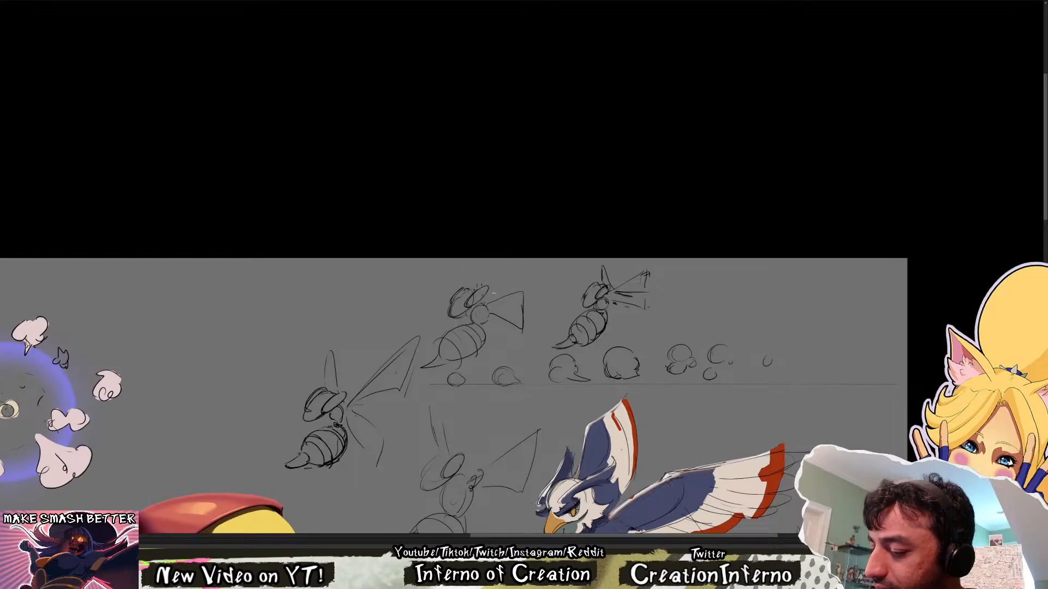
Redraw the first small bee's near wing smaller and angled upward, and add a thin upright far wing behind the head
{"action": "key", "text": "e"}
{"action": "mouse_move", "coordinate": [524, 306]}
{"action": "left_mouse_down"}
{"action": "mouse_move", "coordinate": [498, 316]}
{"action": "mouse_move", "coordinate": [512, 290]}
{"action": "mouse_move", "coordinate": [521, 314]}
{"action": "left_mouse_up"}
{"action": "key", "text": "b"}
{"action": "mouse_move", "coordinate": [491, 311]}
{"action": "left_mouse_down"}
{"action": "mouse_move", "coordinate": [523, 315]}
{"action": "mouse_move", "coordinate": [516, 292]}
{"action": "mouse_move", "coordinate": [494, 312]}
{"action": "mouse_move", "coordinate": [528, 296]}
{"action": "mouse_move", "coordinate": [522, 270]}
{"action": "left_mouse_up"}
{"action": "key", "text": "e"}
{"action": "key", "text": "b"}
{"action": "key", "text": "e"}
{"action": "key", "text": "b"}
{"action": "key", "text": "e"}
{"action": "key", "text": "b"}
{"action": "mouse_move", "coordinate": [515, 278]}
{"action": "left_mouse_down"}
{"action": "mouse_move", "coordinate": [526, 296]}
{"action": "mouse_move", "coordinate": [475, 271]}
{"action": "left_mouse_up"}
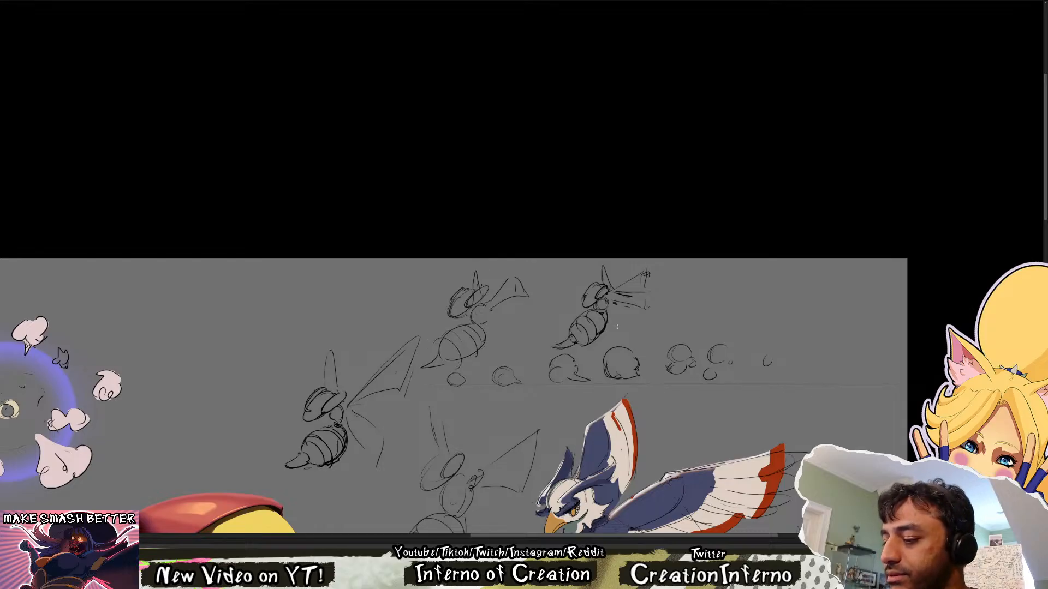
Sketch a third small bee in a more horizontal pose, with a flat oval head, long slanted abdomen and raised triangular wing
{"action": "mouse_move", "coordinate": [667, 328]}
{"action": "left_mouse_down"}
{"action": "mouse_move", "coordinate": [760, 271]}
{"action": "mouse_move", "coordinate": [748, 292]}
{"action": "mouse_move", "coordinate": [671, 330]}
{"action": "left_mouse_up"}
{"action": "key", "text": "ctrl+z"}
{"action": "mouse_move", "coordinate": [716, 284]}
{"action": "left_mouse_down"}
{"action": "mouse_move", "coordinate": [732, 276]}
{"action": "mouse_move", "coordinate": [751, 293]}
{"action": "mouse_move", "coordinate": [734, 315]}
{"action": "mouse_move", "coordinate": [666, 325]}
{"action": "left_mouse_up"}
{"action": "left_click_drag", "start_coordinate": [752, 283], "coordinate": [760, 290]}
{"action": "mouse_move", "coordinate": [698, 306]}
{"action": "left_mouse_down"}
{"action": "mouse_move", "coordinate": [669, 327]}
{"action": "mouse_move", "coordinate": [716, 307]}
{"action": "mouse_move", "coordinate": [722, 321]}
{"action": "mouse_move", "coordinate": [695, 323]}
{"action": "mouse_move", "coordinate": [705, 326]}
{"action": "left_mouse_up"}
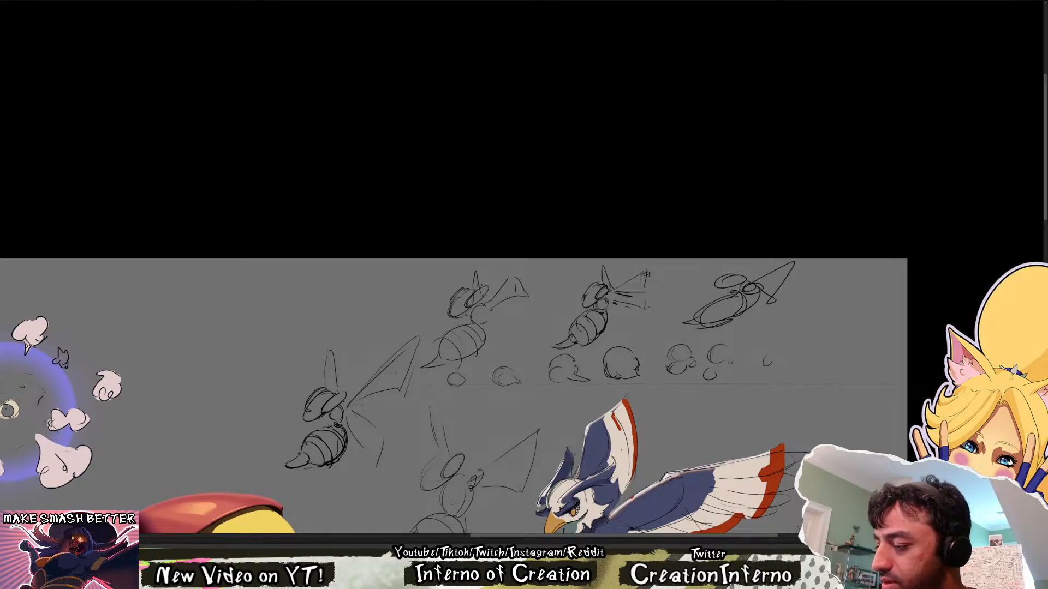
Shorten the third small bee's raised wing into a smaller triangle
{"action": "mouse_move", "coordinate": [761, 292]}
{"action": "left_mouse_down"}
{"action": "mouse_move", "coordinate": [774, 304]}
{"action": "mouse_move", "coordinate": [782, 275]}
{"action": "mouse_move", "coordinate": [776, 295]}
{"action": "left_mouse_up"}
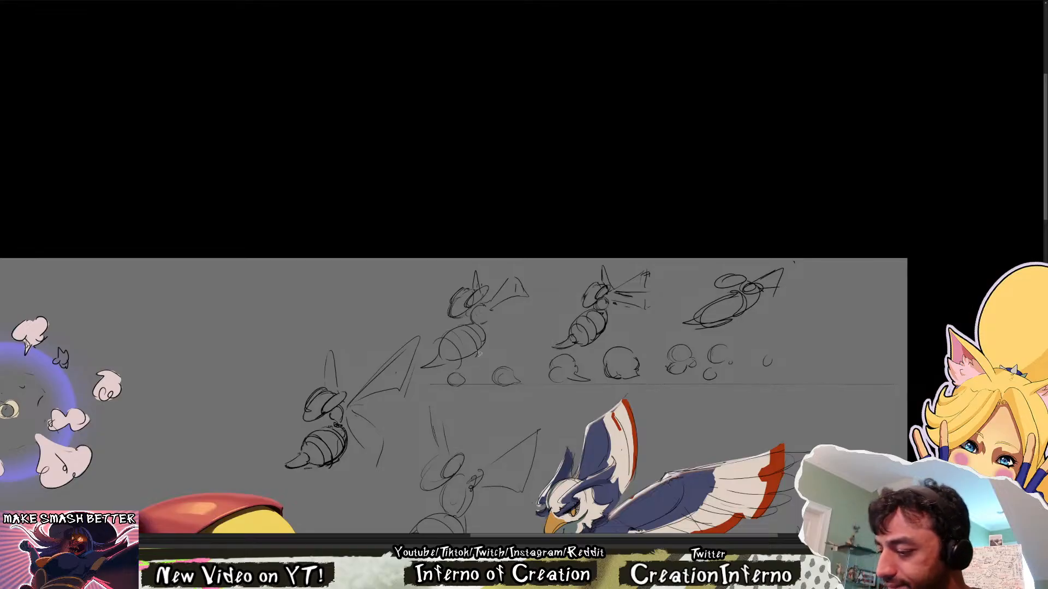
Copy the first small bee into the empty space between the larger sketched bee and the purple ring effect, and enlarge it slightly
{"action": "left_click_drag", "start_coordinate": [481, 364], "coordinate": [436, 372]}
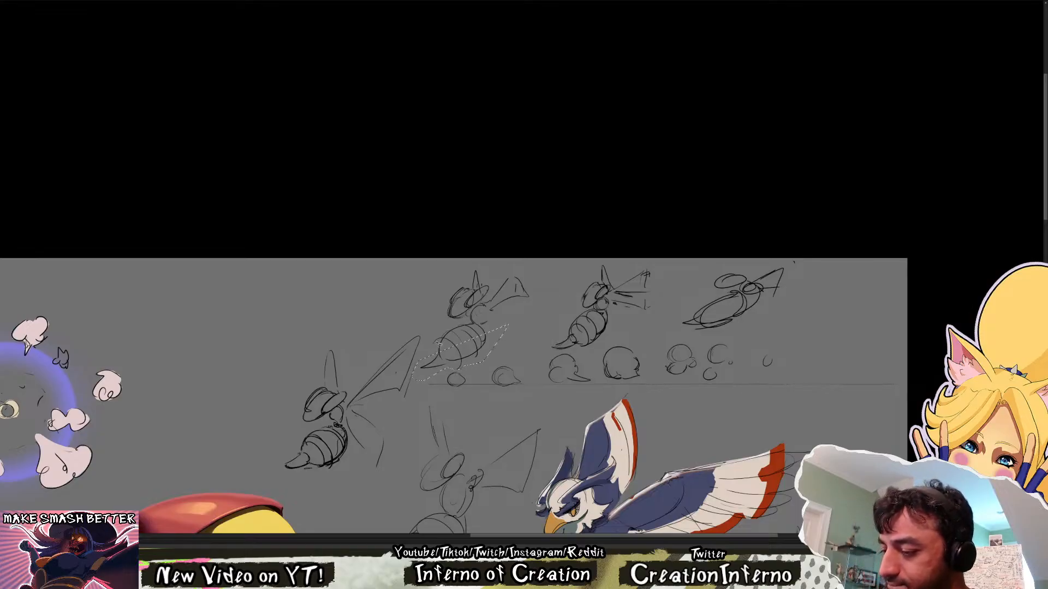
{"action": "left_click_drag", "start_coordinate": [595, 414], "coordinate": [622, 399]}
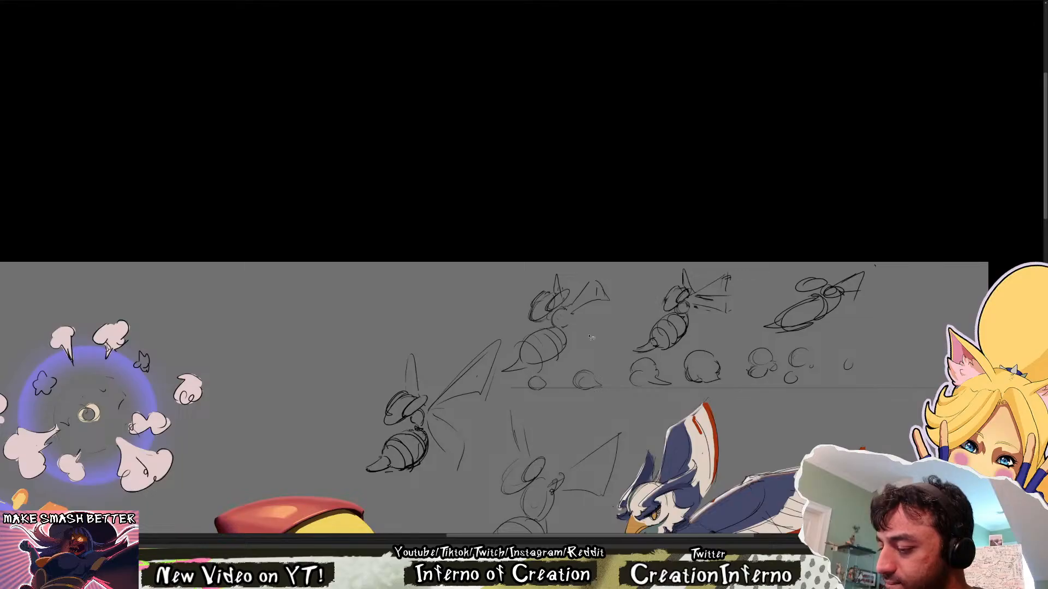
{"action": "left_click_drag", "start_coordinate": [591, 337], "coordinate": [514, 386]}
{"action": "mouse_move", "coordinate": [511, 346]}
{"action": "left_mouse_down"}
{"action": "mouse_move", "coordinate": [639, 284]}
{"action": "mouse_move", "coordinate": [578, 350]}
{"action": "mouse_move", "coordinate": [587, 341]}
{"action": "mouse_move", "coordinate": [336, 391]}
{"action": "left_mouse_up"}
{"action": "key", "text": "ctrl+z"}
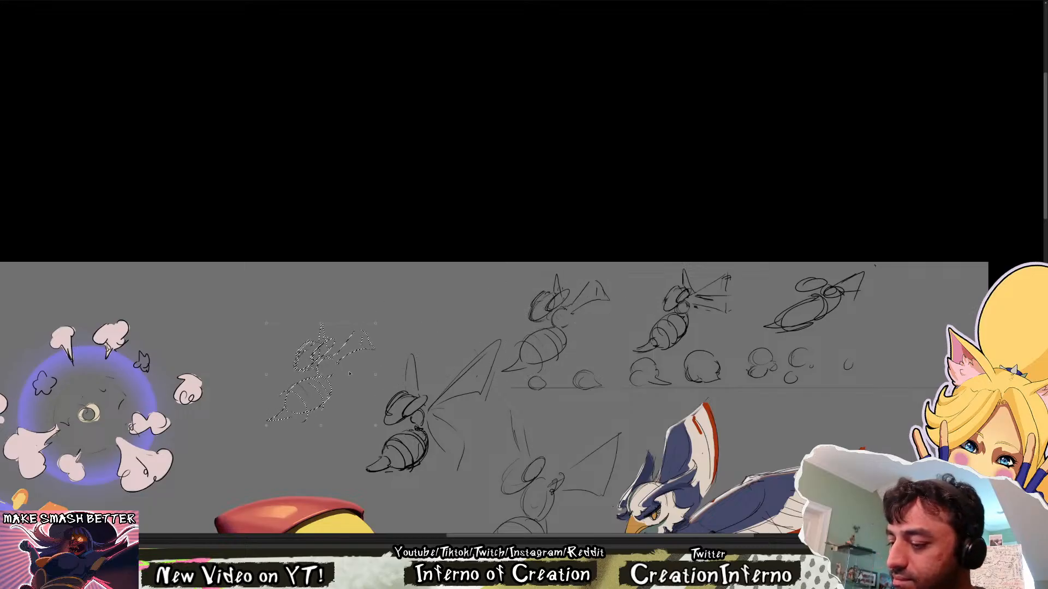
{"action": "mouse_move", "coordinate": [378, 319]}
{"action": "left_mouse_down"}
{"action": "mouse_move", "coordinate": [393, 306]}
{"action": "mouse_move", "coordinate": [385, 312]}
{"action": "left_mouse_up"}
{"action": "key", "text": "ctrl+z"}
{"action": "key", "text": "Return"}
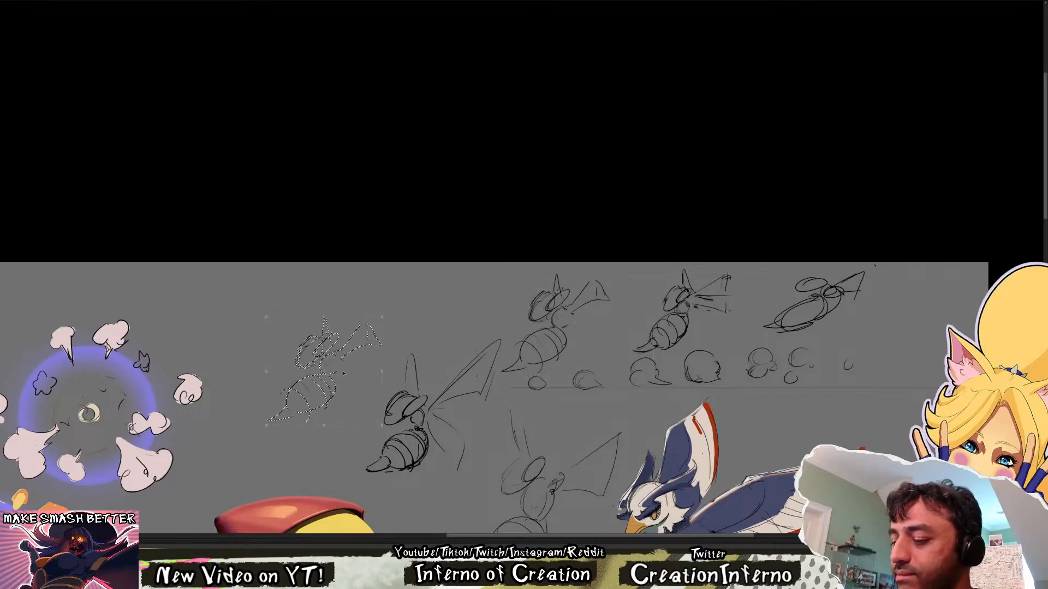
{"action": "key", "text": "ctrl+d"}
Erase the copied bee's near wing and redraw it as a narrow flared shape extending back from a rounder thorax
{"action": "key", "text": "e"}
{"action": "mouse_move", "coordinate": [385, 349]}
{"action": "left_mouse_down"}
{"action": "mouse_move", "coordinate": [360, 336]}
{"action": "mouse_move", "coordinate": [357, 361]}
{"action": "mouse_move", "coordinate": [345, 346]}
{"action": "mouse_move", "coordinate": [361, 330]}
{"action": "left_mouse_up"}
{"action": "key", "text": "b"}
{"action": "key", "text": "ctrl+z"}
{"action": "key", "text": "e"}
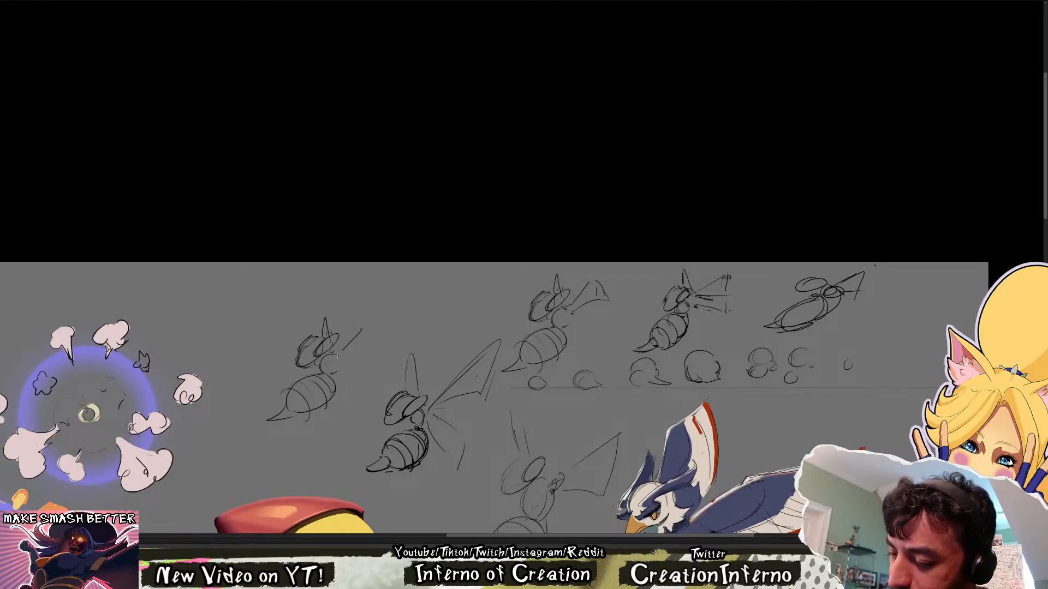
{"action": "key", "text": "b"}
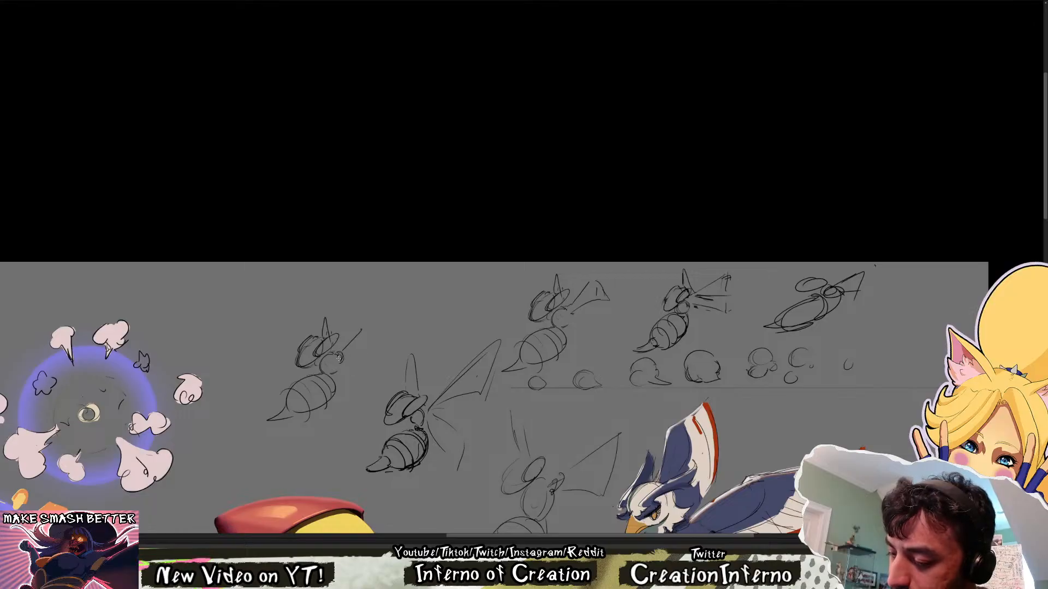
{"action": "mouse_move", "coordinate": [340, 356]}
{"action": "left_mouse_down"}
{"action": "mouse_move", "coordinate": [375, 341]}
{"action": "mouse_move", "coordinate": [363, 328]}
{"action": "mouse_move", "coordinate": [376, 348]}
{"action": "left_mouse_up"}
Replace the copied bee's far wing with a thin upright point behind the head
{"action": "key", "text": "e"}
{"action": "mouse_move", "coordinate": [327, 317]}
{"action": "left_mouse_down"}
{"action": "mouse_move", "coordinate": [326, 325]}
{"action": "mouse_move", "coordinate": [331, 315]}
{"action": "left_mouse_up"}
{"action": "key", "text": "b"}
{"action": "left_click_drag", "start_coordinate": [331, 315], "coordinate": [335, 330]}
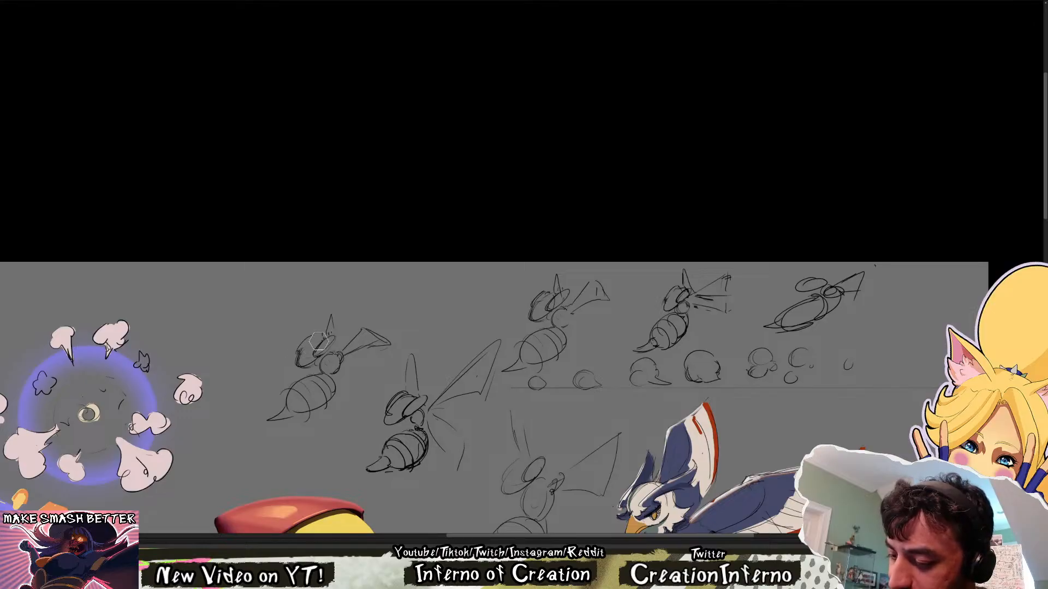
Redraw the copied bee's head and eye contours, erasing stray lines around the front of the face
{"action": "key", "text": "b"}
{"action": "left_click_drag", "start_coordinate": [304, 353], "coordinate": [323, 340]}
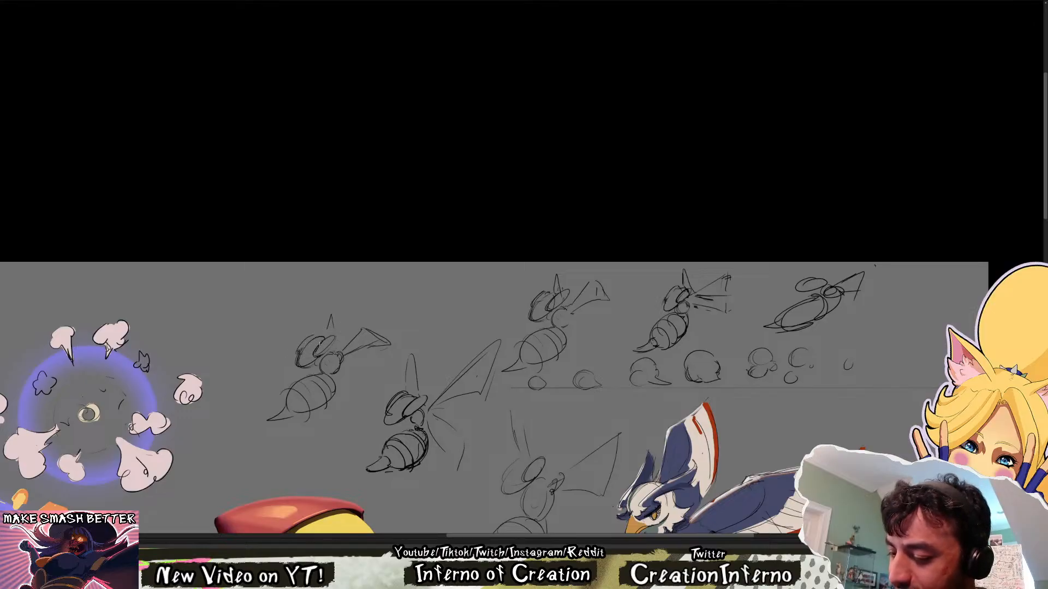
{"action": "key", "text": "ctrl+z"}
{"action": "key", "text": "ctrl+z"}
{"action": "key", "text": "ctrl+z"}
{"action": "left_click_drag", "start_coordinate": [302, 353], "coordinate": [324, 338]}
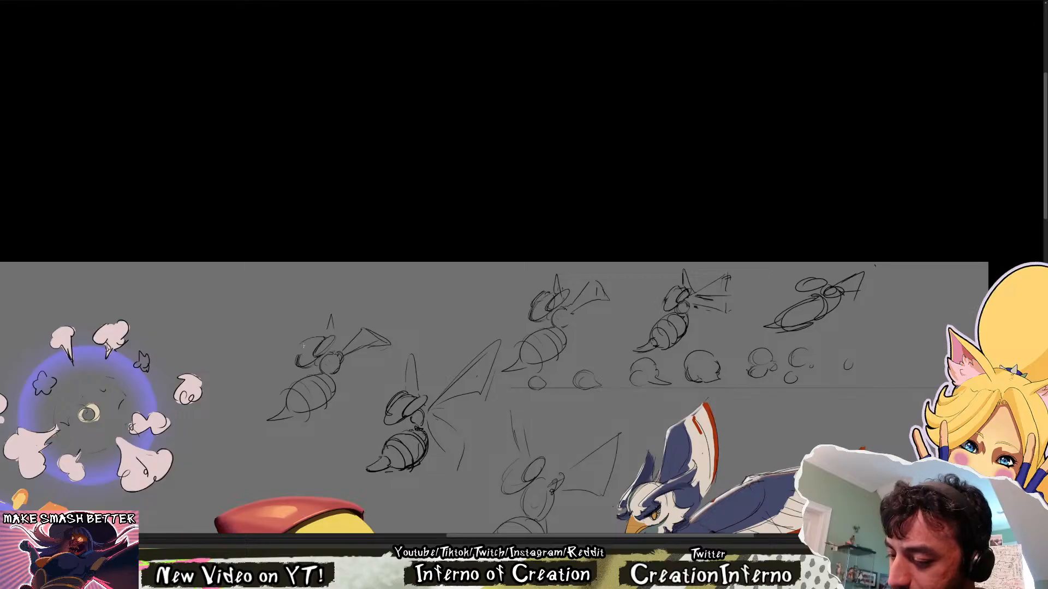
{"action": "key", "text": "e"}
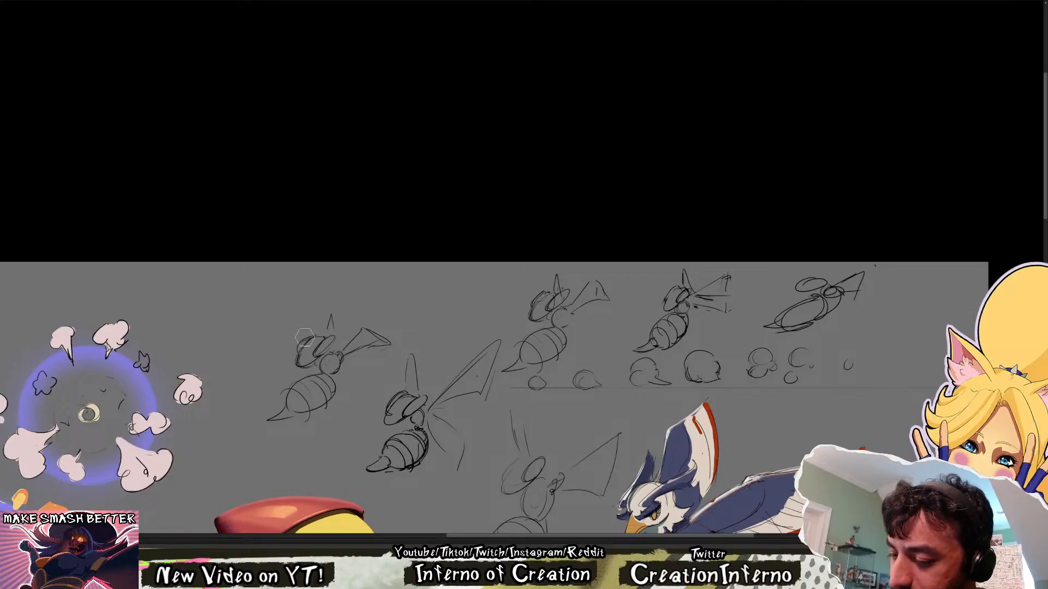
{"action": "key", "text": "b"}
{"action": "mouse_move", "coordinate": [296, 350]}
{"action": "left_mouse_down"}
{"action": "mouse_move", "coordinate": [318, 331]}
{"action": "mouse_move", "coordinate": [297, 351]}
{"action": "left_mouse_up"}
{"action": "key", "text": "e"}
{"action": "left_click", "coordinate": [293, 350]}
{"action": "key", "text": "b"}
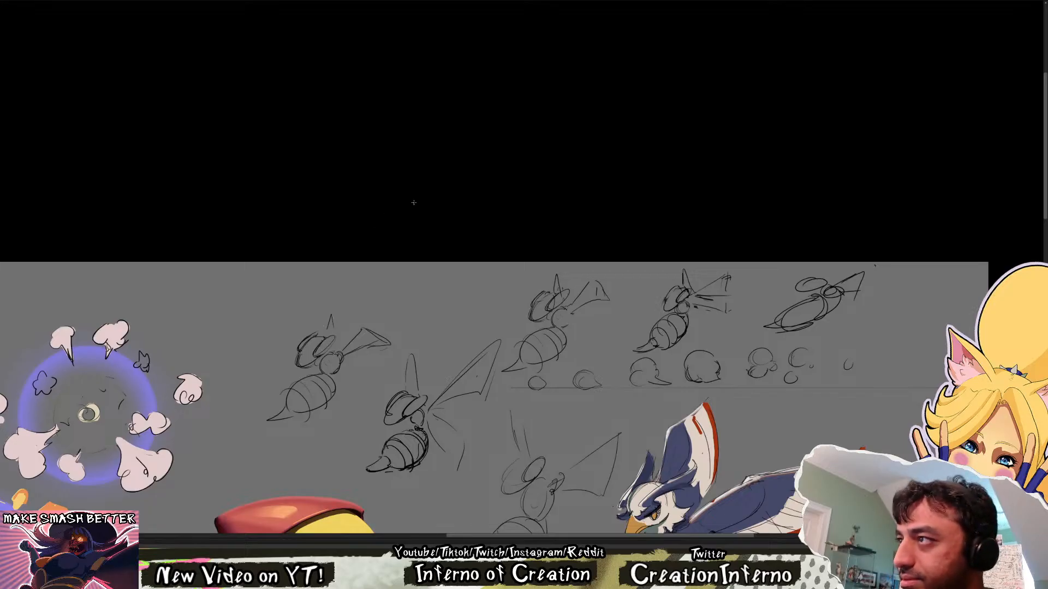
Rework the copied bee's abdomen outline, clear most of its old bands, and connect the far wing to the head
{"action": "key", "text": "e"}
{"action": "left_click", "coordinate": [310, 384]}
{"action": "key", "text": "b"}
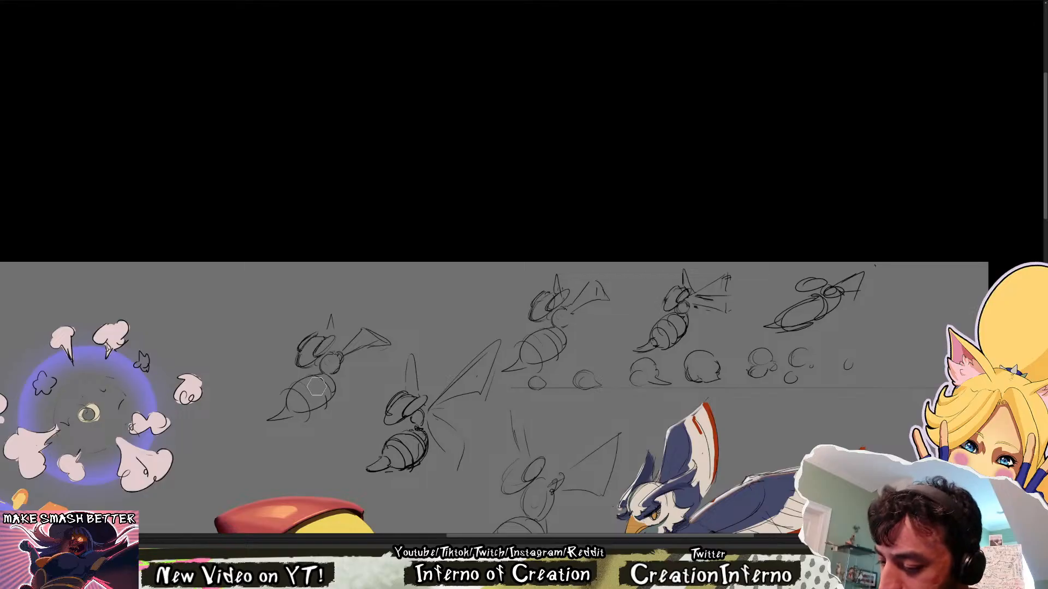
{"action": "left_click_drag", "start_coordinate": [309, 378], "coordinate": [324, 404]}
{"action": "key", "text": "ctrl+z"}
{"action": "key", "text": "ctrl+z"}
{"action": "key", "text": "ctrl+z"}
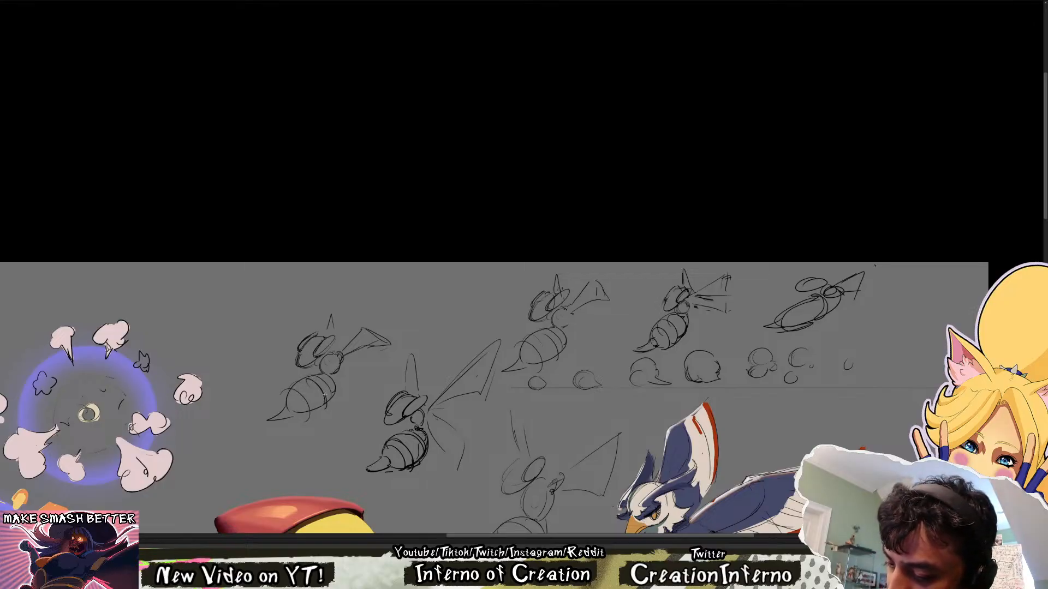
{"action": "left_click_drag", "start_coordinate": [330, 319], "coordinate": [327, 336]}
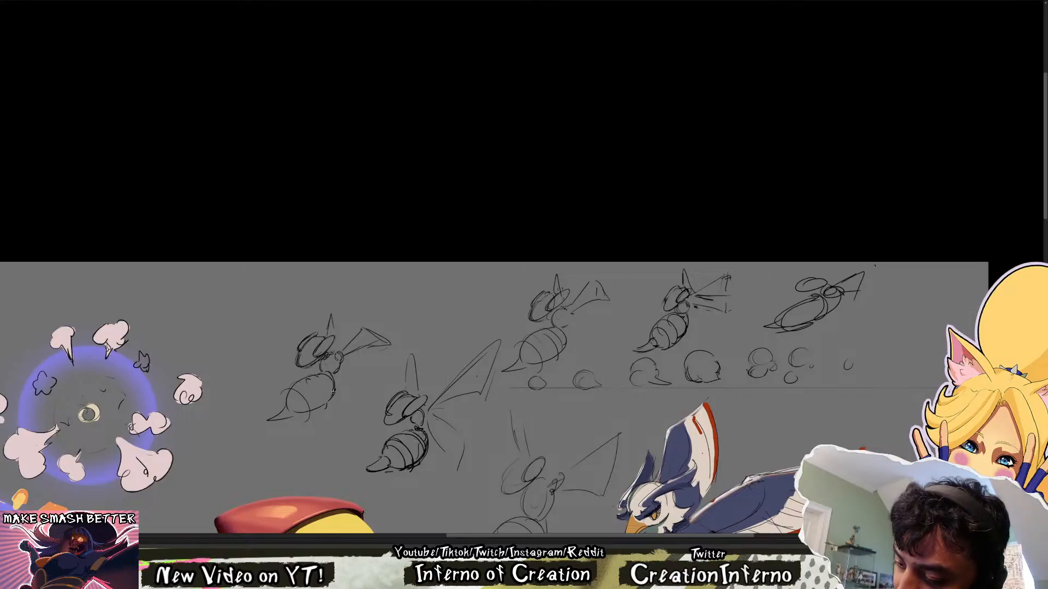
Draw evenly spaced curved bands and a firmer outline on the copied bee's abdomen
{"action": "mouse_move", "coordinate": [315, 385]}
{"action": "left_mouse_down"}
{"action": "mouse_move", "coordinate": [293, 411]}
{"action": "mouse_move", "coordinate": [328, 403]}
{"action": "left_mouse_up"}
{"action": "key", "text": "ctrl+z"}
{"action": "key", "text": "ctrl+z"}
{"action": "key", "text": "ctrl+z"}
{"action": "key", "text": "ctrl+z"}
{"action": "left_click_drag", "start_coordinate": [309, 376], "coordinate": [328, 397]}
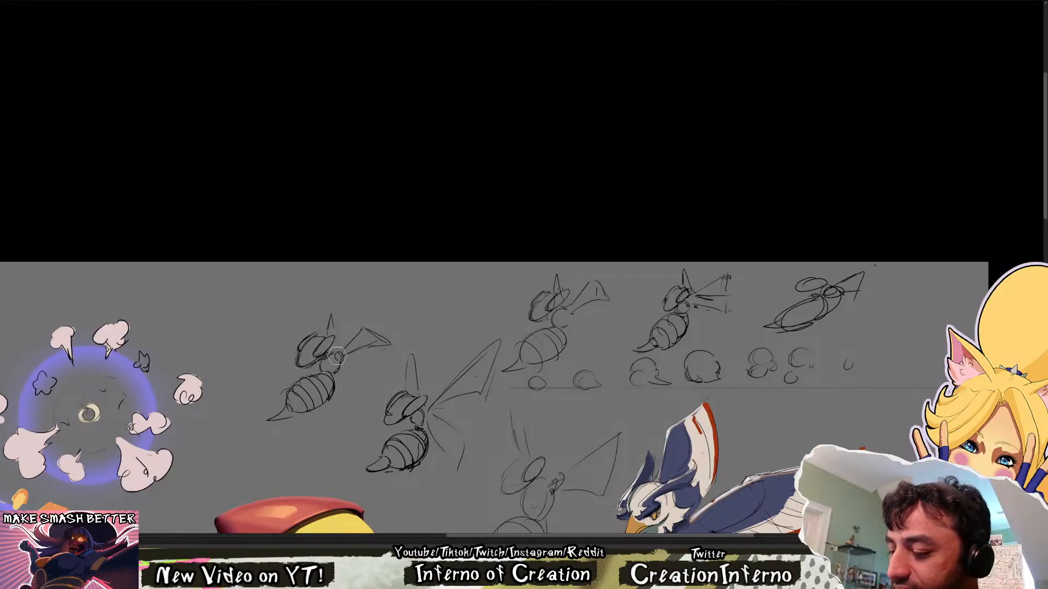
Fill the copied bee's abdomen, stinger, thorax, head and both wings with flat yellow
{"action": "key", "text": "ctrl+minus"}
{"action": "key", "text": "ctrl+minus"}
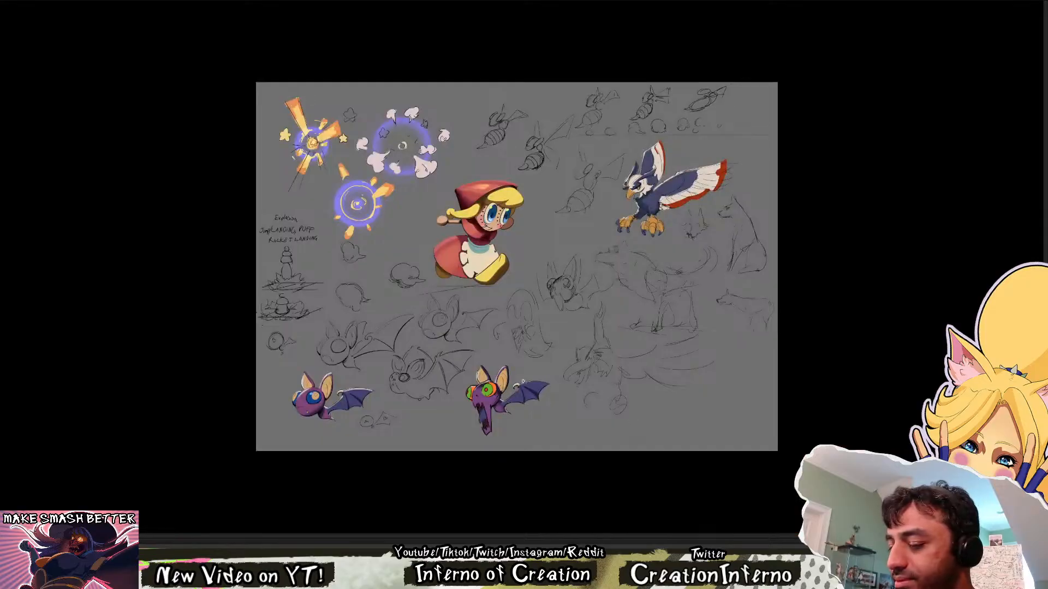
{"action": "scroll", "coordinate": [585, 329], "scroll_direction": "up", "scroll_amount": 3}
{"action": "left_click_drag", "start_coordinate": [578, 343], "coordinate": [601, 433]}
{"action": "left_click_drag", "start_coordinate": [562, 96], "coordinate": [650, 362]}
{"action": "left_click_drag", "start_coordinate": [805, 238], "coordinate": [564, 365]}
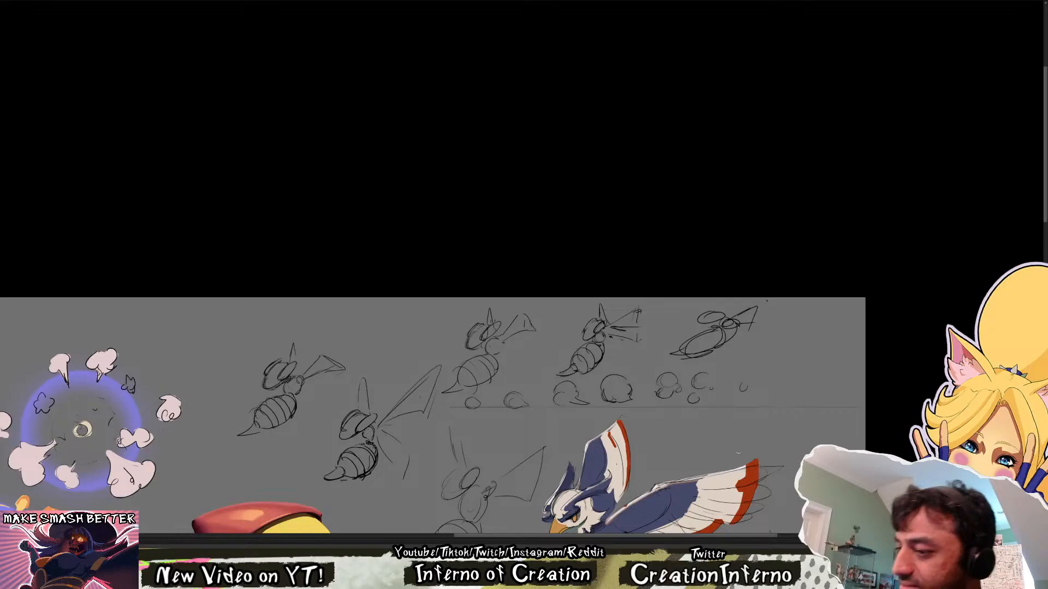
{"action": "mouse_move", "coordinate": [260, 407]}
{"action": "left_mouse_down"}
{"action": "mouse_move", "coordinate": [277, 413]}
{"action": "mouse_move", "coordinate": [287, 402]}
{"action": "left_mouse_up"}
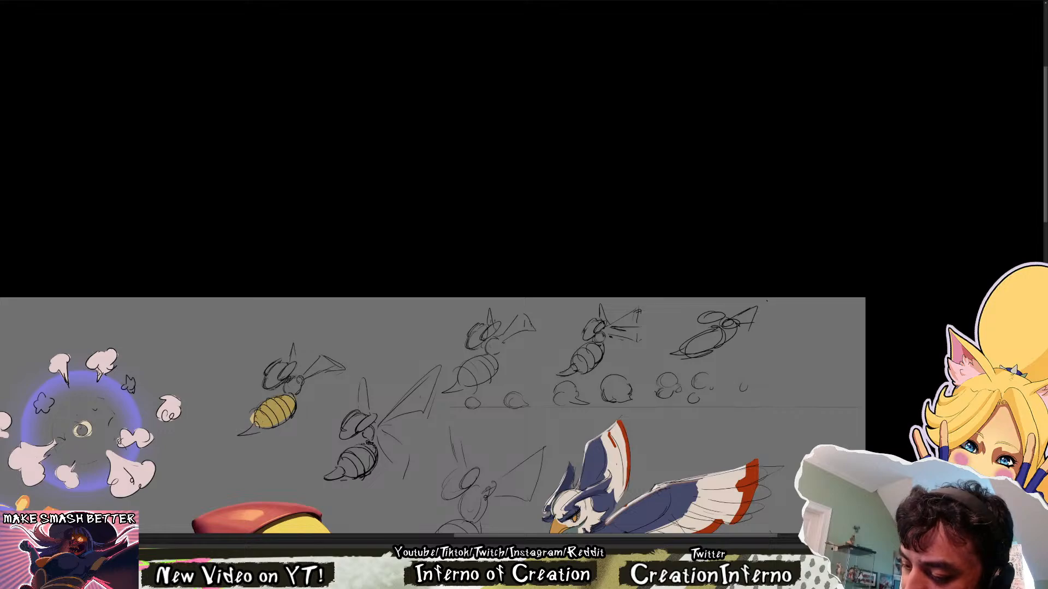
{"action": "left_click_drag", "start_coordinate": [259, 426], "coordinate": [276, 427]}
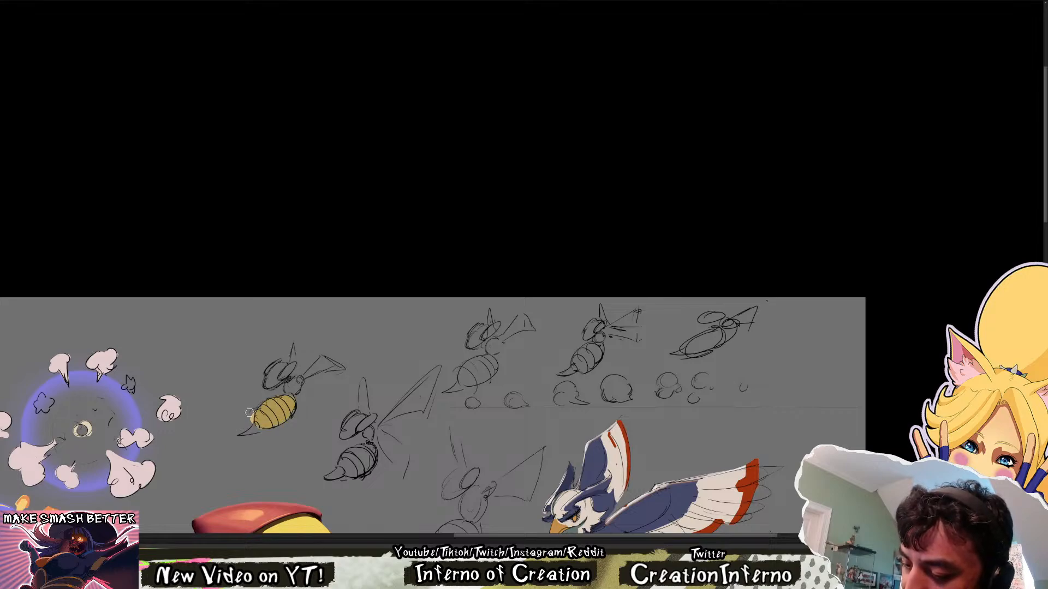
{"action": "left_click_drag", "start_coordinate": [251, 412], "coordinate": [256, 429]}
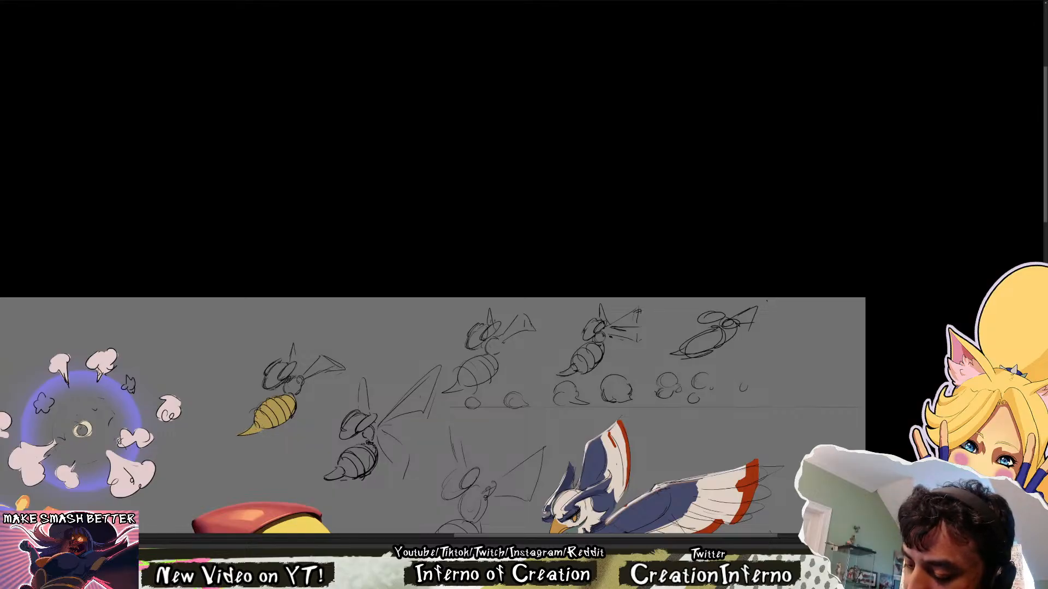
{"action": "mouse_move", "coordinate": [301, 388]}
{"action": "left_mouse_down"}
{"action": "mouse_move", "coordinate": [290, 388]}
{"action": "mouse_move", "coordinate": [320, 360]}
{"action": "mouse_move", "coordinate": [330, 367]}
{"action": "left_mouse_up"}
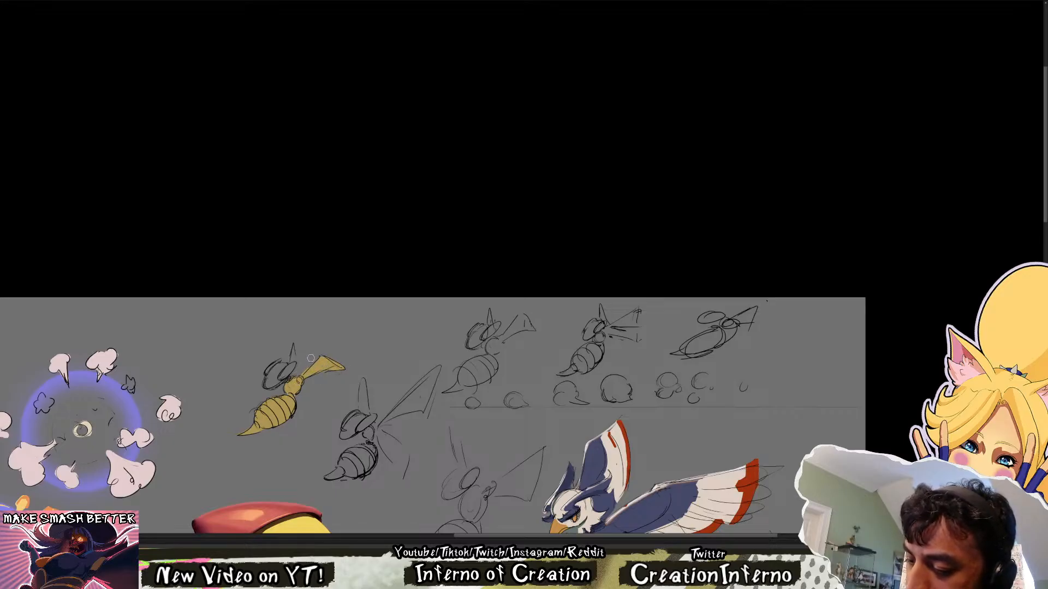
{"action": "mouse_move", "coordinate": [299, 376]}
{"action": "left_mouse_down"}
{"action": "mouse_move", "coordinate": [268, 372]}
{"action": "mouse_move", "coordinate": [283, 360]}
{"action": "mouse_move", "coordinate": [264, 370]}
{"action": "mouse_move", "coordinate": [293, 350]}
{"action": "mouse_move", "coordinate": [294, 362]}
{"action": "left_mouse_up"}
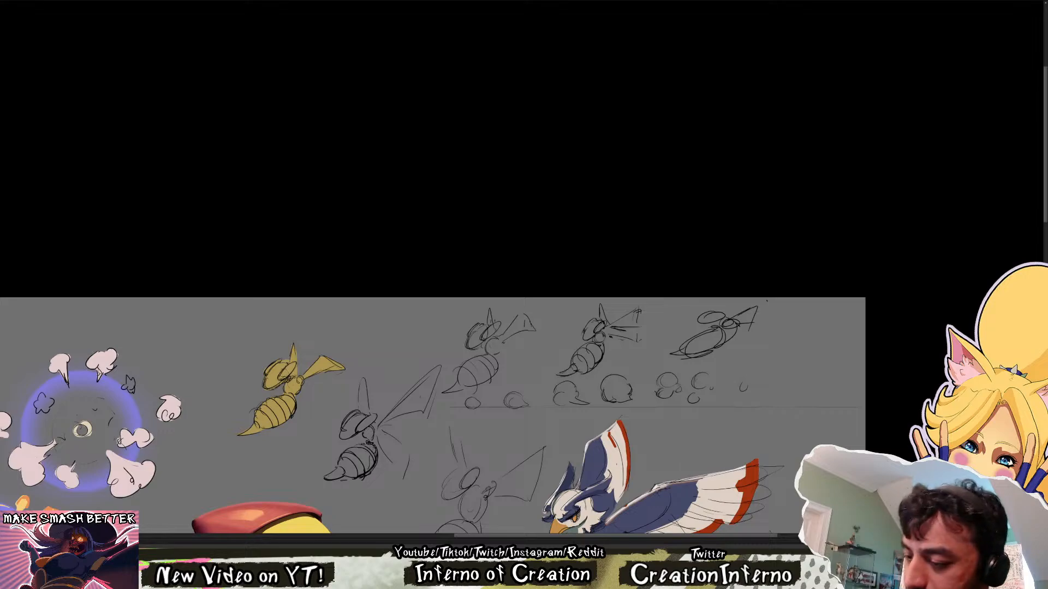
Try navy and light cyan as colours for the yellow bee's eyes
{"action": "mouse_move", "coordinate": [279, 378]}
{"action": "left_mouse_down"}
{"action": "mouse_move", "coordinate": [293, 363]}
{"action": "mouse_move", "coordinate": [270, 371]}
{"action": "left_mouse_up"}
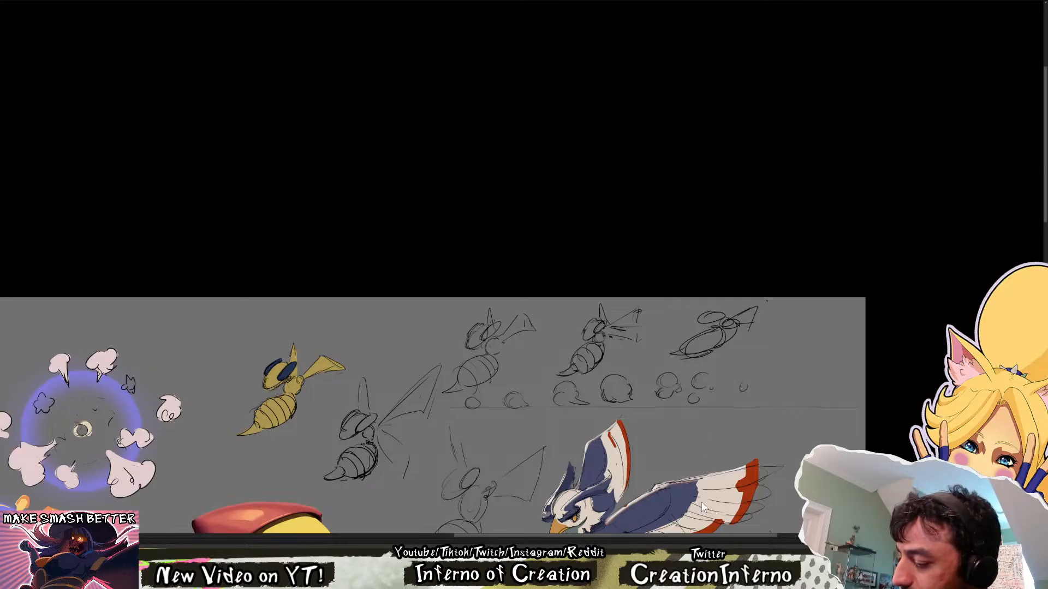
{"action": "mouse_move", "coordinate": [280, 378]}
{"action": "left_mouse_down"}
{"action": "mouse_move", "coordinate": [293, 365]}
{"action": "mouse_move", "coordinate": [273, 364]}
{"action": "mouse_move", "coordinate": [283, 358]}
{"action": "left_mouse_up"}
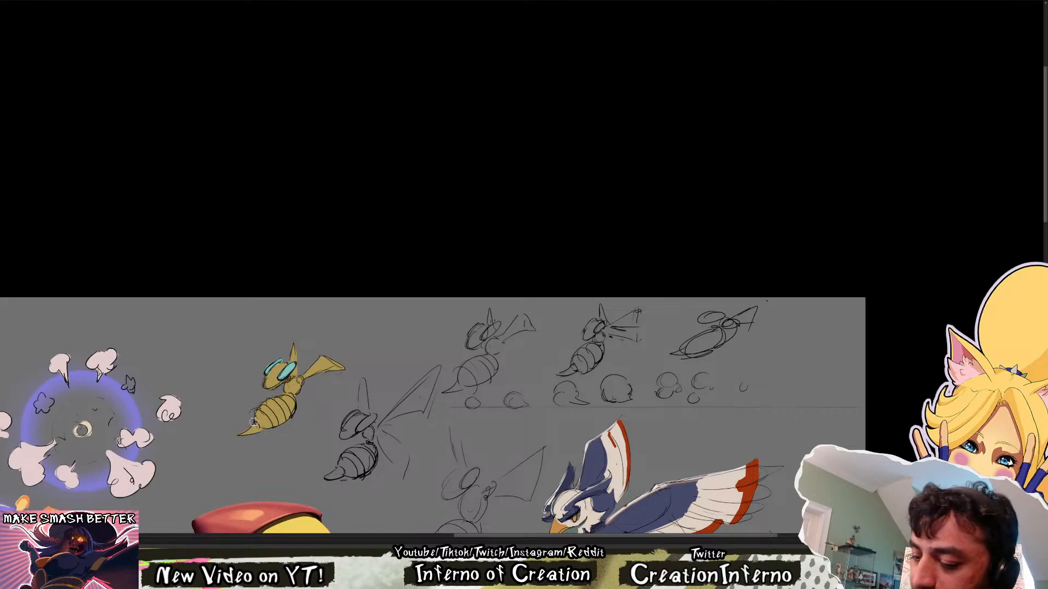
Colour the yellow bee's stinger and both eyes dark purple and touch up the yellow of its face
{"action": "left_click_drag", "start_coordinate": [259, 422], "coordinate": [244, 434]}
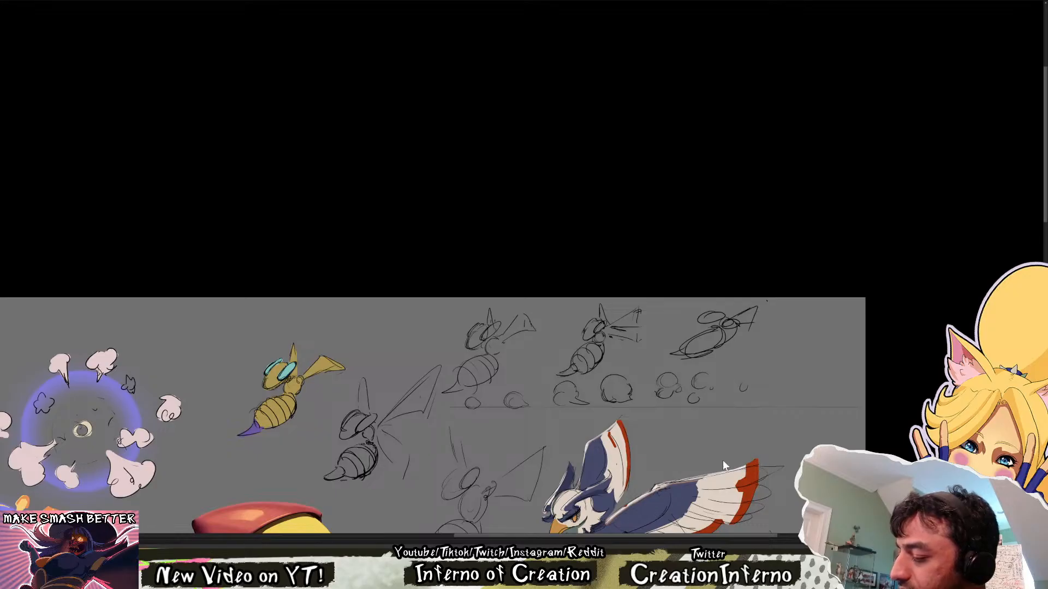
{"action": "mouse_move", "coordinate": [240, 435]}
{"action": "left_mouse_down"}
{"action": "mouse_move", "coordinate": [261, 432]}
{"action": "mouse_move", "coordinate": [256, 423]}
{"action": "mouse_move", "coordinate": [263, 433]}
{"action": "left_mouse_up"}
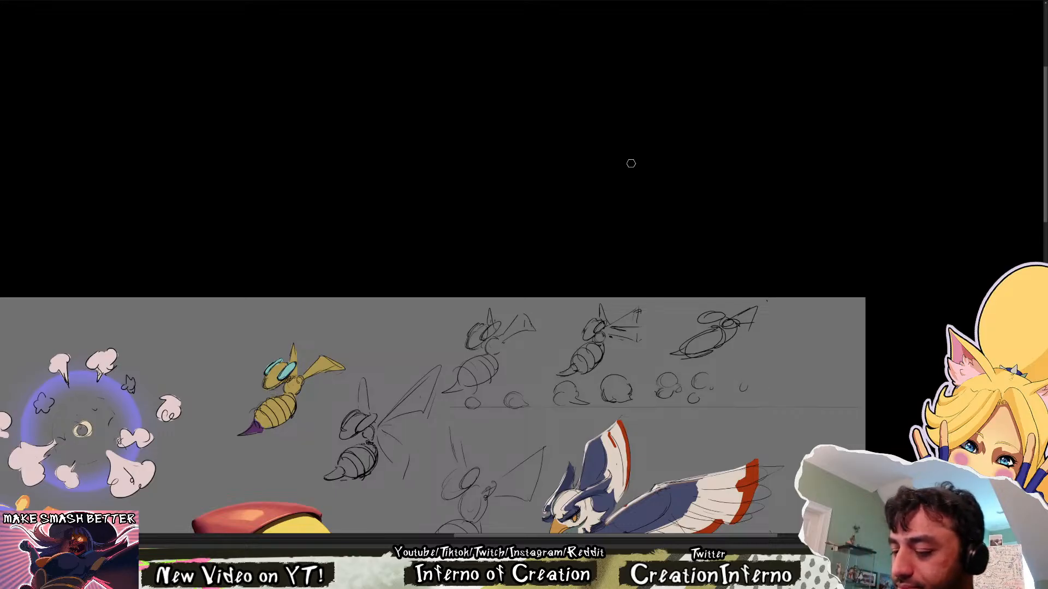
{"action": "mouse_move", "coordinate": [282, 377]}
{"action": "left_mouse_down"}
{"action": "mouse_move", "coordinate": [292, 366]}
{"action": "mouse_move", "coordinate": [269, 368]}
{"action": "left_mouse_up"}
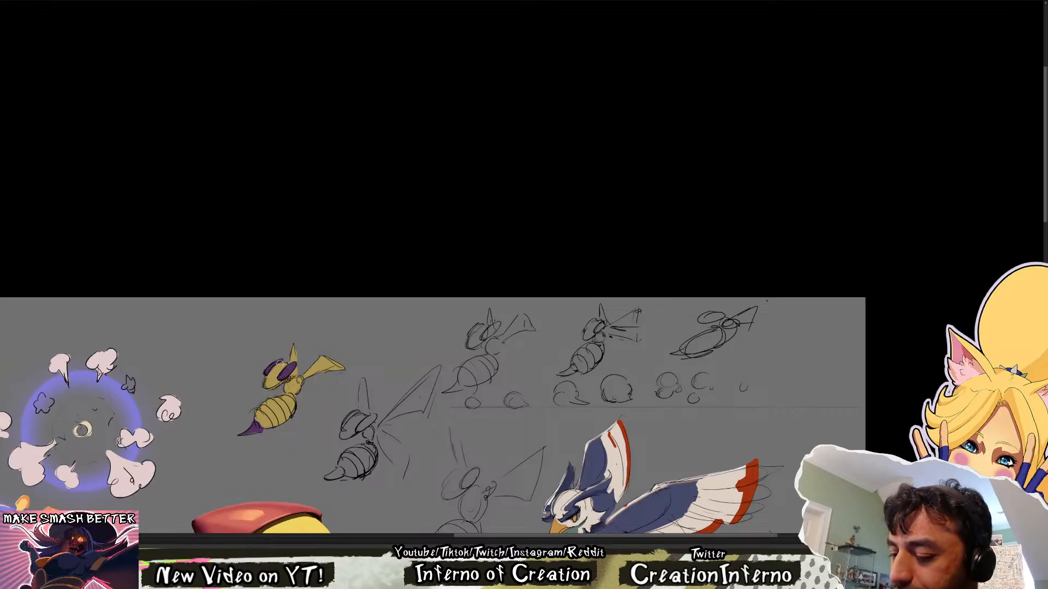
{"action": "left_click", "coordinate": [279, 369], "text": "alt"}
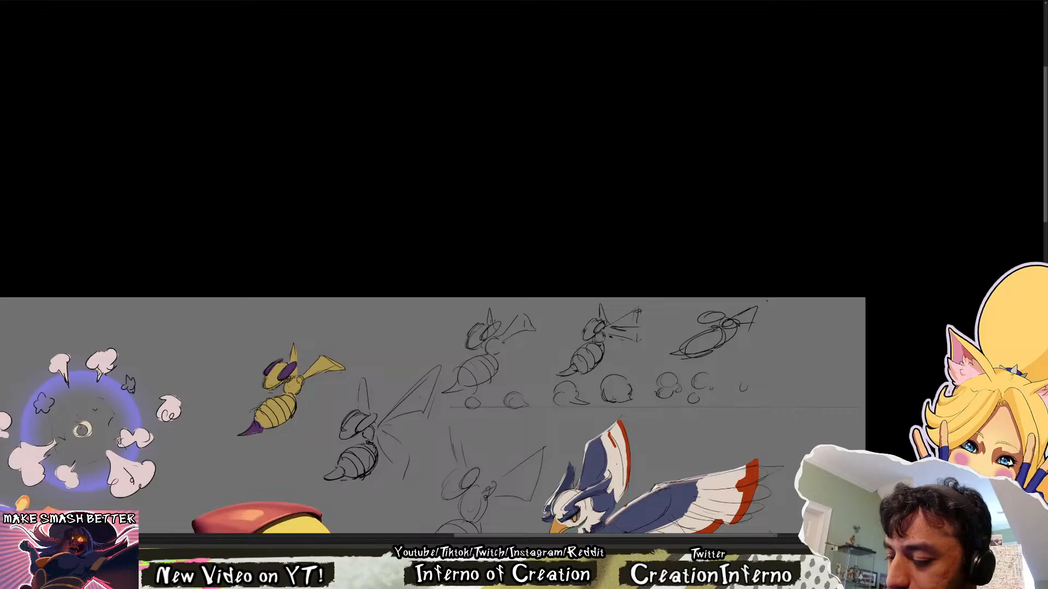
Colour both of the yellow bee's wings white and paint alternating purple bands across its abdomen
{"action": "left_click", "coordinate": [285, 373], "text": "alt"}
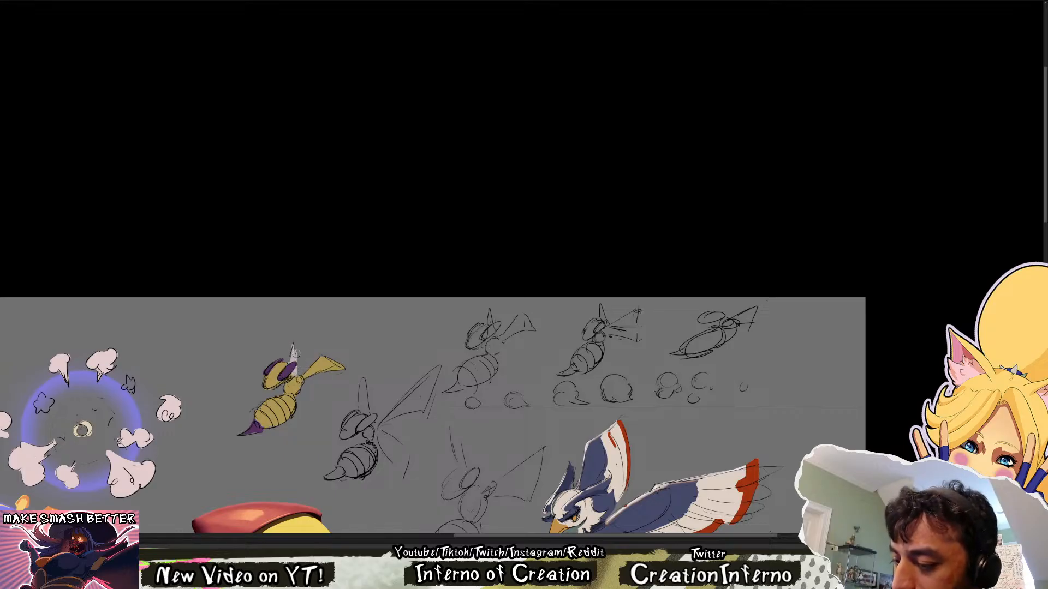
{"action": "mouse_move", "coordinate": [303, 376]}
{"action": "left_mouse_down"}
{"action": "mouse_move", "coordinate": [333, 392]}
{"action": "mouse_move", "coordinate": [326, 348]}
{"action": "mouse_move", "coordinate": [301, 381]}
{"action": "left_mouse_up"}
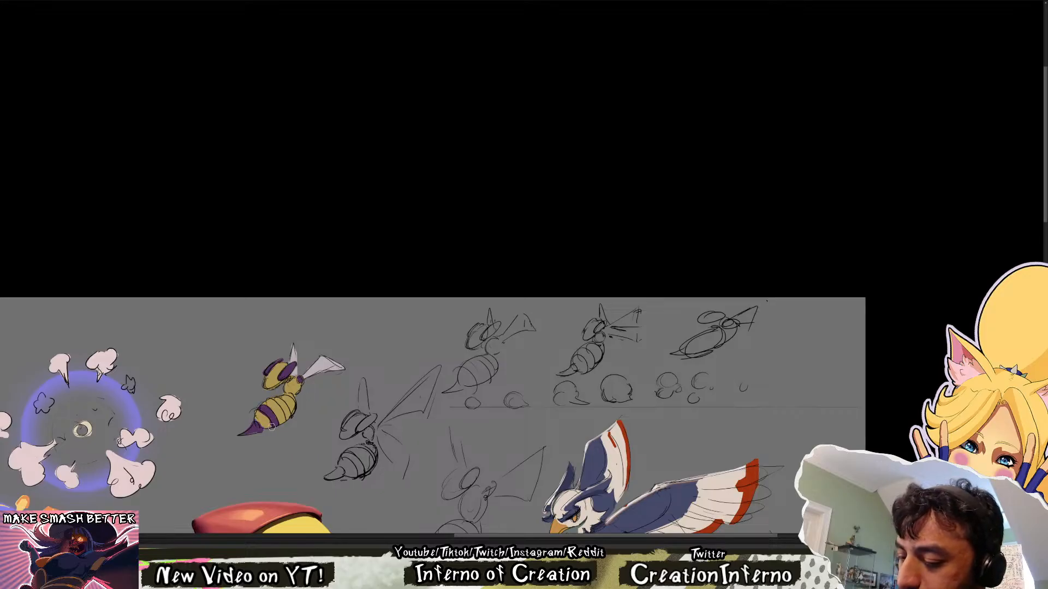
{"action": "mouse_move", "coordinate": [274, 400]}
{"action": "left_mouse_down"}
{"action": "mouse_move", "coordinate": [287, 420]}
{"action": "mouse_move", "coordinate": [285, 407]}
{"action": "left_mouse_up"}
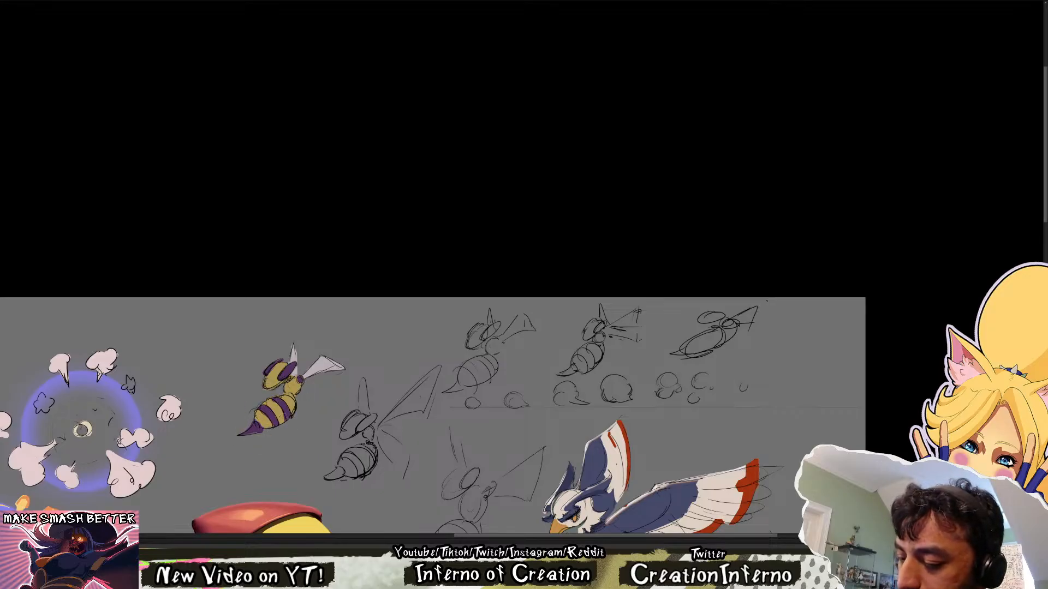
{"action": "key", "text": "ctrl+z"}
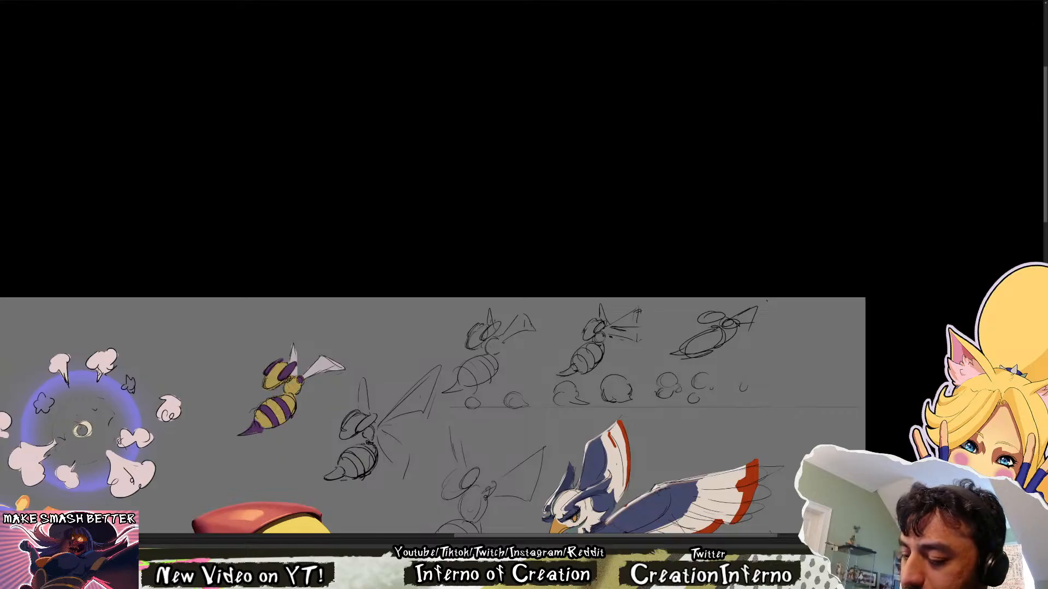
{"action": "left_click", "coordinate": [293, 391]}
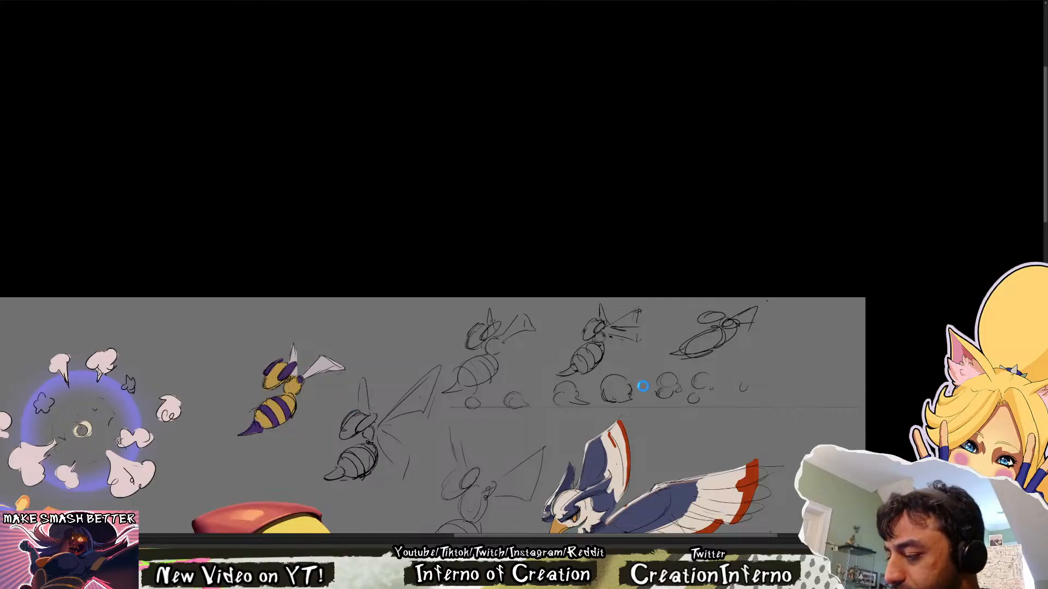
Mirror the canvas to check the coloured bee's design in reverse
{"action": "key", "text": "ctrl+shift+h"}
{"action": "left_click_drag", "start_coordinate": [492, 415], "coordinate": [504, 382]}
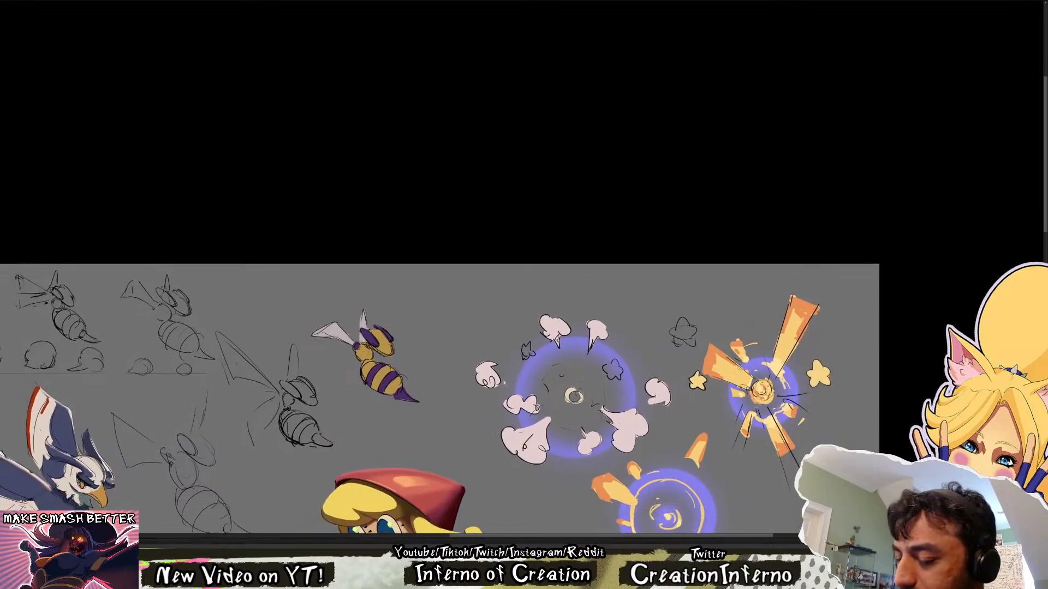
Flip the canvas back to its normal orientation and examine the coloured bee against the other characters on the sheet
{"action": "key", "text": "ctrl+shift+h"}
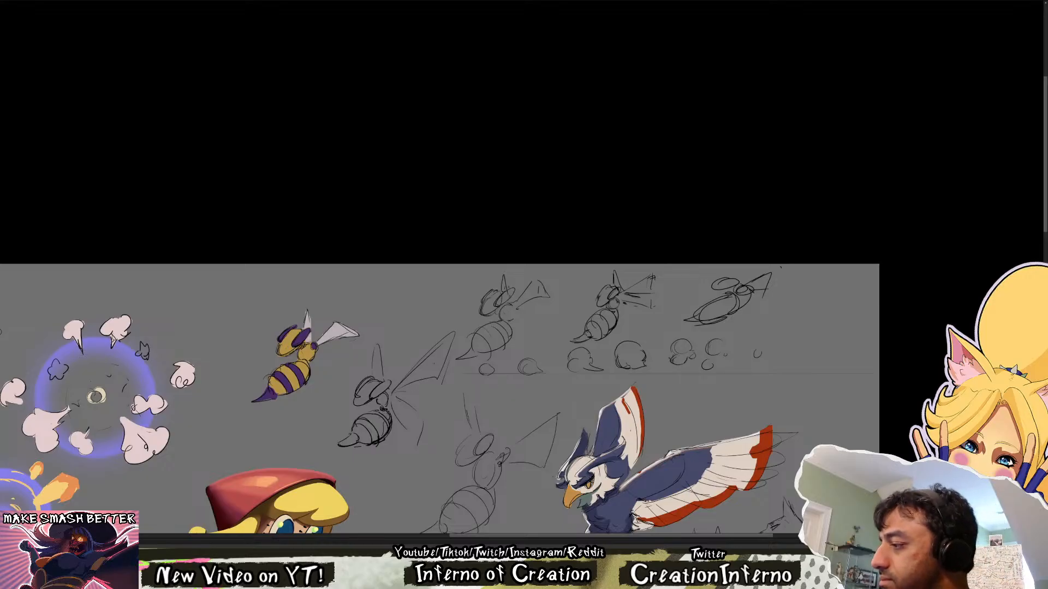
{"action": "key", "text": "ctrl+comma"}
{"action": "key", "text": "ctrl+comma"}
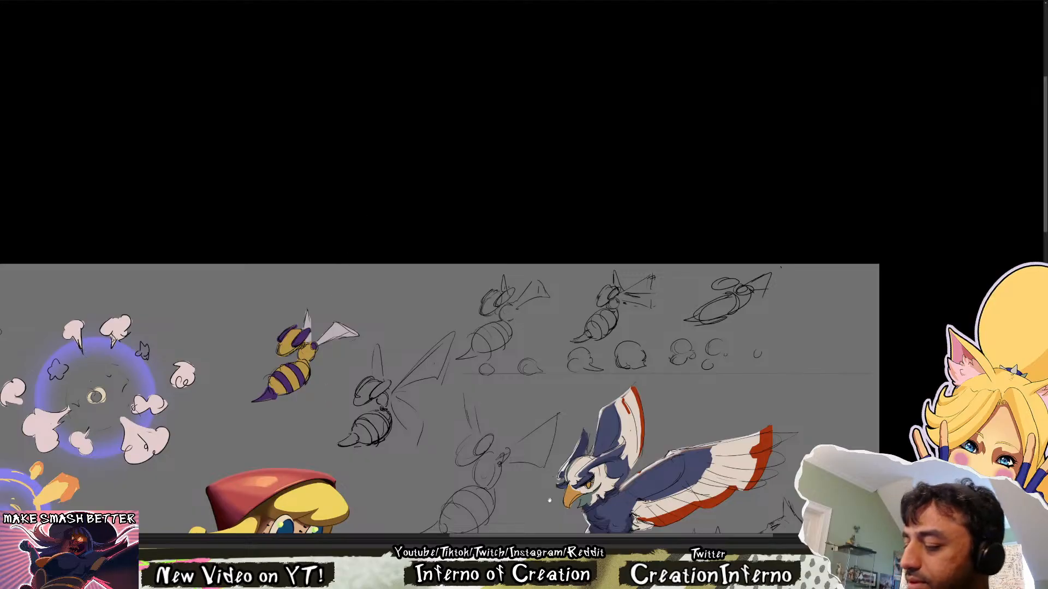
{"action": "left_click_drag", "start_coordinate": [549, 500], "coordinate": [619, 146]}
{"action": "scroll", "coordinate": [696, 345], "scroll_direction": "down", "scroll_amount": 3}
{"action": "key", "text": "ctrl+0"}
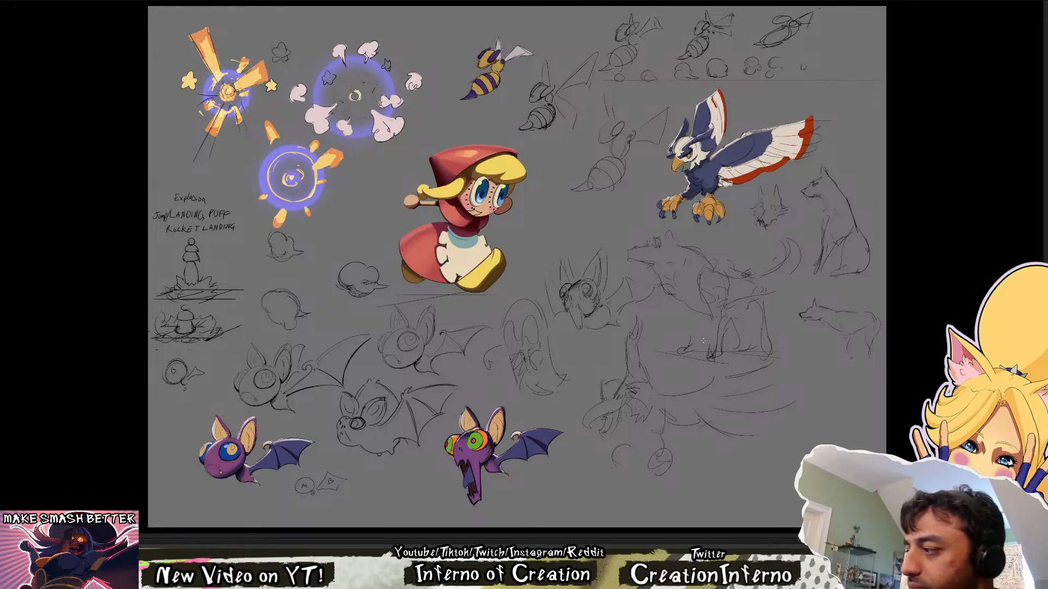
{"action": "scroll", "coordinate": [704, 341], "scroll_direction": "up", "scroll_amount": 3}
{"action": "left_click_drag", "start_coordinate": [603, 101], "coordinate": [549, 377]}
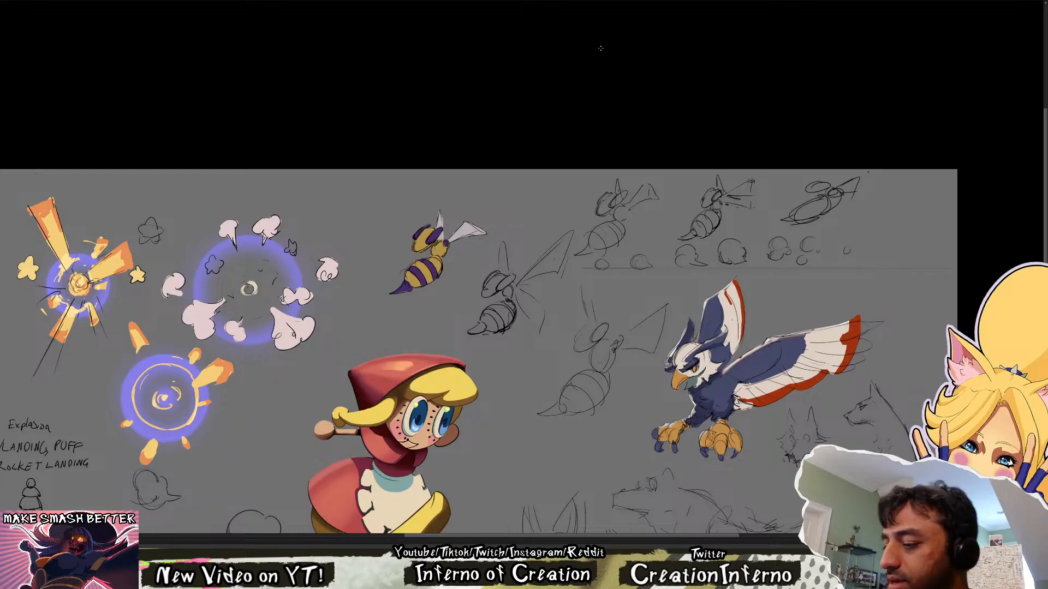
{"action": "scroll", "coordinate": [484, 233], "scroll_direction": "up", "scroll_amount": 3}
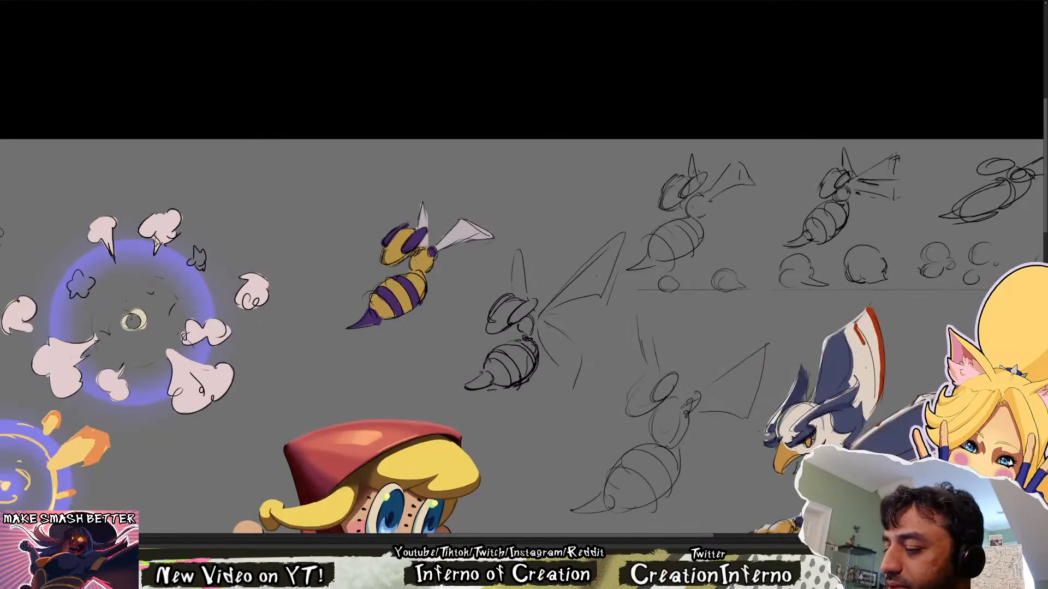
{"action": "scroll", "coordinate": [562, 418], "scroll_direction": "down", "scroll_amount": 4}
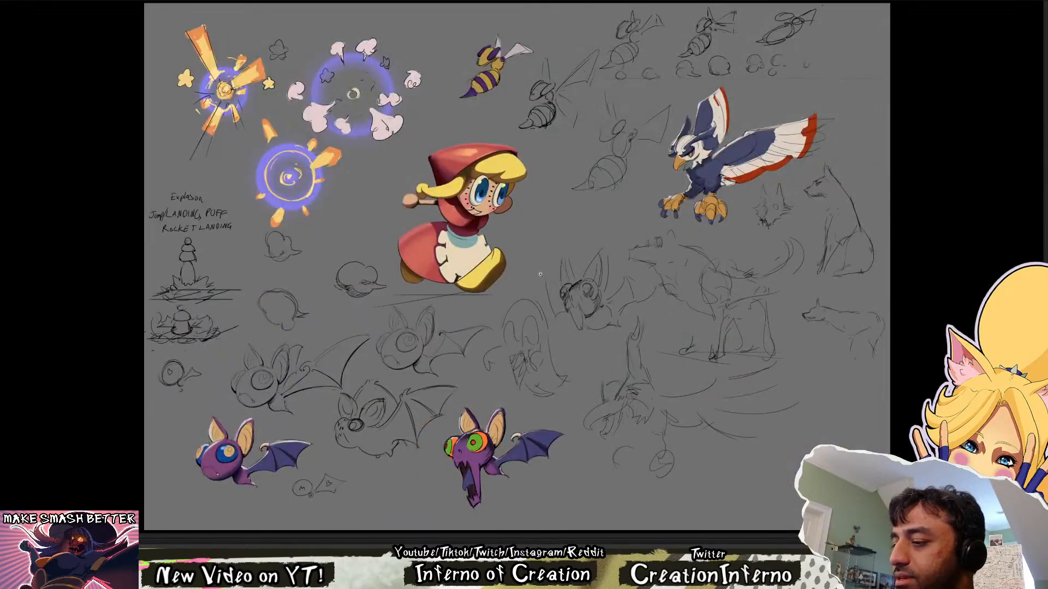
{"action": "scroll", "coordinate": [562, 417], "scroll_direction": "up", "scroll_amount": 3}
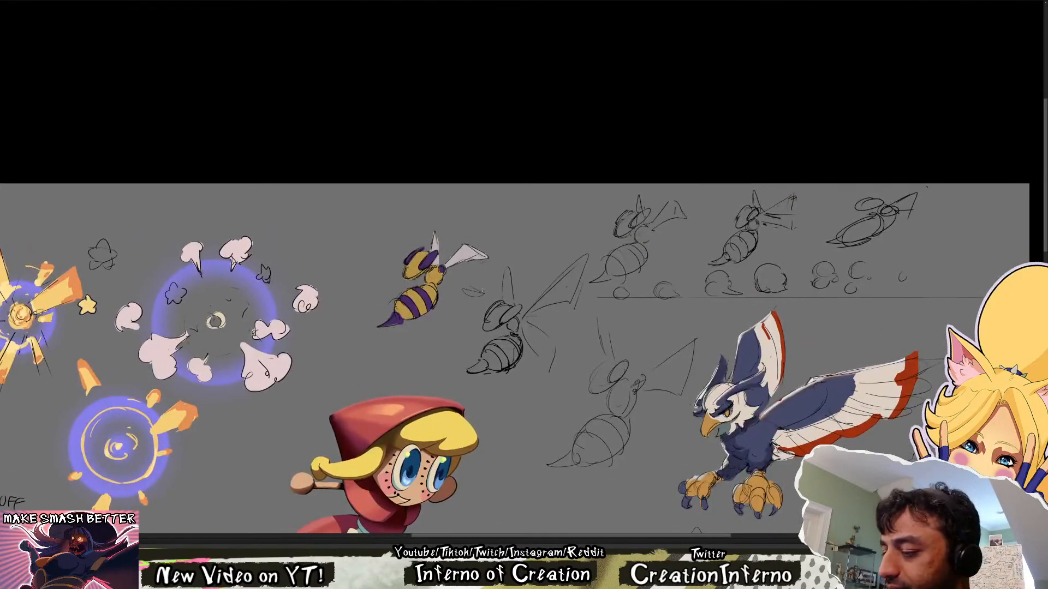
{"action": "scroll", "coordinate": [429, 246], "scroll_direction": "up", "scroll_amount": 4}
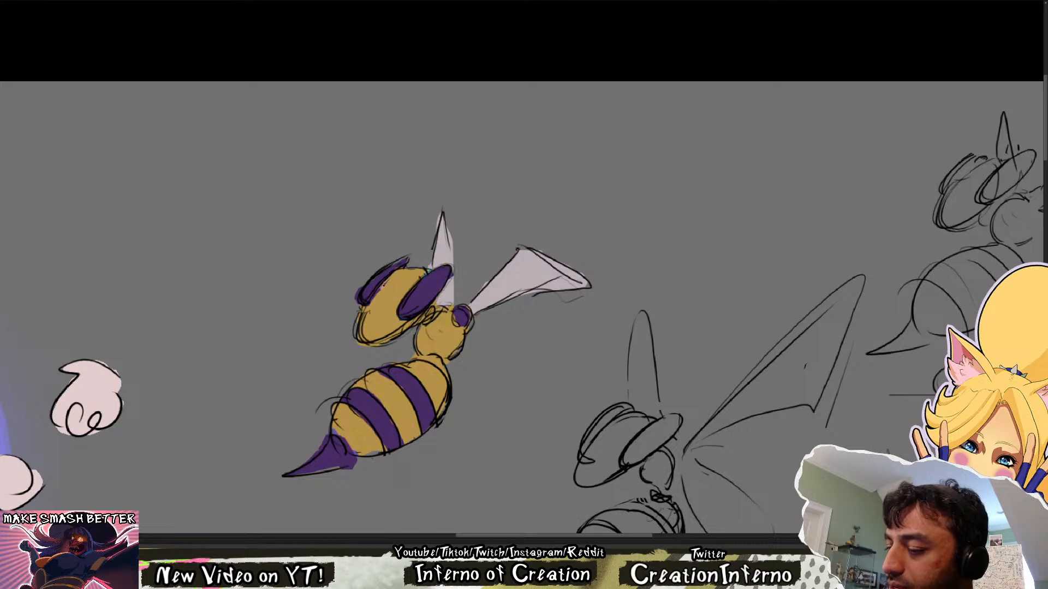
Clean up the purple along the bee's far eye and head edge, and touch up the base of its upright wing
{"action": "mouse_move", "coordinate": [382, 286]}
{"action": "left_mouse_down"}
{"action": "mouse_move", "coordinate": [371, 286]}
{"action": "mouse_move", "coordinate": [405, 260]}
{"action": "left_mouse_up"}
{"action": "key", "text": "e"}
{"action": "left_click_drag", "start_coordinate": [356, 284], "coordinate": [356, 346]}
{"action": "key", "text": "e"}
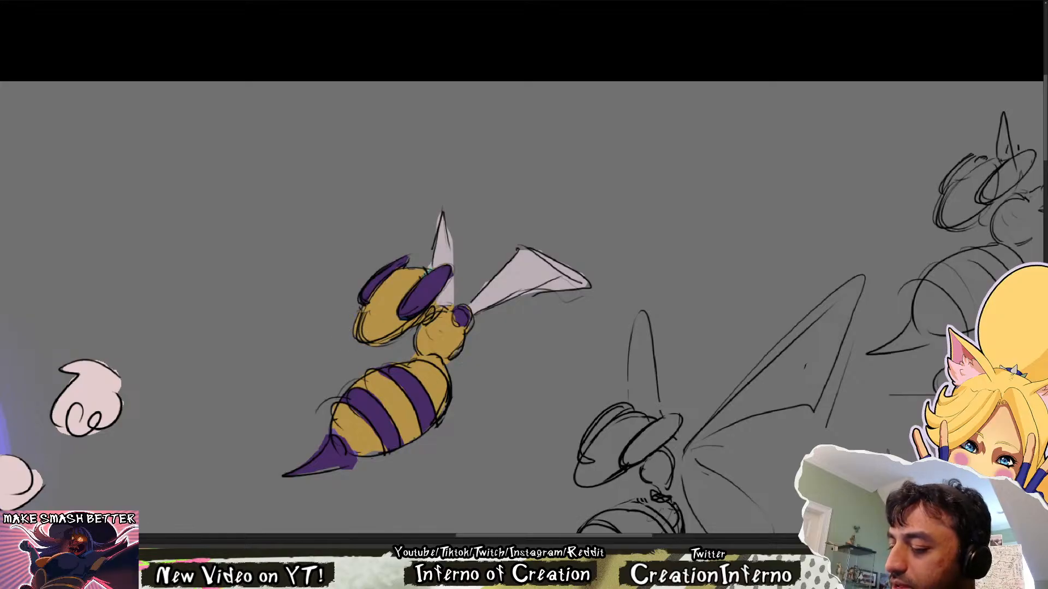
{"action": "left_click", "coordinate": [407, 280], "text": "alt"}
{"action": "left_click_drag", "start_coordinate": [429, 268], "coordinate": [441, 262]}
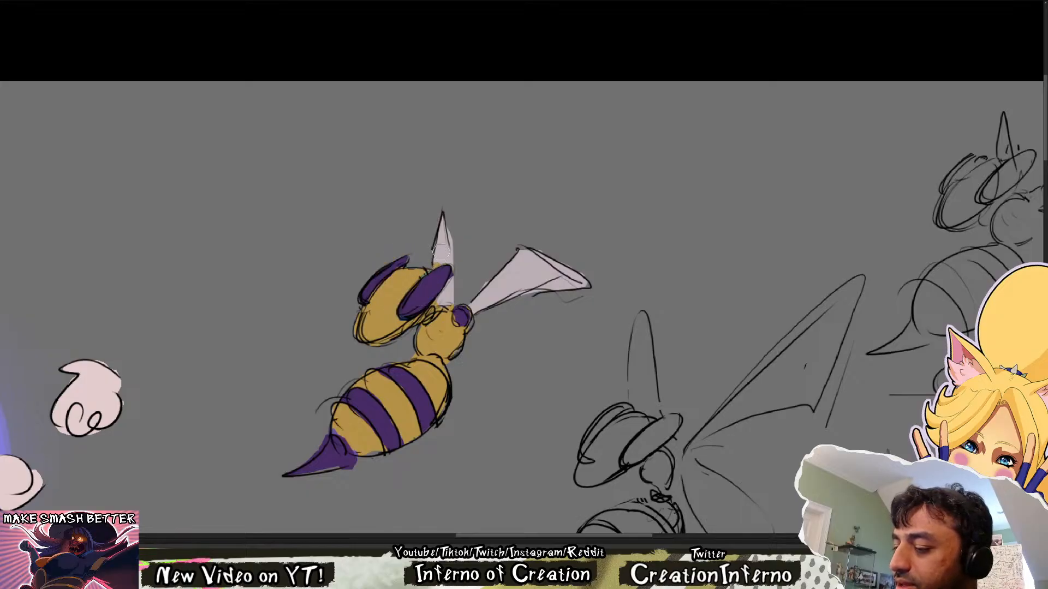
{"action": "left_click", "coordinate": [440, 252], "text": "alt"}
{"action": "mouse_move", "coordinate": [464, 254]}
{"action": "left_mouse_down"}
{"action": "mouse_move", "coordinate": [432, 250]}
{"action": "mouse_move", "coordinate": [453, 248]}
{"action": "left_mouse_up"}
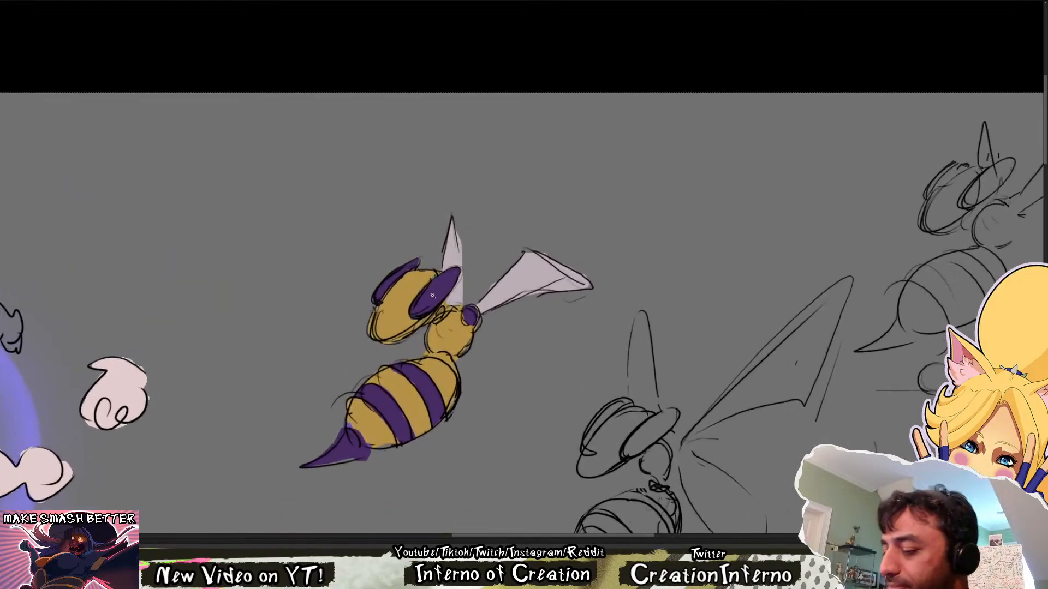
Select the bee's yellow areas and shift them to a warmer orange-yellow
{"action": "left_click_drag", "start_coordinate": [396, 400], "coordinate": [343, 403]}
{"action": "mouse_move", "coordinate": [384, 475]}
{"action": "left_mouse_down"}
{"action": "mouse_move", "coordinate": [371, 393]}
{"action": "mouse_move", "coordinate": [332, 290]}
{"action": "left_mouse_up"}
{"action": "mouse_move", "coordinate": [359, 371]}
{"action": "left_mouse_down"}
{"action": "mouse_move", "coordinate": [452, 265]}
{"action": "mouse_move", "coordinate": [426, 113]}
{"action": "mouse_move", "coordinate": [320, 403]}
{"action": "mouse_move", "coordinate": [507, 223]}
{"action": "mouse_move", "coordinate": [487, 143]}
{"action": "mouse_move", "coordinate": [399, 306]}
{"action": "left_mouse_up"}
{"action": "left_click_drag", "start_coordinate": [376, 164], "coordinate": [421, 166]}
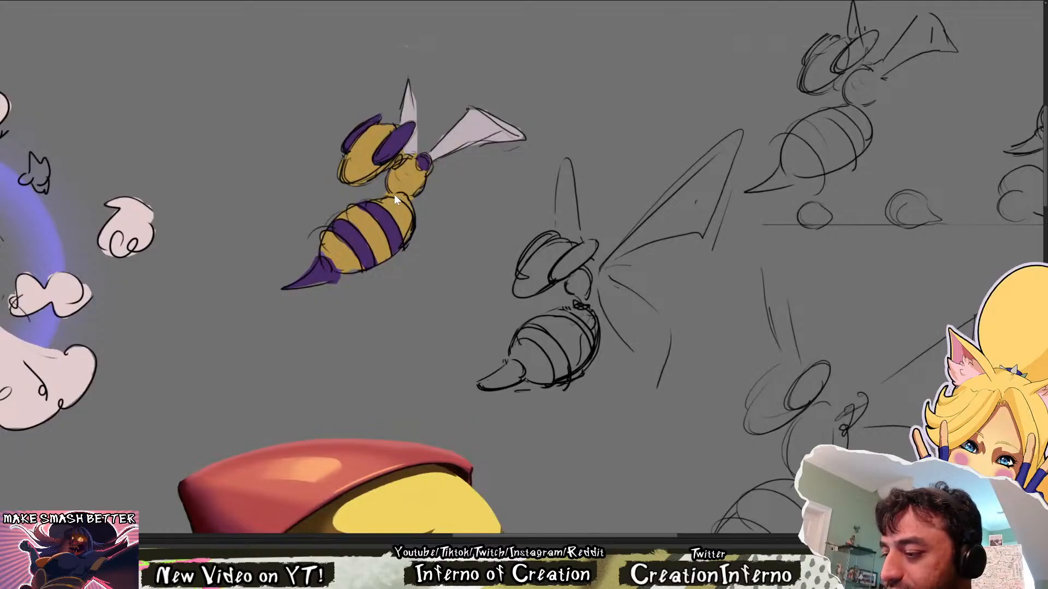
{"action": "left_click", "coordinate": [374, 228]}
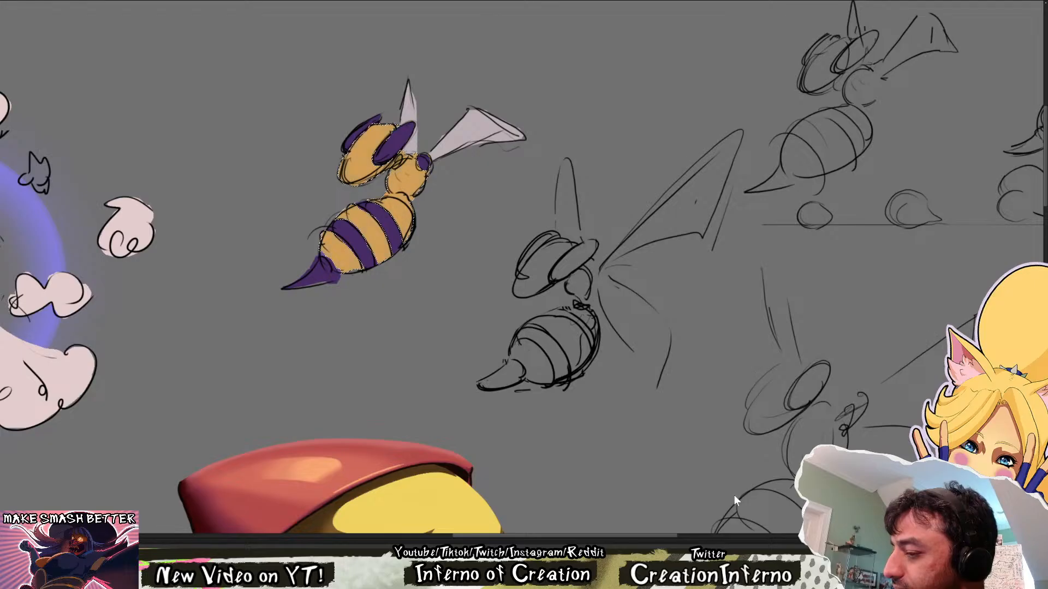
{"action": "key", "text": "ctrl+d"}
Colour the bee's thorax dark purple and its wing joint yellow
{"action": "scroll", "coordinate": [451, 298], "scroll_direction": "down", "scroll_amount": 2}
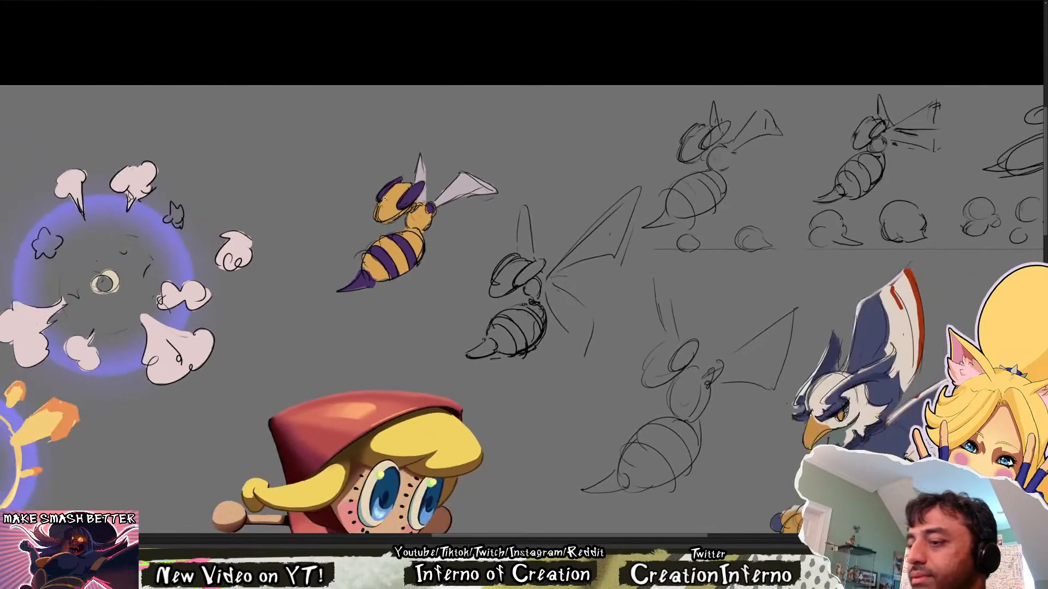
{"action": "scroll", "coordinate": [372, 184], "scroll_direction": "down", "scroll_amount": 4}
{"action": "scroll", "coordinate": [371, 183], "scroll_direction": "up", "scroll_amount": 4}
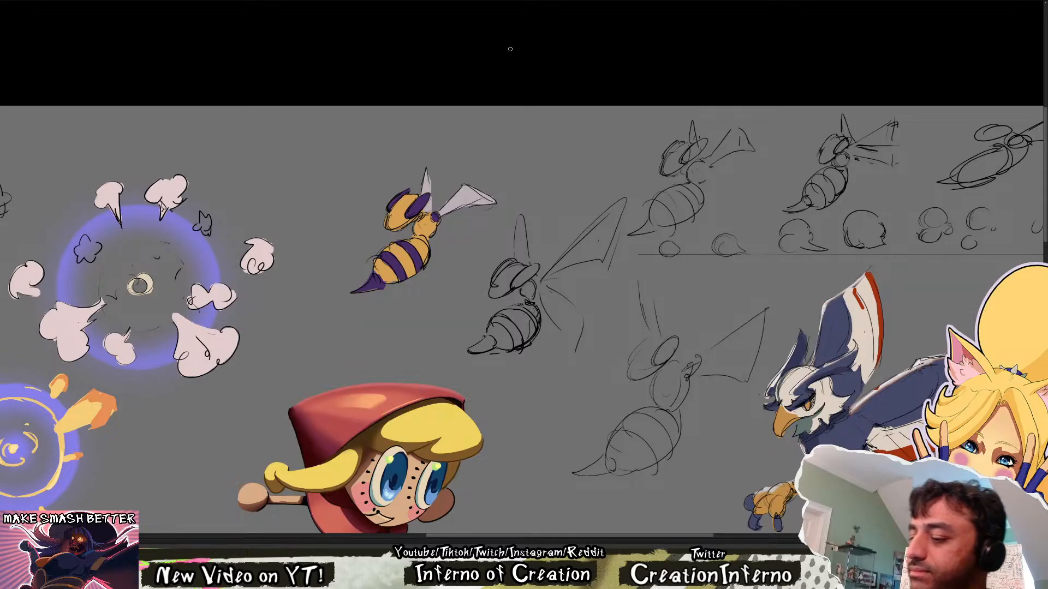
{"action": "left_click", "coordinate": [415, 255], "text": "alt"}
{"action": "mouse_move", "coordinate": [431, 218]}
{"action": "left_mouse_down"}
{"action": "mouse_move", "coordinate": [424, 230]}
{"action": "mouse_move", "coordinate": [421, 217]}
{"action": "mouse_move", "coordinate": [424, 238]}
{"action": "mouse_move", "coordinate": [424, 227]}
{"action": "left_mouse_up"}
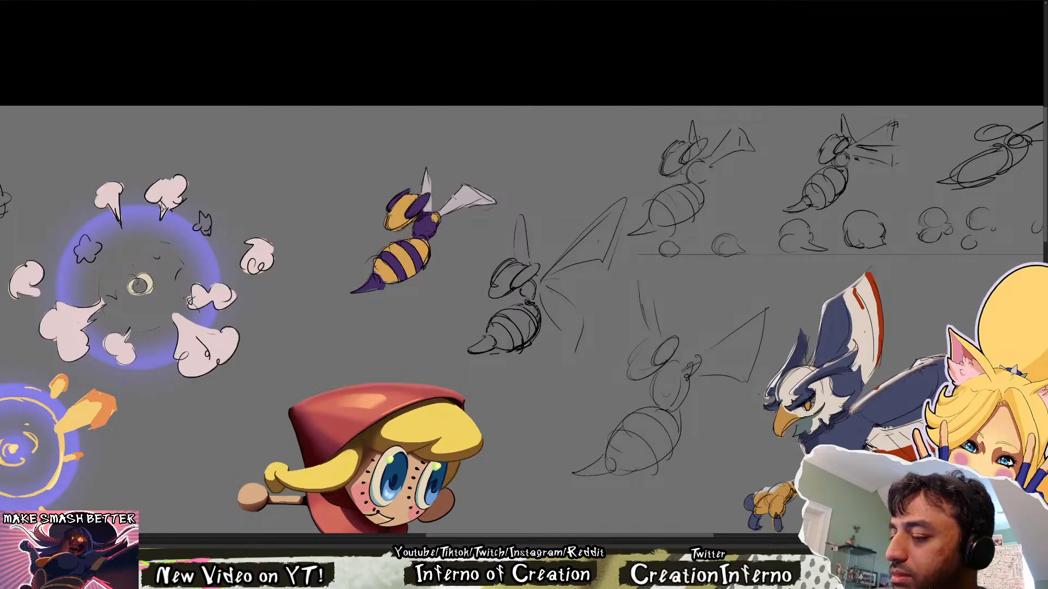
Examine the recoloured bee alongside the other characters and effects on the full concept sheet
{"action": "key", "text": "ctrl+0"}
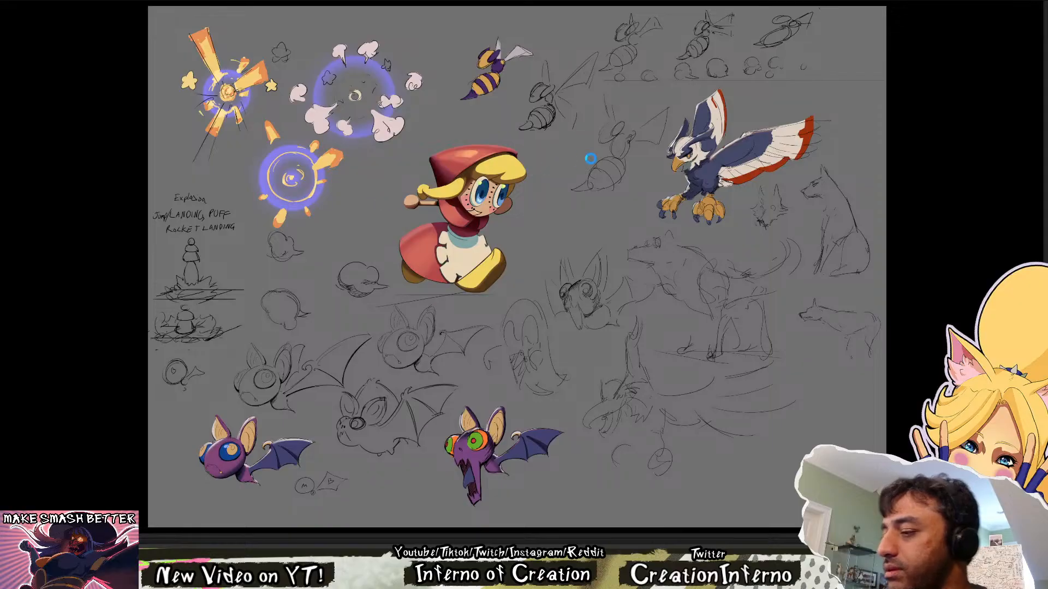
{"action": "key", "text": "h"}
{"action": "key", "text": "h"}
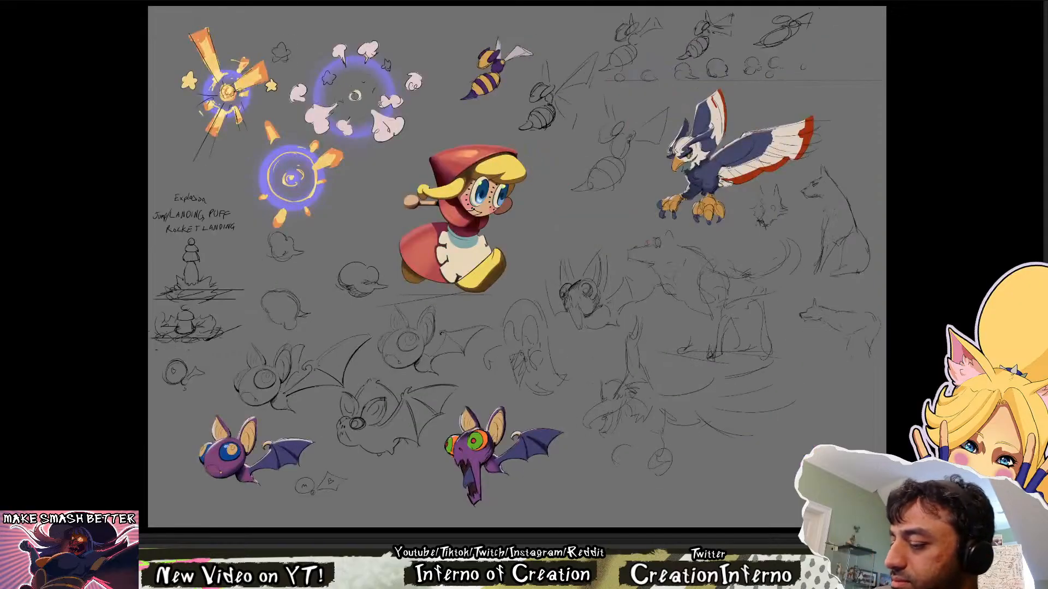
{"action": "key", "text": "ctrl+plus"}
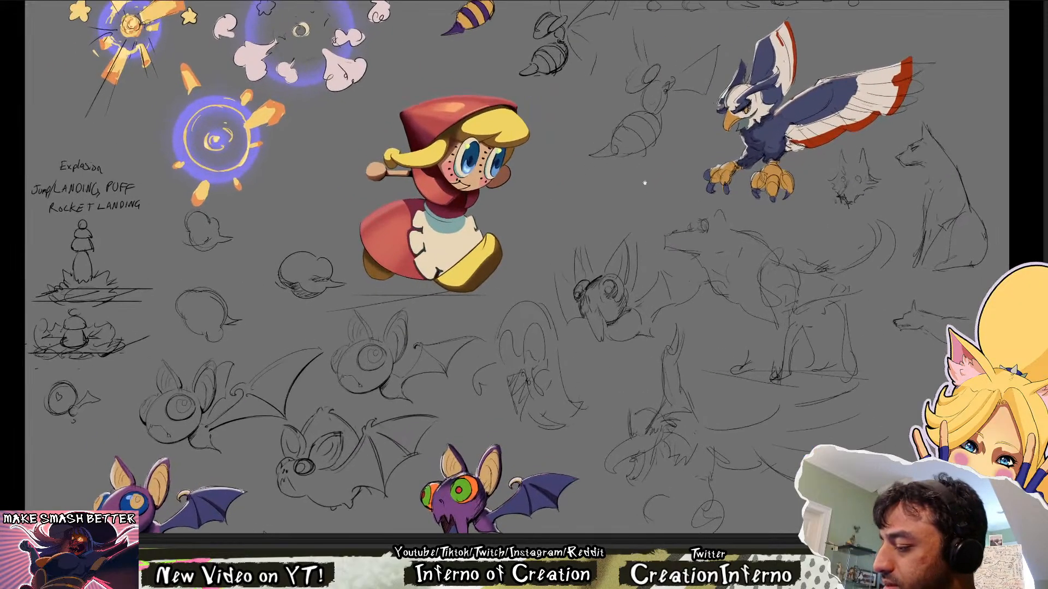
{"action": "left_click_drag", "start_coordinate": [649, 182], "coordinate": [506, 126]}
{"action": "left_click_drag", "start_coordinate": [308, 208], "coordinate": [438, 352]}
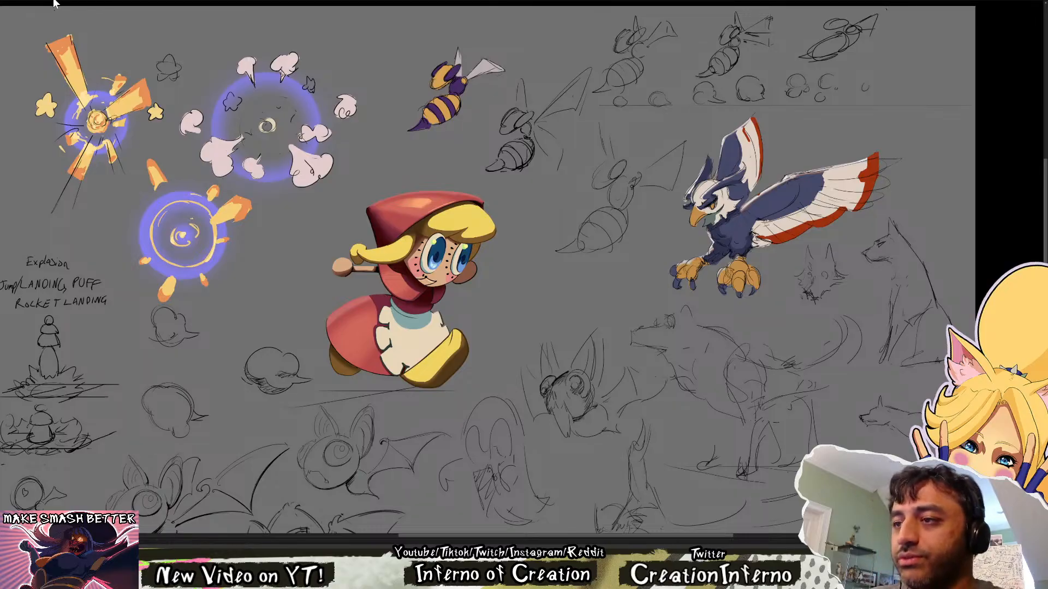
{"action": "scroll", "coordinate": [369, 180], "scroll_direction": "down", "scroll_amount": 3}
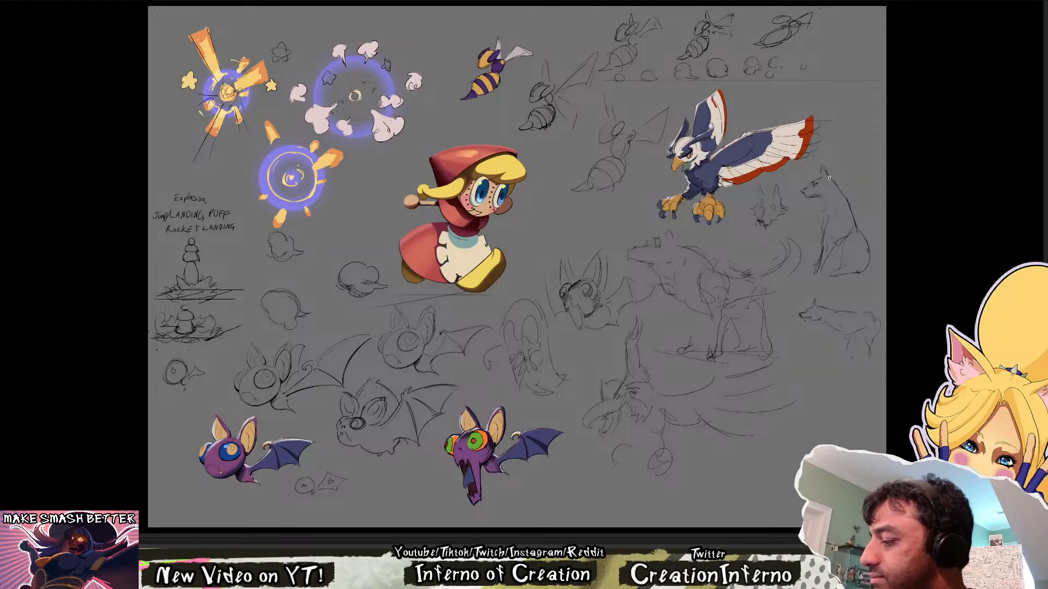
Clear the view to an empty grey canvas and bring in the running wolf drawing from the other document
{"action": "left_click", "coordinate": [1047, 124]}
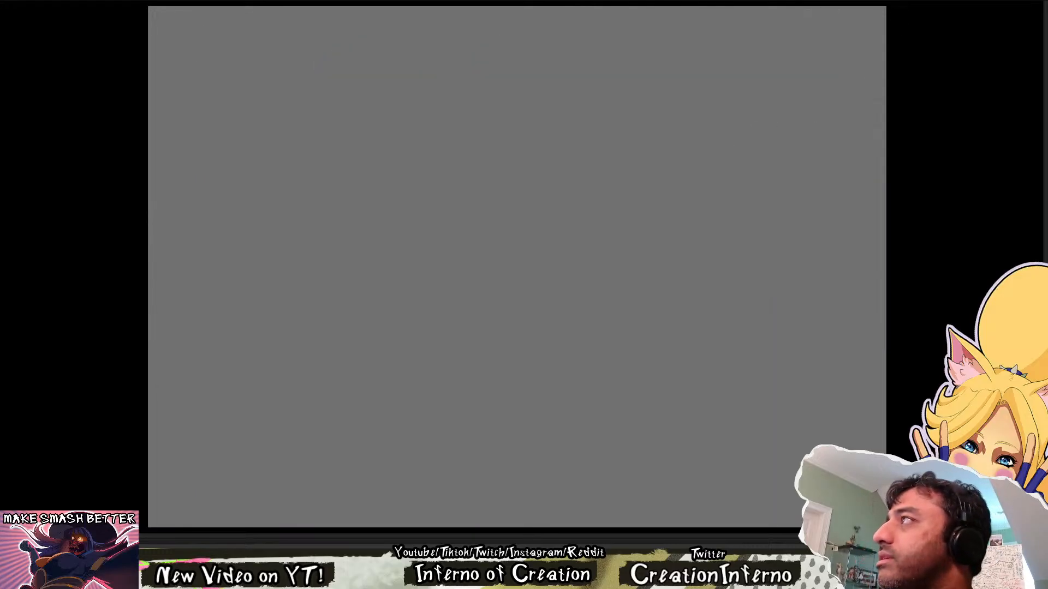
{"action": "key", "text": "ctrl+Tab"}
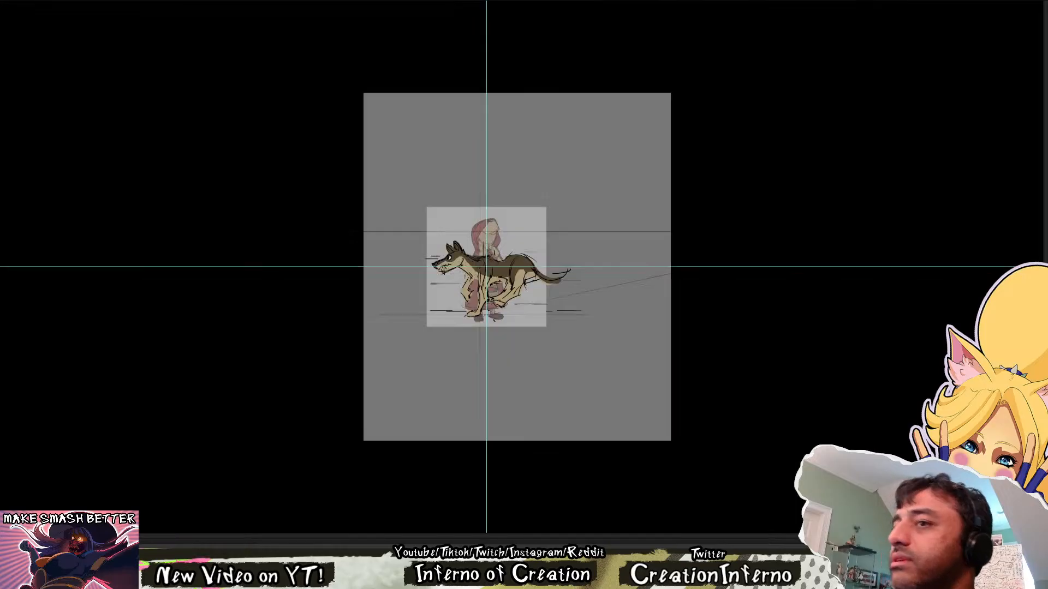
{"action": "key", "text": "space"}
{"action": "scroll", "coordinate": [557, 304], "scroll_direction": "up", "scroll_amount": 3}
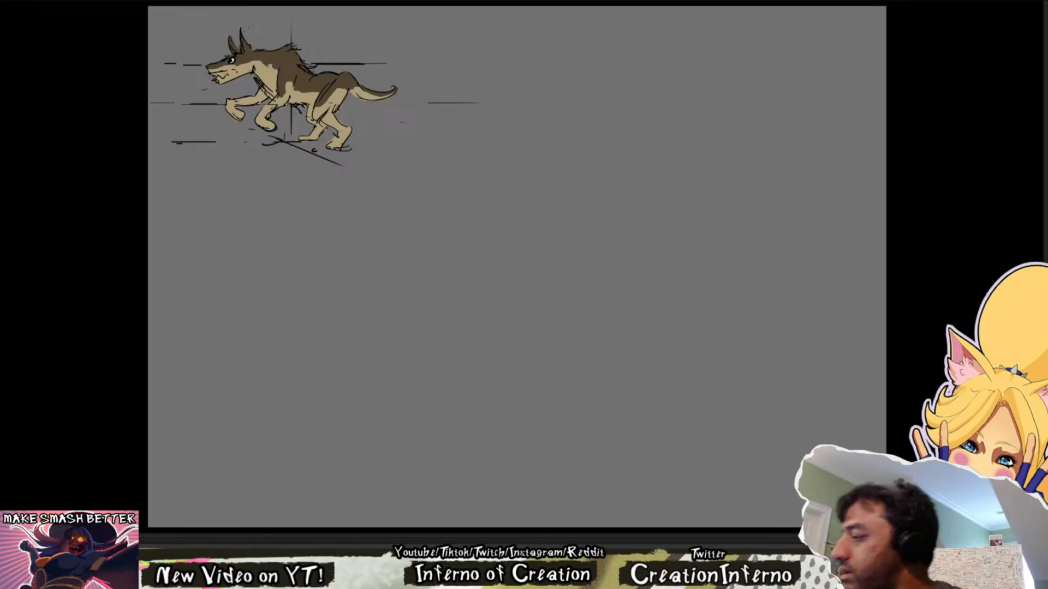
Handwrite the note "BIG MED SMALL" below the running wolf
{"action": "scroll", "coordinate": [95, 324], "scroll_direction": "up", "scroll_amount": 1}
{"action": "left_click_drag", "start_coordinate": [599, 165], "coordinate": [540, 386]}
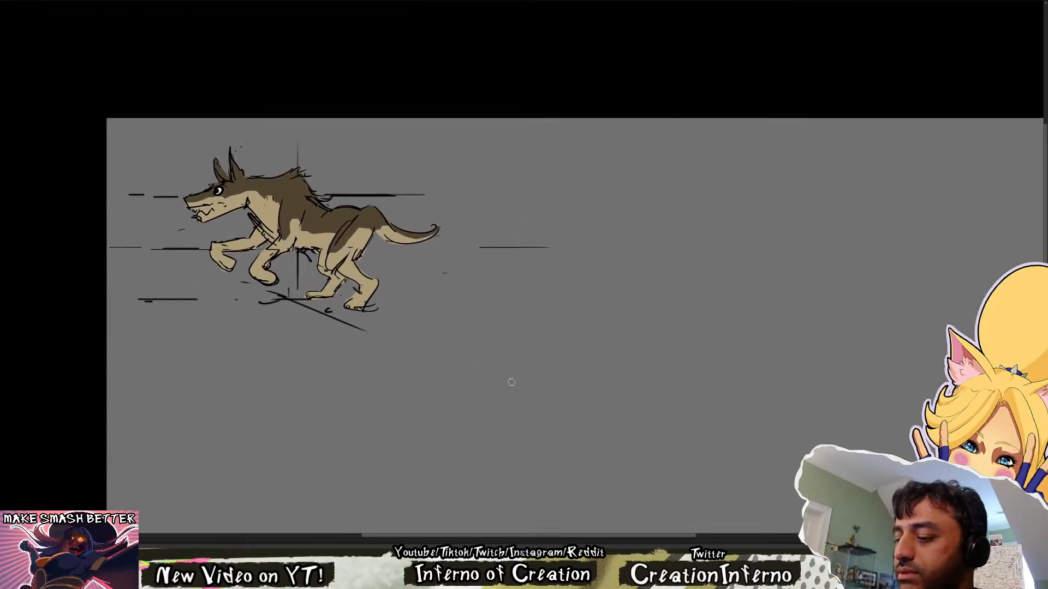
{"action": "left_click_drag", "start_coordinate": [215, 487], "coordinate": [315, 365]}
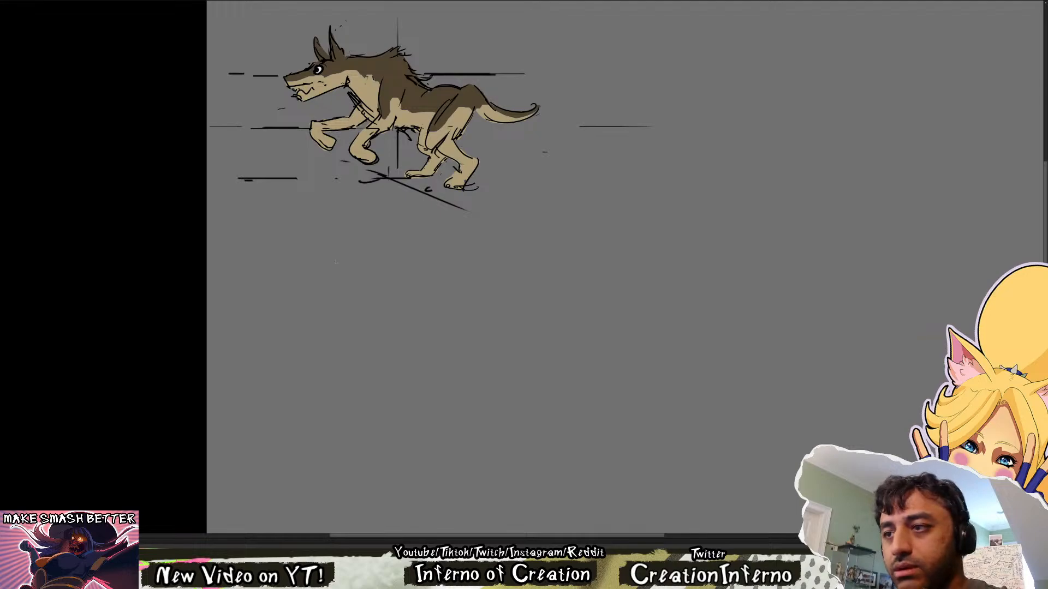
{"action": "left_click_drag", "start_coordinate": [299, 264], "coordinate": [288, 289]}
{"action": "key", "text": "e"}
{"action": "key", "text": "b"}
{"action": "mouse_move", "coordinate": [279, 253]}
{"action": "left_mouse_down"}
{"action": "mouse_move", "coordinate": [277, 271]}
{"action": "mouse_move", "coordinate": [296, 271]}
{"action": "left_mouse_up"}
{"action": "key", "text": "ctrl+z"}
{"action": "key", "text": "ctrl+z"}
{"action": "mouse_move", "coordinate": [309, 256]}
{"action": "left_mouse_down"}
{"action": "mouse_move", "coordinate": [302, 264]}
{"action": "mouse_move", "coordinate": [346, 264]}
{"action": "left_mouse_up"}
{"action": "key", "text": "ctrl+z"}
{"action": "mouse_move", "coordinate": [349, 254]}
{"action": "left_mouse_down"}
{"action": "mouse_move", "coordinate": [353, 266]}
{"action": "mouse_move", "coordinate": [408, 256]}
{"action": "mouse_move", "coordinate": [425, 267]}
{"action": "left_mouse_up"}
{"action": "left_click_drag", "start_coordinate": [428, 256], "coordinate": [435, 264]}
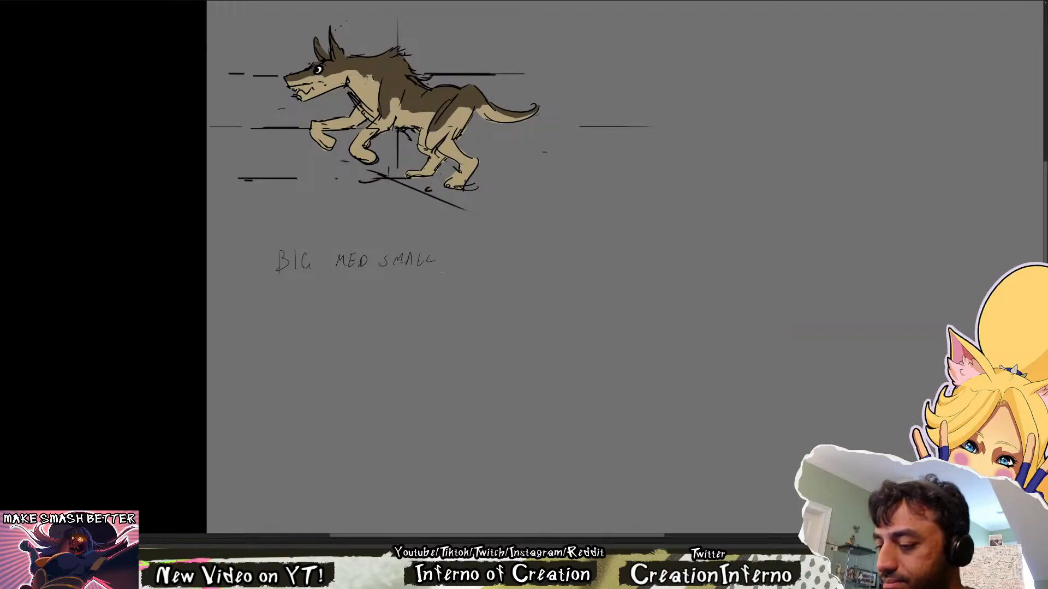
Sketch three ovals in a row below the note for the wolf's build: one small, one big and one medium
{"action": "left_click_drag", "start_coordinate": [395, 424], "coordinate": [382, 423]}
{"action": "left_click_drag", "start_coordinate": [514, 242], "coordinate": [518, 299]}
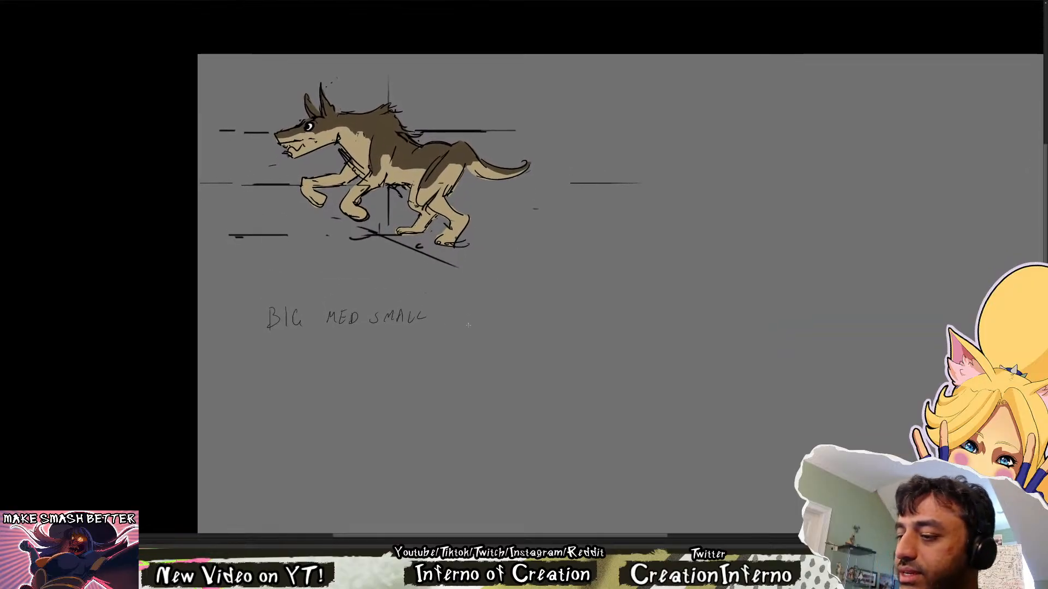
{"action": "mouse_move", "coordinate": [459, 327]}
{"action": "left_mouse_down"}
{"action": "mouse_move", "coordinate": [401, 100]}
{"action": "mouse_move", "coordinate": [361, 287]}
{"action": "mouse_move", "coordinate": [410, 285]}
{"action": "left_mouse_up"}
{"action": "key", "text": "ctrl+z"}
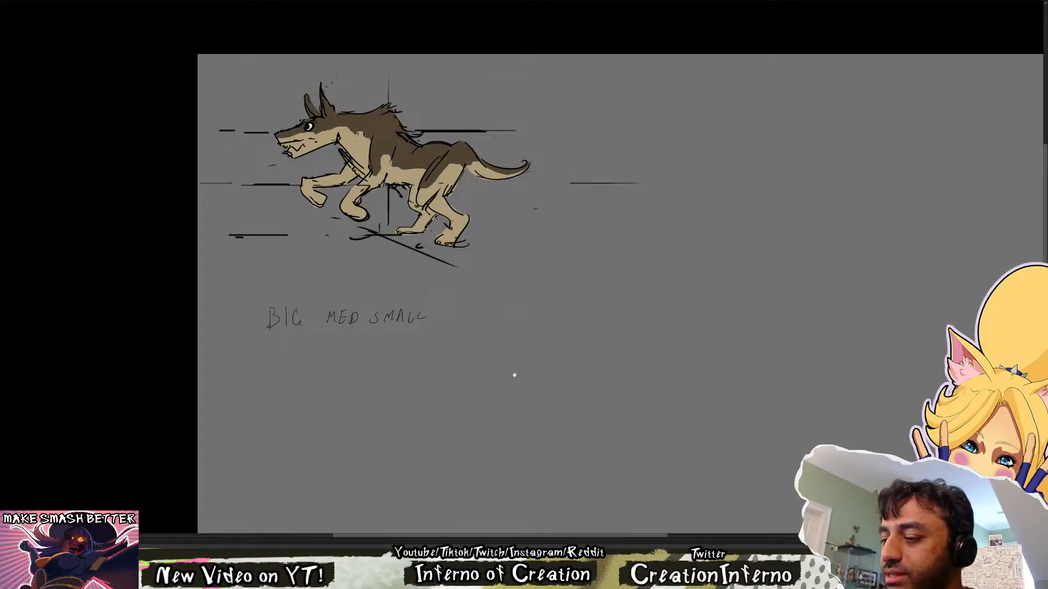
{"action": "left_click_drag", "start_coordinate": [514, 375], "coordinate": [518, 354]}
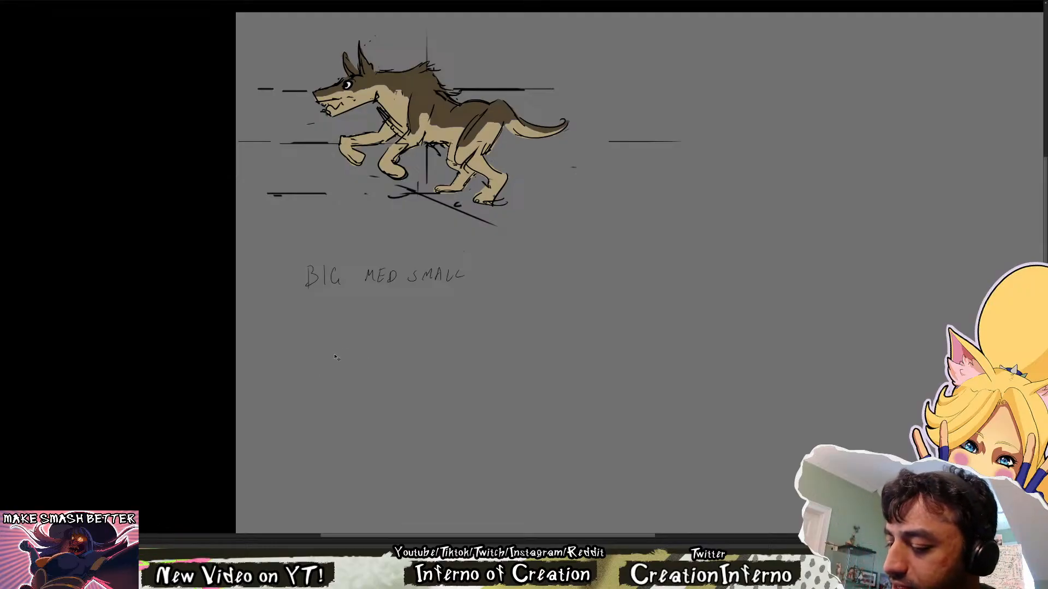
{"action": "mouse_move", "coordinate": [360, 352]}
{"action": "left_mouse_down"}
{"action": "mouse_move", "coordinate": [366, 360]}
{"action": "mouse_move", "coordinate": [313, 369]}
{"action": "left_mouse_up"}
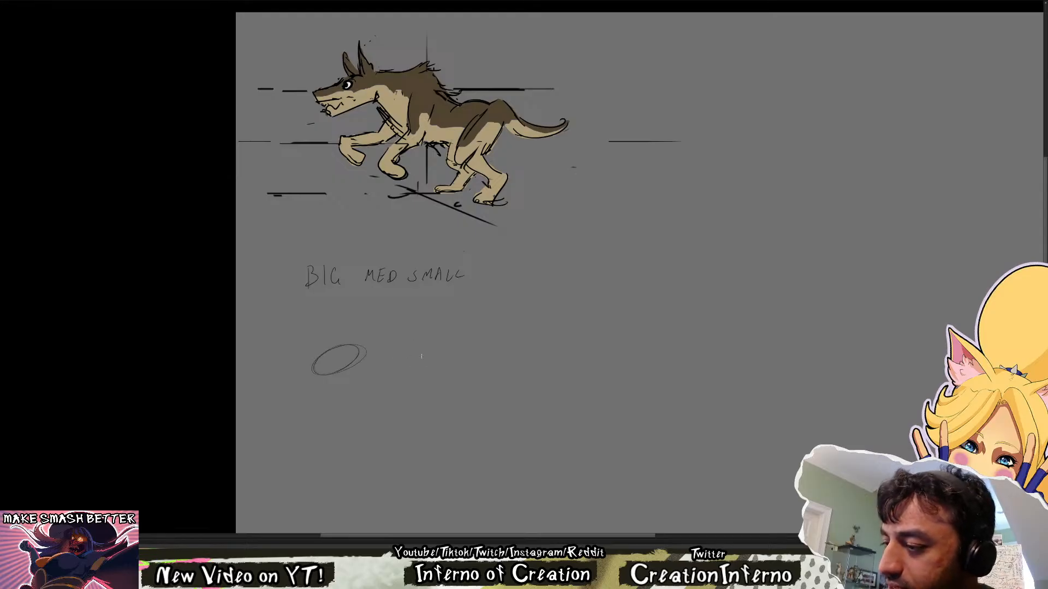
{"action": "mouse_move", "coordinate": [396, 352]}
{"action": "left_mouse_down"}
{"action": "mouse_move", "coordinate": [406, 345]}
{"action": "mouse_move", "coordinate": [438, 364]}
{"action": "left_mouse_up"}
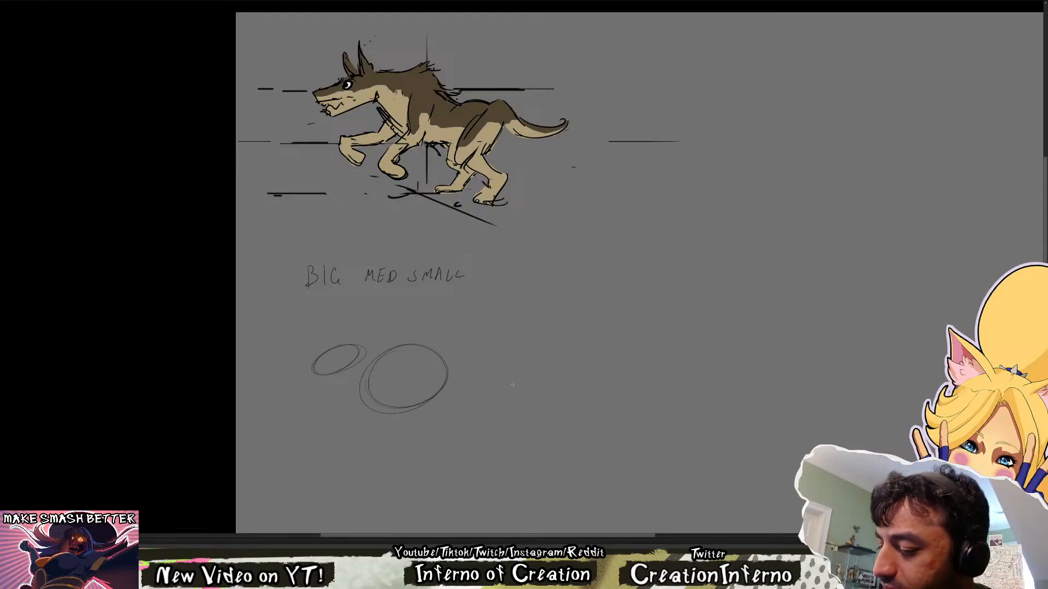
{"action": "mouse_move", "coordinate": [512, 385]}
{"action": "left_mouse_down"}
{"action": "mouse_move", "coordinate": [494, 354]}
{"action": "mouse_move", "coordinate": [516, 377]}
{"action": "left_mouse_up"}
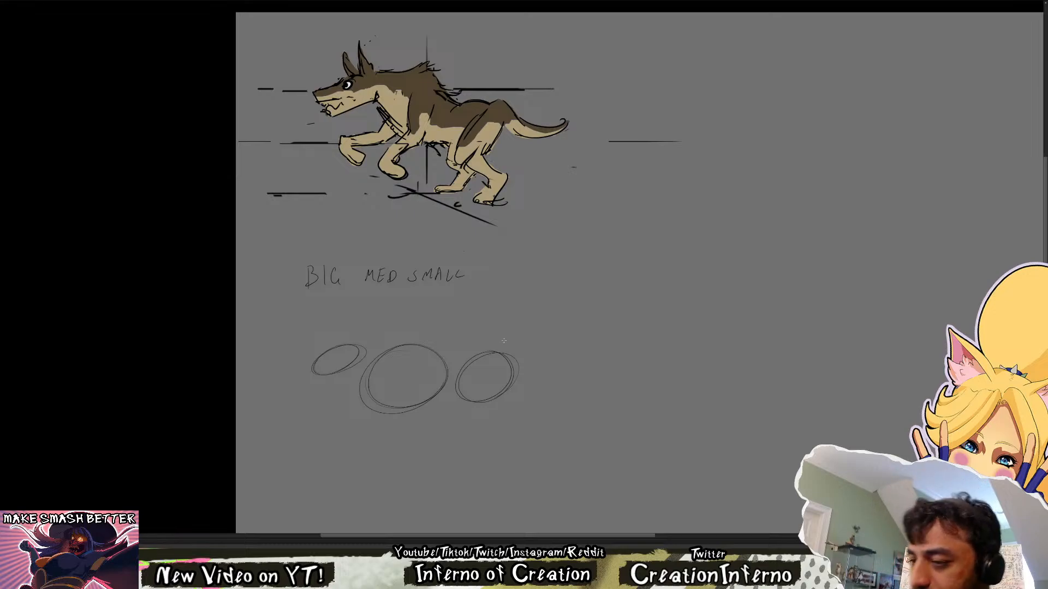
Sketch leg curves below the big and medium ovals and label the three ovals S, B and M
{"action": "mouse_move", "coordinate": [407, 388]}
{"action": "left_mouse_down"}
{"action": "mouse_move", "coordinate": [365, 418]}
{"action": "mouse_move", "coordinate": [401, 355]}
{"action": "left_mouse_up"}
{"action": "key", "text": "ctrl+z"}
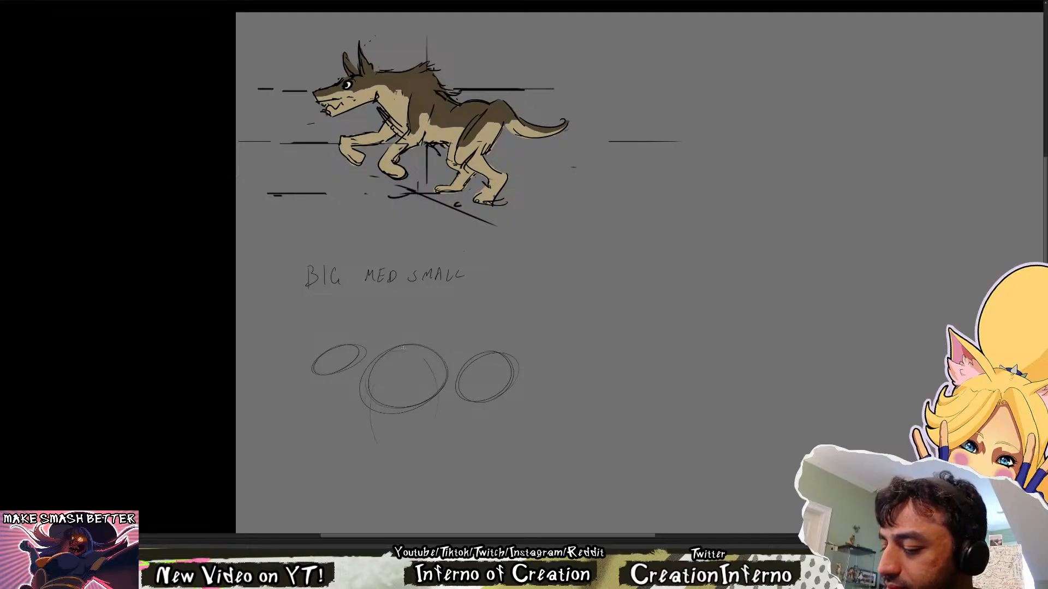
{"action": "left_click_drag", "start_coordinate": [484, 364], "coordinate": [480, 427]}
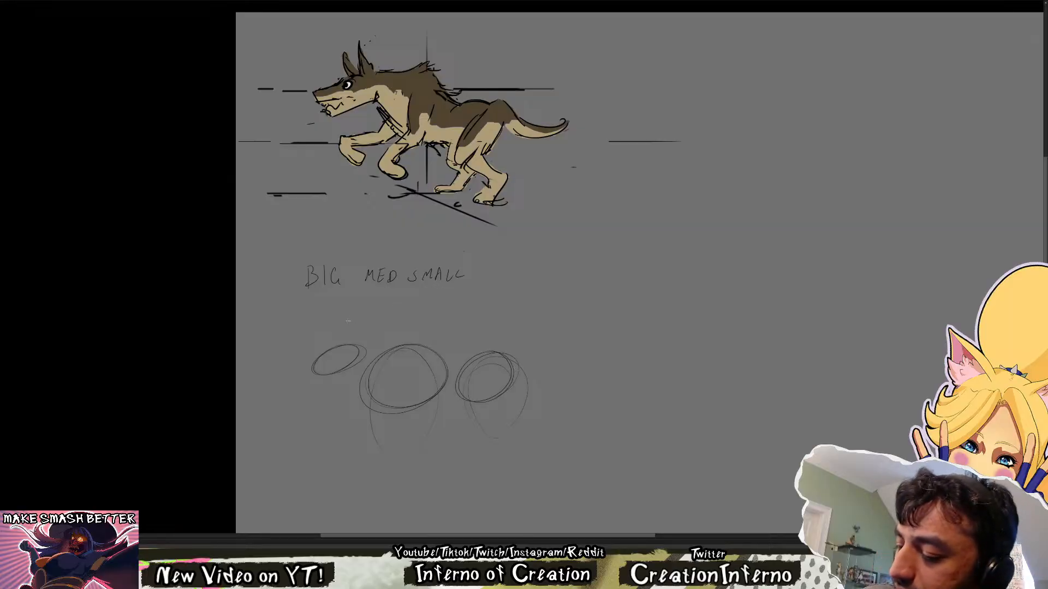
{"action": "left_click_drag", "start_coordinate": [338, 354], "coordinate": [340, 359]}
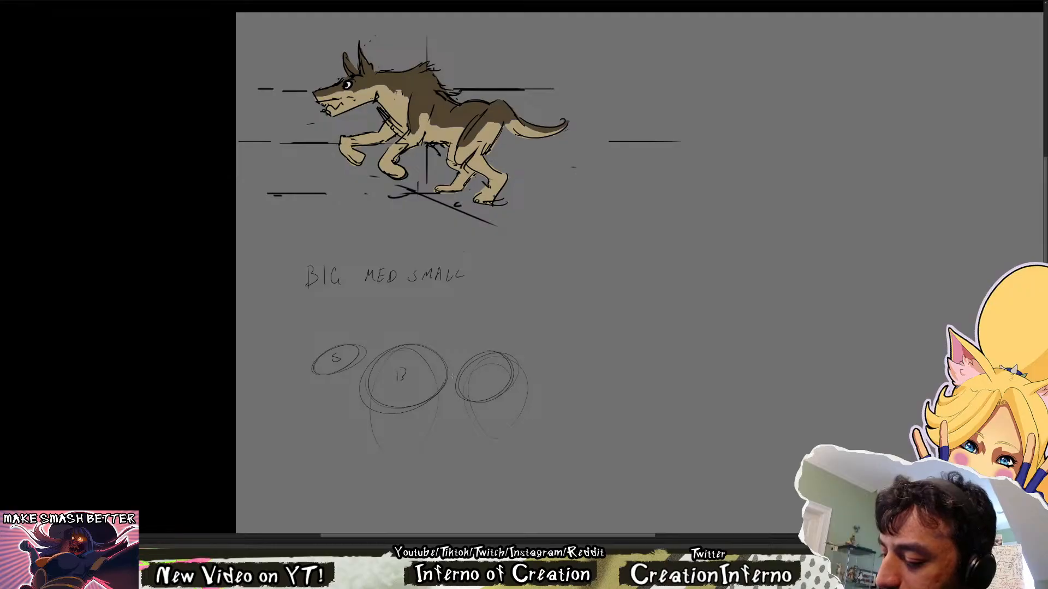
{"action": "left_click_drag", "start_coordinate": [398, 376], "coordinate": [399, 385]}
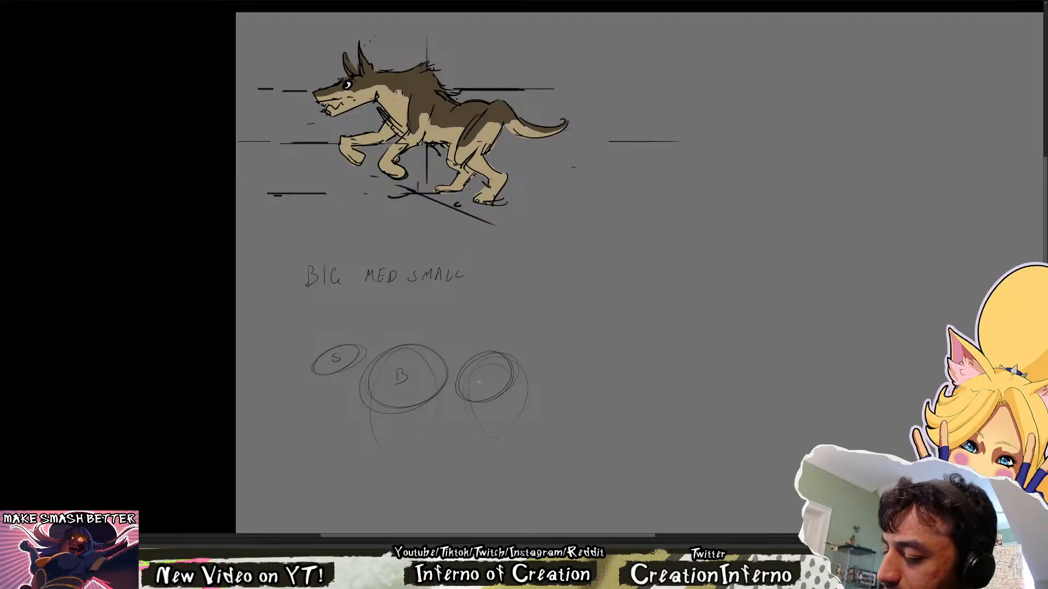
{"action": "left_click_drag", "start_coordinate": [488, 375], "coordinate": [494, 384]}
{"action": "left_click_drag", "start_coordinate": [648, 355], "coordinate": [491, 348]}
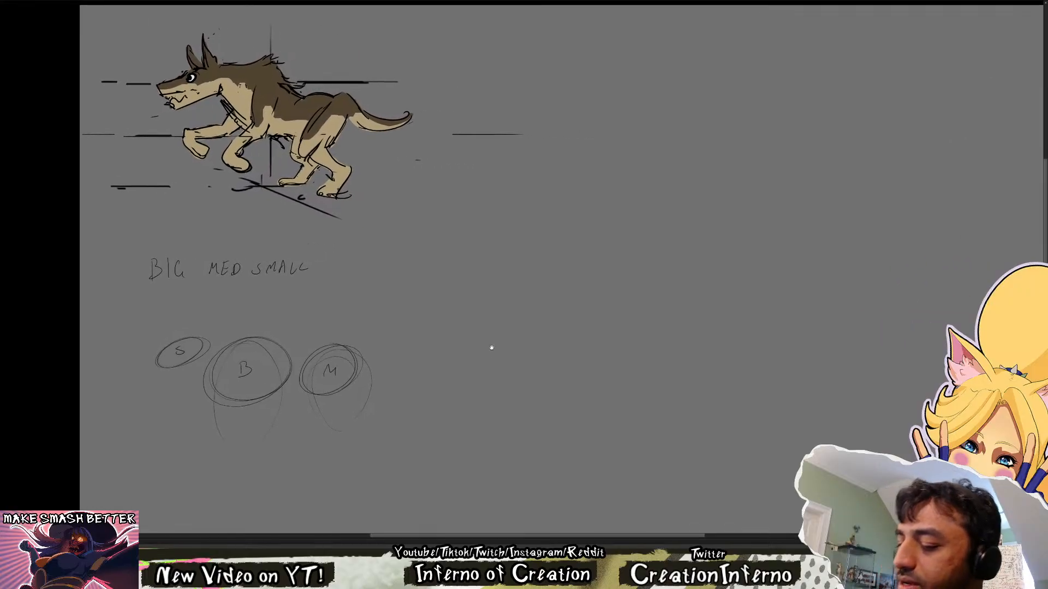
{"action": "mouse_move", "coordinate": [492, 277]}
{"action": "left_mouse_down"}
{"action": "mouse_move", "coordinate": [513, 266]}
{"action": "mouse_move", "coordinate": [443, 304]}
{"action": "left_mouse_up"}
{"action": "mouse_move", "coordinate": [451, 300]}
{"action": "left_mouse_down"}
{"action": "mouse_move", "coordinate": [462, 316]}
{"action": "mouse_move", "coordinate": [494, 302]}
{"action": "left_mouse_up"}
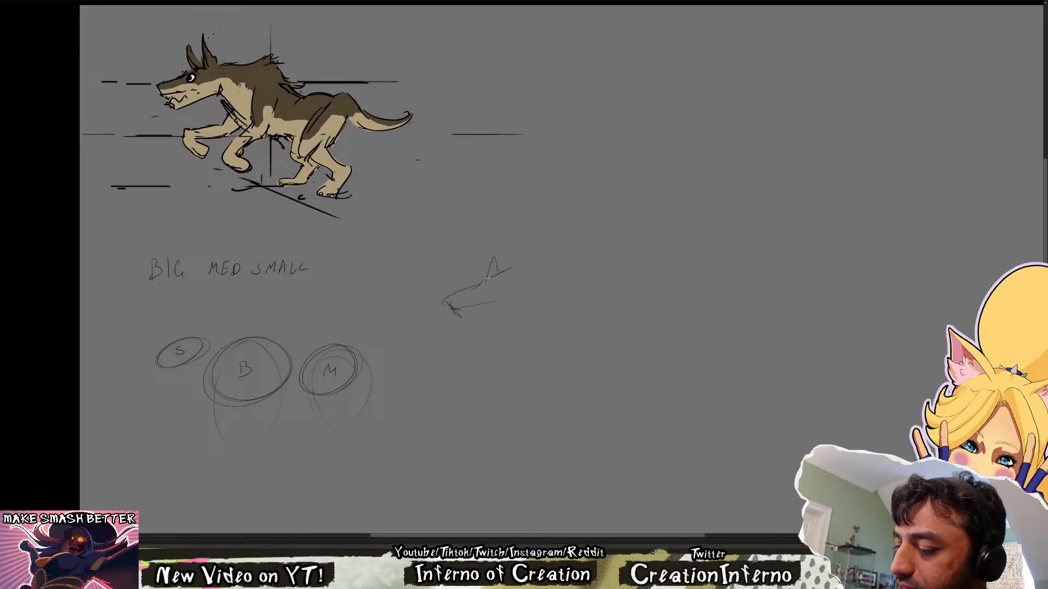
{"action": "key", "text": "e"}
{"action": "mouse_move", "coordinate": [523, 260]}
{"action": "left_mouse_down"}
{"action": "mouse_move", "coordinate": [442, 300]}
{"action": "mouse_move", "coordinate": [562, 262]}
{"action": "left_mouse_up"}
{"action": "key", "text": "e"}
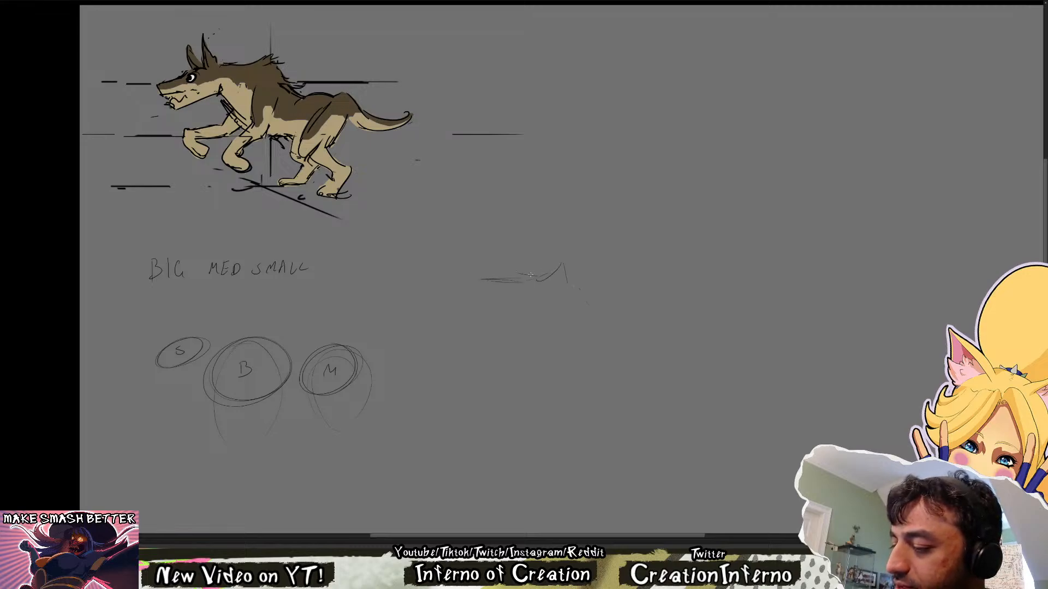
{"action": "key", "text": "e"}
{"action": "left_click_drag", "start_coordinate": [490, 270], "coordinate": [561, 299]}
{"action": "key", "text": "e"}
Sketch a standing wolf's head oval, neck and upper back line and chest, in the empty space beside the note
{"action": "left_click_drag", "start_coordinate": [480, 256], "coordinate": [538, 244]}
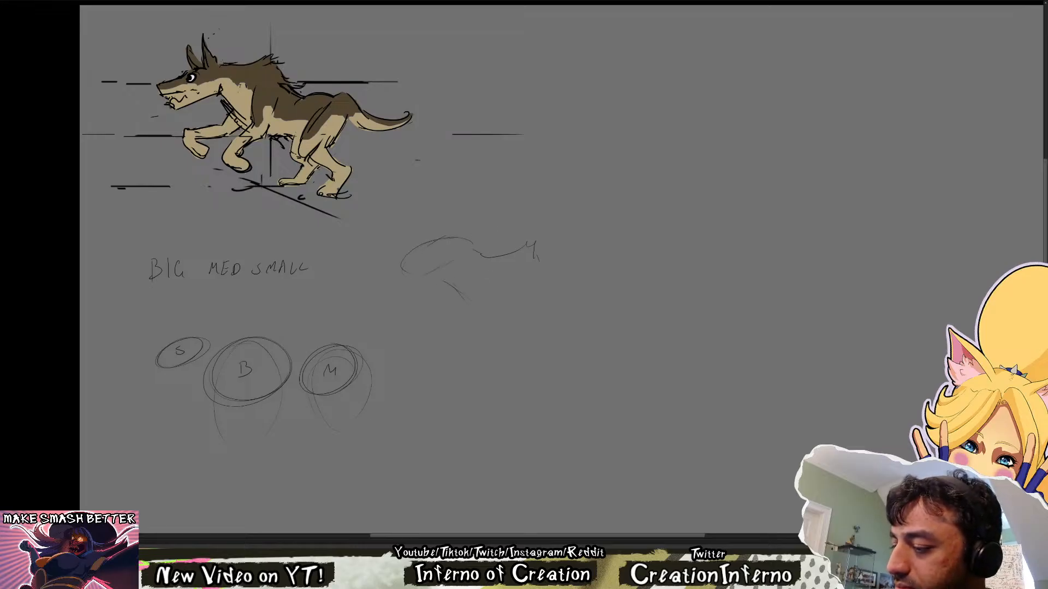
{"action": "key", "text": "e"}
{"action": "left_click_drag", "start_coordinate": [492, 302], "coordinate": [537, 336]}
{"action": "key", "text": "e"}
{"action": "left_click_drag", "start_coordinate": [459, 291], "coordinate": [512, 339]}
{"action": "mouse_move", "coordinate": [516, 333]}
{"action": "left_mouse_down"}
{"action": "mouse_move", "coordinate": [541, 326]}
{"action": "mouse_move", "coordinate": [523, 316]}
{"action": "left_mouse_up"}
{"action": "mouse_move", "coordinate": [510, 276]}
{"action": "left_mouse_down"}
{"action": "mouse_move", "coordinate": [504, 328]}
{"action": "mouse_move", "coordinate": [509, 339]}
{"action": "mouse_move", "coordinate": [523, 336]}
{"action": "left_mouse_up"}
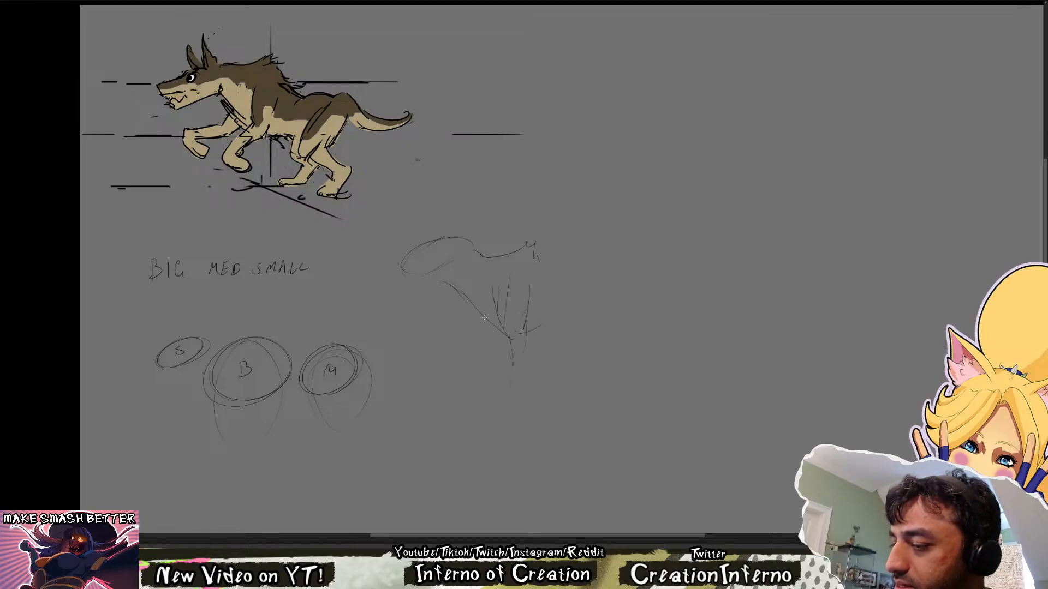
Sketch the standing wolf's two front legs with paws below its chest
{"action": "mouse_move", "coordinate": [513, 383]}
{"action": "left_mouse_down"}
{"action": "mouse_move", "coordinate": [533, 405]}
{"action": "mouse_move", "coordinate": [500, 343]}
{"action": "left_mouse_up"}
{"action": "key", "text": "e"}
{"action": "key", "text": "e"}
{"action": "left_click_drag", "start_coordinate": [489, 338], "coordinate": [504, 392]}
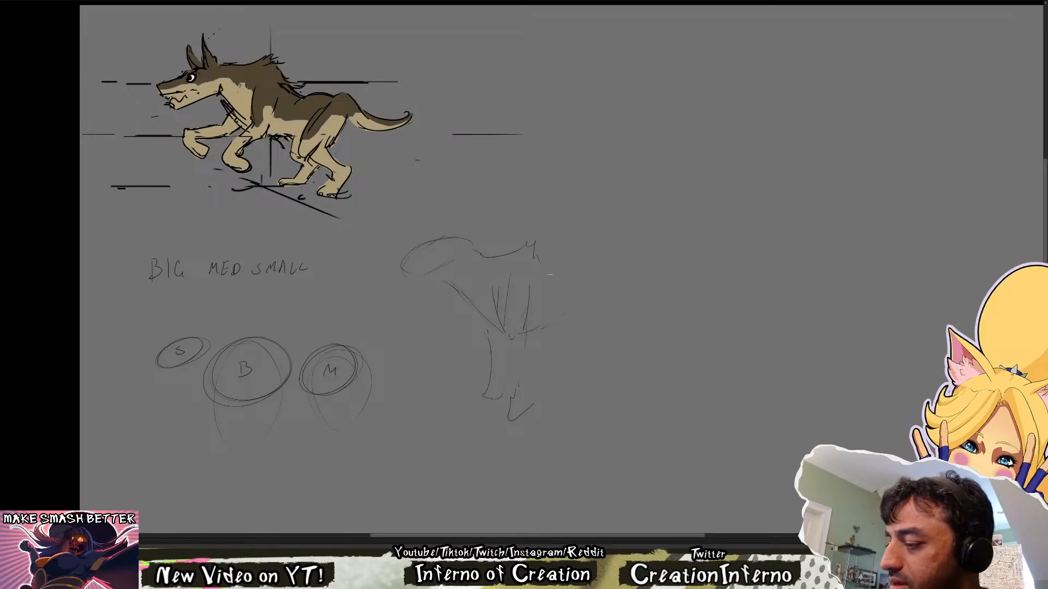
Rough in the wolf's belly, rounded rump and a curved hind leg
{"action": "mouse_move", "coordinate": [590, 260]}
{"action": "left_mouse_down"}
{"action": "mouse_move", "coordinate": [611, 324]}
{"action": "mouse_move", "coordinate": [578, 341]}
{"action": "mouse_move", "coordinate": [582, 387]}
{"action": "mouse_move", "coordinate": [609, 392]}
{"action": "left_mouse_up"}
{"action": "key", "text": "e"}
{"action": "left_click_drag", "start_coordinate": [613, 312], "coordinate": [608, 347]}
{"action": "key", "text": "b"}
{"action": "left_click_drag", "start_coordinate": [625, 295], "coordinate": [606, 342]}
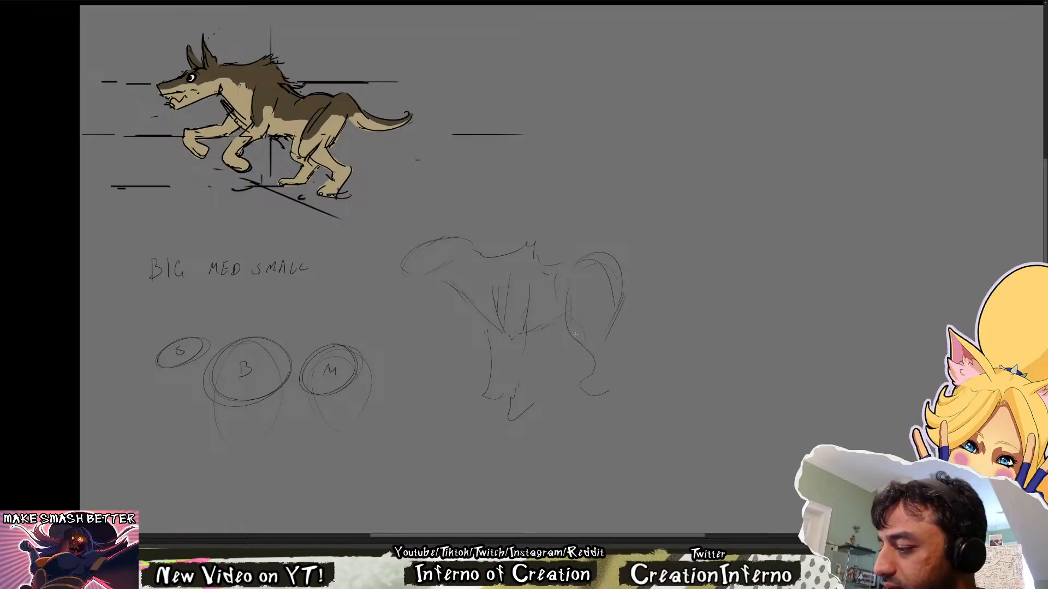
Redraw the near hind leg with a bent thigh, a slanted lower leg and a small paw
{"action": "key", "text": "e"}
{"action": "left_click_drag", "start_coordinate": [574, 300], "coordinate": [568, 328]}
{"action": "key", "text": "b"}
{"action": "left_click_drag", "start_coordinate": [599, 280], "coordinate": [583, 350]}
{"action": "mouse_move", "coordinate": [573, 358]}
{"action": "left_mouse_down"}
{"action": "mouse_move", "coordinate": [590, 372]}
{"action": "mouse_move", "coordinate": [590, 395]}
{"action": "mouse_move", "coordinate": [616, 404]}
{"action": "mouse_move", "coordinate": [604, 403]}
{"action": "left_mouse_up"}
Add the far hind leg behind the belly and redraw the near front leg with a broader paw
{"action": "key", "text": "e"}
{"action": "key", "text": "b"}
{"action": "mouse_move", "coordinate": [549, 335]}
{"action": "left_mouse_down"}
{"action": "mouse_move", "coordinate": [560, 383]}
{"action": "mouse_move", "coordinate": [531, 420]}
{"action": "mouse_move", "coordinate": [528, 410]}
{"action": "left_mouse_up"}
{"action": "key", "text": "e"}
{"action": "key", "text": "b"}
{"action": "left_click_drag", "start_coordinate": [515, 346], "coordinate": [522, 396]}
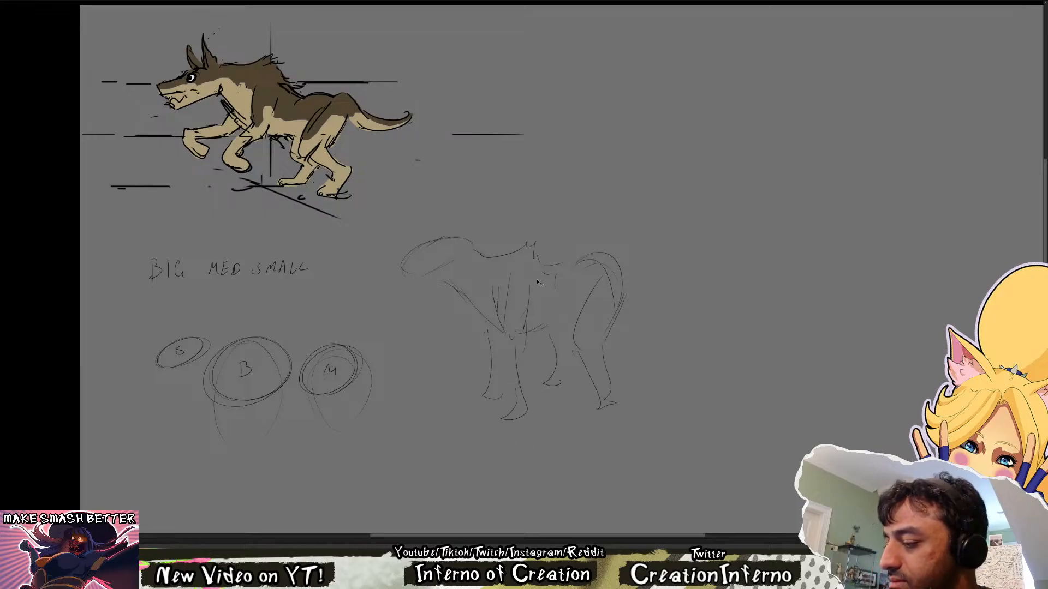
Clean up the rump line and sketch a long tail curving back and upward from it
{"action": "key", "text": "e"}
{"action": "mouse_move", "coordinate": [594, 269]}
{"action": "left_mouse_down"}
{"action": "mouse_move", "coordinate": [626, 284]}
{"action": "mouse_move", "coordinate": [623, 267]}
{"action": "mouse_move", "coordinate": [640, 282]}
{"action": "left_mouse_up"}
{"action": "key", "text": "b"}
{"action": "mouse_move", "coordinate": [633, 275]}
{"action": "left_mouse_down"}
{"action": "mouse_move", "coordinate": [696, 271]}
{"action": "mouse_move", "coordinate": [689, 300]}
{"action": "mouse_move", "coordinate": [705, 272]}
{"action": "left_mouse_up"}
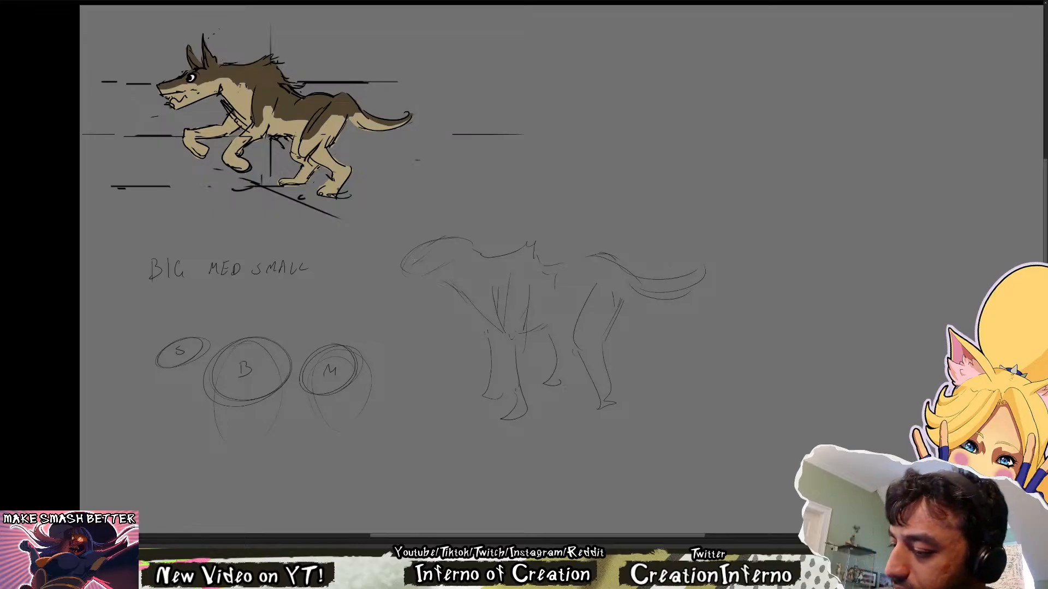
Replace the head oval with a pointed snout, jaw line, brow curve and one upright ear
{"action": "mouse_move", "coordinate": [422, 255]}
{"action": "left_mouse_down"}
{"action": "mouse_move", "coordinate": [439, 250]}
{"action": "mouse_move", "coordinate": [424, 238]}
{"action": "mouse_move", "coordinate": [437, 248]}
{"action": "mouse_move", "coordinate": [459, 233]}
{"action": "mouse_move", "coordinate": [396, 273]}
{"action": "left_mouse_up"}
{"action": "key", "text": "ctrl+z"}
{"action": "mouse_move", "coordinate": [398, 273]}
{"action": "left_mouse_down"}
{"action": "mouse_move", "coordinate": [423, 279]}
{"action": "mouse_move", "coordinate": [450, 267]}
{"action": "mouse_move", "coordinate": [381, 276]}
{"action": "mouse_move", "coordinate": [445, 290]}
{"action": "left_mouse_up"}
{"action": "key", "text": "ctrl+z"}
{"action": "key", "text": "ctrl+z"}
{"action": "key", "text": "ctrl+z"}
{"action": "key", "text": "ctrl+z"}
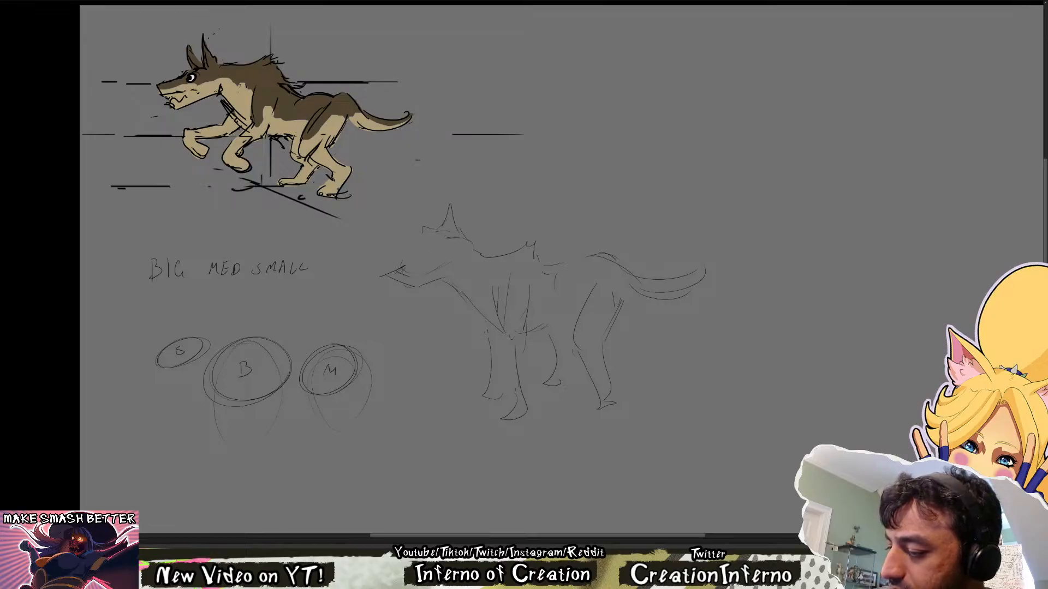
{"action": "mouse_move", "coordinate": [410, 259]}
{"action": "left_mouse_down"}
{"action": "mouse_move", "coordinate": [435, 242]}
{"action": "mouse_move", "coordinate": [487, 266]}
{"action": "left_mouse_up"}
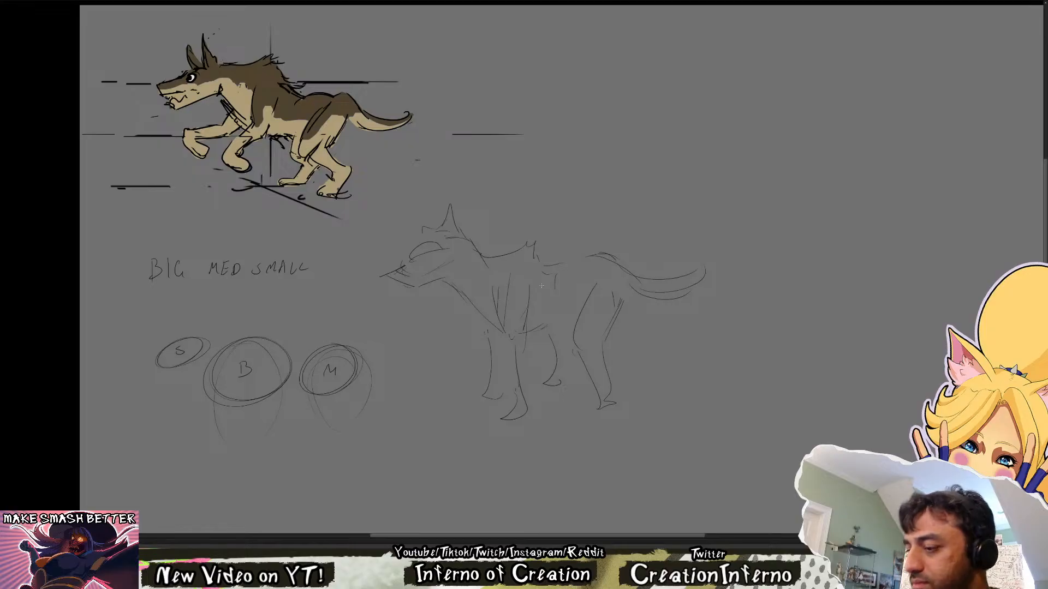
Erase and redraw the front of the snout with a nose tip and small mouth
{"action": "key", "text": "e"}
{"action": "left_click_drag", "start_coordinate": [408, 278], "coordinate": [397, 270]}
{"action": "key", "text": "b"}
{"action": "mouse_move", "coordinate": [405, 266]}
{"action": "left_mouse_down"}
{"action": "mouse_move", "coordinate": [414, 277]}
{"action": "mouse_move", "coordinate": [403, 288]}
{"action": "mouse_move", "coordinate": [415, 281]}
{"action": "left_mouse_up"}
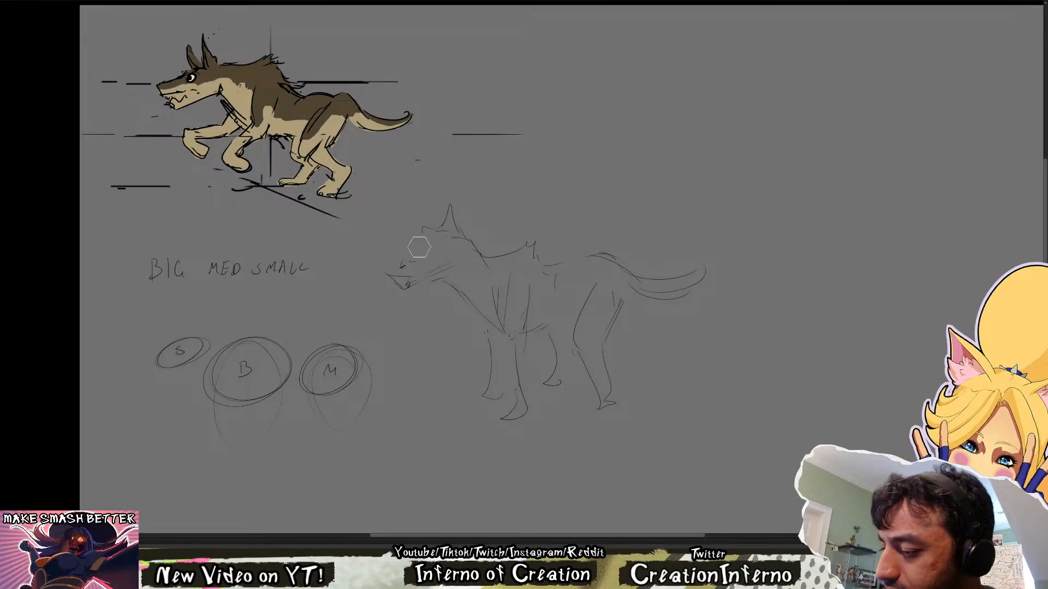
Redraw the head with two pointed ears and close the snout with a blocky nose
{"action": "key", "text": "b"}
{"action": "mouse_move", "coordinate": [418, 231]}
{"action": "left_mouse_down"}
{"action": "mouse_move", "coordinate": [425, 213]}
{"action": "mouse_move", "coordinate": [435, 227]}
{"action": "left_mouse_up"}
{"action": "key", "text": "e"}
{"action": "mouse_move", "coordinate": [455, 202]}
{"action": "left_mouse_down"}
{"action": "mouse_move", "coordinate": [448, 227]}
{"action": "mouse_move", "coordinate": [463, 235]}
{"action": "mouse_move", "coordinate": [423, 242]}
{"action": "mouse_move", "coordinate": [463, 207]}
{"action": "mouse_move", "coordinate": [469, 237]}
{"action": "mouse_move", "coordinate": [423, 220]}
{"action": "mouse_move", "coordinate": [435, 229]}
{"action": "left_mouse_up"}
{"action": "key", "text": "b"}
{"action": "key", "text": "e"}
{"action": "key", "text": "b"}
{"action": "key", "text": "e"}
{"action": "key", "text": "b"}
{"action": "key", "text": "e"}
{"action": "key", "text": "b"}
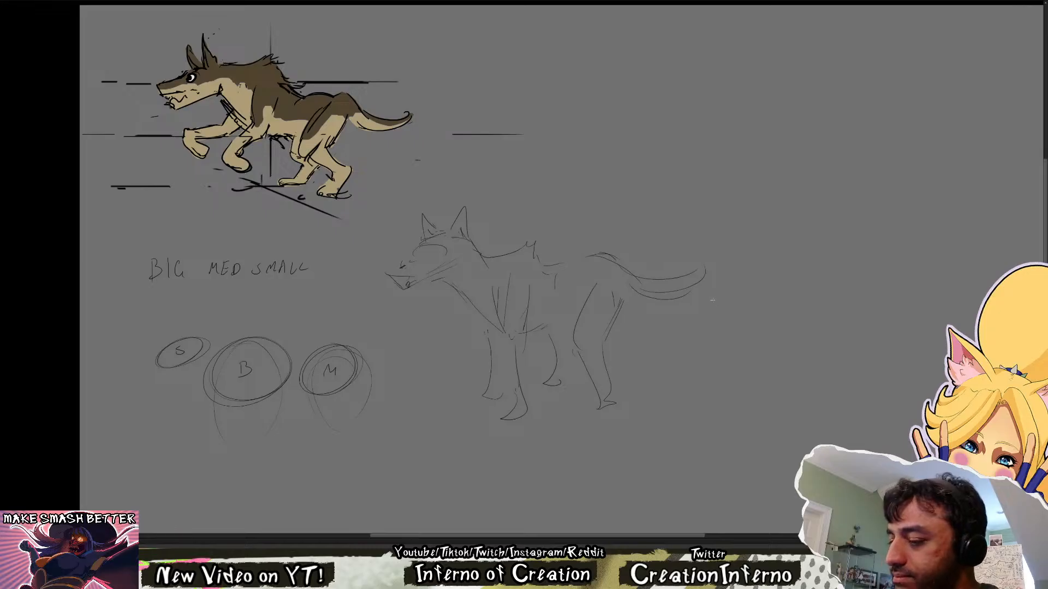
{"action": "mouse_move", "coordinate": [401, 265]}
{"action": "left_mouse_down"}
{"action": "mouse_move", "coordinate": [388, 273]}
{"action": "mouse_move", "coordinate": [400, 267]}
{"action": "mouse_move", "coordinate": [398, 281]}
{"action": "mouse_move", "coordinate": [391, 273]}
{"action": "left_mouse_up"}
{"action": "mouse_move", "coordinate": [392, 275]}
{"action": "left_mouse_down"}
{"action": "mouse_move", "coordinate": [404, 287]}
{"action": "mouse_move", "coordinate": [406, 275]}
{"action": "mouse_move", "coordinate": [405, 287]}
{"action": "left_mouse_up"}
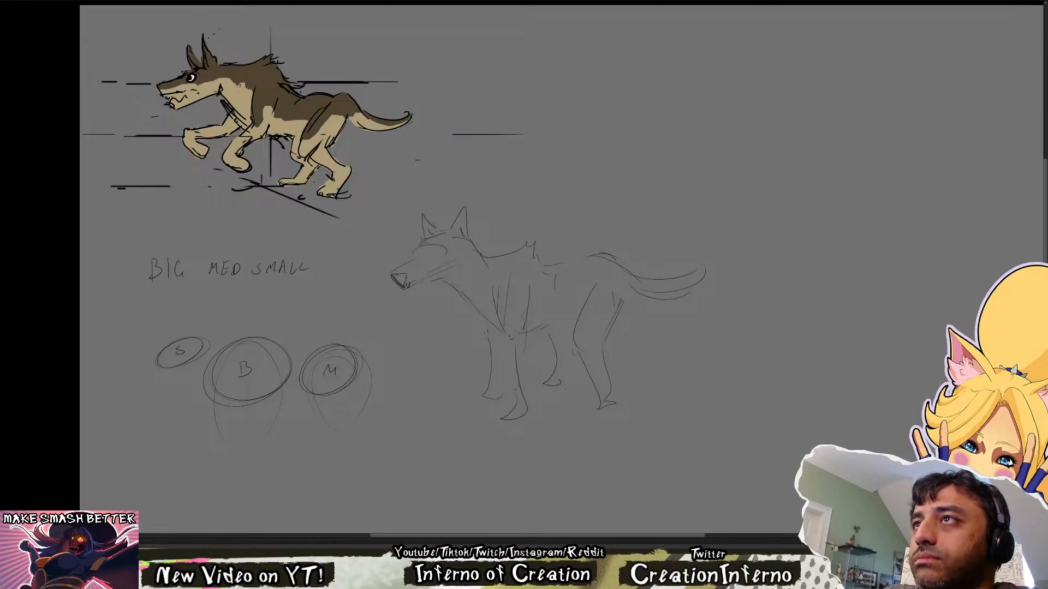
Build up the wolf's head with a round skull circle, taller ears and an eye
{"action": "left_click_drag", "start_coordinate": [508, 372], "coordinate": [497, 392]}
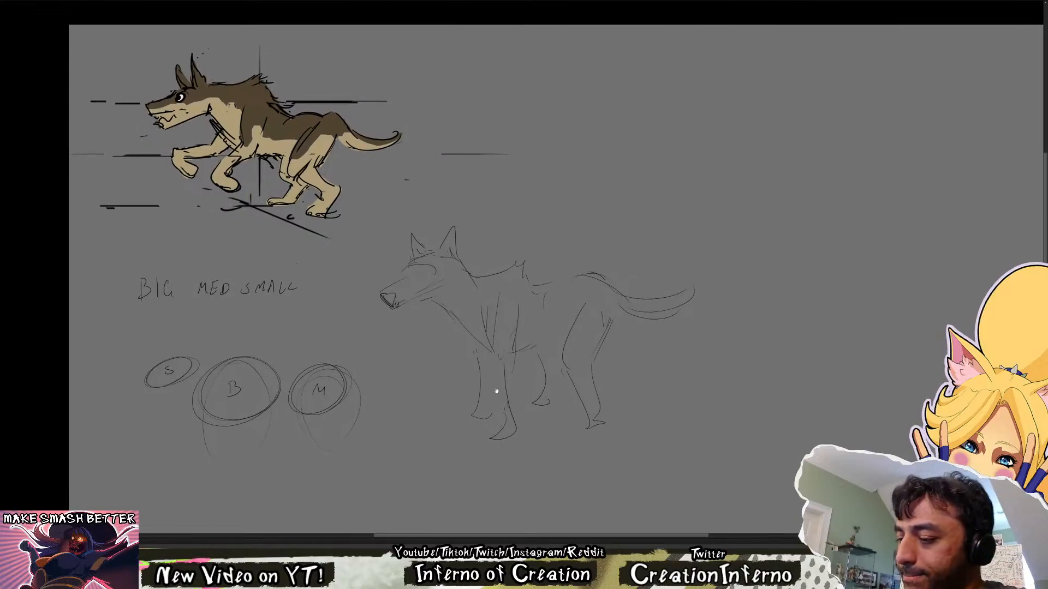
{"action": "mouse_move", "coordinate": [409, 284]}
{"action": "left_mouse_down"}
{"action": "mouse_move", "coordinate": [443, 250]}
{"action": "mouse_move", "coordinate": [458, 285]}
{"action": "mouse_move", "coordinate": [409, 284]}
{"action": "left_mouse_up"}
{"action": "key", "text": "e"}
{"action": "mouse_move", "coordinate": [441, 248]}
{"action": "left_mouse_down"}
{"action": "mouse_move", "coordinate": [453, 215]}
{"action": "mouse_move", "coordinate": [464, 252]}
{"action": "mouse_move", "coordinate": [433, 249]}
{"action": "left_mouse_up"}
{"action": "key", "text": "e"}
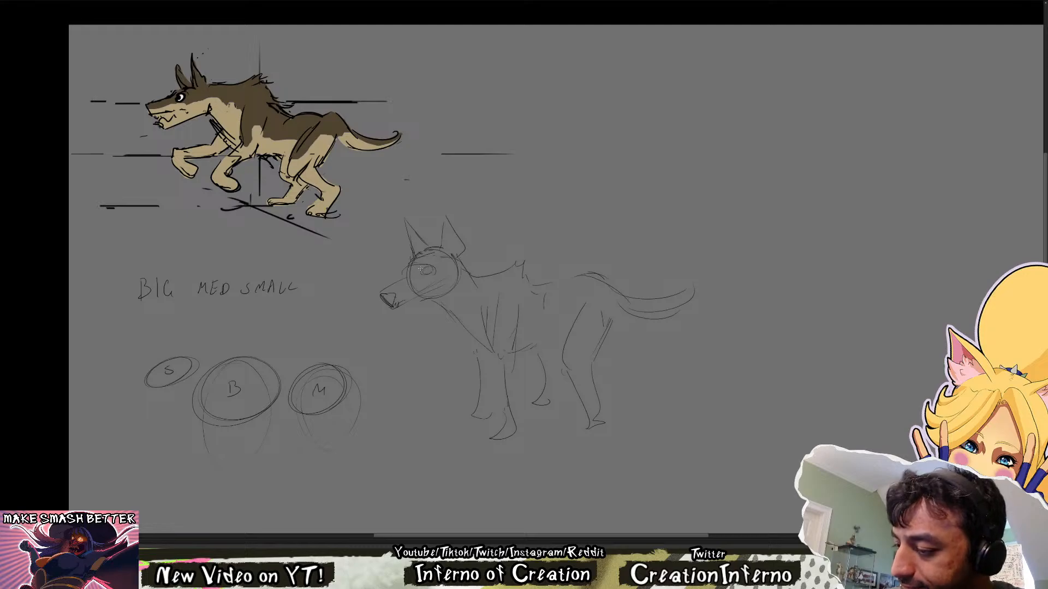
Refine the face with a slimmer muzzle, smaller nose, jagged mouth line, cheek and brow around the eyes
{"action": "mouse_move", "coordinate": [420, 268]}
{"action": "left_mouse_down"}
{"action": "mouse_move", "coordinate": [433, 268]}
{"action": "mouse_move", "coordinate": [405, 269]}
{"action": "mouse_move", "coordinate": [439, 265]}
{"action": "mouse_move", "coordinate": [409, 277]}
{"action": "mouse_move", "coordinate": [412, 294]}
{"action": "mouse_move", "coordinate": [389, 298]}
{"action": "mouse_move", "coordinate": [396, 303]}
{"action": "mouse_move", "coordinate": [384, 298]}
{"action": "mouse_move", "coordinate": [408, 307]}
{"action": "mouse_move", "coordinate": [444, 288]}
{"action": "mouse_move", "coordinate": [406, 305]}
{"action": "mouse_move", "coordinate": [422, 303]}
{"action": "left_mouse_up"}
{"action": "key", "text": "e"}
{"action": "key", "text": "b"}
{"action": "key", "text": "ctrl+z"}
{"action": "key", "text": "e"}
{"action": "key", "text": "b"}
{"action": "key", "text": "e"}
{"action": "key", "text": "e"}
{"action": "key", "text": "b"}
{"action": "key", "text": "e"}
{"action": "key", "text": "b"}
{"action": "key", "text": "e"}
{"action": "key", "text": "e"}
{"action": "mouse_move", "coordinate": [419, 303]}
{"action": "left_mouse_down"}
{"action": "mouse_move", "coordinate": [395, 318]}
{"action": "mouse_move", "coordinate": [429, 293]}
{"action": "left_mouse_up"}
{"action": "key", "text": "b"}
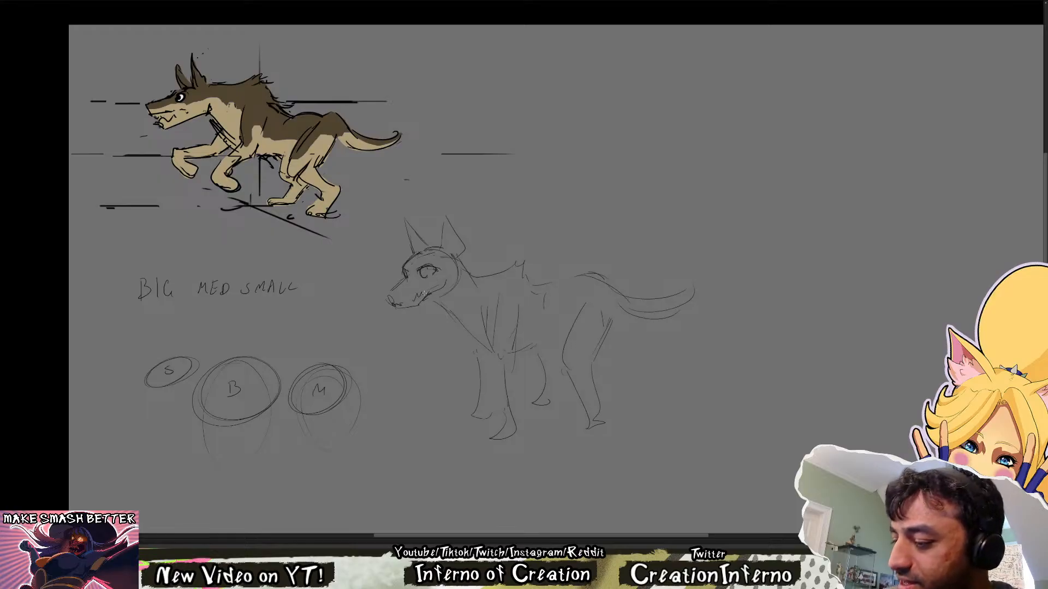
Narrow the near eye into a slanted shape and add the mark for the far eye
{"action": "key", "text": "e"}
{"action": "mouse_move", "coordinate": [429, 277]}
{"action": "left_mouse_down"}
{"action": "mouse_move", "coordinate": [425, 267]}
{"action": "mouse_move", "coordinate": [438, 268]}
{"action": "mouse_move", "coordinate": [422, 275]}
{"action": "mouse_move", "coordinate": [438, 269]}
{"action": "mouse_move", "coordinate": [433, 277]}
{"action": "left_mouse_up"}
{"action": "key", "text": "e"}
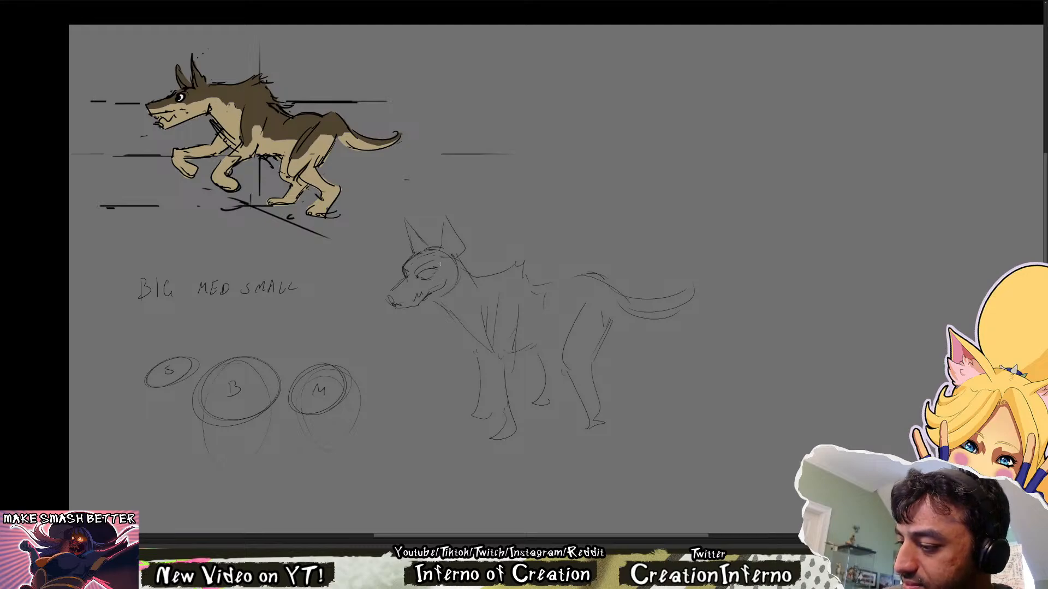
{"action": "left_click_drag", "start_coordinate": [403, 267], "coordinate": [405, 282]}
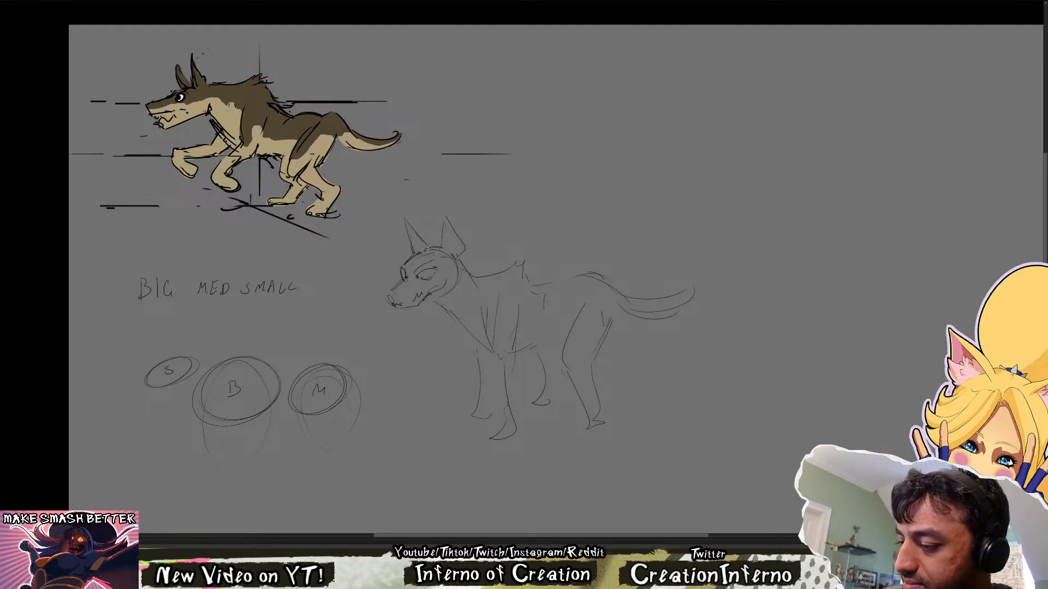
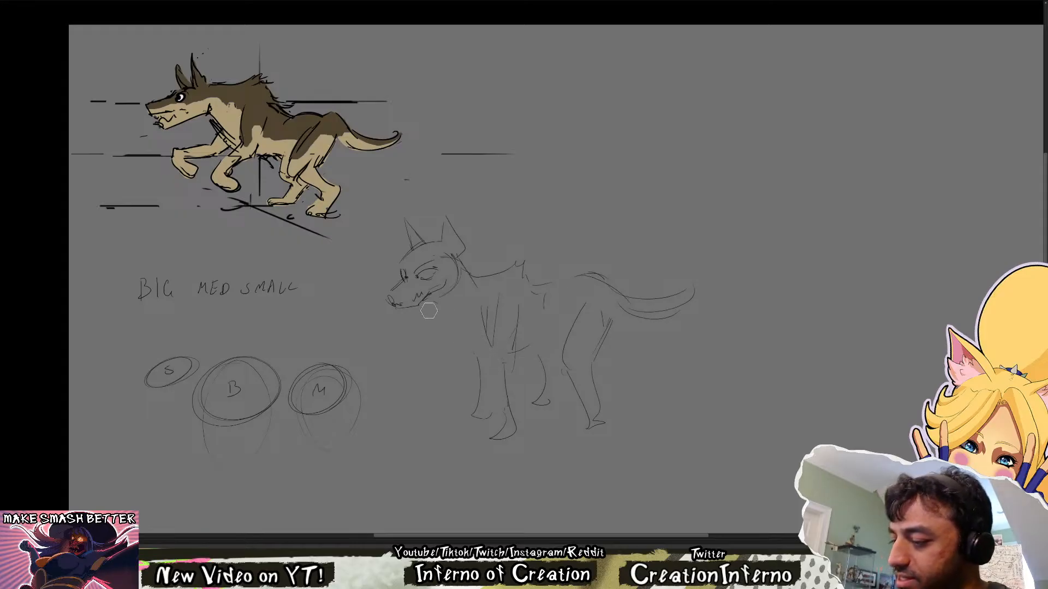
Redraw the standing wolf's chest line and reshape the back into a slope peaking at the shoulders
{"action": "mouse_move", "coordinate": [445, 323]}
{"action": "left_mouse_down"}
{"action": "mouse_move", "coordinate": [540, 375]}
{"action": "mouse_move", "coordinate": [519, 366]}
{"action": "mouse_move", "coordinate": [550, 356]}
{"action": "left_mouse_up"}
{"action": "left_click_drag", "start_coordinate": [511, 369], "coordinate": [555, 357]}
{"action": "key", "text": "e"}
{"action": "mouse_move", "coordinate": [511, 266]}
{"action": "left_mouse_down"}
{"action": "mouse_move", "coordinate": [541, 261]}
{"action": "mouse_move", "coordinate": [552, 288]}
{"action": "mouse_move", "coordinate": [598, 284]}
{"action": "mouse_move", "coordinate": [561, 286]}
{"action": "left_mouse_up"}
{"action": "key", "text": "b"}
{"action": "key", "text": "e"}
{"action": "key", "text": "b"}
{"action": "left_click_drag", "start_coordinate": [529, 269], "coordinate": [545, 278]}
{"action": "key", "text": "e"}
{"action": "mouse_move", "coordinate": [503, 352]}
{"action": "left_mouse_down"}
{"action": "mouse_move", "coordinate": [461, 343]}
{"action": "mouse_move", "coordinate": [550, 360]}
{"action": "mouse_move", "coordinate": [502, 326]}
{"action": "mouse_move", "coordinate": [518, 340]}
{"action": "left_mouse_up"}
Erase the standing wolf's old front legs and redraw them with a longer near leg and paw
{"action": "key", "text": "b"}
{"action": "key", "text": "e"}
{"action": "key", "text": "b"}
{"action": "mouse_move", "coordinate": [514, 299]}
{"action": "left_mouse_down"}
{"action": "mouse_move", "coordinate": [510, 340]}
{"action": "mouse_move", "coordinate": [528, 407]}
{"action": "mouse_move", "coordinate": [477, 368]}
{"action": "mouse_move", "coordinate": [500, 410]}
{"action": "mouse_move", "coordinate": [545, 419]}
{"action": "left_mouse_up"}
{"action": "key", "text": "e"}
{"action": "key", "text": "b"}
{"action": "mouse_move", "coordinate": [548, 397]}
{"action": "left_mouse_down"}
{"action": "mouse_move", "coordinate": [543, 425]}
{"action": "mouse_move", "coordinate": [489, 396]}
{"action": "mouse_move", "coordinate": [490, 416]}
{"action": "left_mouse_up"}
{"action": "key", "text": "e"}
{"action": "key", "text": "b"}
{"action": "key", "text": "e"}
Erase the standing wolf's old hindquarters and redraw the rump with a curve at the tail base and an oval thigh
{"action": "left_click_drag", "start_coordinate": [600, 341], "coordinate": [603, 410]}
{"action": "mouse_move", "coordinate": [566, 293]}
{"action": "left_mouse_down"}
{"action": "mouse_move", "coordinate": [557, 281]}
{"action": "mouse_move", "coordinate": [578, 284]}
{"action": "left_mouse_up"}
{"action": "key", "text": "b"}
{"action": "mouse_move", "coordinate": [577, 277]}
{"action": "left_mouse_down"}
{"action": "mouse_move", "coordinate": [602, 266]}
{"action": "mouse_move", "coordinate": [635, 335]}
{"action": "left_mouse_up"}
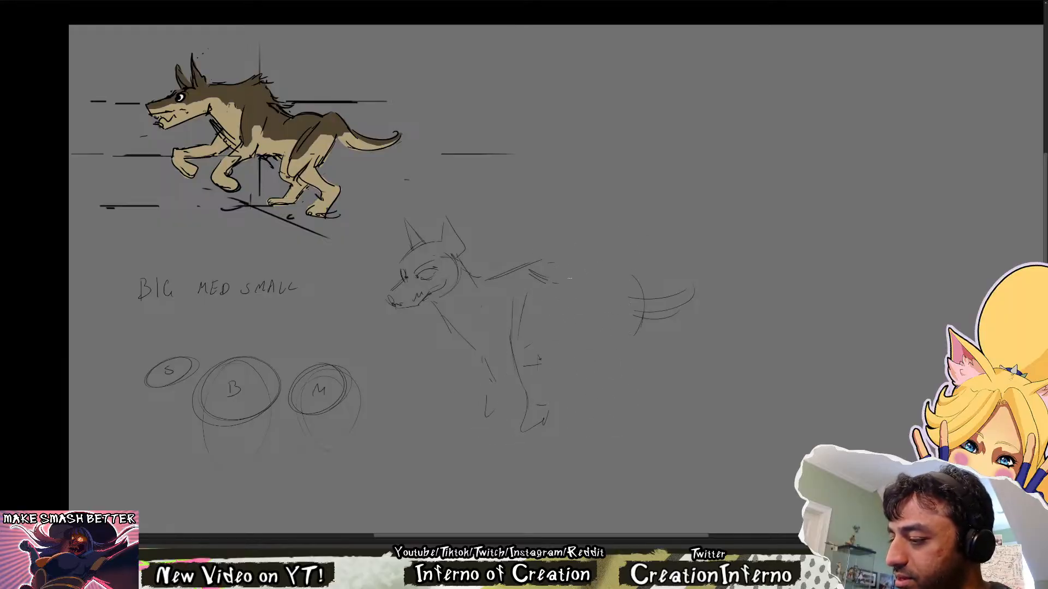
{"action": "mouse_move", "coordinate": [580, 280]}
{"action": "left_mouse_down"}
{"action": "mouse_move", "coordinate": [606, 264]}
{"action": "mouse_move", "coordinate": [630, 335]}
{"action": "mouse_move", "coordinate": [602, 351]}
{"action": "left_mouse_up"}
{"action": "mouse_move", "coordinate": [617, 306]}
{"action": "left_mouse_down"}
{"action": "mouse_move", "coordinate": [598, 374]}
{"action": "mouse_move", "coordinate": [617, 377]}
{"action": "left_mouse_up"}
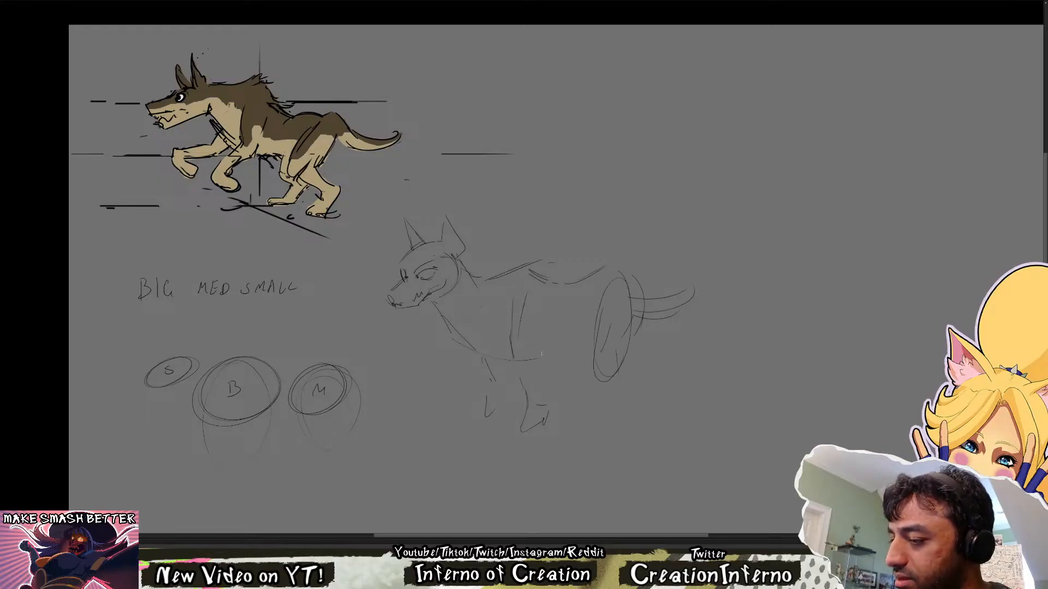
Add the standing wolf's belly lines and replace its lower legs with simple straight strokes
{"action": "mouse_move", "coordinate": [547, 322]}
{"action": "left_mouse_down"}
{"action": "mouse_move", "coordinate": [562, 386]}
{"action": "mouse_move", "coordinate": [553, 381]}
{"action": "mouse_move", "coordinate": [548, 437]}
{"action": "left_mouse_up"}
{"action": "key", "text": "e"}
{"action": "key", "text": "b"}
{"action": "left_click_drag", "start_coordinate": [521, 354], "coordinate": [509, 451]}
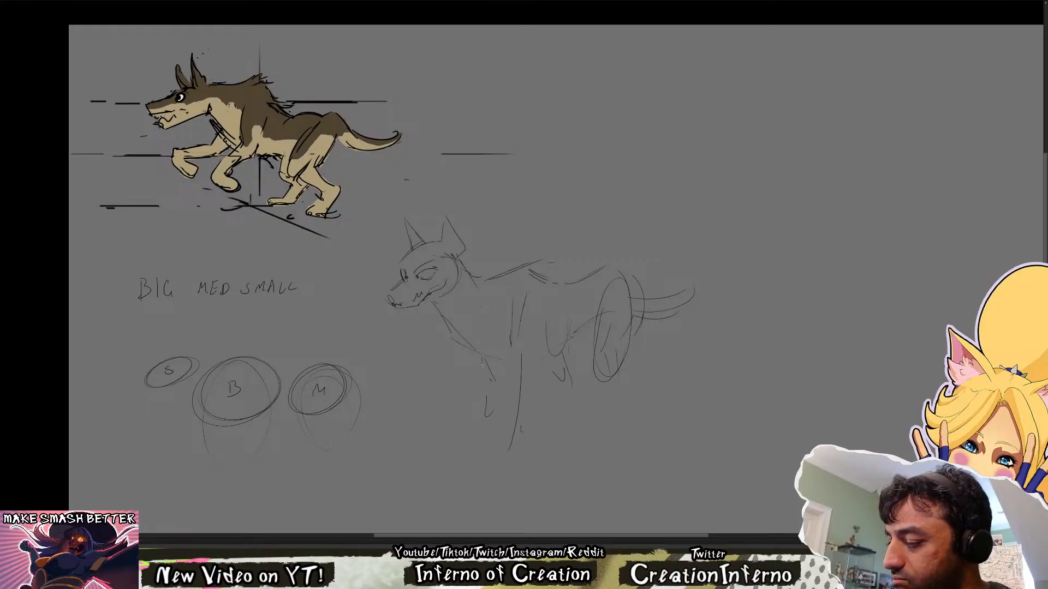
{"action": "key", "text": "e"}
{"action": "left_click_drag", "start_coordinate": [491, 394], "coordinate": [487, 409]}
{"action": "key", "text": "b"}
{"action": "left_click_drag", "start_coordinate": [490, 367], "coordinate": [490, 430]}
{"action": "left_click_drag", "start_coordinate": [618, 332], "coordinate": [614, 428]}
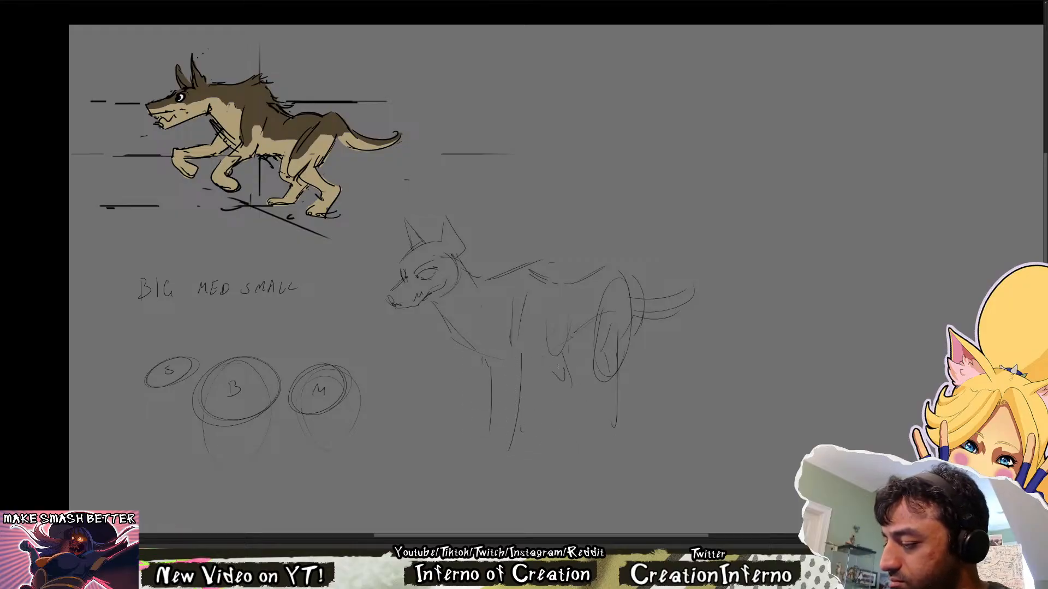
{"action": "left_click_drag", "start_coordinate": [559, 361], "coordinate": [557, 422]}
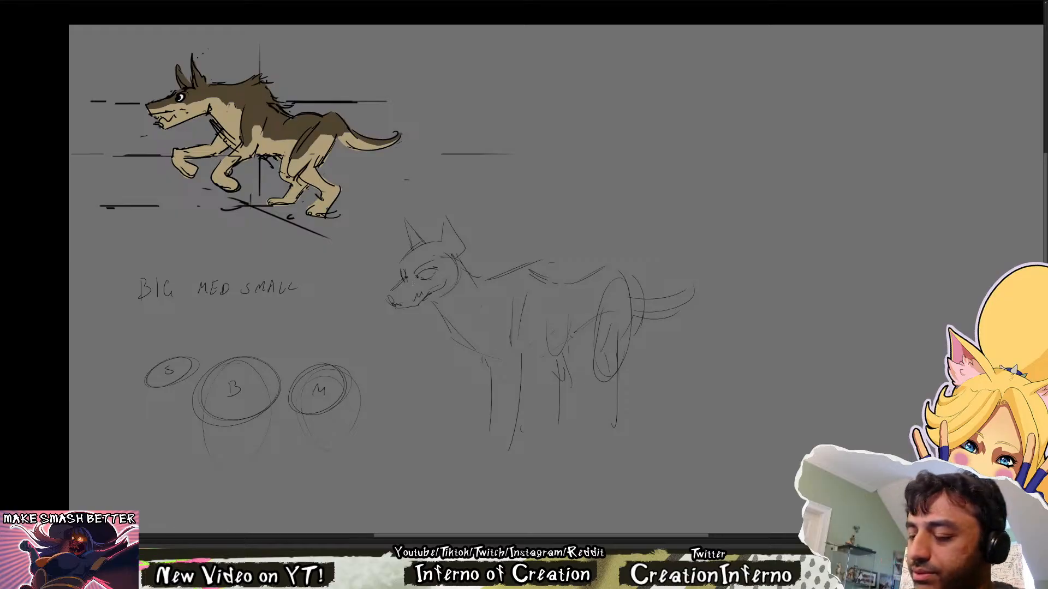
Sketch a small second creature above the standing wolf, starting with its pointed ears, eye, narrow snout and spiky raised back
{"action": "left_click_drag", "start_coordinate": [669, 350], "coordinate": [576, 335]}
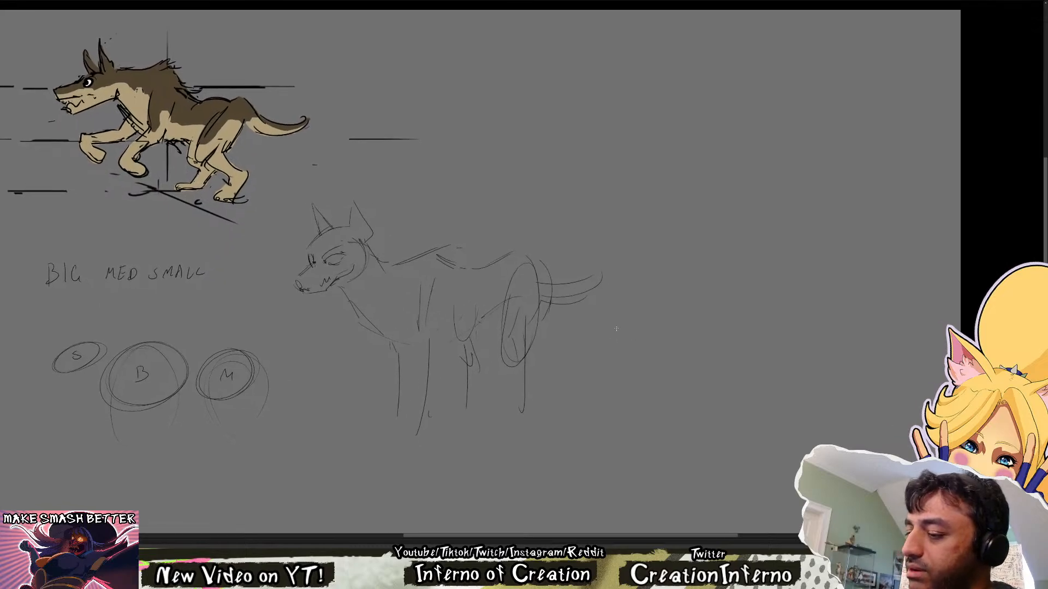
{"action": "mouse_move", "coordinate": [521, 116]}
{"action": "left_mouse_down"}
{"action": "mouse_move", "coordinate": [523, 134]}
{"action": "mouse_move", "coordinate": [465, 162]}
{"action": "left_mouse_up"}
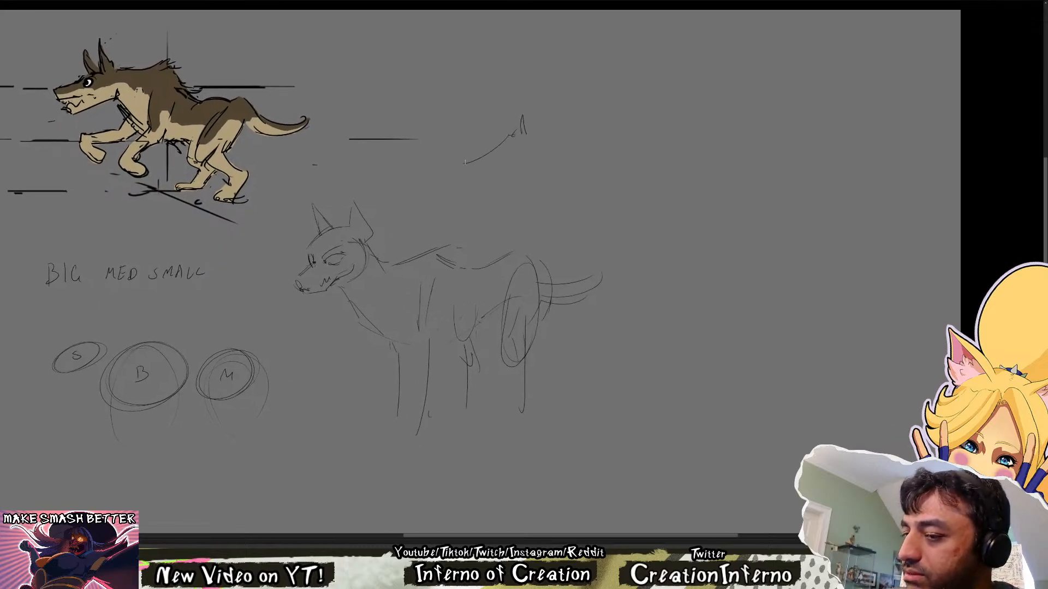
{"action": "key", "text": "e"}
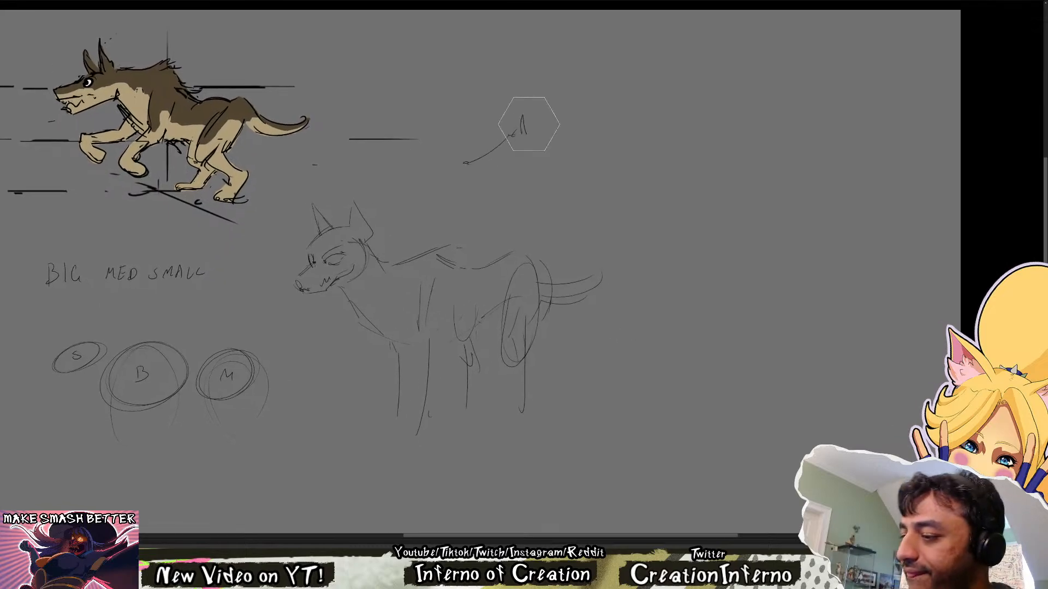
{"action": "key", "text": "b"}
{"action": "mouse_move", "coordinate": [529, 125]}
{"action": "left_mouse_down"}
{"action": "mouse_move", "coordinate": [490, 157]}
{"action": "mouse_move", "coordinate": [530, 128]}
{"action": "mouse_move", "coordinate": [507, 129]}
{"action": "mouse_move", "coordinate": [491, 166]}
{"action": "left_mouse_up"}
{"action": "mouse_move", "coordinate": [490, 163]}
{"action": "left_mouse_down"}
{"action": "mouse_move", "coordinate": [492, 175]}
{"action": "mouse_move", "coordinate": [534, 130]}
{"action": "mouse_move", "coordinate": [501, 118]}
{"action": "mouse_move", "coordinate": [535, 136]}
{"action": "mouse_move", "coordinate": [584, 135]}
{"action": "mouse_move", "coordinate": [564, 111]}
{"action": "mouse_move", "coordinate": [579, 125]}
{"action": "left_mouse_up"}
{"action": "key", "text": "e"}
{"action": "key", "text": "b"}
{"action": "key", "text": "e"}
{"action": "key", "text": "b"}
Rework the small creature's rear with hind-leg strokes and an upturned tail, and add a large rounded chest
{"action": "mouse_move", "coordinate": [585, 115]}
{"action": "left_mouse_down"}
{"action": "mouse_move", "coordinate": [599, 121]}
{"action": "mouse_move", "coordinate": [598, 182]}
{"action": "left_mouse_up"}
{"action": "key", "text": "e"}
{"action": "left_click_drag", "start_coordinate": [629, 82], "coordinate": [598, 157]}
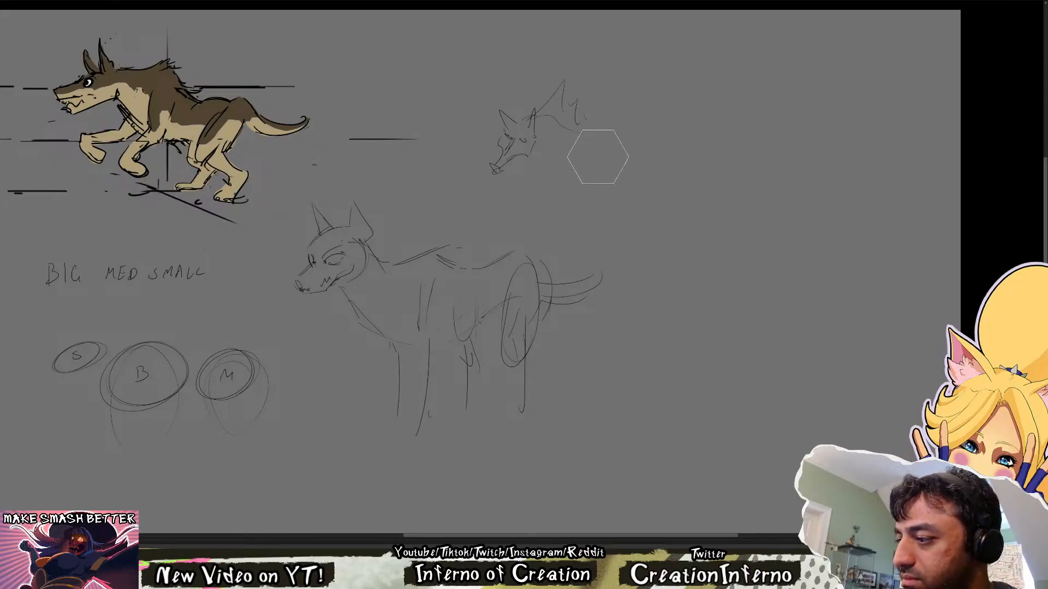
{"action": "key", "text": "b"}
{"action": "left_click_drag", "start_coordinate": [576, 111], "coordinate": [594, 122]}
{"action": "left_click_drag", "start_coordinate": [603, 133], "coordinate": [598, 145]}
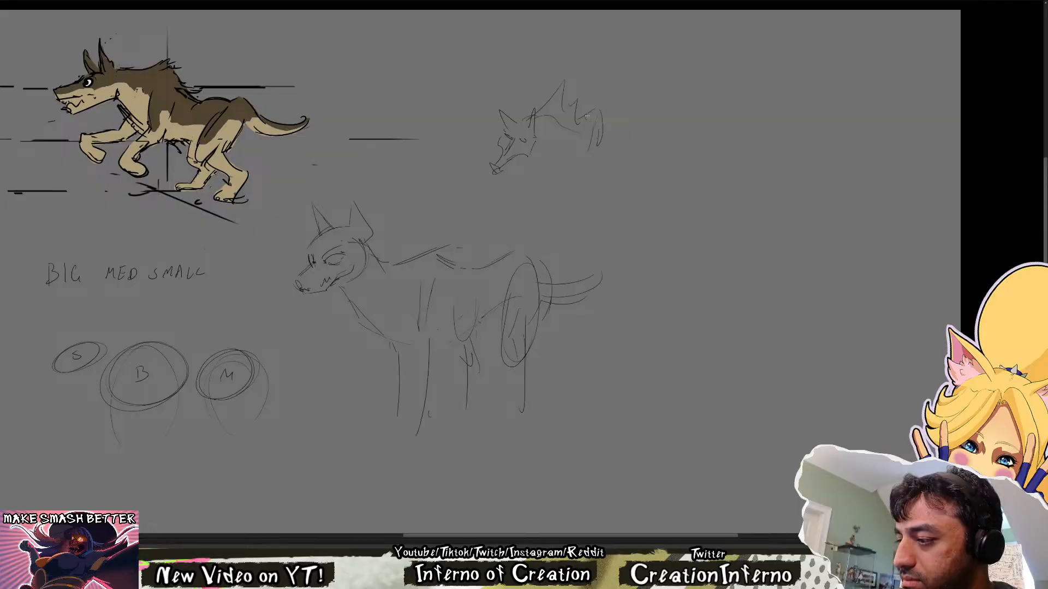
{"action": "left_click_drag", "start_coordinate": [615, 76], "coordinate": [602, 114]}
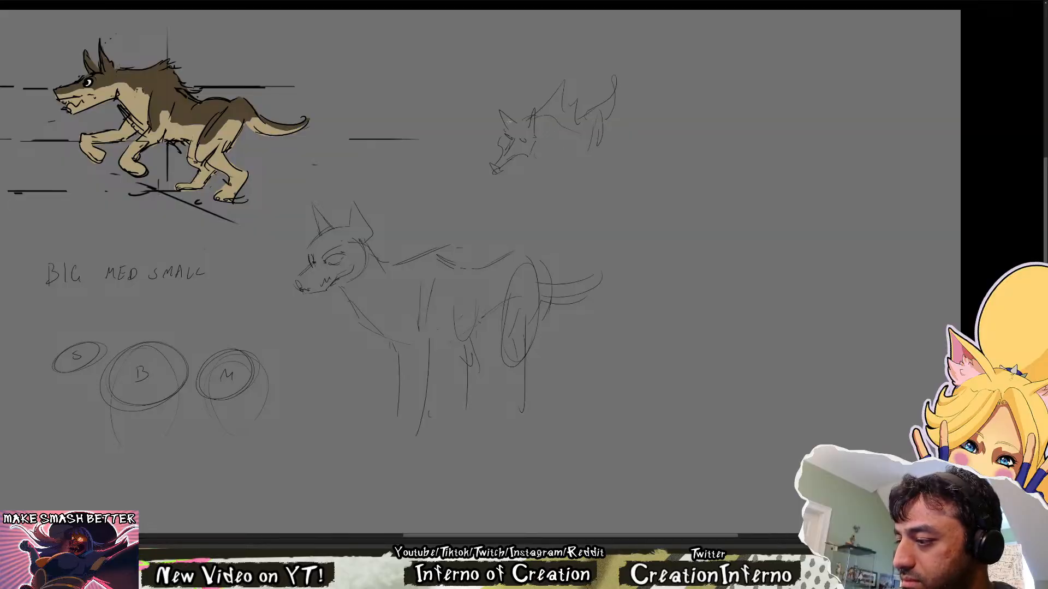
{"action": "mouse_move", "coordinate": [532, 112]}
{"action": "left_mouse_down"}
{"action": "mouse_move", "coordinate": [544, 178]}
{"action": "mouse_move", "coordinate": [555, 176]}
{"action": "left_mouse_up"}
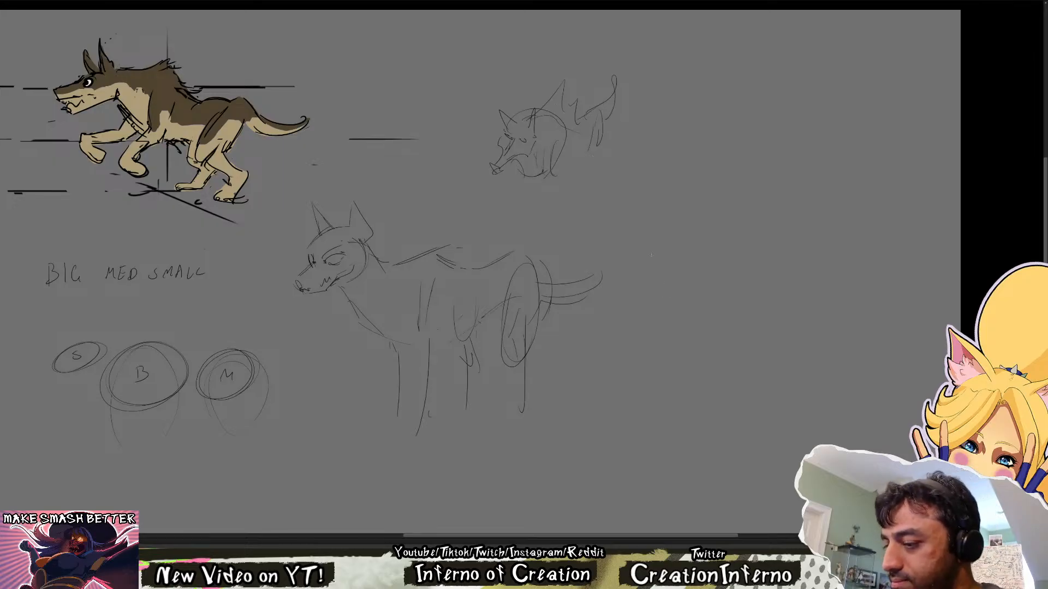
Start another wolf sketch below the S, B and M circles with a long flat head, an ear mark and a low back line
{"action": "left_click_drag", "start_coordinate": [636, 359], "coordinate": [666, 295]}
{"action": "left_click_drag", "start_coordinate": [607, 353], "coordinate": [629, 303]}
{"action": "left_click_drag", "start_coordinate": [358, 377], "coordinate": [458, 345]}
{"action": "key", "text": "ctrl+z"}
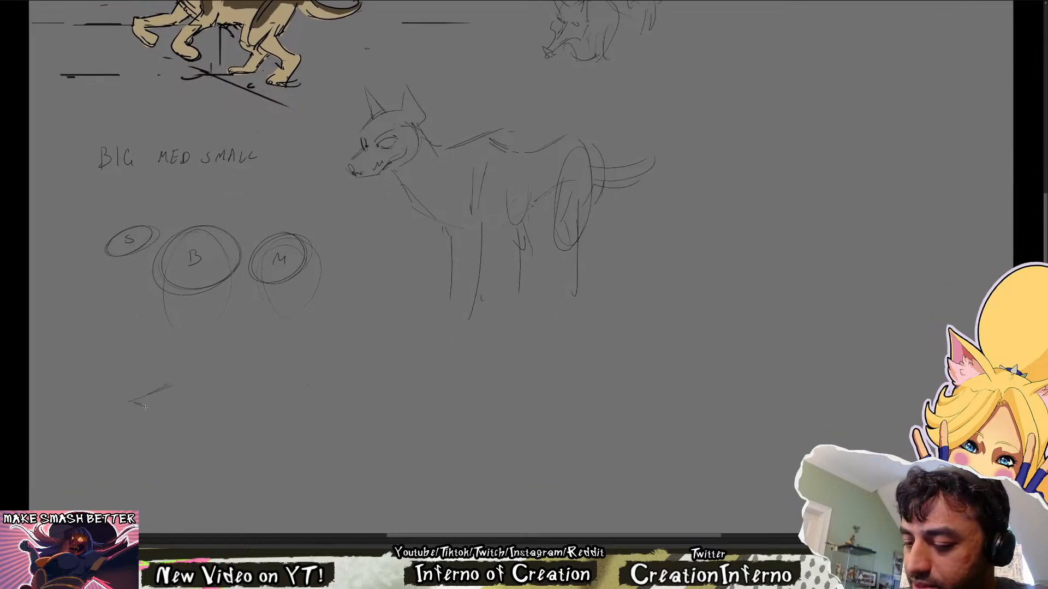
{"action": "mouse_move", "coordinate": [239, 375]}
{"action": "left_mouse_down"}
{"action": "mouse_move", "coordinate": [230, 446]}
{"action": "mouse_move", "coordinate": [210, 433]}
{"action": "mouse_move", "coordinate": [222, 443]}
{"action": "mouse_move", "coordinate": [210, 370]}
{"action": "left_mouse_up"}
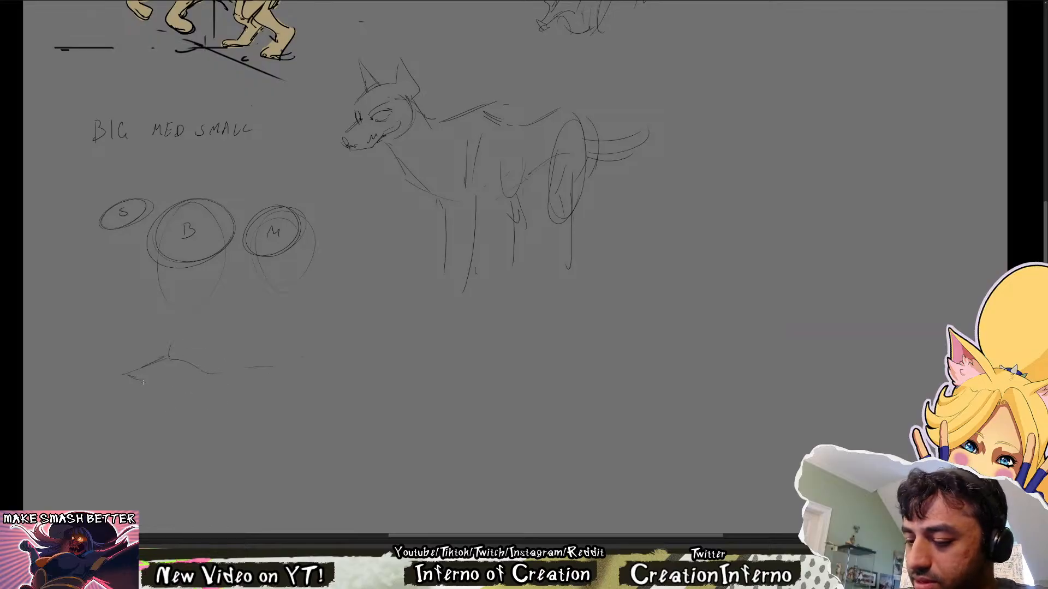
{"action": "left_click_drag", "start_coordinate": [143, 382], "coordinate": [156, 383]}
{"action": "mouse_move", "coordinate": [201, 276]}
{"action": "left_mouse_down"}
{"action": "mouse_move", "coordinate": [201, 435]}
{"action": "mouse_move", "coordinate": [211, 333]}
{"action": "left_mouse_up"}
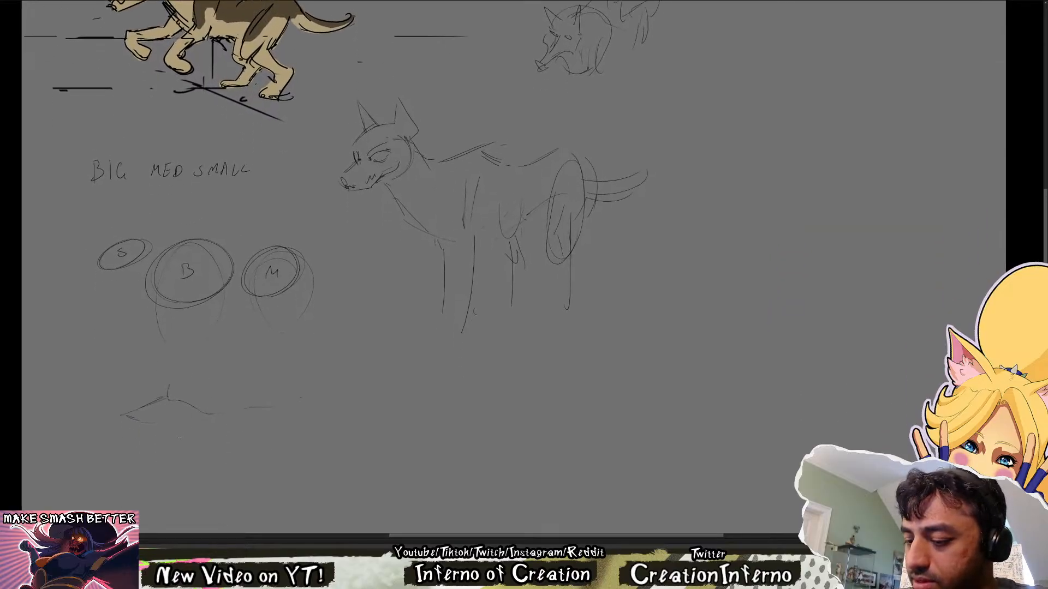
{"action": "mouse_move", "coordinate": [174, 420]}
{"action": "left_mouse_down"}
{"action": "mouse_move", "coordinate": [132, 429]}
{"action": "mouse_move", "coordinate": [148, 421]}
{"action": "mouse_move", "coordinate": [142, 409]}
{"action": "mouse_move", "coordinate": [122, 415]}
{"action": "mouse_move", "coordinate": [129, 422]}
{"action": "mouse_move", "coordinate": [157, 400]}
{"action": "left_mouse_up"}
{"action": "mouse_move", "coordinate": [155, 423]}
{"action": "left_mouse_down"}
{"action": "mouse_move", "coordinate": [147, 424]}
{"action": "mouse_move", "coordinate": [167, 415]}
{"action": "mouse_move", "coordinate": [135, 419]}
{"action": "left_mouse_up"}
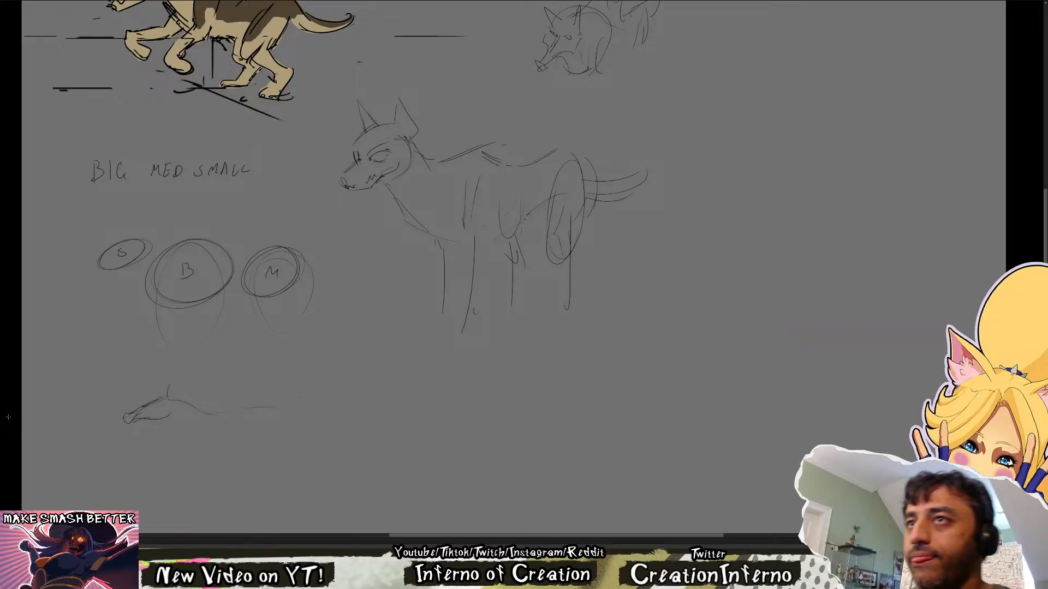
Rough in thin front and hind leg lines under the new low-headed wolf
{"action": "left_click_drag", "start_coordinate": [295, 456], "coordinate": [294, 421]}
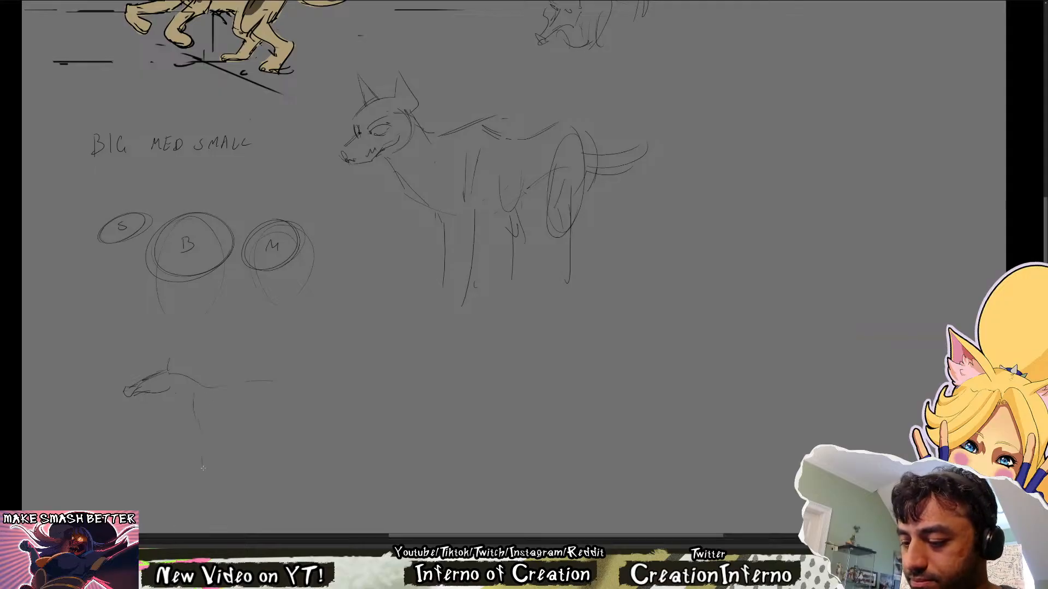
{"action": "mouse_move", "coordinate": [180, 414]}
{"action": "left_mouse_down"}
{"action": "mouse_move", "coordinate": [198, 461]}
{"action": "mouse_move", "coordinate": [195, 452]}
{"action": "left_mouse_up"}
{"action": "key", "text": "e"}
{"action": "key", "text": "b"}
{"action": "left_click_drag", "start_coordinate": [199, 418], "coordinate": [220, 480]}
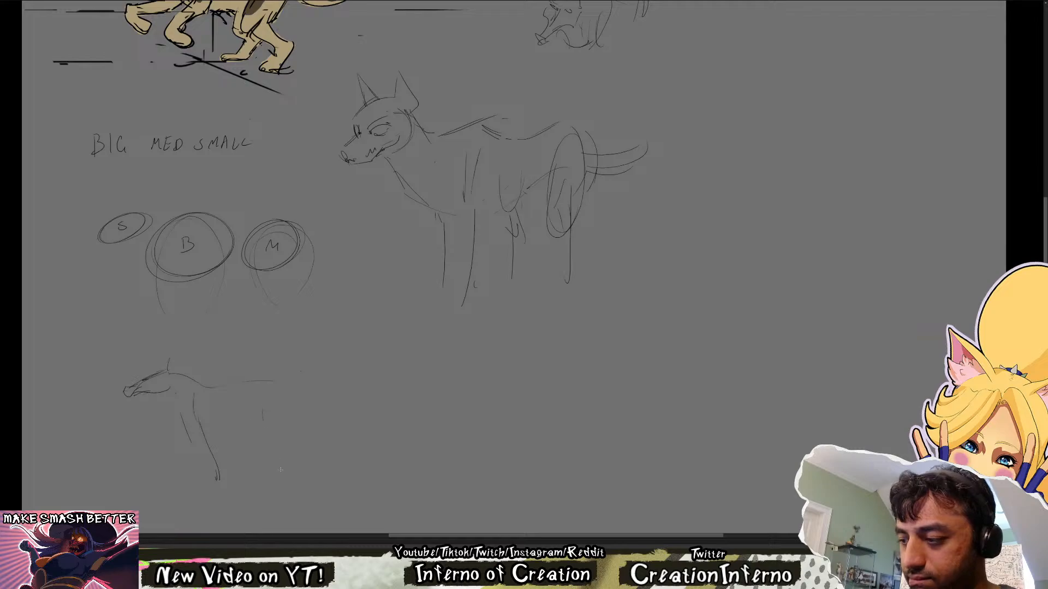
{"action": "mouse_move", "coordinate": [272, 446]}
{"action": "left_mouse_down"}
{"action": "mouse_move", "coordinate": [281, 489]}
{"action": "mouse_move", "coordinate": [257, 477]}
{"action": "left_mouse_up"}
Erase the low-headed wolf's front legs, redraw them farther back and connect the head with a slanted chest line
{"action": "key", "text": "e"}
{"action": "mouse_move", "coordinate": [235, 385]}
{"action": "left_mouse_down"}
{"action": "mouse_move", "coordinate": [215, 443]}
{"action": "mouse_move", "coordinate": [217, 485]}
{"action": "left_mouse_up"}
{"action": "key", "text": "b"}
{"action": "left_click_drag", "start_coordinate": [218, 401], "coordinate": [230, 485]}
{"action": "left_click_drag", "start_coordinate": [200, 421], "coordinate": [211, 466]}
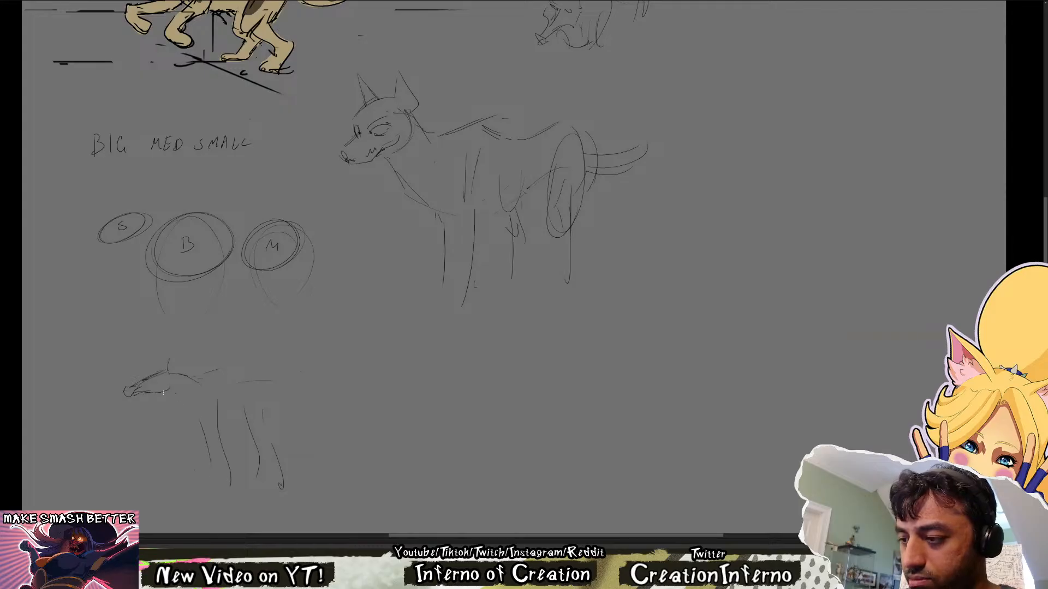
{"action": "left_click_drag", "start_coordinate": [162, 393], "coordinate": [201, 438]}
Redraw the low-headed wolf's muzzle with a jagged toothy mouth and add a brow and a tall pointed ear
{"action": "mouse_move", "coordinate": [207, 293]}
{"action": "left_mouse_down"}
{"action": "mouse_move", "coordinate": [227, 428]}
{"action": "mouse_move", "coordinate": [218, 388]}
{"action": "left_mouse_up"}
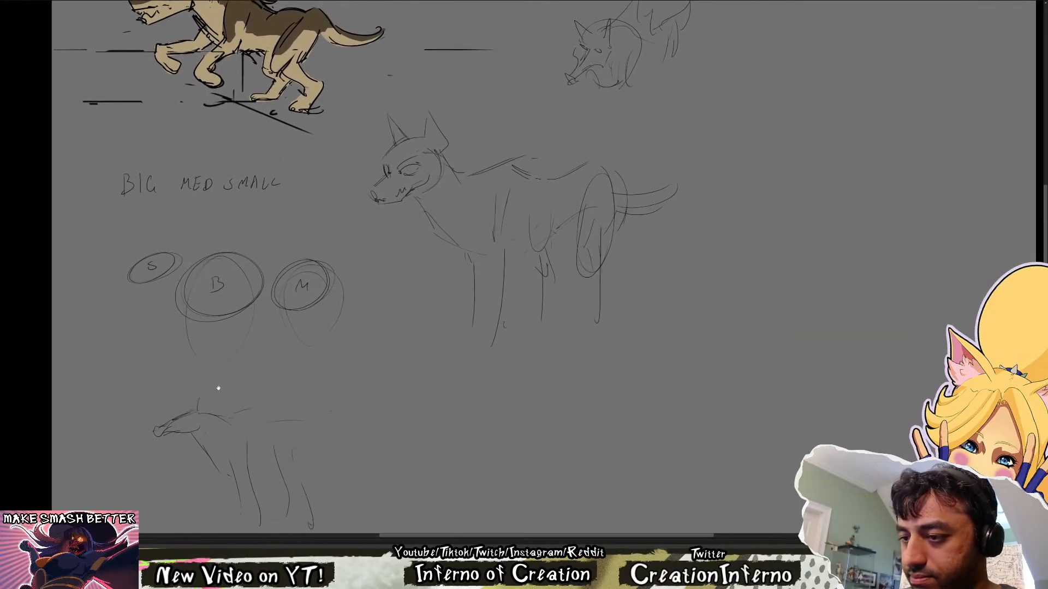
{"action": "key", "text": "e"}
{"action": "mouse_move", "coordinate": [167, 436]}
{"action": "left_mouse_down"}
{"action": "mouse_move", "coordinate": [193, 430]}
{"action": "mouse_move", "coordinate": [178, 441]}
{"action": "left_mouse_up"}
{"action": "key", "text": "b"}
{"action": "mouse_move", "coordinate": [165, 440]}
{"action": "left_mouse_down"}
{"action": "mouse_move", "coordinate": [169, 448]}
{"action": "mouse_move", "coordinate": [159, 439]}
{"action": "mouse_move", "coordinate": [177, 435]}
{"action": "mouse_move", "coordinate": [182, 412]}
{"action": "mouse_move", "coordinate": [160, 426]}
{"action": "mouse_move", "coordinate": [189, 413]}
{"action": "left_mouse_up"}
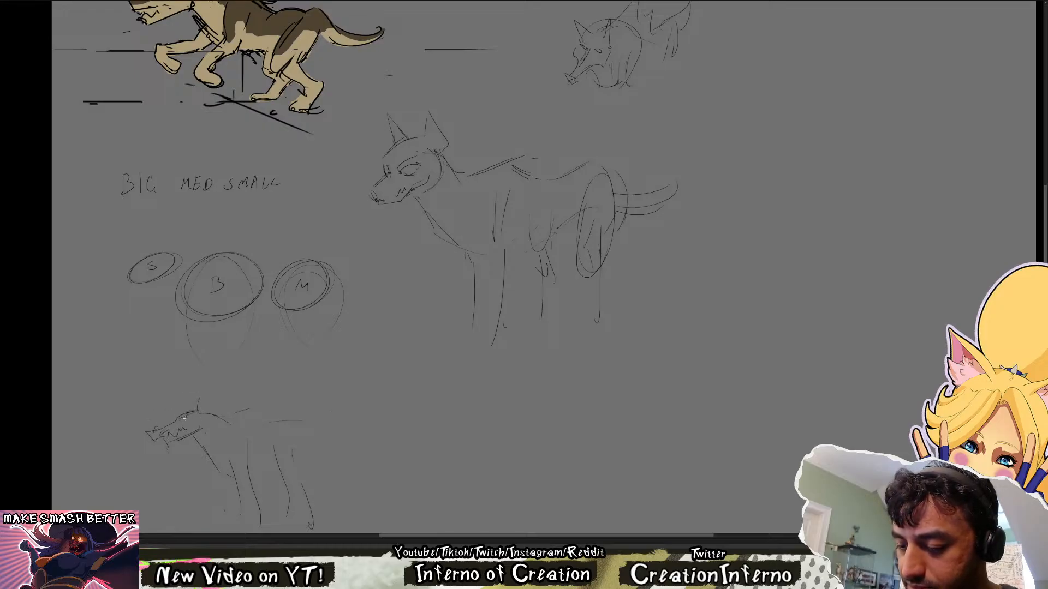
{"action": "mouse_move", "coordinate": [188, 413]}
{"action": "left_mouse_down"}
{"action": "mouse_move", "coordinate": [191, 391]}
{"action": "mouse_move", "coordinate": [209, 415]}
{"action": "left_mouse_up"}
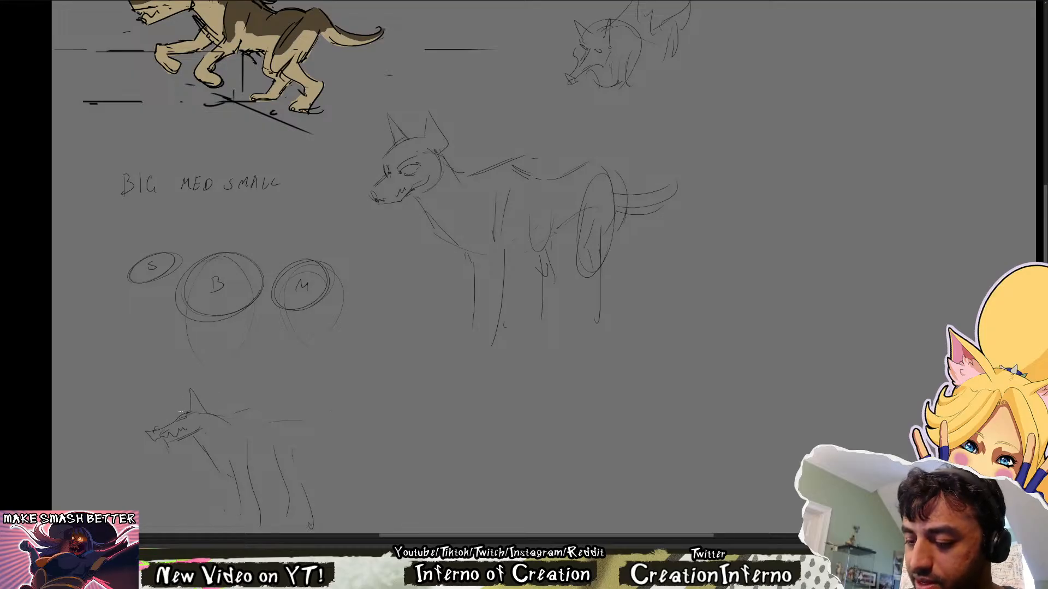
Sketch a small round skull study with an eye and a boxy jaw beside the low-headed wolf
{"action": "left_click_drag", "start_coordinate": [487, 230], "coordinate": [475, 437]}
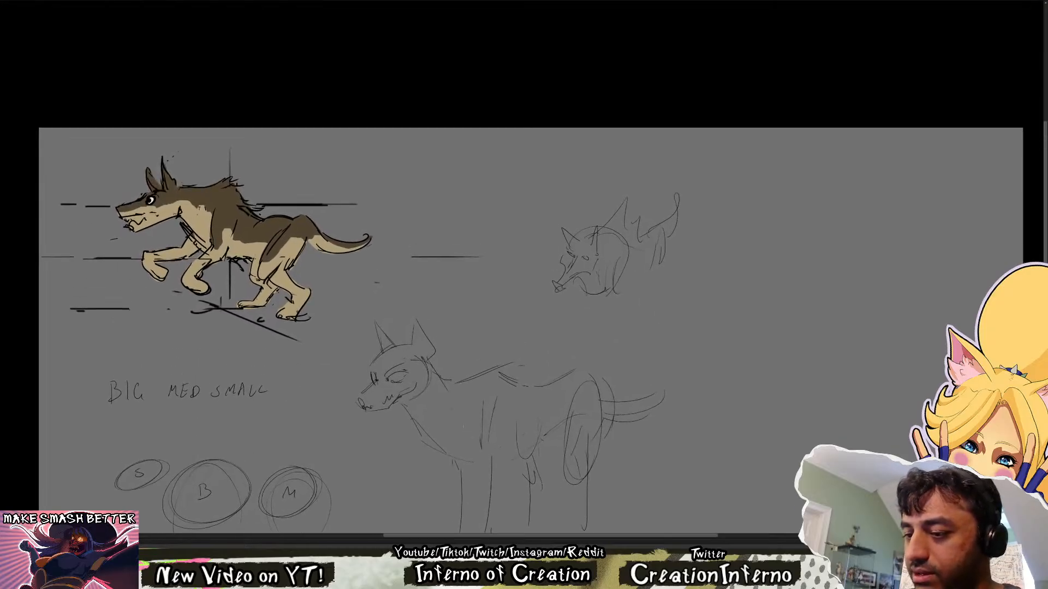
{"action": "scroll", "coordinate": [468, 250], "scroll_direction": "down", "scroll_amount": 5}
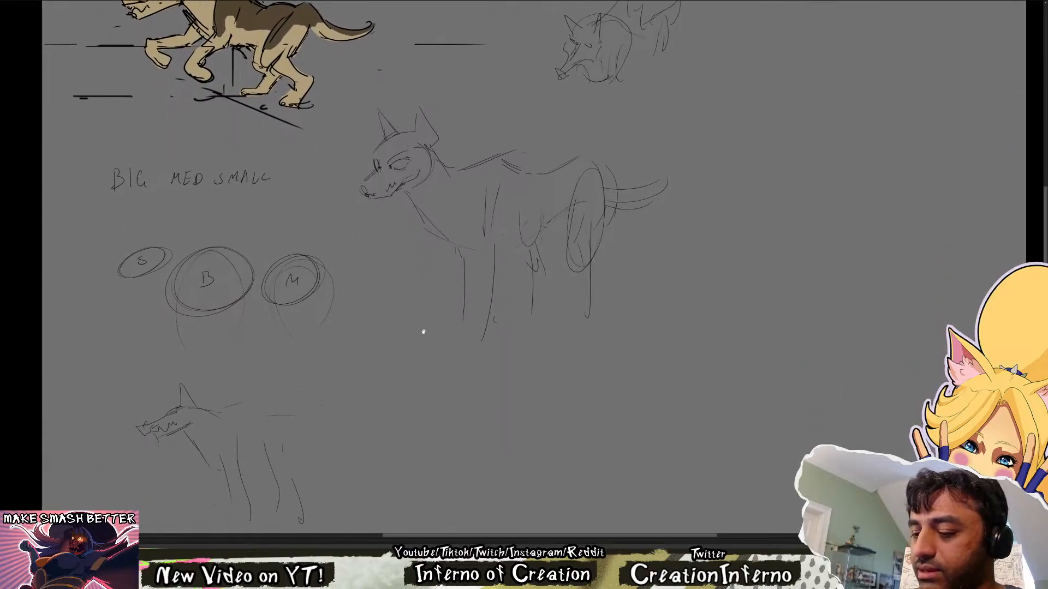
{"action": "mouse_move", "coordinate": [370, 348]}
{"action": "left_mouse_down"}
{"action": "mouse_move", "coordinate": [363, 355]}
{"action": "mouse_move", "coordinate": [382, 363]}
{"action": "mouse_move", "coordinate": [360, 385]}
{"action": "mouse_move", "coordinate": [382, 370]}
{"action": "mouse_move", "coordinate": [382, 380]}
{"action": "mouse_move", "coordinate": [376, 354]}
{"action": "mouse_move", "coordinate": [367, 360]}
{"action": "mouse_move", "coordinate": [356, 277]}
{"action": "mouse_move", "coordinate": [384, 272]}
{"action": "left_mouse_up"}
{"action": "key", "text": "ctrl+z"}
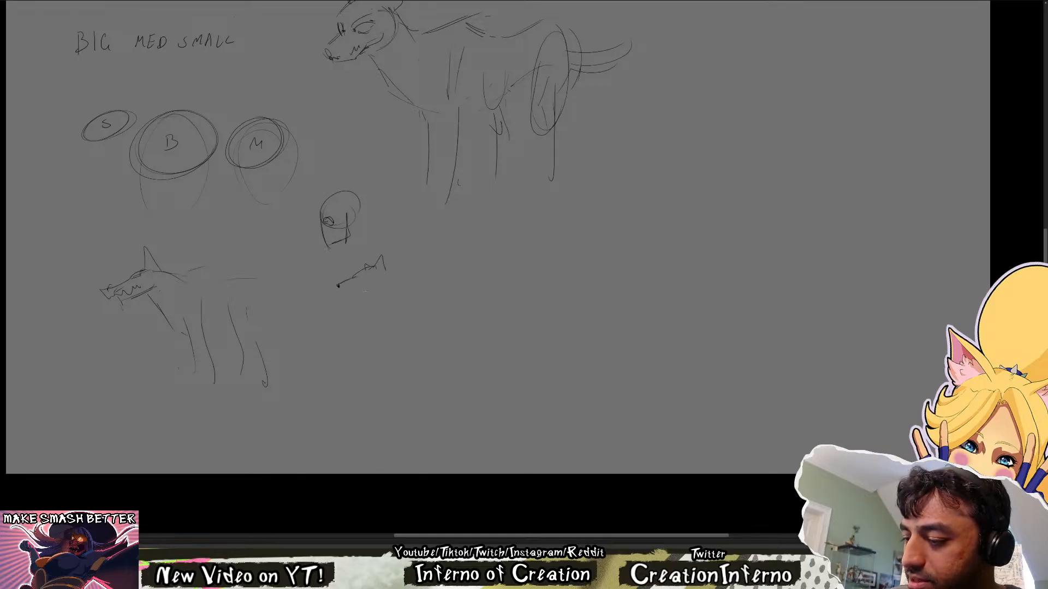
Draw a wolf head in profile below the skull study, with a pointed muzzle, flat jaw, eye and upright ear
{"action": "key", "text": "e"}
{"action": "key", "text": "b"}
{"action": "mouse_move", "coordinate": [330, 296]}
{"action": "left_mouse_down"}
{"action": "mouse_move", "coordinate": [383, 292]}
{"action": "mouse_move", "coordinate": [388, 236]}
{"action": "mouse_move", "coordinate": [380, 269]}
{"action": "left_mouse_up"}
{"action": "key", "text": "e"}
{"action": "key", "text": "b"}
{"action": "key", "text": "e"}
{"action": "key", "text": "b"}
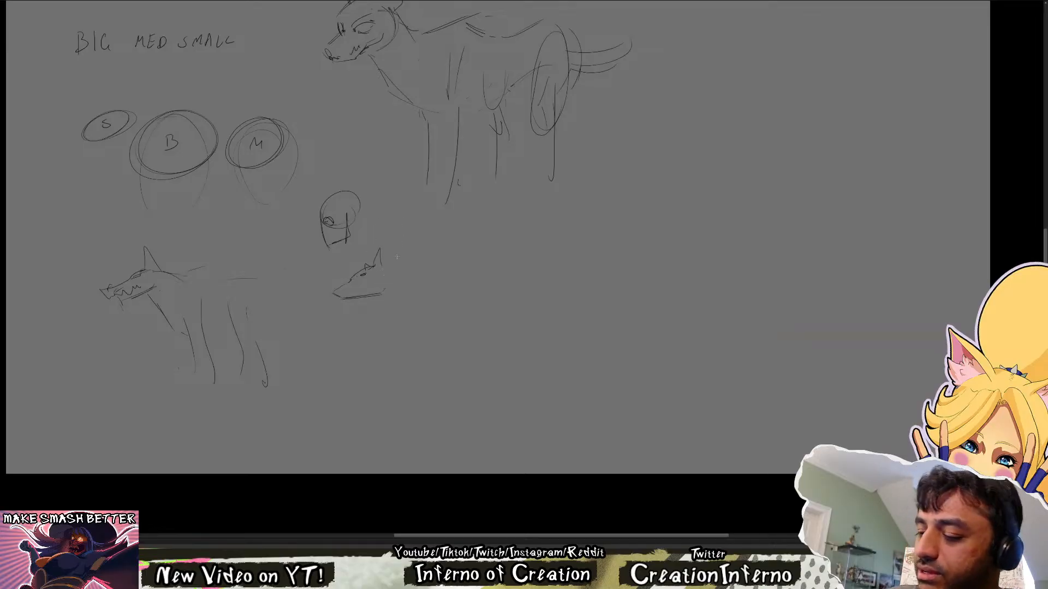
Draw a second profile head beneath the first with a blunter muzzle, straight jaw, ear and vertical neck line
{"action": "mouse_move", "coordinate": [380, 323]}
{"action": "left_mouse_down"}
{"action": "mouse_move", "coordinate": [363, 327]}
{"action": "mouse_move", "coordinate": [342, 360]}
{"action": "mouse_move", "coordinate": [376, 358]}
{"action": "mouse_move", "coordinate": [391, 327]}
{"action": "left_mouse_up"}
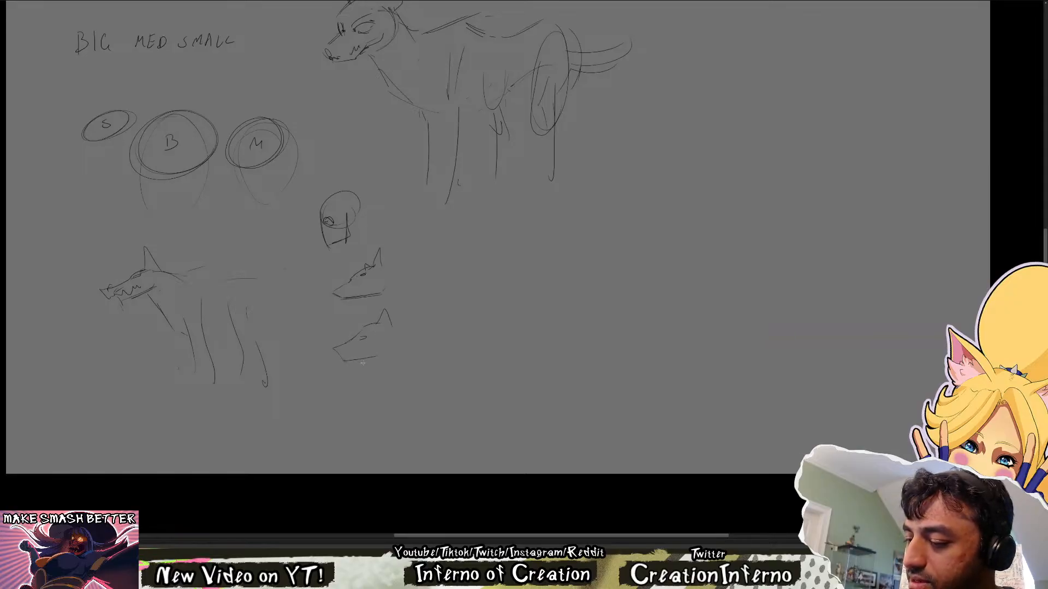
{"action": "left_click_drag", "start_coordinate": [340, 357], "coordinate": [344, 361]}
{"action": "left_click_drag", "start_coordinate": [334, 351], "coordinate": [357, 361]}
{"action": "left_click_drag", "start_coordinate": [343, 358], "coordinate": [382, 354]}
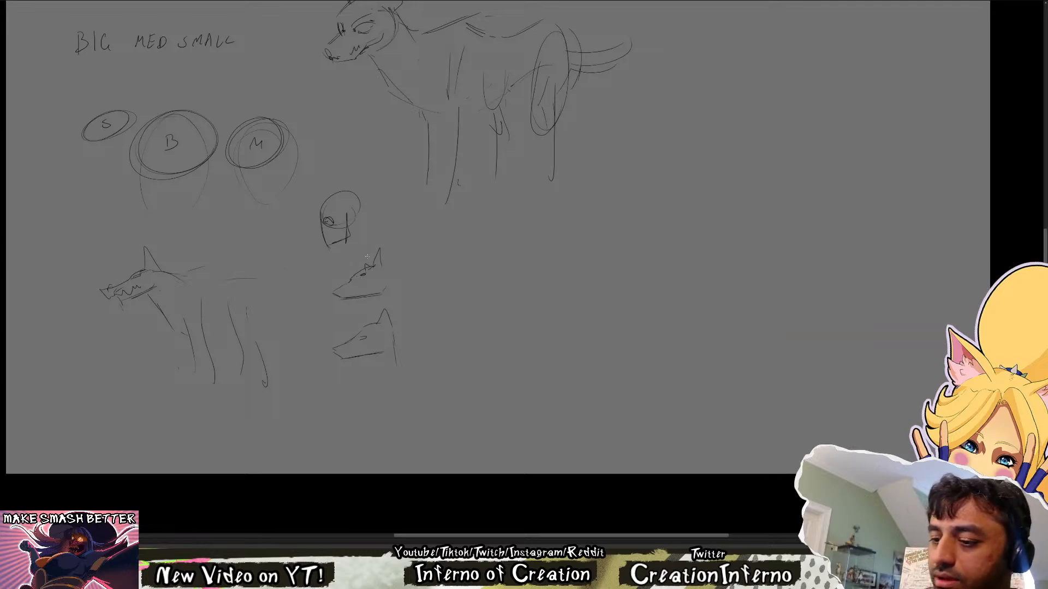
Replace the low-headed wolf's back line with a steep shoulder hump, adding mane strokes and a darker line behind it
{"action": "left_click_drag", "start_coordinate": [319, 407], "coordinate": [372, 480]}
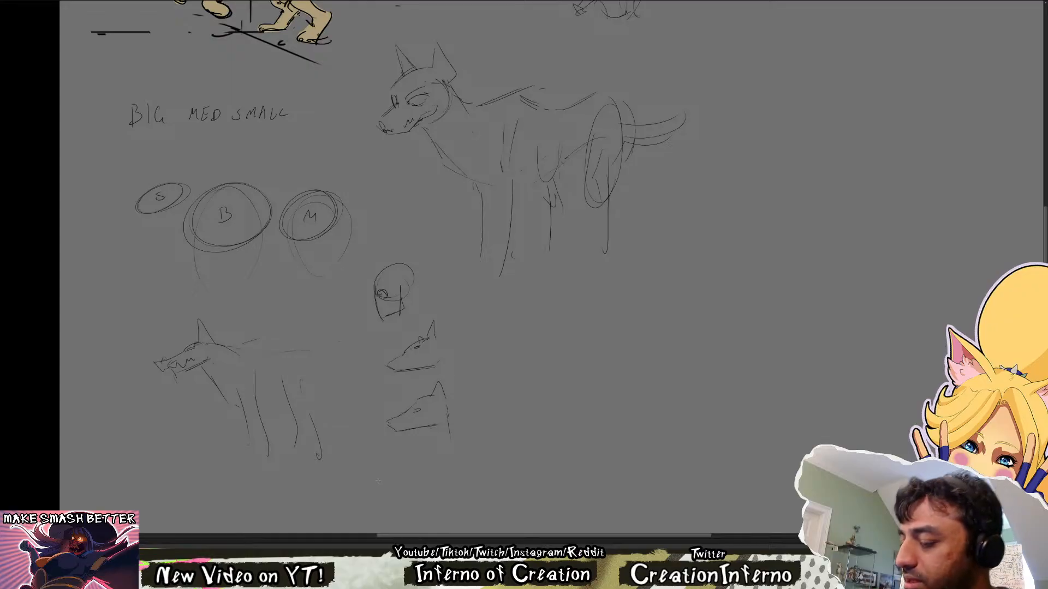
{"action": "left_click_drag", "start_coordinate": [500, 351], "coordinate": [498, 391]}
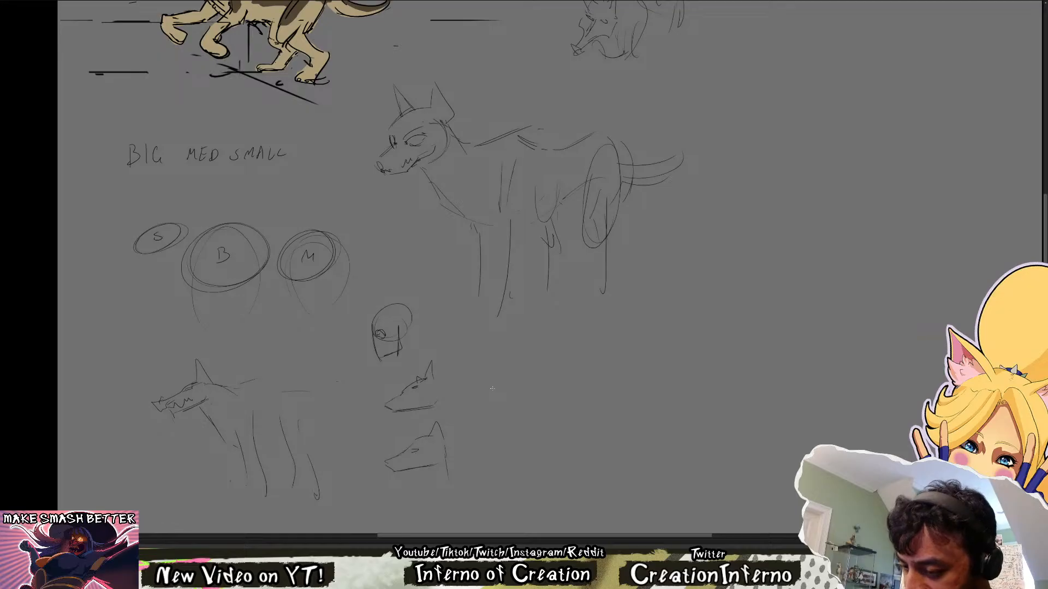
{"action": "mouse_move", "coordinate": [320, 312]}
{"action": "left_mouse_down"}
{"action": "mouse_move", "coordinate": [295, 484]}
{"action": "mouse_move", "coordinate": [321, 220]}
{"action": "left_mouse_up"}
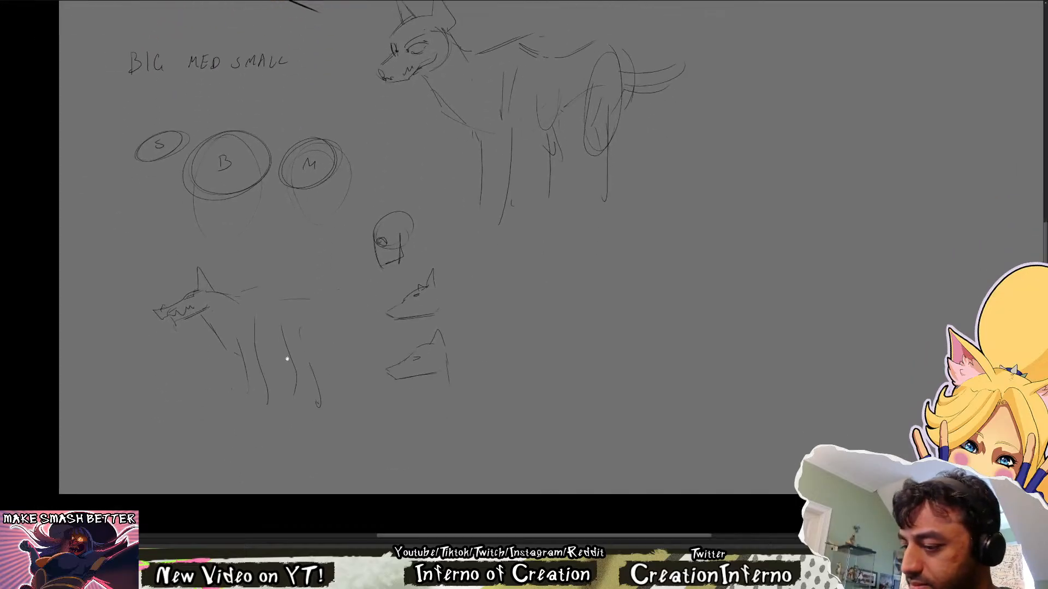
{"action": "key", "text": "e"}
{"action": "left_click_drag", "start_coordinate": [236, 298], "coordinate": [288, 276]}
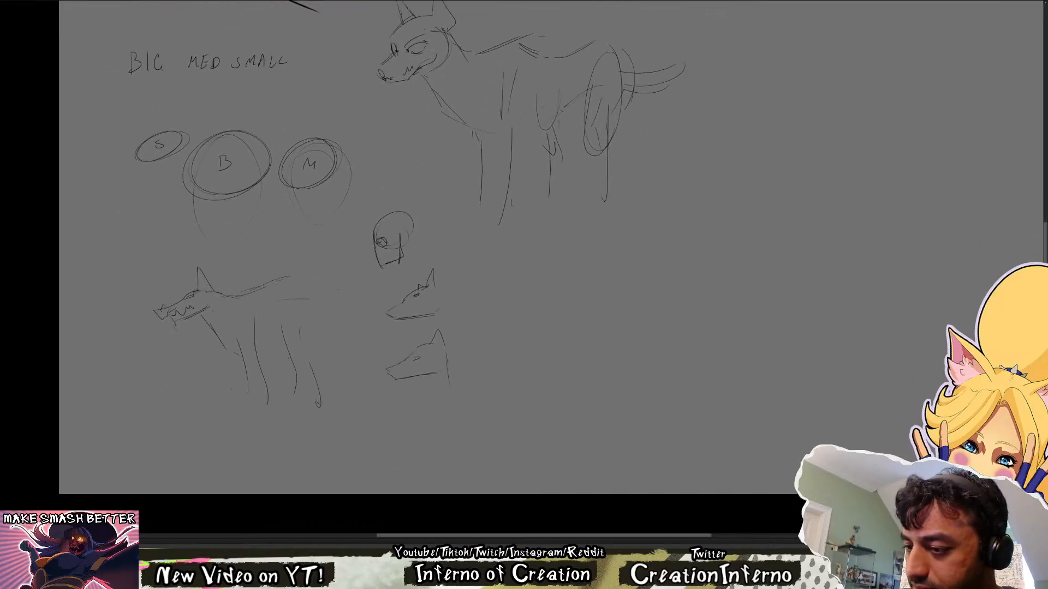
{"action": "mouse_move", "coordinate": [316, 213]}
{"action": "left_mouse_down"}
{"action": "mouse_move", "coordinate": [237, 382]}
{"action": "mouse_move", "coordinate": [307, 255]}
{"action": "left_mouse_up"}
{"action": "mouse_move", "coordinate": [279, 312]}
{"action": "left_mouse_down"}
{"action": "mouse_move", "coordinate": [247, 327]}
{"action": "mouse_move", "coordinate": [254, 337]}
{"action": "mouse_move", "coordinate": [280, 315]}
{"action": "left_mouse_up"}
{"action": "mouse_move", "coordinate": [273, 322]}
{"action": "left_mouse_down"}
{"action": "mouse_move", "coordinate": [265, 338]}
{"action": "mouse_move", "coordinate": [300, 340]}
{"action": "left_mouse_up"}
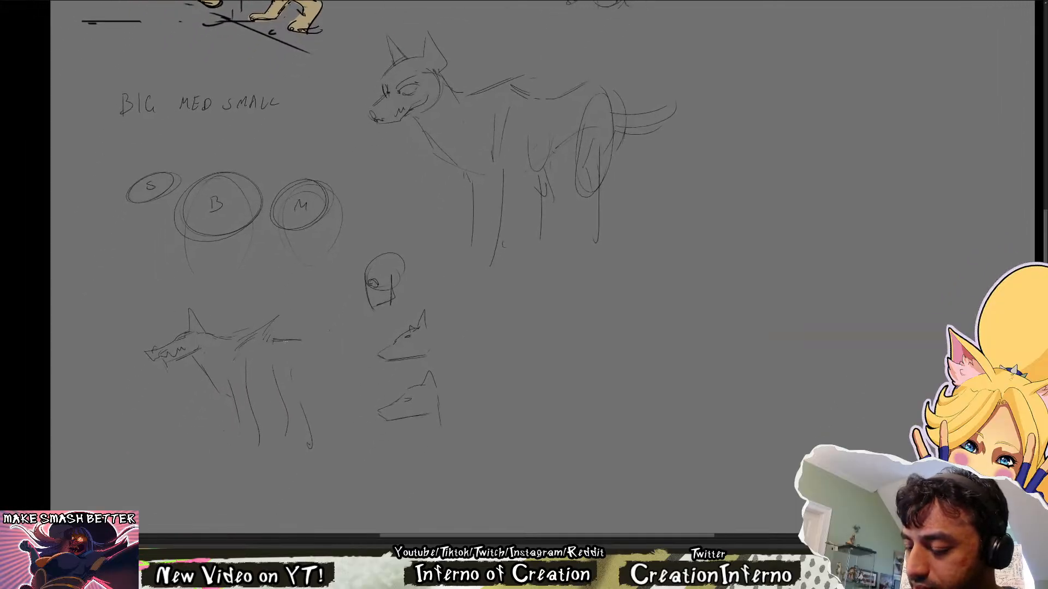
{"action": "left_click_drag", "start_coordinate": [230, 334], "coordinate": [264, 319]}
Strengthen the low-headed wolf's chest line and curve it across the tops of the front legs
{"action": "left_click_drag", "start_coordinate": [226, 392], "coordinate": [198, 360]}
{"action": "mouse_move", "coordinate": [211, 300]}
{"action": "left_mouse_down"}
{"action": "mouse_move", "coordinate": [218, 421]}
{"action": "mouse_move", "coordinate": [213, 382]}
{"action": "left_mouse_up"}
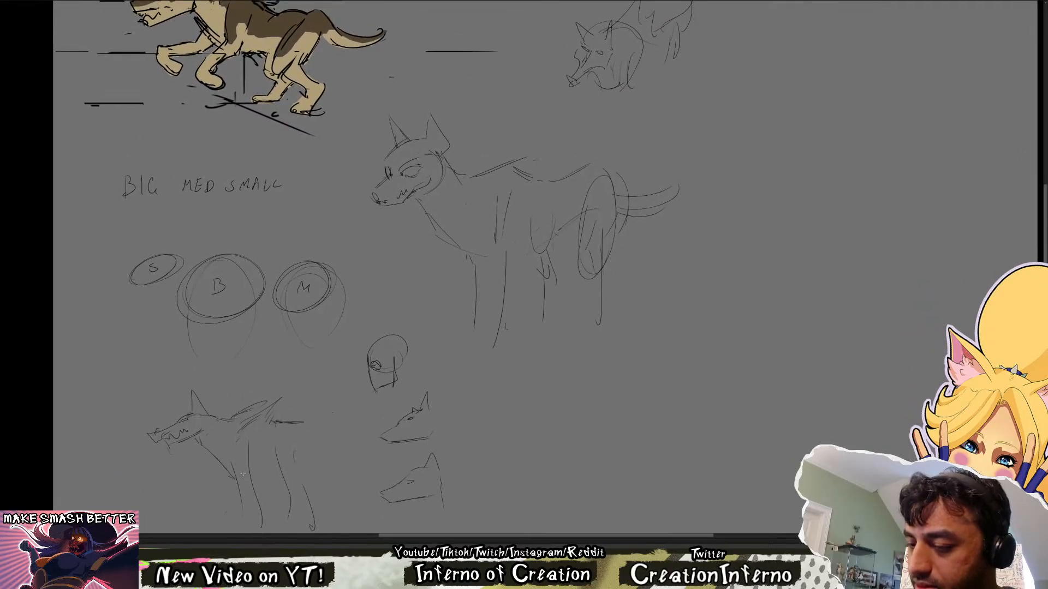
{"action": "left_click_drag", "start_coordinate": [224, 468], "coordinate": [270, 476]}
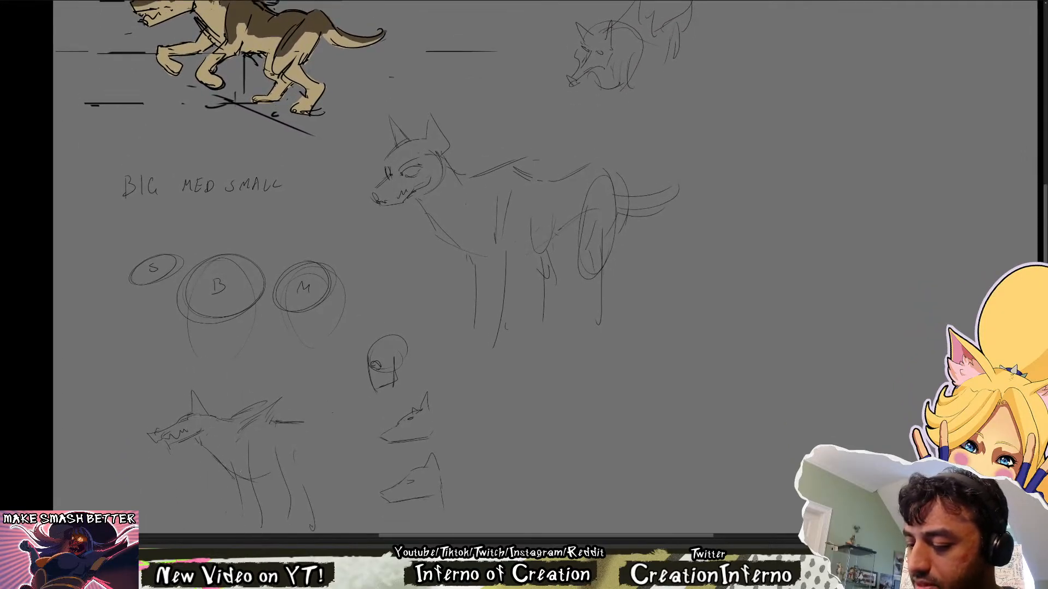
Draw the low-headed wolf's belly line, rounded haunch and bent hind legs behind the front legs
{"action": "key", "text": "e"}
{"action": "key", "text": "b"}
{"action": "left_click_drag", "start_coordinate": [213, 461], "coordinate": [278, 475]}
{"action": "mouse_move", "coordinate": [264, 474]}
{"action": "left_mouse_down"}
{"action": "mouse_move", "coordinate": [293, 462]}
{"action": "mouse_move", "coordinate": [324, 471]}
{"action": "mouse_move", "coordinate": [313, 502]}
{"action": "mouse_move", "coordinate": [304, 407]}
{"action": "left_mouse_up"}
{"action": "key", "text": "e"}
{"action": "left_click_drag", "start_coordinate": [288, 461], "coordinate": [281, 433]}
{"action": "key", "text": "b"}
{"action": "left_click_drag", "start_coordinate": [287, 397], "coordinate": [293, 427]}
{"action": "left_click_drag", "start_coordinate": [289, 390], "coordinate": [304, 445]}
{"action": "left_click_drag", "start_coordinate": [304, 437], "coordinate": [307, 468]}
Rework the low-headed wolf's shoulder hump and redraw both front legs with small paws
{"action": "mouse_move", "coordinate": [259, 414]}
{"action": "left_mouse_down"}
{"action": "mouse_move", "coordinate": [285, 455]}
{"action": "mouse_move", "coordinate": [238, 421]}
{"action": "left_mouse_up"}
{"action": "key", "text": "e"}
{"action": "key", "text": "b"}
{"action": "left_click_drag", "start_coordinate": [235, 379], "coordinate": [256, 478]}
{"action": "key", "text": "e"}
{"action": "mouse_move", "coordinate": [252, 350]}
{"action": "left_mouse_down"}
{"action": "mouse_move", "coordinate": [227, 357]}
{"action": "mouse_move", "coordinate": [253, 348]}
{"action": "left_mouse_up"}
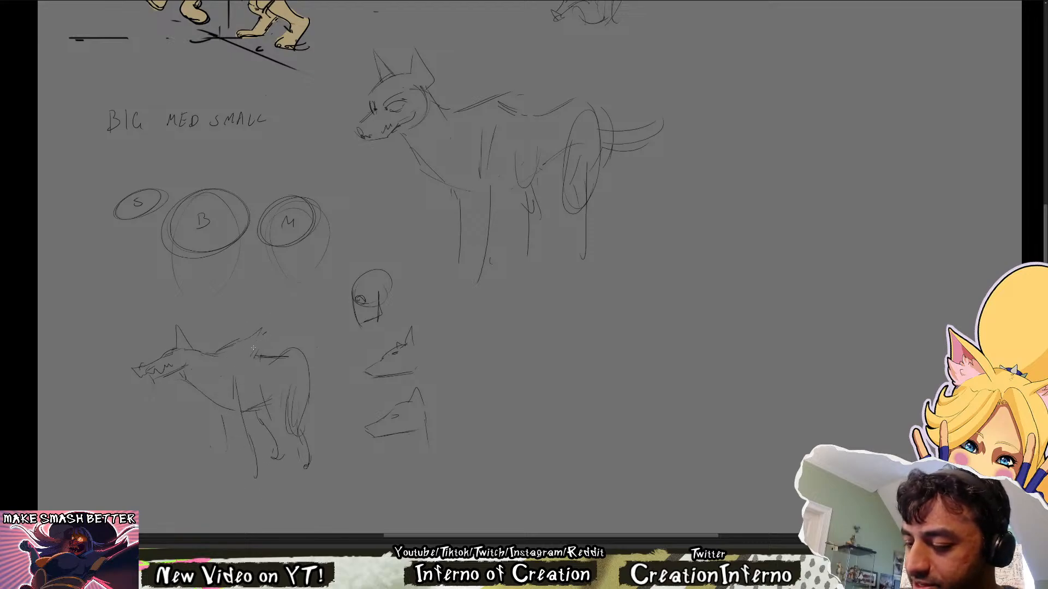
{"action": "mouse_move", "coordinate": [214, 409]}
{"action": "left_mouse_down"}
{"action": "mouse_move", "coordinate": [230, 464]}
{"action": "mouse_move", "coordinate": [249, 480]}
{"action": "left_mouse_up"}
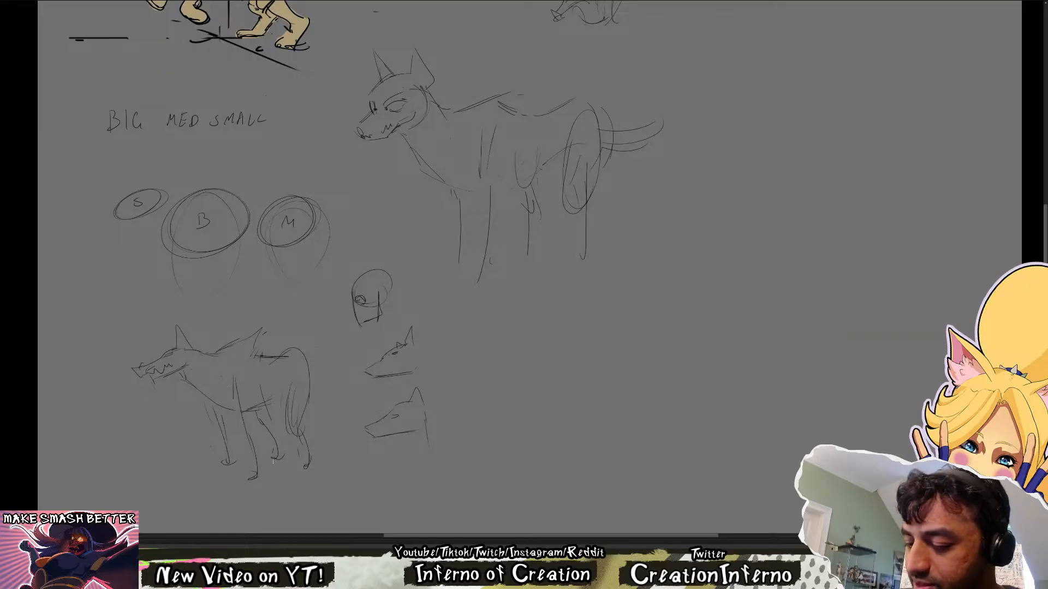
Clean the low-headed wolf's back into one line from hump to rump, reshape the haunch and add a long drooping tail
{"action": "mouse_move", "coordinate": [252, 355]}
{"action": "left_mouse_down"}
{"action": "mouse_move", "coordinate": [322, 360]}
{"action": "mouse_move", "coordinate": [277, 359]}
{"action": "mouse_move", "coordinate": [290, 399]}
{"action": "left_mouse_up"}
{"action": "key", "text": "e"}
{"action": "key", "text": "b"}
{"action": "key", "text": "e"}
{"action": "mouse_move", "coordinate": [280, 356]}
{"action": "left_mouse_down"}
{"action": "mouse_move", "coordinate": [314, 357]}
{"action": "mouse_move", "coordinate": [309, 390]}
{"action": "left_mouse_up"}
{"action": "key", "text": "b"}
{"action": "left_click_drag", "start_coordinate": [284, 359], "coordinate": [296, 430]}
{"action": "key", "text": "e"}
{"action": "mouse_move", "coordinate": [258, 355]}
{"action": "left_mouse_down"}
{"action": "mouse_move", "coordinate": [224, 348]}
{"action": "mouse_move", "coordinate": [253, 329]}
{"action": "mouse_move", "coordinate": [254, 348]}
{"action": "mouse_move", "coordinate": [293, 355]}
{"action": "mouse_move", "coordinate": [365, 422]}
{"action": "mouse_move", "coordinate": [313, 364]}
{"action": "mouse_move", "coordinate": [362, 419]}
{"action": "left_mouse_up"}
{"action": "key", "text": "b"}
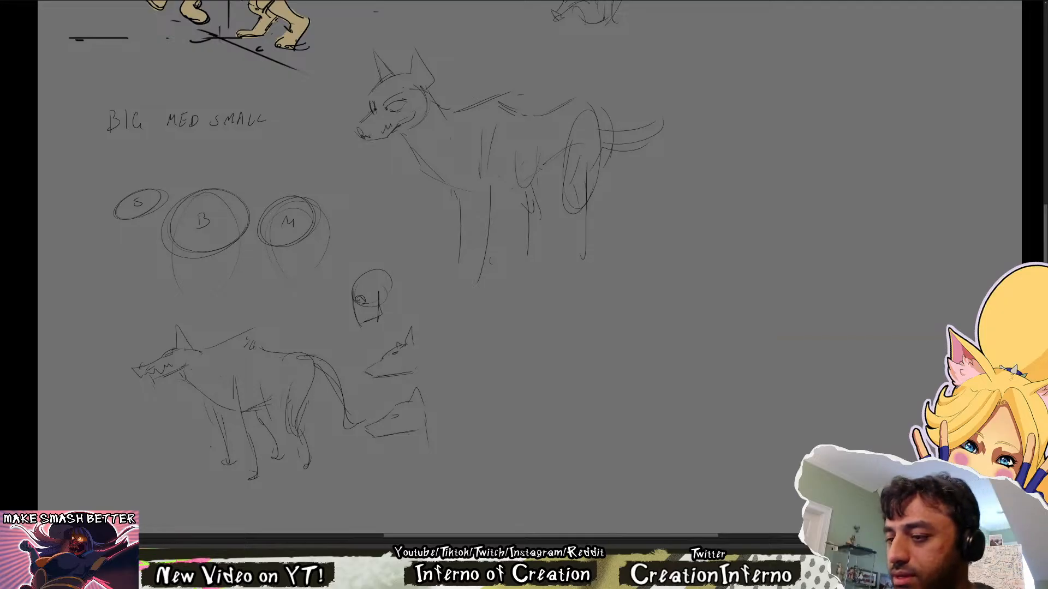
Move the boar sketch toward the canvas's far edge, clearing space beside the coloured running wolf
{"action": "left_click_drag", "start_coordinate": [281, 453], "coordinate": [306, 402]}
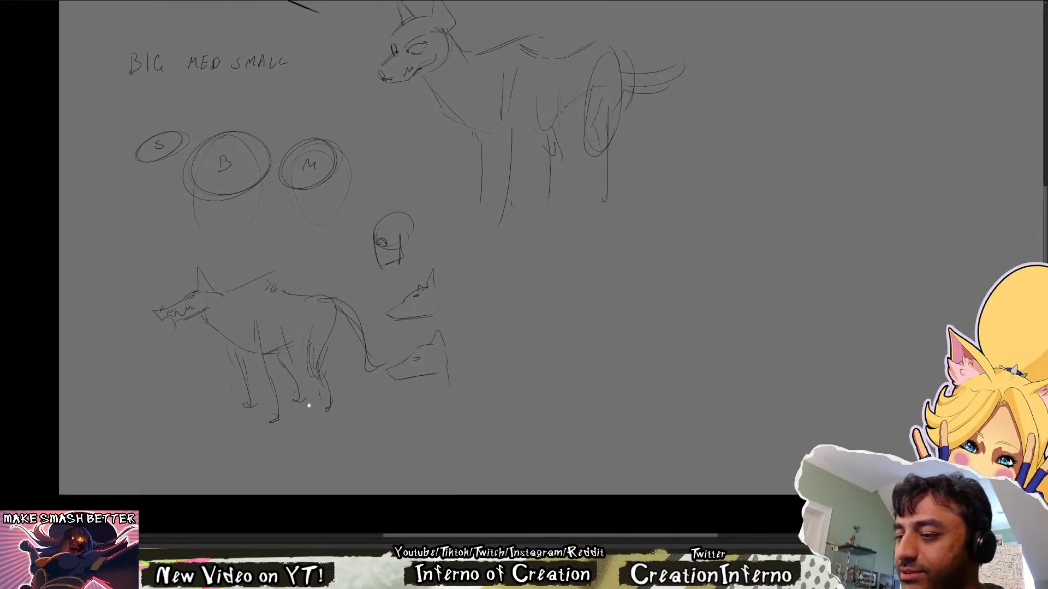
{"action": "left_click_drag", "start_coordinate": [414, 393], "coordinate": [410, 410]}
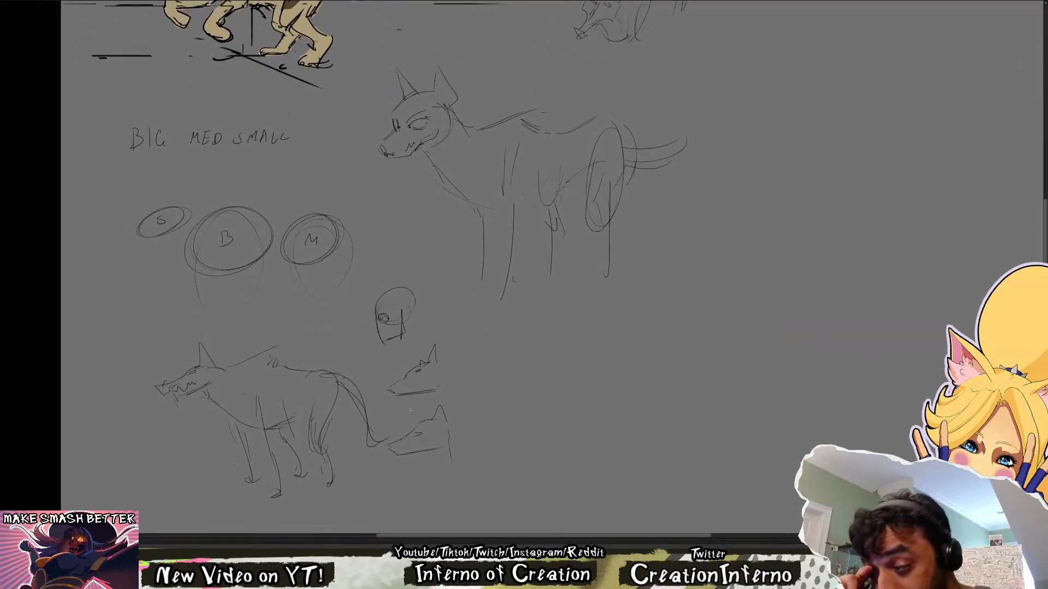
{"action": "left_click_drag", "start_coordinate": [599, 279], "coordinate": [540, 509]}
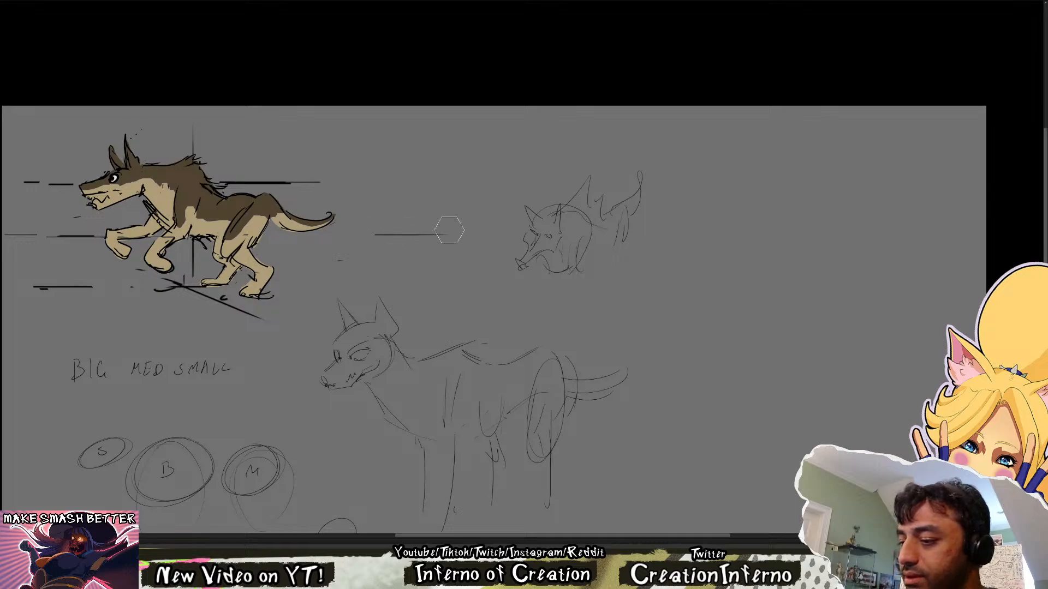
{"action": "left_click_drag", "start_coordinate": [673, 125], "coordinate": [488, 300]}
{"action": "left_click_drag", "start_coordinate": [557, 246], "coordinate": [778, 240]}
{"action": "key", "text": "ctrl+d"}
{"action": "left_click_drag", "start_coordinate": [560, 253], "coordinate": [510, 288]}
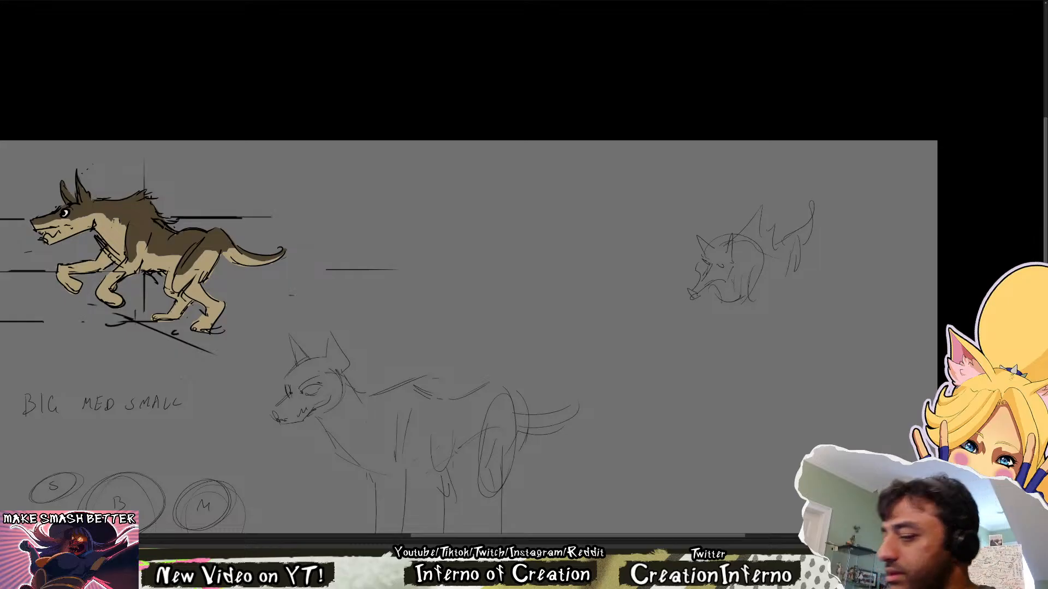
{"action": "key", "text": "Delete"}
{"action": "key", "text": "ctrl+z"}
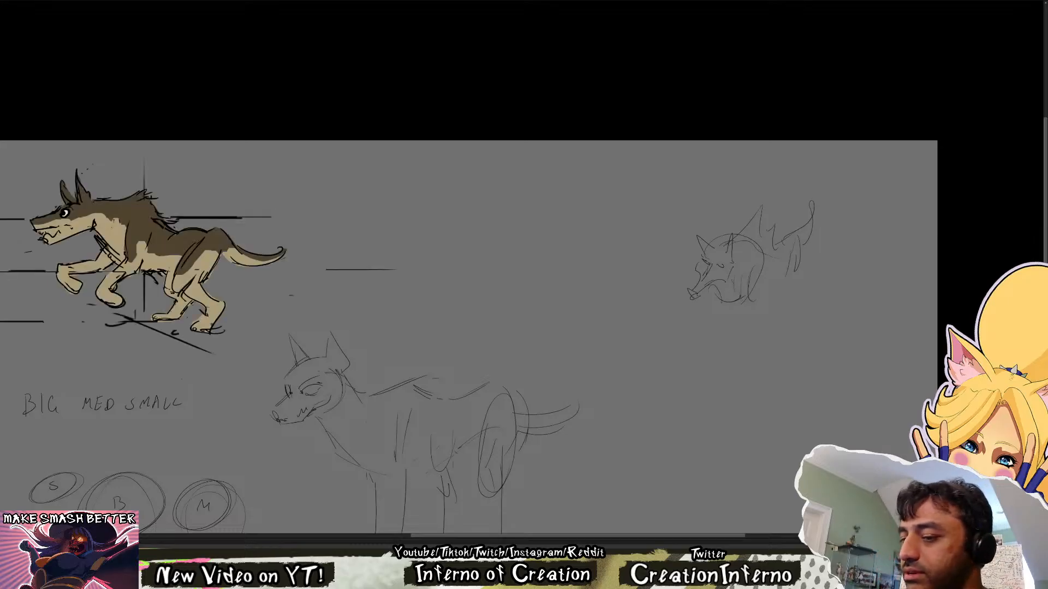
Start a running wolf sketch beside the coloured one with an oval head, neck, chest and two bent front legs
{"action": "mouse_move", "coordinate": [390, 233]}
{"action": "left_mouse_down"}
{"action": "mouse_move", "coordinate": [399, 254]}
{"action": "mouse_move", "coordinate": [458, 220]}
{"action": "mouse_move", "coordinate": [434, 221]}
{"action": "mouse_move", "coordinate": [494, 227]}
{"action": "mouse_move", "coordinate": [511, 272]}
{"action": "mouse_move", "coordinate": [465, 307]}
{"action": "left_mouse_up"}
{"action": "key", "text": "b"}
{"action": "key", "text": "ctrl+z"}
{"action": "left_click_drag", "start_coordinate": [499, 263], "coordinate": [464, 307]}
{"action": "left_click_drag", "start_coordinate": [466, 301], "coordinate": [488, 312]}
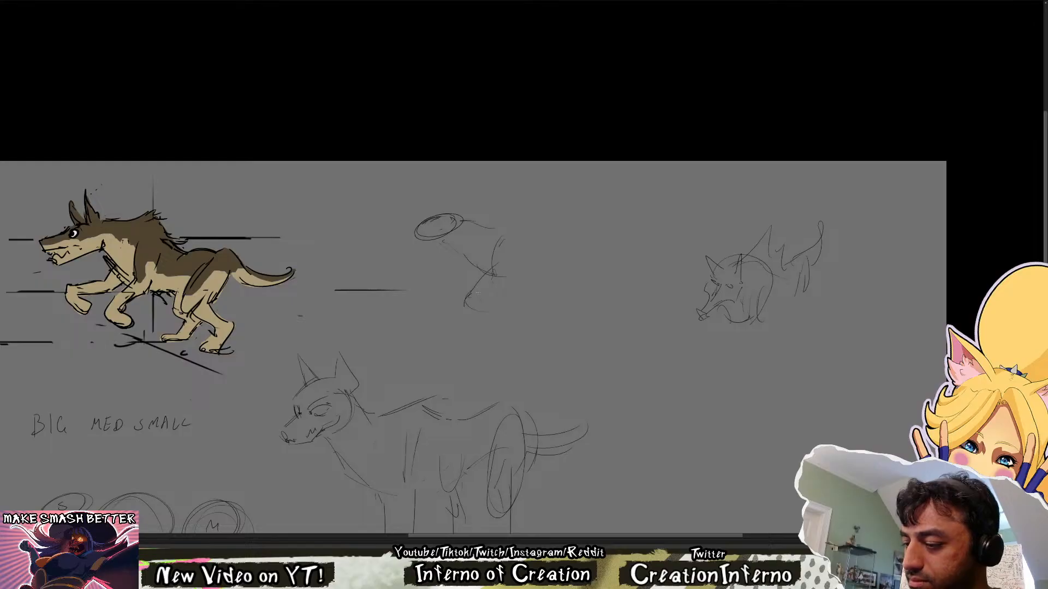
{"action": "left_click_drag", "start_coordinate": [459, 267], "coordinate": [453, 298]}
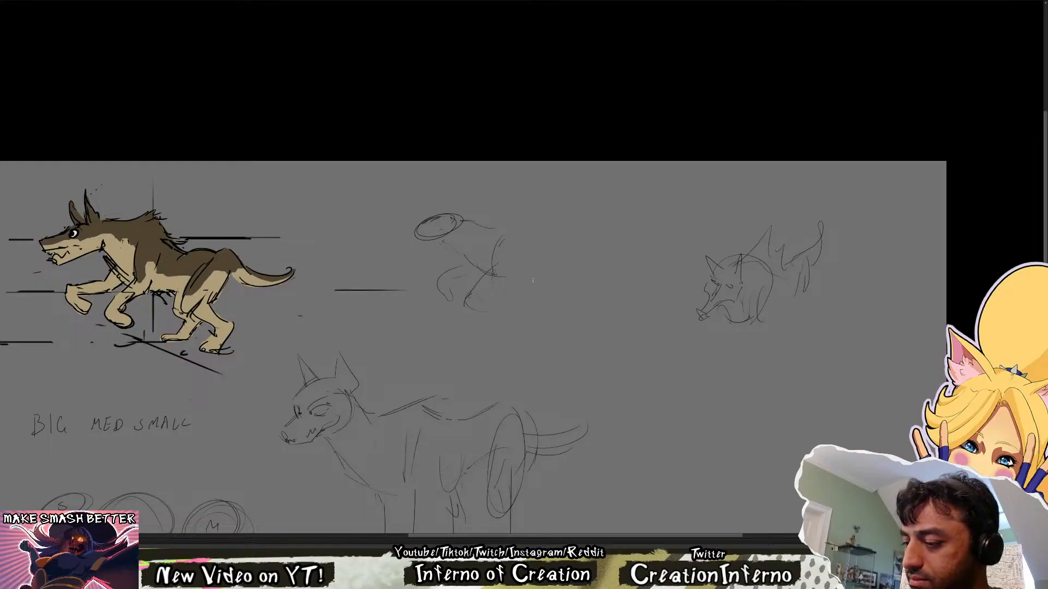
Draw the running wolf sketch's haunch and two bent hind legs with feet
{"action": "mouse_move", "coordinate": [551, 247]}
{"action": "left_mouse_down"}
{"action": "mouse_move", "coordinate": [534, 270]}
{"action": "mouse_move", "coordinate": [542, 291]}
{"action": "mouse_move", "coordinate": [554, 282]}
{"action": "mouse_move", "coordinate": [562, 318]}
{"action": "left_mouse_up"}
{"action": "mouse_move", "coordinate": [562, 320]}
{"action": "left_mouse_down"}
{"action": "mouse_move", "coordinate": [547, 332]}
{"action": "mouse_move", "coordinate": [567, 327]}
{"action": "left_mouse_up"}
{"action": "key", "text": "e"}
{"action": "key", "text": "b"}
{"action": "mouse_move", "coordinate": [566, 322]}
{"action": "left_mouse_down"}
{"action": "mouse_move", "coordinate": [582, 304]}
{"action": "mouse_move", "coordinate": [567, 313]}
{"action": "left_mouse_up"}
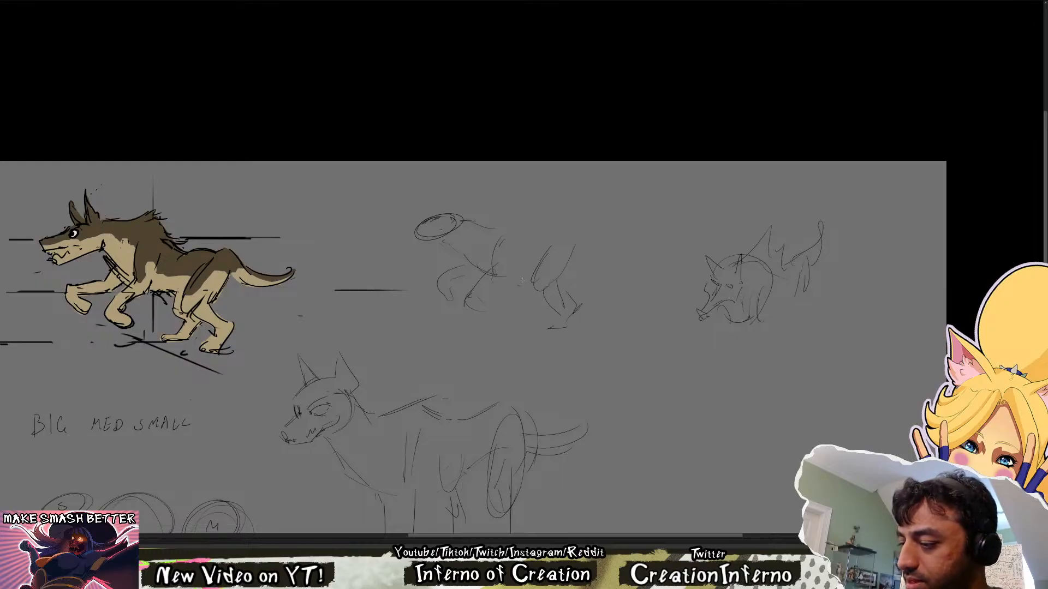
{"action": "left_click_drag", "start_coordinate": [522, 280], "coordinate": [532, 292]}
{"action": "mouse_move", "coordinate": [544, 299]}
{"action": "left_mouse_down"}
{"action": "mouse_move", "coordinate": [537, 319]}
{"action": "mouse_move", "coordinate": [545, 317]}
{"action": "left_mouse_up"}
Draw the running wolf sketch's rump, long upcurved tail and back line, with a pointed mane over the shoulder
{"action": "key", "text": "e"}
{"action": "left_click_drag", "start_coordinate": [572, 253], "coordinate": [562, 270]}
{"action": "key", "text": "b"}
{"action": "mouse_move", "coordinate": [574, 225]}
{"action": "left_mouse_down"}
{"action": "mouse_move", "coordinate": [621, 253]}
{"action": "mouse_move", "coordinate": [595, 258]}
{"action": "mouse_move", "coordinate": [565, 228]}
{"action": "left_mouse_up"}
{"action": "mouse_move", "coordinate": [530, 241]}
{"action": "left_mouse_down"}
{"action": "mouse_move", "coordinate": [566, 227]}
{"action": "mouse_move", "coordinate": [534, 238]}
{"action": "mouse_move", "coordinate": [503, 204]}
{"action": "left_mouse_up"}
{"action": "mouse_move", "coordinate": [469, 220]}
{"action": "left_mouse_down"}
{"action": "mouse_move", "coordinate": [535, 199]}
{"action": "mouse_move", "coordinate": [528, 244]}
{"action": "left_mouse_up"}
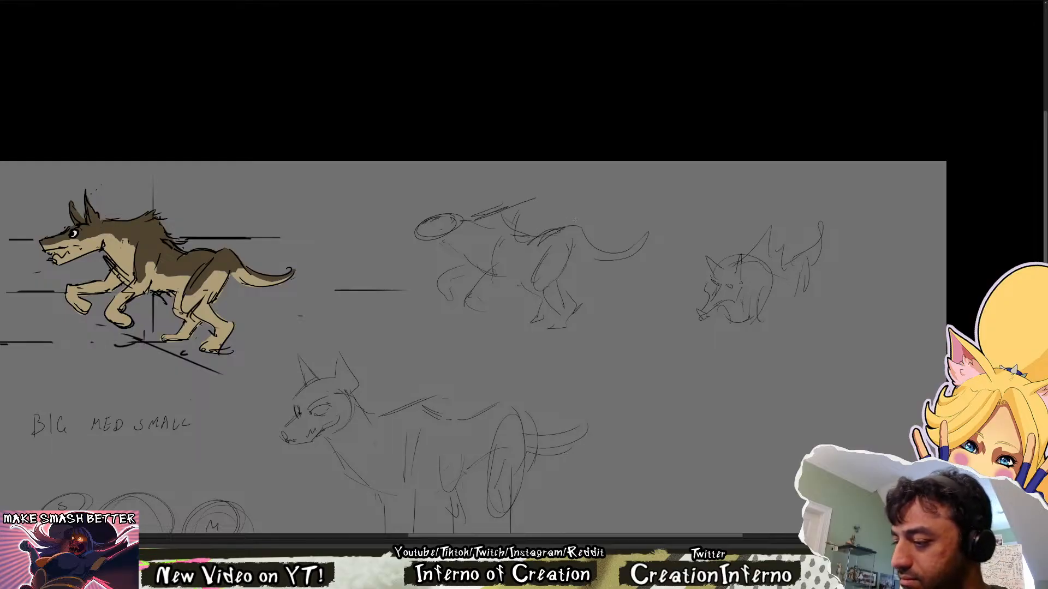
{"action": "key", "text": "e"}
{"action": "mouse_move", "coordinate": [481, 217]}
{"action": "left_mouse_down"}
{"action": "mouse_move", "coordinate": [526, 202]}
{"action": "mouse_move", "coordinate": [512, 226]}
{"action": "left_mouse_up"}
{"action": "key", "text": "b"}
{"action": "left_click_drag", "start_coordinate": [518, 227], "coordinate": [537, 238]}
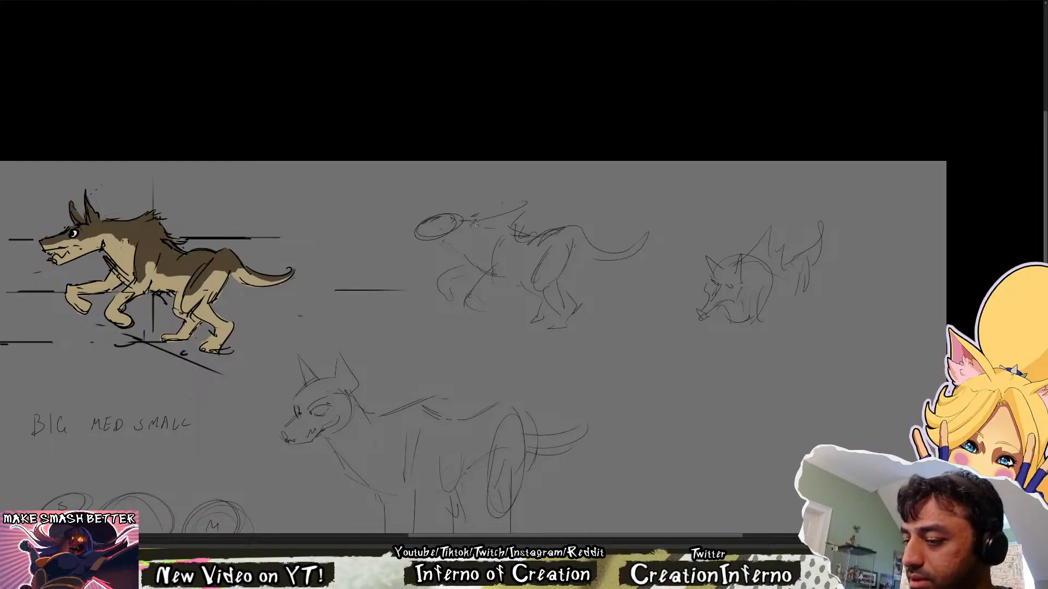
Replace the running wolf sketch's head oval with a flat forehead line and a long pointed muzzle
{"action": "mouse_move", "coordinate": [477, 224]}
{"action": "left_mouse_down"}
{"action": "mouse_move", "coordinate": [410, 212]}
{"action": "mouse_move", "coordinate": [379, 232]}
{"action": "mouse_move", "coordinate": [429, 229]}
{"action": "mouse_move", "coordinate": [419, 232]}
{"action": "left_mouse_up"}
{"action": "key", "text": "e"}
{"action": "key", "text": "b"}
{"action": "key", "text": "e"}
{"action": "key", "text": "b"}
{"action": "mouse_move", "coordinate": [462, 216]}
{"action": "left_mouse_down"}
{"action": "mouse_move", "coordinate": [420, 223]}
{"action": "mouse_move", "coordinate": [393, 245]}
{"action": "left_mouse_up"}
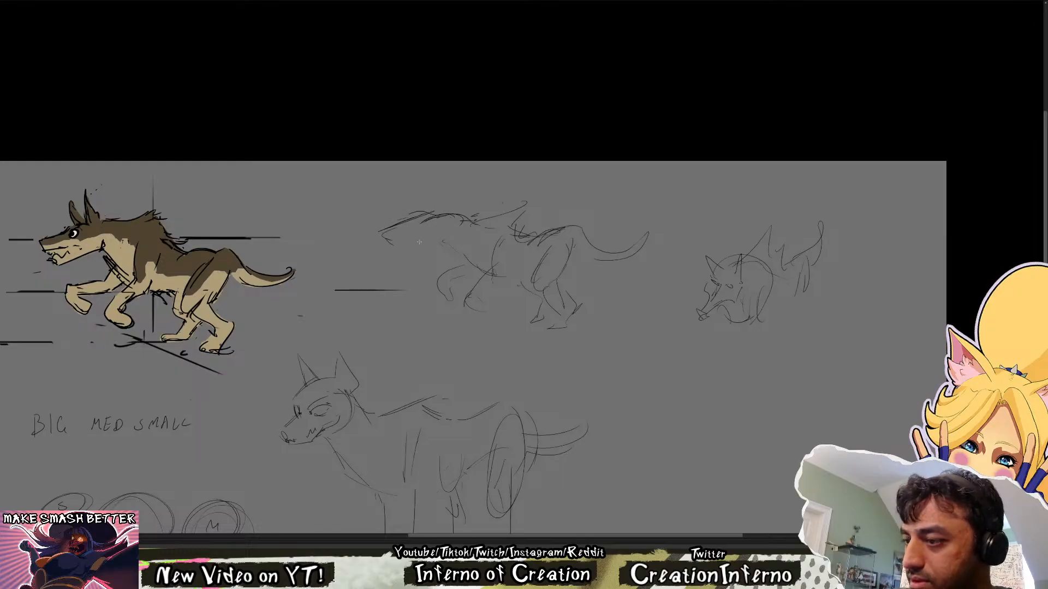
Rework the running wolf sketch's head into a shorter muzzle with open jaws, an eye and pointed ears
{"action": "left_click_drag", "start_coordinate": [634, 399], "coordinate": [631, 372]}
{"action": "key", "text": "e"}
{"action": "mouse_move", "coordinate": [406, 213]}
{"action": "left_mouse_down"}
{"action": "mouse_move", "coordinate": [479, 194]}
{"action": "mouse_move", "coordinate": [406, 219]}
{"action": "mouse_move", "coordinate": [447, 219]}
{"action": "mouse_move", "coordinate": [405, 217]}
{"action": "mouse_move", "coordinate": [456, 215]}
{"action": "mouse_move", "coordinate": [418, 226]}
{"action": "mouse_move", "coordinate": [431, 220]}
{"action": "left_mouse_up"}
{"action": "key", "text": "b"}
{"action": "key", "text": "e"}
{"action": "key", "text": "b"}
{"action": "key", "text": "e"}
{"action": "key", "text": "b"}
{"action": "key", "text": "e"}
{"action": "key", "text": "b"}
{"action": "key", "text": "ctrl+z"}
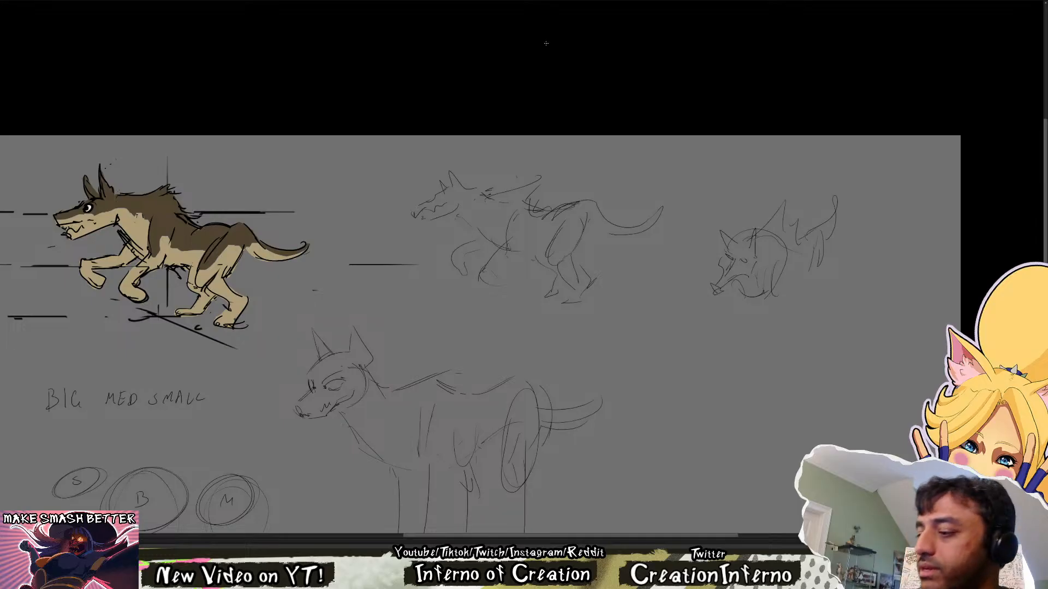
Redraw the running wolf sketch's ear swept back and rebuild the neck line running into the shoulder mane
{"action": "mouse_move", "coordinate": [454, 184]}
{"action": "left_mouse_down"}
{"action": "mouse_move", "coordinate": [453, 173]}
{"action": "mouse_move", "coordinate": [464, 187]}
{"action": "mouse_move", "coordinate": [441, 179]}
{"action": "mouse_move", "coordinate": [462, 187]}
{"action": "mouse_move", "coordinate": [441, 196]}
{"action": "left_mouse_up"}
{"action": "key", "text": "ctrl+z"}
{"action": "key", "text": "ctrl+z"}
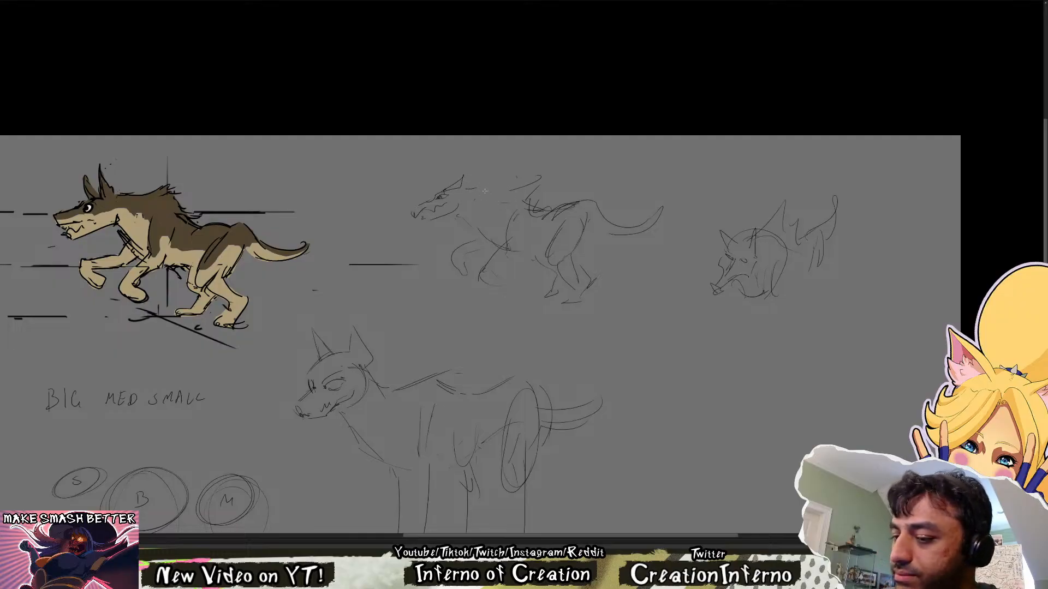
{"action": "mouse_move", "coordinate": [483, 192]}
{"action": "left_mouse_down"}
{"action": "mouse_move", "coordinate": [525, 195]}
{"action": "mouse_move", "coordinate": [526, 186]}
{"action": "mouse_move", "coordinate": [537, 214]}
{"action": "mouse_move", "coordinate": [551, 211]}
{"action": "mouse_move", "coordinate": [504, 254]}
{"action": "left_mouse_up"}
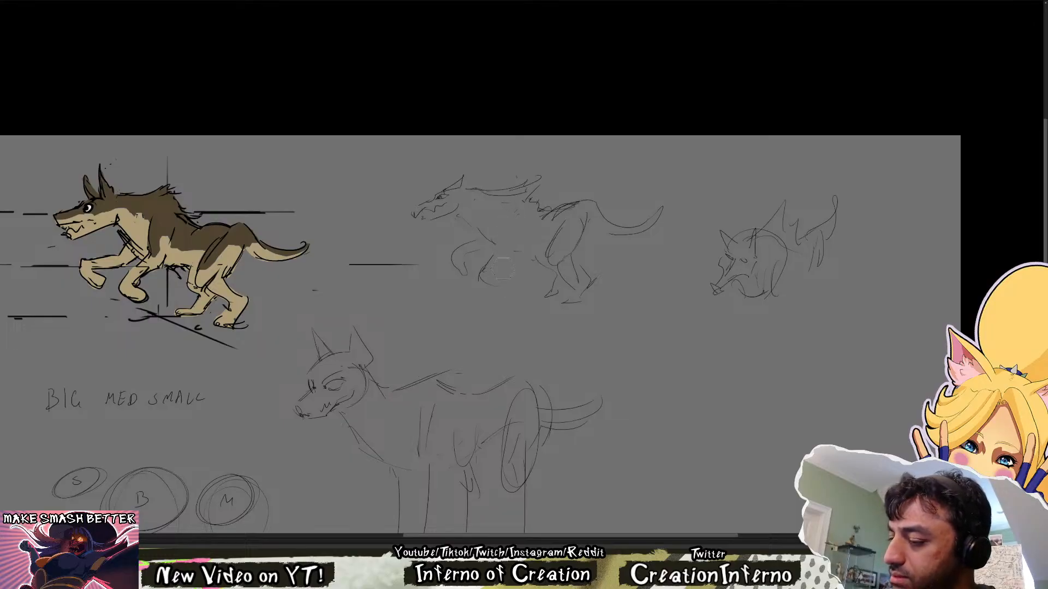
Redraw the running wolf sketch's front legs, belly and rump line, and check the pose in a mirrored view
{"action": "left_click_drag", "start_coordinate": [513, 209], "coordinate": [487, 271]}
{"action": "left_click_drag", "start_coordinate": [488, 268], "coordinate": [497, 280]}
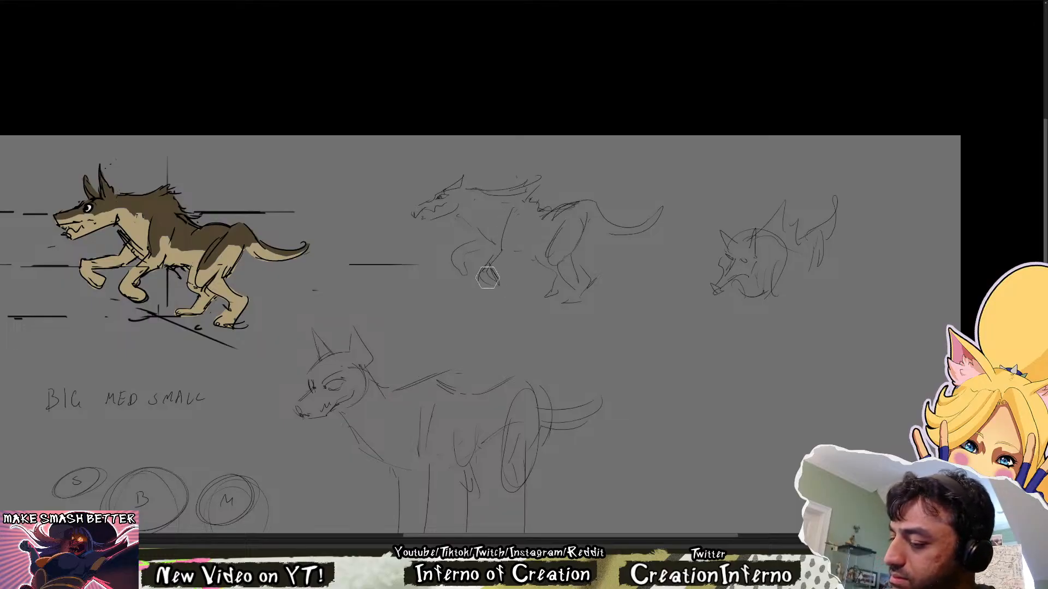
{"action": "mouse_move", "coordinate": [456, 252]}
{"action": "left_mouse_down"}
{"action": "mouse_move", "coordinate": [465, 273]}
{"action": "mouse_move", "coordinate": [454, 263]}
{"action": "mouse_move", "coordinate": [486, 234]}
{"action": "mouse_move", "coordinate": [494, 242]}
{"action": "mouse_move", "coordinate": [483, 227]}
{"action": "mouse_move", "coordinate": [511, 252]}
{"action": "mouse_move", "coordinate": [526, 243]}
{"action": "mouse_move", "coordinate": [516, 247]}
{"action": "left_mouse_up"}
{"action": "left_click_drag", "start_coordinate": [550, 211], "coordinate": [587, 217]}
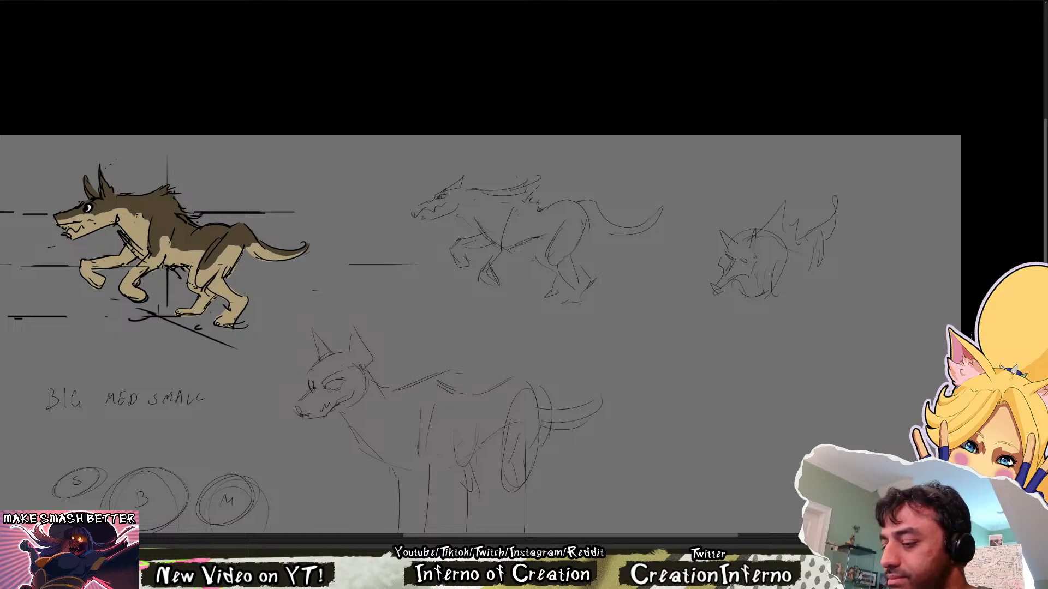
{"action": "key", "text": "h"}
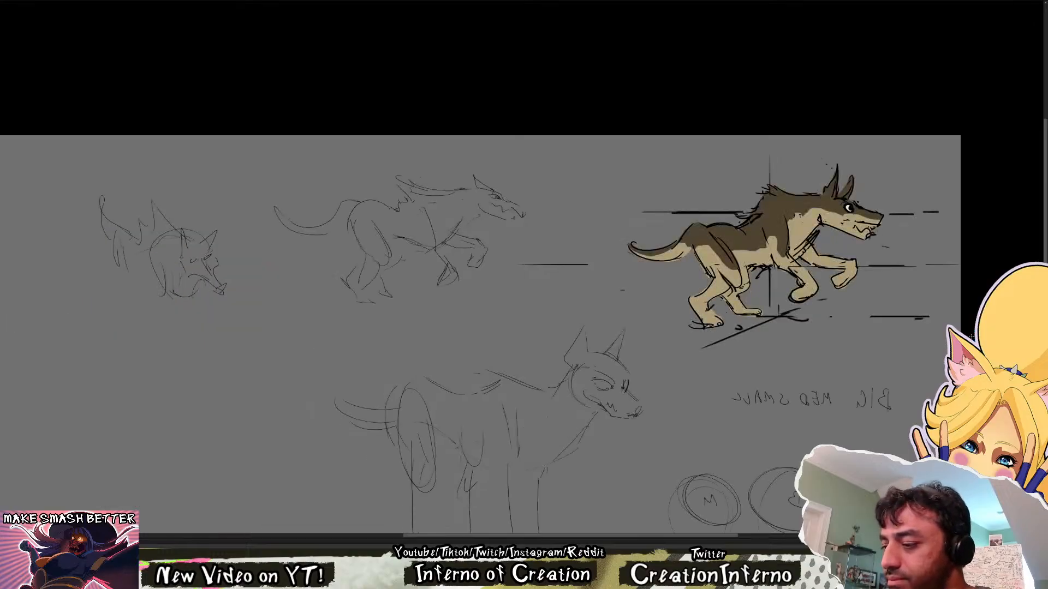
{"action": "key", "text": "h"}
Give the running wolf sketch's near front leg more thickness and refine the haunch and hind-leg contours
{"action": "mouse_move", "coordinate": [521, 212]}
{"action": "left_mouse_down"}
{"action": "mouse_move", "coordinate": [505, 251]}
{"action": "mouse_move", "coordinate": [498, 232]}
{"action": "mouse_move", "coordinate": [479, 273]}
{"action": "mouse_move", "coordinate": [500, 271]}
{"action": "left_mouse_up"}
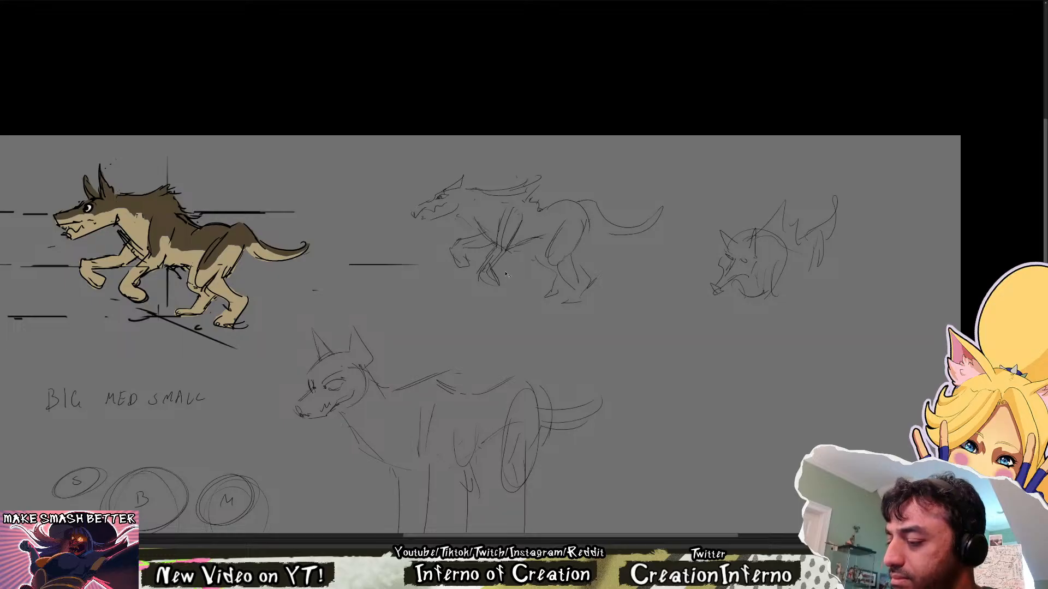
{"action": "key", "text": "e"}
{"action": "mouse_move", "coordinate": [509, 224]}
{"action": "left_mouse_down"}
{"action": "mouse_move", "coordinate": [507, 238]}
{"action": "mouse_move", "coordinate": [520, 205]}
{"action": "mouse_move", "coordinate": [512, 253]}
{"action": "left_mouse_up"}
{"action": "key", "text": "b"}
{"action": "key", "text": "e"}
{"action": "mouse_move", "coordinate": [522, 216]}
{"action": "left_mouse_down"}
{"action": "mouse_move", "coordinate": [493, 267]}
{"action": "mouse_move", "coordinate": [493, 247]}
{"action": "mouse_move", "coordinate": [557, 271]}
{"action": "left_mouse_up"}
{"action": "key", "text": "b"}
{"action": "key", "text": "e"}
{"action": "key", "text": "b"}
{"action": "key", "text": "e"}
{"action": "key", "text": "b"}
{"action": "mouse_move", "coordinate": [547, 257]}
{"action": "left_mouse_down"}
{"action": "mouse_move", "coordinate": [563, 278]}
{"action": "mouse_move", "coordinate": [577, 252]}
{"action": "mouse_move", "coordinate": [567, 255]}
{"action": "left_mouse_up"}
{"action": "key", "text": "e"}
{"action": "key", "text": "b"}
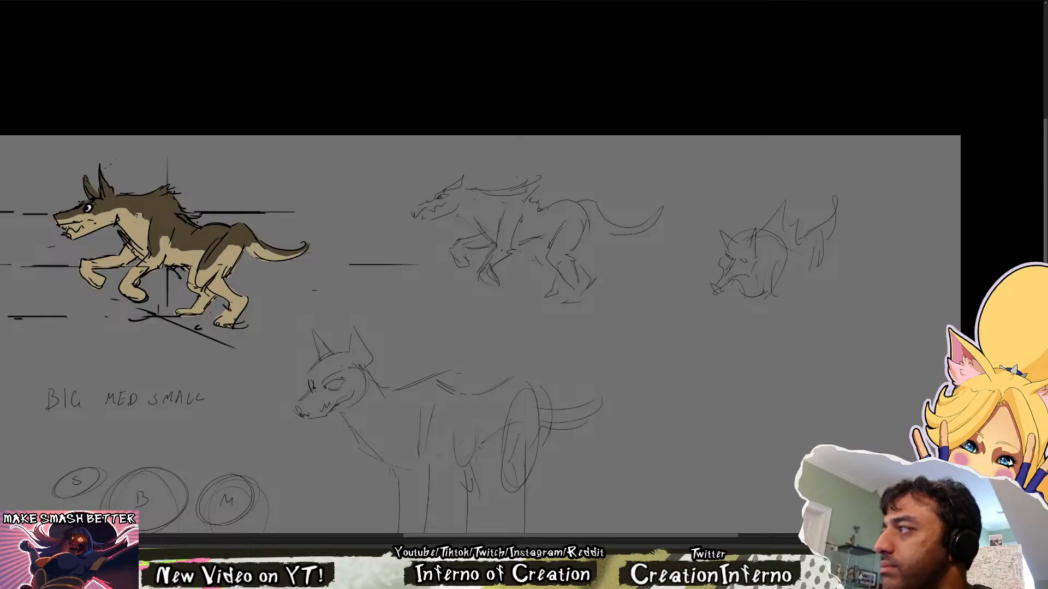
Replace the running wolf sketch's curved tail with a flatter, tapering one, consulting the coloured running wolf in the other document
{"action": "scroll", "coordinate": [637, 356], "scroll_direction": "up", "scroll_amount": 5}
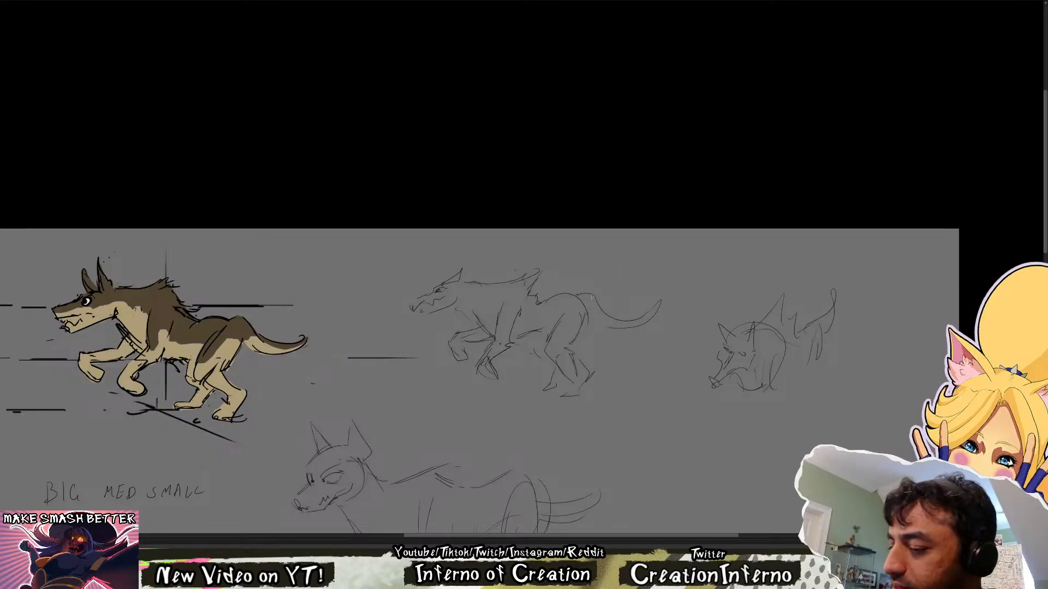
{"action": "key", "text": "e"}
{"action": "mouse_move", "coordinate": [630, 318]}
{"action": "left_mouse_down"}
{"action": "mouse_move", "coordinate": [584, 289]}
{"action": "mouse_move", "coordinate": [640, 314]}
{"action": "left_mouse_up"}
{"action": "key", "text": "b"}
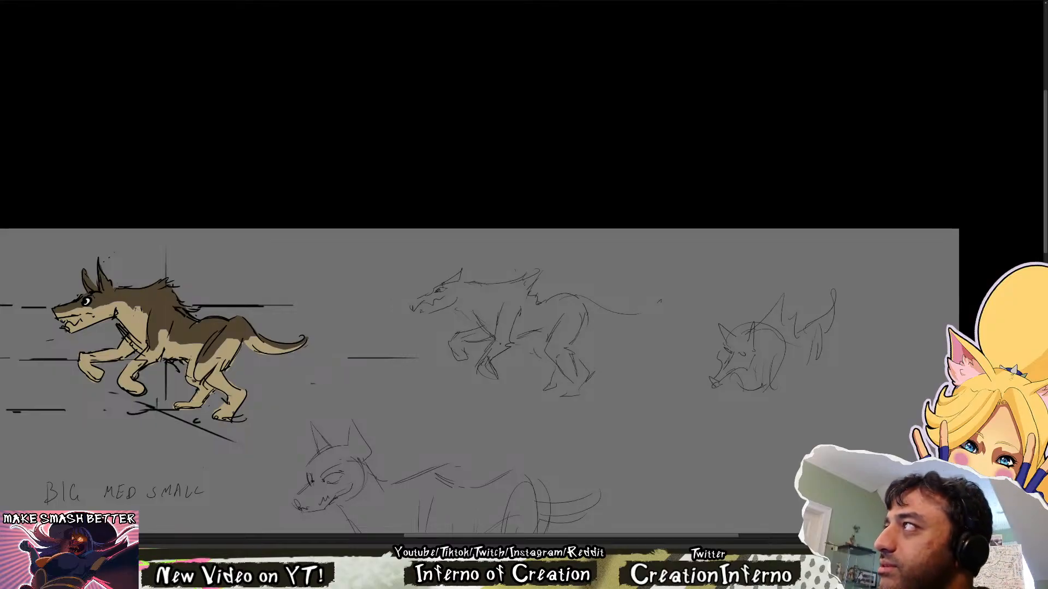
{"action": "left_click", "coordinate": [394, 2]}
{"action": "key", "text": "space"}
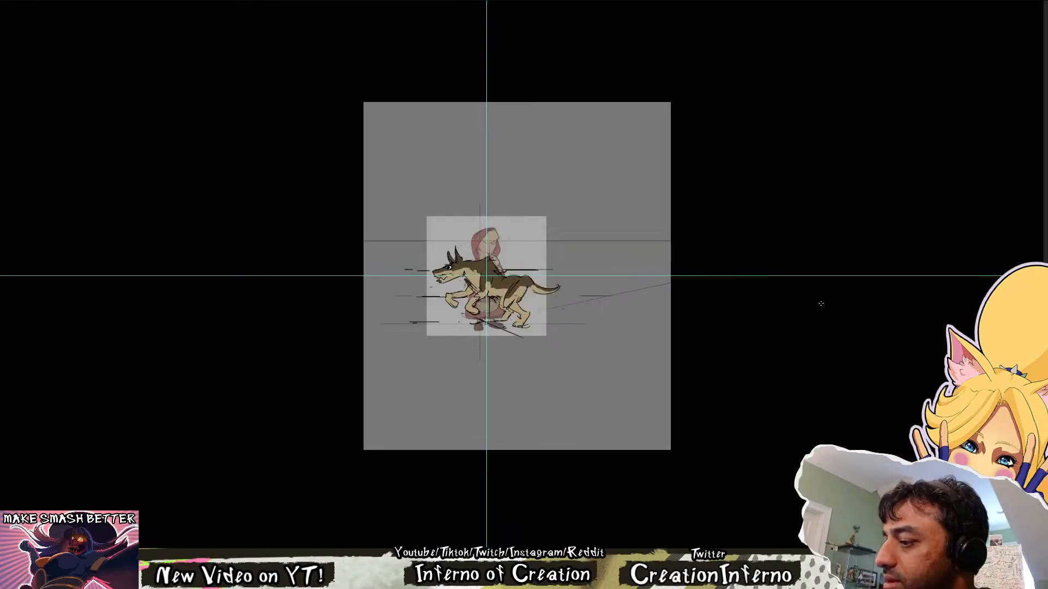
{"action": "left_click_drag", "start_coordinate": [608, 275], "coordinate": [650, 274]}
{"action": "left_click_drag", "start_coordinate": [553, 273], "coordinate": [539, 270]}
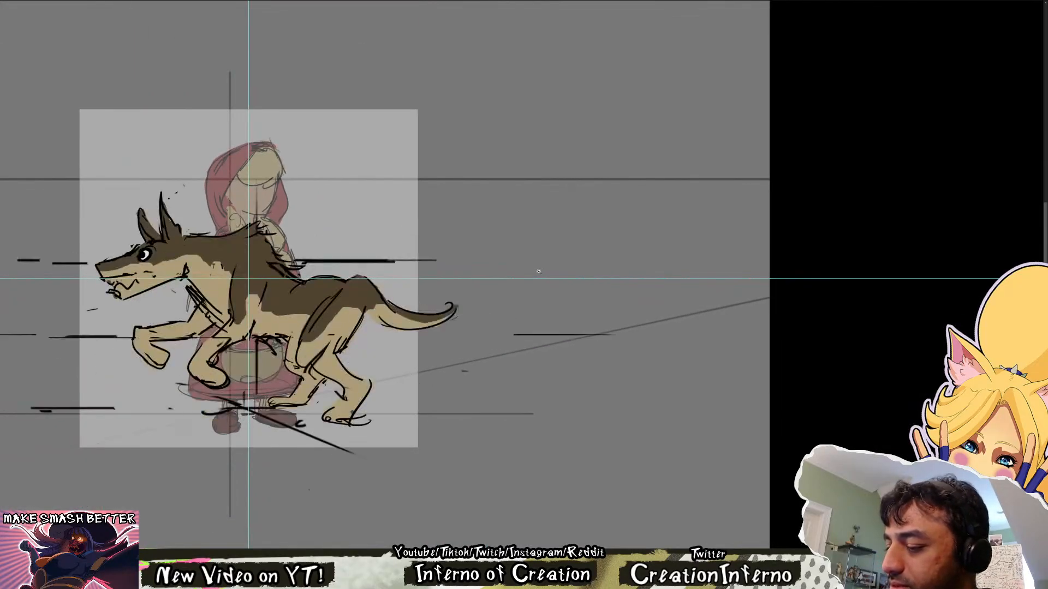
{"action": "left_click", "coordinate": [192, 1]}
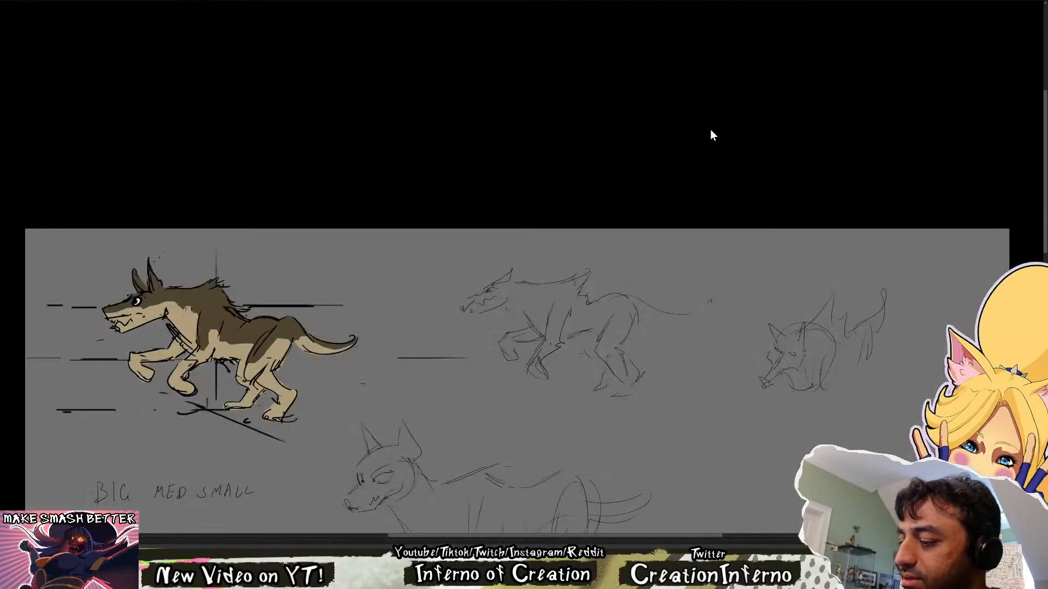
{"action": "mouse_move", "coordinate": [650, 315]}
{"action": "left_mouse_down"}
{"action": "mouse_move", "coordinate": [713, 299]}
{"action": "mouse_move", "coordinate": [697, 313]}
{"action": "left_mouse_up"}
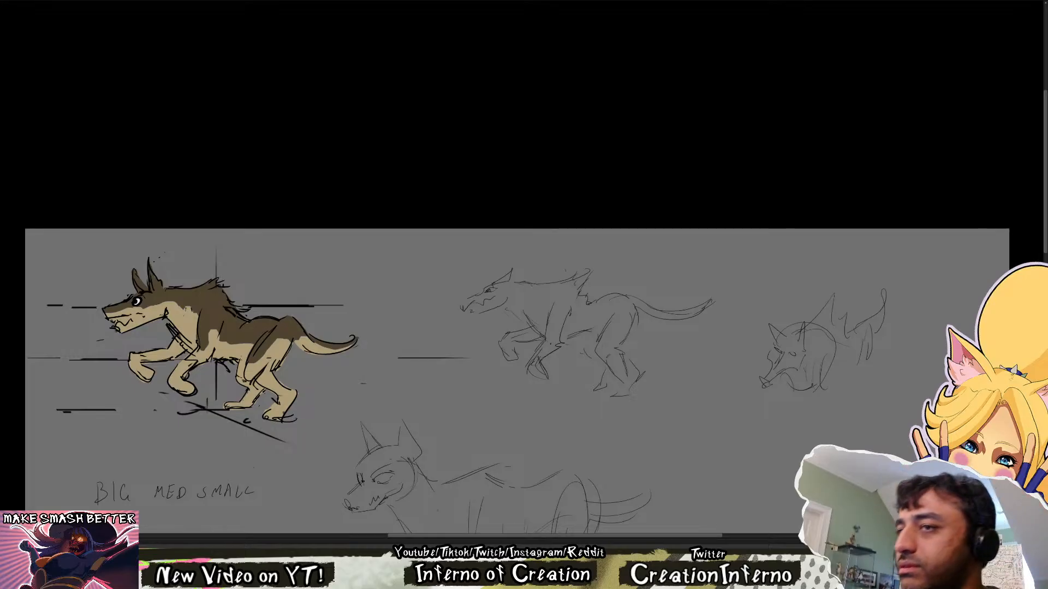
Try several tail outlines on the running wolf sketch and keep a straighter tail with a short pointed tip
{"action": "key", "text": "e"}
{"action": "mouse_move", "coordinate": [653, 307]}
{"action": "left_mouse_down"}
{"action": "mouse_move", "coordinate": [706, 302]}
{"action": "mouse_move", "coordinate": [669, 309]}
{"action": "mouse_move", "coordinate": [717, 322]}
{"action": "left_mouse_up"}
{"action": "key", "text": "b"}
{"action": "key", "text": "ctrl+z"}
{"action": "mouse_move", "coordinate": [638, 309]}
{"action": "left_mouse_down"}
{"action": "mouse_move", "coordinate": [696, 321]}
{"action": "mouse_move", "coordinate": [709, 306]}
{"action": "left_mouse_up"}
{"action": "key", "text": "ctrl+z"}
{"action": "mouse_move", "coordinate": [646, 303]}
{"action": "left_mouse_down"}
{"action": "mouse_move", "coordinate": [719, 312]}
{"action": "mouse_move", "coordinate": [692, 320]}
{"action": "mouse_move", "coordinate": [705, 316]}
{"action": "left_mouse_up"}
{"action": "key", "text": "ctrl+z"}
{"action": "key", "text": "ctrl+z"}
{"action": "key", "text": "ctrl+z"}
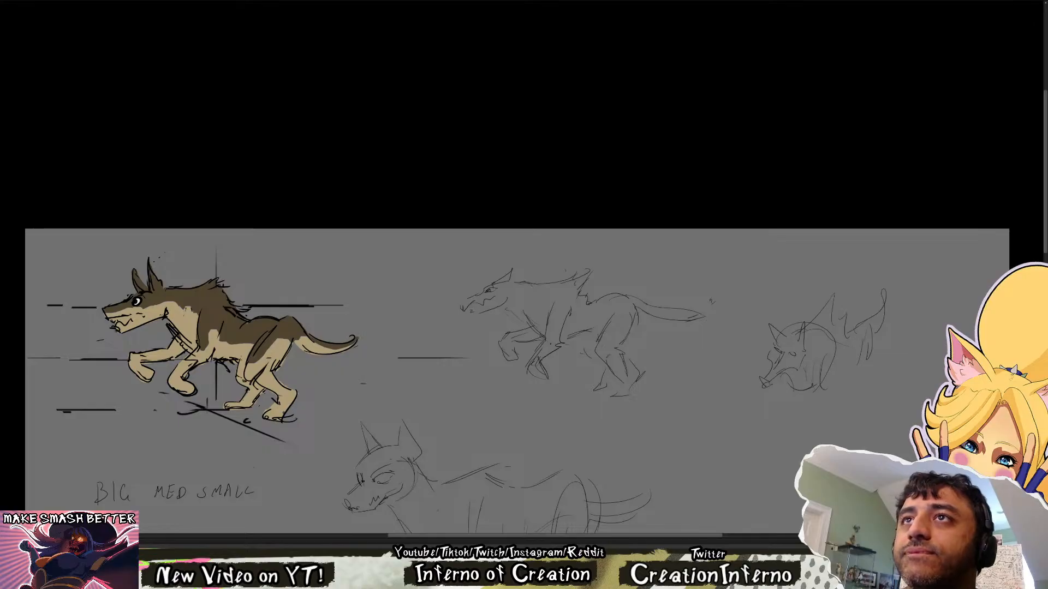
Add cheek and neck fur to the running wolf sketch, rework its far front paw and feather the tail tip
{"action": "left_click_drag", "start_coordinate": [764, 340], "coordinate": [595, 352]}
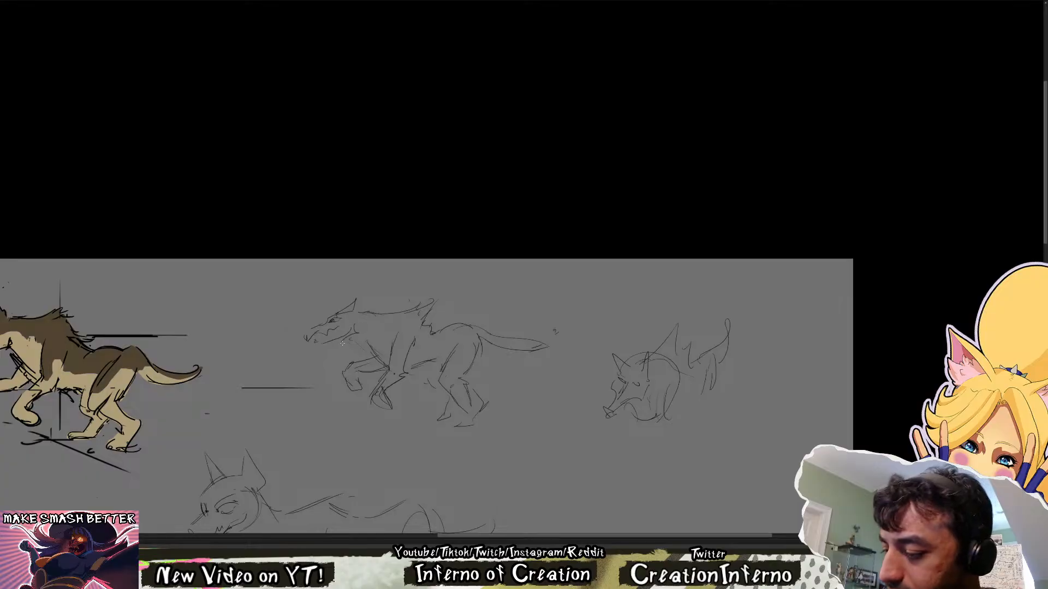
{"action": "left_click_drag", "start_coordinate": [355, 326], "coordinate": [419, 339]}
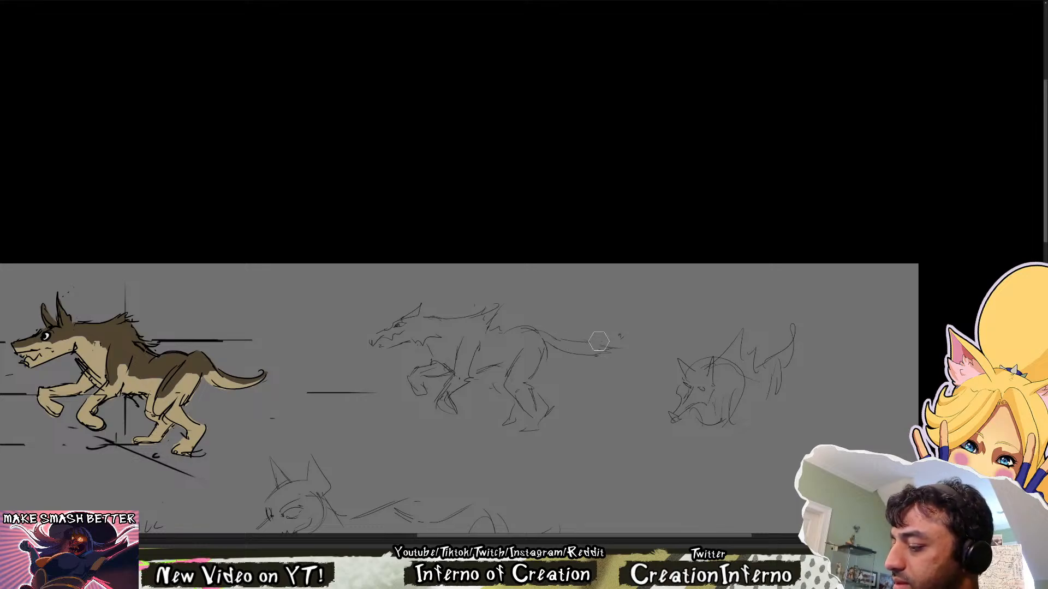
{"action": "left_click_drag", "start_coordinate": [626, 346], "coordinate": [669, 337]}
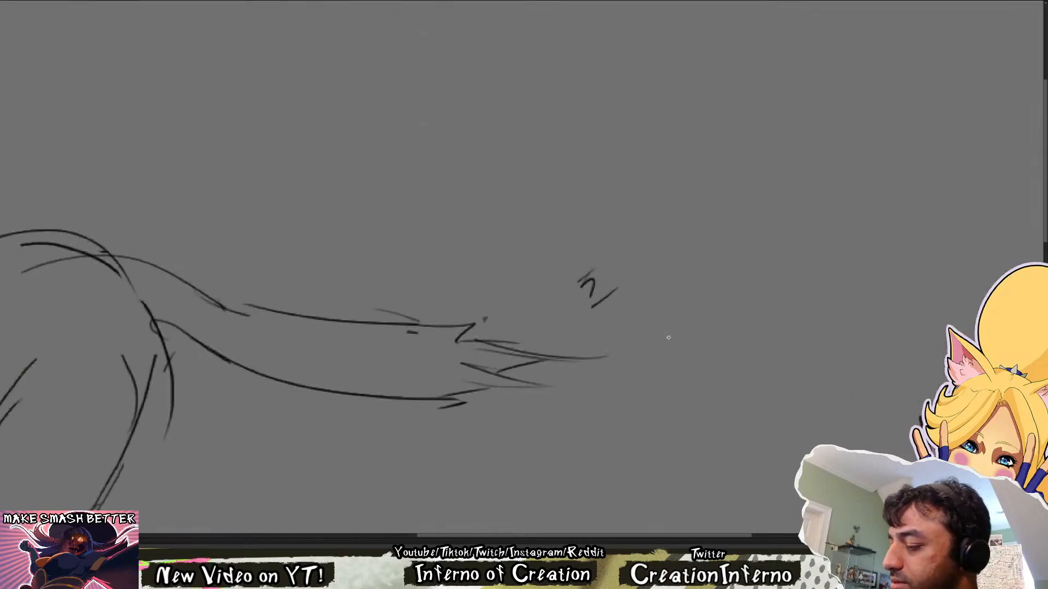
{"action": "mouse_move", "coordinate": [486, 349]}
{"action": "left_mouse_down"}
{"action": "mouse_move", "coordinate": [498, 366]}
{"action": "mouse_move", "coordinate": [473, 385]}
{"action": "left_mouse_up"}
{"action": "left_click_drag", "start_coordinate": [448, 335], "coordinate": [445, 347]}
{"action": "key", "text": "ctrl+z"}
{"action": "key", "text": "ctrl+z"}
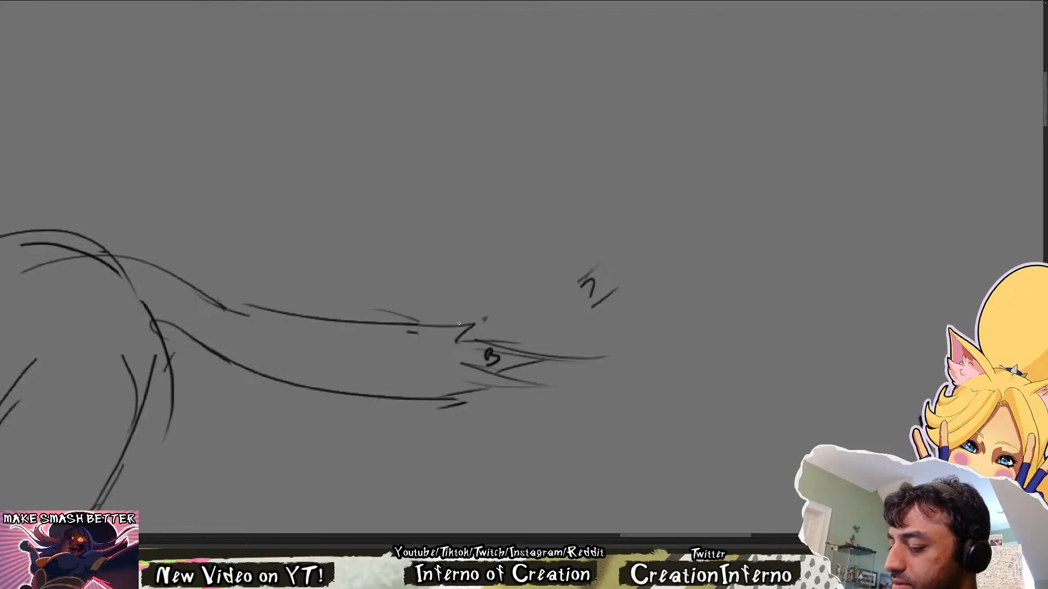
{"action": "key", "text": "ctrl+z"}
Erase the overlapping rump strokes and redraw the rump flowing into the tail base and back of the thigh
{"action": "mouse_move", "coordinate": [675, 353]}
{"action": "left_mouse_down"}
{"action": "mouse_move", "coordinate": [646, 357]}
{"action": "mouse_move", "coordinate": [620, 343]}
{"action": "left_mouse_up"}
{"action": "key", "text": "e"}
{"action": "left_click_drag", "start_coordinate": [470, 339], "coordinate": [407, 326]}
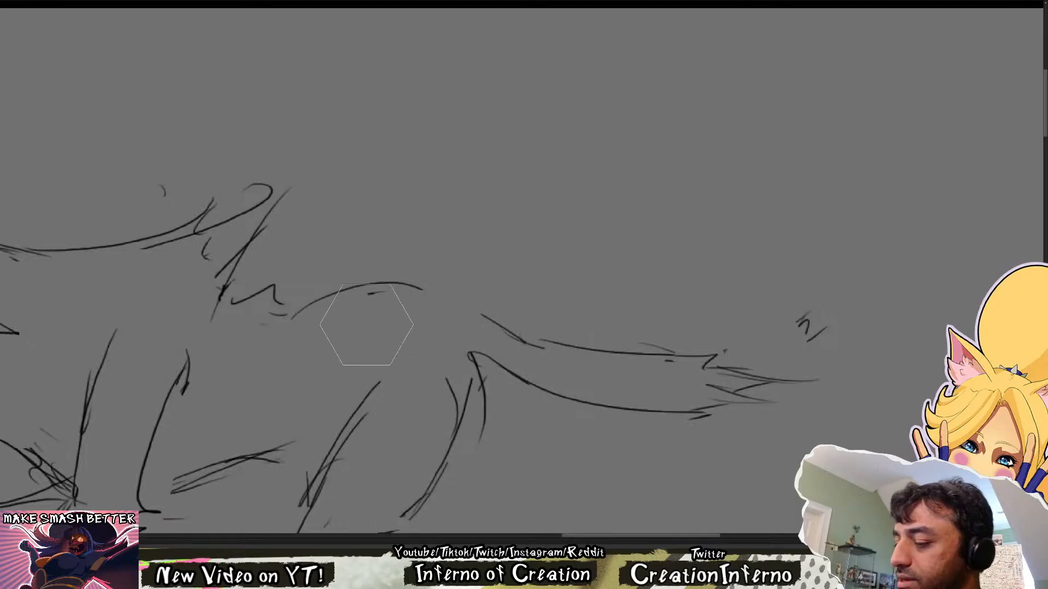
{"action": "key", "text": "b"}
{"action": "left_click_drag", "start_coordinate": [413, 285], "coordinate": [516, 331]}
{"action": "left_click_drag", "start_coordinate": [505, 371], "coordinate": [442, 343]}
{"action": "mouse_move", "coordinate": [471, 360]}
{"action": "left_mouse_down"}
{"action": "mouse_move", "coordinate": [435, 323]}
{"action": "mouse_move", "coordinate": [479, 410]}
{"action": "left_mouse_up"}
{"action": "key", "text": "e"}
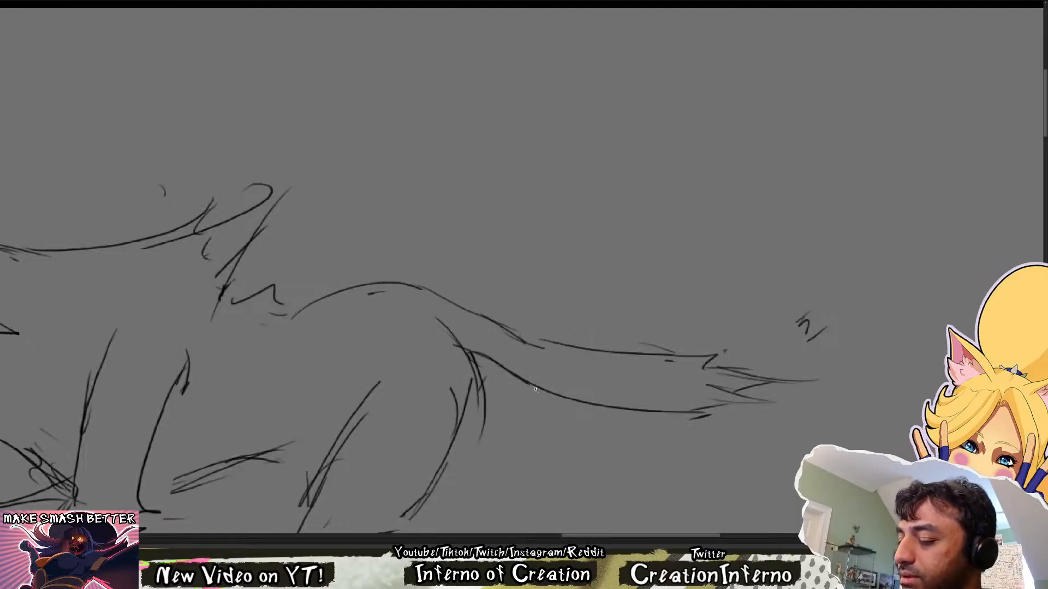
Erase the stray strokes behind the running wolf sketch's near hind lower leg and clear the old lines inside it
{"action": "scroll", "coordinate": [503, 363], "scroll_direction": "down", "scroll_amount": 5}
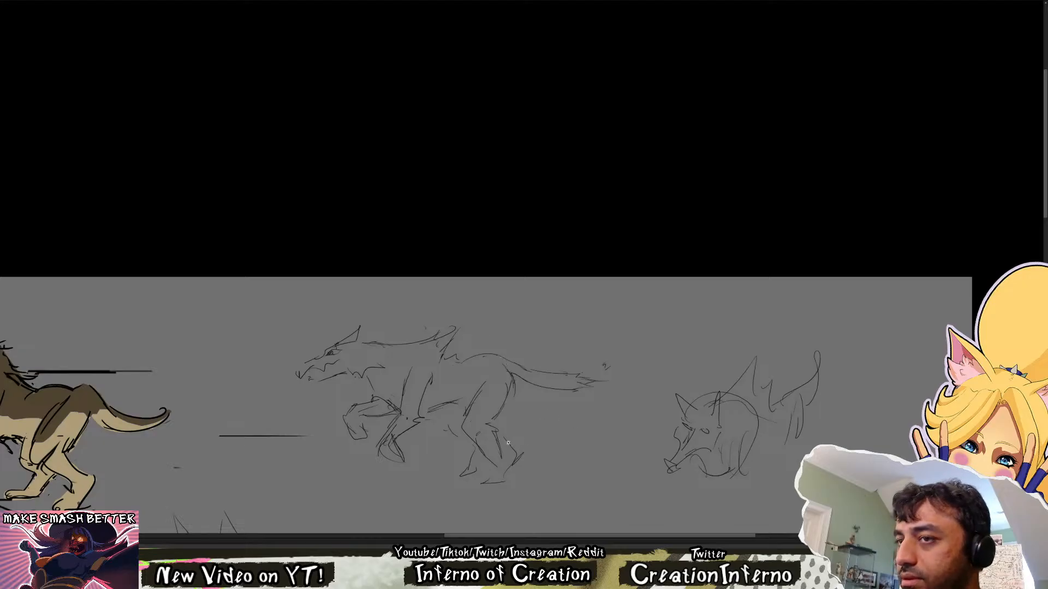
{"action": "key", "text": "e"}
{"action": "left_click_drag", "start_coordinate": [509, 438], "coordinate": [514, 481]}
{"action": "key", "text": "b"}
{"action": "key", "text": "e"}
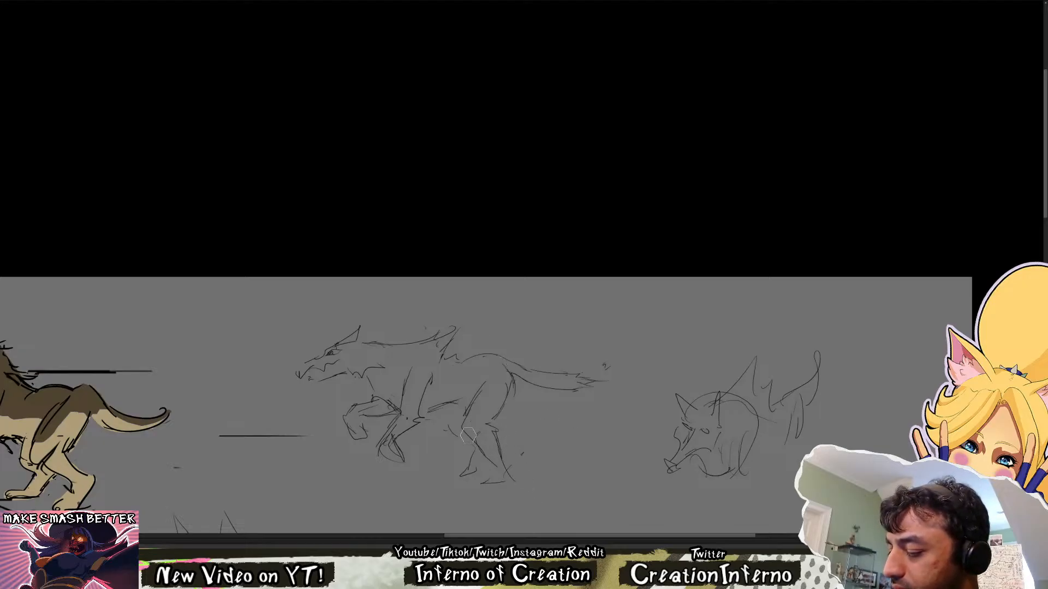
{"action": "left_click_drag", "start_coordinate": [468, 436], "coordinate": [494, 463]}
{"action": "key", "text": "b"}
{"action": "mouse_move", "coordinate": [468, 429]}
{"action": "left_mouse_down"}
{"action": "mouse_move", "coordinate": [491, 447]}
{"action": "mouse_move", "coordinate": [495, 471]}
{"action": "left_mouse_up"}
{"action": "key", "text": "ctrl+z"}
{"action": "key", "text": "ctrl+z"}
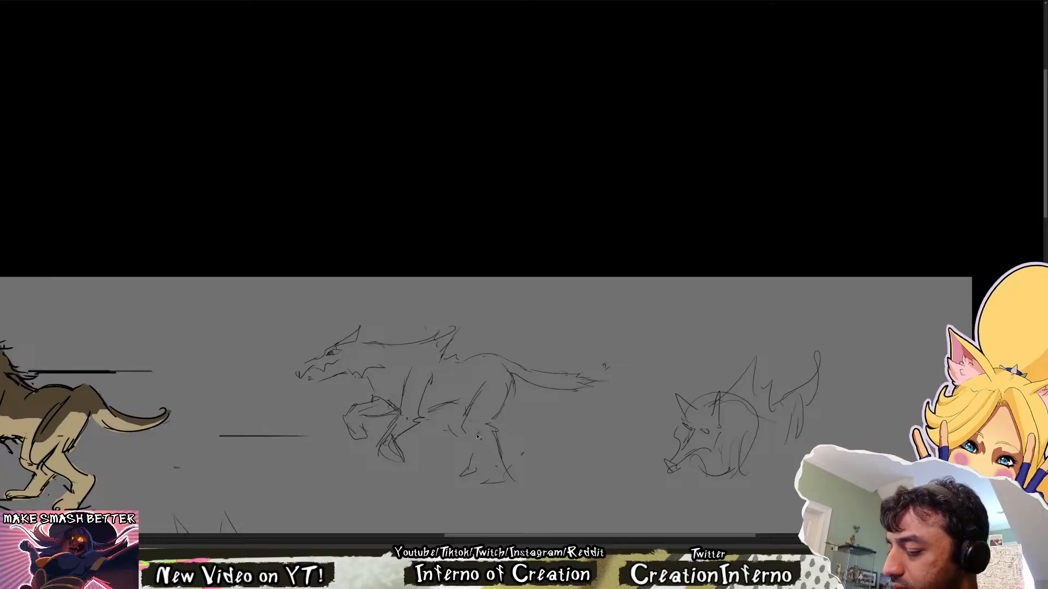
Redraw the near hind lower leg with slimmer lines running from the hock down to the paw
{"action": "left_click_drag", "start_coordinate": [469, 430], "coordinate": [511, 477]}
{"action": "key", "text": "e"}
{"action": "key", "text": "b"}
{"action": "left_click_drag", "start_coordinate": [494, 433], "coordinate": [503, 484]}
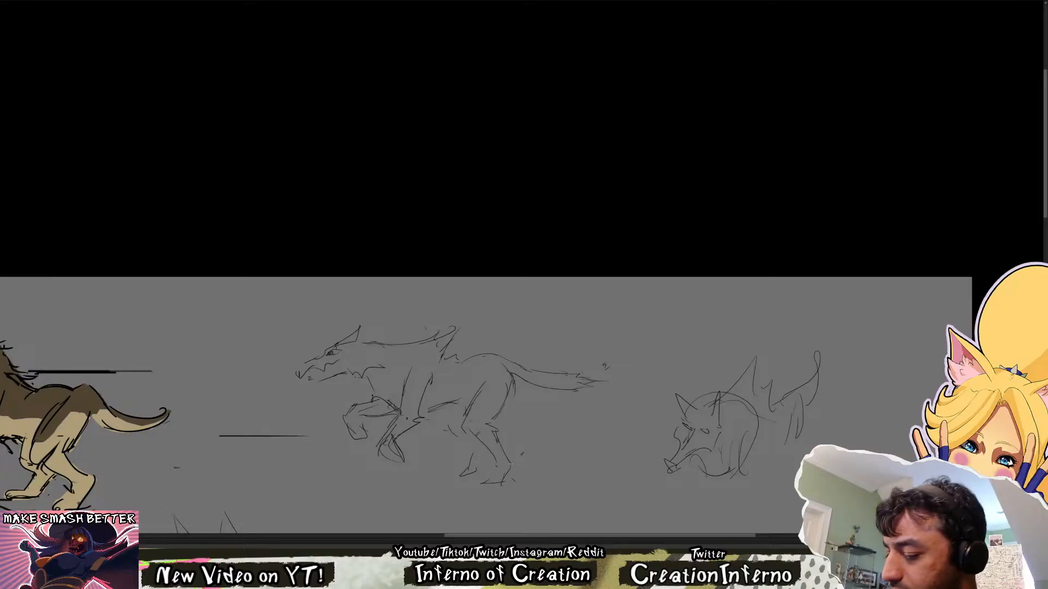
Clean up the back edge of the near hind leg and draw its paw with small rounded toes
{"action": "key", "text": "e"}
{"action": "left_click_drag", "start_coordinate": [497, 438], "coordinate": [511, 466]}
{"action": "key", "text": "b"}
{"action": "mouse_move", "coordinate": [496, 437]}
{"action": "left_mouse_down"}
{"action": "mouse_move", "coordinate": [512, 458]}
{"action": "mouse_move", "coordinate": [491, 485]}
{"action": "left_mouse_up"}
{"action": "key", "text": "e"}
{"action": "key", "text": "b"}
{"action": "left_click_drag", "start_coordinate": [485, 480], "coordinate": [481, 485]}
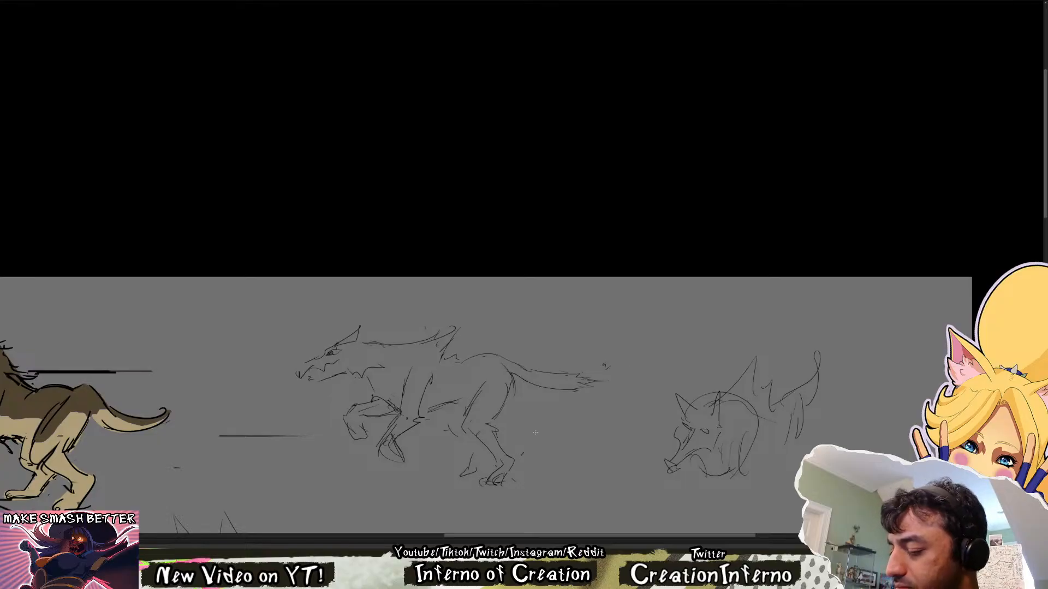
Rework the near front paw into a rounder shape and undo the test strokes under the tail
{"action": "key", "text": "e"}
{"action": "mouse_move", "coordinate": [360, 449]}
{"action": "left_mouse_down"}
{"action": "mouse_move", "coordinate": [510, 417]}
{"action": "mouse_move", "coordinate": [558, 425]}
{"action": "mouse_move", "coordinate": [532, 429]}
{"action": "left_mouse_up"}
{"action": "key", "text": "b"}
{"action": "mouse_move", "coordinate": [548, 388]}
{"action": "left_mouse_down"}
{"action": "mouse_move", "coordinate": [527, 419]}
{"action": "mouse_move", "coordinate": [558, 423]}
{"action": "left_mouse_up"}
{"action": "key", "text": "ctrl+z"}
{"action": "key", "text": "ctrl+z"}
{"action": "key", "text": "ctrl+z"}
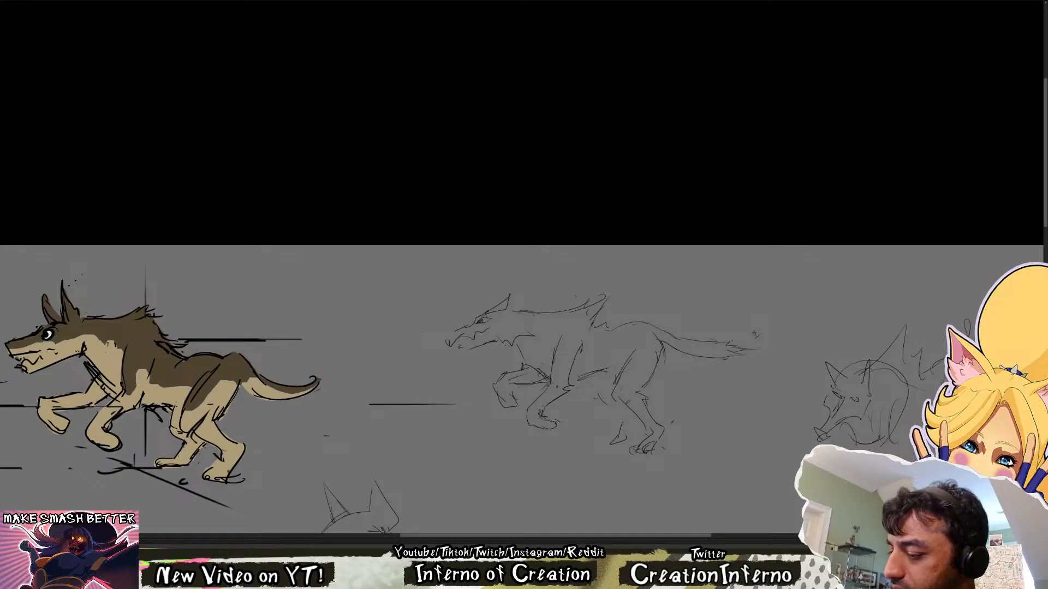
{"action": "mouse_move", "coordinate": [421, 324]}
{"action": "left_mouse_down"}
{"action": "mouse_move", "coordinate": [495, 280]}
{"action": "mouse_move", "coordinate": [656, 482]}
{"action": "left_mouse_up"}
{"action": "key", "text": "ctrl+z"}
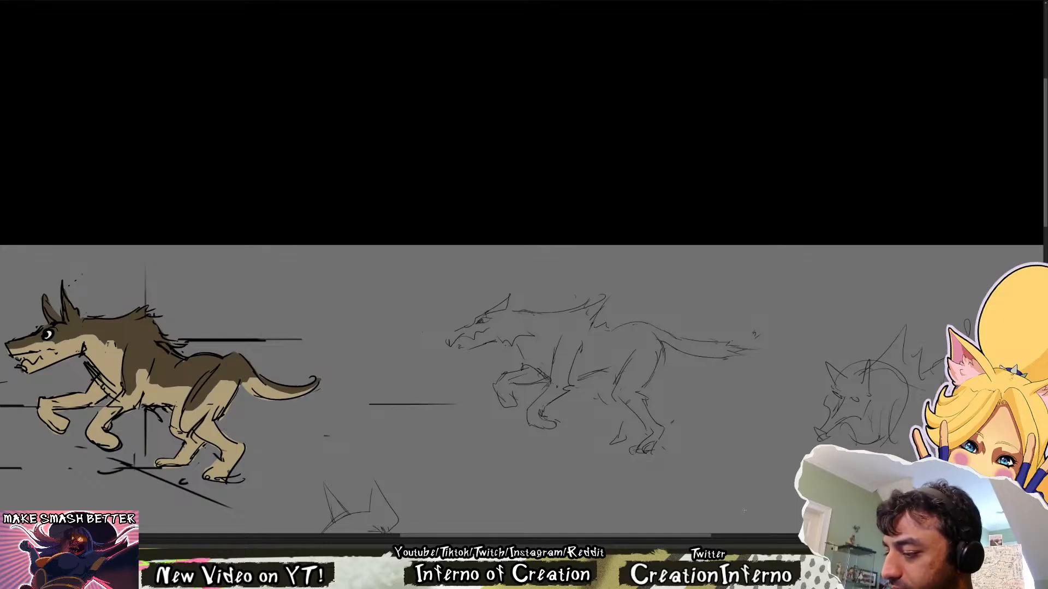
{"action": "left_click_drag", "start_coordinate": [597, 383], "coordinate": [616, 464]}
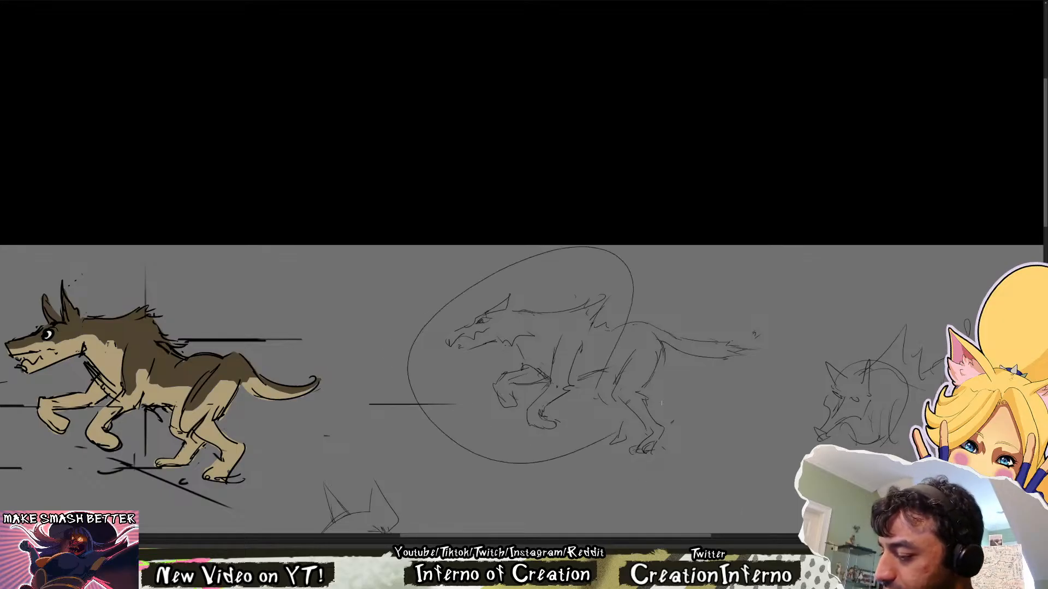
{"action": "key", "text": "ctrl+z"}
Define the running wolf sketch's nose tip and rework its far hind lower leg and paw
{"action": "left_click_drag", "start_coordinate": [626, 411], "coordinate": [620, 434]}
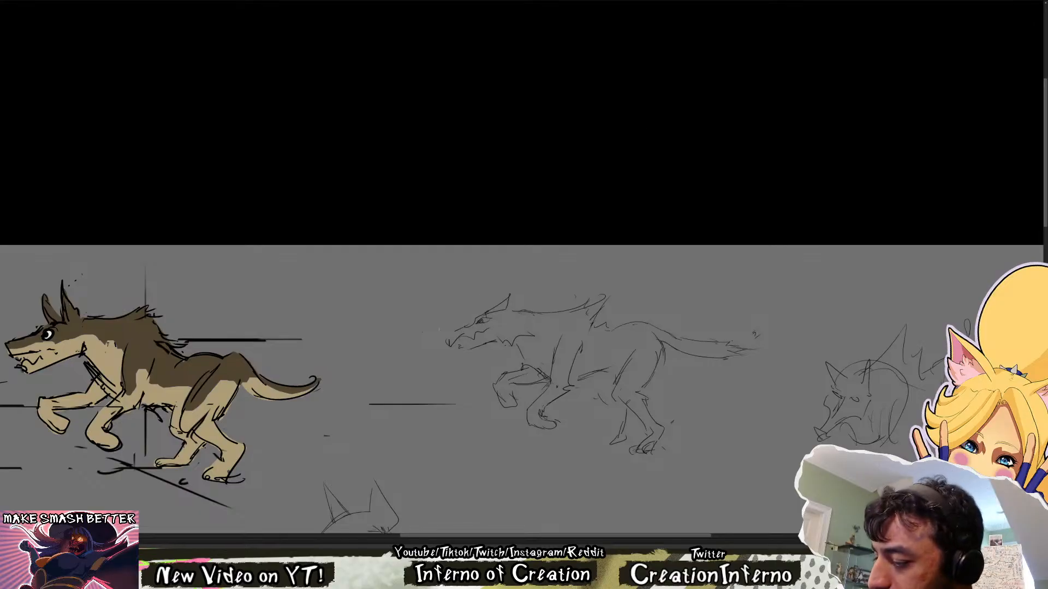
{"action": "left_click_drag", "start_coordinate": [448, 334], "coordinate": [444, 345]}
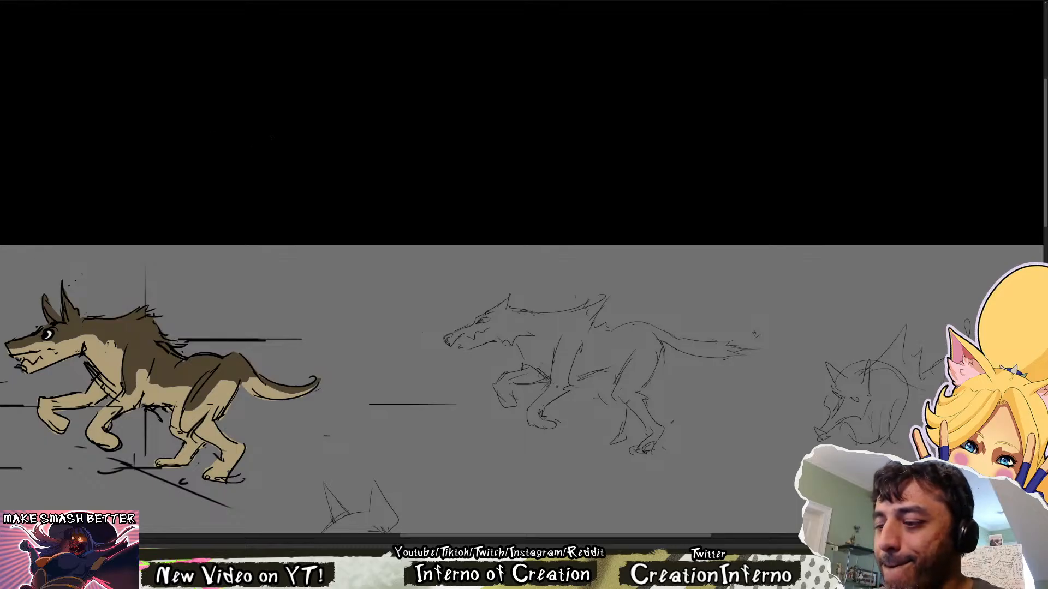
{"action": "left_click_drag", "start_coordinate": [550, 156], "coordinate": [531, 121]}
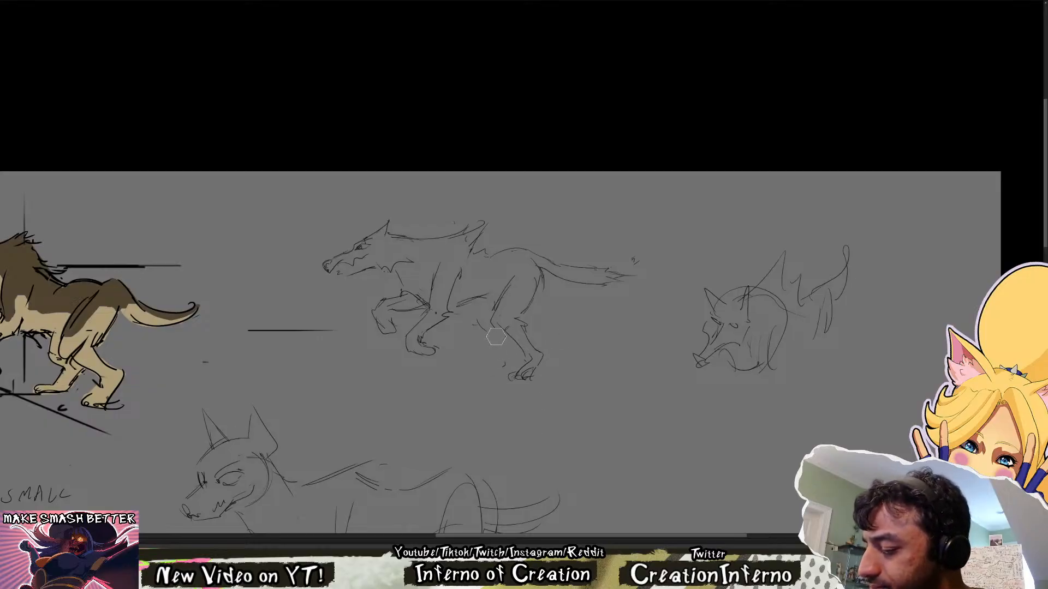
{"action": "mouse_move", "coordinate": [479, 323]}
{"action": "left_mouse_down"}
{"action": "mouse_move", "coordinate": [524, 341]}
{"action": "mouse_move", "coordinate": [514, 343]}
{"action": "mouse_move", "coordinate": [530, 389]}
{"action": "left_mouse_up"}
{"action": "key", "text": "ctrl+z"}
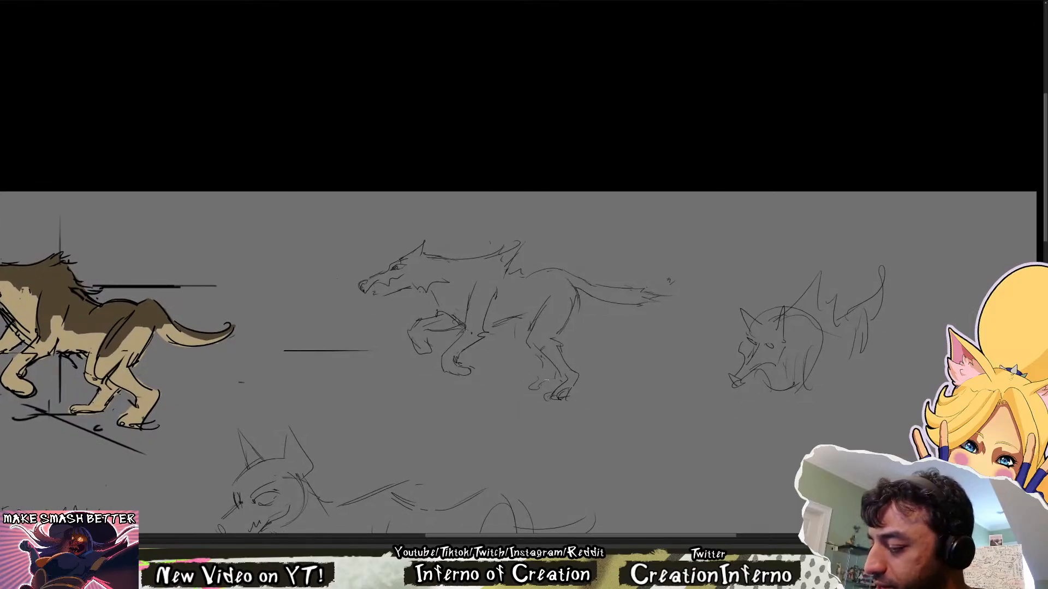
{"action": "key", "text": "ctrl+z"}
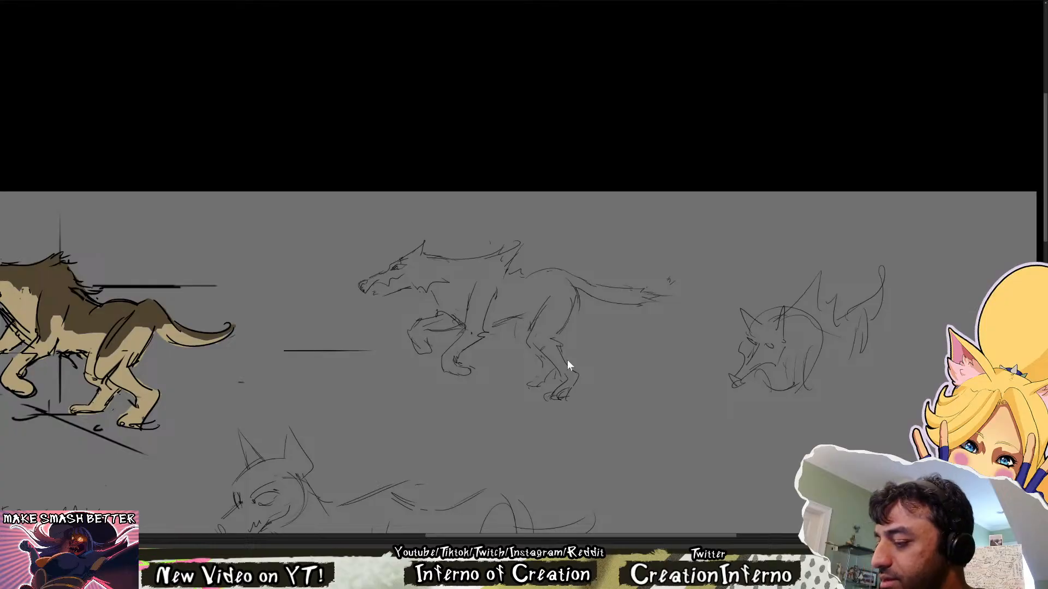
Refine the running wolf sketch's open mouth and jaw, and tidy its shoulder and chest lines
{"action": "left_click_drag", "start_coordinate": [343, 297], "coordinate": [441, 321]}
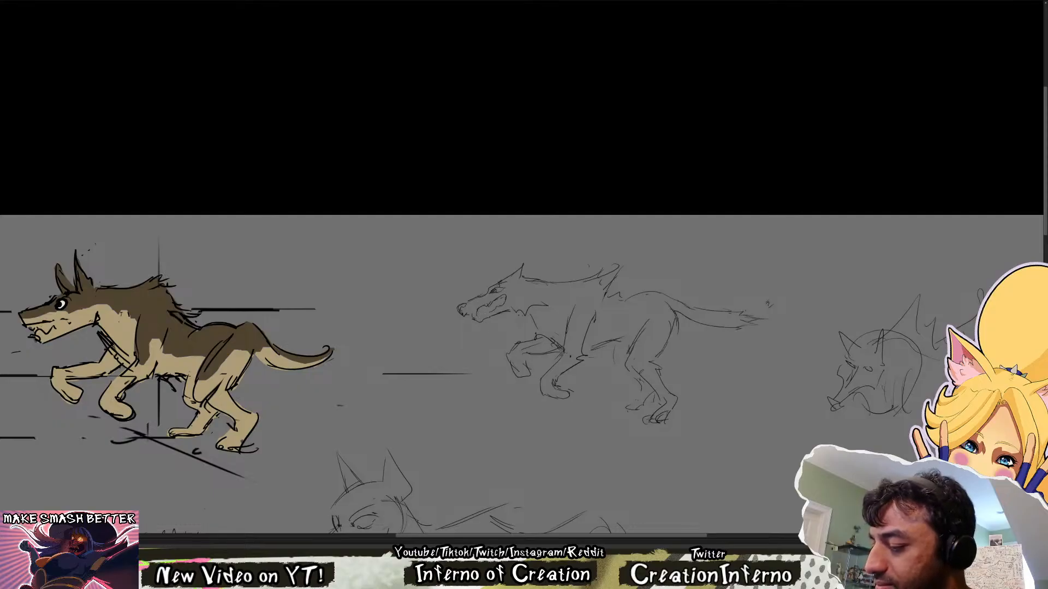
{"action": "left_click_drag", "start_coordinate": [482, 315], "coordinate": [491, 311]}
{"action": "key", "text": "ctrl+z"}
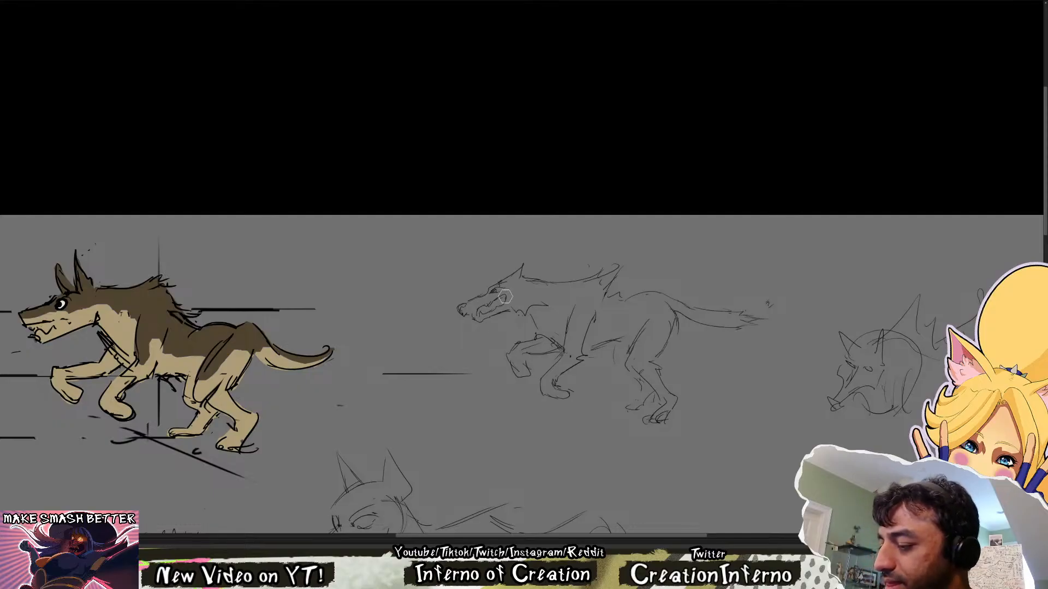
{"action": "key", "text": "ctrl+z"}
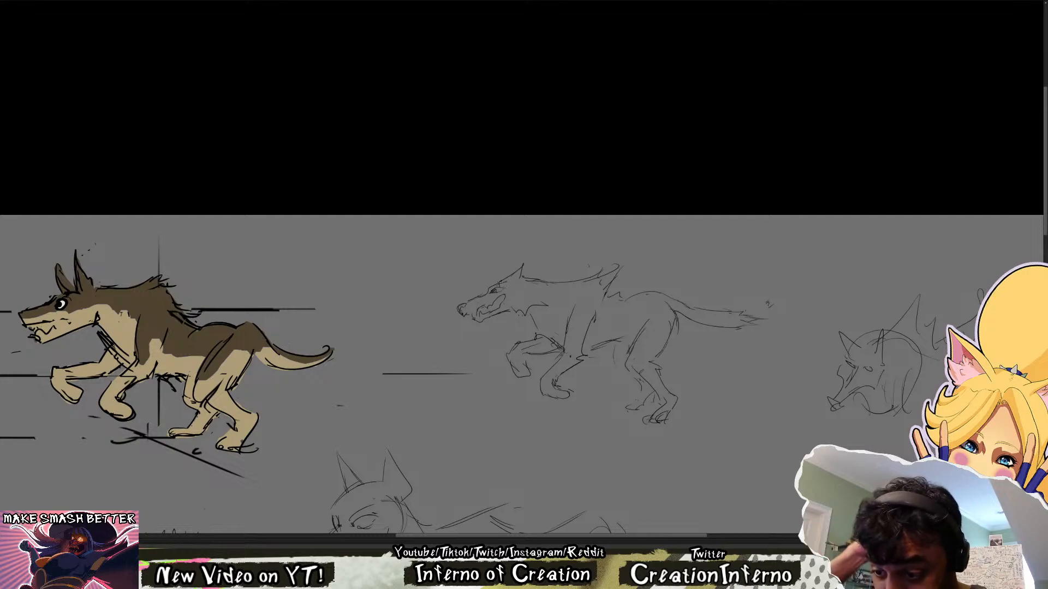
{"action": "left_click_drag", "start_coordinate": [723, 408], "coordinate": [683, 399]}
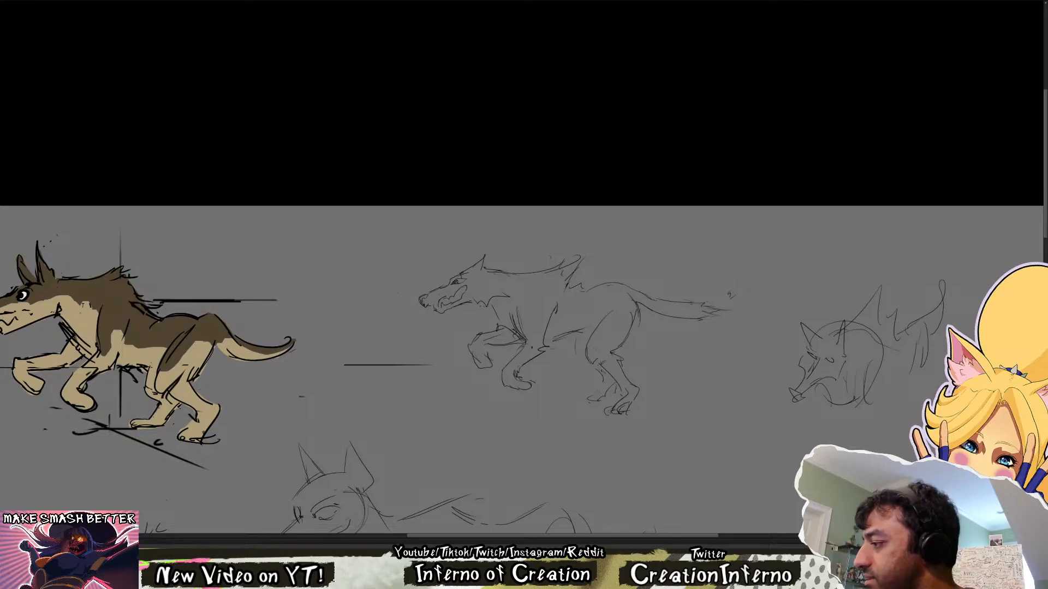
{"action": "key", "text": "Delete"}
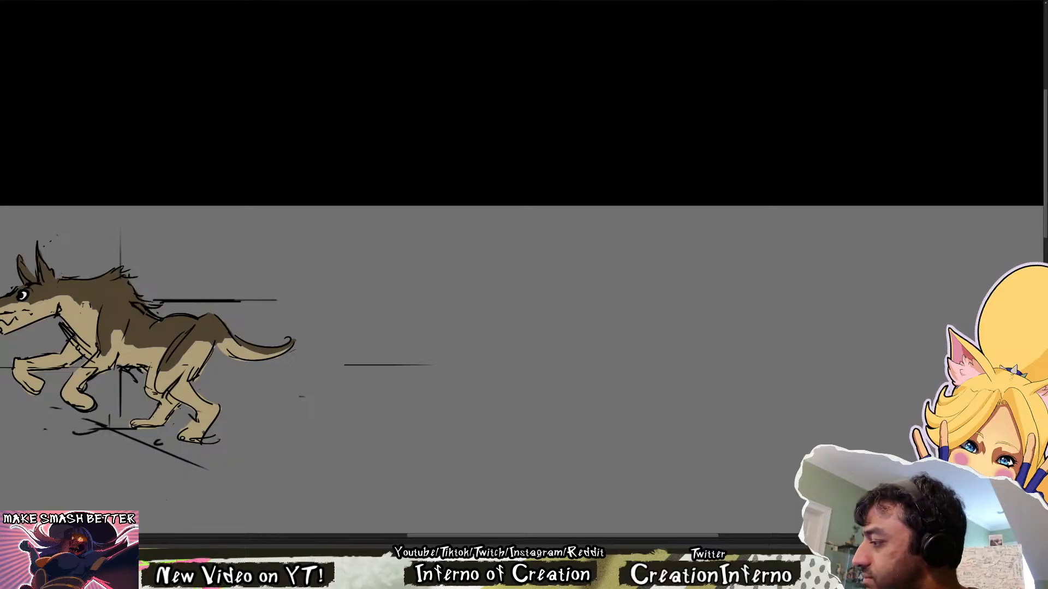
{"action": "key", "text": "ctrl+z"}
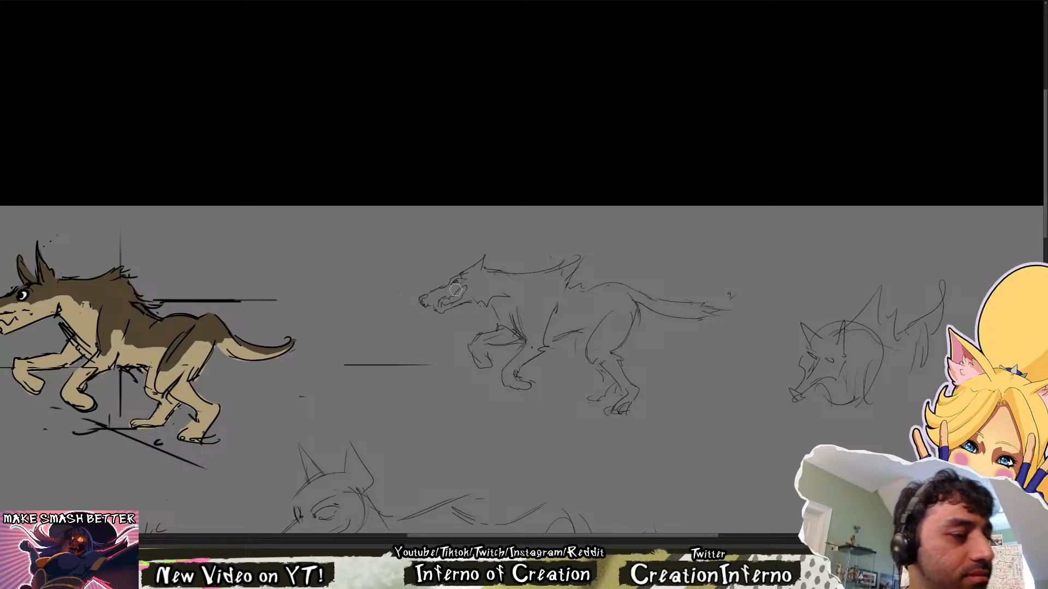
{"action": "mouse_move", "coordinate": [435, 304]}
{"action": "left_mouse_down"}
{"action": "mouse_move", "coordinate": [423, 297]}
{"action": "mouse_move", "coordinate": [485, 271]}
{"action": "mouse_move", "coordinate": [490, 251]}
{"action": "mouse_move", "coordinate": [453, 293]}
{"action": "left_mouse_up"}
{"action": "key", "text": "ctrl+z"}
{"action": "key", "text": "ctrl+z"}
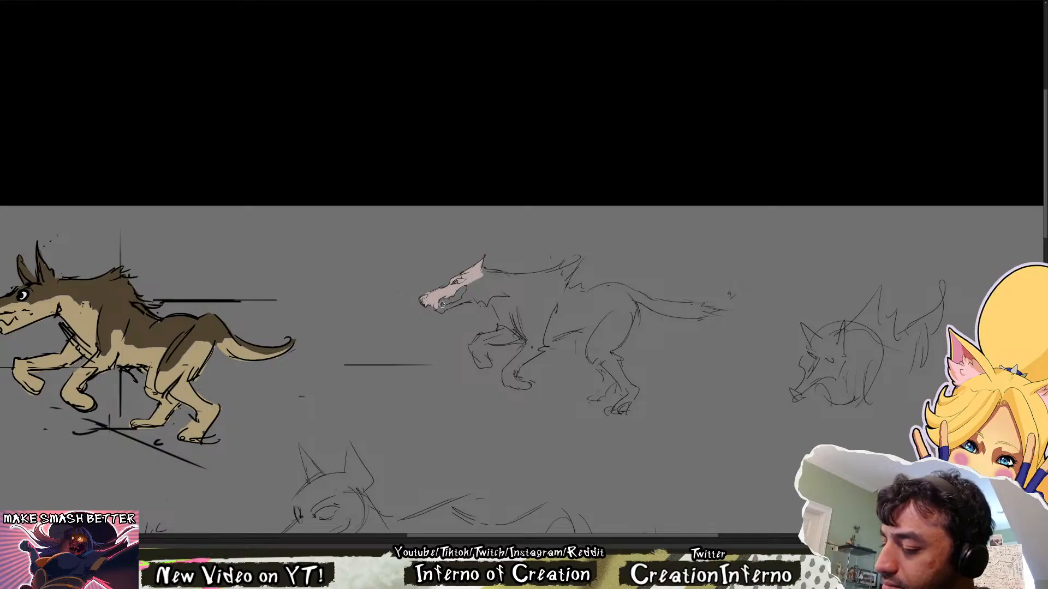
Block in pale pink on the running wolf's head and along the back of its neck up to the shoulder spike
{"action": "mouse_move", "coordinate": [445, 307]}
{"action": "left_mouse_down"}
{"action": "mouse_move", "coordinate": [491, 273]}
{"action": "mouse_move", "coordinate": [514, 280]}
{"action": "left_mouse_up"}
{"action": "key", "text": "r"}
{"action": "mouse_move", "coordinate": [521, 280]}
{"action": "left_mouse_down"}
{"action": "mouse_move", "coordinate": [702, 303]}
{"action": "mouse_move", "coordinate": [706, 263]}
{"action": "left_mouse_up"}
{"action": "left_click_drag", "start_coordinate": [657, 220], "coordinate": [545, 352]}
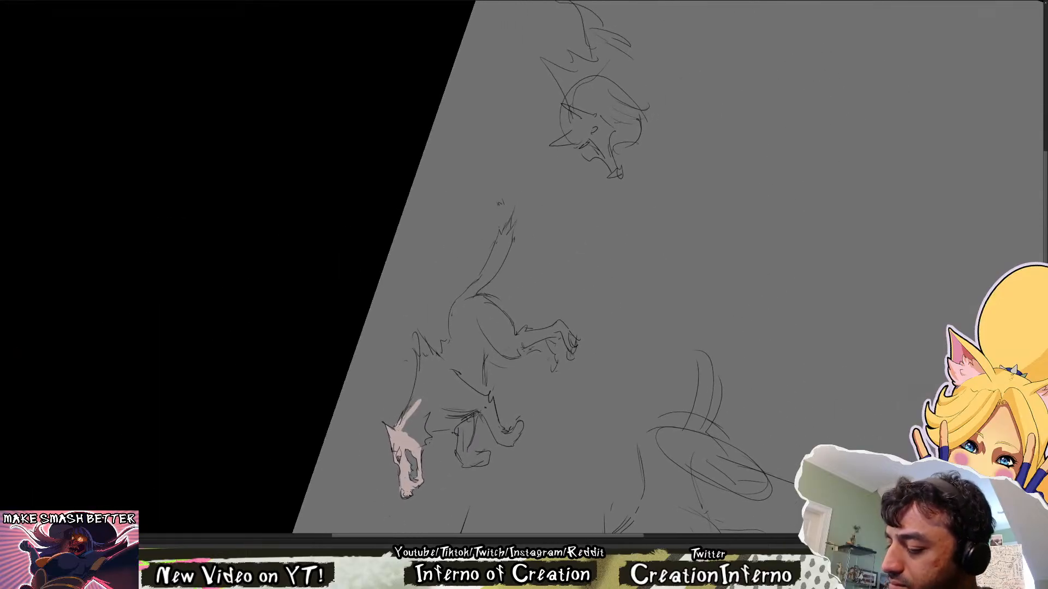
{"action": "mouse_move", "coordinate": [403, 419]}
{"action": "left_mouse_down"}
{"action": "mouse_move", "coordinate": [426, 372]}
{"action": "mouse_move", "coordinate": [416, 397]}
{"action": "mouse_move", "coordinate": [417, 375]}
{"action": "left_mouse_up"}
{"action": "left_click_drag", "start_coordinate": [419, 333], "coordinate": [420, 395]}
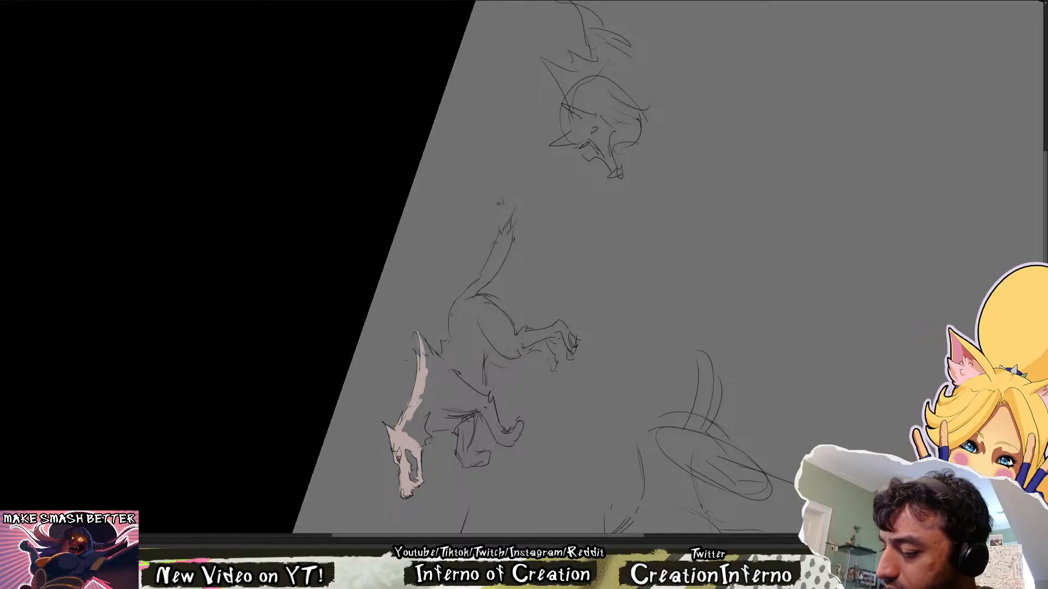
Fill the running wolf's neck, chest, front legs and torso with the pale pink base colour
{"action": "key", "text": "Escape"}
{"action": "left_click_drag", "start_coordinate": [417, 202], "coordinate": [390, 267]}
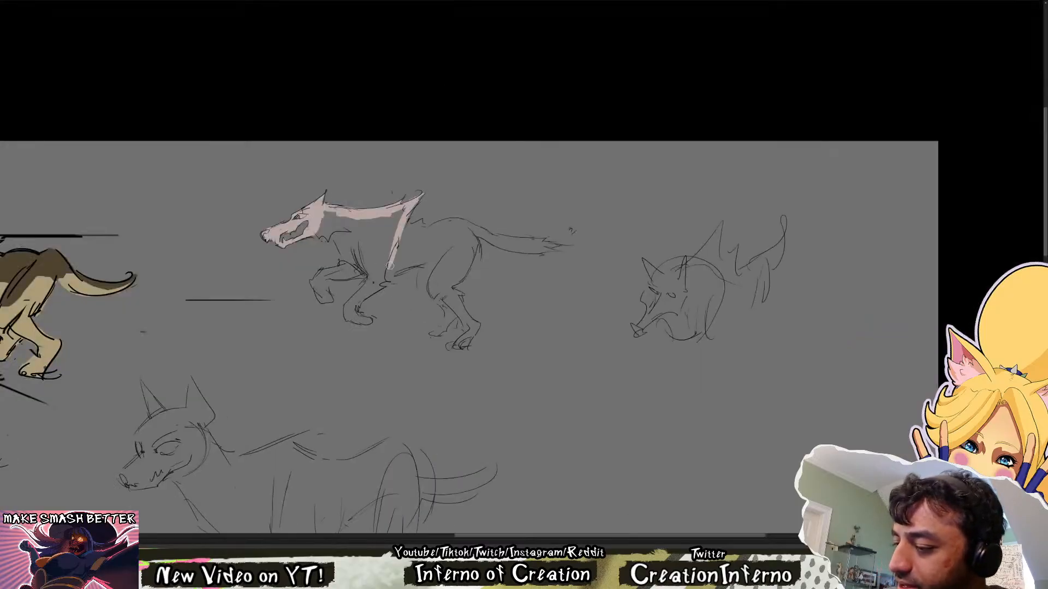
{"action": "left_click_drag", "start_coordinate": [419, 196], "coordinate": [381, 275]}
{"action": "mouse_move", "coordinate": [377, 281]}
{"action": "left_mouse_down"}
{"action": "mouse_move", "coordinate": [401, 216]}
{"action": "mouse_move", "coordinate": [374, 273]}
{"action": "mouse_move", "coordinate": [376, 224]}
{"action": "mouse_move", "coordinate": [329, 215]}
{"action": "mouse_move", "coordinate": [363, 250]}
{"action": "mouse_move", "coordinate": [360, 273]}
{"action": "mouse_move", "coordinate": [383, 207]}
{"action": "left_mouse_up"}
{"action": "mouse_move", "coordinate": [334, 275]}
{"action": "left_mouse_down"}
{"action": "mouse_move", "coordinate": [325, 276]}
{"action": "mouse_move", "coordinate": [363, 270]}
{"action": "mouse_move", "coordinate": [339, 262]}
{"action": "mouse_move", "coordinate": [316, 284]}
{"action": "mouse_move", "coordinate": [323, 301]}
{"action": "mouse_move", "coordinate": [371, 321]}
{"action": "mouse_move", "coordinate": [354, 313]}
{"action": "left_mouse_up"}
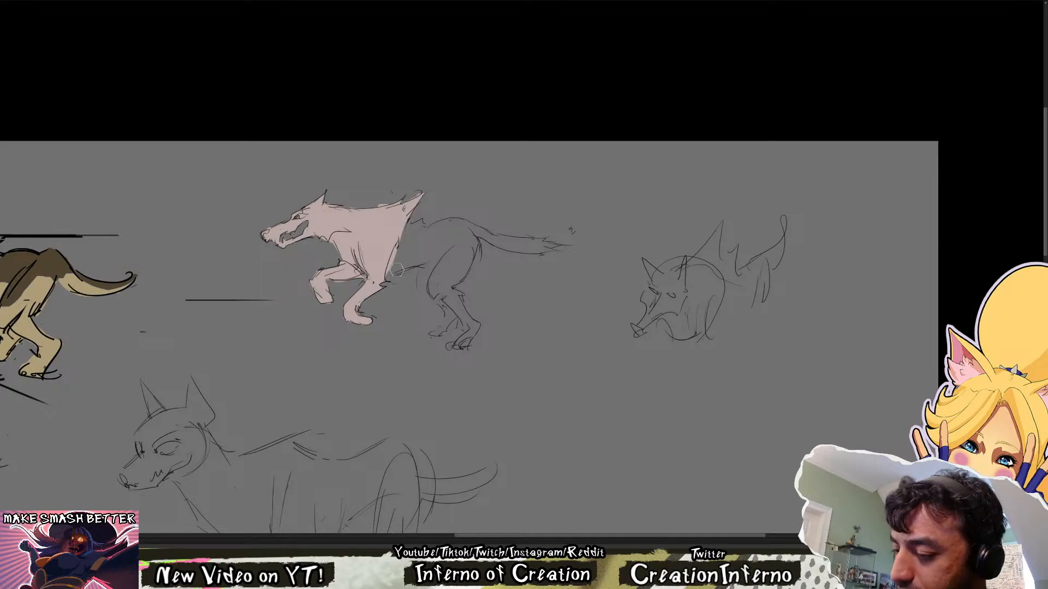
{"action": "mouse_move", "coordinate": [389, 274]}
{"action": "left_mouse_down"}
{"action": "mouse_move", "coordinate": [460, 244]}
{"action": "mouse_move", "coordinate": [394, 266]}
{"action": "mouse_move", "coordinate": [449, 265]}
{"action": "mouse_move", "coordinate": [464, 244]}
{"action": "mouse_move", "coordinate": [443, 263]}
{"action": "mouse_move", "coordinate": [448, 238]}
{"action": "mouse_move", "coordinate": [396, 252]}
{"action": "mouse_move", "coordinate": [417, 225]}
{"action": "mouse_move", "coordinate": [400, 239]}
{"action": "left_mouse_up"}
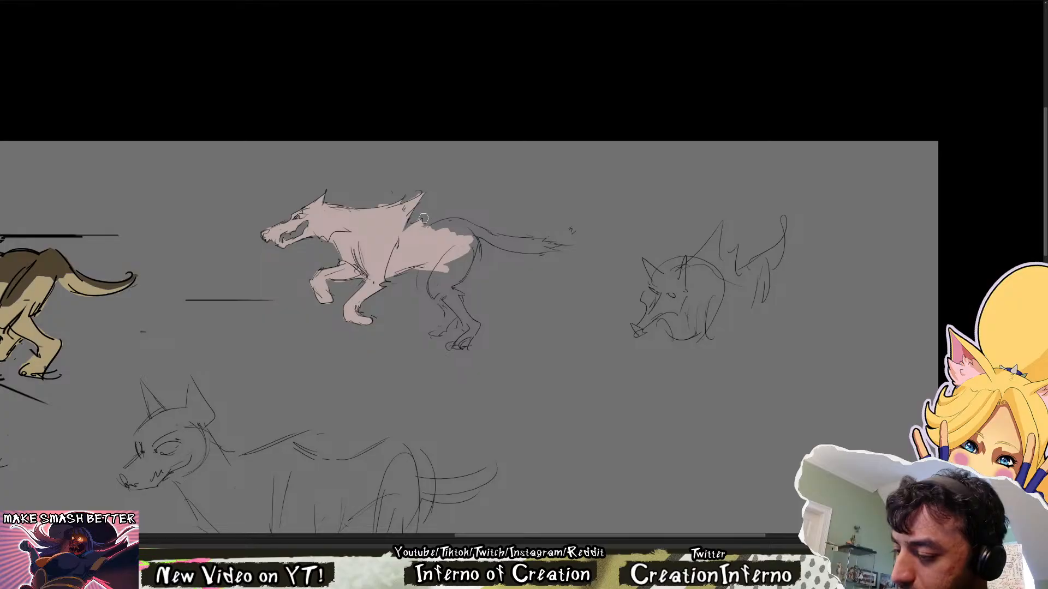
Extend the pale pink base colour over the running wolf's rump, tail and both hind legs
{"action": "mouse_move", "coordinate": [530, 308]}
{"action": "left_mouse_down"}
{"action": "mouse_move", "coordinate": [564, 267]}
{"action": "mouse_move", "coordinate": [507, 320]}
{"action": "left_mouse_up"}
{"action": "mouse_move", "coordinate": [423, 387]}
{"action": "left_mouse_down"}
{"action": "mouse_move", "coordinate": [460, 274]}
{"action": "mouse_move", "coordinate": [442, 346]}
{"action": "mouse_move", "coordinate": [507, 344]}
{"action": "left_mouse_up"}
{"action": "mouse_move", "coordinate": [531, 403]}
{"action": "left_mouse_down"}
{"action": "mouse_move", "coordinate": [531, 379]}
{"action": "mouse_move", "coordinate": [578, 369]}
{"action": "mouse_move", "coordinate": [562, 382]}
{"action": "mouse_move", "coordinate": [593, 385]}
{"action": "mouse_move", "coordinate": [596, 328]}
{"action": "left_mouse_up"}
{"action": "mouse_move", "coordinate": [586, 375]}
{"action": "left_mouse_down"}
{"action": "mouse_move", "coordinate": [588, 333]}
{"action": "mouse_move", "coordinate": [583, 372]}
{"action": "left_mouse_up"}
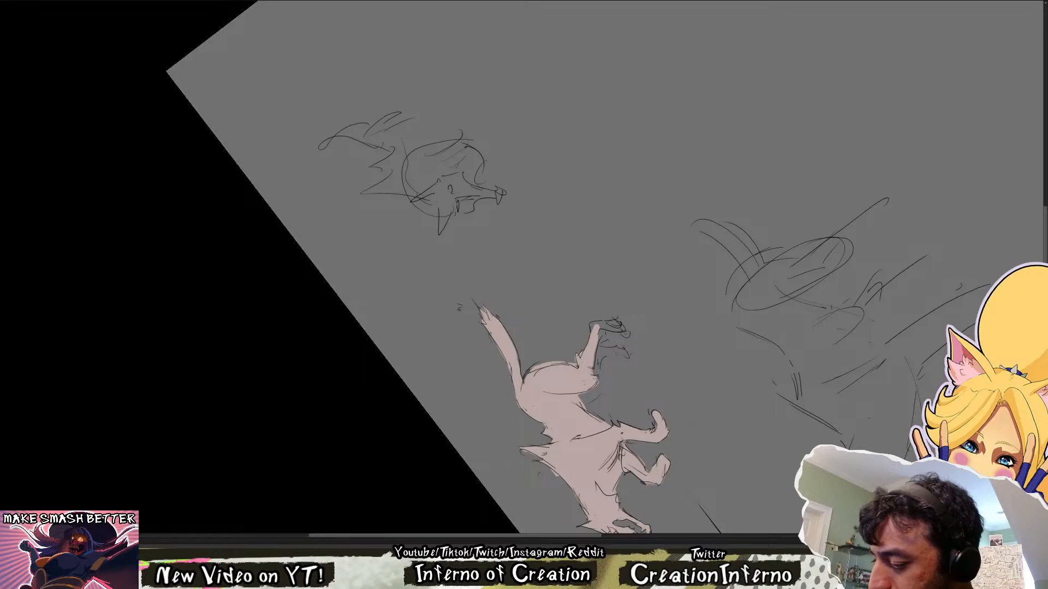
{"action": "mouse_move", "coordinate": [597, 328]}
{"action": "left_mouse_down"}
{"action": "mouse_move", "coordinate": [617, 322]}
{"action": "mouse_move", "coordinate": [606, 352]}
{"action": "mouse_move", "coordinate": [633, 356]}
{"action": "mouse_move", "coordinate": [595, 376]}
{"action": "left_mouse_up"}
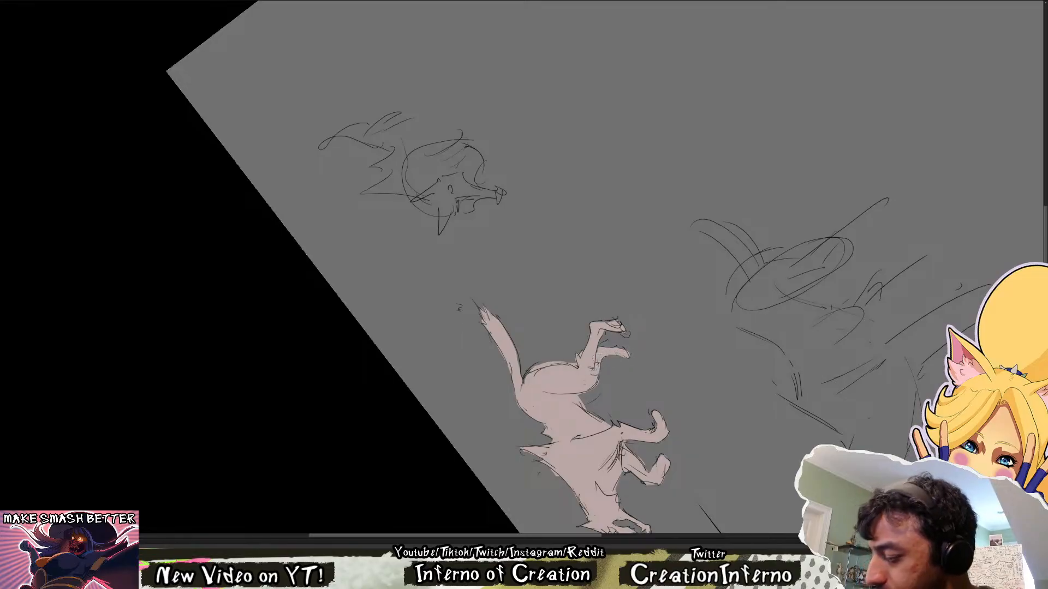
Paint dark brown markings over the muzzle, head, back, shoulder, thigh and upper tail, following the coloured wolf
{"action": "key", "text": "Escape"}
{"action": "left_click_drag", "start_coordinate": [470, 353], "coordinate": [576, 414]}
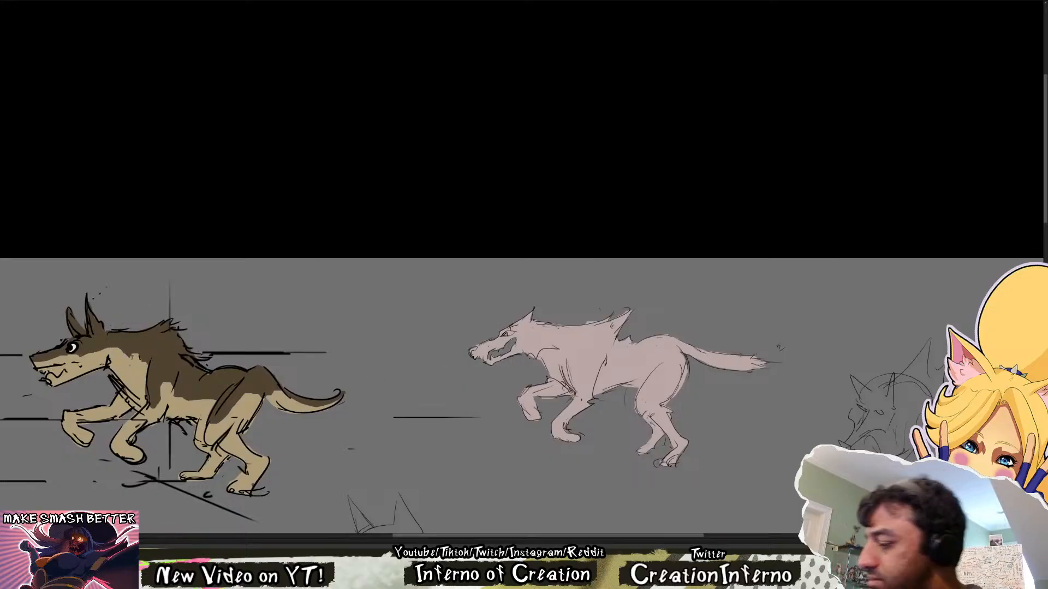
{"action": "mouse_move", "coordinate": [471, 356]}
{"action": "left_mouse_down"}
{"action": "mouse_move", "coordinate": [561, 306]}
{"action": "mouse_move", "coordinate": [462, 360]}
{"action": "mouse_move", "coordinate": [550, 330]}
{"action": "mouse_move", "coordinate": [581, 348]}
{"action": "mouse_move", "coordinate": [575, 382]}
{"action": "mouse_move", "coordinate": [571, 365]}
{"action": "mouse_move", "coordinate": [597, 352]}
{"action": "mouse_move", "coordinate": [584, 385]}
{"action": "mouse_move", "coordinate": [611, 320]}
{"action": "mouse_move", "coordinate": [581, 327]}
{"action": "mouse_move", "coordinate": [611, 340]}
{"action": "mouse_move", "coordinate": [605, 352]}
{"action": "mouse_move", "coordinate": [627, 356]}
{"action": "mouse_move", "coordinate": [658, 338]}
{"action": "mouse_move", "coordinate": [647, 335]}
{"action": "mouse_move", "coordinate": [653, 348]}
{"action": "mouse_move", "coordinate": [776, 350]}
{"action": "left_mouse_up"}
{"action": "mouse_move", "coordinate": [674, 359]}
{"action": "left_mouse_down"}
{"action": "mouse_move", "coordinate": [644, 404]}
{"action": "mouse_move", "coordinate": [674, 355]}
{"action": "mouse_move", "coordinate": [600, 357]}
{"action": "left_mouse_up"}
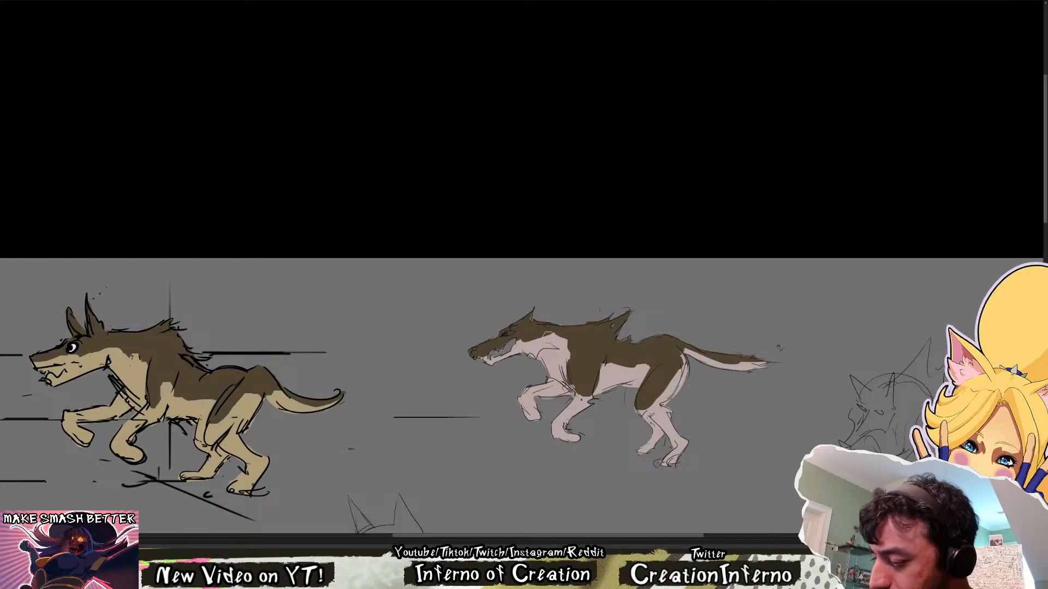
{"action": "mouse_move", "coordinate": [520, 343]}
{"action": "left_mouse_down"}
{"action": "mouse_move", "coordinate": [535, 339]}
{"action": "mouse_move", "coordinate": [461, 365]}
{"action": "left_mouse_up"}
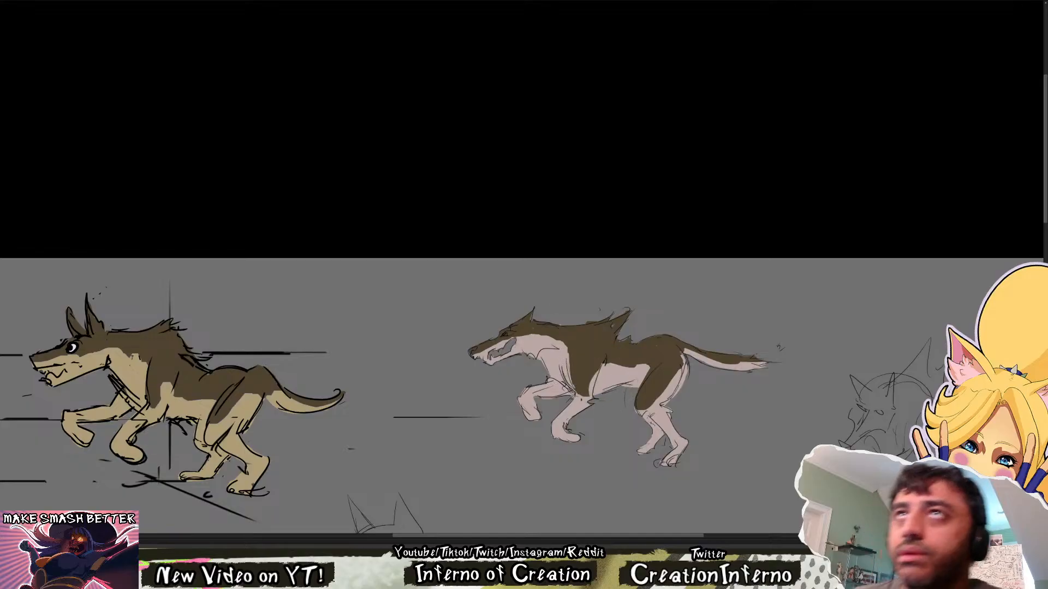
Select the dark brown markings on the running wolf, recolour them to a muted blue-violet and clear the selection
{"action": "left_click", "coordinate": [601, 345]}
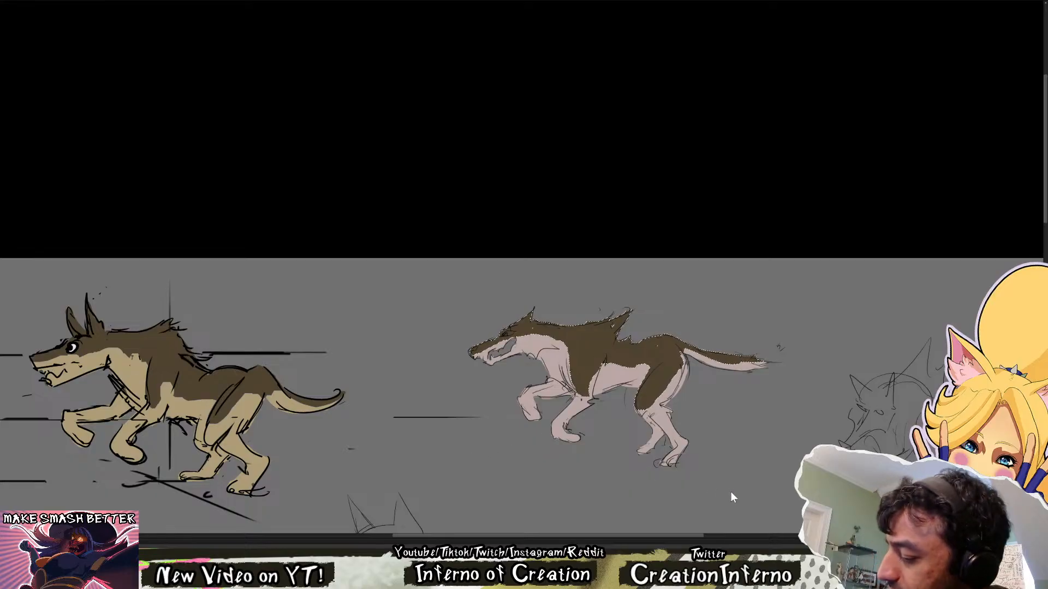
{"action": "left_click_drag", "start_coordinate": [724, 480], "coordinate": [707, 480]}
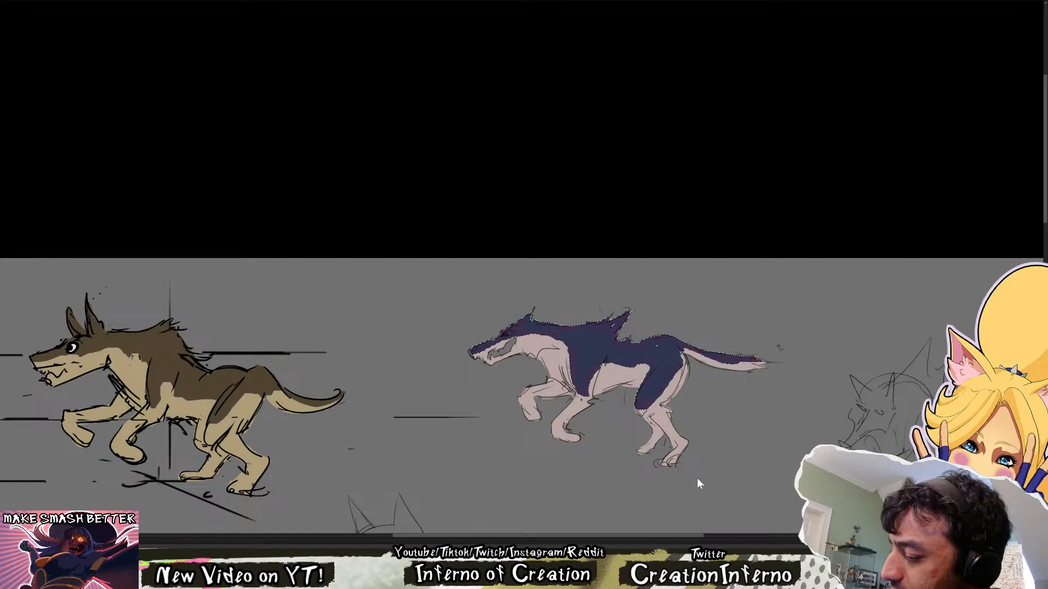
{"action": "left_click_drag", "start_coordinate": [726, 509], "coordinate": [729, 509]}
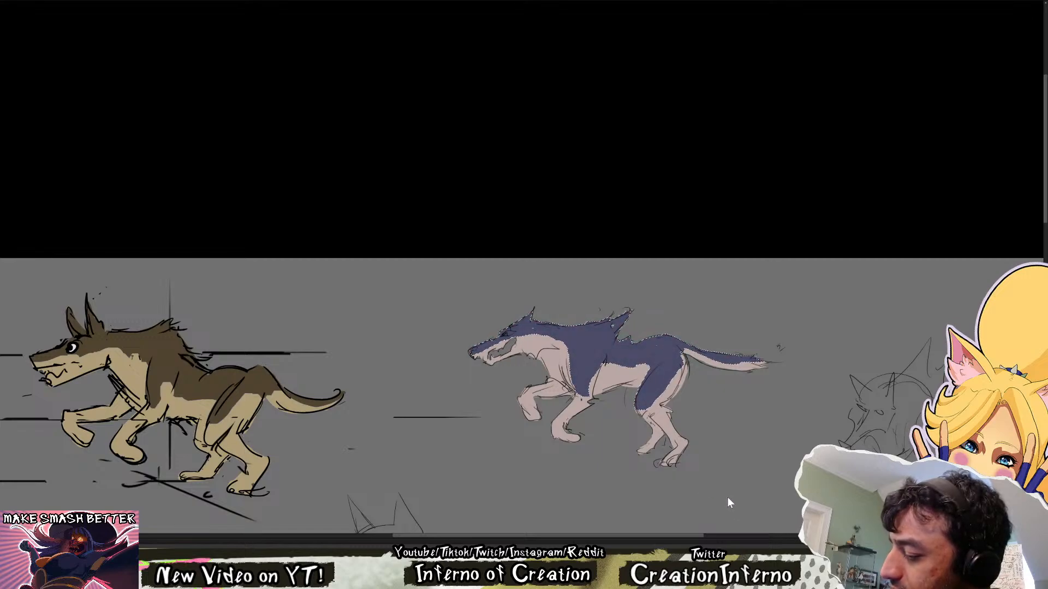
{"action": "left_click_drag", "start_coordinate": [730, 510], "coordinate": [732, 509]}
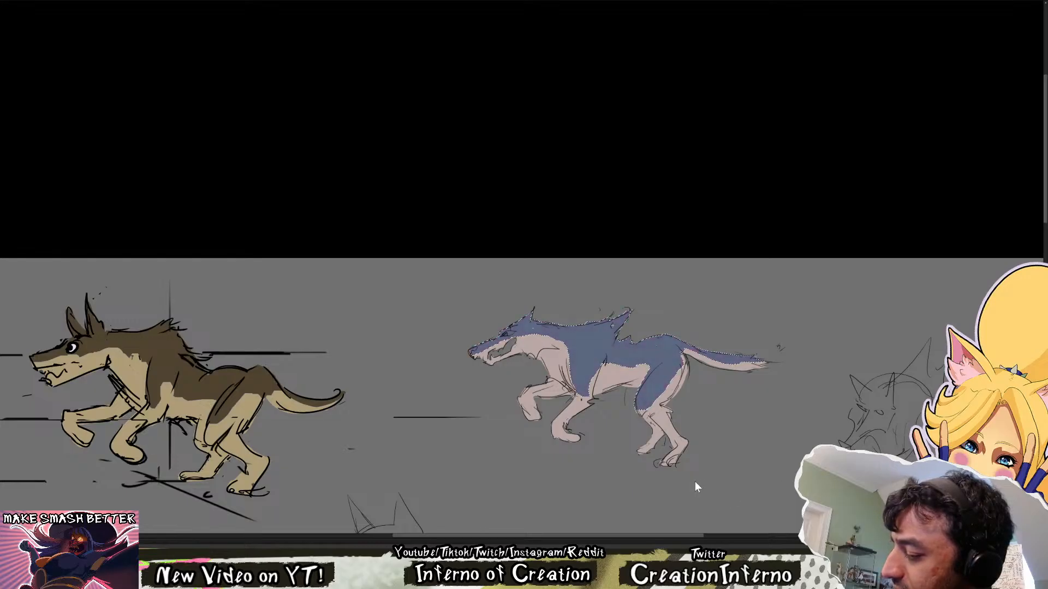
{"action": "key", "text": "ctrl+d"}
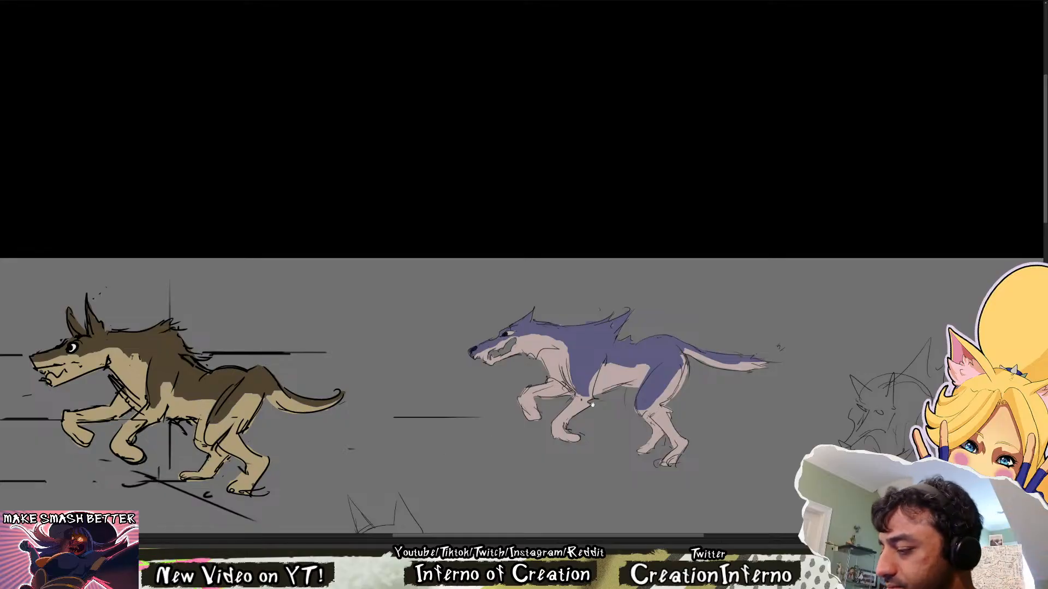
Try rough strokes around the violet wolf's head and for a larger swept-back mane on its back, undoing each one
{"action": "mouse_move", "coordinate": [593, 405]}
{"action": "left_mouse_down"}
{"action": "mouse_move", "coordinate": [531, 369]}
{"action": "mouse_move", "coordinate": [507, 329]}
{"action": "mouse_move", "coordinate": [513, 315]}
{"action": "left_mouse_up"}
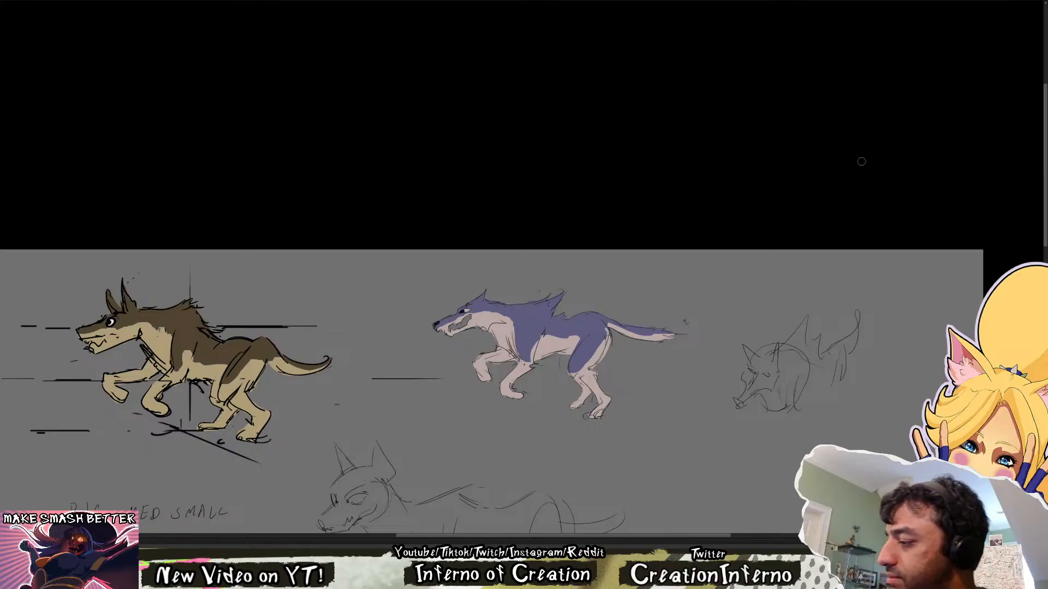
{"action": "left_click_drag", "start_coordinate": [478, 282], "coordinate": [568, 416]}
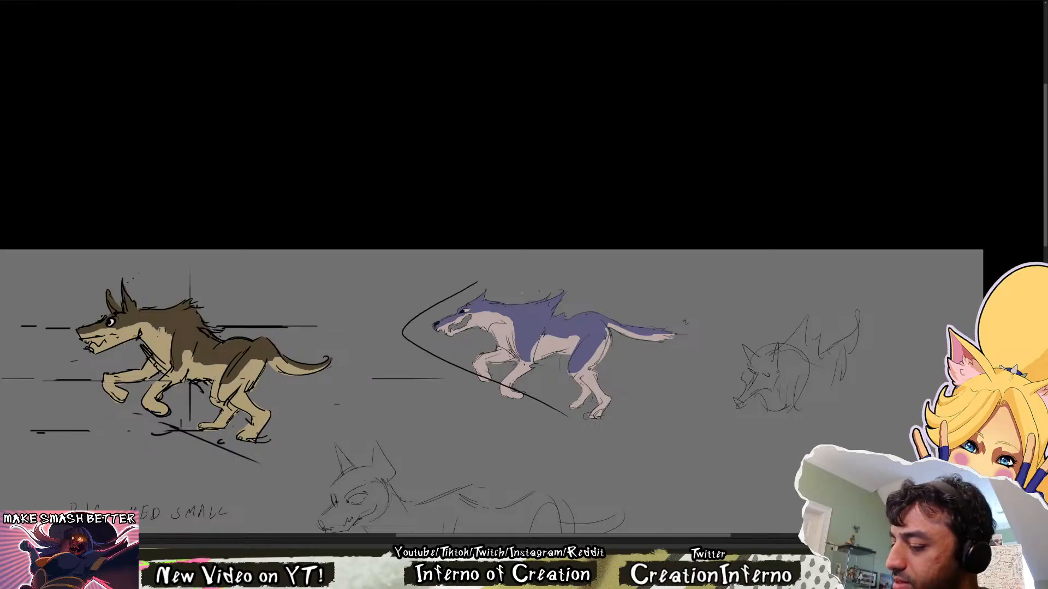
{"action": "key", "text": "ctrl+z"}
{"action": "mouse_move", "coordinate": [496, 296]}
{"action": "left_mouse_down"}
{"action": "mouse_move", "coordinate": [590, 271]}
{"action": "mouse_move", "coordinate": [566, 312]}
{"action": "left_mouse_up"}
{"action": "key", "text": "ctrl+z"}
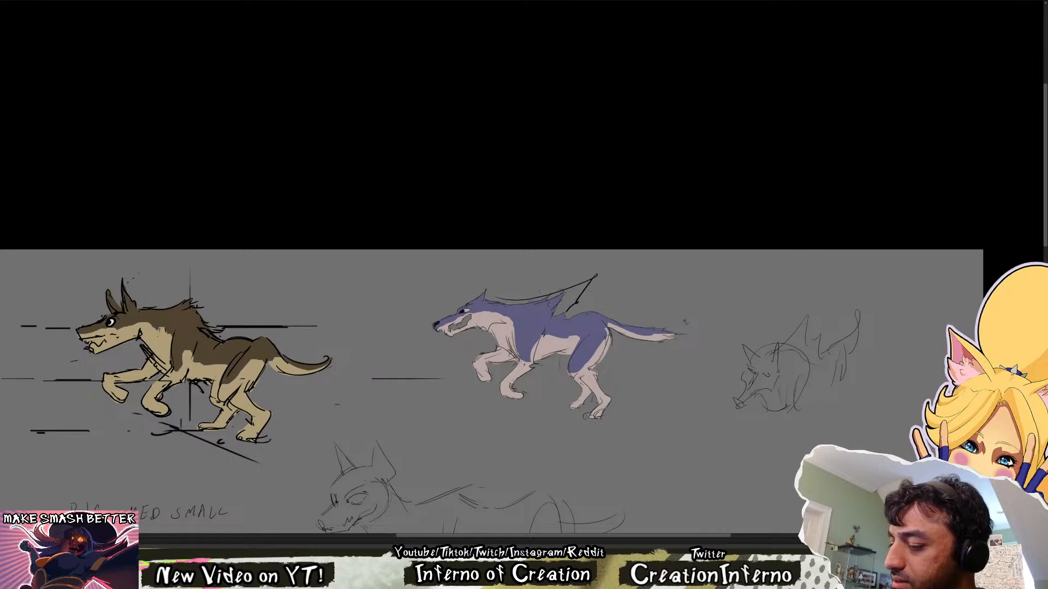
{"action": "key", "text": "ctrl+z"}
{"action": "key", "text": "ctrl+z"}
{"action": "left_click_drag", "start_coordinate": [508, 297], "coordinate": [587, 307]}
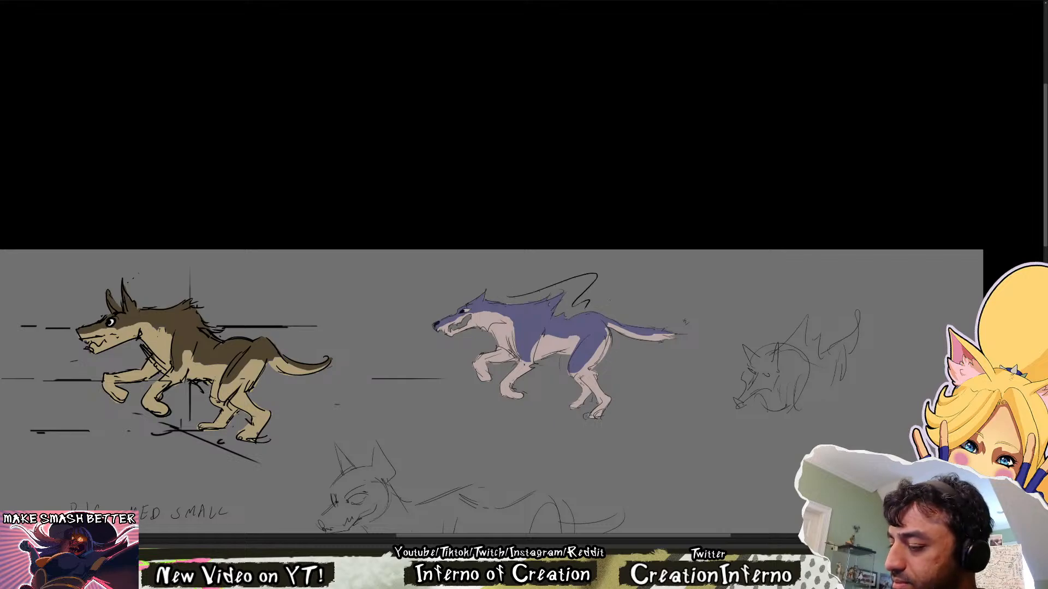
{"action": "key", "text": "ctrl+z"}
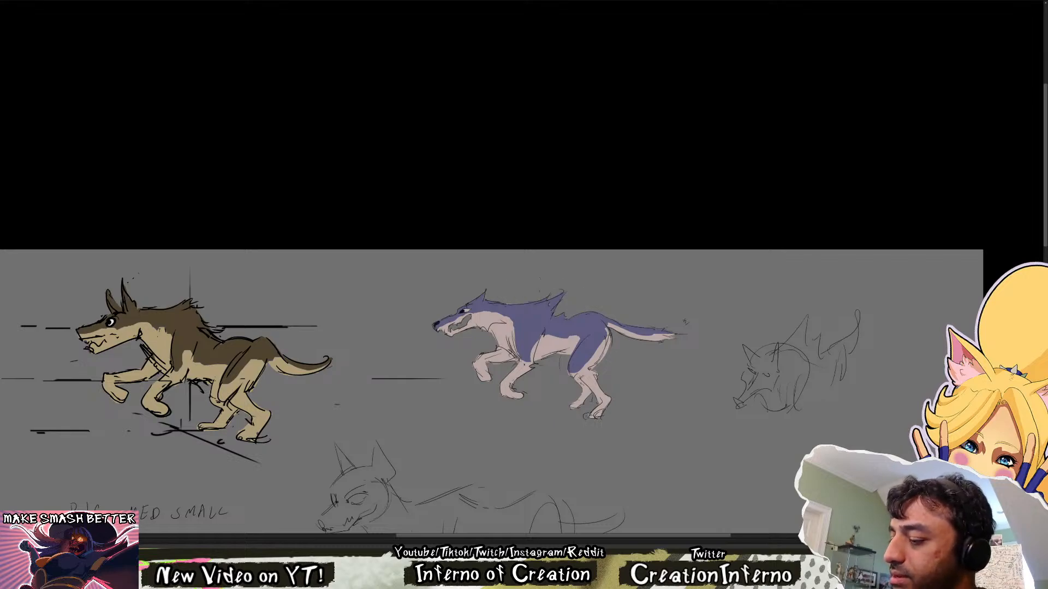
{"action": "mouse_move", "coordinate": [540, 292]}
{"action": "left_mouse_down"}
{"action": "mouse_move", "coordinate": [568, 314]}
{"action": "mouse_move", "coordinate": [601, 309]}
{"action": "left_mouse_up"}
{"action": "key", "text": "ctrl+z"}
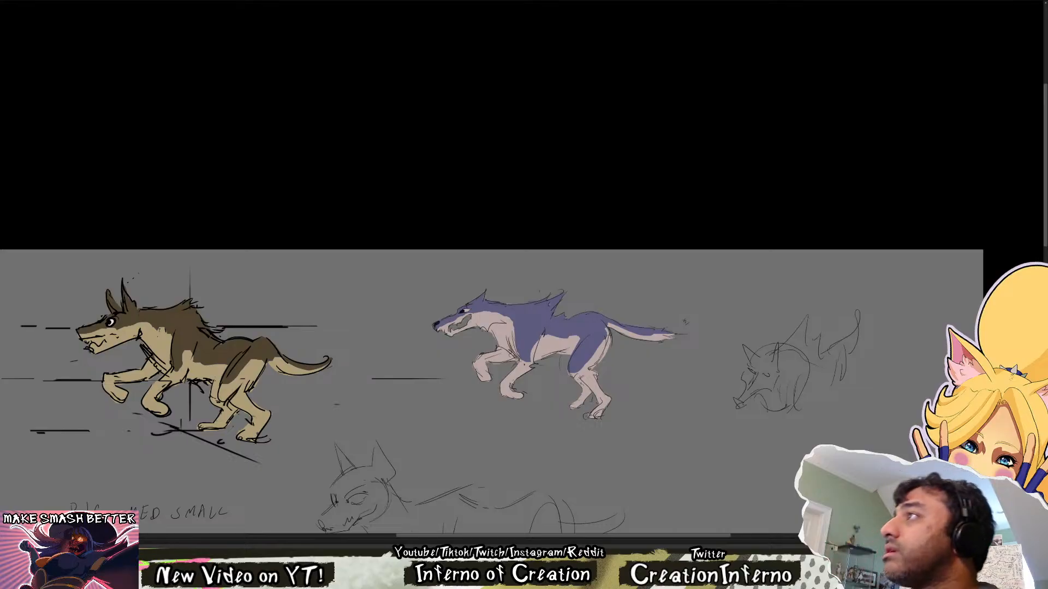
Compare the violet wolf with the running wolf in the other open document and review the whole wolf sheet
{"action": "key", "text": "ctrl+Tab"}
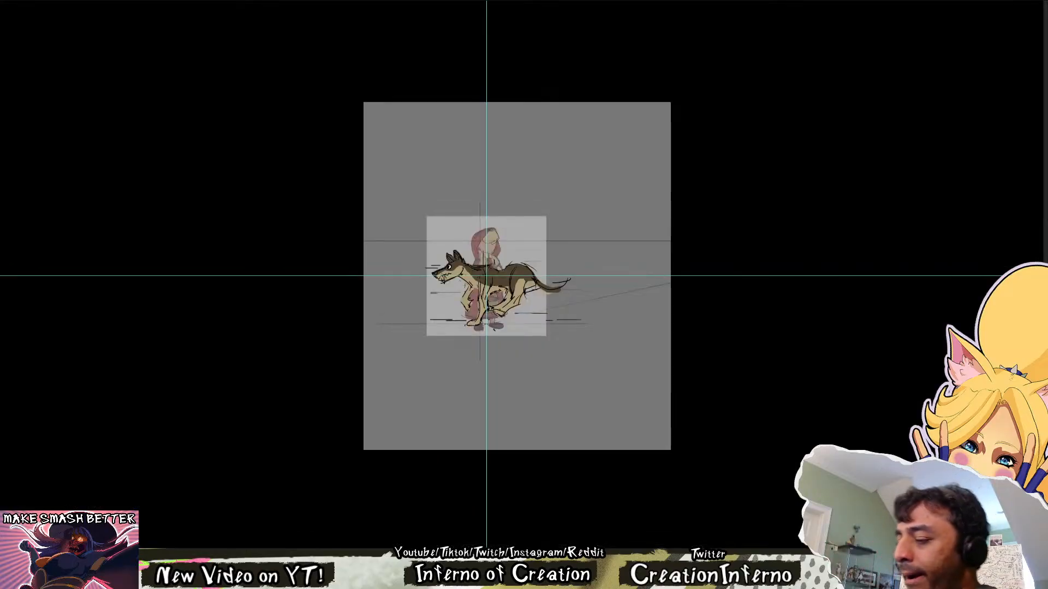
{"action": "key", "text": "ctrl+plus"}
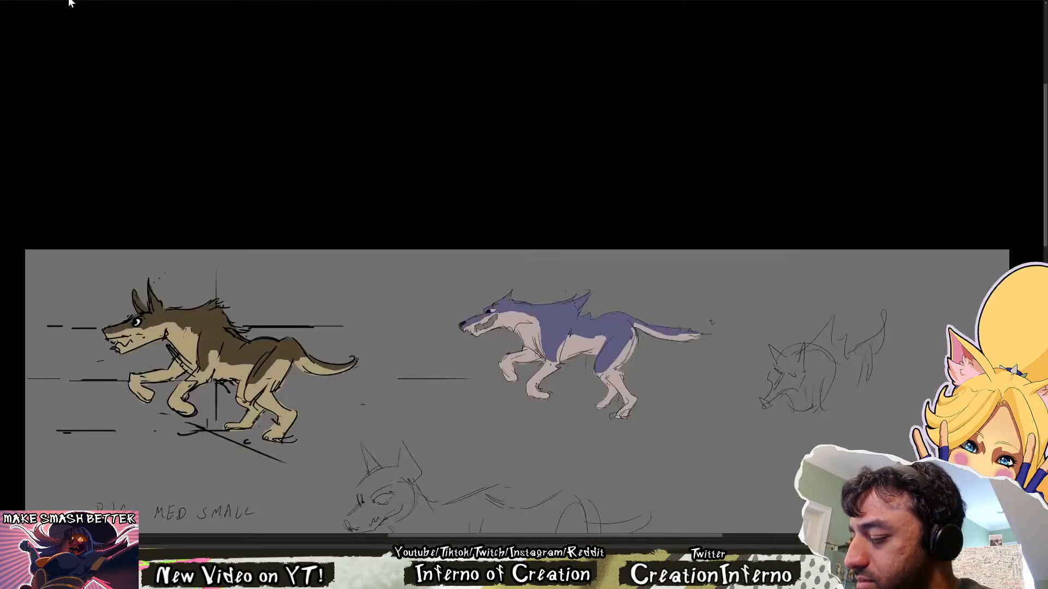
{"action": "scroll", "coordinate": [605, 279], "scroll_direction": "down", "scroll_amount": 1}
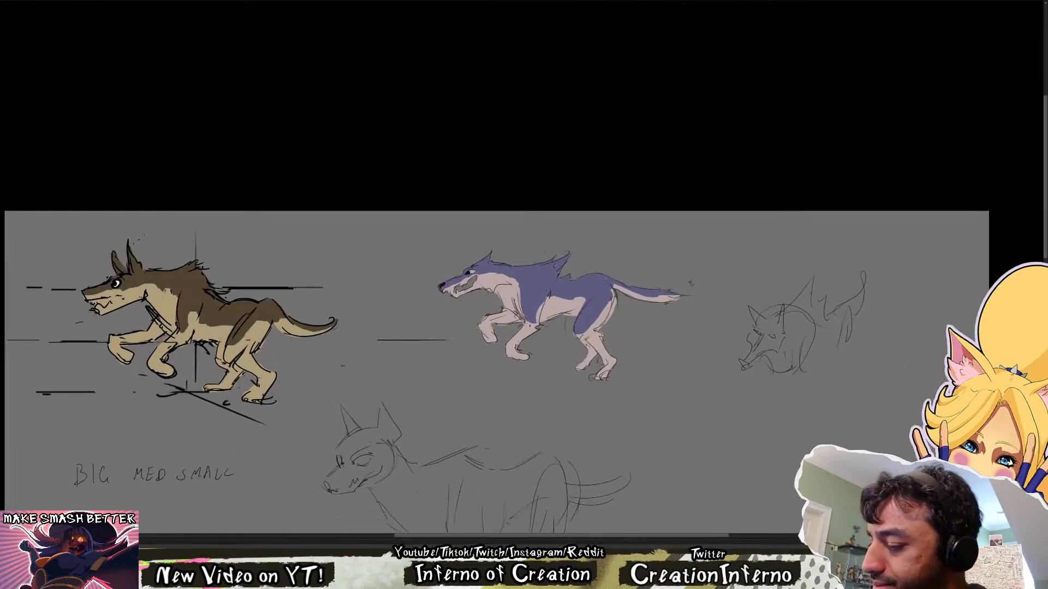
{"action": "left_click_drag", "start_coordinate": [568, 294], "coordinate": [541, 206]}
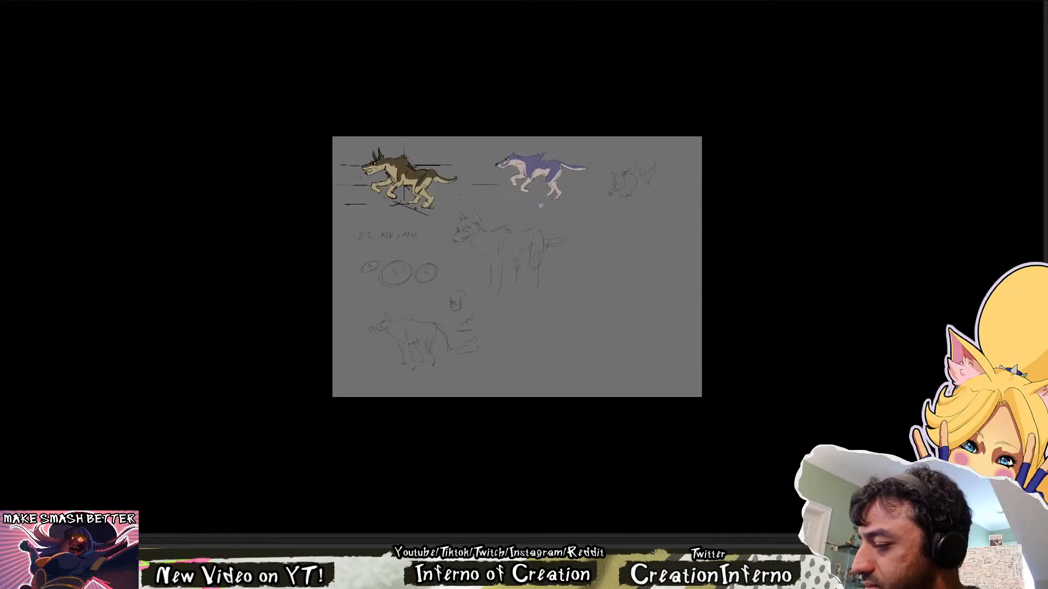
{"action": "left_click_drag", "start_coordinate": [541, 206], "coordinate": [568, 71]}
{"action": "left_click_drag", "start_coordinate": [568, 71], "coordinate": [538, 209]}
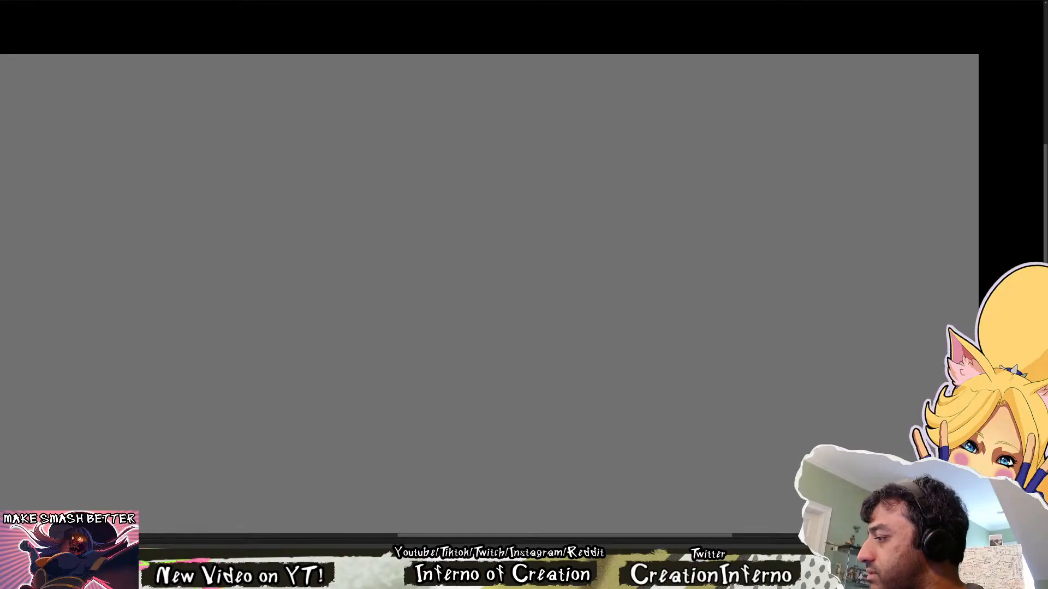
Examine the coloured hooded girl, bats, wasp and bird on the character sheet, and return to the wolf drawings
{"action": "left_click_drag", "start_coordinate": [408, 449], "coordinate": [460, 253]}
{"action": "left_click_drag", "start_coordinate": [595, 157], "coordinate": [168, 424]}
{"action": "left_click_drag", "start_coordinate": [269, 371], "coordinate": [689, 88]}
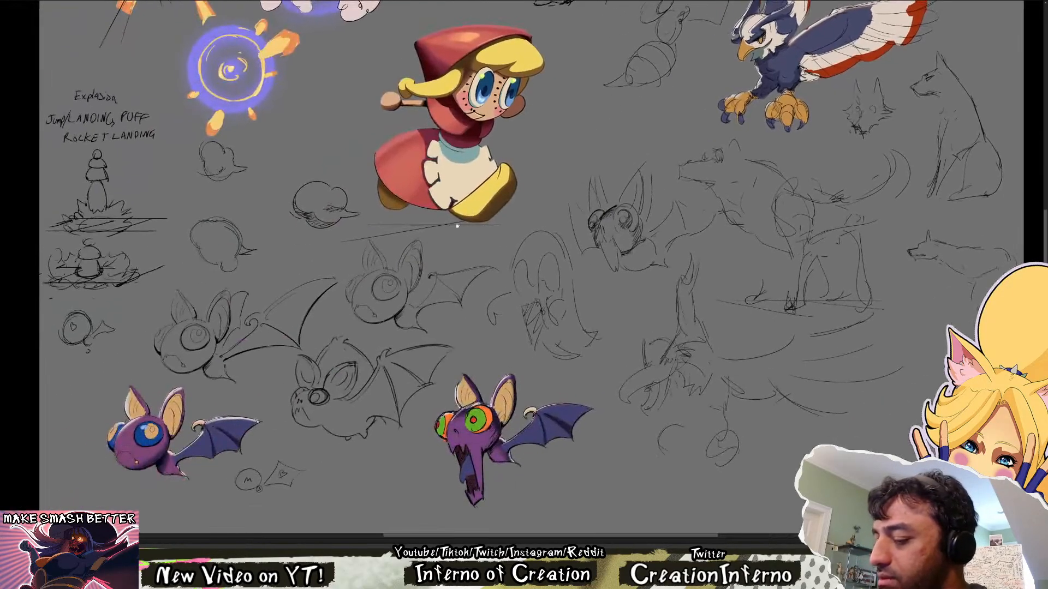
{"action": "left_click_drag", "start_coordinate": [364, 325], "coordinate": [403, 319]}
{"action": "left_click_drag", "start_coordinate": [510, 134], "coordinate": [442, 385]}
{"action": "left_click_drag", "start_coordinate": [495, 112], "coordinate": [427, 308]}
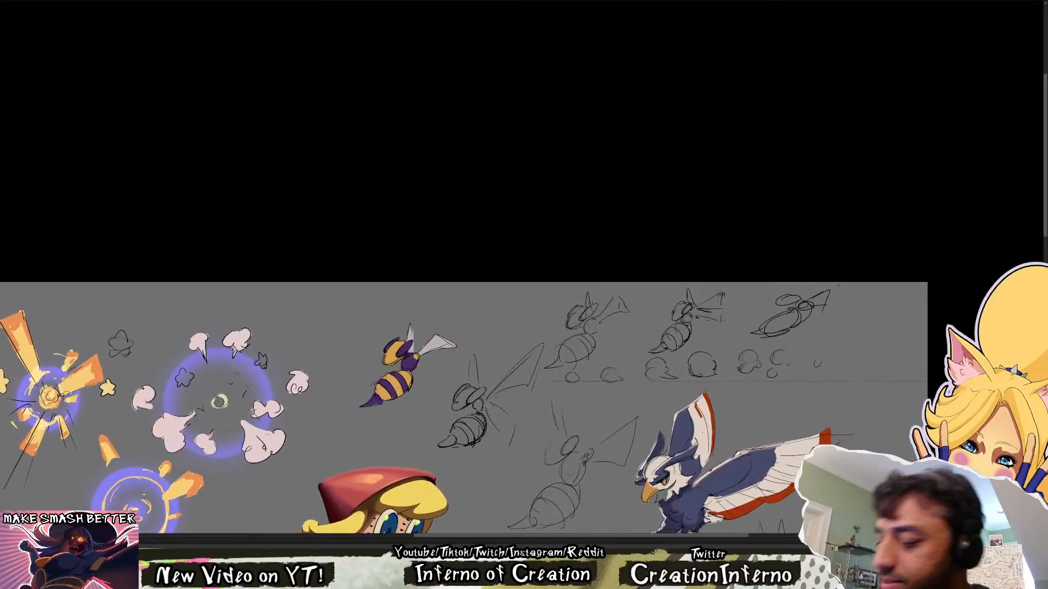
{"action": "left_click_drag", "start_coordinate": [751, 494], "coordinate": [642, 299]}
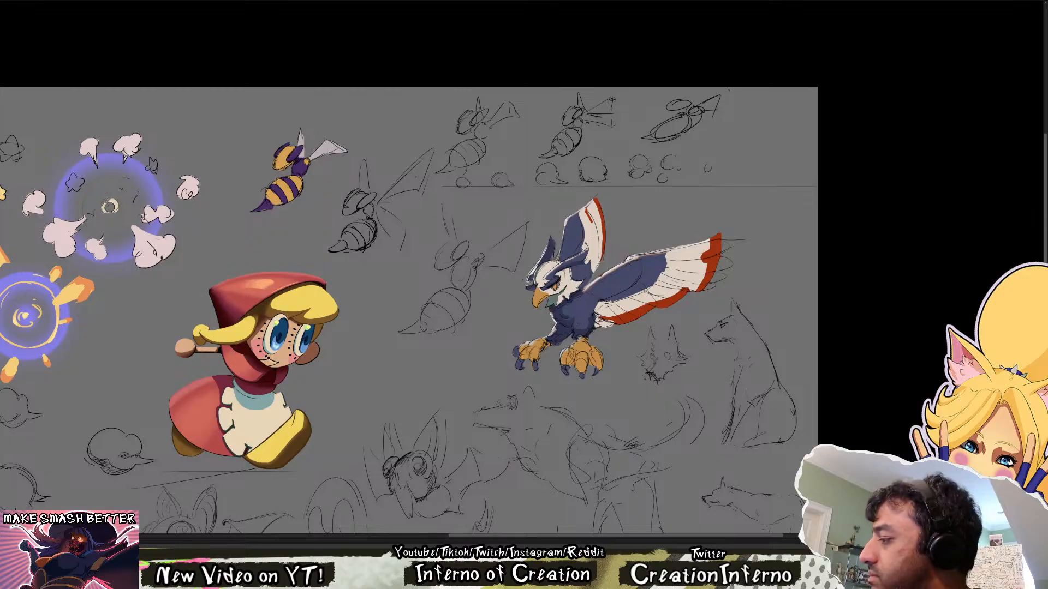
{"action": "left_click", "coordinate": [1046, 120]}
{"action": "left_click", "coordinate": [1046, 120]}
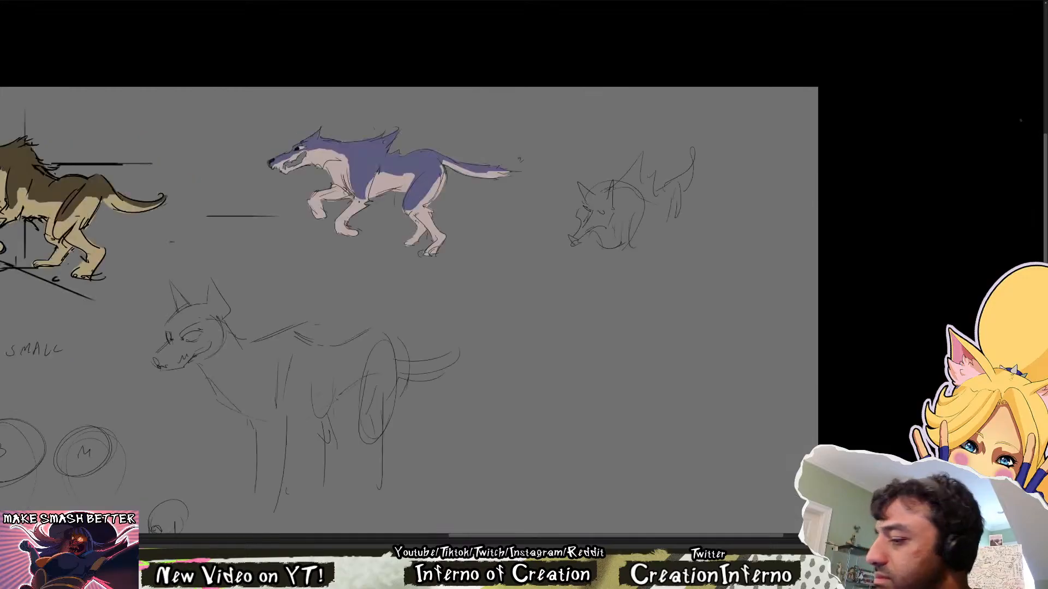
Undo the trial strokes on the violet wolf's head and fill the eye white with a pale colour
{"action": "mouse_move", "coordinate": [408, 232]}
{"action": "left_mouse_down"}
{"action": "mouse_move", "coordinate": [474, 303]}
{"action": "mouse_move", "coordinate": [524, 333]}
{"action": "left_mouse_up"}
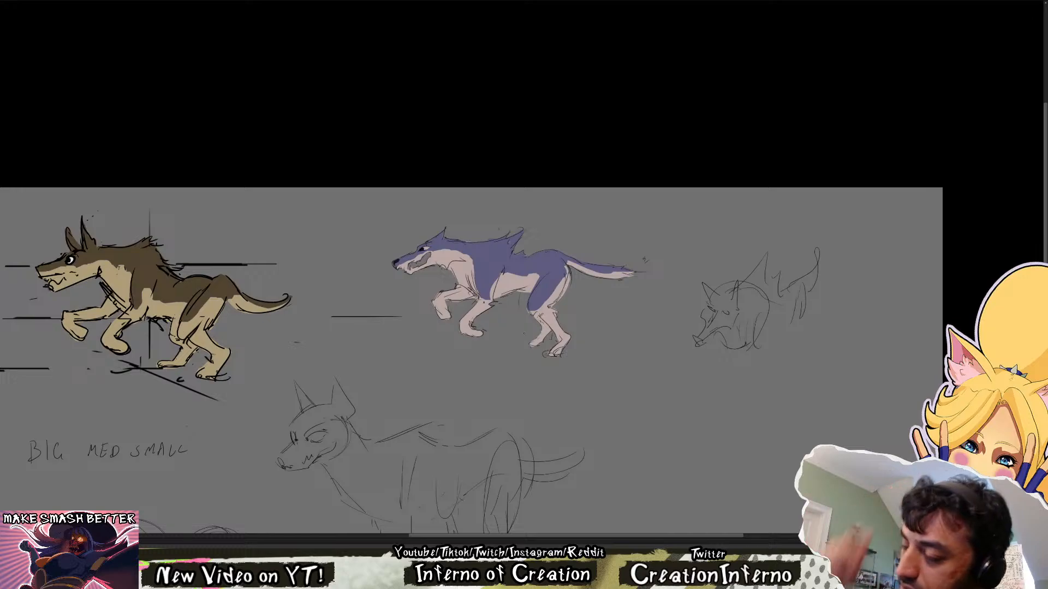
{"action": "mouse_move", "coordinate": [619, 399]}
{"action": "left_mouse_down"}
{"action": "mouse_move", "coordinate": [629, 292]}
{"action": "mouse_move", "coordinate": [705, 43]}
{"action": "mouse_move", "coordinate": [673, 365]}
{"action": "mouse_move", "coordinate": [658, 371]}
{"action": "mouse_move", "coordinate": [628, 485]}
{"action": "mouse_move", "coordinate": [617, 493]}
{"action": "left_mouse_up"}
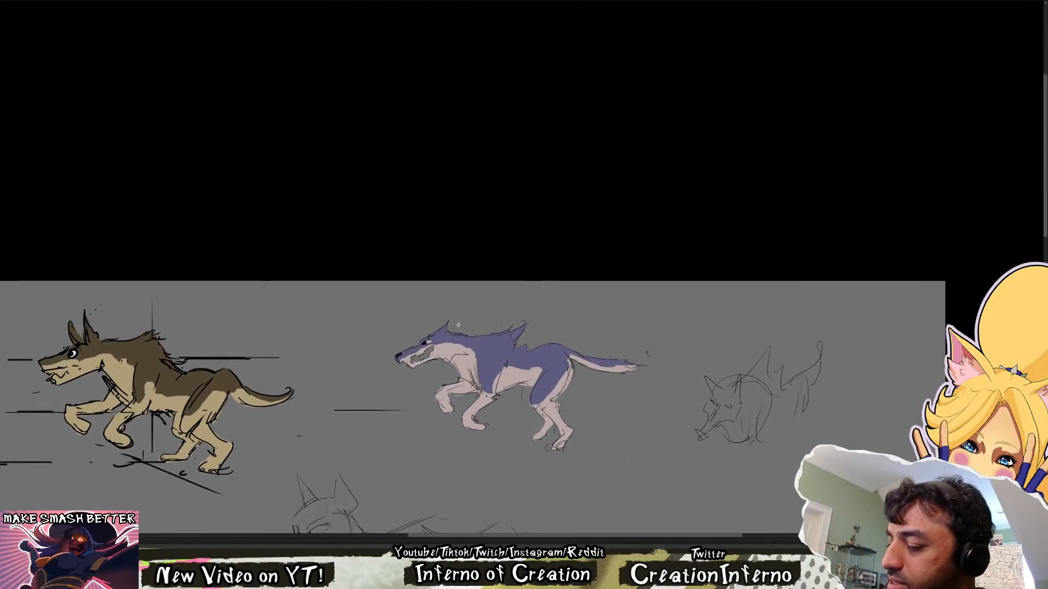
{"action": "scroll", "coordinate": [428, 343], "scroll_direction": "up", "scroll_amount": 3}
{"action": "mouse_move", "coordinate": [438, 332]}
{"action": "left_mouse_down"}
{"action": "mouse_move", "coordinate": [404, 341]}
{"action": "mouse_move", "coordinate": [438, 333]}
{"action": "mouse_move", "coordinate": [435, 322]}
{"action": "mouse_move", "coordinate": [409, 339]}
{"action": "left_mouse_up"}
{"action": "key", "text": "ctrl+z"}
{"action": "key", "text": "ctrl+z"}
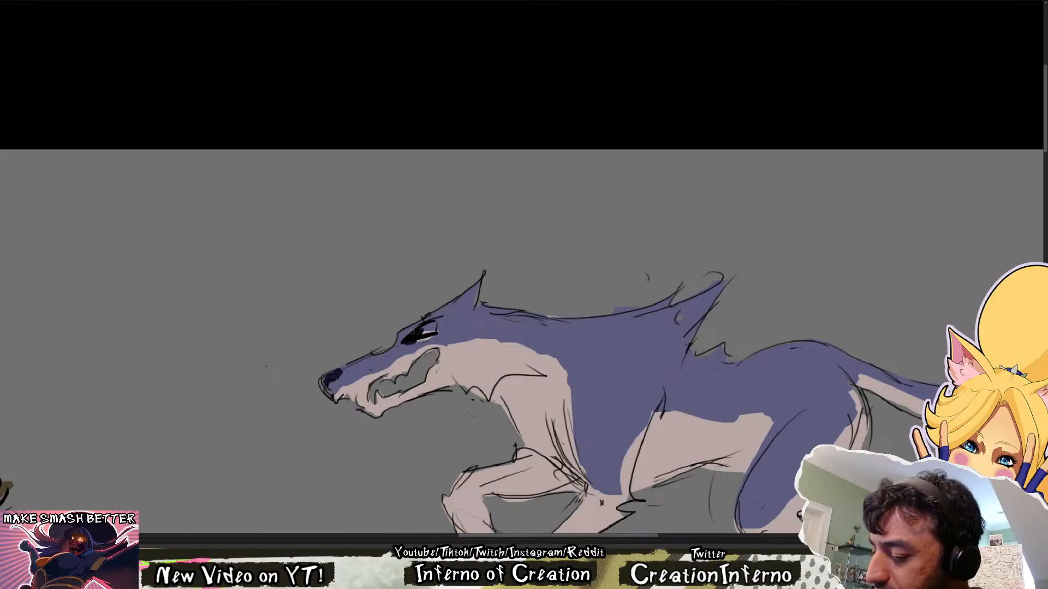
{"action": "key", "text": "ctrl+z"}
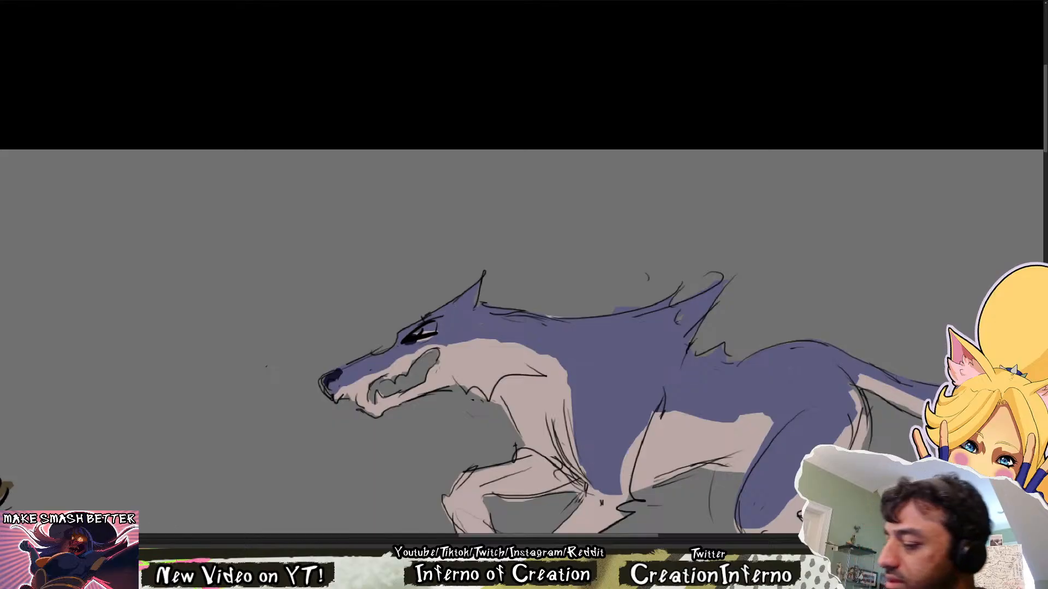
{"action": "left_click_drag", "start_coordinate": [415, 334], "coordinate": [431, 328]}
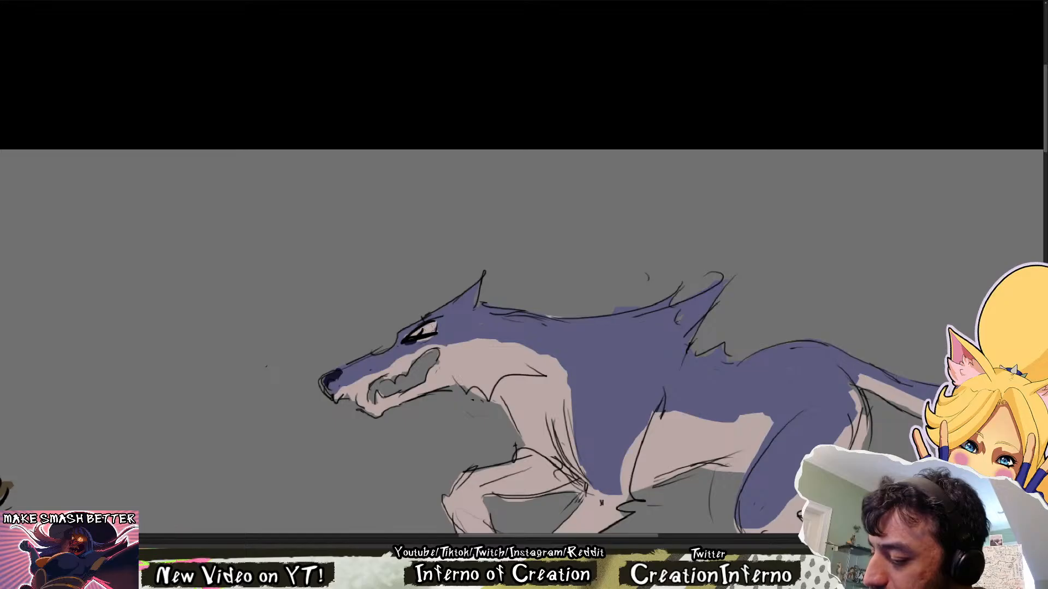
Sample the dark nose colour, darken the violet wolf's pupil and nose, and erase the violet spill above its back
{"action": "left_click", "coordinate": [335, 376], "text": "alt"}
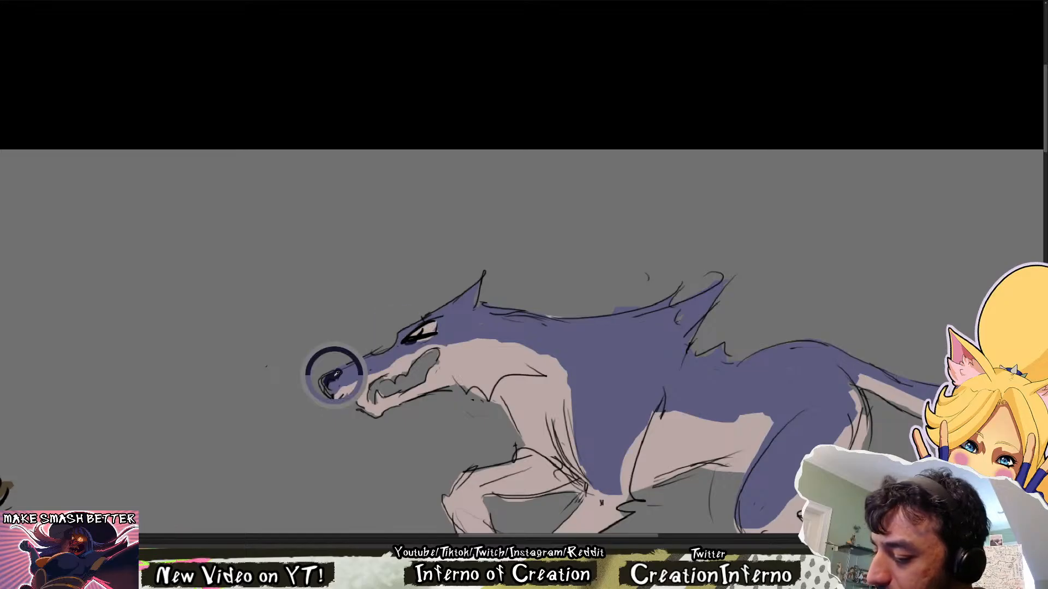
{"action": "left_click_drag", "start_coordinate": [413, 338], "coordinate": [431, 329]}
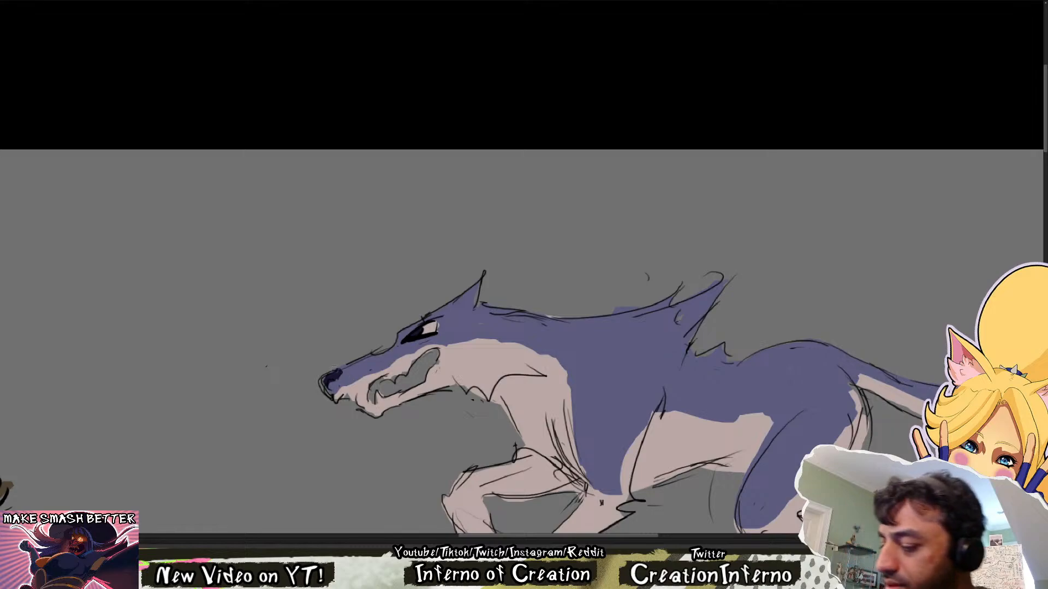
{"action": "mouse_move", "coordinate": [330, 374]}
{"action": "left_mouse_down"}
{"action": "mouse_move", "coordinate": [323, 391]}
{"action": "mouse_move", "coordinate": [338, 373]}
{"action": "mouse_move", "coordinate": [319, 383]}
{"action": "mouse_move", "coordinate": [326, 395]}
{"action": "mouse_move", "coordinate": [338, 373]}
{"action": "left_mouse_up"}
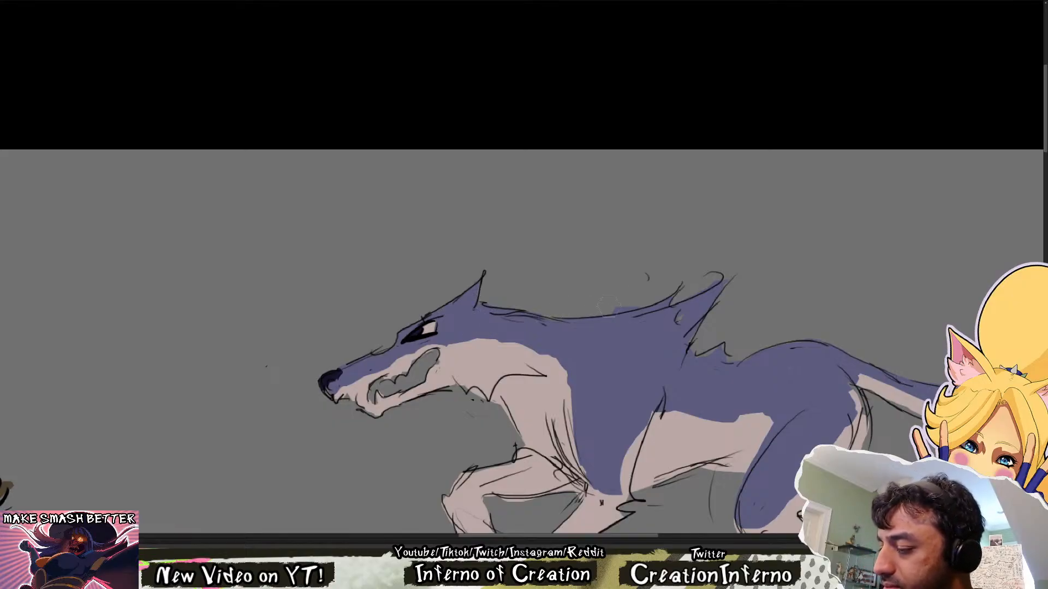
{"action": "left_click_drag", "start_coordinate": [609, 306], "coordinate": [643, 299]}
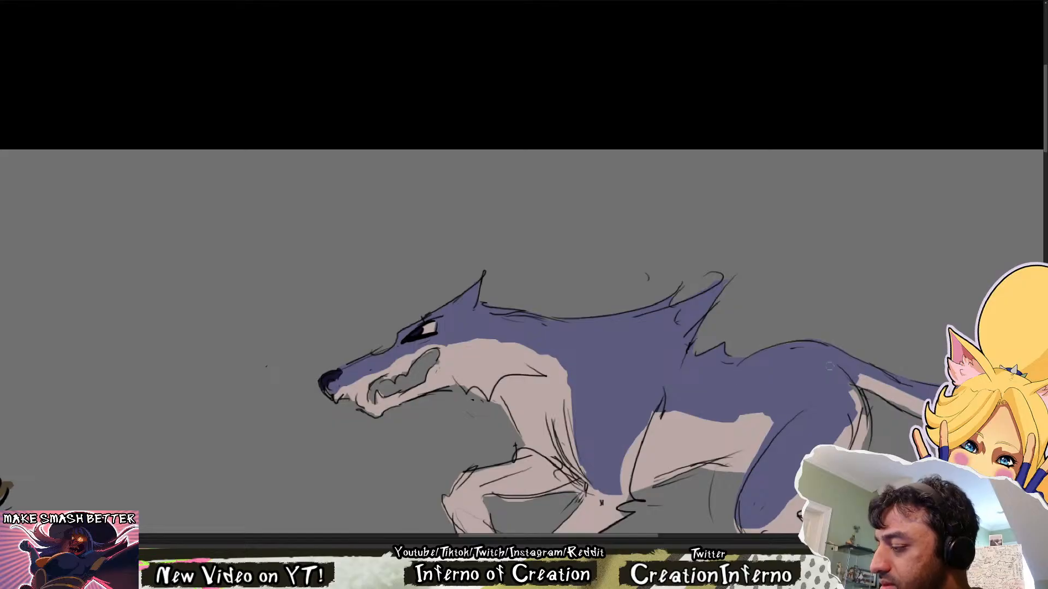
Check the violet running wolf beside the brown reference at different zoom levels and in a mirrored canvas view
{"action": "scroll", "coordinate": [797, 373], "scroll_direction": "down", "scroll_amount": 2}
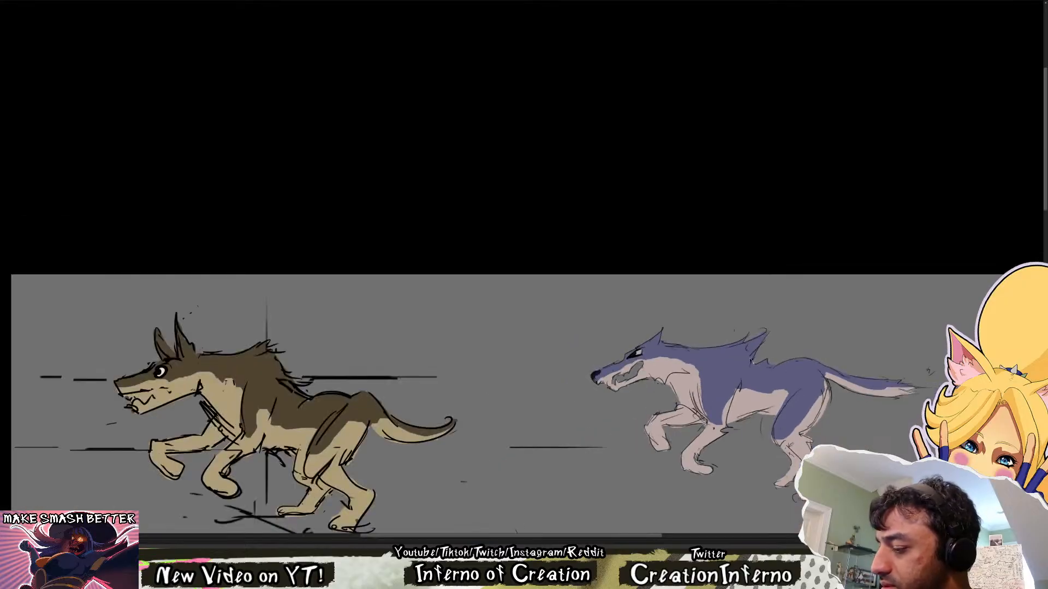
{"action": "left_click_drag", "start_coordinate": [749, 359], "coordinate": [432, 183]}
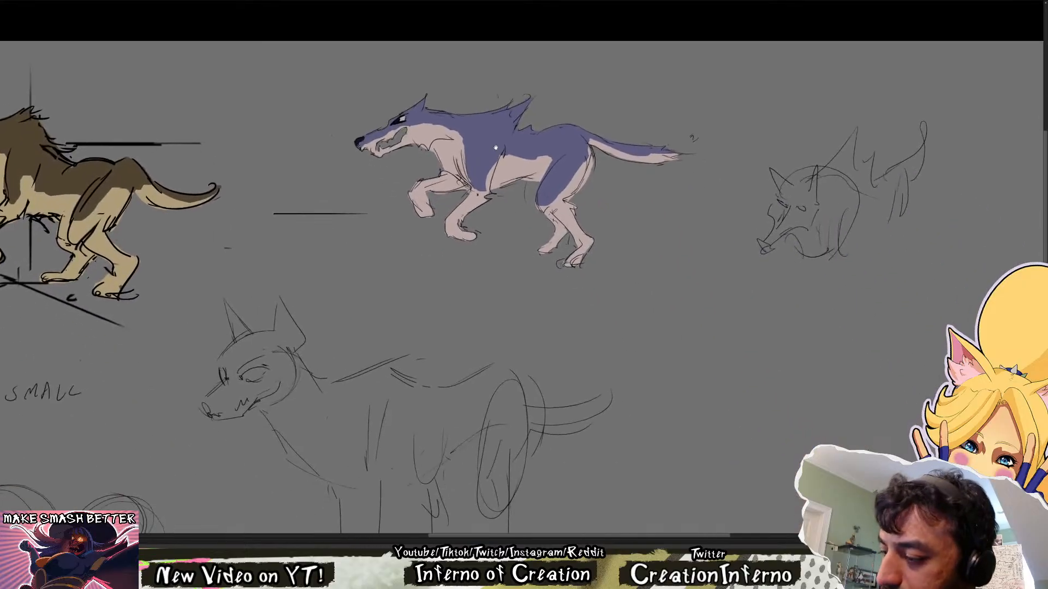
{"action": "left_click_drag", "start_coordinate": [495, 147], "coordinate": [576, 273]}
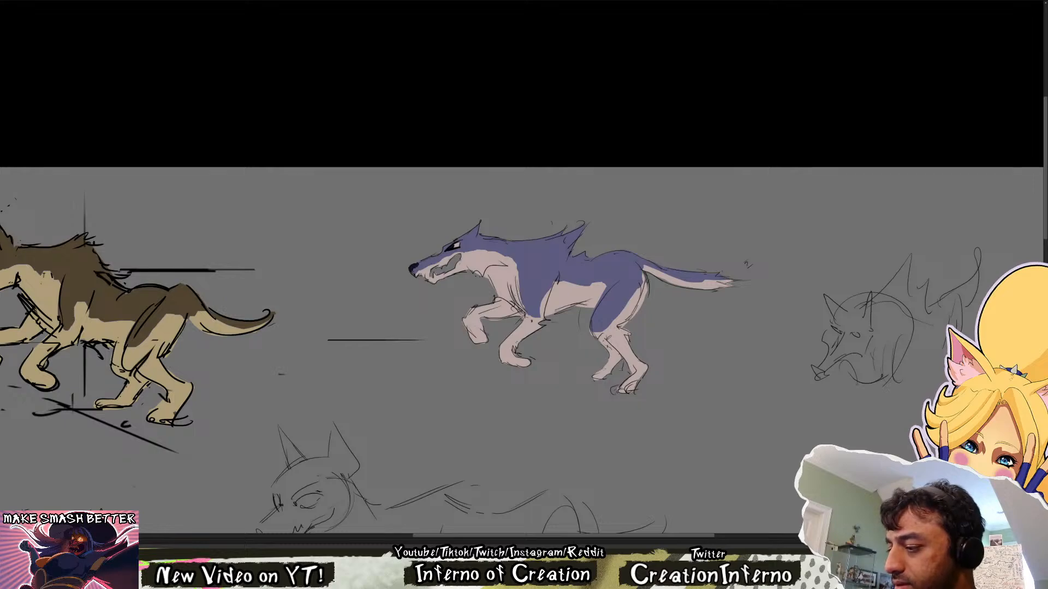
{"action": "scroll", "coordinate": [770, 258], "scroll_direction": "up", "scroll_amount": 5}
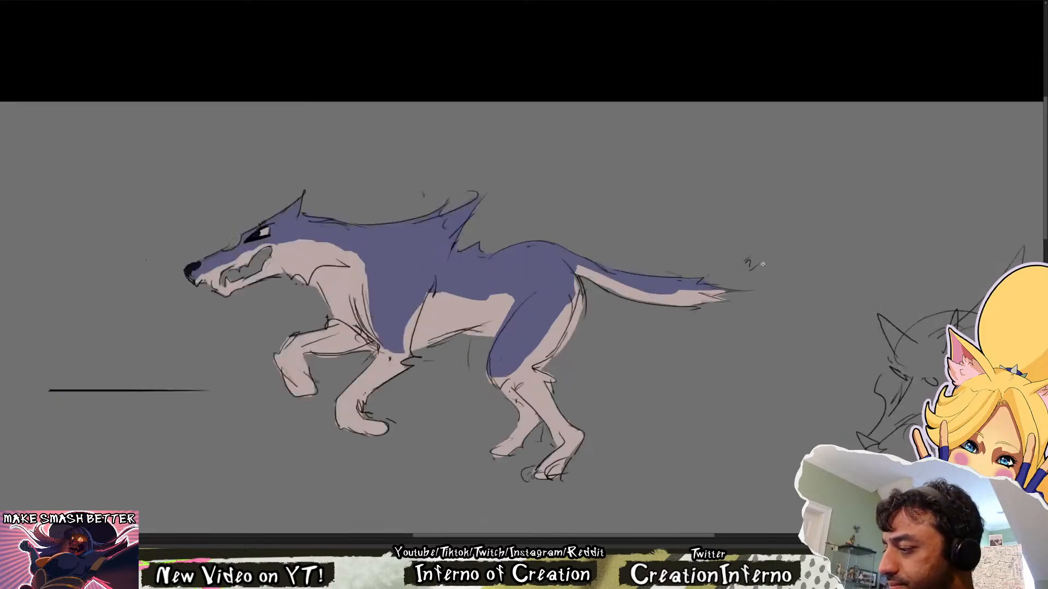
{"action": "scroll", "coordinate": [761, 264], "scroll_direction": "down", "scroll_amount": 3}
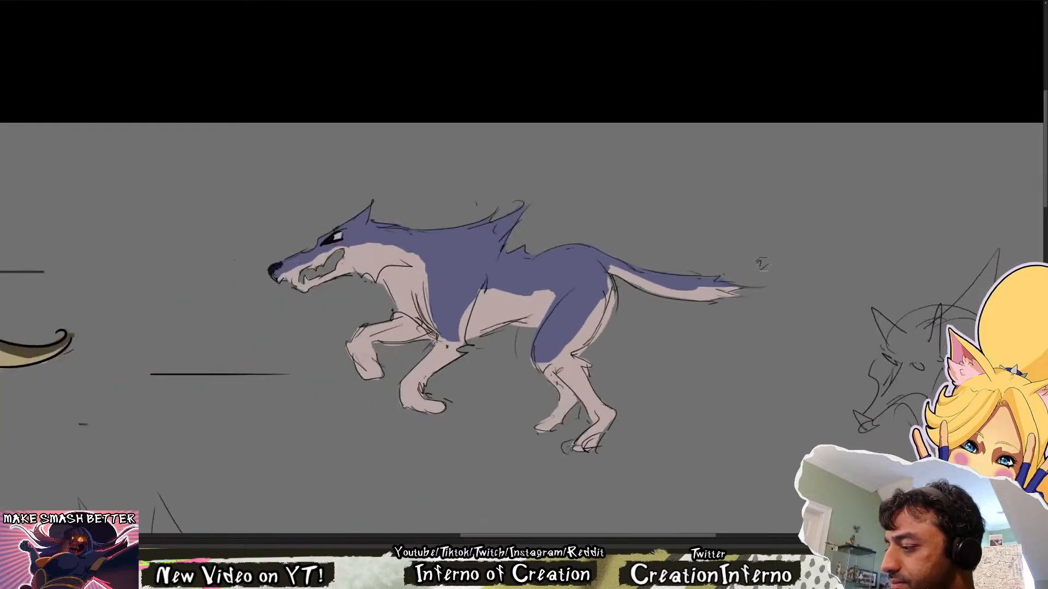
{"action": "scroll", "coordinate": [767, 276], "scroll_direction": "down", "scroll_amount": 4}
{"action": "scroll", "coordinate": [764, 278], "scroll_direction": "up", "scroll_amount": 2}
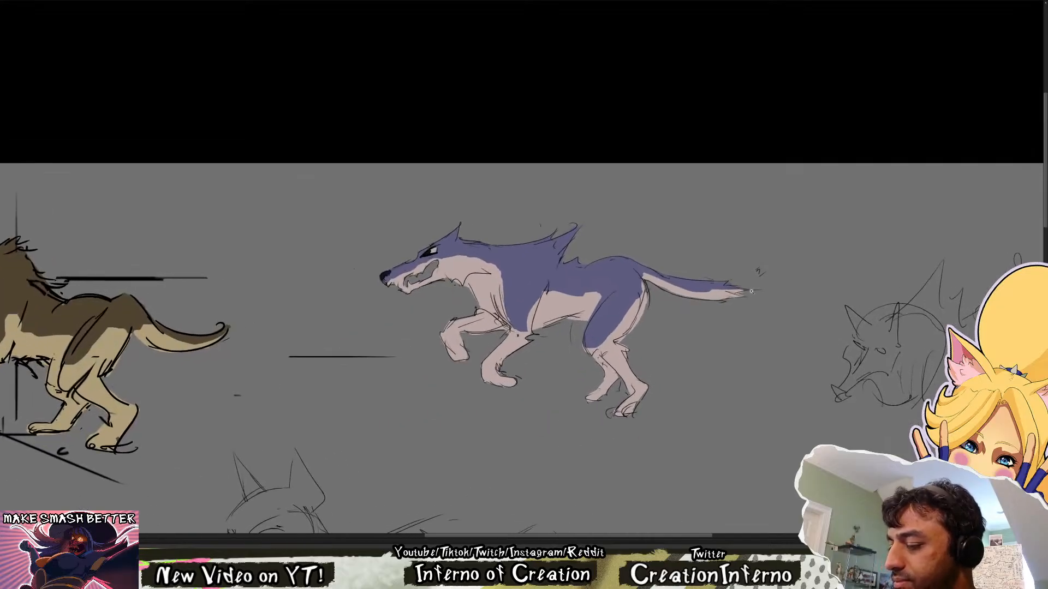
{"action": "left_click_drag", "start_coordinate": [764, 278], "coordinate": [887, 317]}
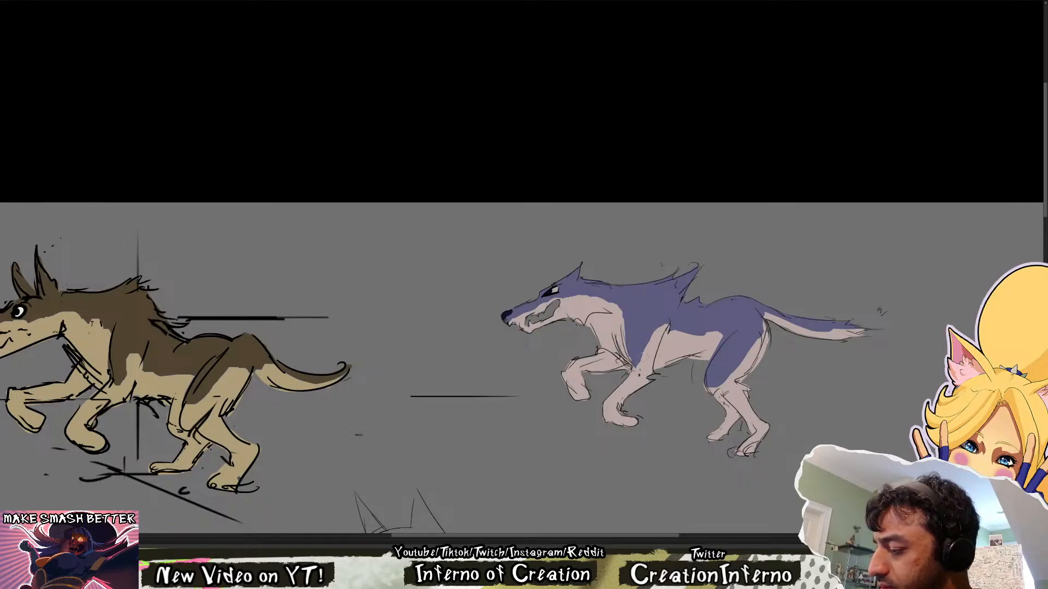
{"action": "left_click", "coordinate": [659, 340], "text": "alt"}
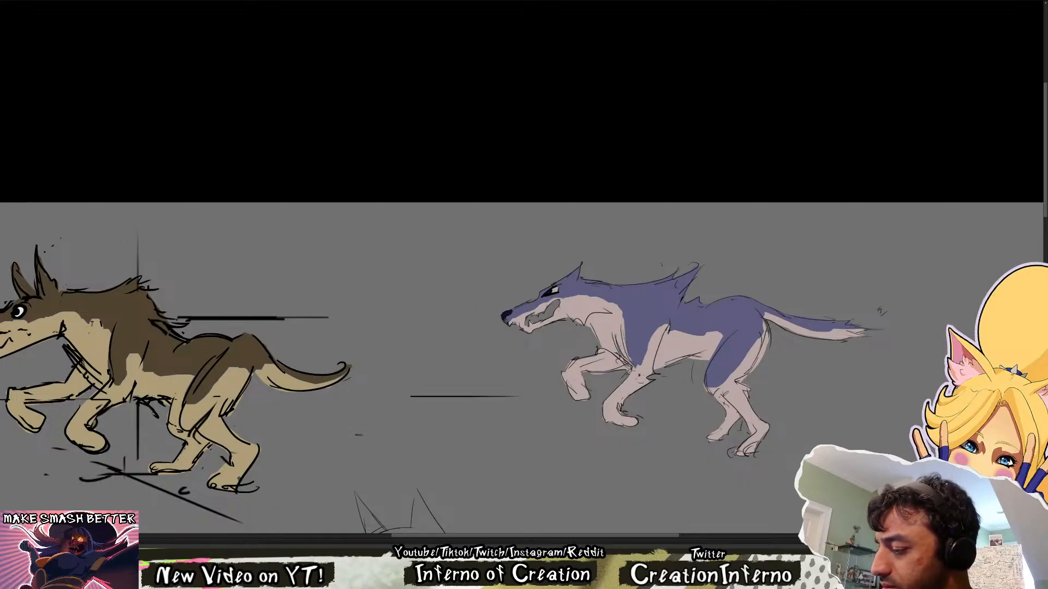
{"action": "key", "text": "ctrl+shift+h"}
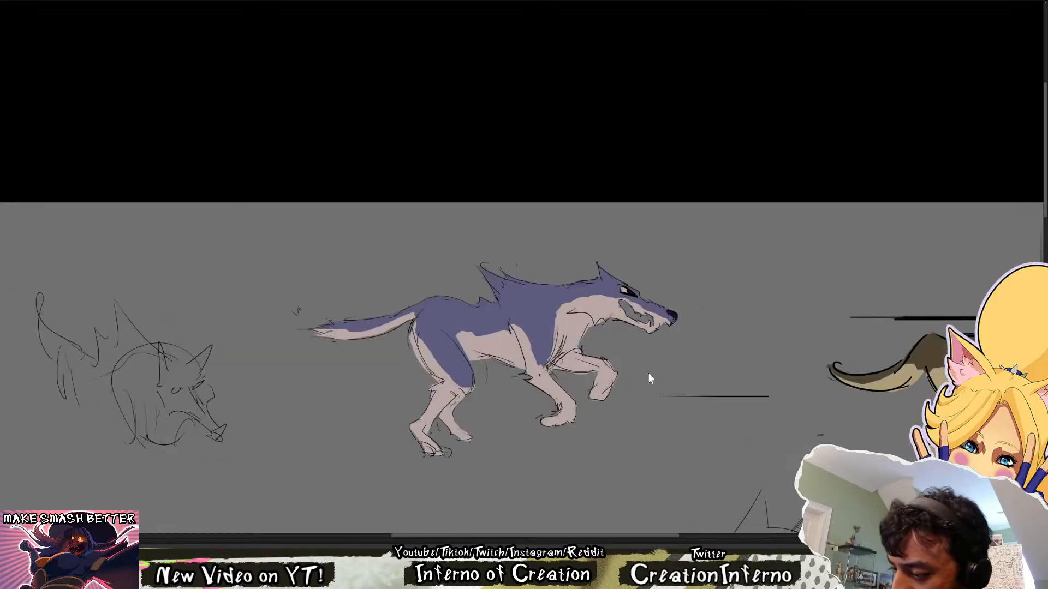
{"action": "key", "text": "ctrl+shift+h"}
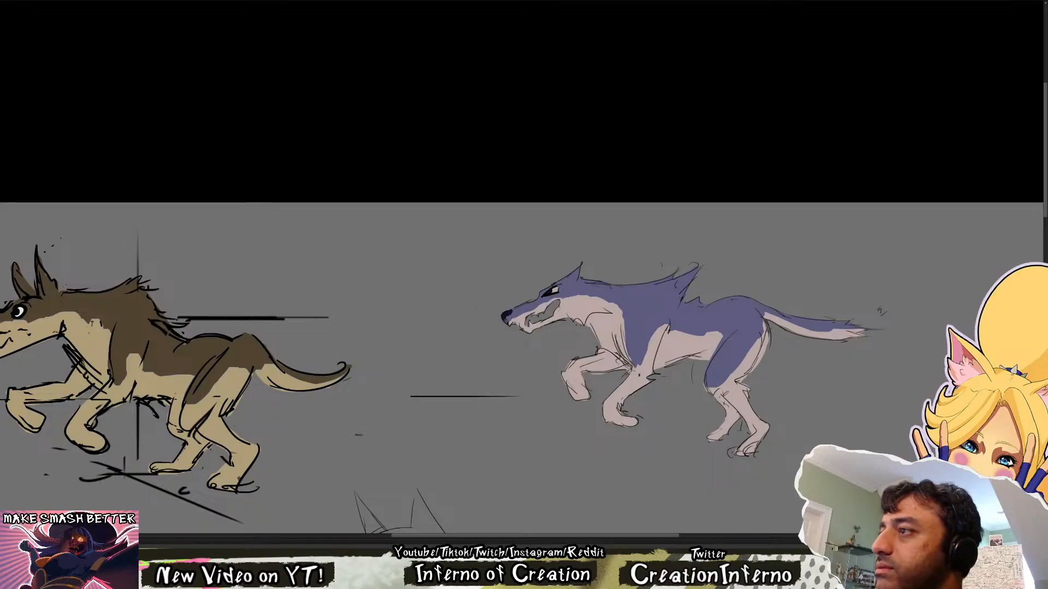
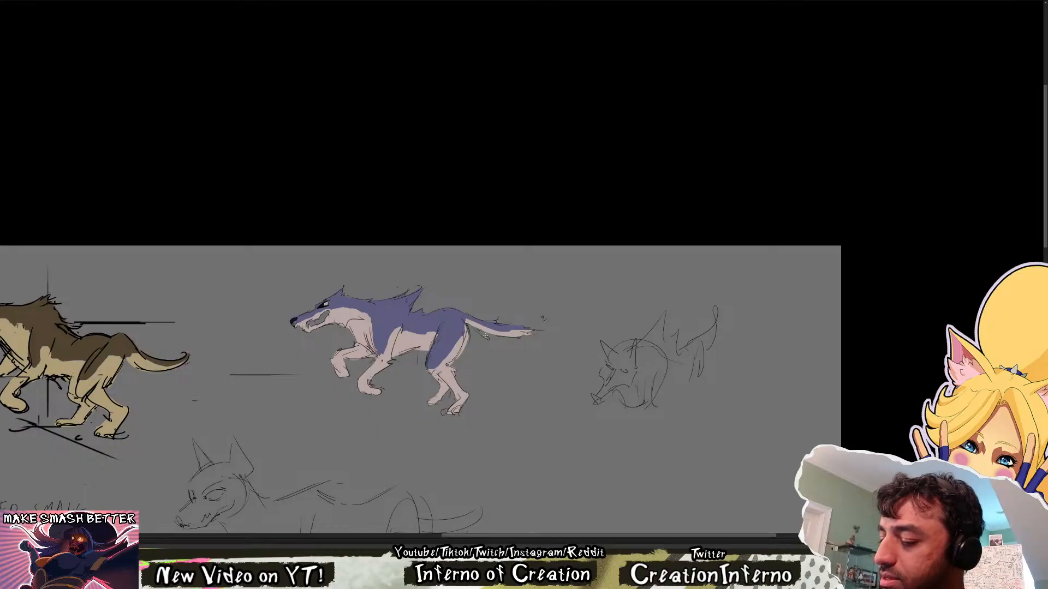
Examine the violet running wolf and compare it with and without the last edit
{"action": "left_click_drag", "start_coordinate": [485, 335], "coordinate": [514, 342]}
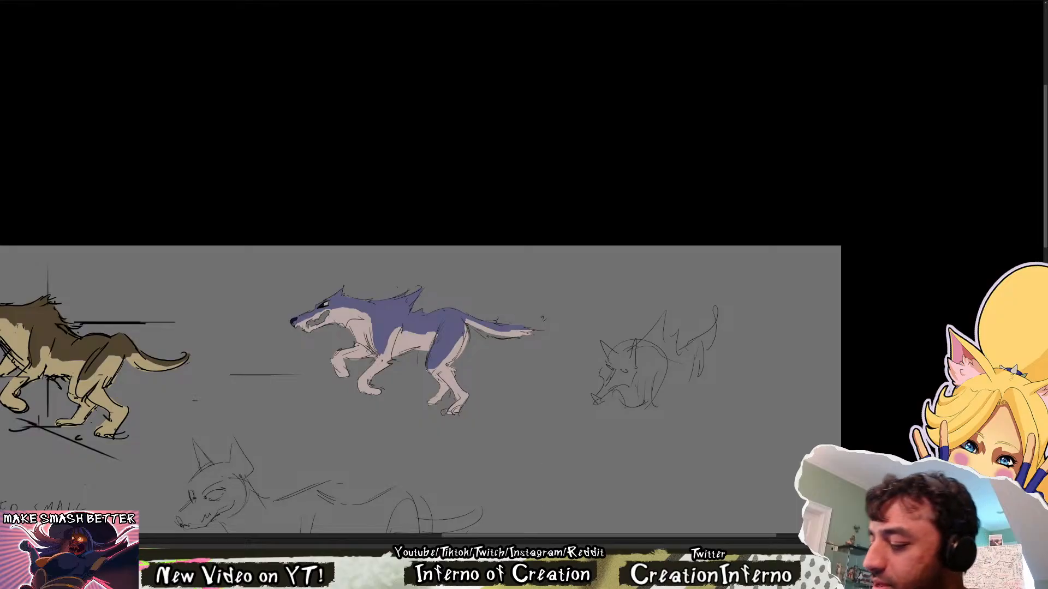
{"action": "left_click_drag", "start_coordinate": [520, 436], "coordinate": [516, 425]}
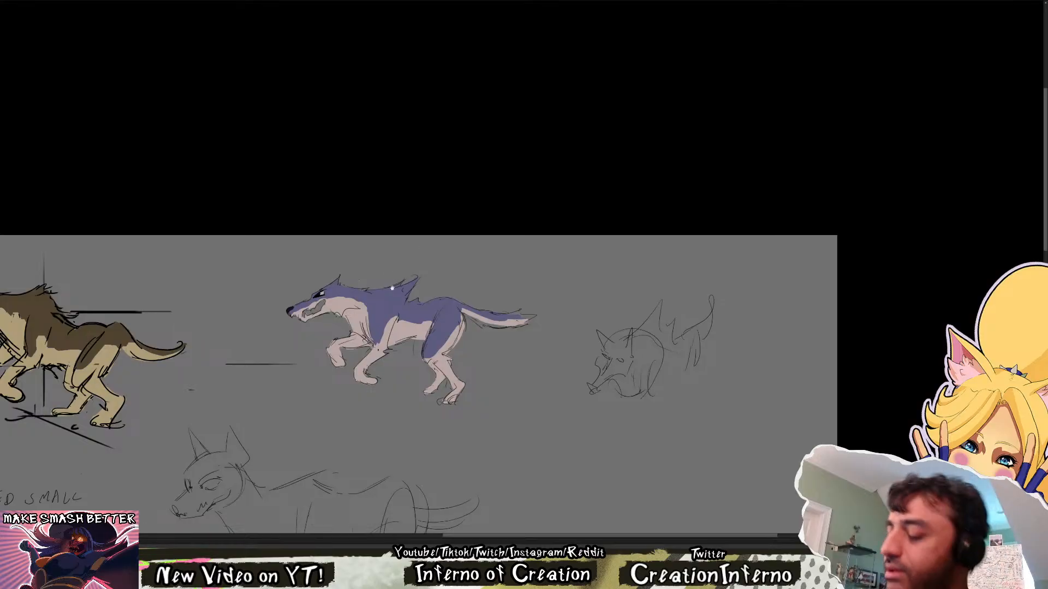
{"action": "left_click_drag", "start_coordinate": [392, 288], "coordinate": [430, 281]}
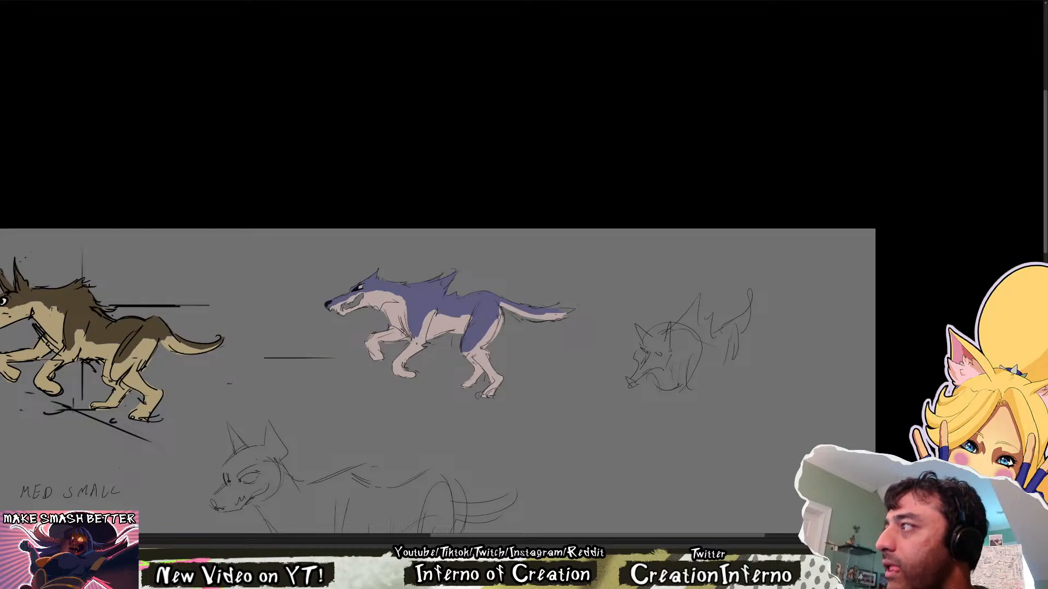
{"action": "key", "text": "ctrl+z"}
{"action": "key", "text": "ctrl+shift+z"}
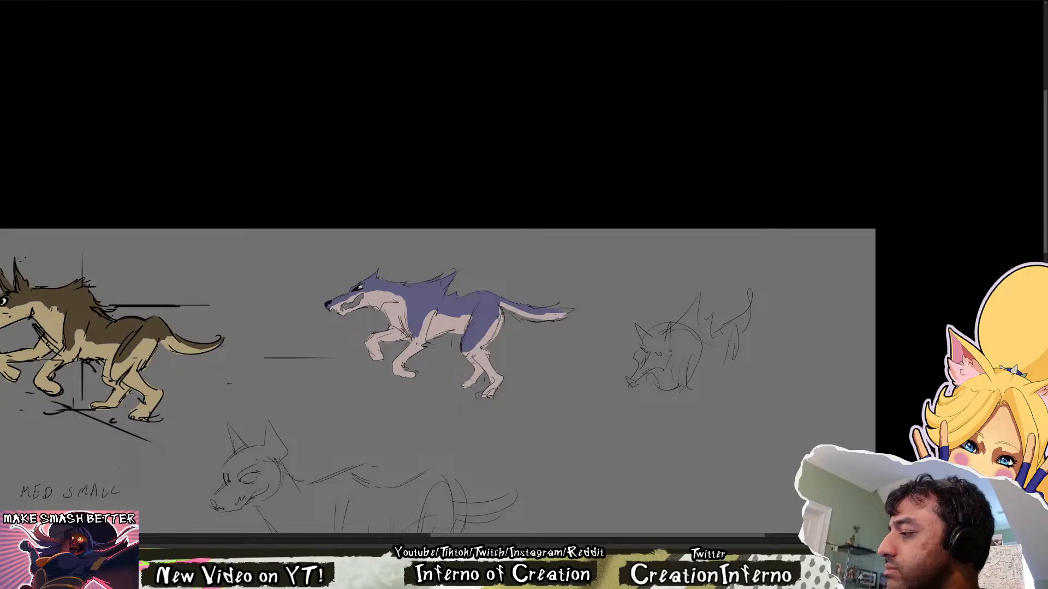
{"action": "key", "text": "ctrl+z"}
{"action": "key", "text": "ctrl+shift+z"}
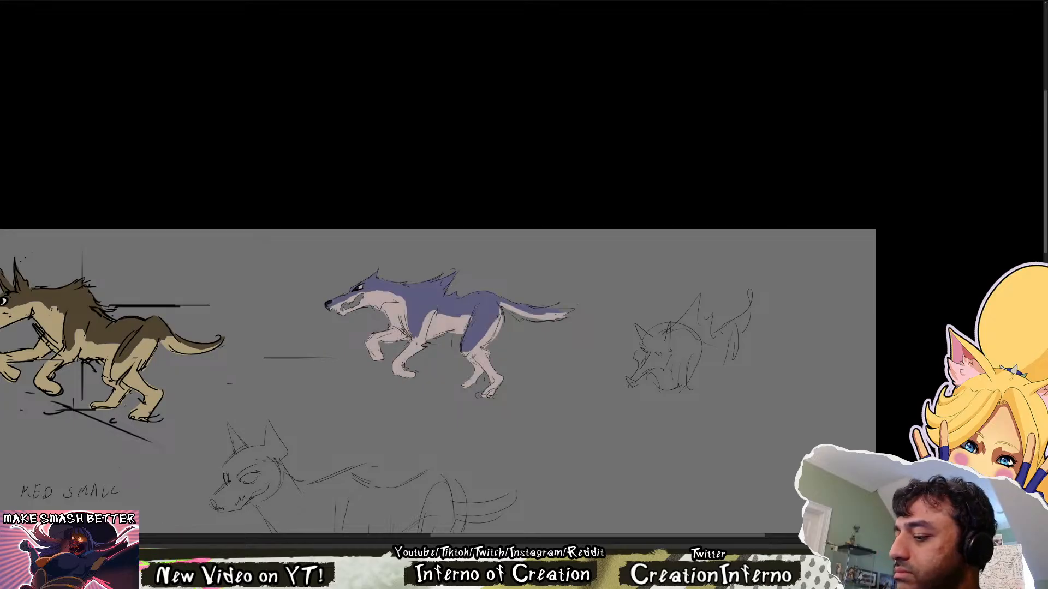
Select the violet running wolf's upper fur by colour and deepen it to a more saturated blue-violet
{"action": "key", "text": "w"}
{"action": "left_click", "coordinate": [436, 297]}
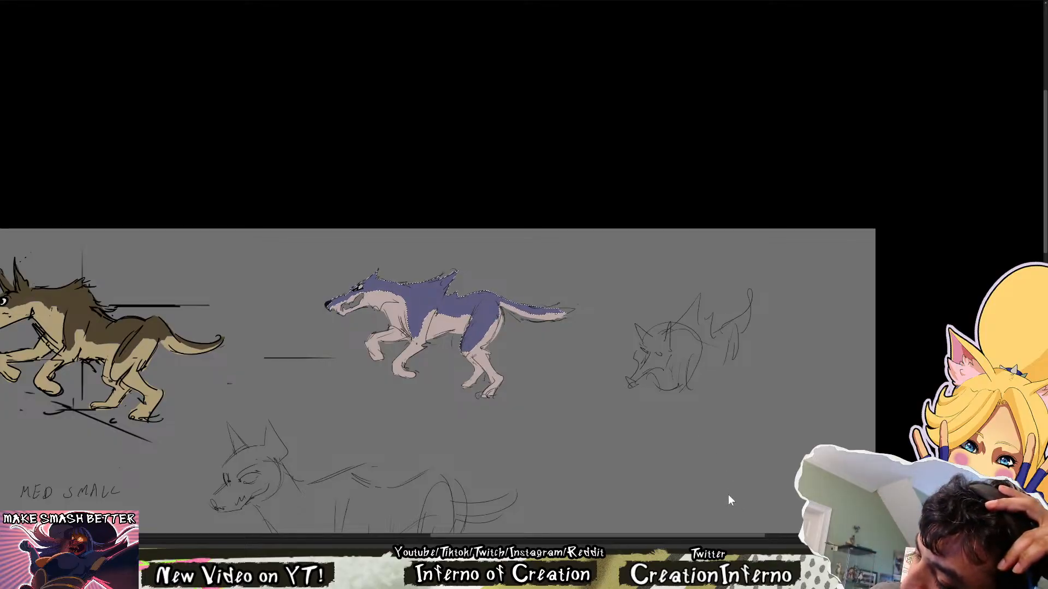
{"action": "left_click_drag", "start_coordinate": [721, 478], "coordinate": [716, 477]}
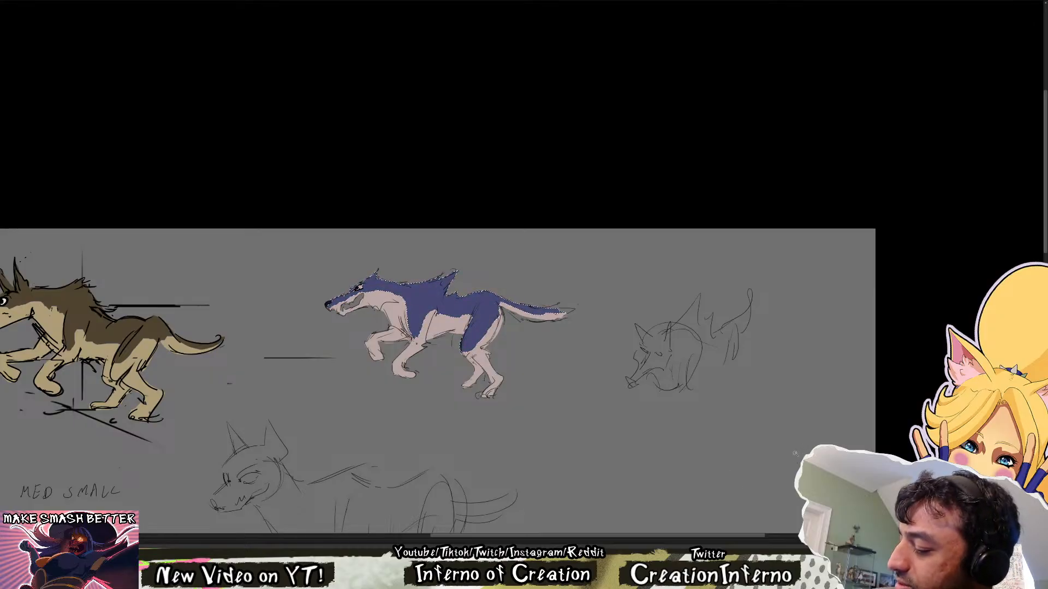
Compare the recoloured violet wolf with the brown wolf beside it and with the brown running frames in the animation drawing
{"action": "scroll", "coordinate": [505, 375], "scroll_direction": "down", "scroll_amount": 4}
{"action": "key", "text": "ctrl+0"}
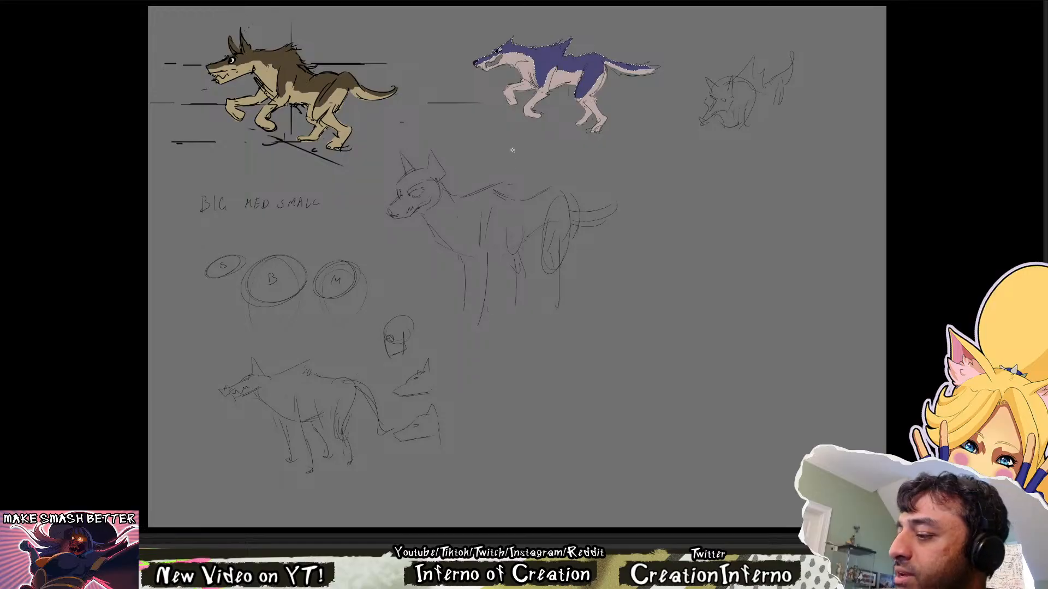
{"action": "scroll", "coordinate": [512, 150], "scroll_direction": "up", "scroll_amount": 3}
{"action": "left_click_drag", "start_coordinate": [490, 155], "coordinate": [417, 382]}
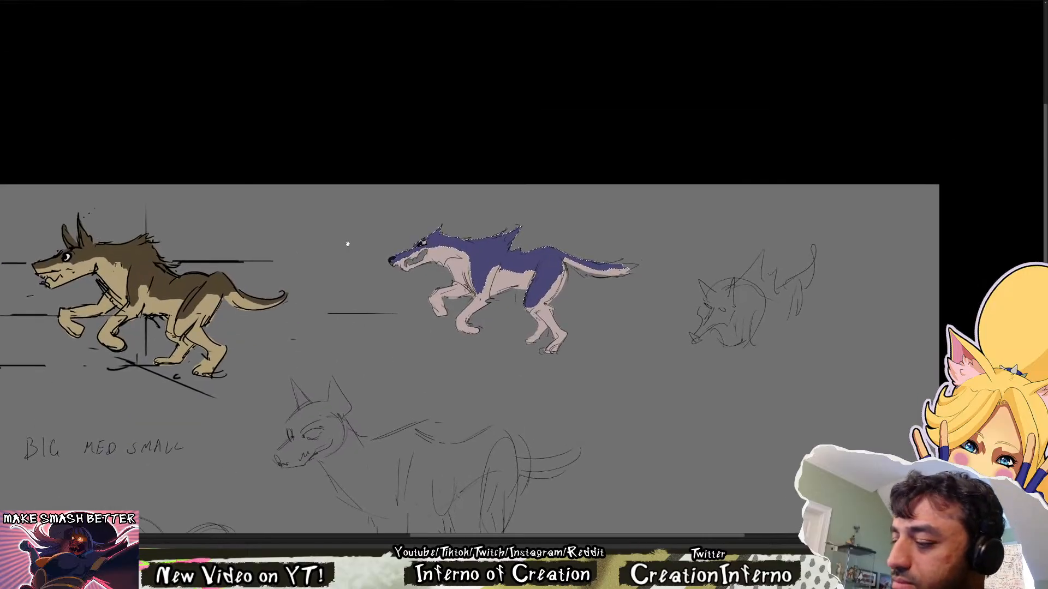
{"action": "left_click_drag", "start_coordinate": [347, 244], "coordinate": [378, 245]}
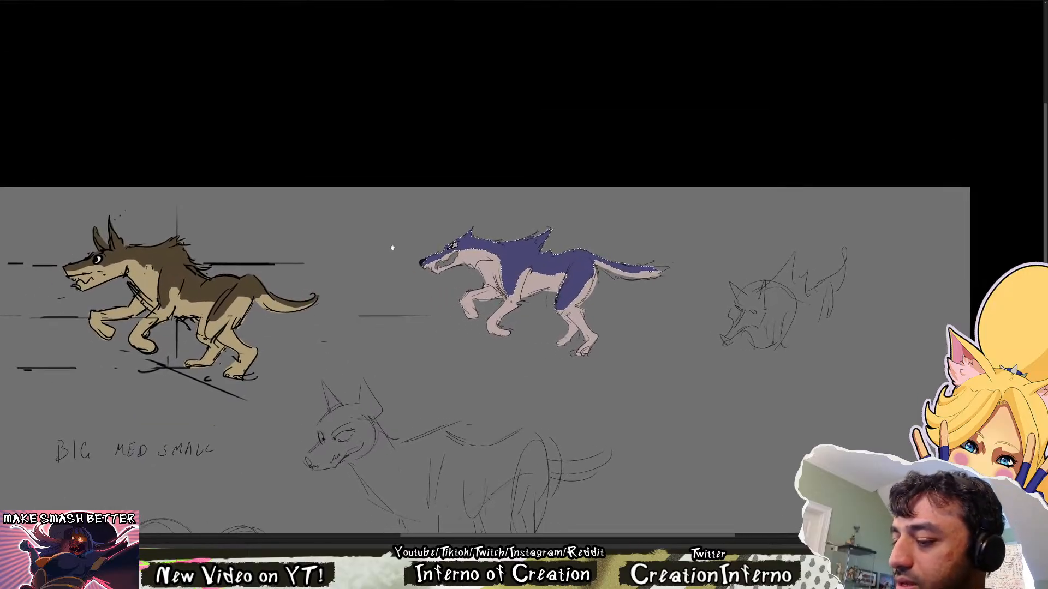
{"action": "left_click", "coordinate": [111, 2]}
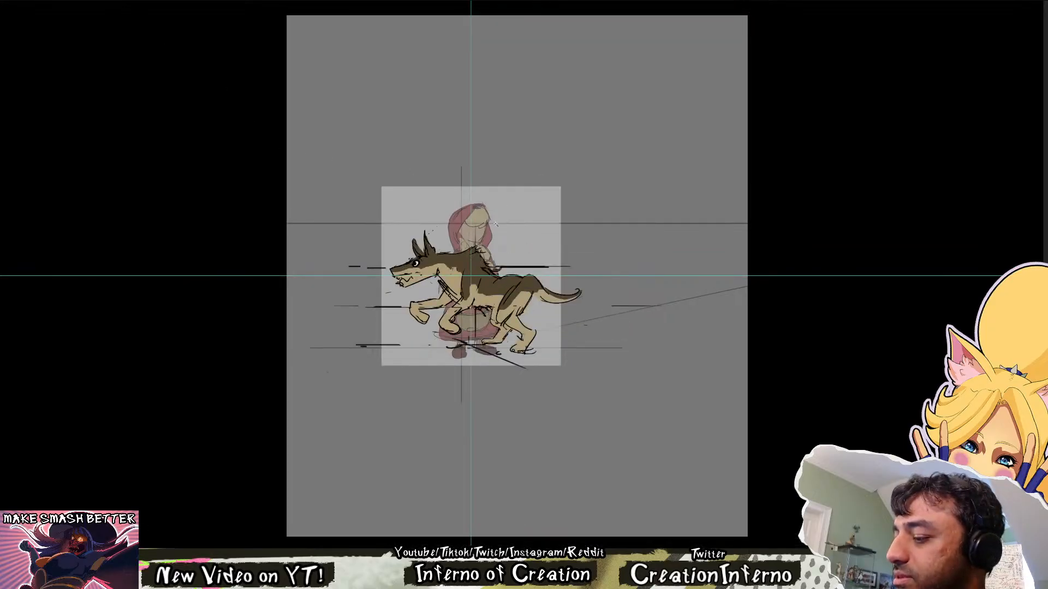
{"action": "scroll", "coordinate": [496, 224], "scroll_direction": "up", "scroll_amount": 3}
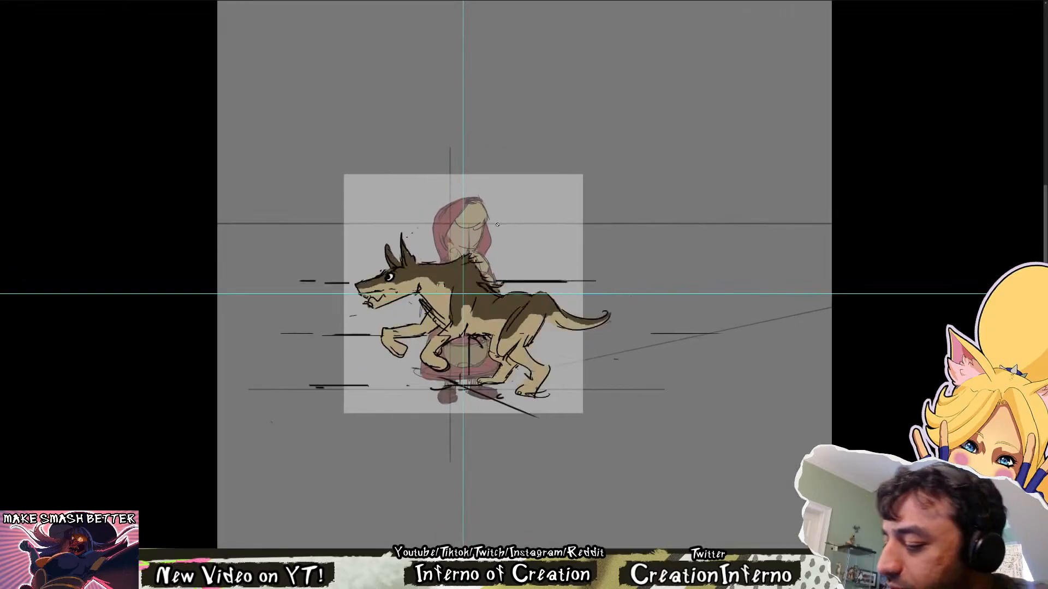
{"action": "left_click", "coordinate": [48, 2]}
Clear the fur selection and check the recoloured violet wolf up close
{"action": "mouse_move", "coordinate": [588, 324]}
{"action": "left_mouse_down"}
{"action": "mouse_move", "coordinate": [539, 304]}
{"action": "mouse_move", "coordinate": [433, 321]}
{"action": "left_mouse_up"}
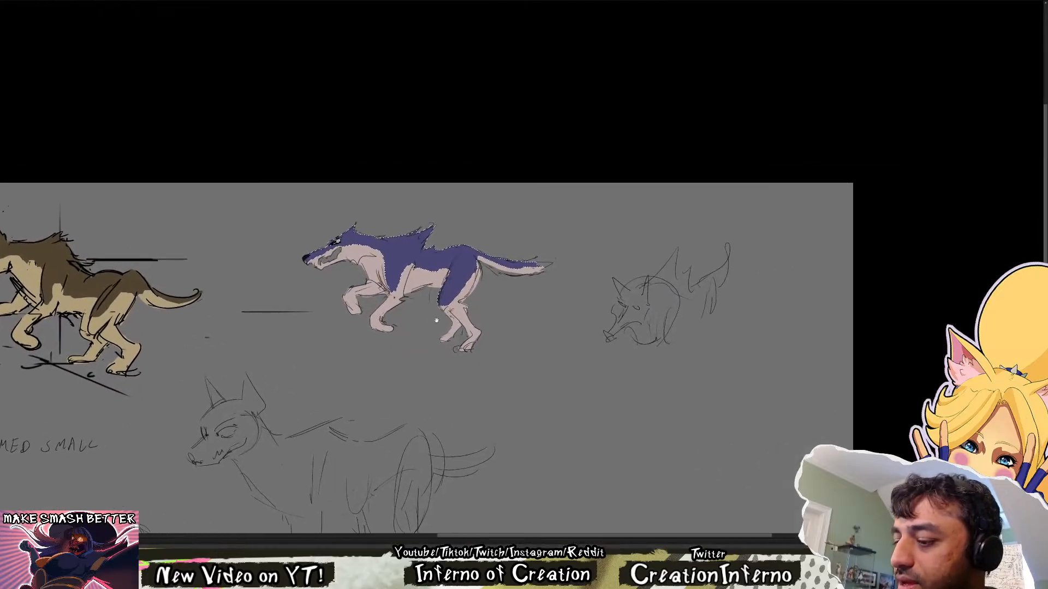
{"action": "mouse_move", "coordinate": [524, 241]}
{"action": "left_mouse_down"}
{"action": "mouse_move", "coordinate": [563, 276]}
{"action": "mouse_move", "coordinate": [655, 275]}
{"action": "left_mouse_up"}
{"action": "scroll", "coordinate": [655, 275], "scroll_direction": "up", "scroll_amount": 3}
{"action": "left_click_drag", "start_coordinate": [606, 303], "coordinate": [564, 287]}
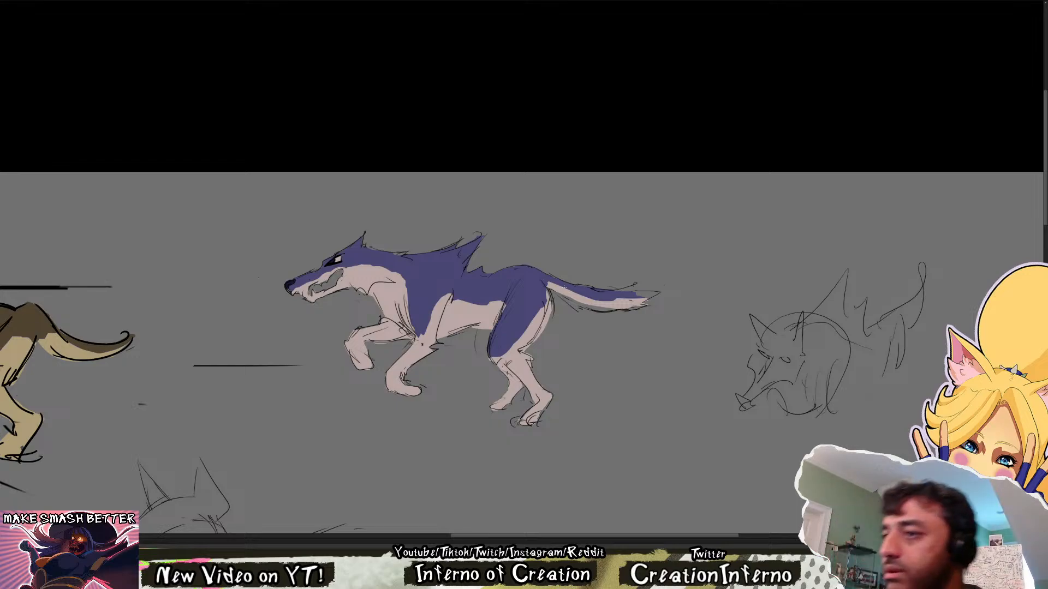
{"action": "left_click_drag", "start_coordinate": [547, 493], "coordinate": [540, 460]}
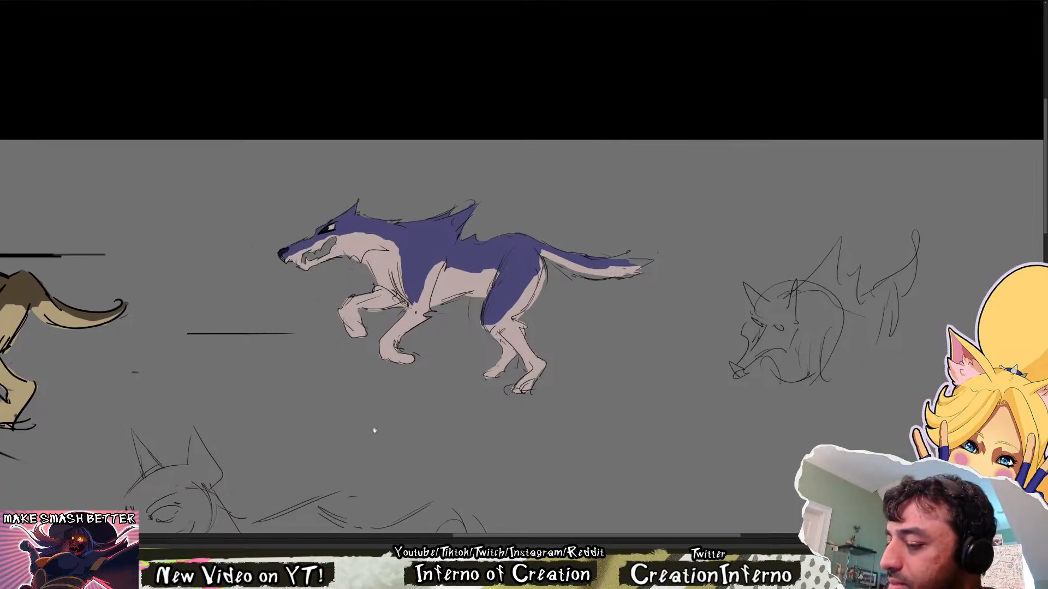
{"action": "left_click_drag", "start_coordinate": [374, 431], "coordinate": [444, 414]}
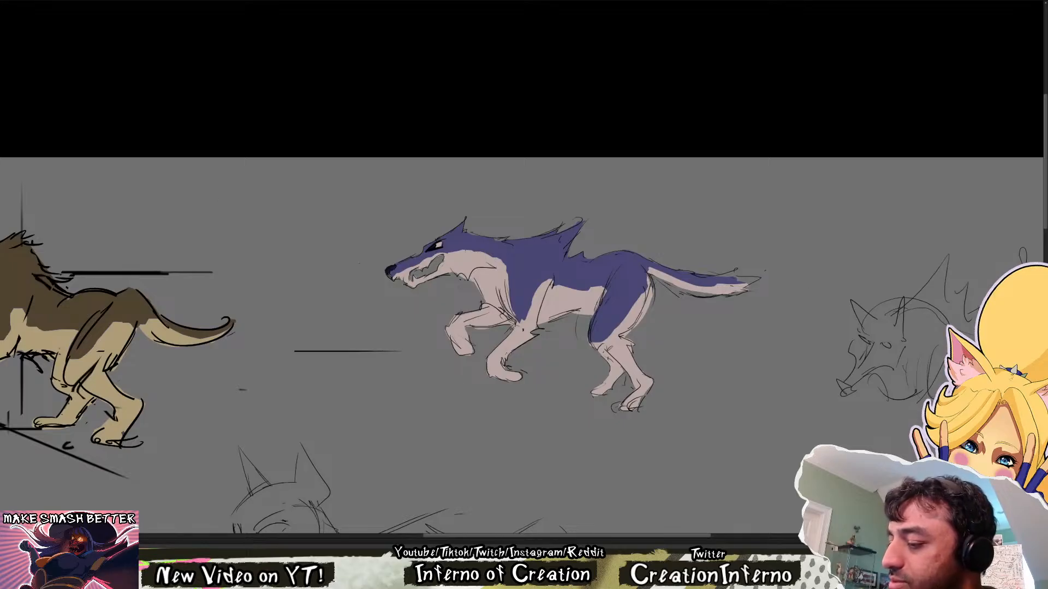
{"action": "left_click_drag", "start_coordinate": [430, 280], "coordinate": [416, 284]}
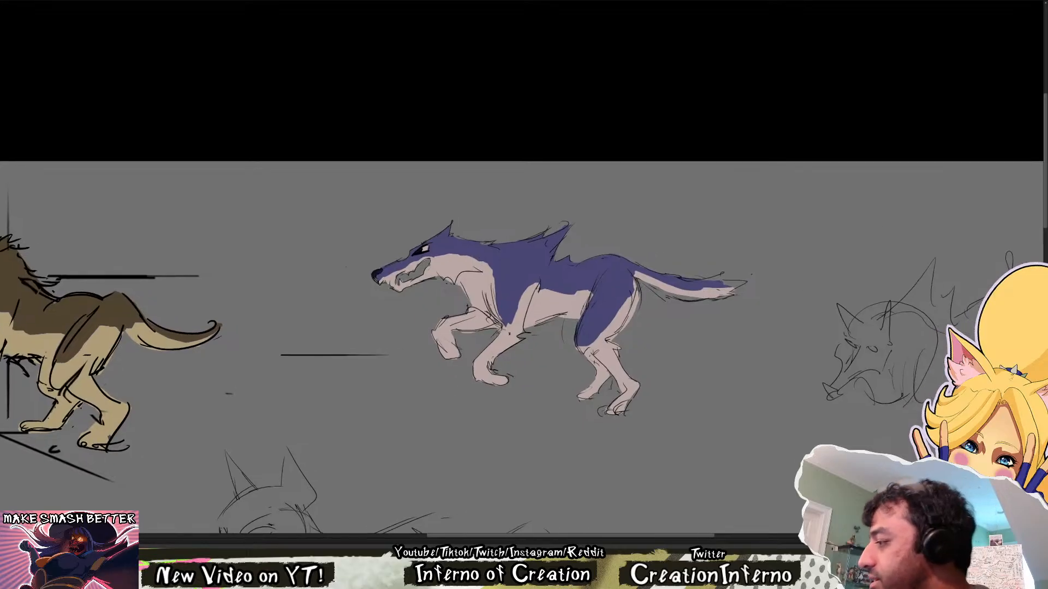
Review the coloured wasp, bats, hooded girl and bird on the character sheet for colour comparison, and return to the wolf drawings
{"action": "key", "text": "Delete"}
{"action": "key", "text": "ctrl+z"}
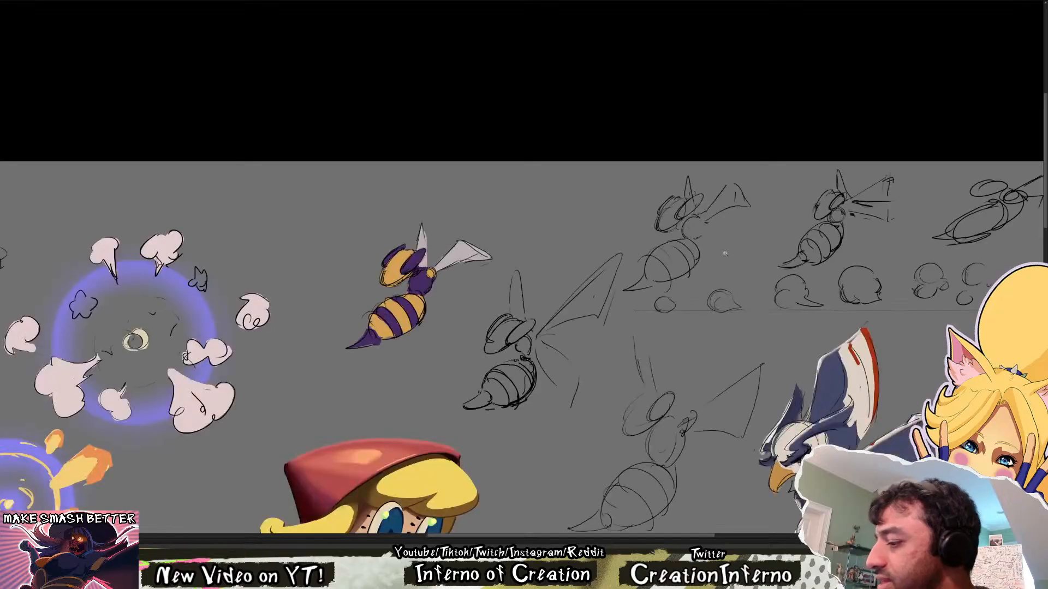
{"action": "scroll", "coordinate": [723, 251], "scroll_direction": "down", "scroll_amount": 3}
{"action": "scroll", "coordinate": [618, 253], "scroll_direction": "up", "scroll_amount": 5}
{"action": "scroll", "coordinate": [550, 265], "scroll_direction": "down", "scroll_amount": 4}
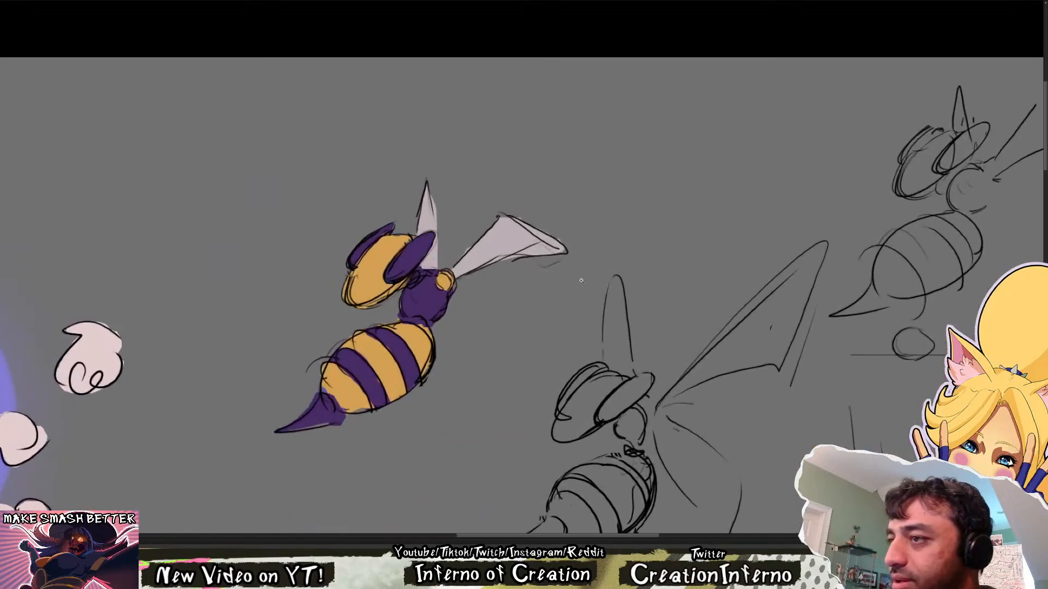
{"action": "scroll", "coordinate": [551, 275], "scroll_direction": "up", "scroll_amount": 4}
{"action": "scroll", "coordinate": [610, 298], "scroll_direction": "down", "scroll_amount": 3}
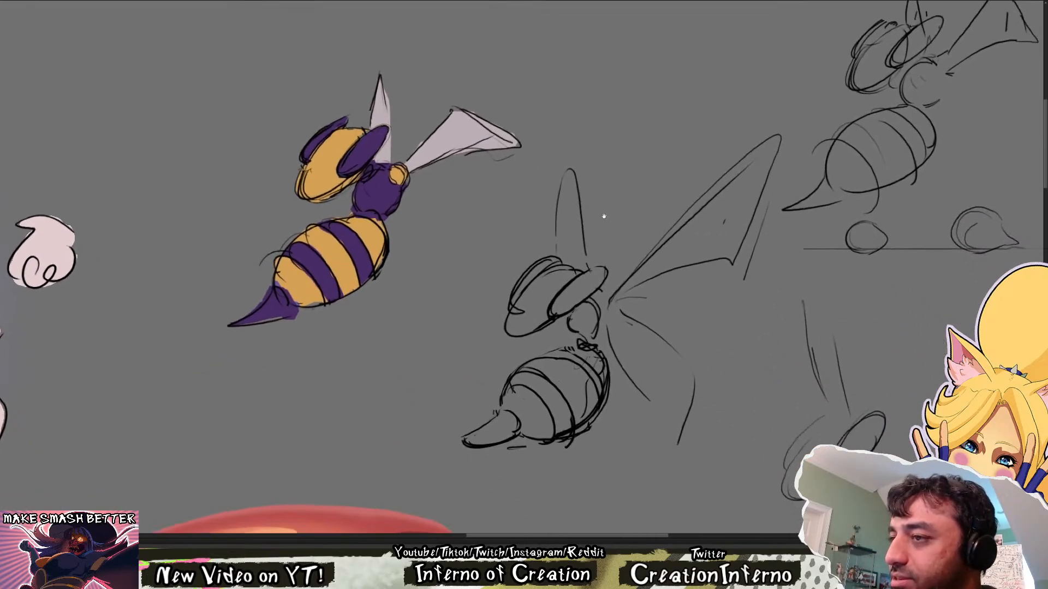
{"action": "scroll", "coordinate": [604, 218], "scroll_direction": "down", "scroll_amount": 3}
{"action": "scroll", "coordinate": [541, 125], "scroll_direction": "up", "scroll_amount": 3}
{"action": "left_click_drag", "start_coordinate": [522, 267], "coordinate": [692, 121]}
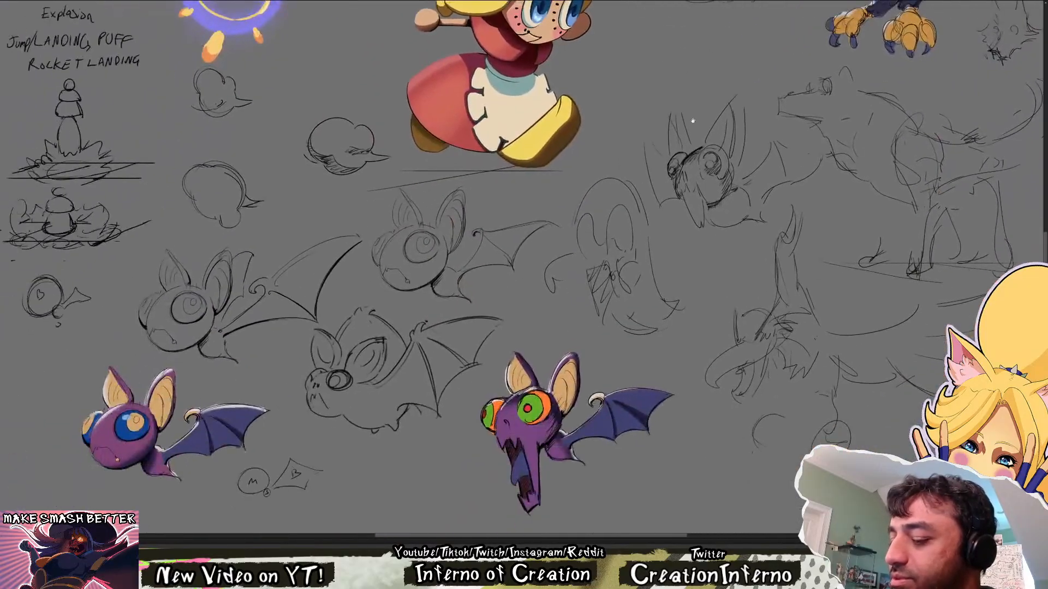
{"action": "scroll", "coordinate": [746, 191], "scroll_direction": "down", "scroll_amount": 3}
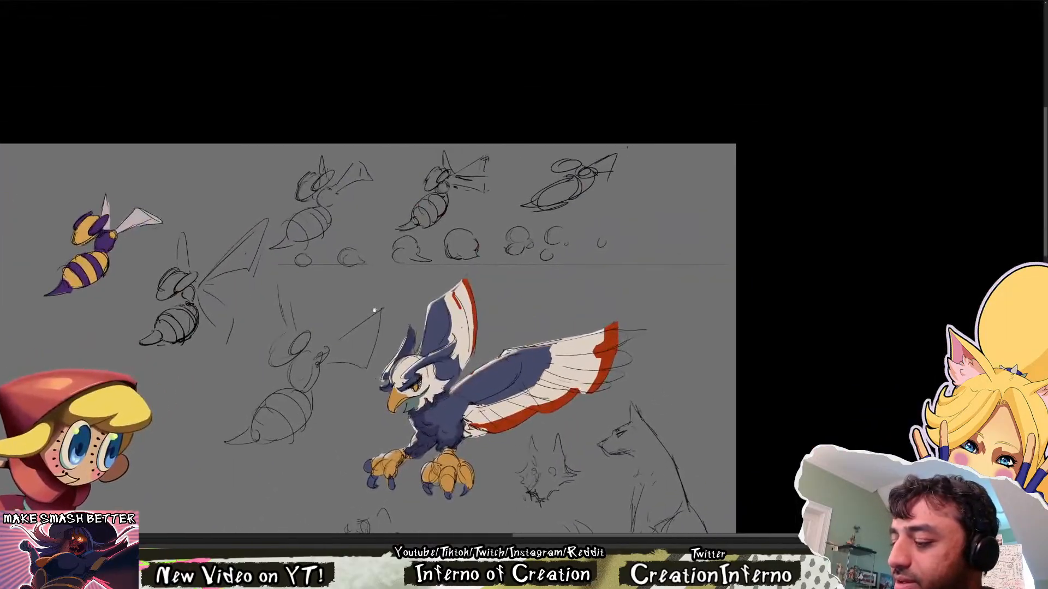
{"action": "scroll", "coordinate": [399, 434], "scroll_direction": "up", "scroll_amount": 4}
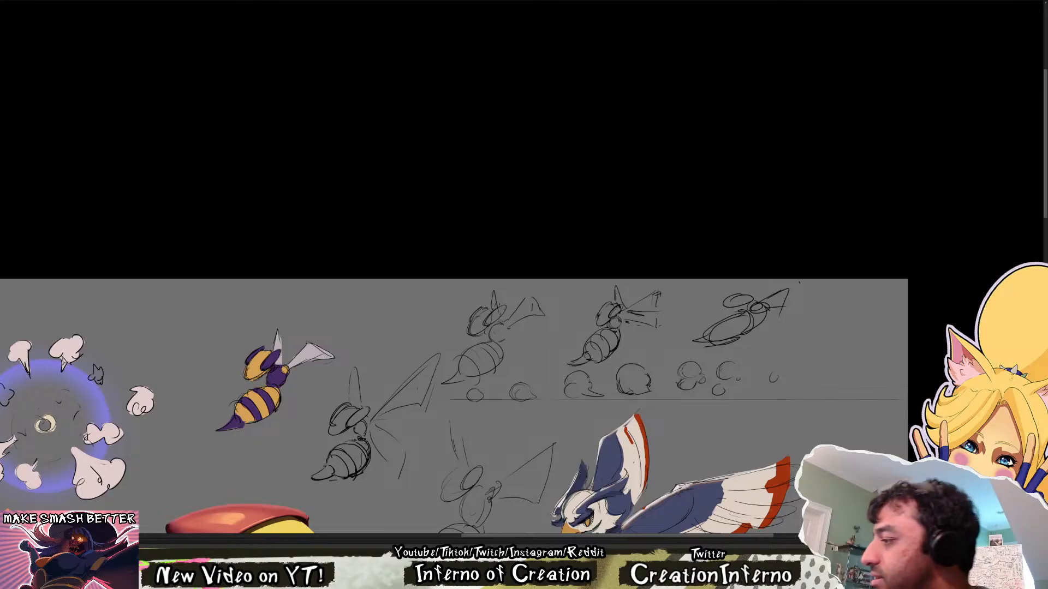
{"action": "key", "text": "Delete"}
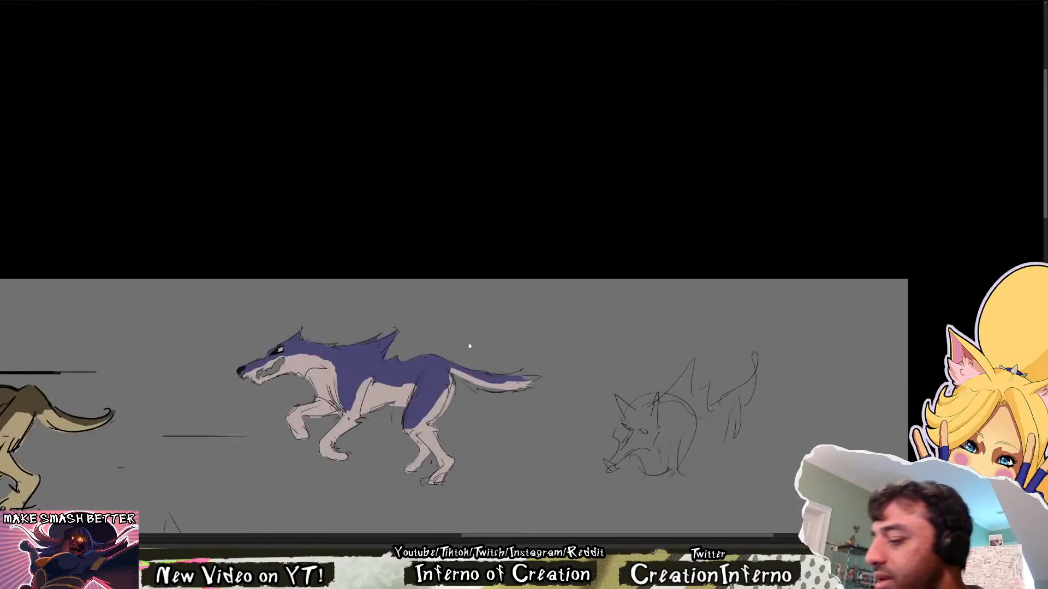
Check the violet wolf at several zoom levels and with its line art temporarily hidden to judge the flat colours
{"action": "left_click_drag", "start_coordinate": [377, 364], "coordinate": [382, 189]}
{"action": "scroll", "coordinate": [439, 240], "scroll_direction": "down", "scroll_amount": 3}
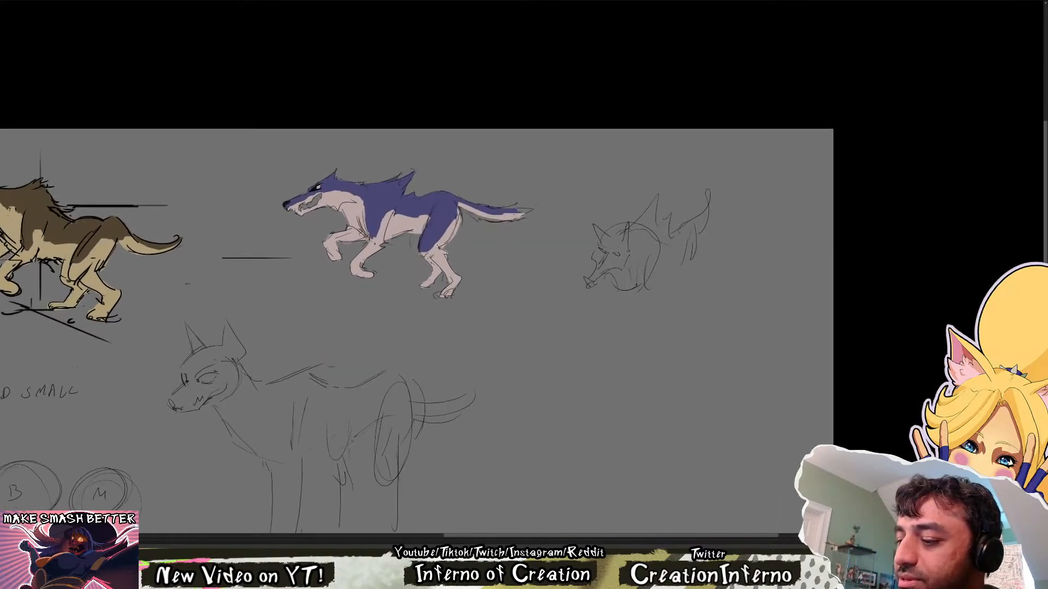
{"action": "scroll", "coordinate": [407, 328], "scroll_direction": "up", "scroll_amount": 2}
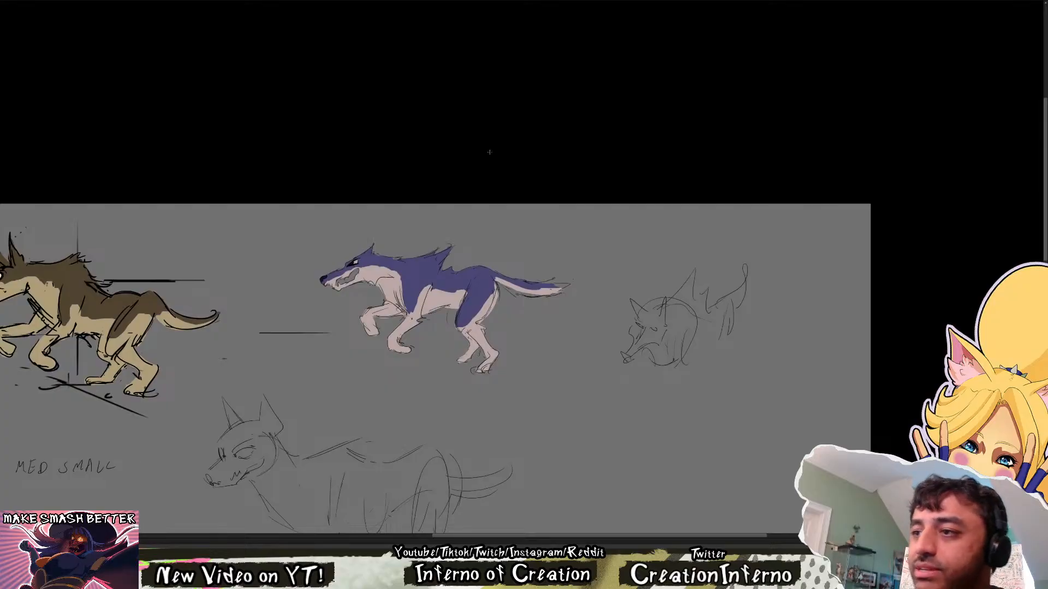
{"action": "scroll", "coordinate": [450, 294], "scroll_direction": "up", "scroll_amount": 2}
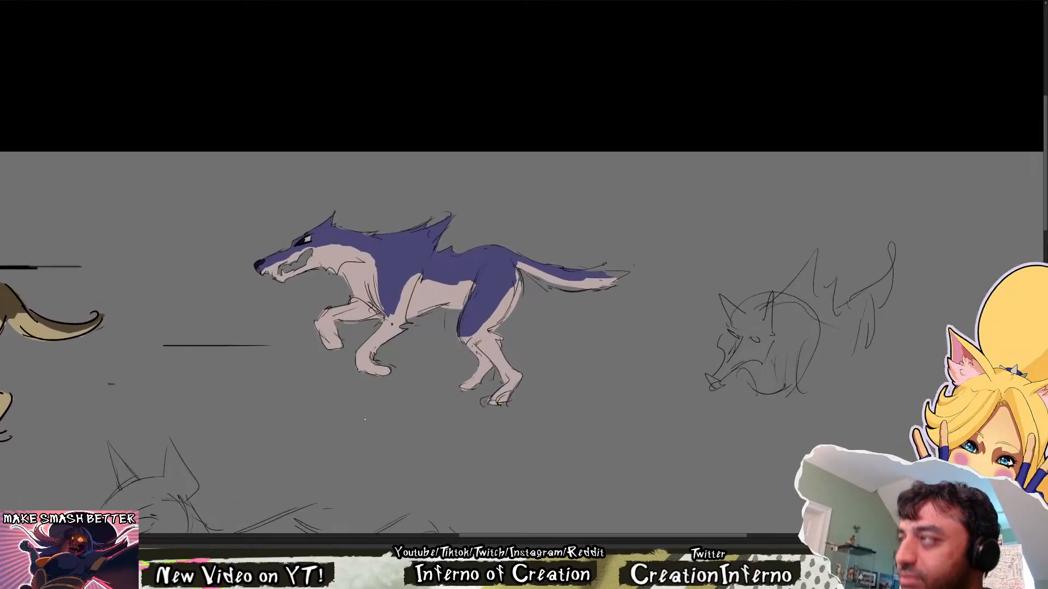
{"action": "left_click_drag", "start_coordinate": [388, 403], "coordinate": [416, 413]}
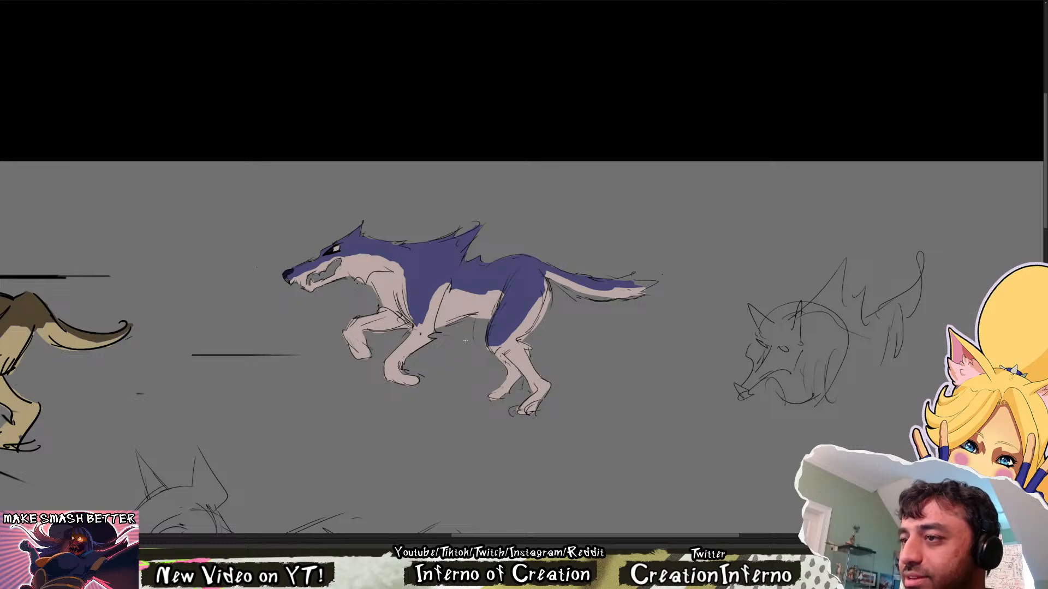
{"action": "left_click_drag", "start_coordinate": [465, 340], "coordinate": [446, 367]}
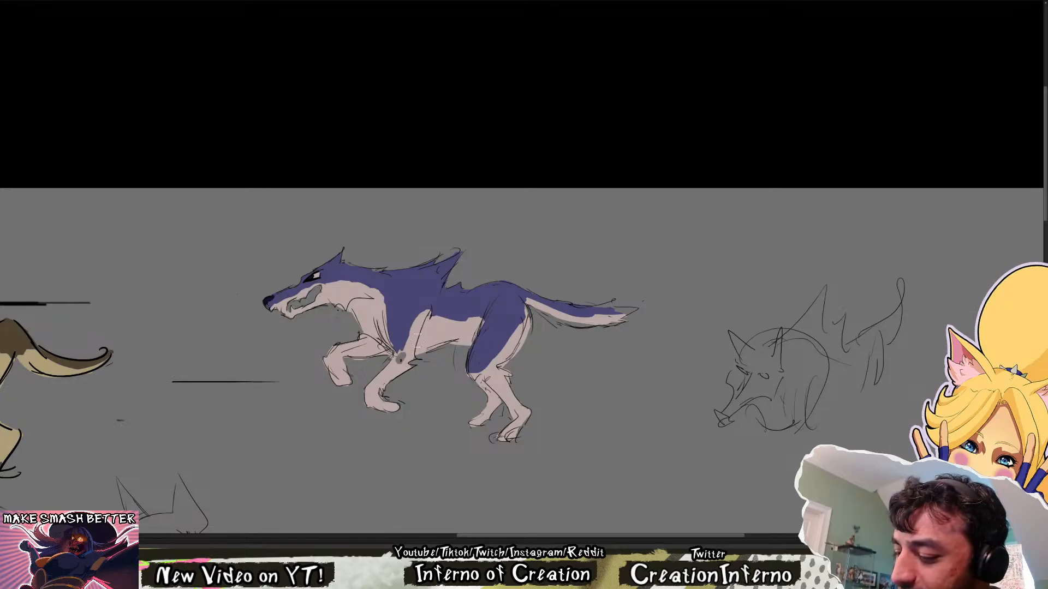
{"action": "key", "text": "ctrl+comma"}
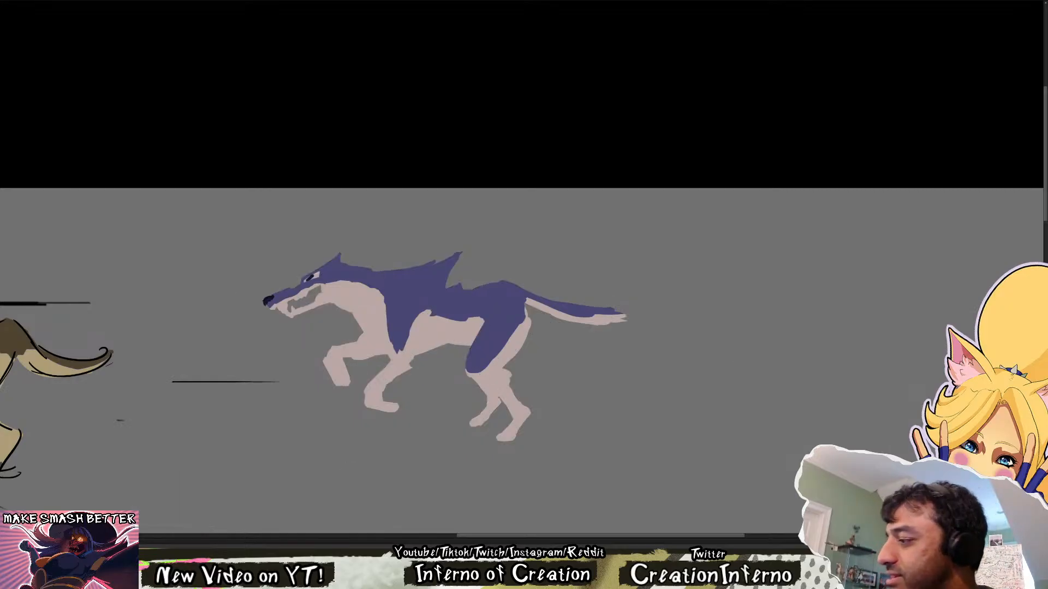
{"action": "key", "text": "ctrl+comma"}
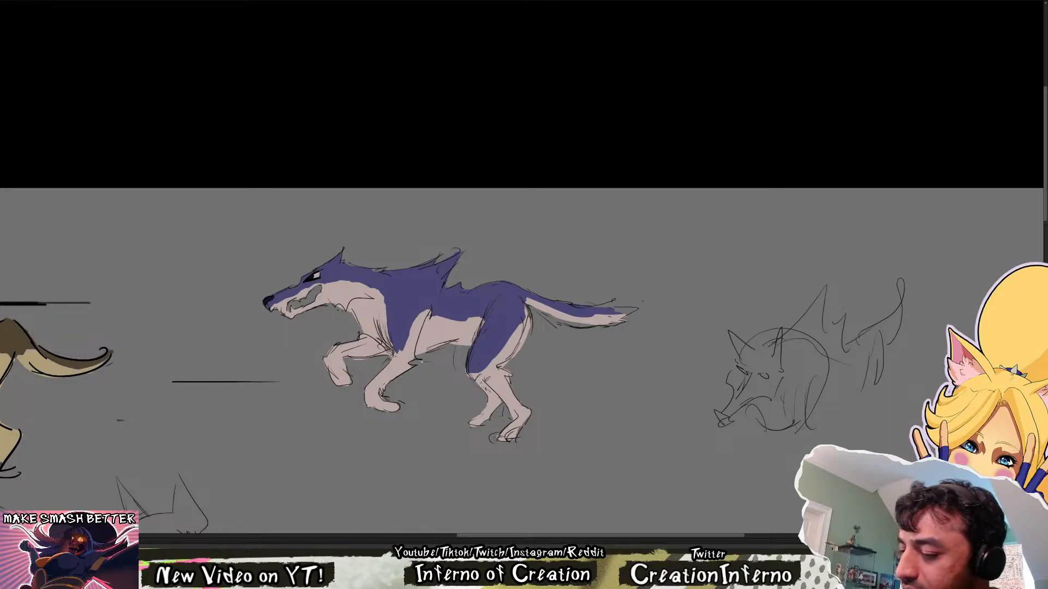
{"action": "scroll", "coordinate": [599, 334], "scroll_direction": "down", "scroll_amount": 2}
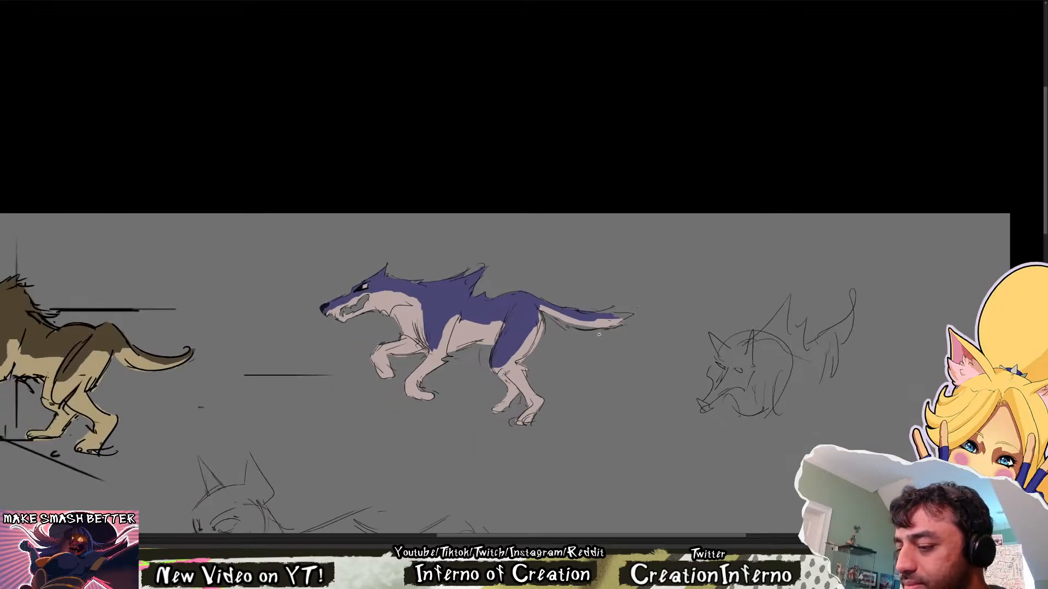
{"action": "left_click_drag", "start_coordinate": [572, 358], "coordinate": [662, 357]}
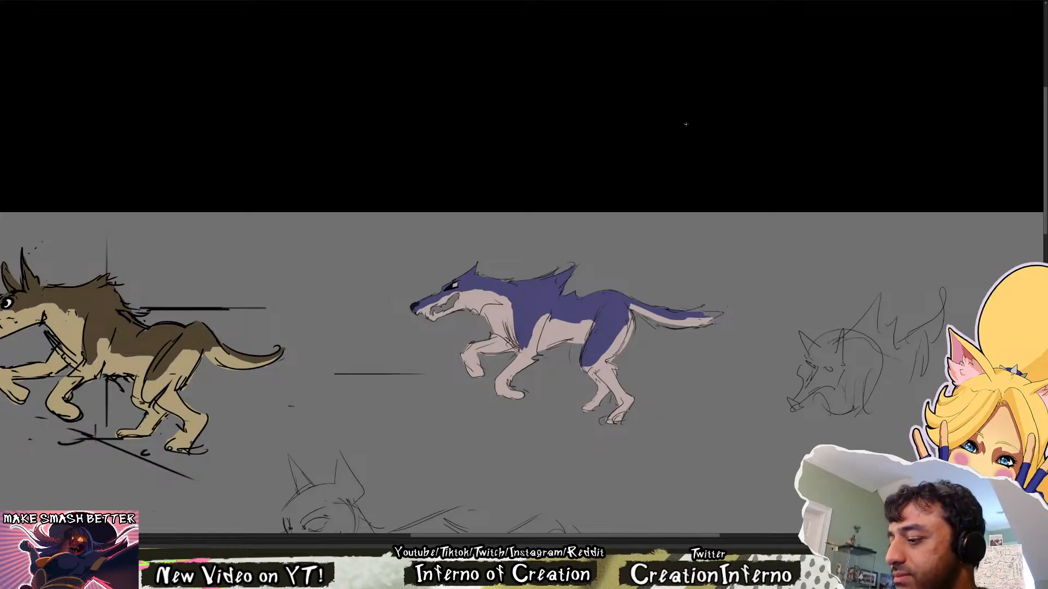
{"action": "left_click_drag", "start_coordinate": [730, 432], "coordinate": [673, 337]}
{"action": "left_click_drag", "start_coordinate": [677, 377], "coordinate": [697, 400]}
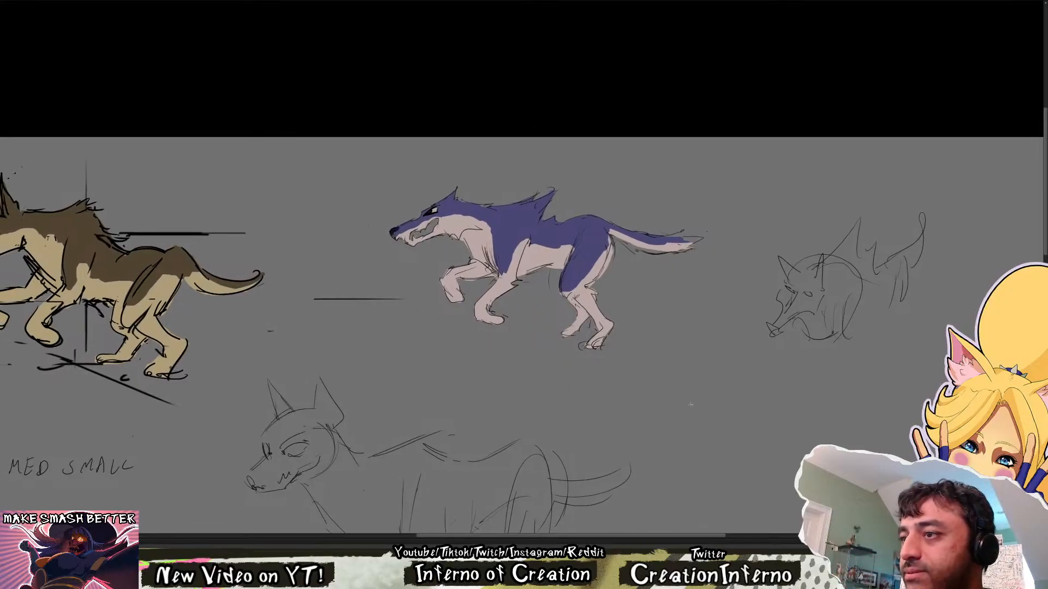
{"action": "scroll", "coordinate": [509, 439], "scroll_direction": "down", "scroll_amount": 2}
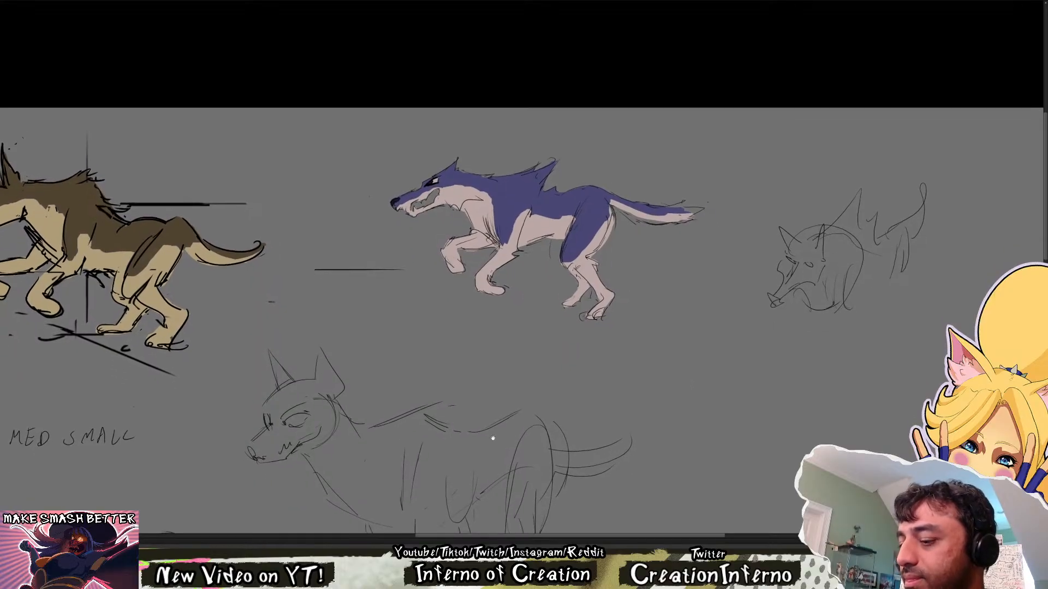
Examine the violet wolf beside the neighbouring wolf sketches and against the brown running wolf in the animation drawing
{"action": "left_click_drag", "start_coordinate": [485, 411], "coordinate": [510, 410]}
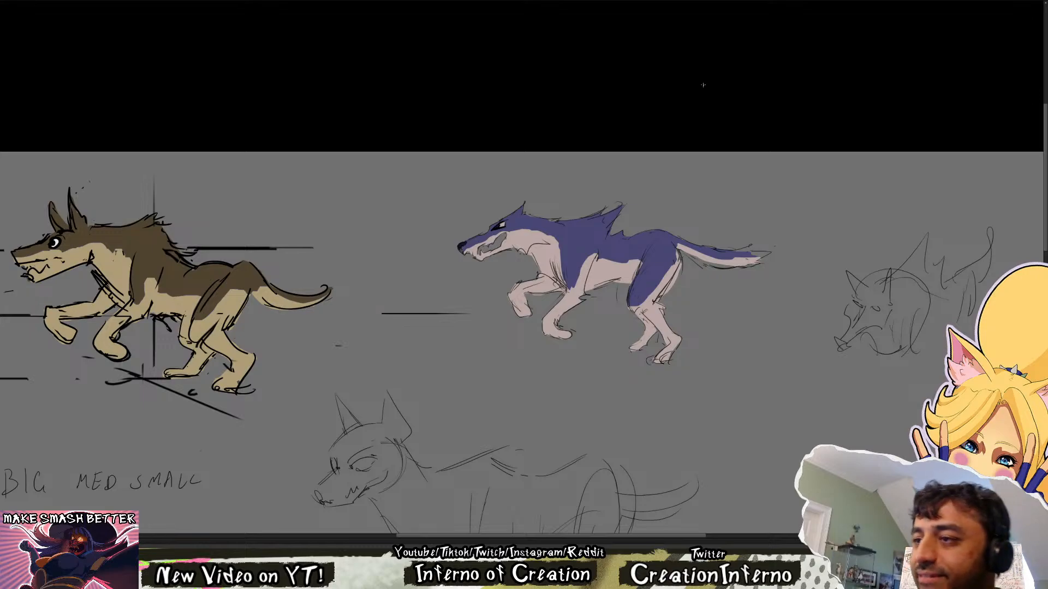
{"action": "left_click_drag", "start_coordinate": [731, 308], "coordinate": [553, 380]}
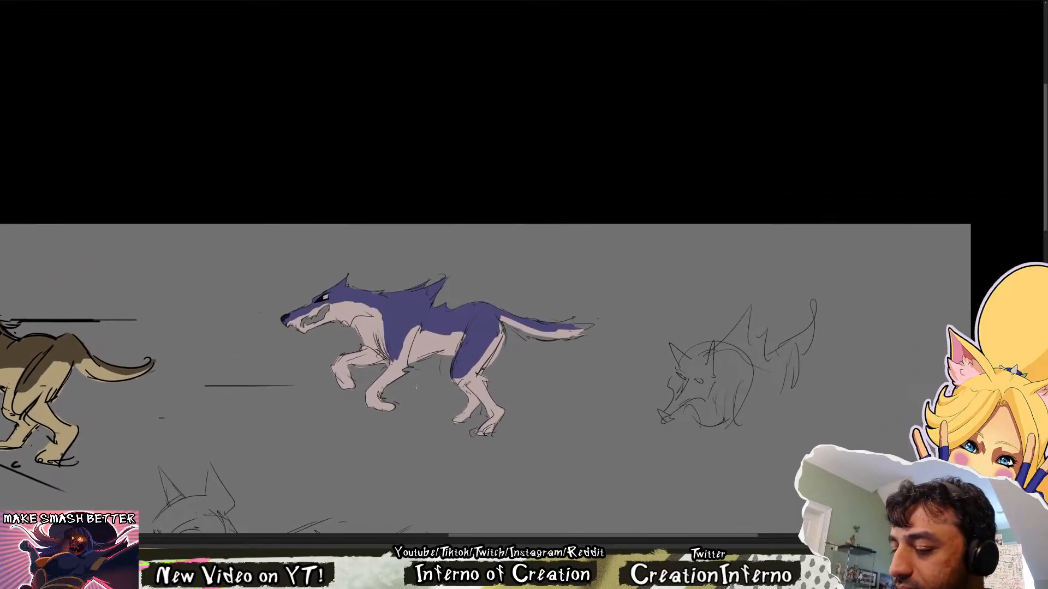
{"action": "left_click_drag", "start_coordinate": [514, 421], "coordinate": [530, 401]}
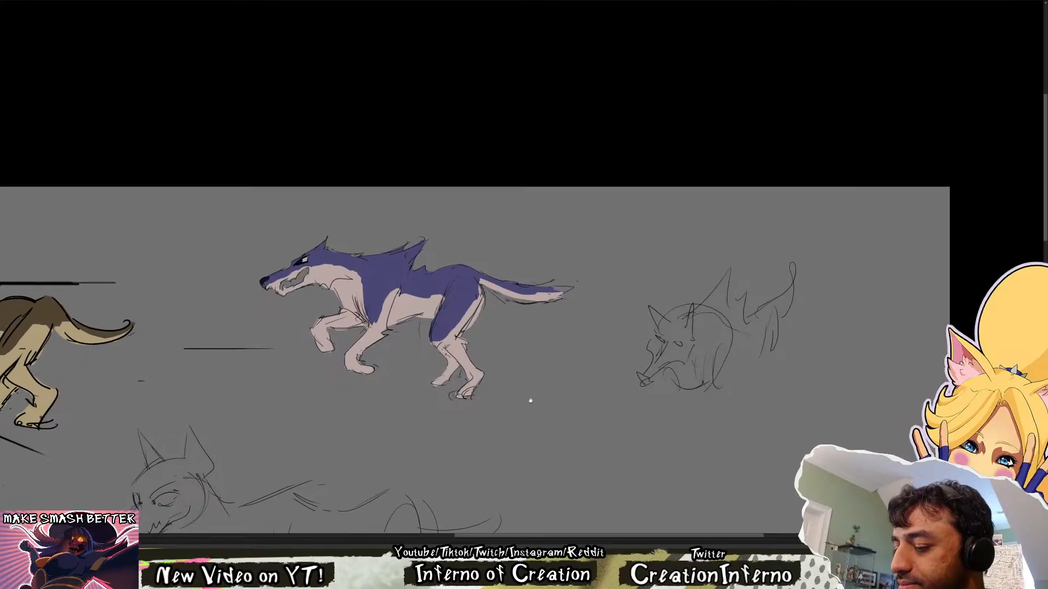
{"action": "left_click_drag", "start_coordinate": [464, 448], "coordinate": [540, 208]}
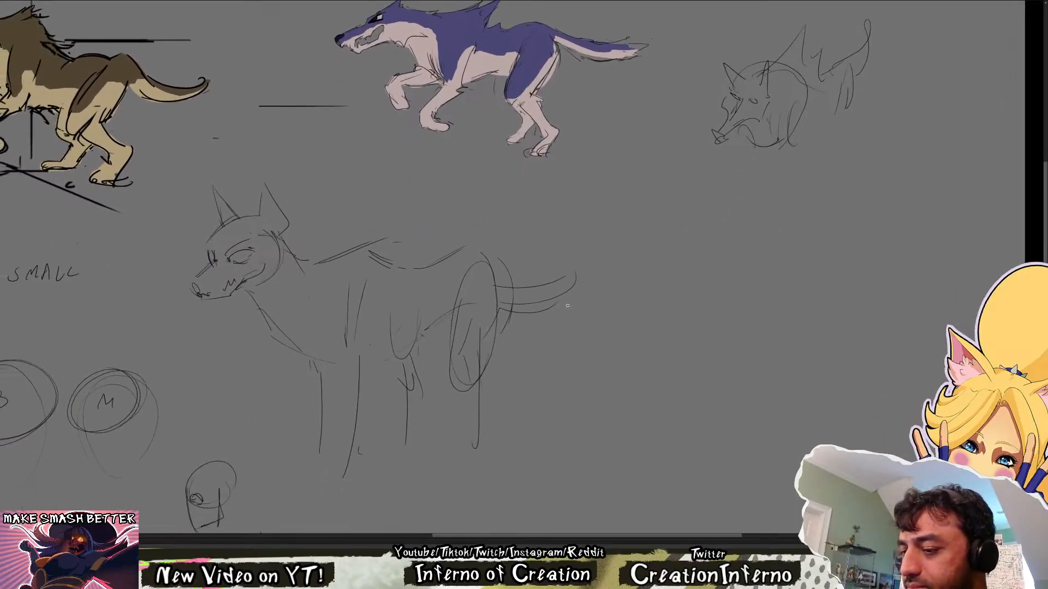
{"action": "left_click_drag", "start_coordinate": [566, 304], "coordinate": [582, 286]}
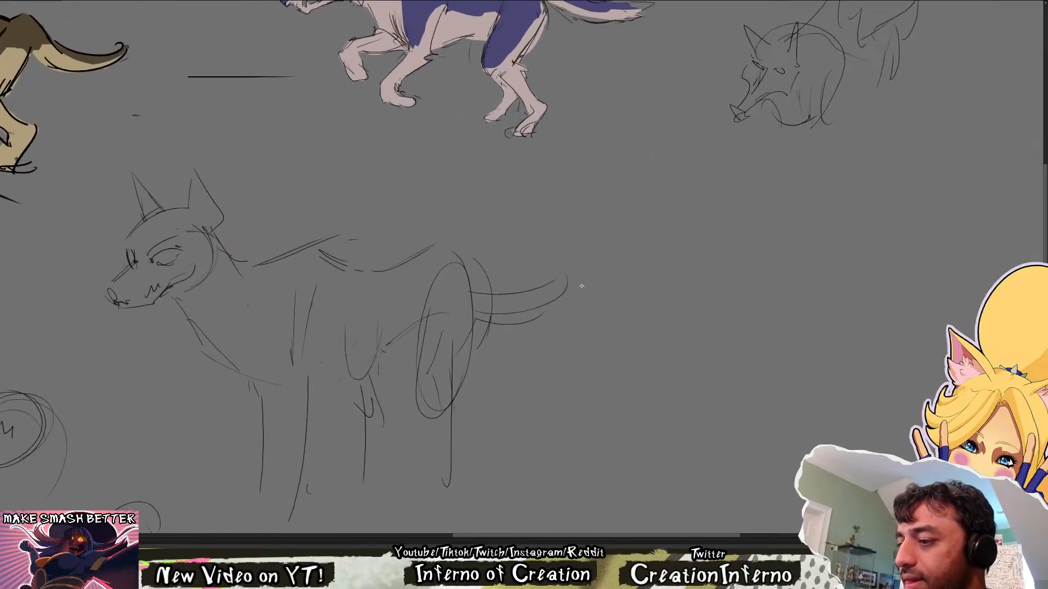
{"action": "left_click_drag", "start_coordinate": [575, 160], "coordinate": [583, 353]}
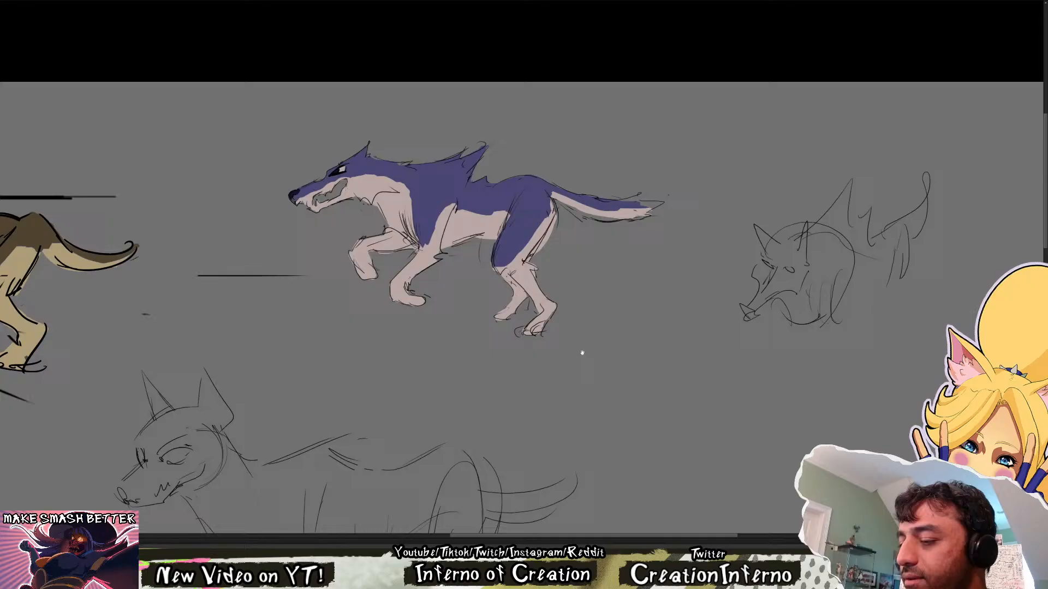
{"action": "left_click", "coordinate": [121, 1]}
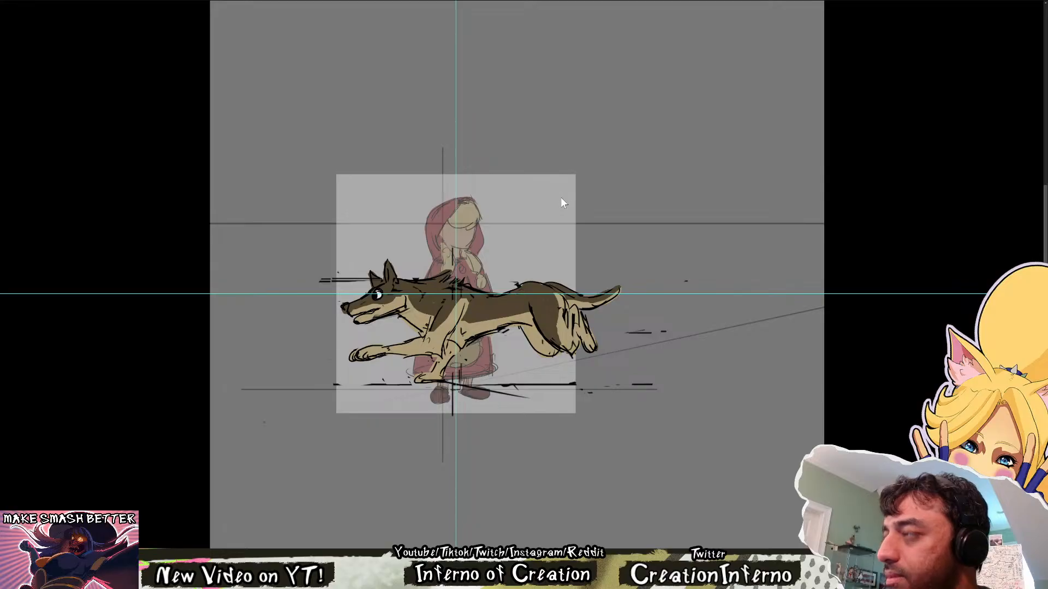
{"action": "key", "text": "ctrl+Tab"}
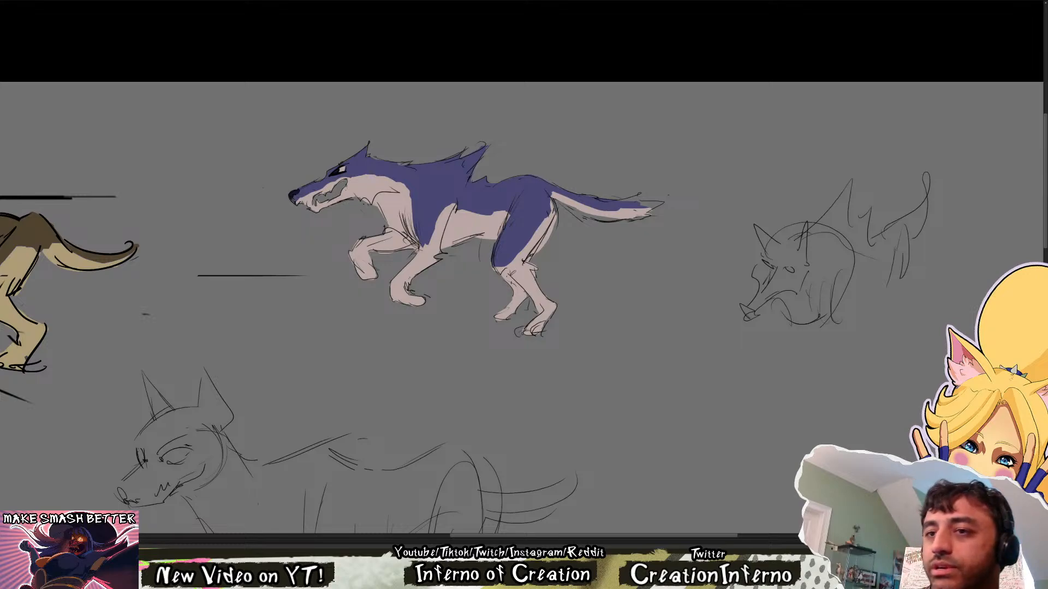
{"action": "left_click_drag", "start_coordinate": [585, 383], "coordinate": [561, 356]}
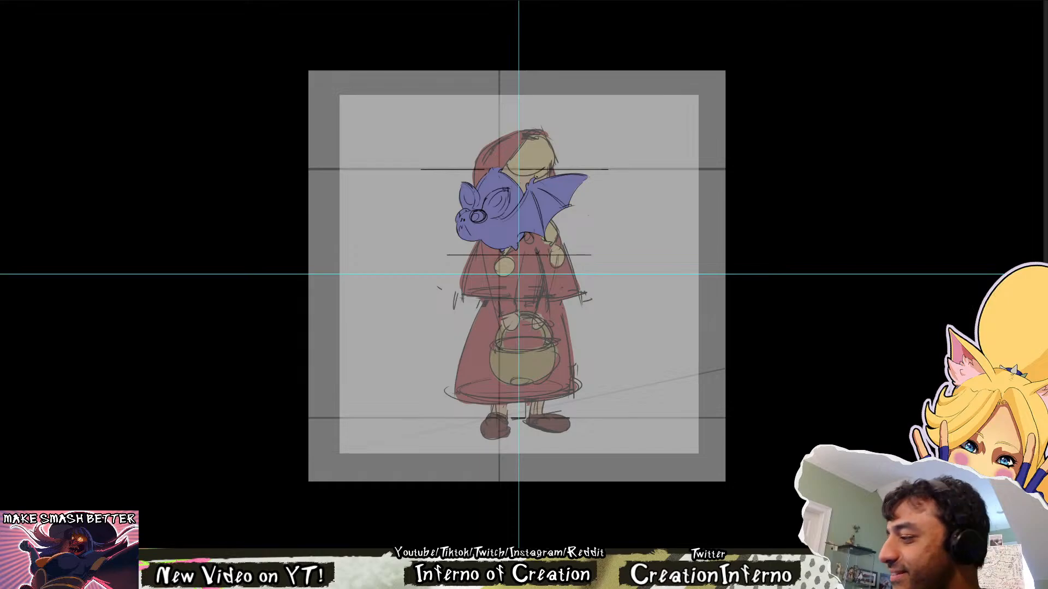
Step back and forth through the flying bat's flapping frames in front of the hooded girl in the animation drawing
{"action": "key", "text": "ctrl+z"}
{"action": "key", "text": "ctrl+shift+z"}
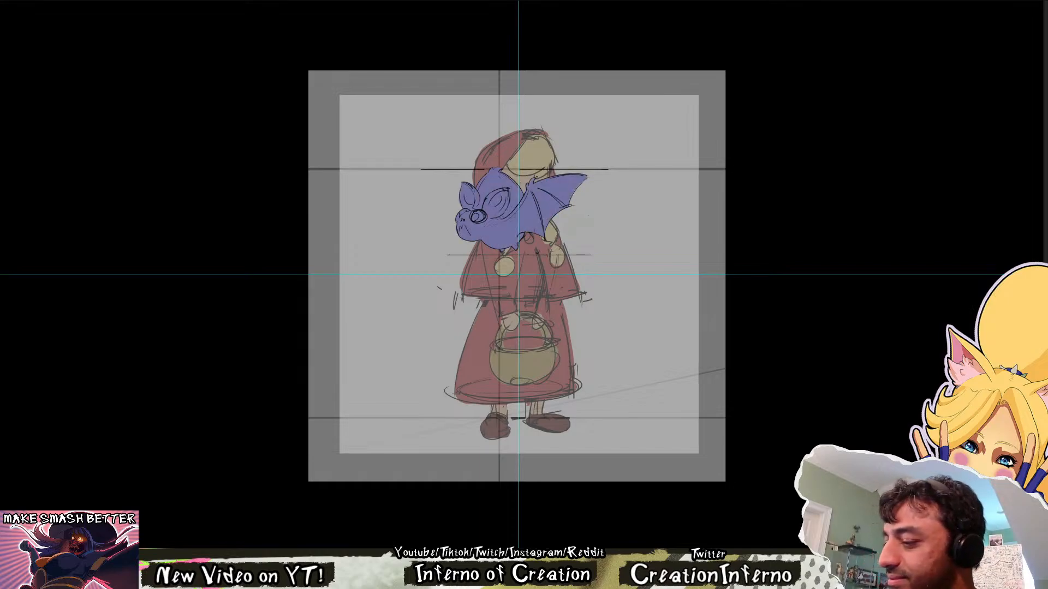
{"action": "key", "text": "Right"}
{"action": "key", "text": "Right"}
{"action": "key", "text": "Left"}
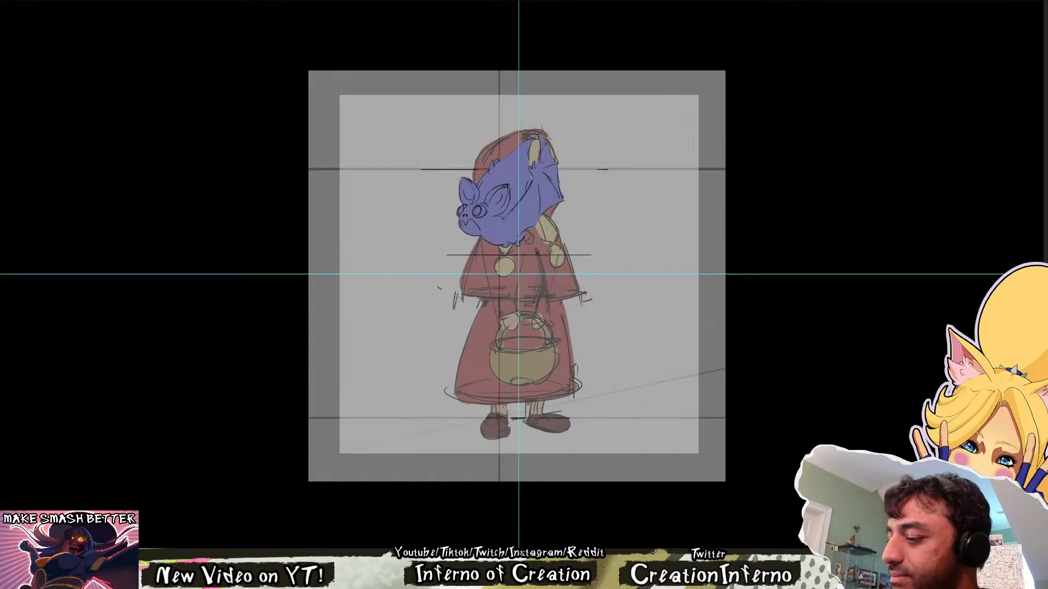
{"action": "key", "text": "Right"}
{"action": "key", "text": "Right"}
{"action": "key", "text": "Left"}
{"action": "key", "text": "Right"}
{"action": "key", "text": "Right"}
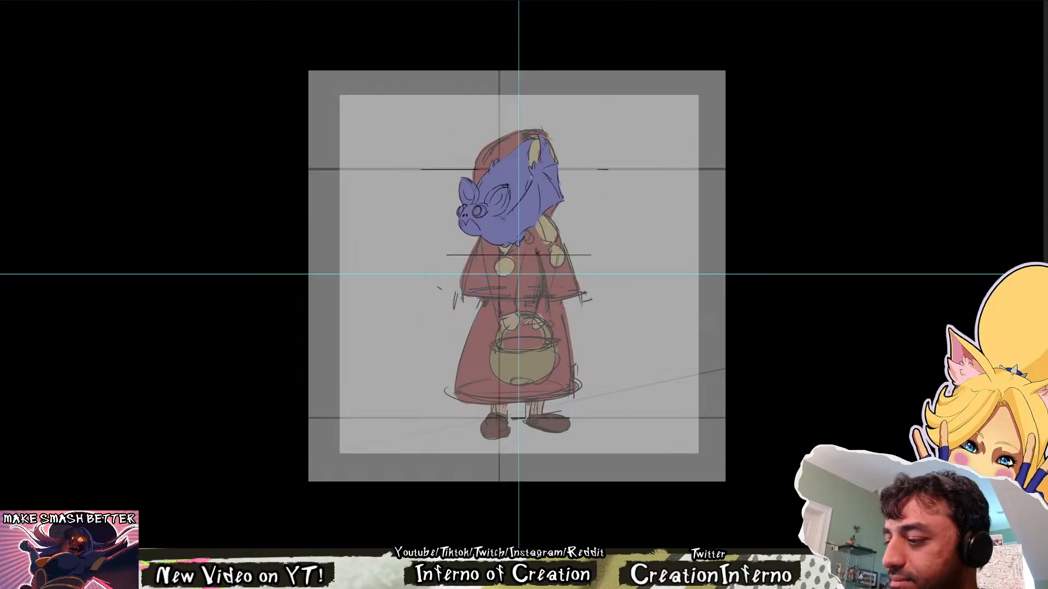
{"action": "key", "text": "Right"}
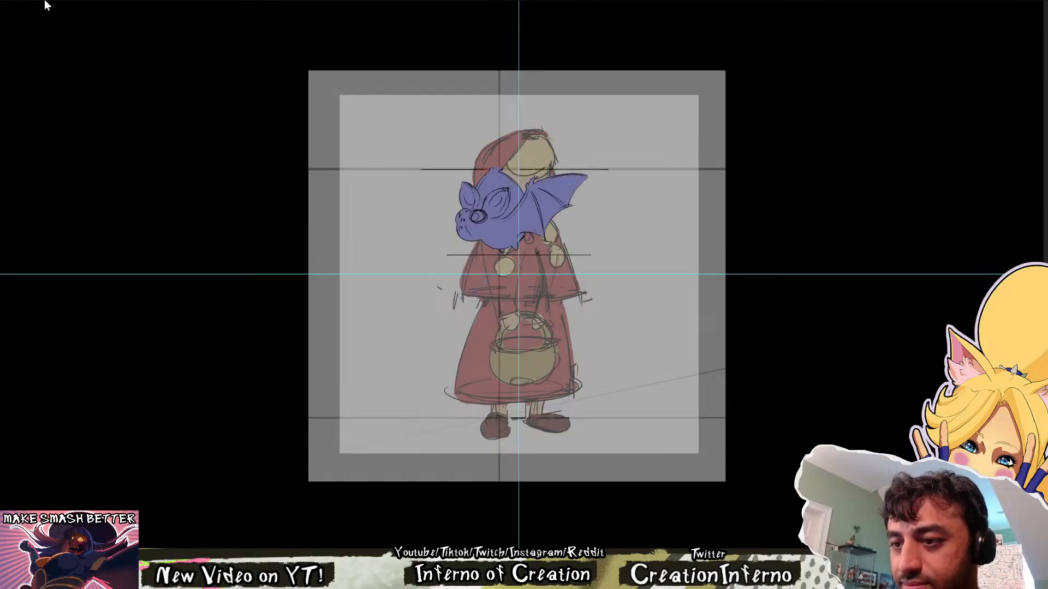
Return to the character sheet and examine the two coloured bats and the bat sketches around them
{"action": "left_click", "coordinate": [47, 1]}
{"action": "mouse_move", "coordinate": [394, 513]}
{"action": "left_mouse_down"}
{"action": "mouse_move", "coordinate": [414, 435]}
{"action": "mouse_move", "coordinate": [496, 302]}
{"action": "left_mouse_up"}
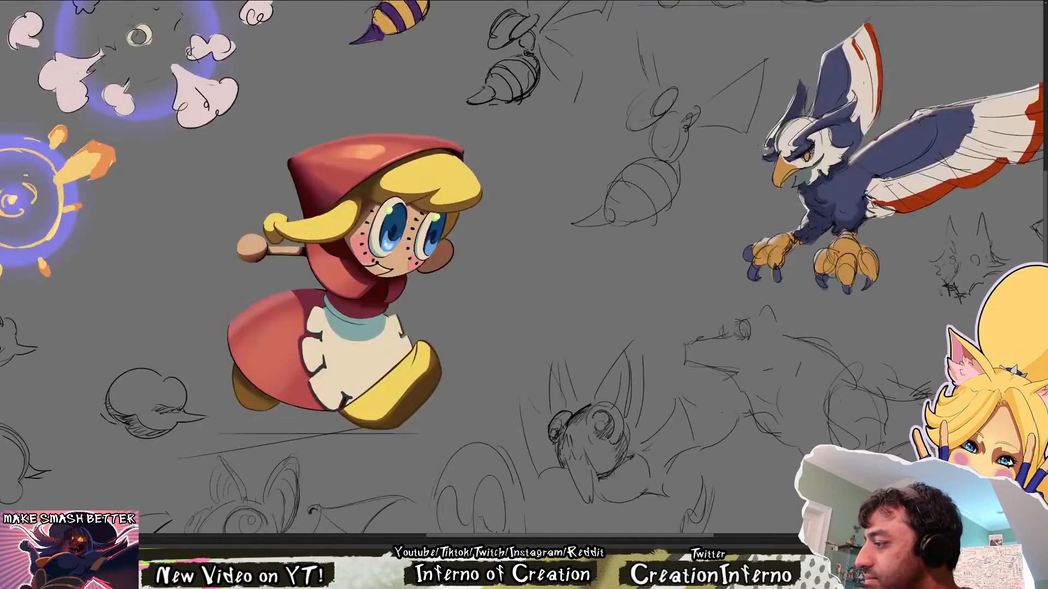
{"action": "scroll", "coordinate": [639, 322], "scroll_direction": "down", "scroll_amount": 3}
{"action": "left_click_drag", "start_coordinate": [327, 507], "coordinate": [392, 301]}
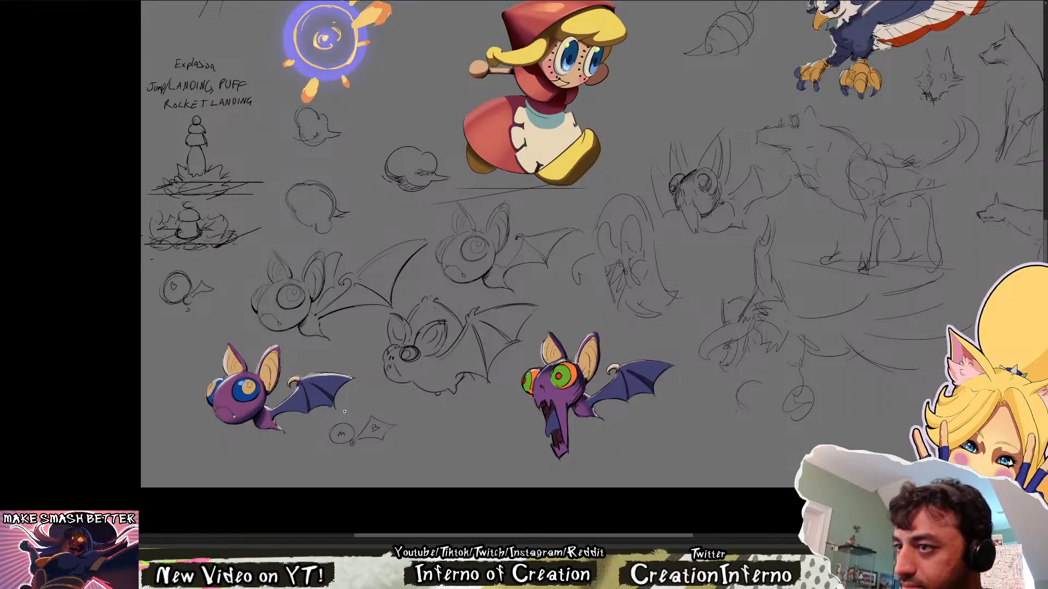
{"action": "scroll", "coordinate": [321, 419], "scroll_direction": "up", "scroll_amount": 1}
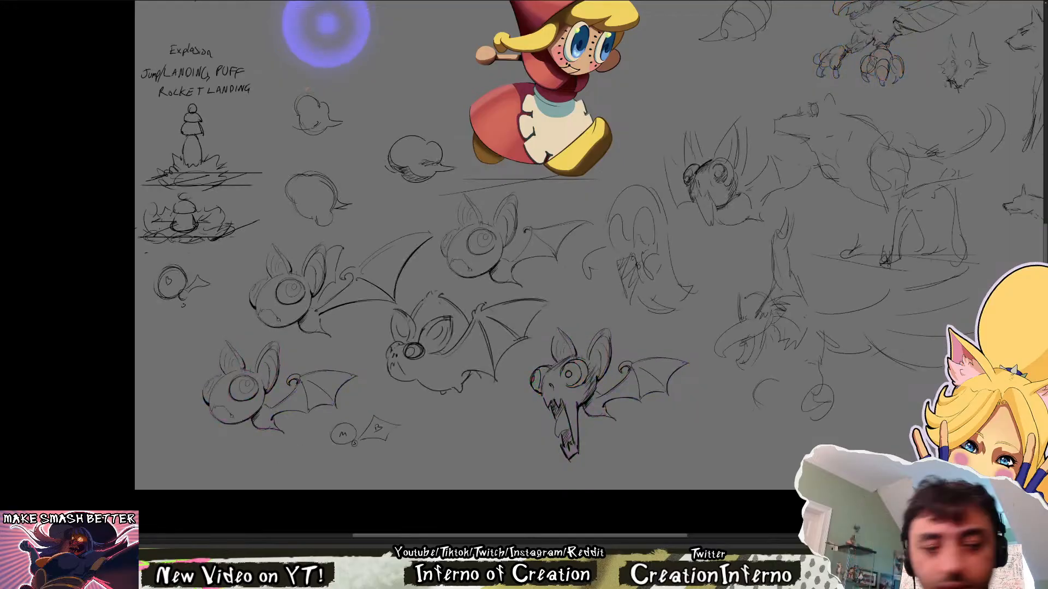
Select the wing line art of the blue-eyed bat, scale it down slightly and clear the selection
{"action": "mouse_move", "coordinate": [300, 429]}
{"action": "left_mouse_down"}
{"action": "mouse_move", "coordinate": [279, 419]}
{"action": "mouse_move", "coordinate": [284, 383]}
{"action": "mouse_move", "coordinate": [334, 420]}
{"action": "left_mouse_up"}
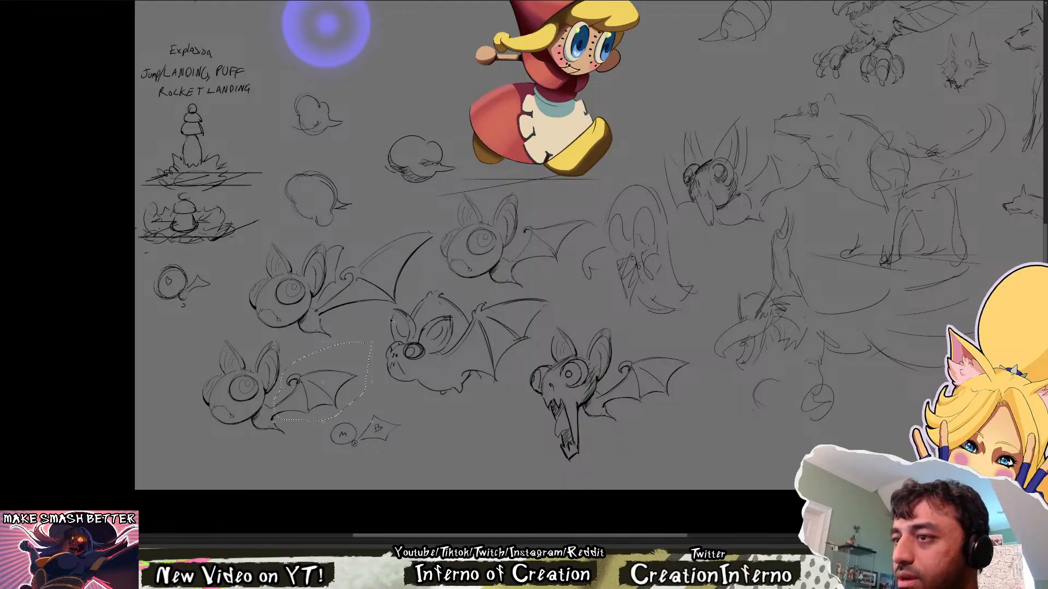
{"action": "key", "text": "ctrl+t"}
{"action": "left_click_drag", "start_coordinate": [365, 351], "coordinate": [363, 354]}
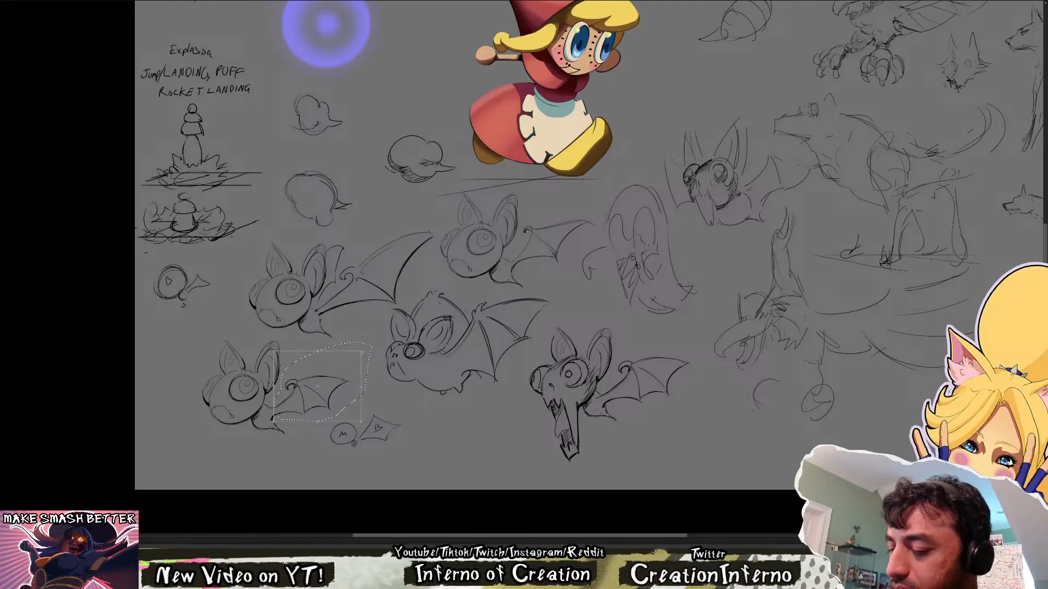
{"action": "key", "text": "Return"}
{"action": "key", "text": "ctrl+d"}
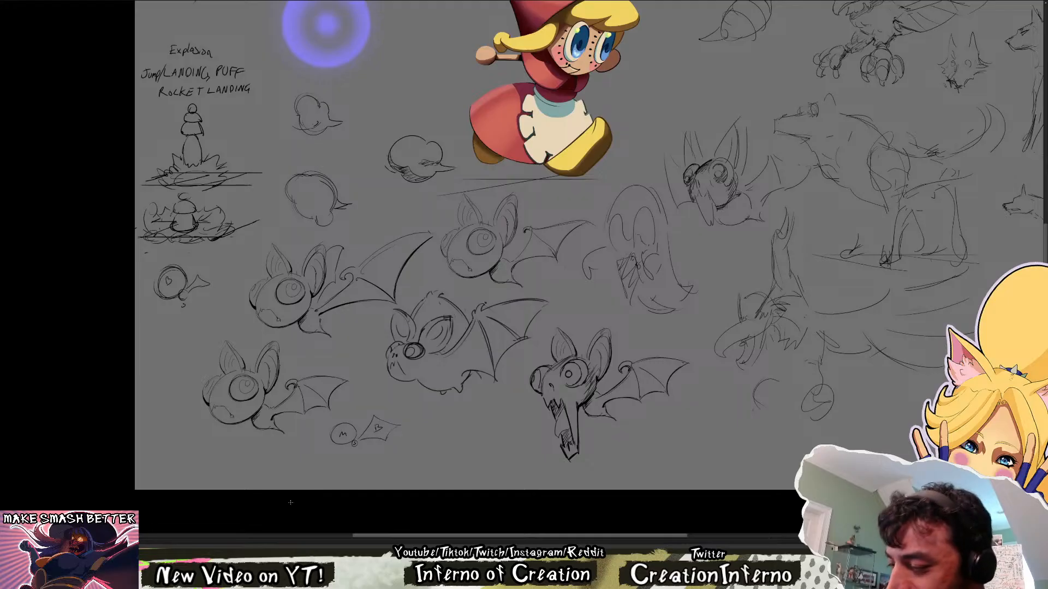
Bring back the hidden colours and scale the blue-eyed bat's coloured wing down to match its line art
{"action": "left_click_drag", "start_coordinate": [702, 337], "coordinate": [669, 360]}
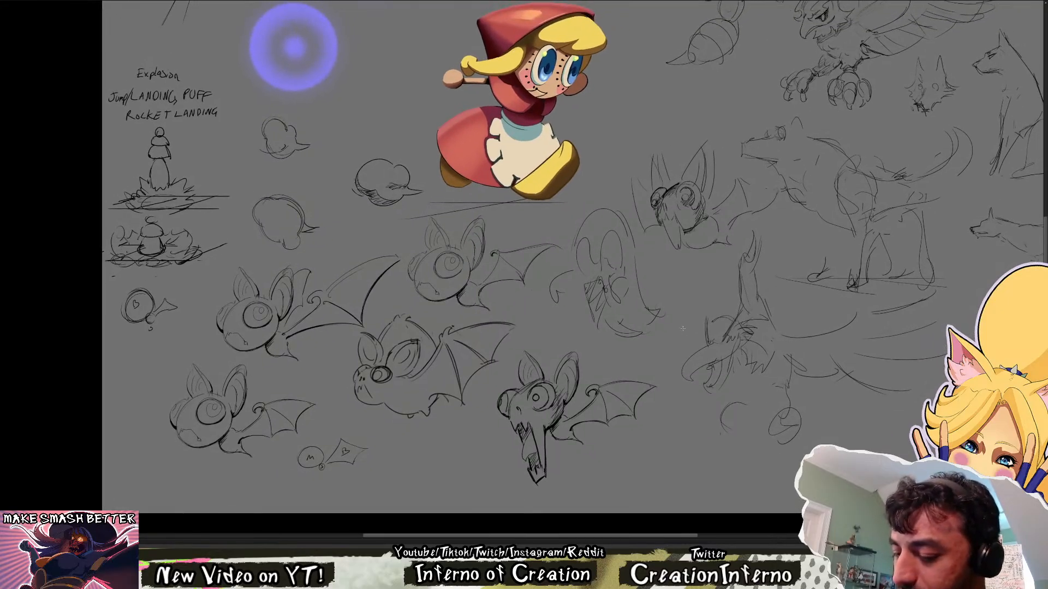
{"action": "key", "text": "ctrl+z"}
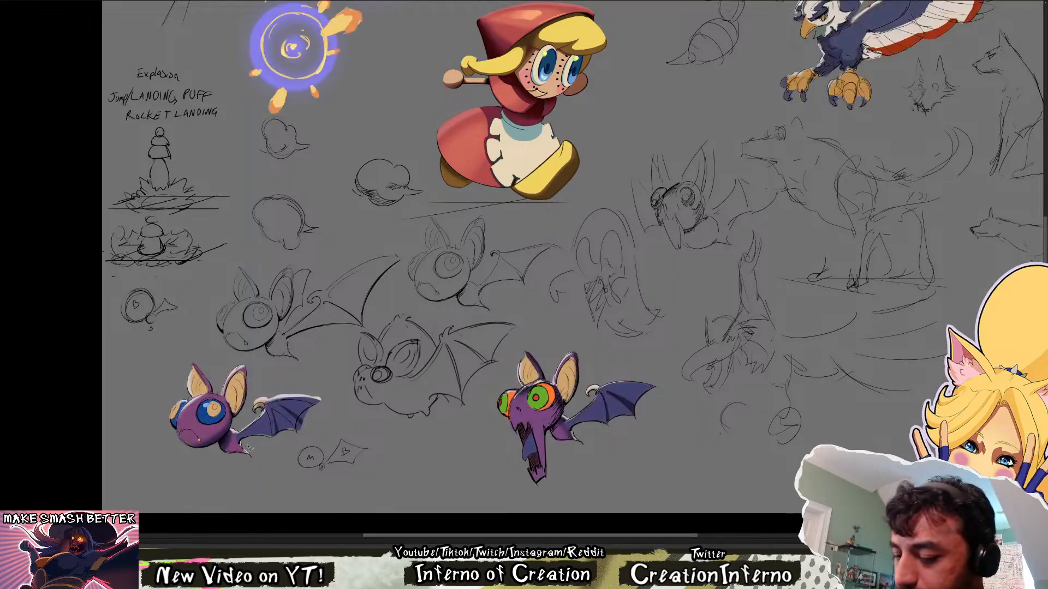
{"action": "mouse_move", "coordinate": [281, 379]}
{"action": "left_mouse_down"}
{"action": "mouse_move", "coordinate": [329, 410]}
{"action": "mouse_move", "coordinate": [243, 443]}
{"action": "left_mouse_up"}
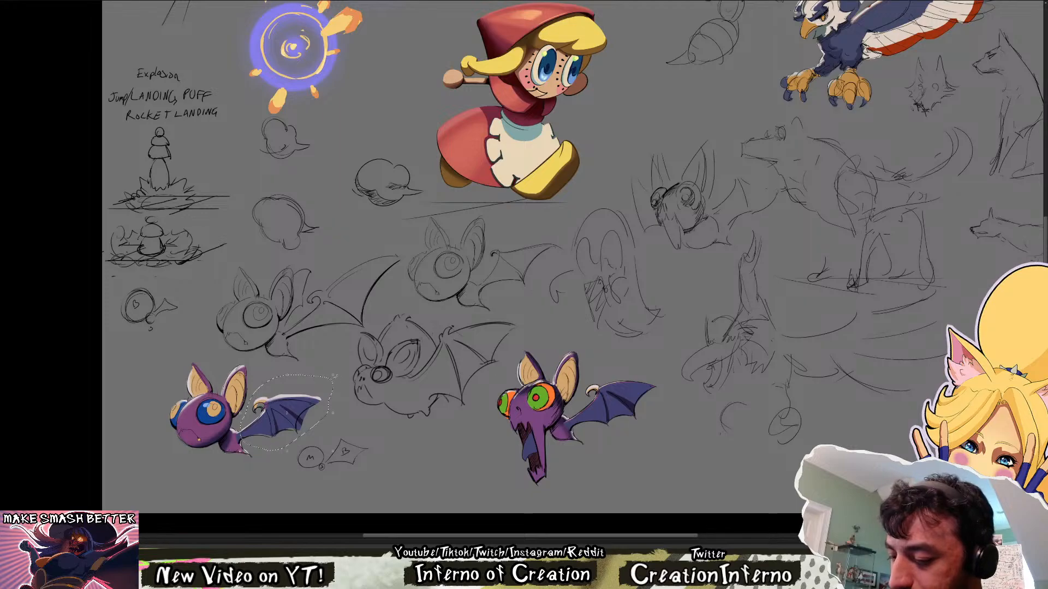
{"action": "key", "text": "ctrl+t"}
{"action": "left_click_drag", "start_coordinate": [332, 375], "coordinate": [326, 383]}
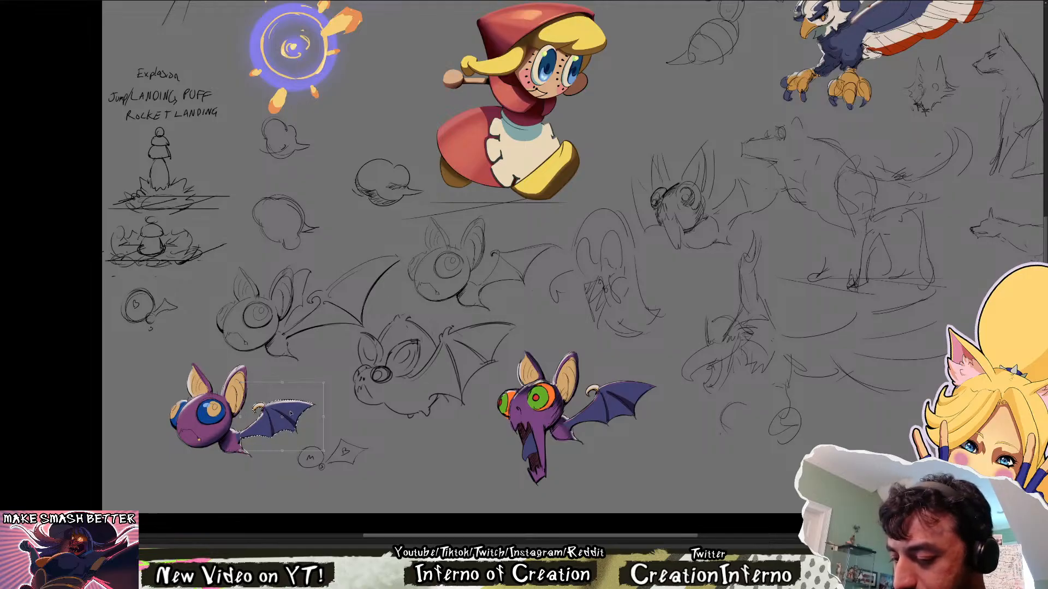
{"action": "key", "text": "Return"}
{"action": "key", "text": "ctrl+d"}
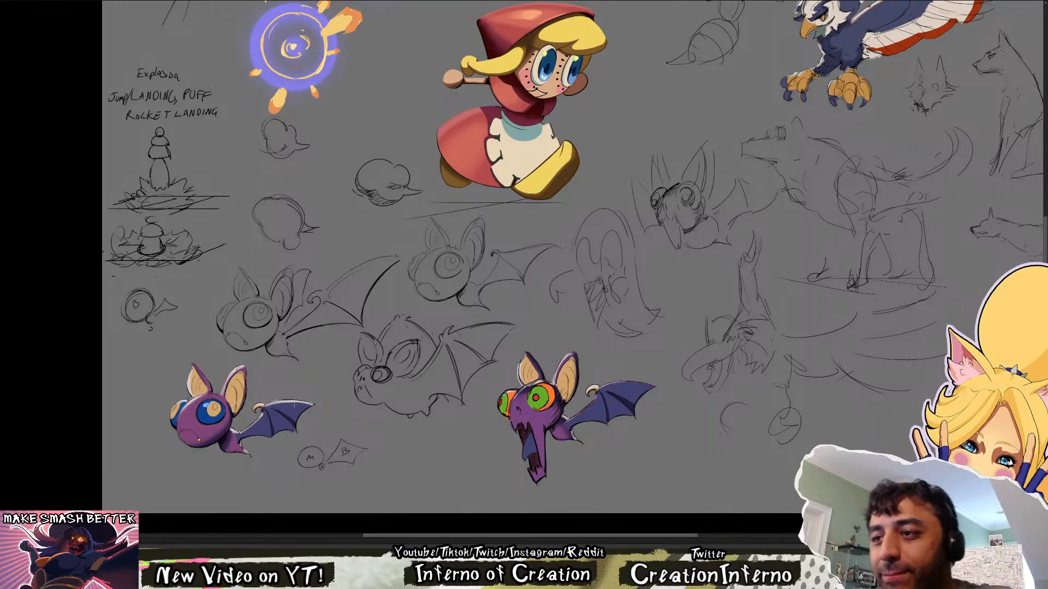
Review the resized bat wing on the character sheet and compare it with the bat in the animation drawing
{"action": "left_click", "coordinate": [426, 534]}
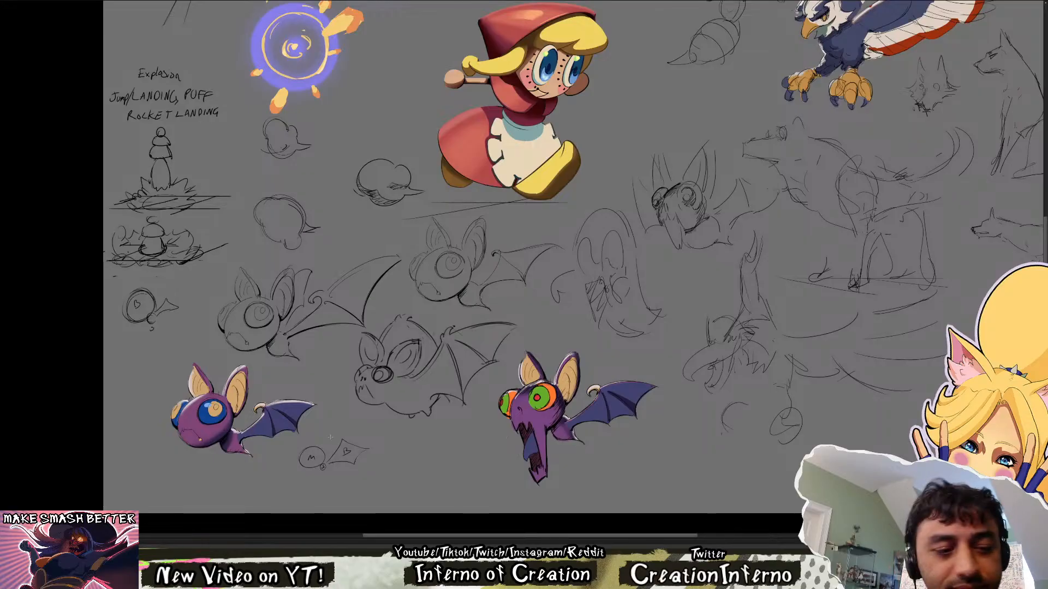
{"action": "left_click_drag", "start_coordinate": [288, 394], "coordinate": [275, 403]}
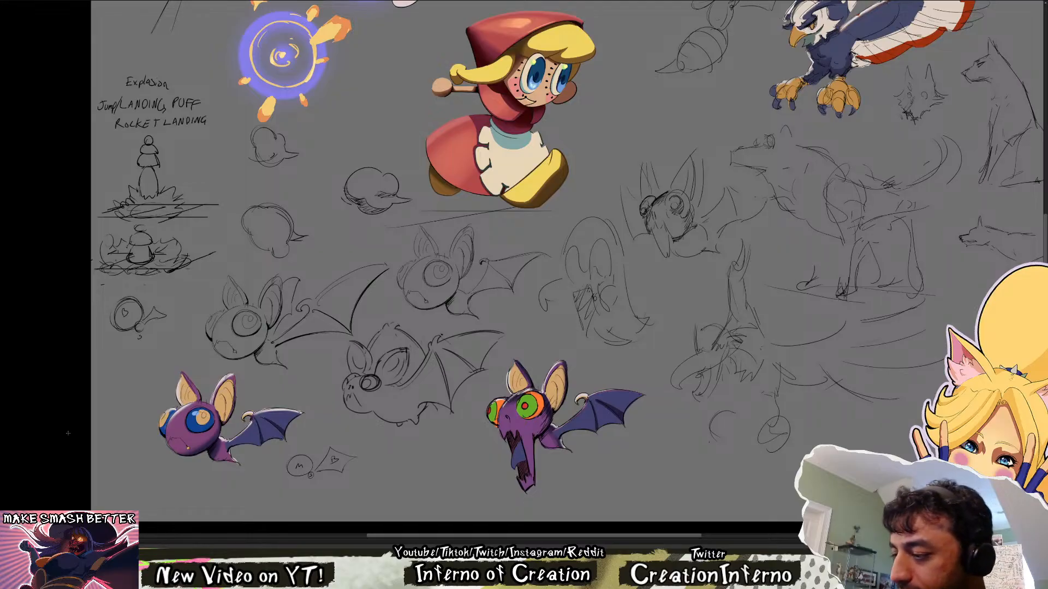
{"action": "left_click_drag", "start_coordinate": [770, 348], "coordinate": [725, 360]}
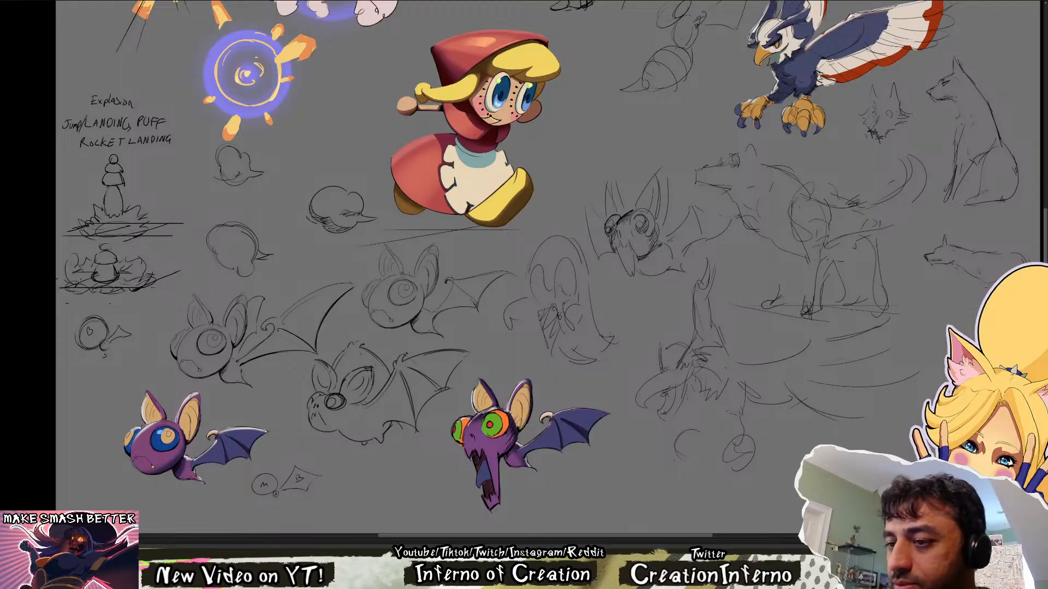
{"action": "left_click", "coordinate": [136, 2]}
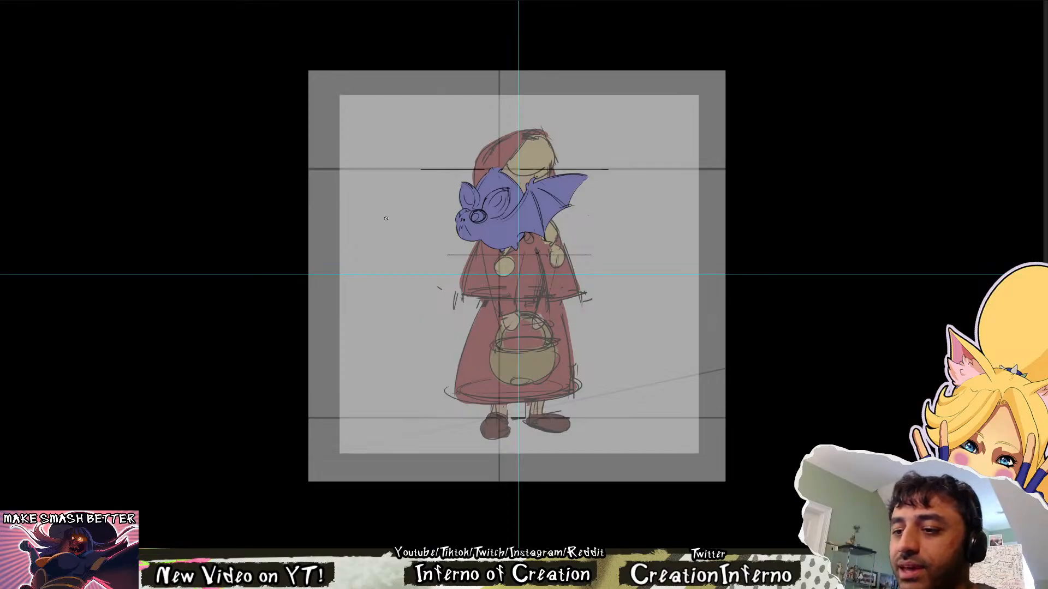
{"action": "left_click", "coordinate": [36, 1]}
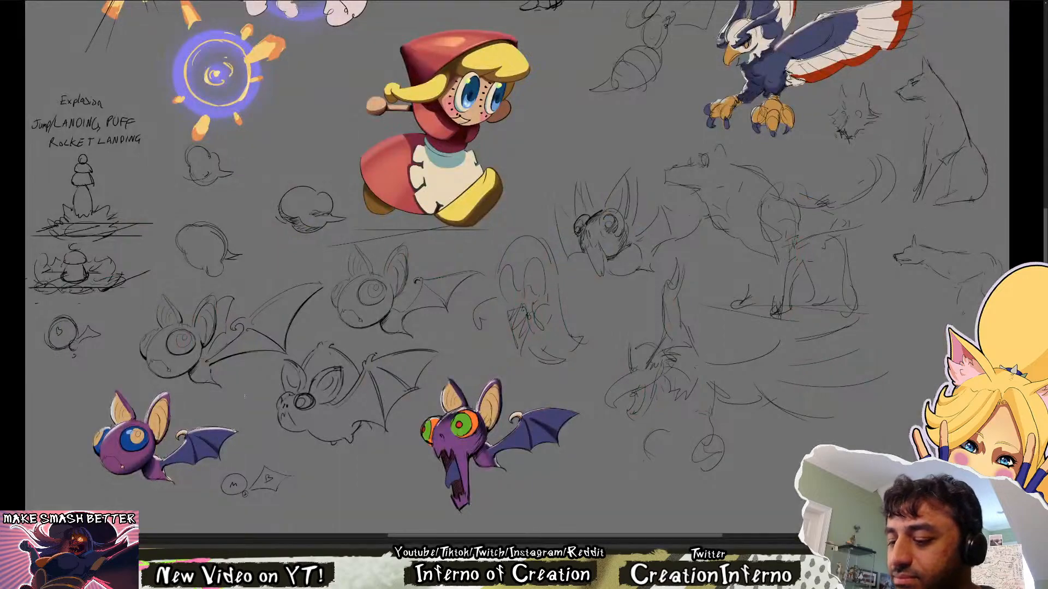
Check the blue-eyed bat's wing proportions against the green-eyed bat and the sketches at several zoom levels
{"action": "left_click_drag", "start_coordinate": [245, 396], "coordinate": [334, 352]}
{"action": "scroll", "coordinate": [199, 434], "scroll_direction": "up", "scroll_amount": 2}
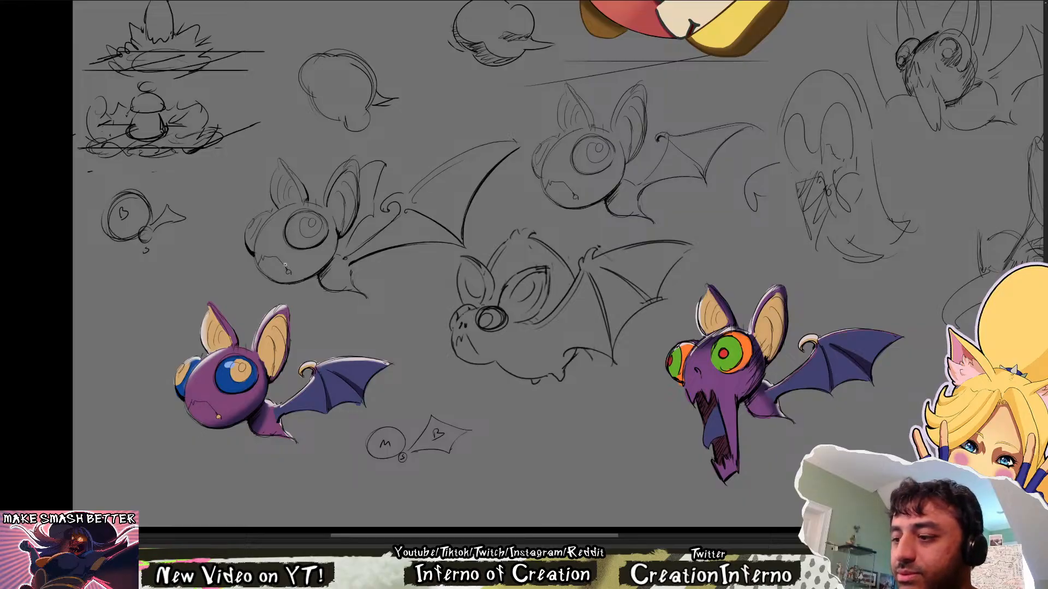
{"action": "scroll", "coordinate": [285, 266], "scroll_direction": "down", "scroll_amount": 2}
{"action": "scroll", "coordinate": [272, 338], "scroll_direction": "up", "scroll_amount": 3}
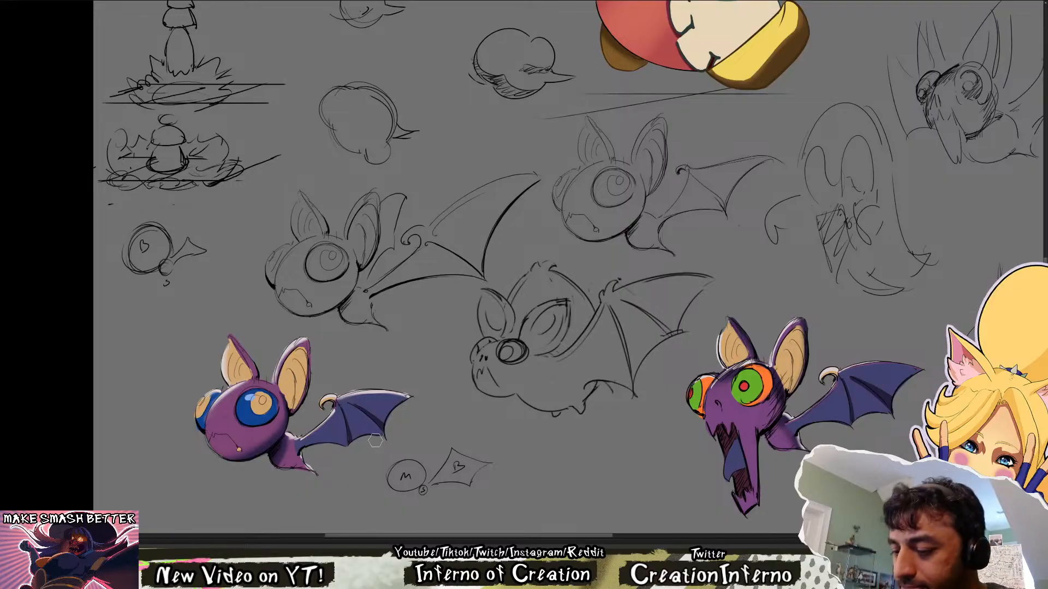
{"action": "scroll", "coordinate": [605, 368], "scroll_direction": "down", "scroll_amount": 2}
{"action": "left_click_drag", "start_coordinate": [1026, 336], "coordinate": [725, 381]}
{"action": "left_click_drag", "start_coordinate": [599, 395], "coordinate": [975, 383]}
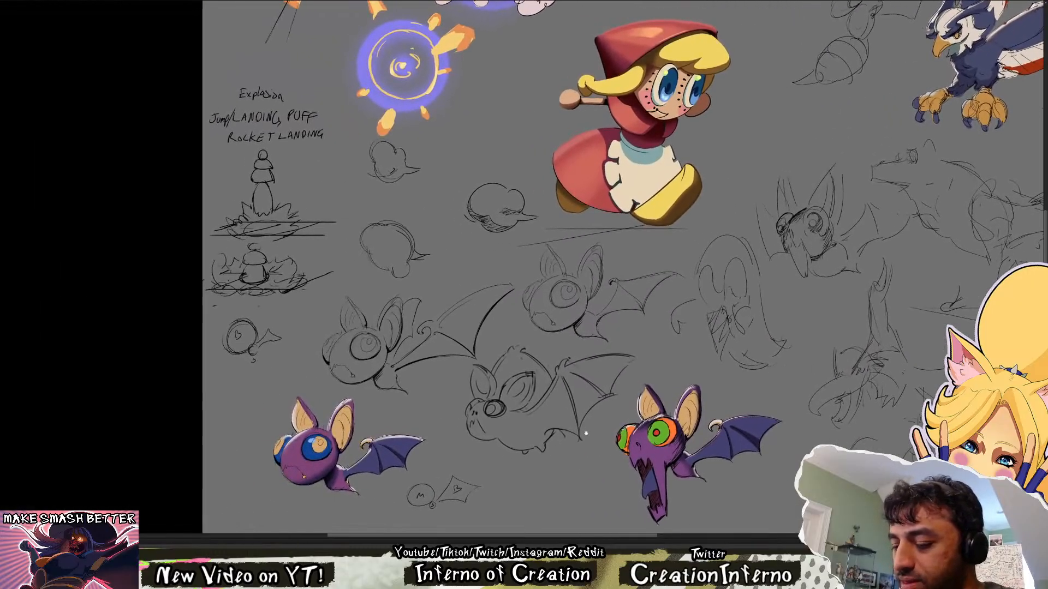
{"action": "left_click_drag", "start_coordinate": [554, 450], "coordinate": [558, 398]}
{"action": "scroll", "coordinate": [311, 428], "scroll_direction": "up", "scroll_amount": 1}
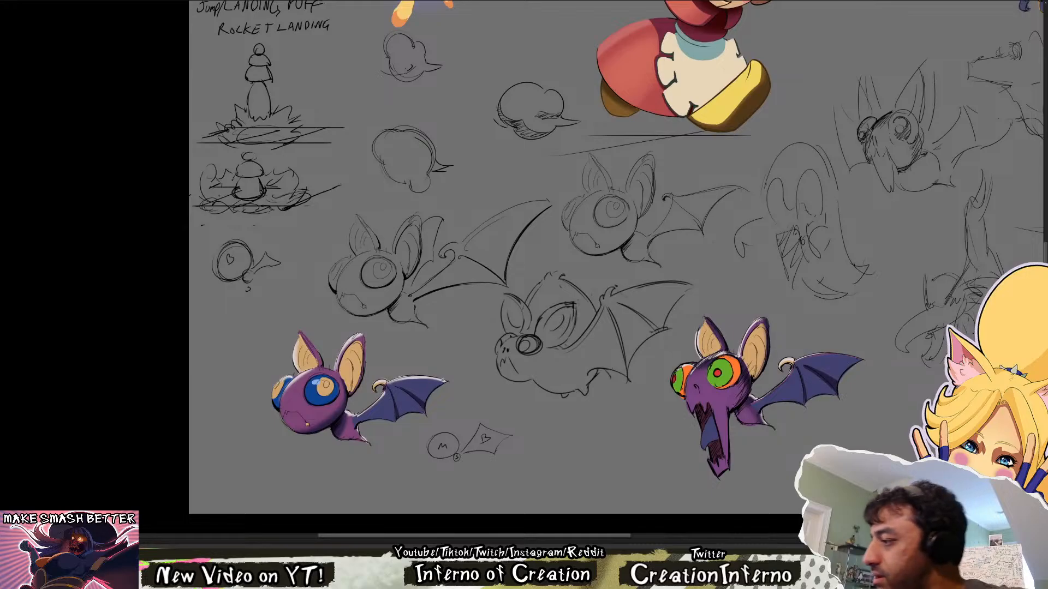
Hide the line art temporarily to judge the bats' flat colours, and view the whole character sheet with the lines restored
{"action": "left_click", "coordinate": [1047, 153]}
{"action": "left_click", "coordinate": [1047, 153]}
{"action": "left_click", "coordinate": [1047, 153]}
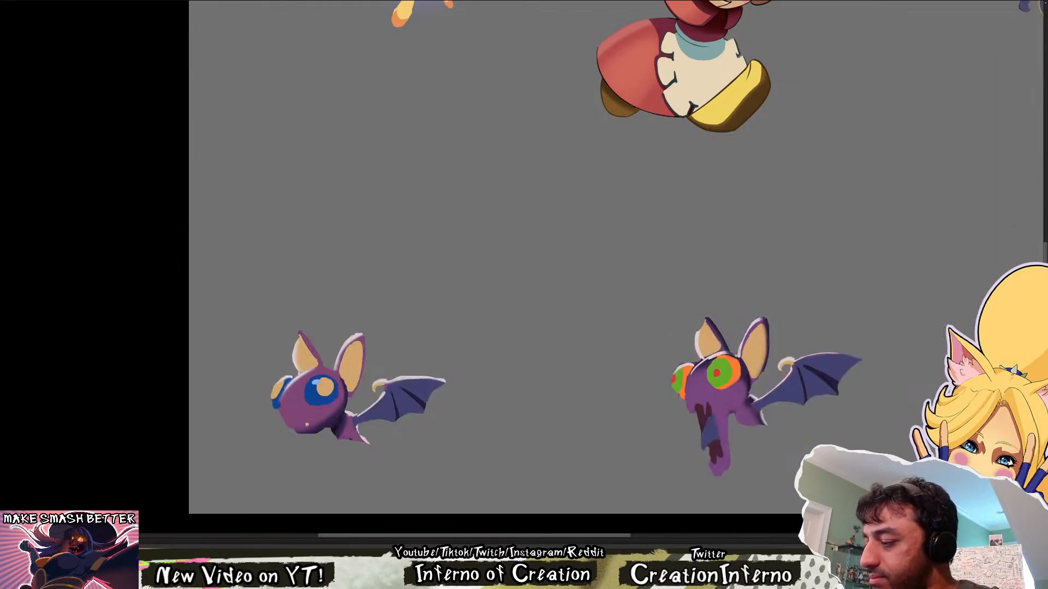
{"action": "left_click", "coordinate": [1047, 154]}
{"action": "left_click_drag", "start_coordinate": [1026, 154], "coordinate": [783, 358]}
{"action": "scroll", "coordinate": [764, 344], "scroll_direction": "down", "scroll_amount": 5}
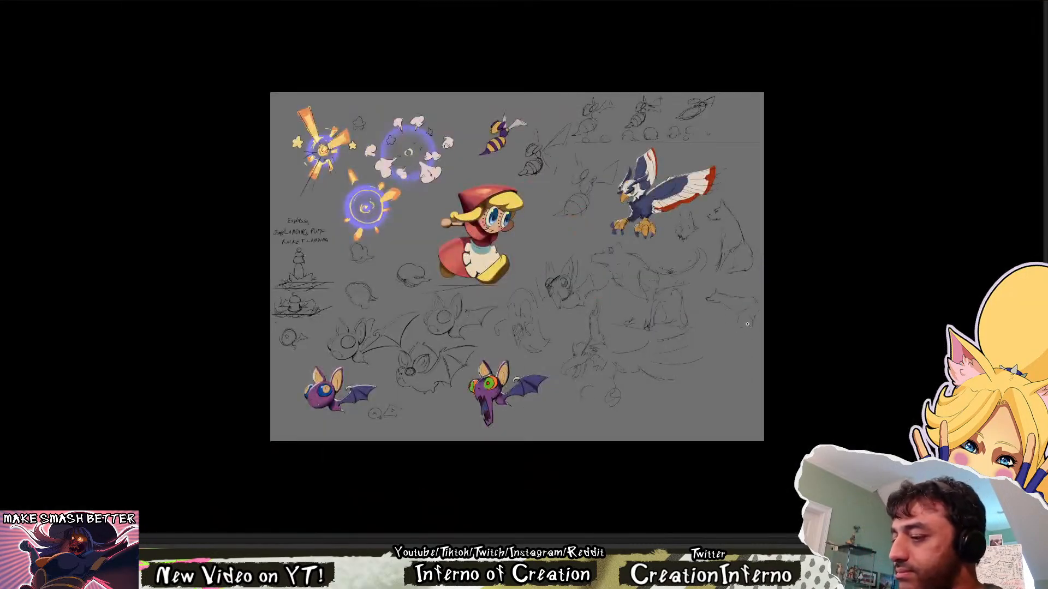
Lasso the finished blue-eyed bat on the character sheet and copy it into the animation drawing over the violet bat sketch
{"action": "scroll", "coordinate": [747, 325], "scroll_direction": "up", "scroll_amount": 2}
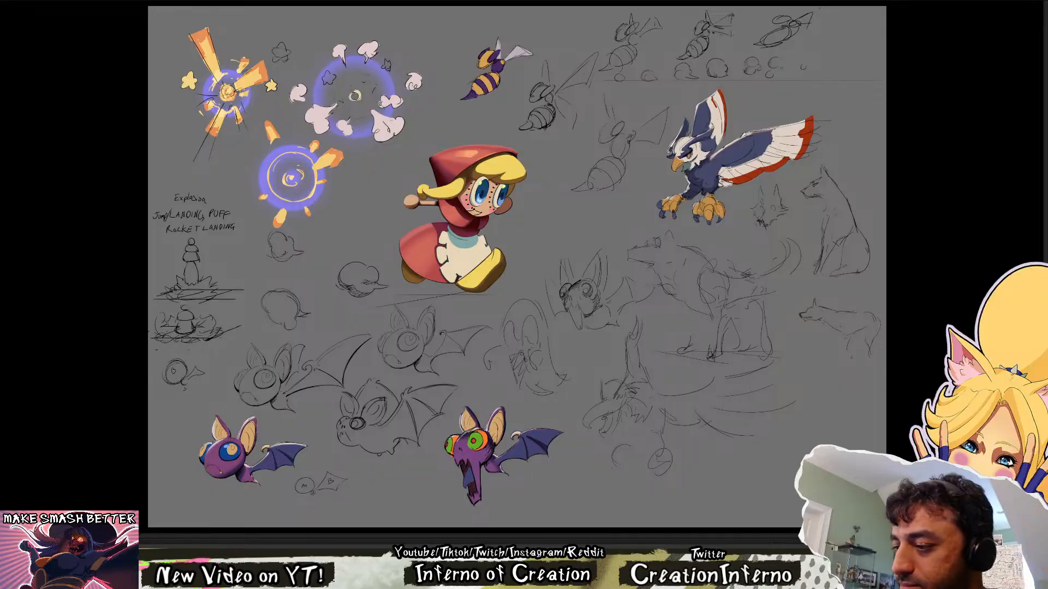
{"action": "scroll", "coordinate": [225, 477], "scroll_direction": "up", "scroll_amount": 2}
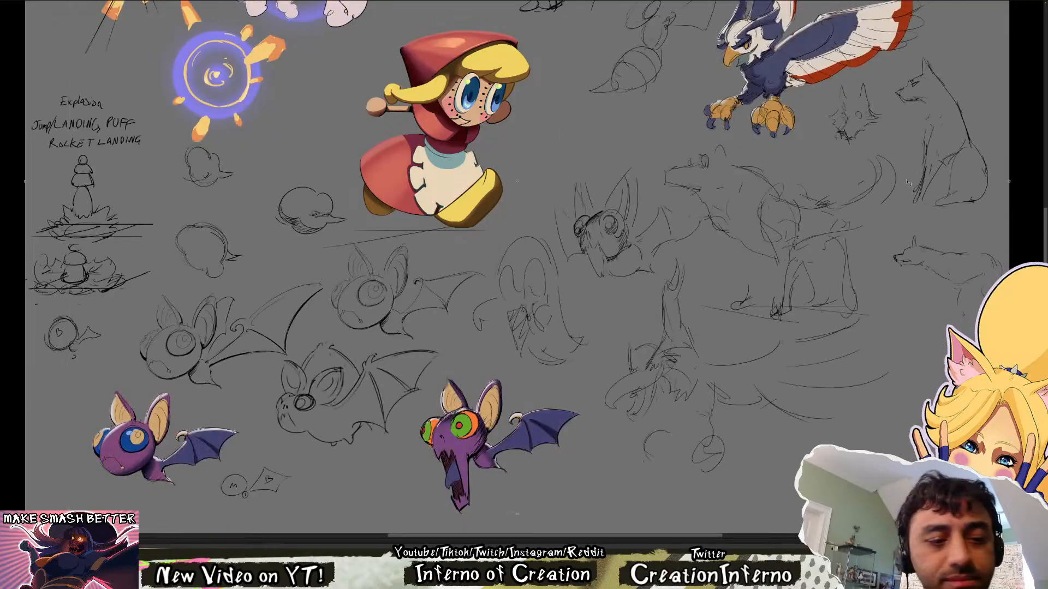
{"action": "mouse_move", "coordinate": [182, 397]}
{"action": "left_mouse_down"}
{"action": "mouse_move", "coordinate": [74, 419]}
{"action": "mouse_move", "coordinate": [185, 496]}
{"action": "left_mouse_up"}
{"action": "left_click_drag", "start_coordinate": [236, 418], "coordinate": [251, 459]}
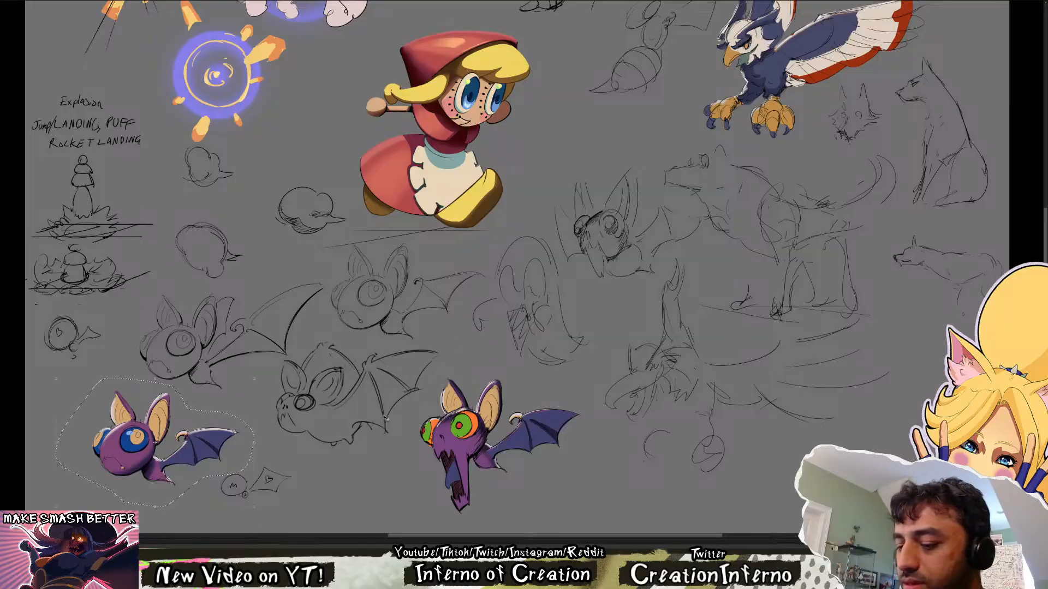
{"action": "mouse_move", "coordinate": [179, 477]}
{"action": "left_mouse_down"}
{"action": "mouse_move", "coordinate": [114, 402]}
{"action": "mouse_move", "coordinate": [103, 50]}
{"action": "left_mouse_up"}
{"action": "left_click_drag", "start_coordinate": [127, 1], "coordinate": [601, 281]}
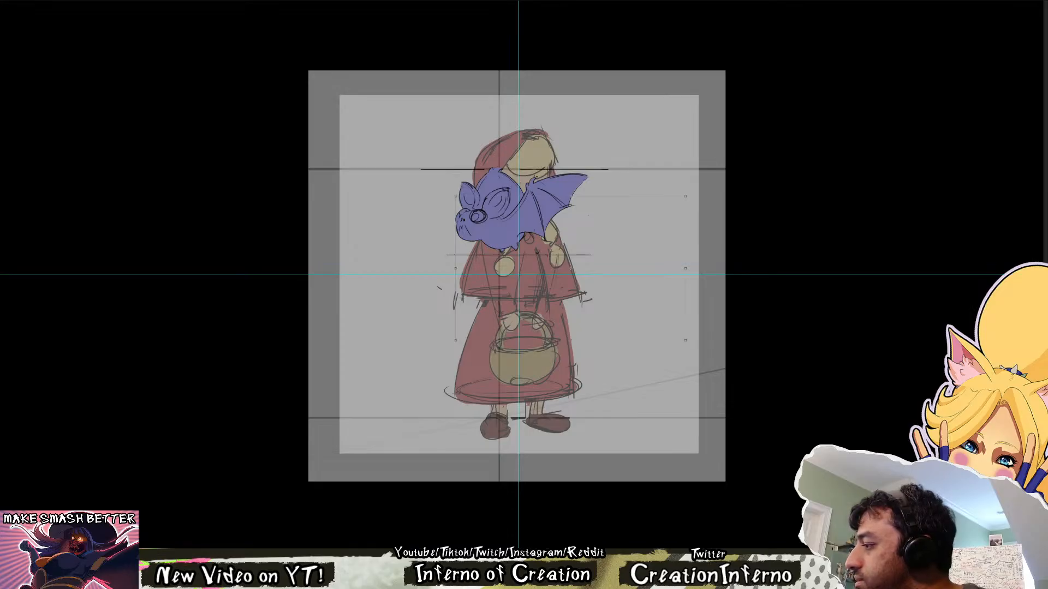
{"action": "left_click_drag", "start_coordinate": [576, 313], "coordinate": [553, 243]}
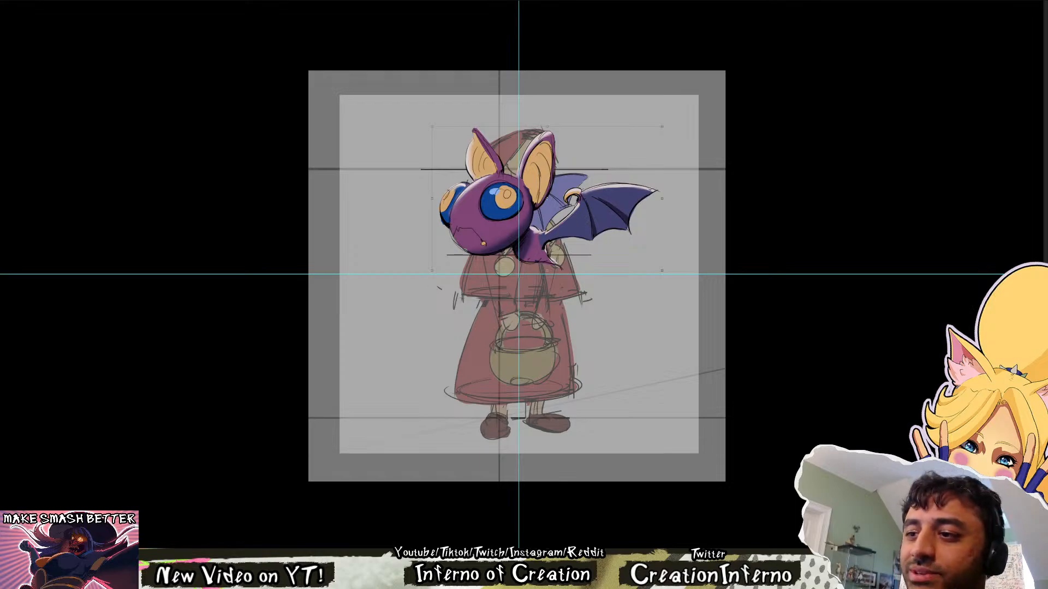
{"action": "key", "text": "z"}
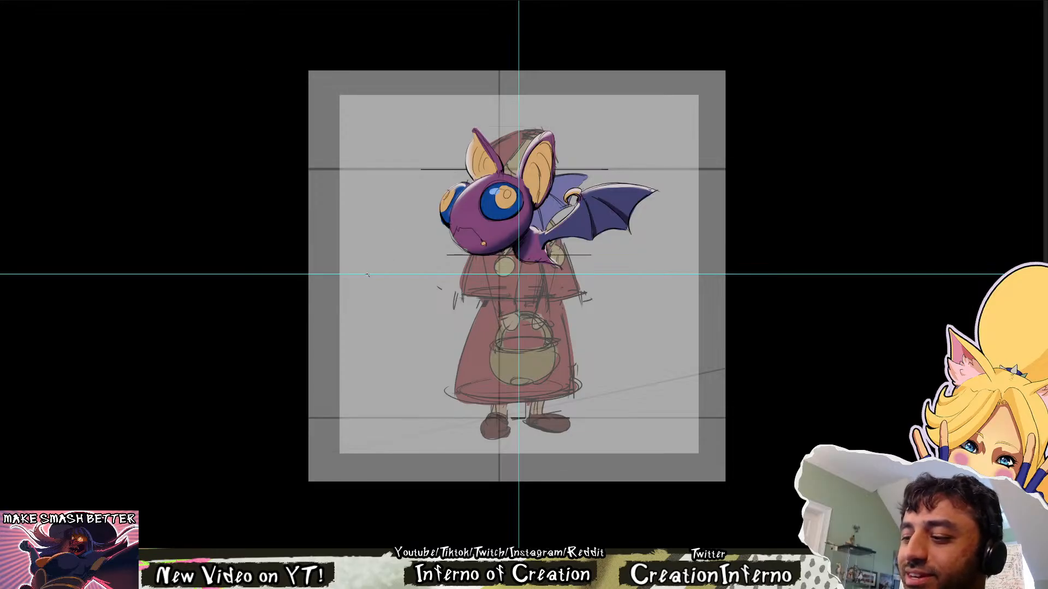
Scale the pasted blue-eyed bat down and align its head and wing with the violet bat sketch
{"action": "scroll", "coordinate": [367, 275], "scroll_direction": "down", "scroll_amount": 1}
{"action": "scroll", "coordinate": [367, 274], "scroll_direction": "up", "scroll_amount": 3}
{"action": "left_click_drag", "start_coordinate": [764, 203], "coordinate": [555, 290]}
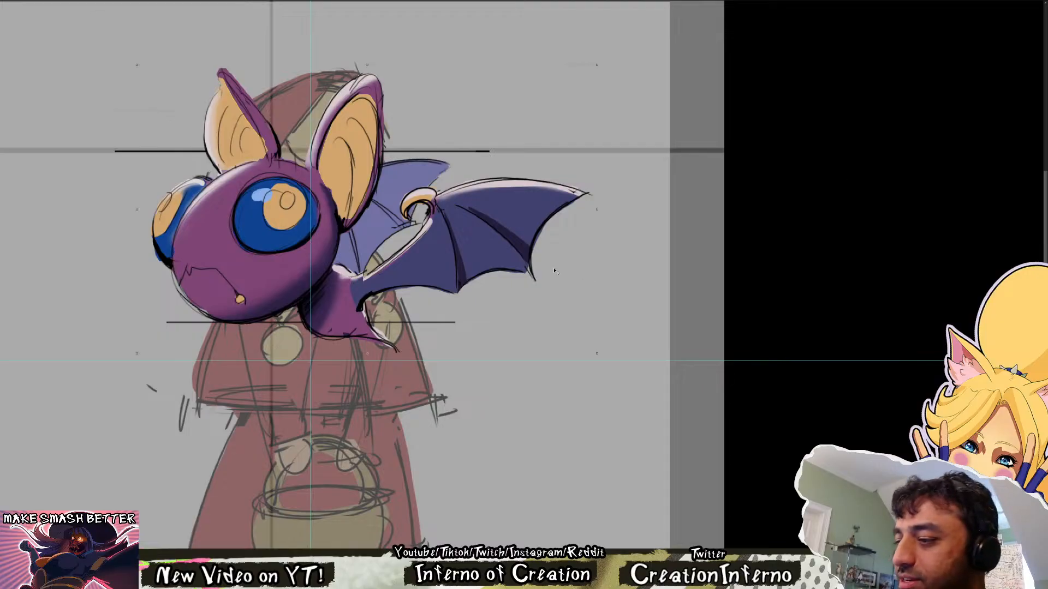
{"action": "left_click_drag", "start_coordinate": [597, 354], "coordinate": [520, 308]}
{"action": "left_click_drag", "start_coordinate": [413, 241], "coordinate": [366, 250]}
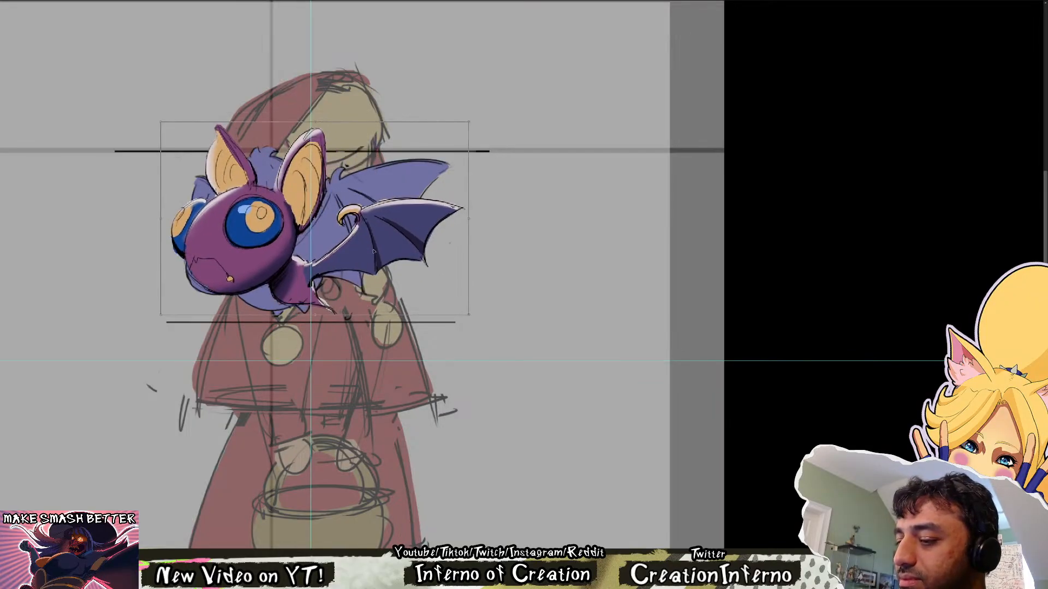
{"action": "left_click_drag", "start_coordinate": [472, 123], "coordinate": [454, 135]}
{"action": "mouse_move", "coordinate": [376, 228]}
{"action": "left_mouse_down"}
{"action": "mouse_move", "coordinate": [363, 228]}
{"action": "mouse_move", "coordinate": [357, 245]}
{"action": "mouse_move", "coordinate": [366, 232]}
{"action": "left_mouse_up"}
{"action": "mouse_move", "coordinate": [446, 138]}
{"action": "left_mouse_down"}
{"action": "mouse_move", "coordinate": [473, 122]}
{"action": "mouse_move", "coordinate": [463, 129]}
{"action": "left_mouse_up"}
{"action": "left_click_drag", "start_coordinate": [262, 132], "coordinate": [259, 129]}
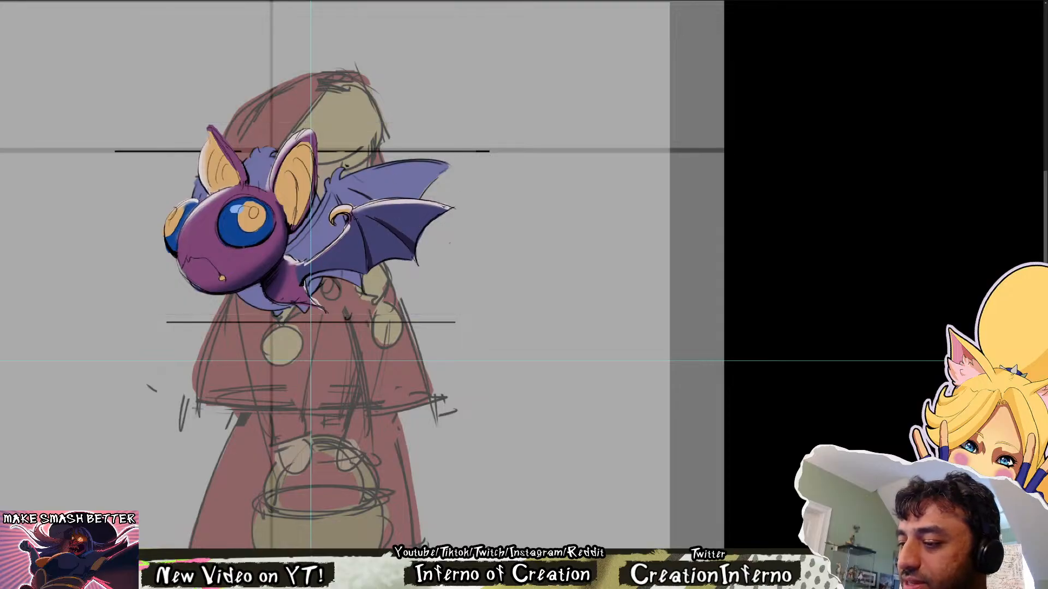
Enlarge the pasted bat slightly and reposition it over the violet bat sketch in front of the hooded figure
{"action": "key", "text": "ctrl+0"}
{"action": "key", "text": "ctrl+plus"}
{"action": "key", "text": "ctrl+plus"}
{"action": "left_click_drag", "start_coordinate": [585, 156], "coordinate": [494, 240]}
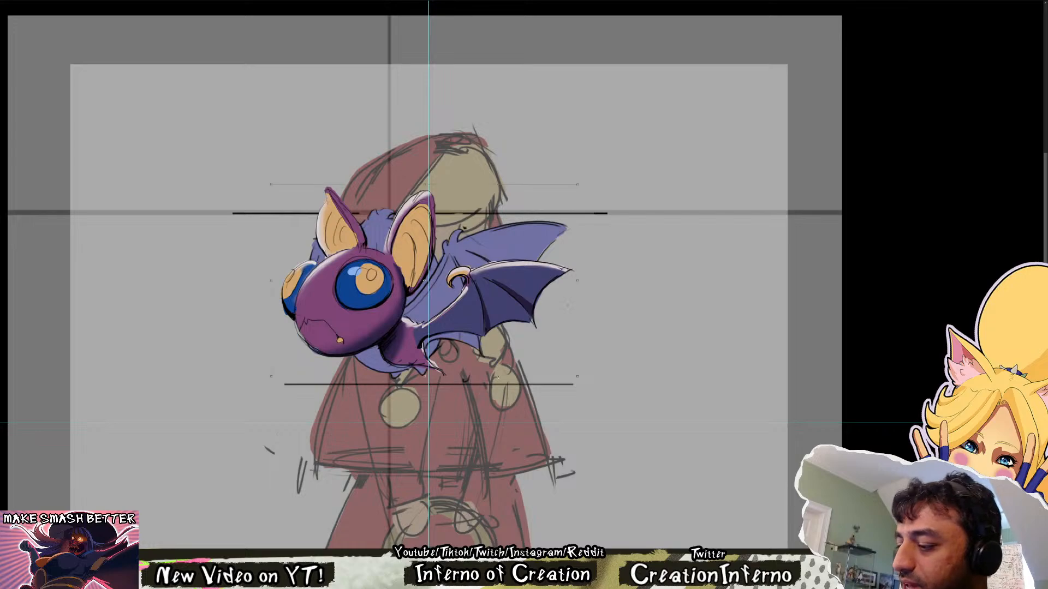
{"action": "left_click_drag", "start_coordinate": [579, 377], "coordinate": [612, 398]}
{"action": "left_click_drag", "start_coordinate": [461, 350], "coordinate": [481, 336]}
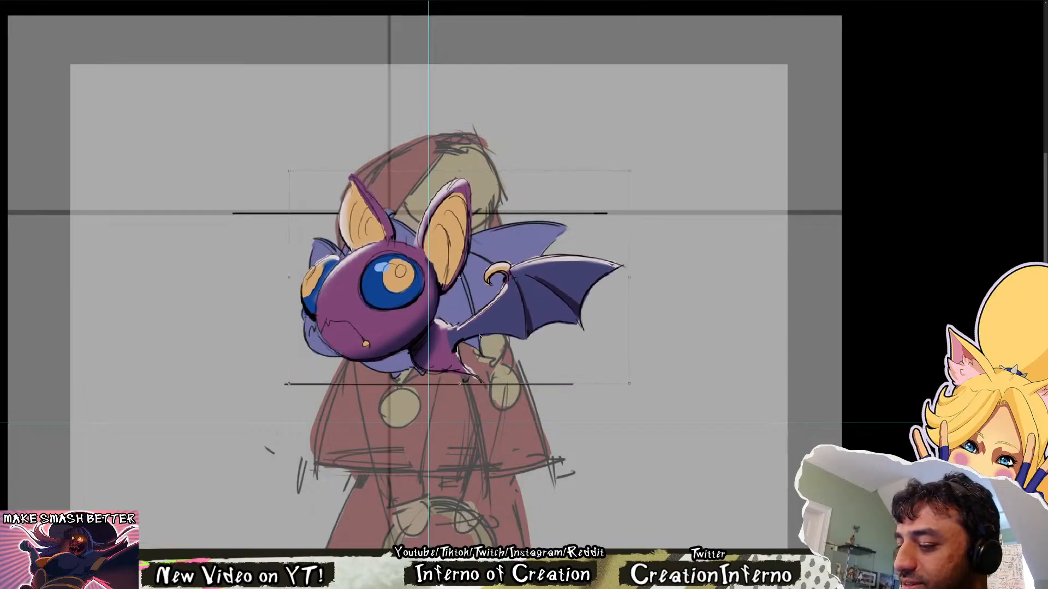
{"action": "left_click_drag", "start_coordinate": [574, 184], "coordinate": [433, 295]}
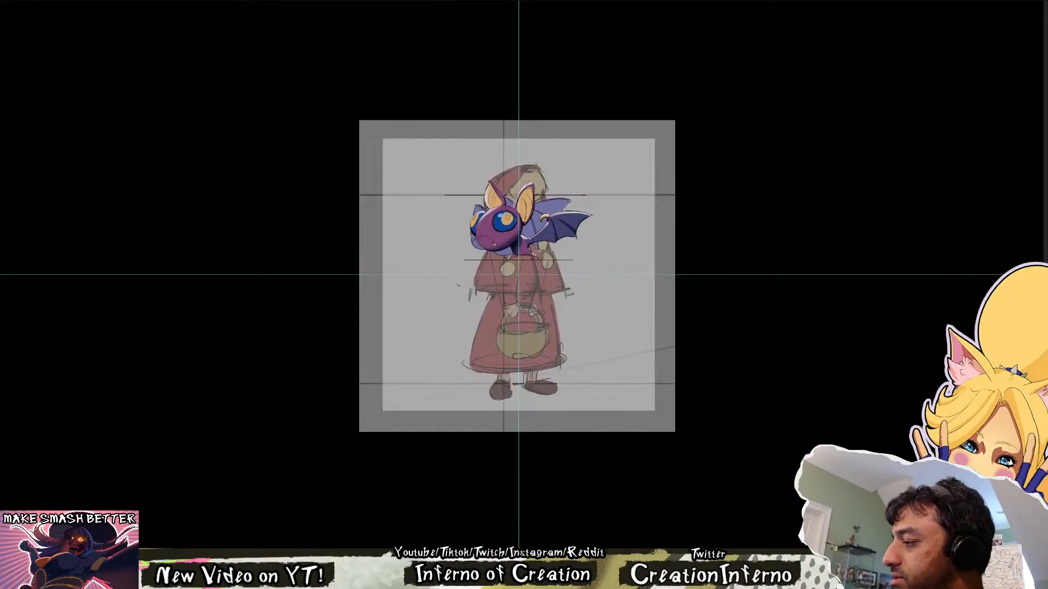
Toggle the pasted bat's visibility to compare its size with the violet bat sketch and the hooded figure
{"action": "key", "text": "ctrl+comma"}
{"action": "key", "text": "ctrl+comma"}
{"action": "key", "text": "ctrl+comma"}
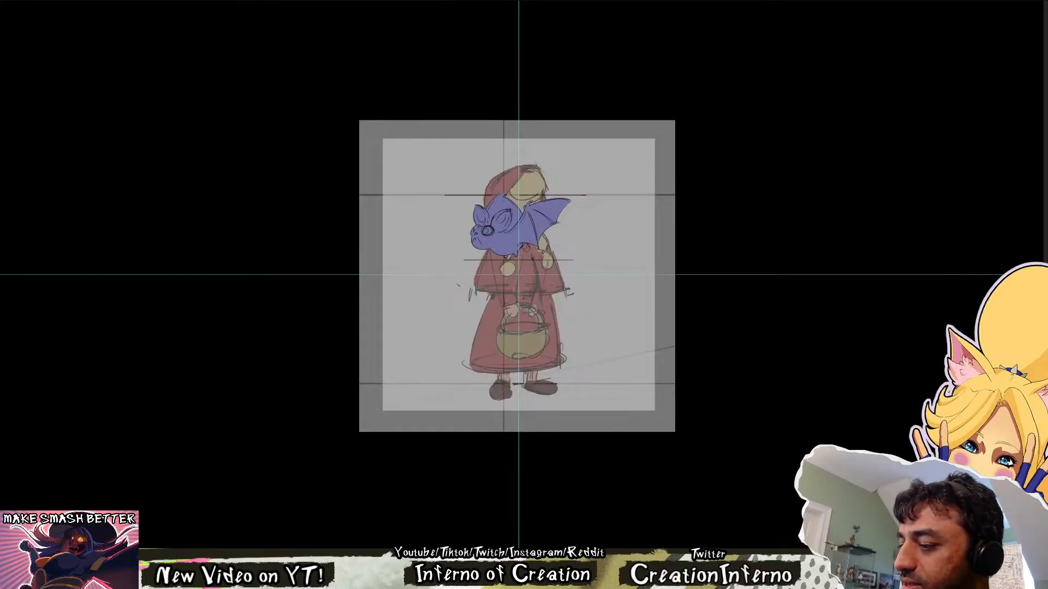
{"action": "key", "text": "ctrl+comma"}
{"action": "key", "text": "ctrl+comma"}
{"action": "key", "text": "ctrl+comma"}
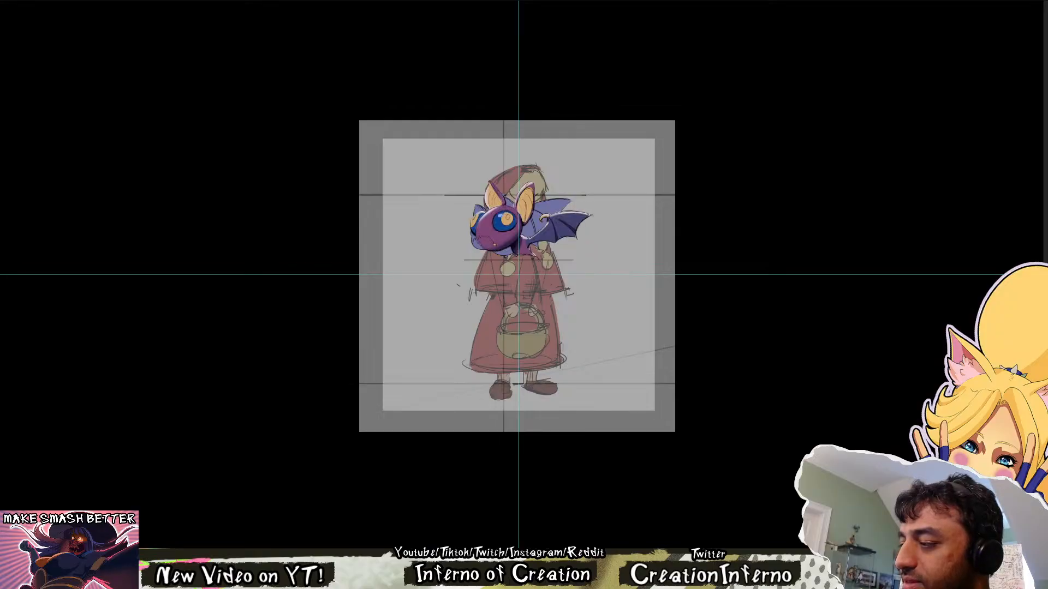
{"action": "key", "text": "ctrl+comma"}
{"action": "key", "text": "ctrl+comma"}
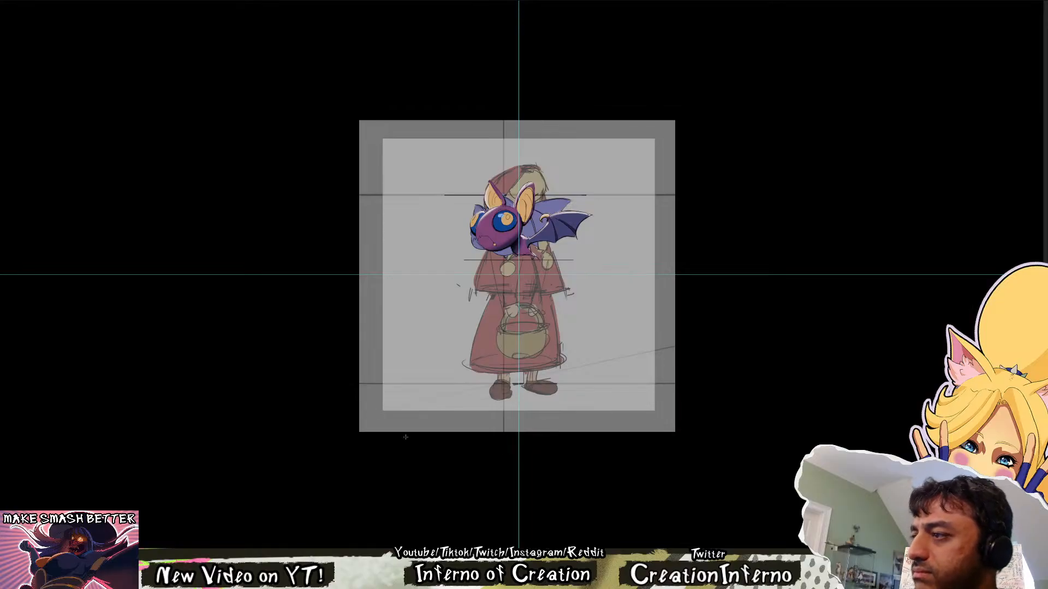
Examine the pasted bat's proportions against the violet sketch up close, toggling its visibility and varying the magnification
{"action": "key", "text": "ctrl+plus"}
{"action": "key", "text": "ctrl+plus"}
{"action": "key", "text": "ctrl+plus"}
{"action": "left_click_drag", "start_coordinate": [500, 172], "coordinate": [398, 265]}
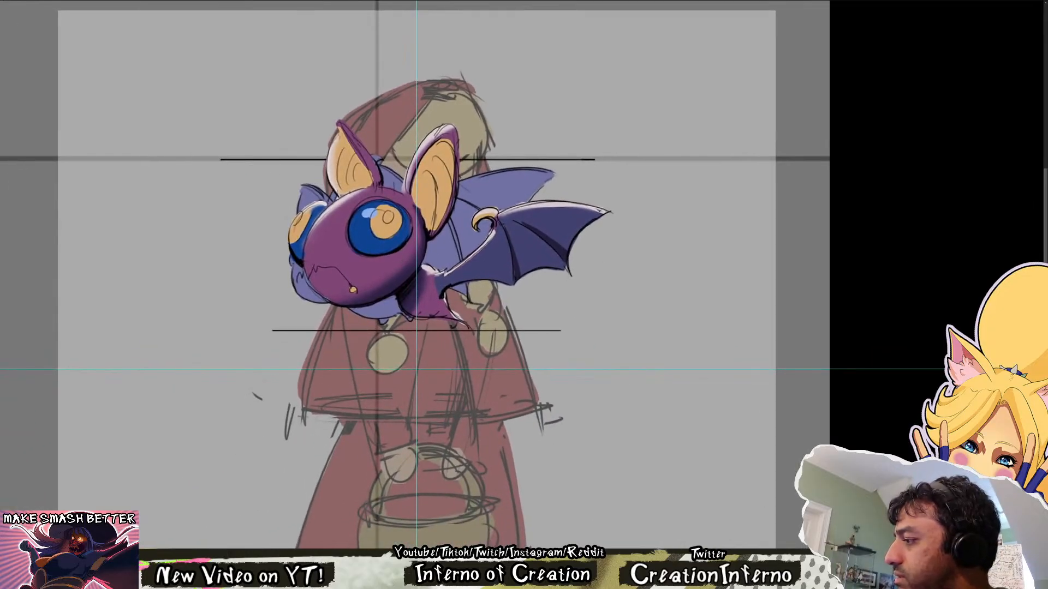
{"action": "key", "text": "ctrl+comma"}
{"action": "key", "text": "ctrl+comma"}
{"action": "key", "text": "ctrl+comma"}
{"action": "key", "text": "ctrl+comma"}
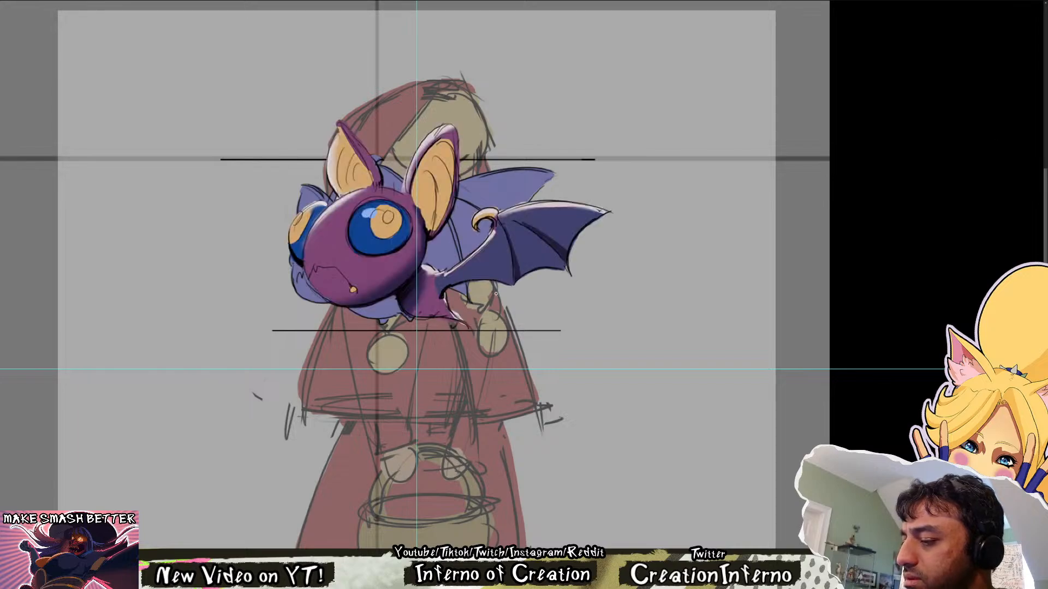
{"action": "scroll", "coordinate": [496, 294], "scroll_direction": "down", "scroll_amount": 5}
{"action": "scroll", "coordinate": [494, 293], "scroll_direction": "up", "scroll_amount": 4}
{"action": "scroll", "coordinate": [485, 288], "scroll_direction": "down", "scroll_amount": 1}
{"action": "scroll", "coordinate": [482, 286], "scroll_direction": "up", "scroll_amount": 2}
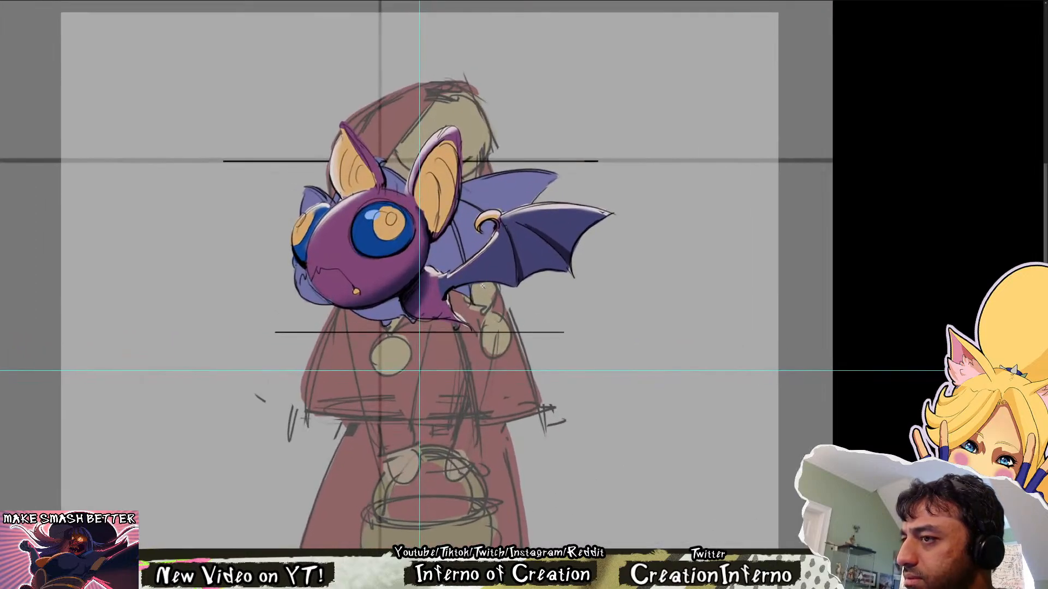
{"action": "left_click_drag", "start_coordinate": [513, 273], "coordinate": [530, 326]}
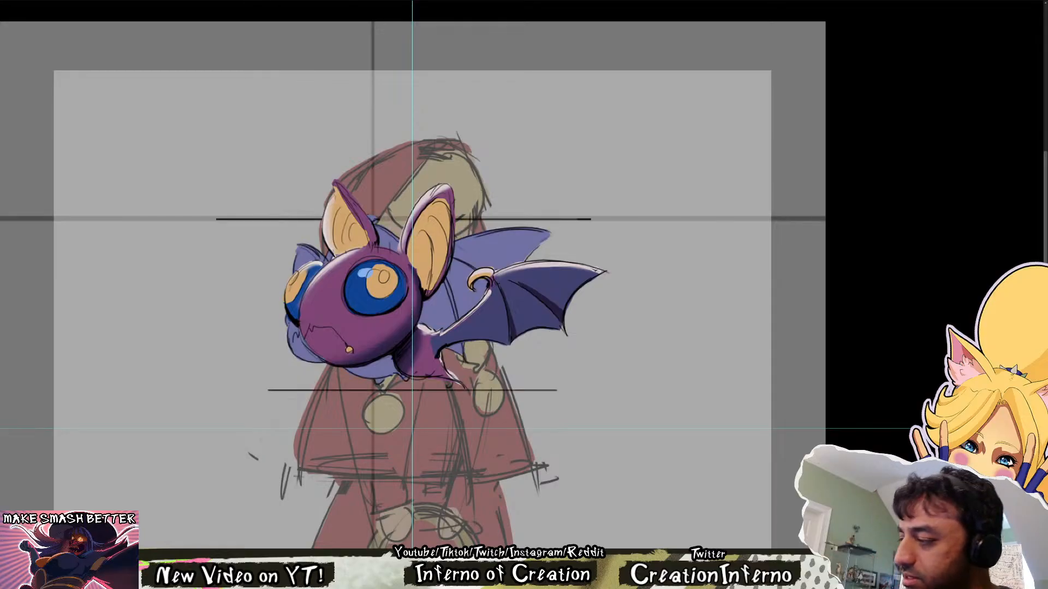
Step through the bat's animation frames to check its body and wing poses against the hooded figure
{"action": "key", "text": "Right"}
{"action": "key", "text": "Left"}
{"action": "key", "text": "Right"}
{"action": "key", "text": "Right"}
{"action": "key", "text": "Right"}
{"action": "key", "text": "Right"}
{"action": "key", "text": "Right"}
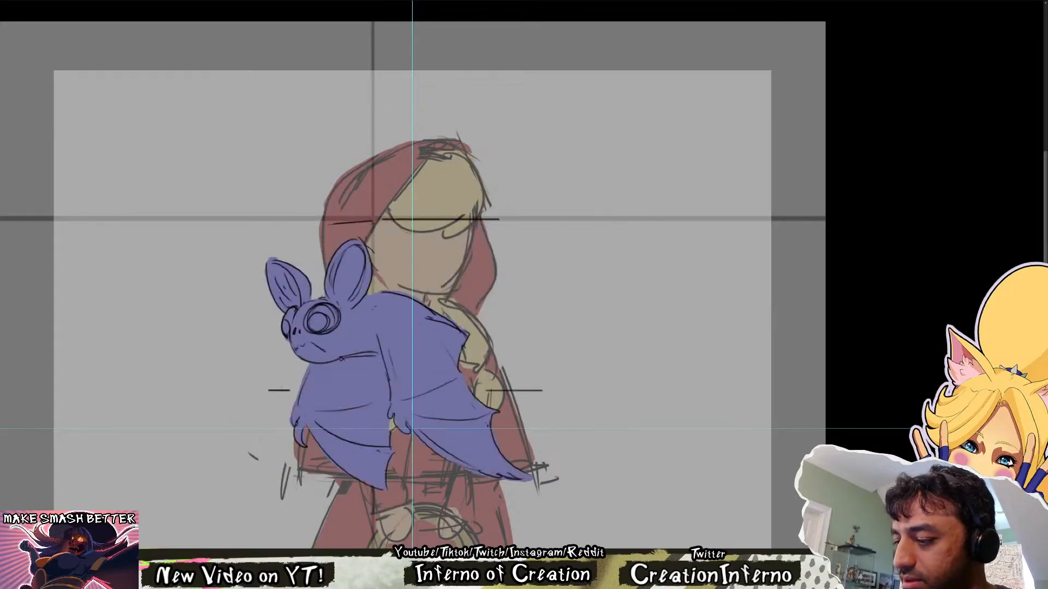
{"action": "key", "text": "Right"}
{"action": "key", "text": "Right"}
{"action": "key", "text": "Right"}
{"action": "key", "text": "Right"}
{"action": "key", "text": "Right"}
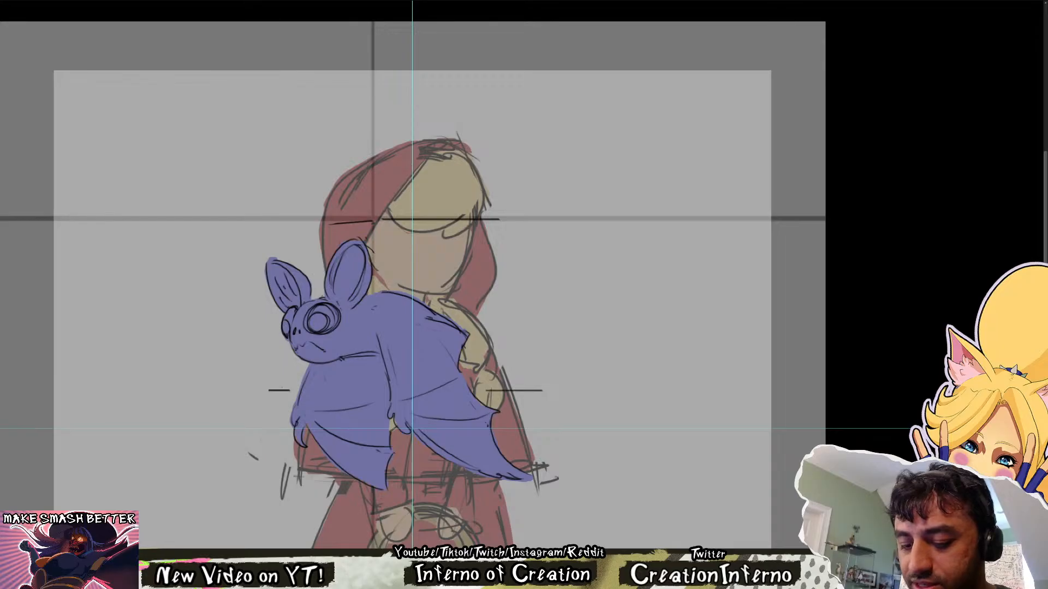
{"action": "key", "text": "Right"}
{"action": "key", "text": "Right"}
{"action": "key", "text": "Right"}
{"action": "key", "text": "Right"}
{"action": "key", "text": "Right"}
{"action": "key", "text": "Right"}
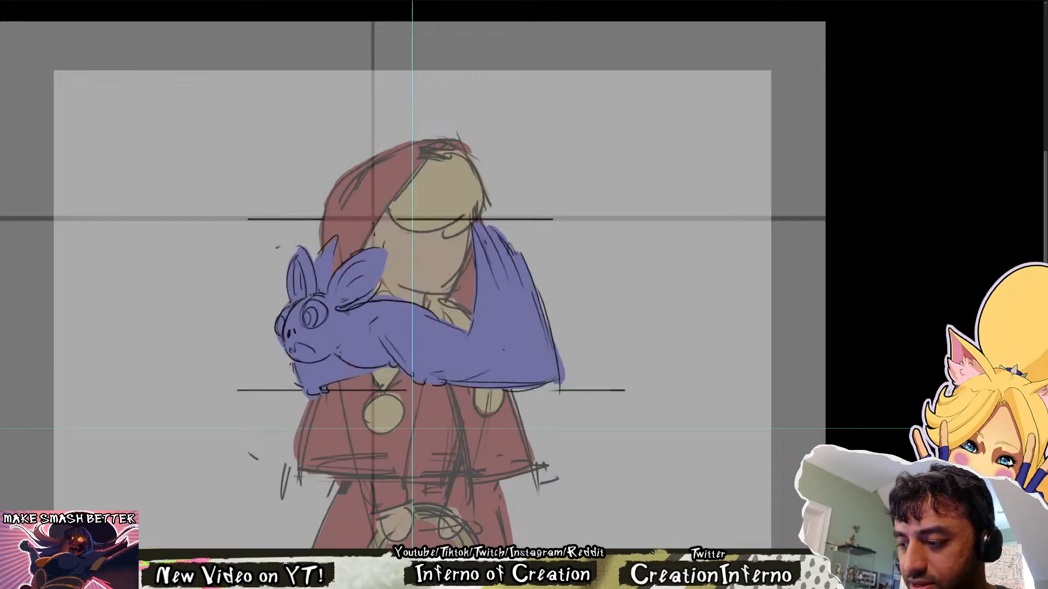
{"action": "key", "text": "Right"}
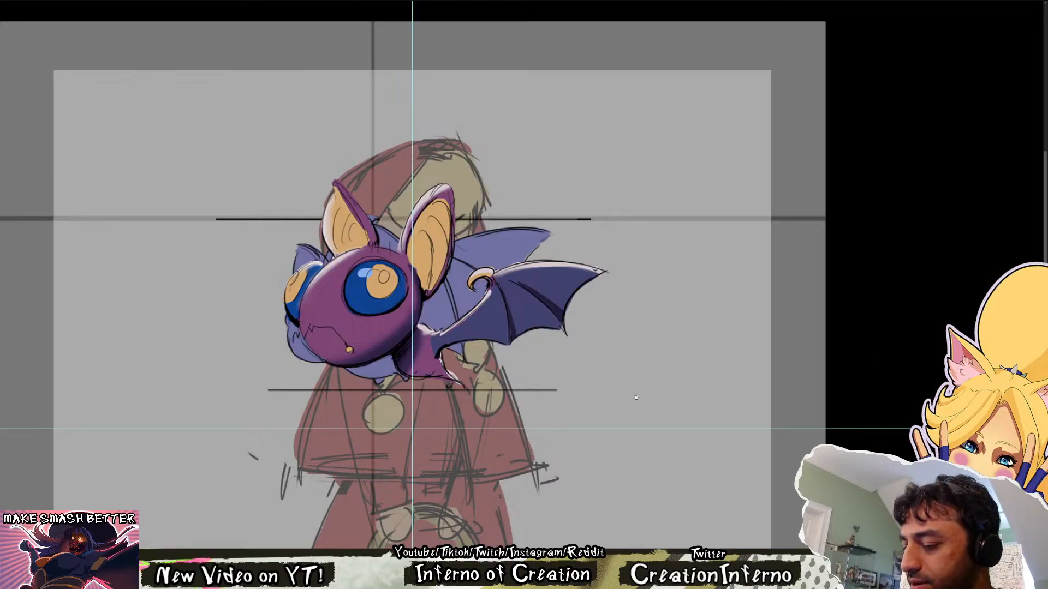
Compare the painted bat with the sketch once more and lower its opacity so the violet bat shows through
{"action": "left_click_drag", "start_coordinate": [635, 397], "coordinate": [607, 426]}
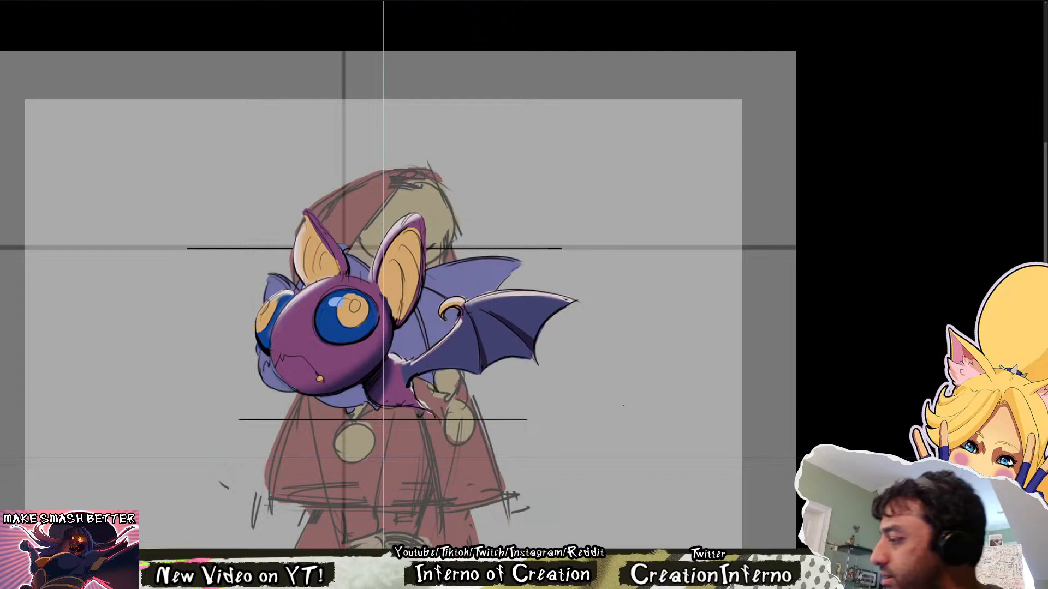
{"action": "key", "text": "ctrl+comma"}
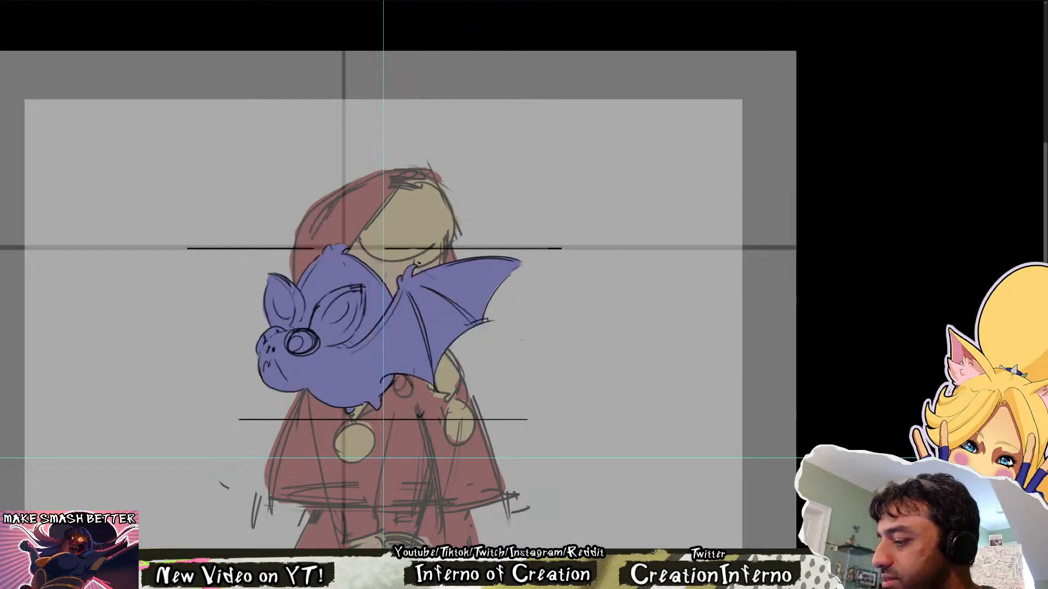
{"action": "key", "text": "ctrl+comma"}
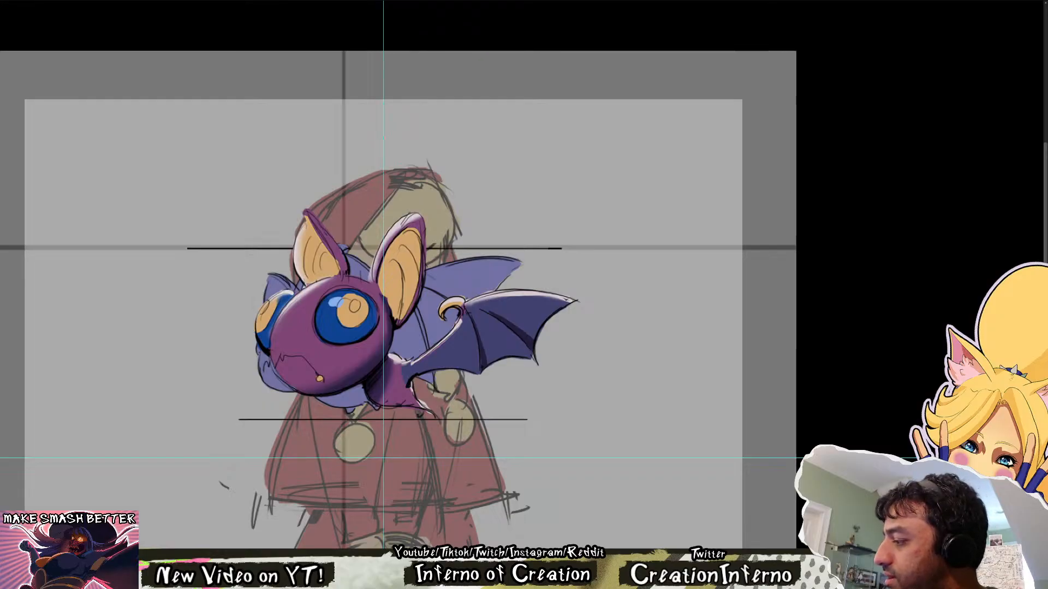
{"action": "key", "text": "Right"}
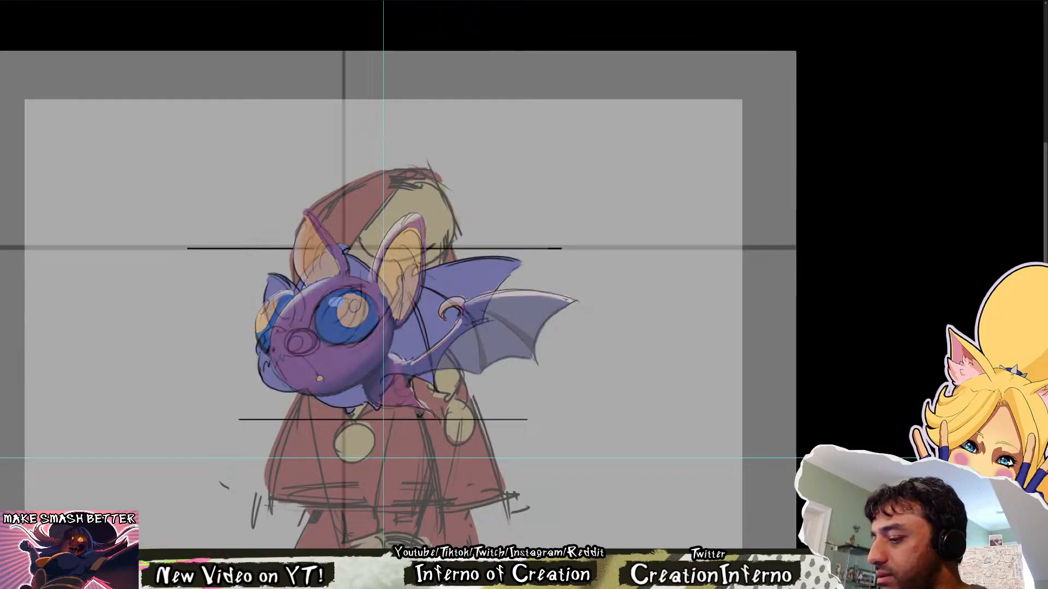
Undo the test brush stroke drawn on the empty canvas beside the bat
{"action": "key", "text": "ctrl+z"}
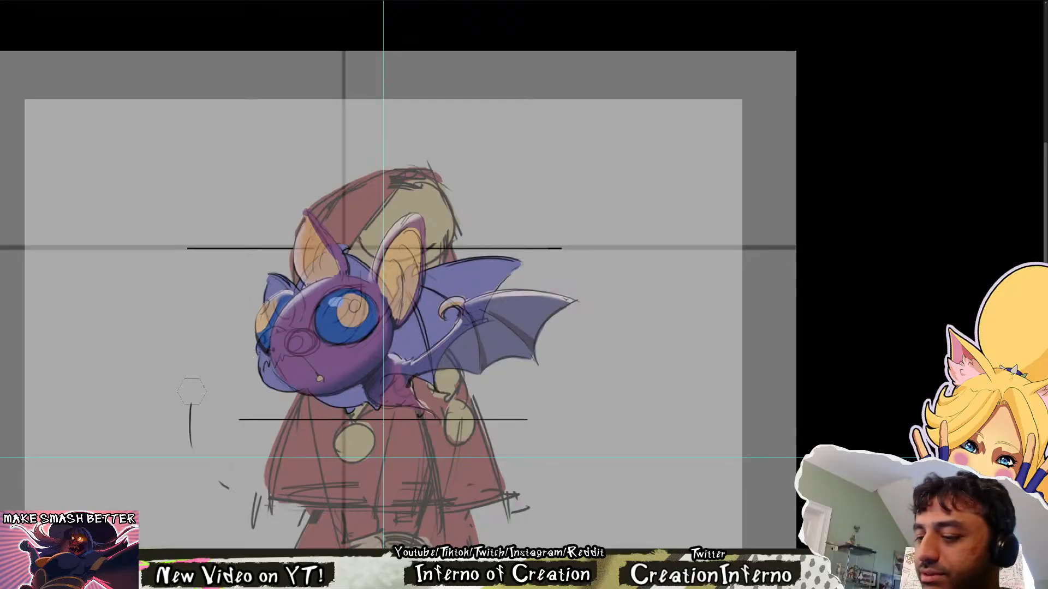
{"action": "key", "text": "ctrl+z"}
{"action": "left_click_drag", "start_coordinate": [542, 345], "coordinate": [519, 369]}
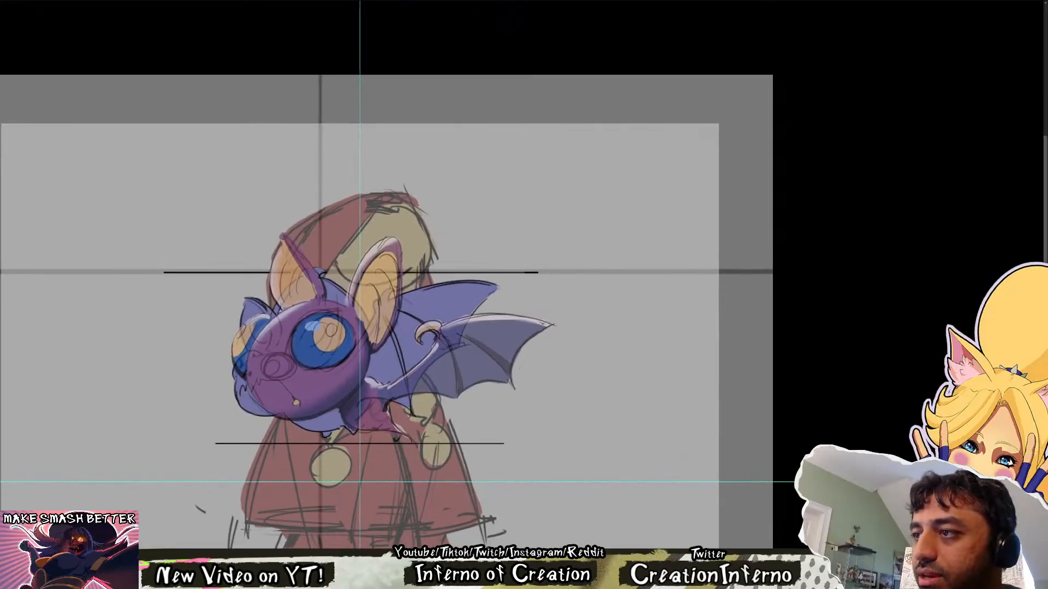
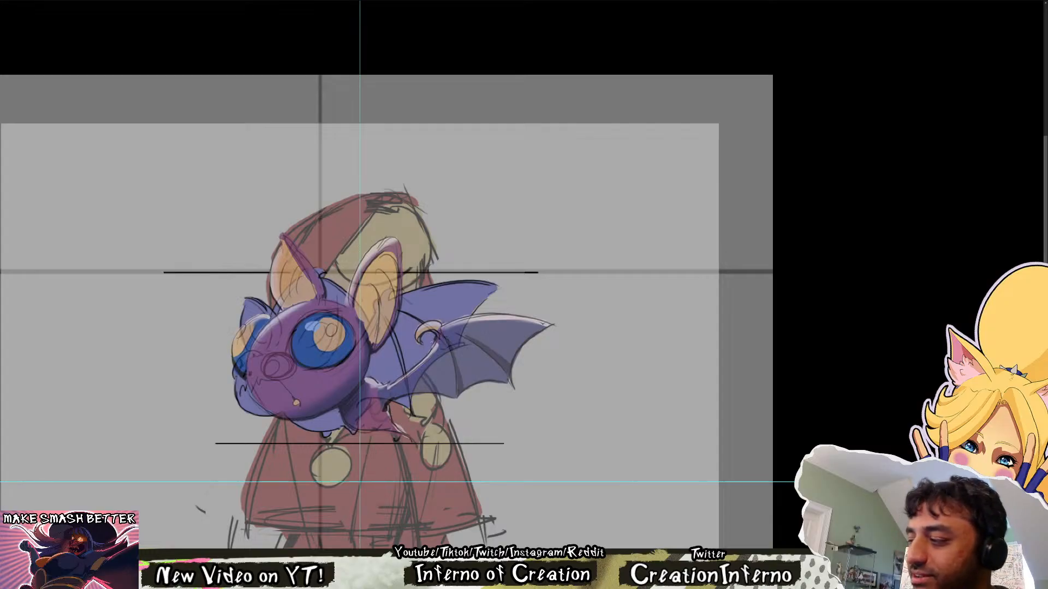
Hide the rough violet bat sketch and draw a black outline around the painted bat's round head
{"action": "key", "text": "ctrl+comma"}
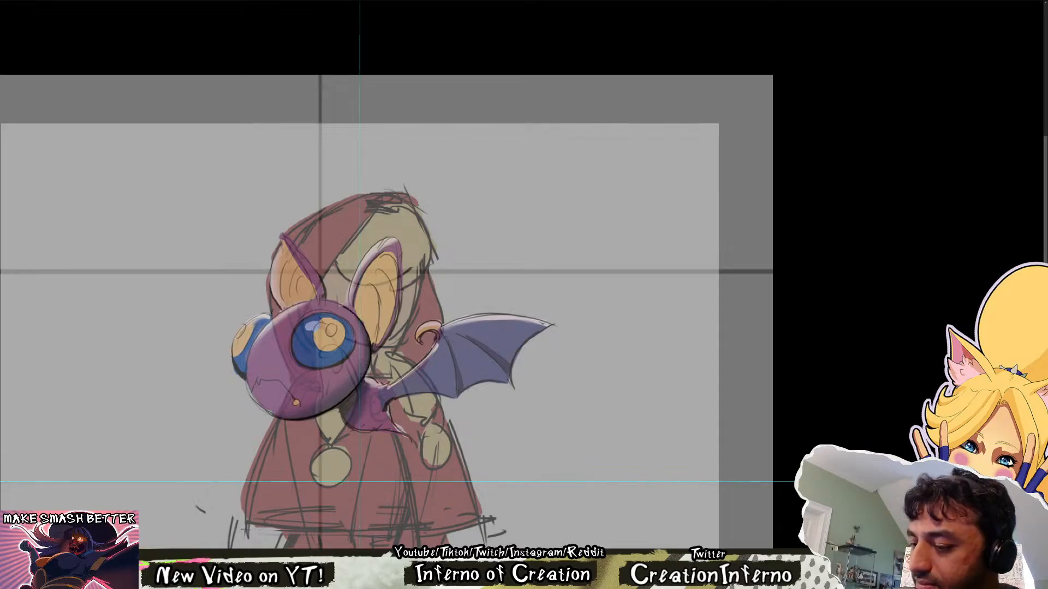
{"action": "scroll", "coordinate": [270, 369], "scroll_direction": "up", "scroll_amount": 3}
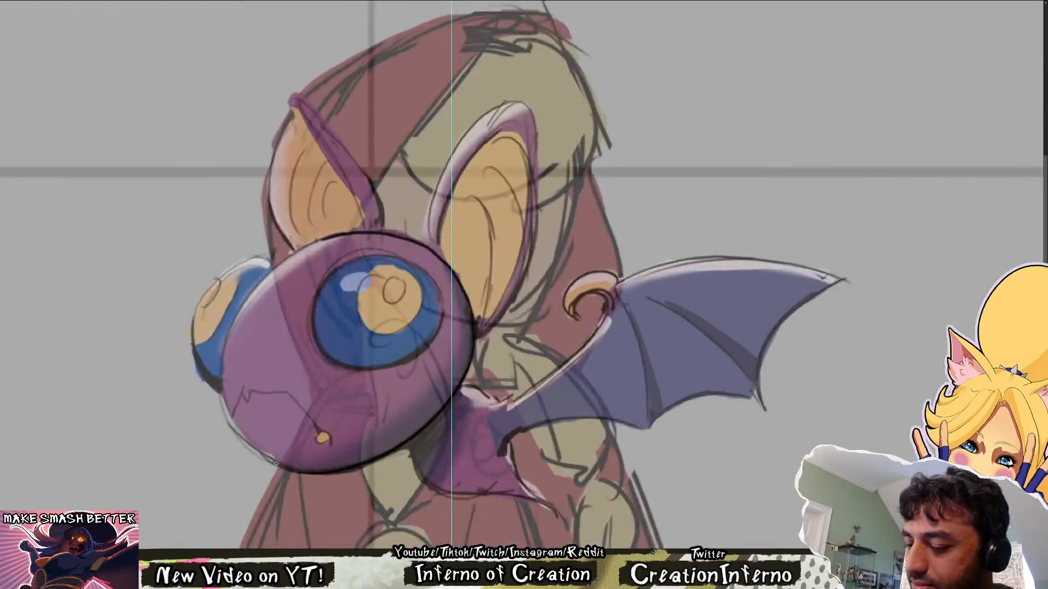
{"action": "mouse_move", "coordinate": [311, 473]}
{"action": "left_mouse_down"}
{"action": "mouse_move", "coordinate": [287, 470]}
{"action": "mouse_move", "coordinate": [225, 358]}
{"action": "mouse_move", "coordinate": [252, 304]}
{"action": "left_mouse_up"}
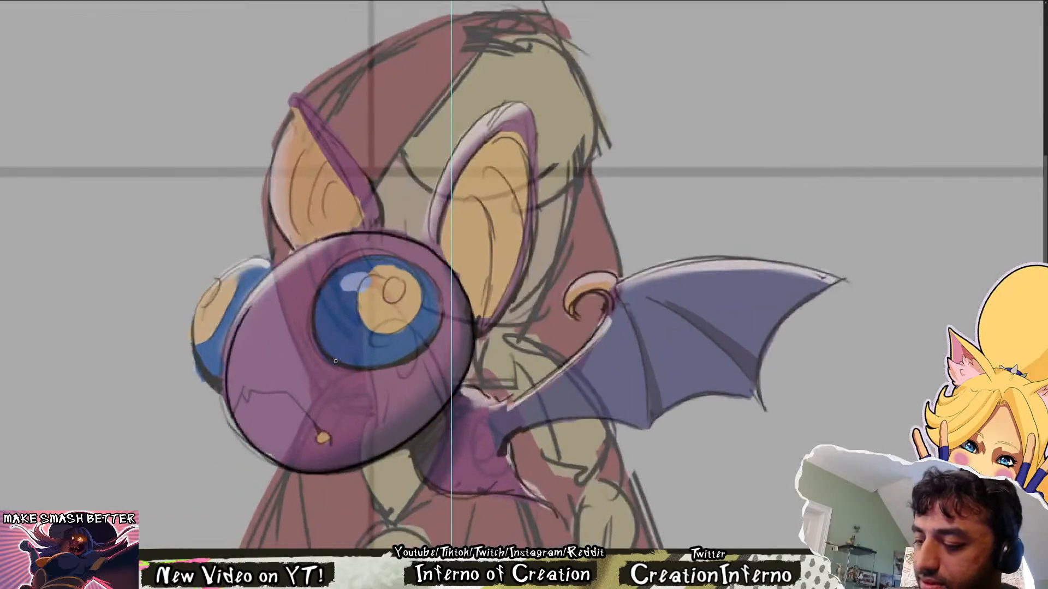
{"action": "key", "text": "ctrl+z"}
{"action": "mouse_move", "coordinate": [314, 470]}
{"action": "left_mouse_down"}
{"action": "mouse_move", "coordinate": [232, 423]}
{"action": "mouse_move", "coordinate": [254, 295]}
{"action": "left_mouse_up"}
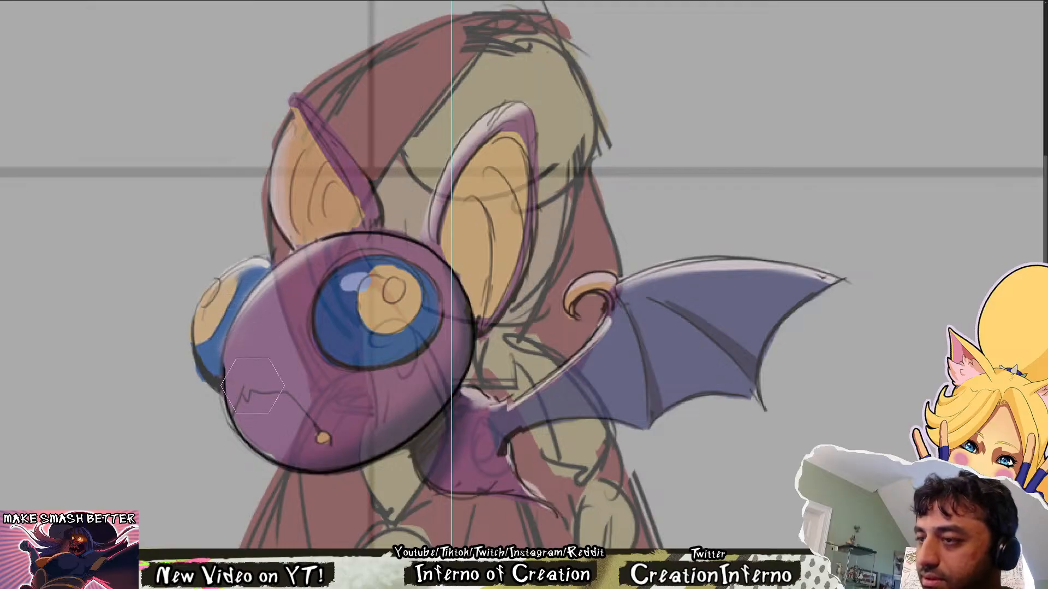
Try to refine the outline along the front and upper edge of the bat's head, checking it with the painted bat hidden
{"action": "key", "text": "bracketleft"}
{"action": "key", "text": "bracketleft"}
{"action": "key", "text": "bracketleft"}
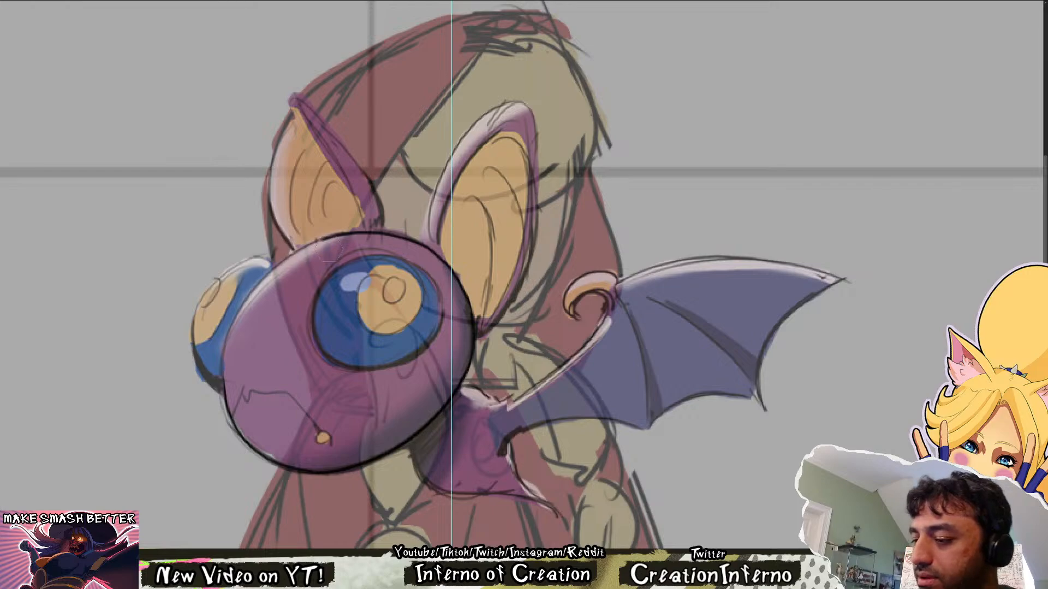
{"action": "left_click_drag", "start_coordinate": [330, 241], "coordinate": [267, 279]}
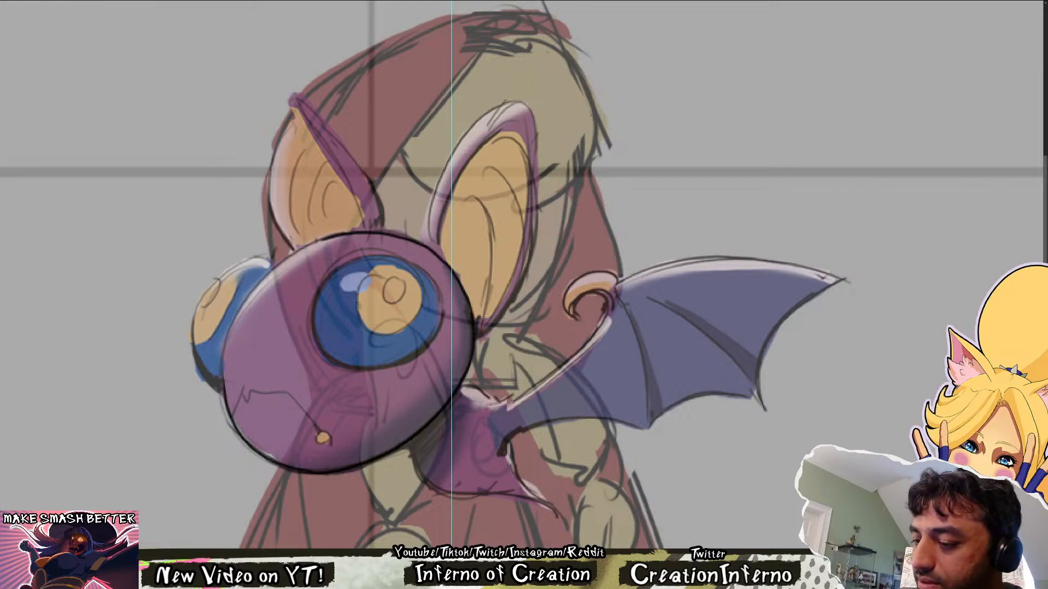
{"action": "left_click_drag", "start_coordinate": [233, 419], "coordinate": [223, 320]}
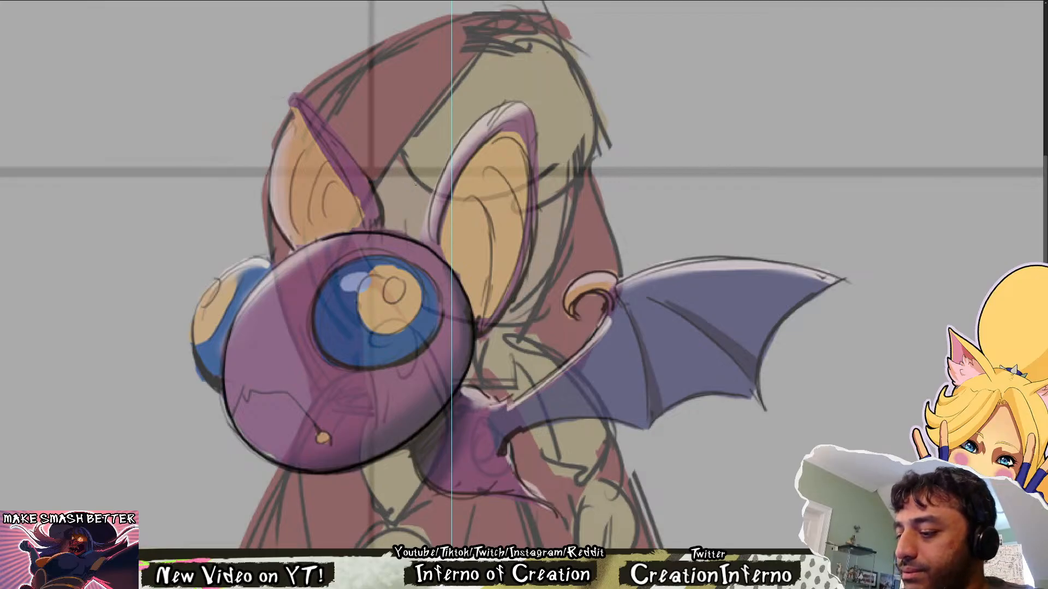
{"action": "key", "text": "ctrl+comma"}
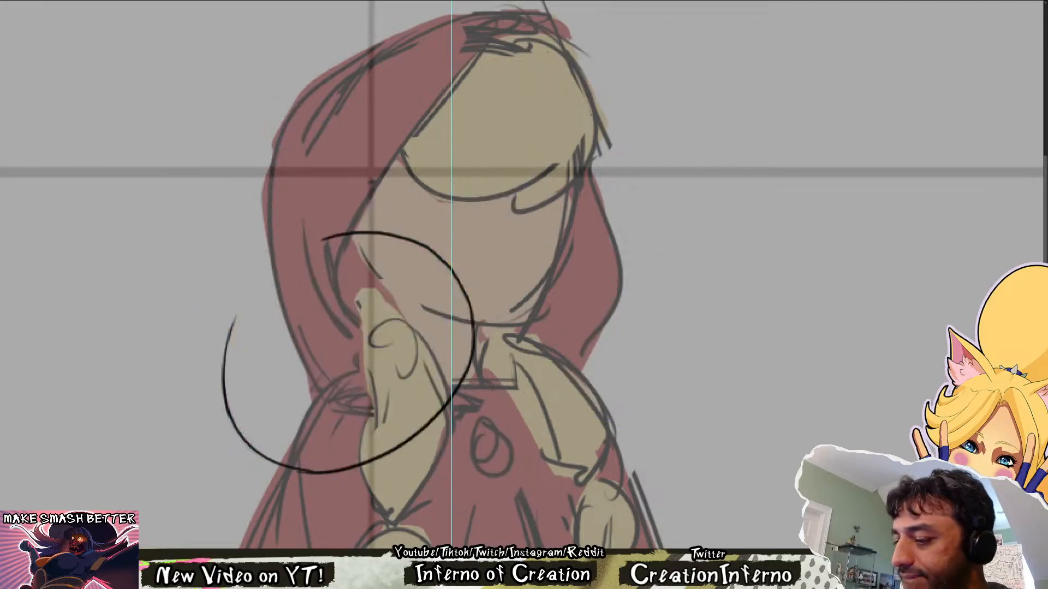
{"action": "key", "text": "ctrl+comma"}
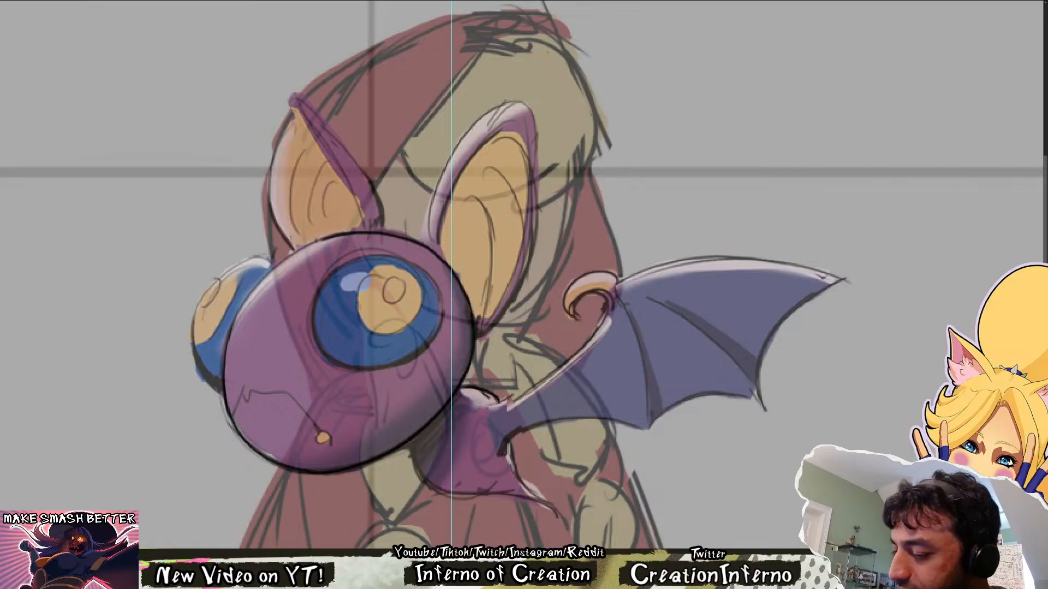
Try to ink the curve of the bat's lower body from under the head to the tail, redoing the stroke once
{"action": "mouse_move", "coordinate": [410, 442]}
{"action": "left_mouse_down"}
{"action": "mouse_move", "coordinate": [468, 492]}
{"action": "mouse_move", "coordinate": [521, 480]}
{"action": "mouse_move", "coordinate": [437, 489]}
{"action": "mouse_move", "coordinate": [518, 491]}
{"action": "left_mouse_up"}
{"action": "key", "text": "ctrl+z"}
{"action": "key", "text": "ctrl+z"}
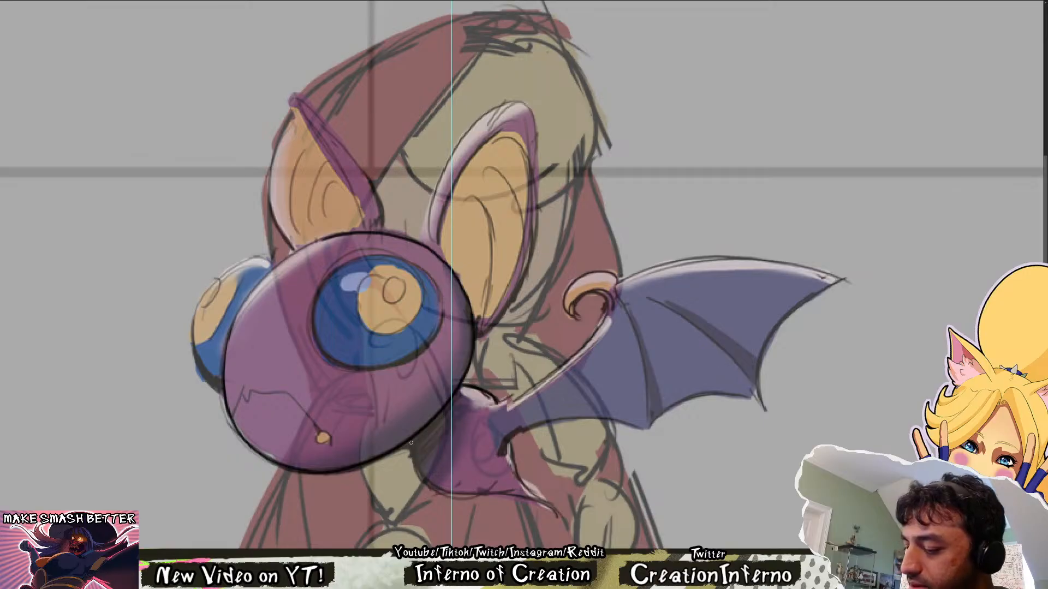
{"action": "left_click_drag", "start_coordinate": [412, 442], "coordinate": [513, 493]}
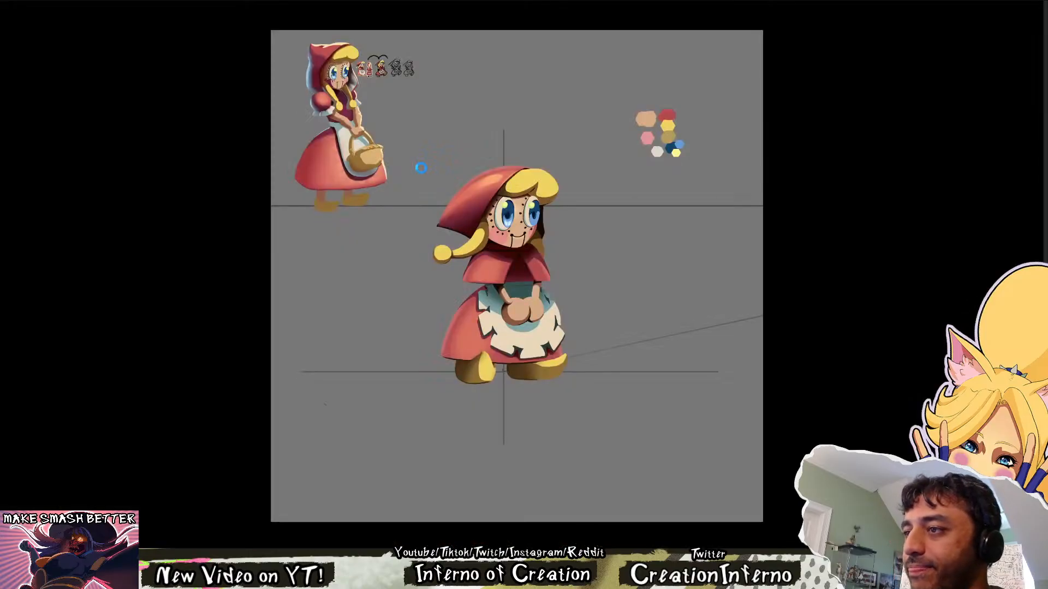
Switch to the red-hooded girl painting and examine it with the line work and facial details toggled off and on
{"action": "scroll", "coordinate": [655, 300], "scroll_direction": "up", "scroll_amount": 3}
{"action": "left_click_drag", "start_coordinate": [625, 280], "coordinate": [541, 341]}
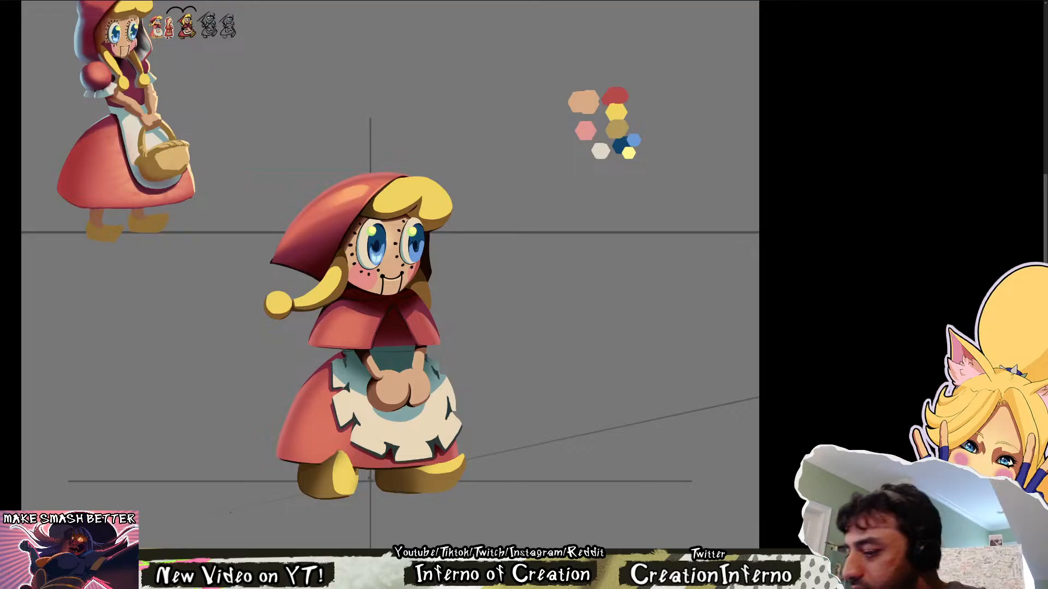
{"action": "key", "text": "ctrl+comma"}
{"action": "key", "text": "ctrl+comma"}
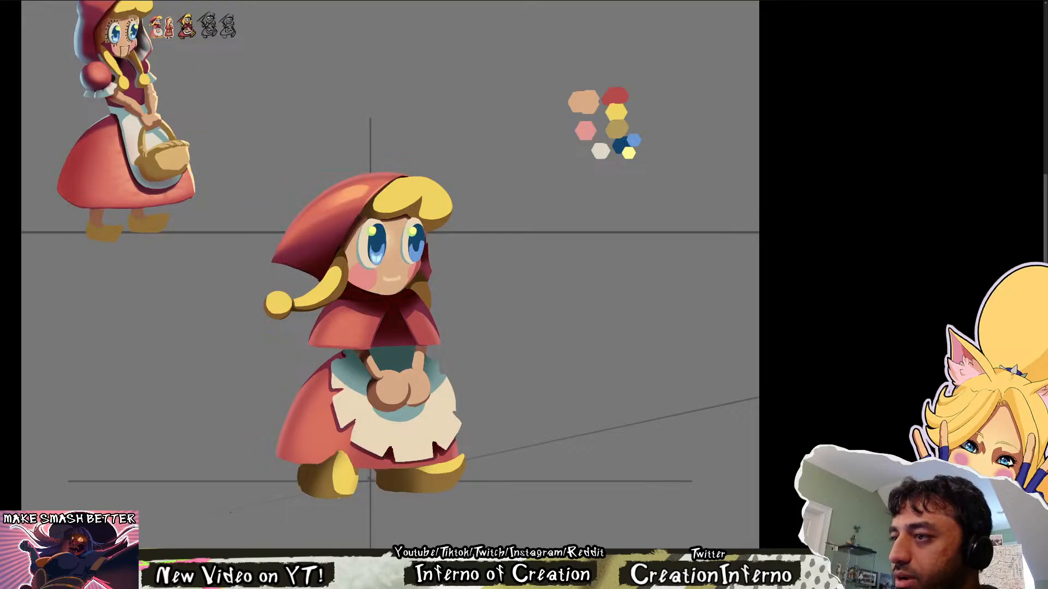
{"action": "key", "text": "ctrl+comma"}
{"action": "key", "text": "ctrl+comma"}
{"action": "key", "text": "ctrl+comma"}
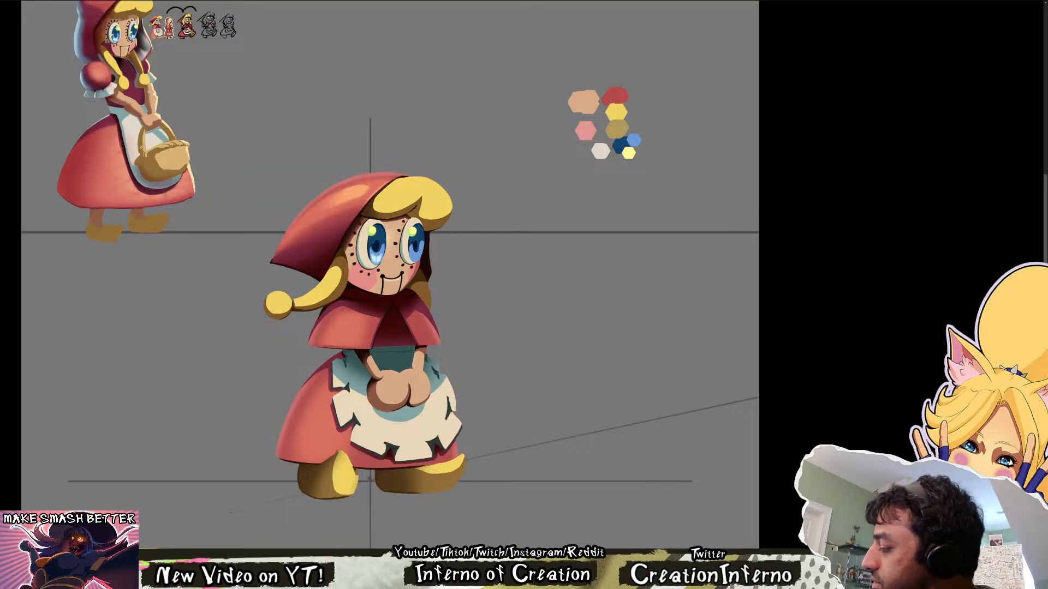
Examine how the hooded girl is built up by toggling her flat colours, soft highlights, shadows and line work
{"action": "key", "text": "ctrl+comma"}
{"action": "key", "text": "ctrl+comma"}
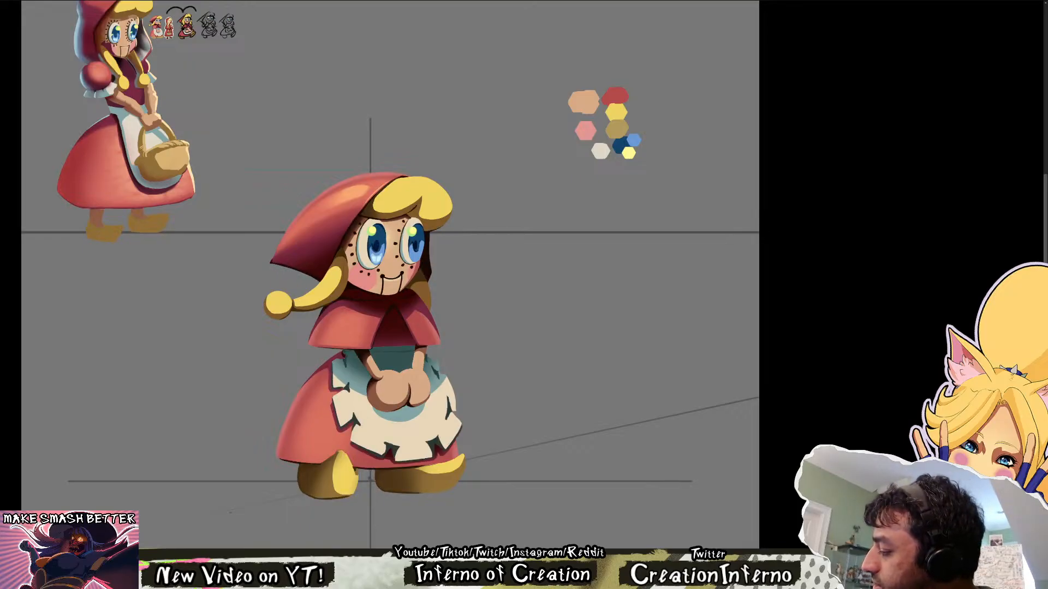
{"action": "key", "text": "ctrl+comma"}
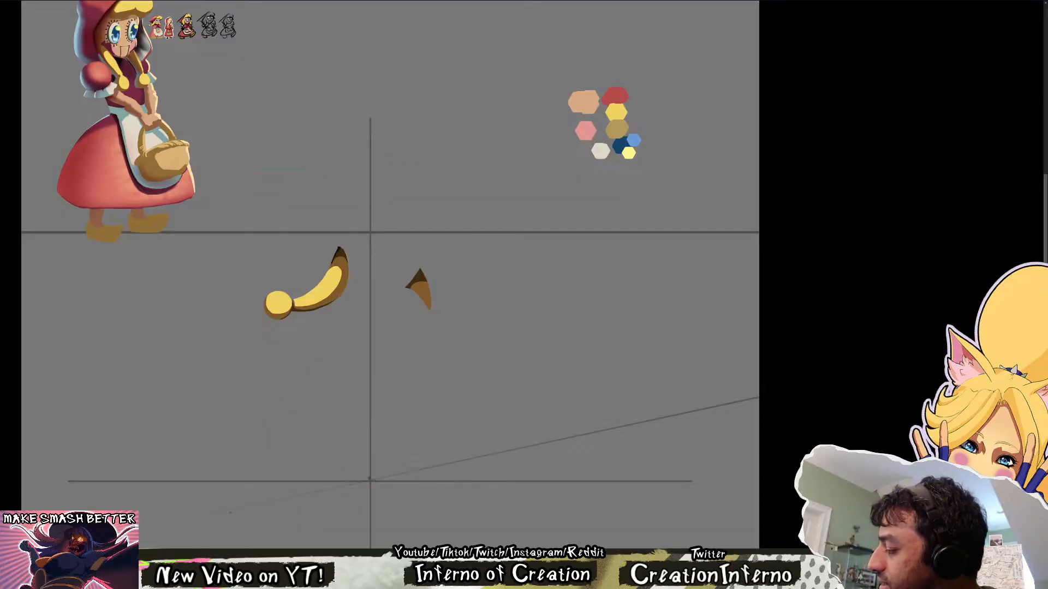
{"action": "key", "text": "ctrl+comma"}
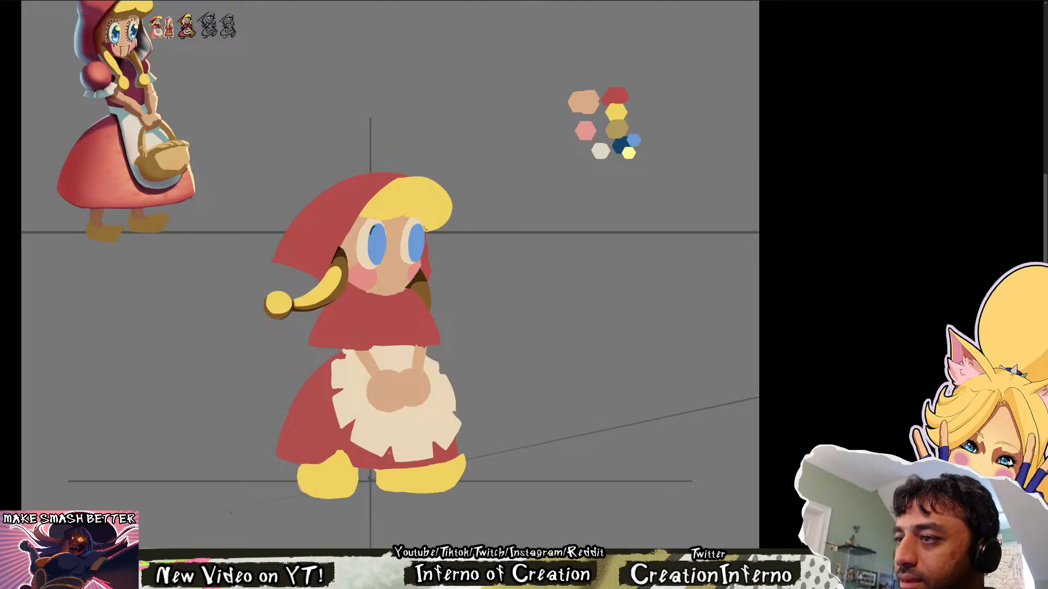
{"action": "key", "text": "ctrl+comma"}
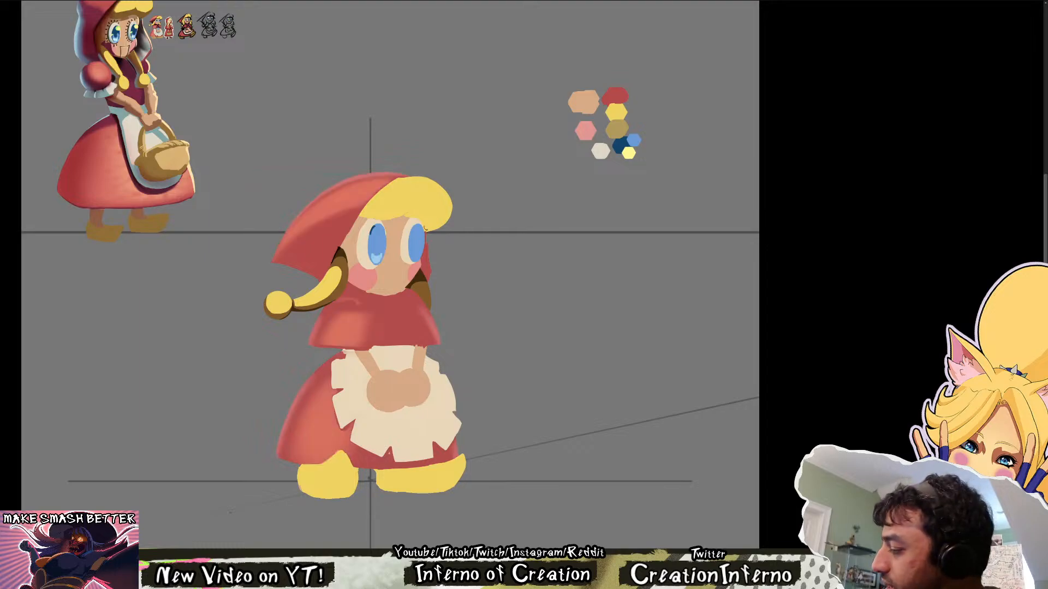
{"action": "key", "text": "ctrl+comma"}
{"action": "key", "text": "ctrl+comma"}
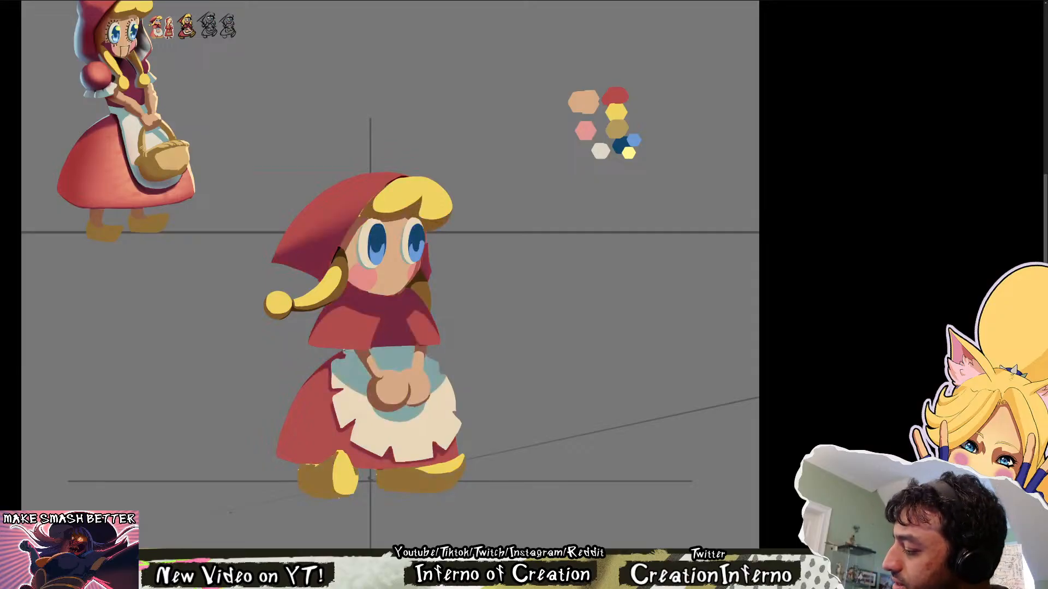
{"action": "key", "text": "ctrl+comma"}
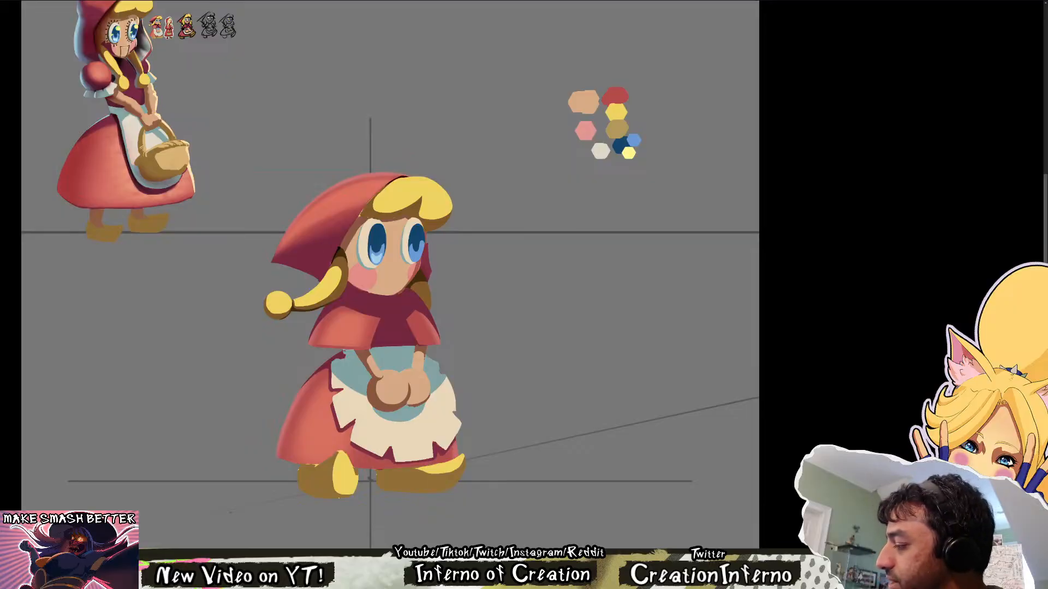
{"action": "key", "text": "ctrl+comma"}
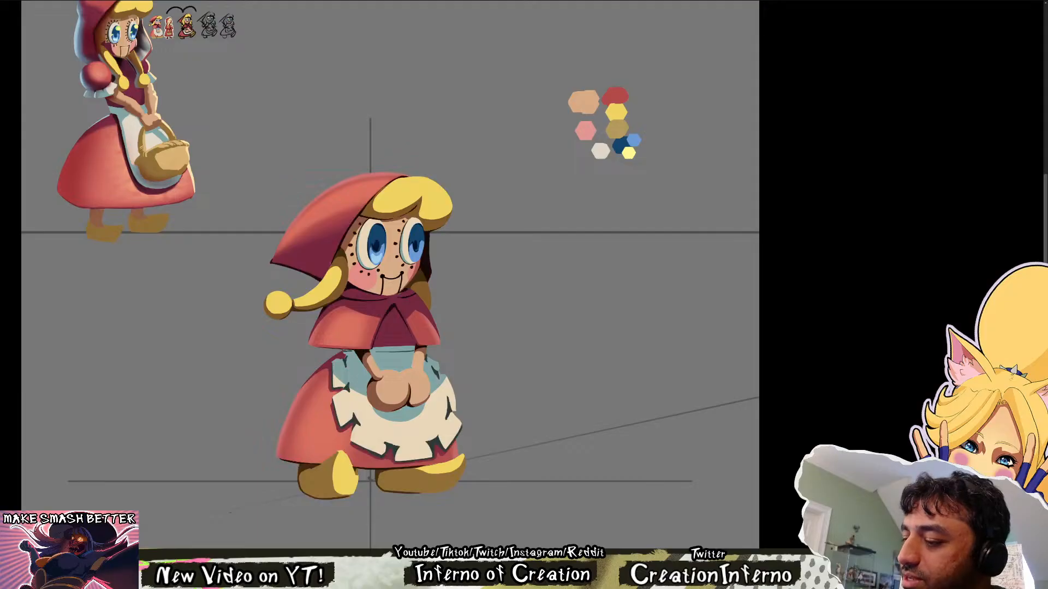
{"action": "key", "text": "ctrl+comma"}
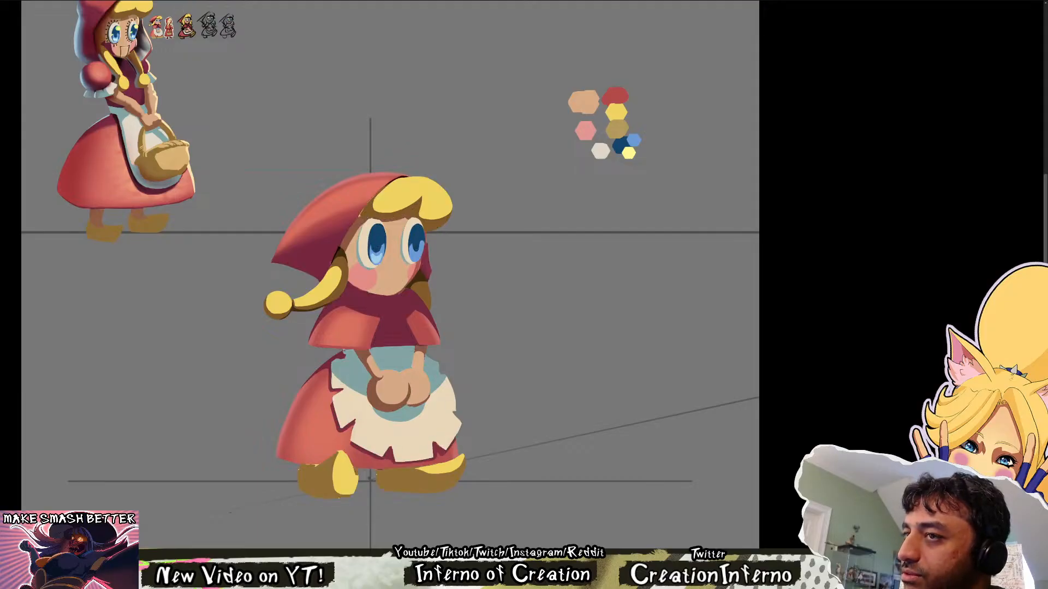
{"action": "key", "text": "ctrl+comma"}
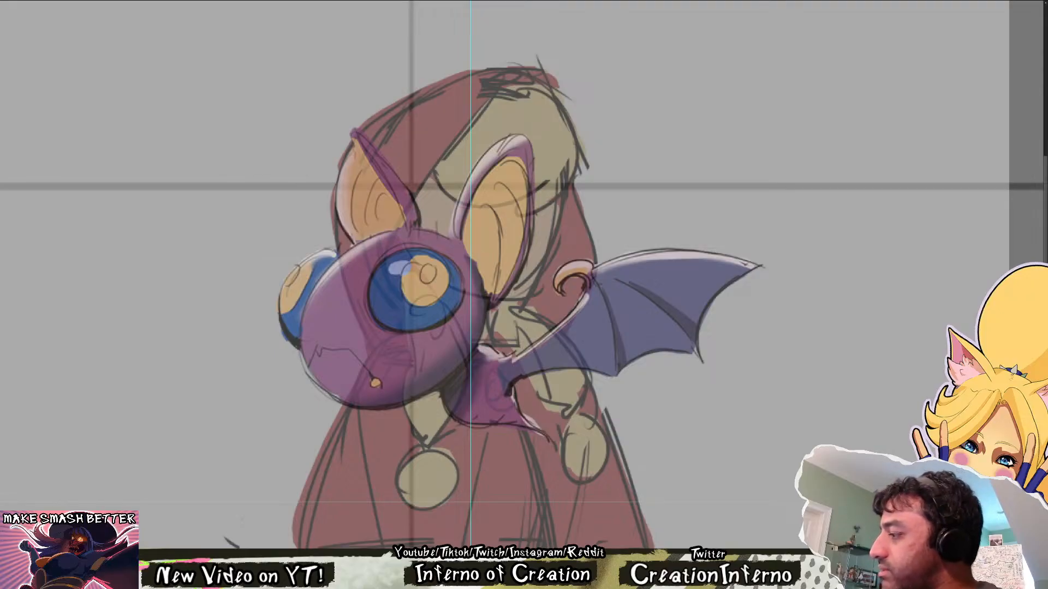
Return the painted bat to full opacity and block in its head with flat purple, keeping the face showing through
{"action": "key", "text": "0"}
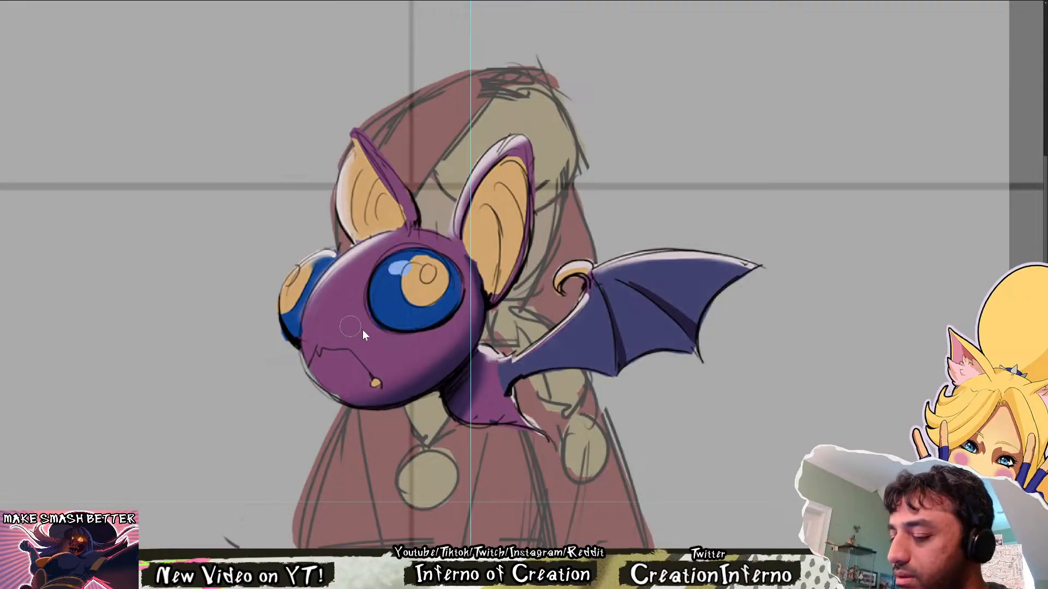
{"action": "key", "text": "b"}
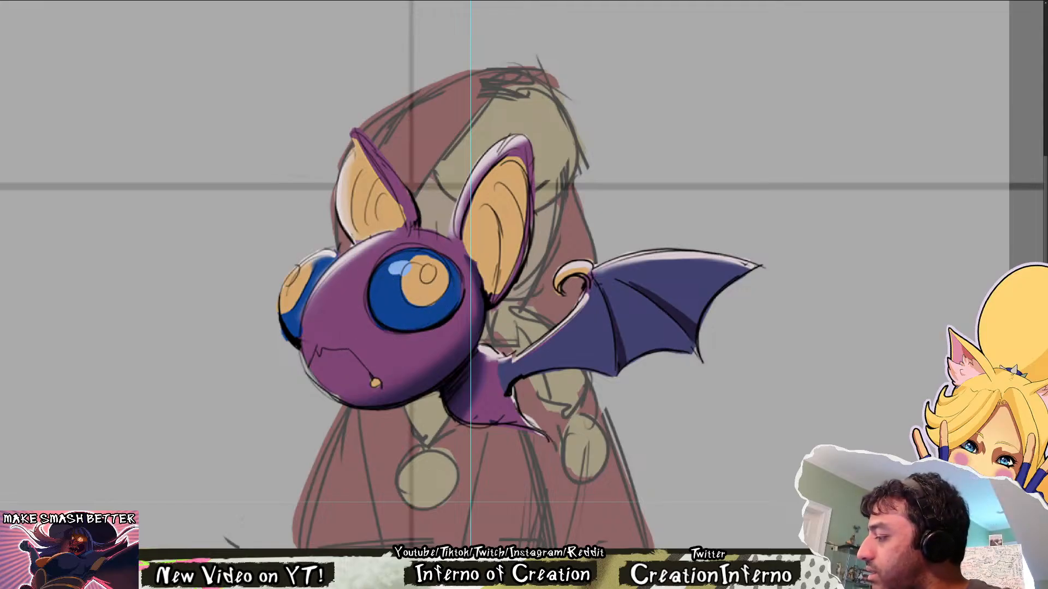
{"action": "left_click_drag", "start_coordinate": [350, 354], "coordinate": [418, 289]}
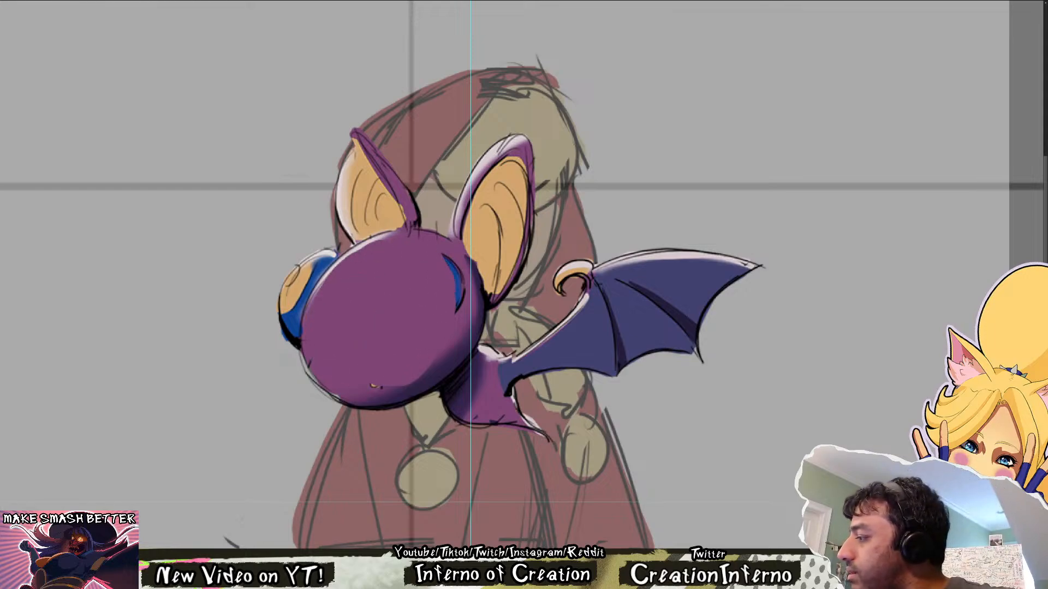
{"action": "key", "text": "ctrl+z"}
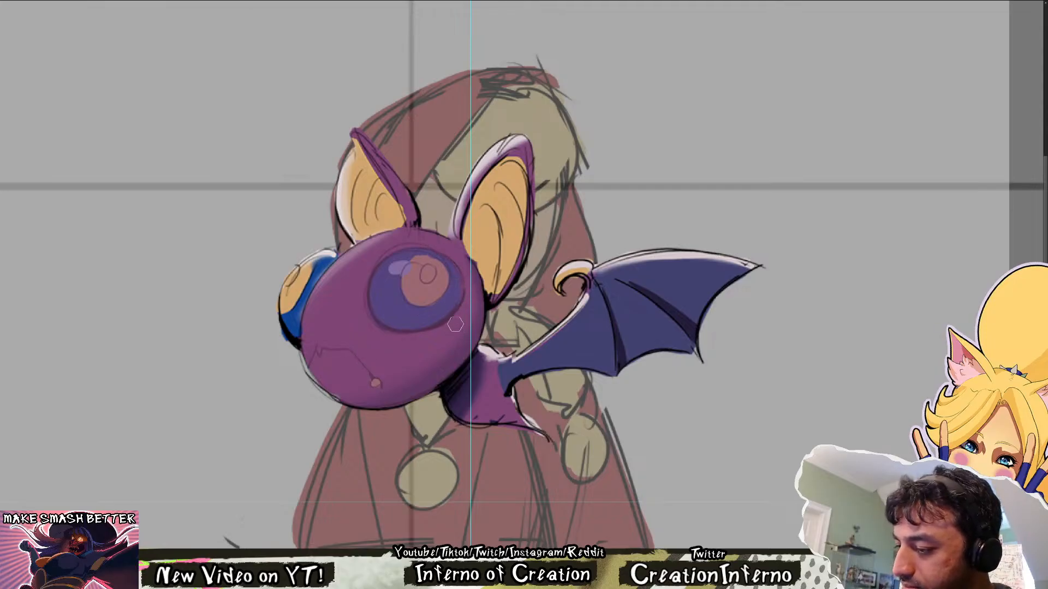
Paint the translucent flat purple over the bat's larger ear and along the inner rim of the other ear
{"action": "left_click_drag", "start_coordinate": [499, 249], "coordinate": [428, 308]}
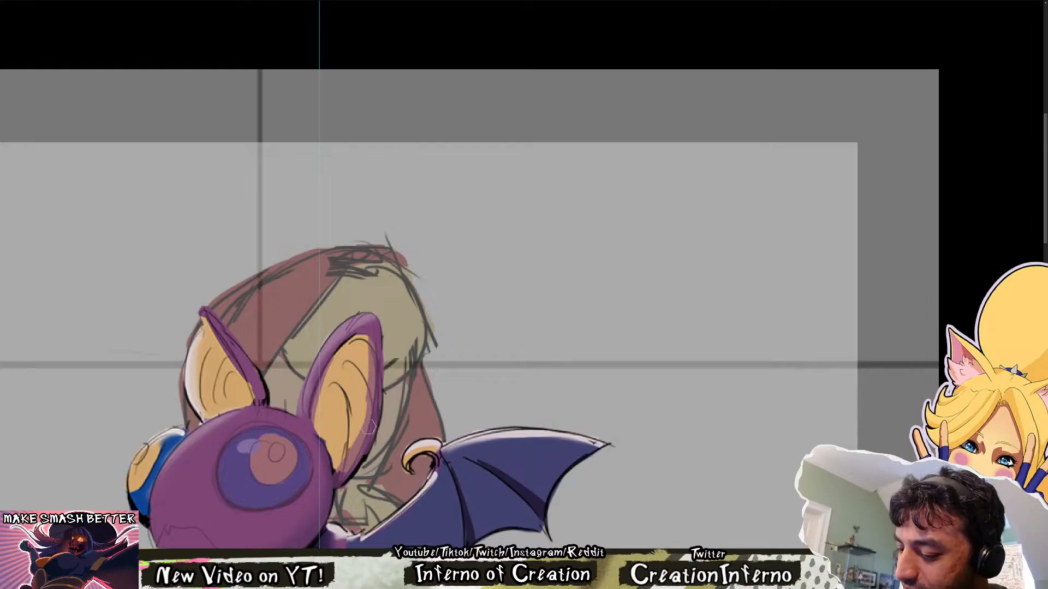
{"action": "mouse_move", "coordinate": [365, 423]}
{"action": "left_mouse_down"}
{"action": "mouse_move", "coordinate": [334, 371]}
{"action": "mouse_move", "coordinate": [361, 345]}
{"action": "left_mouse_up"}
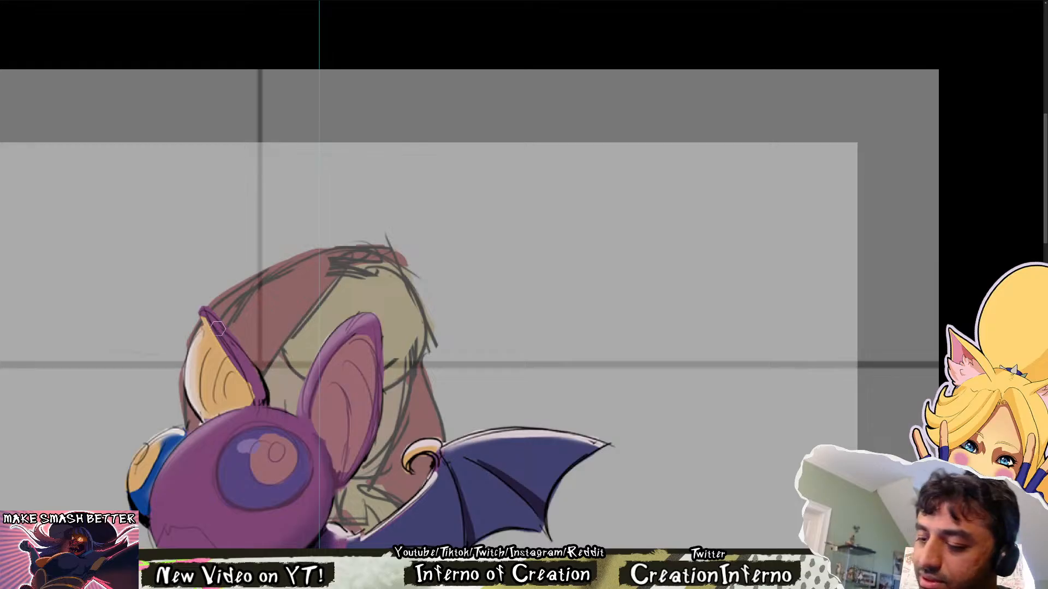
{"action": "left_click_drag", "start_coordinate": [204, 313], "coordinate": [244, 378]}
{"action": "left_click_drag", "start_coordinate": [205, 314], "coordinate": [260, 402]}
{"action": "left_click_drag", "start_coordinate": [241, 359], "coordinate": [259, 419]}
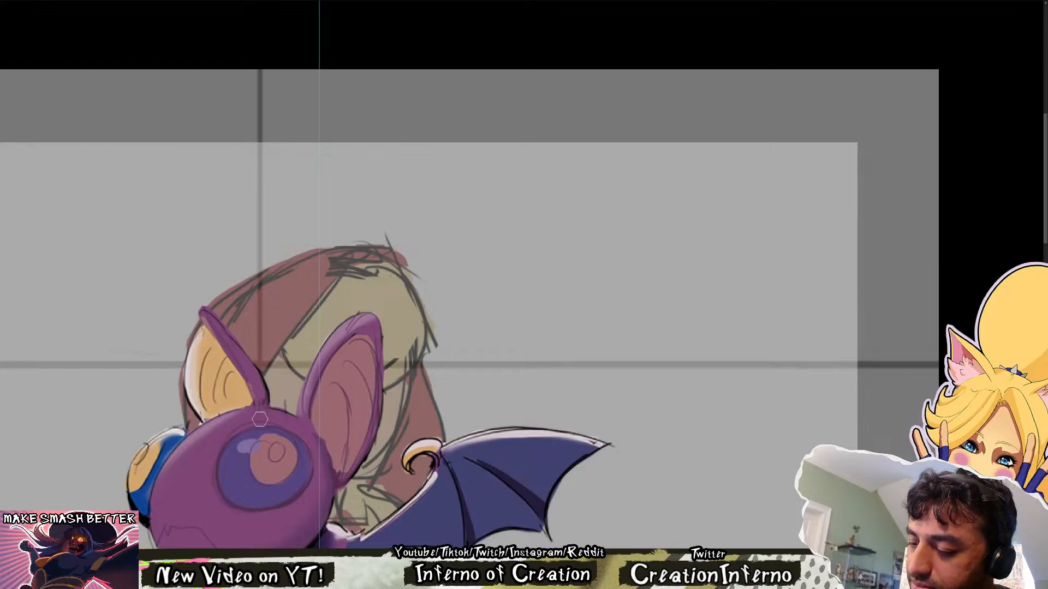
Fill the inside of the bat's smaller ear with the same flat purple, undoing stray strokes near its base
{"action": "mouse_move", "coordinate": [253, 378]}
{"action": "left_mouse_down"}
{"action": "mouse_move", "coordinate": [259, 384]}
{"action": "mouse_move", "coordinate": [232, 370]}
{"action": "mouse_move", "coordinate": [255, 397]}
{"action": "left_mouse_up"}
{"action": "left_click_drag", "start_coordinate": [220, 342], "coordinate": [240, 419]}
{"action": "mouse_move", "coordinate": [207, 326]}
{"action": "left_mouse_down"}
{"action": "mouse_move", "coordinate": [190, 380]}
{"action": "mouse_move", "coordinate": [198, 345]}
{"action": "mouse_move", "coordinate": [194, 390]}
{"action": "mouse_move", "coordinate": [210, 414]}
{"action": "left_mouse_up"}
{"action": "left_click_drag", "start_coordinate": [204, 365], "coordinate": [210, 417]}
{"action": "key", "text": "ctrl+z"}
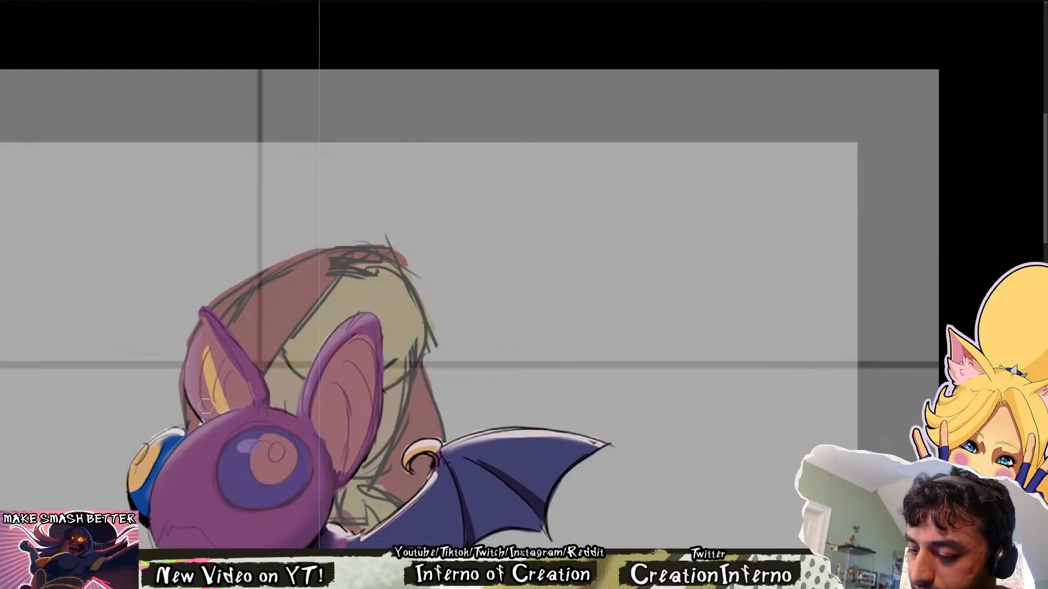
{"action": "key", "text": "ctrl+z"}
{"action": "mouse_move", "coordinate": [186, 381]}
{"action": "left_mouse_down"}
{"action": "mouse_move", "coordinate": [219, 425]}
{"action": "mouse_move", "coordinate": [210, 363]}
{"action": "mouse_move", "coordinate": [227, 409]}
{"action": "left_mouse_up"}
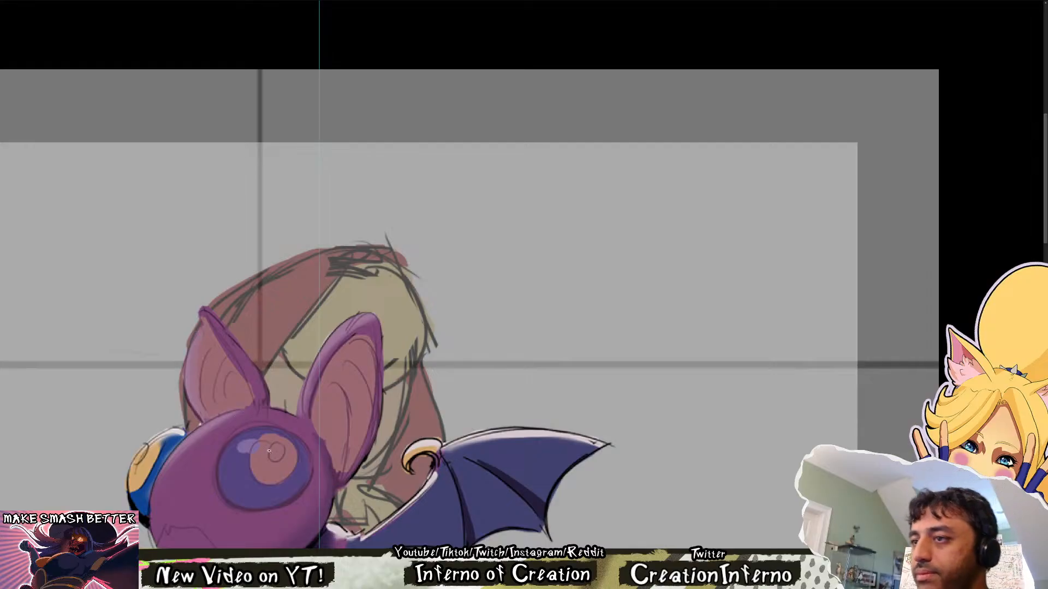
Set the flat purple head and ears shape to 100% opacity
{"action": "left_click_drag", "start_coordinate": [366, 371], "coordinate": [330, 366]}
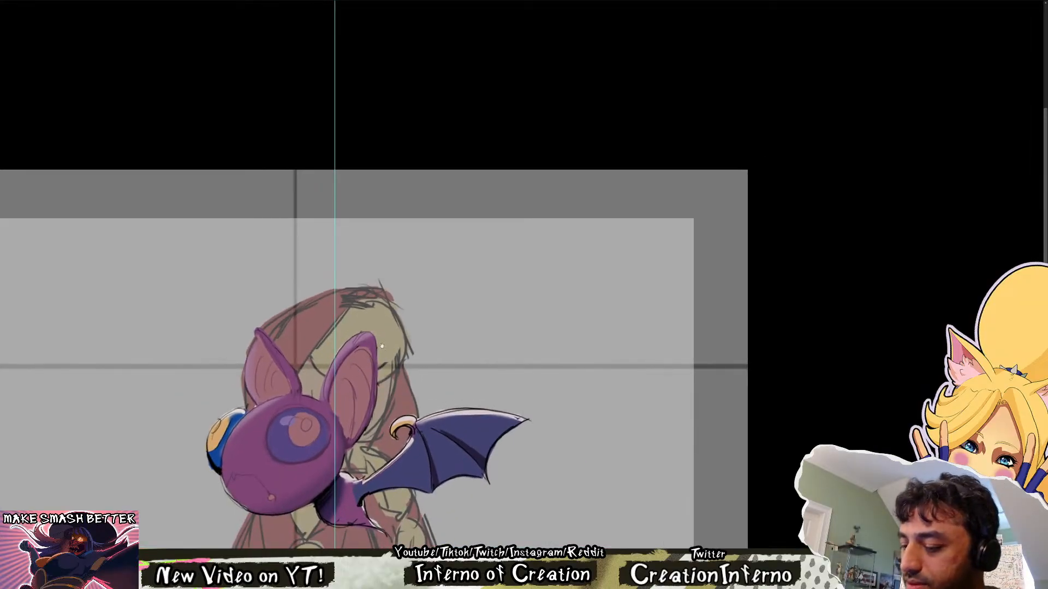
{"action": "left_click_drag", "start_coordinate": [382, 346], "coordinate": [394, 321]}
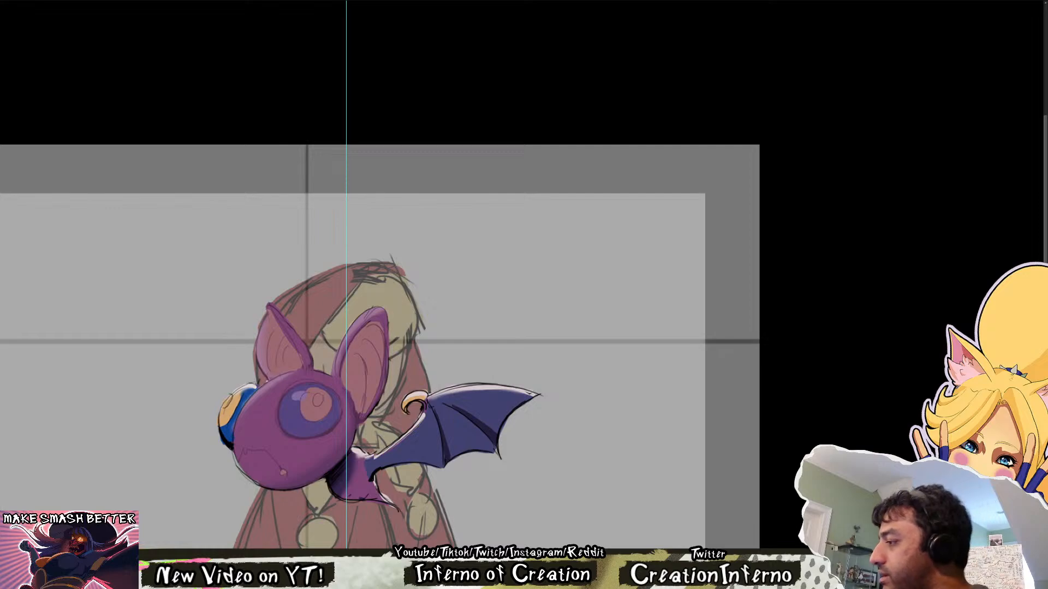
{"action": "key", "text": "0"}
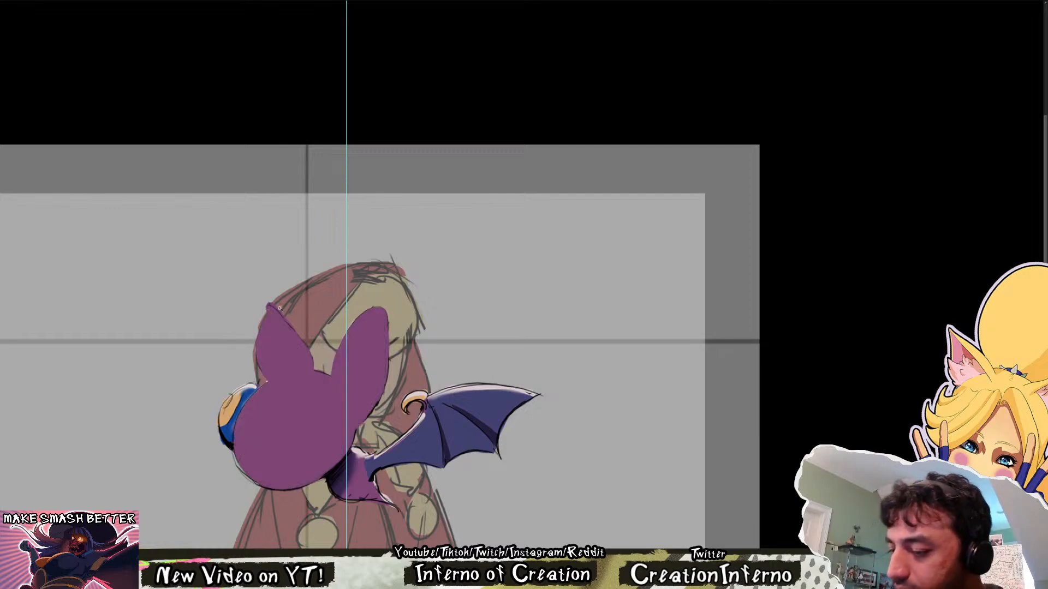
Touch up the inner edge of the bat's smaller purple ear and trim its tip with a smaller eraser
{"action": "left_click_drag", "start_coordinate": [282, 305], "coordinate": [379, 305]}
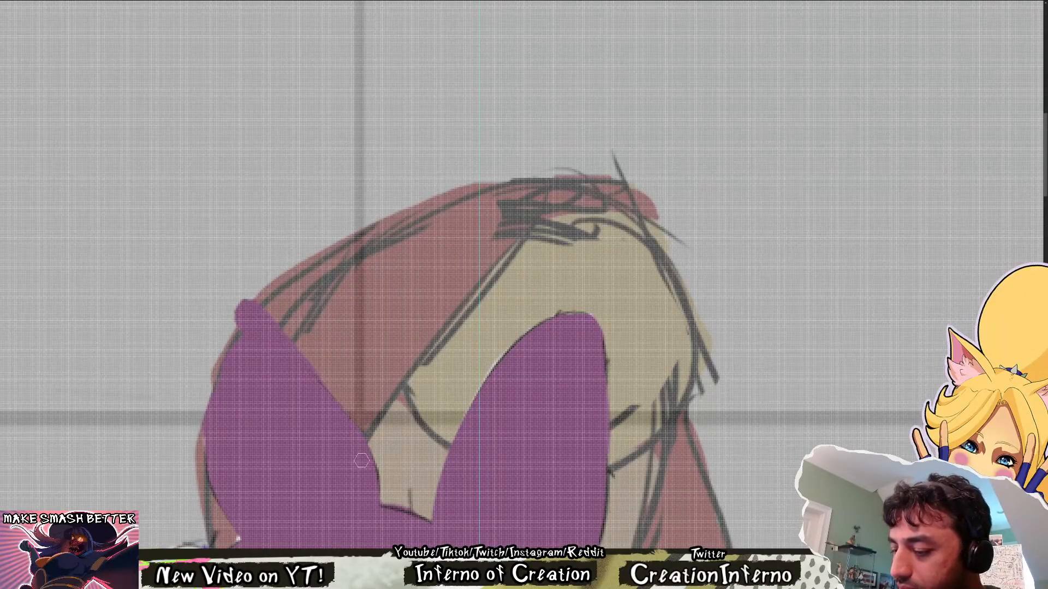
{"action": "left_click_drag", "start_coordinate": [363, 443], "coordinate": [372, 476]}
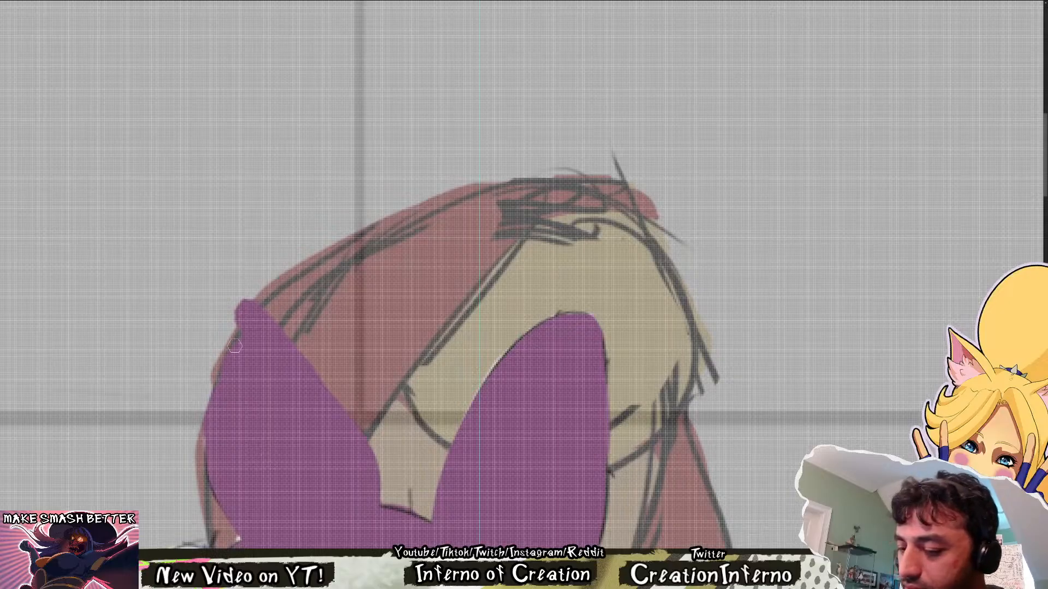
{"action": "key", "text": "e"}
{"action": "key", "text": "bracketleft"}
{"action": "key", "text": "bracketleft"}
{"action": "key", "text": "bracketleft"}
{"action": "key", "text": "bracketleft"}
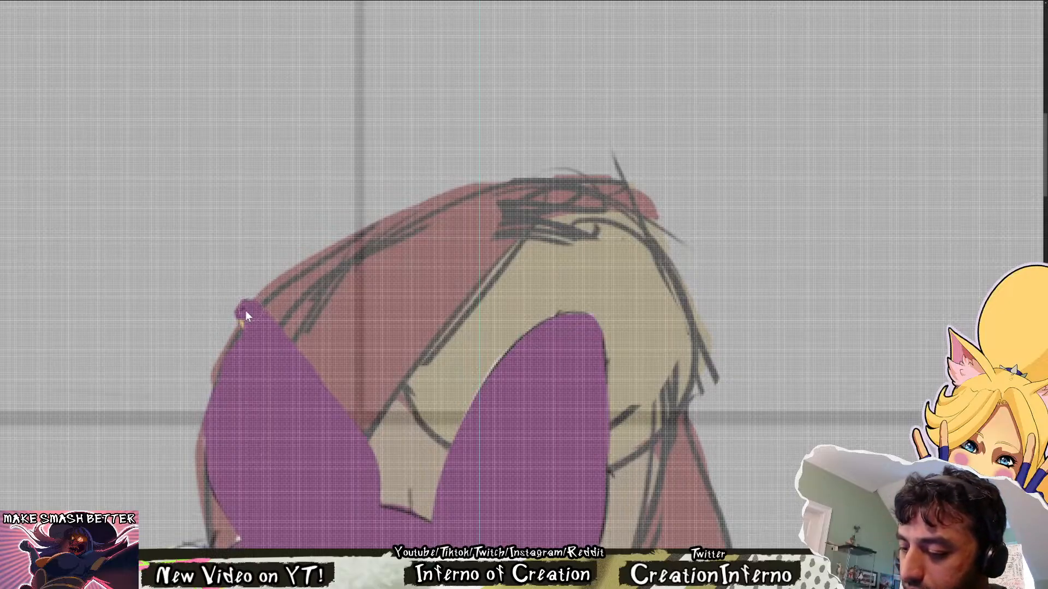
{"action": "left_click_drag", "start_coordinate": [230, 321], "coordinate": [235, 326]}
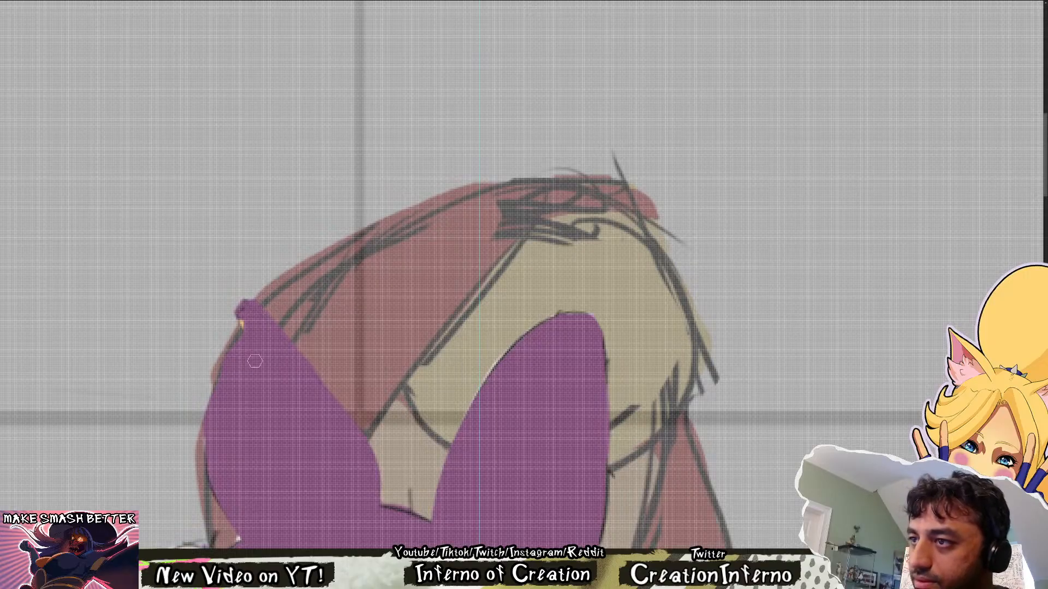
{"action": "scroll", "coordinate": [251, 375], "scroll_direction": "down", "scroll_amount": 3}
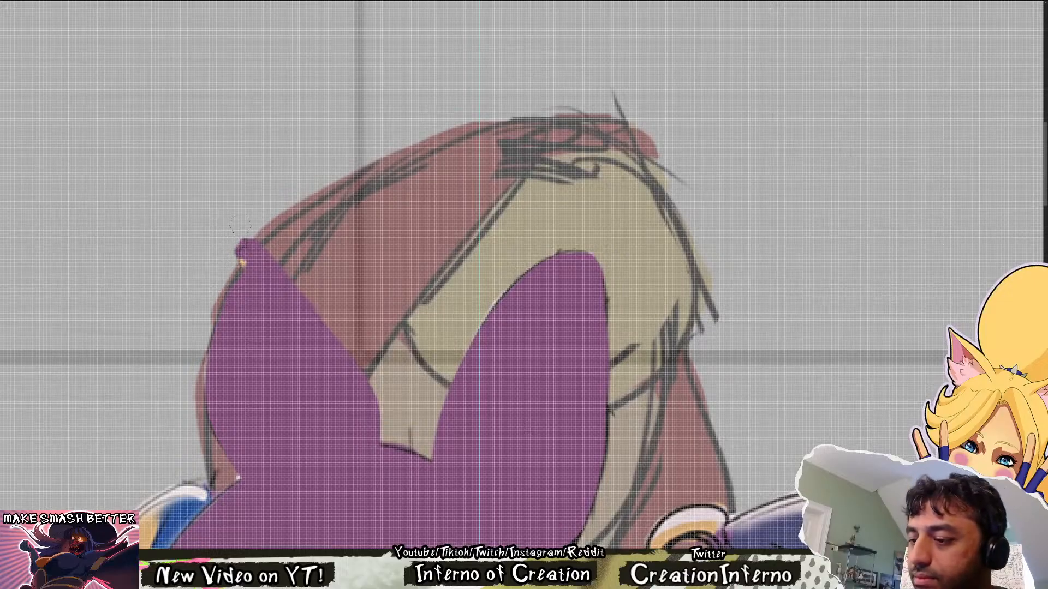
{"action": "left_click_drag", "start_coordinate": [593, 352], "coordinate": [456, 332]}
{"action": "left_click_drag", "start_coordinate": [698, 430], "coordinate": [520, 381]}
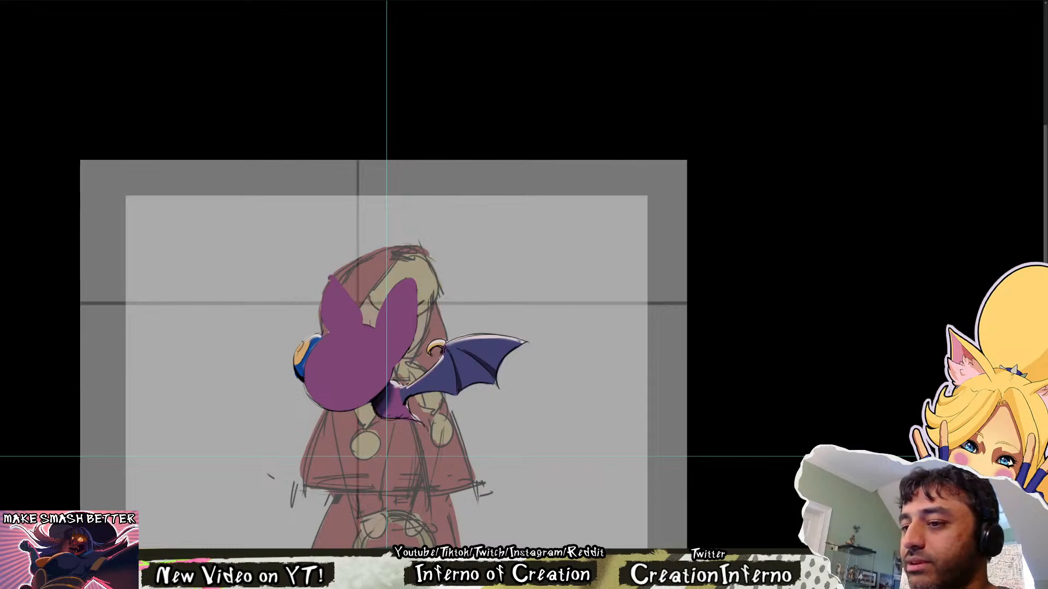
Switch to the Red Riding Hood character document and examine the painted girl with the basket and the small sprite versions beside her
{"action": "key", "text": "ctrl+Tab"}
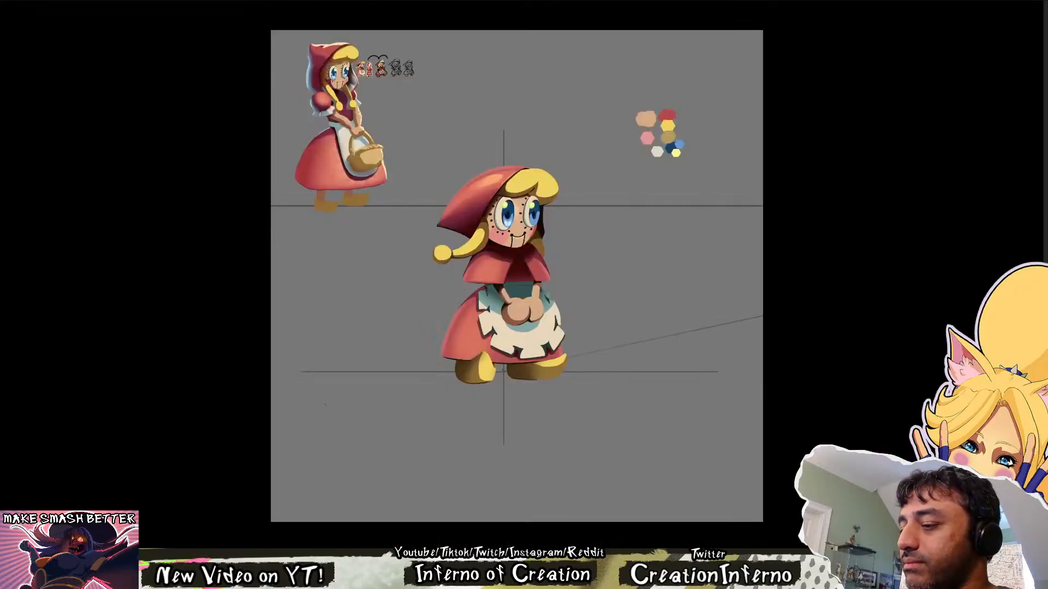
{"action": "left_click_drag", "start_coordinate": [356, 70], "coordinate": [438, 115]}
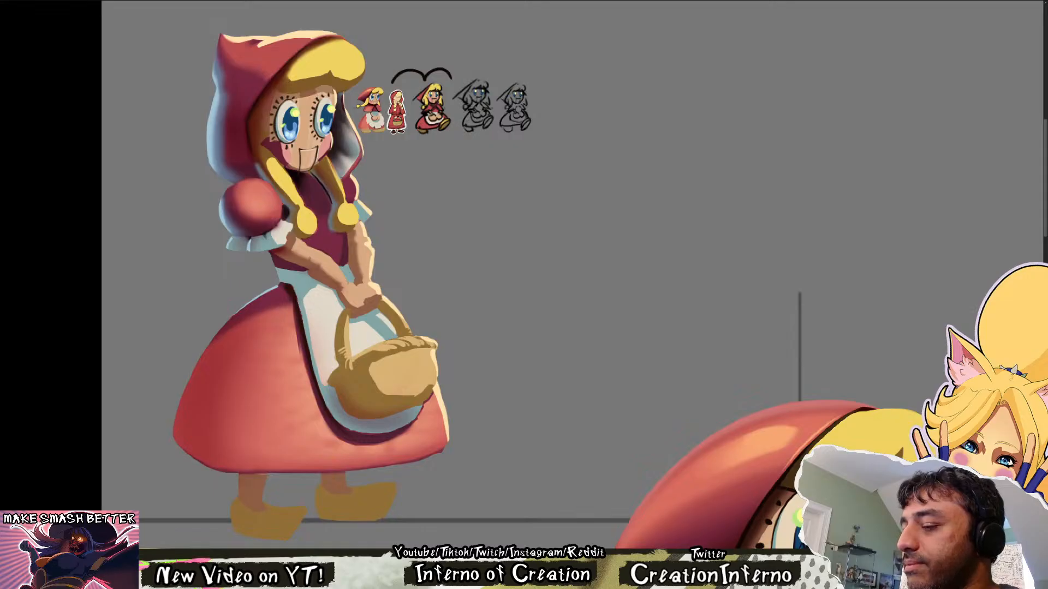
{"action": "left_click_drag", "start_coordinate": [403, 162], "coordinate": [428, 163]}
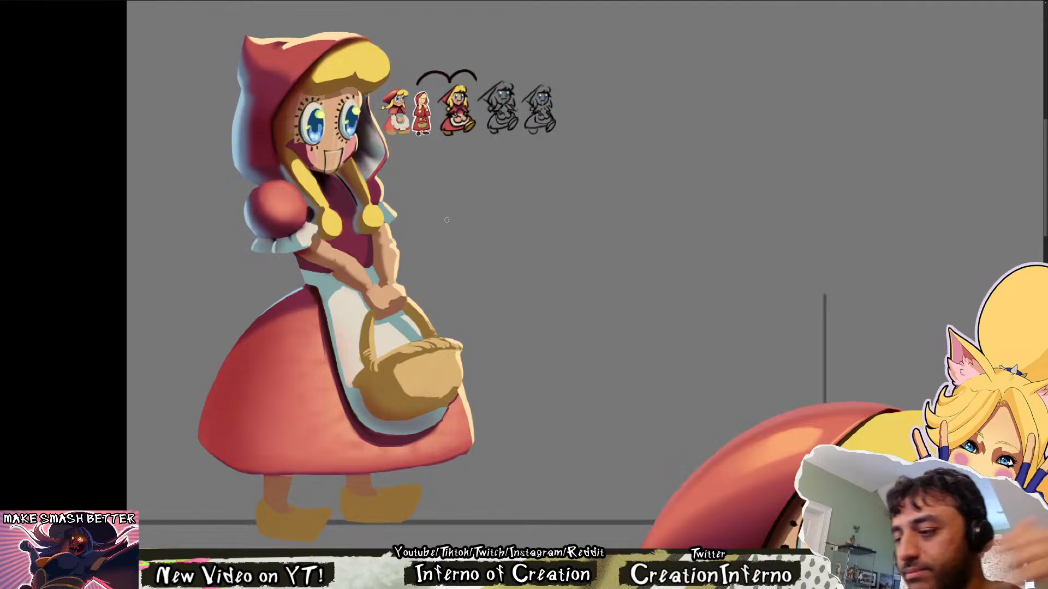
{"action": "left_click_drag", "start_coordinate": [420, 214], "coordinate": [424, 204]}
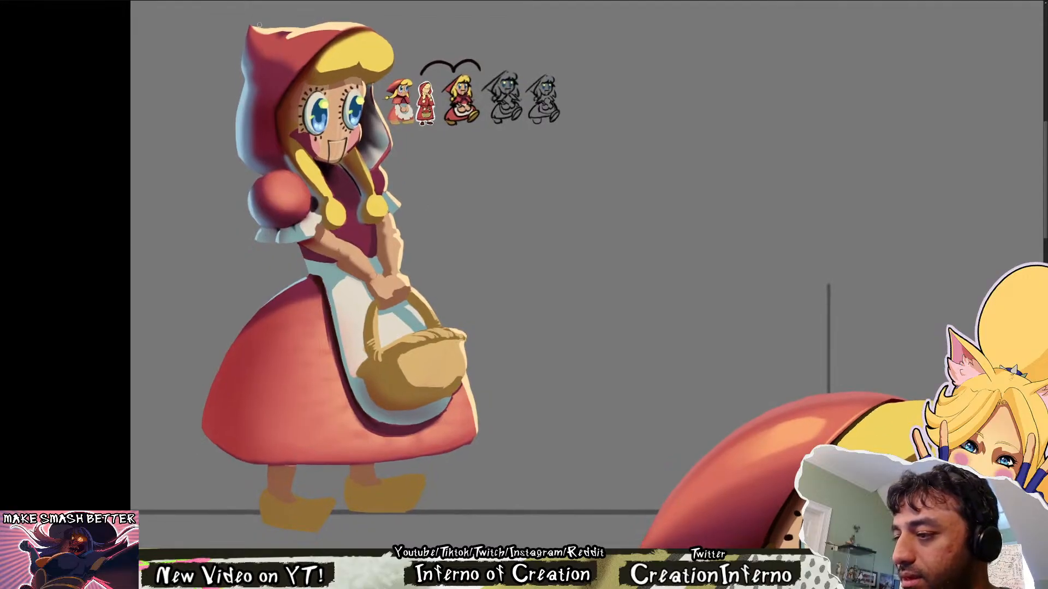
{"action": "left_click_drag", "start_coordinate": [396, 266], "coordinate": [354, 232]}
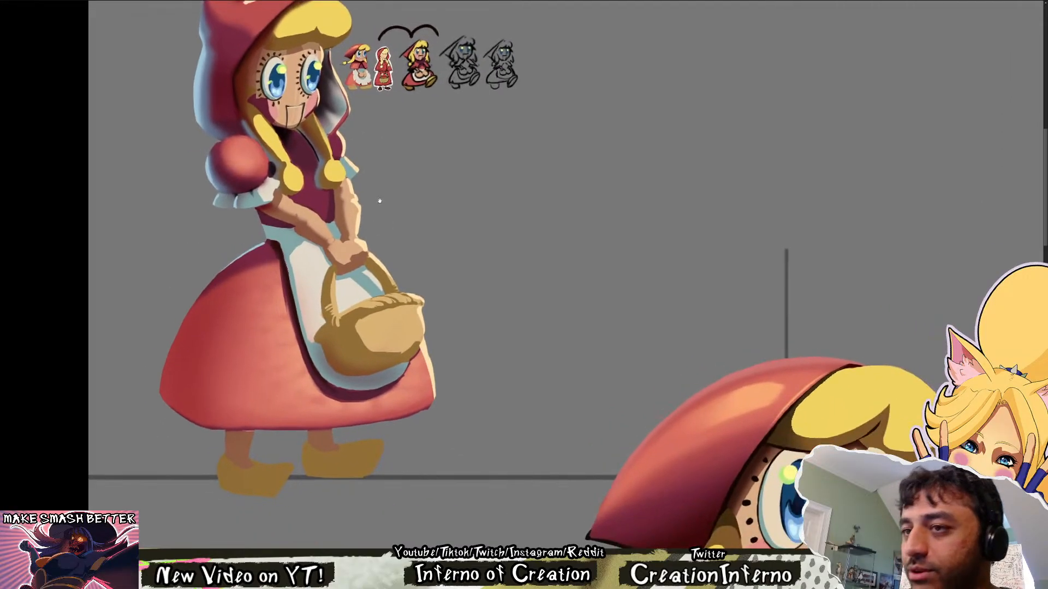
{"action": "scroll", "coordinate": [409, 198], "scroll_direction": "down", "scroll_amount": 3}
{"action": "scroll", "coordinate": [398, 197], "scroll_direction": "up", "scroll_amount": 3}
{"action": "left_click_drag", "start_coordinate": [449, 197], "coordinate": [423, 236]}
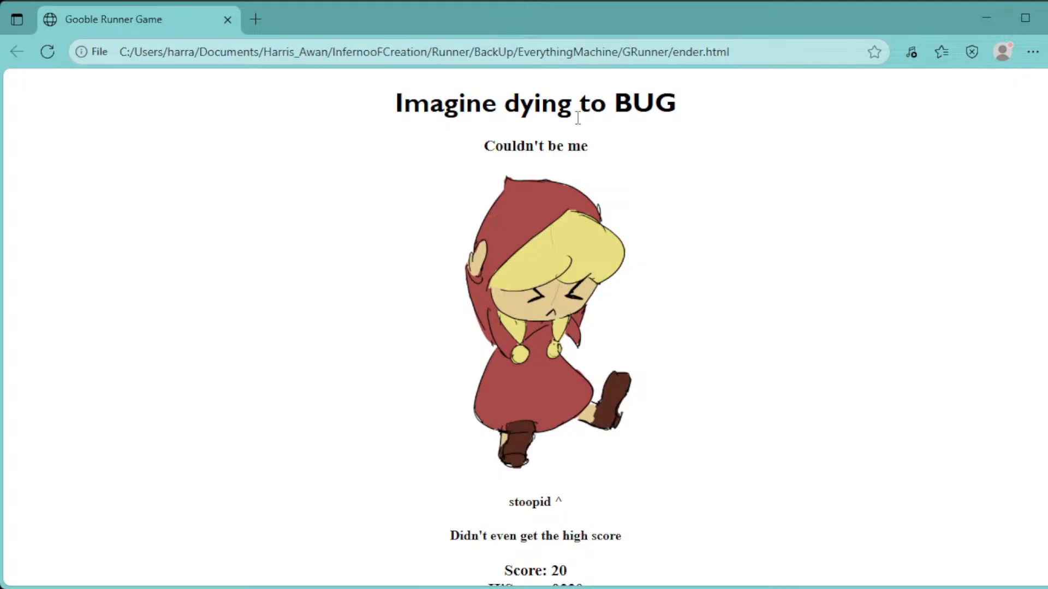
Switch to the Gooble Runner Game in the browser, look over the game-over page and play a short run past the wolf and bat
{"action": "scroll", "coordinate": [524, 362], "scroll_direction": "down", "scroll_amount": 1}
{"action": "scroll", "coordinate": [524, 361], "scroll_direction": "up", "scroll_amount": 1}
{"action": "key", "text": "space"}
{"action": "key", "text": "space"}
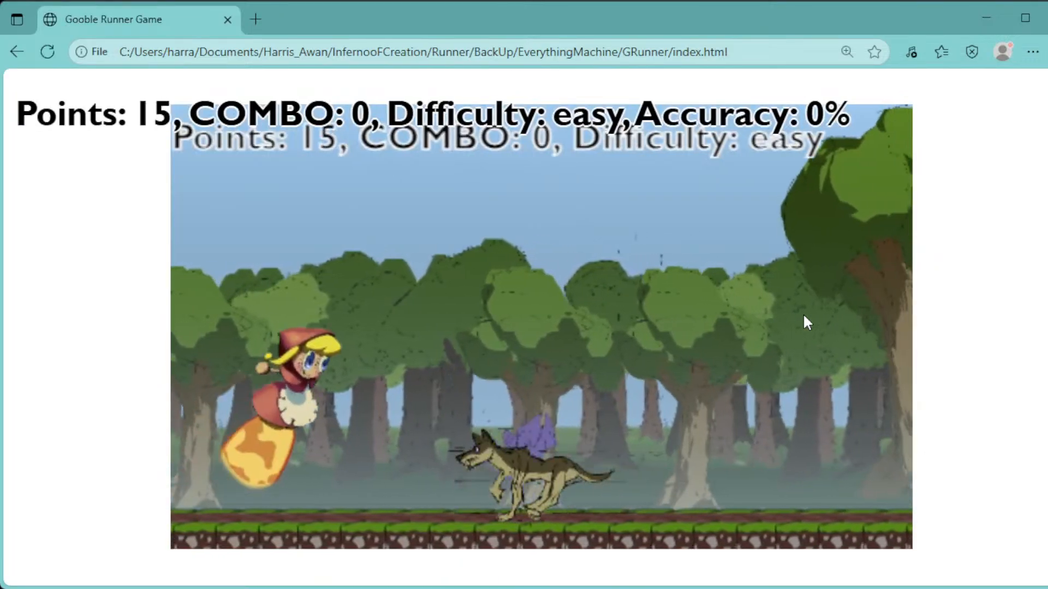
{"action": "key", "text": "space"}
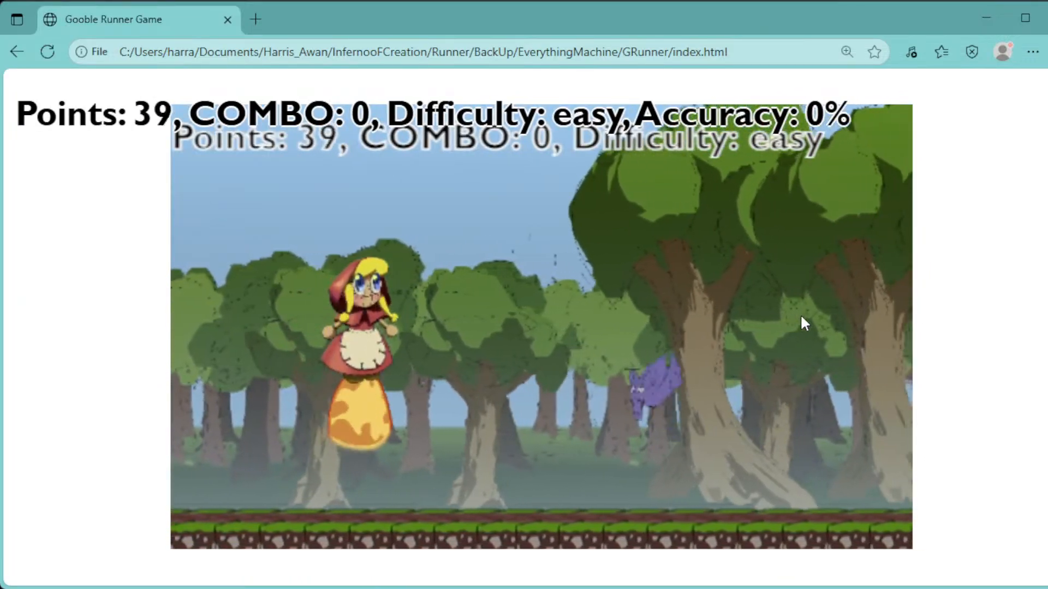
Restart the runner game and jump the girl over the approaching eagles, bats and bugs
{"action": "key", "text": "space"}
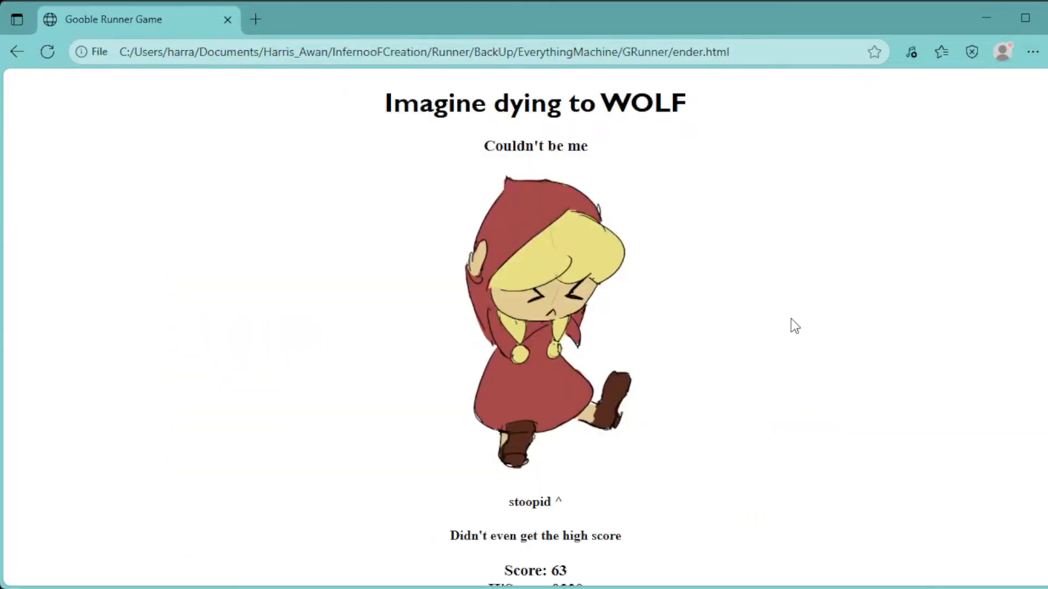
{"action": "key", "text": "space"}
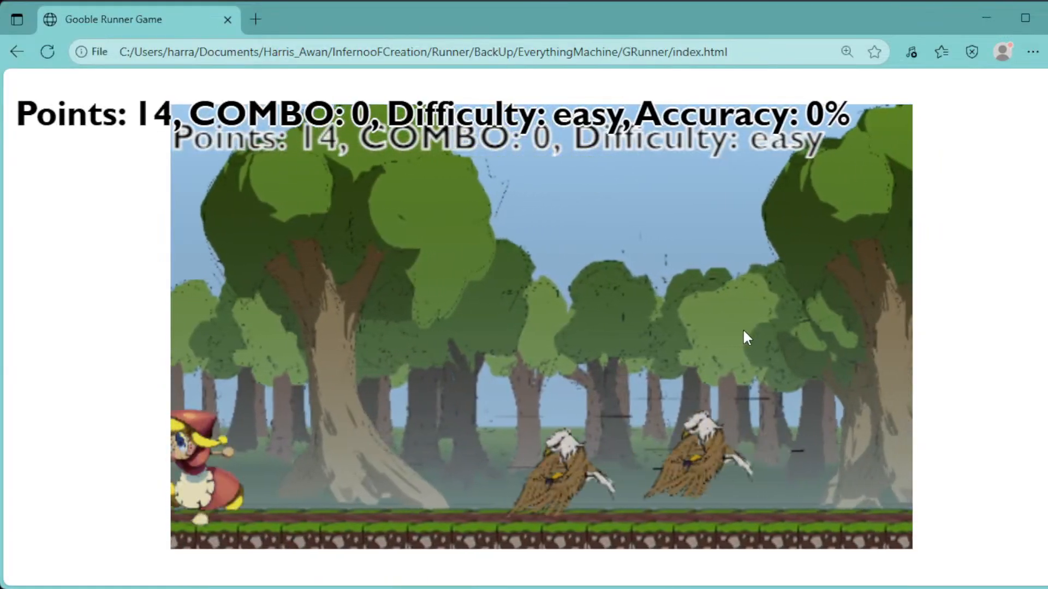
{"action": "key", "text": "space"}
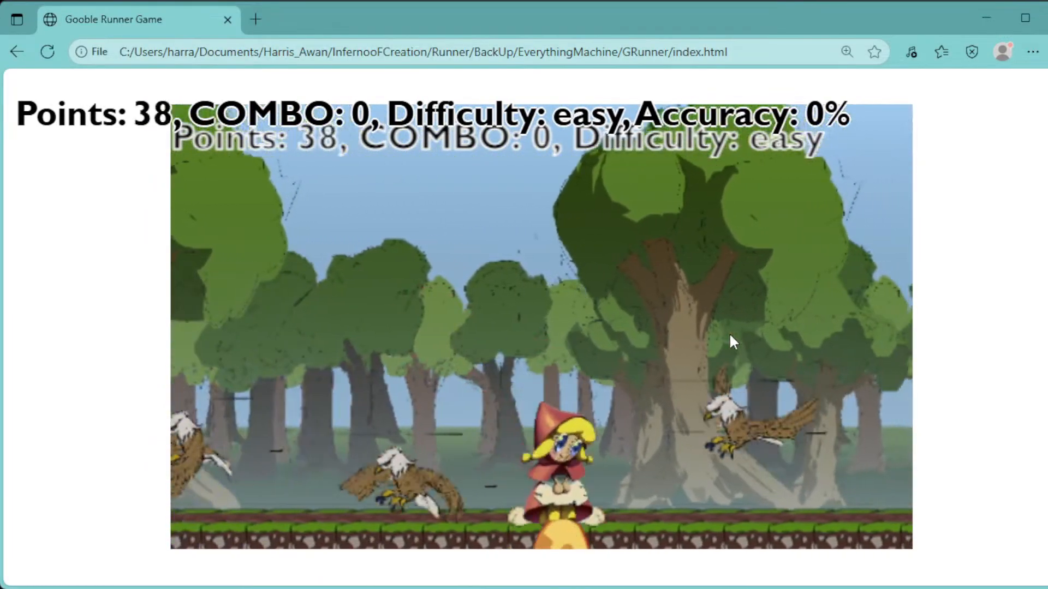
{"action": "key", "text": "space"}
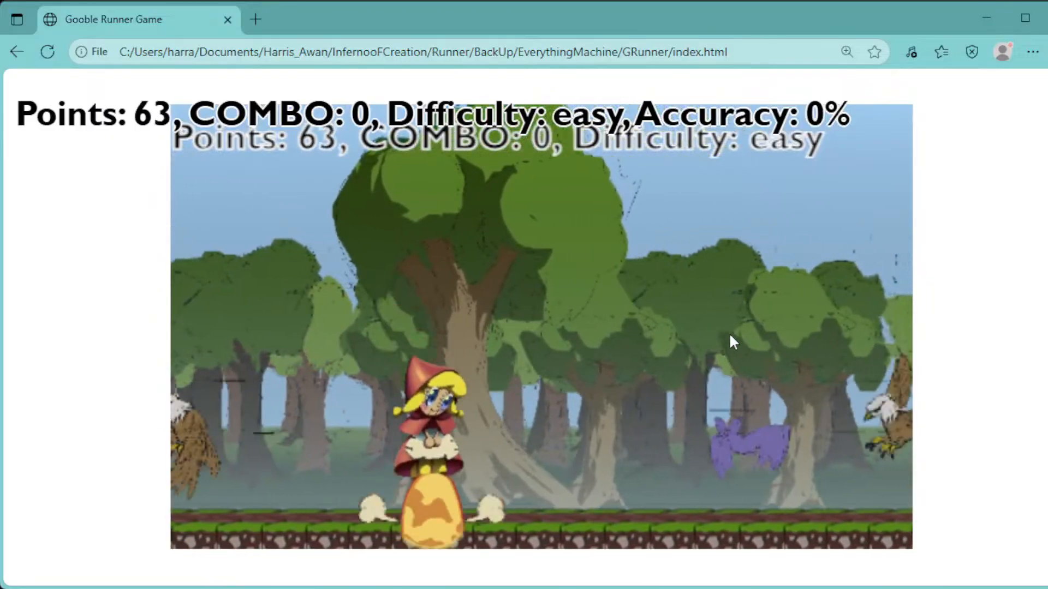
{"action": "key", "text": "space"}
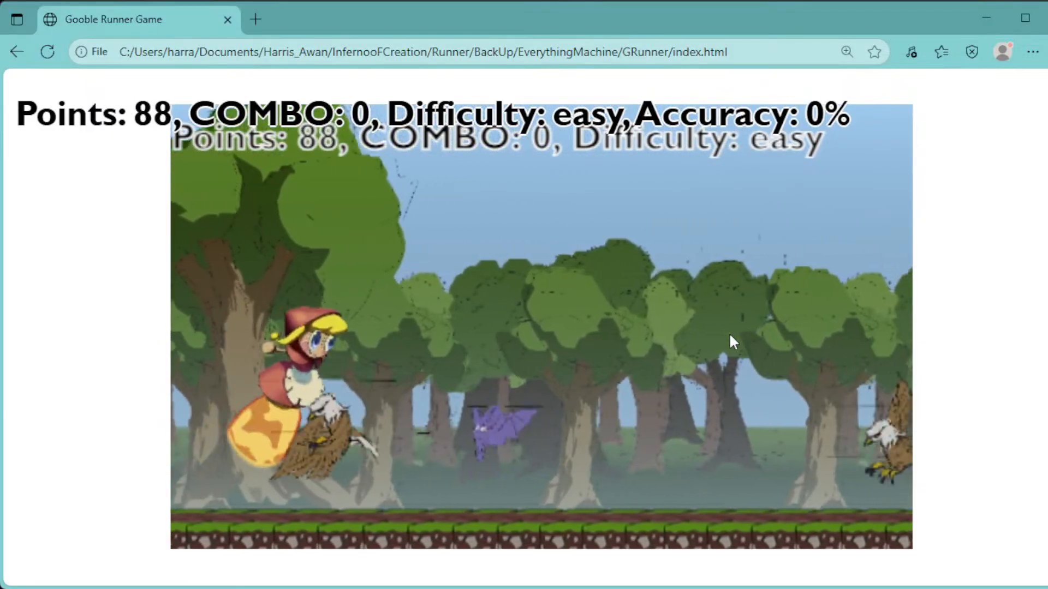
{"action": "key", "text": "space"}
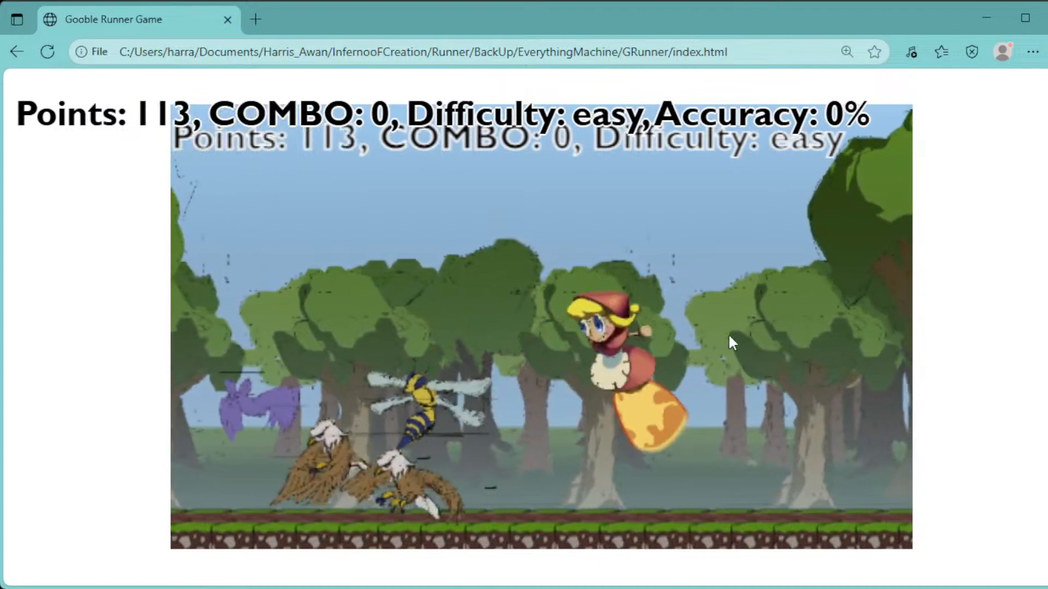
{"action": "key", "text": "Left"}
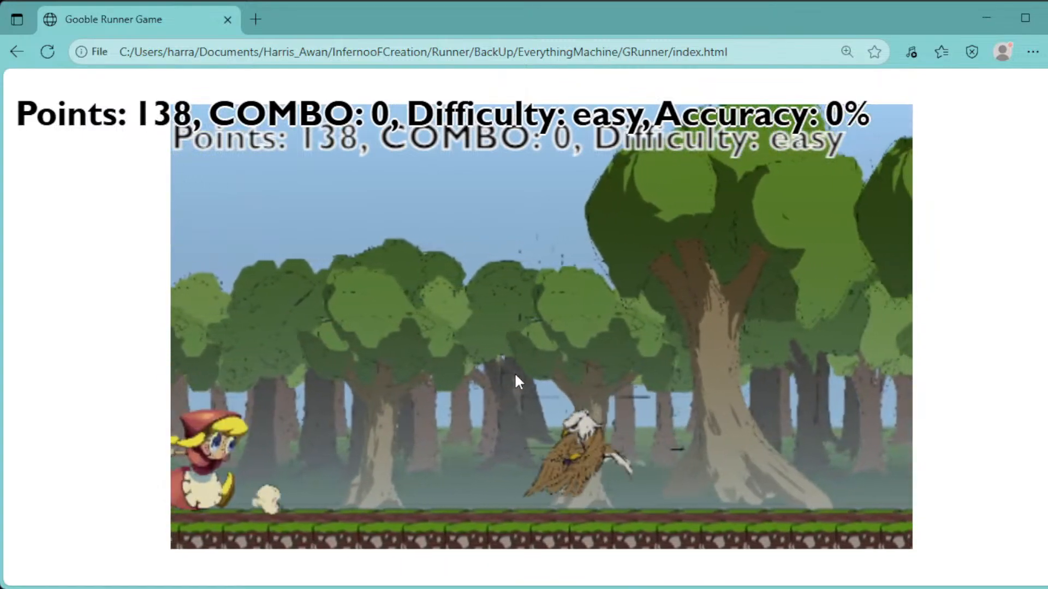
{"action": "key", "text": "space"}
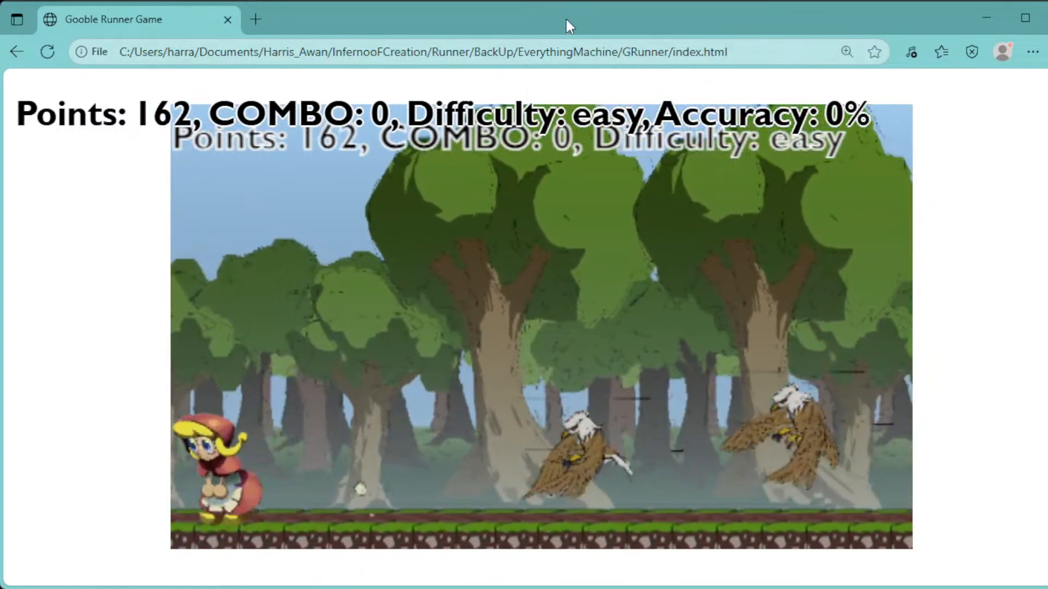
{"action": "key", "text": "space"}
{"action": "key", "text": "Right"}
{"action": "key", "text": "space"}
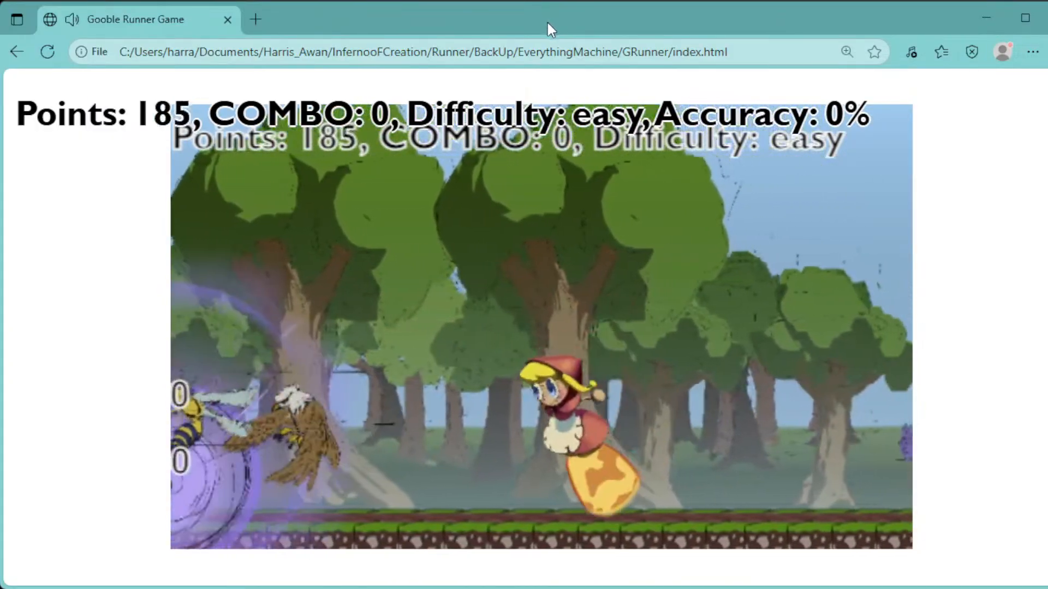
Play through the daytime forest, moving back and forth and using jump attacks against the bats, wolf, bug and eagles
{"action": "key", "text": "Left"}
{"action": "key", "text": "space"}
{"action": "key", "text": "Right"}
{"action": "key", "text": "space"}
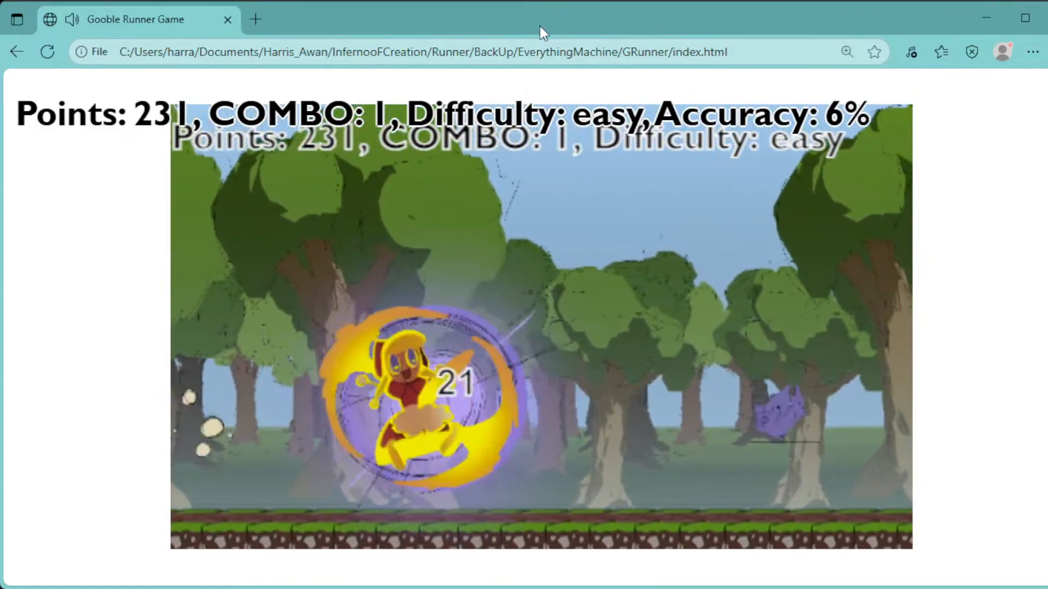
{"action": "key", "text": "space"}
{"action": "key", "text": "space"}
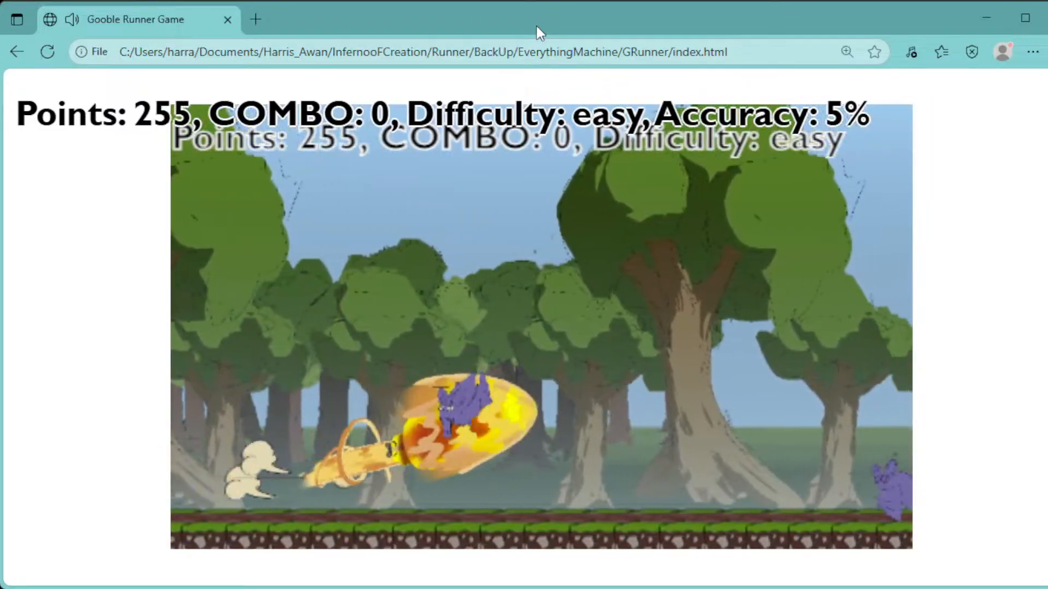
{"action": "key", "text": "Left"}
{"action": "key", "text": "space"}
{"action": "key", "text": "Left"}
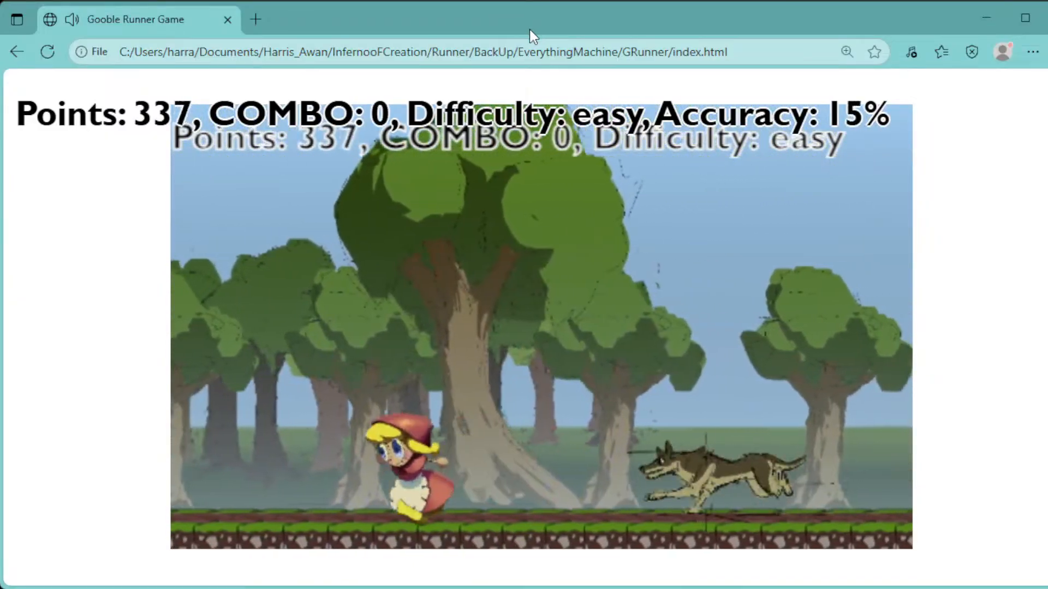
{"action": "key", "text": "space"}
{"action": "key", "text": "Right"}
{"action": "key", "text": "Left"}
{"action": "key", "text": "space"}
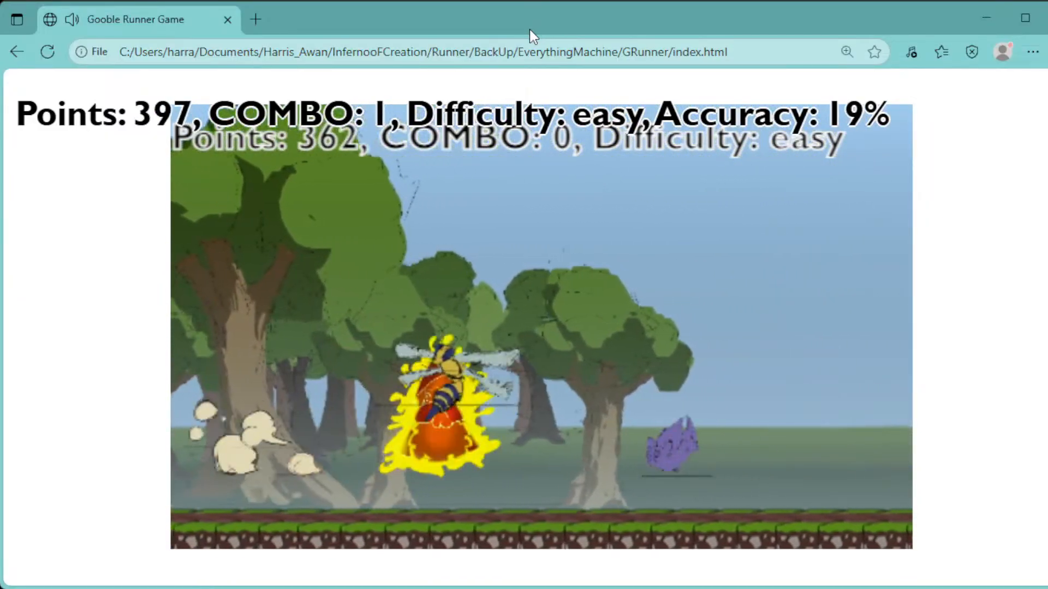
{"action": "key", "text": "Right"}
{"action": "key", "text": "Left"}
{"action": "key", "text": "space"}
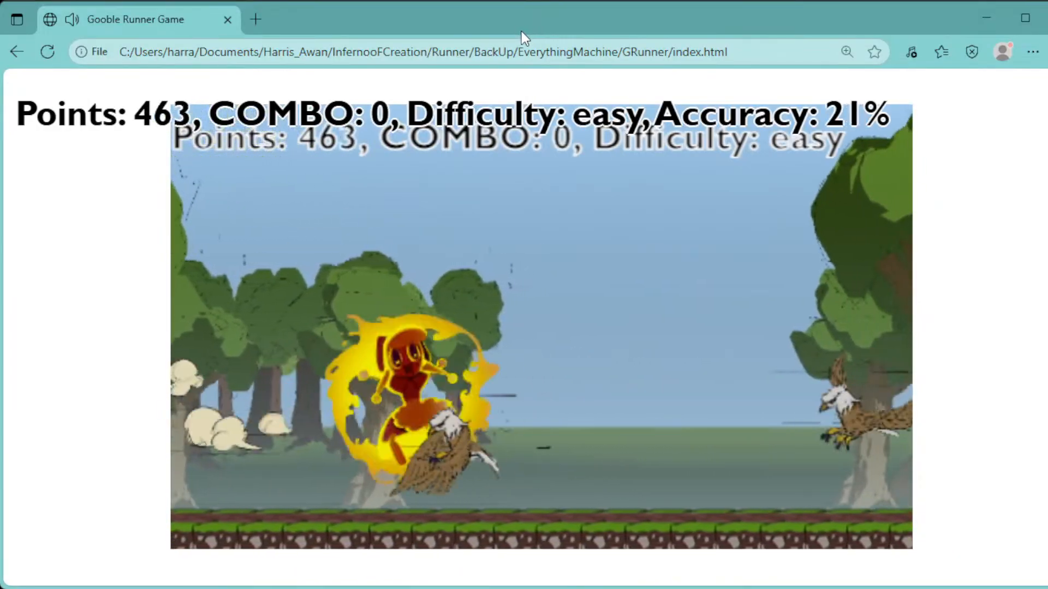
{"action": "key", "text": "Left"}
{"action": "key", "text": "Right"}
{"action": "key", "text": "space"}
{"action": "key", "text": "Left"}
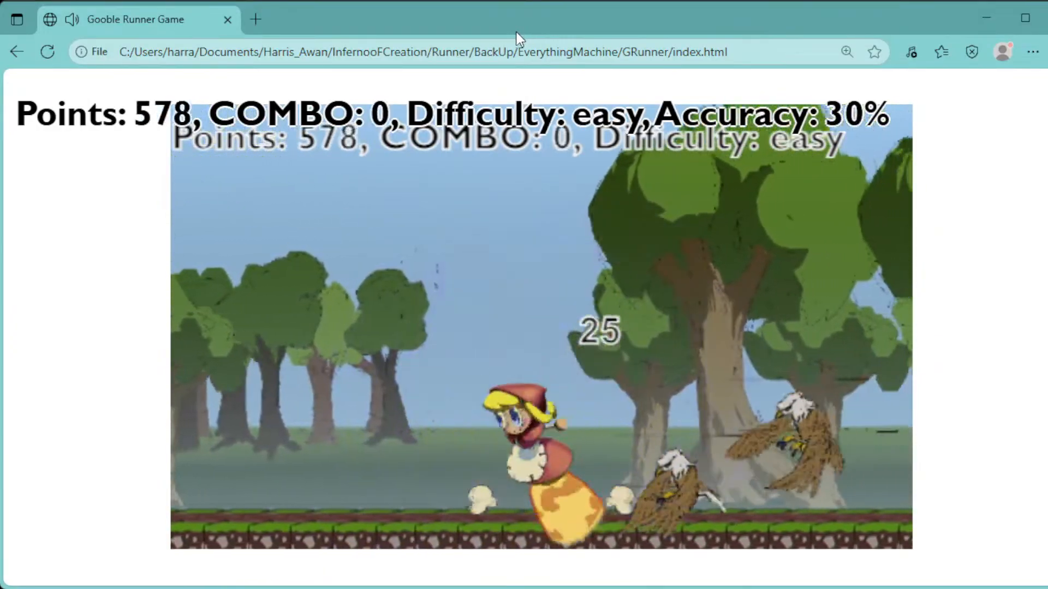
{"action": "key", "text": "Right"}
{"action": "key", "text": "space"}
{"action": "key", "text": "Left"}
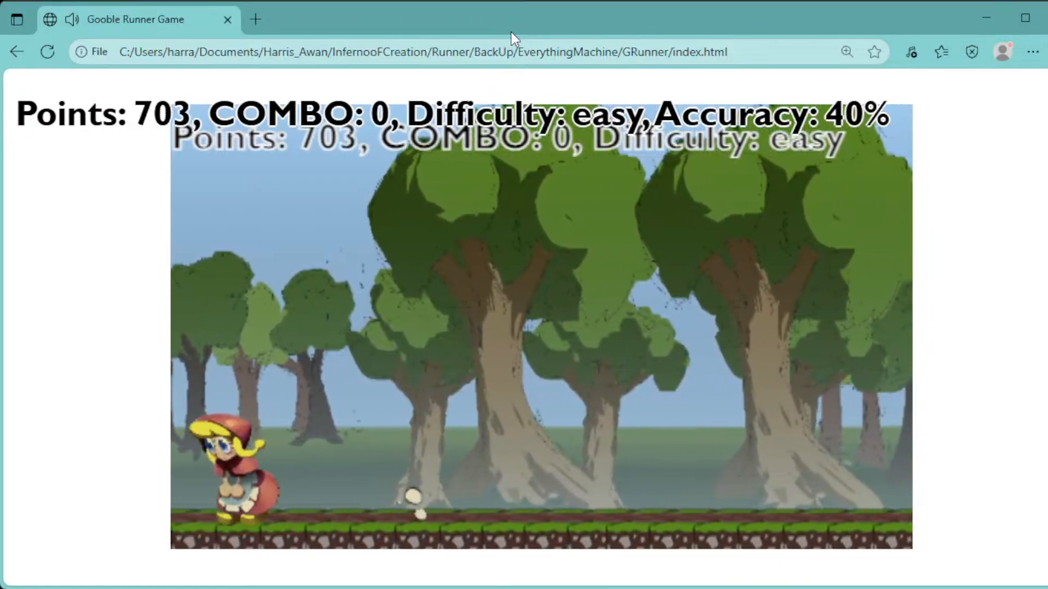
Chain further jump attacks on the bats, eagle and wolves to reach the night-time forest stage
{"action": "key", "text": "Right"}
{"action": "key", "text": "space"}
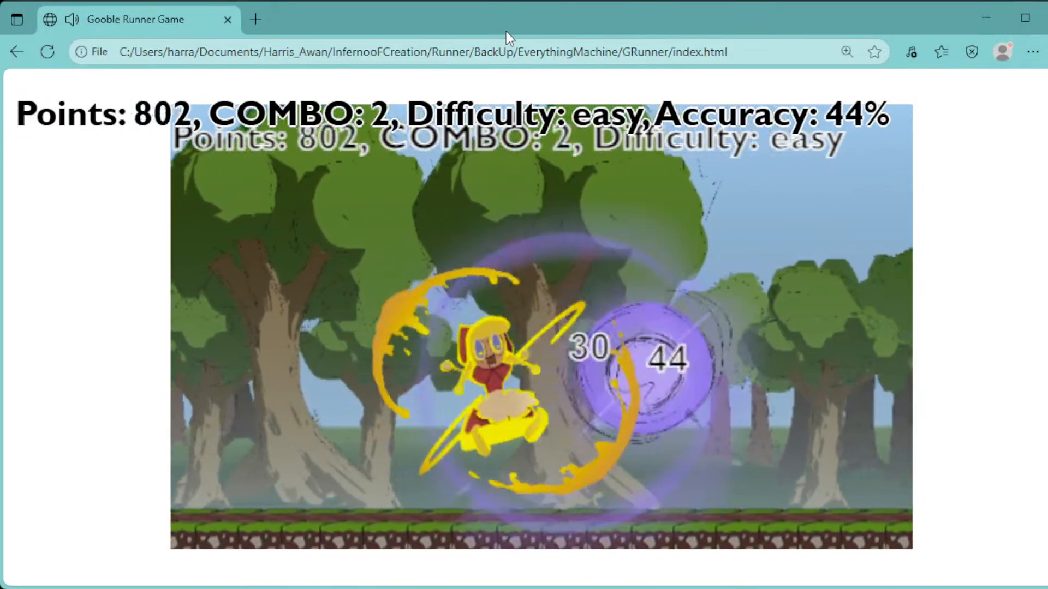
{"action": "key", "text": "space"}
{"action": "key", "text": "Right"}
{"action": "key", "text": "space"}
{"action": "key", "text": "space"}
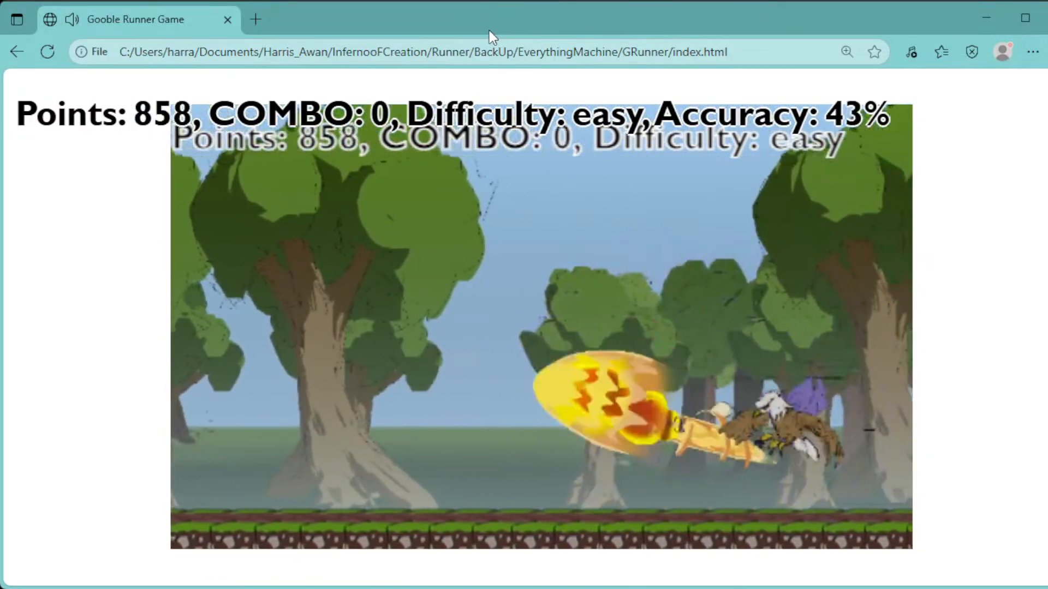
{"action": "key", "text": "Left"}
{"action": "key", "text": "Right"}
{"action": "key", "text": "space"}
{"action": "key", "text": "space"}
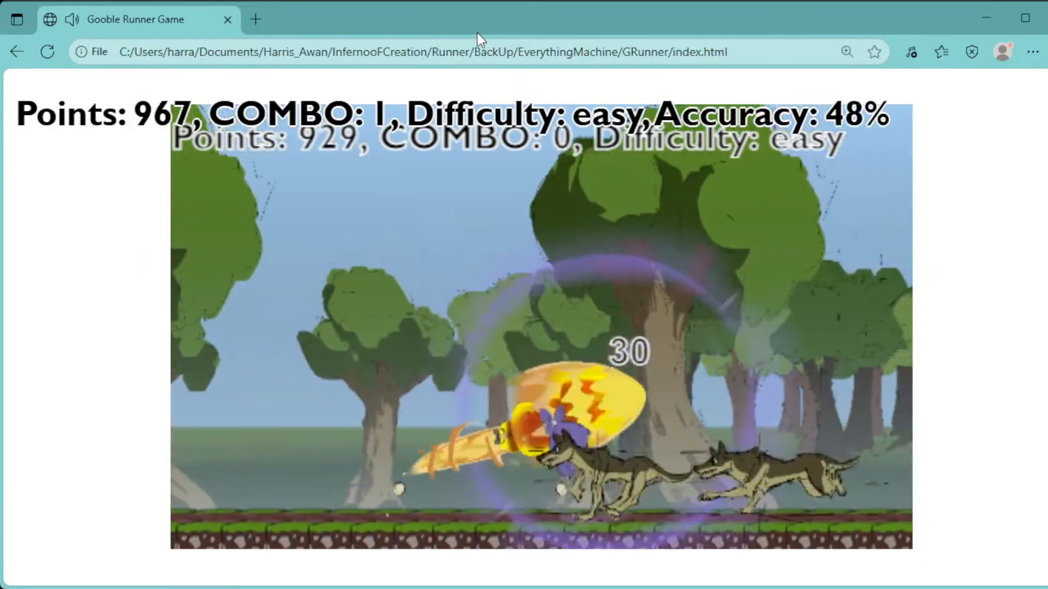
{"action": "key", "text": "space"}
Run the girl through the night-time forest, chaining jump attacks against the bats and the eagle
{"action": "key", "text": "space"}
{"action": "key", "text": "Left"}
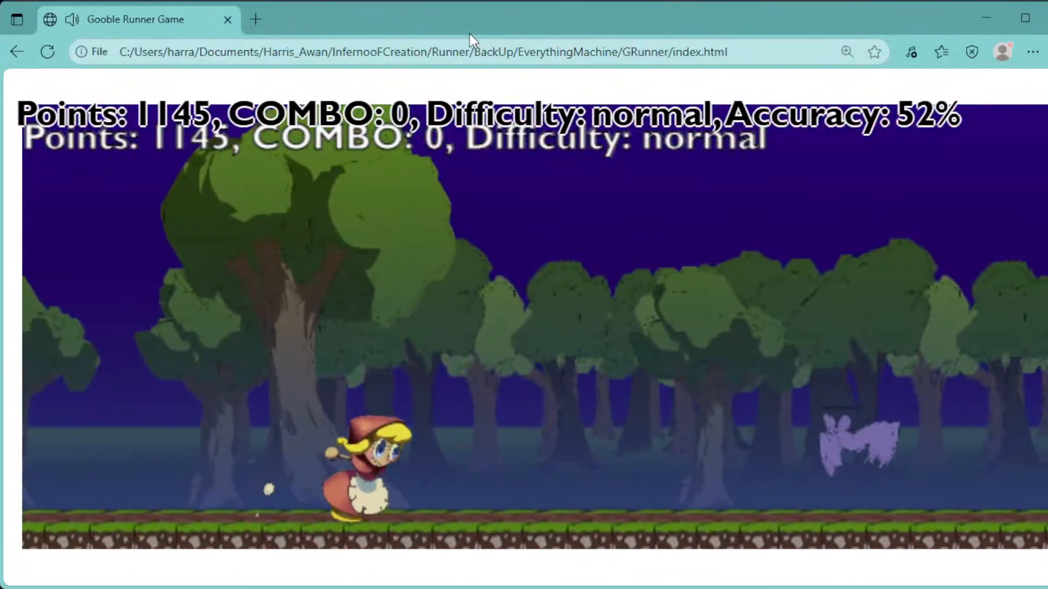
{"action": "key", "text": "Right"}
{"action": "key", "text": "space"}
{"action": "key", "text": "space"}
{"action": "key", "text": "space"}
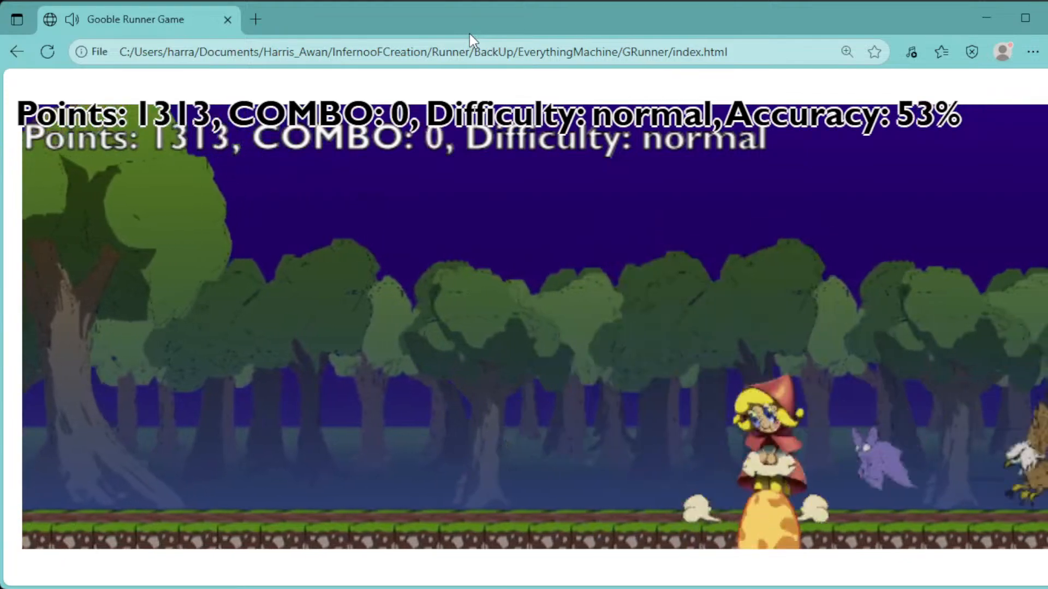
{"action": "key", "text": "Left"}
{"action": "key", "text": "space"}
{"action": "key", "text": "Right"}
Attack the wolf, the paired eagle and bat, and the flying bug until the forest turns to daytime
{"action": "key", "text": "space"}
{"action": "key", "text": "space"}
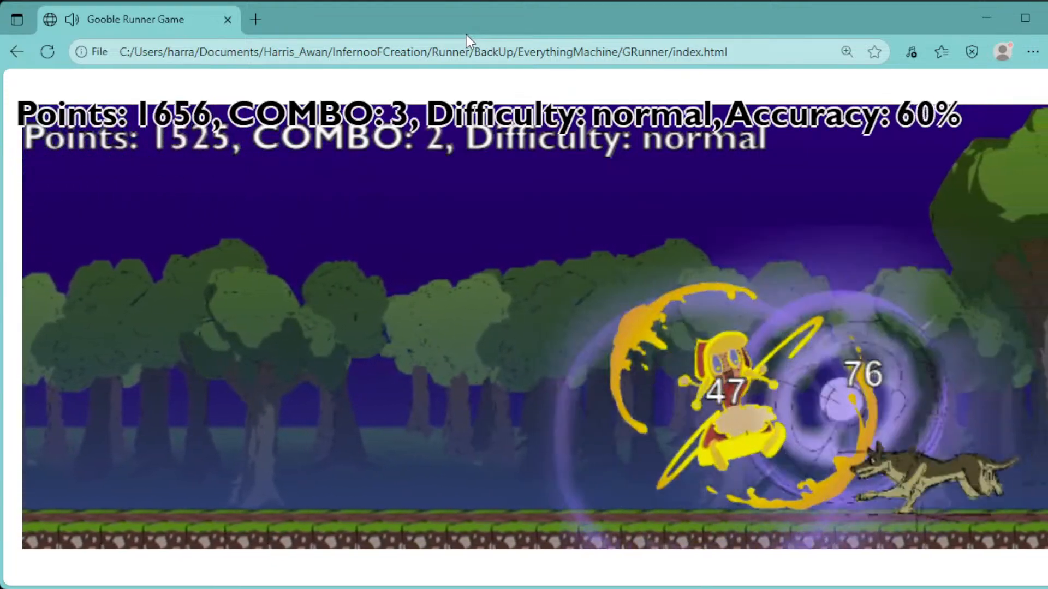
{"action": "key", "text": "Left"}
{"action": "key", "text": "space"}
{"action": "key", "text": "Right"}
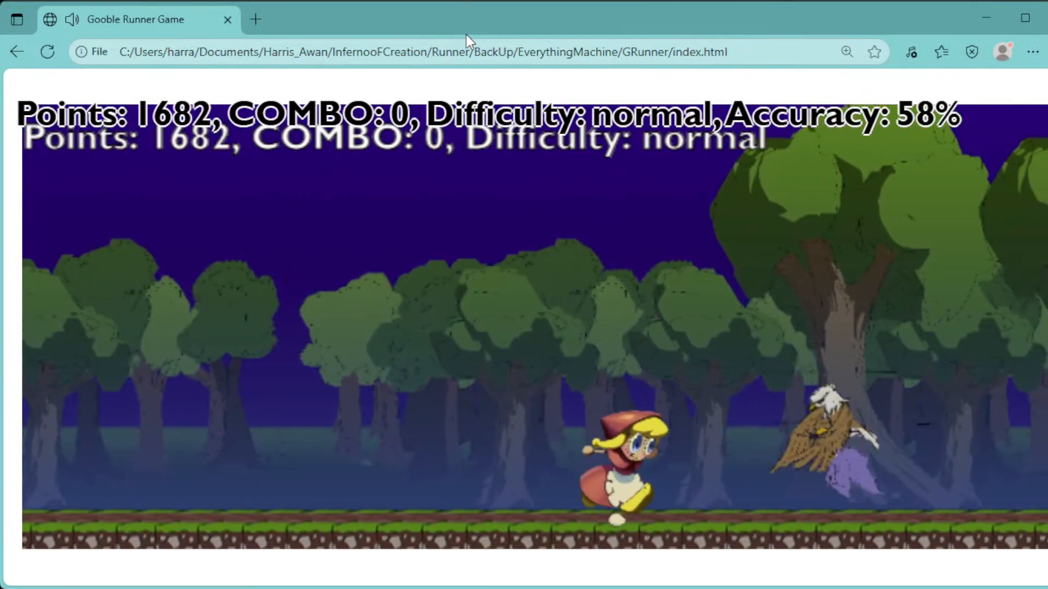
{"action": "key", "text": "space"}
{"action": "key", "text": "space"}
{"action": "key", "text": "Left"}
{"action": "key", "text": "space"}
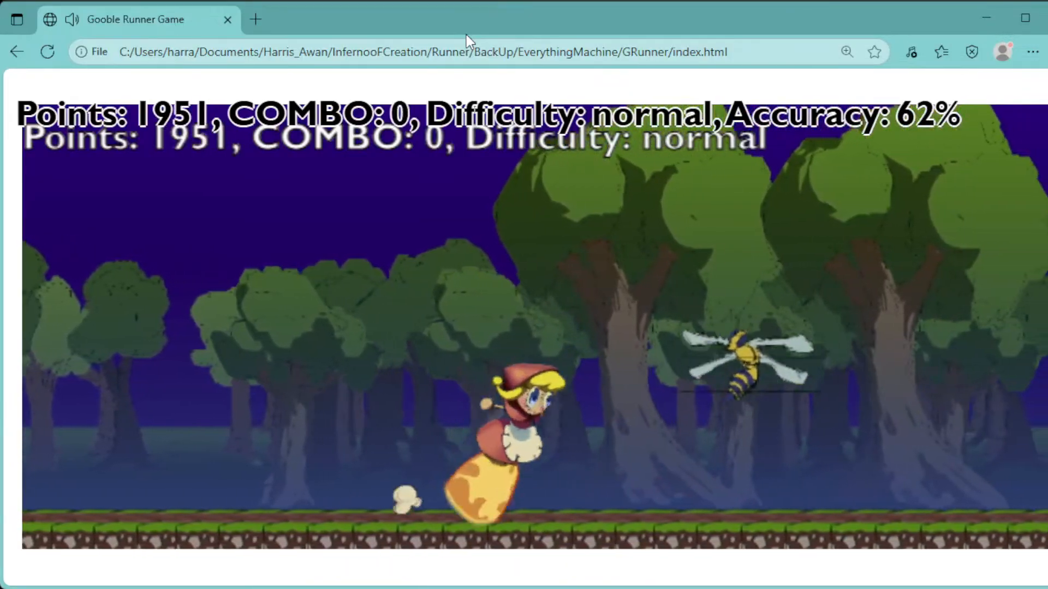
{"action": "key", "text": "space"}
{"action": "key", "text": "Left"}
Dodge back and forth in the daytime forest, spin-attacking the bug, bats, eagle and wolves
{"action": "key", "text": "space"}
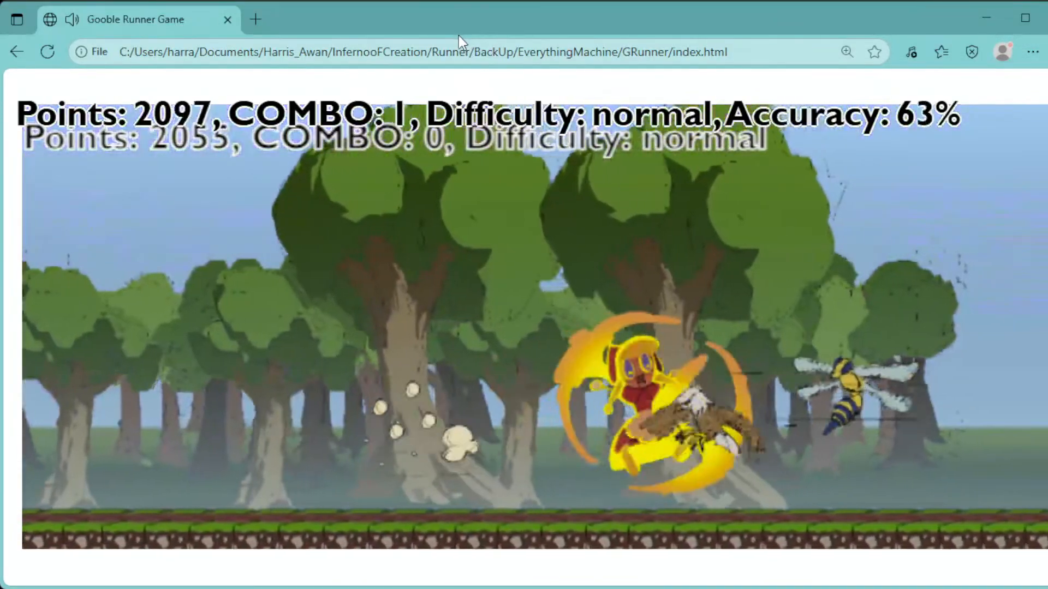
{"action": "key", "text": "Left"}
{"action": "key", "text": "space"}
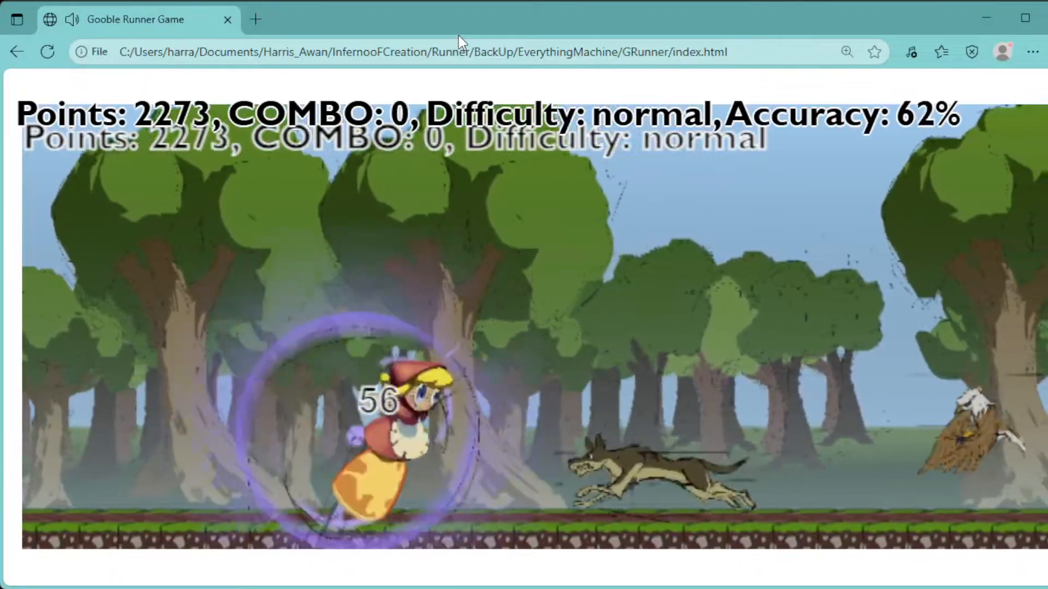
{"action": "key", "text": "space"}
{"action": "key", "text": "Left"}
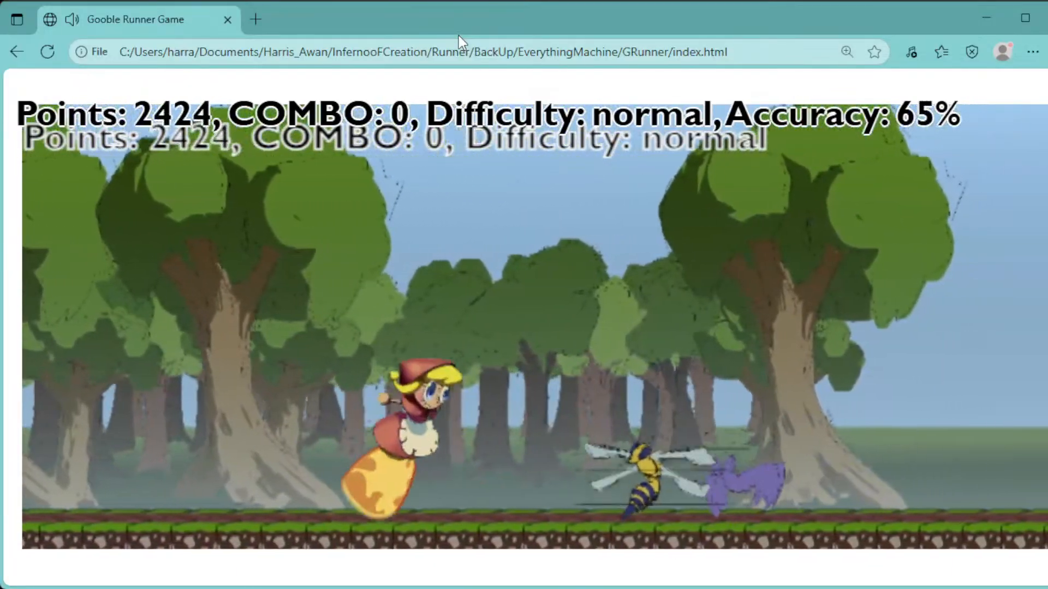
{"action": "key", "text": "space"}
{"action": "key", "text": "Left"}
{"action": "key", "text": "space"}
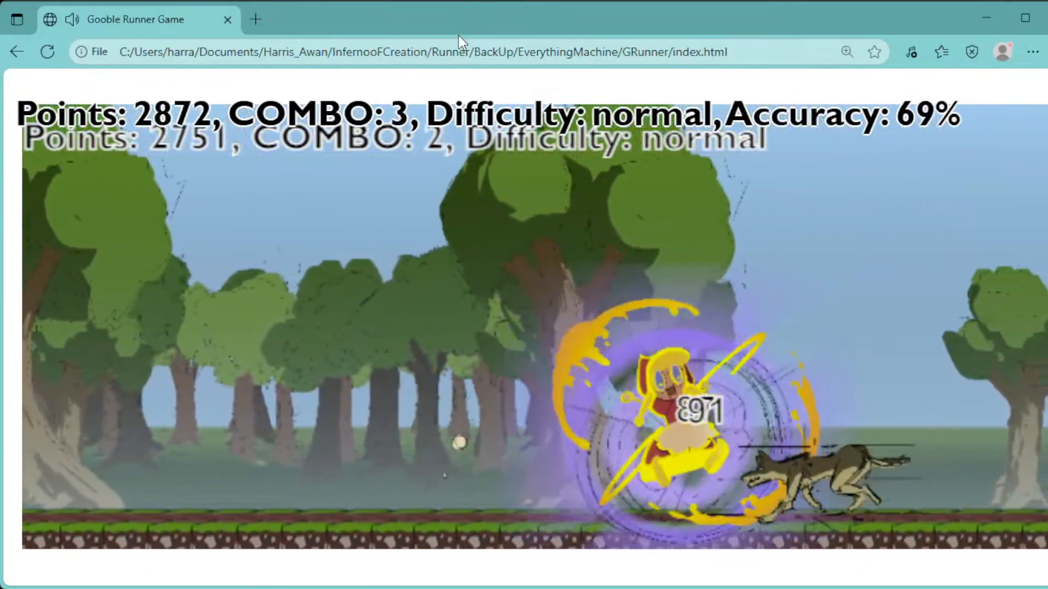
{"action": "key", "text": "Left"}
{"action": "key", "text": "space"}
{"action": "key", "text": "Left"}
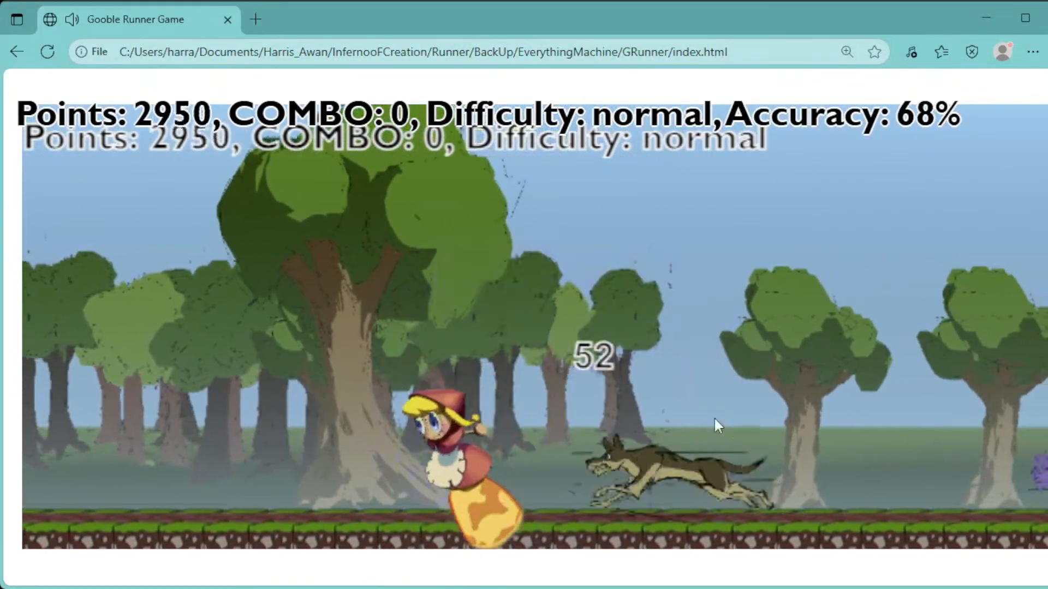
Strike the wolf and the overlapping bug and bat, carrying the run into the second night stage
{"action": "key", "text": "space"}
{"action": "key", "text": "d"}
{"action": "left_click", "coordinate": [719, 371]}
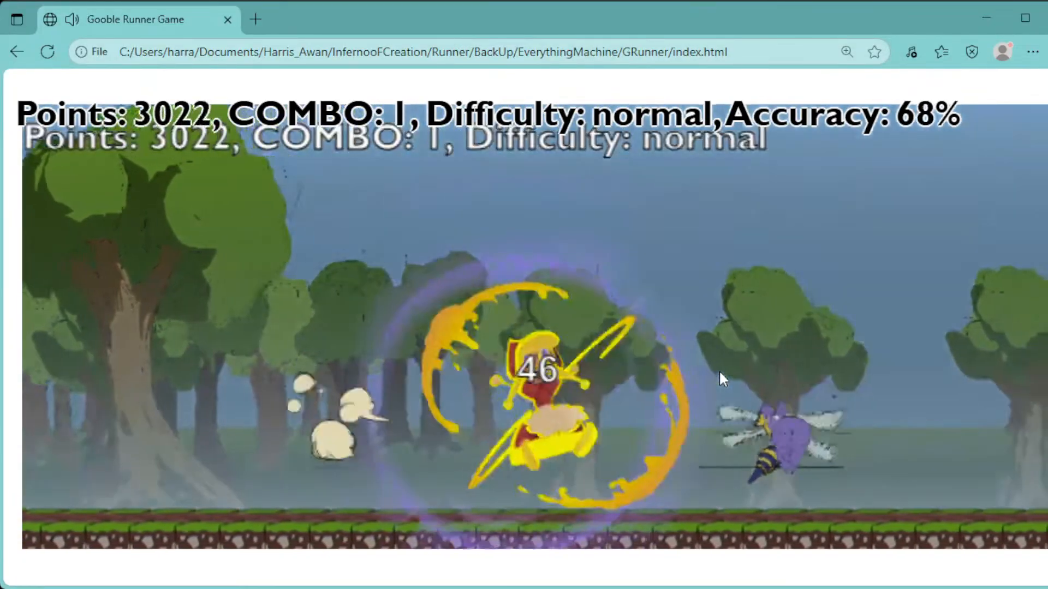
{"action": "left_click", "coordinate": [718, 371]}
{"action": "left_click", "coordinate": [717, 369]}
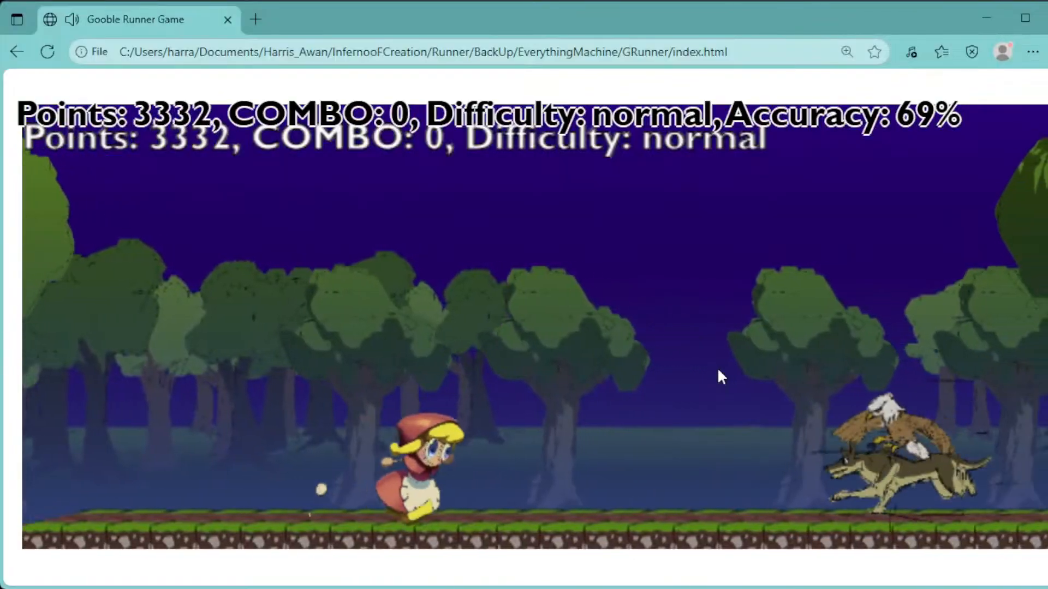
{"action": "left_click", "coordinate": [718, 368]}
{"action": "left_click", "coordinate": [719, 364]}
Jump over the night-time wolf and attack the eagle and bats while moving the girl back and forth
{"action": "key", "text": "a"}
{"action": "key", "text": "space"}
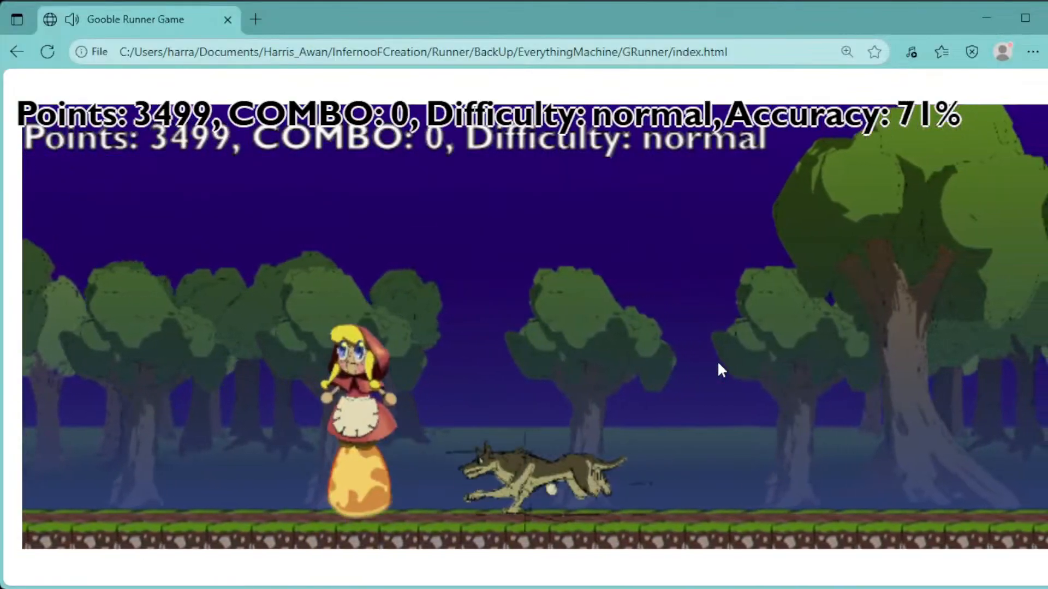
{"action": "key", "text": "d"}
{"action": "left_click", "coordinate": [708, 359]}
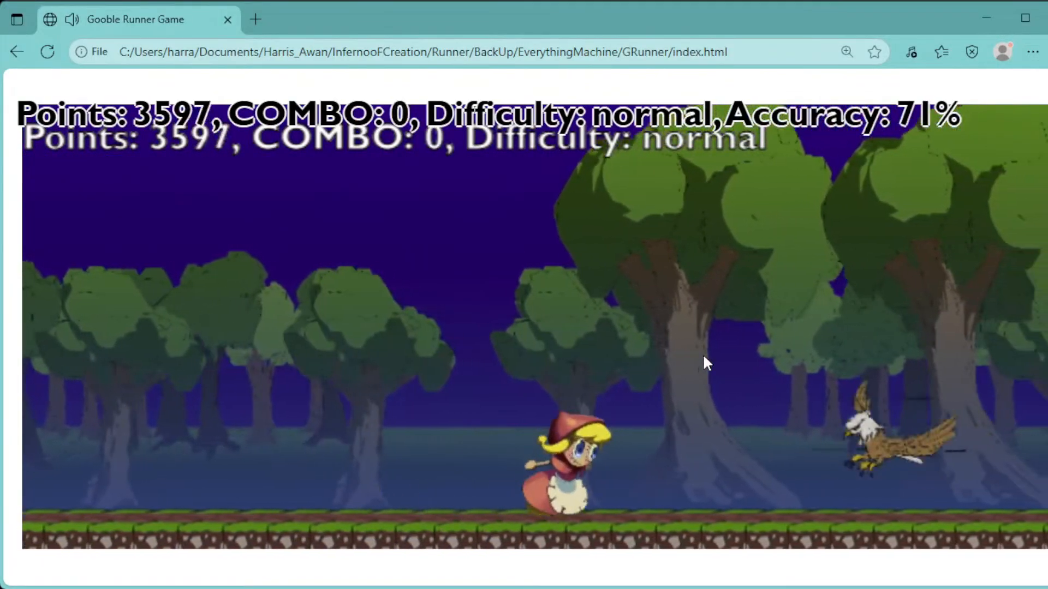
{"action": "left_click", "coordinate": [703, 356]}
{"action": "key", "text": "a"}
{"action": "key", "text": "space"}
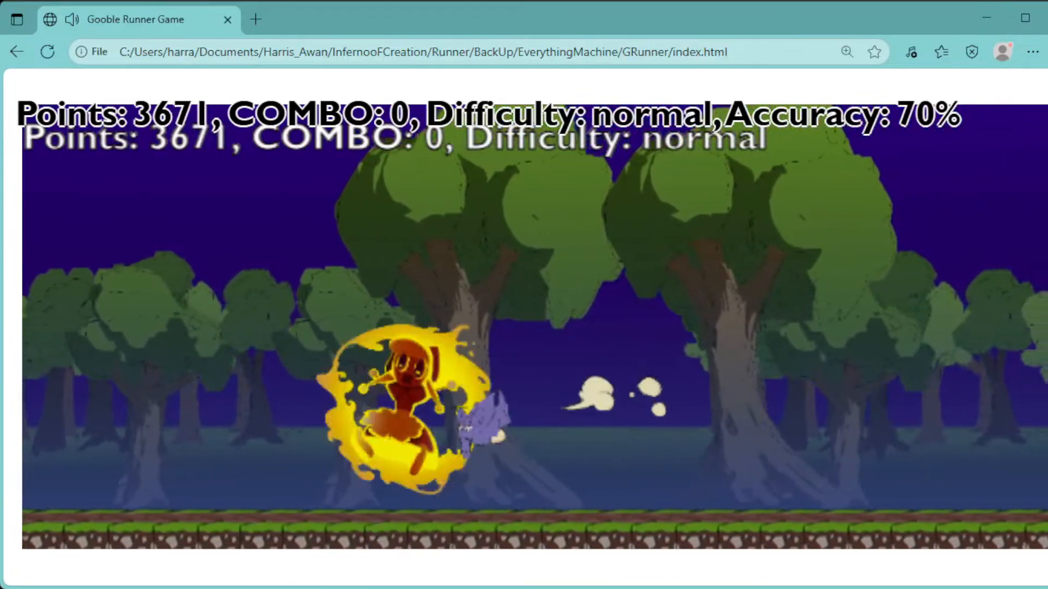
{"action": "key", "text": "d"}
{"action": "left_click", "coordinate": [703, 356]}
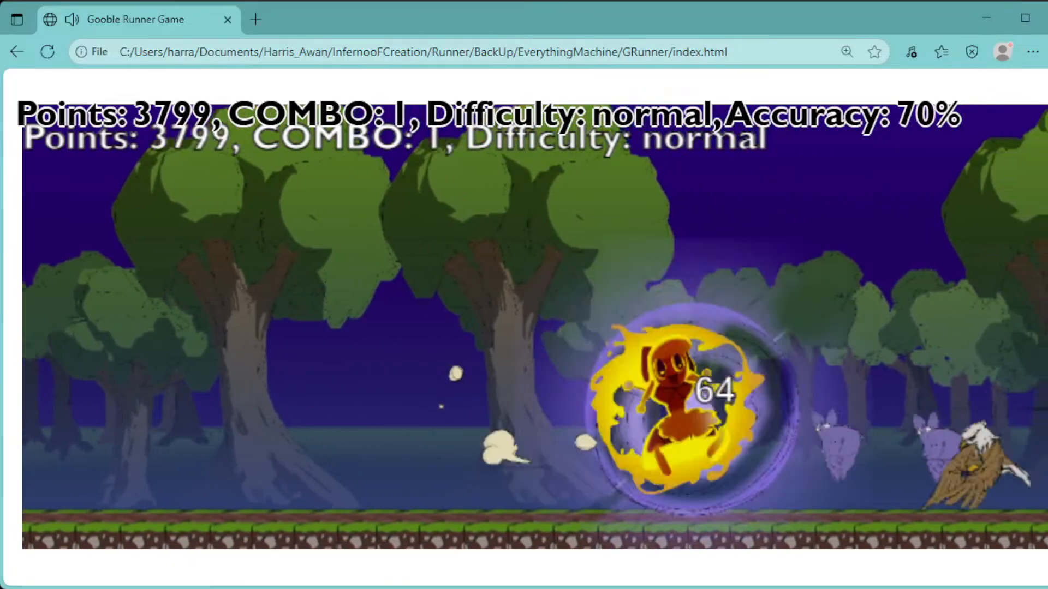
Clear the remaining night bats and eagle, and attack the bug and two eagles in the next daytime stage
{"action": "key", "text": "Return"}
{"action": "key", "text": "Left"}
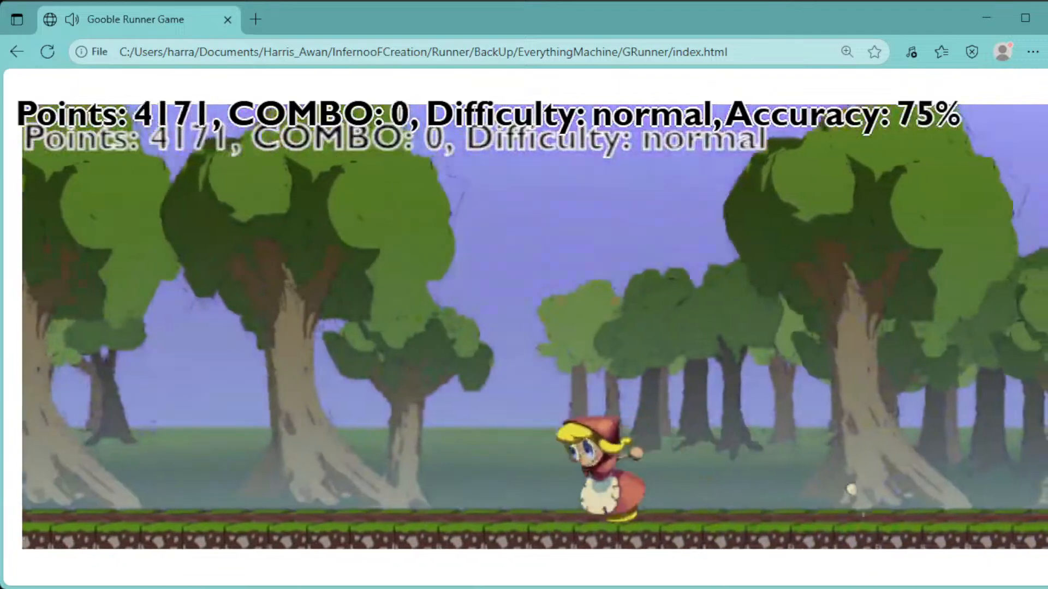
{"action": "key", "text": "Right"}
{"action": "key", "text": "Return"}
{"action": "key", "text": "Left"}
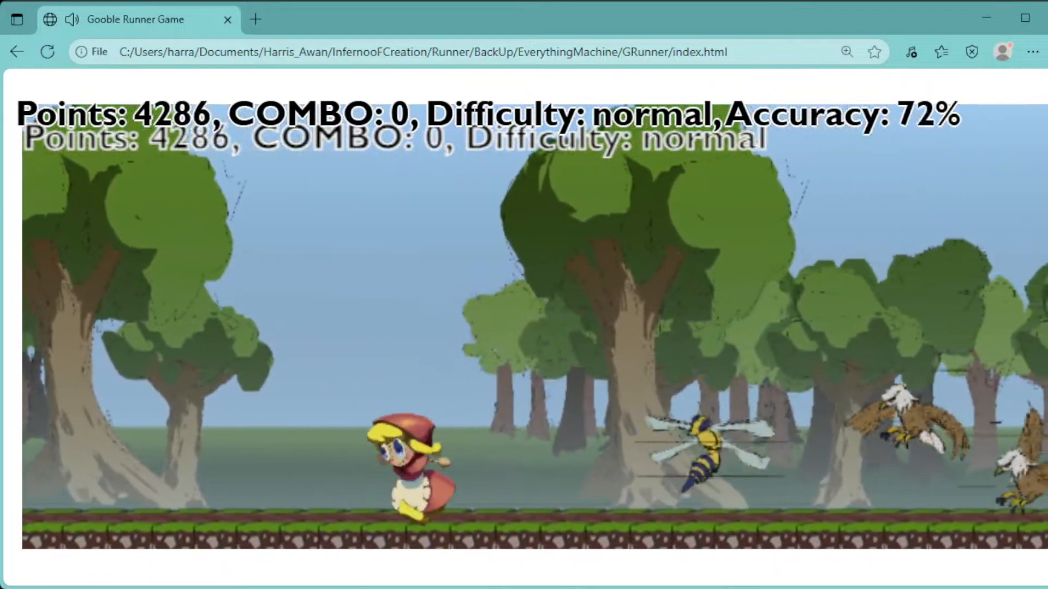
{"action": "key", "text": "Right"}
{"action": "key", "text": "Return"}
Fight the daytime bats, the two low eagles and the wolf with repeated dash and jump attacks
{"action": "key", "text": "Return"}
{"action": "key", "text": "Return"}
{"action": "key", "text": "Left"}
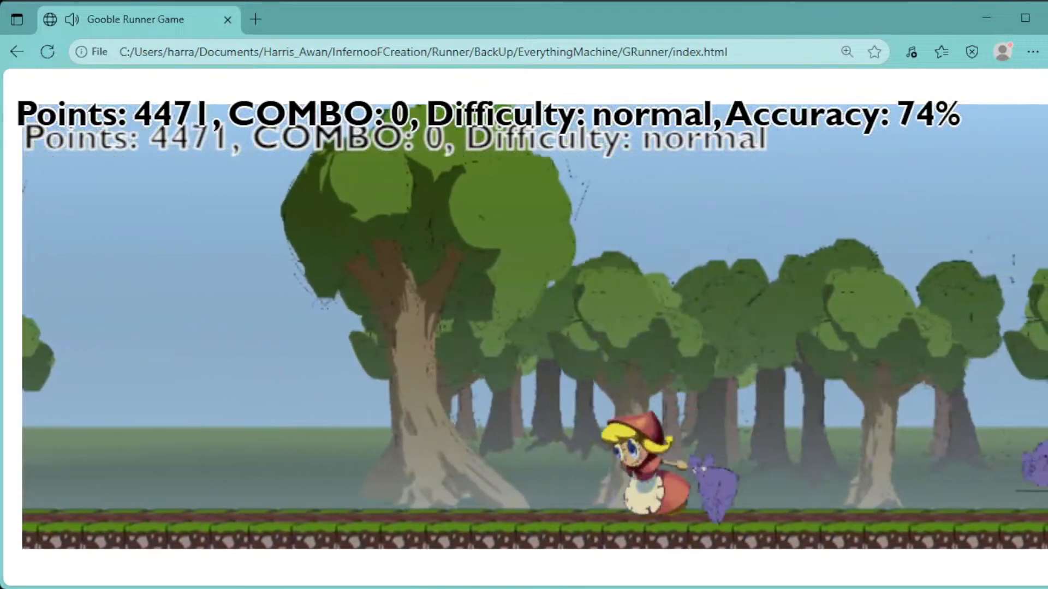
{"action": "key", "text": "Right"}
{"action": "key", "text": "Return"}
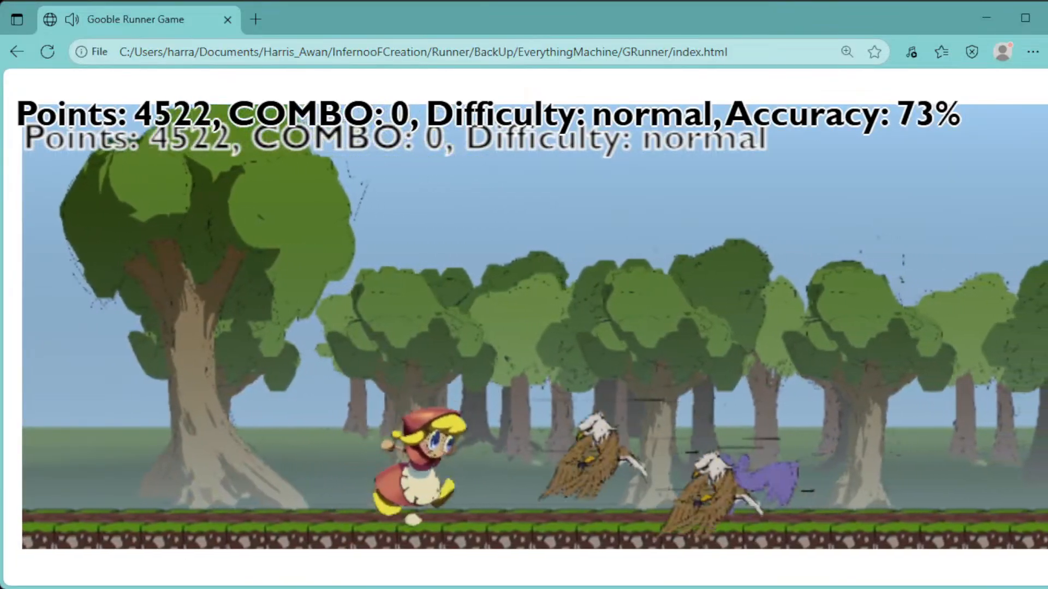
{"action": "key", "text": "Return"}
{"action": "key", "text": "Left"}
{"action": "key", "text": "Right"}
{"action": "key", "text": "Return"}
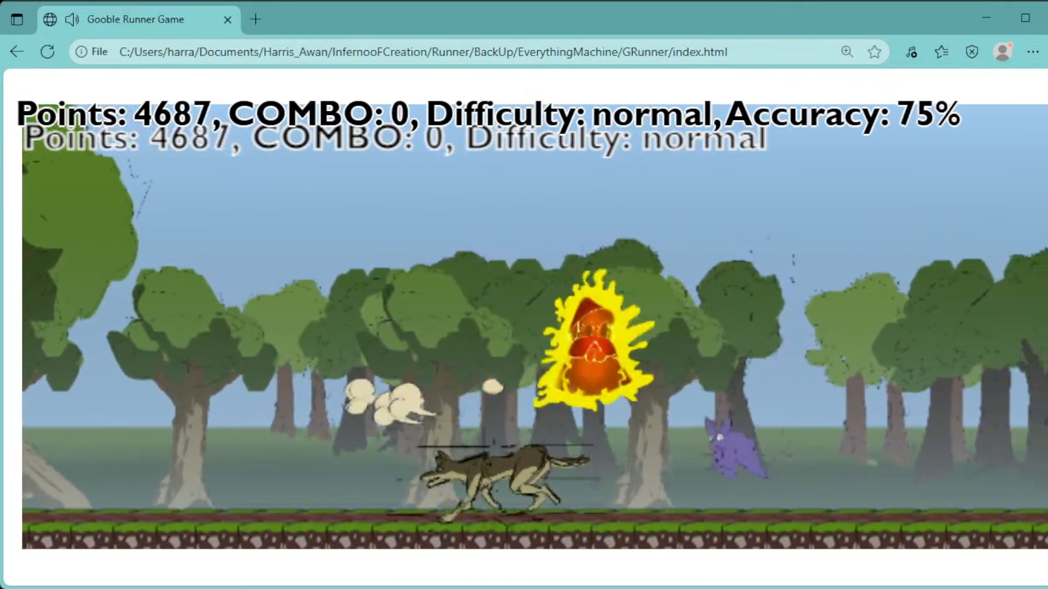
{"action": "key", "text": "Left"}
{"action": "key", "text": "Right"}
Attack the charging wolves to reach hard difficulty, and strike the first enemies of the crowded night wave
{"action": "key", "text": "Return"}
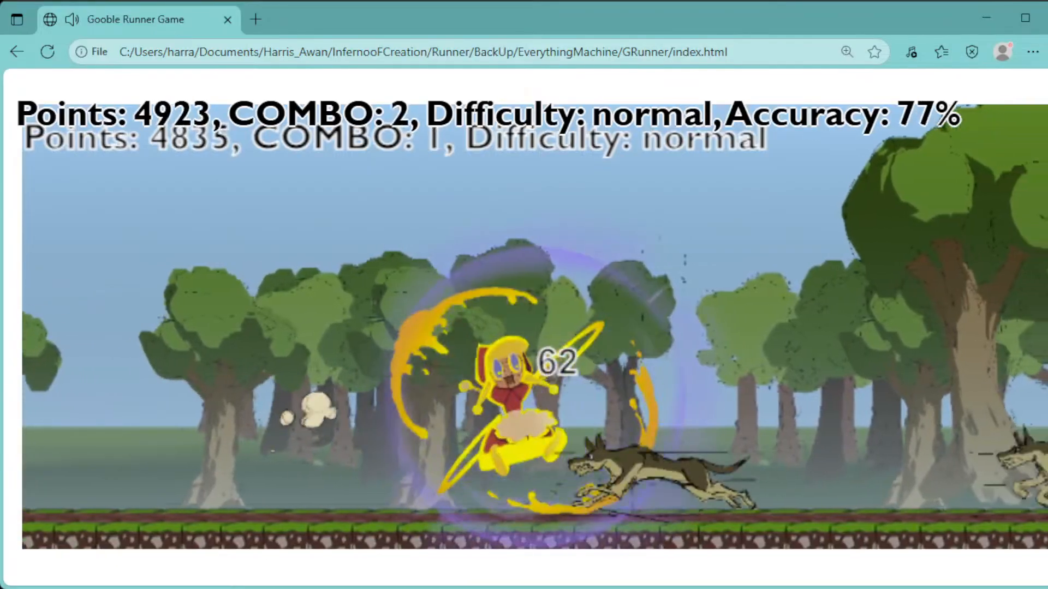
{"action": "key", "text": "Left"}
{"action": "key", "text": "Right"}
{"action": "key", "text": "Return"}
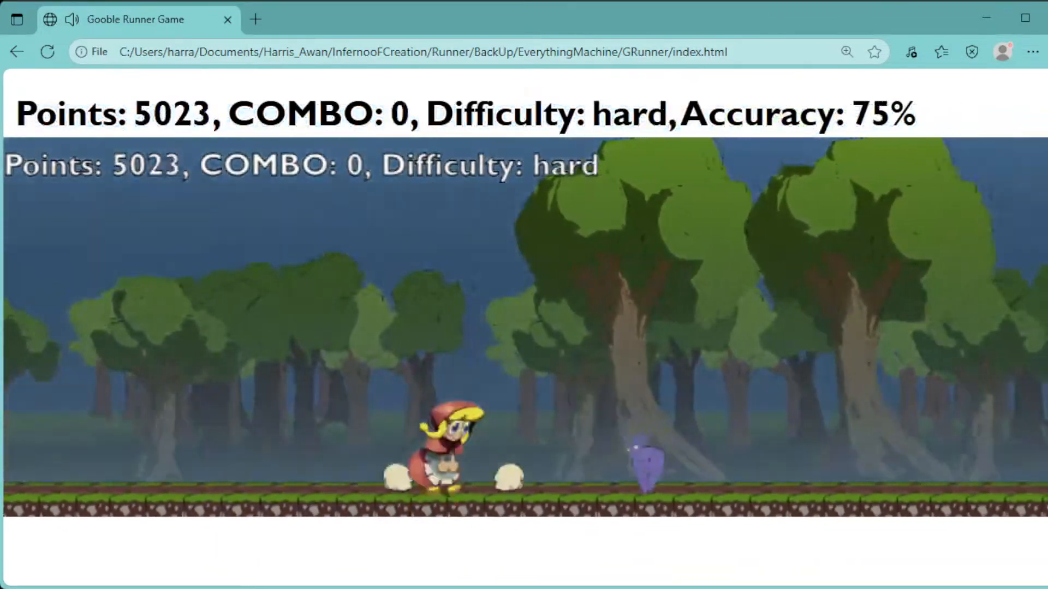
{"action": "key", "text": "Left"}
{"action": "key", "text": "Up"}
{"action": "key", "text": "Right"}
Battle the hard-difficulty night wave of wolves, eagles, bats and a bug with repeated jumps and dash attacks
{"action": "key", "text": "Return"}
{"action": "key", "text": "Return"}
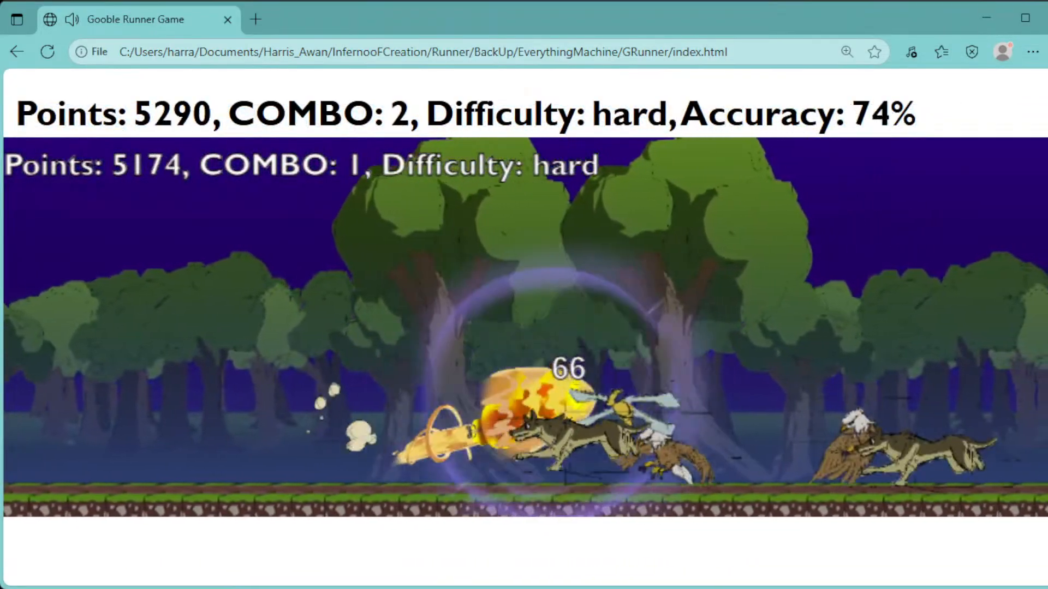
{"action": "key", "text": "Return"}
{"action": "key", "text": "Left"}
{"action": "key", "text": "Up"}
{"action": "key", "text": "Right"}
{"action": "key", "text": "Return"}
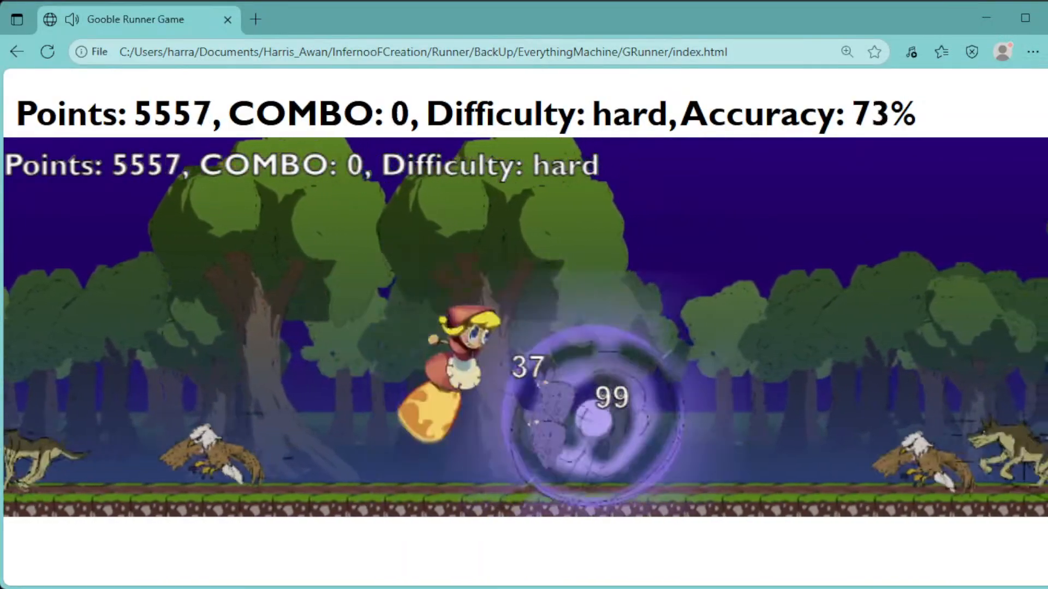
{"action": "key", "text": "Return"}
{"action": "key", "text": "Left"}
{"action": "key", "text": "Return"}
{"action": "key", "text": "Right"}
Chain dash attacks through the dense pack of eagles, bats and wolves until the forest reaches dawn
{"action": "key", "text": "Return"}
{"action": "key", "text": "Return"}
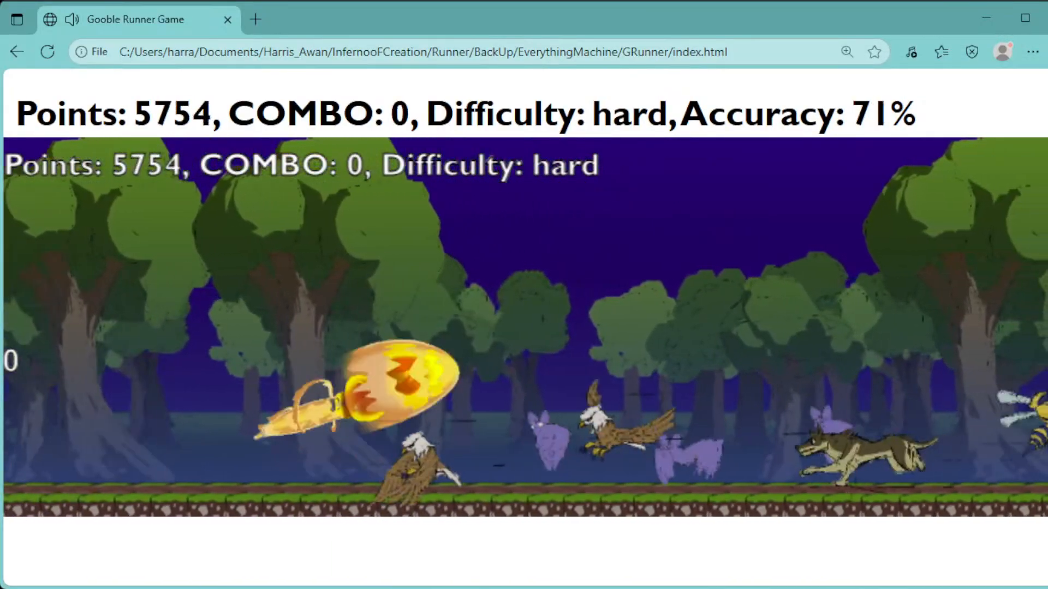
{"action": "key", "text": "Return"}
{"action": "key", "text": "Return"}
{"action": "key", "text": "Return"}
{"action": "key", "text": "Right"}
{"action": "key", "text": "Return"}
{"action": "key", "text": "Return"}
{"action": "key", "text": "Return"}
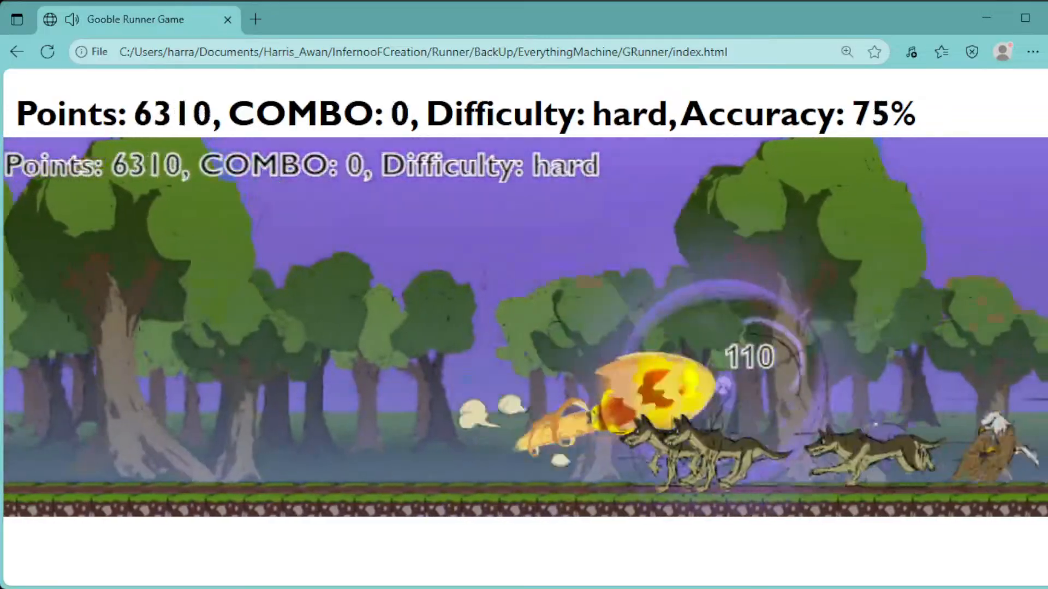
{"action": "key", "text": "Return"}
{"action": "key", "text": "Return"}
{"action": "key", "text": "Return"}
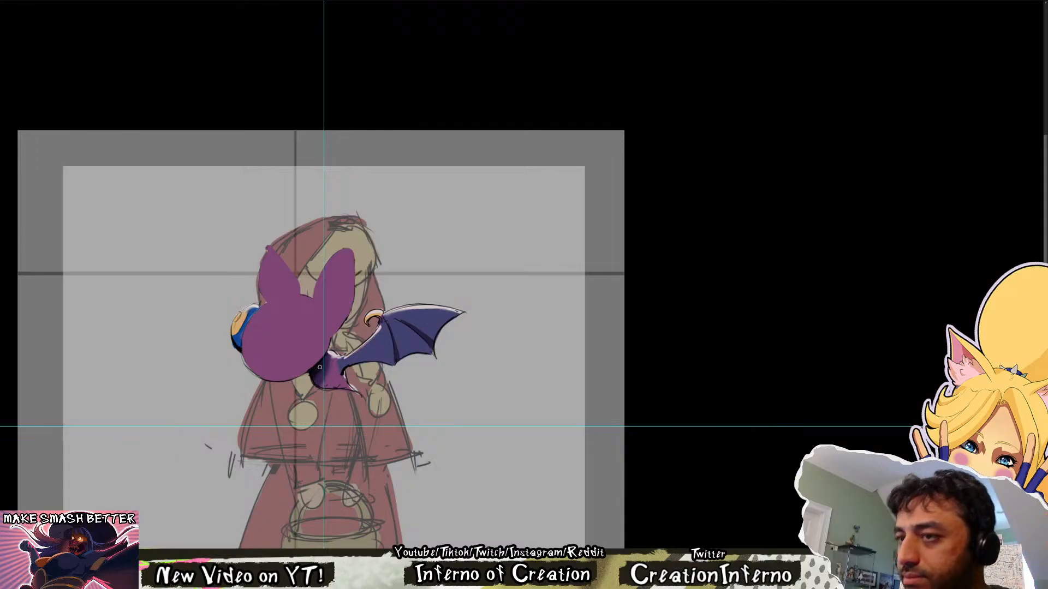
Return to the bat drawing and paint the small lower body and its pointed tail in flat purple
{"action": "scroll", "coordinate": [320, 367], "scroll_direction": "up", "scroll_amount": 1}
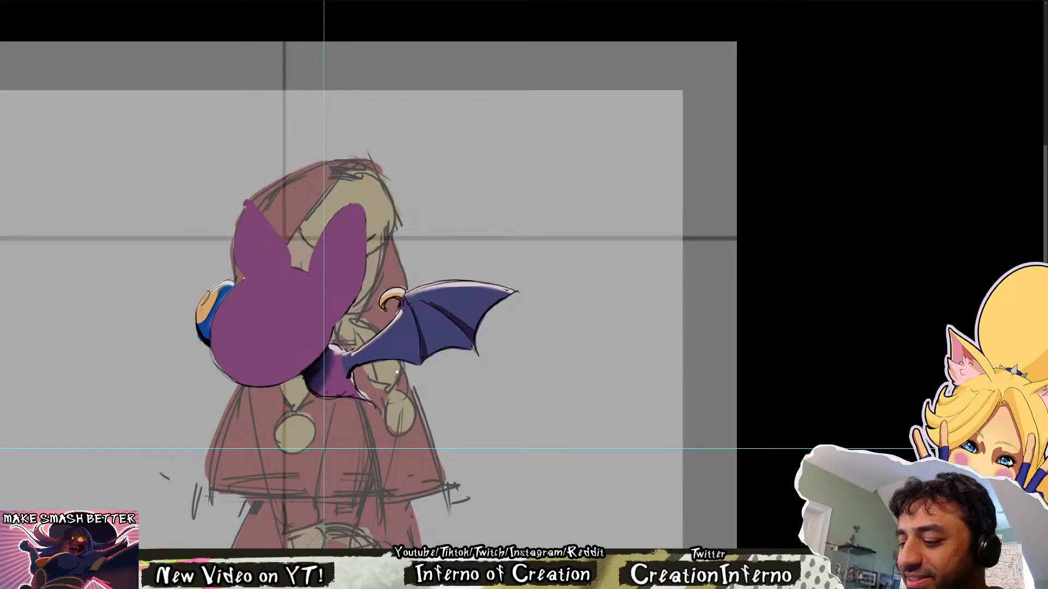
{"action": "left_click_drag", "start_coordinate": [397, 372], "coordinate": [365, 408]}
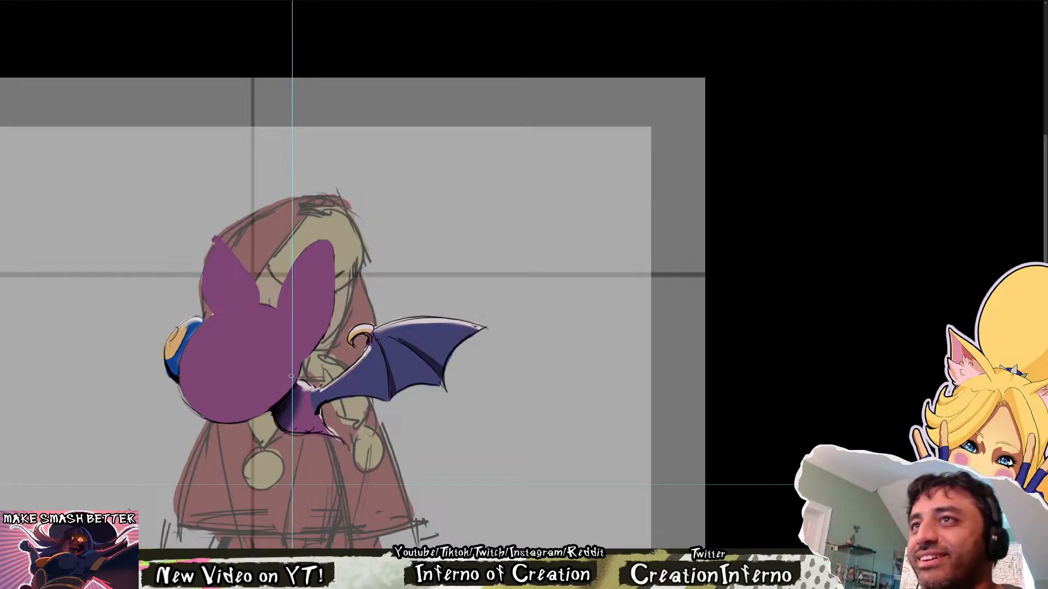
{"action": "left_click_drag", "start_coordinate": [496, 403], "coordinate": [486, 365]}
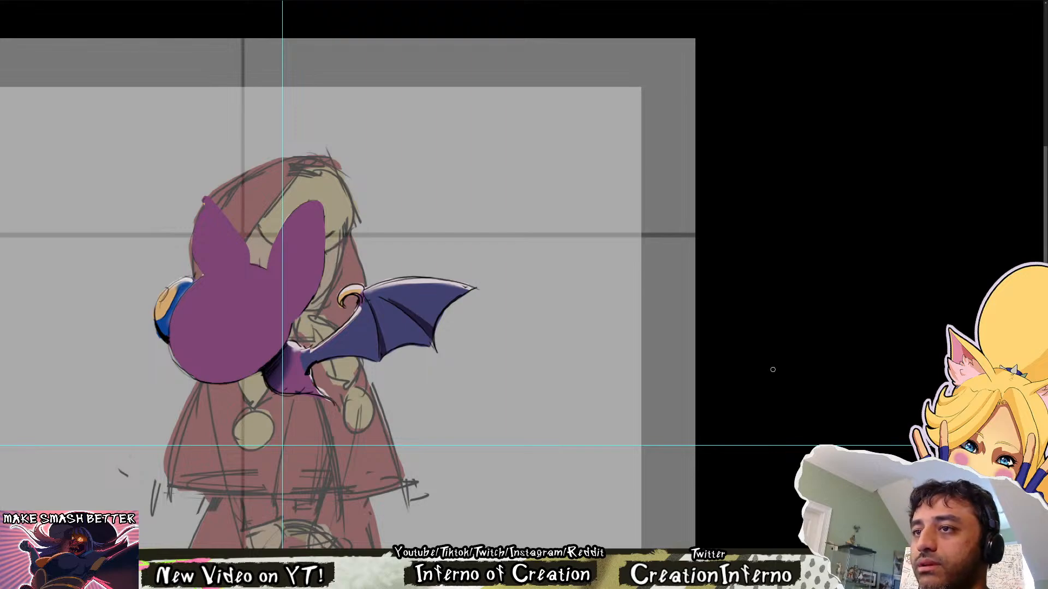
{"action": "left_click_drag", "start_coordinate": [548, 382], "coordinate": [530, 402]}
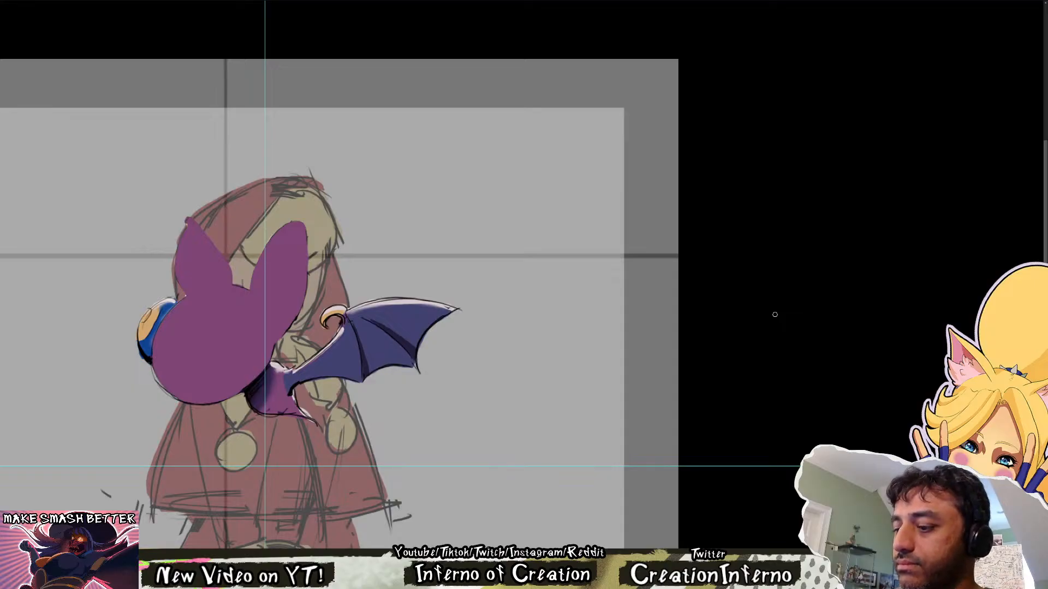
{"action": "left_click_drag", "start_coordinate": [452, 353], "coordinate": [477, 383]}
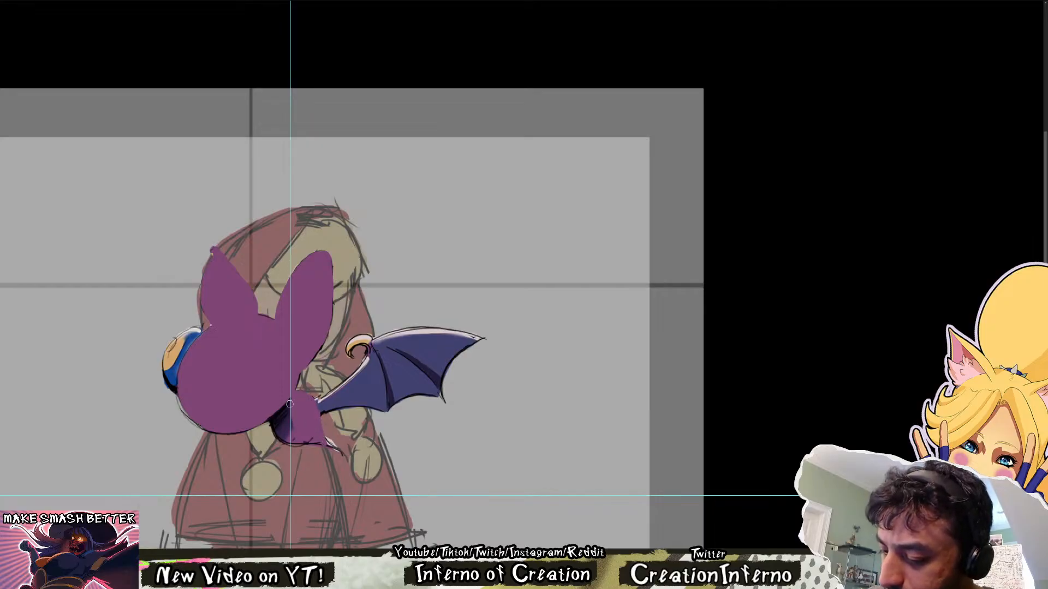
{"action": "left_click_drag", "start_coordinate": [288, 424], "coordinate": [265, 419]}
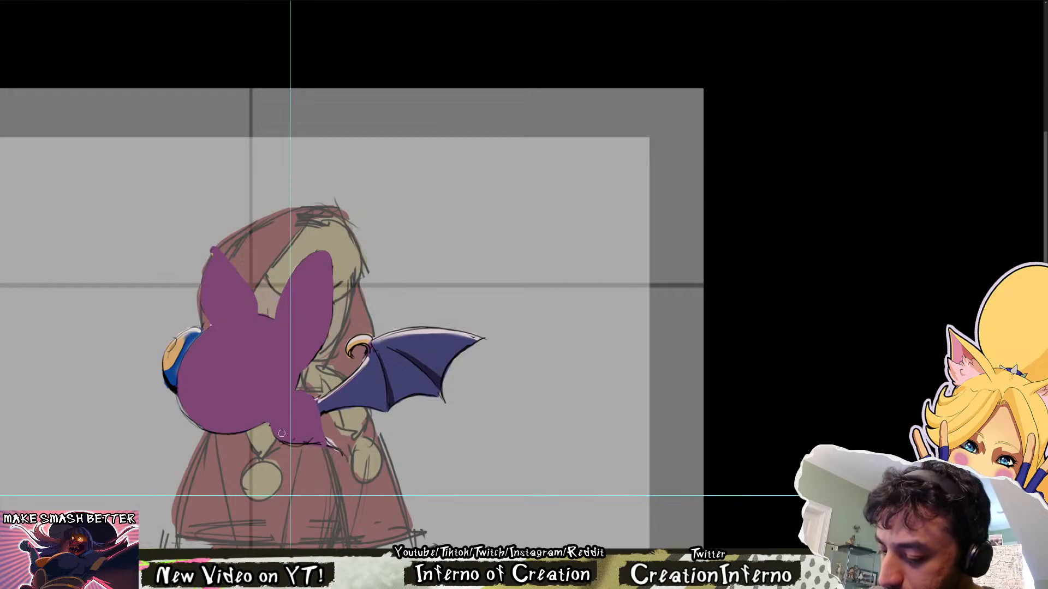
{"action": "left_click_drag", "start_coordinate": [277, 426], "coordinate": [328, 448]}
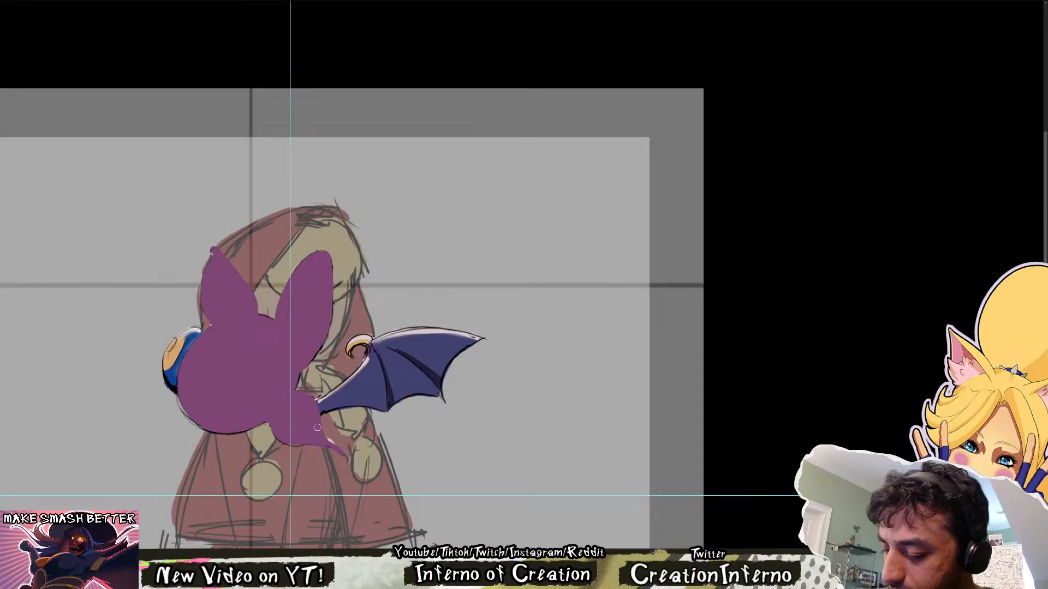
{"action": "left_click_drag", "start_coordinate": [336, 443], "coordinate": [344, 454]}
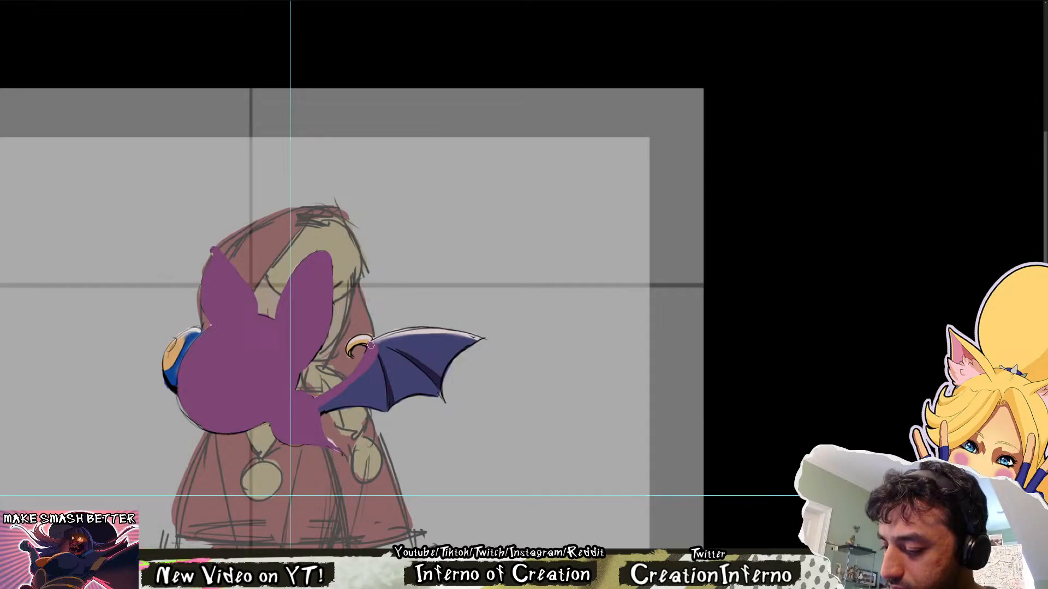
Paint the upper edge of the bat's wing in flat purple from the thumb claw out to the wing tip
{"action": "left_click_drag", "start_coordinate": [371, 345], "coordinate": [406, 337]}
{"action": "key", "text": "r"}
{"action": "left_click_drag", "start_coordinate": [383, 410], "coordinate": [597, 438]}
{"action": "mouse_move", "coordinate": [550, 321]}
{"action": "left_mouse_down"}
{"action": "mouse_move", "coordinate": [404, 348]}
{"action": "mouse_move", "coordinate": [383, 431]}
{"action": "left_mouse_up"}
{"action": "left_click_drag", "start_coordinate": [401, 364], "coordinate": [380, 456]}
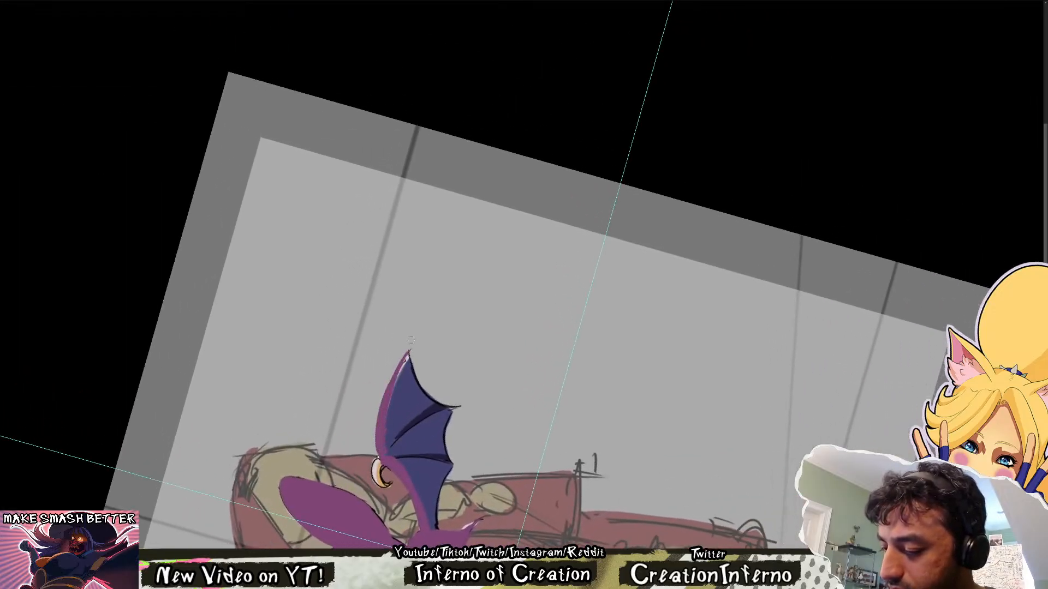
{"action": "mouse_move", "coordinate": [408, 356]}
{"action": "left_mouse_down"}
{"action": "mouse_move", "coordinate": [432, 404]}
{"action": "mouse_move", "coordinate": [429, 238]}
{"action": "left_mouse_up"}
{"action": "key", "text": "r"}
{"action": "left_click_drag", "start_coordinate": [402, 335], "coordinate": [410, 455]}
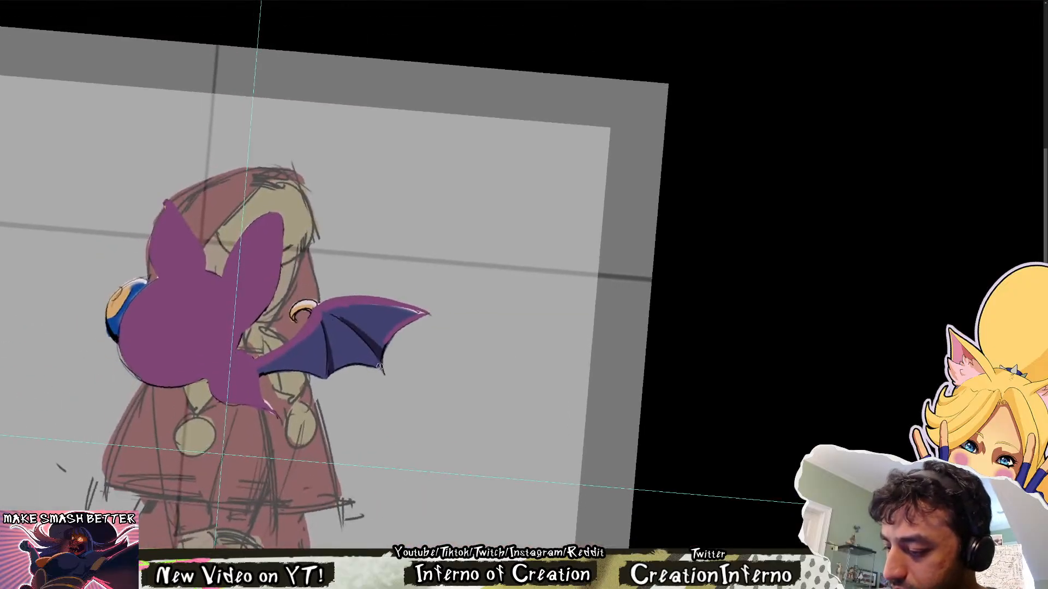
Trace the wing's scalloped trailing edge in purple and fill the wing and curled thumb claw with flat purple
{"action": "mouse_move", "coordinate": [383, 375]}
{"action": "left_mouse_down"}
{"action": "mouse_move", "coordinate": [389, 338]}
{"action": "mouse_move", "coordinate": [429, 313]}
{"action": "left_mouse_up"}
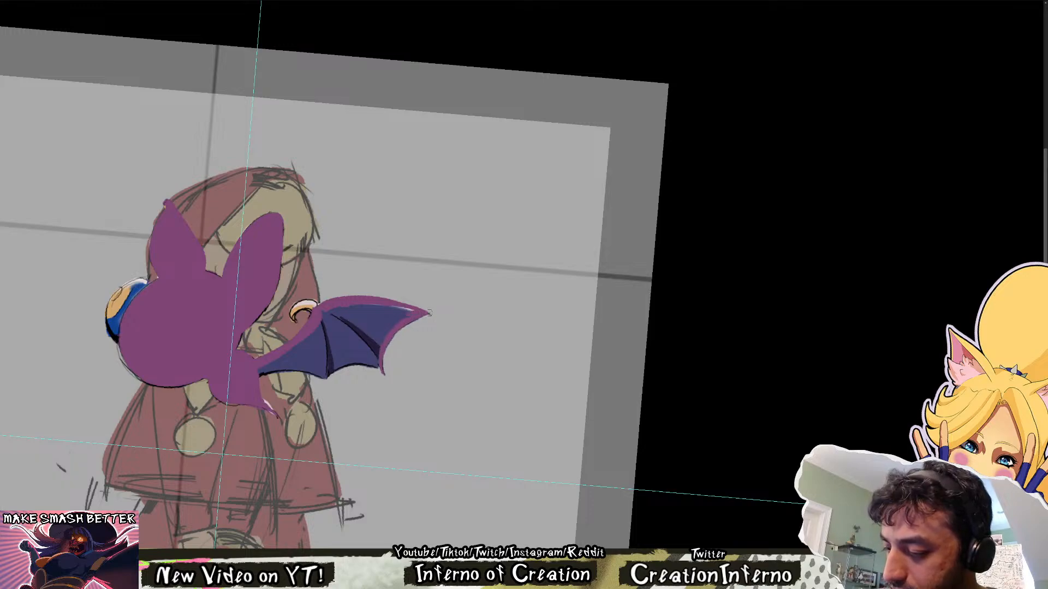
{"action": "left_click_drag", "start_coordinate": [296, 374], "coordinate": [330, 490]}
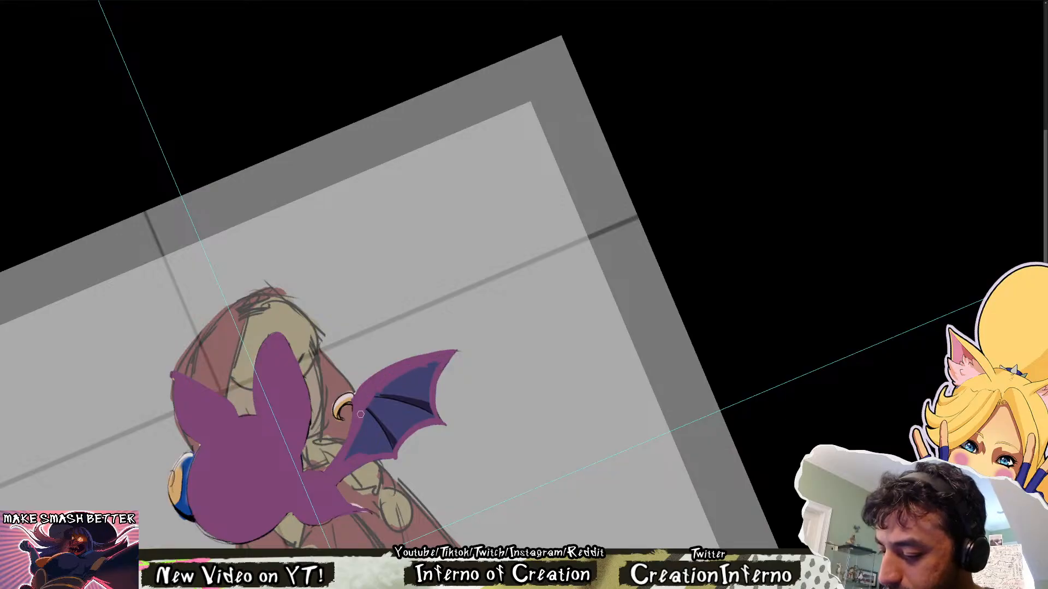
{"action": "mouse_move", "coordinate": [360, 414]}
{"action": "left_mouse_down"}
{"action": "mouse_move", "coordinate": [432, 361]}
{"action": "mouse_move", "coordinate": [430, 414]}
{"action": "mouse_move", "coordinate": [392, 451]}
{"action": "mouse_move", "coordinate": [409, 423]}
{"action": "mouse_move", "coordinate": [368, 444]}
{"action": "mouse_move", "coordinate": [399, 407]}
{"action": "mouse_move", "coordinate": [382, 420]}
{"action": "mouse_move", "coordinate": [350, 405]}
{"action": "mouse_move", "coordinate": [341, 419]}
{"action": "mouse_move", "coordinate": [350, 396]}
{"action": "mouse_move", "coordinate": [338, 405]}
{"action": "left_mouse_up"}
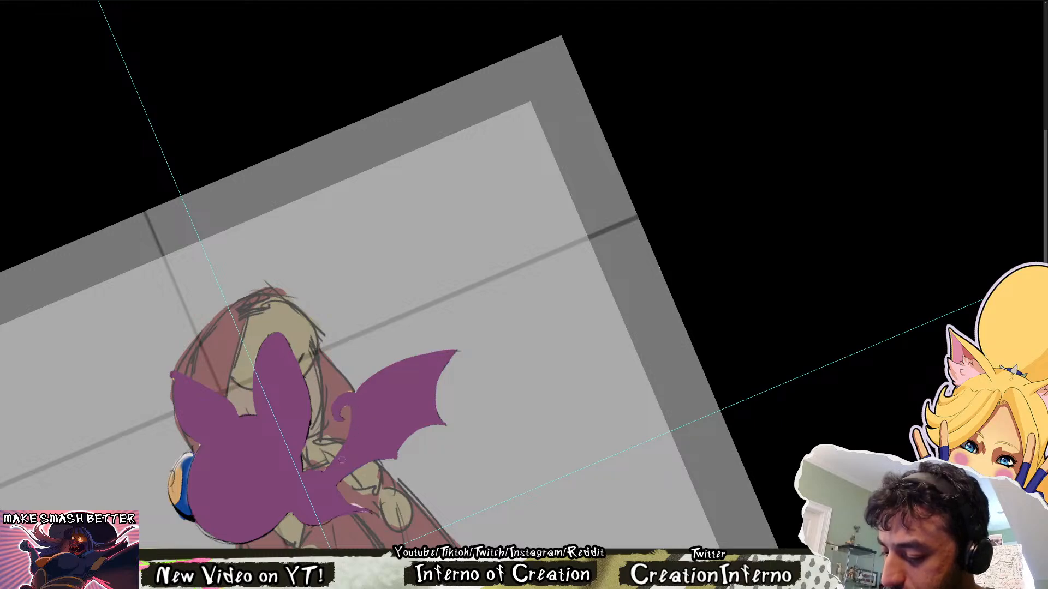
{"action": "key", "text": "Escape"}
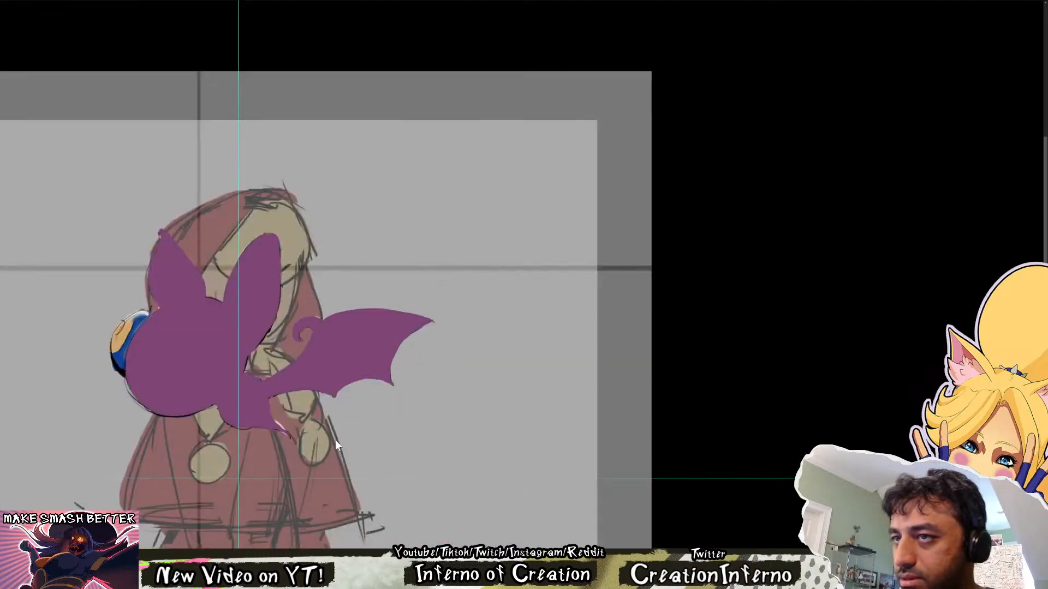
{"action": "left_click_drag", "start_coordinate": [380, 425], "coordinate": [421, 463]}
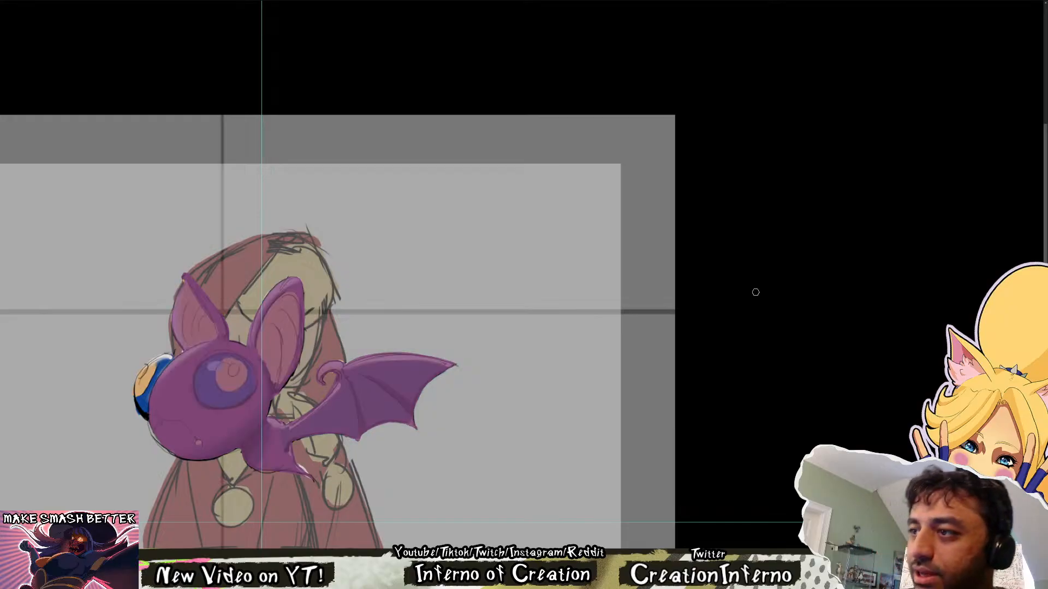
Outline the bat's near eye as a large oval in blue and fill it with flat colour
{"action": "mouse_move", "coordinate": [247, 361]}
{"action": "left_mouse_down"}
{"action": "mouse_move", "coordinate": [221, 356]}
{"action": "mouse_move", "coordinate": [202, 368]}
{"action": "mouse_move", "coordinate": [200, 386]}
{"action": "mouse_move", "coordinate": [215, 358]}
{"action": "mouse_move", "coordinate": [201, 392]}
{"action": "mouse_move", "coordinate": [238, 399]}
{"action": "mouse_move", "coordinate": [249, 392]}
{"action": "mouse_move", "coordinate": [247, 367]}
{"action": "left_mouse_up"}
{"action": "key", "text": "ctrl+z"}
{"action": "scroll", "coordinate": [247, 366], "scroll_direction": "up", "scroll_amount": 4}
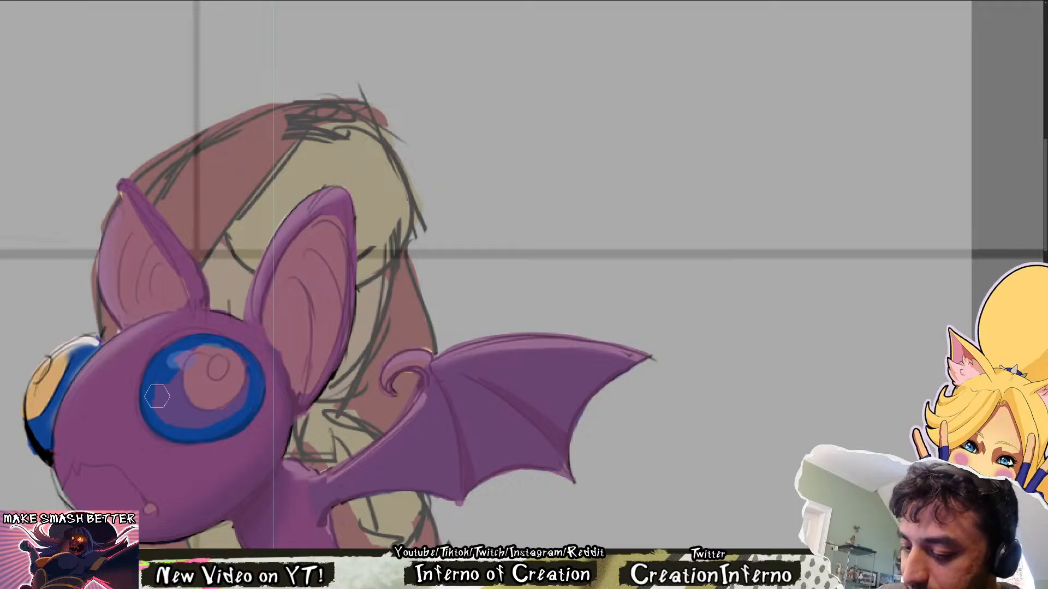
{"action": "mouse_move", "coordinate": [157, 397]}
{"action": "left_mouse_down"}
{"action": "mouse_move", "coordinate": [216, 361]}
{"action": "mouse_move", "coordinate": [240, 382]}
{"action": "mouse_move", "coordinate": [236, 362]}
{"action": "mouse_move", "coordinate": [250, 378]}
{"action": "mouse_move", "coordinate": [295, 378]}
{"action": "left_mouse_up"}
{"action": "scroll", "coordinate": [136, 436], "scroll_direction": "up", "scroll_amount": 1}
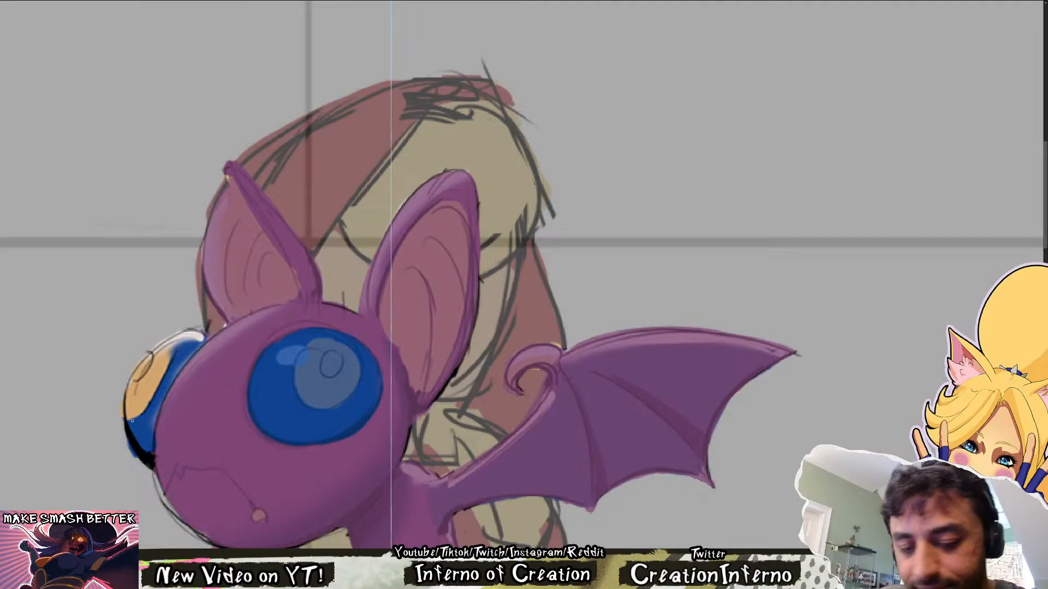
Trace the outer contour of the far eye in blue, redoing the strokes along its upper curve
{"action": "left_click_drag", "start_coordinate": [132, 420], "coordinate": [143, 457]}
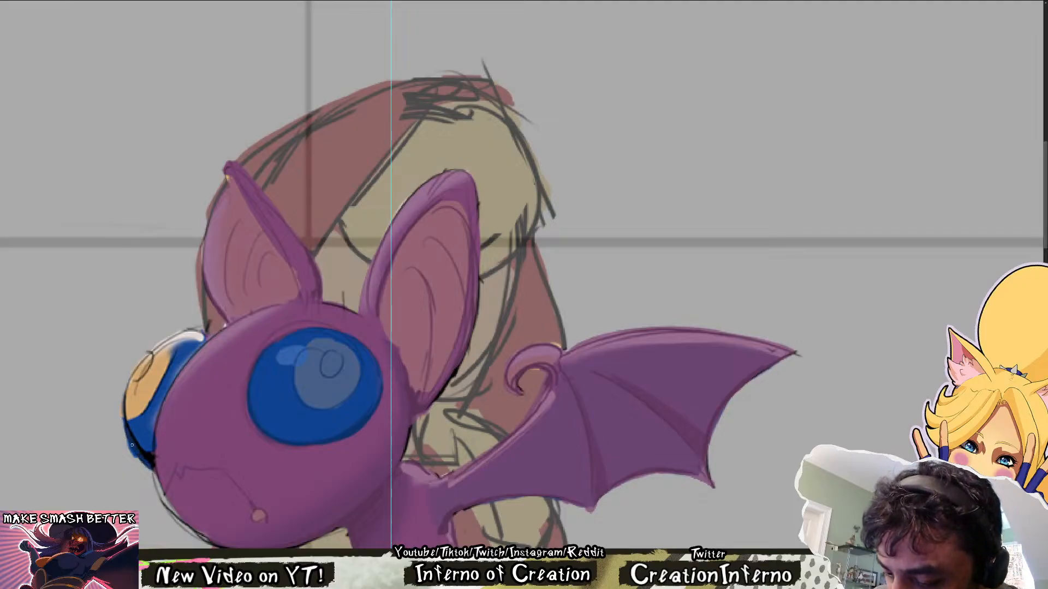
{"action": "left_click_drag", "start_coordinate": [125, 421], "coordinate": [148, 463]}
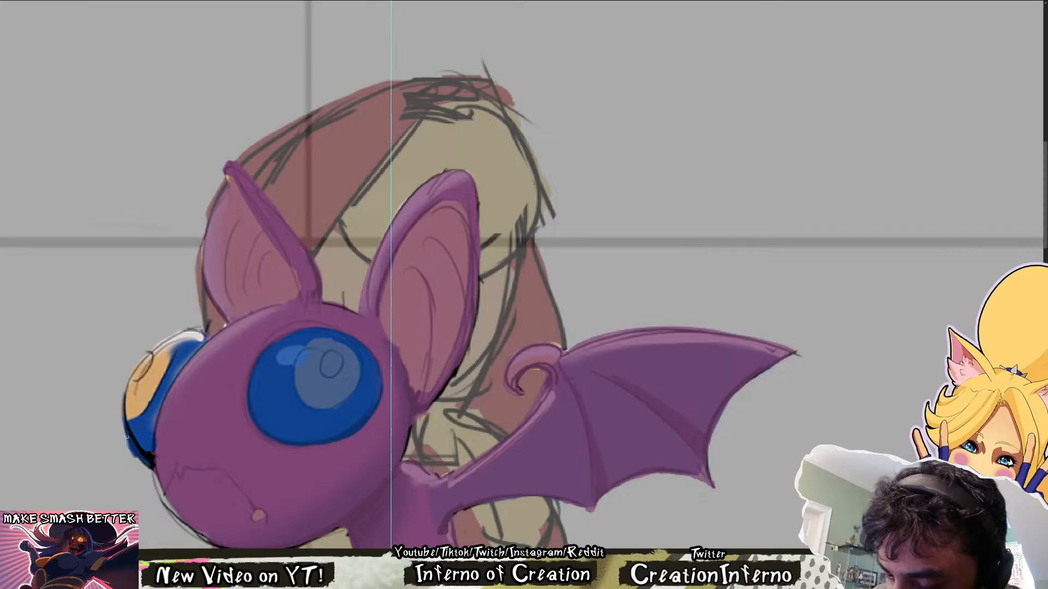
{"action": "mouse_move", "coordinate": [123, 399]}
{"action": "left_mouse_down"}
{"action": "mouse_move", "coordinate": [137, 363]}
{"action": "mouse_move", "coordinate": [201, 332]}
{"action": "left_mouse_up"}
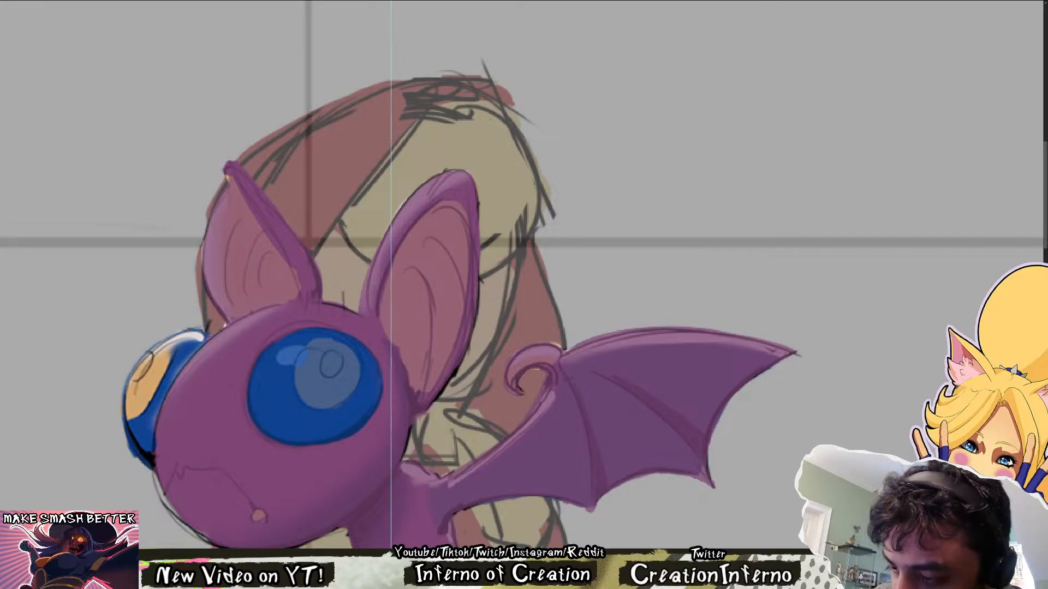
{"action": "mouse_move", "coordinate": [126, 394]}
{"action": "left_mouse_down"}
{"action": "mouse_move", "coordinate": [202, 332]}
{"action": "mouse_move", "coordinate": [188, 331]}
{"action": "mouse_move", "coordinate": [205, 330]}
{"action": "left_mouse_up"}
{"action": "key", "text": "ctrl+z"}
{"action": "key", "text": "ctrl+z"}
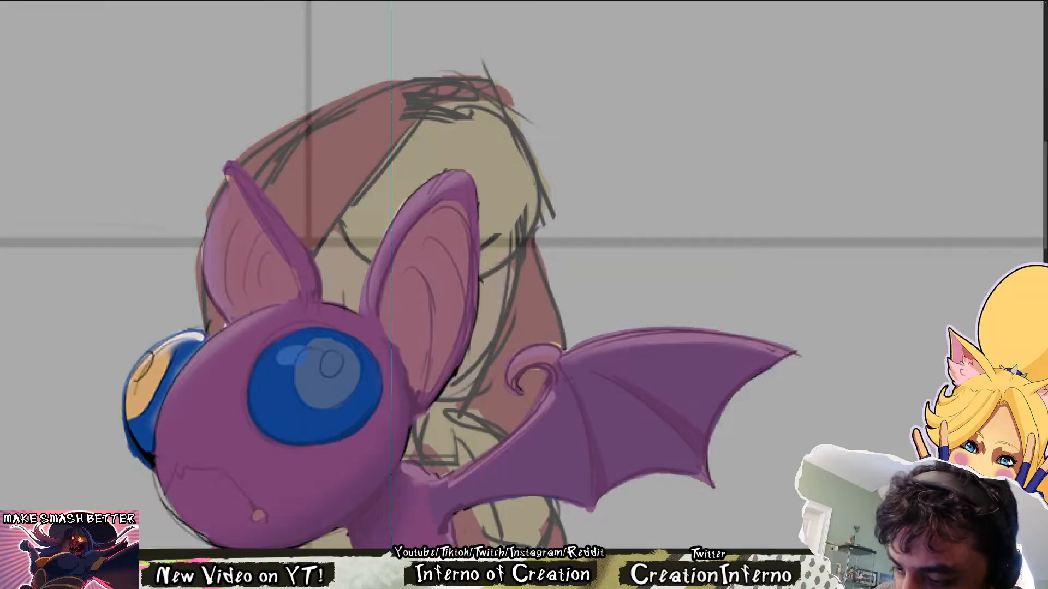
{"action": "left_click_drag", "start_coordinate": [127, 382], "coordinate": [200, 331]}
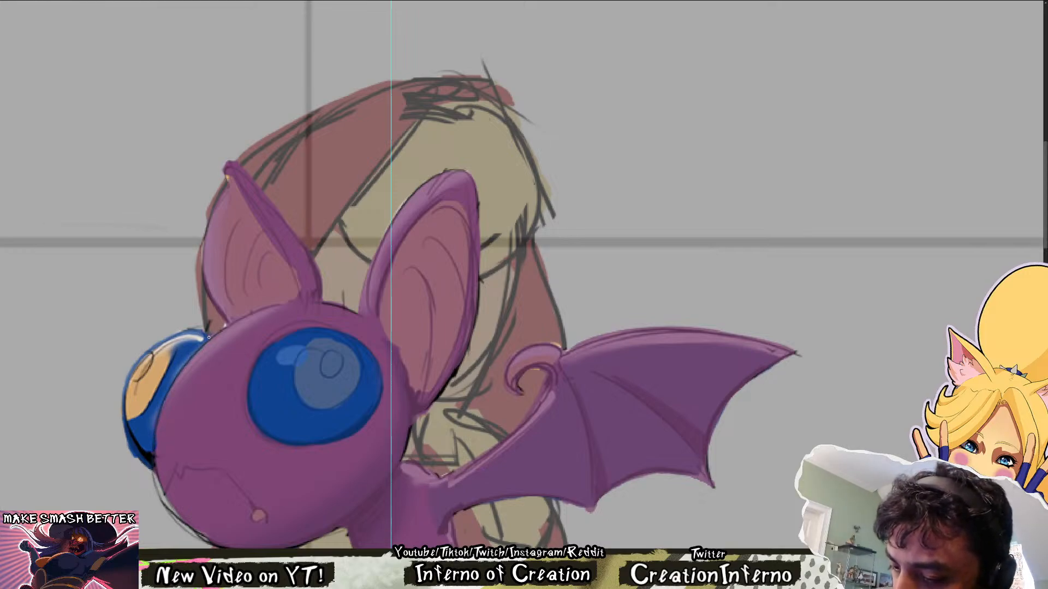
Enlarge the brush and fill the far eye with flat blue over the sketched pupil and dark shading
{"action": "left_click_drag", "start_coordinate": [200, 345], "coordinate": [162, 408]}
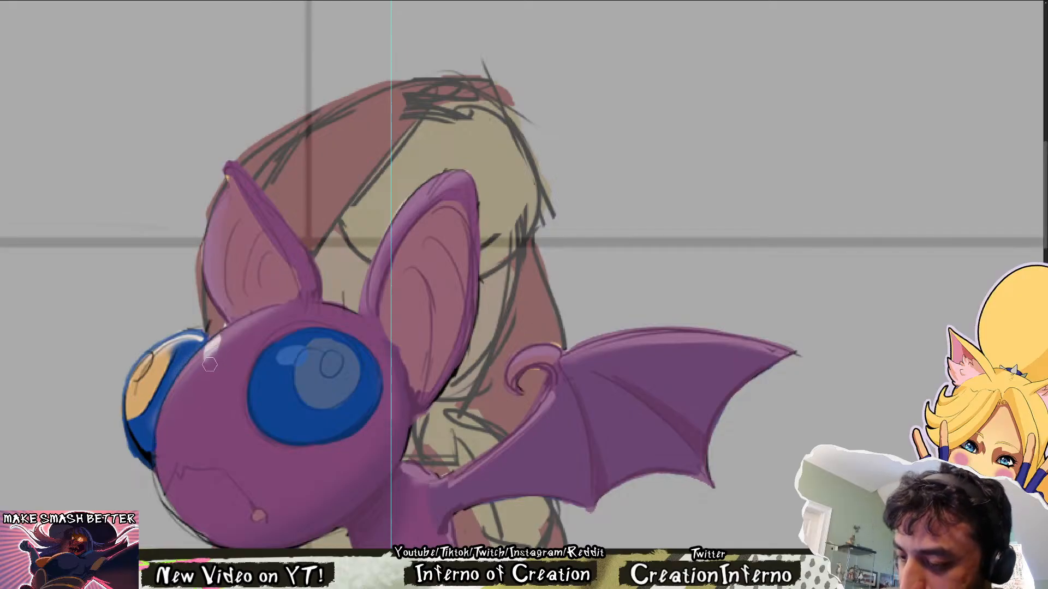
{"action": "key", "text": "bracketright"}
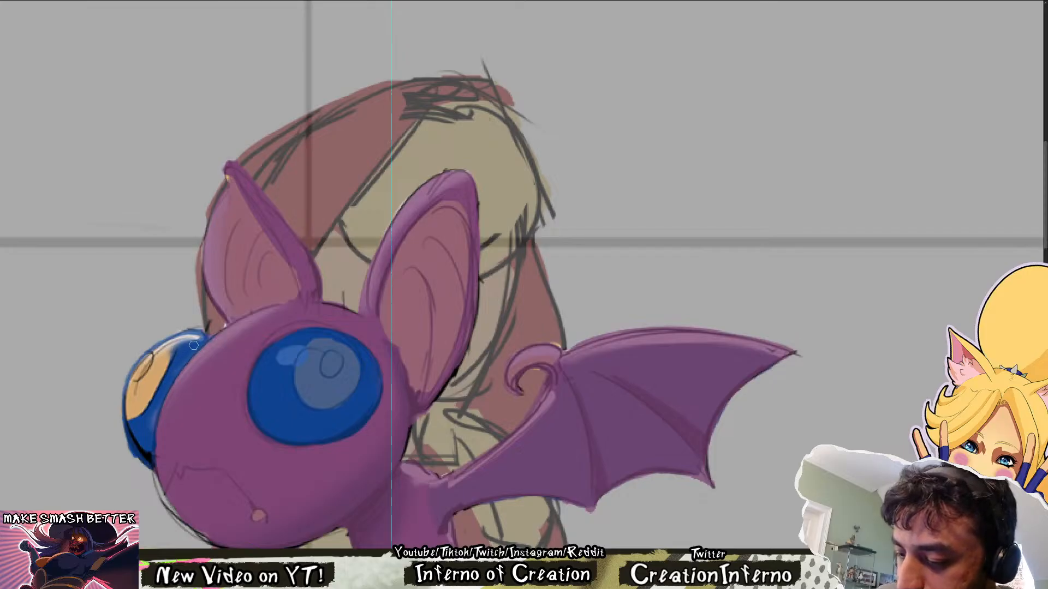
{"action": "left_click_drag", "start_coordinate": [195, 344], "coordinate": [133, 402]}
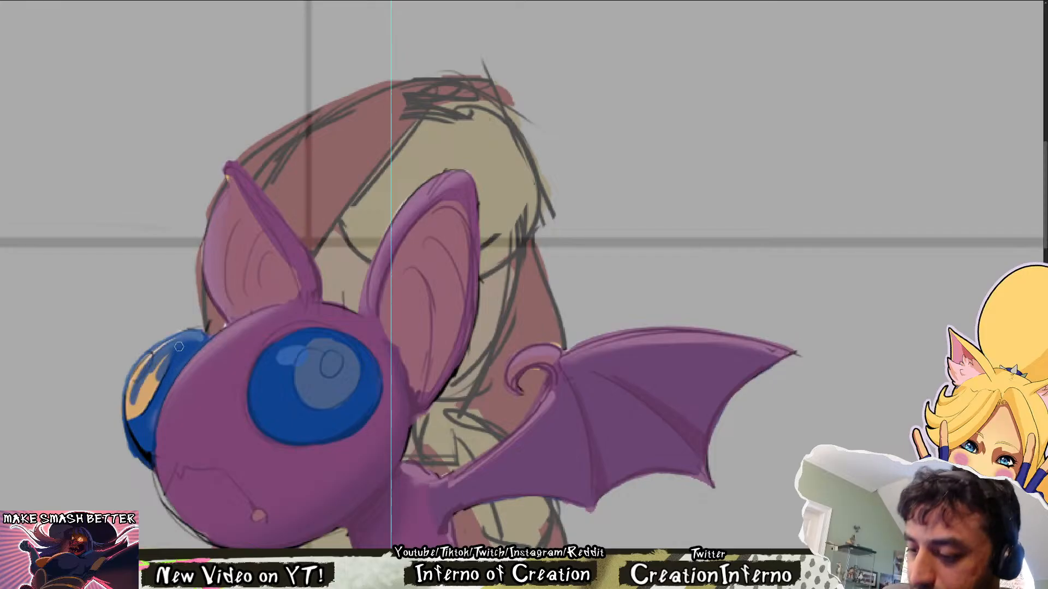
{"action": "mouse_move", "coordinate": [173, 342]}
{"action": "left_mouse_down"}
{"action": "mouse_move", "coordinate": [129, 406]}
{"action": "mouse_move", "coordinate": [142, 448]}
{"action": "left_mouse_up"}
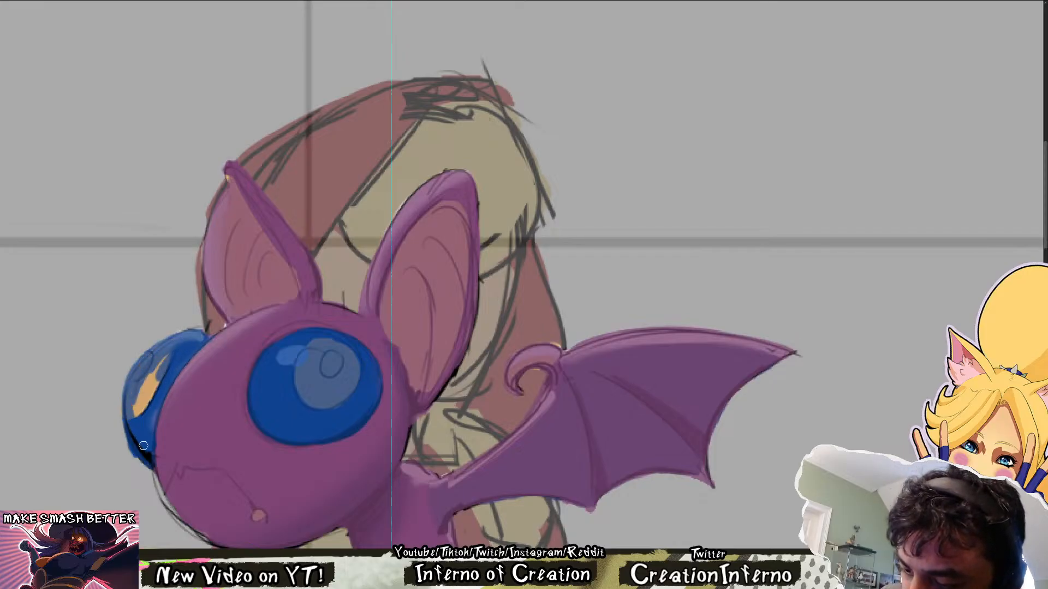
{"action": "left_click_drag", "start_coordinate": [141, 382], "coordinate": [134, 434]}
{"action": "left_click_drag", "start_coordinate": [163, 355], "coordinate": [146, 411]}
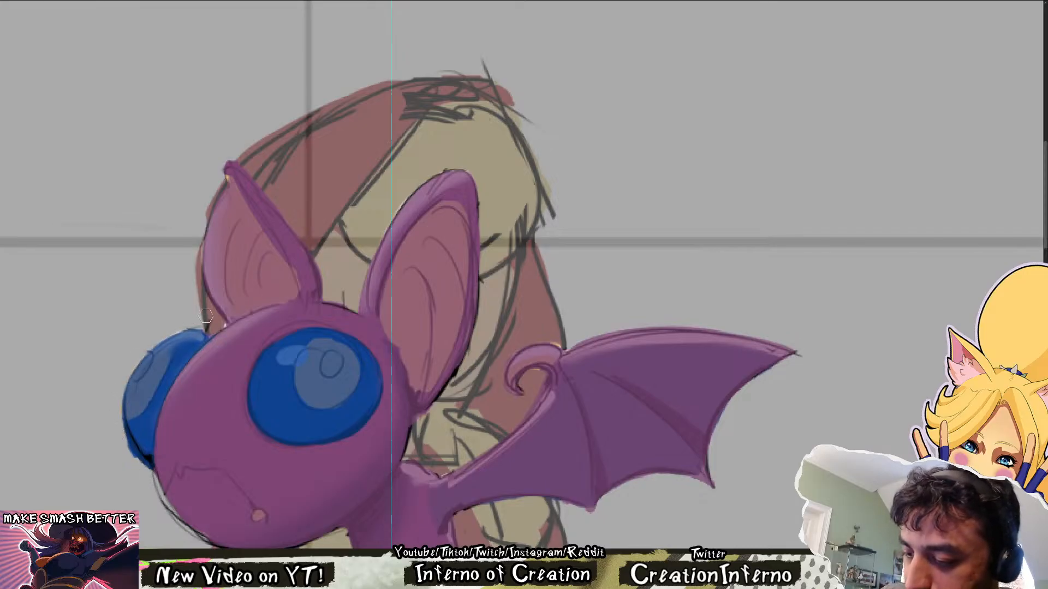
{"action": "scroll", "coordinate": [445, 360], "scroll_direction": "down", "scroll_amount": 4}
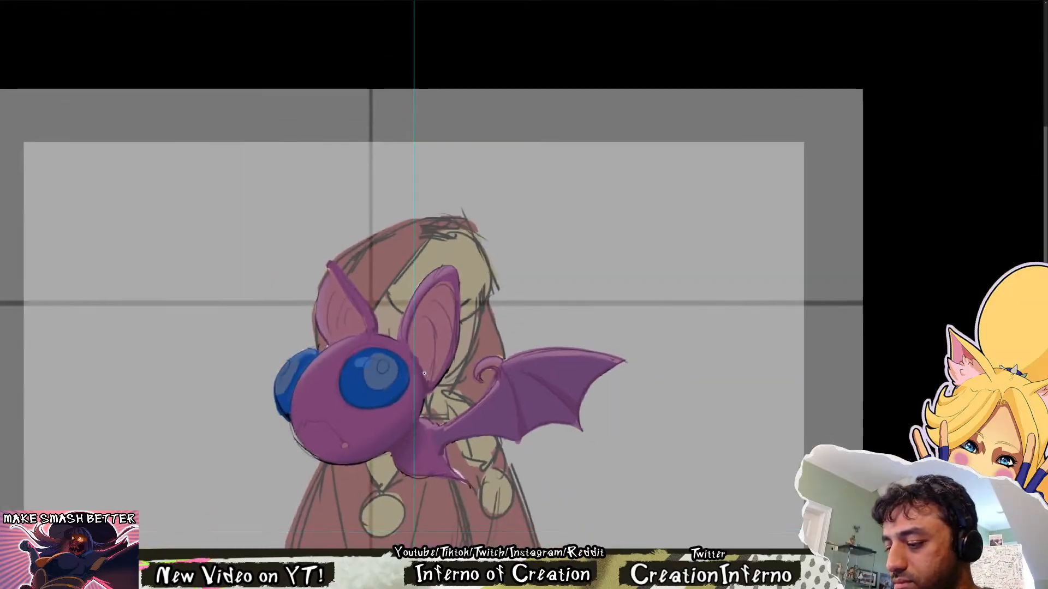
Compare the flat colours with the sketch, and trace the wing membrane's front edge in dark blue along the arm to the tip
{"action": "scroll", "coordinate": [441, 362], "scroll_direction": "up", "scroll_amount": 2}
{"action": "left_click_drag", "start_coordinate": [524, 379], "coordinate": [397, 392]}
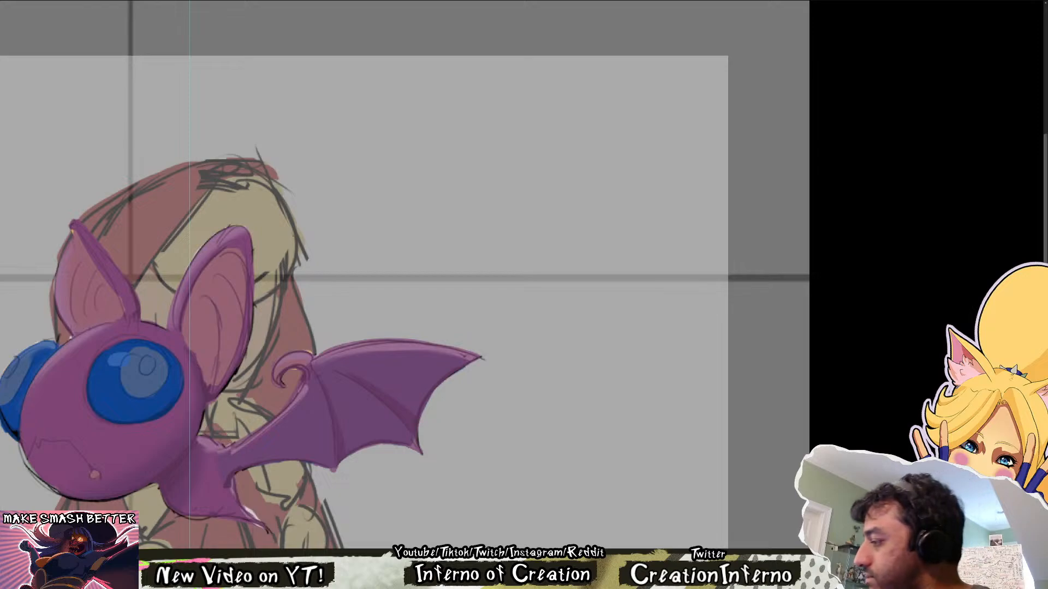
{"action": "key", "text": "ctrl+z"}
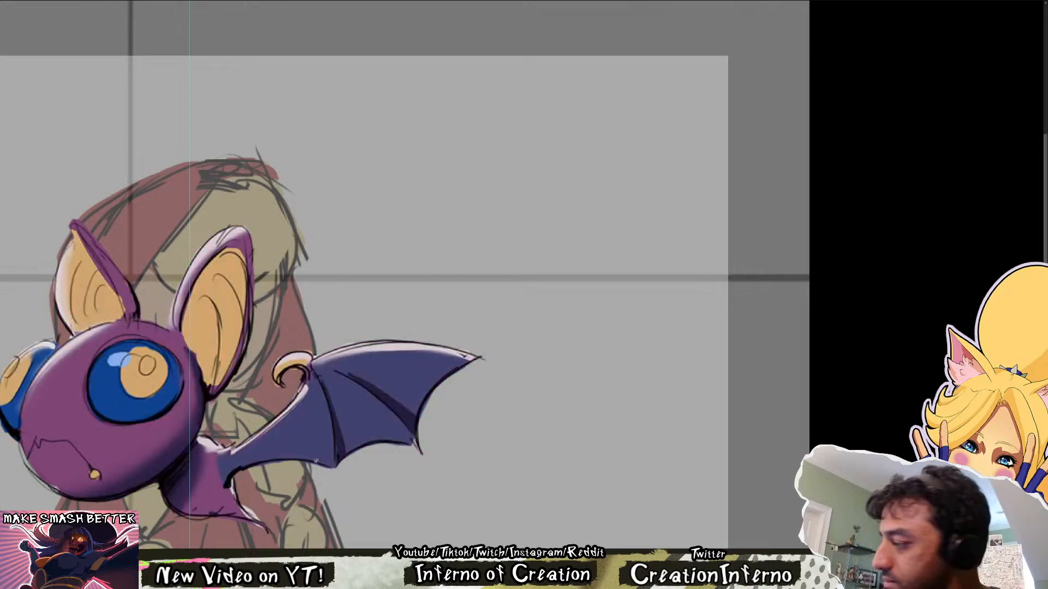
{"action": "key", "text": "ctrl+y"}
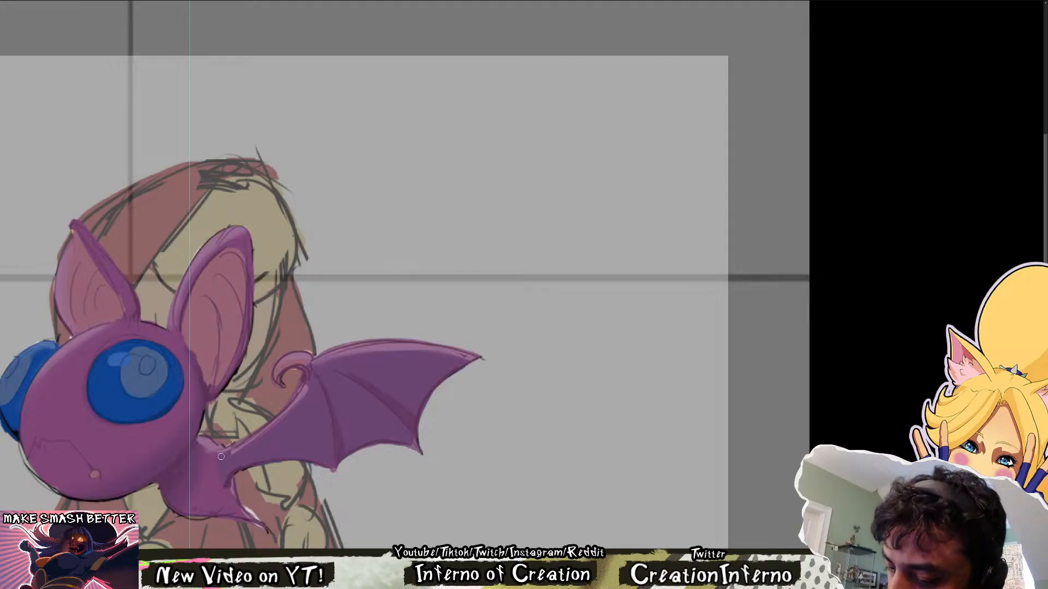
{"action": "mouse_move", "coordinate": [221, 456]}
{"action": "left_mouse_down"}
{"action": "mouse_move", "coordinate": [281, 421]}
{"action": "mouse_move", "coordinate": [313, 372]}
{"action": "left_mouse_up"}
{"action": "key", "text": "r"}
{"action": "mouse_move", "coordinate": [402, 405]}
{"action": "left_mouse_down"}
{"action": "mouse_move", "coordinate": [498, 444]}
{"action": "mouse_move", "coordinate": [538, 437]}
{"action": "left_mouse_up"}
{"action": "key", "text": "space"}
{"action": "left_click_drag", "start_coordinate": [681, 436], "coordinate": [511, 389]}
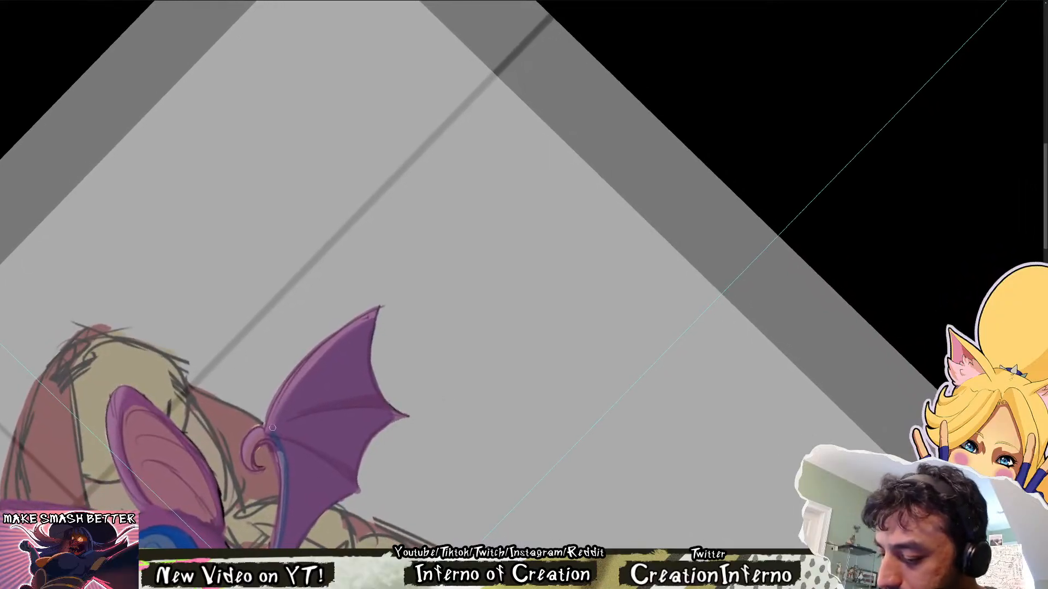
{"action": "left_click_drag", "start_coordinate": [272, 430], "coordinate": [372, 320]}
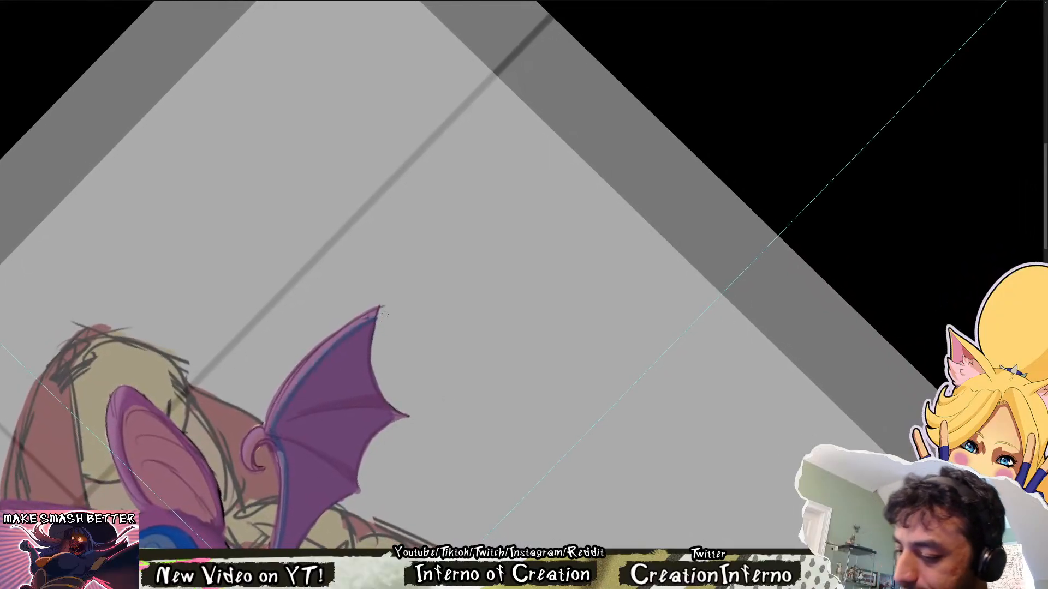
Trace the wing membrane's scalloped trailing edge in dark blue from the body out to the tip
{"action": "left_click_drag", "start_coordinate": [585, 371], "coordinate": [524, 393]}
{"action": "key", "text": "space"}
{"action": "left_click_drag", "start_coordinate": [393, 349], "coordinate": [526, 418]}
{"action": "key", "text": "r"}
{"action": "left_click_drag", "start_coordinate": [464, 426], "coordinate": [484, 433]}
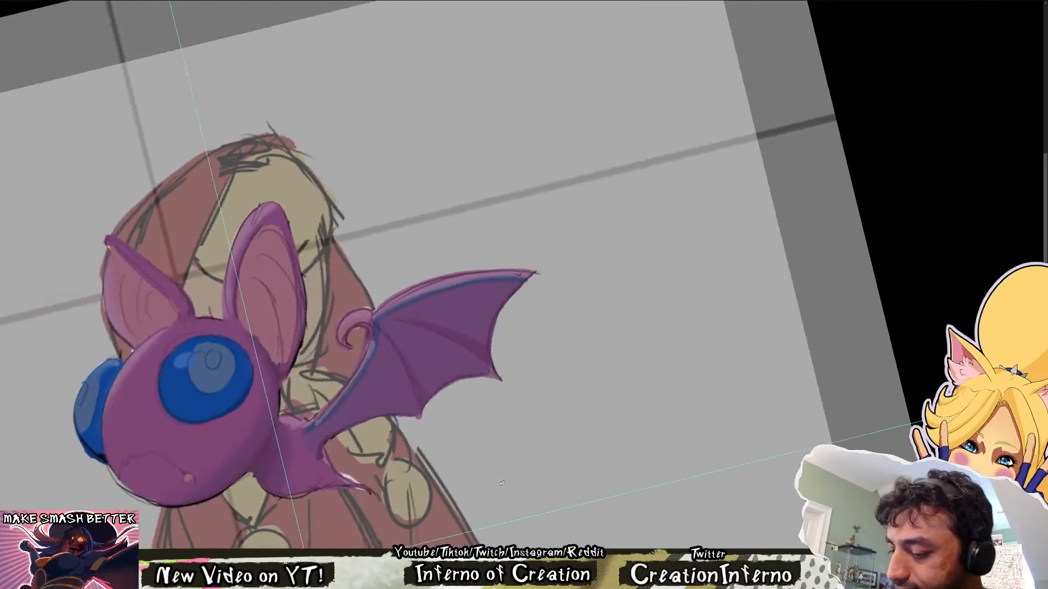
{"action": "mouse_move", "coordinate": [306, 433]}
{"action": "left_mouse_down"}
{"action": "mouse_move", "coordinate": [320, 457]}
{"action": "mouse_move", "coordinate": [324, 443]}
{"action": "mouse_move", "coordinate": [383, 415]}
{"action": "mouse_move", "coordinate": [484, 476]}
{"action": "left_mouse_up"}
{"action": "key", "text": "r"}
{"action": "key", "text": "ctrl+z"}
{"action": "mouse_move", "coordinate": [402, 520]}
{"action": "left_mouse_down"}
{"action": "mouse_move", "coordinate": [413, 483]}
{"action": "mouse_move", "coordinate": [479, 441]}
{"action": "mouse_move", "coordinate": [493, 405]}
{"action": "mouse_move", "coordinate": [543, 376]}
{"action": "mouse_move", "coordinate": [516, 276]}
{"action": "mouse_move", "coordinate": [375, 428]}
{"action": "mouse_move", "coordinate": [451, 389]}
{"action": "left_mouse_up"}
{"action": "key", "text": "r"}
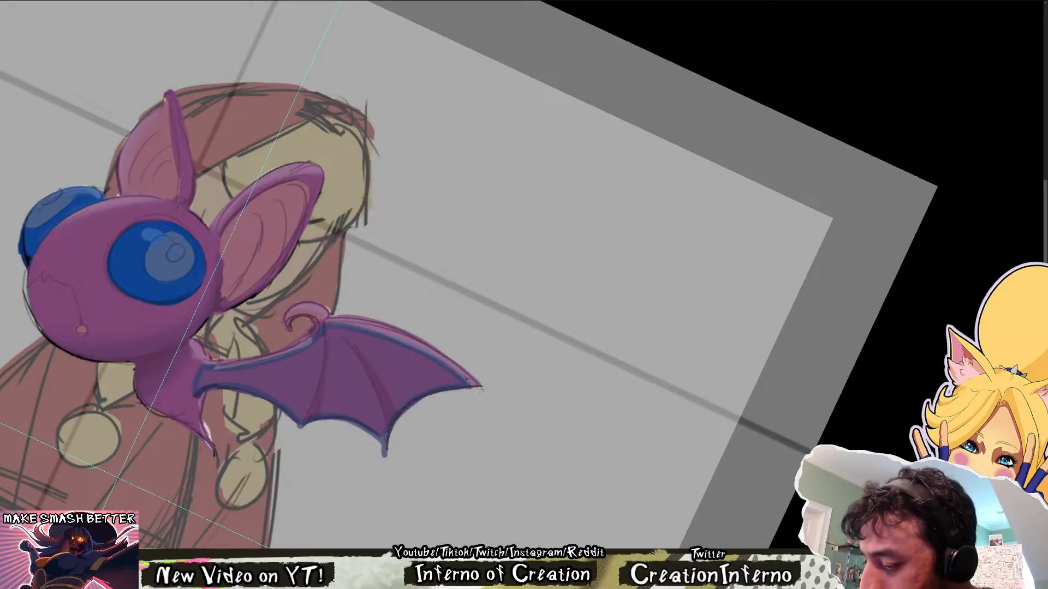
{"action": "key", "text": "Escape"}
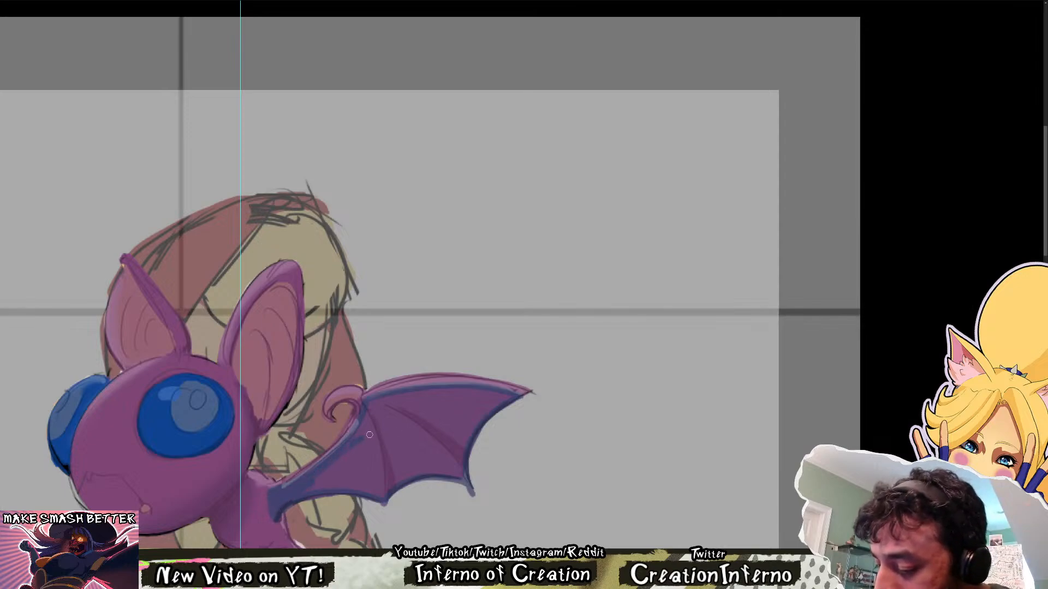
Fill the wing membrane with flat dark blue inside its traced edges and compare it with the original sketch
{"action": "mouse_move", "coordinate": [369, 435]}
{"action": "left_mouse_down"}
{"action": "mouse_move", "coordinate": [322, 477]}
{"action": "mouse_move", "coordinate": [378, 495]}
{"action": "mouse_move", "coordinate": [457, 473]}
{"action": "left_mouse_up"}
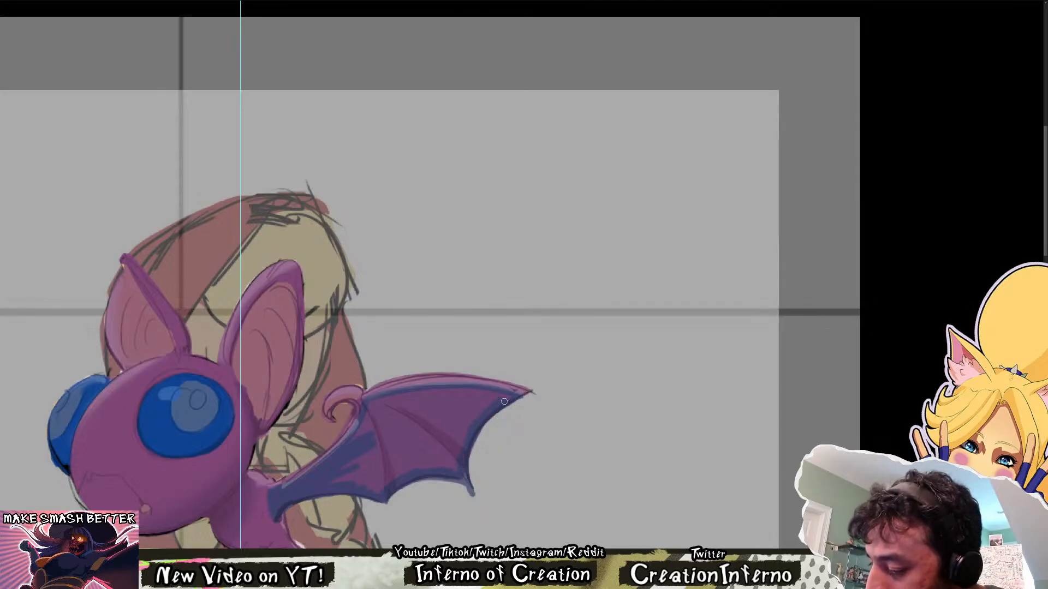
{"action": "left_click_drag", "start_coordinate": [512, 399], "coordinate": [463, 391]}
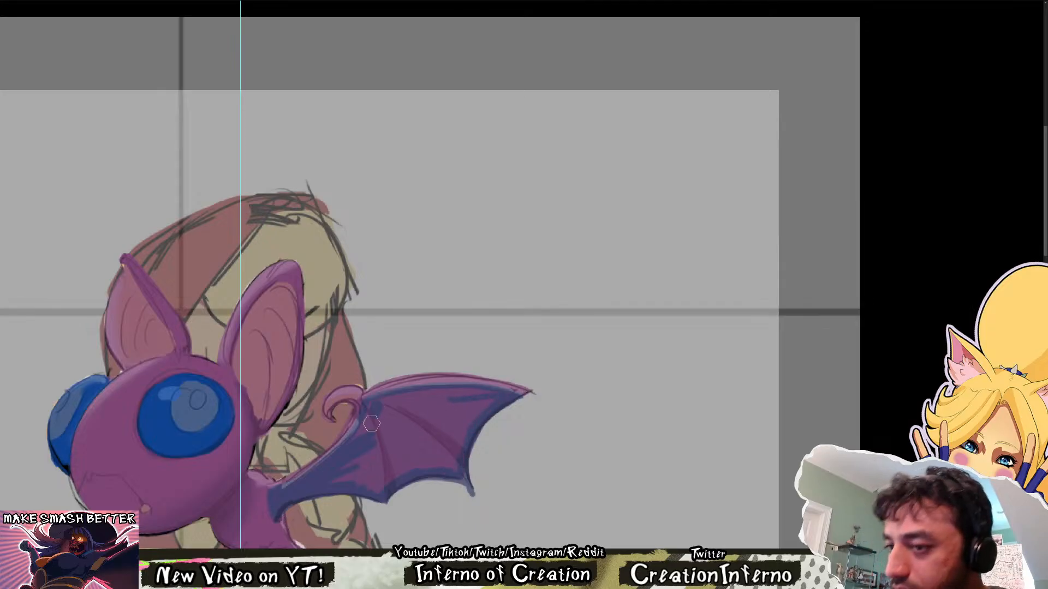
{"action": "mouse_move", "coordinate": [372, 417]}
{"action": "left_mouse_down"}
{"action": "mouse_move", "coordinate": [359, 459]}
{"action": "mouse_move", "coordinate": [328, 480]}
{"action": "mouse_move", "coordinate": [377, 484]}
{"action": "mouse_move", "coordinate": [436, 452]}
{"action": "mouse_move", "coordinate": [457, 468]}
{"action": "mouse_move", "coordinate": [449, 465]}
{"action": "mouse_move", "coordinate": [473, 420]}
{"action": "mouse_move", "coordinate": [412, 396]}
{"action": "mouse_move", "coordinate": [422, 449]}
{"action": "mouse_move", "coordinate": [355, 472]}
{"action": "mouse_move", "coordinate": [478, 483]}
{"action": "left_mouse_up"}
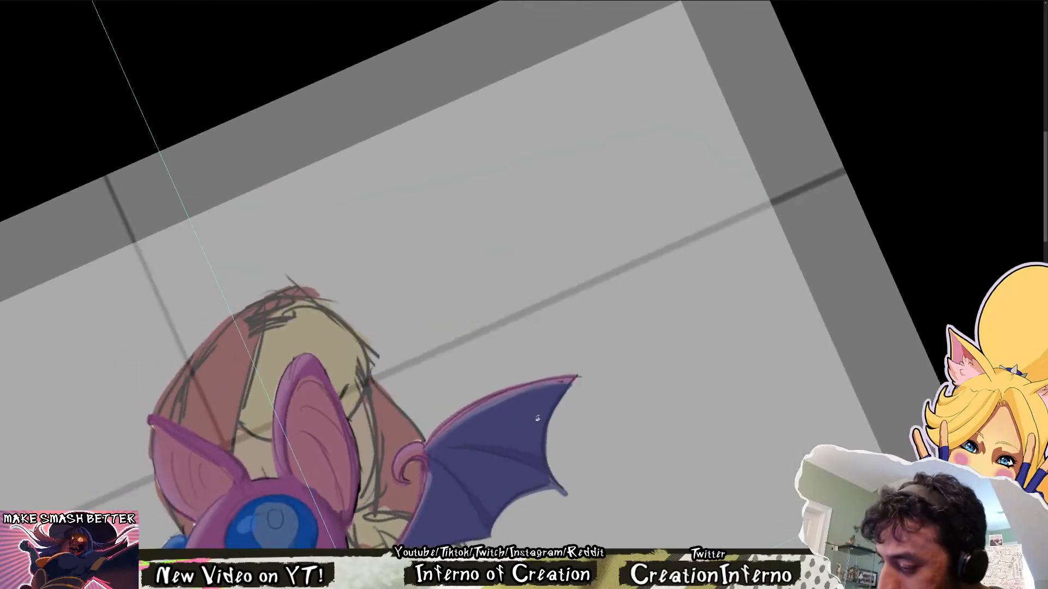
{"action": "mouse_move", "coordinate": [461, 436]}
{"action": "left_mouse_down"}
{"action": "mouse_move", "coordinate": [359, 453]}
{"action": "mouse_move", "coordinate": [356, 469]}
{"action": "left_mouse_up"}
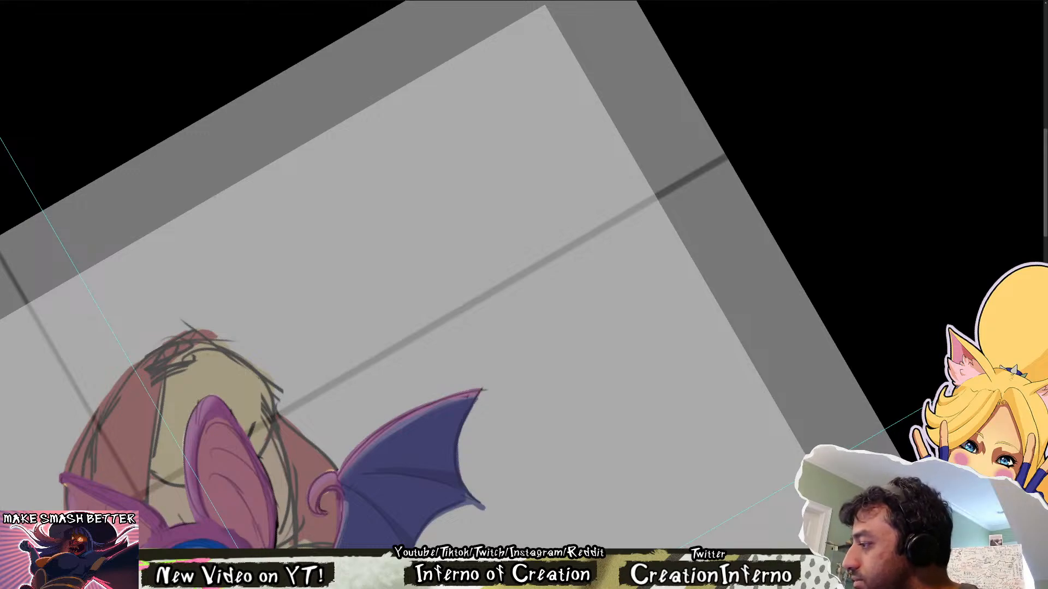
{"action": "key", "text": "ctrl+z"}
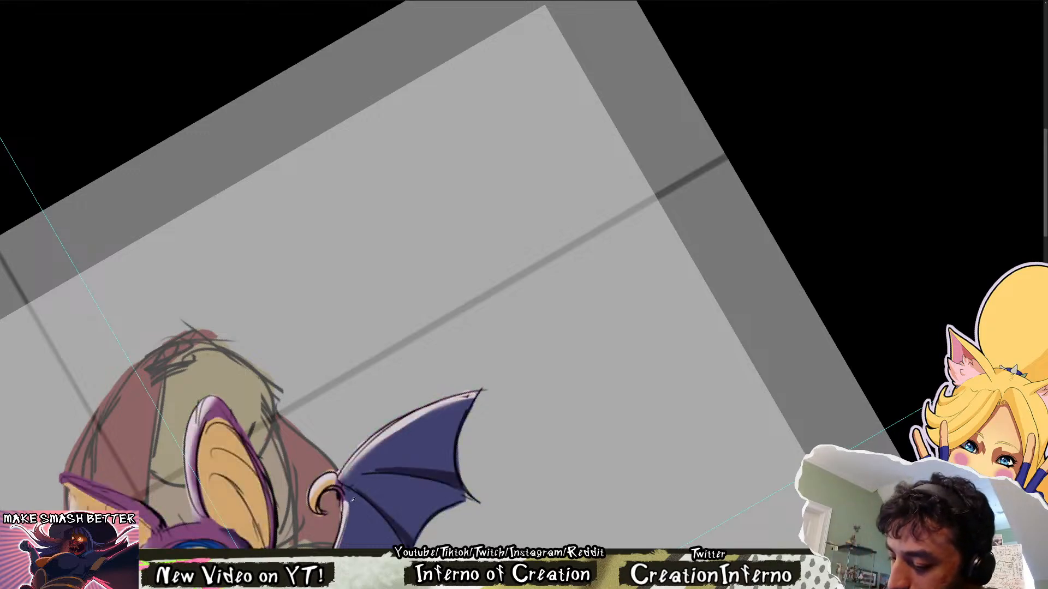
{"action": "left_click_drag", "start_coordinate": [408, 451], "coordinate": [447, 349]}
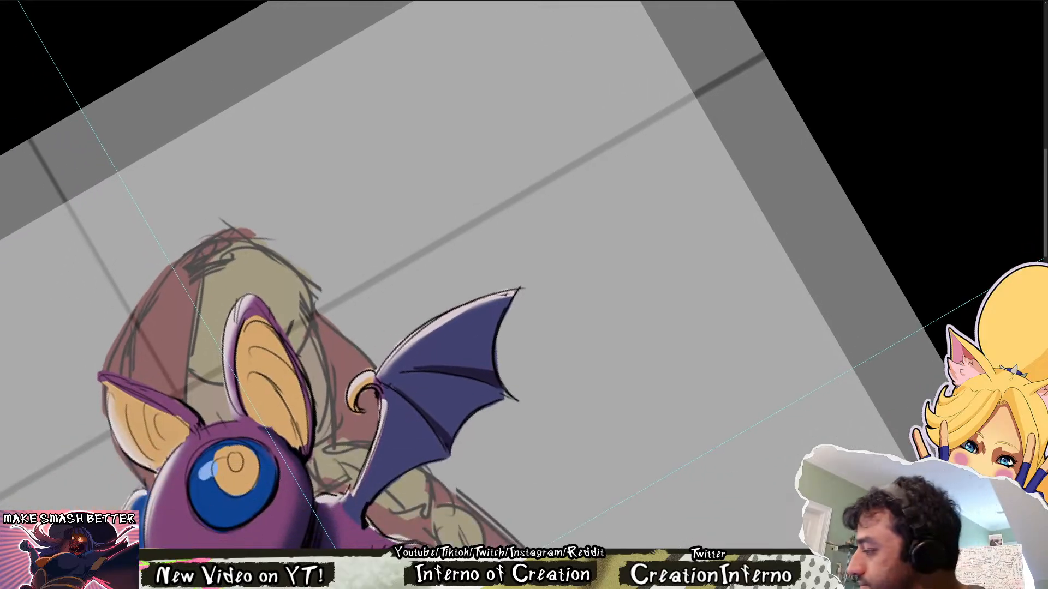
{"action": "key", "text": "ctrl+shift+z"}
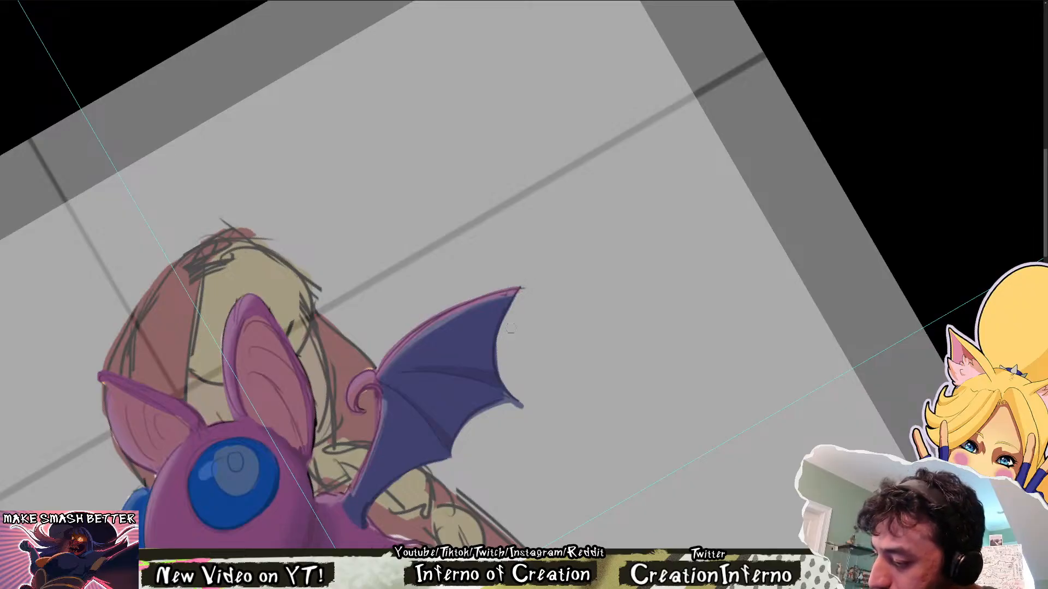
Hide the sketch, clean up the purple wing arm below the claw, and recolour the curled claw light orange
{"action": "key", "text": "Escape"}
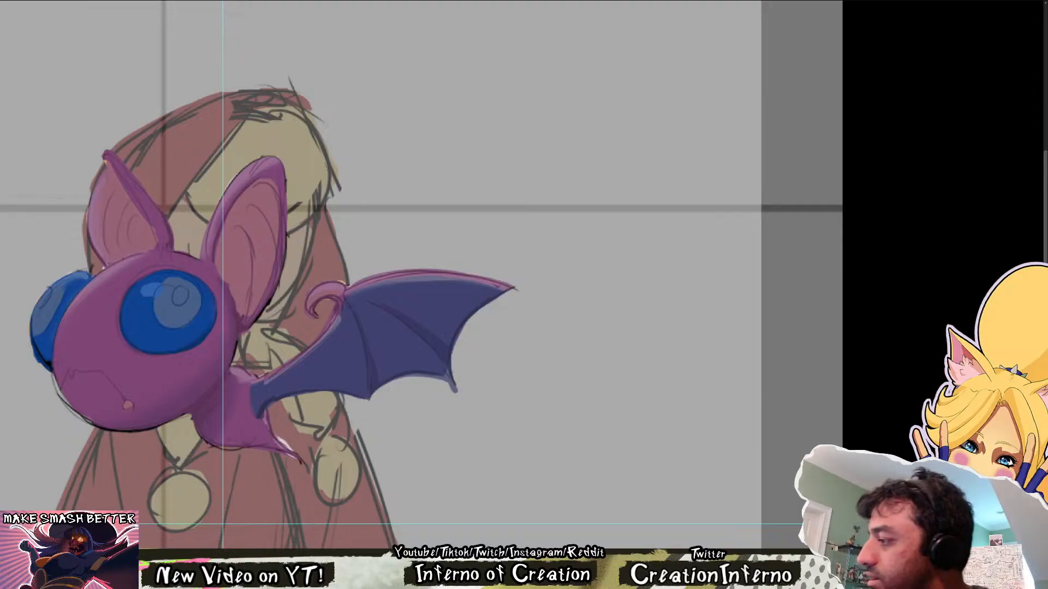
{"action": "key", "text": "ctrl+comma"}
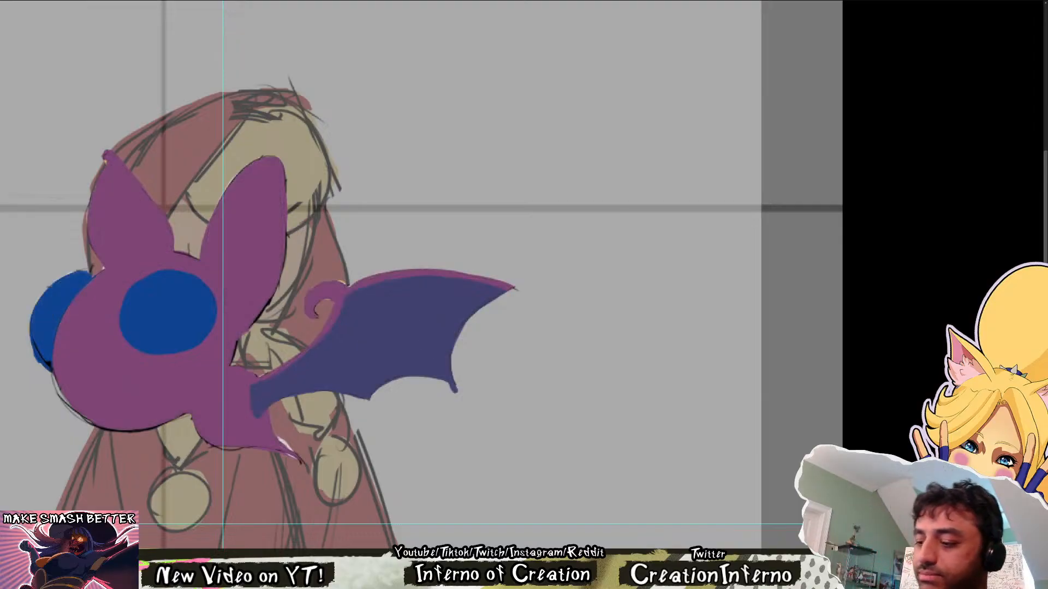
{"action": "left_click", "coordinate": [333, 318], "text": "alt"}
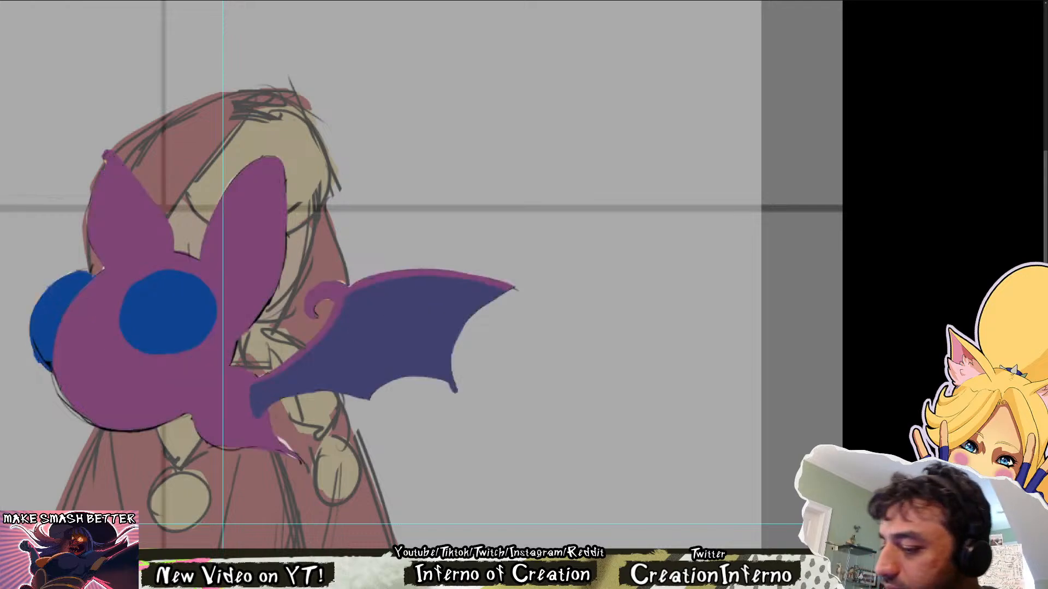
{"action": "mouse_move", "coordinate": [335, 298]}
{"action": "left_mouse_down"}
{"action": "mouse_move", "coordinate": [343, 284]}
{"action": "mouse_move", "coordinate": [309, 315]}
{"action": "mouse_move", "coordinate": [342, 285]}
{"action": "left_mouse_up"}
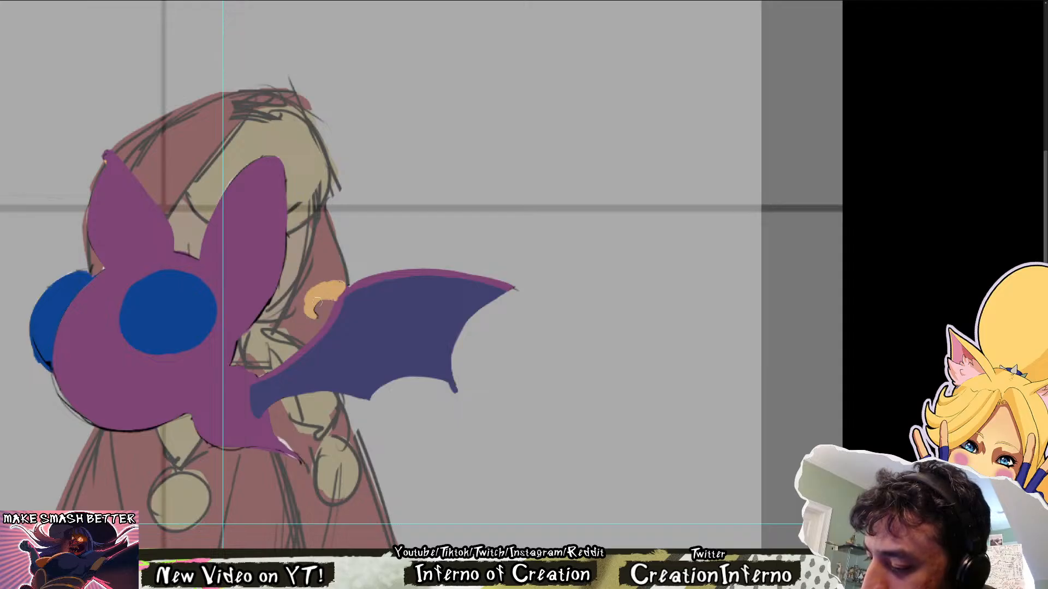
Outline the inner area of the near ear in light orange, leaving a purple rim, and fill it with the same flat colour
{"action": "left_click_drag", "start_coordinate": [416, 271], "coordinate": [440, 358]}
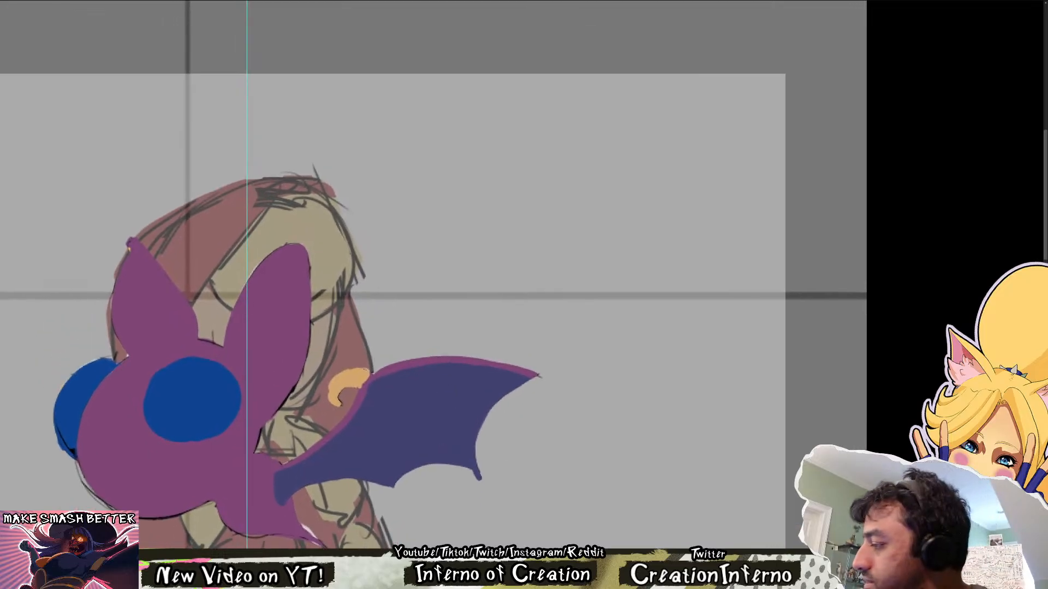
{"action": "mouse_move", "coordinate": [244, 352]}
{"action": "left_mouse_down"}
{"action": "mouse_move", "coordinate": [280, 269]}
{"action": "mouse_move", "coordinate": [294, 262]}
{"action": "left_mouse_up"}
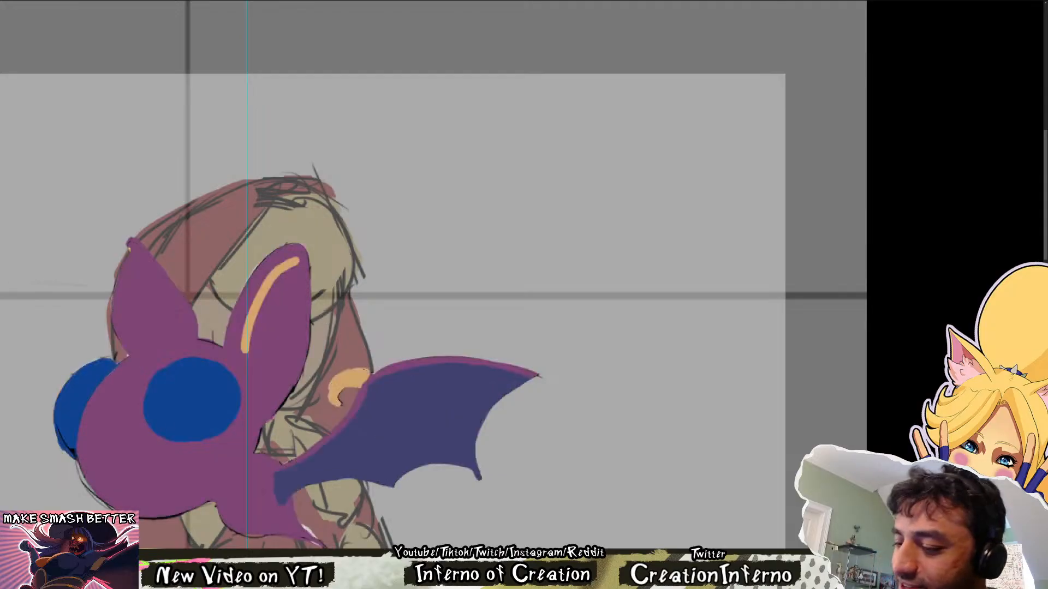
{"action": "mouse_move", "coordinate": [281, 379]}
{"action": "left_mouse_down"}
{"action": "mouse_move", "coordinate": [296, 275]}
{"action": "mouse_move", "coordinate": [65, 435]}
{"action": "mouse_move", "coordinate": [304, 335]}
{"action": "left_mouse_up"}
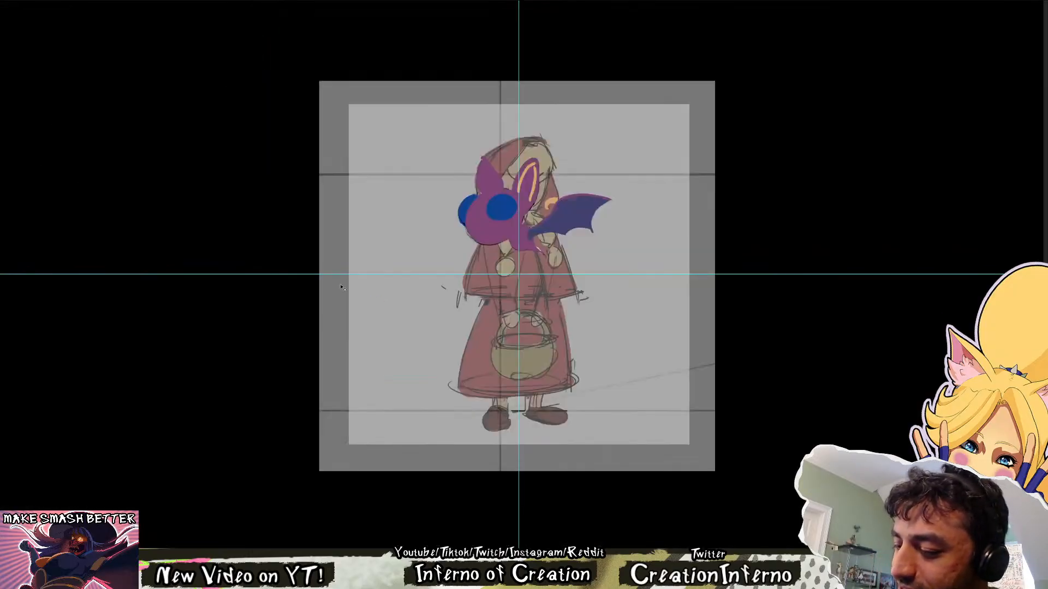
{"action": "key", "text": "ctrl+z"}
{"action": "left_click_drag", "start_coordinate": [474, 180], "coordinate": [687, 181], "text": "ctrl"}
{"action": "mouse_move", "coordinate": [687, 181]}
{"action": "left_mouse_down"}
{"action": "mouse_move", "coordinate": [520, 211]}
{"action": "mouse_move", "coordinate": [391, 164]}
{"action": "left_mouse_up"}
{"action": "mouse_move", "coordinate": [352, 117]}
{"action": "left_mouse_down"}
{"action": "mouse_move", "coordinate": [354, 159]}
{"action": "mouse_move", "coordinate": [323, 252]}
{"action": "mouse_move", "coordinate": [349, 214]}
{"action": "mouse_move", "coordinate": [327, 243]}
{"action": "mouse_move", "coordinate": [298, 192]}
{"action": "left_mouse_up"}
{"action": "key", "text": "ctrl+z"}
{"action": "key", "text": "ctrl+z"}
{"action": "key", "text": "ctrl+z"}
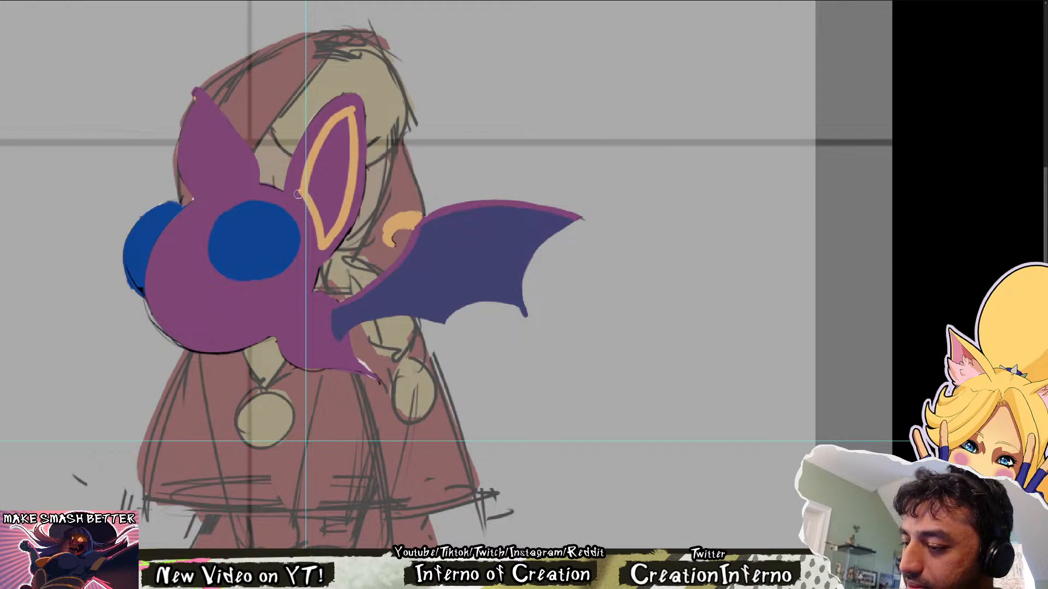
{"action": "mouse_move", "coordinate": [331, 156]}
{"action": "left_mouse_down"}
{"action": "mouse_move", "coordinate": [307, 263]}
{"action": "mouse_move", "coordinate": [291, 282]}
{"action": "mouse_move", "coordinate": [297, 327]}
{"action": "mouse_move", "coordinate": [319, 286]}
{"action": "mouse_move", "coordinate": [315, 229]}
{"action": "mouse_move", "coordinate": [323, 246]}
{"action": "mouse_move", "coordinate": [308, 273]}
{"action": "mouse_move", "coordinate": [298, 261]}
{"action": "mouse_move", "coordinate": [300, 321]}
{"action": "left_mouse_up"}
{"action": "left_click", "coordinate": [291, 251], "text": "alt"}
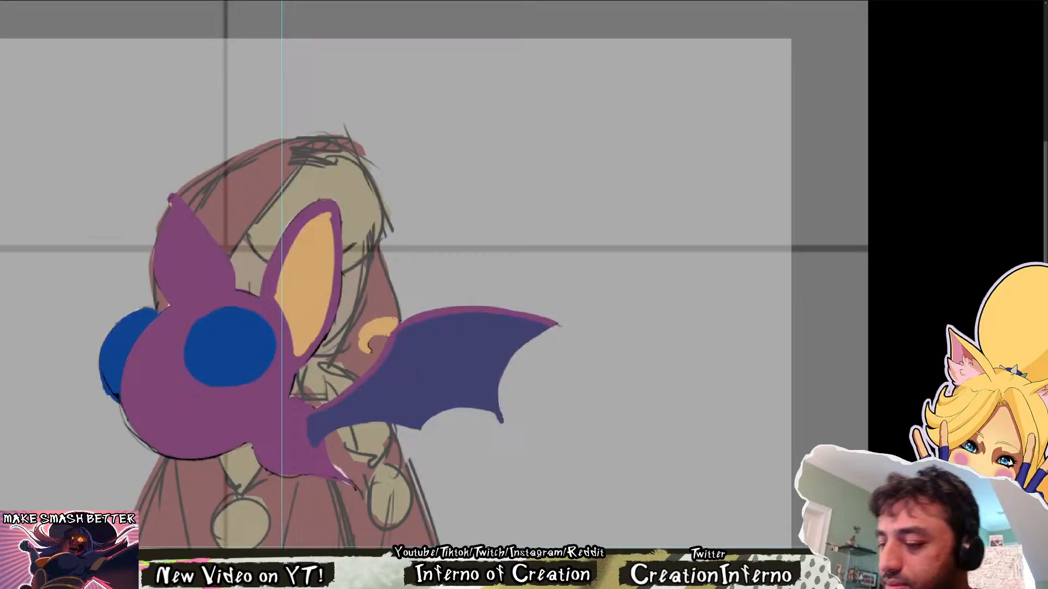
Fill the inner area of the far ear with light orange and refine its edge along the purple rim
{"action": "mouse_move", "coordinate": [172, 204]}
{"action": "left_mouse_down"}
{"action": "mouse_move", "coordinate": [220, 281]}
{"action": "mouse_move", "coordinate": [164, 299]}
{"action": "mouse_move", "coordinate": [153, 241]}
{"action": "mouse_move", "coordinate": [183, 290]}
{"action": "mouse_move", "coordinate": [191, 218]}
{"action": "mouse_move", "coordinate": [207, 281]}
{"action": "mouse_move", "coordinate": [193, 284]}
{"action": "left_mouse_up"}
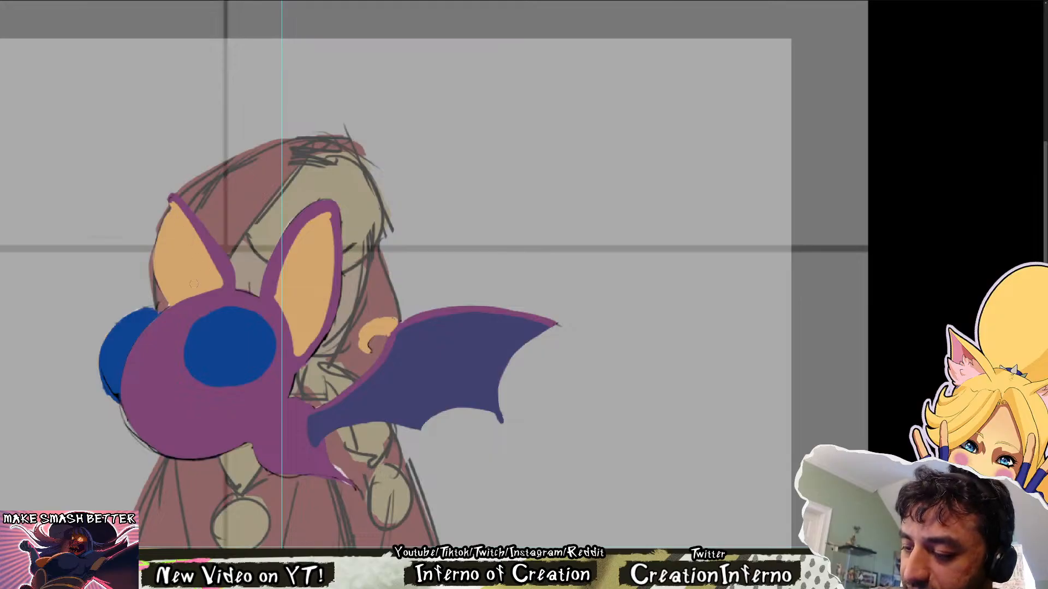
{"action": "left_click", "coordinate": [221, 260], "text": "alt"}
{"action": "left_click_drag", "start_coordinate": [173, 204], "coordinate": [215, 250]}
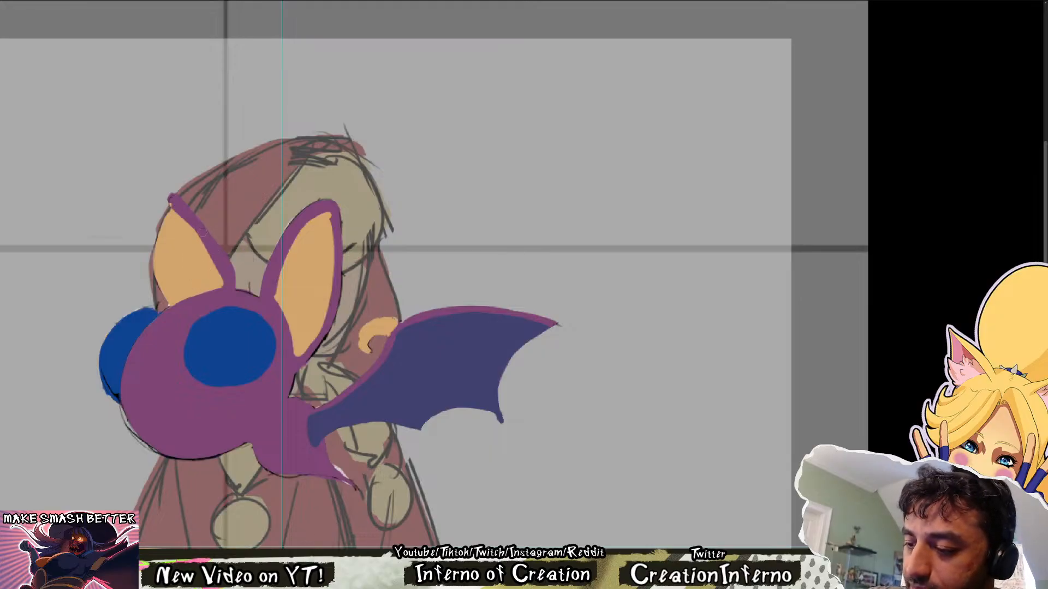
{"action": "left_click", "coordinate": [177, 223], "text": "alt"}
{"action": "left_click_drag", "start_coordinate": [175, 211], "coordinate": [220, 281]}
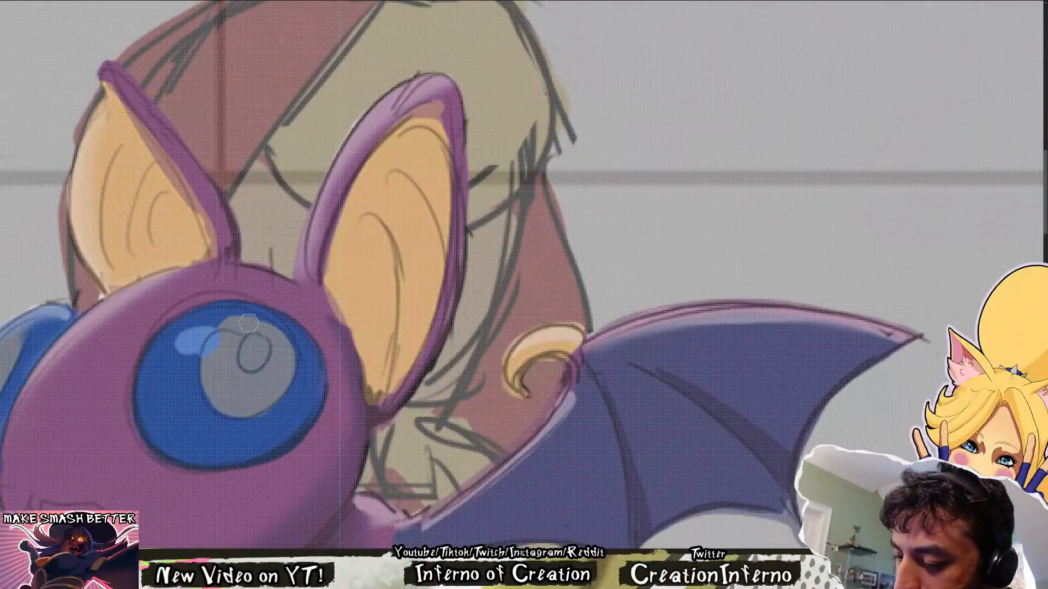
Trace the near eye's round pupil over the sketch in light orange, redoing uneven strokes, and fill it in
{"action": "mouse_move", "coordinate": [248, 324]}
{"action": "left_mouse_down"}
{"action": "mouse_move", "coordinate": [212, 336]}
{"action": "mouse_move", "coordinate": [200, 392]}
{"action": "mouse_move", "coordinate": [262, 416]}
{"action": "mouse_move", "coordinate": [289, 358]}
{"action": "mouse_move", "coordinate": [240, 316]}
{"action": "mouse_move", "coordinate": [275, 322]}
{"action": "mouse_move", "coordinate": [202, 380]}
{"action": "mouse_move", "coordinate": [257, 323]}
{"action": "mouse_move", "coordinate": [281, 382]}
{"action": "mouse_move", "coordinate": [280, 331]}
{"action": "mouse_move", "coordinate": [292, 378]}
{"action": "mouse_move", "coordinate": [275, 408]}
{"action": "mouse_move", "coordinate": [253, 411]}
{"action": "mouse_move", "coordinate": [296, 354]}
{"action": "left_mouse_up"}
{"action": "key", "text": "ctrl+z"}
{"action": "key", "text": "ctrl+z"}
{"action": "key", "text": "ctrl+z"}
{"action": "key", "text": "ctrl+z"}
{"action": "left_click_drag", "start_coordinate": [256, 409], "coordinate": [295, 352]}
{"action": "key", "text": "ctrl+z"}
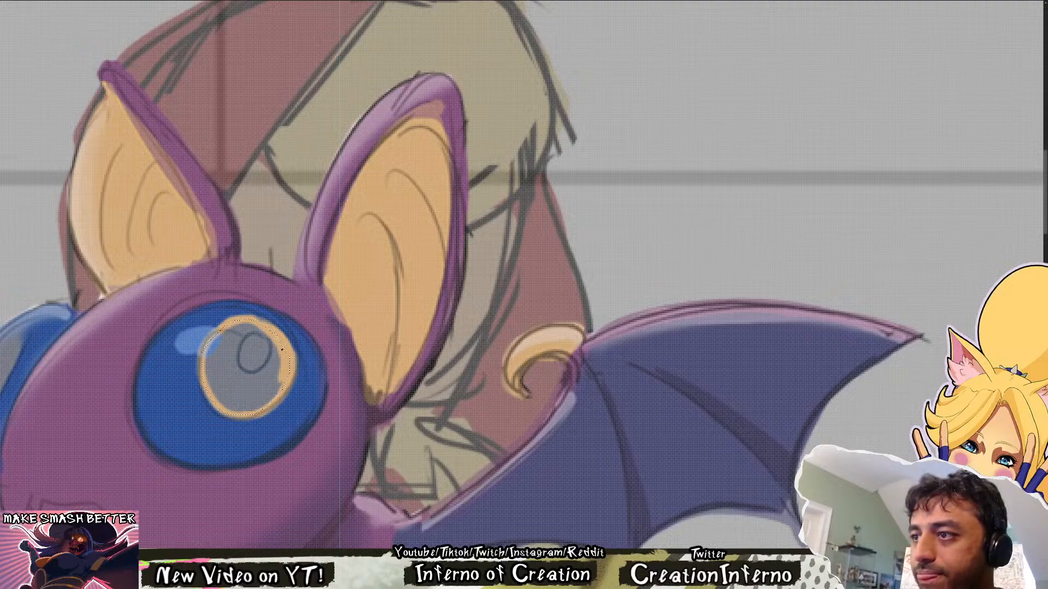
{"action": "mouse_move", "coordinate": [285, 366]}
{"action": "left_mouse_down"}
{"action": "mouse_move", "coordinate": [276, 403]}
{"action": "mouse_move", "coordinate": [218, 344]}
{"action": "mouse_move", "coordinate": [380, 328]}
{"action": "left_mouse_up"}
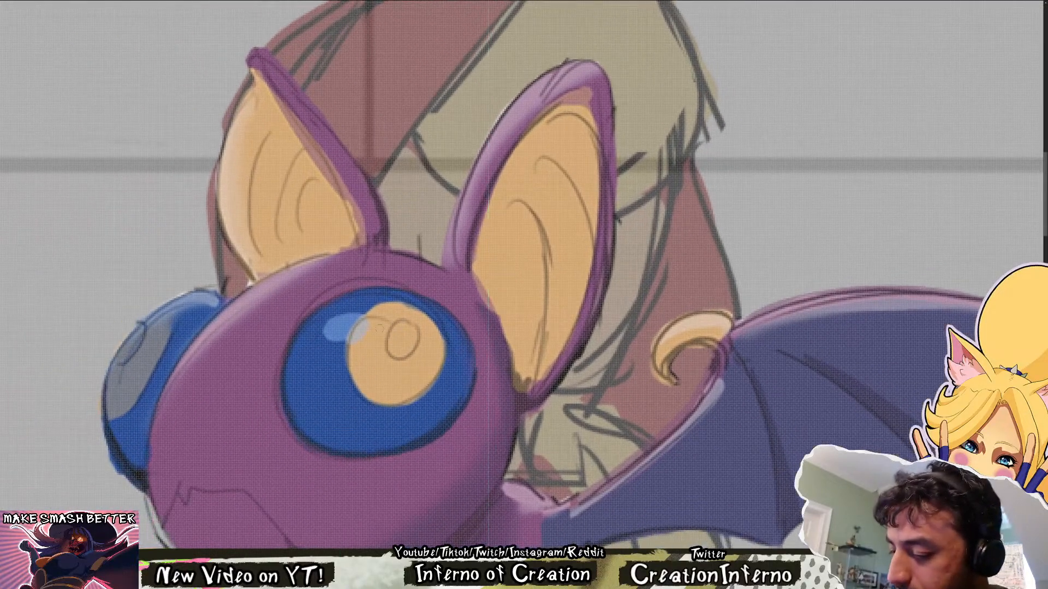
Trace and fill the far eye's narrow pupil in light orange, and compare the flat colours with the sketch
{"action": "left_click_drag", "start_coordinate": [111, 390], "coordinate": [113, 418]}
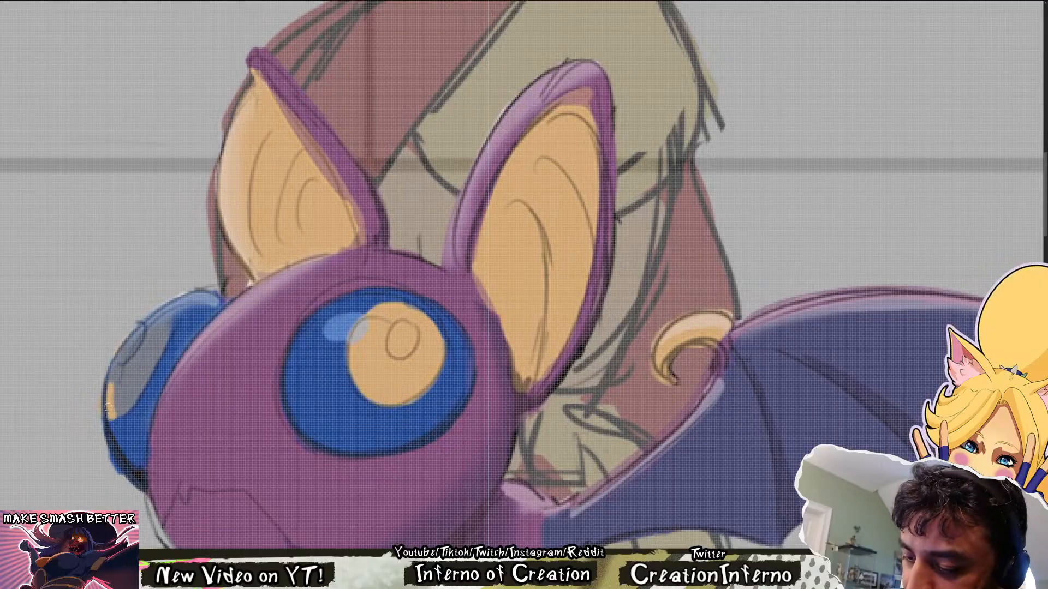
{"action": "mouse_move", "coordinate": [126, 344]}
{"action": "left_mouse_down"}
{"action": "mouse_move", "coordinate": [108, 409]}
{"action": "mouse_move", "coordinate": [130, 337]}
{"action": "mouse_move", "coordinate": [184, 300]}
{"action": "mouse_move", "coordinate": [119, 412]}
{"action": "mouse_move", "coordinate": [153, 356]}
{"action": "left_mouse_up"}
{"action": "key", "text": "ctrl+z"}
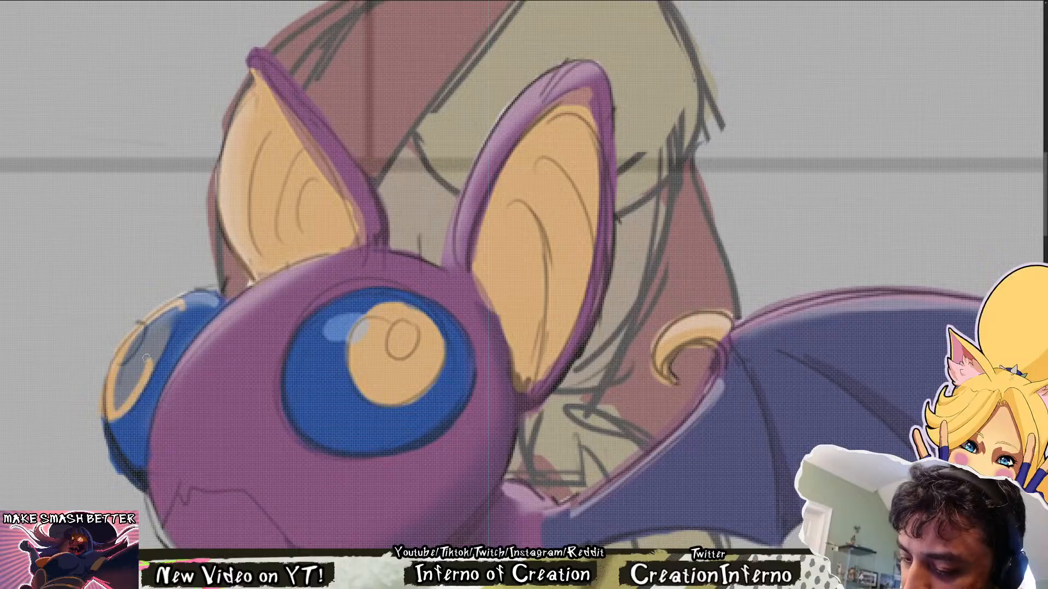
{"action": "key", "text": "ctrl+z"}
{"action": "mouse_move", "coordinate": [109, 418]}
{"action": "left_mouse_down"}
{"action": "mouse_move", "coordinate": [179, 310]}
{"action": "mouse_move", "coordinate": [117, 416]}
{"action": "mouse_move", "coordinate": [170, 312]}
{"action": "mouse_move", "coordinate": [133, 345]}
{"action": "left_mouse_up"}
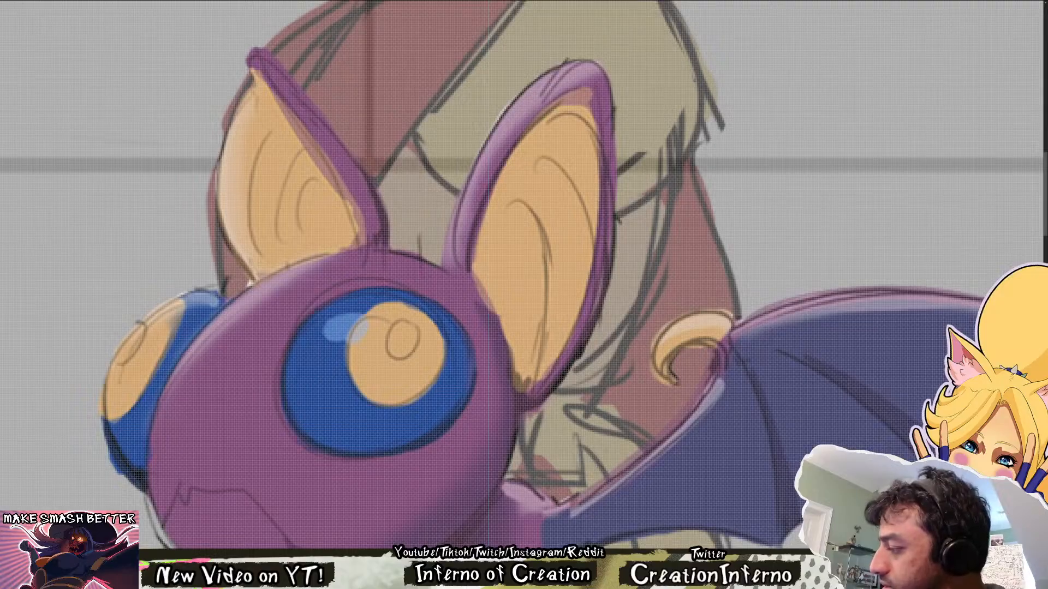
{"action": "key", "text": "Left"}
{"action": "key", "text": "Right"}
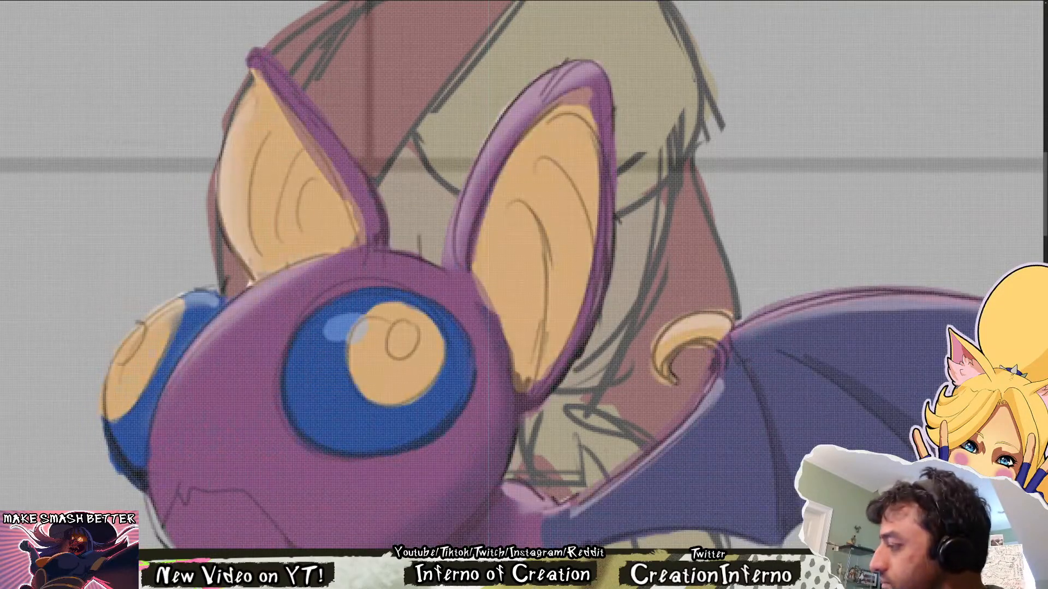
{"action": "key", "text": "Left"}
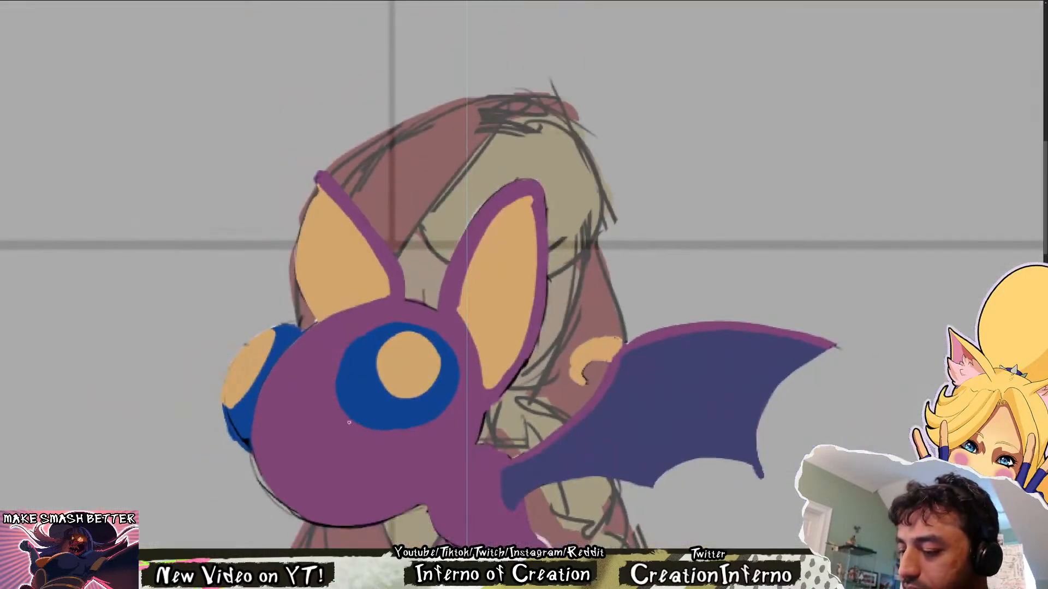
Smooth the far eye's lower edge in blue and close the pale gap between that eye and the purple head
{"action": "key", "text": "Left"}
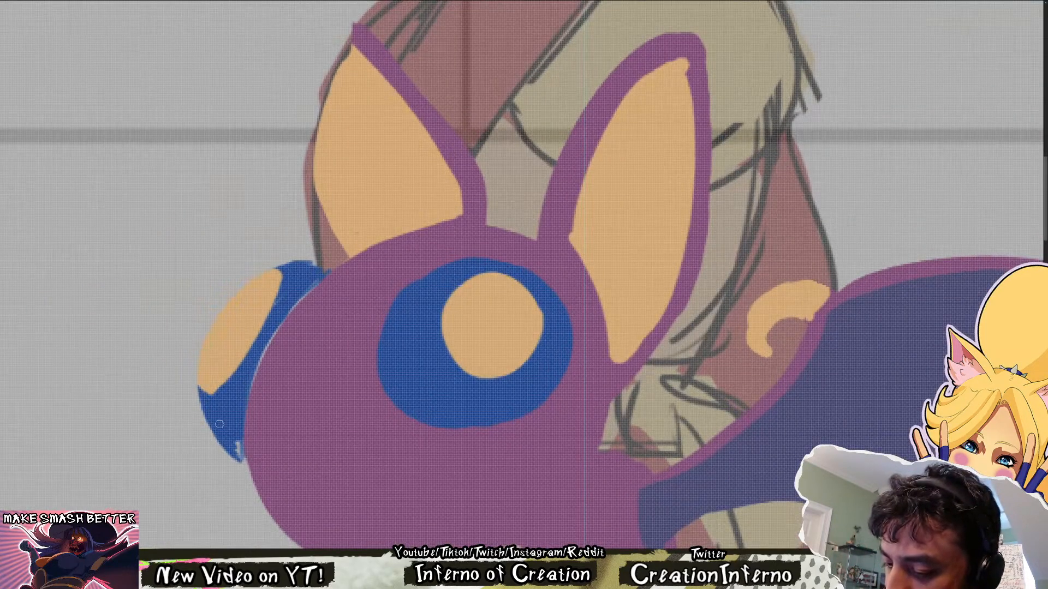
{"action": "left_click_drag", "start_coordinate": [227, 439], "coordinate": [246, 468]}
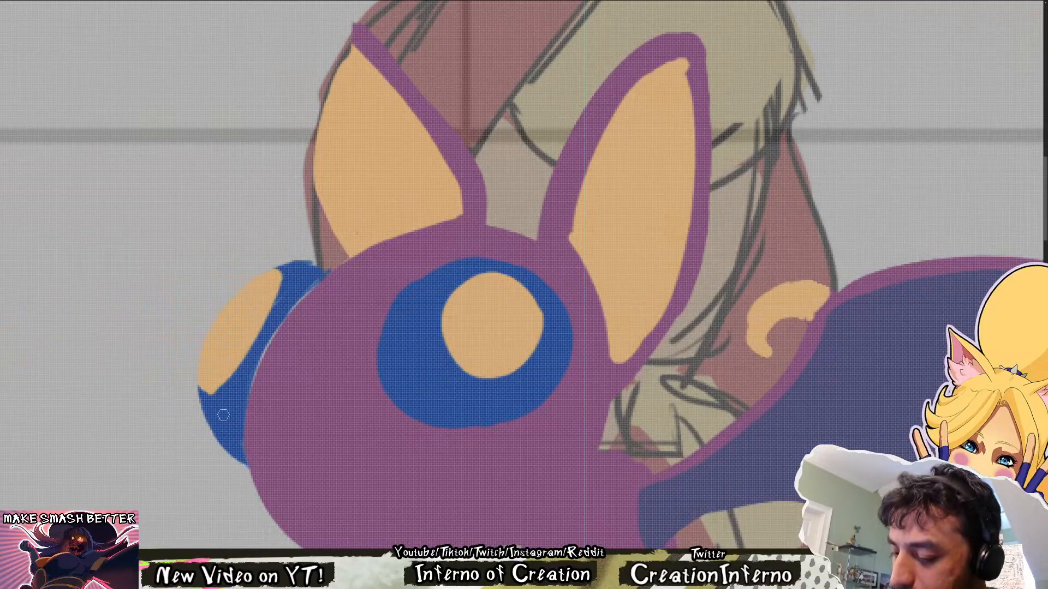
{"action": "left_click_drag", "start_coordinate": [246, 437], "coordinate": [263, 483]}
{"action": "left_click_drag", "start_coordinate": [279, 416], "coordinate": [255, 468]}
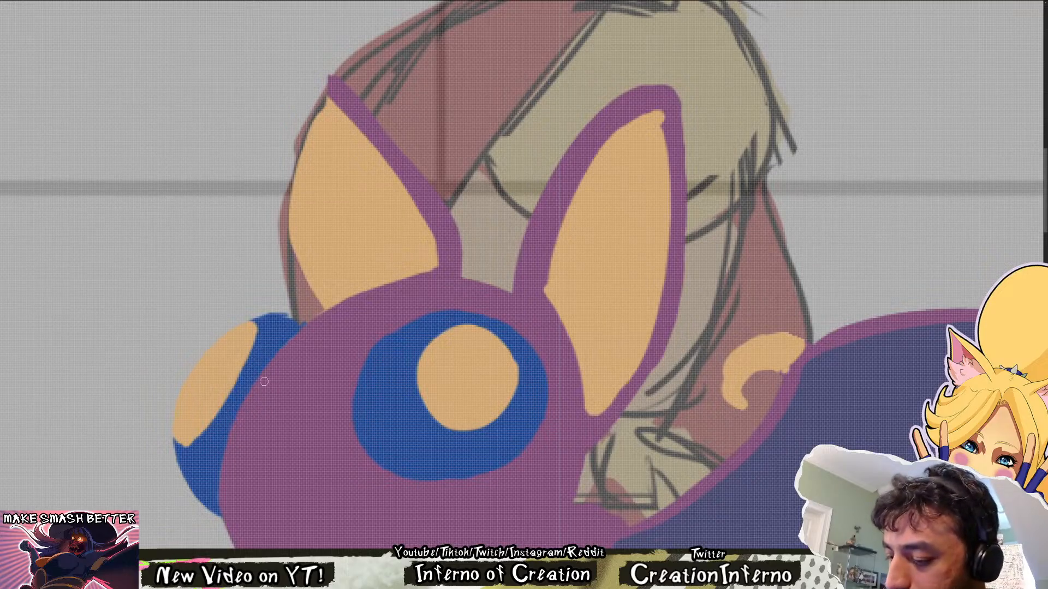
{"action": "left_click_drag", "start_coordinate": [312, 338], "coordinate": [349, 416]}
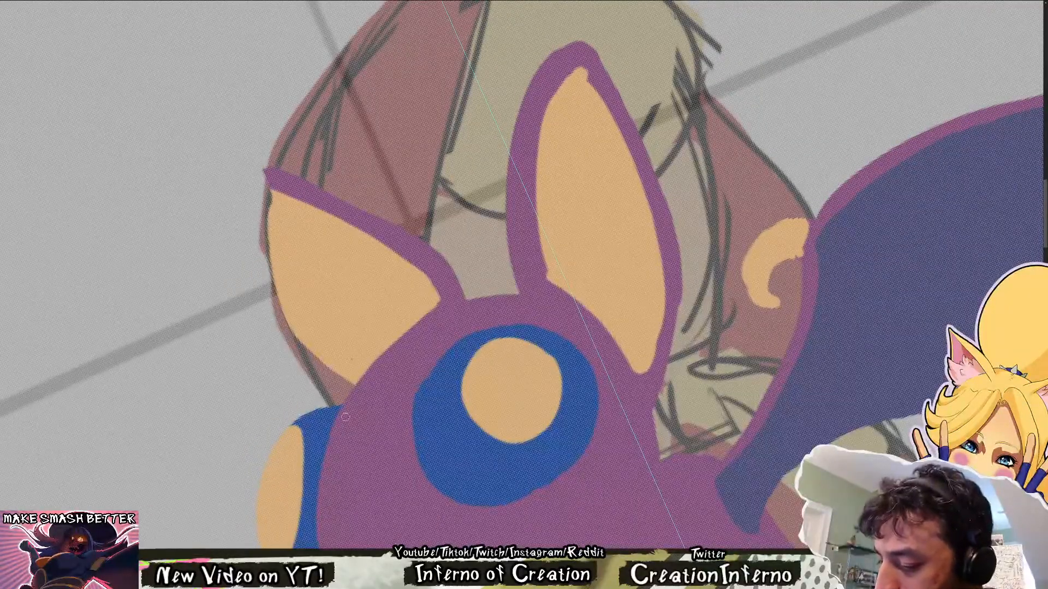
{"action": "key", "text": "Escape"}
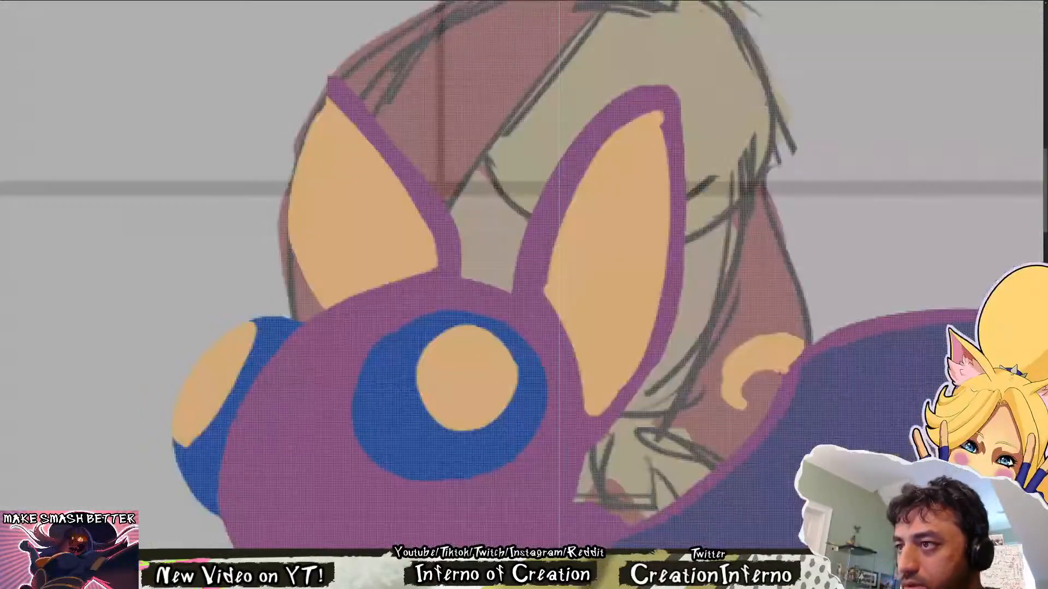
Sample the body purple and touch up the tip and rim of the far ear
{"action": "left_click_drag", "start_coordinate": [703, 248], "coordinate": [541, 341]}
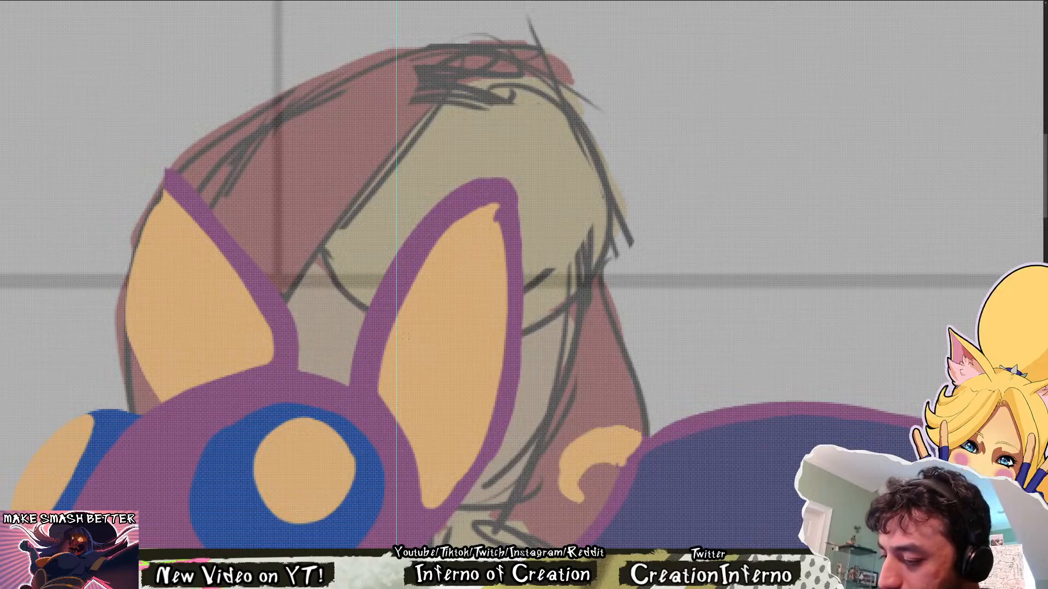
{"action": "scroll", "coordinate": [418, 300], "scroll_direction": "down", "scroll_amount": 5}
{"action": "scroll", "coordinate": [328, 245], "scroll_direction": "up", "scroll_amount": 3}
{"action": "scroll", "coordinate": [331, 232], "scroll_direction": "up", "scroll_amount": 1}
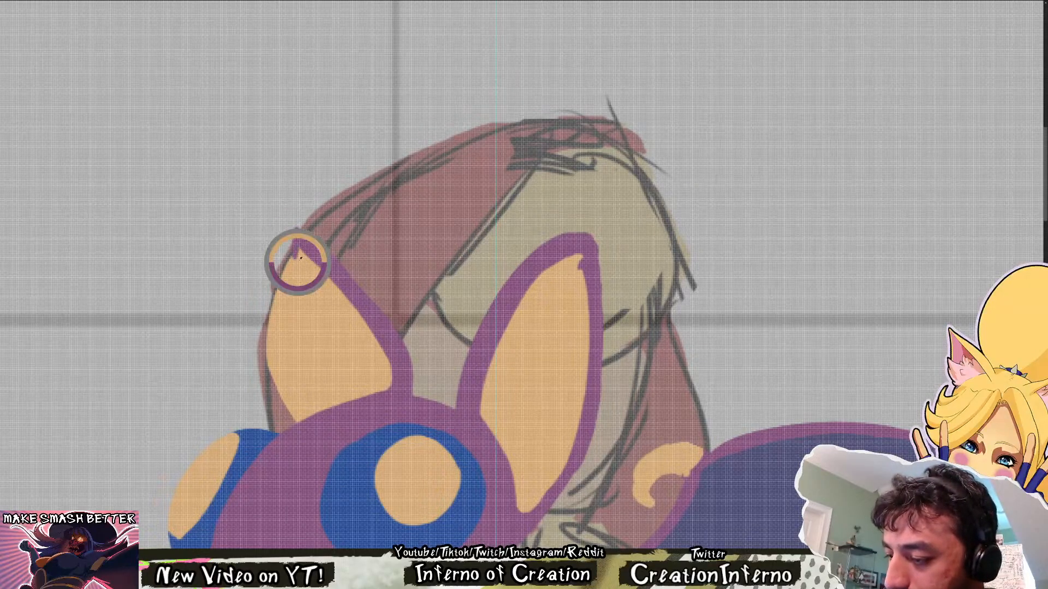
{"action": "left_click_drag", "start_coordinate": [297, 259], "coordinate": [297, 245]}
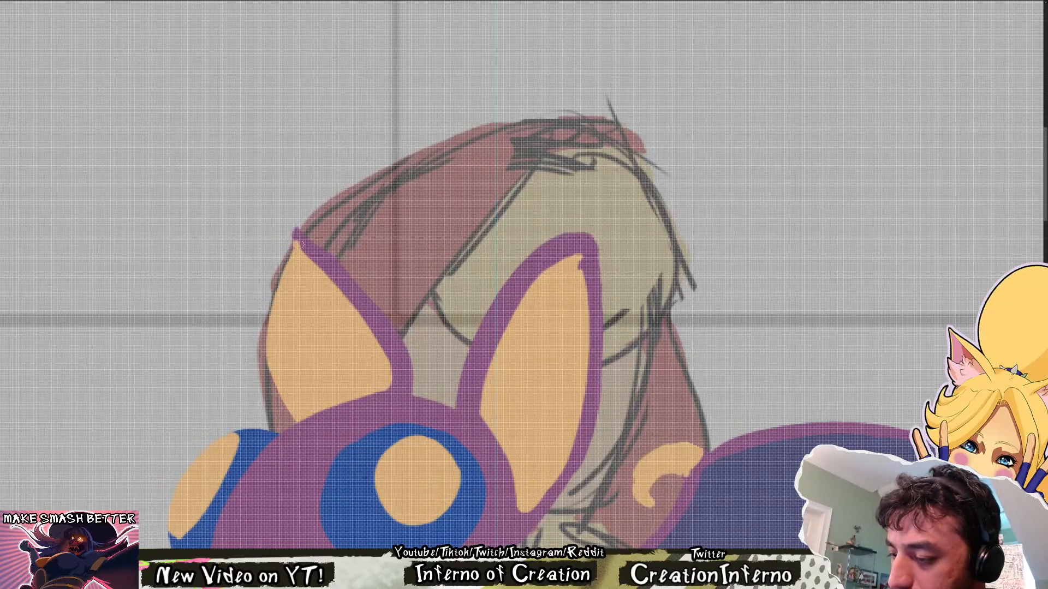
{"action": "left_click_drag", "start_coordinate": [298, 236], "coordinate": [343, 284]}
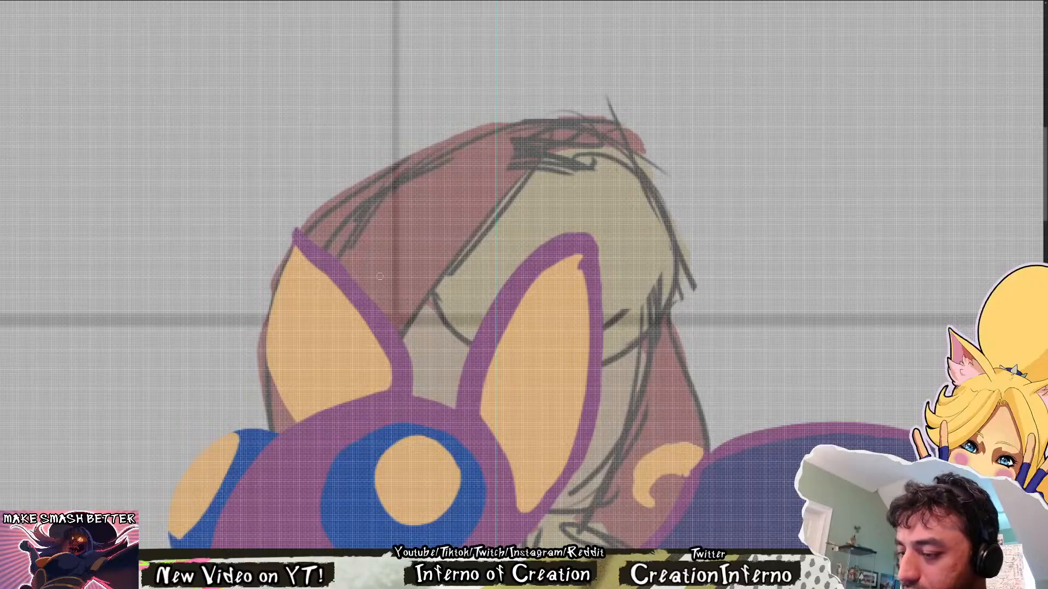
{"action": "key", "text": "ctrl+z"}
{"action": "key", "text": "ctrl+z"}
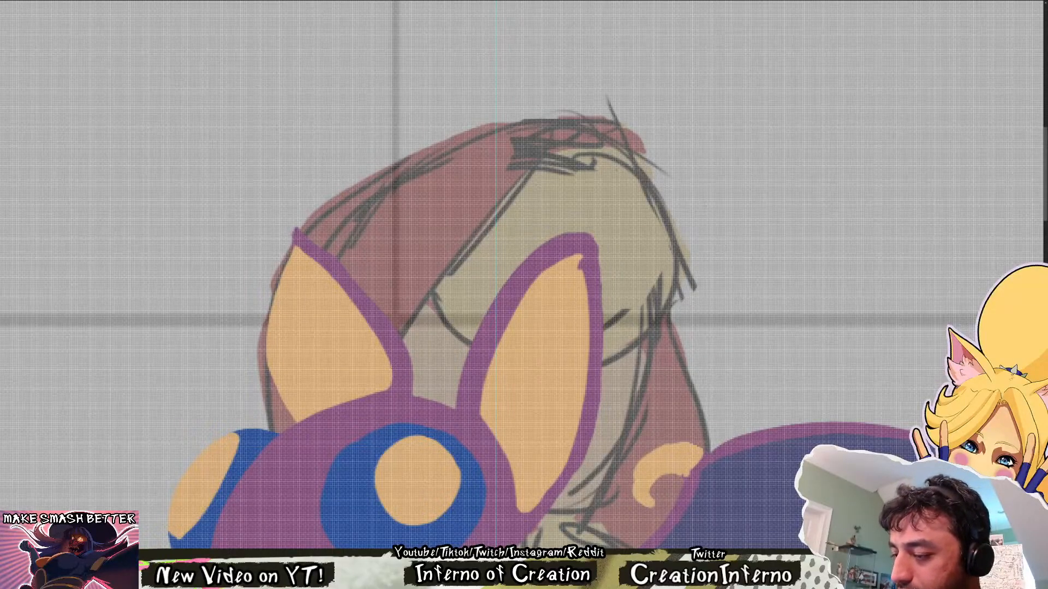
Paint over the small holes in the bat's lower body in purple and compare the finished flat colours with the sketch
{"action": "scroll", "coordinate": [567, 318], "scroll_direction": "down", "scroll_amount": 5}
{"action": "left_click_drag", "start_coordinate": [707, 375], "coordinate": [582, 309]}
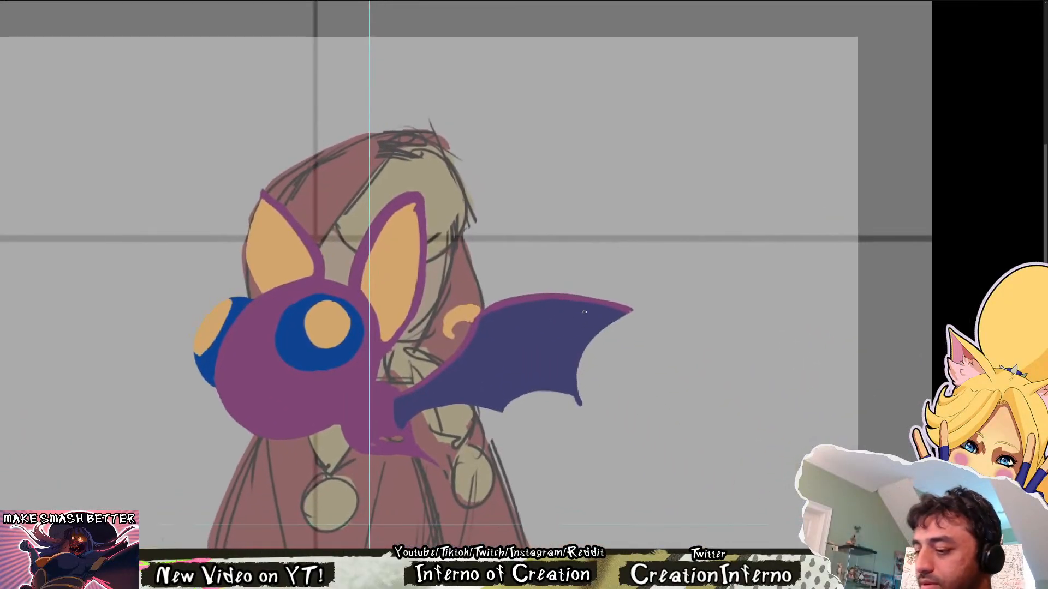
{"action": "left_click", "coordinate": [409, 410], "text": "alt"}
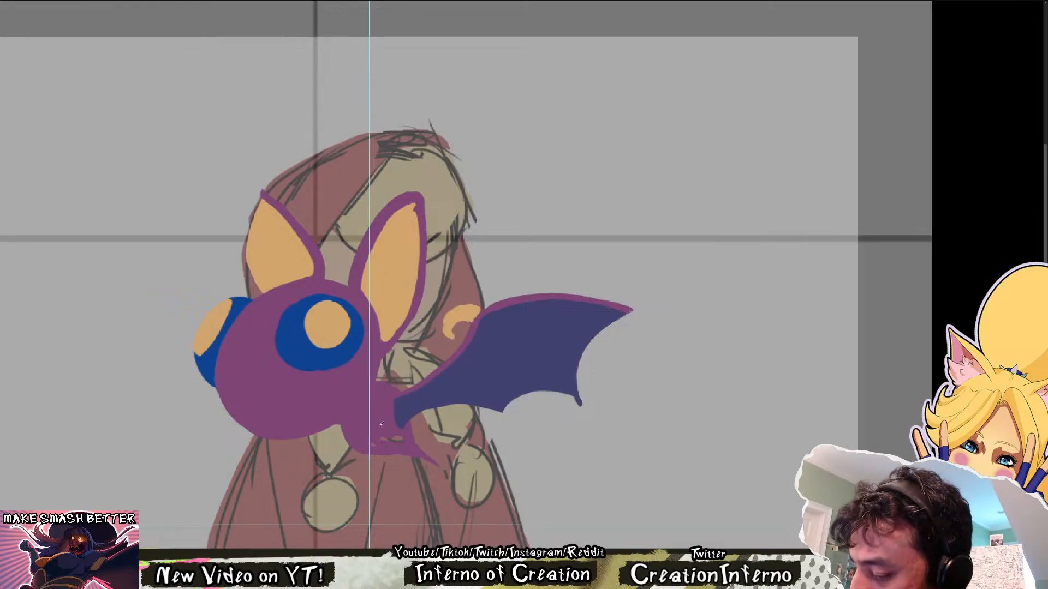
{"action": "left_click_drag", "start_coordinate": [402, 439], "coordinate": [384, 440]}
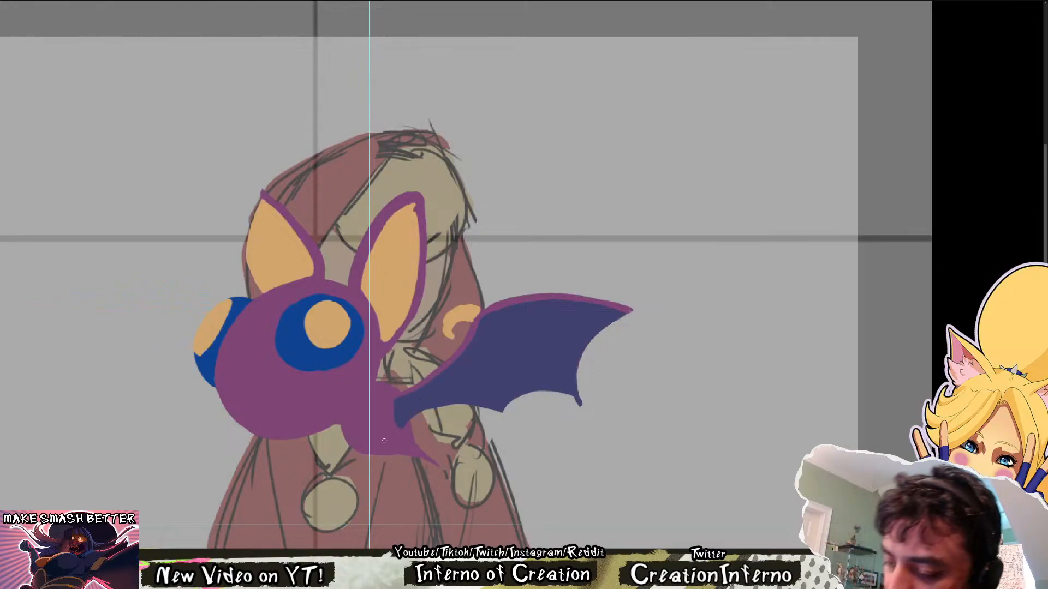
{"action": "scroll", "coordinate": [310, 315], "scroll_direction": "up", "scroll_amount": 3}
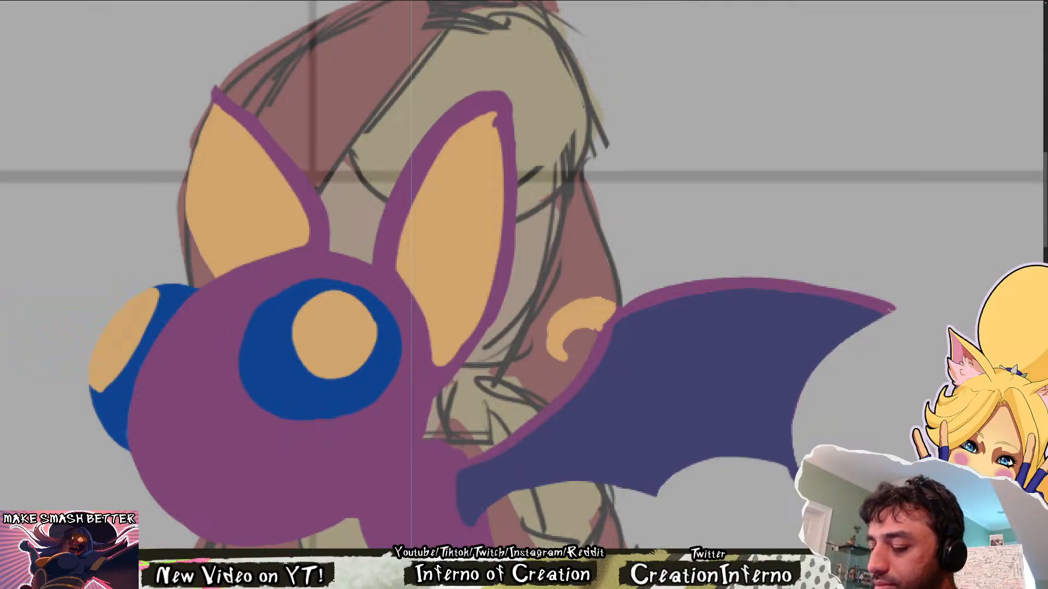
{"action": "key", "text": "Left"}
{"action": "key", "text": "Right"}
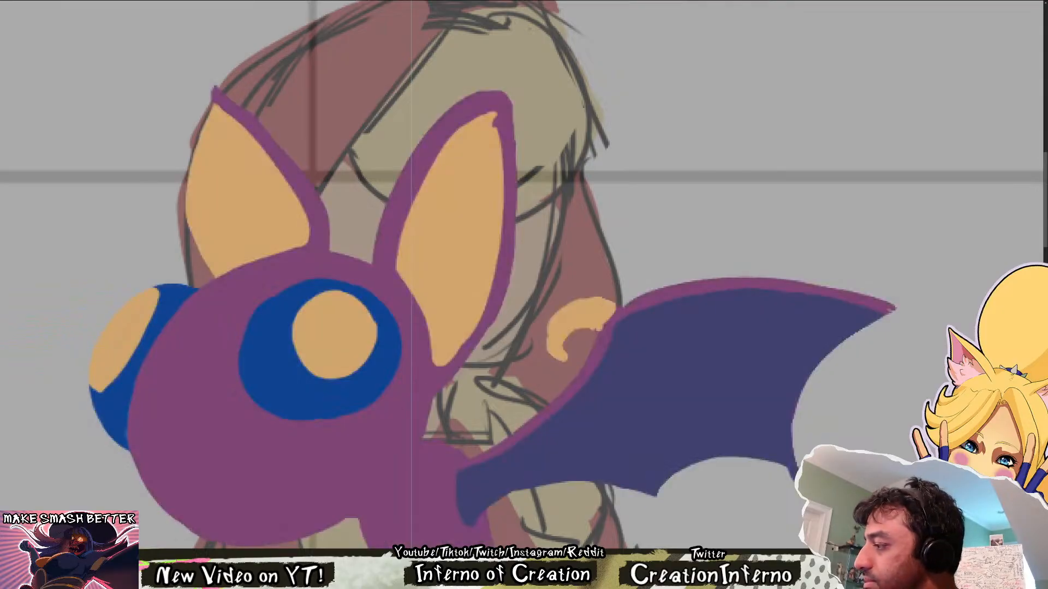
{"action": "key", "text": "Left"}
{"action": "key", "text": "Right"}
{"action": "key", "text": "Left"}
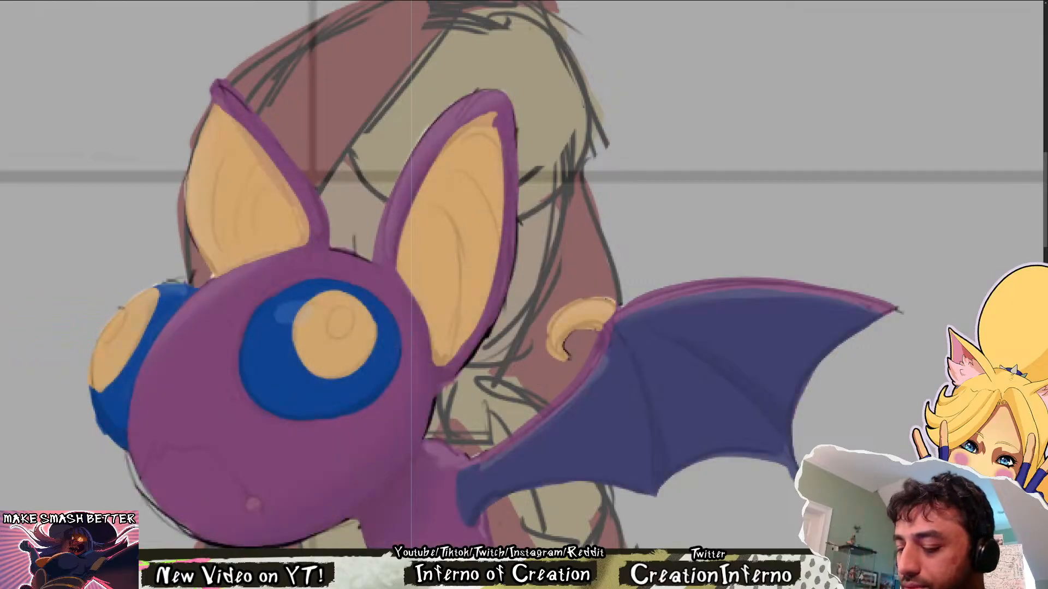
Compare the bat's flat colours with the shaded sketch, toggling the sketch and line layers on and off
{"action": "scroll", "coordinate": [356, 348], "scroll_direction": "up", "scroll_amount": 3}
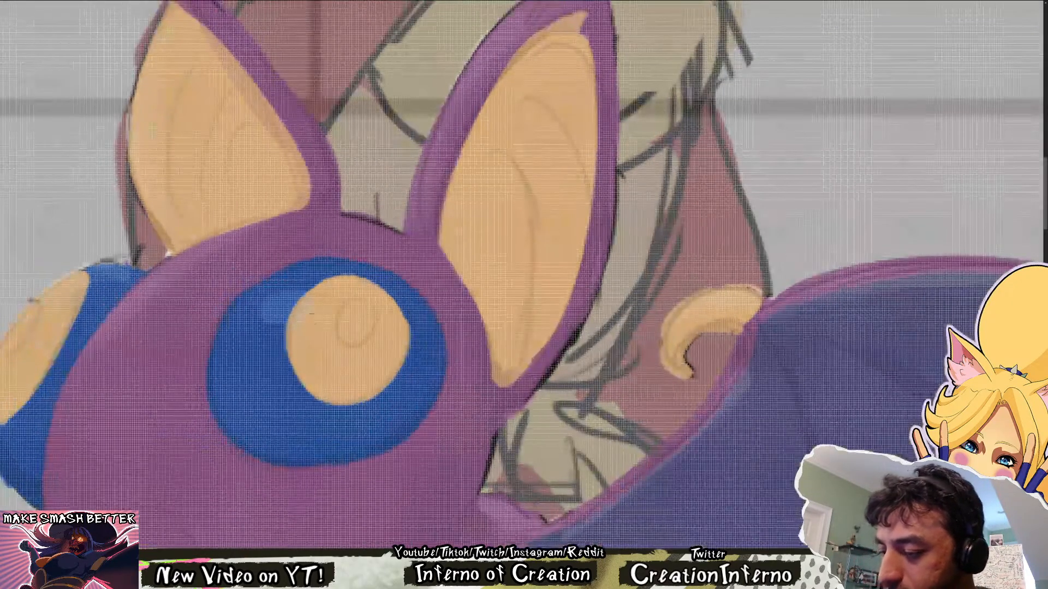
{"action": "scroll", "coordinate": [334, 334], "scroll_direction": "down", "scroll_amount": 4}
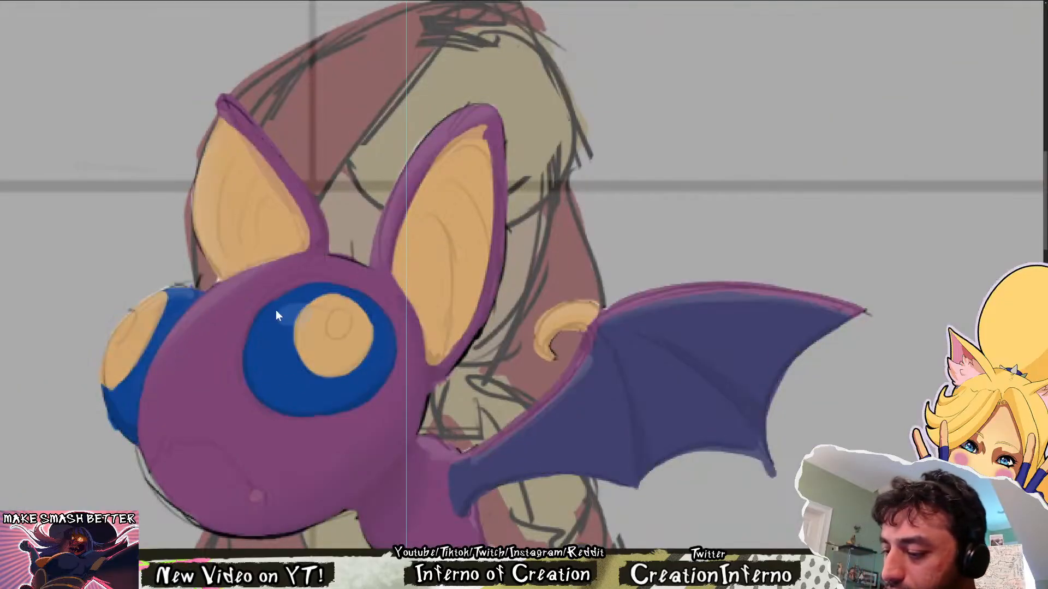
{"action": "left_click_drag", "start_coordinate": [271, 301], "coordinate": [304, 285]}
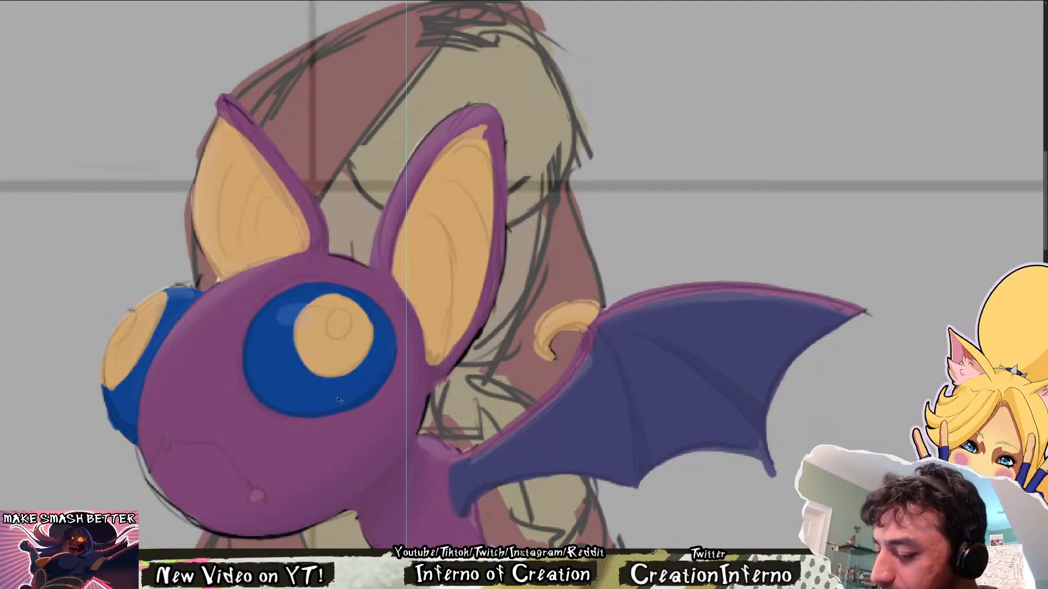
{"action": "key", "text": "ctrl+comma"}
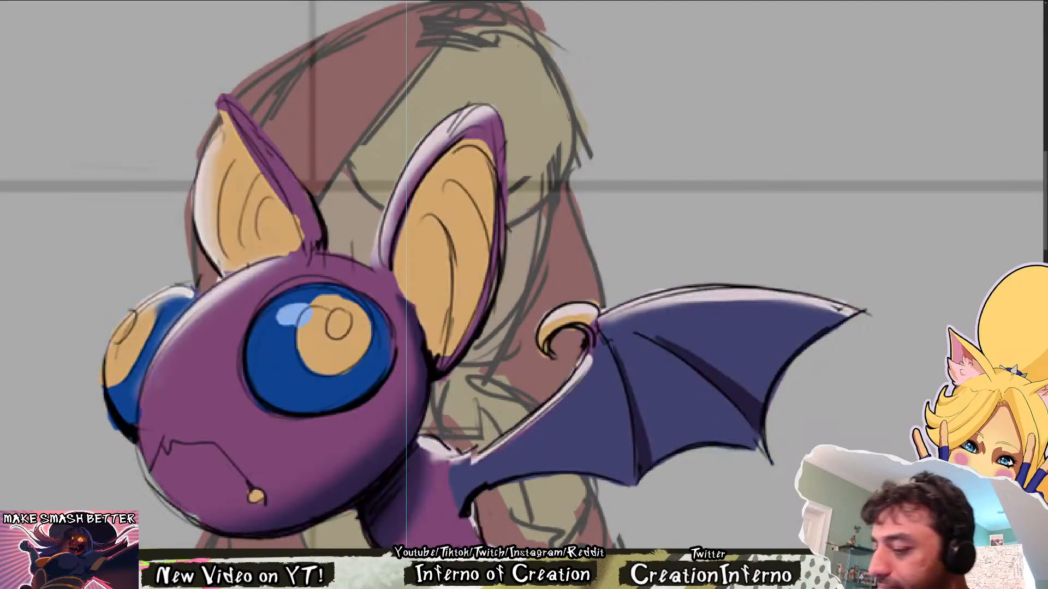
{"action": "key", "text": "ctrl+comma"}
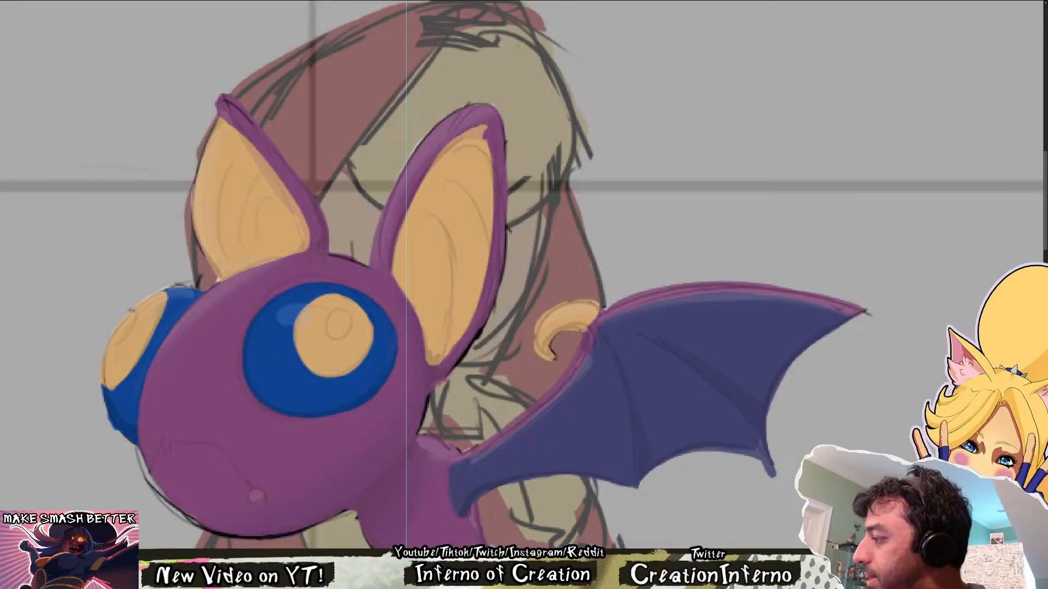
{"action": "key", "text": "ctrl+z"}
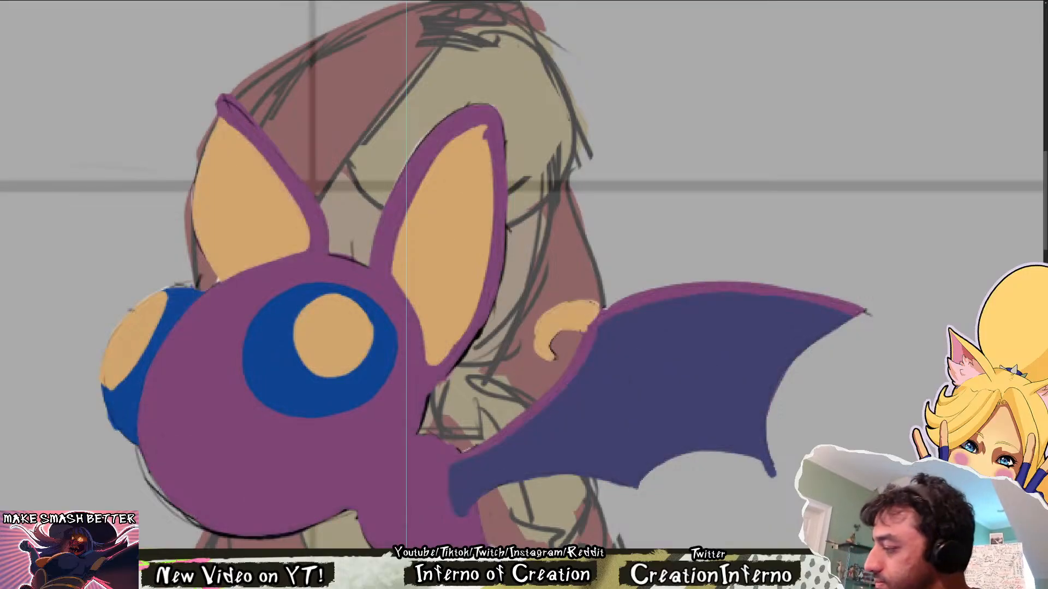
{"action": "key", "text": "ctrl+z"}
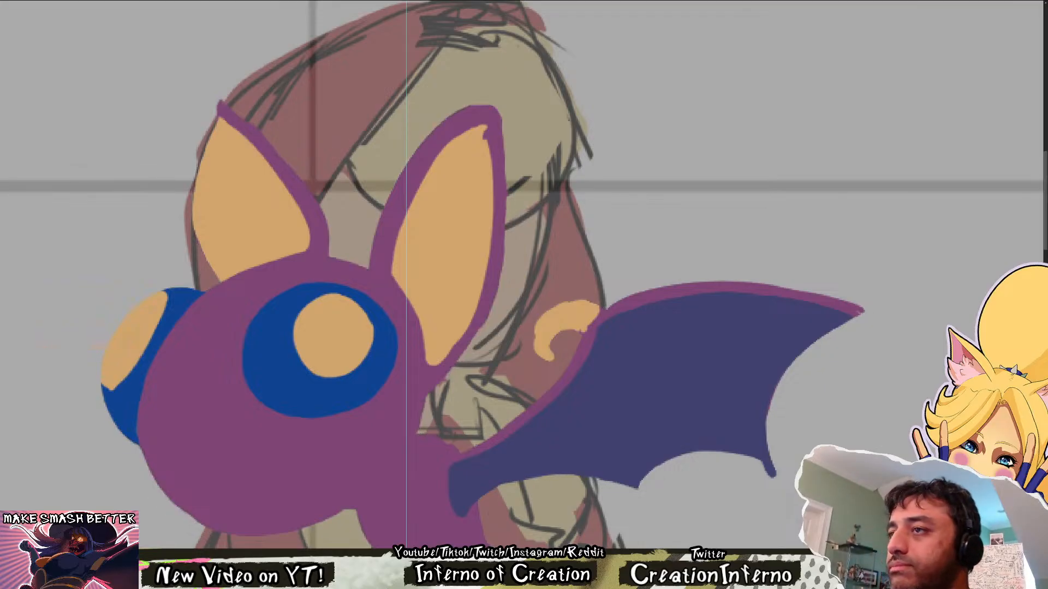
Block in a dark purple shadow on the underside of the bat's head where it meets the lower body
{"action": "scroll", "coordinate": [541, 328], "scroll_direction": "down", "scroll_amount": 3}
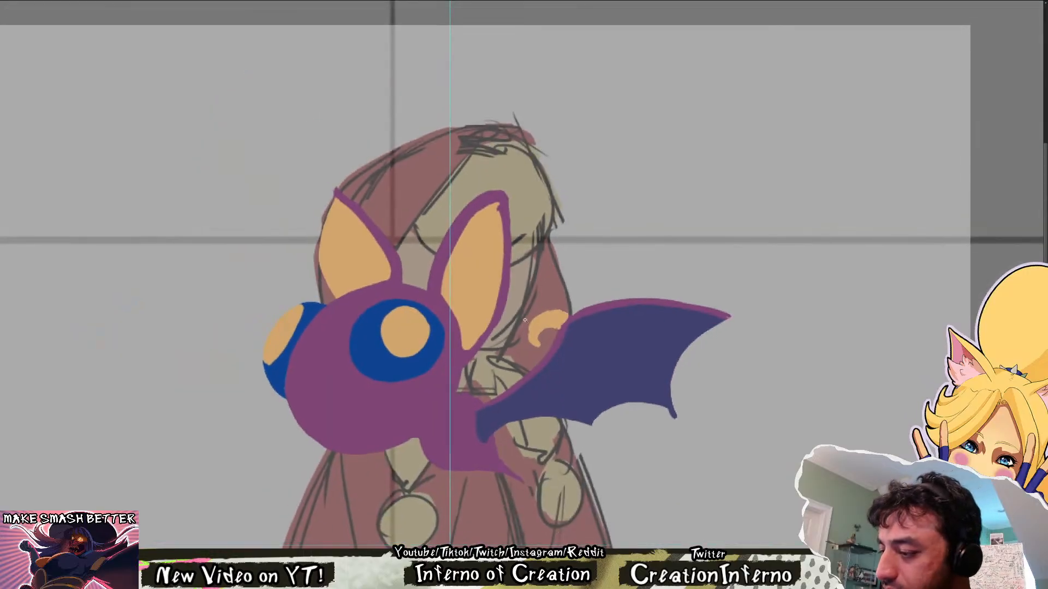
{"action": "scroll", "coordinate": [519, 275], "scroll_direction": "up", "scroll_amount": 2}
{"action": "scroll", "coordinate": [499, 278], "scroll_direction": "down", "scroll_amount": 6}
{"action": "scroll", "coordinate": [527, 270], "scroll_direction": "up", "scroll_amount": 2}
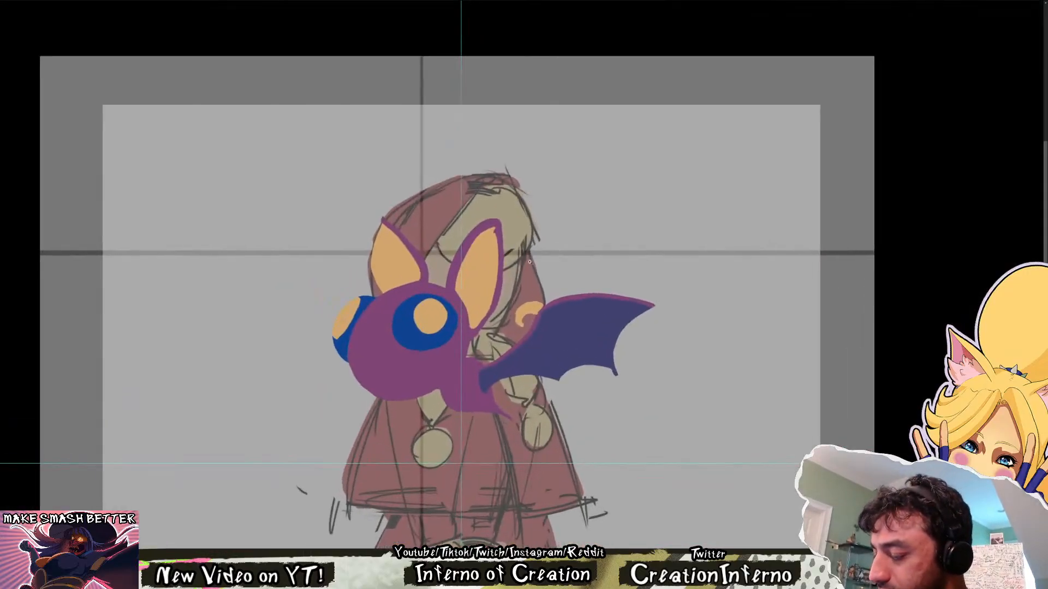
{"action": "left_click_drag", "start_coordinate": [799, 359], "coordinate": [610, 359]}
{"action": "left_click_drag", "start_coordinate": [511, 408], "coordinate": [562, 410]}
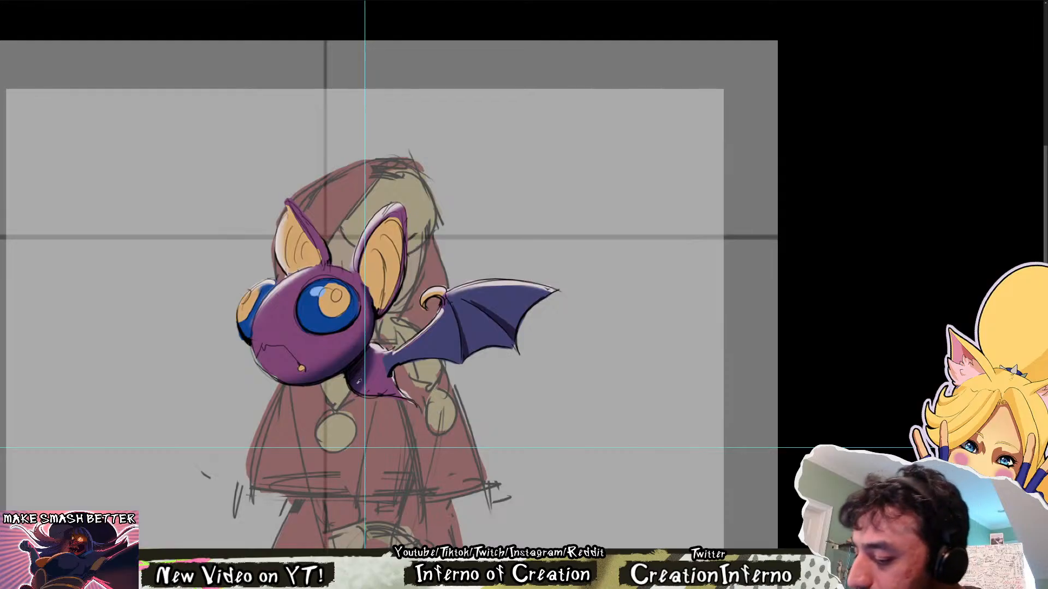
{"action": "left_click", "coordinate": [356, 381], "text": "alt"}
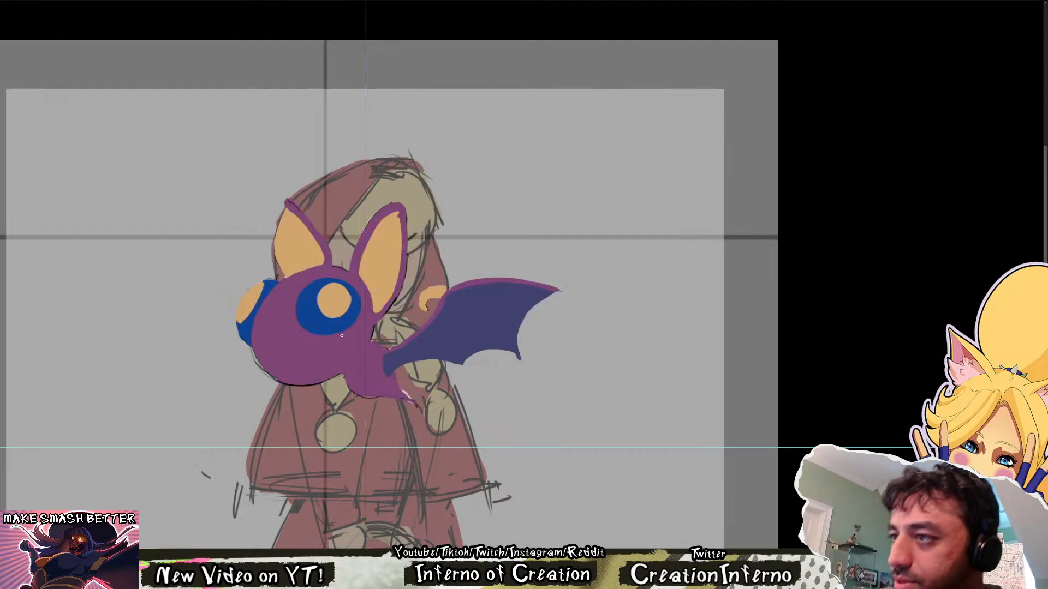
{"action": "left_click_drag", "start_coordinate": [373, 322], "coordinate": [324, 381]}
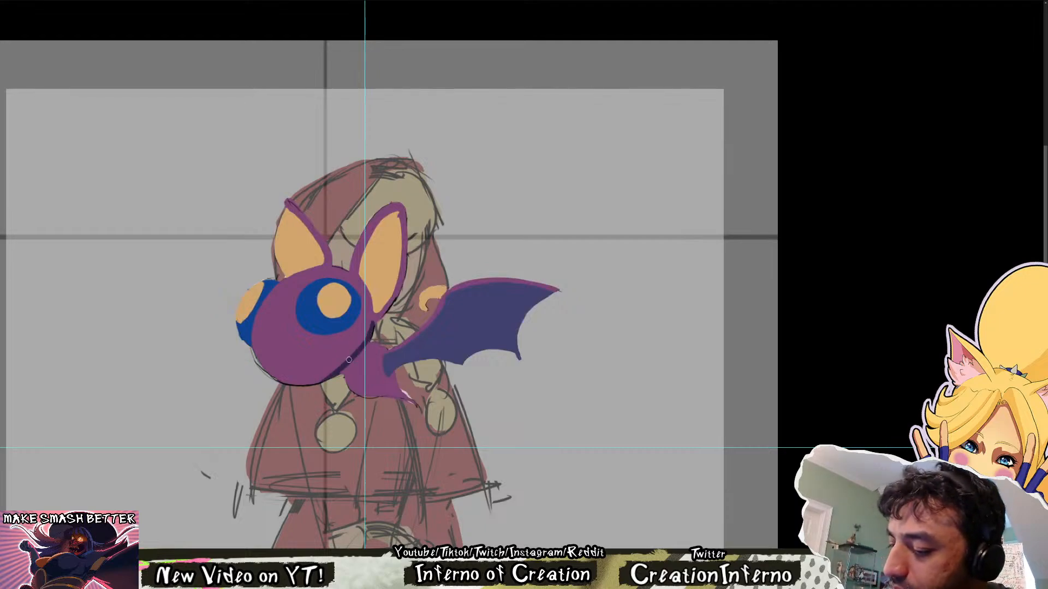
{"action": "mouse_move", "coordinate": [372, 328]}
{"action": "left_mouse_down"}
{"action": "mouse_move", "coordinate": [317, 382]}
{"action": "mouse_move", "coordinate": [341, 372]}
{"action": "left_mouse_up"}
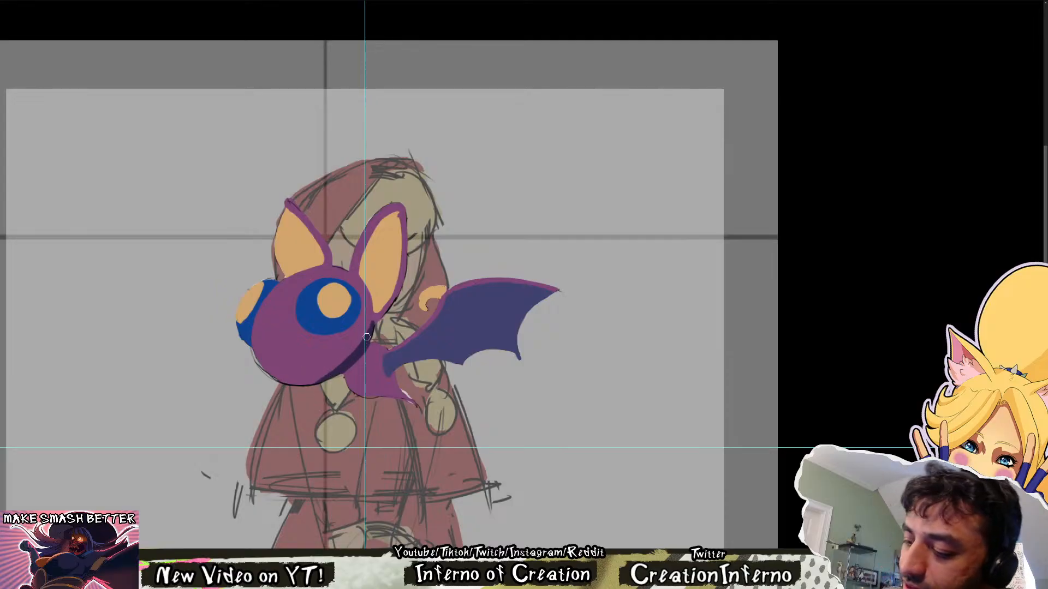
{"action": "mouse_move", "coordinate": [367, 336]}
{"action": "left_mouse_down"}
{"action": "mouse_move", "coordinate": [287, 382]}
{"action": "mouse_move", "coordinate": [332, 372]}
{"action": "mouse_move", "coordinate": [322, 379]}
{"action": "mouse_move", "coordinate": [356, 347]}
{"action": "mouse_move", "coordinate": [312, 379]}
{"action": "mouse_move", "coordinate": [338, 362]}
{"action": "left_mouse_up"}
Rework the head's dark shadow strokes and extend the shadow in a thin crescent along the lower edge
{"action": "key", "text": "ctrl+z"}
{"action": "key", "text": "ctrl+z"}
{"action": "key", "text": "ctrl+z"}
{"action": "key", "text": "ctrl+z"}
{"action": "left_click_drag", "start_coordinate": [277, 380], "coordinate": [354, 358]}
{"action": "key", "text": "ctrl+z"}
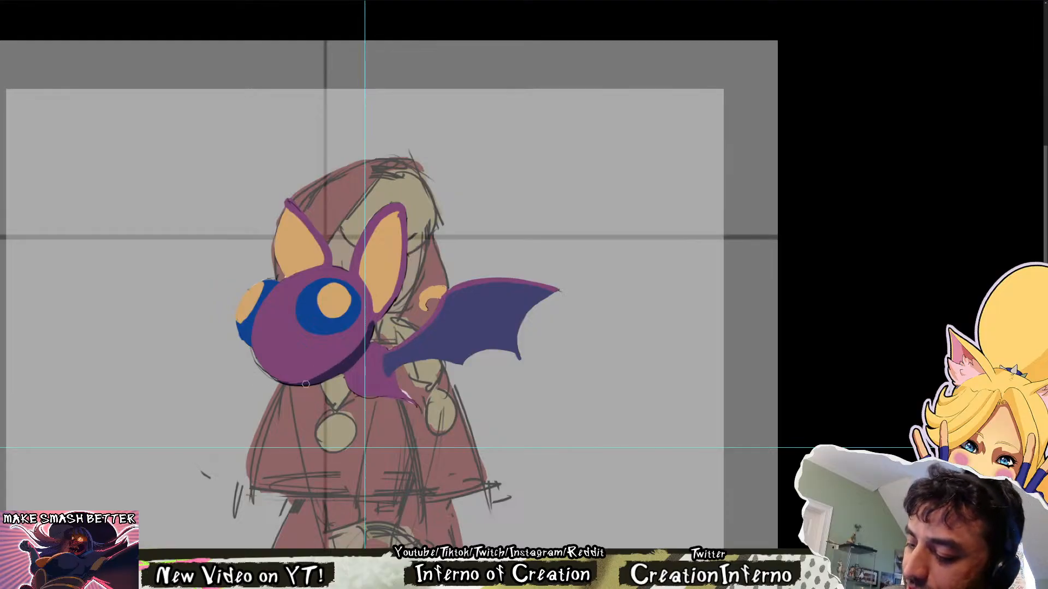
{"action": "left_click_drag", "start_coordinate": [301, 383], "coordinate": [351, 361]}
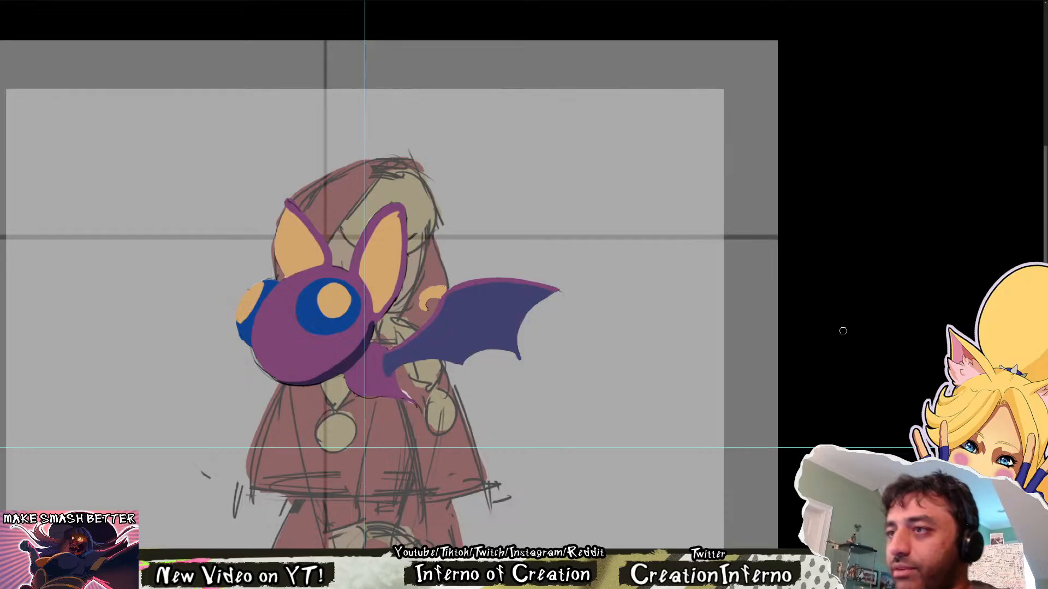
{"action": "mouse_move", "coordinate": [365, 351]}
{"action": "left_mouse_down"}
{"action": "mouse_move", "coordinate": [295, 338]}
{"action": "mouse_move", "coordinate": [339, 327]}
{"action": "mouse_move", "coordinate": [382, 382]}
{"action": "mouse_move", "coordinate": [464, 317]}
{"action": "mouse_move", "coordinate": [530, 311]}
{"action": "left_mouse_up"}
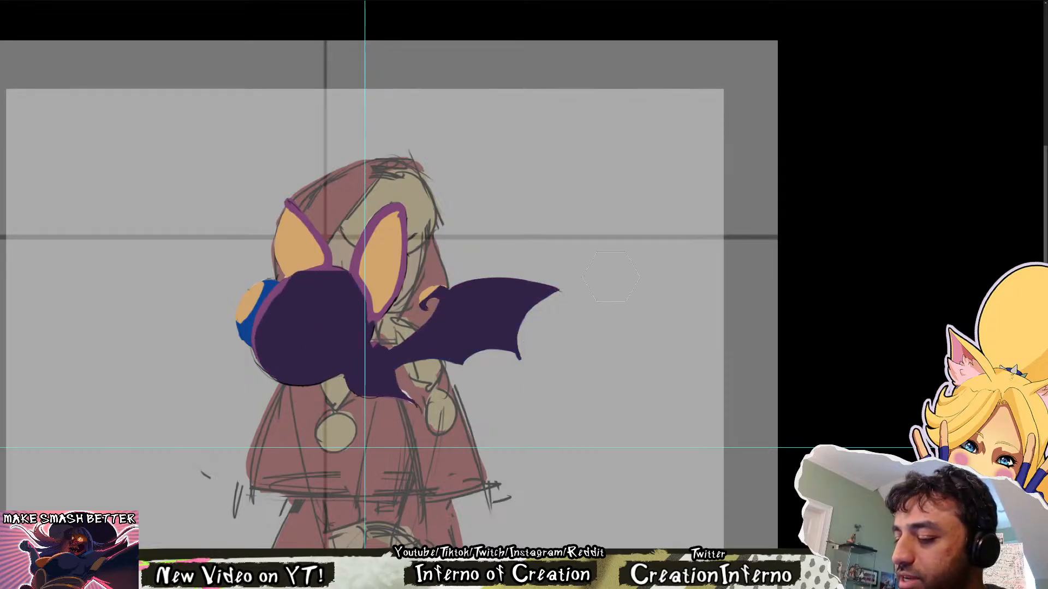
{"action": "left_click_drag", "start_coordinate": [363, 319], "coordinate": [381, 234]}
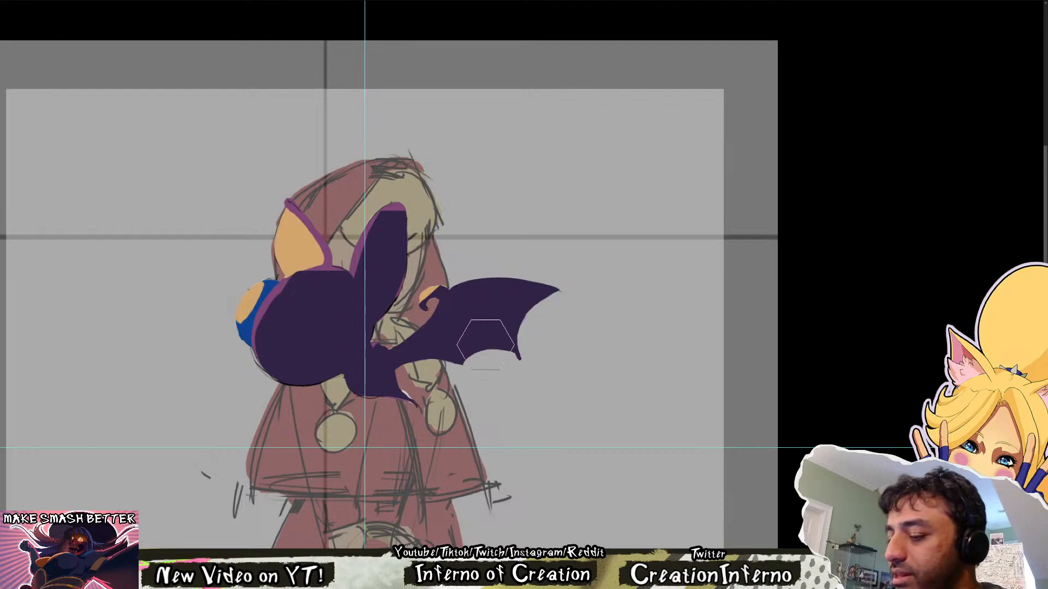
{"action": "key", "text": "ctrl+z"}
{"action": "key", "text": "ctrl+z"}
{"action": "key", "text": "ctrl+z"}
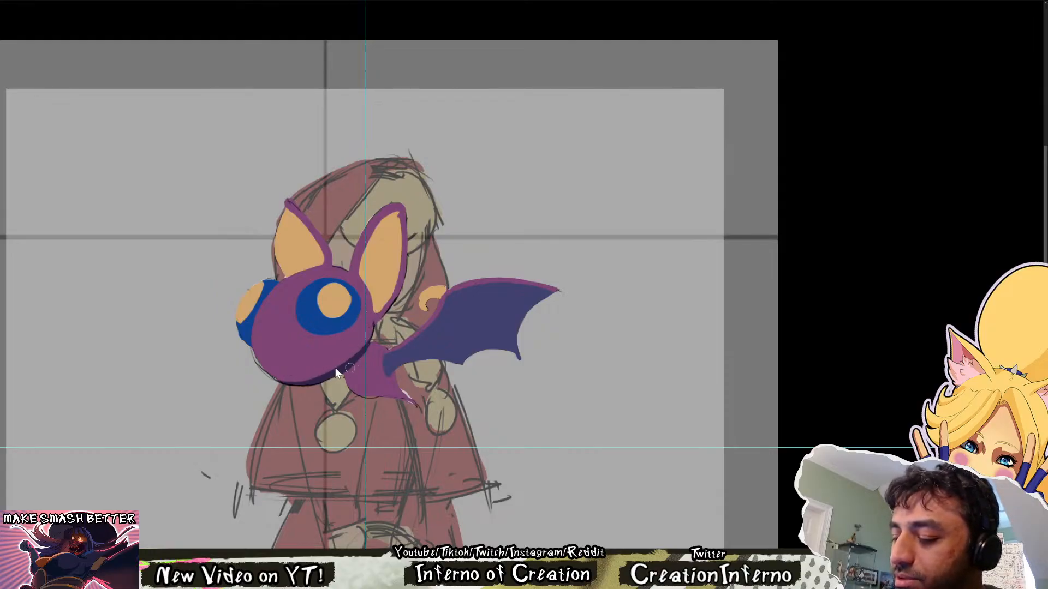
Try dark purple shading along the lower body's edge and across the wing membrane
{"action": "mouse_move", "coordinate": [349, 368]}
{"action": "left_mouse_down"}
{"action": "mouse_move", "coordinate": [379, 345]}
{"action": "mouse_move", "coordinate": [352, 385]}
{"action": "mouse_move", "coordinate": [420, 404]}
{"action": "mouse_move", "coordinate": [463, 363]}
{"action": "mouse_move", "coordinate": [519, 352]}
{"action": "left_mouse_up"}
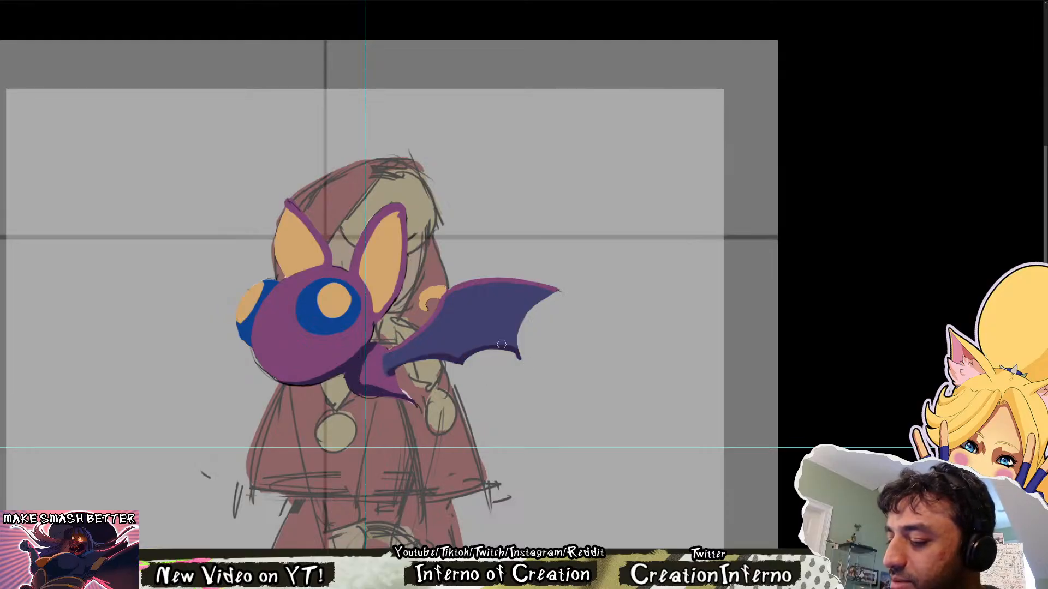
{"action": "mouse_move", "coordinate": [448, 300]}
{"action": "left_mouse_down"}
{"action": "mouse_move", "coordinate": [500, 344]}
{"action": "mouse_move", "coordinate": [522, 309]}
{"action": "mouse_move", "coordinate": [495, 307]}
{"action": "mouse_move", "coordinate": [386, 366]}
{"action": "left_mouse_up"}
{"action": "key", "text": "ctrl+z"}
{"action": "mouse_move", "coordinate": [480, 291]}
{"action": "left_mouse_down"}
{"action": "mouse_move", "coordinate": [426, 336]}
{"action": "mouse_move", "coordinate": [439, 352]}
{"action": "left_mouse_up"}
{"action": "left_click_drag", "start_coordinate": [540, 298], "coordinate": [499, 314]}
{"action": "left_click_drag", "start_coordinate": [451, 355], "coordinate": [469, 329]}
{"action": "mouse_move", "coordinate": [437, 351]}
{"action": "left_mouse_down"}
{"action": "mouse_move", "coordinate": [457, 326]}
{"action": "mouse_move", "coordinate": [508, 318]}
{"action": "mouse_move", "coordinate": [521, 299]}
{"action": "left_mouse_up"}
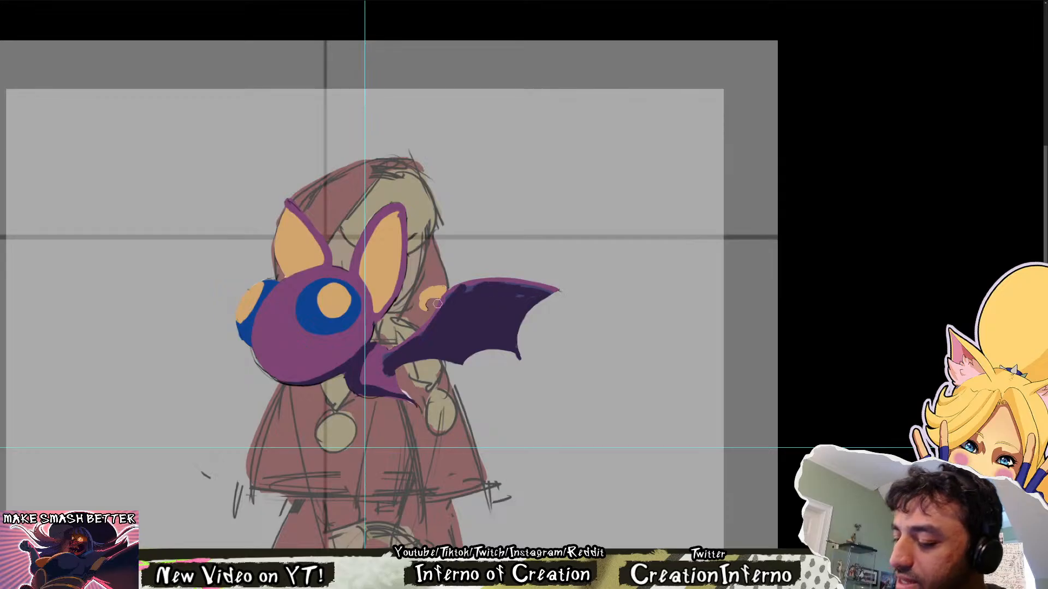
Try dark purple shading around both eyes and inside the ears
{"action": "mouse_move", "coordinate": [306, 321]}
{"action": "left_mouse_down"}
{"action": "mouse_move", "coordinate": [348, 320]}
{"action": "mouse_move", "coordinate": [358, 307]}
{"action": "left_mouse_up"}
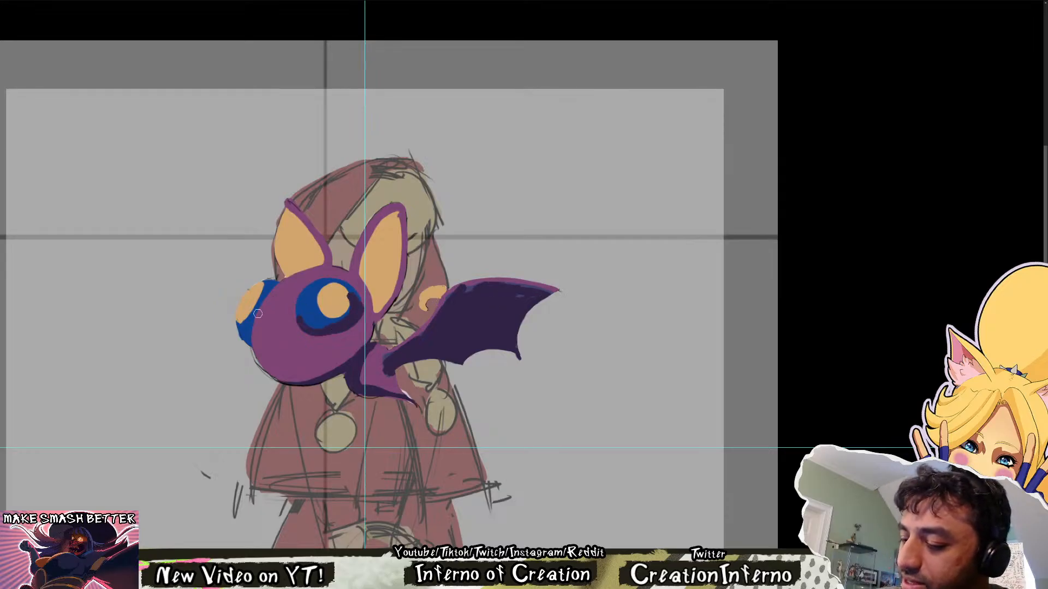
{"action": "left_click_drag", "start_coordinate": [251, 343], "coordinate": [283, 282]}
{"action": "left_click_drag", "start_coordinate": [401, 214], "coordinate": [377, 317]}
{"action": "key", "text": "ctrl+z"}
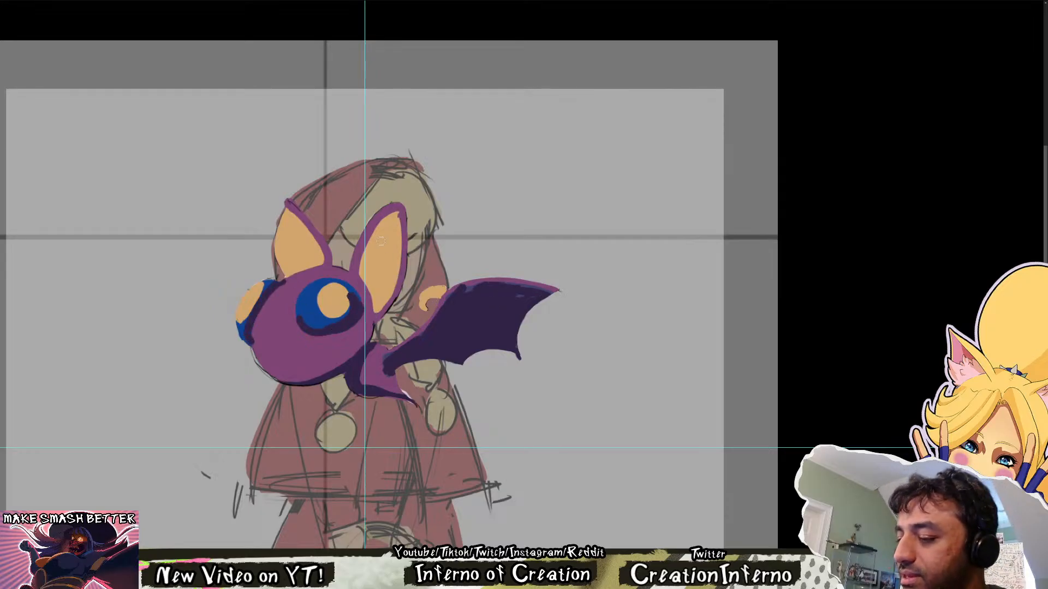
{"action": "mouse_move", "coordinate": [392, 220]}
{"action": "left_mouse_down"}
{"action": "mouse_move", "coordinate": [357, 283]}
{"action": "mouse_move", "coordinate": [366, 273]}
{"action": "mouse_move", "coordinate": [368, 293]}
{"action": "mouse_move", "coordinate": [388, 234]}
{"action": "mouse_move", "coordinate": [374, 307]}
{"action": "left_mouse_up"}
{"action": "left_click_drag", "start_coordinate": [289, 204], "coordinate": [283, 273]}
{"action": "key", "text": "ctrl+z"}
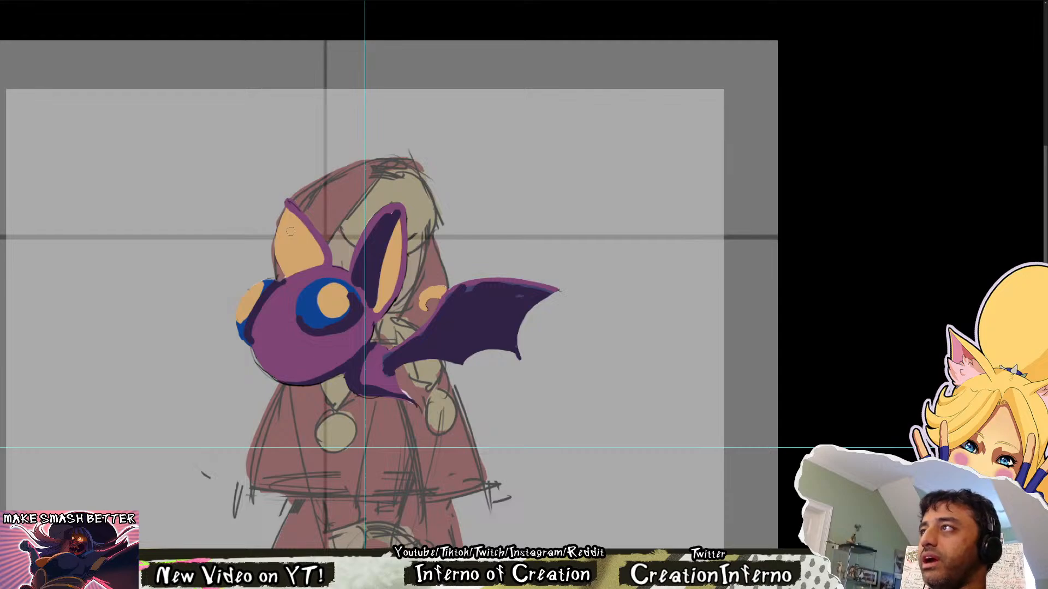
Undo the trial shading on the ears, eyes, wing and lower body, keeping the head's shadow
{"action": "key", "text": "ctrl+z"}
{"action": "key", "text": "ctrl+z"}
{"action": "key", "text": "ctrl+z"}
{"action": "key", "text": "ctrl+z"}
{"action": "key", "text": "ctrl+z"}
{"action": "key", "text": "ctrl+z"}
{"action": "key", "text": "ctrl+z"}
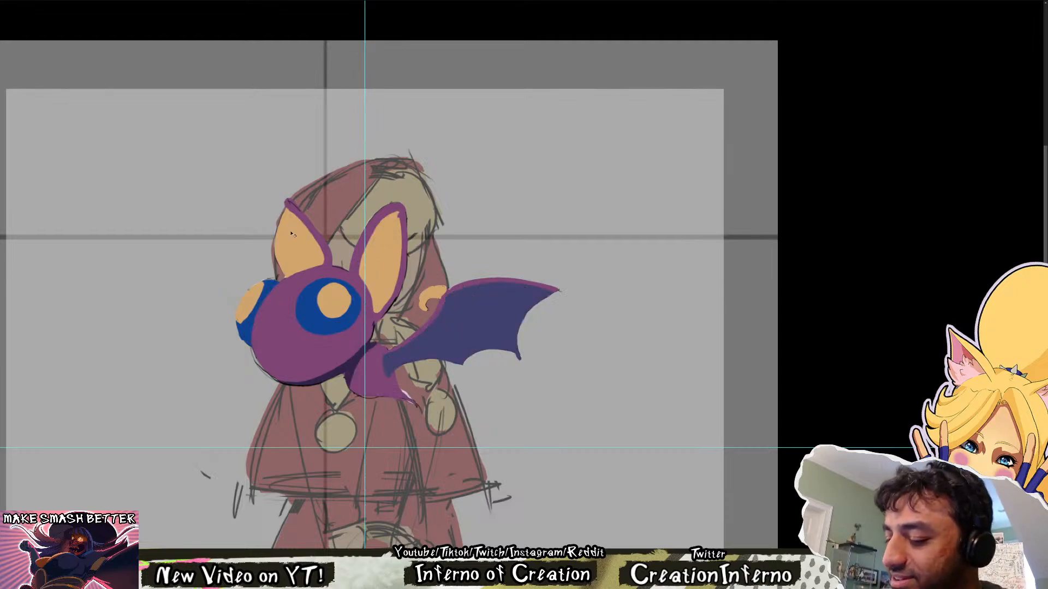
{"action": "key", "text": "ctrl+z"}
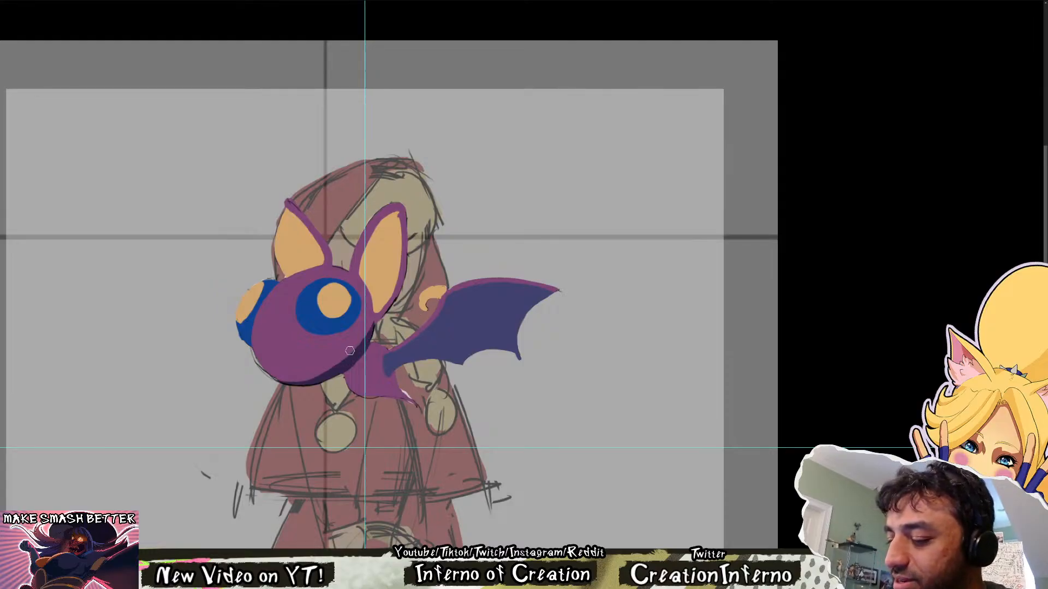
Paint a dark purple shadow on the lower body beneath the head and a dark oval hollow inside the near ear
{"action": "left_click_drag", "start_coordinate": [370, 348], "coordinate": [362, 390]}
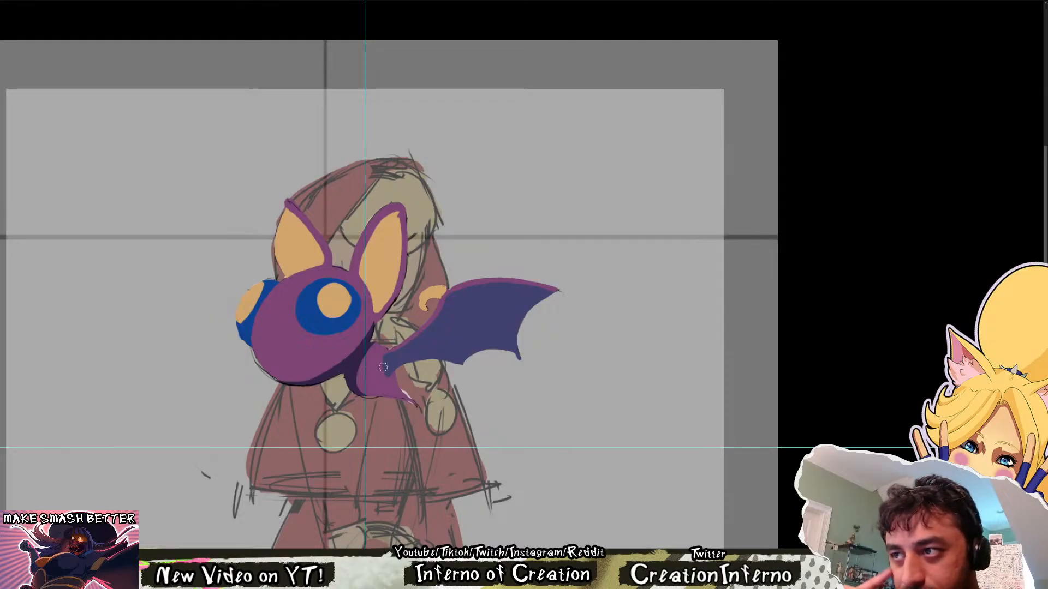
{"action": "left_click_drag", "start_coordinate": [373, 267], "coordinate": [370, 288]}
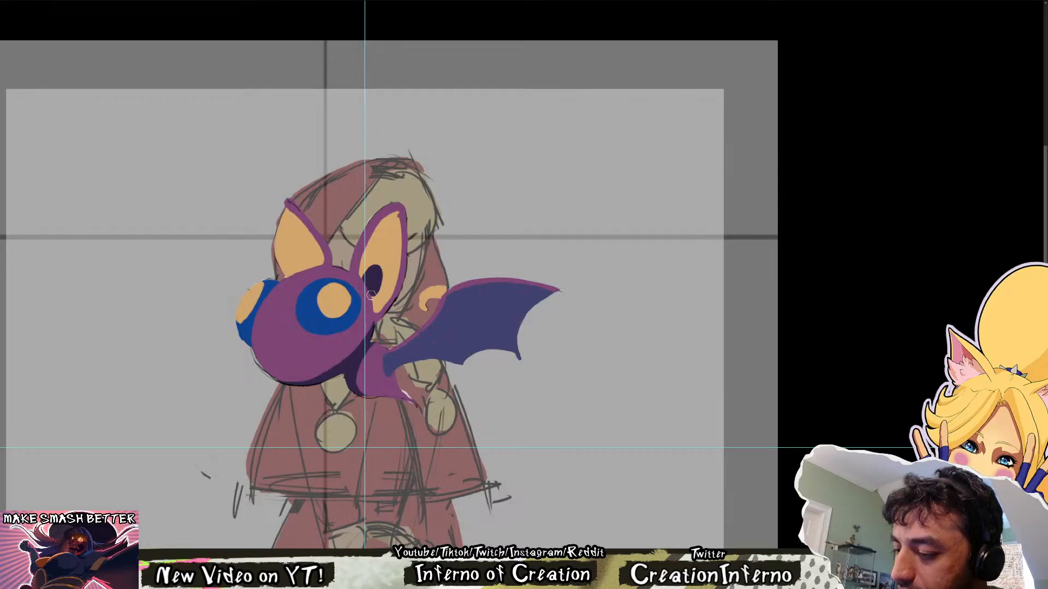
{"action": "left_click_drag", "start_coordinate": [385, 274], "coordinate": [369, 311]}
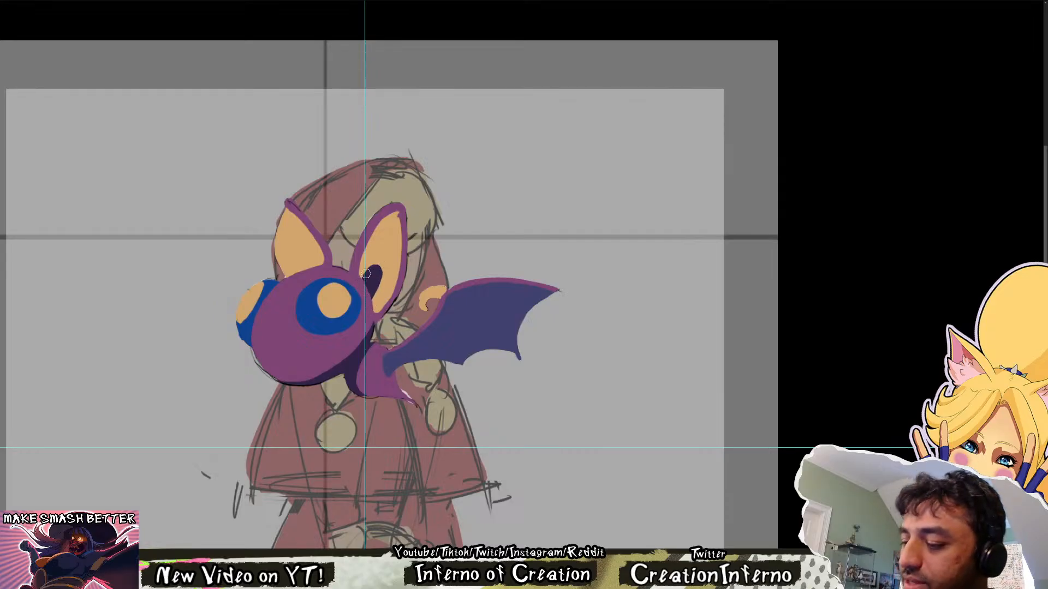
{"action": "mouse_move", "coordinate": [379, 275]}
{"action": "left_mouse_down"}
{"action": "mouse_move", "coordinate": [376, 301]}
{"action": "mouse_move", "coordinate": [387, 266]}
{"action": "left_mouse_up"}
{"action": "key", "text": "ctrl+z"}
{"action": "mouse_move", "coordinate": [375, 309]}
{"action": "left_mouse_down"}
{"action": "mouse_move", "coordinate": [389, 264]}
{"action": "mouse_move", "coordinate": [373, 313]}
{"action": "left_mouse_up"}
{"action": "key", "text": "ctrl+z"}
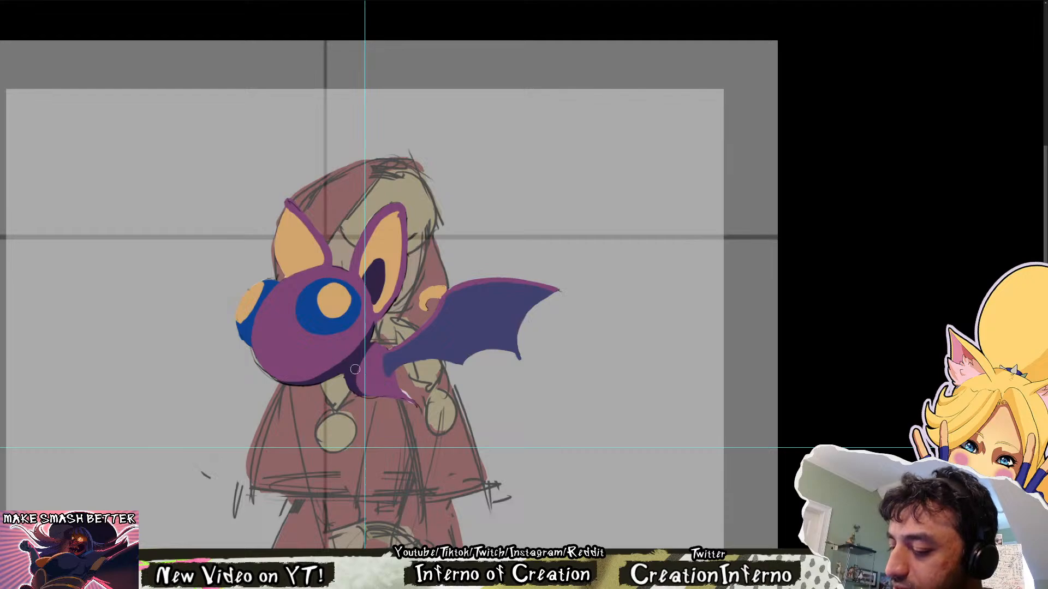
Soften the inner edges of the dark shadows on the lower body and along the head's underside
{"action": "mouse_move", "coordinate": [357, 372]}
{"action": "left_mouse_down"}
{"action": "mouse_move", "coordinate": [379, 397]}
{"action": "mouse_move", "coordinate": [376, 344]}
{"action": "left_mouse_up"}
{"action": "key", "text": "ctrl+z"}
{"action": "key", "text": "ctrl+z"}
{"action": "left_click_drag", "start_coordinate": [356, 384], "coordinate": [376, 343]}
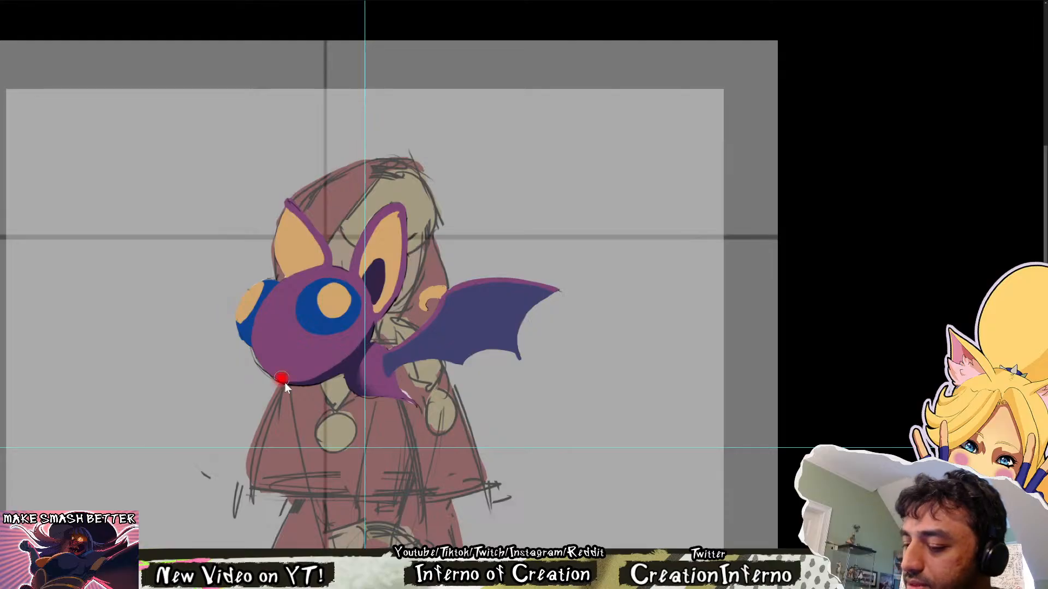
{"action": "left_click_drag", "start_coordinate": [278, 381], "coordinate": [361, 341]}
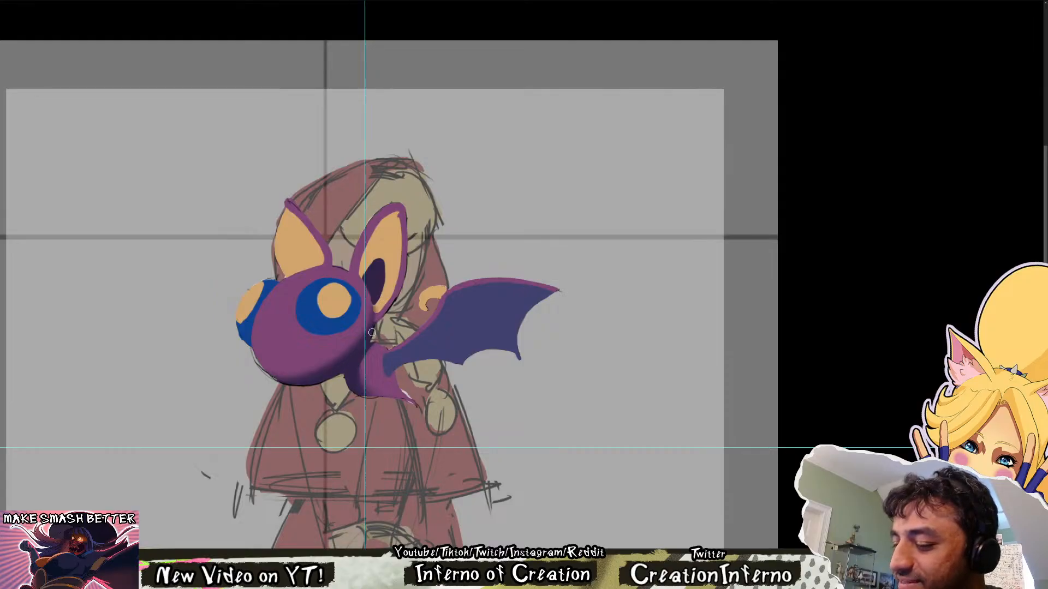
{"action": "scroll", "coordinate": [456, 318], "scroll_direction": "down", "scroll_amount": 2}
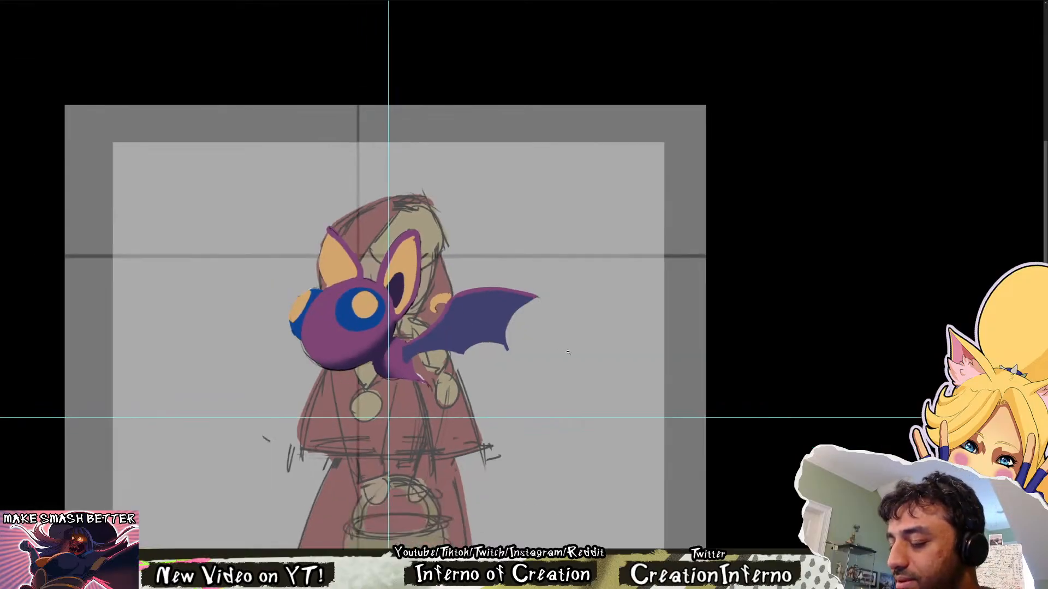
{"action": "scroll", "coordinate": [569, 353], "scroll_direction": "down", "scroll_amount": 2}
{"action": "scroll", "coordinate": [547, 224], "scroll_direction": "up", "scroll_amount": 4}
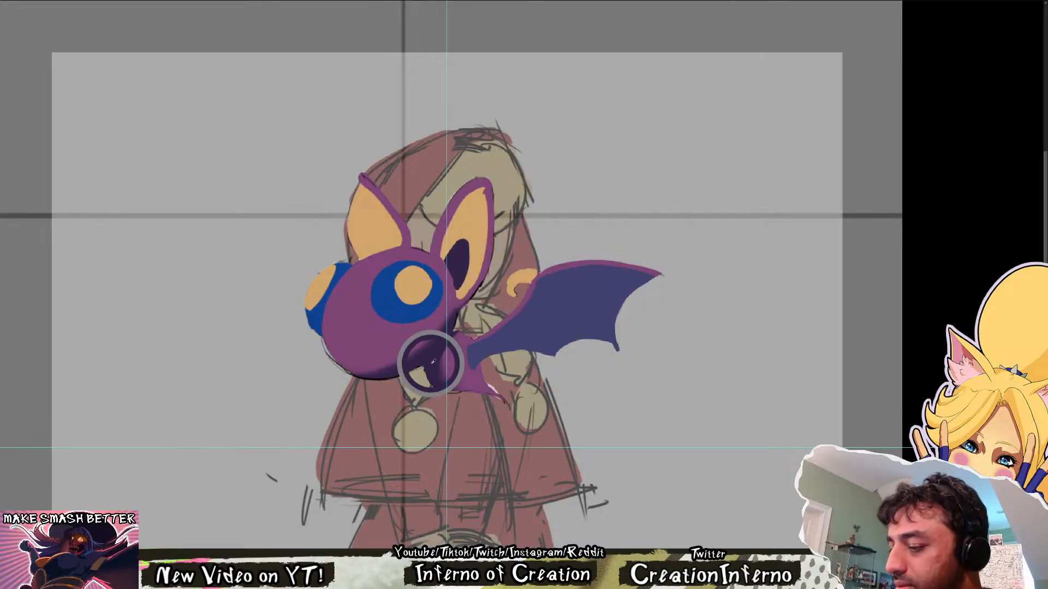
{"action": "left_click_drag", "start_coordinate": [610, 266], "coordinate": [456, 383]}
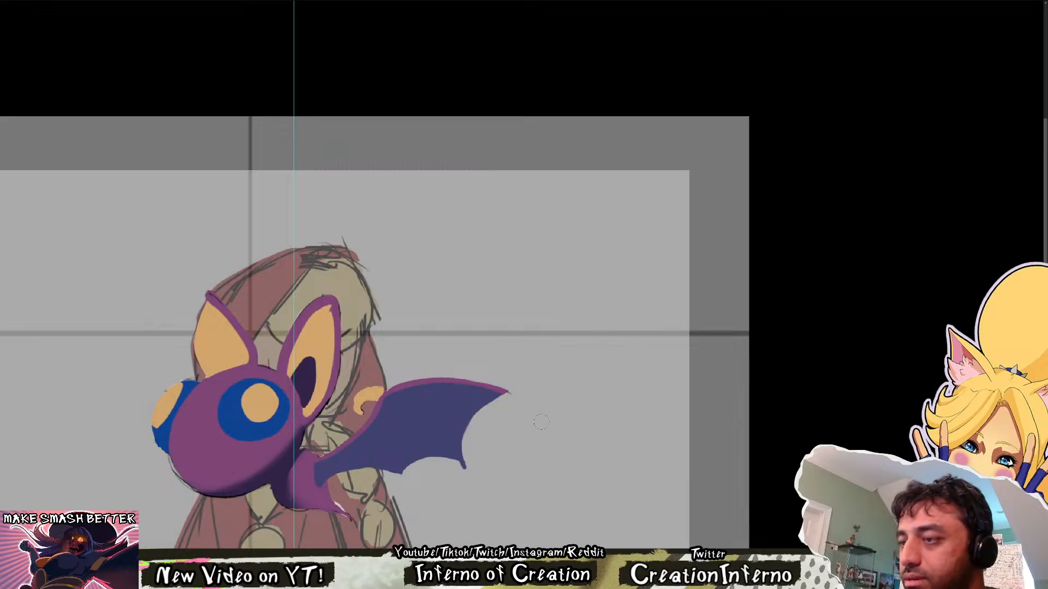
{"action": "left_click_drag", "start_coordinate": [463, 388], "coordinate": [493, 393]}
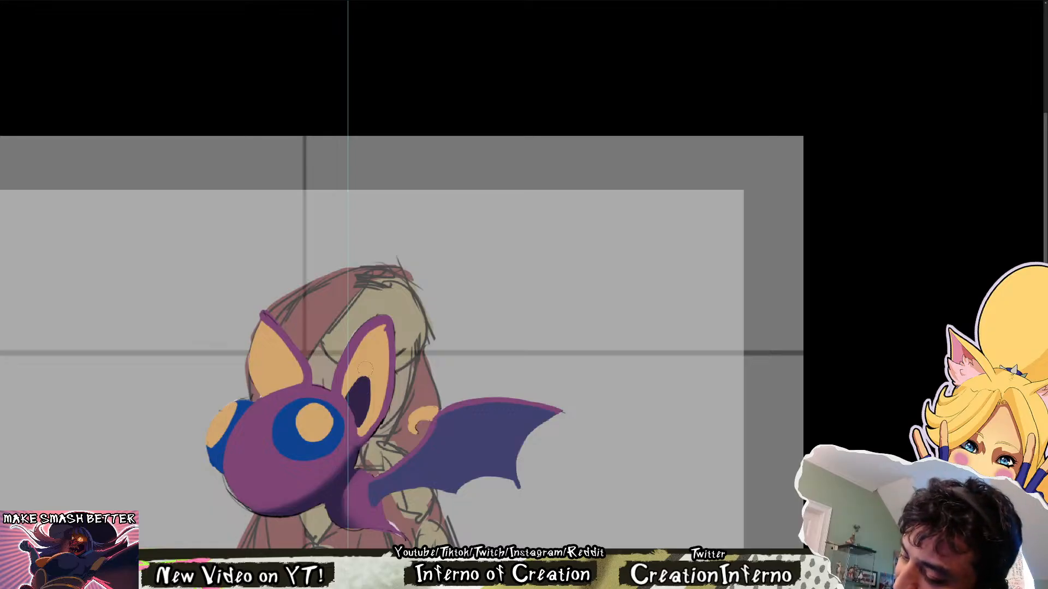
Mirror the canvas horizontally to check the bat's proportions, and restore its original orientation
{"action": "left_click_drag", "start_coordinate": [365, 369], "coordinate": [421, 368]}
{"action": "left_click_drag", "start_coordinate": [532, 225], "coordinate": [601, 239]}
{"action": "key", "text": "ctrl+0"}
{"action": "key", "text": "ctrl+shift+h"}
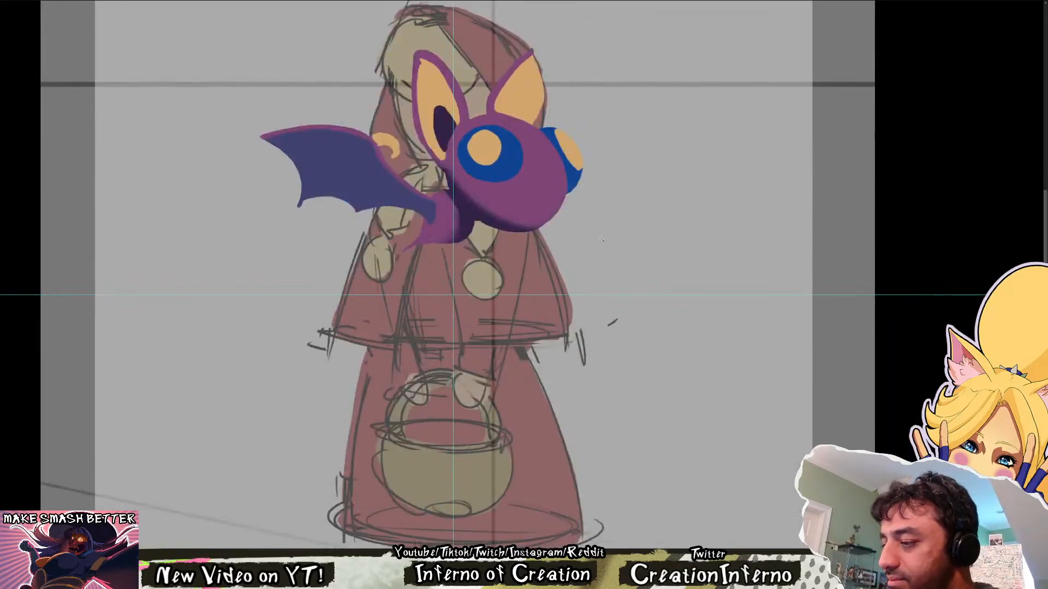
{"action": "key", "text": "ctrl+shift+h"}
{"action": "left_click_drag", "start_coordinate": [475, 206], "coordinate": [463, 408]}
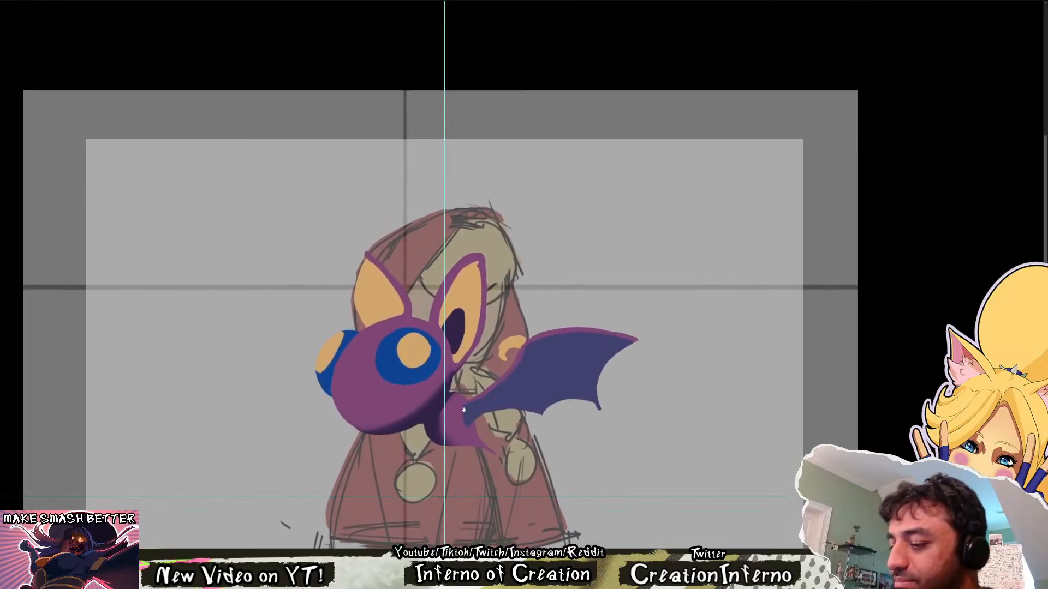
Select the bat's far eye and scale it down slightly so it protrudes less from the head
{"action": "left_click_drag", "start_coordinate": [332, 349], "coordinate": [338, 342]}
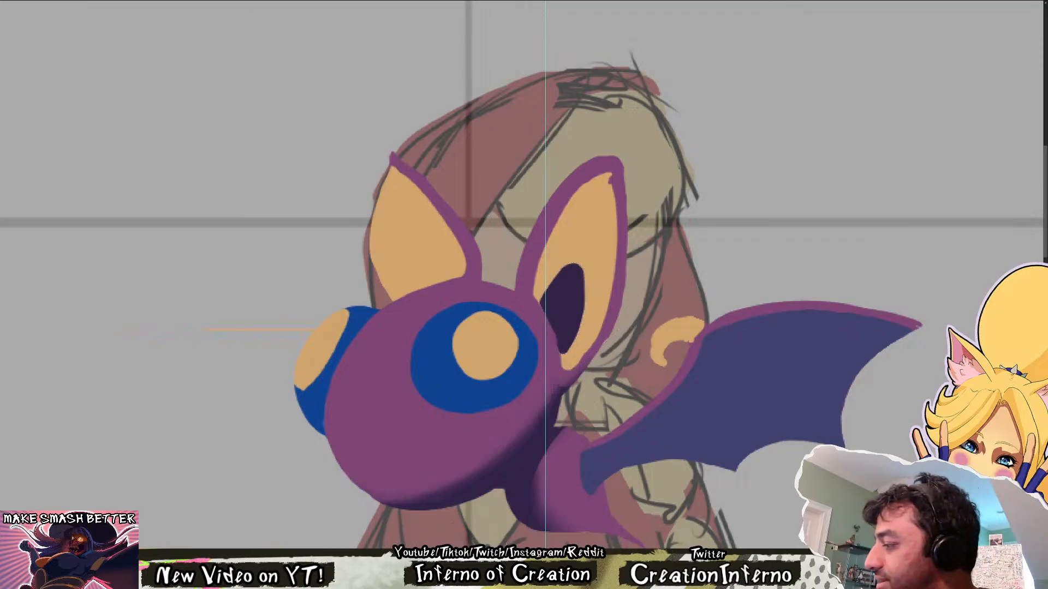
{"action": "key", "text": "ctrl+t"}
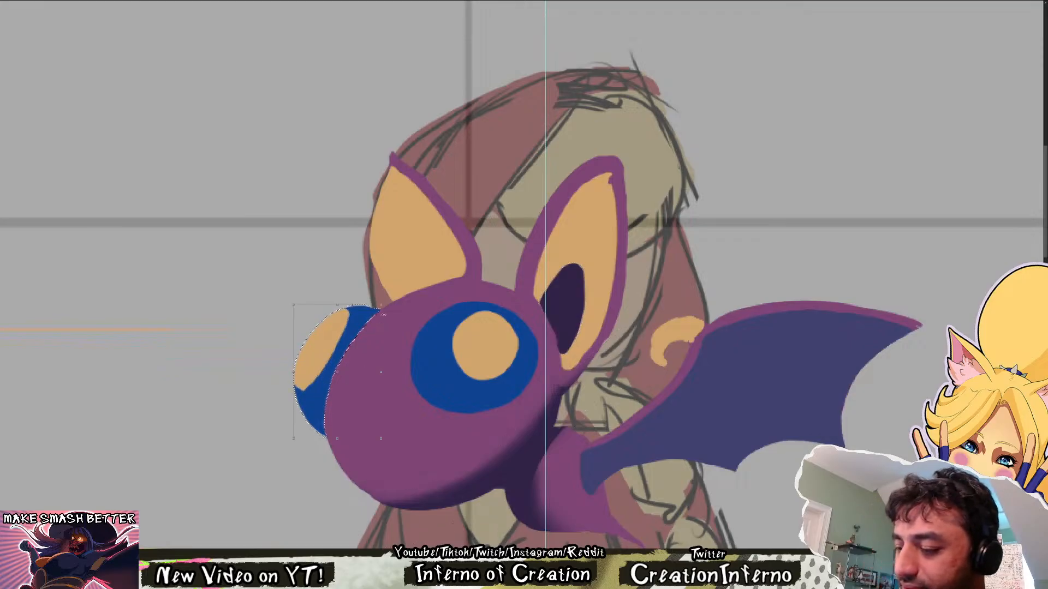
{"action": "left_click_drag", "start_coordinate": [381, 306], "coordinate": [375, 316]}
{"action": "key", "text": "Return"}
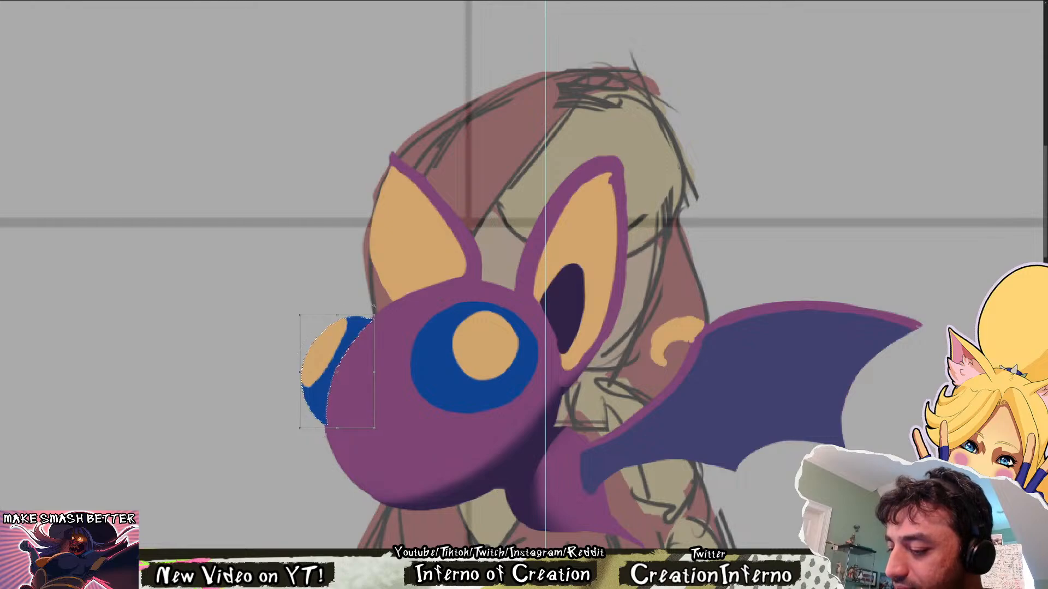
{"action": "key", "text": "ctrl+d"}
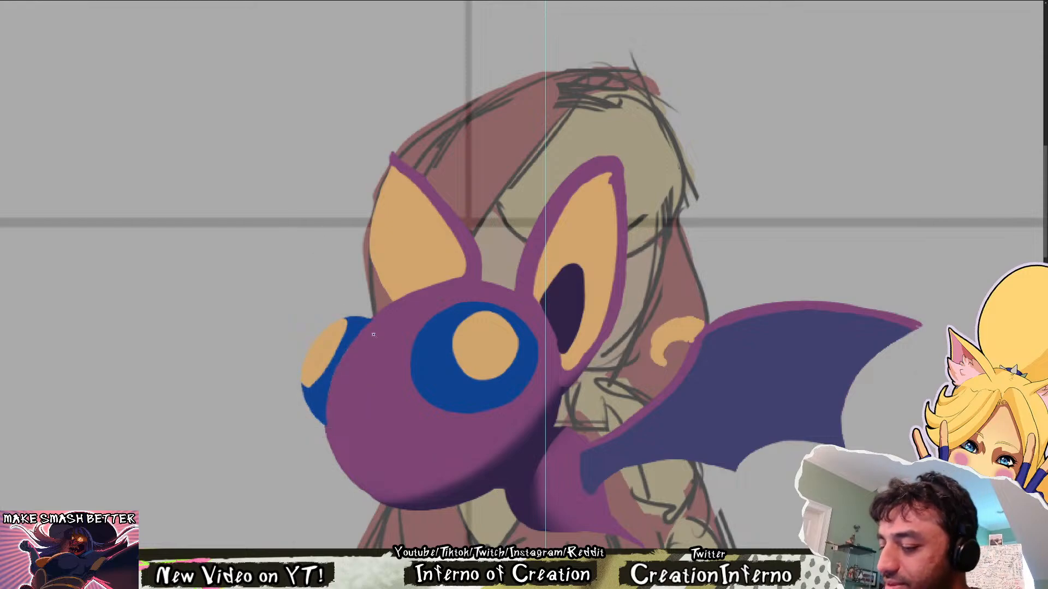
Reselect the far eye, nudge it slightly in towards the head and clear the selection
{"action": "key", "text": "ctrl+shift+d"}
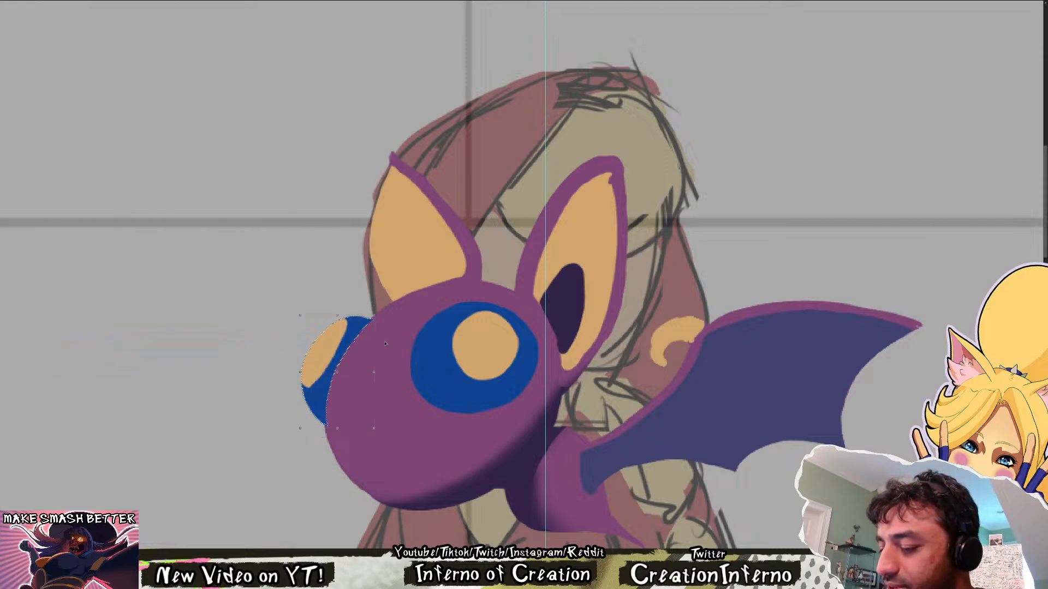
{"action": "key", "text": "Right"}
{"action": "key", "text": "Down"}
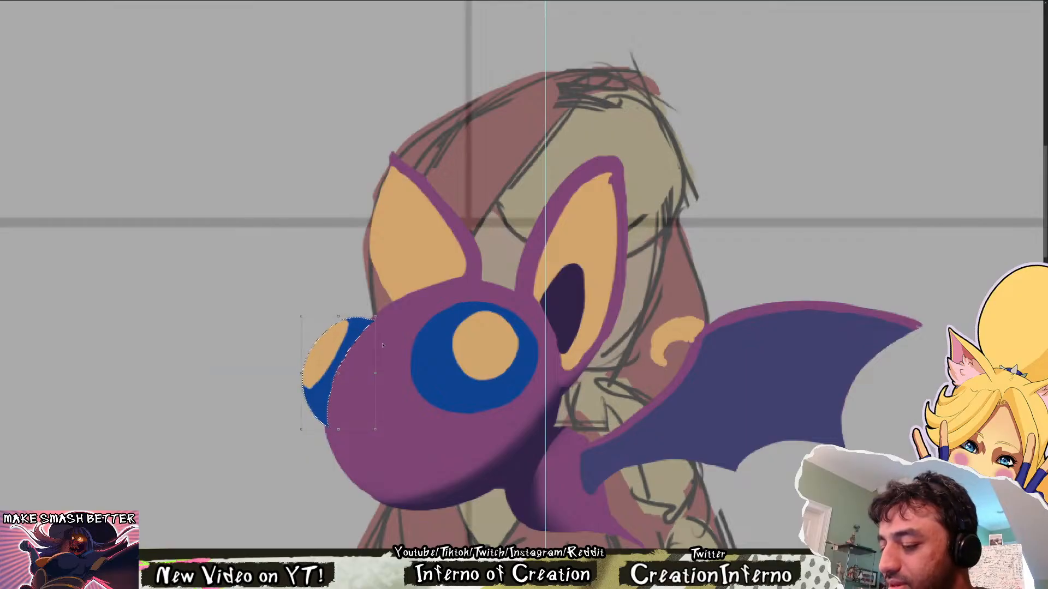
{"action": "key", "text": "Up"}
{"action": "key", "text": "ctrl+d"}
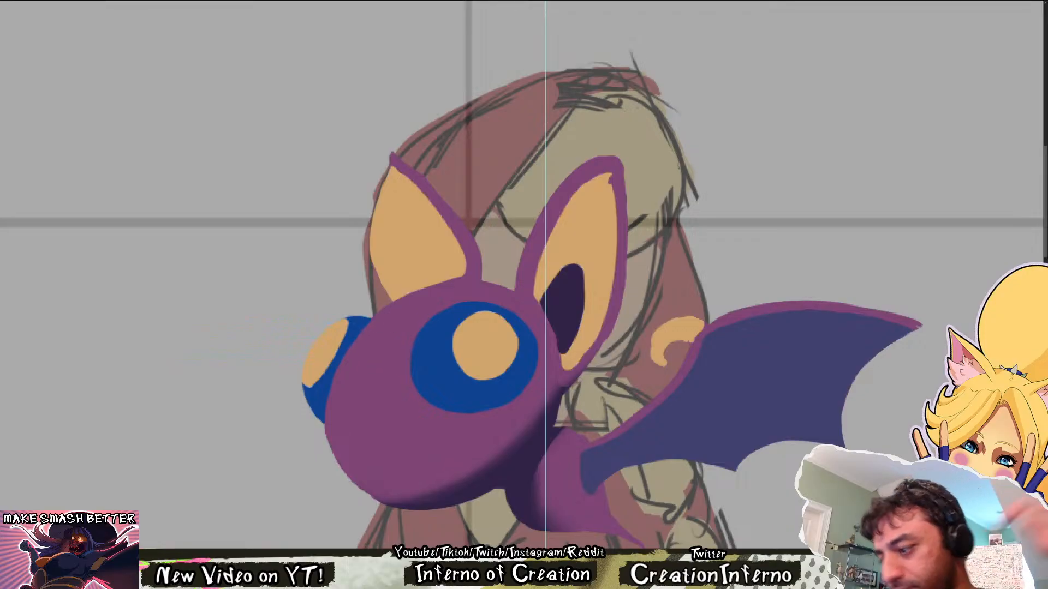
Smooth the inner edge of the curved yellow claw where it meets the wing's upper joint
{"action": "scroll", "coordinate": [535, 363], "scroll_direction": "down", "scroll_amount": 3}
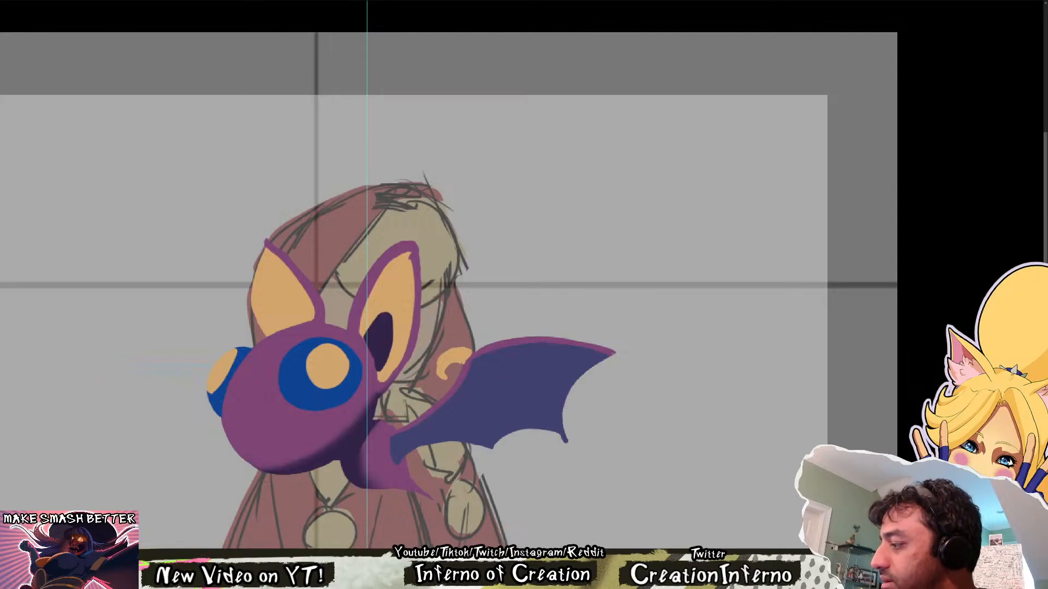
{"action": "key", "text": "Left"}
{"action": "key", "text": "Right"}
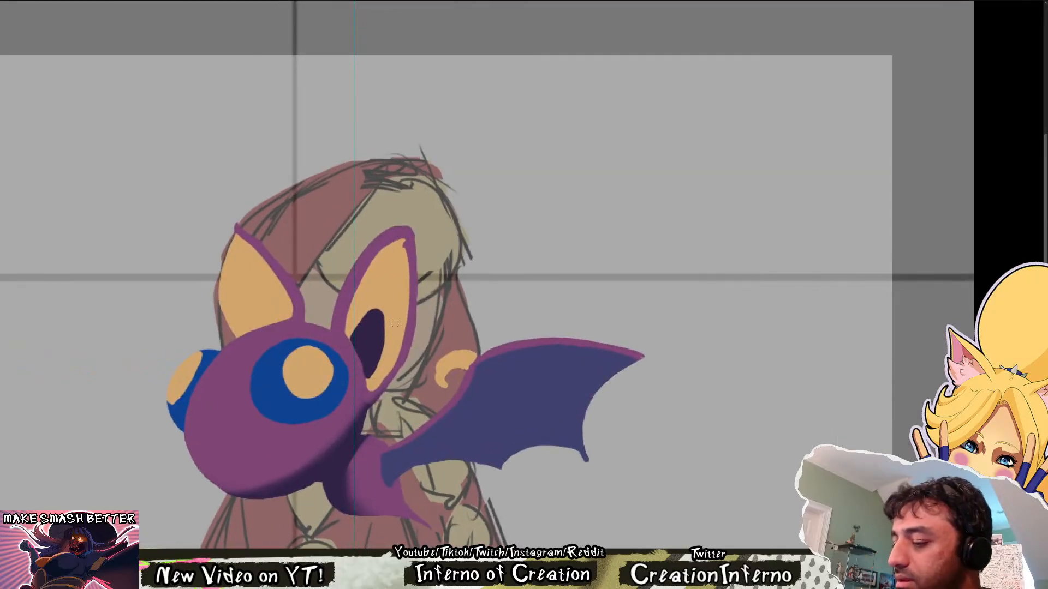
{"action": "scroll", "coordinate": [460, 370], "scroll_direction": "up", "scroll_amount": 3}
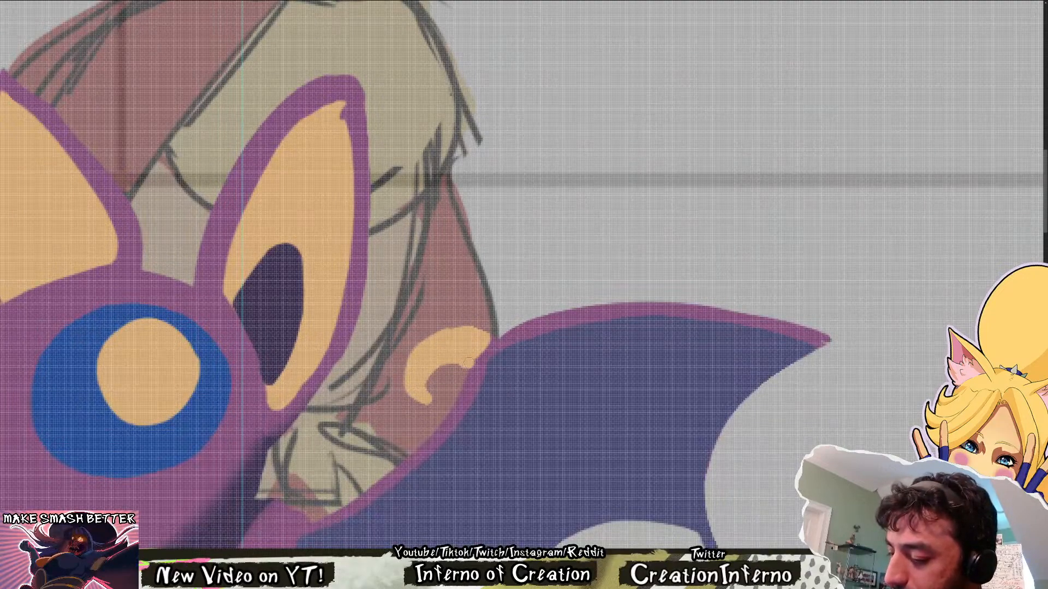
{"action": "left_click", "coordinate": [476, 370], "text": "alt"}
{"action": "mouse_move", "coordinate": [468, 371]}
{"action": "left_mouse_down"}
{"action": "mouse_move", "coordinate": [489, 334]}
{"action": "mouse_move", "coordinate": [449, 353]}
{"action": "left_mouse_up"}
{"action": "left_click", "coordinate": [472, 353], "text": "alt"}
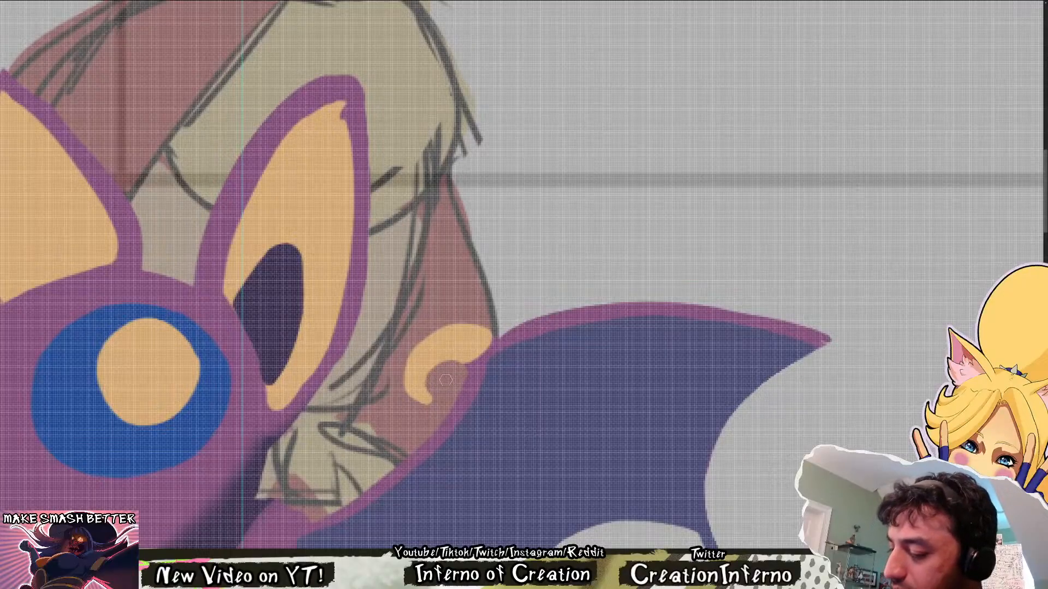
{"action": "scroll", "coordinate": [442, 347], "scroll_direction": "down", "scroll_amount": 5}
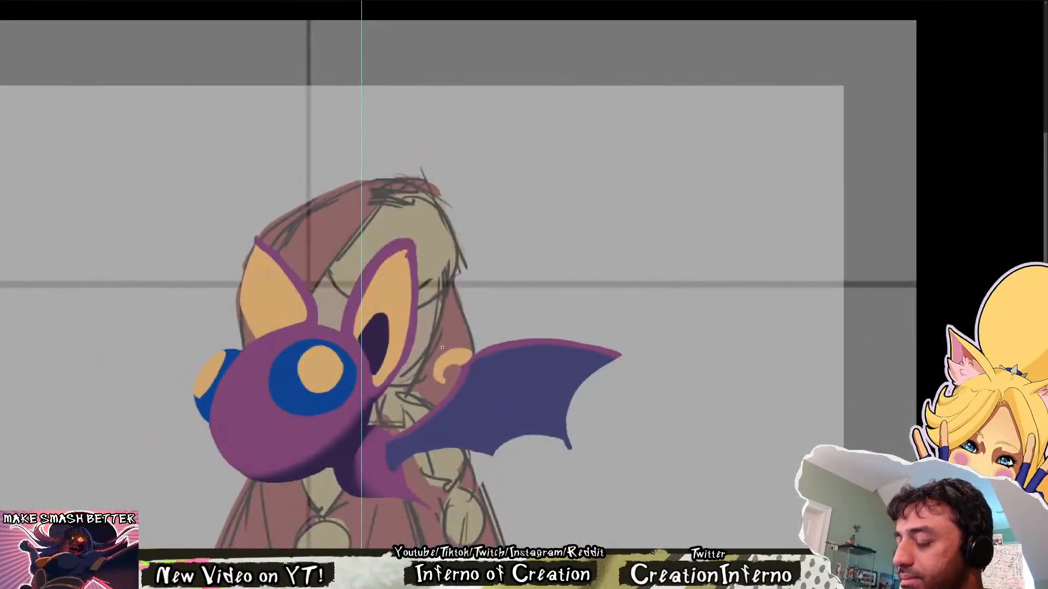
{"action": "scroll", "coordinate": [523, 354], "scroll_direction": "up", "scroll_amount": 4}
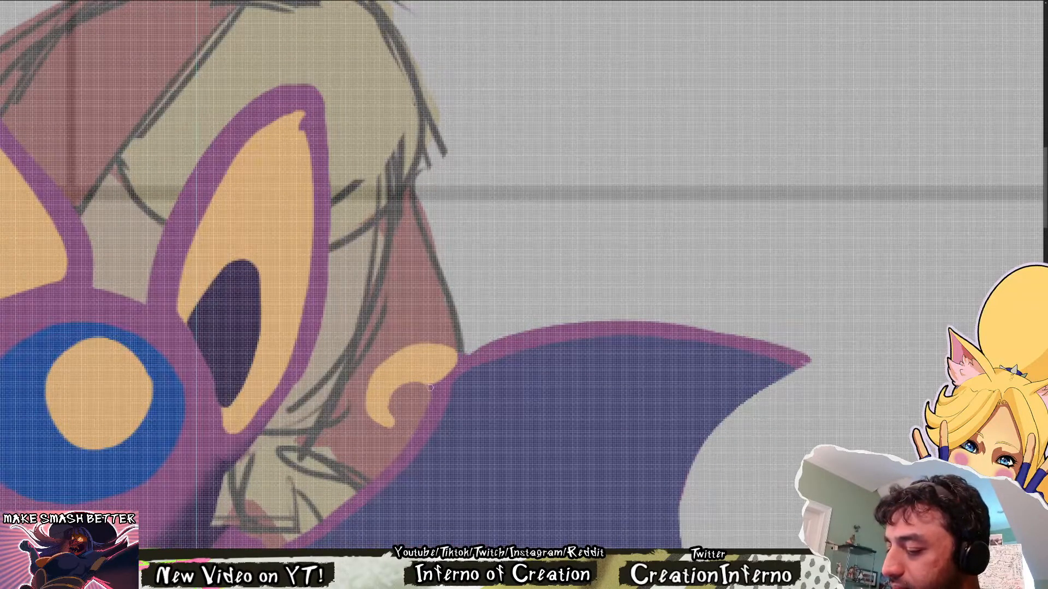
{"action": "scroll", "coordinate": [461, 391], "scroll_direction": "down", "scroll_amount": 4}
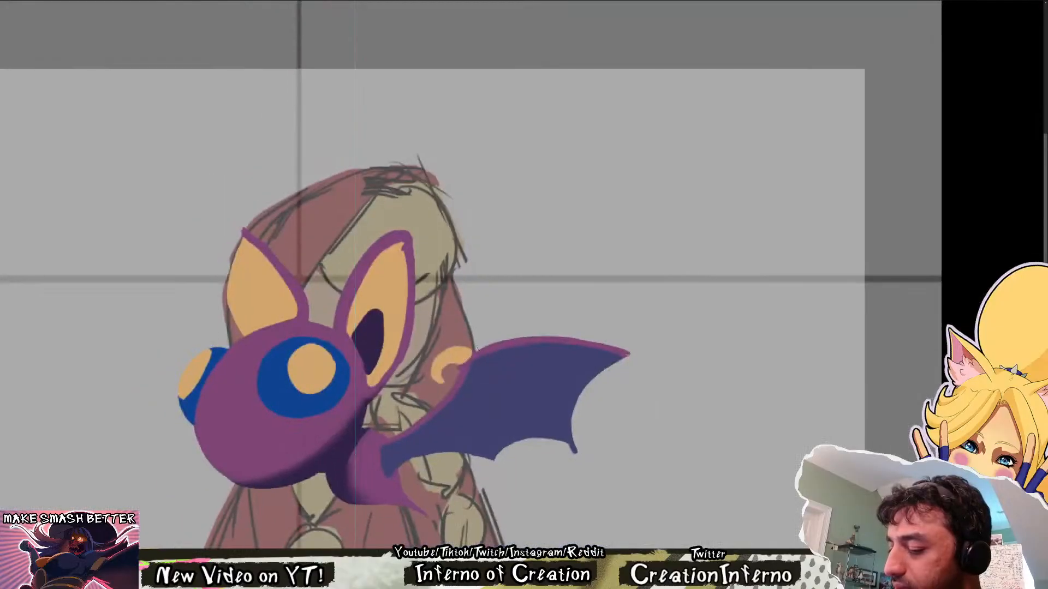
{"action": "scroll", "coordinate": [498, 298], "scroll_direction": "up", "scroll_amount": 4}
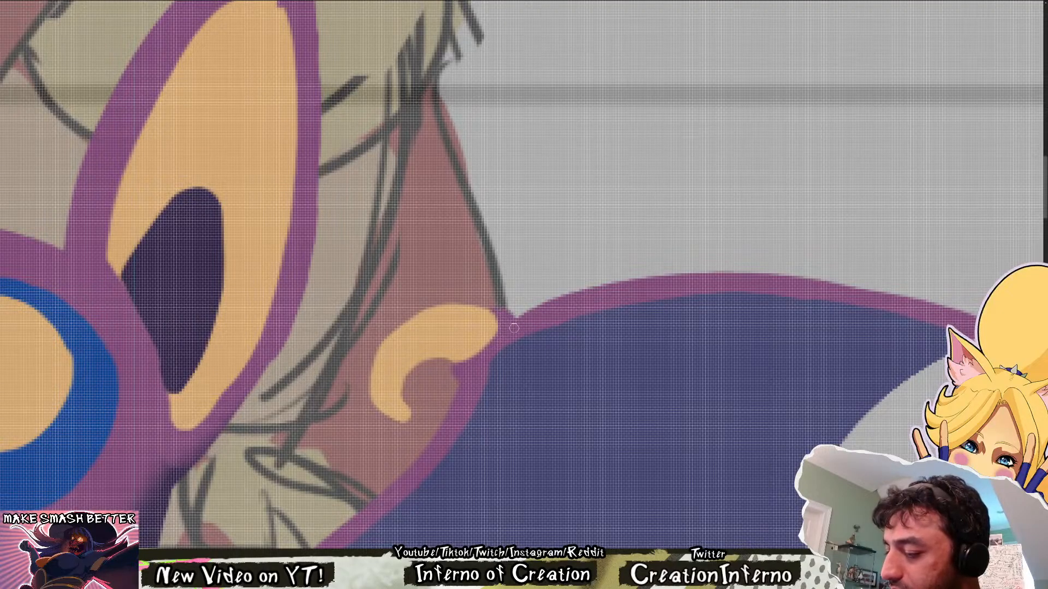
{"action": "scroll", "coordinate": [515, 306], "scroll_direction": "down", "scroll_amount": 6}
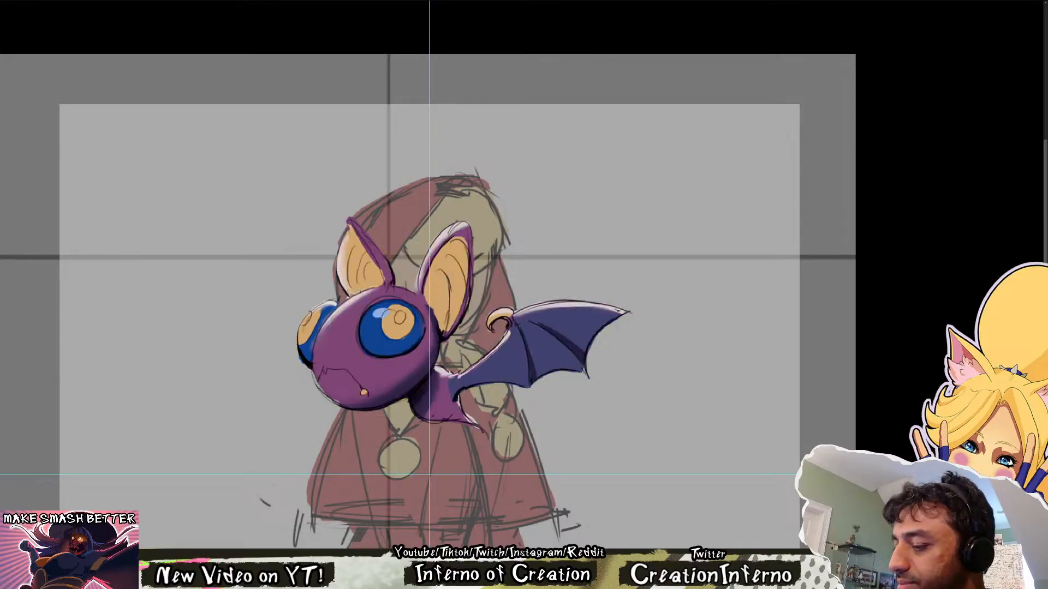
Compare the clean flat-colour bat with its earlier detailed version by toggling layer visibility back and forth
{"action": "key", "text": "ctrl+comma"}
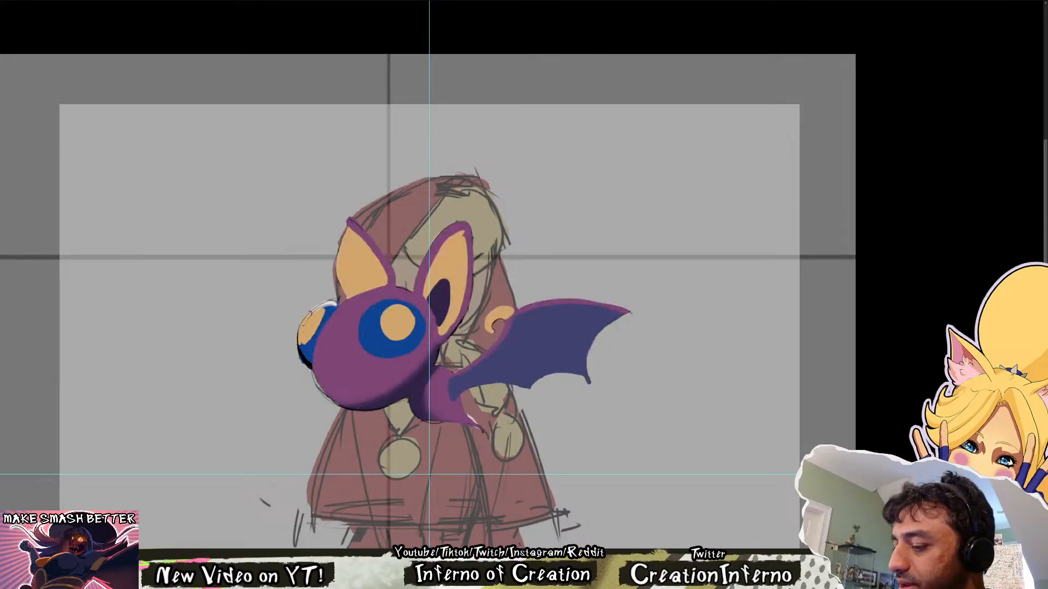
{"action": "key", "text": "ctrl+comma"}
{"action": "key", "text": "ctrl+comma"}
{"action": "key", "text": "ctrl+comma"}
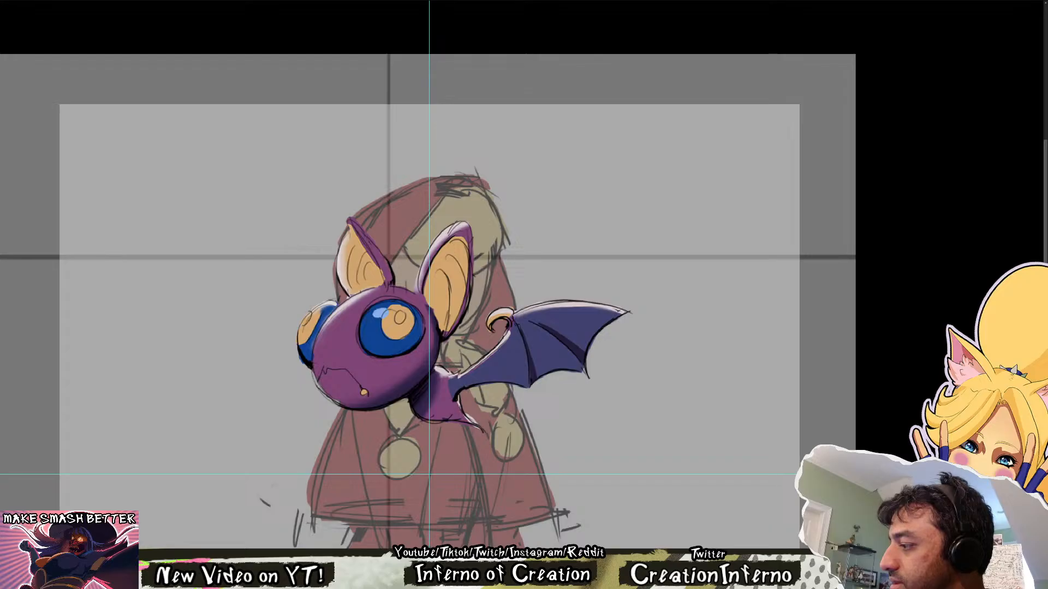
{"action": "key", "text": "ctrl+comma"}
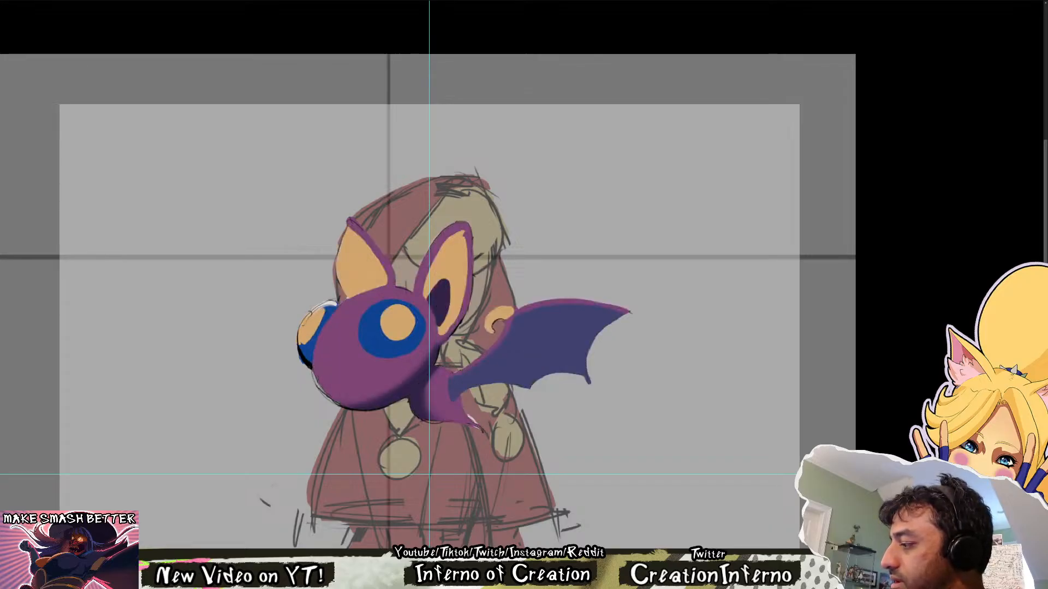
{"action": "key", "text": "ctrl+comma"}
{"action": "key", "text": "ctrl+comma"}
{"action": "key", "text": "ctrl+comma"}
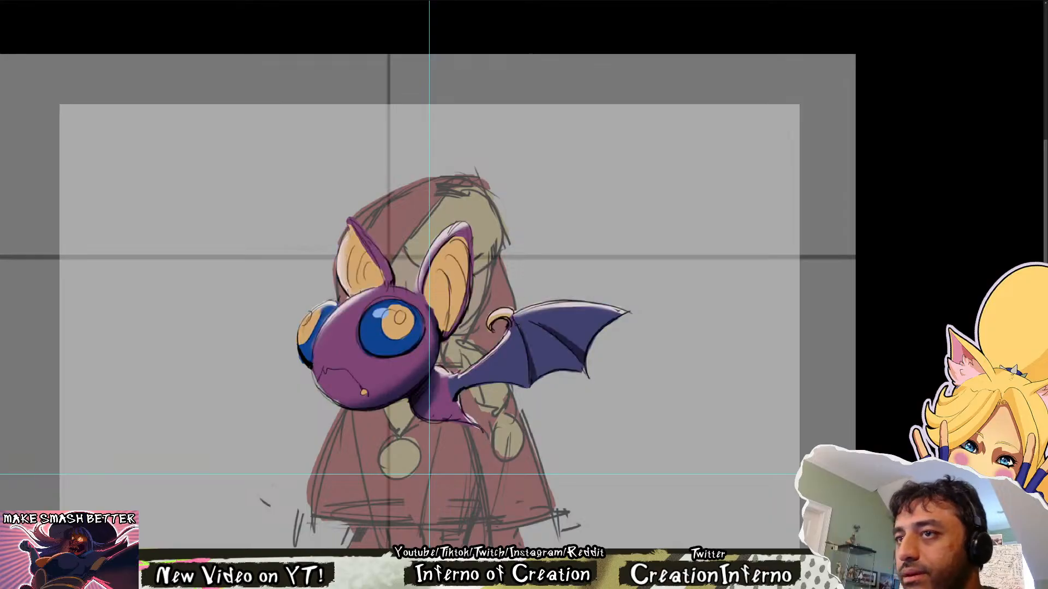
{"action": "key", "text": "ctrl+comma"}
{"action": "key", "text": "ctrl+comma"}
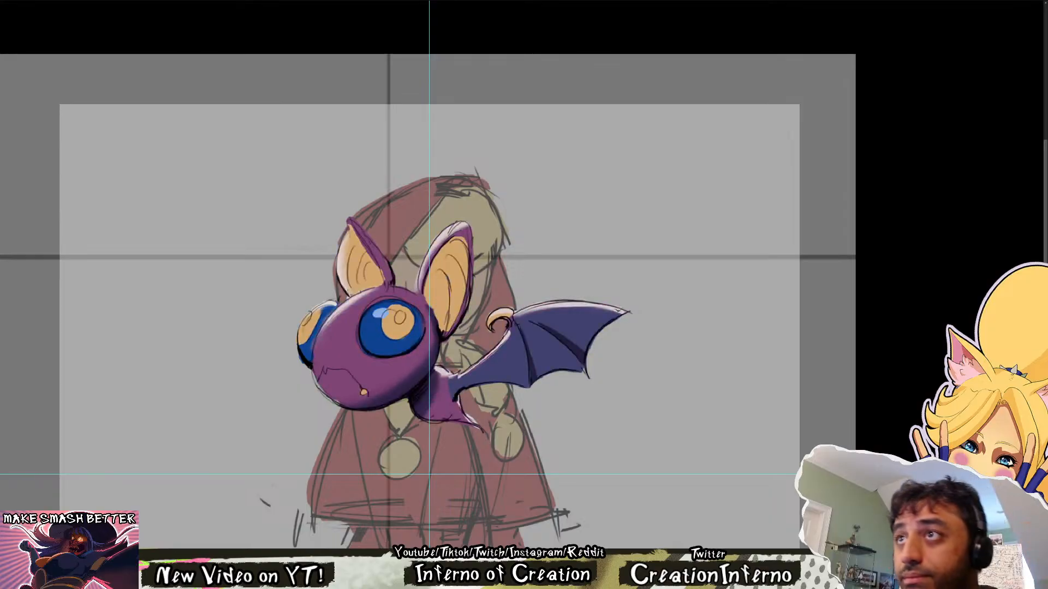
{"action": "key", "text": "ctrl+comma"}
{"action": "key", "text": "ctrl+comma"}
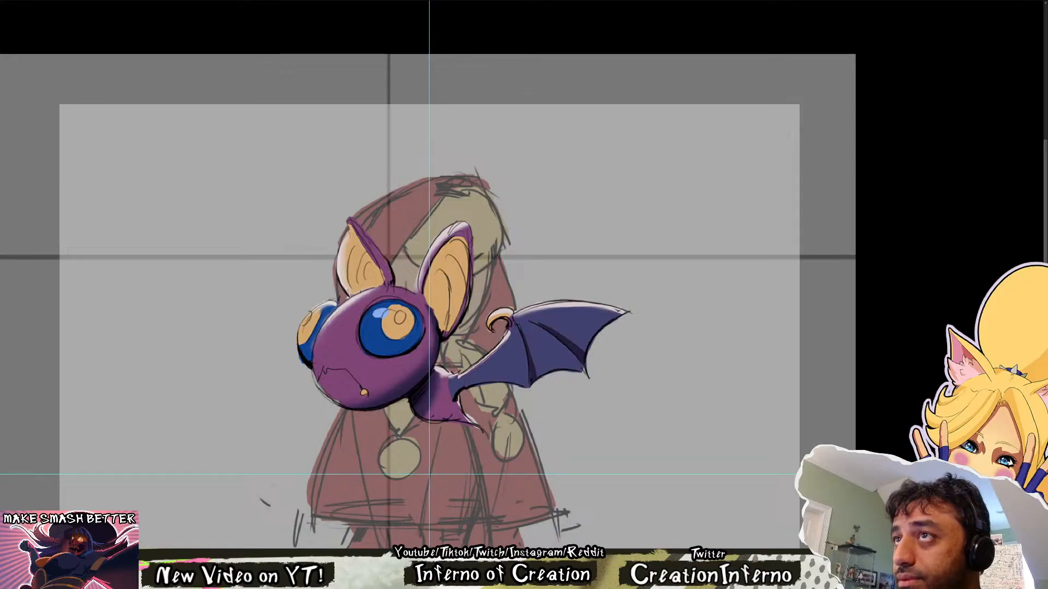
{"action": "key", "text": "ctrl+comma"}
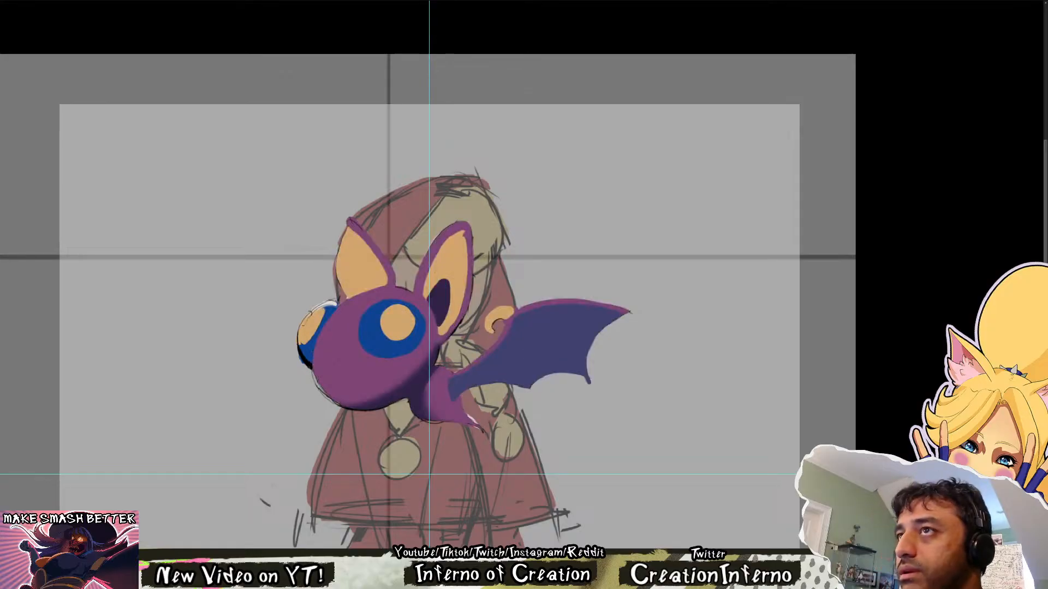
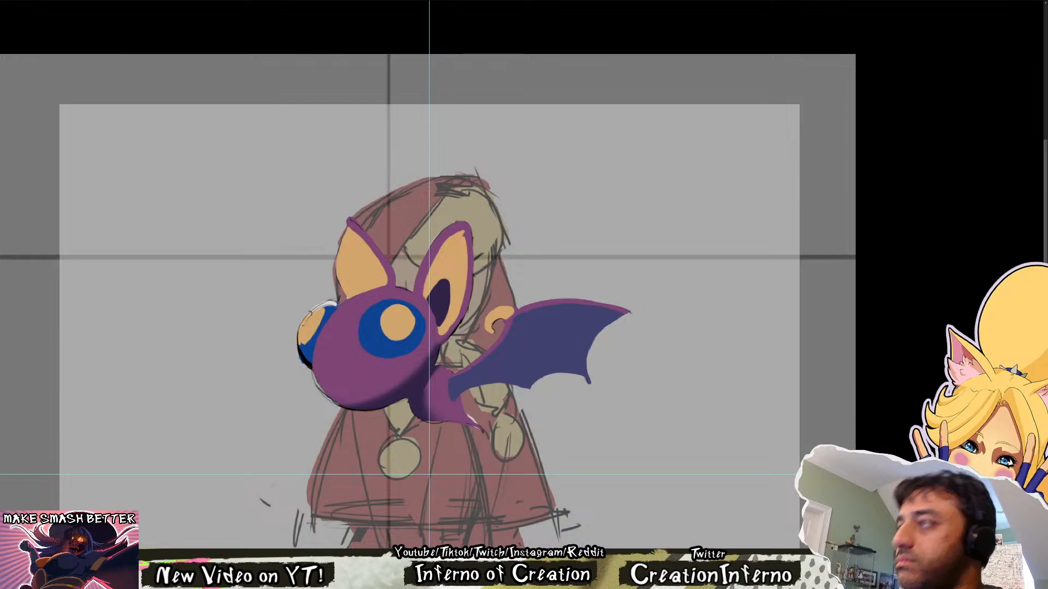
Alternate between the clean flat-colour bat and its earlier detailed drawing to examine the remaining differences in ears, eyes and wing
{"action": "key", "text": "ctrl+comma"}
{"action": "key", "text": "ctrl+comma"}
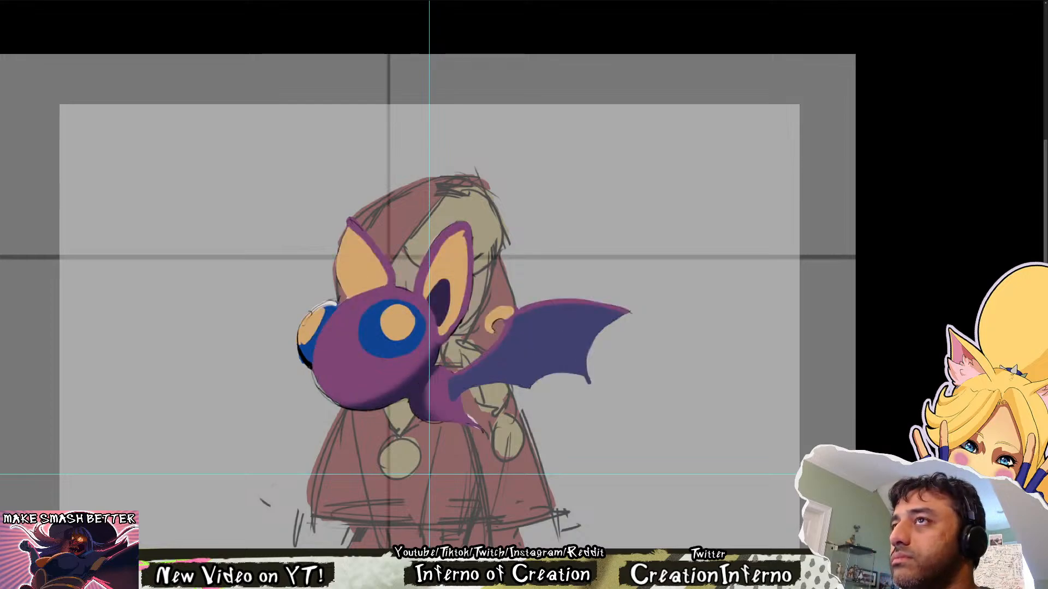
{"action": "key", "text": "ctrl+comma"}
{"action": "key", "text": "ctrl+comma"}
{"action": "key", "text": "ctrl+comma"}
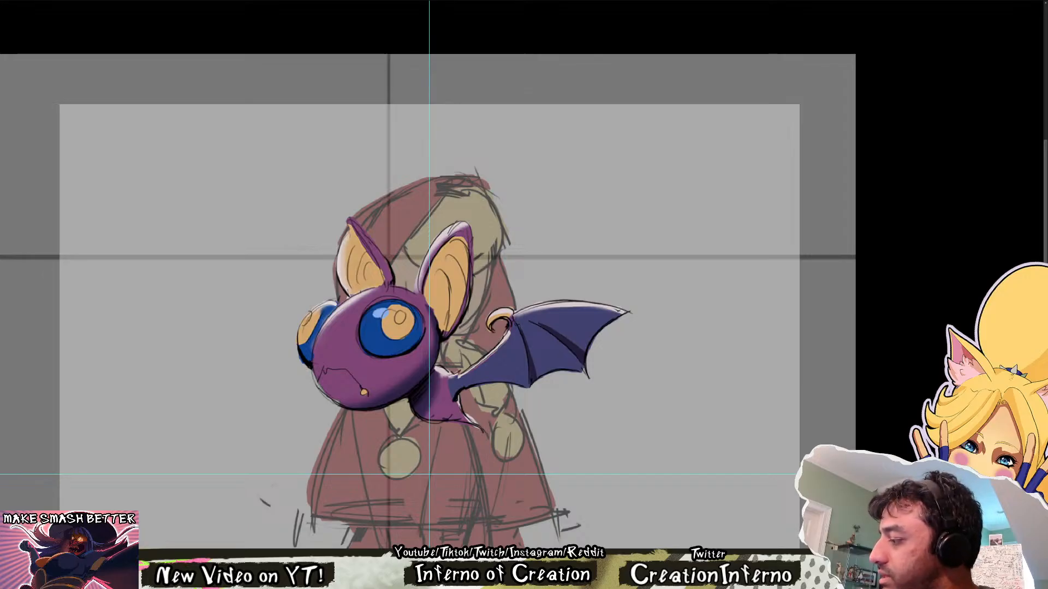
{"action": "key", "text": "ctrl+comma"}
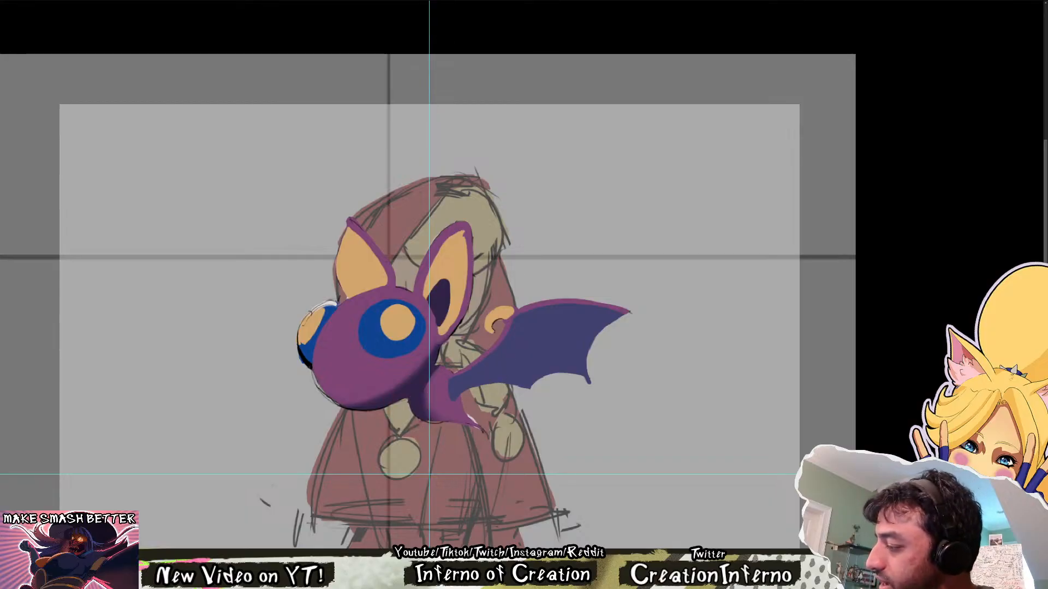
{"action": "key", "text": "ctrl+z"}
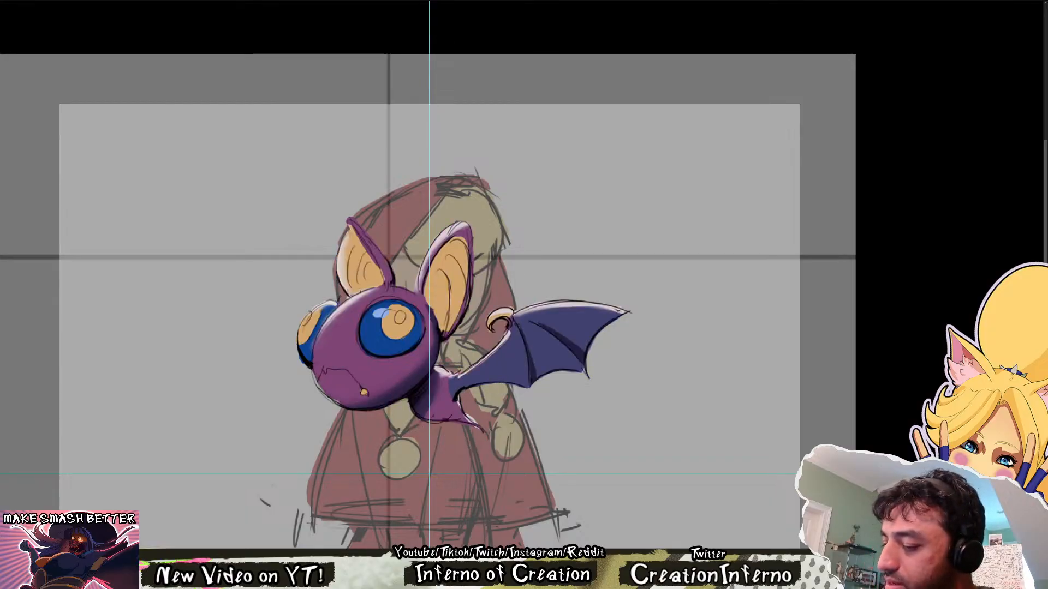
{"action": "key", "text": "ctrl+shift+z"}
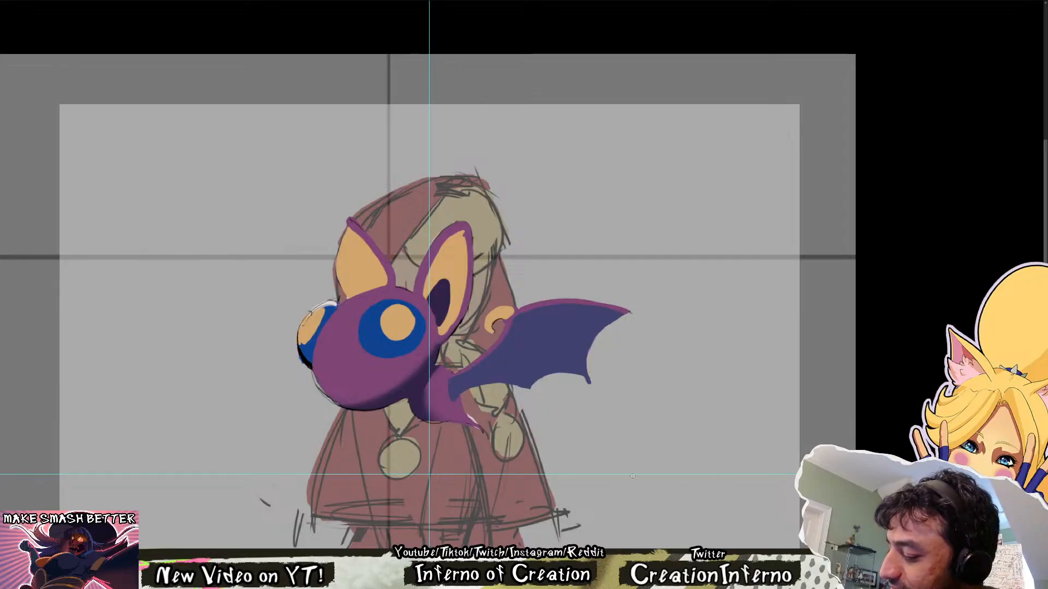
{"action": "left_click_drag", "start_coordinate": [357, 326], "coordinate": [378, 359]}
{"action": "key", "text": "ctrl+z"}
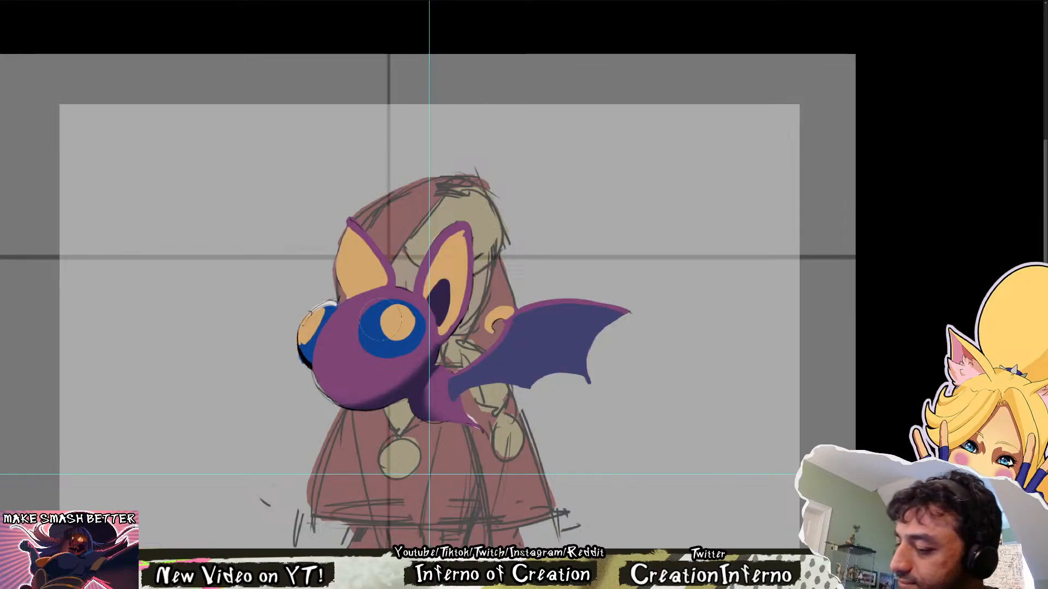
{"action": "mouse_move", "coordinate": [380, 320]}
{"action": "left_mouse_down"}
{"action": "mouse_move", "coordinate": [346, 362]}
{"action": "mouse_move", "coordinate": [333, 348]}
{"action": "mouse_move", "coordinate": [360, 341]}
{"action": "mouse_move", "coordinate": [407, 289]}
{"action": "left_mouse_up"}
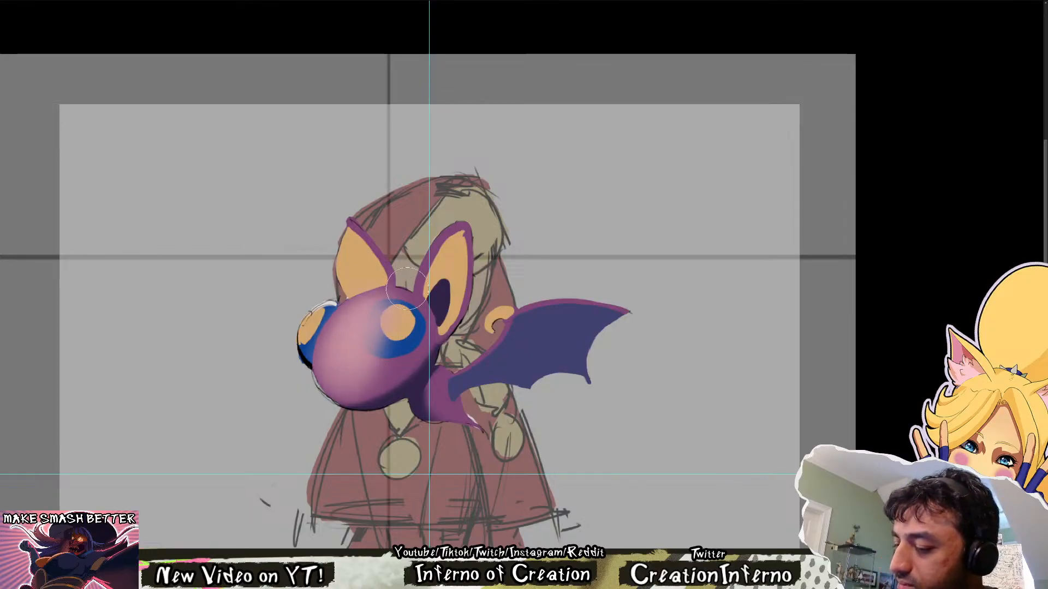
{"action": "key", "text": "ctrl+z"}
{"action": "left_click_drag", "start_coordinate": [344, 362], "coordinate": [380, 309]}
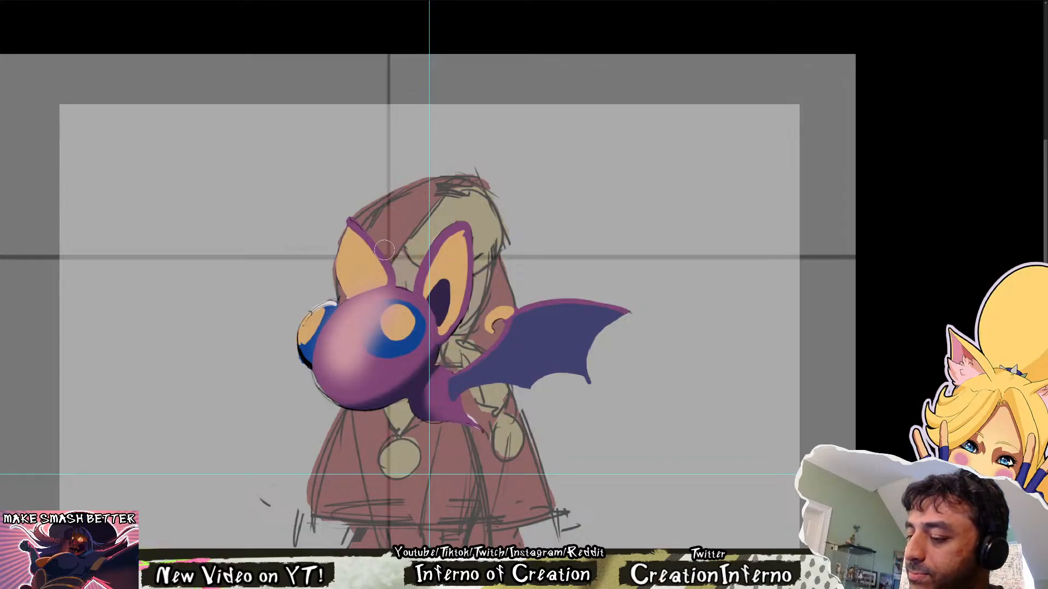
{"action": "left_click_drag", "start_coordinate": [398, 322], "coordinate": [412, 322], "text": "alt"}
{"action": "key", "text": "ctrl+z"}
{"action": "key", "text": "ctrl+z"}
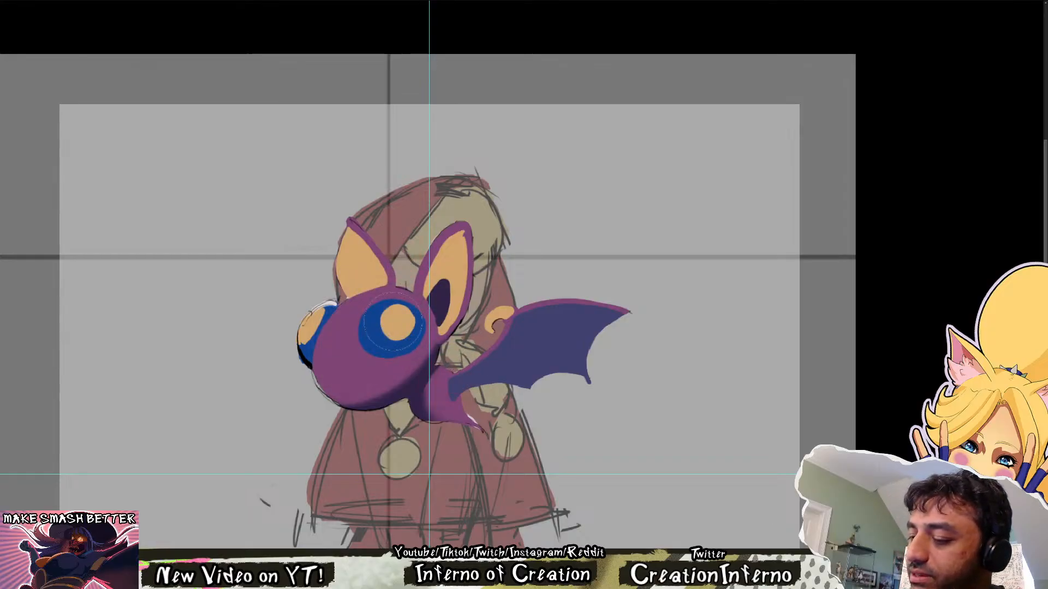
Airbrush a broad, soft pale-pink highlight across the front of the bat's head and lighten the purple ear and body areas
{"action": "mouse_move", "coordinate": [365, 352]}
{"action": "left_mouse_down"}
{"action": "mouse_move", "coordinate": [381, 327]}
{"action": "mouse_move", "coordinate": [371, 347]}
{"action": "left_mouse_up"}
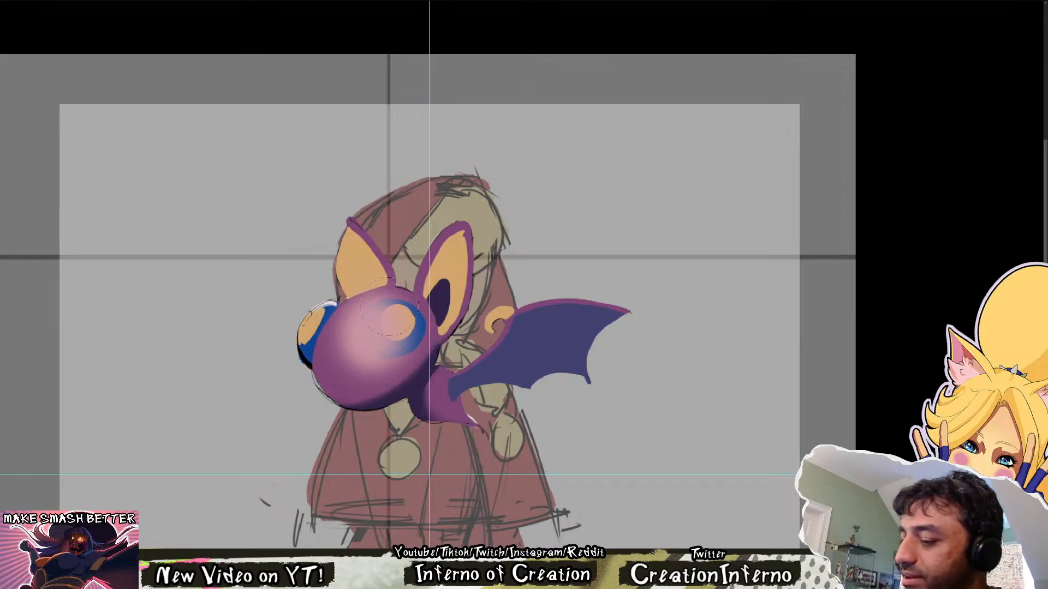
{"action": "left_click_drag", "start_coordinate": [390, 307], "coordinate": [361, 344]}
{"action": "left_click_drag", "start_coordinate": [435, 313], "coordinate": [428, 312], "text": "alt"}
{"action": "left_click_drag", "start_coordinate": [531, 318], "coordinate": [516, 322], "text": "alt"}
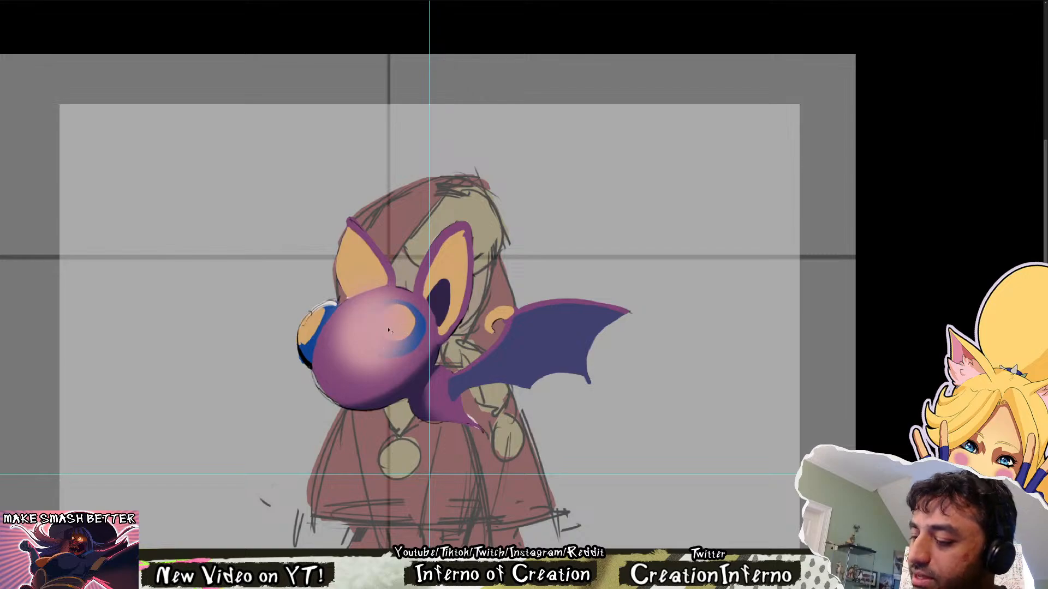
{"action": "left_click_drag", "start_coordinate": [388, 331], "coordinate": [394, 349]}
{"action": "left_click_drag", "start_coordinate": [444, 256], "coordinate": [422, 249], "text": "alt"}
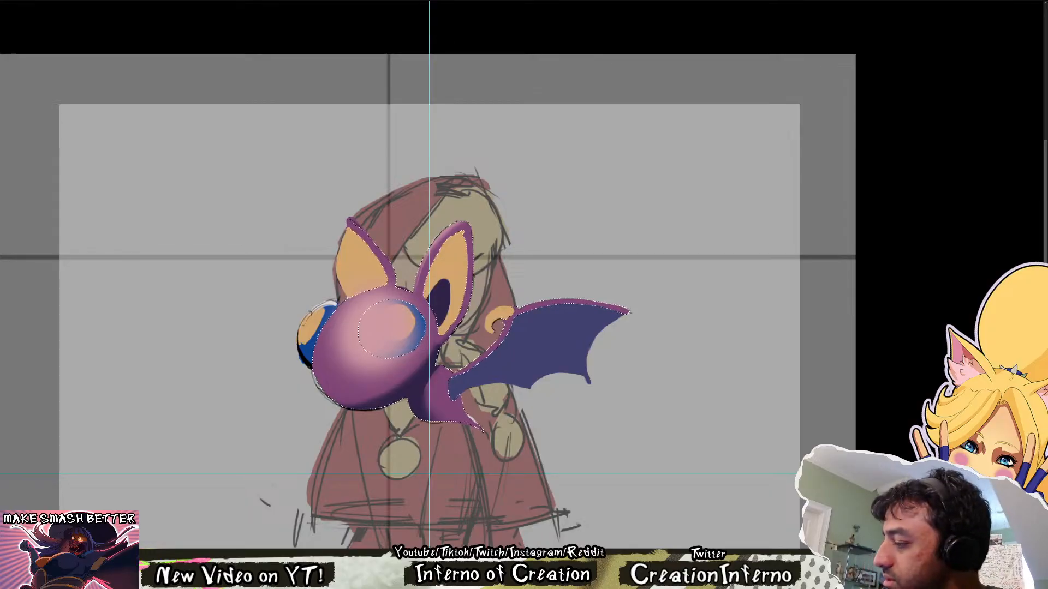
Clear the pink highlight spilling over the near eye, restoring its flat blue and yellow colours, and drop the selection
{"action": "left_click", "coordinate": [405, 348]}
{"action": "key", "text": "ctrl+z"}
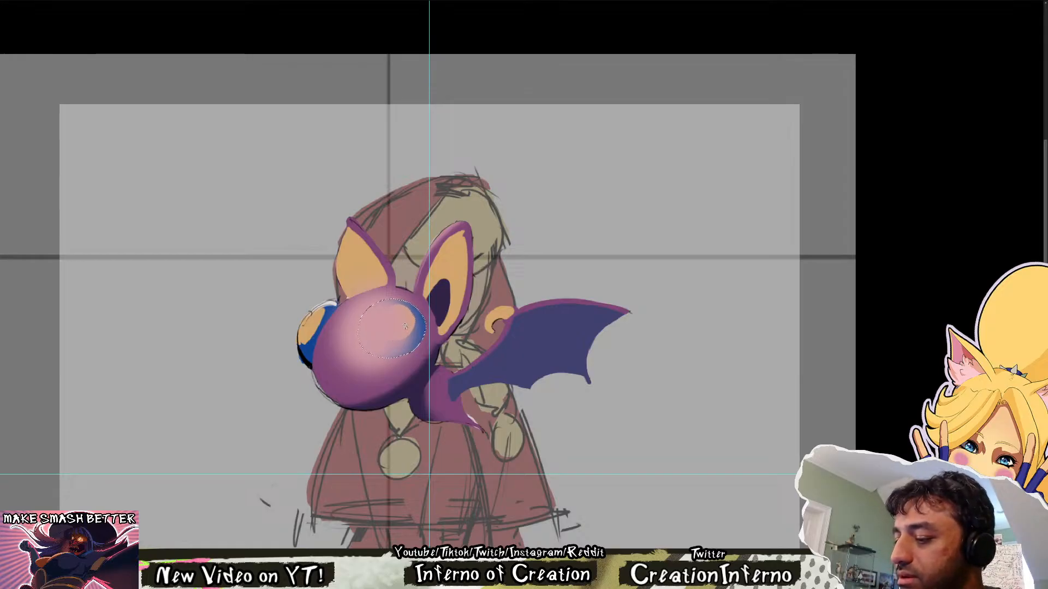
{"action": "left_click", "coordinate": [364, 274], "text": "shift"}
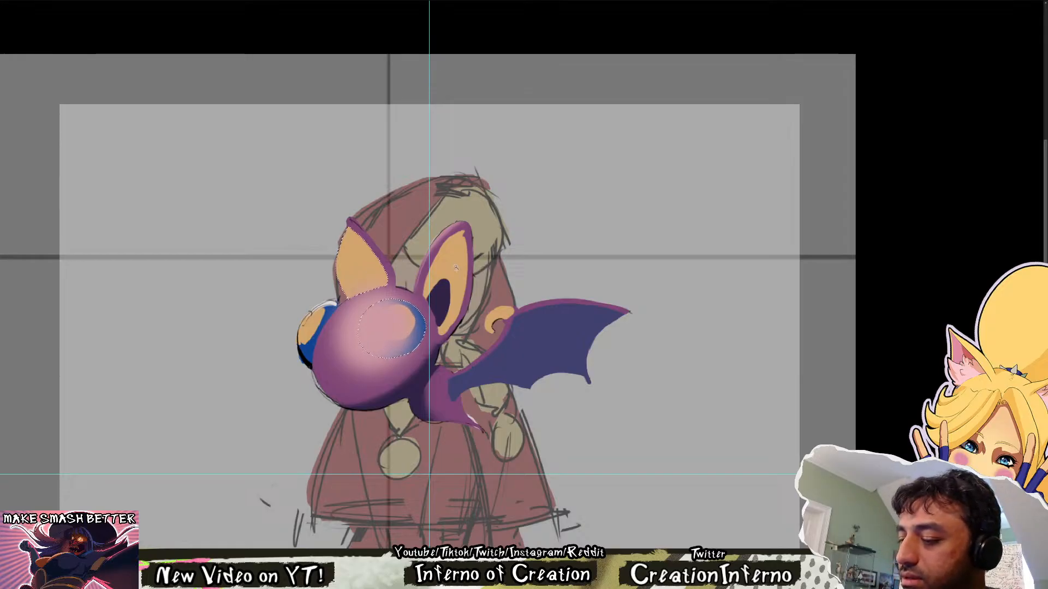
{"action": "left_click", "coordinate": [456, 260], "text": "shift"}
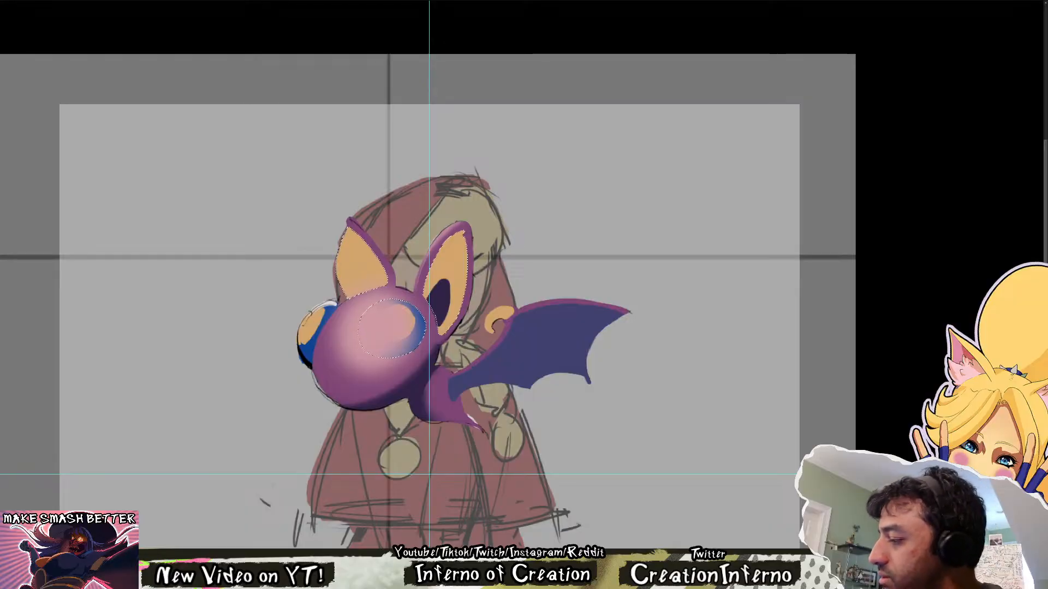
{"action": "key", "text": "ctrl+z"}
{"action": "key", "text": "ctrl+d"}
{"action": "scroll", "coordinate": [479, 319], "scroll_direction": "down", "scroll_amount": 3}
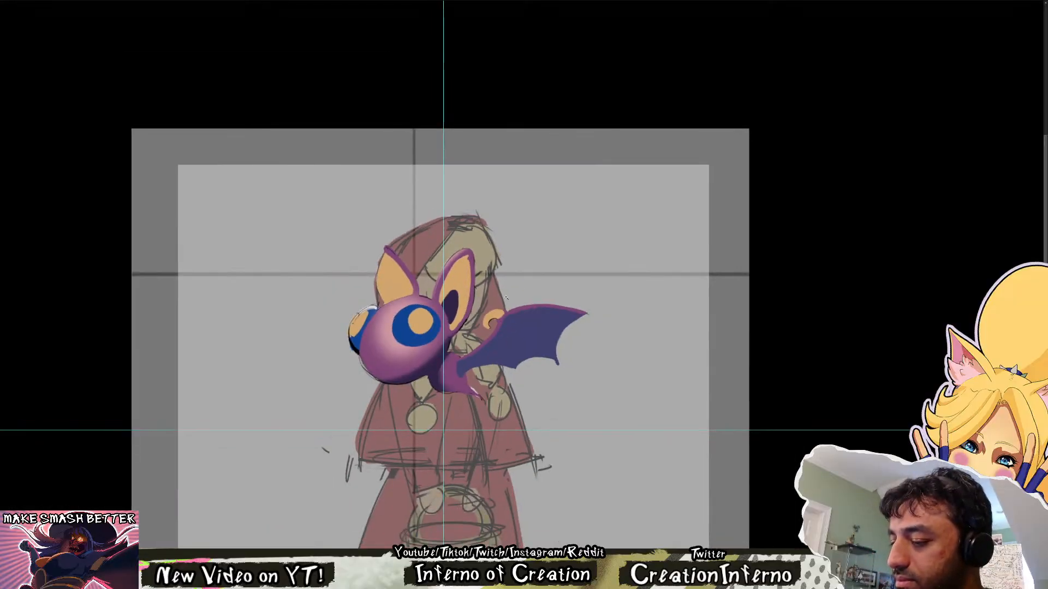
Refine the soft pink highlight on the bat's head beside the near eye using a smaller airbrush
{"action": "scroll", "coordinate": [405, 326], "scroll_direction": "up", "scroll_amount": 2}
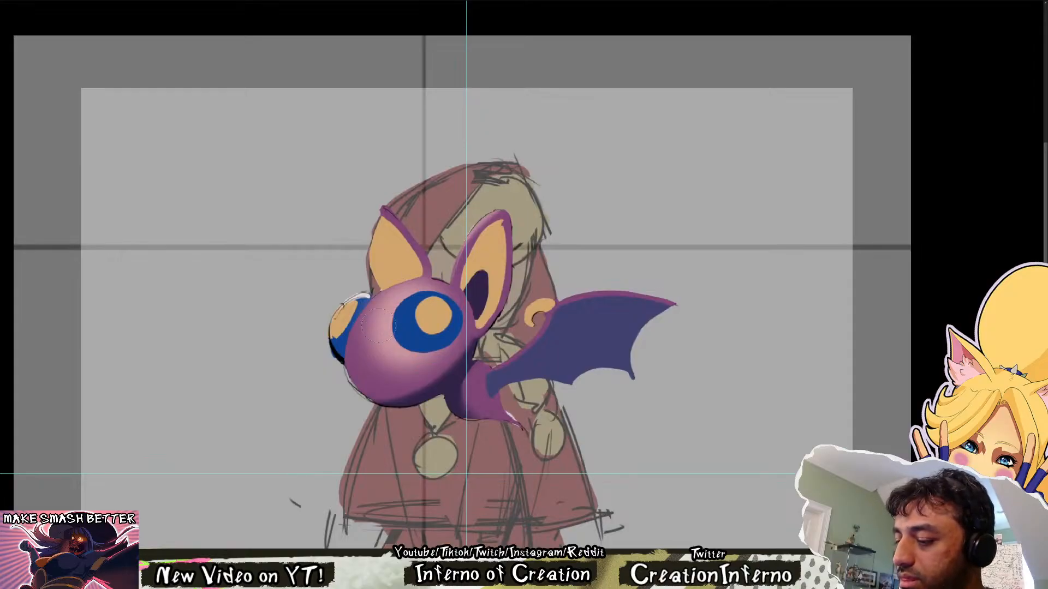
{"action": "left_click_drag", "start_coordinate": [376, 351], "coordinate": [401, 364]}
{"action": "key", "text": "ctrl+z"}
{"action": "key", "text": "["}
{"action": "key", "text": "["}
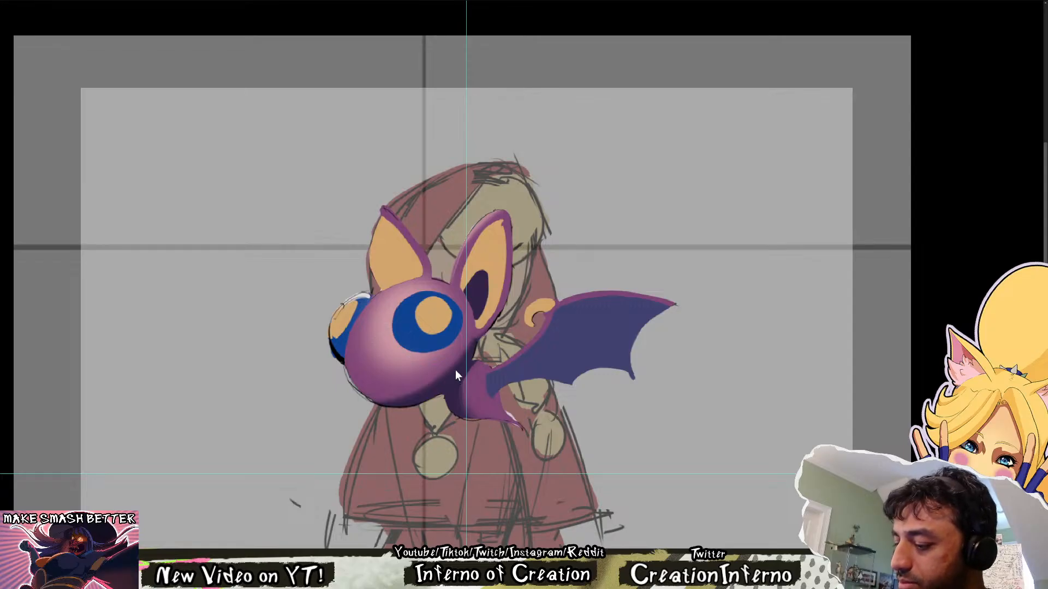
{"action": "left_click_drag", "start_coordinate": [362, 364], "coordinate": [437, 357]}
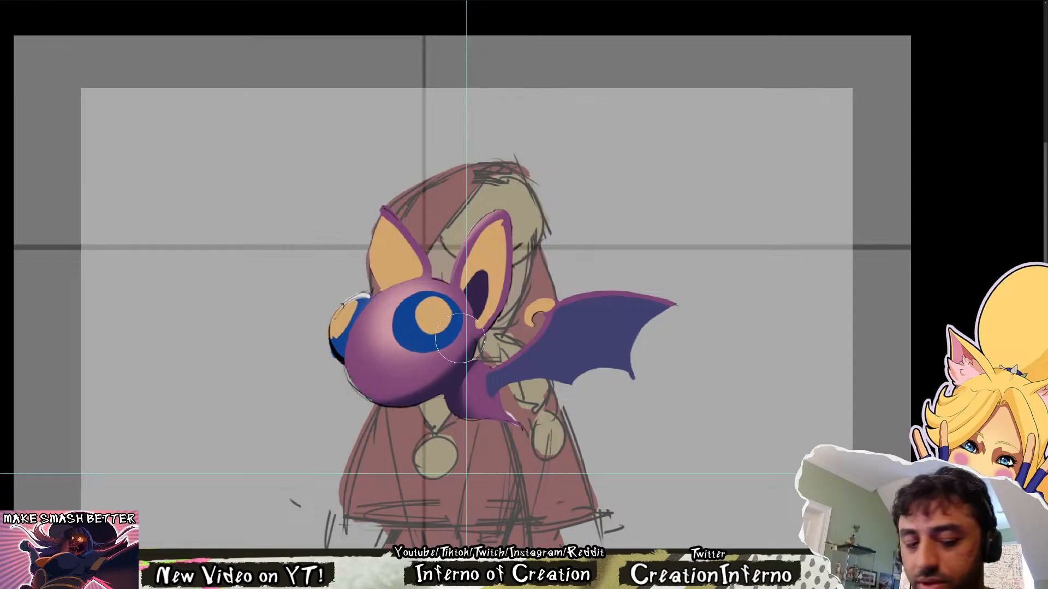
{"action": "key", "text": "ctrl+z"}
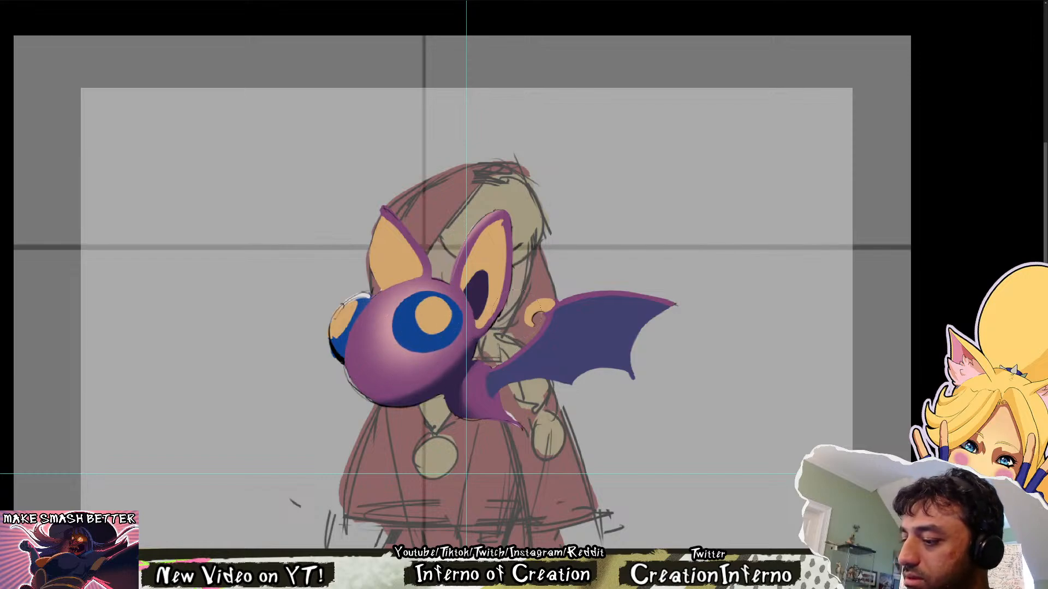
{"action": "left_click_drag", "start_coordinate": [449, 285], "coordinate": [435, 282]}
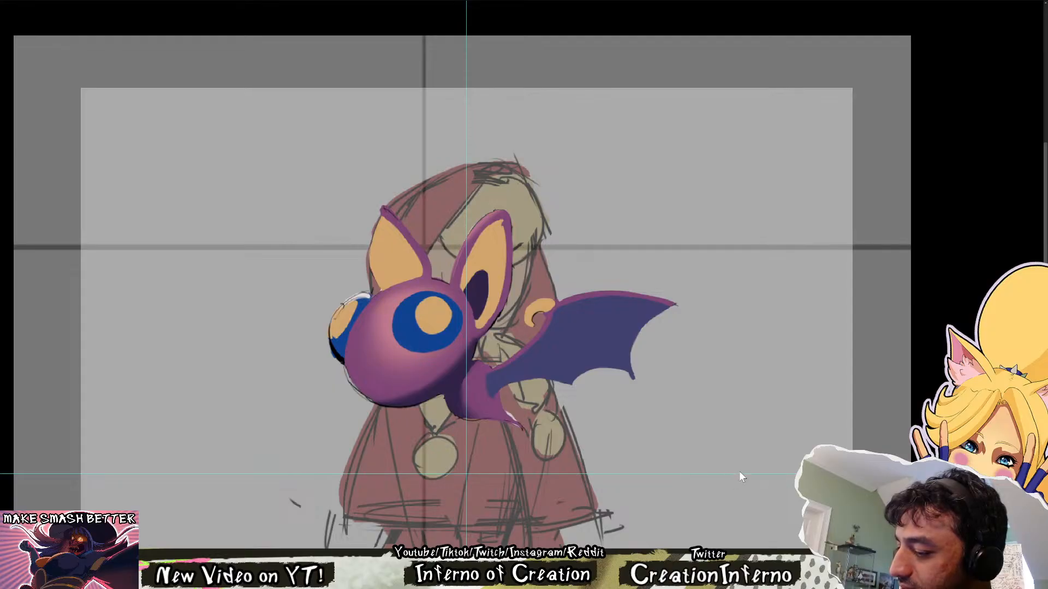
Examine the shaded bat at a smaller scale with the canvas mirrored horizontally, and restore the original orientation
{"action": "left_click_drag", "start_coordinate": [497, 320], "coordinate": [437, 328]}
{"action": "left_click_drag", "start_coordinate": [436, 421], "coordinate": [478, 282]}
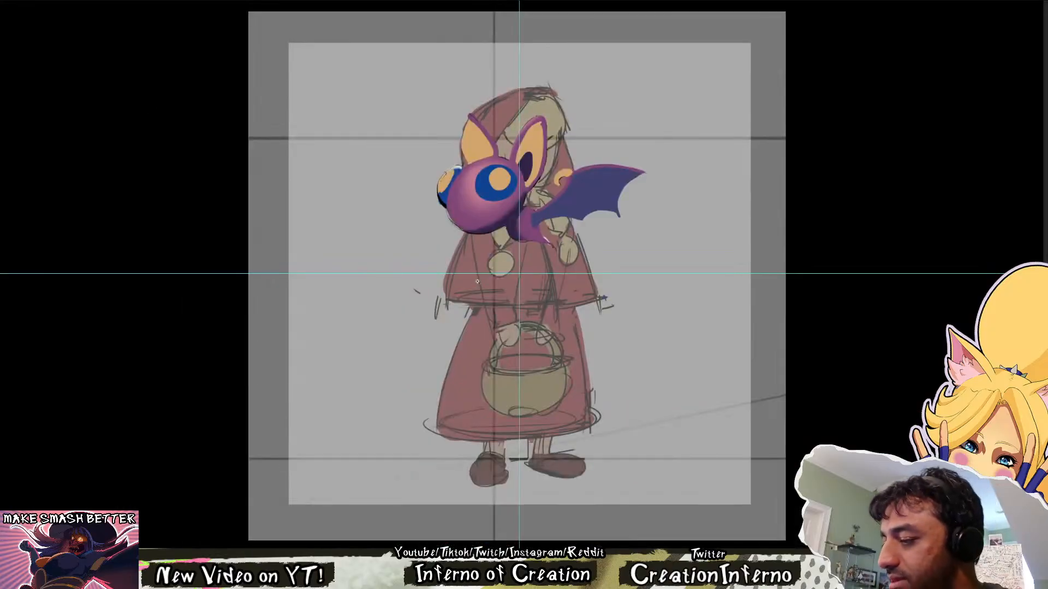
{"action": "key", "text": "h"}
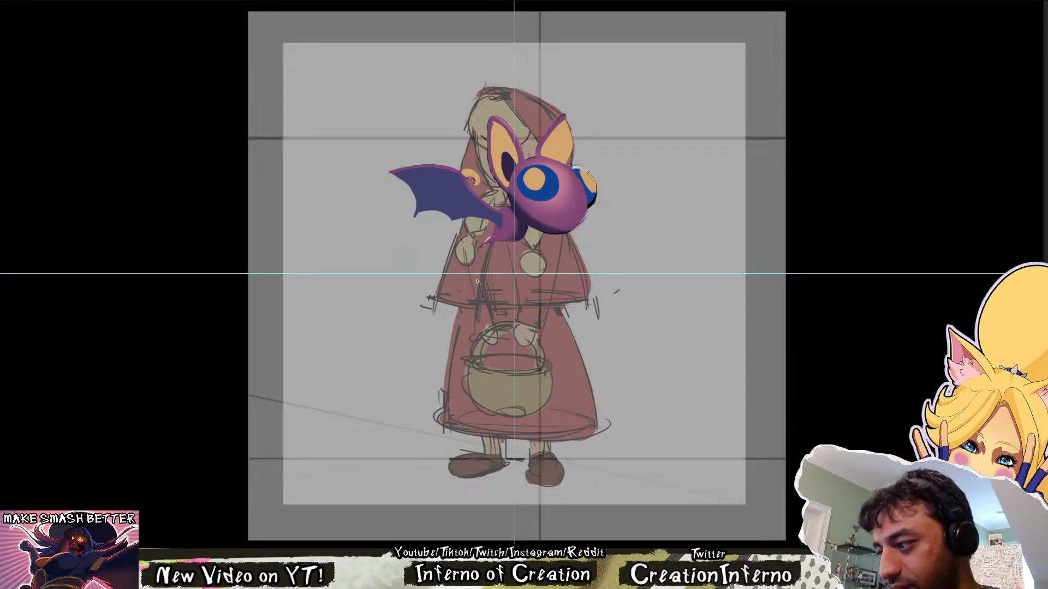
{"action": "key", "text": "h"}
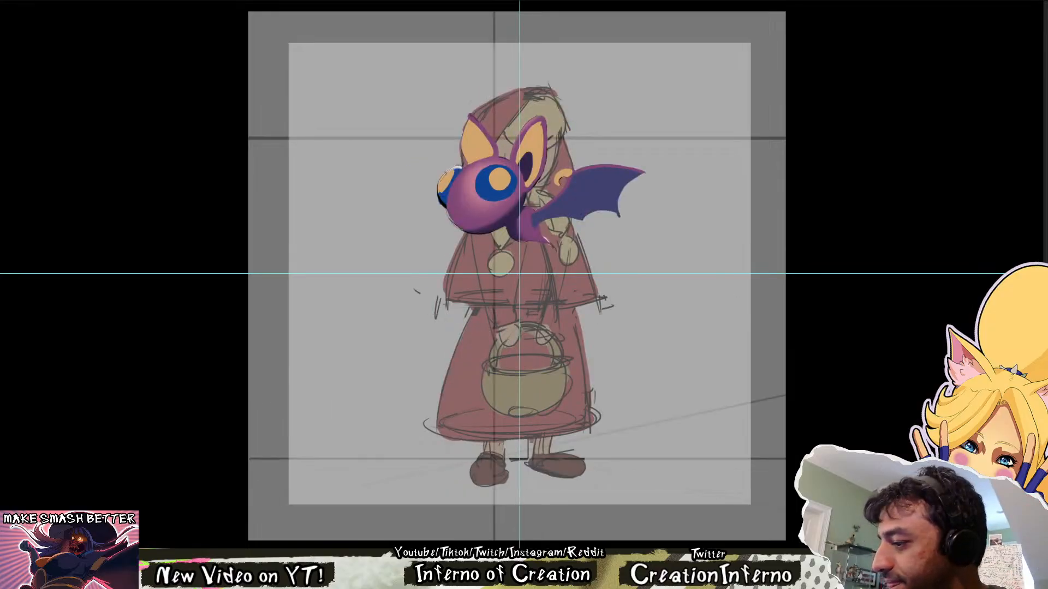
{"action": "left_click_drag", "start_coordinate": [519, 164], "coordinate": [508, 215]}
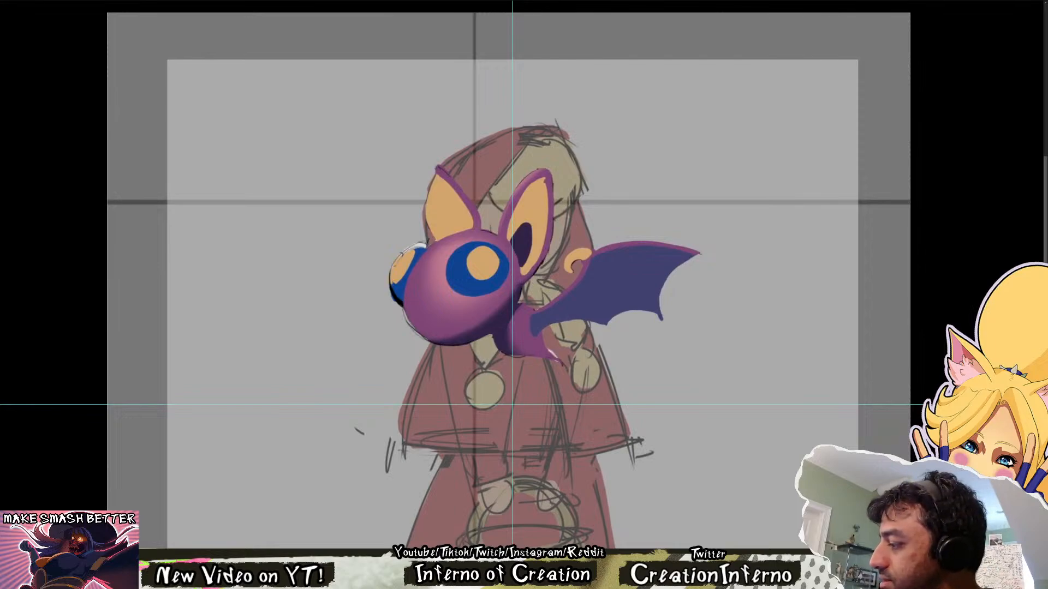
Compare the newly shaded bat with its earlier detailed version by switching repeatedly between the two
{"action": "key", "text": "ctrl+z"}
{"action": "key", "text": "ctrl+z"}
{"action": "key", "text": "ctrl+z"}
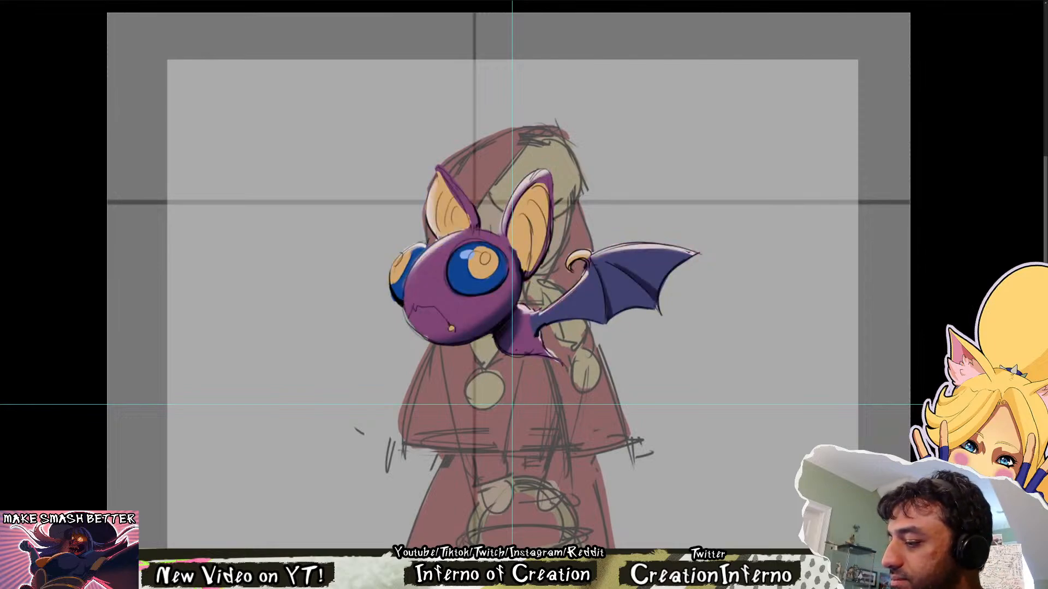
{"action": "key", "text": "ctrl+y"}
{"action": "key", "text": "ctrl+z"}
{"action": "key", "text": "ctrl+y"}
{"action": "key", "text": "ctrl+z"}
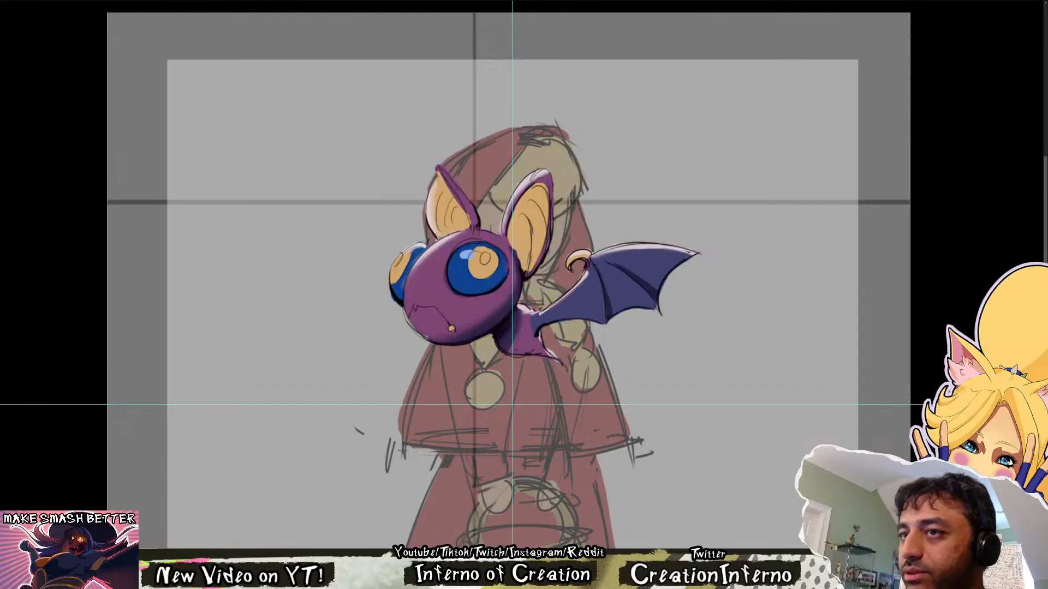
{"action": "key", "text": "ctrl+y"}
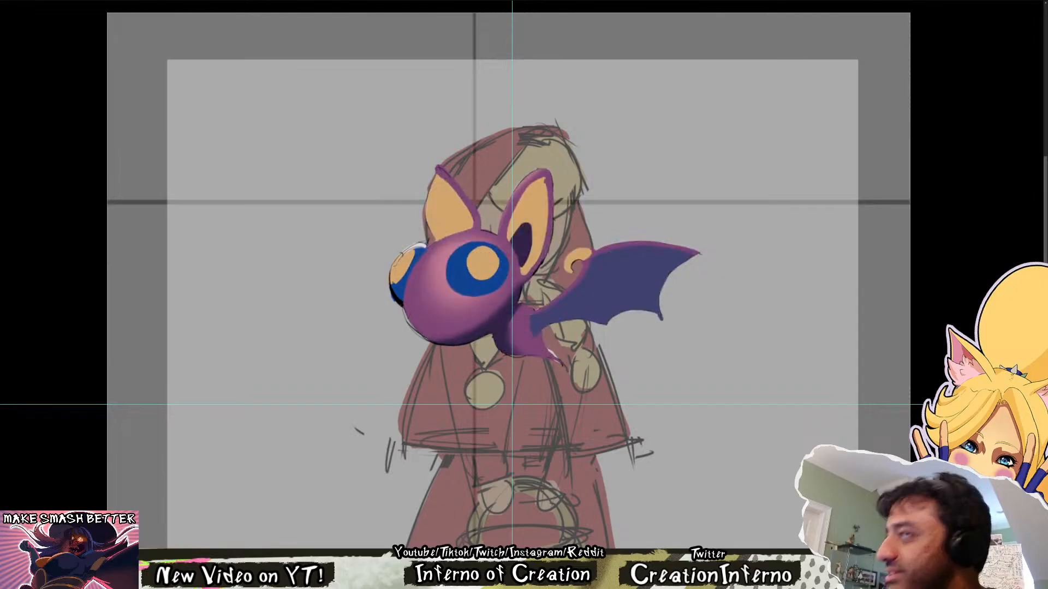
Hide the earlier detailed version beneath the bat, leaving only the clean shaded shapes
{"action": "key", "text": "ctrl+z"}
{"action": "key", "text": "ctrl+z"}
{"action": "key", "text": "ctrl+y"}
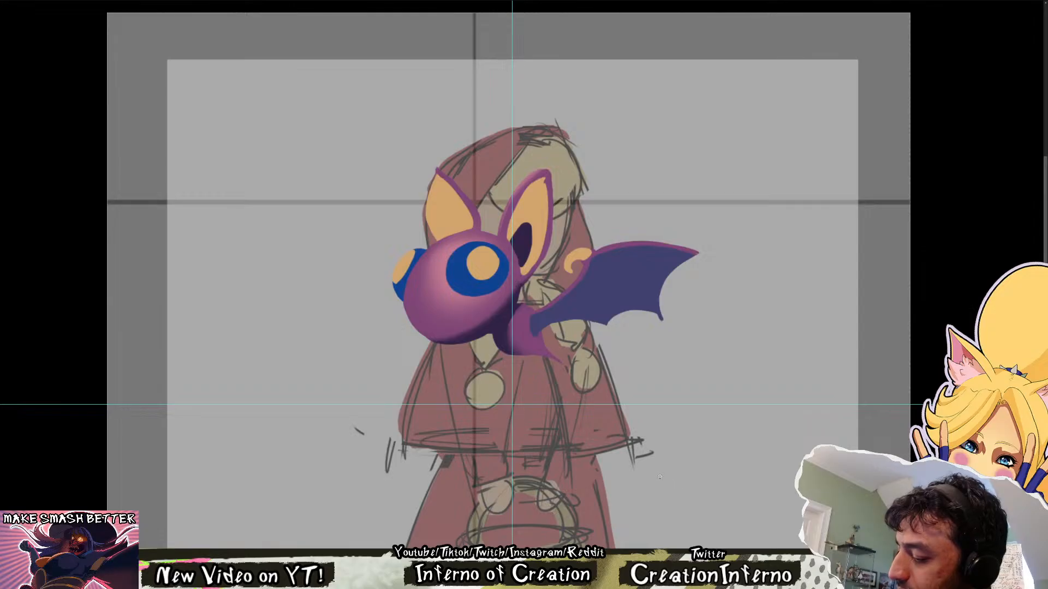
Paint a short turquoise glint across the upper part of the bat's near eye, overlapping its yellow pupil
{"action": "scroll", "coordinate": [469, 253], "scroll_direction": "up", "scroll_amount": 5}
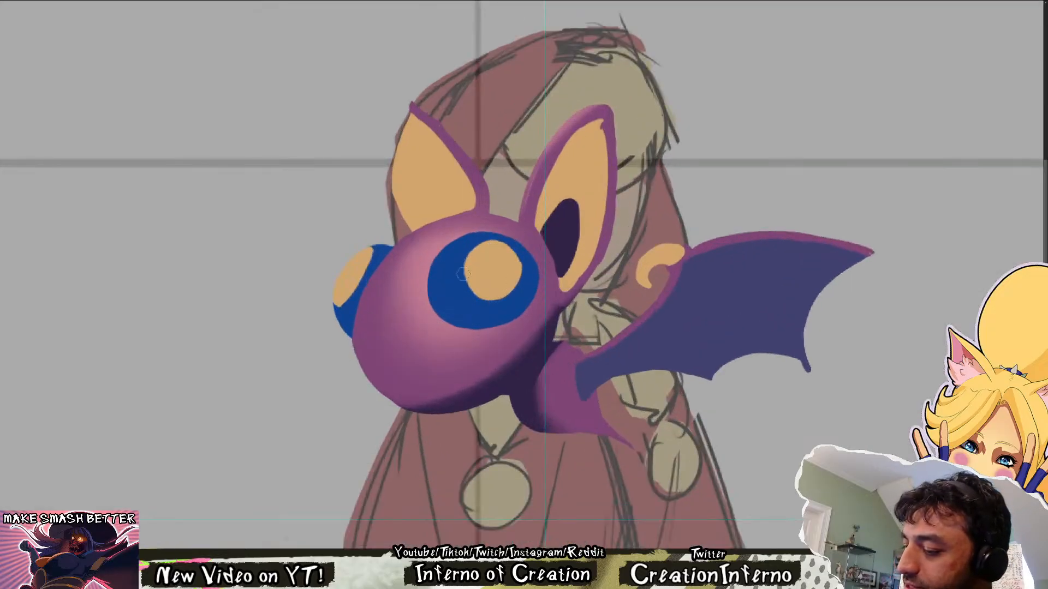
{"action": "left_click_drag", "start_coordinate": [457, 259], "coordinate": [476, 252]}
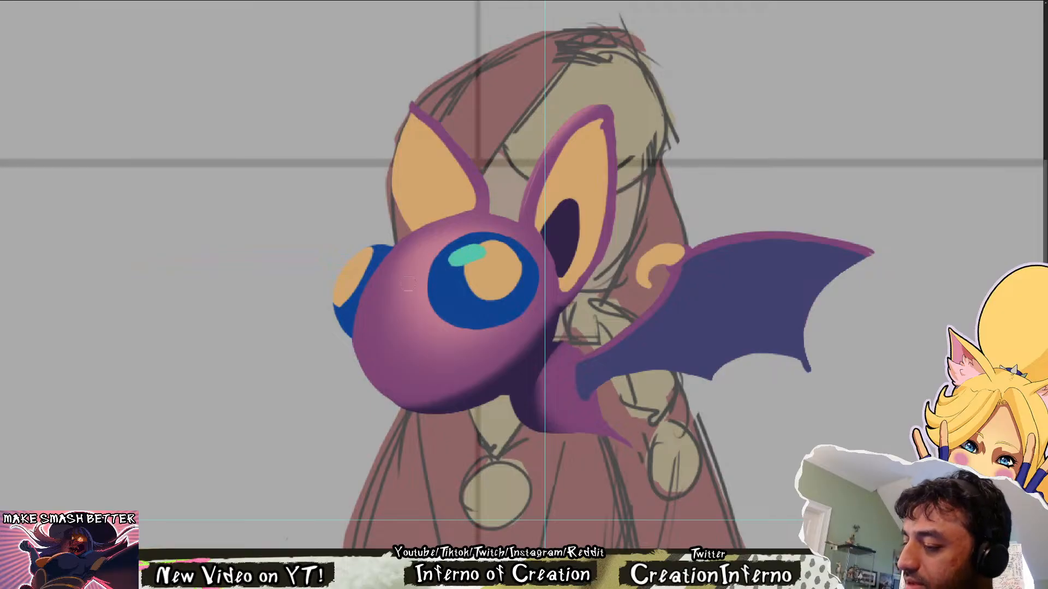
{"action": "scroll", "coordinate": [540, 235], "scroll_direction": "down", "scroll_amount": 4}
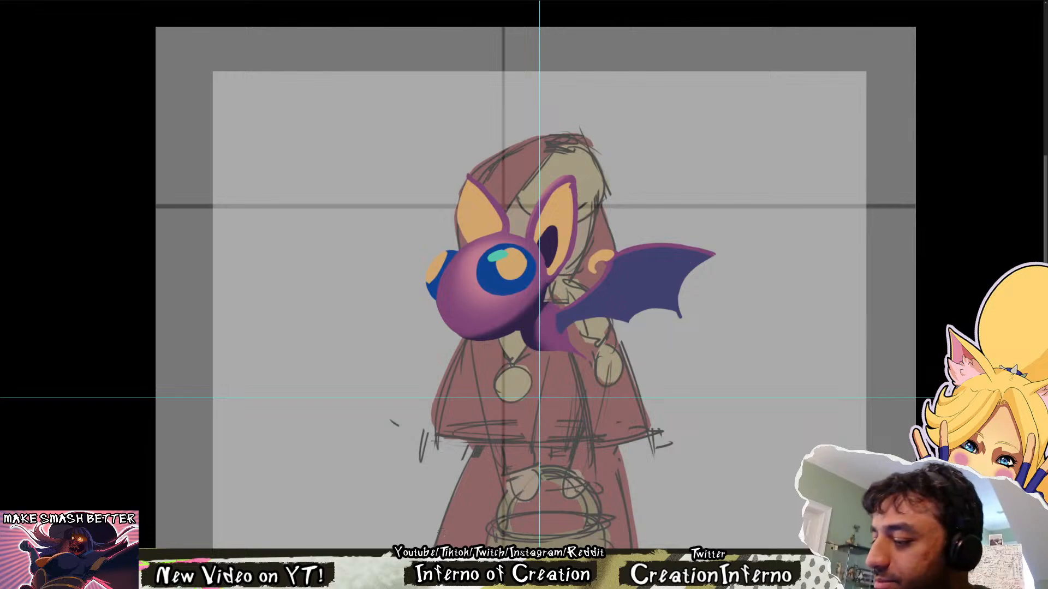
{"action": "left_click_drag", "start_coordinate": [557, 273], "coordinate": [539, 290]}
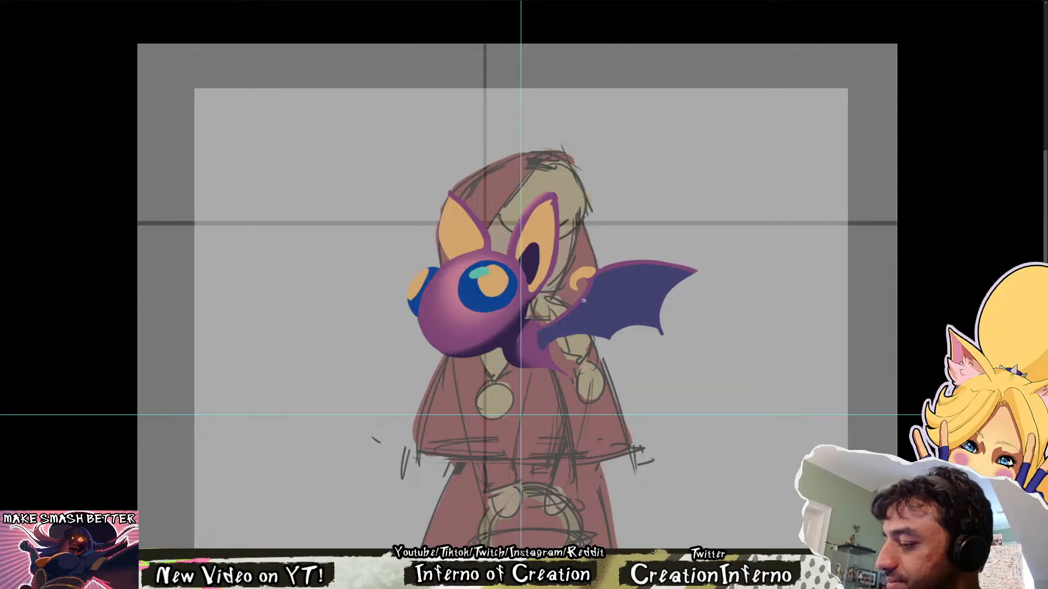
{"action": "key", "text": "ctrl+shift+h"}
{"action": "key", "text": "ctrl+shift+h"}
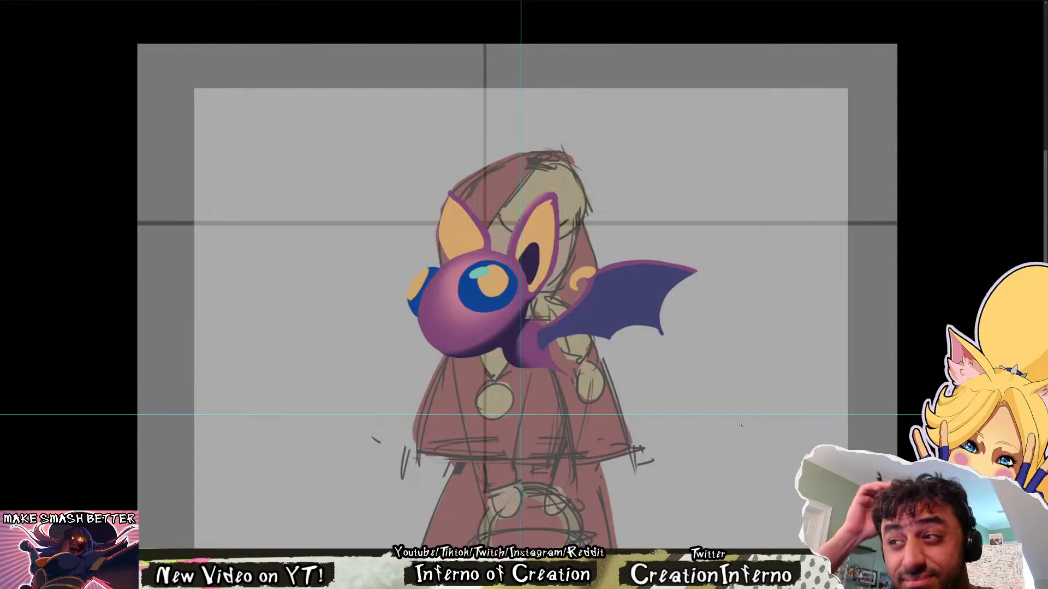
{"action": "scroll", "coordinate": [959, 316], "scroll_direction": "up", "scroll_amount": 1}
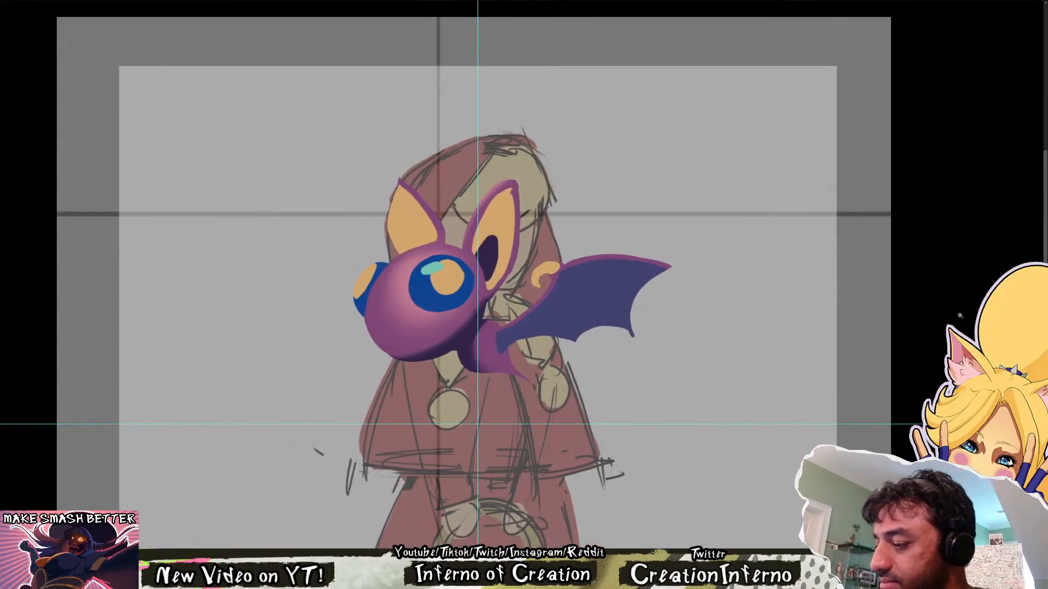
Examine the shaded bat with the canvas mirrored, and again in its original orientation at closer and wider scales
{"action": "key", "text": "m"}
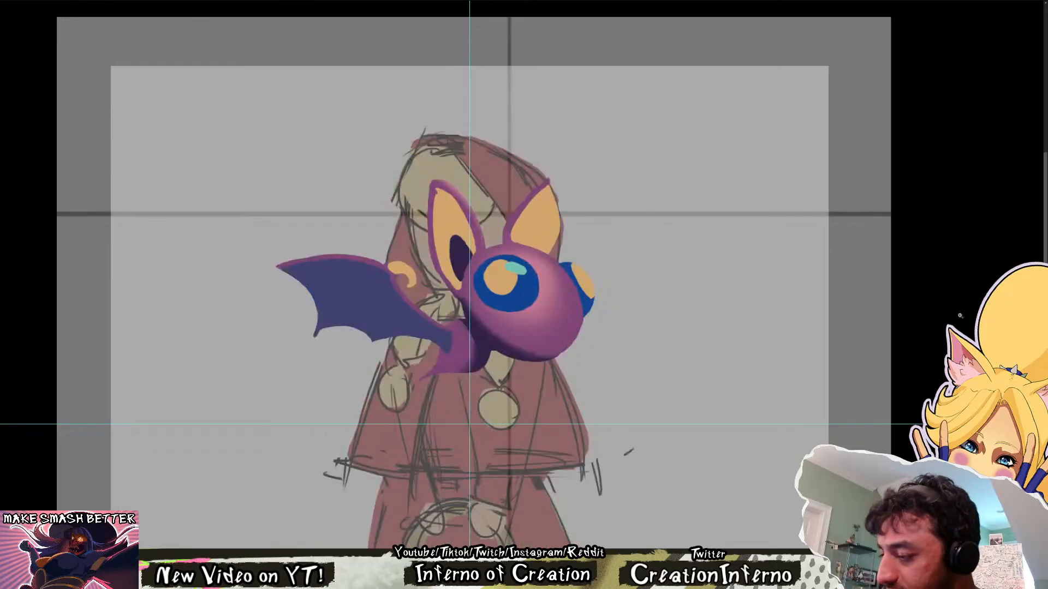
{"action": "key", "text": "m"}
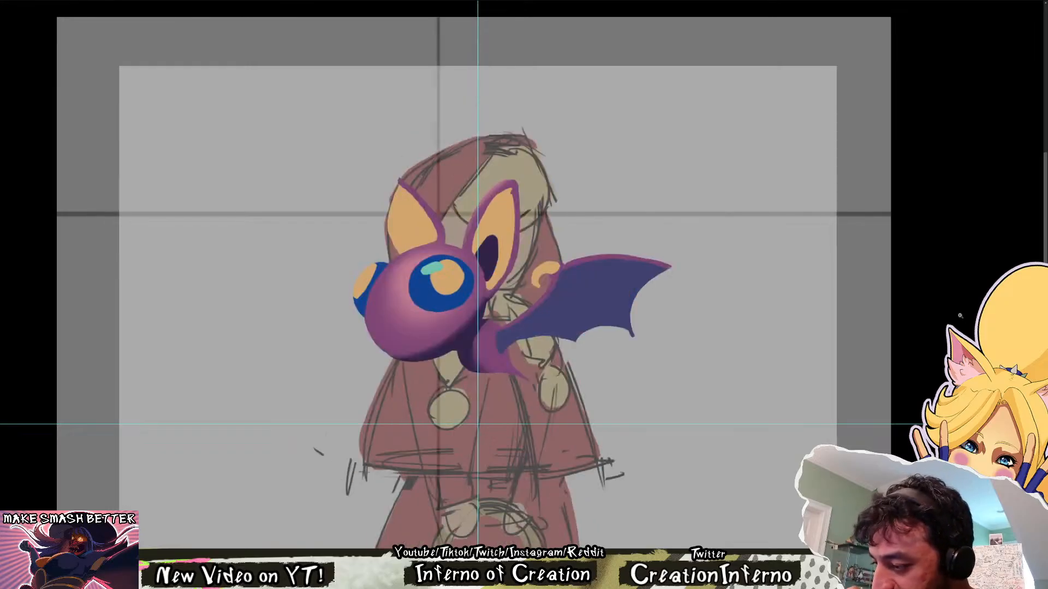
{"action": "left_click", "coordinate": [561, 322]}
{"action": "left_click_drag", "start_coordinate": [417, 311], "coordinate": [394, 386]}
{"action": "key", "text": "ctrl+z"}
{"action": "key", "text": "ctrl+shift+z"}
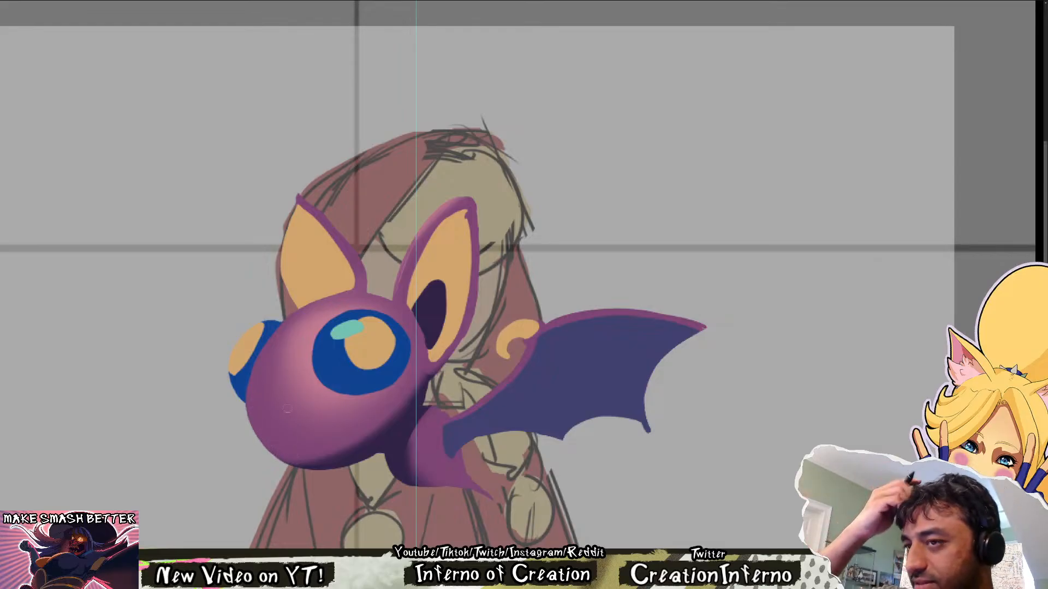
{"action": "mouse_move", "coordinate": [350, 489]}
{"action": "left_mouse_down"}
{"action": "mouse_move", "coordinate": [208, 230]}
{"action": "mouse_move", "coordinate": [324, 521]}
{"action": "left_mouse_up"}
{"action": "key", "text": "ctrl+z"}
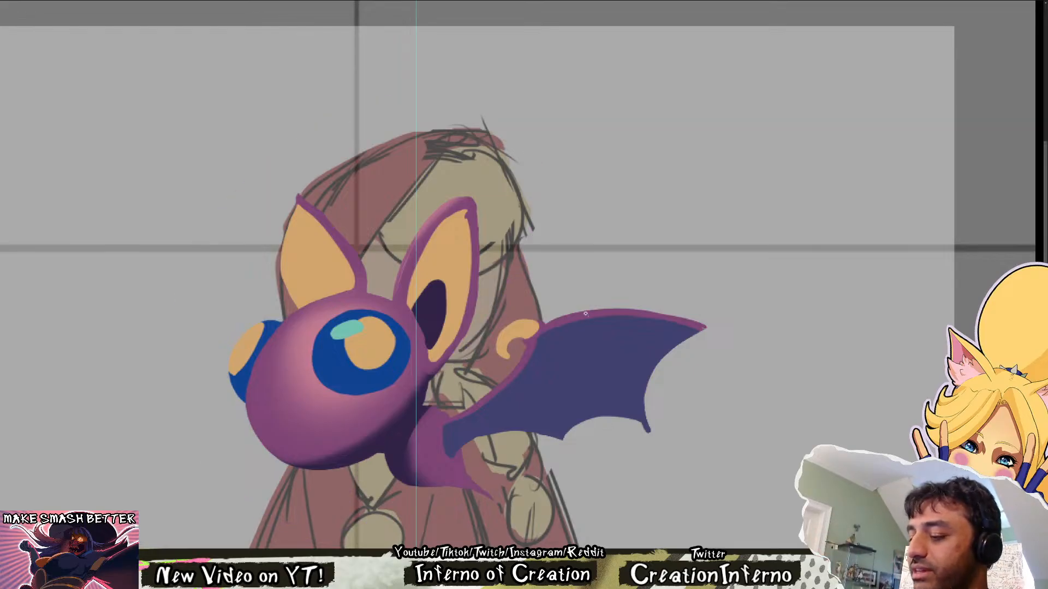
{"action": "key", "text": "ctrl+minus"}
{"action": "key", "text": "ctrl+minus"}
{"action": "key", "text": "ctrl+plus"}
{"action": "mouse_move", "coordinate": [568, 228]}
{"action": "left_mouse_down"}
{"action": "mouse_move", "coordinate": [459, 402]}
{"action": "mouse_move", "coordinate": [453, 295]}
{"action": "mouse_move", "coordinate": [314, 382]}
{"action": "mouse_move", "coordinate": [267, 450]}
{"action": "mouse_move", "coordinate": [581, 405]}
{"action": "left_mouse_up"}
{"action": "key", "text": "ctrl+z"}
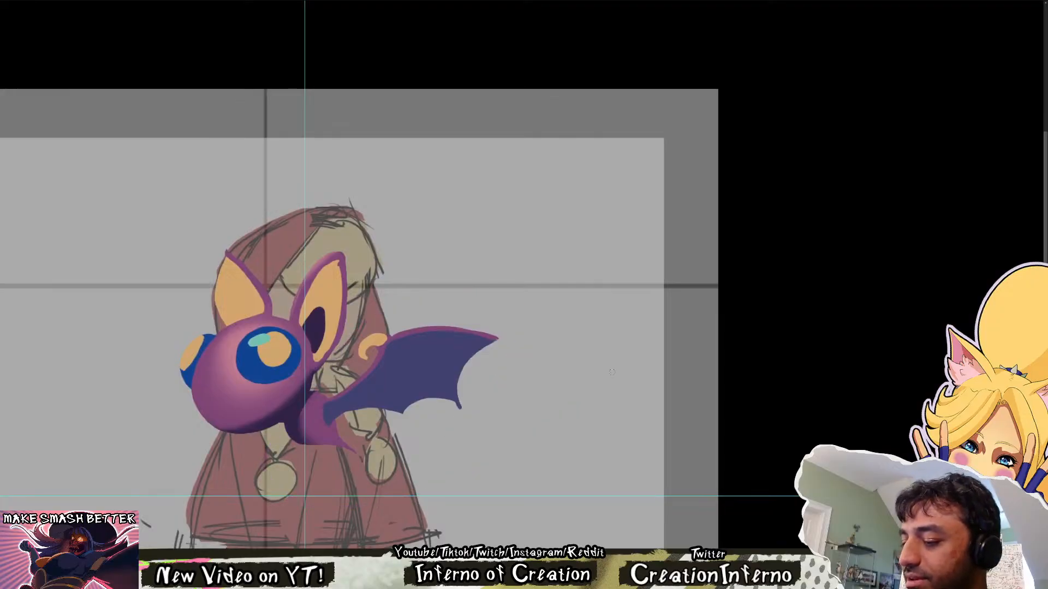
{"action": "left_click_drag", "start_coordinate": [518, 340], "coordinate": [521, 306]}
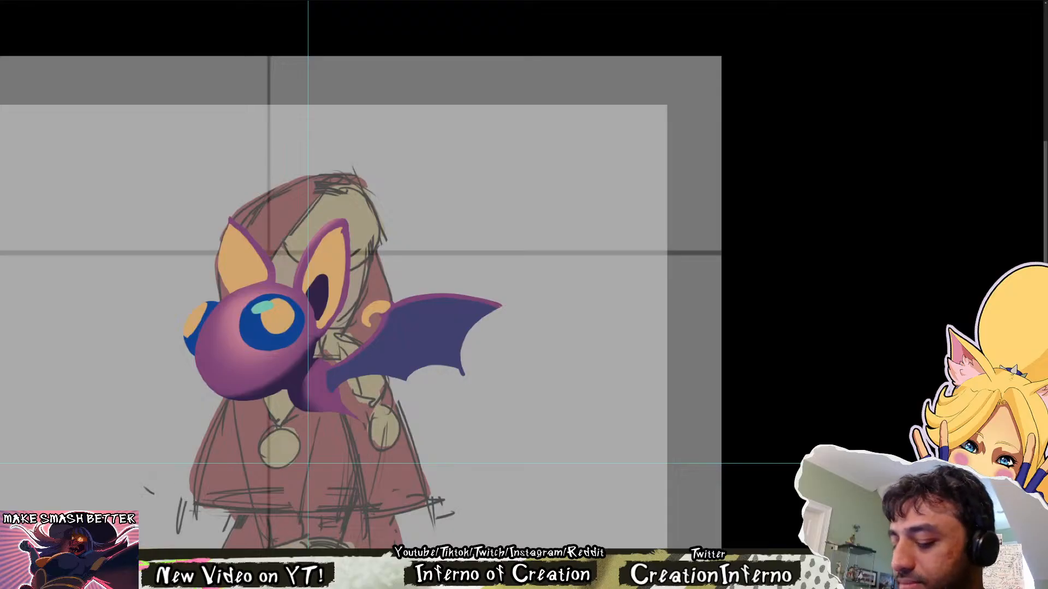
Step repeatedly through the rough purple wing-flap sketches to review the bat's flying cycle over the hooded character
{"action": "key", "text": "Right"}
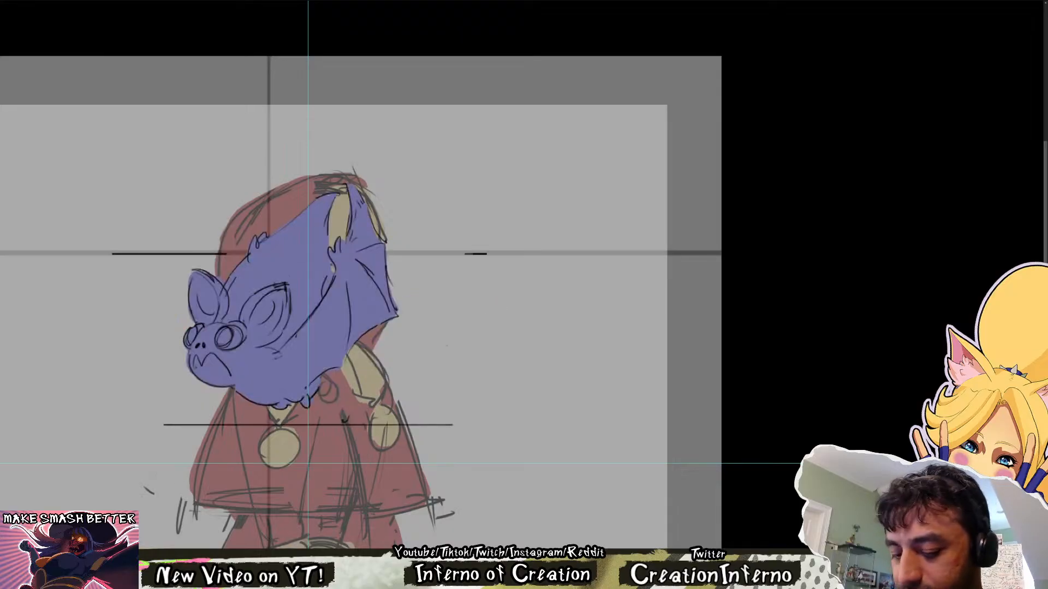
{"action": "key", "text": "Right"}
{"action": "key", "text": "Right"}
{"action": "key", "text": "Right"}
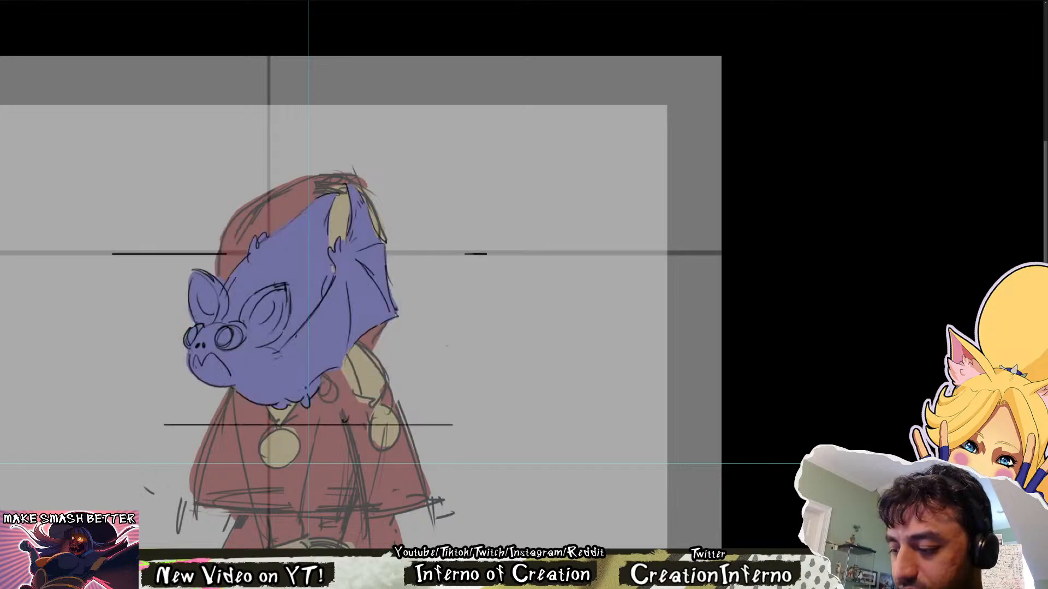
{"action": "key", "text": "Right"}
{"action": "key", "text": "Right"}
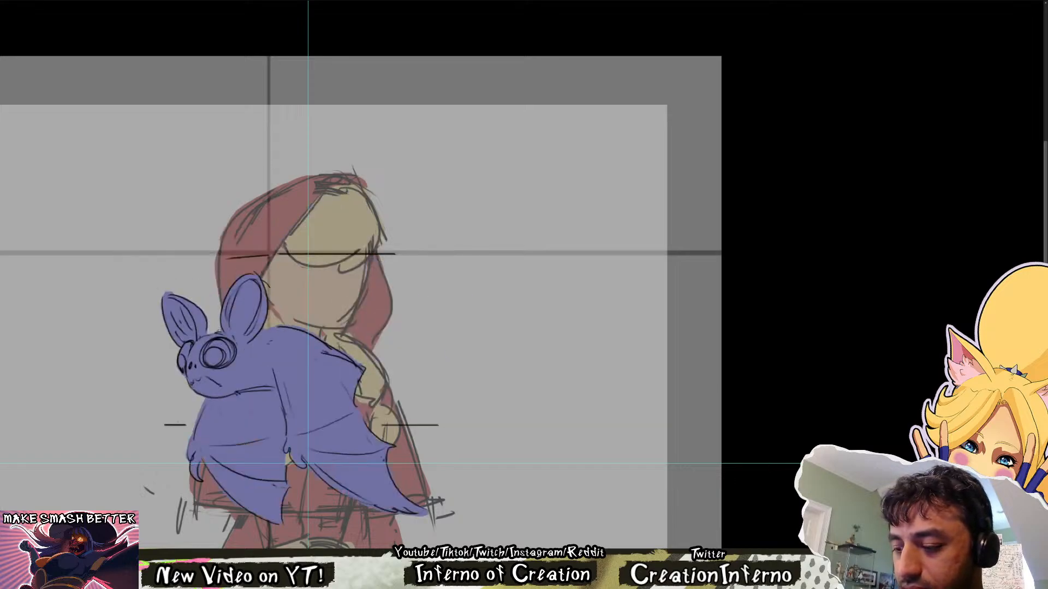
{"action": "key", "text": "Right"}
{"action": "key", "text": "Right"}
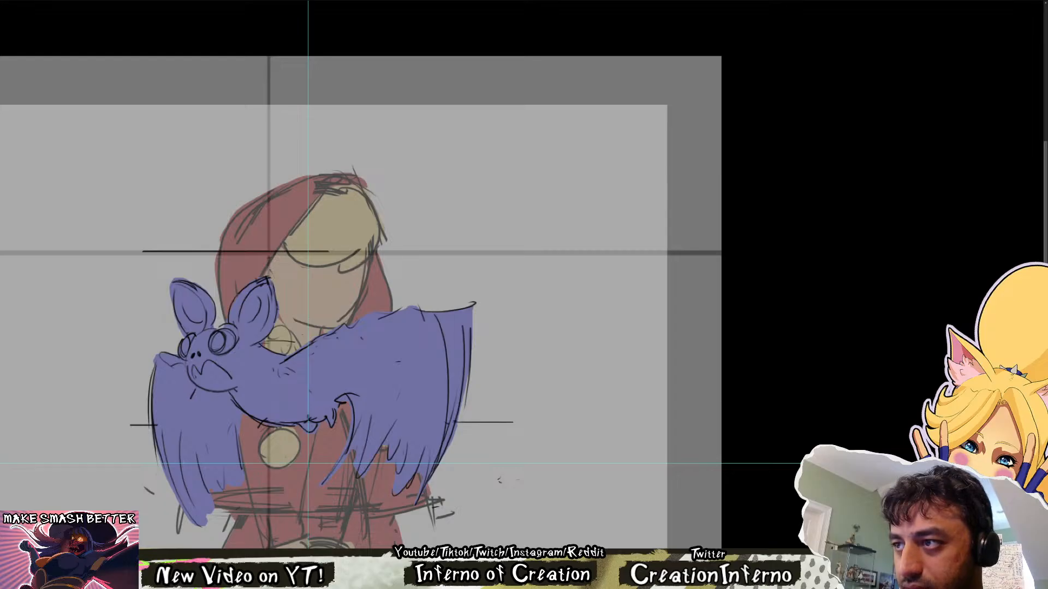
{"action": "key", "text": "Right"}
{"action": "key", "text": "Right"}
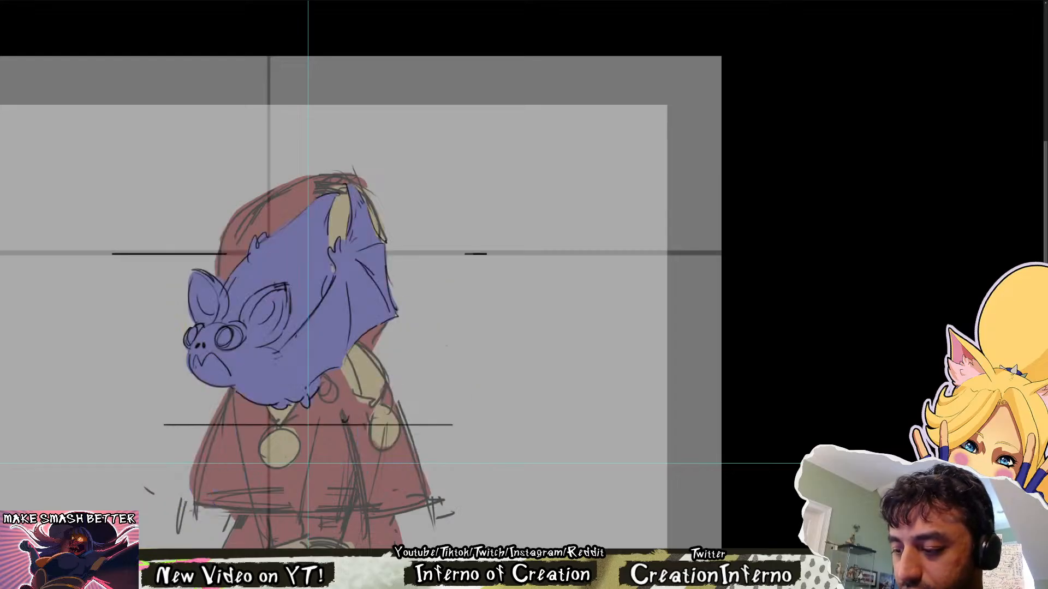
{"action": "key", "text": "Right"}
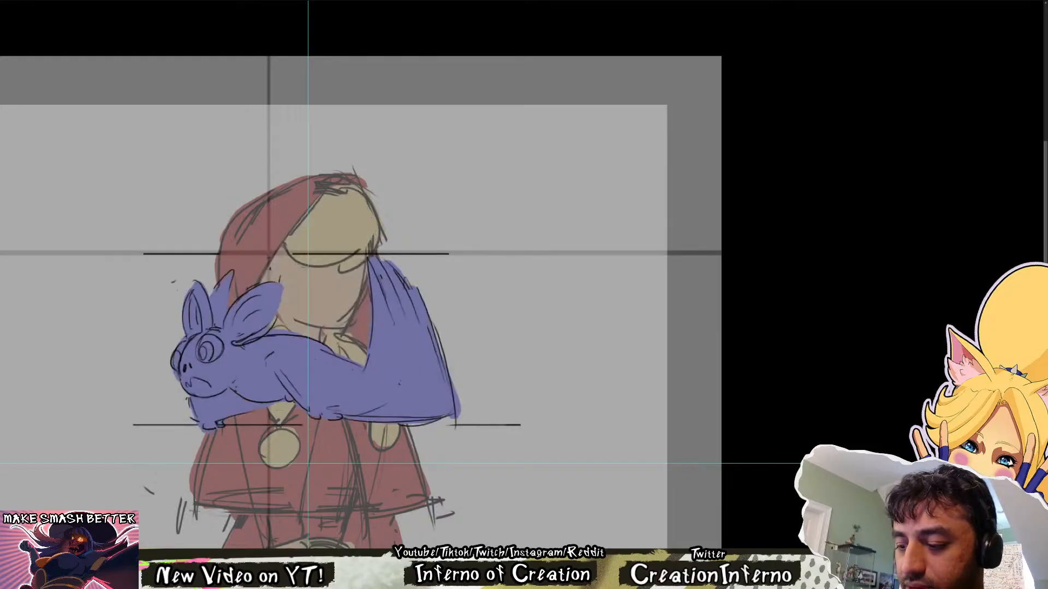
{"action": "key", "text": "Right"}
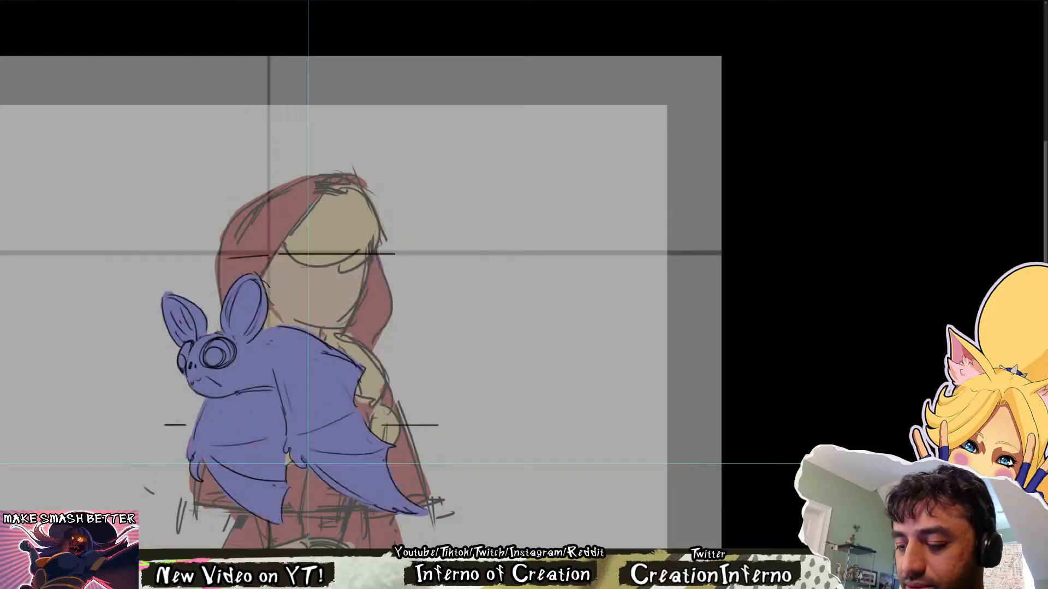
{"action": "key", "text": "Right"}
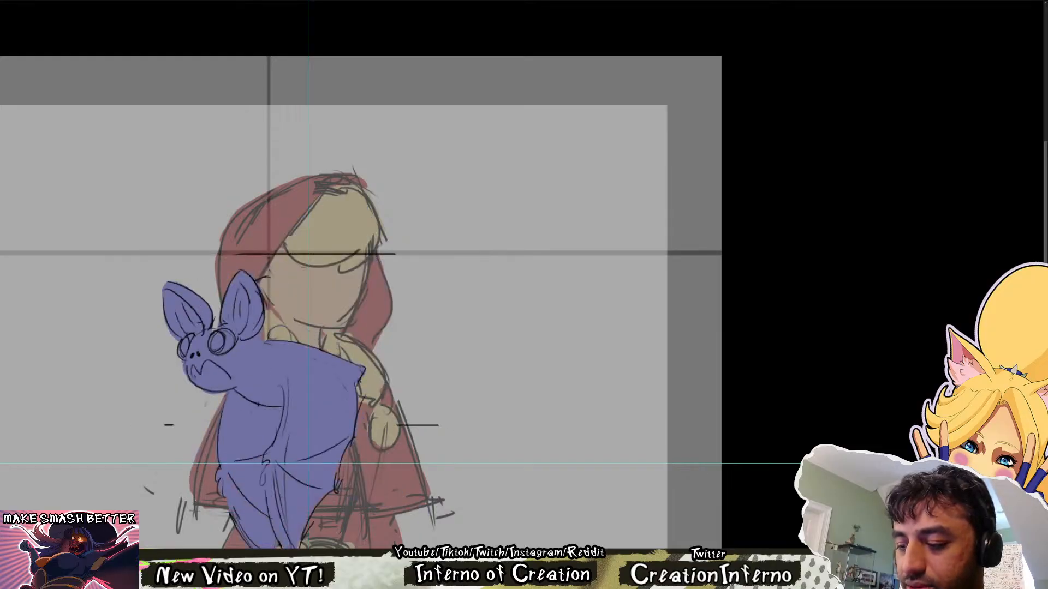
{"action": "key", "text": "Right"}
{"action": "key", "text": "Right"}
{"action": "key", "text": "Right"}
{"action": "key", "text": "Right"}
{"action": "key", "text": "Right"}
{"action": "key", "text": "Right"}
{"action": "key", "text": "Right"}
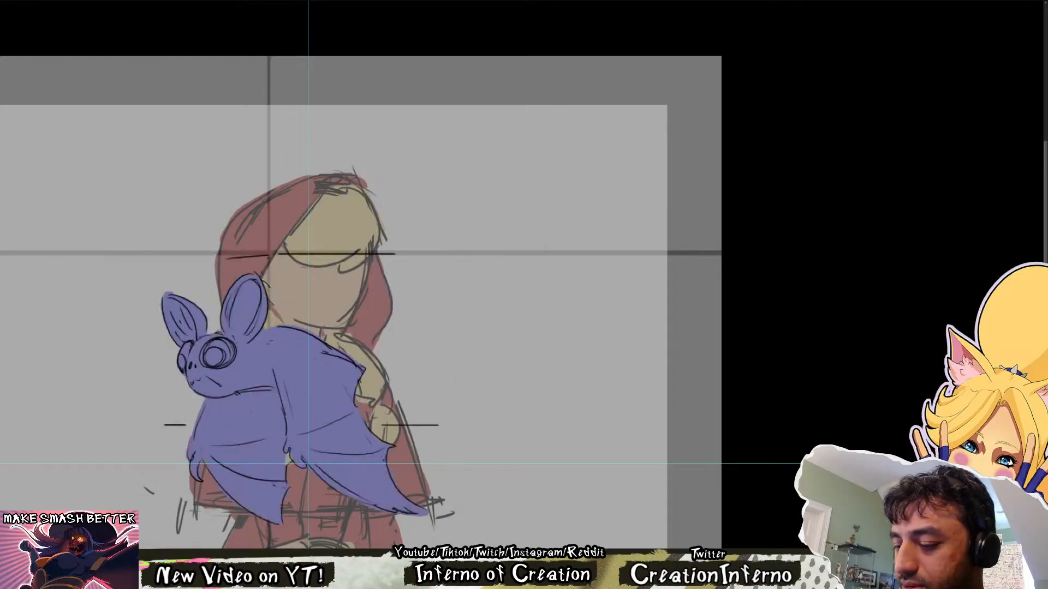
Compare the shaded bat with the rough wing-flap sketches and the uncovered hooded character, ending on the shaded bat
{"action": "key", "text": "Right"}
{"action": "key", "text": "Right"}
{"action": "key", "text": "Right"}
{"action": "key", "text": "Right"}
{"action": "key", "text": "Left"}
{"action": "key", "text": "Right"}
{"action": "key", "text": "Right"}
{"action": "key", "text": "Right"}
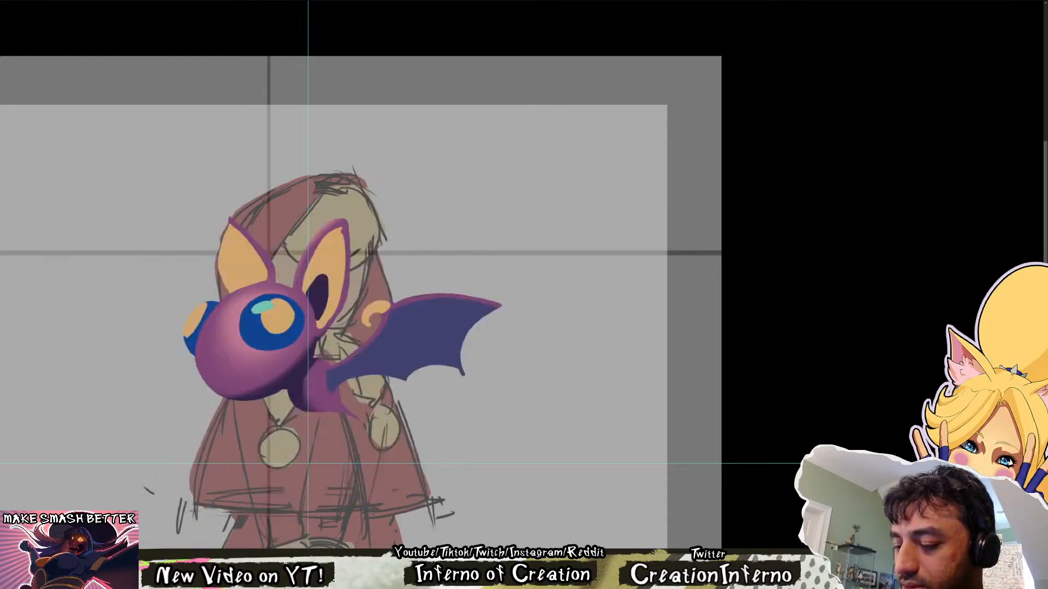
{"action": "key", "text": "Right"}
{"action": "key", "text": "Right"}
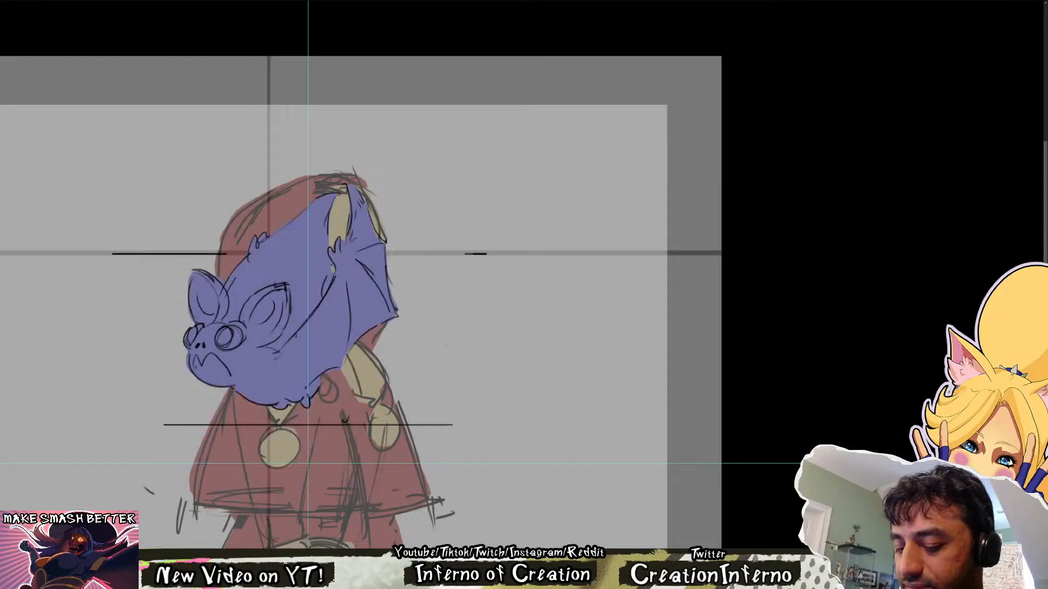
{"action": "key", "text": "Right"}
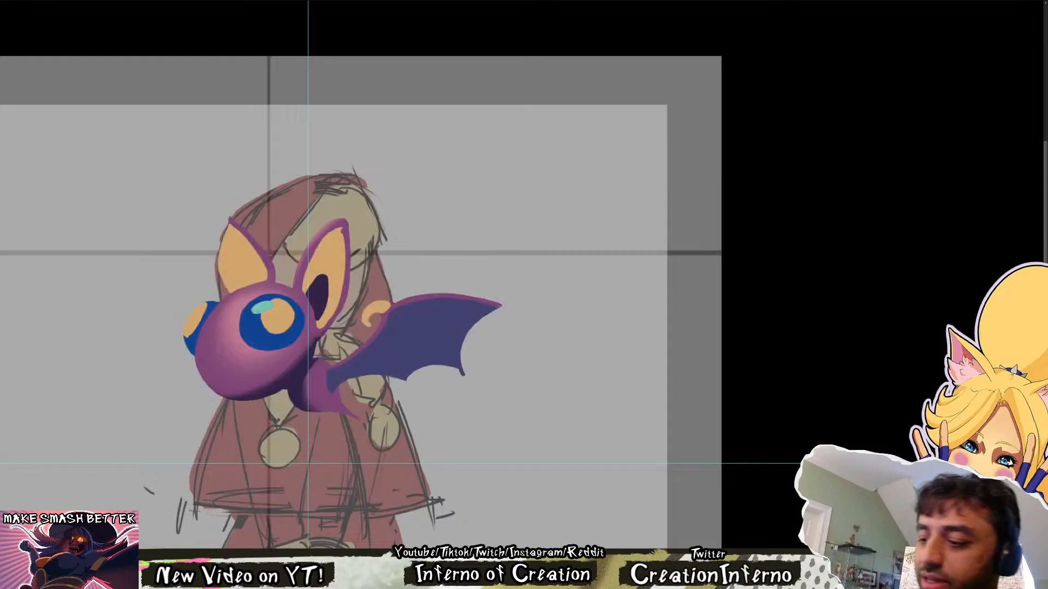
{"action": "key", "text": "Right"}
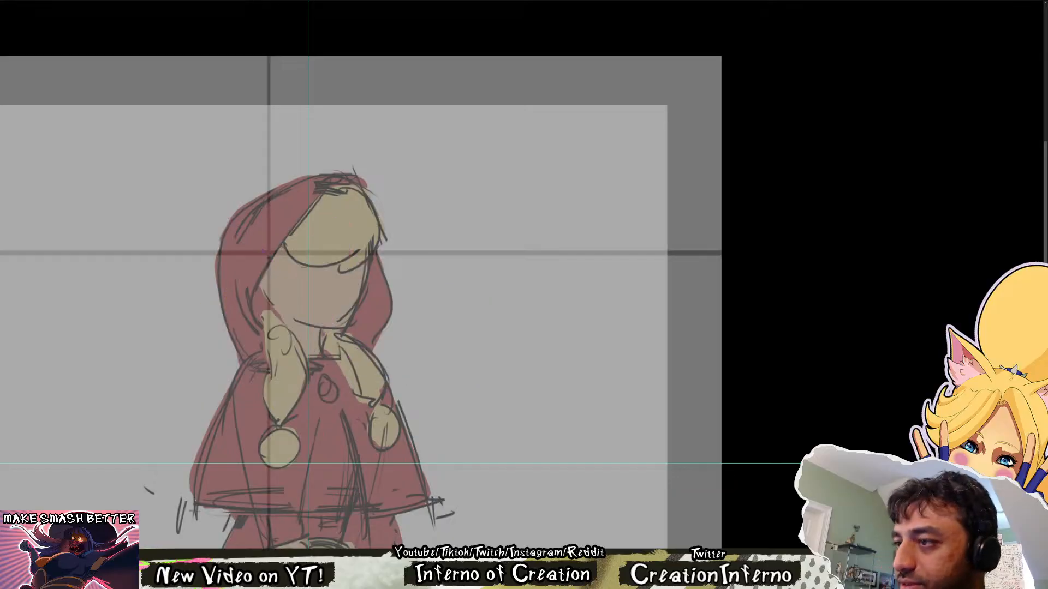
{"action": "key", "text": "Left"}
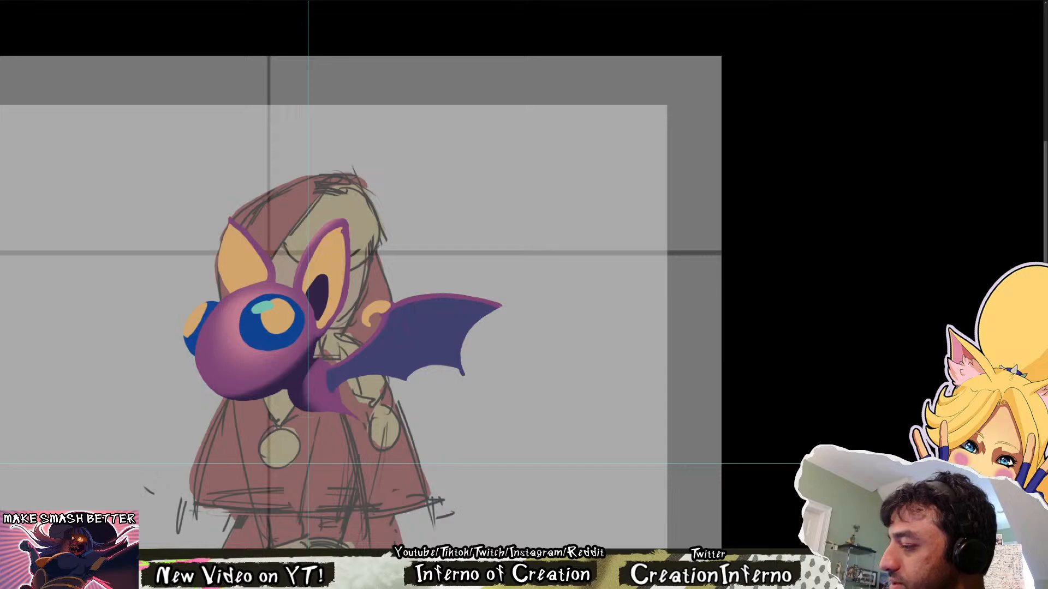
{"action": "left_click_drag", "start_coordinate": [775, 277], "coordinate": [687, 279]}
{"action": "left_click_drag", "start_coordinate": [534, 241], "coordinate": [528, 401]}
{"action": "left_click_drag", "start_coordinate": [474, 329], "coordinate": [477, 329]}
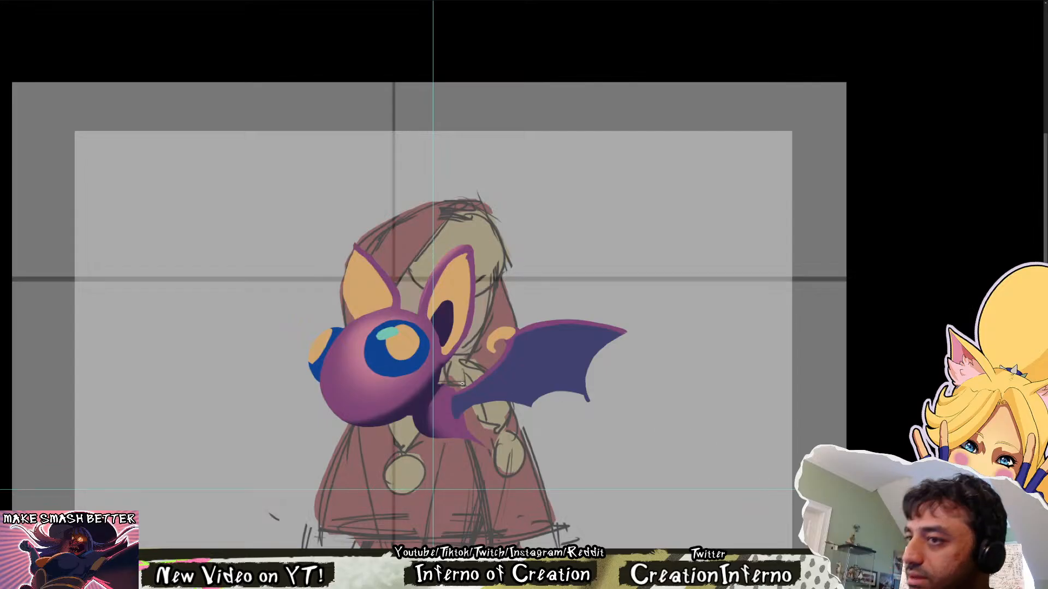
{"action": "scroll", "coordinate": [461, 384], "scroll_direction": "up", "scroll_amount": 2}
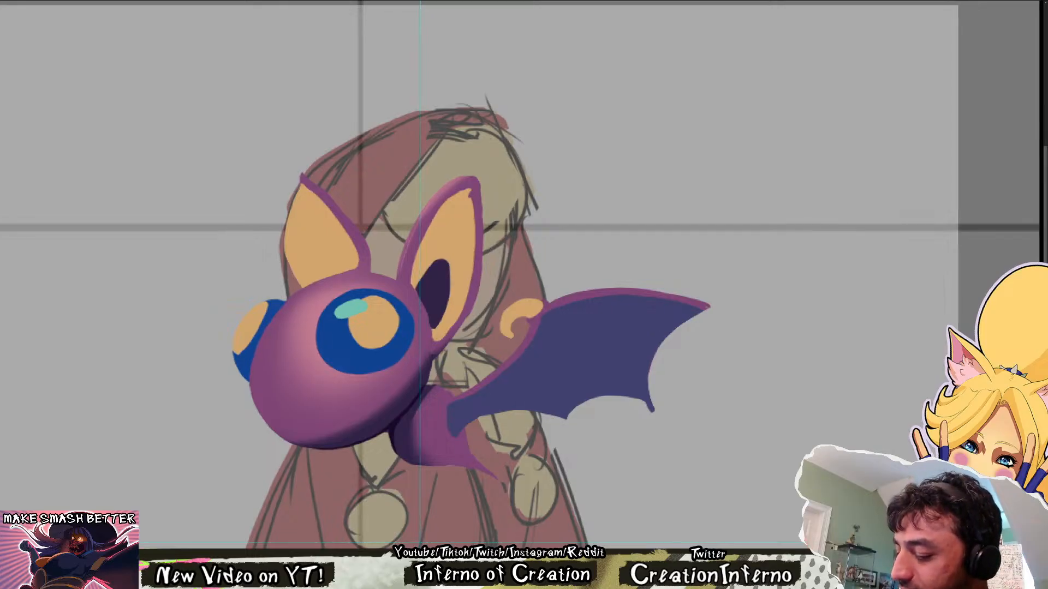
{"action": "scroll", "coordinate": [526, 307], "scroll_direction": "down", "scroll_amount": 10}
{"action": "scroll", "coordinate": [557, 231], "scroll_direction": "up", "scroll_amount": 8}
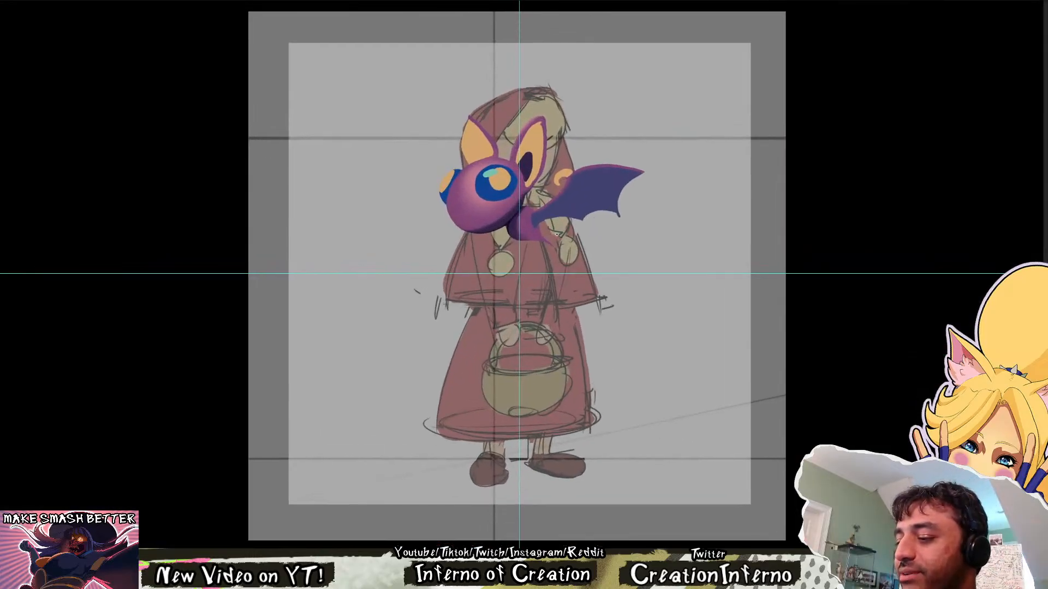
{"action": "left_click_drag", "start_coordinate": [557, 231], "coordinate": [524, 332]}
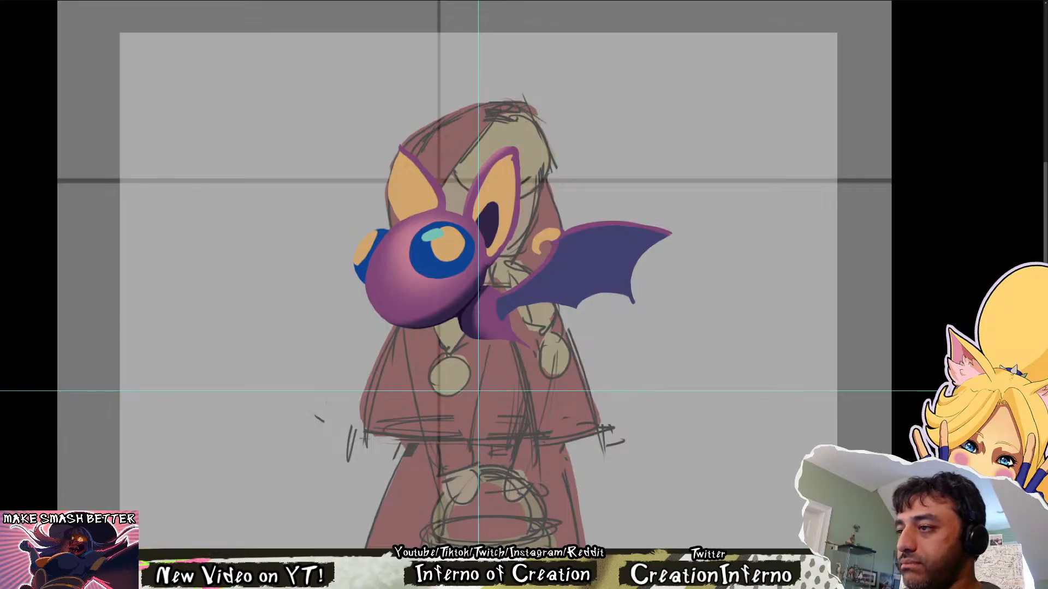
{"action": "scroll", "coordinate": [568, 320], "scroll_direction": "down", "scroll_amount": 5}
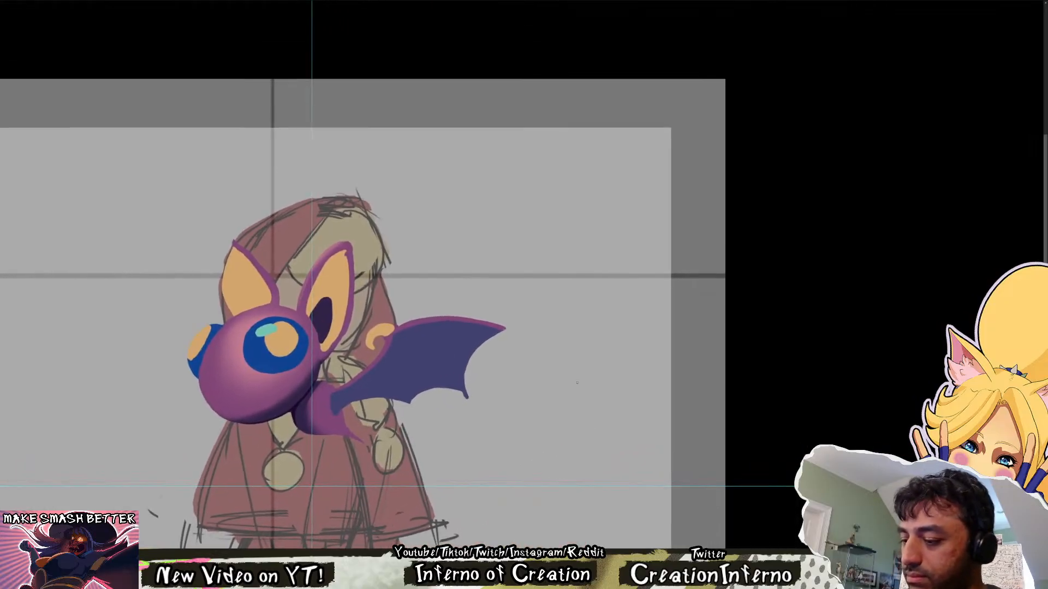
{"action": "scroll", "coordinate": [620, 252], "scroll_direction": "up", "scroll_amount": 5}
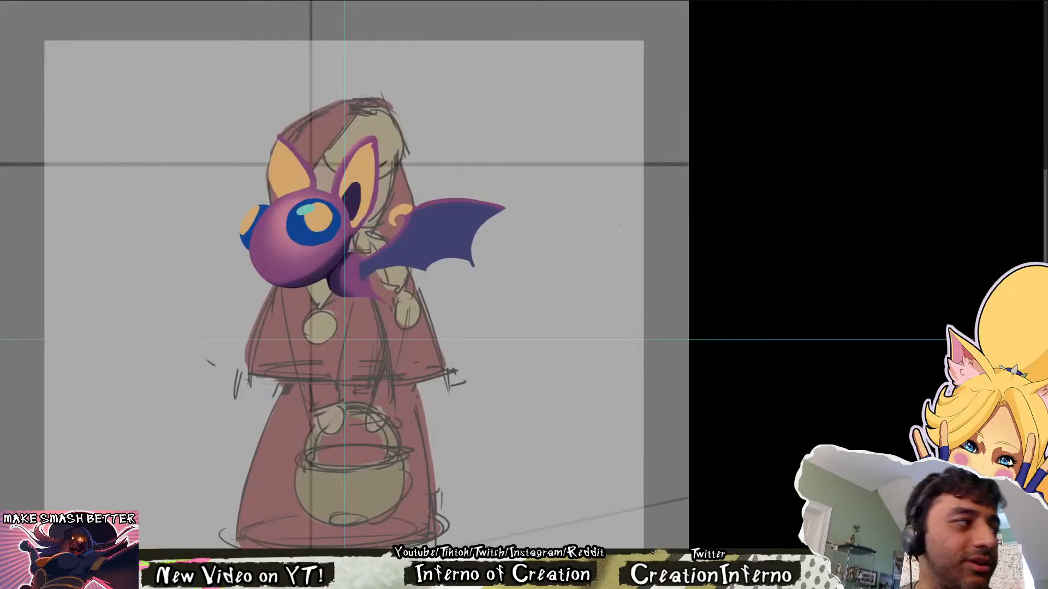
{"action": "scroll", "coordinate": [619, 224], "scroll_direction": "down", "scroll_amount": 3}
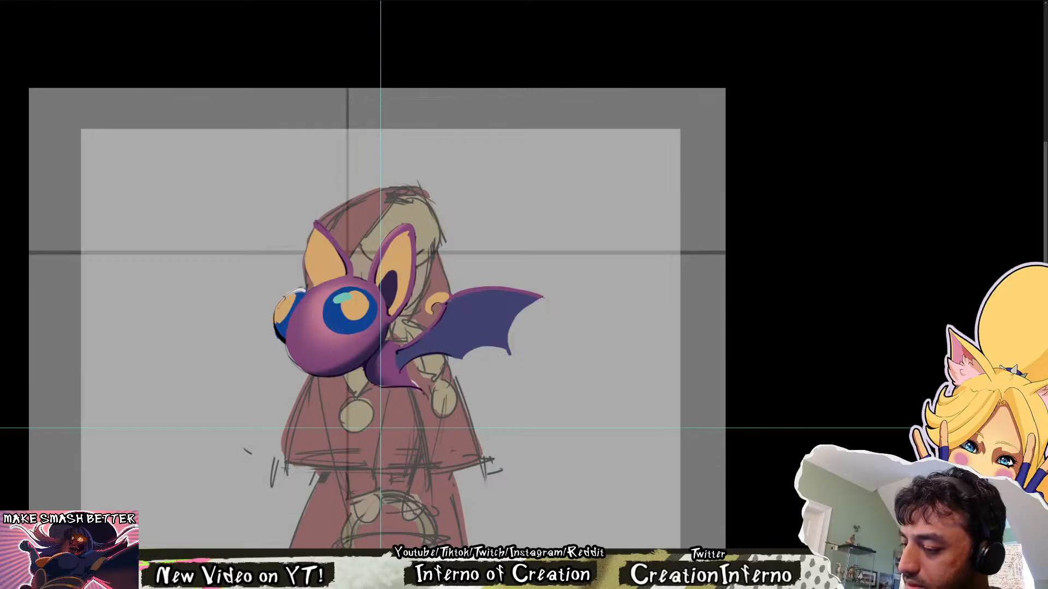
{"action": "key", "text": "r"}
{"action": "left_click_drag", "start_coordinate": [463, 292], "coordinate": [322, 421]}
{"action": "key", "text": "space"}
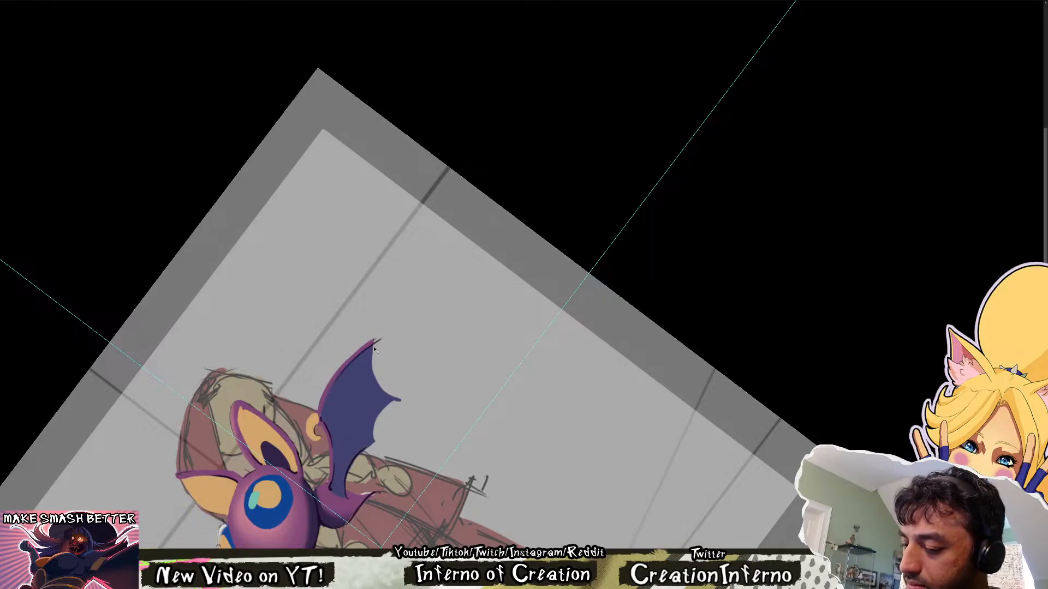
{"action": "key", "text": "ctrl+z"}
{"action": "key", "text": "Escape"}
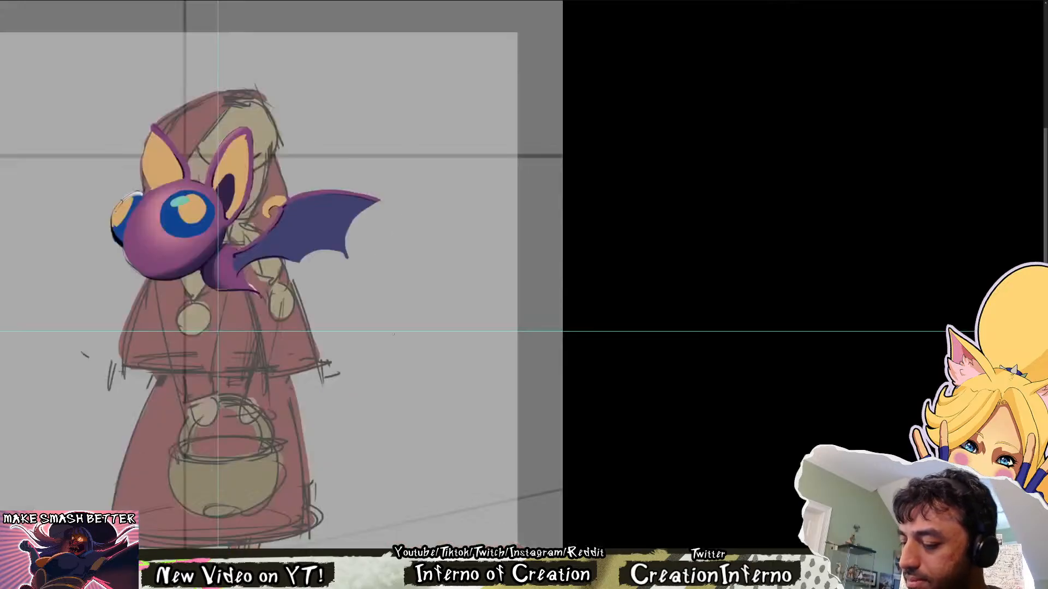
Ink a thin dark line beneath the purple border along the upper edge of the bat's wing, from the tip inward
{"action": "left_click_drag", "start_coordinate": [425, 302], "coordinate": [481, 402]}
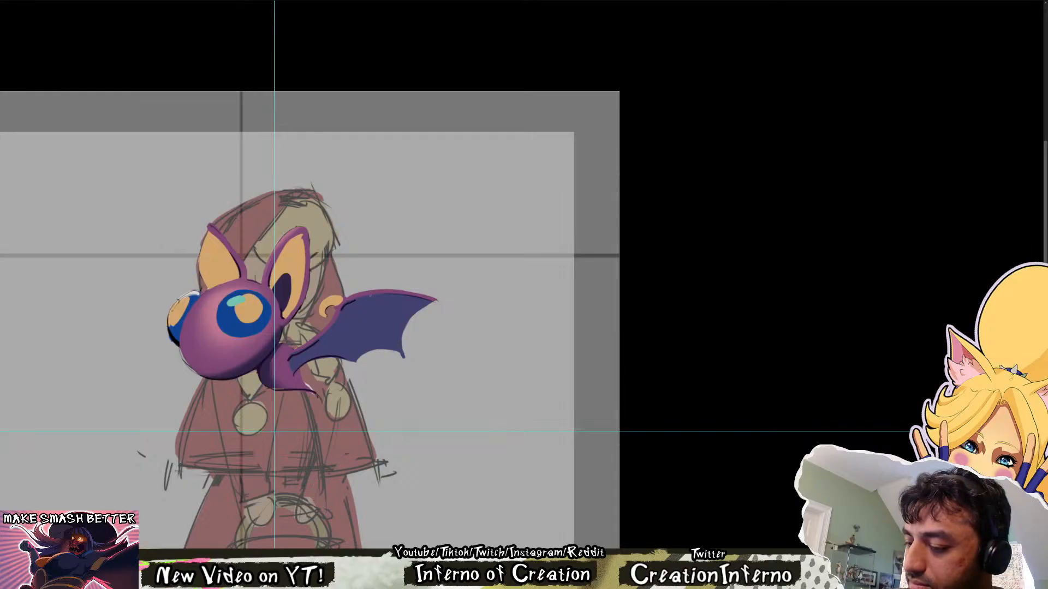
{"action": "mouse_move", "coordinate": [381, 316]}
{"action": "left_mouse_down"}
{"action": "mouse_move", "coordinate": [405, 366]}
{"action": "mouse_move", "coordinate": [395, 346]}
{"action": "left_mouse_up"}
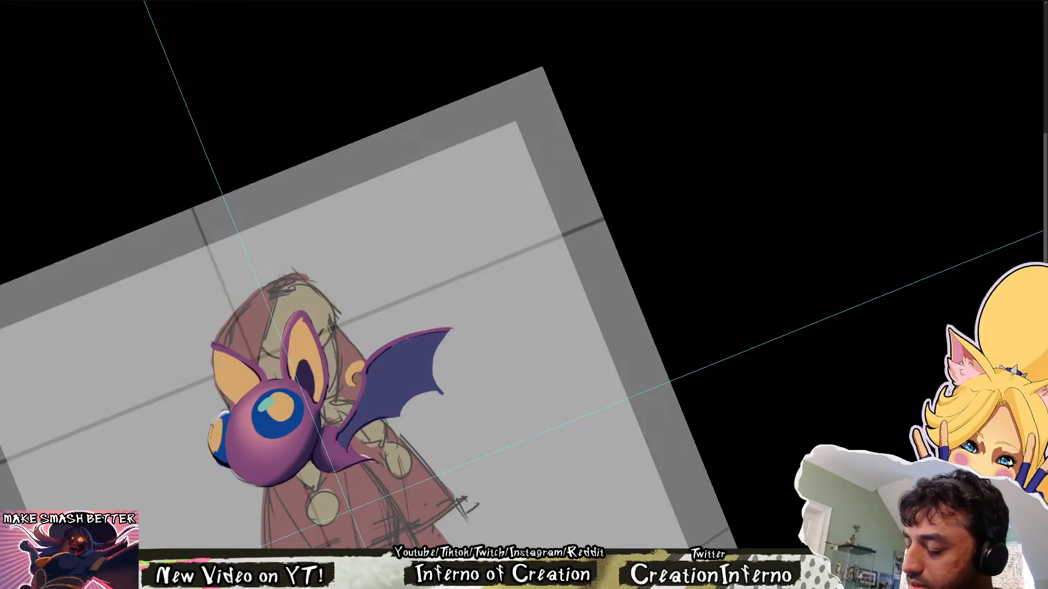
{"action": "left_click_drag", "start_coordinate": [450, 331], "coordinate": [414, 339]}
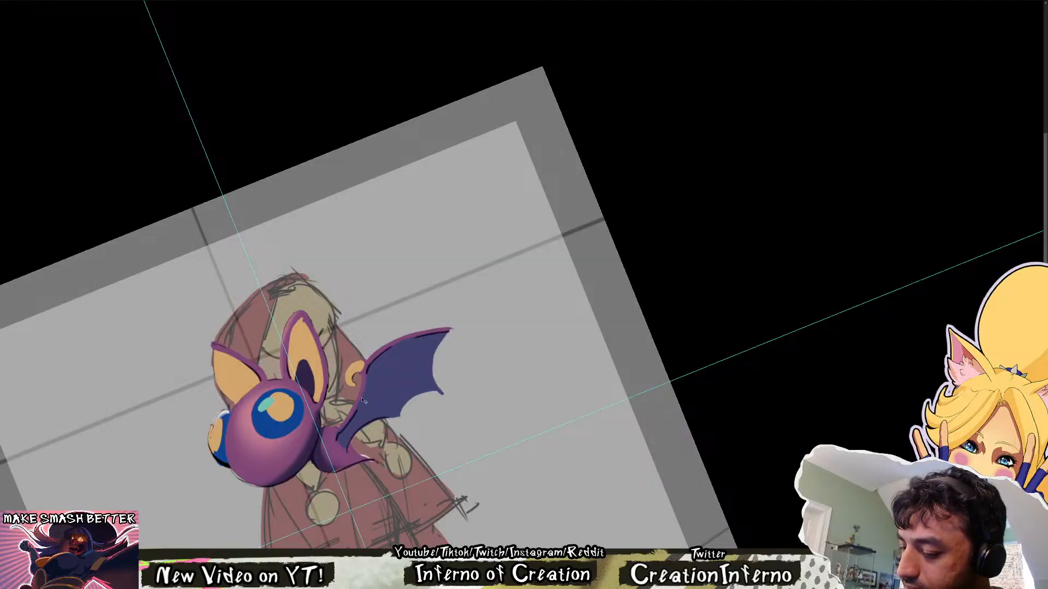
{"action": "key", "text": "Escape"}
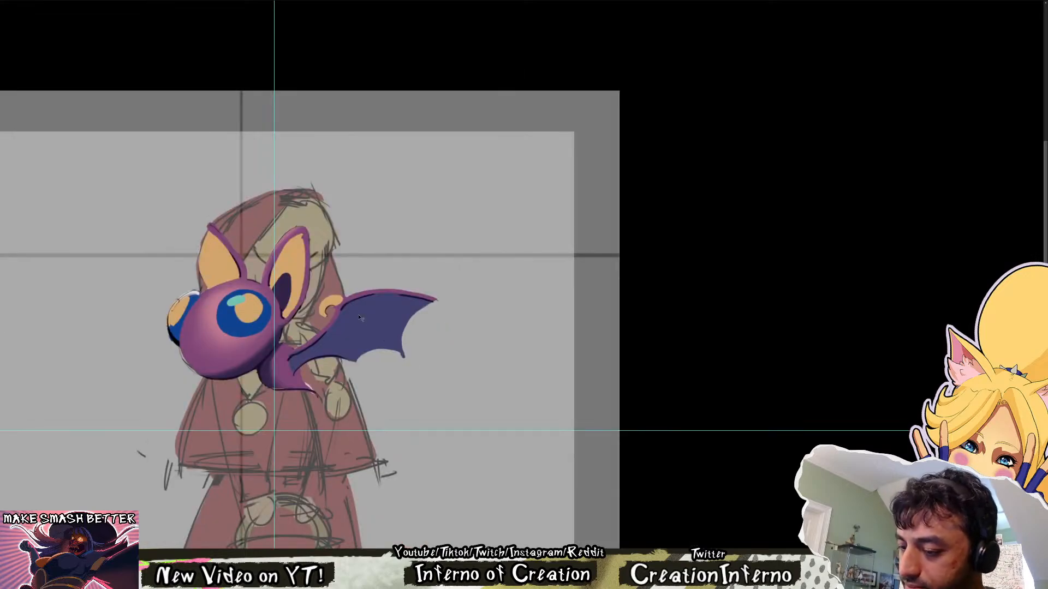
Ink a thin dark rib inside the bat's wing, curving from the wing joint down to the inner scallop point
{"action": "left_click_drag", "start_coordinate": [333, 339], "coordinate": [352, 355]}
{"action": "key", "text": "ctrl+z"}
Ink a second thin rib diagonally from the wing joint to the outer scallop point, retrying the stroke for a clean curve
{"action": "key", "text": "ctrl+z"}
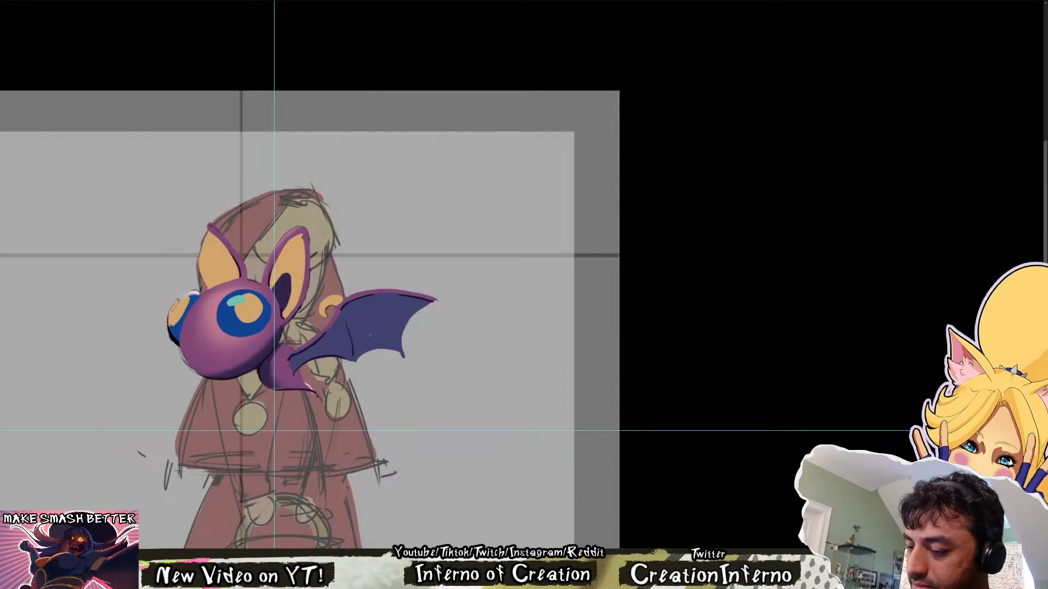
{"action": "left_click_drag", "start_coordinate": [349, 312], "coordinate": [393, 346]}
{"action": "key", "text": "ctrl+z"}
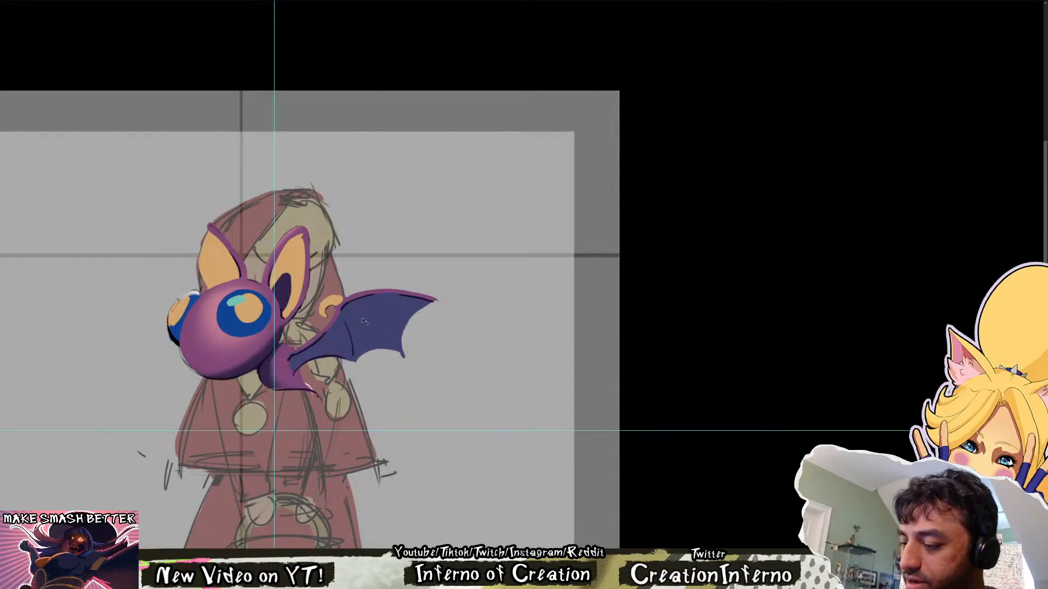
{"action": "left_click_drag", "start_coordinate": [348, 311], "coordinate": [389, 342]}
{"action": "key", "text": "ctrl+z"}
{"action": "left_click_drag", "start_coordinate": [351, 313], "coordinate": [392, 343]}
{"action": "key", "text": "ctrl+z"}
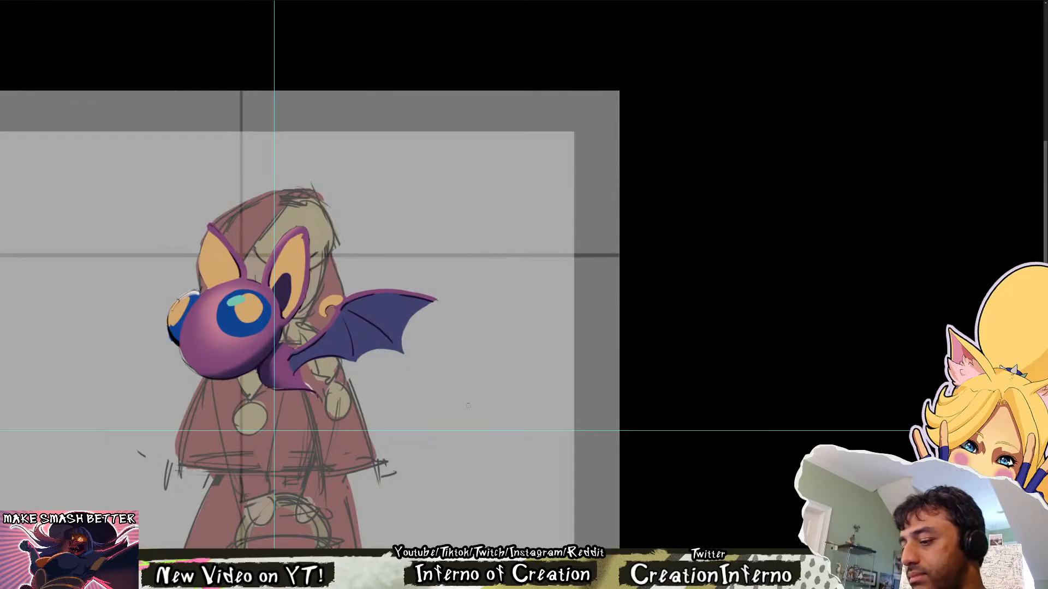
{"action": "key", "text": "ctrl+t"}
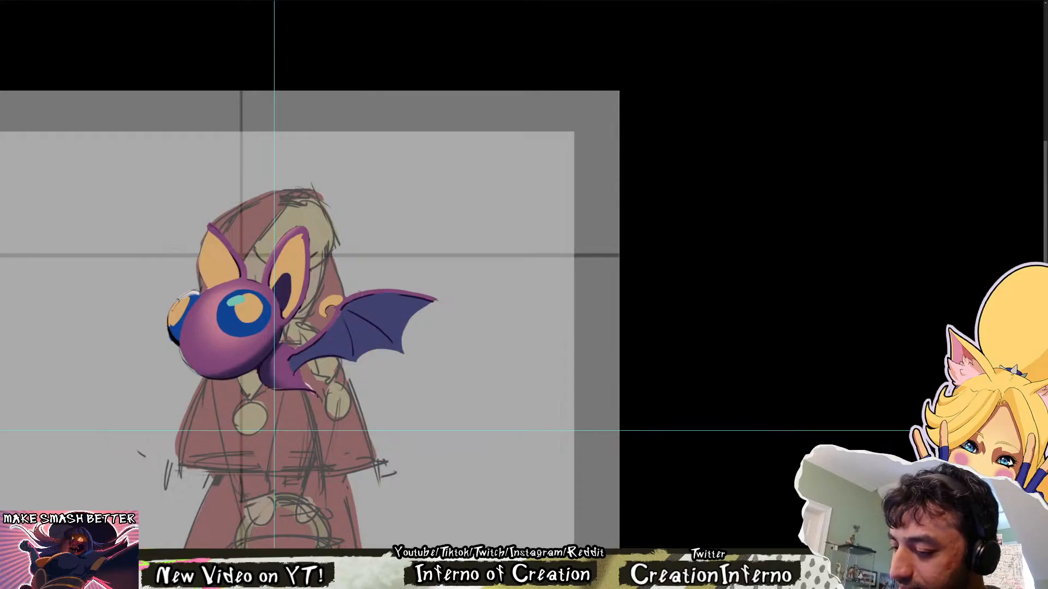
{"action": "key", "text": "r"}
{"action": "left_click_drag", "start_coordinate": [419, 351], "coordinate": [489, 397]}
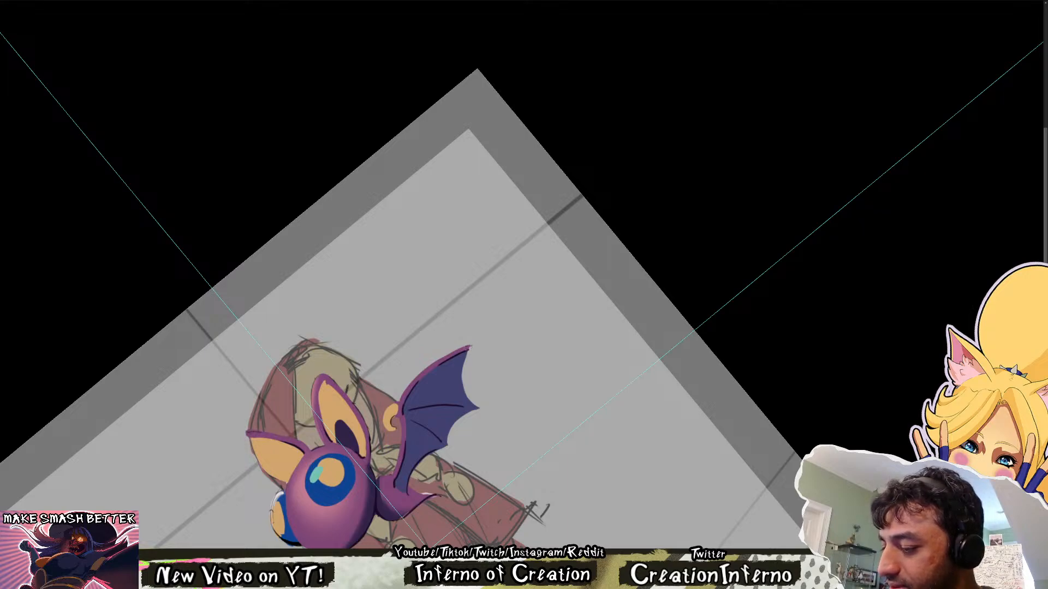
{"action": "key", "text": "Escape"}
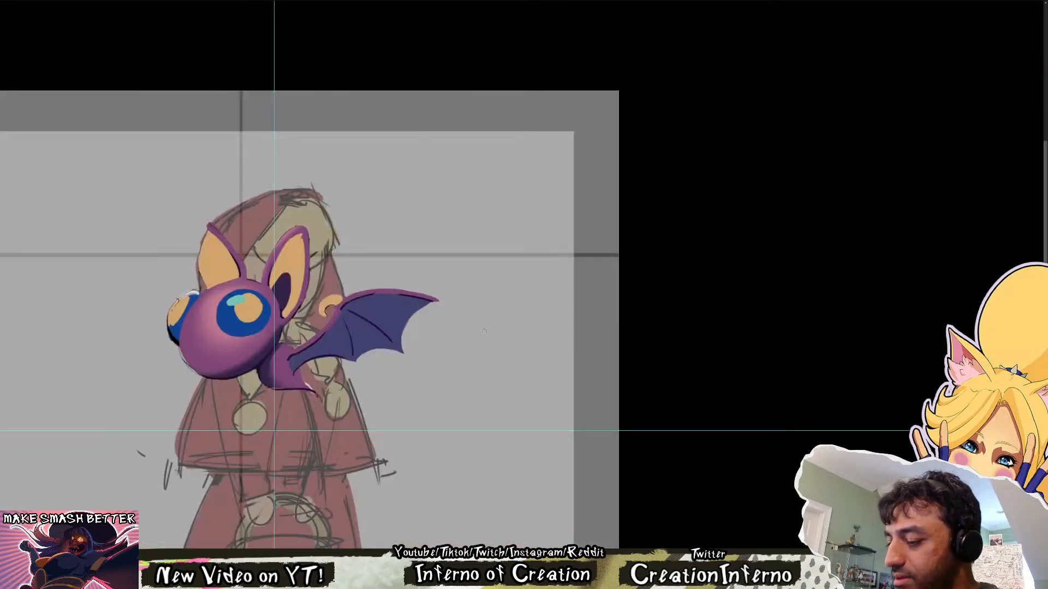
{"action": "left_click_drag", "start_coordinate": [324, 370], "coordinate": [350, 365]}
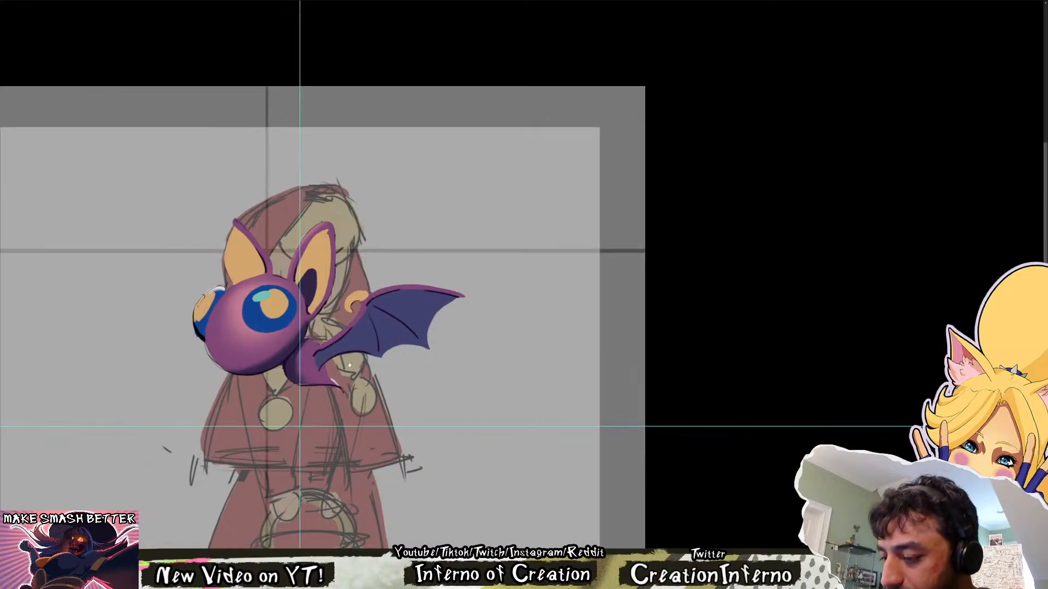
Hide the rough line sketch over the shaded bat while checking the design with the canvas mirrored
{"action": "key", "text": "ctrl+shift+h"}
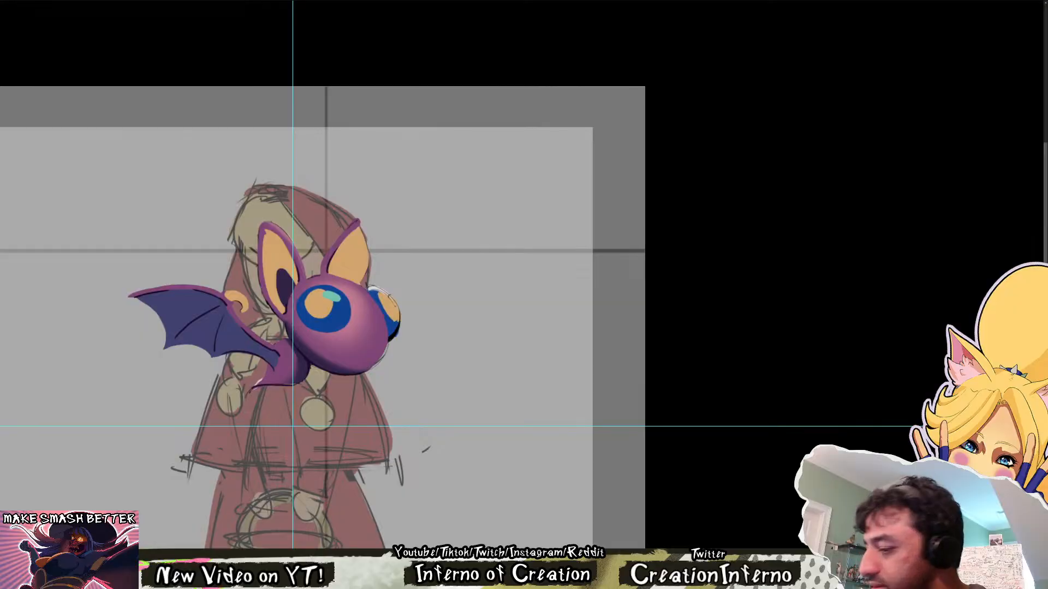
{"action": "key", "text": "ctrl+alt+g"}
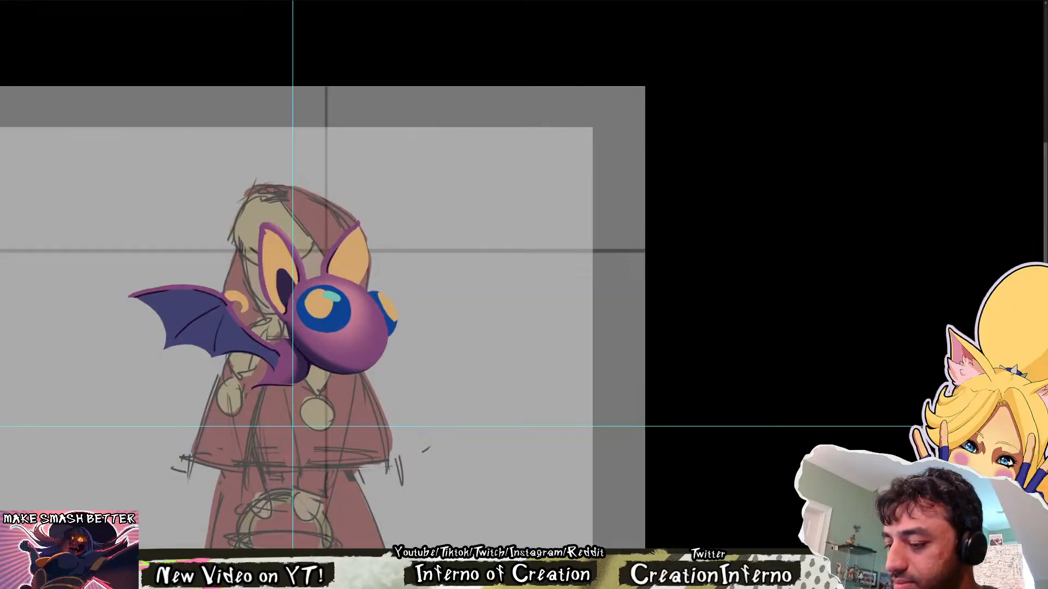
{"action": "key", "text": "ctrl+shift+h"}
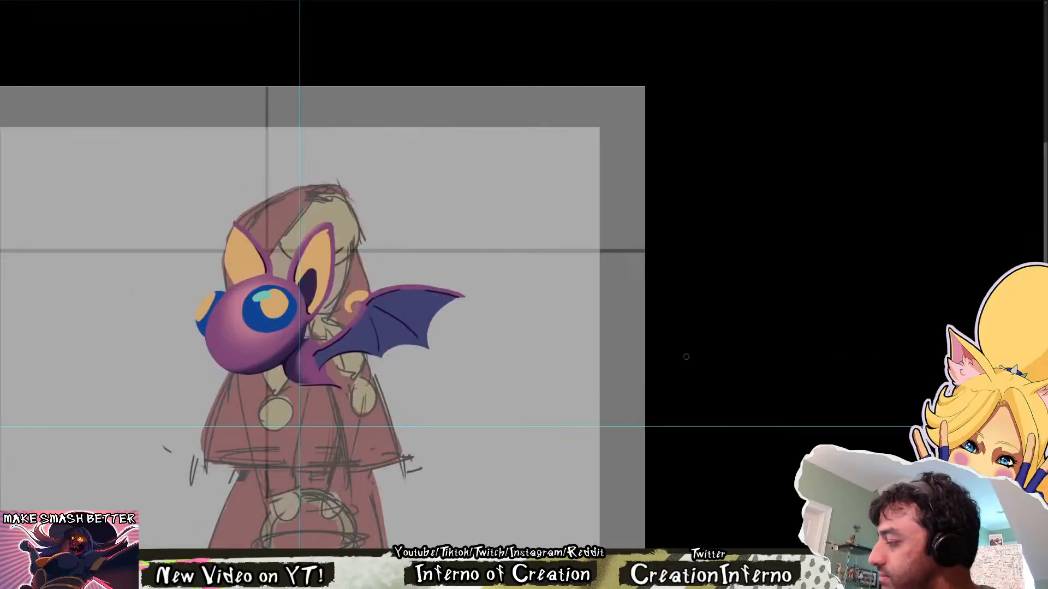
Compare the shaded bat with its rough sketch, the ink strokes alone and the original flat-coloured version, ending on the clean shading
{"action": "key", "text": "ctrl+z"}
{"action": "key", "text": "ctrl+z"}
{"action": "key", "text": "ctrl+shift+z"}
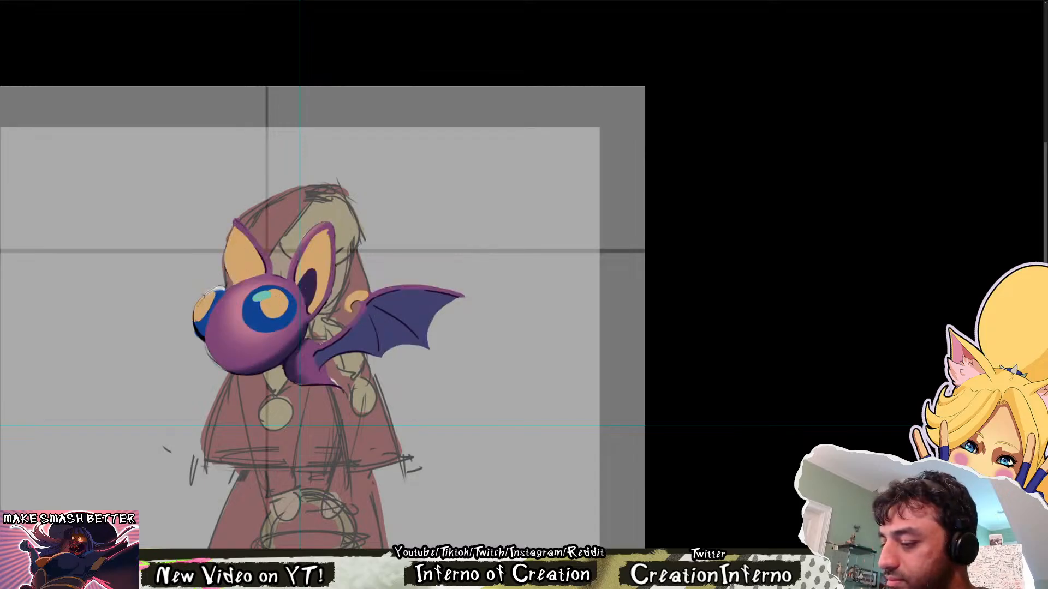
{"action": "key", "text": "ctrl+shift+z"}
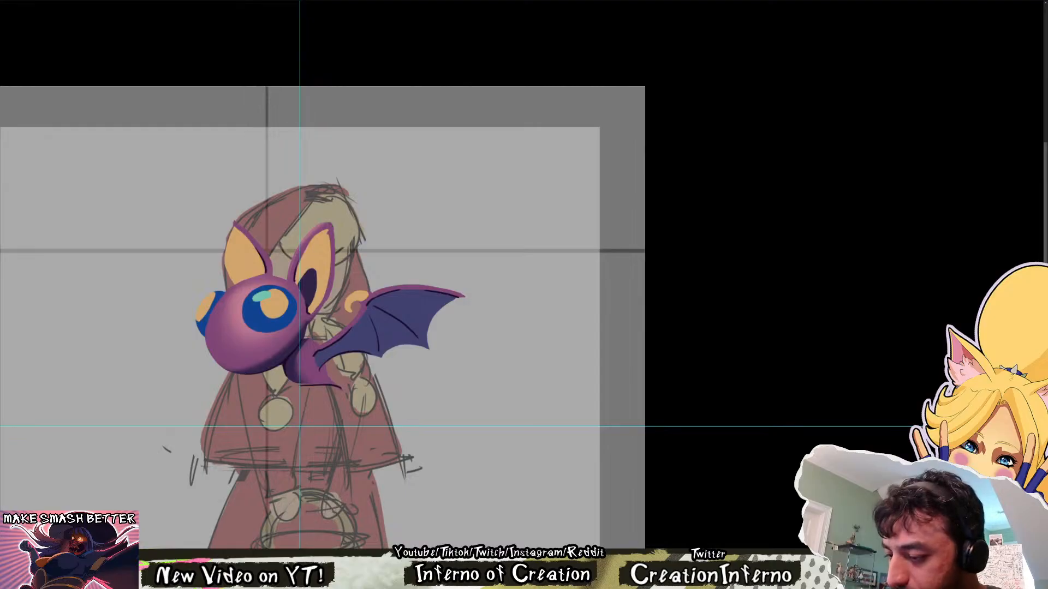
{"action": "key", "text": "ctrl+z"}
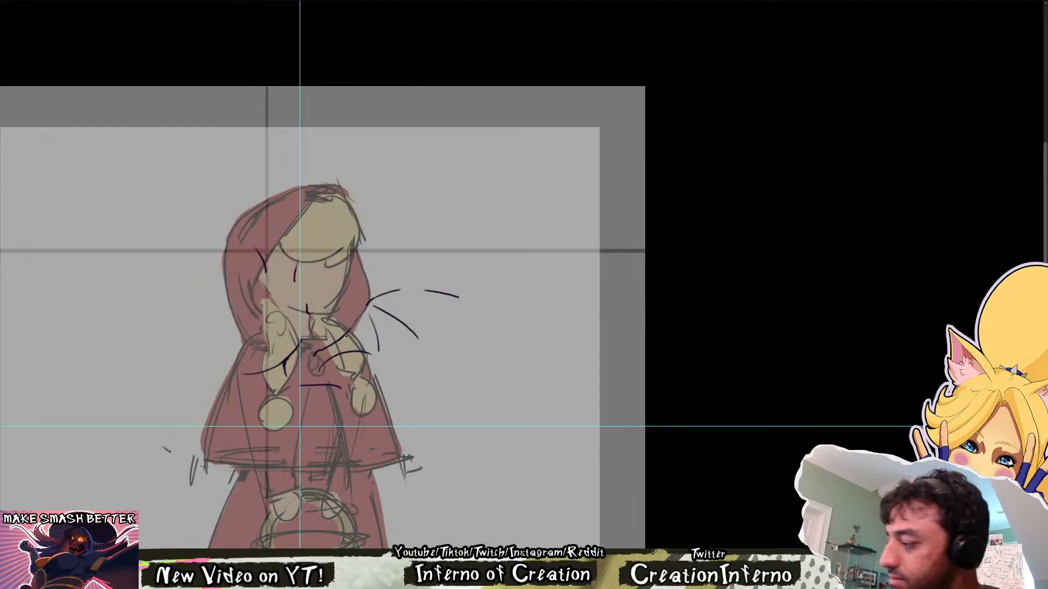
{"action": "key", "text": "ctrl+shift+z"}
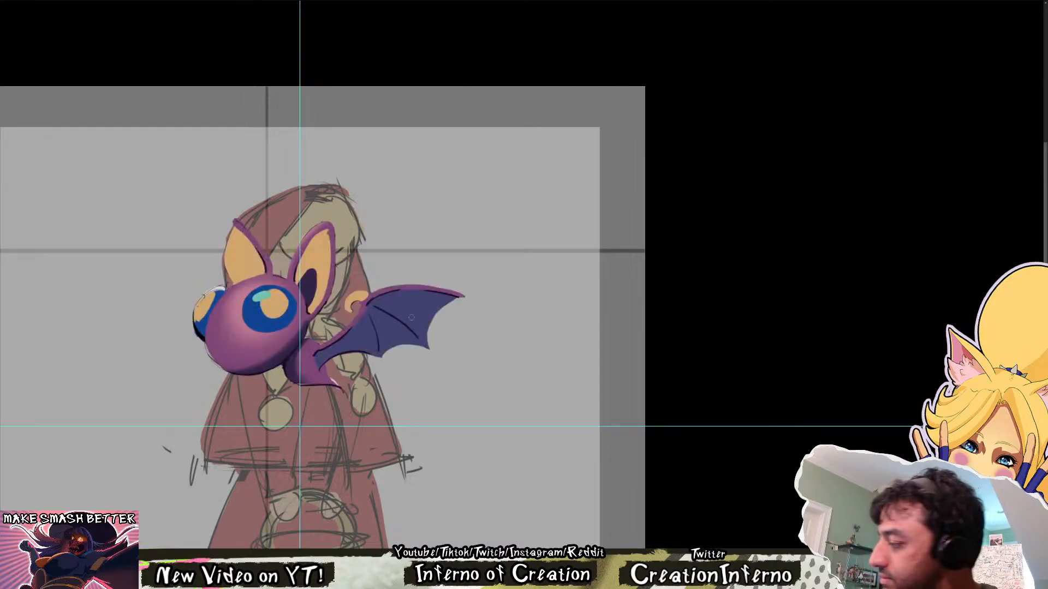
{"action": "key", "text": "ctrl+z"}
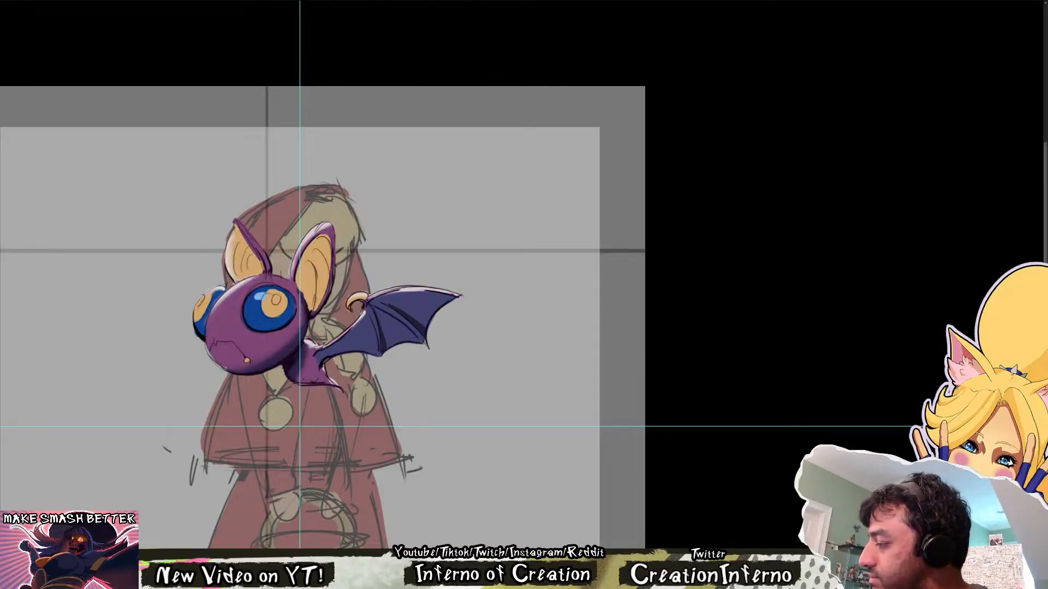
{"action": "key", "text": "ctrl+z"}
{"action": "key", "text": "ctrl+z"}
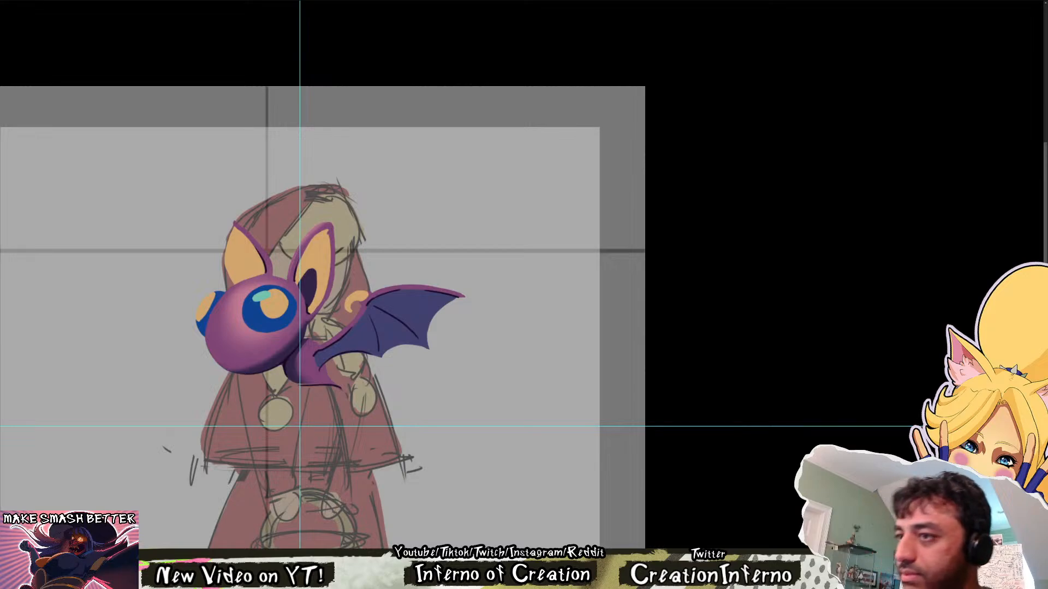
Thicken both wing ribs into tapered dark folds running from the wing joint toward the scalloped lower edge, with the canvas rotated
{"action": "key", "text": "r"}
{"action": "left_click_drag", "start_coordinate": [463, 396], "coordinate": [403, 426]}
{"action": "left_click_drag", "start_coordinate": [355, 315], "coordinate": [380, 359]}
{"action": "key", "text": "ctrl+z"}
{"action": "left_click_drag", "start_coordinate": [354, 311], "coordinate": [383, 360]}
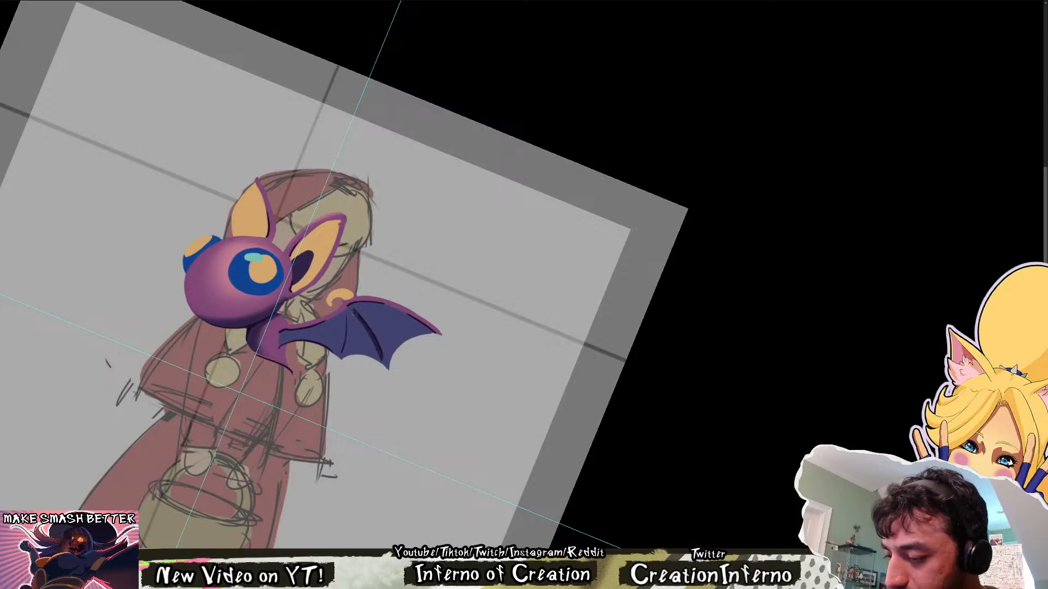
{"action": "left_click_drag", "start_coordinate": [354, 313], "coordinate": [376, 356]}
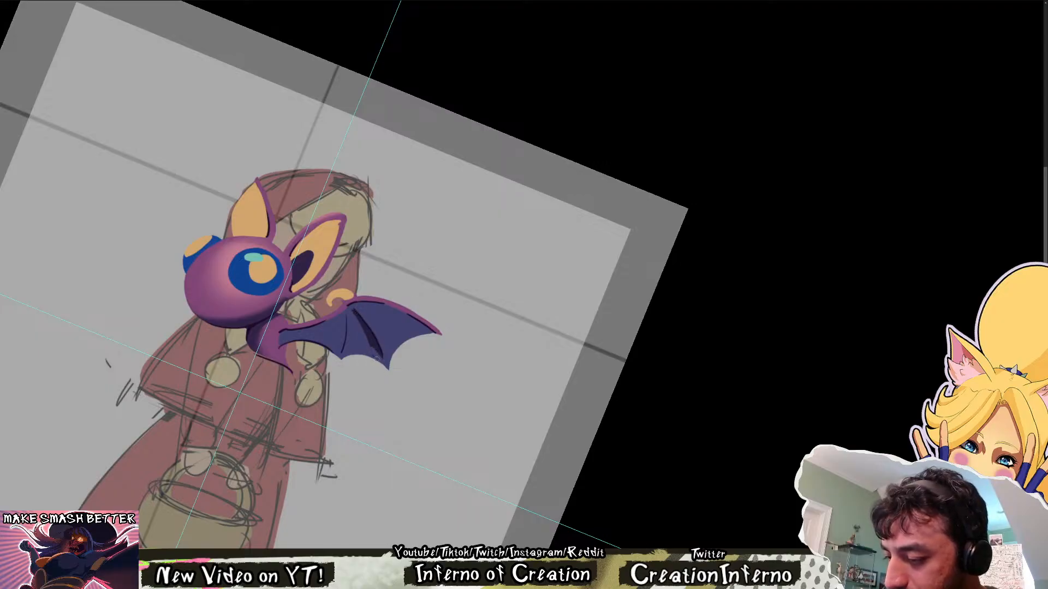
{"action": "key", "text": "ctrl+z"}
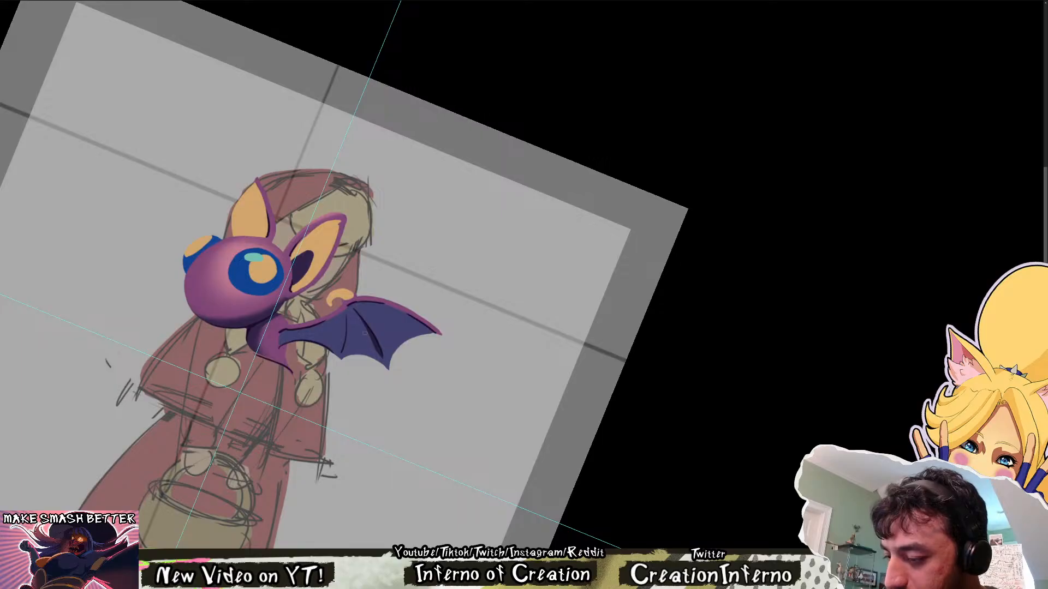
{"action": "left_click_drag", "start_coordinate": [364, 331], "coordinate": [383, 366]}
{"action": "mouse_move", "coordinate": [366, 320]}
{"action": "left_mouse_down"}
{"action": "mouse_move", "coordinate": [375, 347]}
{"action": "mouse_move", "coordinate": [342, 355]}
{"action": "mouse_move", "coordinate": [345, 318]}
{"action": "left_mouse_up"}
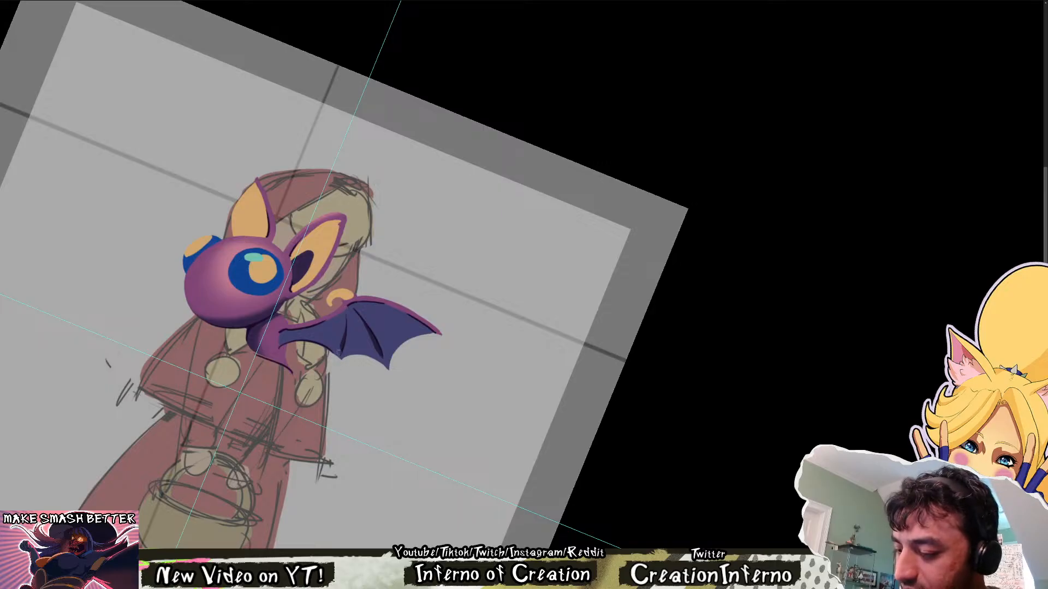
{"action": "key", "text": "Escape"}
Compare the shaded bat with the rough blue-purple folded-wing bat sketch, ending on the shaded bat
{"action": "key", "text": "Right"}
{"action": "key", "text": "Right"}
{"action": "key", "text": "Right"}
{"action": "key", "text": "Right"}
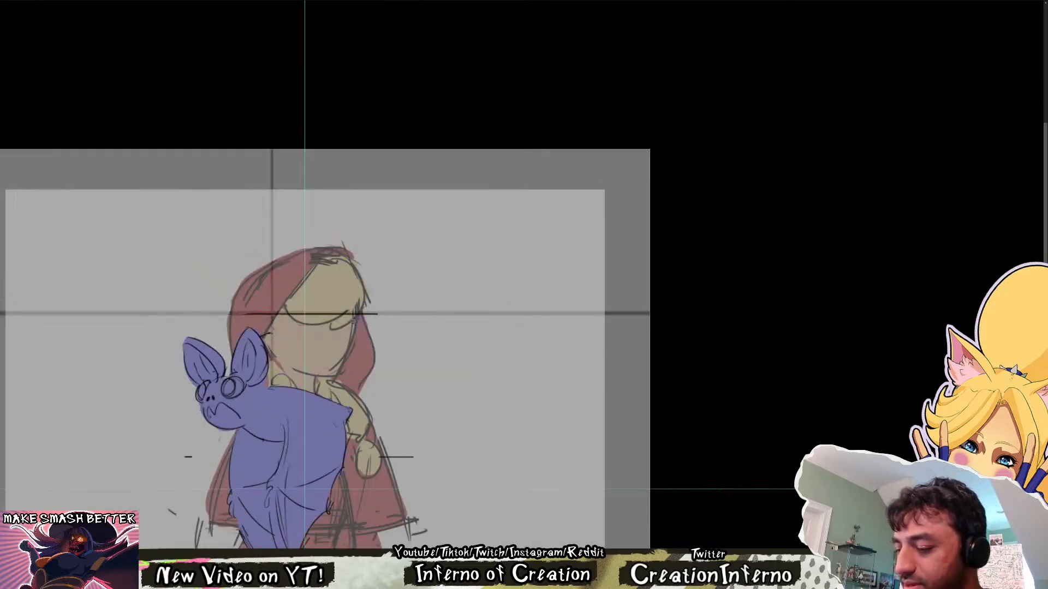
{"action": "key", "text": "Left"}
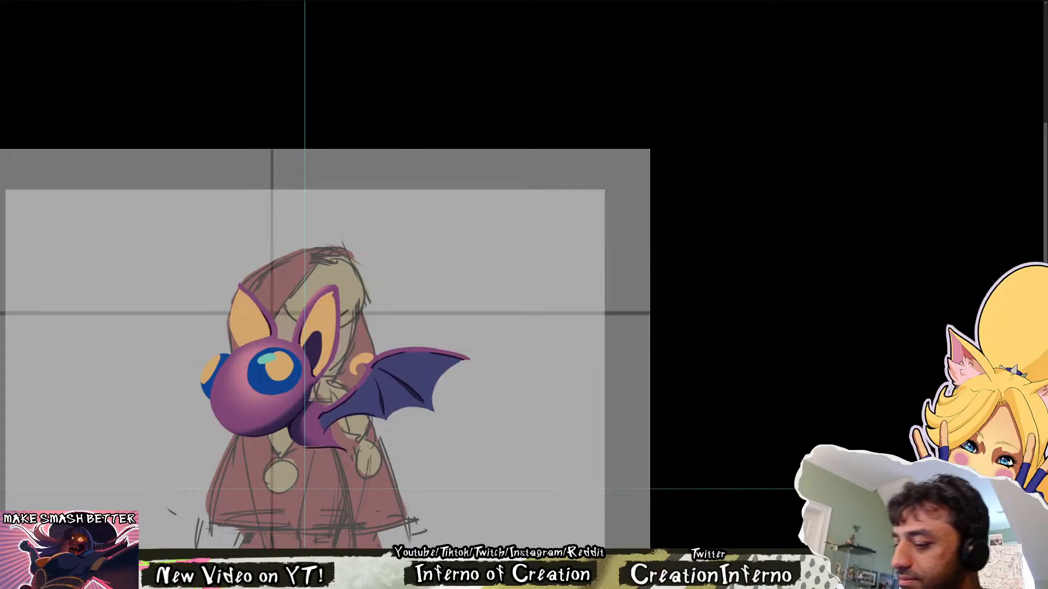
Paint small bright green oval highlights on the orange pupils of both of the bat's eyes
{"action": "left_click_drag", "start_coordinate": [281, 364], "coordinate": [375, 344]}
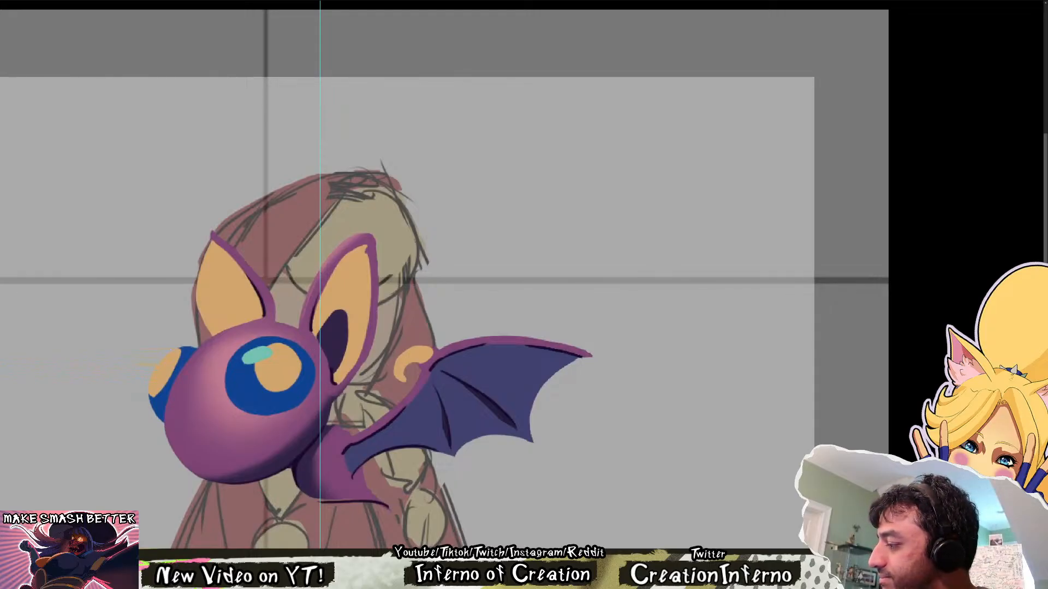
{"action": "key", "text": "7"}
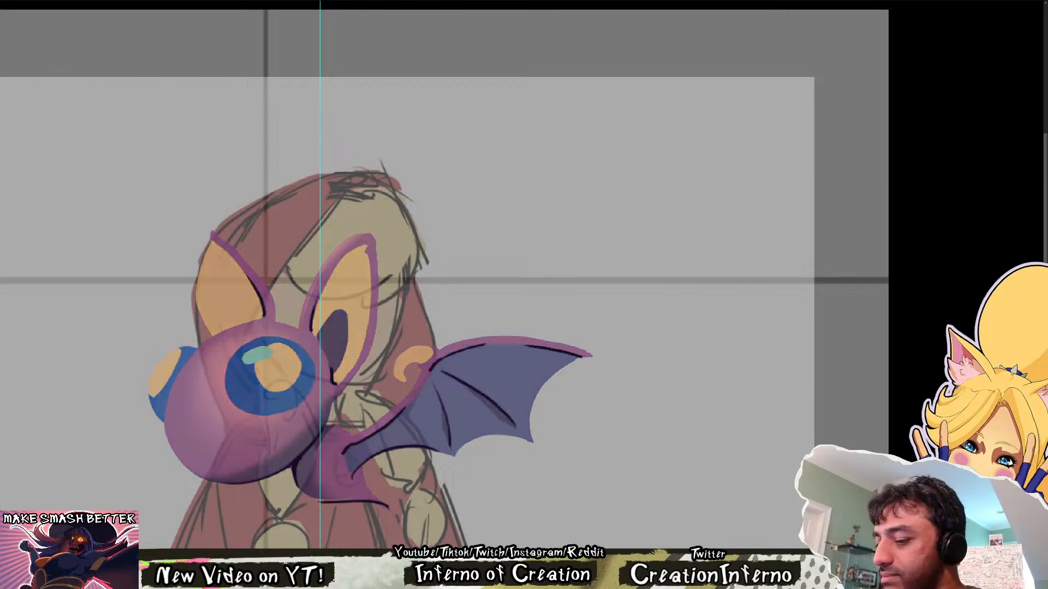
{"action": "key", "text": "ctrl+z"}
{"action": "mouse_move", "coordinate": [280, 360]}
{"action": "left_mouse_down"}
{"action": "mouse_move", "coordinate": [409, 355]}
{"action": "mouse_move", "coordinate": [280, 351]}
{"action": "mouse_move", "coordinate": [281, 375]}
{"action": "mouse_move", "coordinate": [293, 355]}
{"action": "mouse_move", "coordinate": [430, 353]}
{"action": "left_mouse_up"}
{"action": "left_click", "coordinate": [279, 371]}
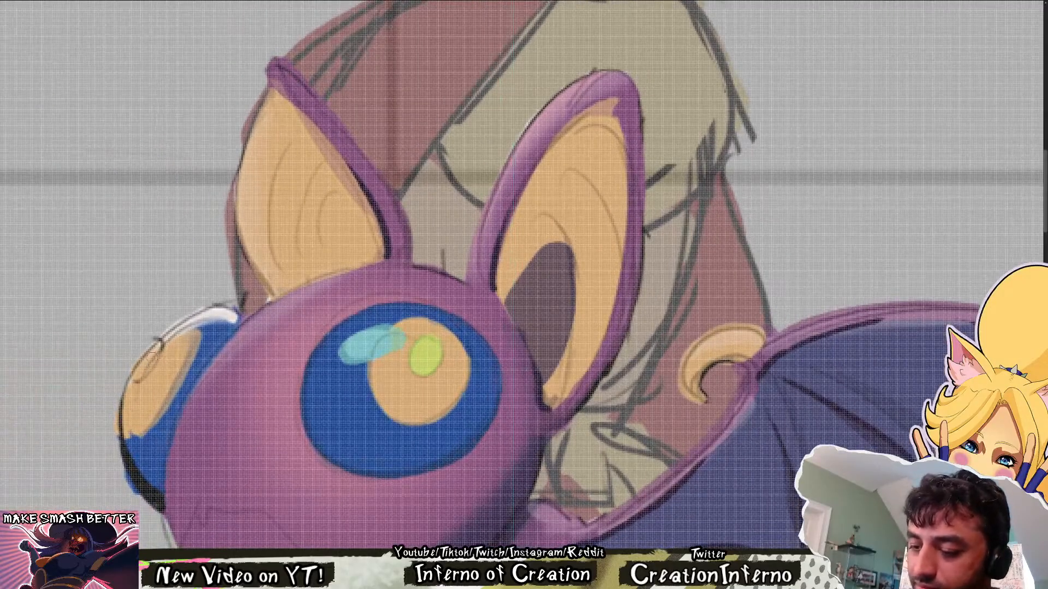
{"action": "mouse_move", "coordinate": [156, 358]}
{"action": "left_mouse_down"}
{"action": "mouse_move", "coordinate": [145, 377]}
{"action": "mouse_move", "coordinate": [160, 351]}
{"action": "left_mouse_up"}
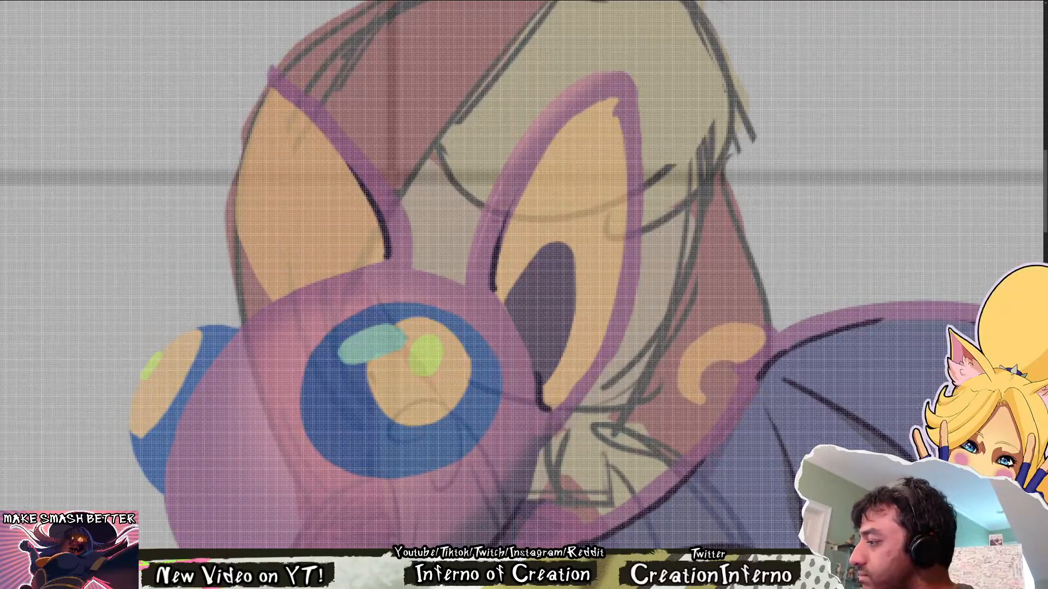
Examine the bat over the hooded character at full-canvas, tiny and closer scales, and with the canvas rotated
{"action": "key", "text": "ctrl+0"}
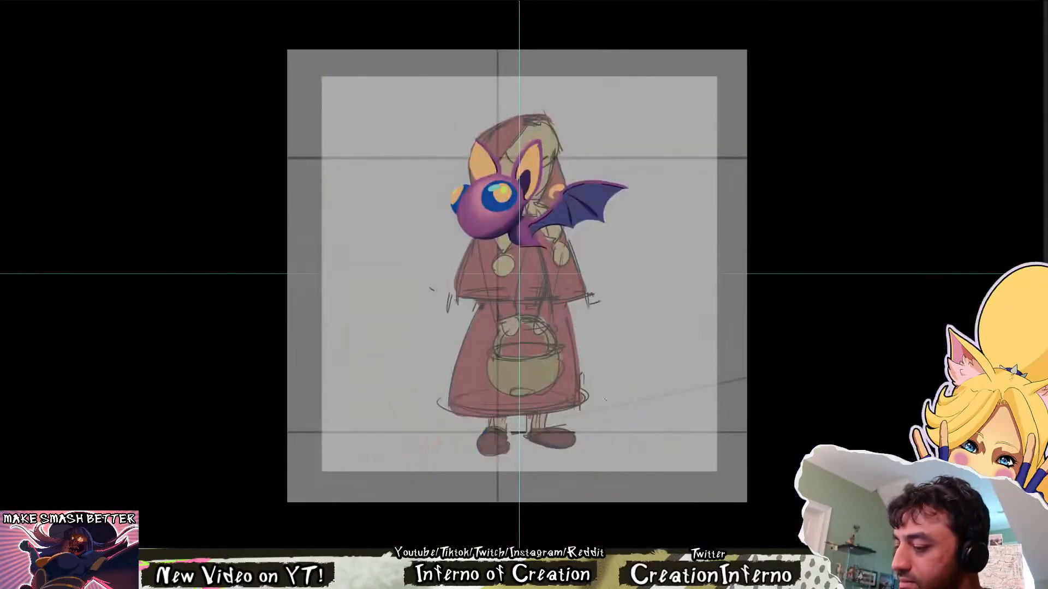
{"action": "mouse_move", "coordinate": [617, 374]}
{"action": "left_mouse_down"}
{"action": "mouse_move", "coordinate": [570, 375]}
{"action": "mouse_move", "coordinate": [594, 375]}
{"action": "mouse_move", "coordinate": [593, 362]}
{"action": "left_mouse_up"}
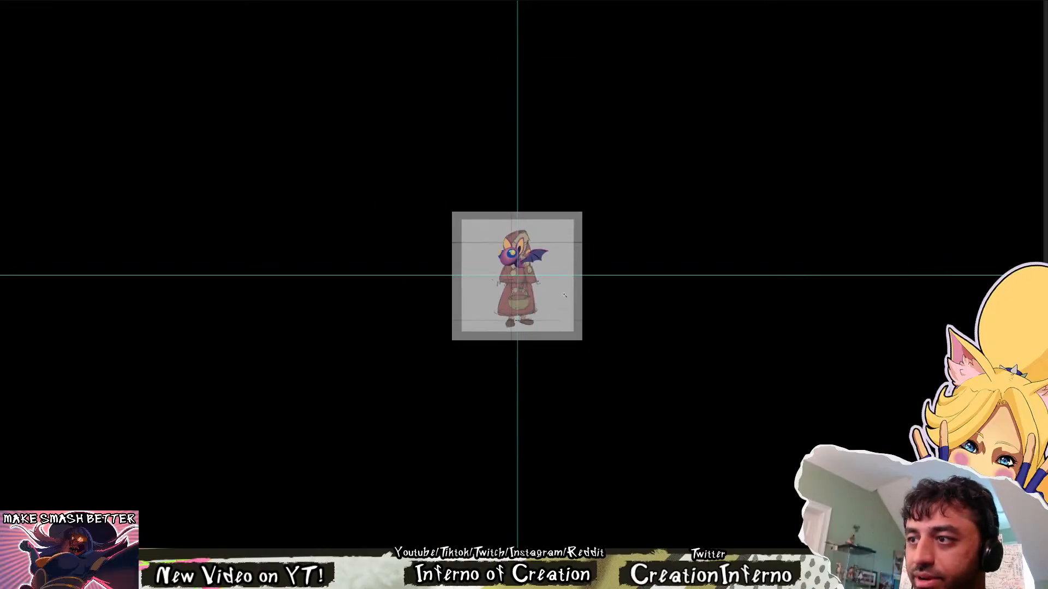
{"action": "mouse_move", "coordinate": [526, 269]}
{"action": "left_mouse_down"}
{"action": "mouse_move", "coordinate": [606, 278]}
{"action": "mouse_move", "coordinate": [594, 362]}
{"action": "mouse_move", "coordinate": [554, 357]}
{"action": "mouse_move", "coordinate": [573, 358]}
{"action": "left_mouse_up"}
{"action": "left_click_drag", "start_coordinate": [775, 283], "coordinate": [722, 356]}
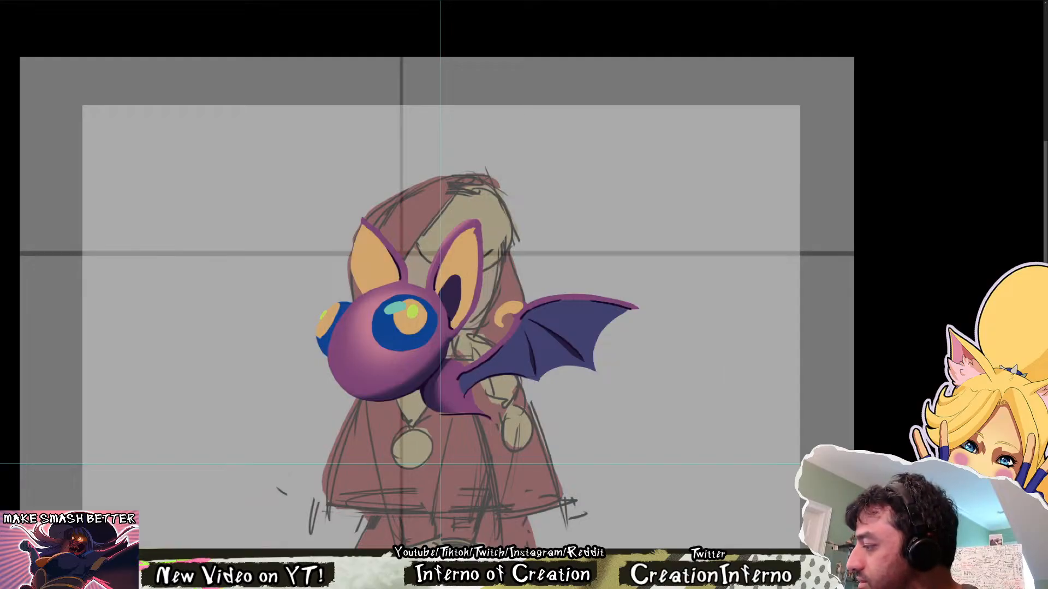
{"action": "left_click_drag", "start_coordinate": [456, 394], "coordinate": [486, 401]}
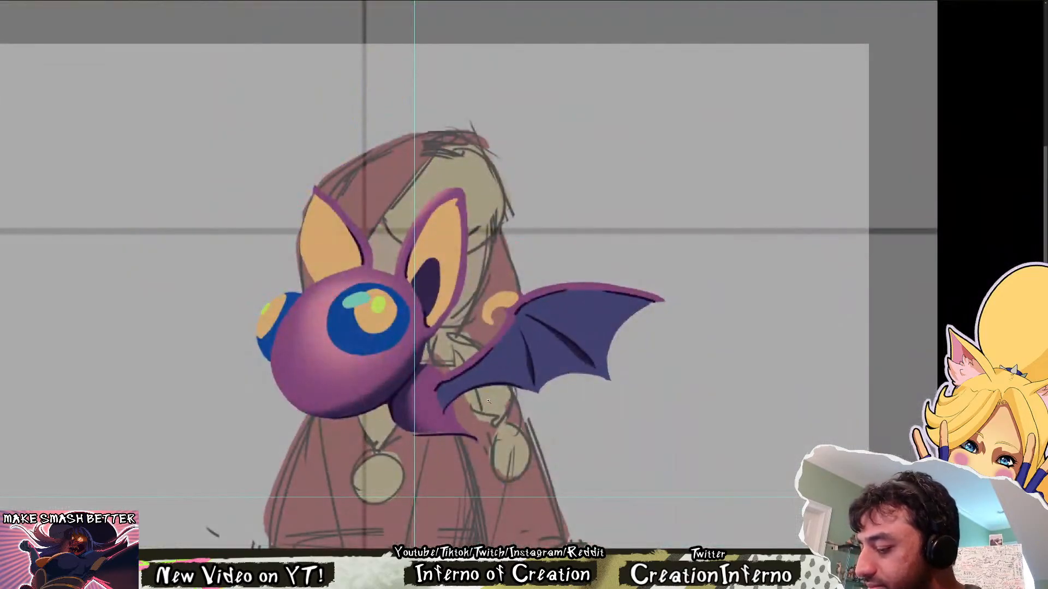
{"action": "left_click_drag", "start_coordinate": [751, 432], "coordinate": [554, 480]}
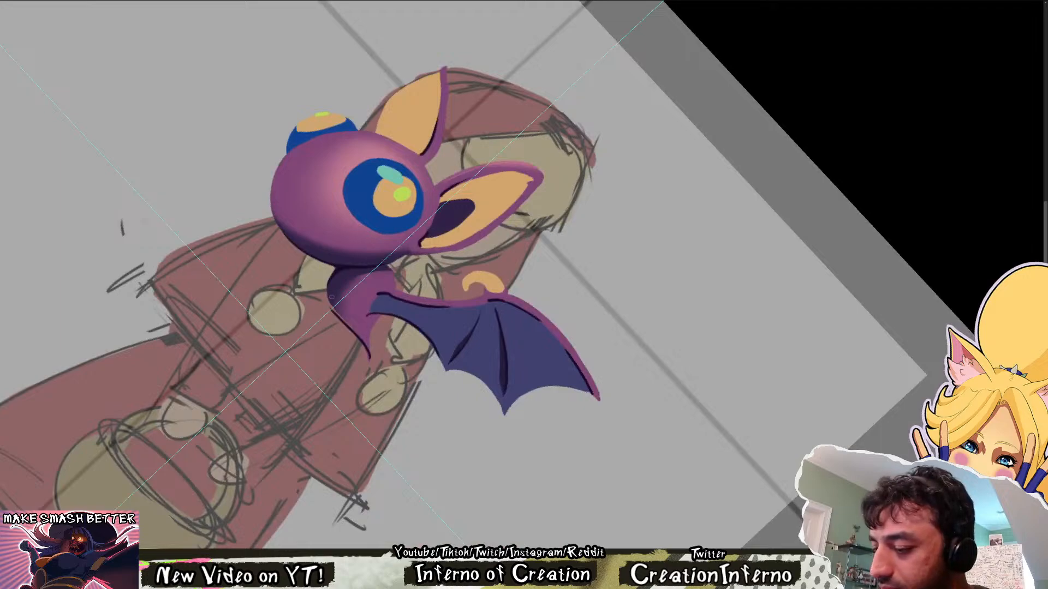
{"action": "key", "text": "Escape"}
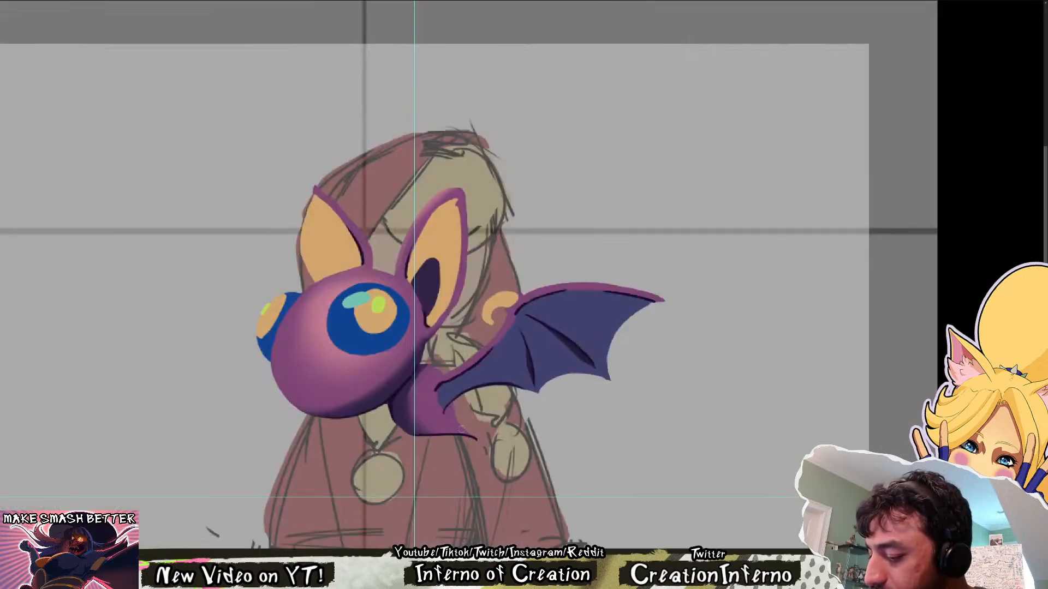
Examine the join between the bat's wing and body up close, and the whole bat again at a wider scale
{"action": "left_click_drag", "start_coordinate": [463, 428], "coordinate": [554, 429]}
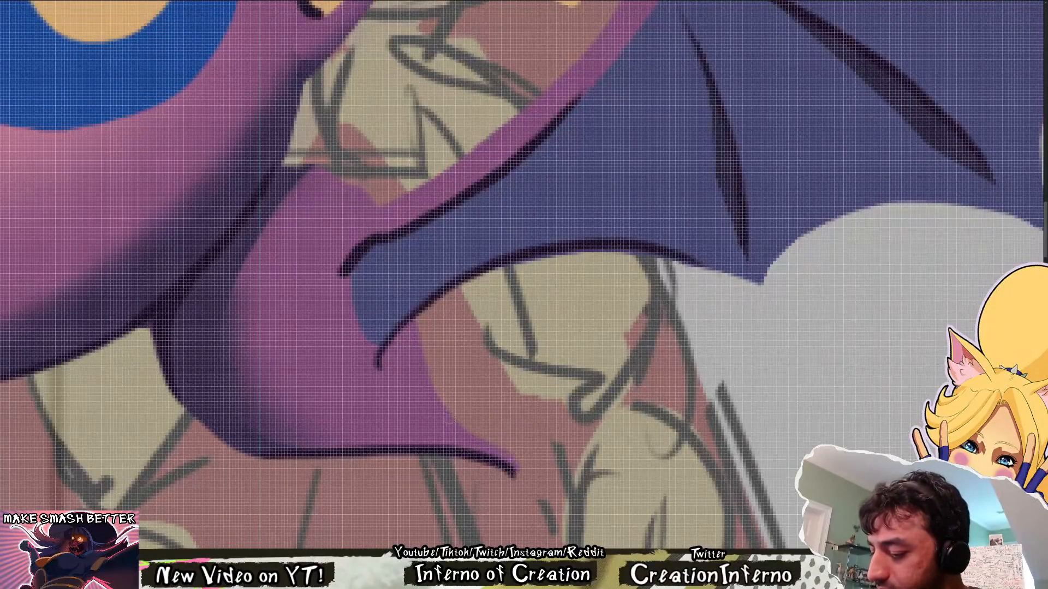
{"action": "mouse_move", "coordinate": [371, 212]}
{"action": "left_mouse_down"}
{"action": "mouse_move", "coordinate": [333, 177]}
{"action": "mouse_move", "coordinate": [285, 166]}
{"action": "mouse_move", "coordinate": [352, 182]}
{"action": "mouse_move", "coordinate": [374, 201]}
{"action": "left_mouse_up"}
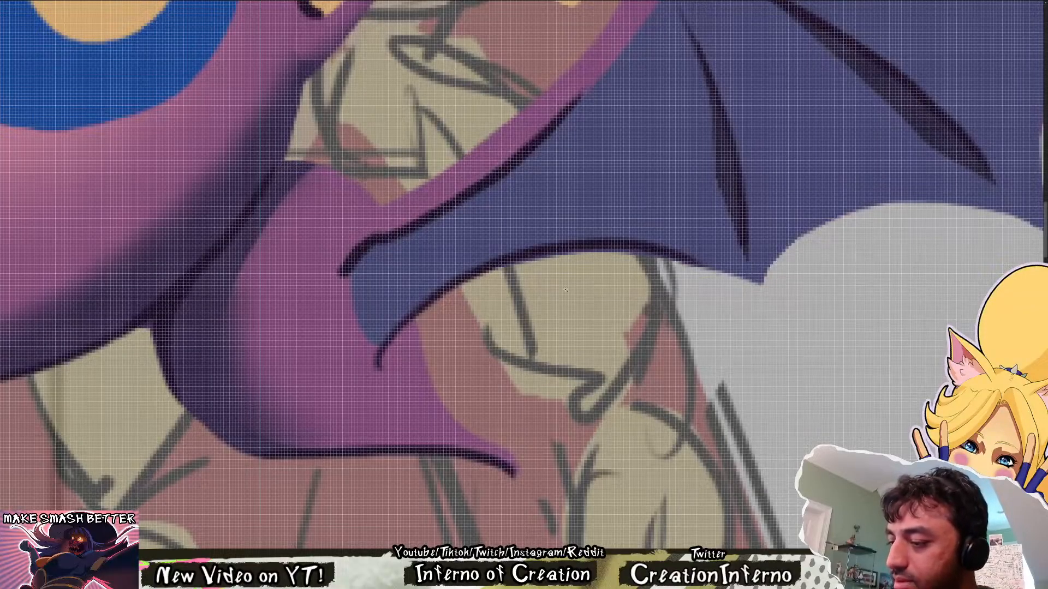
{"action": "left_click_drag", "start_coordinate": [565, 291], "coordinate": [508, 298]}
{"action": "left_click_drag", "start_coordinate": [613, 311], "coordinate": [544, 386]}
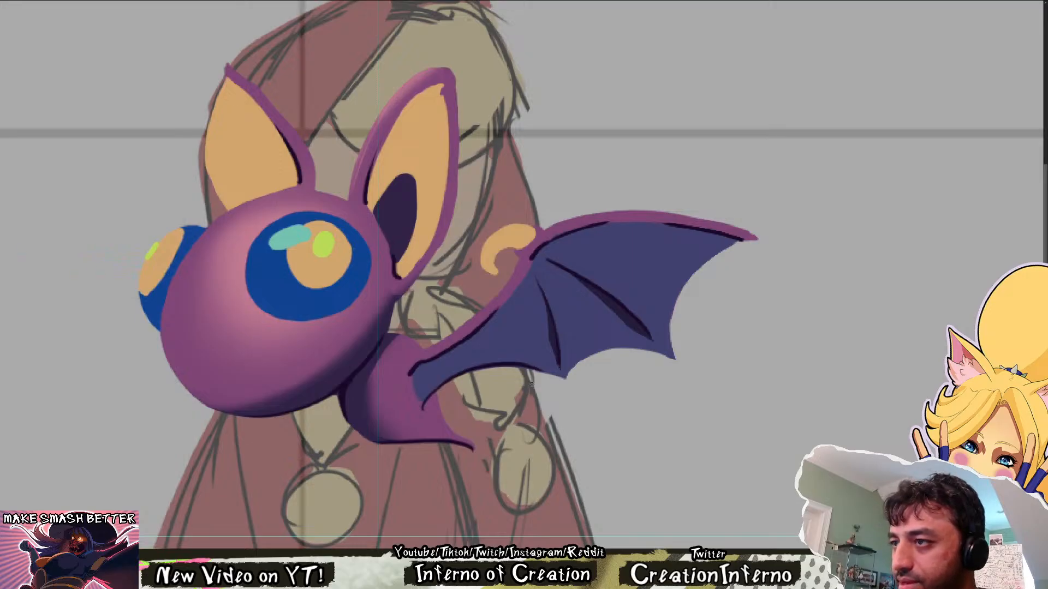
Paint a short dark crease stroke on the bat's body at the root of the wing
{"action": "key", "text": "ctrl+t"}
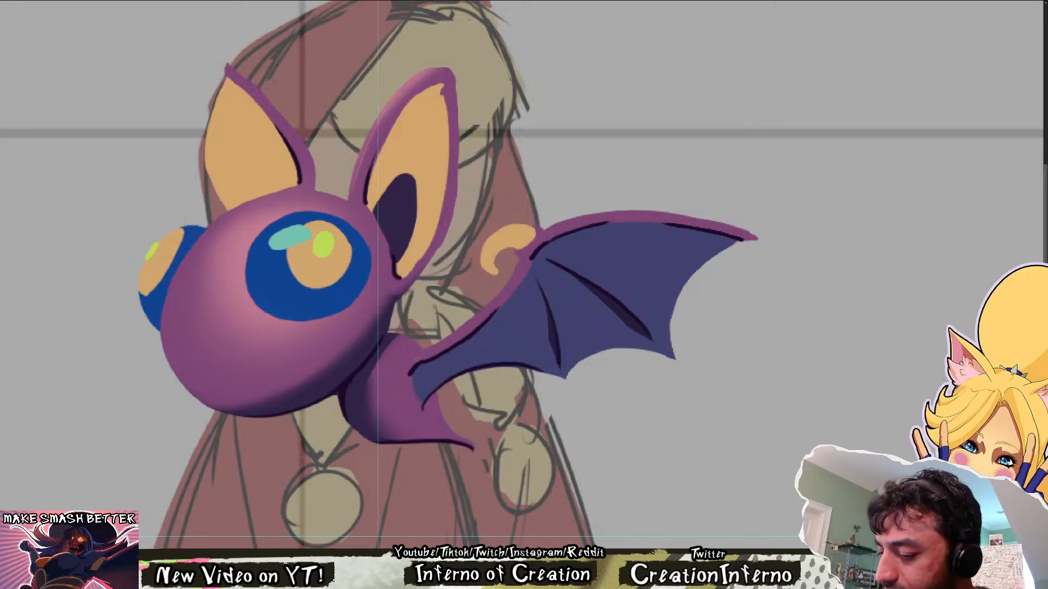
{"action": "left_click_drag", "start_coordinate": [405, 350], "coordinate": [435, 347]}
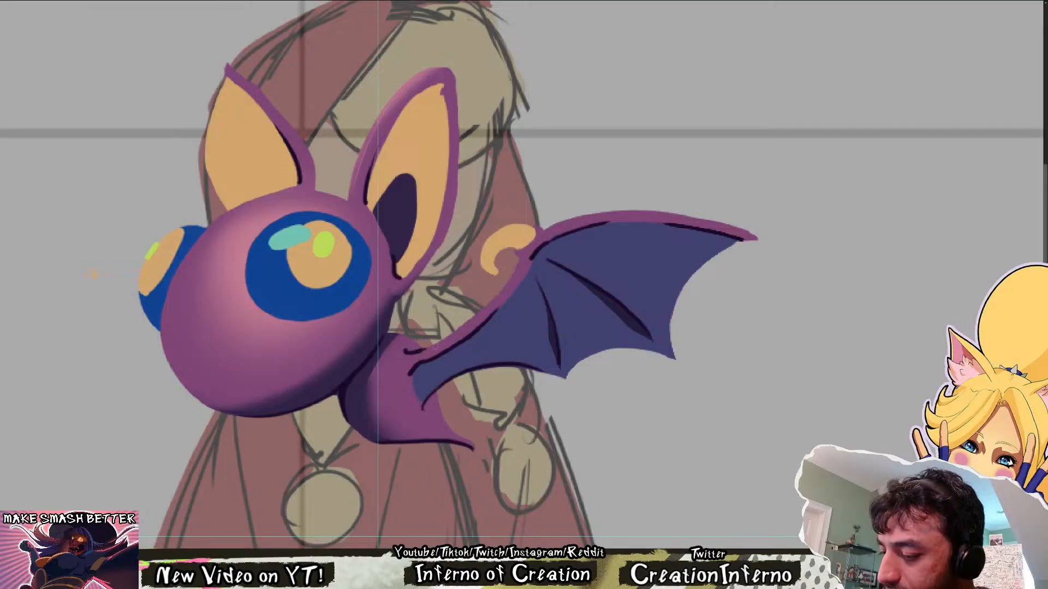
{"action": "key", "text": "ctrl+z"}
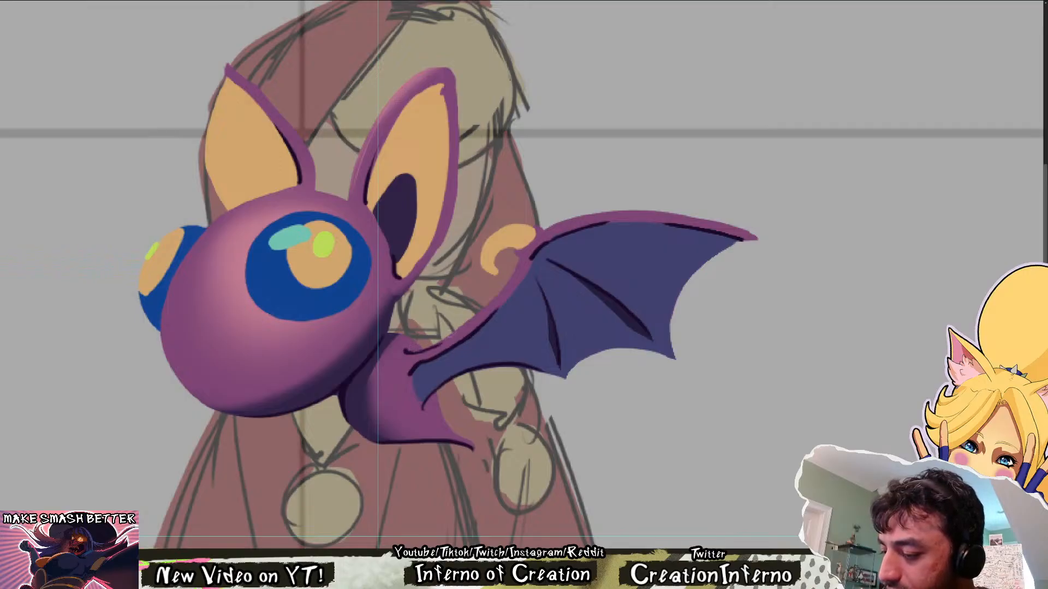
{"action": "left_click_drag", "start_coordinate": [411, 352], "coordinate": [432, 344]}
{"action": "key", "text": "ctrl+z"}
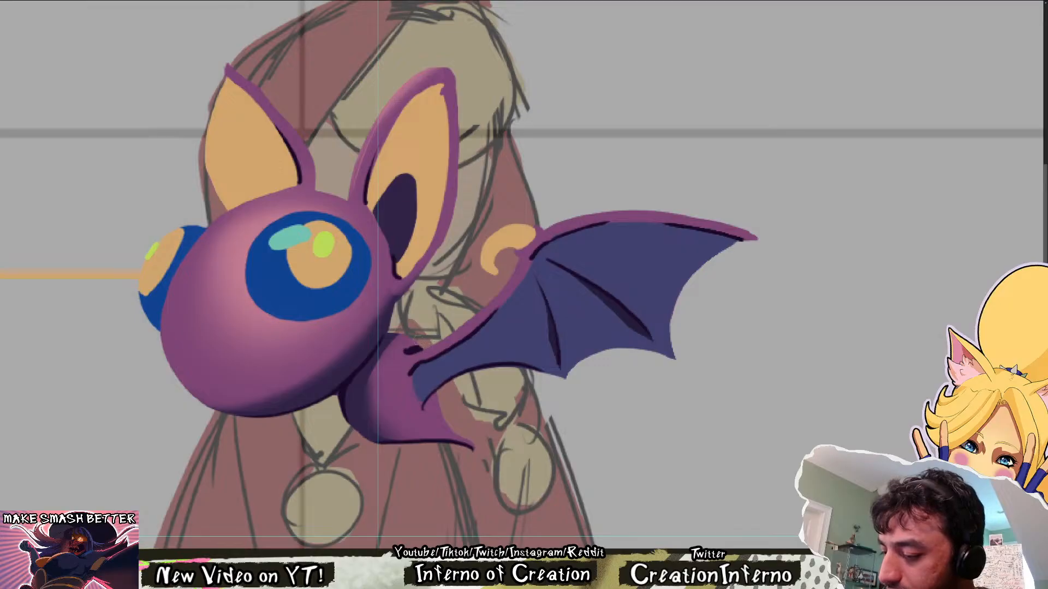
{"action": "key", "text": "ctrl+z"}
{"action": "key", "text": "ctrl+z"}
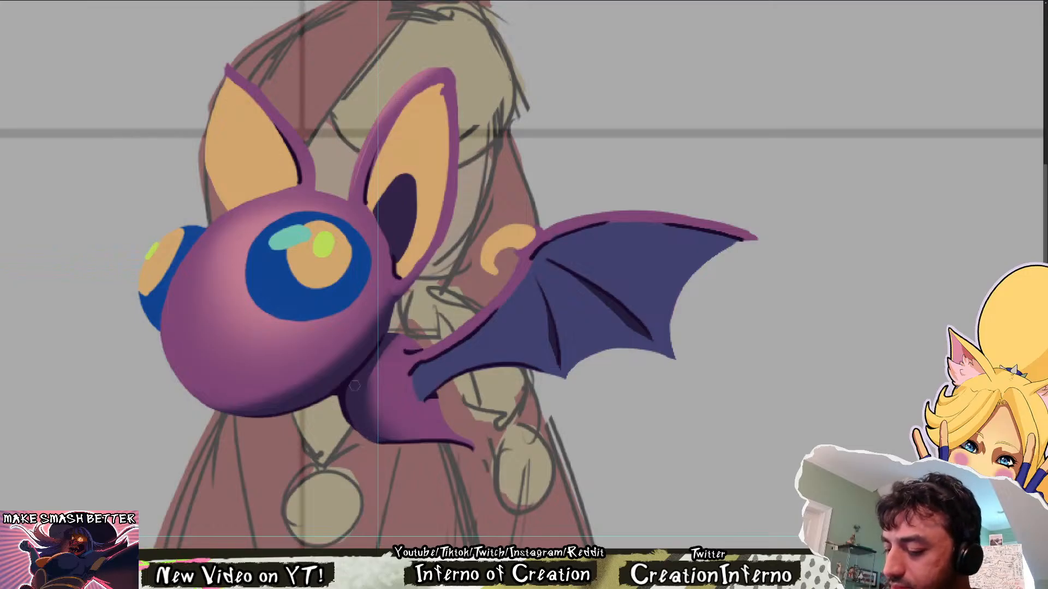
{"action": "scroll", "coordinate": [413, 318], "scroll_direction": "down", "scroll_amount": 5}
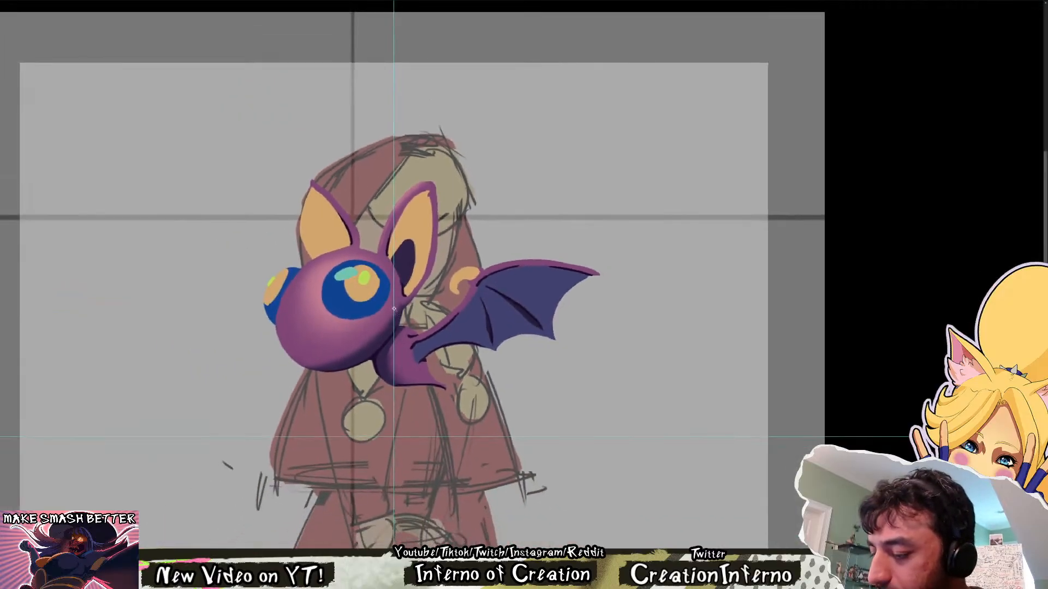
{"action": "scroll", "coordinate": [371, 301], "scroll_direction": "up", "scroll_amount": 3}
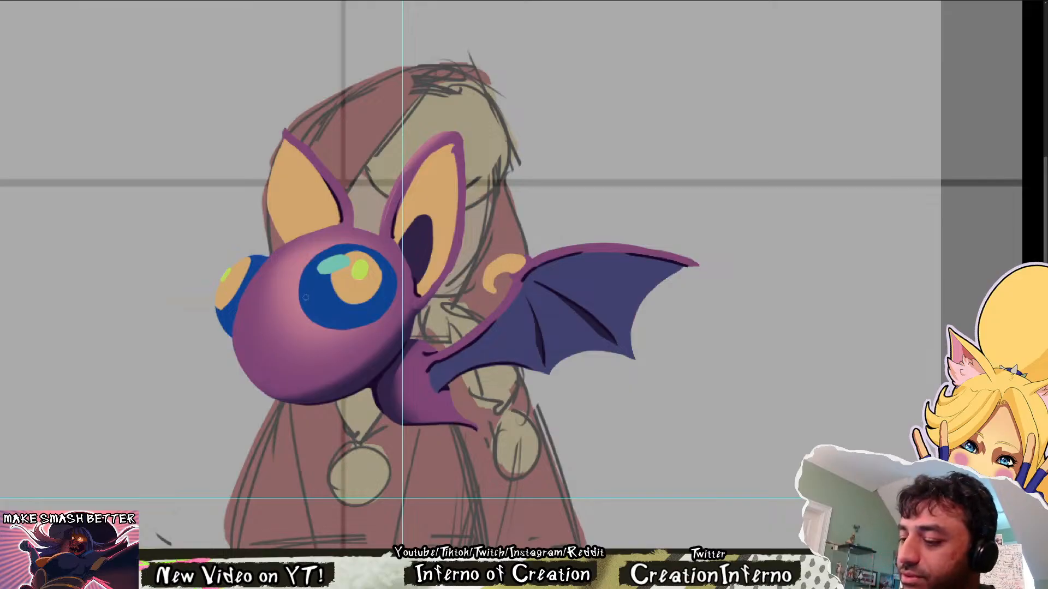
Paint a thin light blue rim along the lower edge of the bat's near eye
{"action": "left_click_drag", "start_coordinate": [302, 283], "coordinate": [382, 319]}
{"action": "key", "text": "ctrl+z"}
{"action": "mouse_move", "coordinate": [301, 294]}
{"action": "left_mouse_down"}
{"action": "mouse_move", "coordinate": [368, 325]}
{"action": "mouse_move", "coordinate": [392, 305]}
{"action": "left_mouse_up"}
{"action": "key", "text": "ctrl+z"}
{"action": "key", "text": "ctrl+z"}
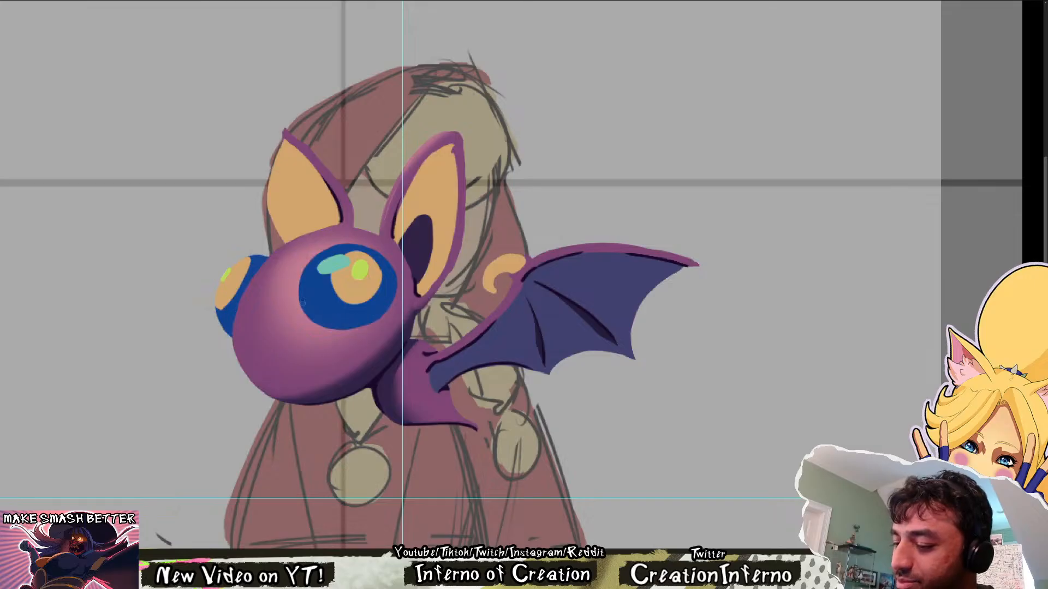
{"action": "left_click_drag", "start_coordinate": [301, 302], "coordinate": [393, 301]}
{"action": "key", "text": "ctrl+z"}
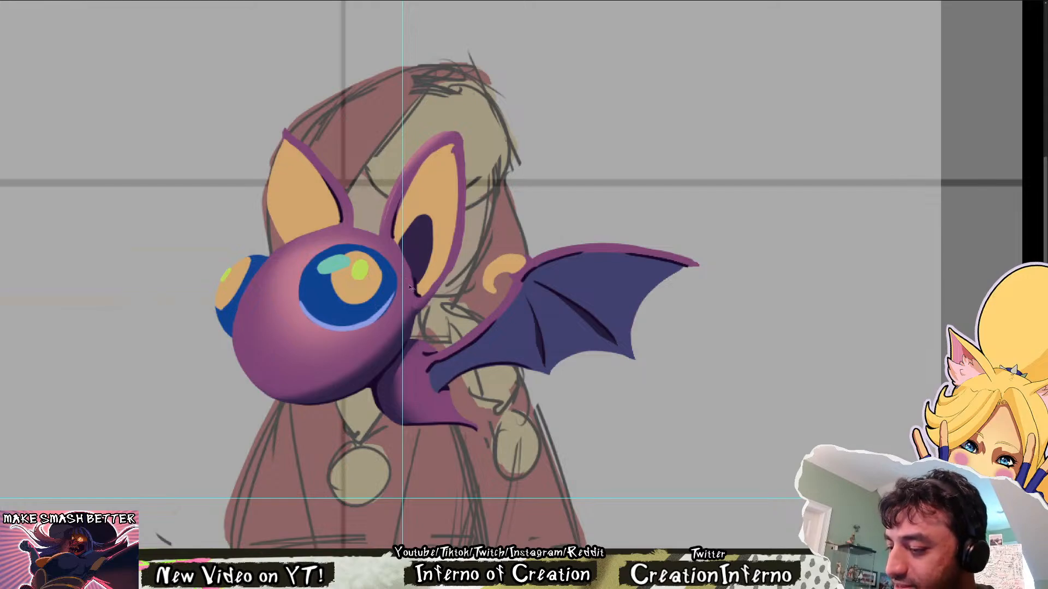
Refine the ear-side end of the near eye's light blue rim so it follows the eye's curve
{"action": "left_click_drag", "start_coordinate": [416, 292], "coordinate": [288, 309]}
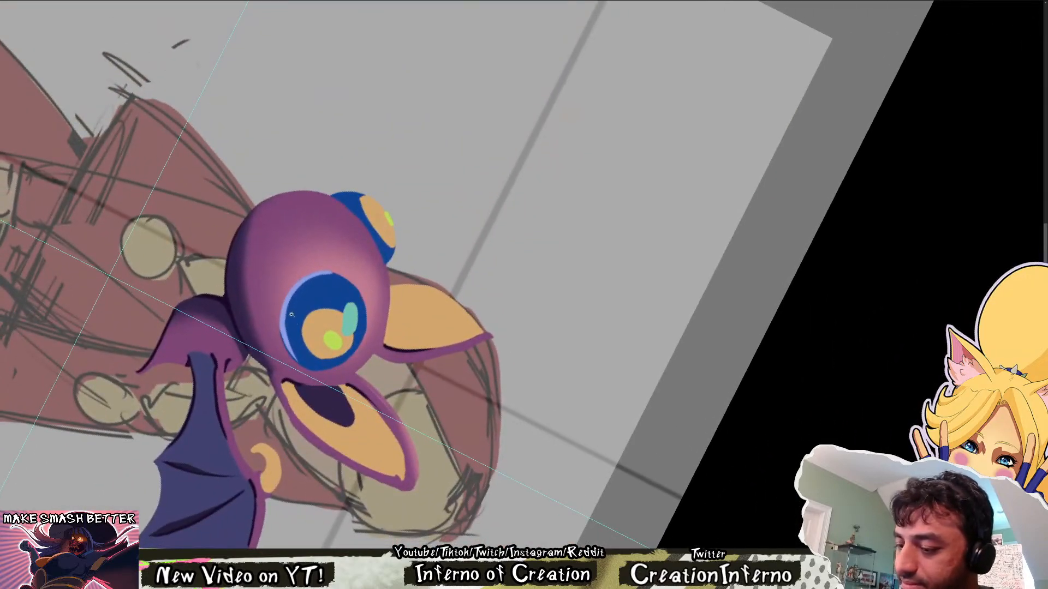
{"action": "scroll", "coordinate": [288, 309], "scroll_direction": "up", "scroll_amount": 3}
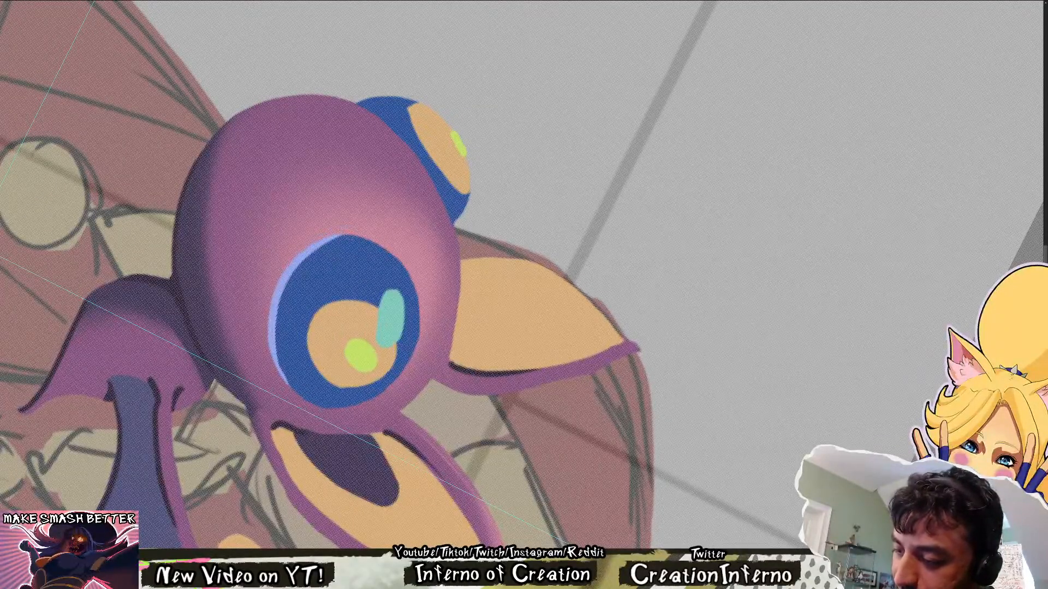
{"action": "key", "text": "Escape"}
{"action": "left_click_drag", "start_coordinate": [339, 229], "coordinate": [123, 181]}
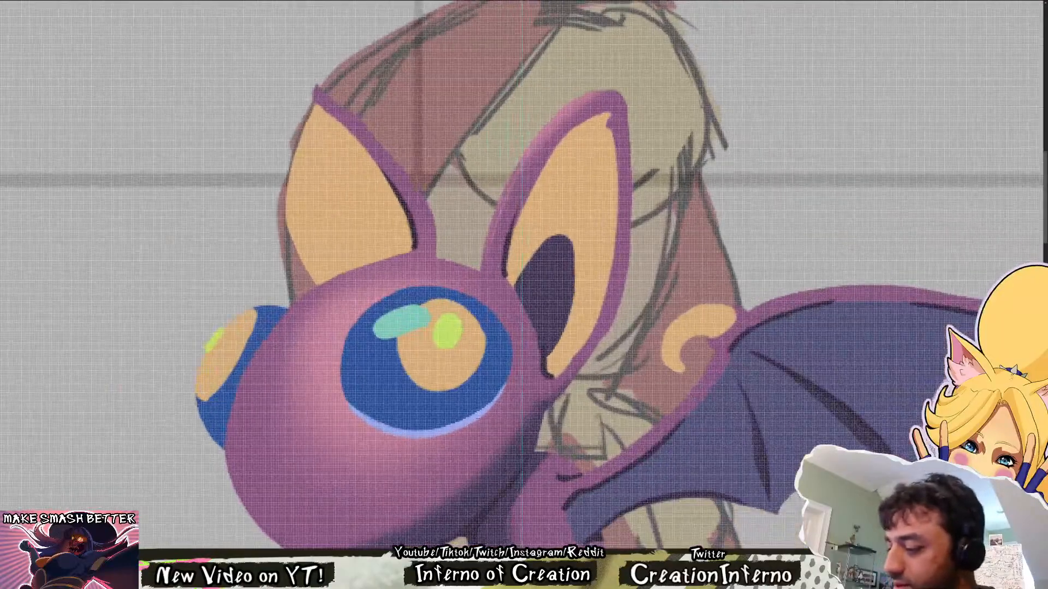
{"action": "left_click_drag", "start_coordinate": [485, 413], "coordinate": [512, 349]}
{"action": "key", "text": "ctrl+z"}
{"action": "left_click_drag", "start_coordinate": [477, 409], "coordinate": [507, 372]}
{"action": "key", "text": "ctrl+z"}
{"action": "key", "text": "ctrl+z"}
{"action": "left_click_drag", "start_coordinate": [478, 411], "coordinate": [513, 360]}
{"action": "scroll", "coordinate": [518, 370], "scroll_direction": "down", "scroll_amount": 3}
{"action": "scroll", "coordinate": [518, 371], "scroll_direction": "down", "scroll_amount": 1}
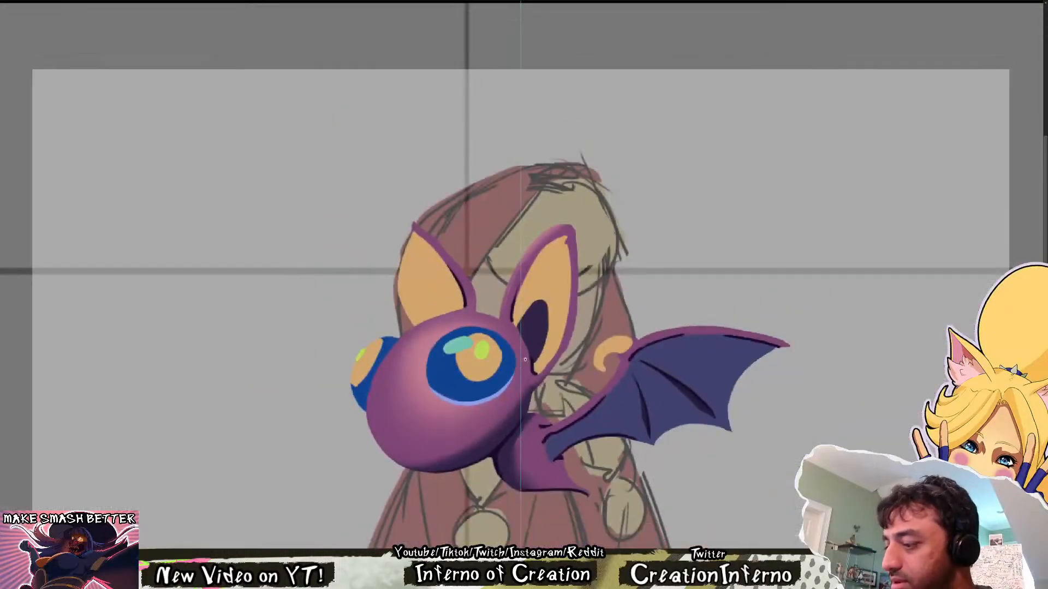
Strengthen the snout-side end of the light blue rim on the near eye
{"action": "scroll", "coordinate": [439, 384], "scroll_direction": "up", "scroll_amount": 3}
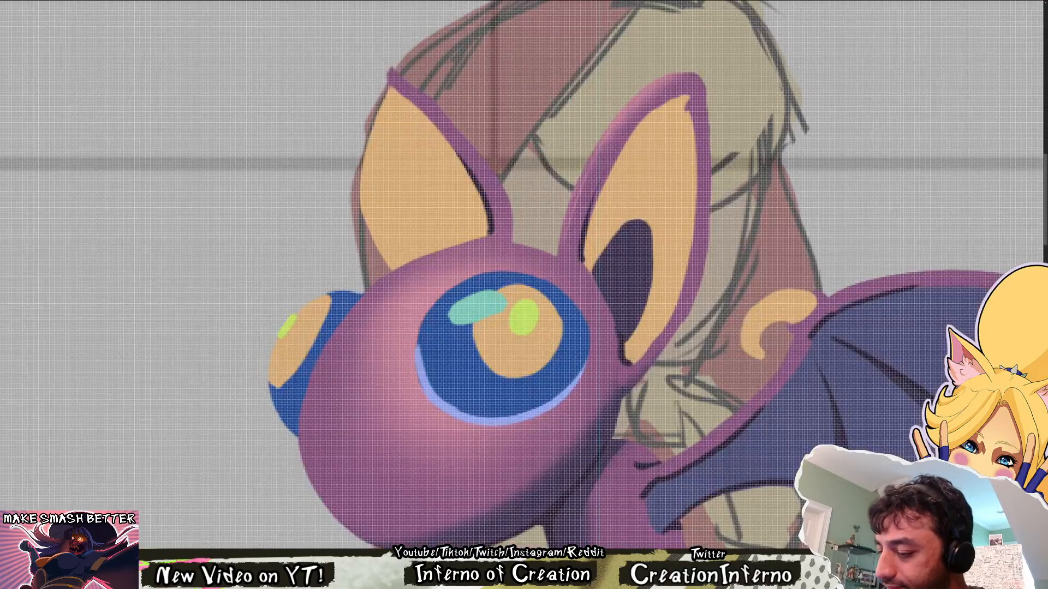
{"action": "left_click_drag", "start_coordinate": [422, 360], "coordinate": [457, 407]}
{"action": "left_click_drag", "start_coordinate": [423, 350], "coordinate": [468, 413]}
{"action": "key", "text": "ctrl+z"}
{"action": "scroll", "coordinate": [497, 313], "scroll_direction": "down", "scroll_amount": 5}
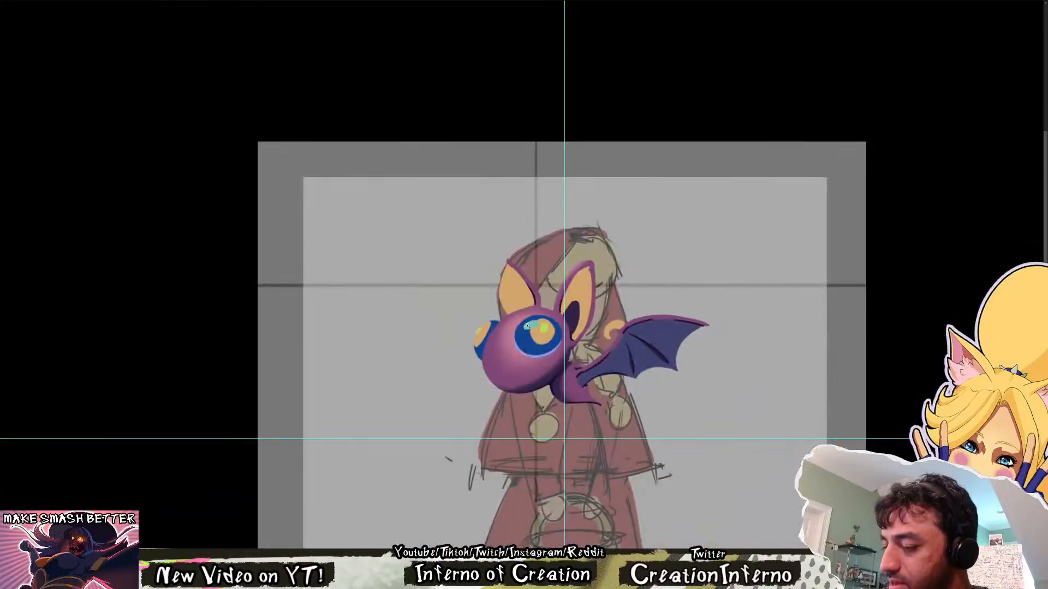
Paint a matching light blue rim along the lower edge of the bat's far eye
{"action": "scroll", "coordinate": [501, 316], "scroll_direction": "up", "scroll_amount": 5}
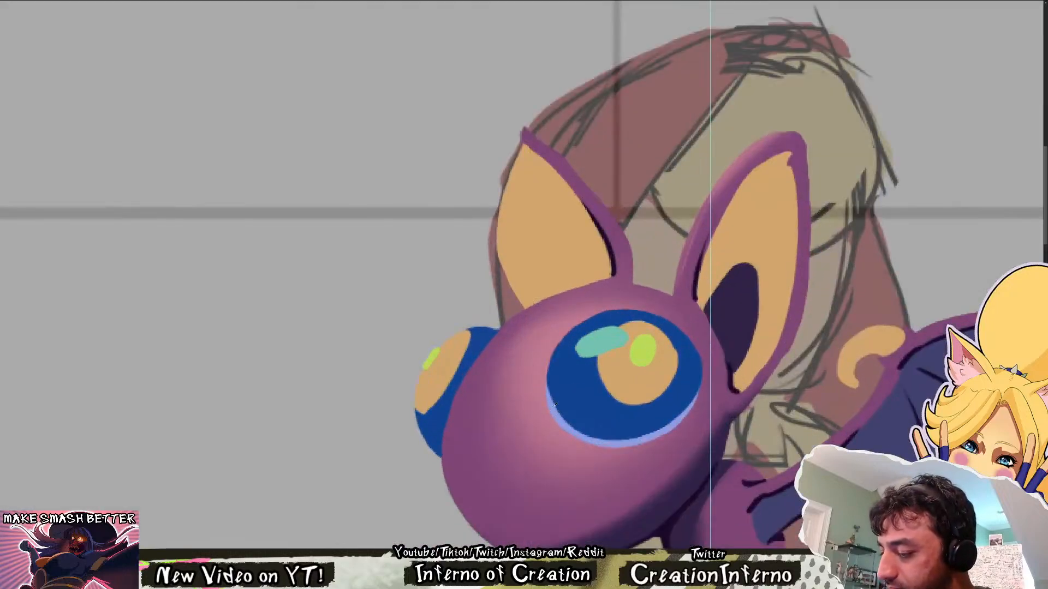
{"action": "left_click_drag", "start_coordinate": [415, 404], "coordinate": [441, 453]}
{"action": "key", "text": "ctrl+z"}
{"action": "left_click_drag", "start_coordinate": [416, 413], "coordinate": [445, 462]}
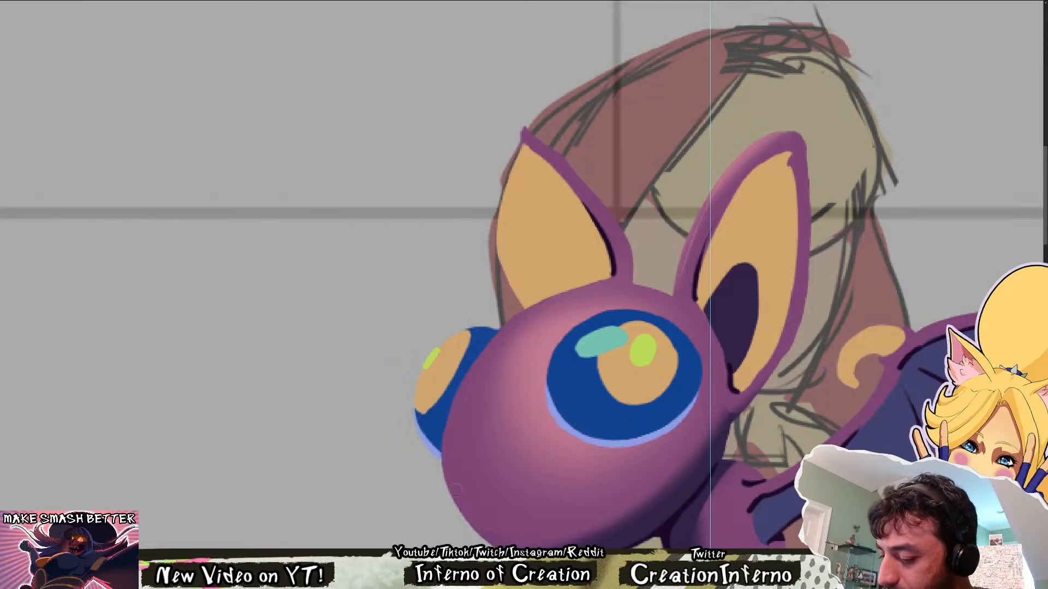
Examine the bat over the hooded character at full-canvas scale, in a mirrored view and closer up
{"action": "scroll", "coordinate": [513, 397], "scroll_direction": "down", "scroll_amount": 2}
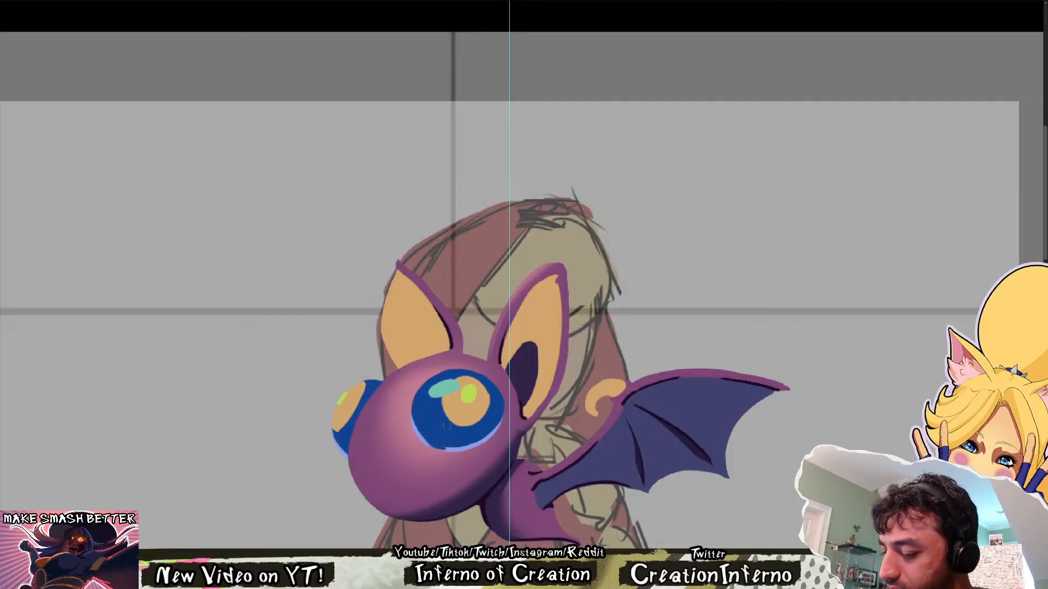
{"action": "scroll", "coordinate": [603, 386], "scroll_direction": "down", "scroll_amount": 2}
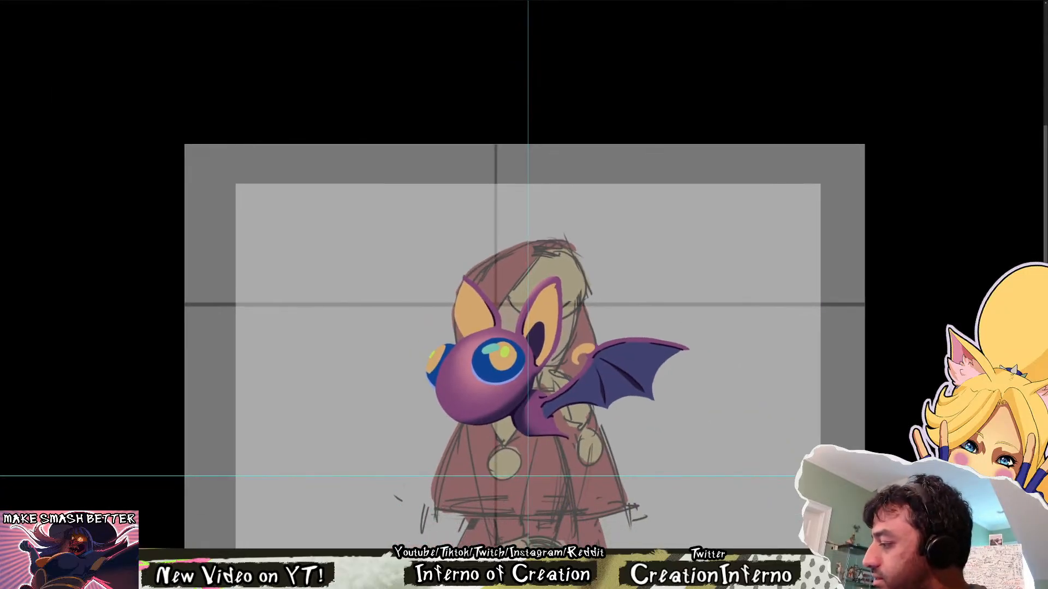
{"action": "key", "text": "ctrl+comma"}
{"action": "key", "text": "ctrl+comma"}
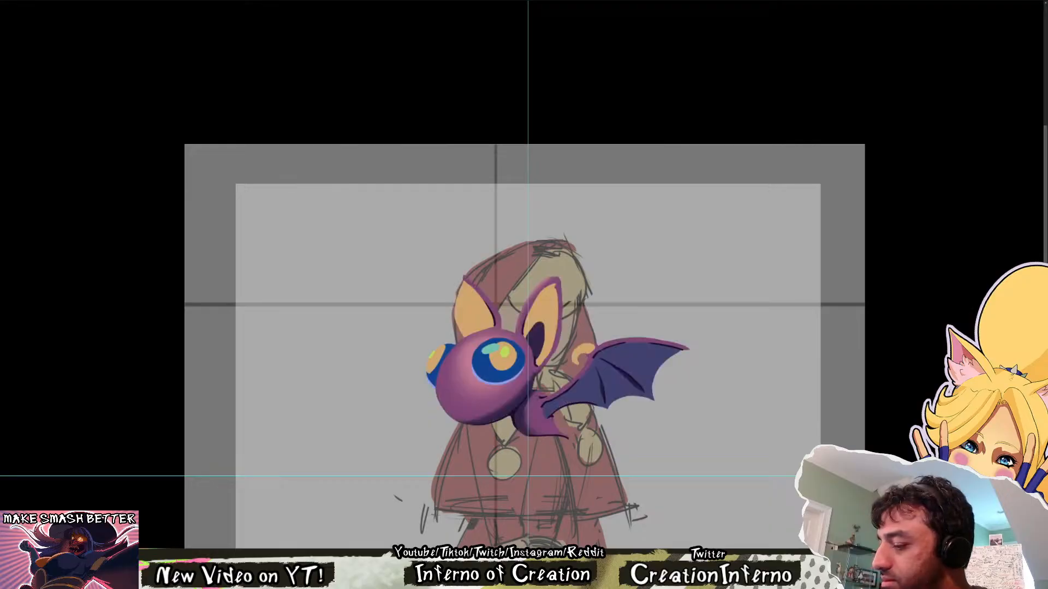
{"action": "key", "text": "ctrl+0"}
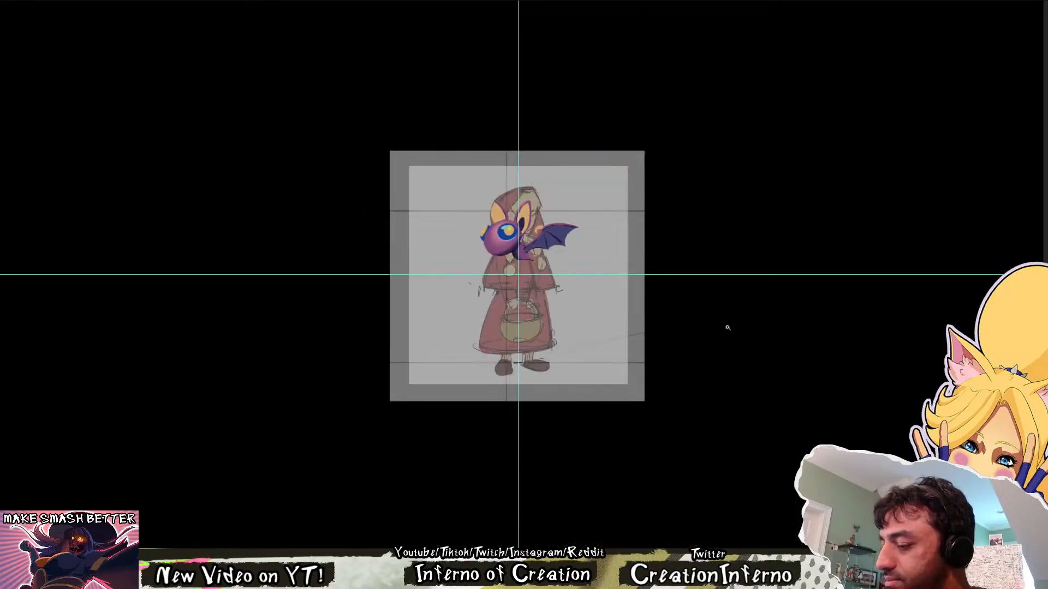
{"action": "key", "text": "ctrl+shift+h"}
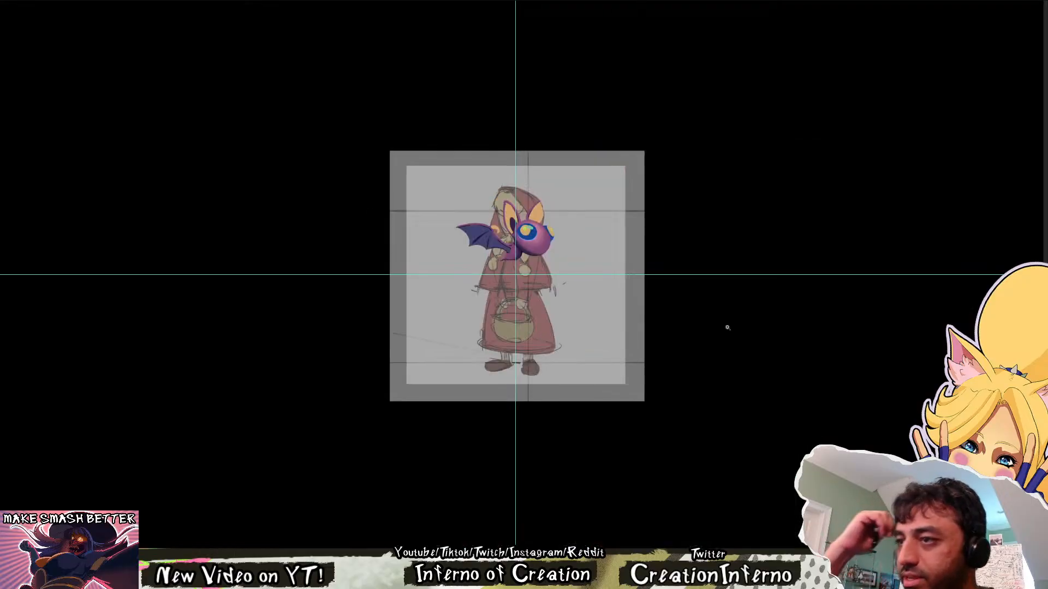
{"action": "key", "text": "ctrl+shift+h"}
{"action": "left_click_drag", "start_coordinate": [521, 221], "coordinate": [595, 262]}
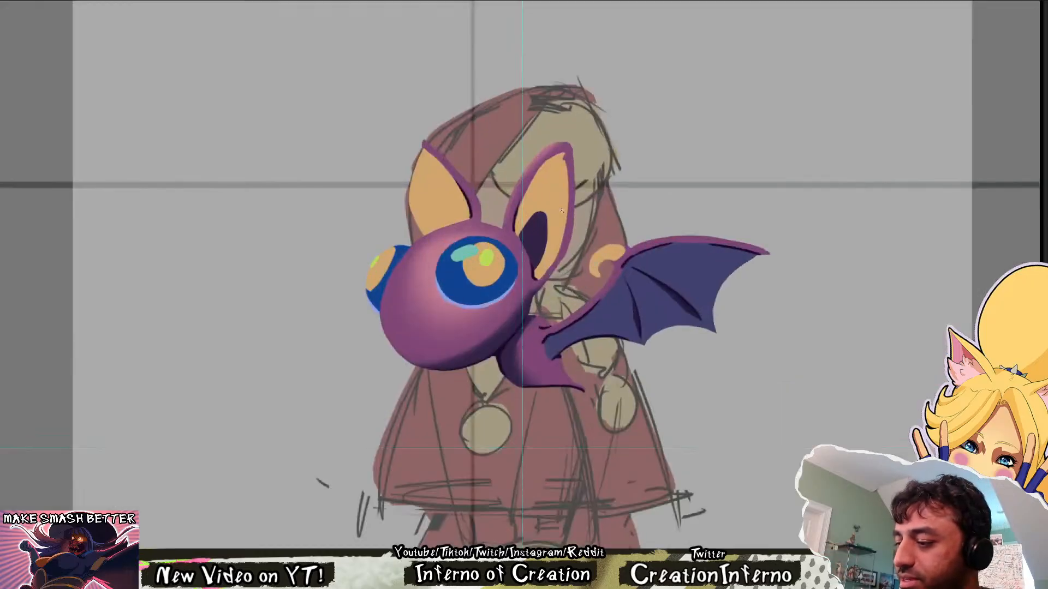
Recolour the near ear's dark inner shape orange-brown and paint curved brown bands above it
{"action": "left_click_drag", "start_coordinate": [594, 323], "coordinate": [609, 380]}
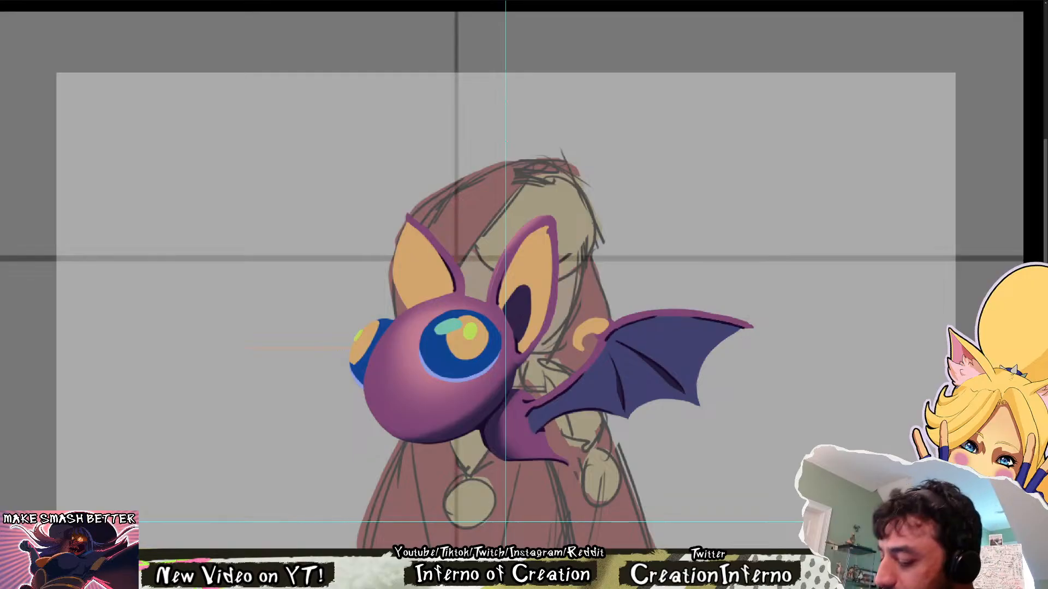
{"action": "left_click_drag", "start_coordinate": [537, 351], "coordinate": [520, 393]}
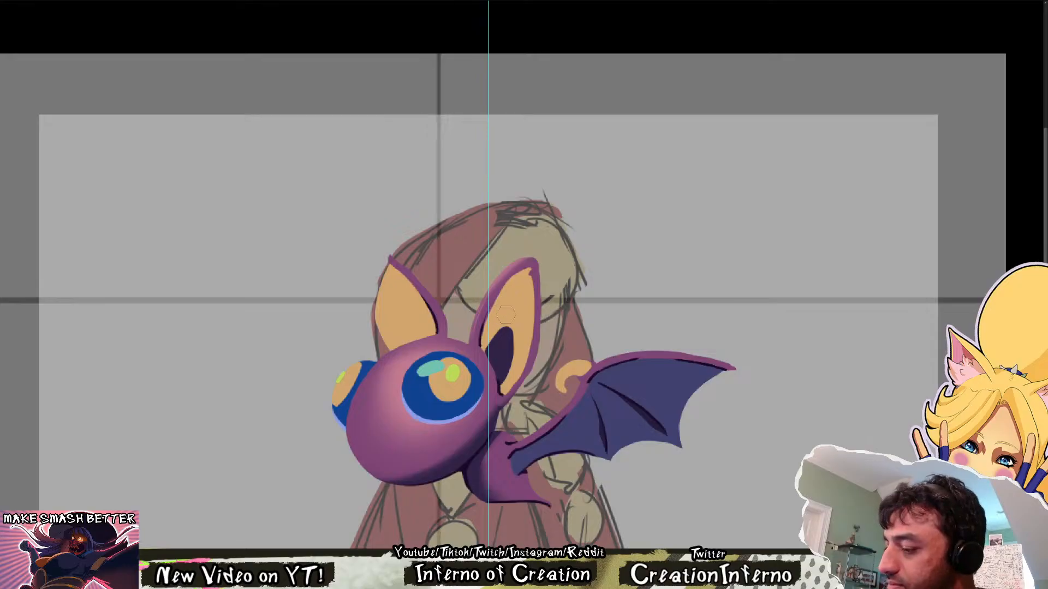
{"action": "mouse_move", "coordinate": [506, 314]}
{"action": "left_mouse_down"}
{"action": "mouse_move", "coordinate": [521, 326]}
{"action": "mouse_move", "coordinate": [516, 306]}
{"action": "mouse_move", "coordinate": [525, 324]}
{"action": "mouse_move", "coordinate": [485, 355]}
{"action": "mouse_move", "coordinate": [505, 368]}
{"action": "left_mouse_up"}
{"action": "key", "text": "ctrl+d"}
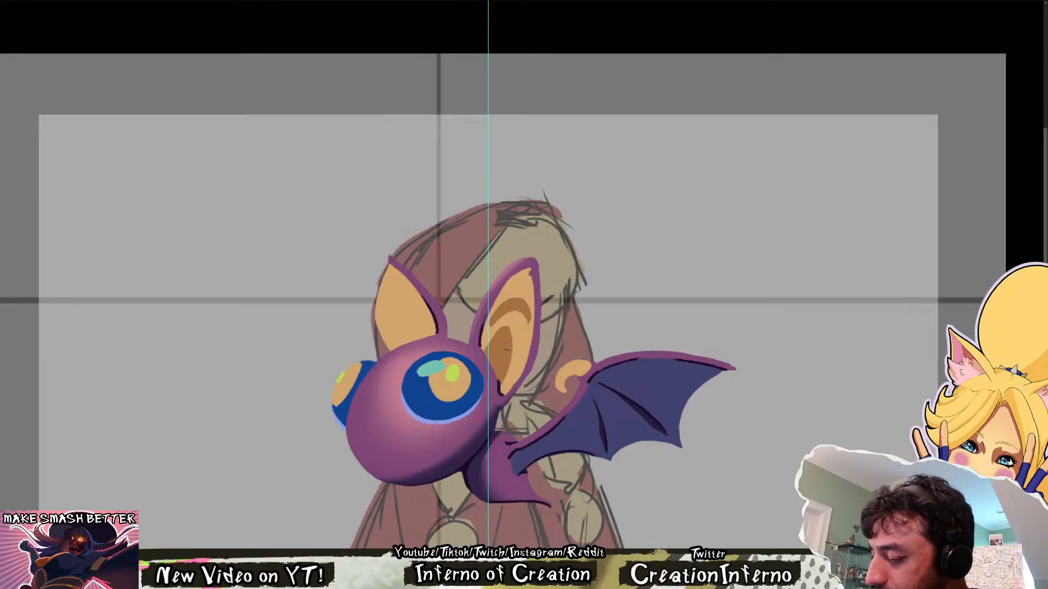
{"action": "mouse_move", "coordinate": [494, 352]}
{"action": "left_mouse_down"}
{"action": "mouse_move", "coordinate": [510, 382]}
{"action": "mouse_move", "coordinate": [516, 331]}
{"action": "mouse_move", "coordinate": [514, 357]}
{"action": "left_mouse_up"}
{"action": "key", "text": "ctrl+z"}
{"action": "key", "text": "ctrl+z"}
{"action": "key", "text": "ctrl+z"}
{"action": "key", "text": "ctrl+z"}
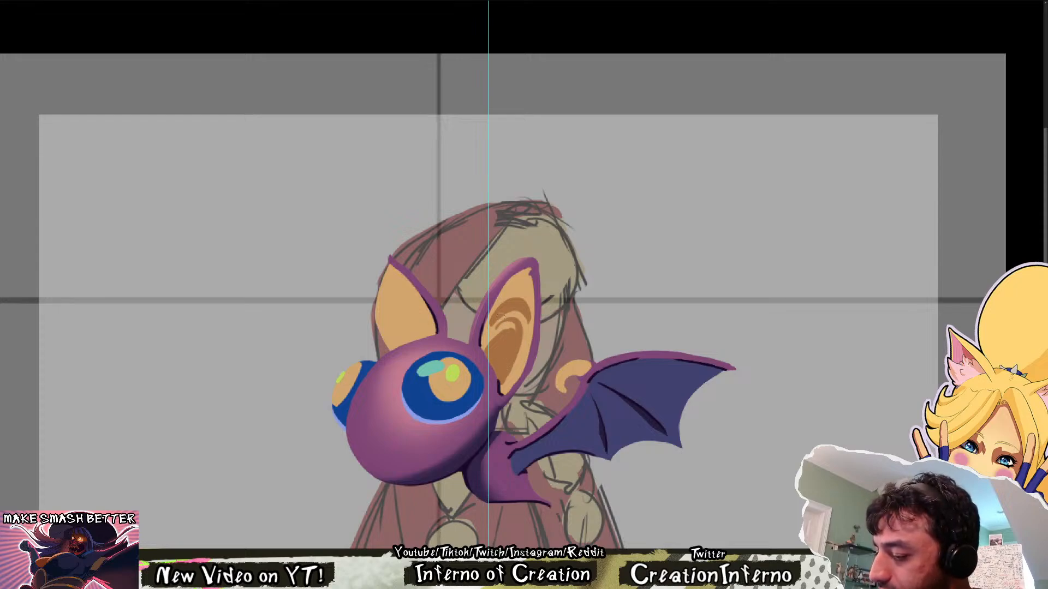
{"action": "left_click_drag", "start_coordinate": [494, 323], "coordinate": [526, 320]}
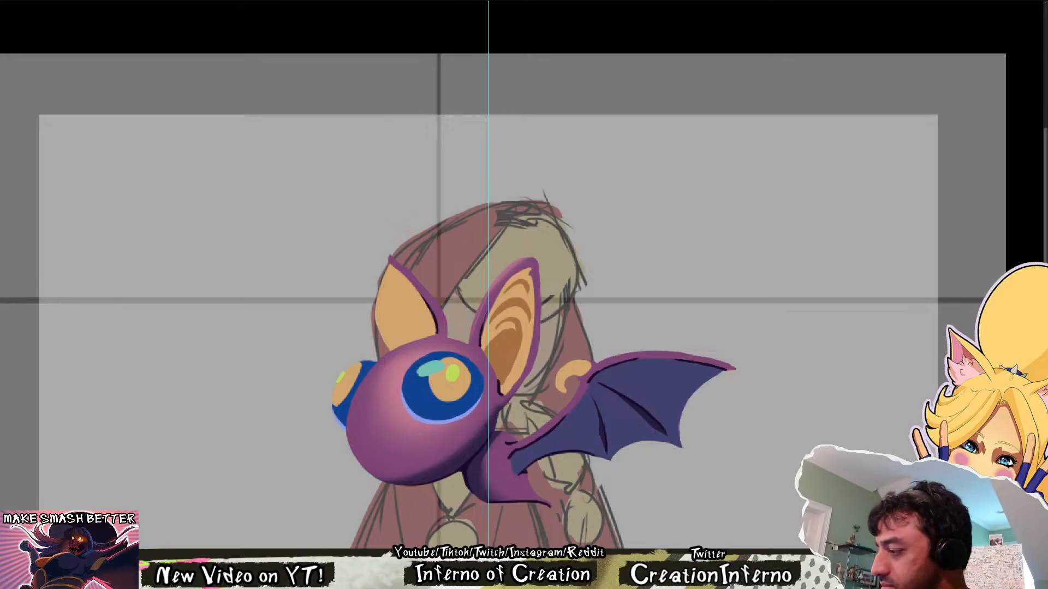
Add a thin white rim to the far eye and a small light notch in the near ear's brown patch
{"action": "mouse_move", "coordinate": [606, 445]}
{"action": "left_mouse_down"}
{"action": "mouse_move", "coordinate": [562, 439]}
{"action": "mouse_move", "coordinate": [547, 464]}
{"action": "left_mouse_up"}
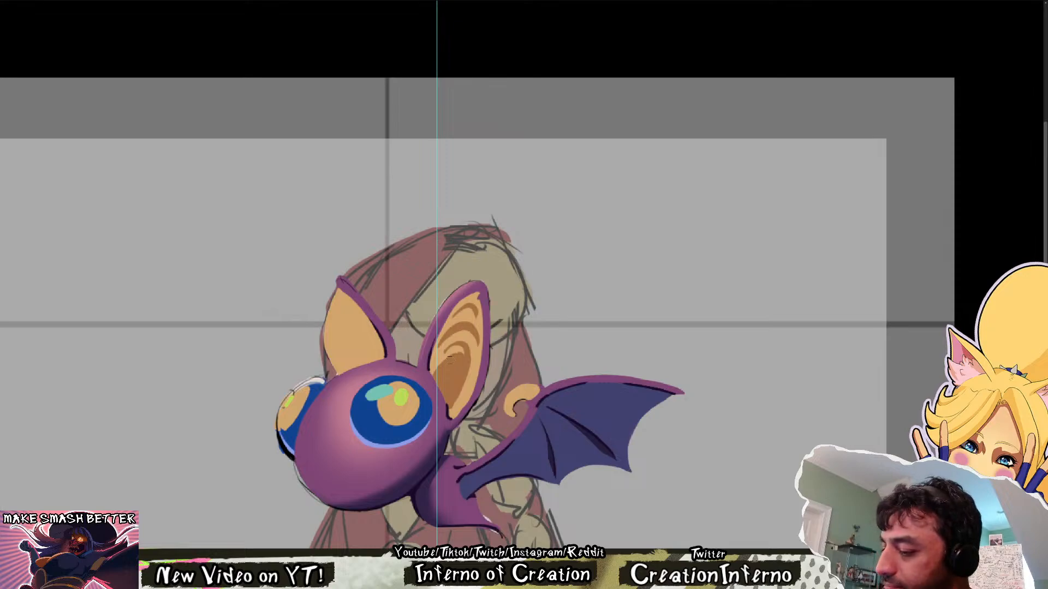
{"action": "mouse_move", "coordinate": [455, 357]}
{"action": "left_mouse_down"}
{"action": "mouse_move", "coordinate": [452, 390]}
{"action": "mouse_move", "coordinate": [468, 365]}
{"action": "mouse_move", "coordinate": [444, 378]}
{"action": "mouse_move", "coordinate": [443, 406]}
{"action": "mouse_move", "coordinate": [452, 366]}
{"action": "mouse_move", "coordinate": [436, 392]}
{"action": "mouse_move", "coordinate": [431, 378]}
{"action": "left_mouse_up"}
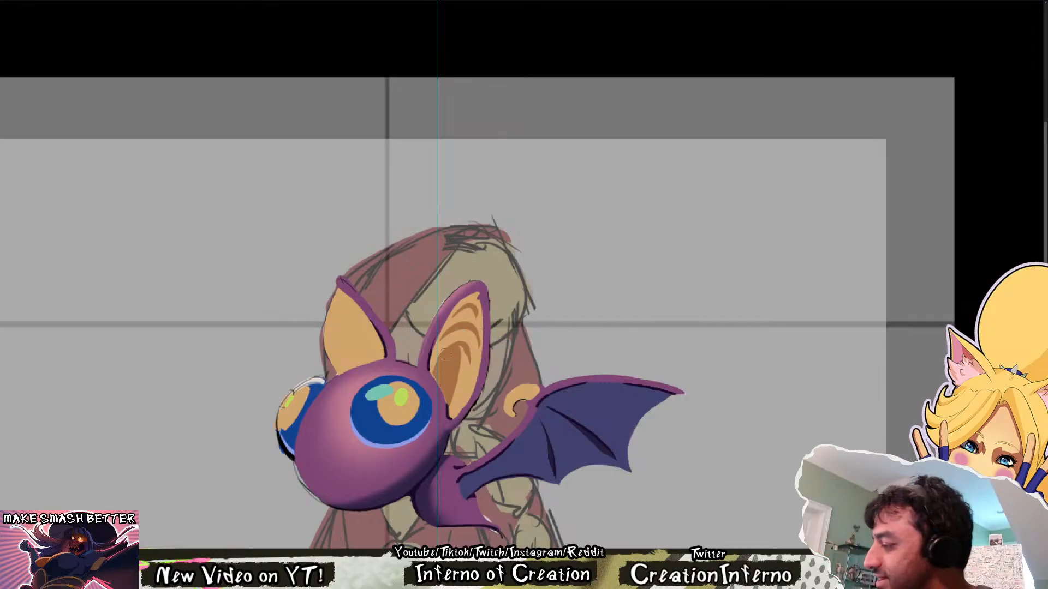
{"action": "key", "text": "Left"}
{"action": "key", "text": "Right"}
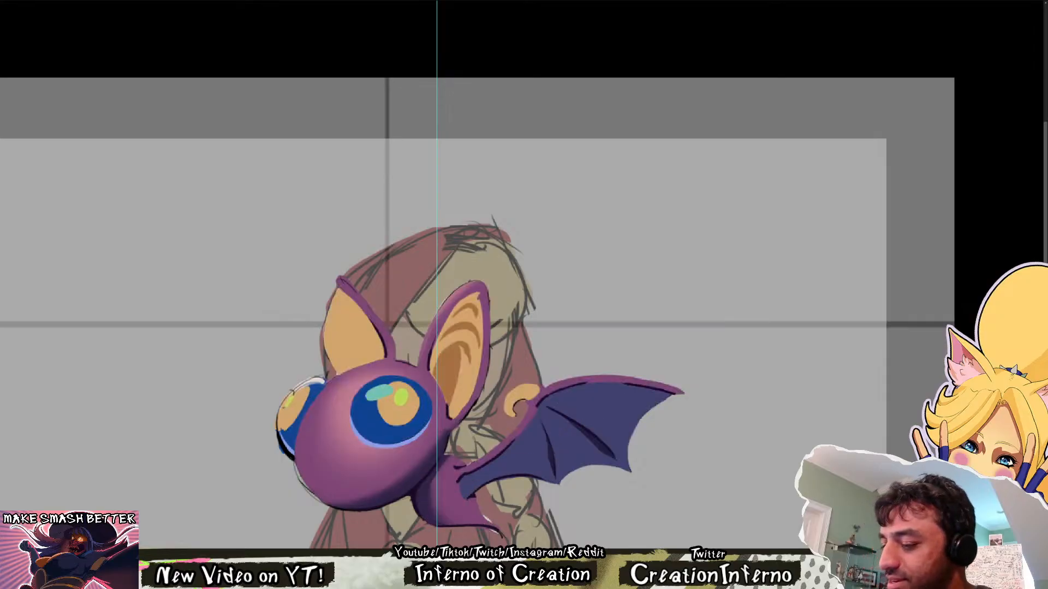
Paint a matching brown inner patch with a light notch and a curved band in the far ear, checking it mirrored
{"action": "mouse_move", "coordinate": [371, 334]}
{"action": "left_mouse_down"}
{"action": "mouse_move", "coordinate": [366, 352]}
{"action": "mouse_move", "coordinate": [376, 349]}
{"action": "mouse_move", "coordinate": [379, 338]}
{"action": "mouse_move", "coordinate": [360, 361]}
{"action": "left_mouse_up"}
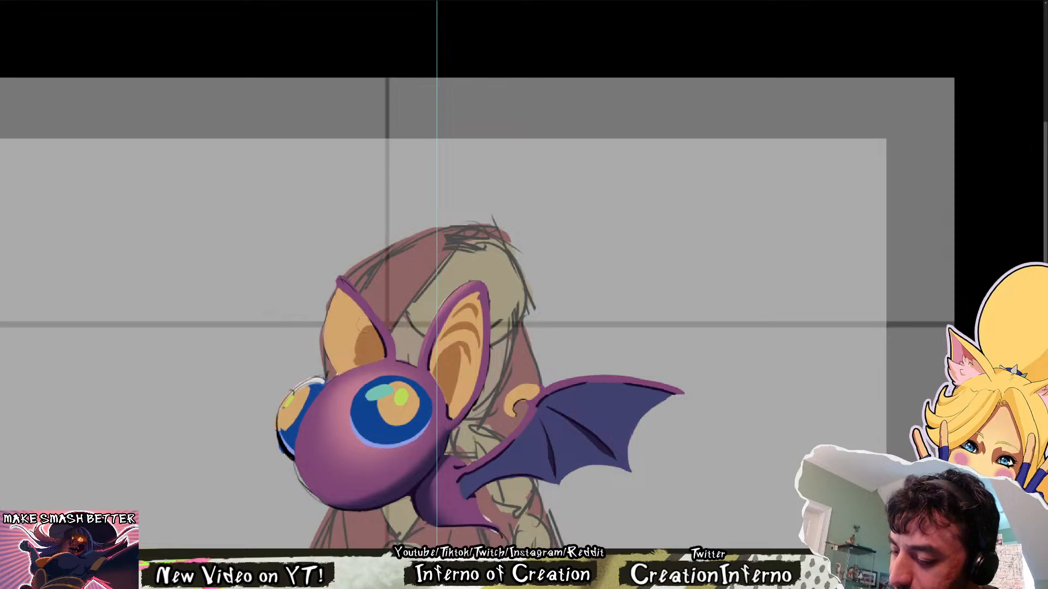
{"action": "left_click_drag", "start_coordinate": [362, 326], "coordinate": [365, 366]}
{"action": "mouse_move", "coordinate": [348, 331]}
{"action": "left_mouse_down"}
{"action": "mouse_move", "coordinate": [359, 340]}
{"action": "mouse_move", "coordinate": [350, 347]}
{"action": "left_mouse_up"}
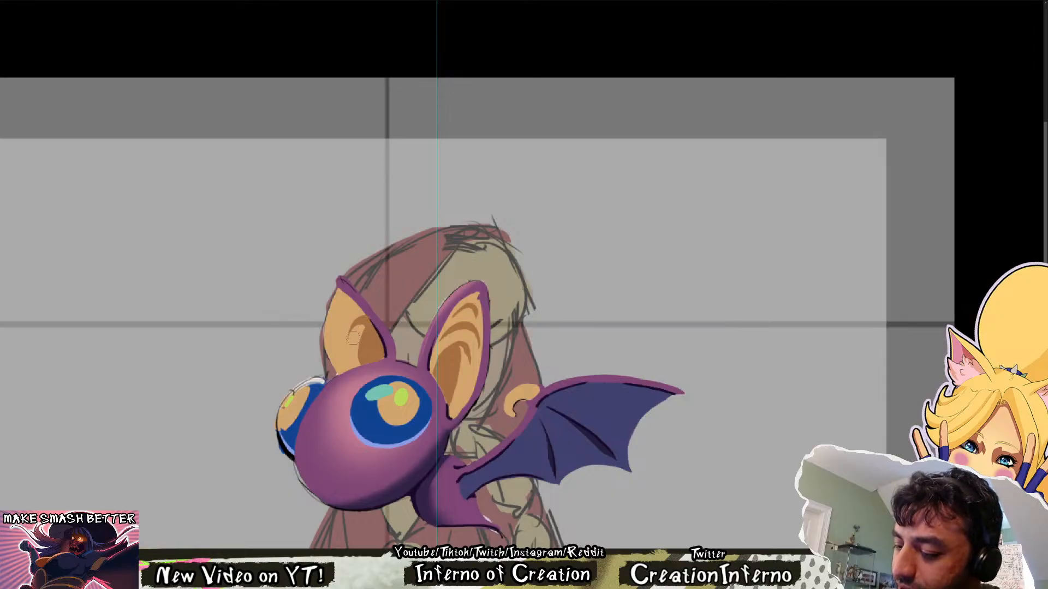
{"action": "left_click_drag", "start_coordinate": [348, 351], "coordinate": [362, 327]}
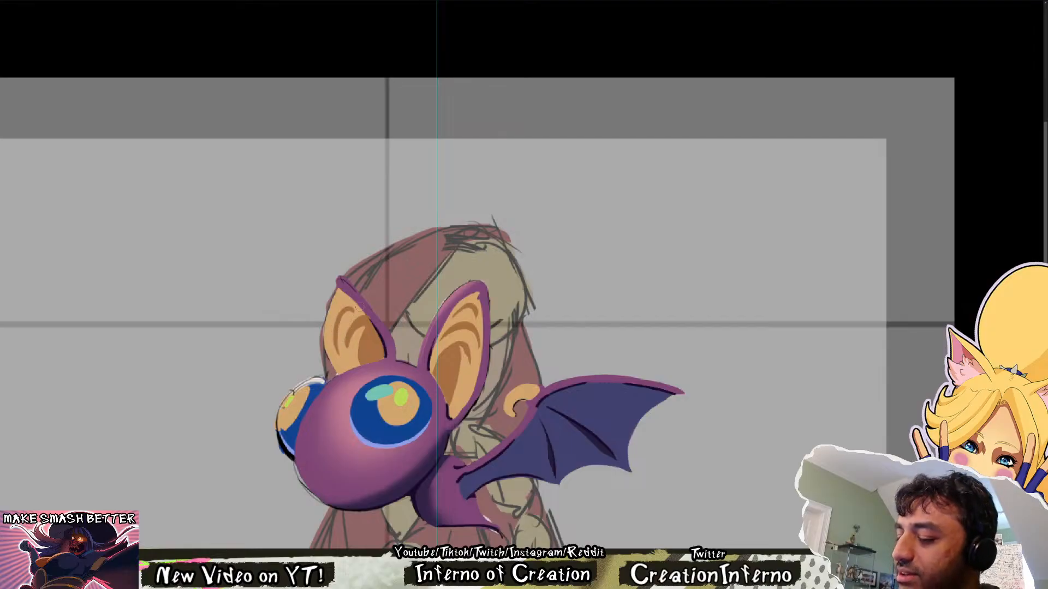
{"action": "key", "text": "m"}
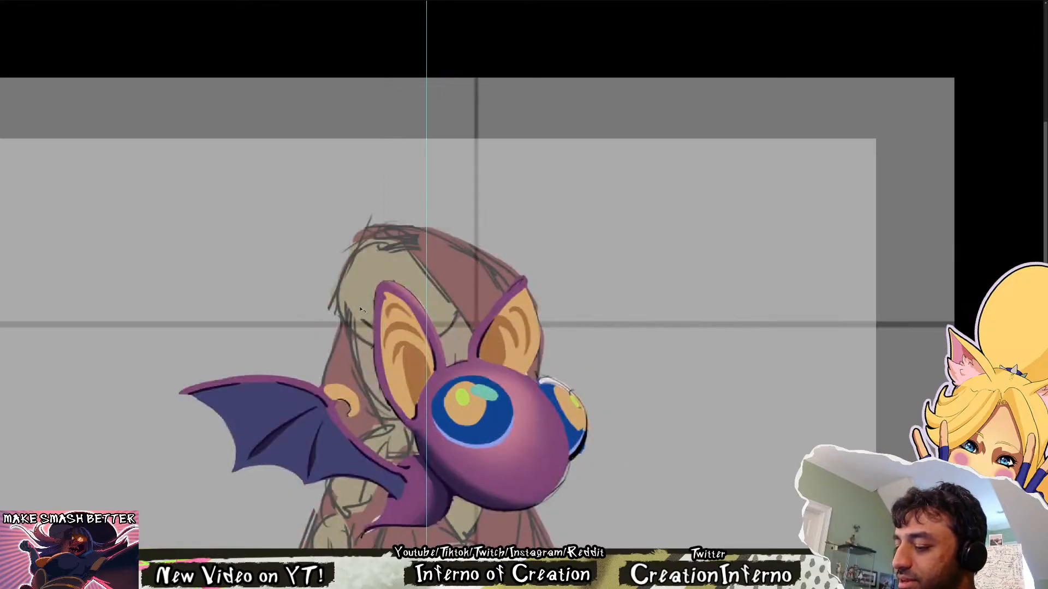
Compare the painted bat with its line-art version in the unmirrored view and touch up the light streak in the near ear's brown patch
{"action": "key", "text": "m"}
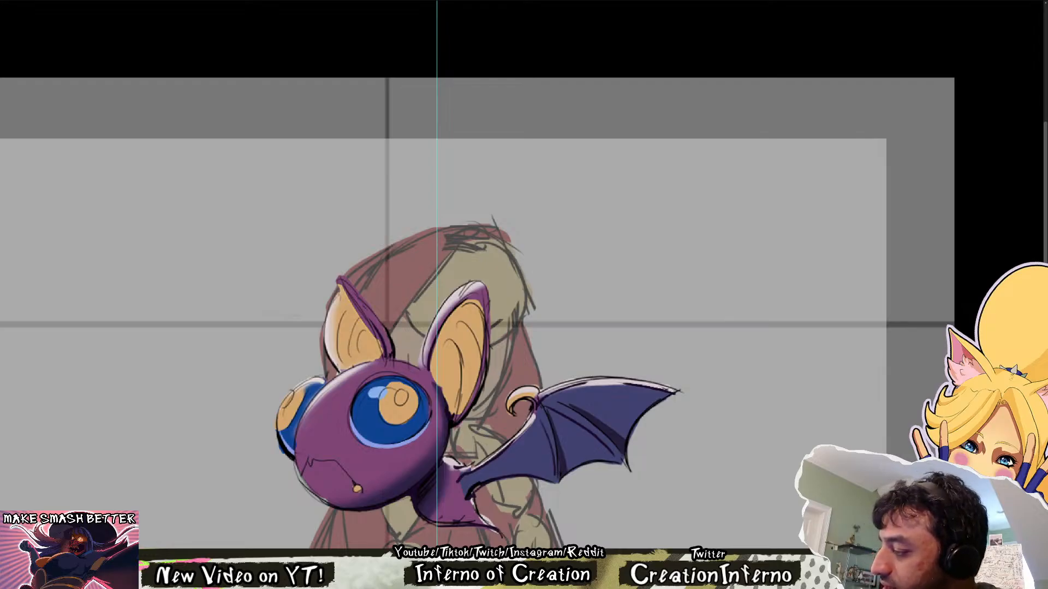
{"action": "key", "text": "ctrl+comma"}
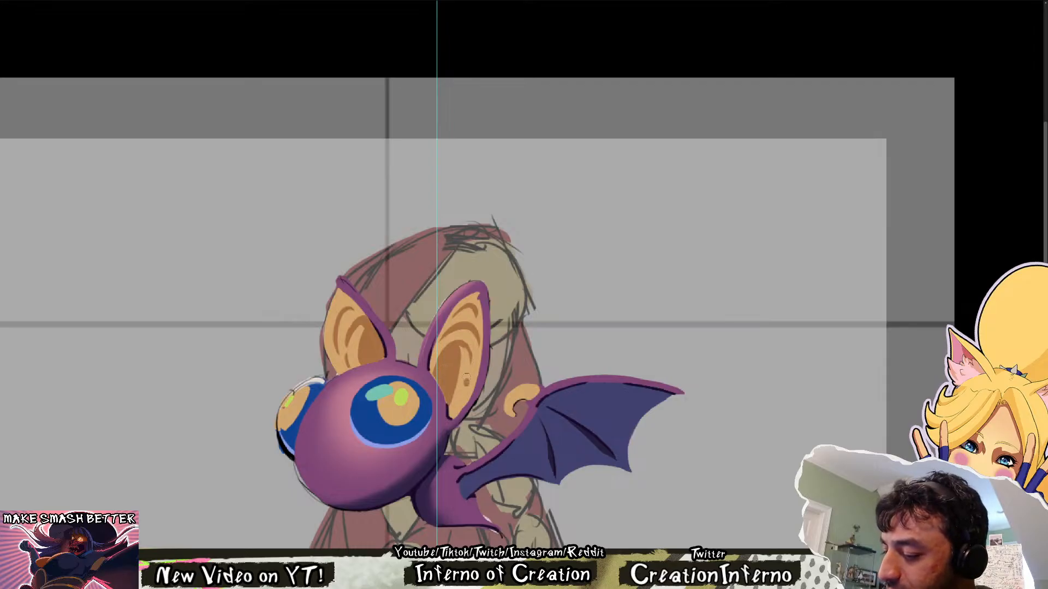
{"action": "left_click_drag", "start_coordinate": [464, 351], "coordinate": [469, 374]}
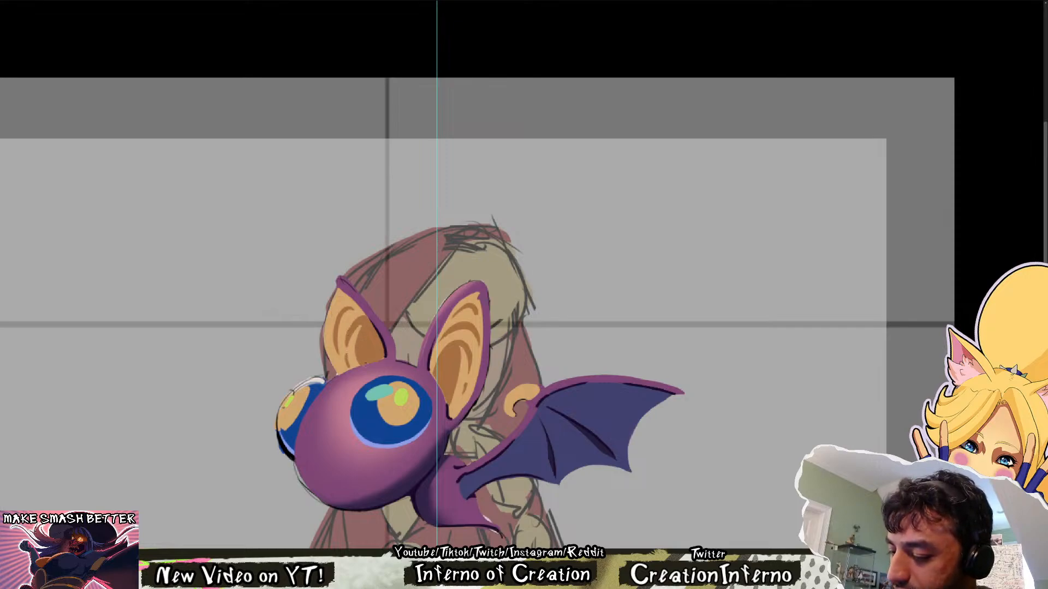
{"action": "key", "text": "r"}
{"action": "left_click_drag", "start_coordinate": [368, 364], "coordinate": [424, 420]}
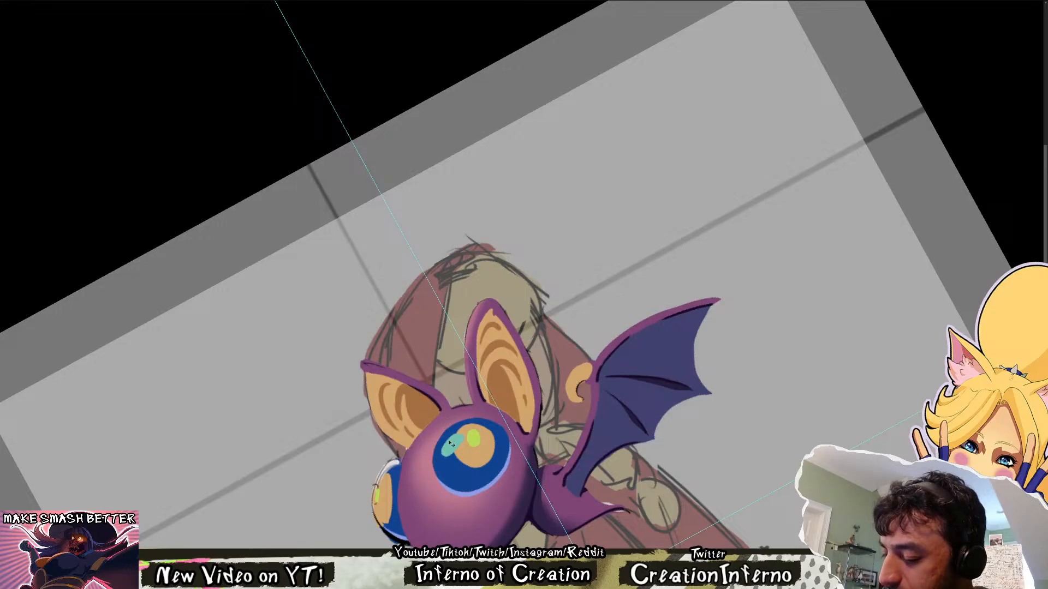
{"action": "key", "text": "r"}
{"action": "key", "text": "Escape"}
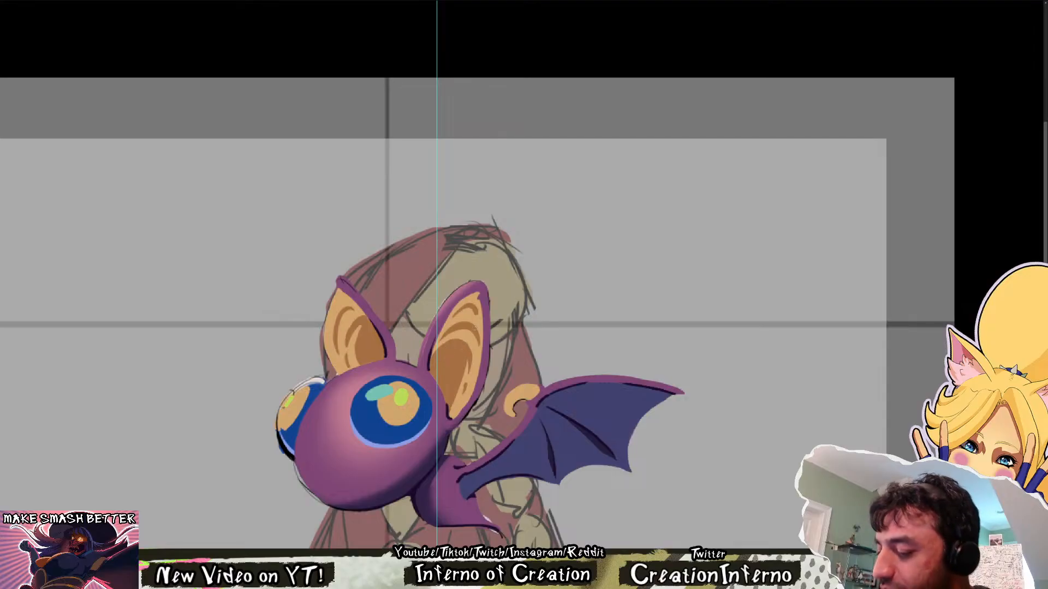
Examine the bat over the hooded character at full-canvas scale and closer up, in both mirrored and unmirrored views
{"action": "left_click_drag", "start_coordinate": [517, 382], "coordinate": [483, 381]}
{"action": "left_click_drag", "start_coordinate": [544, 322], "coordinate": [558, 314]}
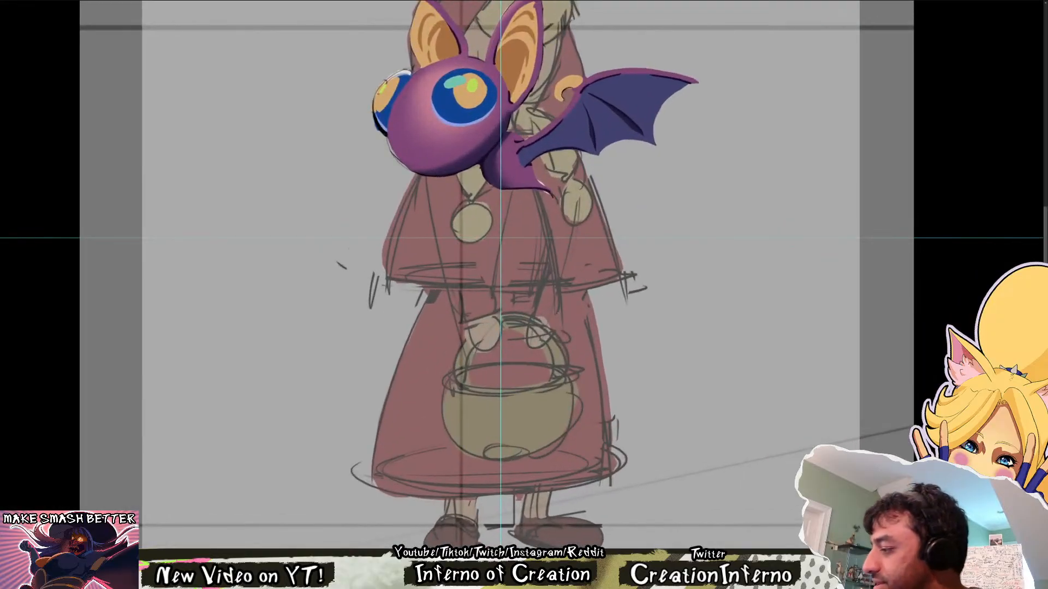
{"action": "left_click_drag", "start_coordinate": [743, 155], "coordinate": [745, 389]}
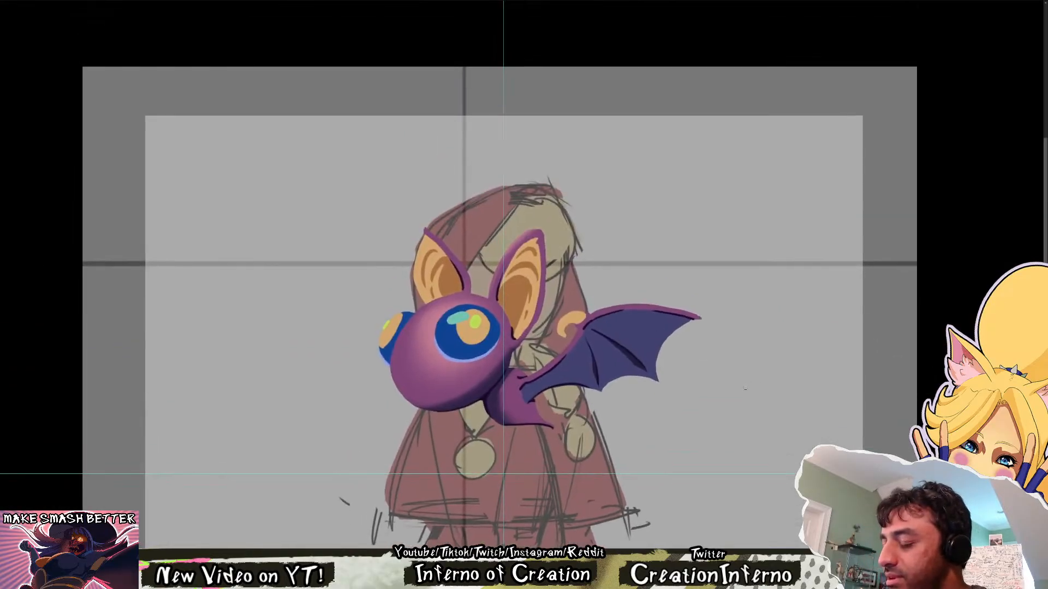
{"action": "key", "text": "ctrl+shift+h"}
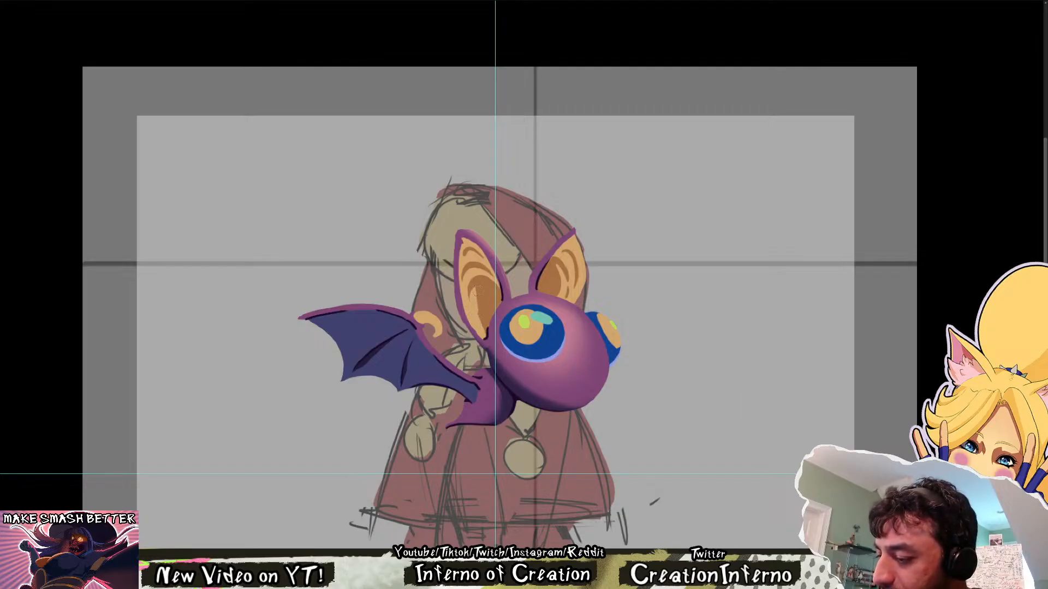
{"action": "mouse_move", "coordinate": [649, 282]}
{"action": "left_mouse_down"}
{"action": "mouse_move", "coordinate": [597, 279]}
{"action": "mouse_move", "coordinate": [612, 276]}
{"action": "left_mouse_up"}
{"action": "left_click_drag", "start_coordinate": [709, 292], "coordinate": [685, 297]}
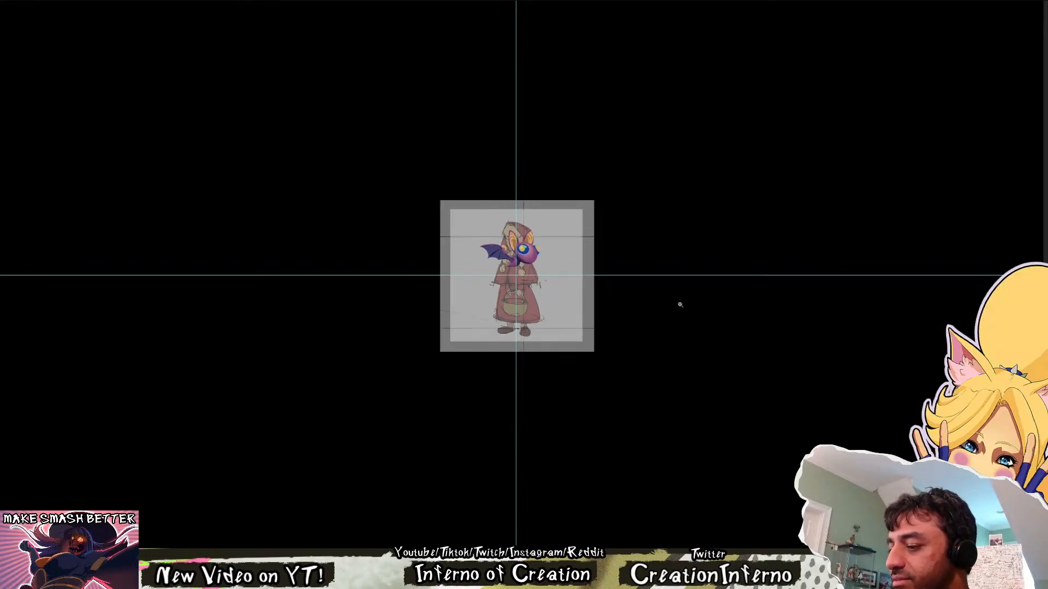
{"action": "left_click_drag", "start_coordinate": [525, 219], "coordinate": [587, 276]}
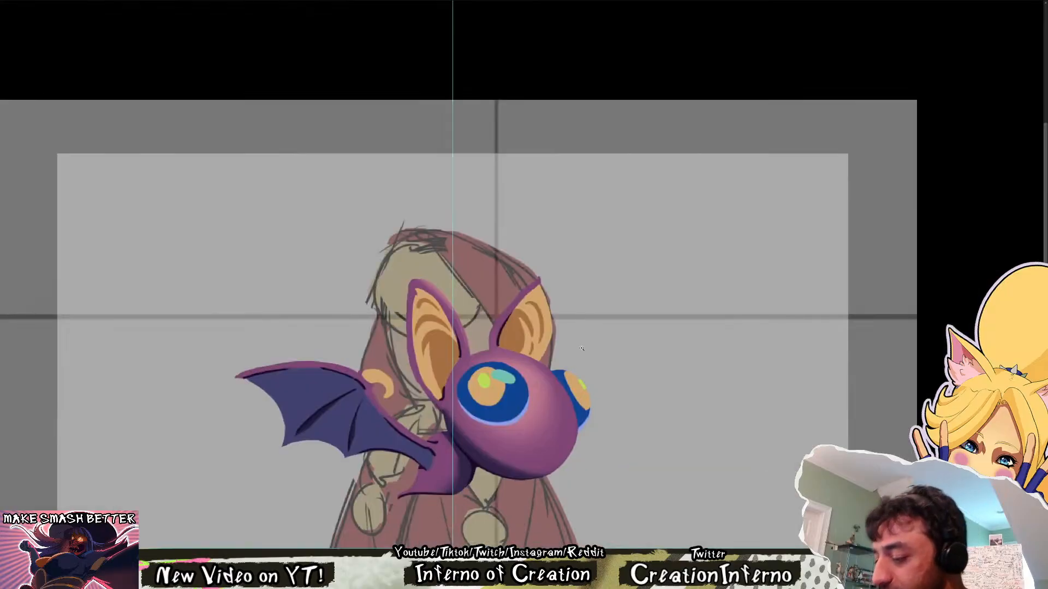
{"action": "key", "text": "ctrl+shift+h"}
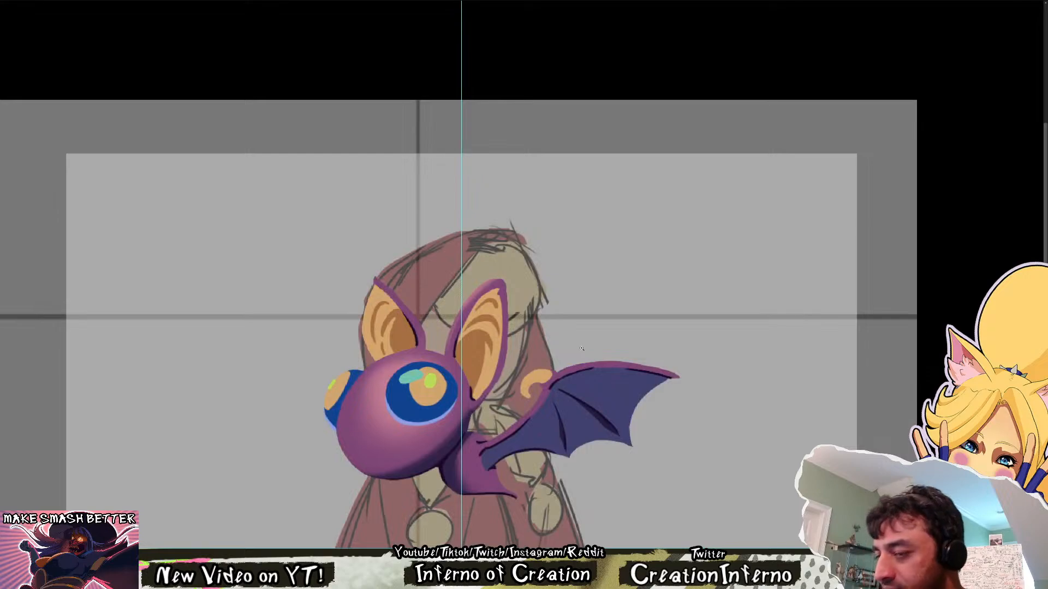
{"action": "left_click_drag", "start_coordinate": [519, 405], "coordinate": [557, 414]}
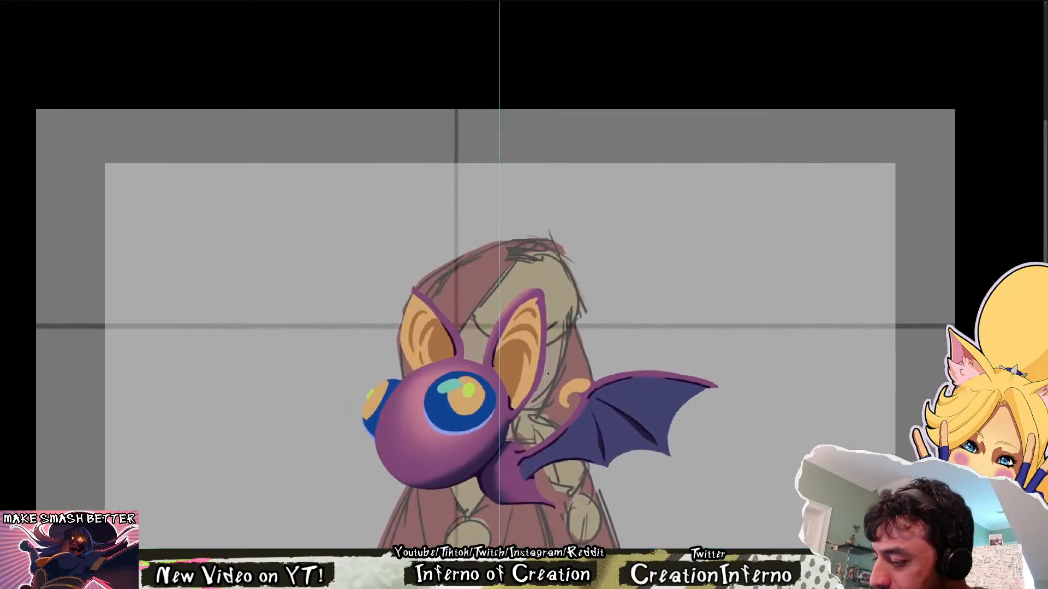
Shade the orange claw at the wing joint with a brown tone and check the bat mirrored
{"action": "mouse_move", "coordinate": [582, 388]}
{"action": "left_mouse_down"}
{"action": "mouse_move", "coordinate": [568, 391]}
{"action": "mouse_move", "coordinate": [568, 407]}
{"action": "mouse_move", "coordinate": [579, 391]}
{"action": "mouse_move", "coordinate": [569, 408]}
{"action": "mouse_move", "coordinate": [586, 386]}
{"action": "left_mouse_up"}
{"action": "key", "text": "ctrl+z"}
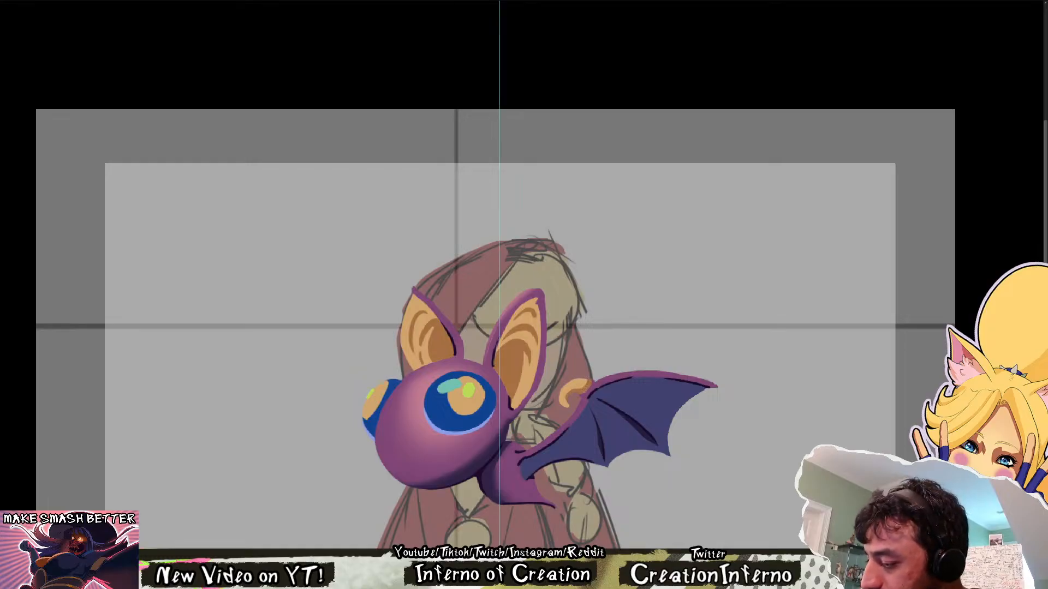
{"action": "left_click_drag", "start_coordinate": [574, 394], "coordinate": [566, 407]}
{"action": "key", "text": "ctrl+z"}
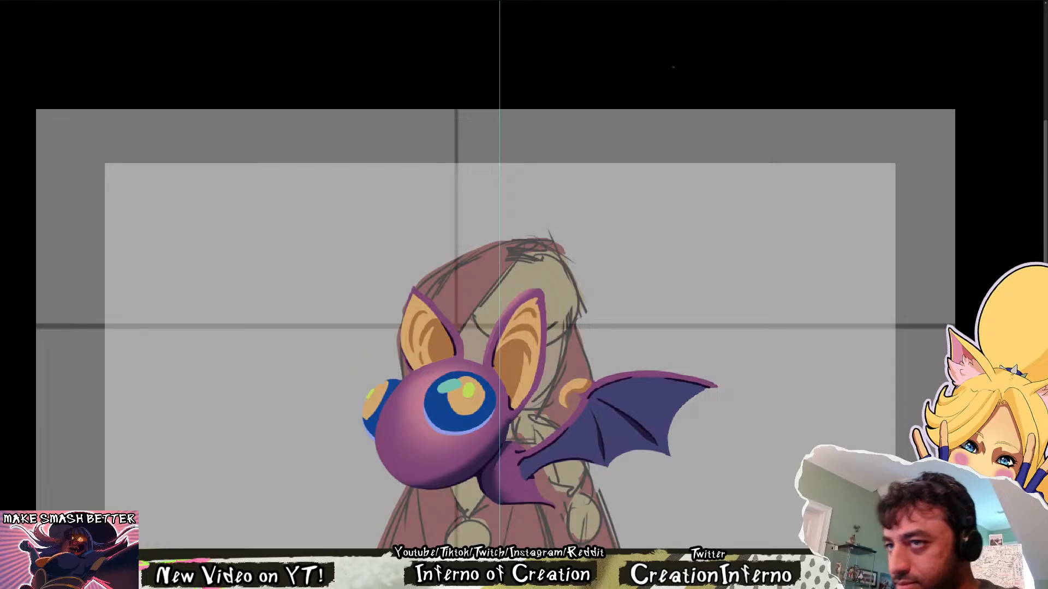
{"action": "key", "text": "ctrl+z"}
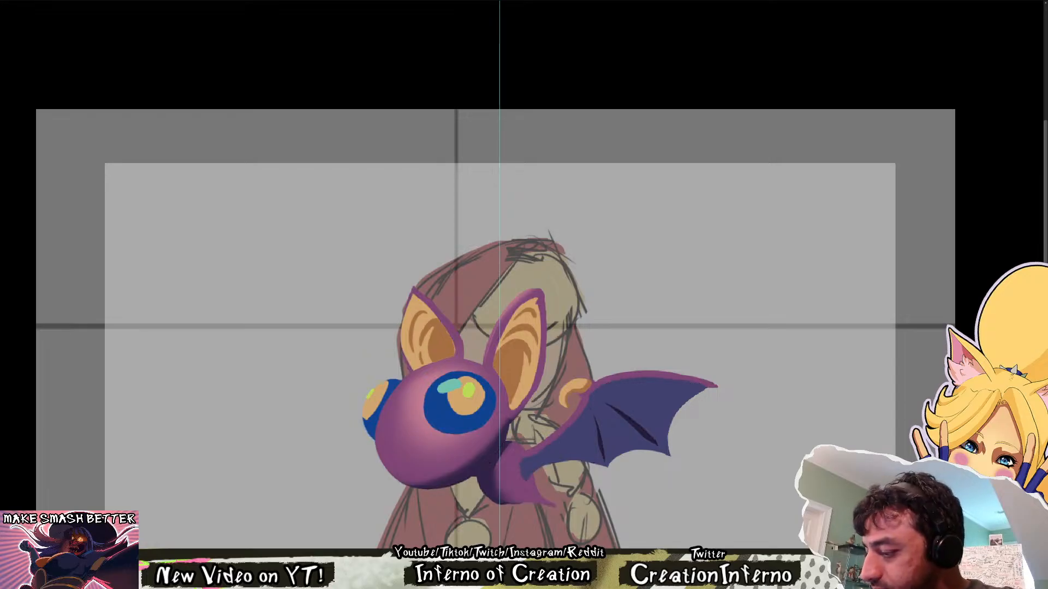
{"action": "key", "text": "ctrl+shift+z"}
{"action": "left_click_drag", "start_coordinate": [761, 405], "coordinate": [725, 359]}
{"action": "key", "text": "m"}
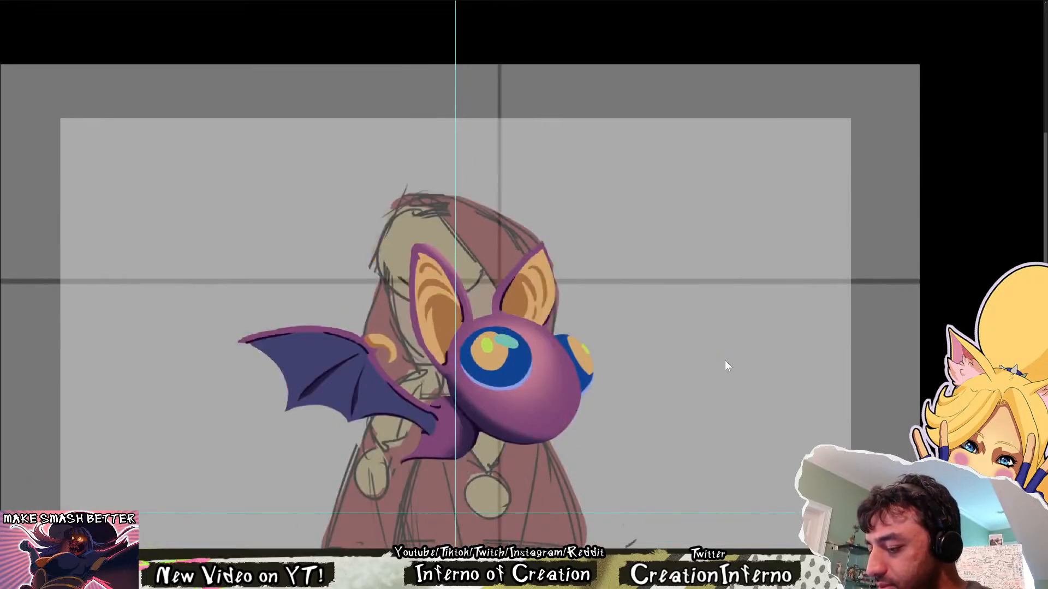
{"action": "key", "text": "m"}
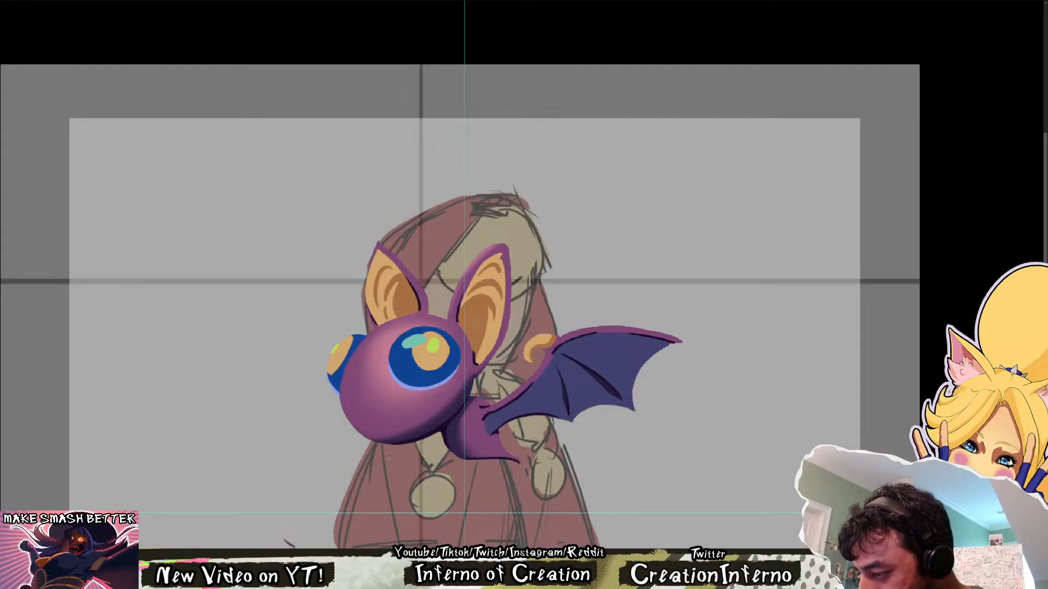
Touch up the soft purple shading on the underside of the bat's head and its lower body
{"action": "key", "text": "ctrl+1"}
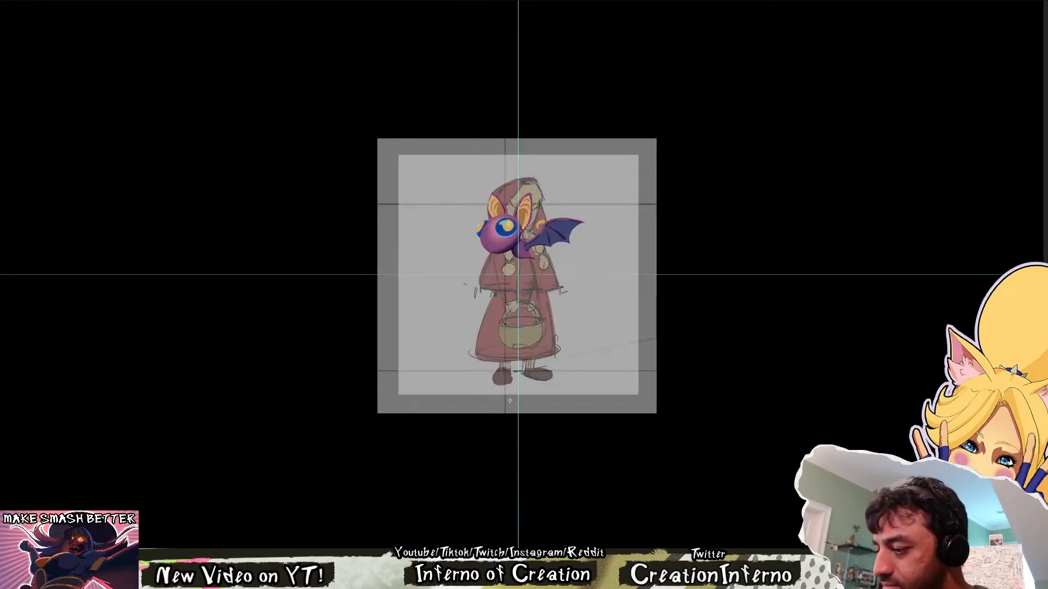
{"action": "scroll", "coordinate": [534, 215], "scroll_direction": "up", "scroll_amount": 4}
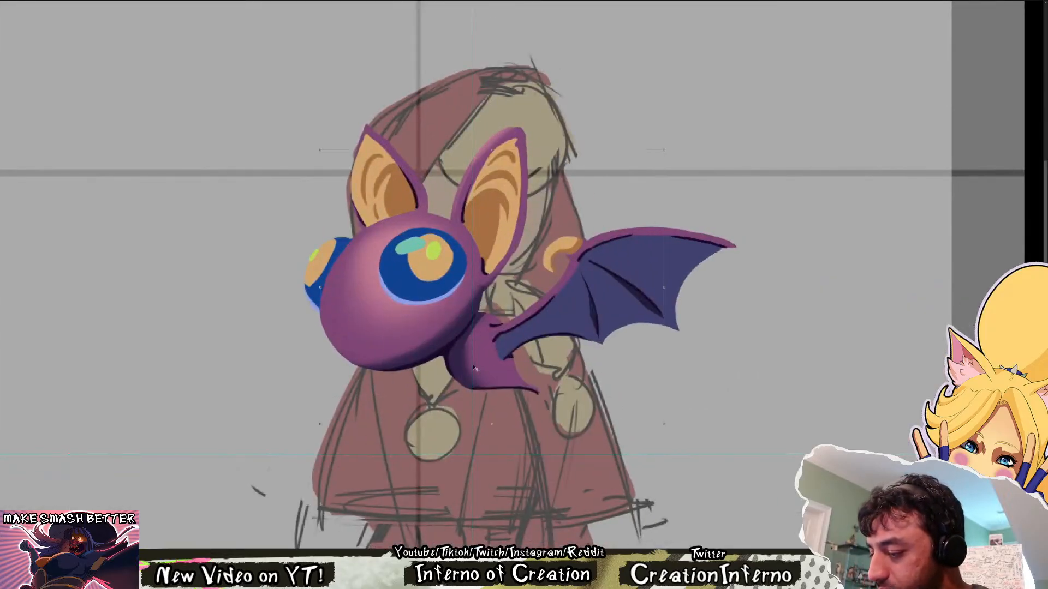
{"action": "key", "text": "b"}
{"action": "left_click", "coordinate": [431, 350], "text": "alt"}
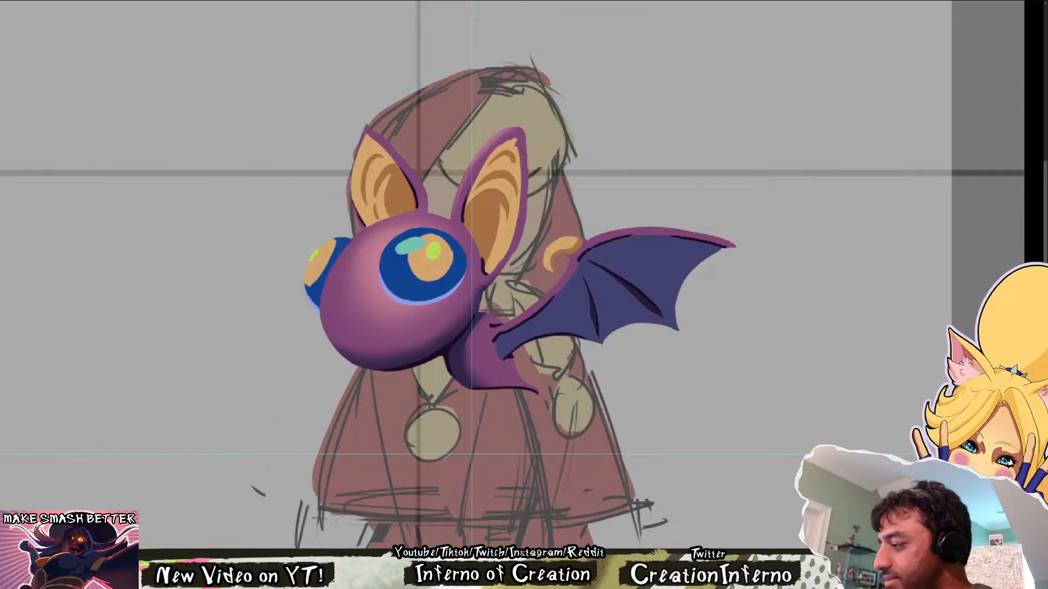
{"action": "mouse_move", "coordinate": [484, 375]}
{"action": "left_mouse_down"}
{"action": "mouse_move", "coordinate": [459, 374]}
{"action": "mouse_move", "coordinate": [487, 373]}
{"action": "left_mouse_up"}
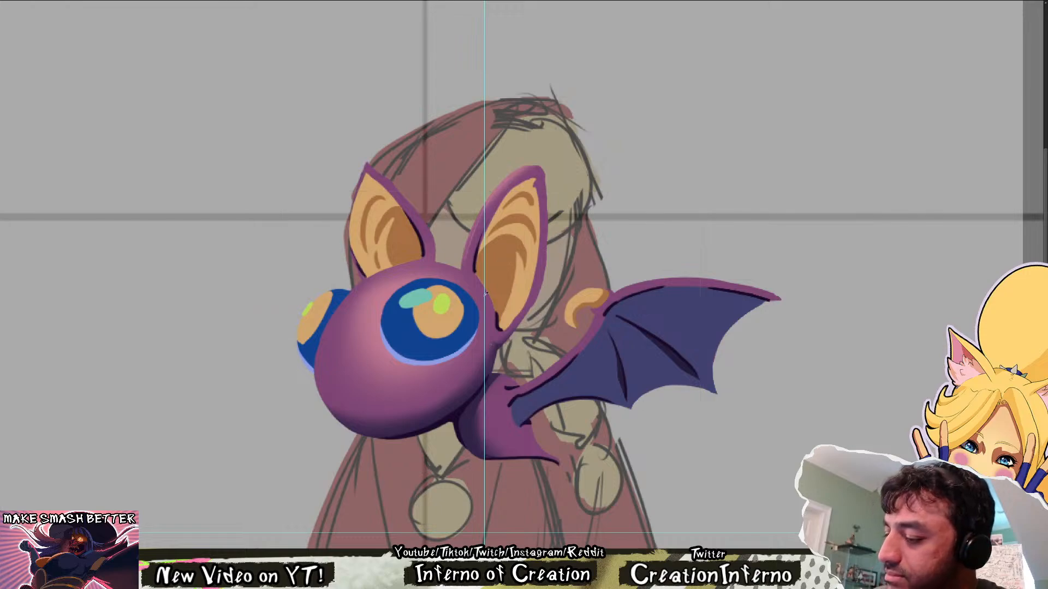
Paint a curved brown band inside the near eye's orange iris and check it at full-canvas scale
{"action": "left_click_drag", "start_coordinate": [443, 334], "coordinate": [439, 378]}
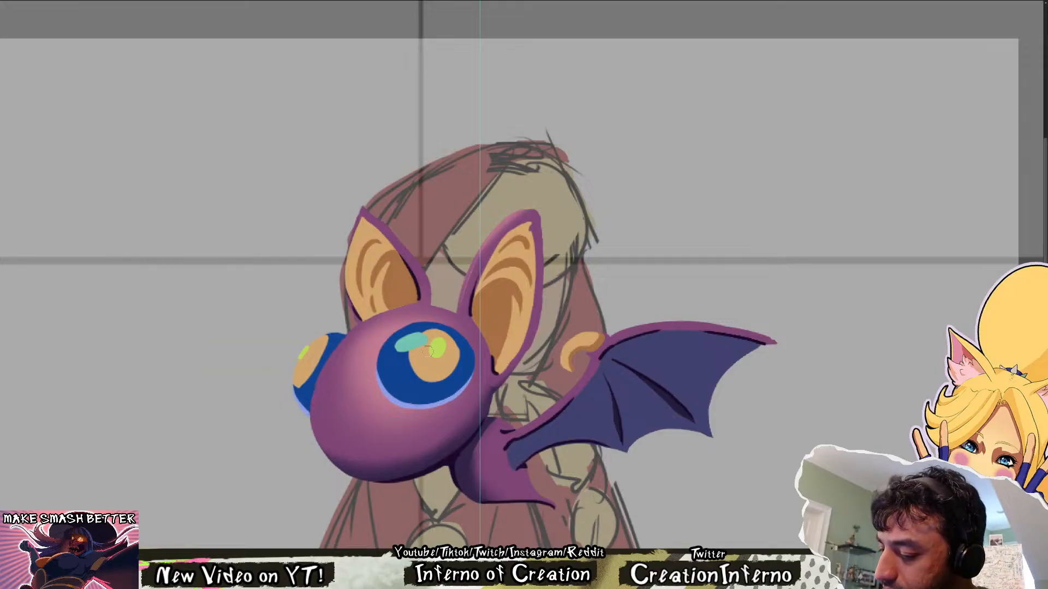
{"action": "left_click_drag", "start_coordinate": [431, 346], "coordinate": [408, 363]}
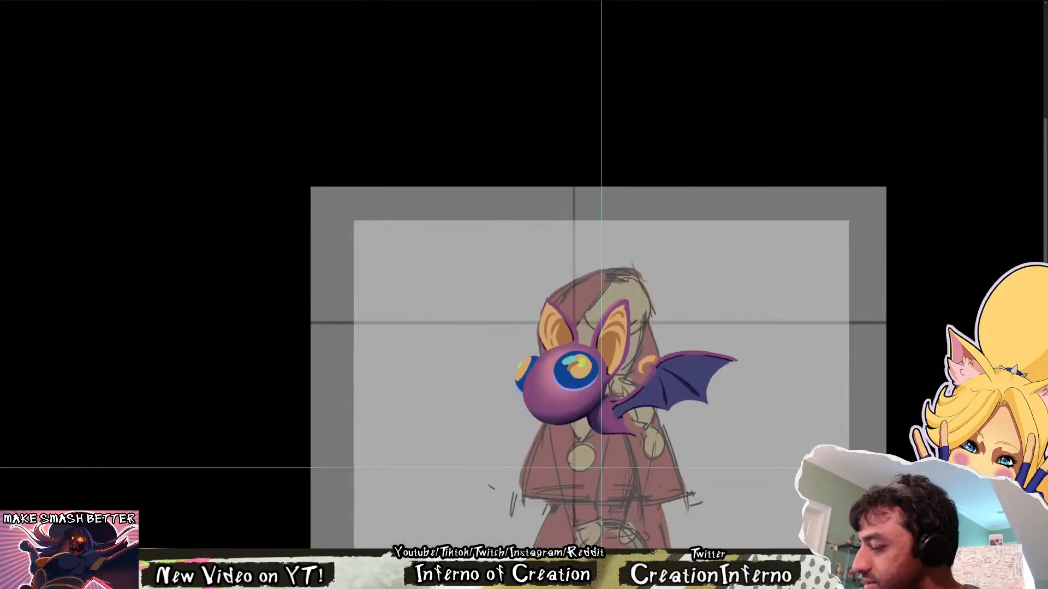
{"action": "left_click_drag", "start_coordinate": [820, 374], "coordinate": [729, 163]}
{"action": "left_click_drag", "start_coordinate": [666, 340], "coordinate": [669, 375]}
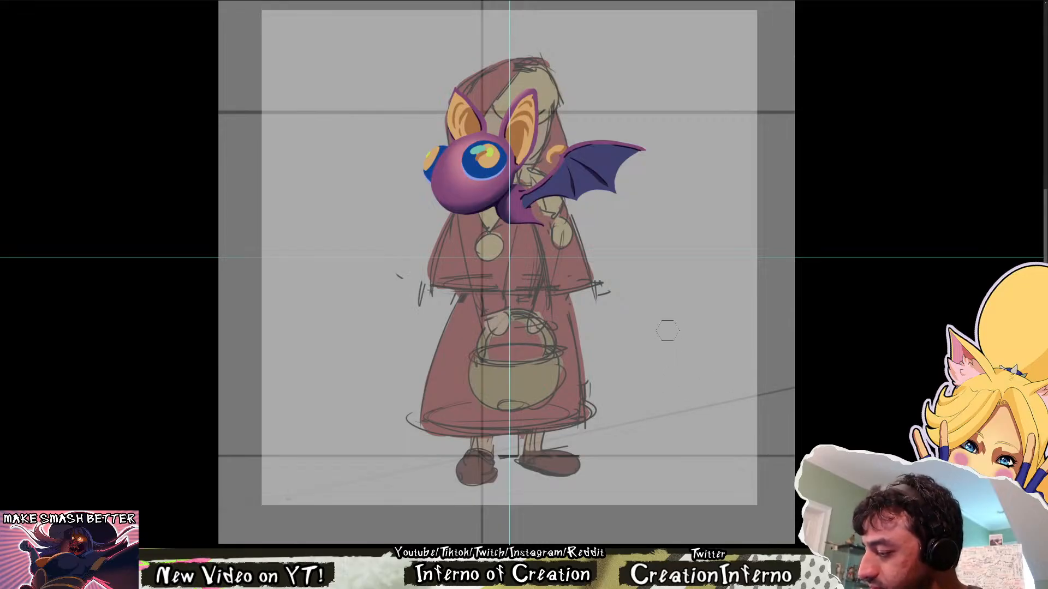
{"action": "left_click_drag", "start_coordinate": [668, 331], "coordinate": [596, 521]}
{"action": "scroll", "coordinate": [579, 389], "scroll_direction": "up", "scroll_amount": 1}
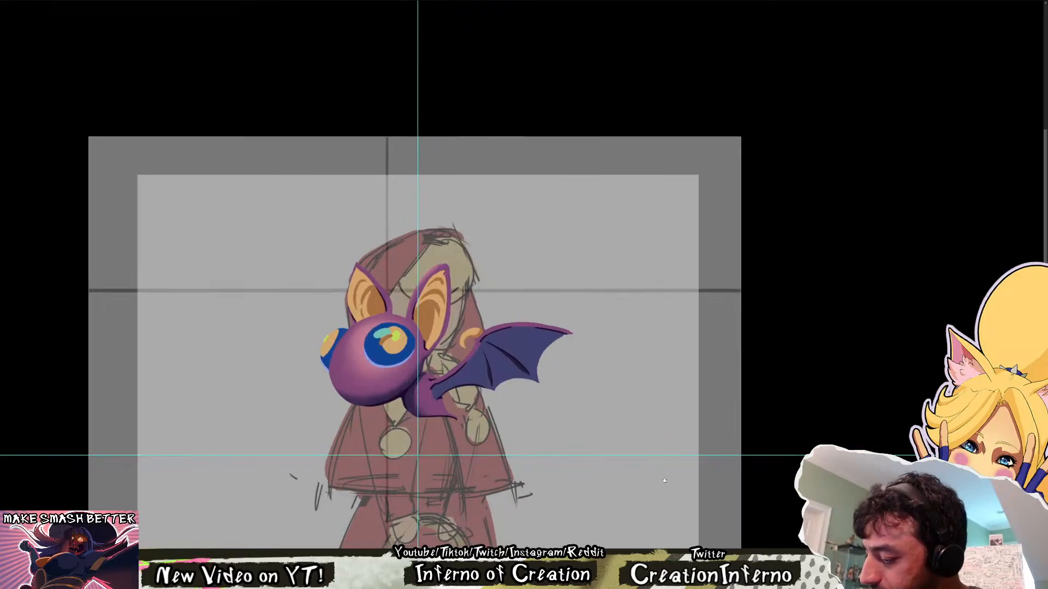
{"action": "key", "text": "ctrl+0"}
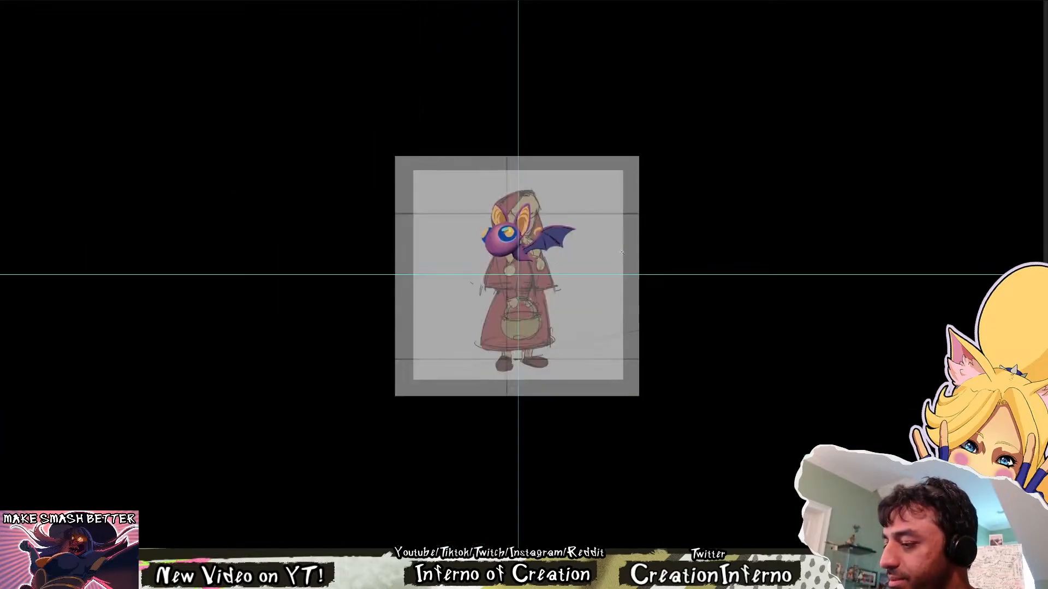
{"action": "scroll", "coordinate": [577, 222], "scroll_direction": "up", "scroll_amount": 6}
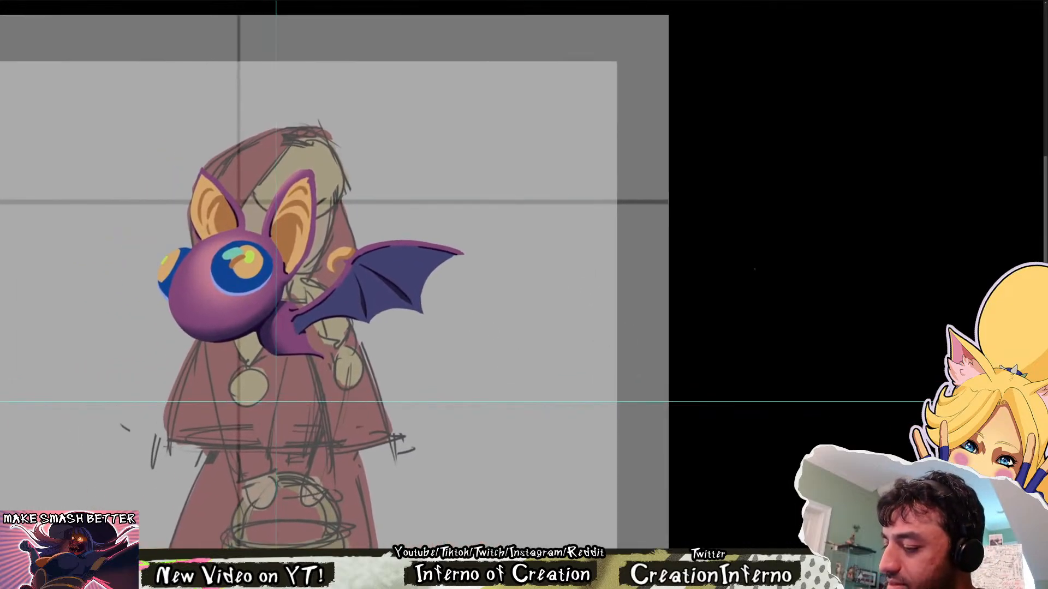
Sketch a rounded eye outline on the empty canvas beside the wing, reworking the curve of an inner oval on its near side
{"action": "mouse_move", "coordinate": [469, 334]}
{"action": "left_mouse_down"}
{"action": "mouse_move", "coordinate": [557, 330]}
{"action": "mouse_move", "coordinate": [561, 379]}
{"action": "left_mouse_up"}
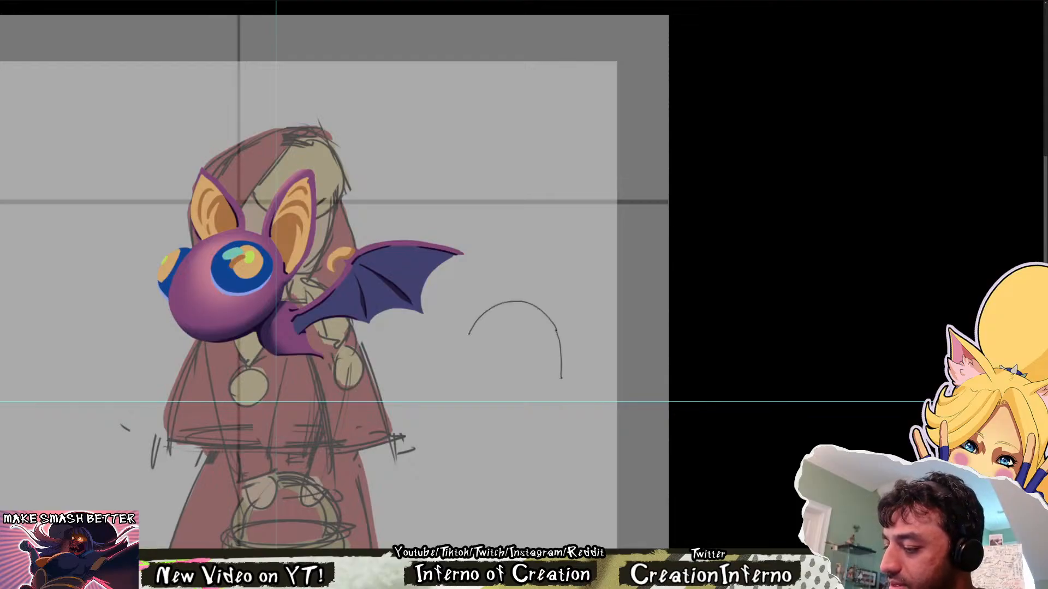
{"action": "mouse_move", "coordinate": [468, 398]}
{"action": "left_mouse_down"}
{"action": "mouse_move", "coordinate": [550, 398]}
{"action": "mouse_move", "coordinate": [501, 412]}
{"action": "left_mouse_up"}
{"action": "key", "text": "ctrl+z"}
{"action": "key", "text": "ctrl+z"}
{"action": "mouse_move", "coordinate": [525, 322]}
{"action": "left_mouse_down"}
{"action": "mouse_move", "coordinate": [495, 411]}
{"action": "mouse_move", "coordinate": [519, 407]}
{"action": "mouse_move", "coordinate": [473, 382]}
{"action": "mouse_move", "coordinate": [493, 417]}
{"action": "left_mouse_up"}
{"action": "key", "text": "ctrl+z"}
{"action": "key", "text": "ctrl+z"}
{"action": "left_click_drag", "start_coordinate": [493, 323], "coordinate": [527, 399]}
{"action": "key", "text": "ctrl+z"}
{"action": "key", "text": "ctrl+z"}
{"action": "mouse_move", "coordinate": [526, 315]}
{"action": "left_mouse_down"}
{"action": "mouse_move", "coordinate": [531, 335]}
{"action": "mouse_move", "coordinate": [509, 319]}
{"action": "mouse_move", "coordinate": [493, 410]}
{"action": "left_mouse_up"}
{"action": "key", "text": "ctrl+z"}
{"action": "mouse_move", "coordinate": [488, 328]}
{"action": "left_mouse_down"}
{"action": "mouse_move", "coordinate": [528, 393]}
{"action": "mouse_move", "coordinate": [489, 411]}
{"action": "left_mouse_up"}
Close the inner oval of the eye study and draw a wavy line with a U-shaped dip across its middle
{"action": "key", "text": "ctrl+z"}
{"action": "key", "text": "ctrl+z"}
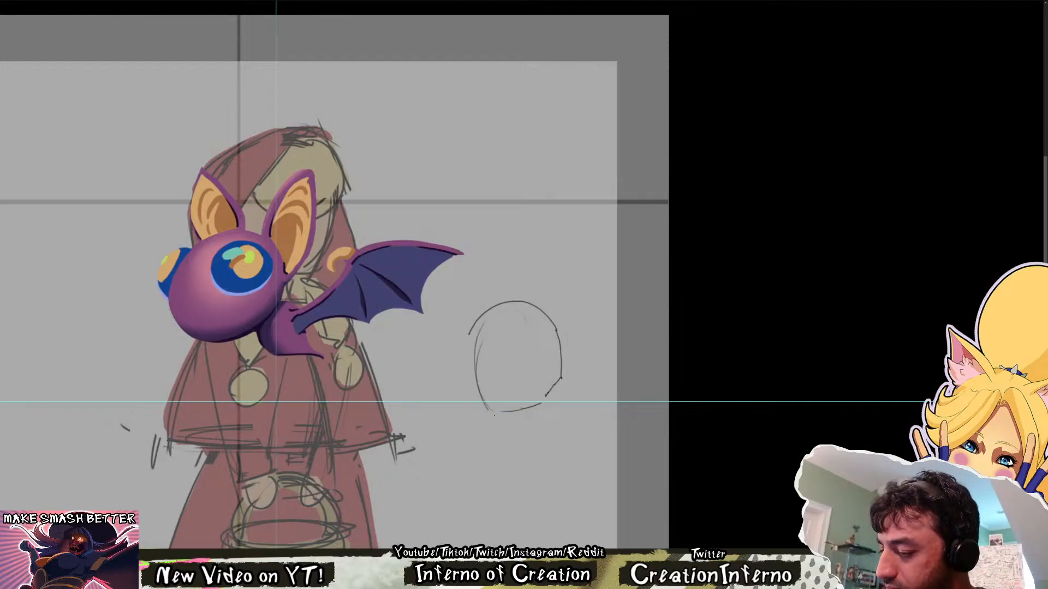
{"action": "mouse_move", "coordinate": [495, 310]}
{"action": "left_mouse_down"}
{"action": "mouse_move", "coordinate": [492, 417]}
{"action": "mouse_move", "coordinate": [480, 387]}
{"action": "mouse_move", "coordinate": [521, 307]}
{"action": "mouse_move", "coordinate": [517, 406]}
{"action": "mouse_move", "coordinate": [489, 314]}
{"action": "mouse_move", "coordinate": [509, 409]}
{"action": "mouse_move", "coordinate": [525, 403]}
{"action": "mouse_move", "coordinate": [539, 328]}
{"action": "mouse_move", "coordinate": [527, 305]}
{"action": "left_mouse_up"}
{"action": "key", "text": "ctrl+z"}
{"action": "key", "text": "ctrl+z"}
{"action": "left_click_drag", "start_coordinate": [527, 307], "coordinate": [539, 373]}
{"action": "left_click_drag", "start_coordinate": [481, 343], "coordinate": [535, 349]}
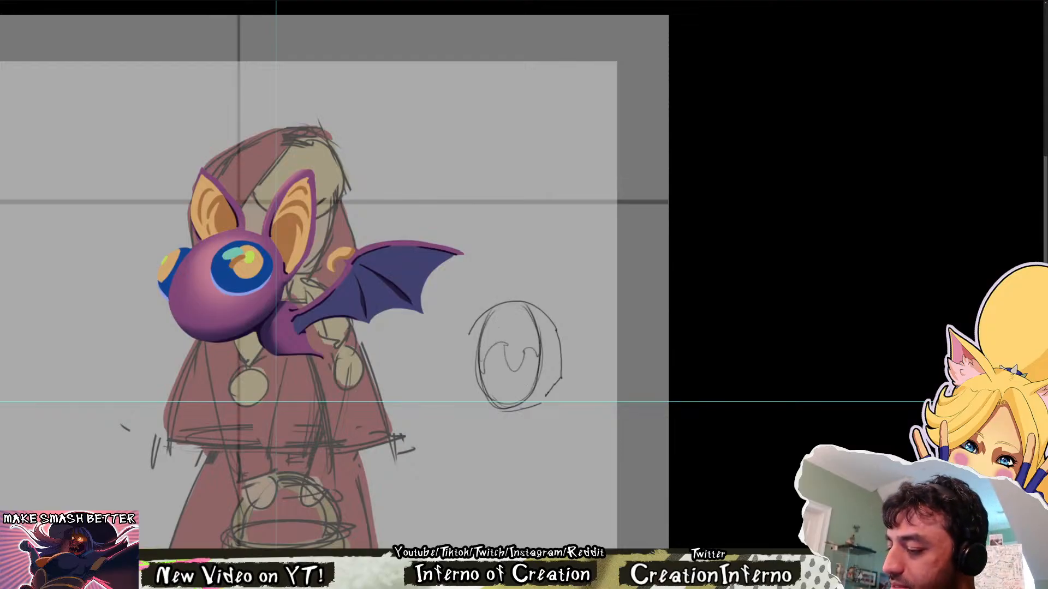
Fill the upper part of the inner oval and its central dip with dark diagonal hatching
{"action": "left_click_drag", "start_coordinate": [489, 315], "coordinate": [524, 305]}
{"action": "mouse_move", "coordinate": [480, 335]}
{"action": "left_mouse_down"}
{"action": "mouse_move", "coordinate": [526, 310]}
{"action": "mouse_move", "coordinate": [520, 322]}
{"action": "left_mouse_up"}
{"action": "mouse_move", "coordinate": [480, 353]}
{"action": "left_mouse_down"}
{"action": "mouse_move", "coordinate": [528, 315]}
{"action": "mouse_move", "coordinate": [524, 359]}
{"action": "left_mouse_up"}
{"action": "mouse_move", "coordinate": [515, 360]}
{"action": "left_mouse_down"}
{"action": "mouse_move", "coordinate": [539, 342]}
{"action": "mouse_move", "coordinate": [533, 321]}
{"action": "left_mouse_up"}
{"action": "left_click_drag", "start_coordinate": [510, 325], "coordinate": [525, 316]}
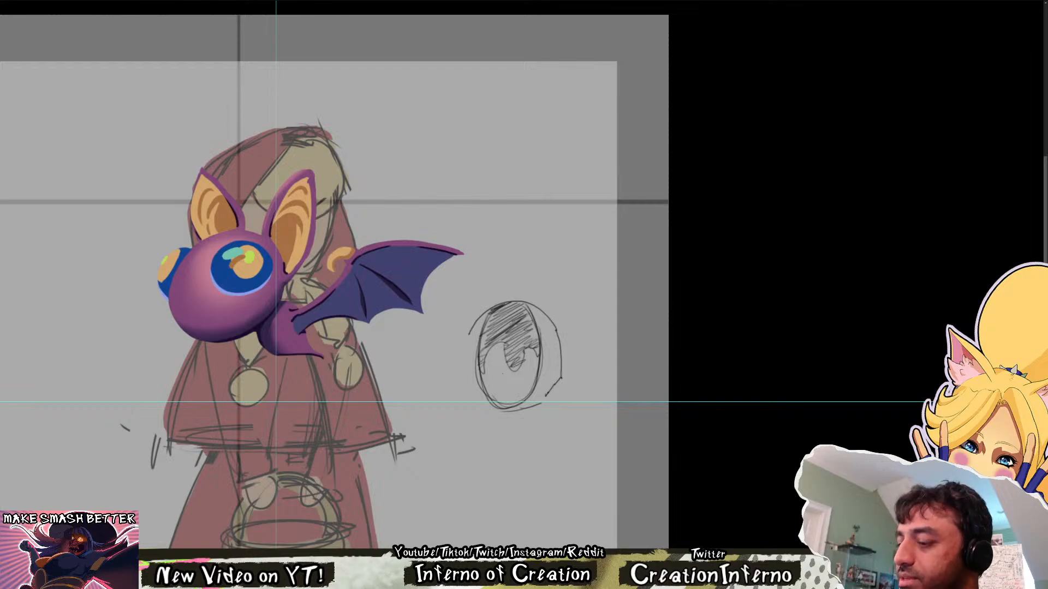
Draw small angular highlight shapes in the lower part of the eye study, undoing and redrawing strokes until they fit
{"action": "mouse_move", "coordinate": [489, 375]}
{"action": "left_mouse_down"}
{"action": "mouse_move", "coordinate": [537, 371]}
{"action": "mouse_move", "coordinate": [494, 364]}
{"action": "left_mouse_up"}
{"action": "key", "text": "ctrl+z"}
{"action": "key", "text": "ctrl+z"}
{"action": "mouse_move", "coordinate": [503, 304]}
{"action": "left_mouse_down"}
{"action": "mouse_move", "coordinate": [527, 324]}
{"action": "mouse_move", "coordinate": [509, 295]}
{"action": "left_mouse_up"}
{"action": "key", "text": "ctrl+z"}
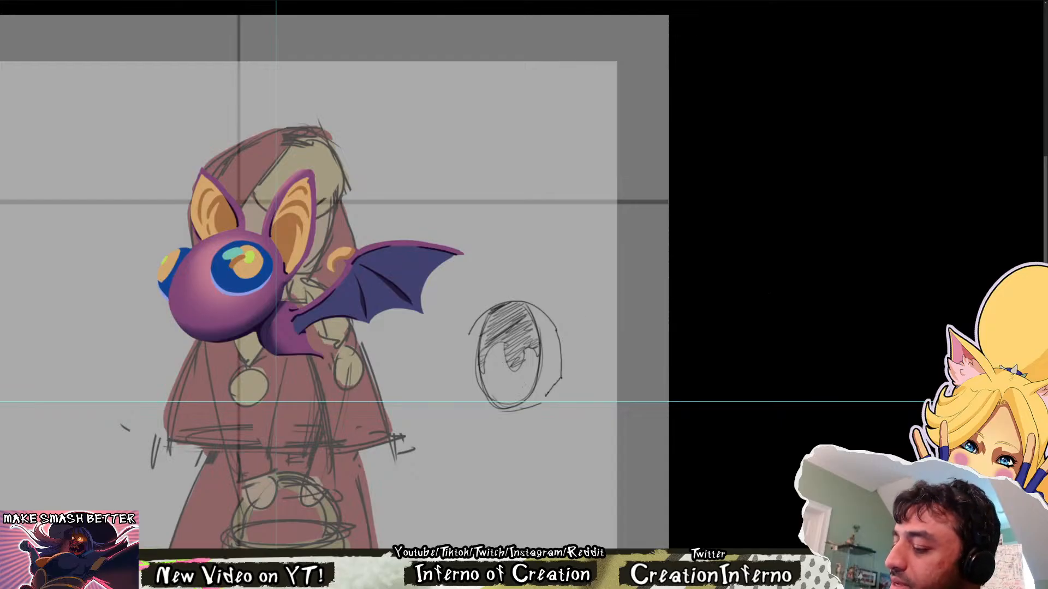
{"action": "left_click_drag", "start_coordinate": [502, 372], "coordinate": [510, 391]}
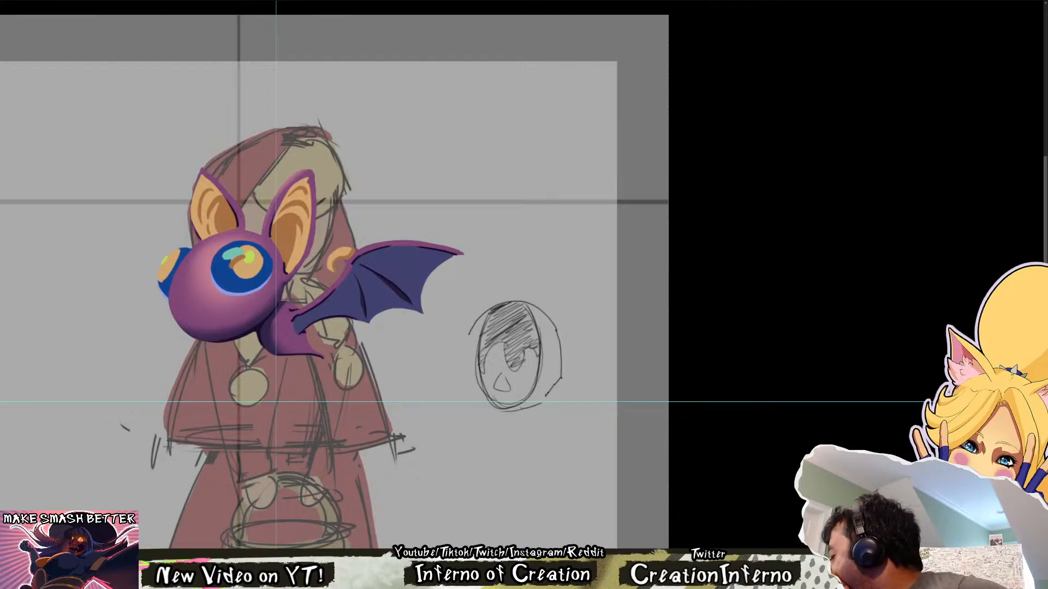
{"action": "key", "text": "ctrl+z"}
{"action": "mouse_move", "coordinate": [491, 382]}
{"action": "left_mouse_down"}
{"action": "mouse_move", "coordinate": [499, 396]}
{"action": "mouse_move", "coordinate": [519, 385]}
{"action": "mouse_move", "coordinate": [512, 394]}
{"action": "left_mouse_up"}
{"action": "key", "text": "ctrl+z"}
{"action": "key", "text": "ctrl+z"}
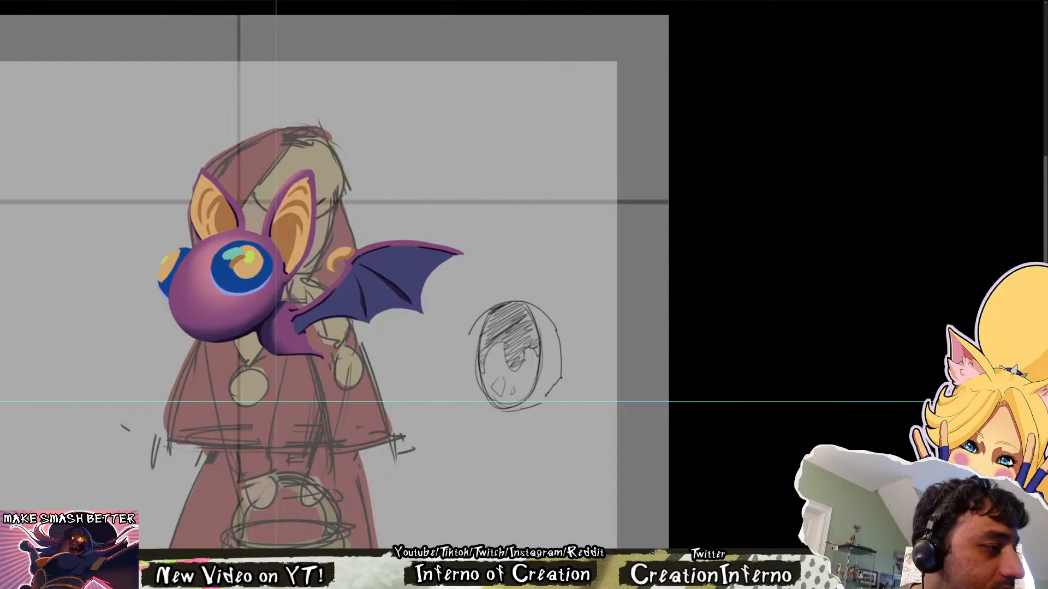
{"action": "key", "text": "ctrl+z"}
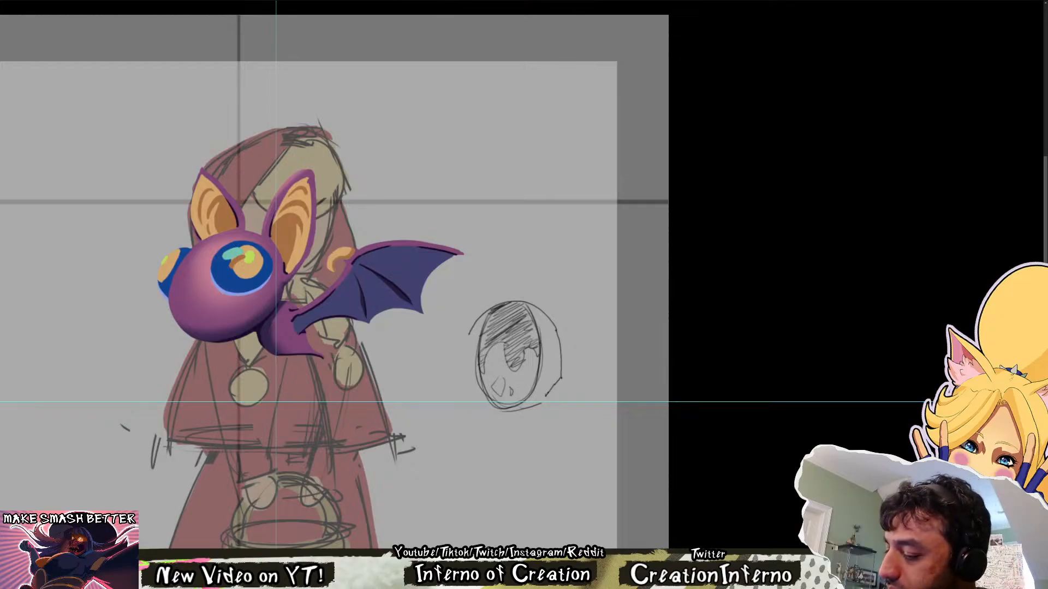
Add a small rounded highlight in the lower part of the eye study and outline a narrow slit pupil inside the central dip
{"action": "left_click_drag", "start_coordinate": [519, 380], "coordinate": [522, 385]}
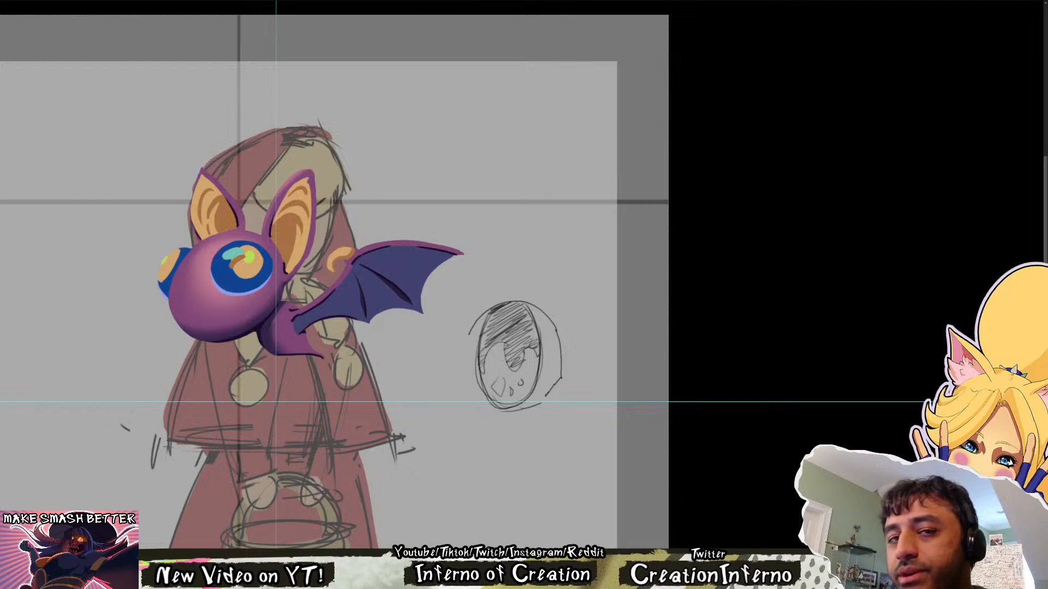
{"action": "left_click_drag", "start_coordinate": [496, 349], "coordinate": [482, 374]}
{"action": "key", "text": "ctrl+z"}
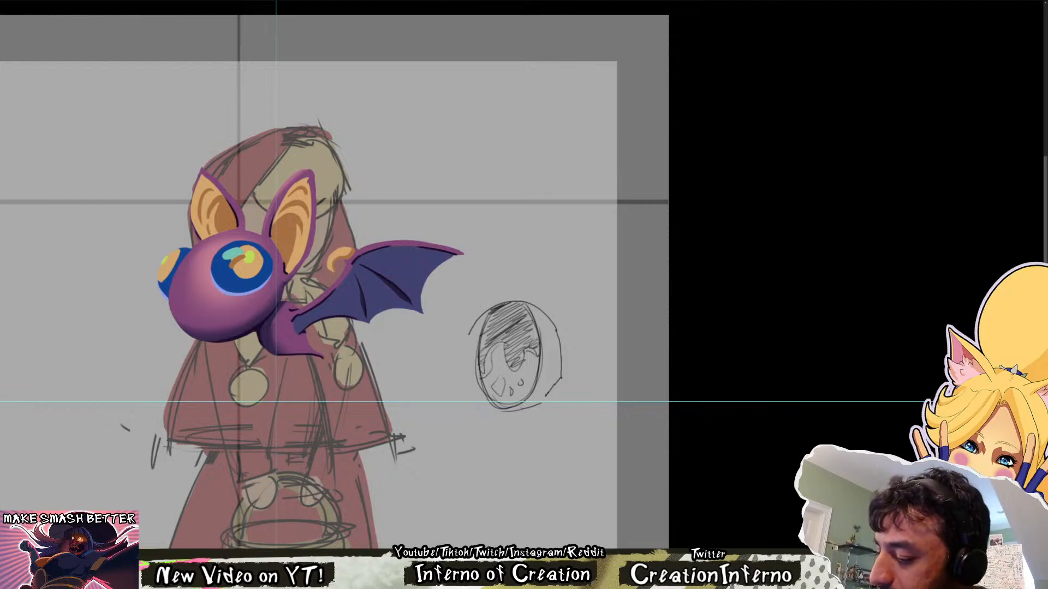
{"action": "key", "text": "ctrl+z"}
{"action": "mouse_move", "coordinate": [498, 347]}
{"action": "left_mouse_down"}
{"action": "mouse_move", "coordinate": [488, 377]}
{"action": "mouse_move", "coordinate": [515, 364]}
{"action": "mouse_move", "coordinate": [517, 336]}
{"action": "left_mouse_up"}
{"action": "key", "text": "ctrl+z"}
{"action": "key", "text": "ctrl+z"}
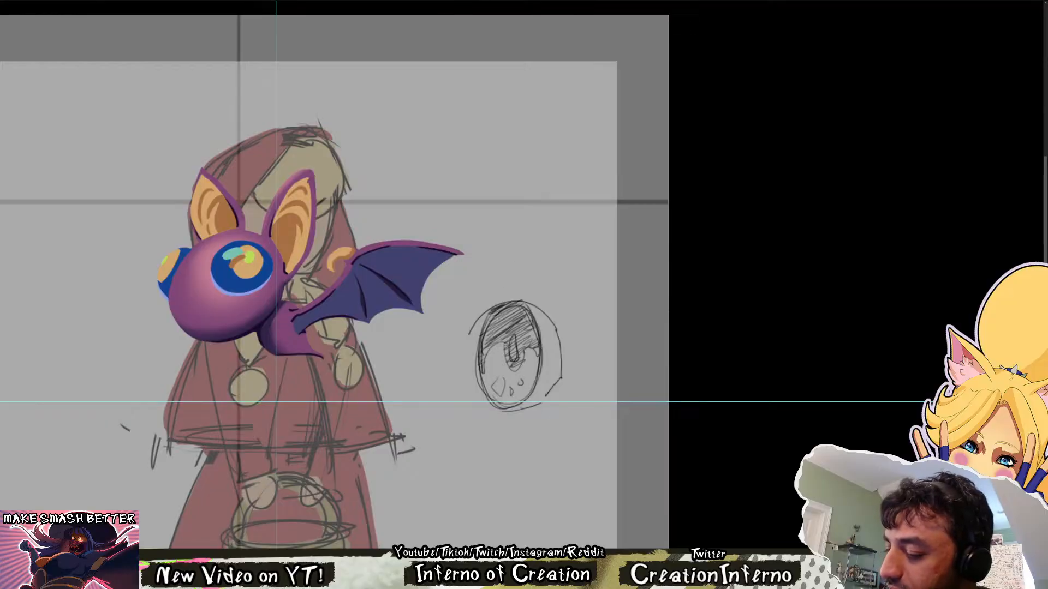
Thicken the inner oval's outline with heavy dark strokes around its top and sides and clean up its lower edge
{"action": "mouse_move", "coordinate": [490, 316]}
{"action": "left_mouse_down"}
{"action": "mouse_move", "coordinate": [479, 366]}
{"action": "mouse_move", "coordinate": [497, 309]}
{"action": "mouse_move", "coordinate": [514, 304]}
{"action": "mouse_move", "coordinate": [538, 330]}
{"action": "mouse_move", "coordinate": [537, 383]}
{"action": "left_mouse_up"}
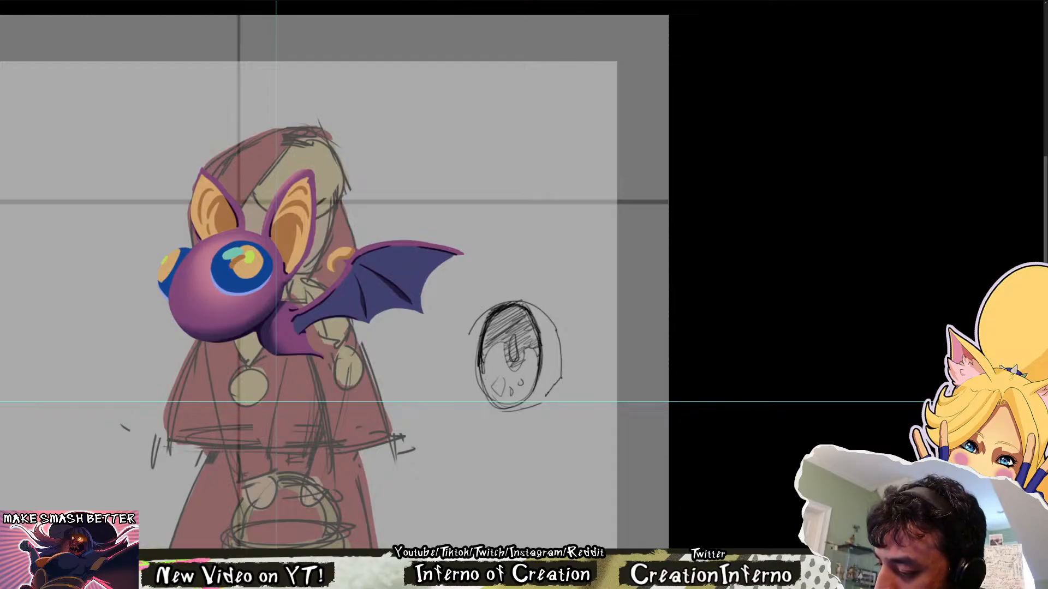
{"action": "left_click_drag", "start_coordinate": [481, 356], "coordinate": [487, 399]}
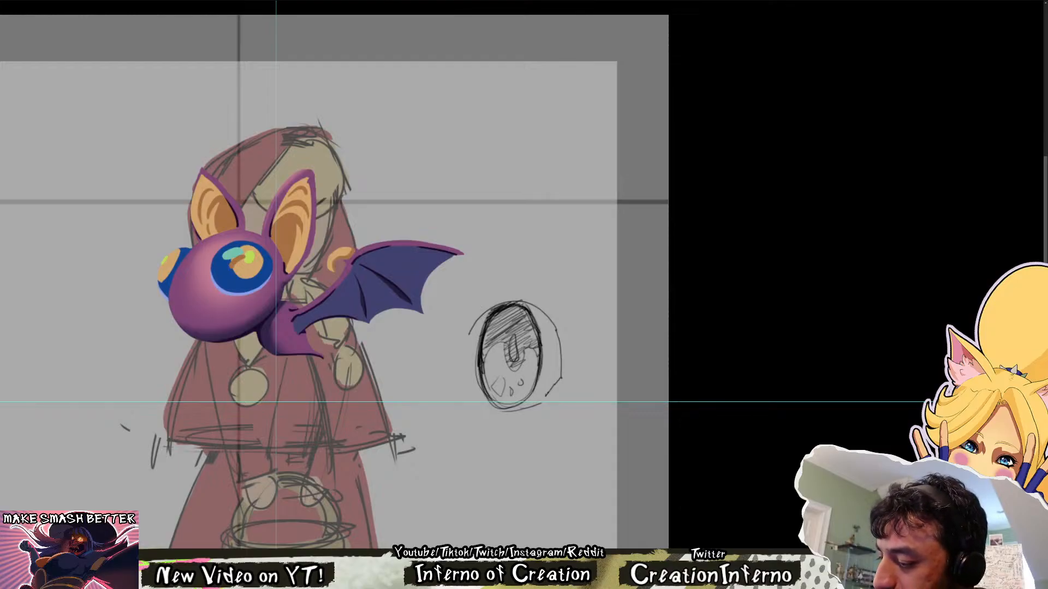
{"action": "mouse_move", "coordinate": [538, 374]}
{"action": "left_mouse_down"}
{"action": "mouse_move", "coordinate": [511, 409]}
{"action": "mouse_move", "coordinate": [525, 402]}
{"action": "mouse_move", "coordinate": [503, 406]}
{"action": "mouse_move", "coordinate": [517, 404]}
{"action": "mouse_move", "coordinate": [487, 394]}
{"action": "mouse_move", "coordinate": [502, 406]}
{"action": "mouse_move", "coordinate": [476, 381]}
{"action": "mouse_move", "coordinate": [485, 393]}
{"action": "left_mouse_up"}
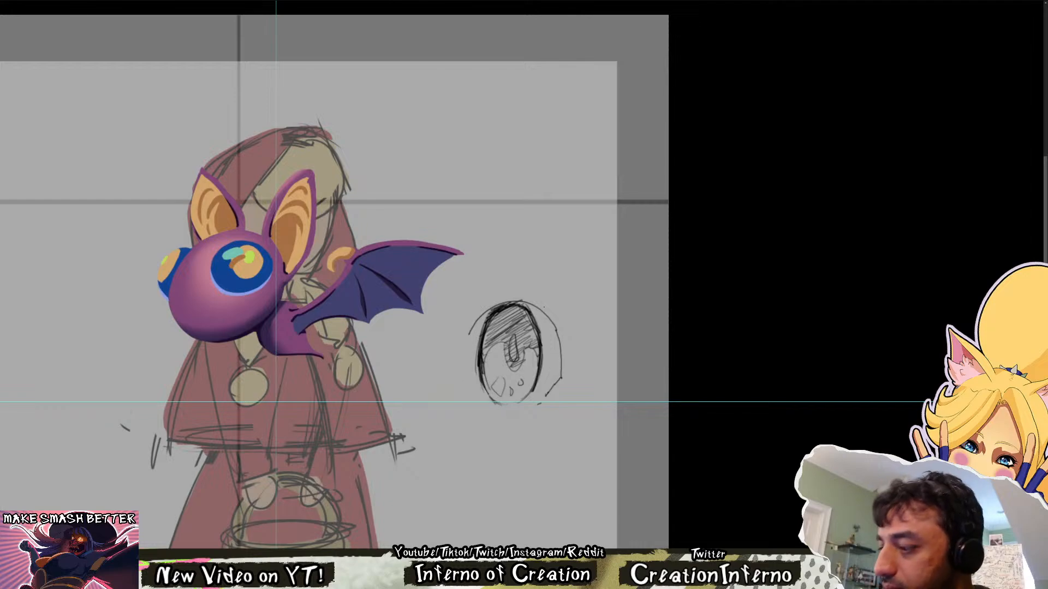
Fill the slit pupil with solid dark strokes and darken the arched line on both sides of it
{"action": "mouse_move", "coordinate": [509, 339]}
{"action": "left_mouse_down"}
{"action": "mouse_move", "coordinate": [515, 370]}
{"action": "mouse_move", "coordinate": [537, 346]}
{"action": "mouse_move", "coordinate": [519, 349]}
{"action": "left_mouse_up"}
{"action": "left_click_drag", "start_coordinate": [529, 342], "coordinate": [515, 360]}
{"action": "mouse_move", "coordinate": [512, 350]}
{"action": "left_mouse_down"}
{"action": "mouse_move", "coordinate": [506, 362]}
{"action": "mouse_move", "coordinate": [500, 350]}
{"action": "left_mouse_up"}
{"action": "mouse_move", "coordinate": [503, 339]}
{"action": "left_mouse_down"}
{"action": "mouse_move", "coordinate": [482, 369]}
{"action": "mouse_move", "coordinate": [496, 345]}
{"action": "mouse_move", "coordinate": [515, 370]}
{"action": "left_mouse_up"}
{"action": "left_click_drag", "start_coordinate": [508, 348], "coordinate": [514, 368]}
{"action": "mouse_move", "coordinate": [508, 342]}
{"action": "left_mouse_down"}
{"action": "mouse_move", "coordinate": [484, 357]}
{"action": "mouse_move", "coordinate": [537, 345]}
{"action": "left_mouse_up"}
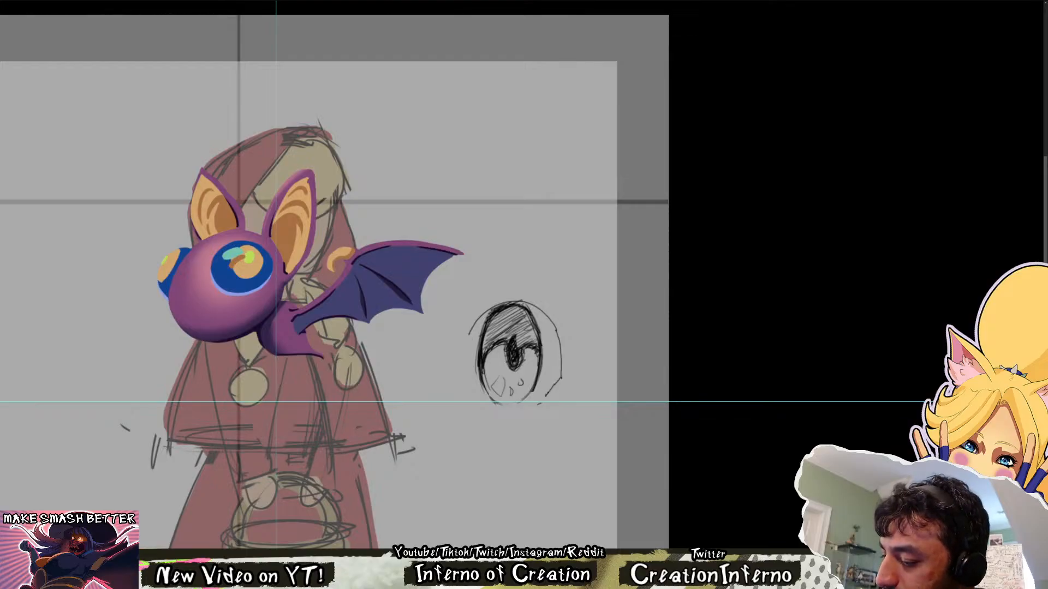
Hatch the iris area beneath the dark arch beside the pupil, undoing strokes that do not fit
{"action": "left_click_drag", "start_coordinate": [504, 344], "coordinate": [487, 358]}
{"action": "mouse_move", "coordinate": [502, 346]}
{"action": "left_mouse_down"}
{"action": "mouse_move", "coordinate": [485, 363]}
{"action": "mouse_move", "coordinate": [533, 351]}
{"action": "mouse_move", "coordinate": [487, 365]}
{"action": "mouse_move", "coordinate": [523, 355]}
{"action": "mouse_move", "coordinate": [526, 370]}
{"action": "mouse_move", "coordinate": [485, 367]}
{"action": "mouse_move", "coordinate": [527, 367]}
{"action": "left_mouse_up"}
{"action": "key", "text": "ctrl+z"}
{"action": "key", "text": "ctrl+z"}
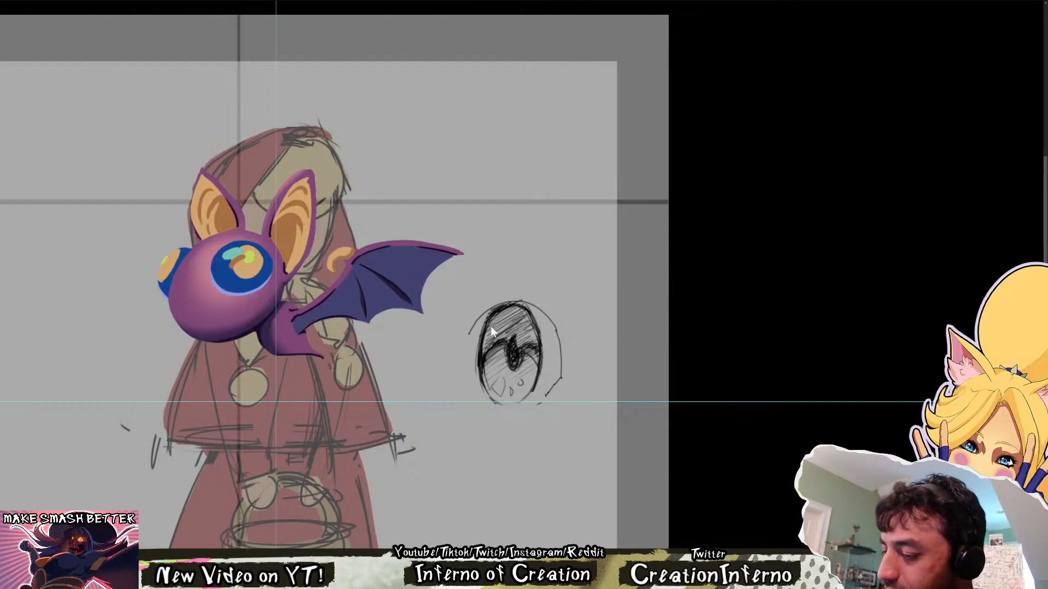
Erase gaps in the inner oval's outline at the upper sides and clear the small highlight shapes in its lower part
{"action": "left_click_drag", "start_coordinate": [483, 332], "coordinate": [540, 330]}
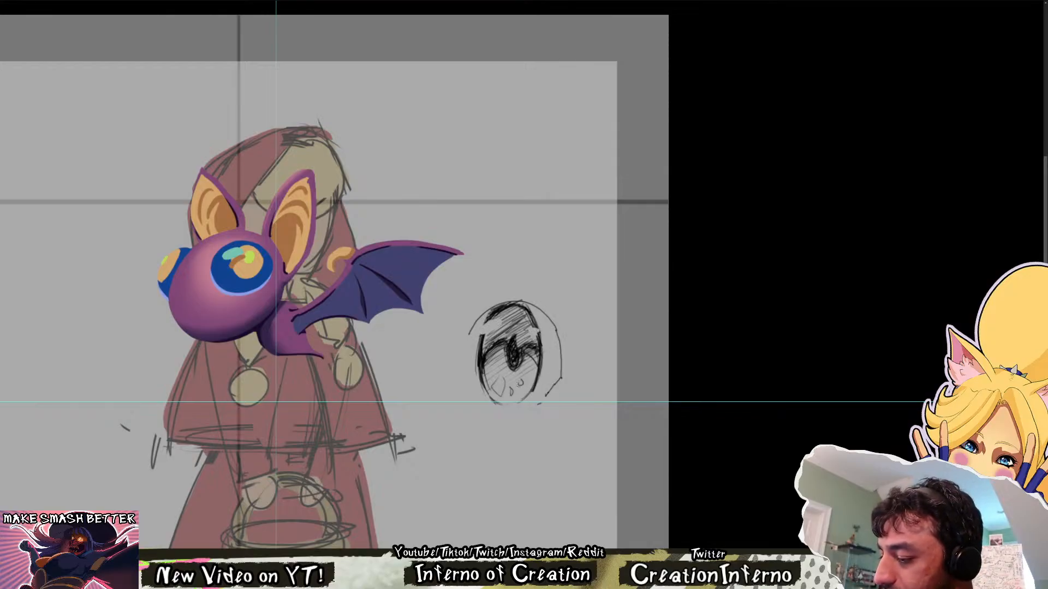
{"action": "mouse_move", "coordinate": [504, 390]}
{"action": "left_mouse_down"}
{"action": "mouse_move", "coordinate": [501, 382]}
{"action": "mouse_move", "coordinate": [519, 382]}
{"action": "mouse_move", "coordinate": [500, 396]}
{"action": "mouse_move", "coordinate": [505, 380]}
{"action": "mouse_move", "coordinate": [503, 407]}
{"action": "mouse_move", "coordinate": [480, 376]}
{"action": "mouse_move", "coordinate": [490, 391]}
{"action": "left_mouse_up"}
{"action": "key", "text": "ctrl+z"}
{"action": "key", "text": "ctrl+z"}
{"action": "key", "text": "ctrl+z"}
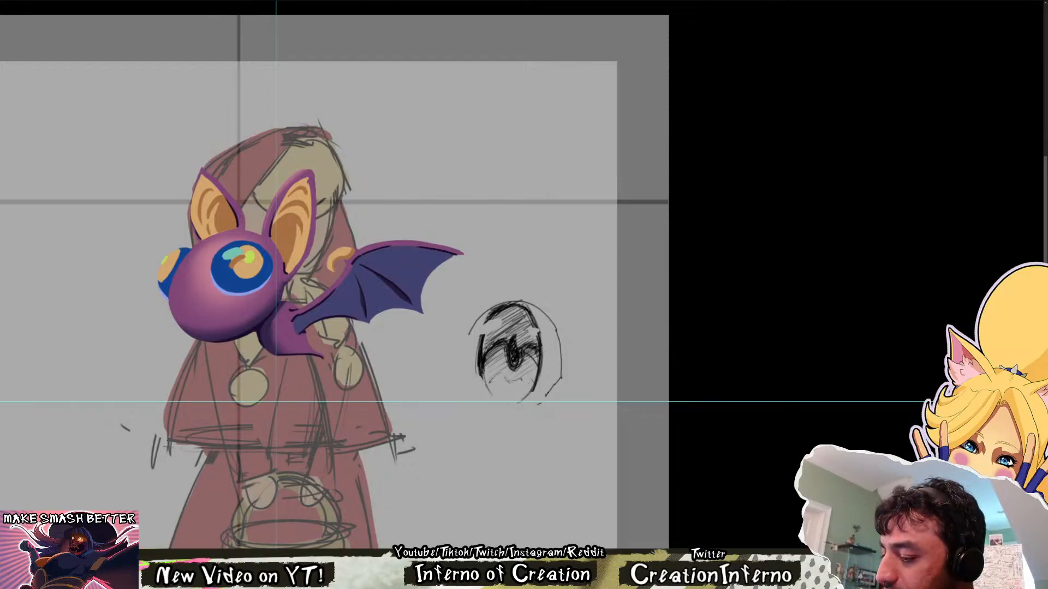
Erase the bottom of the inner oval, then redraw a faint curve below it and the lower far end of the outer outline
{"action": "left_click_drag", "start_coordinate": [543, 340], "coordinate": [464, 346]}
{"action": "mouse_move", "coordinate": [464, 349]}
{"action": "left_mouse_down"}
{"action": "mouse_move", "coordinate": [585, 249]}
{"action": "mouse_move", "coordinate": [590, 267]}
{"action": "mouse_move", "coordinate": [851, 234]}
{"action": "left_mouse_up"}
{"action": "mouse_move", "coordinate": [874, 227]}
{"action": "left_mouse_down"}
{"action": "mouse_move", "coordinate": [700, 282]}
{"action": "mouse_move", "coordinate": [688, 312]}
{"action": "left_mouse_up"}
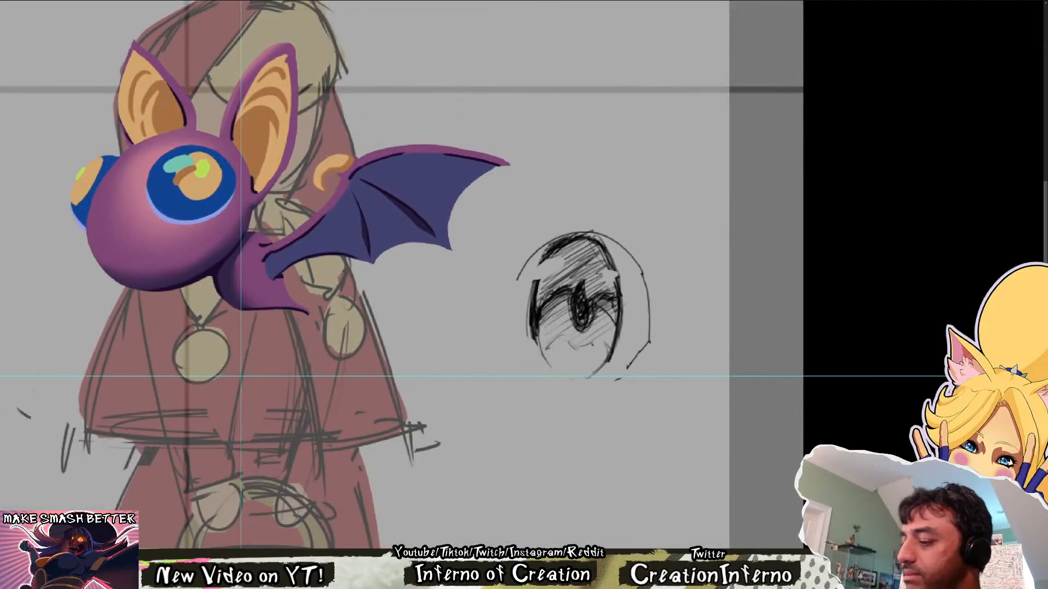
{"action": "left_click_drag", "start_coordinate": [584, 378], "coordinate": [611, 347]}
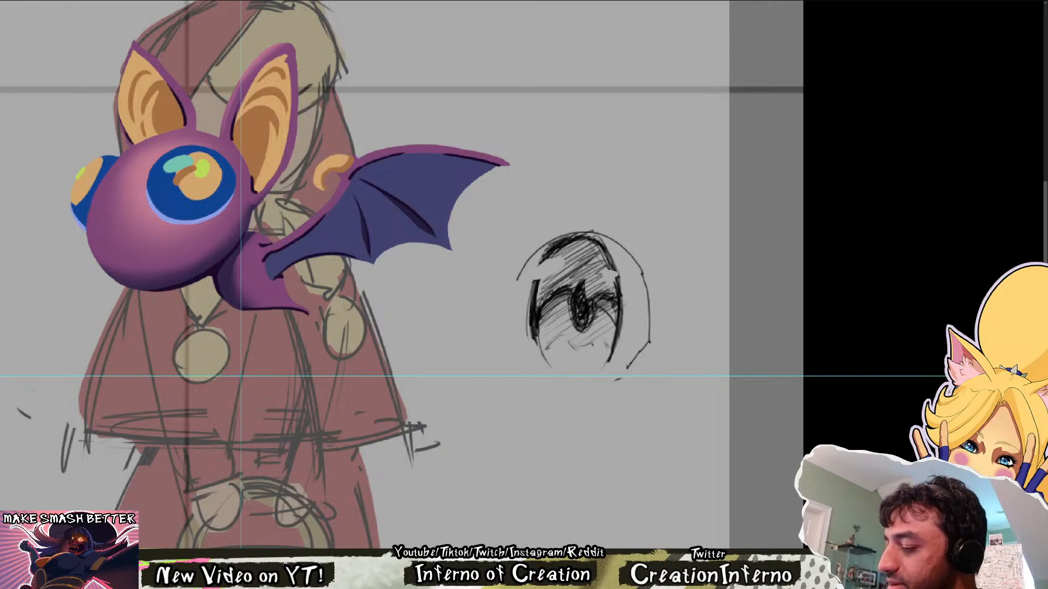
{"action": "left_click_drag", "start_coordinate": [573, 386], "coordinate": [605, 382]}
{"action": "key", "text": "ctrl+z"}
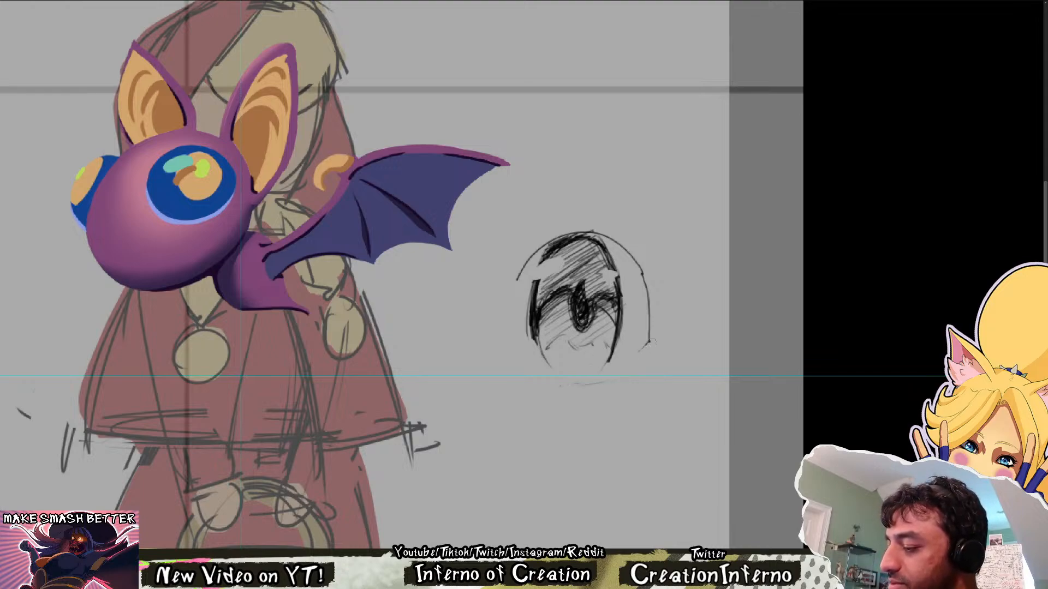
{"action": "left_click_drag", "start_coordinate": [651, 337], "coordinate": [631, 368]}
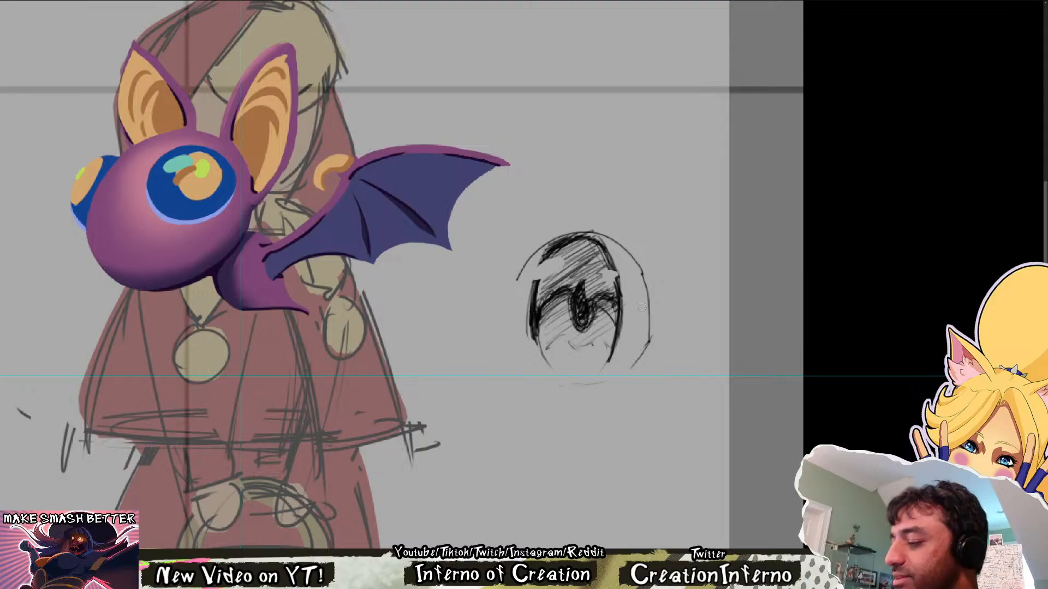
Retrace the eye's outer outline along the upper near side and sketch a second curve outside its far side
{"action": "left_click_drag", "start_coordinate": [518, 285], "coordinate": [591, 232]}
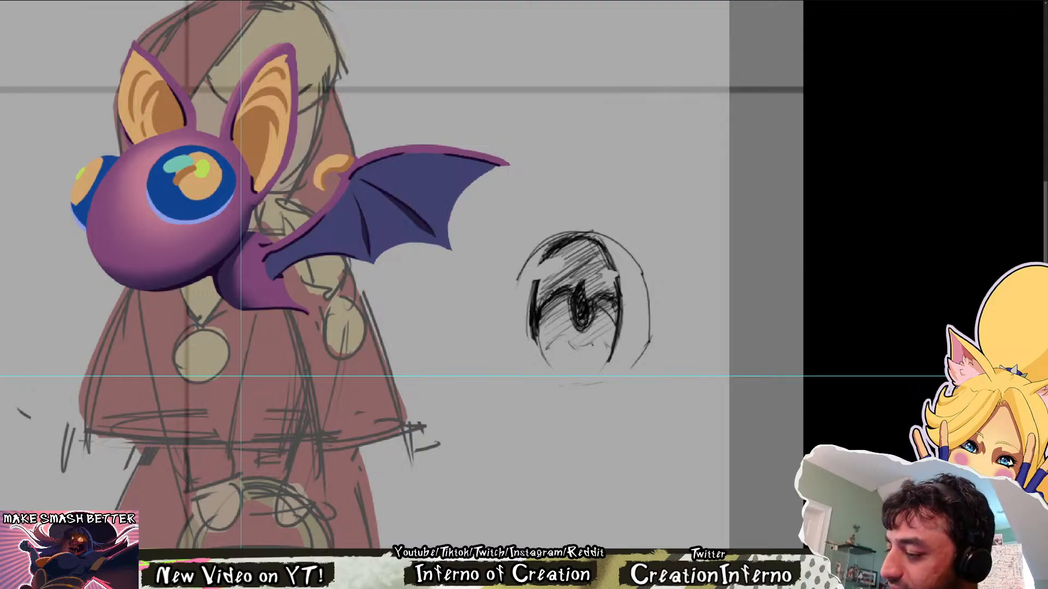
{"action": "key", "text": "ctrl+z"}
{"action": "mouse_move", "coordinate": [523, 277]}
{"action": "left_mouse_down"}
{"action": "mouse_move", "coordinate": [597, 225]}
{"action": "mouse_move", "coordinate": [660, 317]}
{"action": "mouse_move", "coordinate": [634, 383]}
{"action": "left_mouse_up"}
{"action": "key", "text": "ctrl+z"}
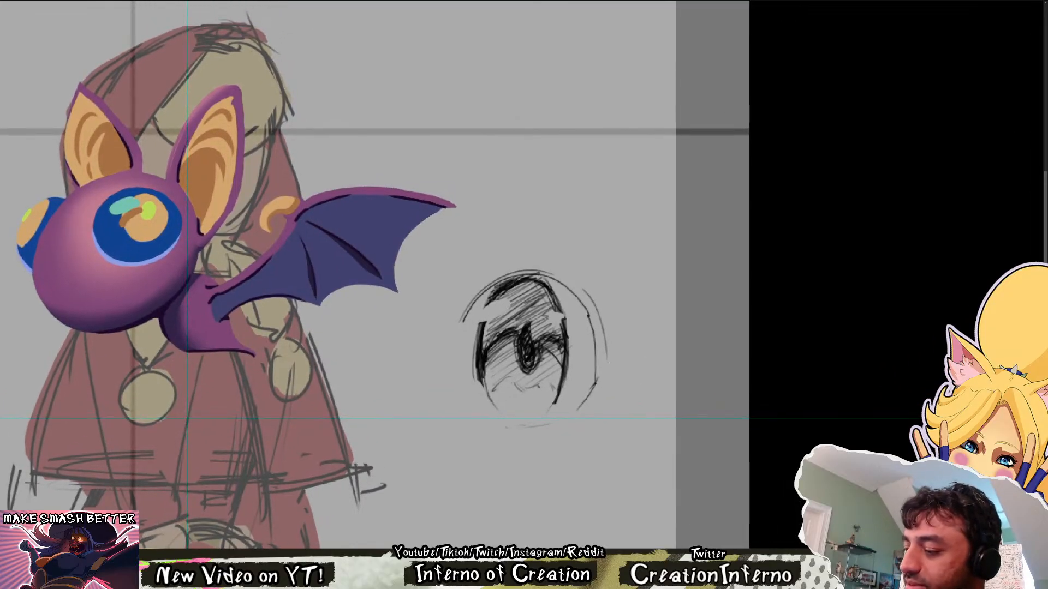
{"action": "mouse_move", "coordinate": [493, 296]}
{"action": "left_mouse_down"}
{"action": "mouse_move", "coordinate": [479, 309]}
{"action": "mouse_move", "coordinate": [479, 338]}
{"action": "mouse_move", "coordinate": [484, 307]}
{"action": "mouse_move", "coordinate": [507, 299]}
{"action": "left_mouse_up"}
{"action": "key", "text": "ctrl+z"}
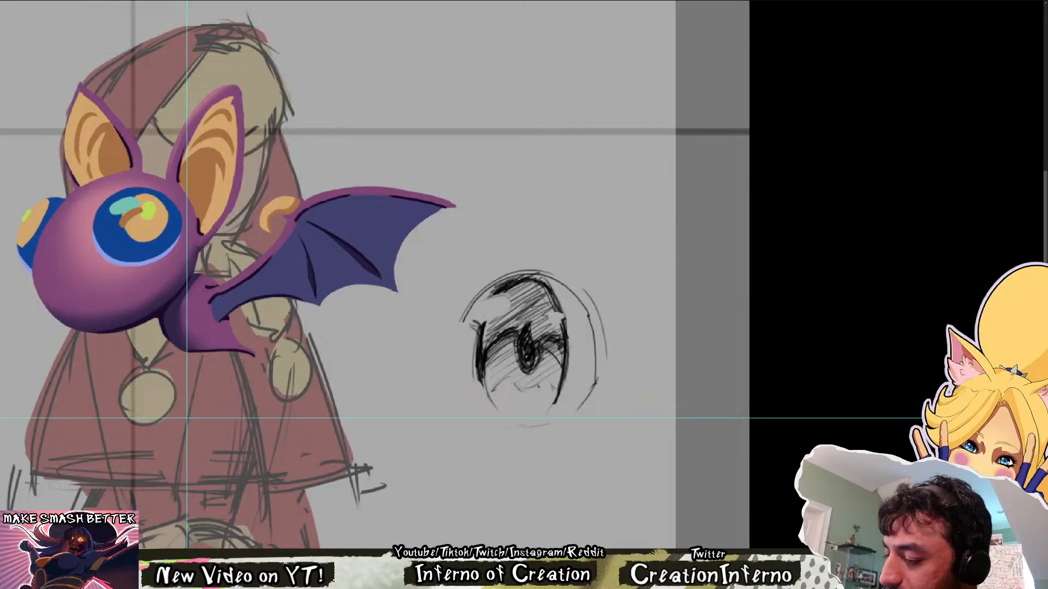
Rework the near upper side of the iris with diagonal hatching that runs past its edge above the dark arch
{"action": "mouse_move", "coordinate": [505, 315]}
{"action": "left_mouse_down"}
{"action": "mouse_move", "coordinate": [484, 332]}
{"action": "mouse_move", "coordinate": [511, 300]}
{"action": "mouse_move", "coordinate": [502, 292]}
{"action": "mouse_move", "coordinate": [482, 332]}
{"action": "left_mouse_up"}
{"action": "left_click_drag", "start_coordinate": [514, 310], "coordinate": [486, 325]}
{"action": "left_click_drag", "start_coordinate": [505, 316], "coordinate": [483, 333]}
{"action": "mouse_move", "coordinate": [491, 332]}
{"action": "left_mouse_down"}
{"action": "mouse_move", "coordinate": [481, 339]}
{"action": "mouse_move", "coordinate": [518, 290]}
{"action": "left_mouse_up"}
{"action": "mouse_move", "coordinate": [515, 287]}
{"action": "left_mouse_down"}
{"action": "mouse_move", "coordinate": [487, 298]}
{"action": "mouse_move", "coordinate": [492, 333]}
{"action": "left_mouse_up"}
Soften the shading beneath the dark upper arc of the eye study to shape a lighter highlight band
{"action": "scroll", "coordinate": [588, 274], "scroll_direction": "down", "scroll_amount": 3}
{"action": "scroll", "coordinate": [548, 282], "scroll_direction": "up", "scroll_amount": 4}
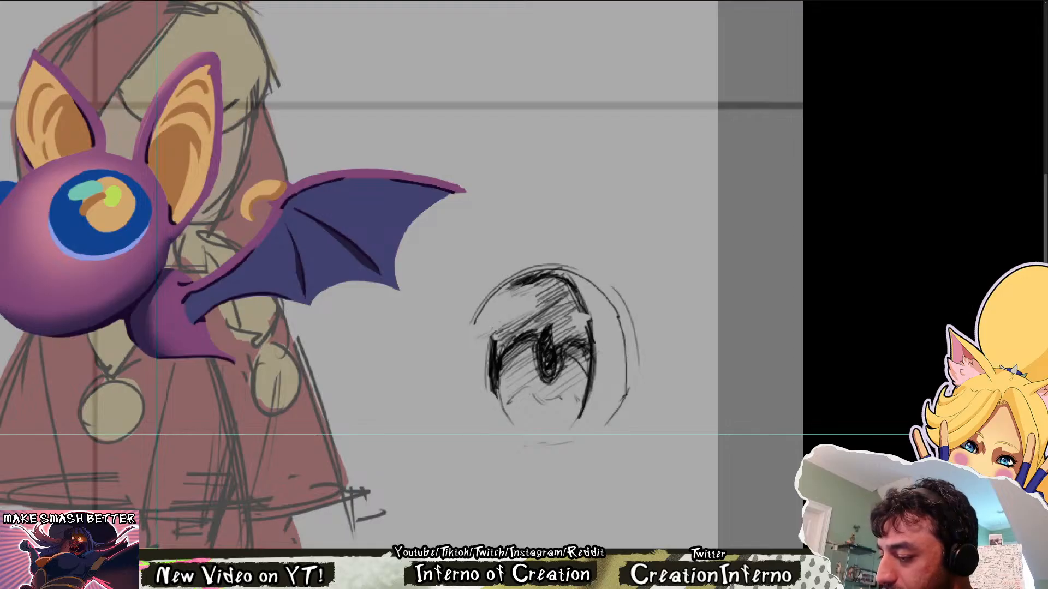
{"action": "key", "text": "ctrl+0"}
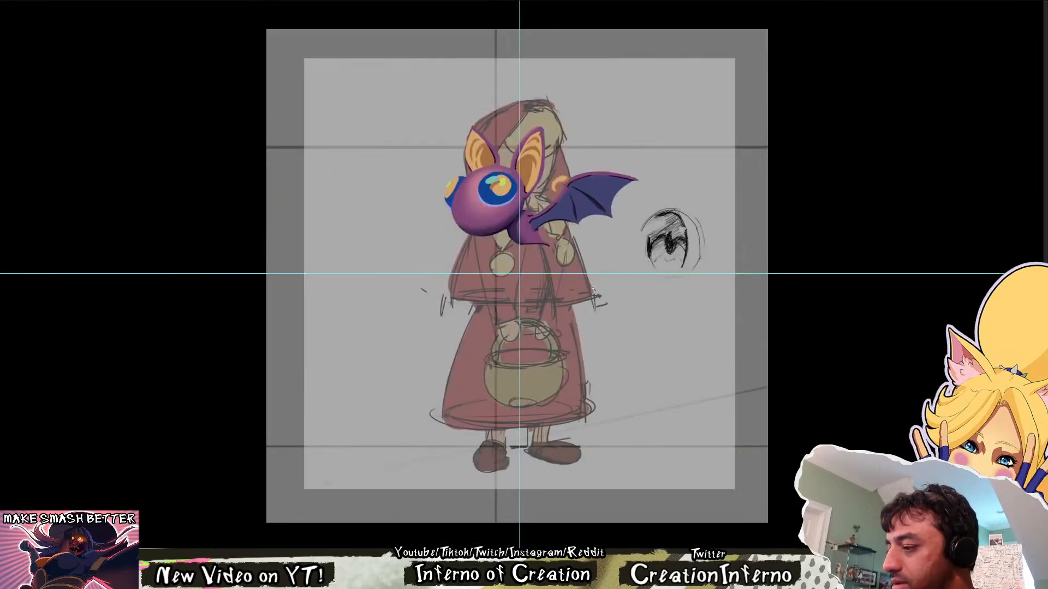
{"action": "scroll", "coordinate": [710, 218], "scroll_direction": "up", "scroll_amount": 3}
{"action": "scroll", "coordinate": [633, 226], "scroll_direction": "up", "scroll_amount": 3}
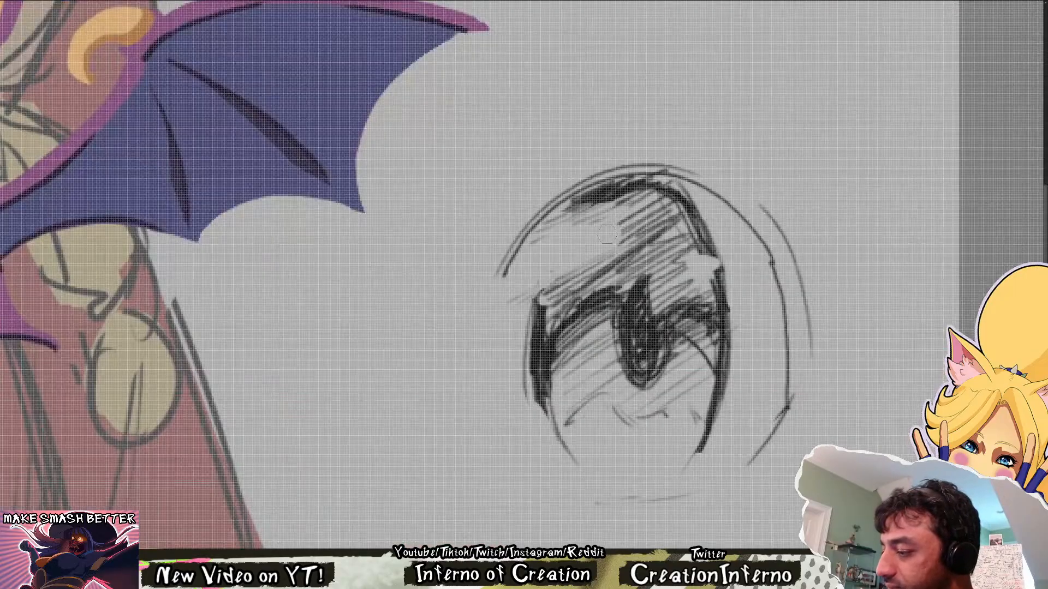
{"action": "left_click_drag", "start_coordinate": [603, 223], "coordinate": [677, 212]}
{"action": "left_click_drag", "start_coordinate": [622, 230], "coordinate": [667, 202]}
{"action": "mouse_move", "coordinate": [615, 220]}
{"action": "left_mouse_down"}
{"action": "mouse_move", "coordinate": [667, 198]}
{"action": "mouse_move", "coordinate": [655, 211]}
{"action": "left_mouse_up"}
Rework the highlight gap on the iris's far side, blending its edge with light diagonal strokes up to the dark upper arc
{"action": "scroll", "coordinate": [682, 207], "scroll_direction": "down", "scroll_amount": 5}
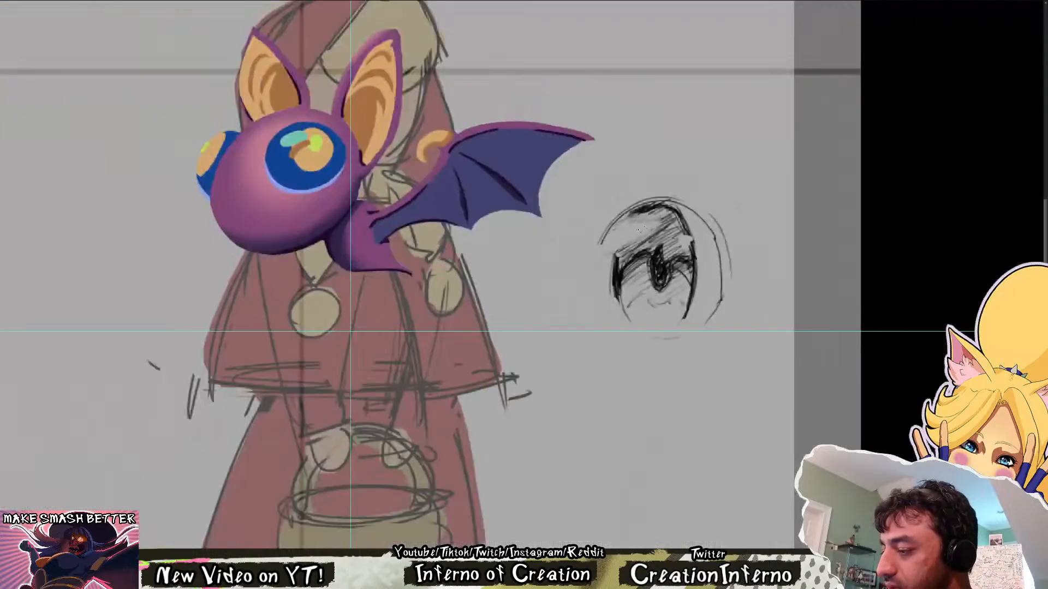
{"action": "scroll", "coordinate": [689, 252], "scroll_direction": "down", "scroll_amount": 3}
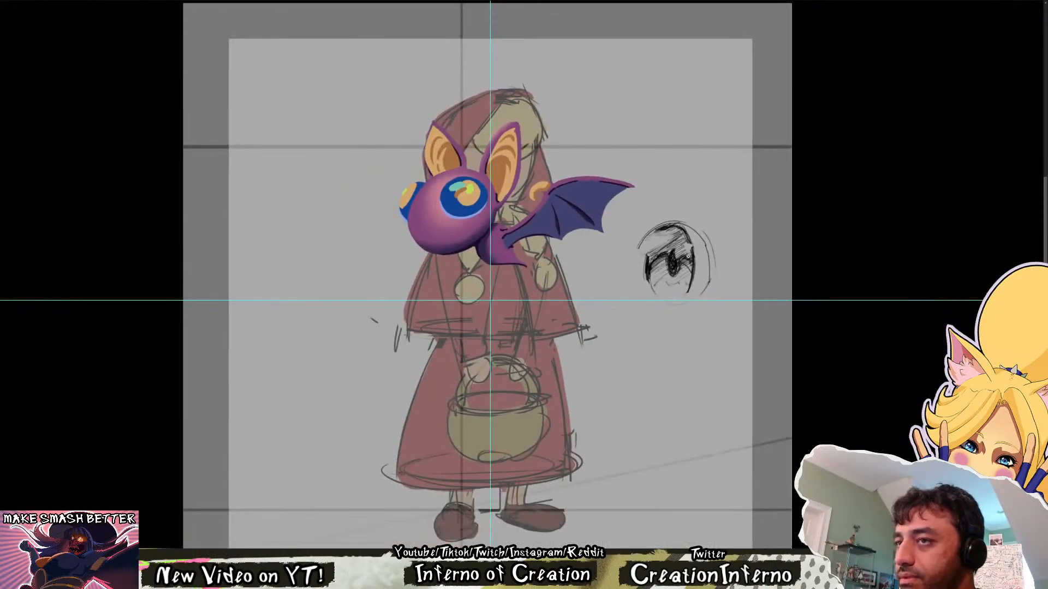
{"action": "scroll", "coordinate": [666, 304], "scroll_direction": "up", "scroll_amount": 4}
{"action": "scroll", "coordinate": [522, 332], "scroll_direction": "up", "scroll_amount": 2}
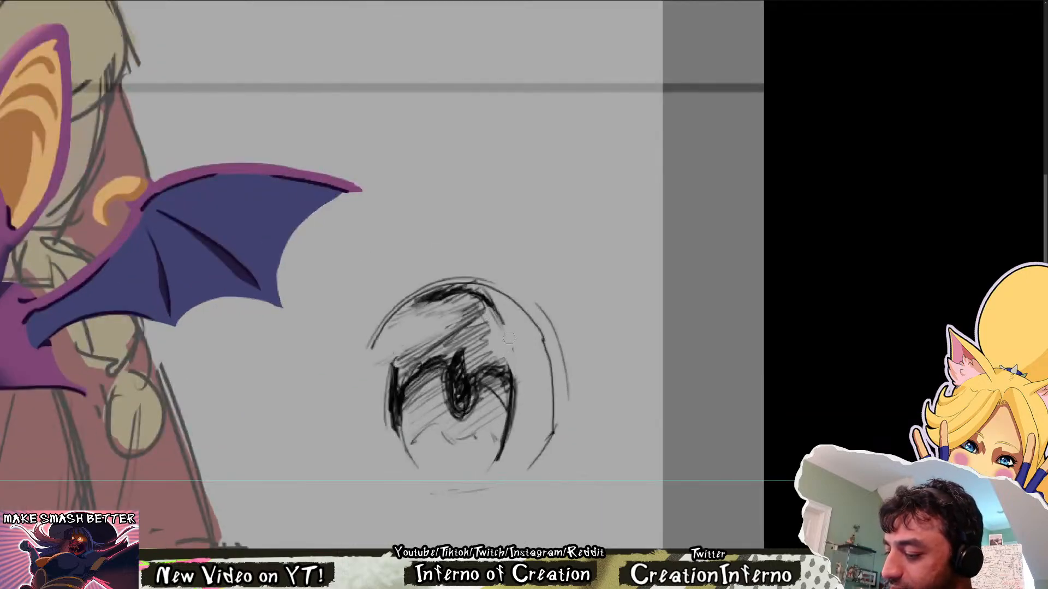
{"action": "left_click_drag", "start_coordinate": [503, 335], "coordinate": [512, 373]}
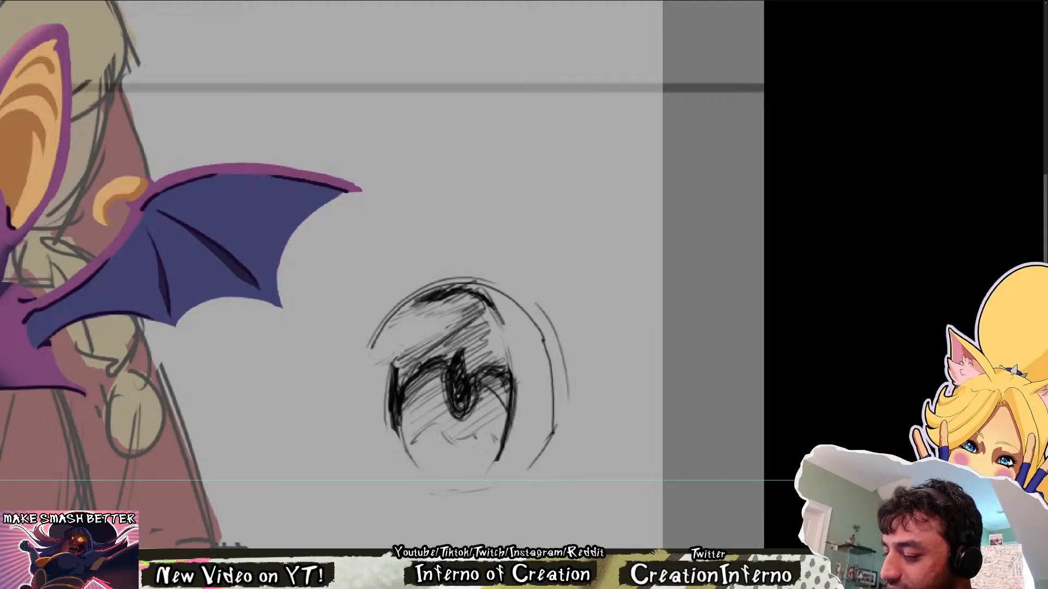
{"action": "mouse_move", "coordinate": [548, 332]}
{"action": "left_mouse_down"}
{"action": "mouse_move", "coordinate": [486, 333]}
{"action": "mouse_move", "coordinate": [594, 333]}
{"action": "left_mouse_up"}
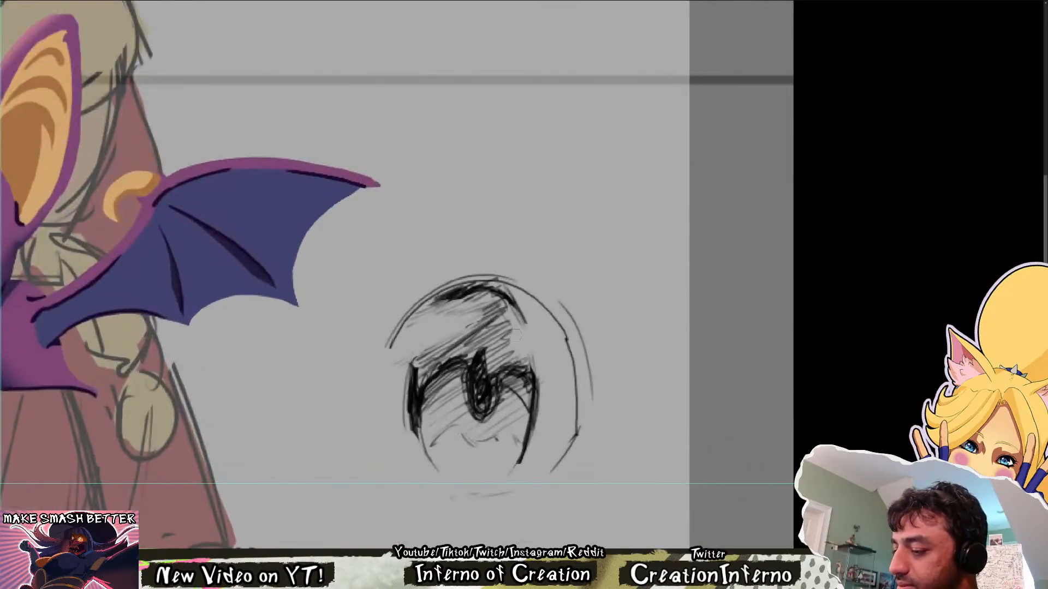
{"action": "left_click_drag", "start_coordinate": [509, 333], "coordinate": [499, 350]}
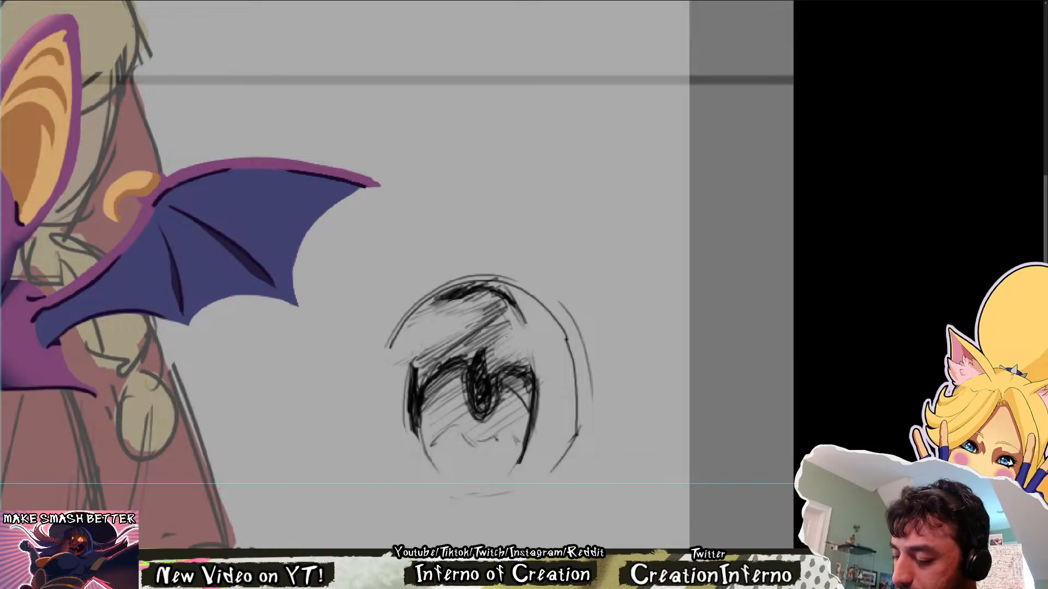
{"action": "left_click_drag", "start_coordinate": [522, 325], "coordinate": [507, 336]}
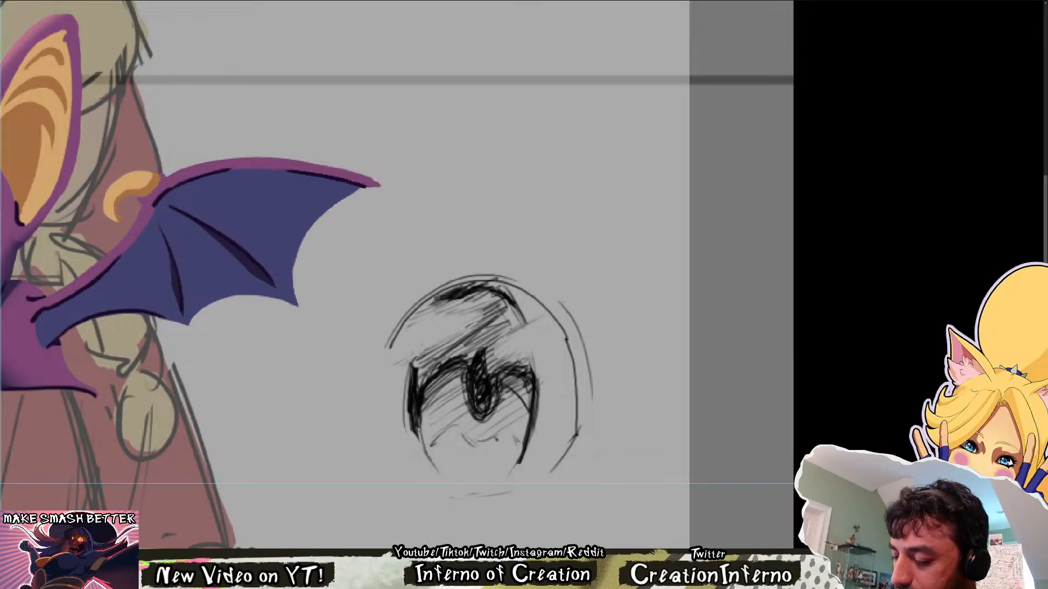
Extend the dark upper arc of the iris down along its near side
{"action": "scroll", "coordinate": [546, 333], "scroll_direction": "down", "scroll_amount": 3}
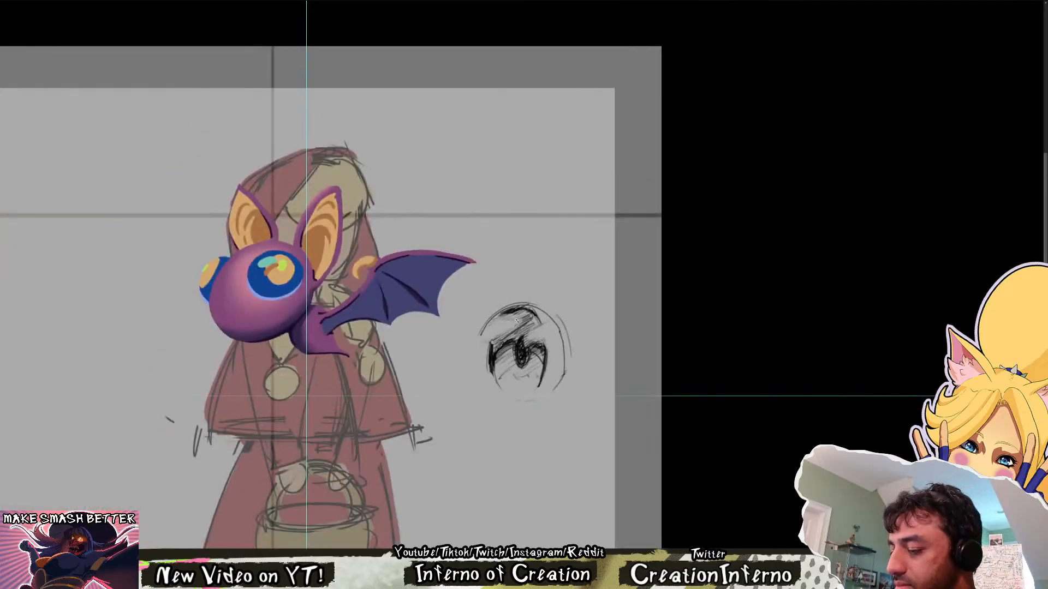
{"action": "scroll", "coordinate": [516, 321], "scroll_direction": "up", "scroll_amount": 3}
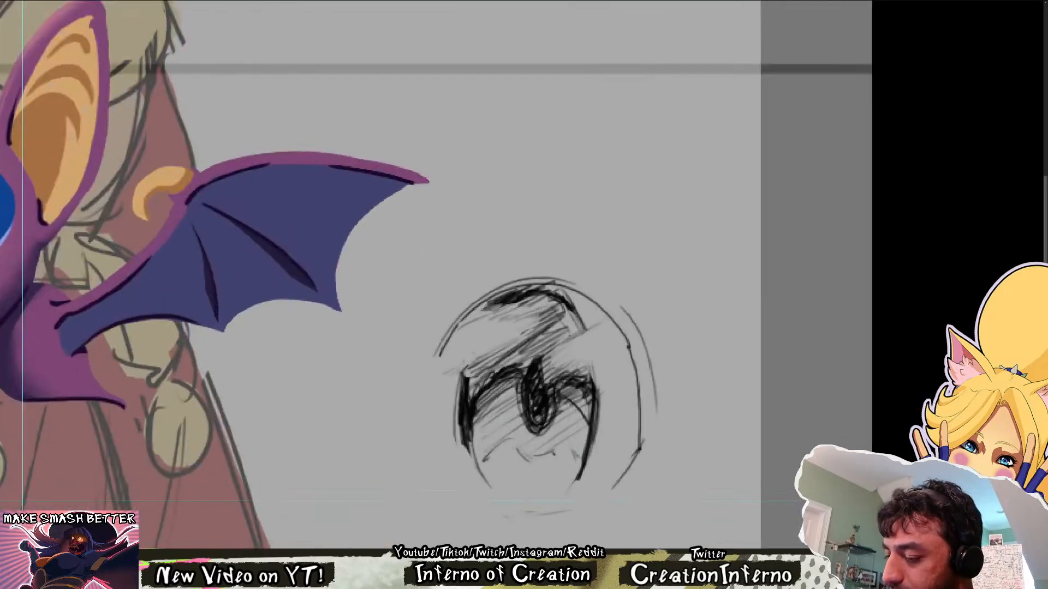
{"action": "left_click_drag", "start_coordinate": [497, 305], "coordinate": [474, 320]}
{"action": "scroll", "coordinate": [582, 305], "scroll_direction": "down", "scroll_amount": 3}
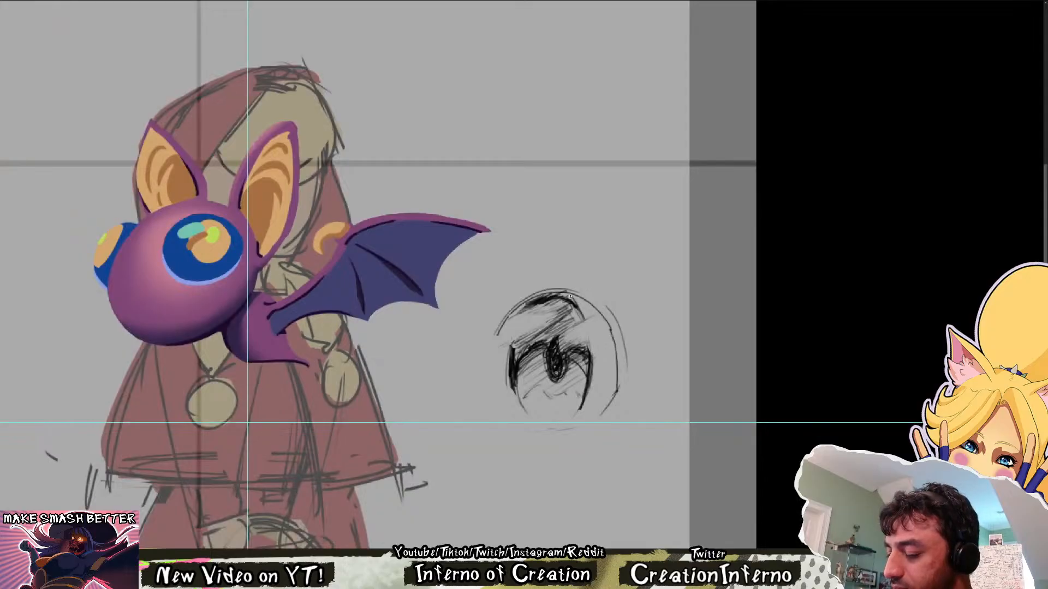
{"action": "scroll", "coordinate": [521, 316], "scroll_direction": "up", "scroll_amount": 3}
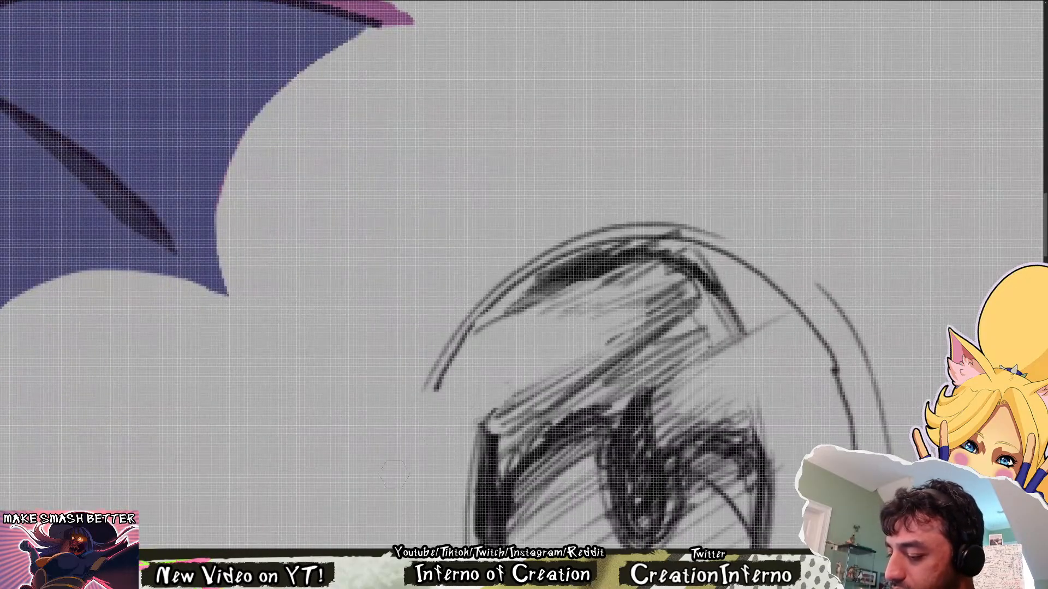
{"action": "scroll", "coordinate": [555, 371], "scroll_direction": "down", "scroll_amount": 5}
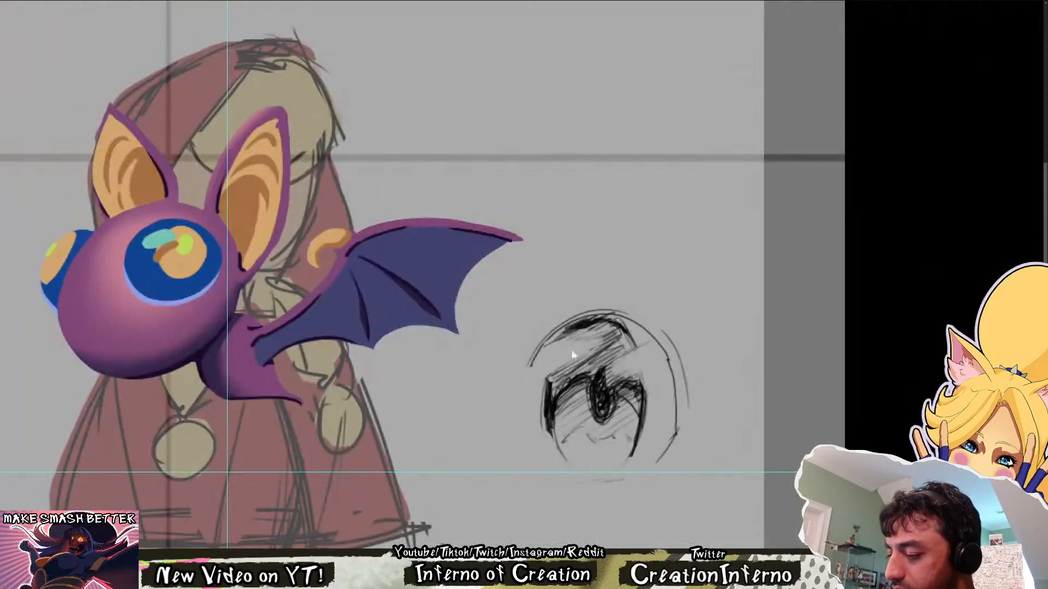
Trim the heavy dark edges on both sides of the lower iris to narrow its outline
{"action": "left_click_drag", "start_coordinate": [680, 392], "coordinate": [618, 367]}
{"action": "left_click_drag", "start_coordinate": [496, 425], "coordinate": [530, 451]}
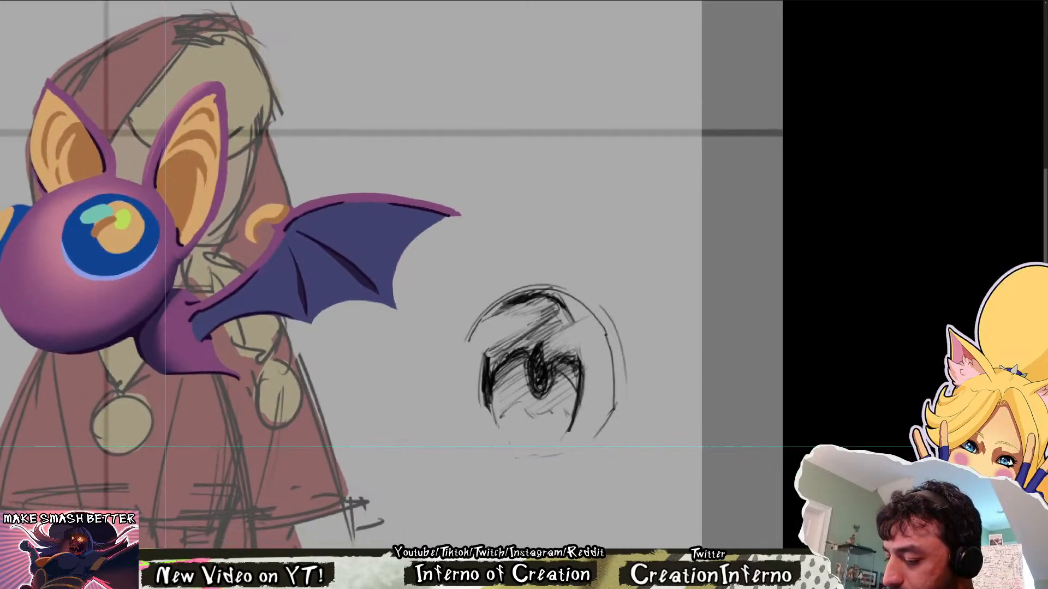
{"action": "left_click_drag", "start_coordinate": [494, 419], "coordinate": [502, 439]}
{"action": "left_click_drag", "start_coordinate": [477, 377], "coordinate": [488, 414]}
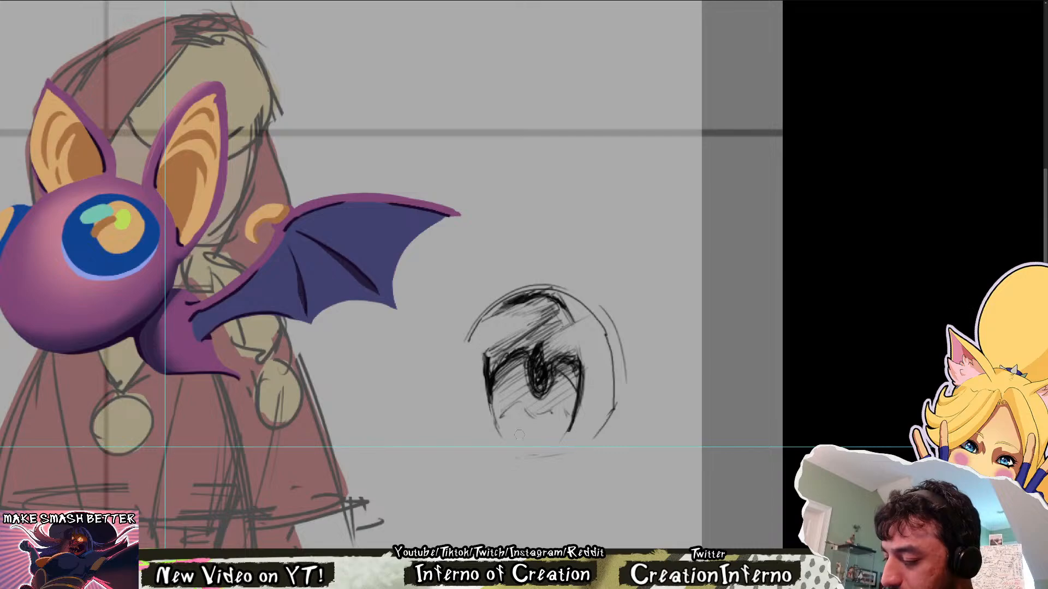
{"action": "left_click_drag", "start_coordinate": [585, 363], "coordinate": [574, 431]}
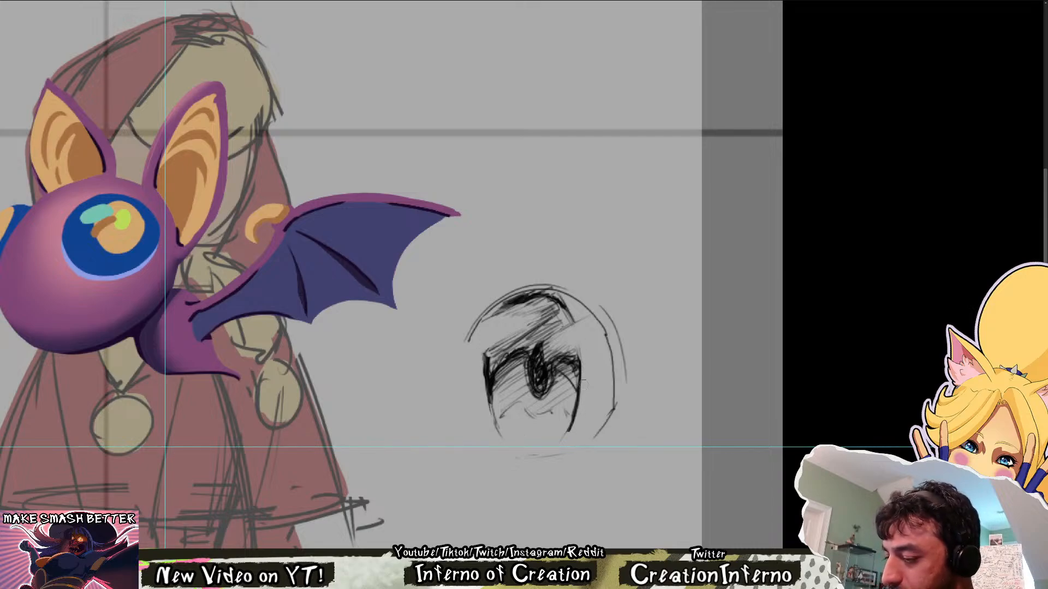
Thicken the iris outline along the side facing the bat with dark strokes, undoing the outermost one
{"action": "left_click_drag", "start_coordinate": [683, 323], "coordinate": [619, 320]}
{"action": "left_click_drag", "start_coordinate": [681, 221], "coordinate": [780, 221]}
{"action": "left_click_drag", "start_coordinate": [586, 279], "coordinate": [599, 403]}
{"action": "mouse_move", "coordinate": [645, 299]}
{"action": "left_mouse_down"}
{"action": "mouse_move", "coordinate": [582, 295]}
{"action": "mouse_move", "coordinate": [501, 363]}
{"action": "mouse_move", "coordinate": [600, 361]}
{"action": "left_mouse_up"}
{"action": "left_click_drag", "start_coordinate": [479, 313], "coordinate": [480, 400]}
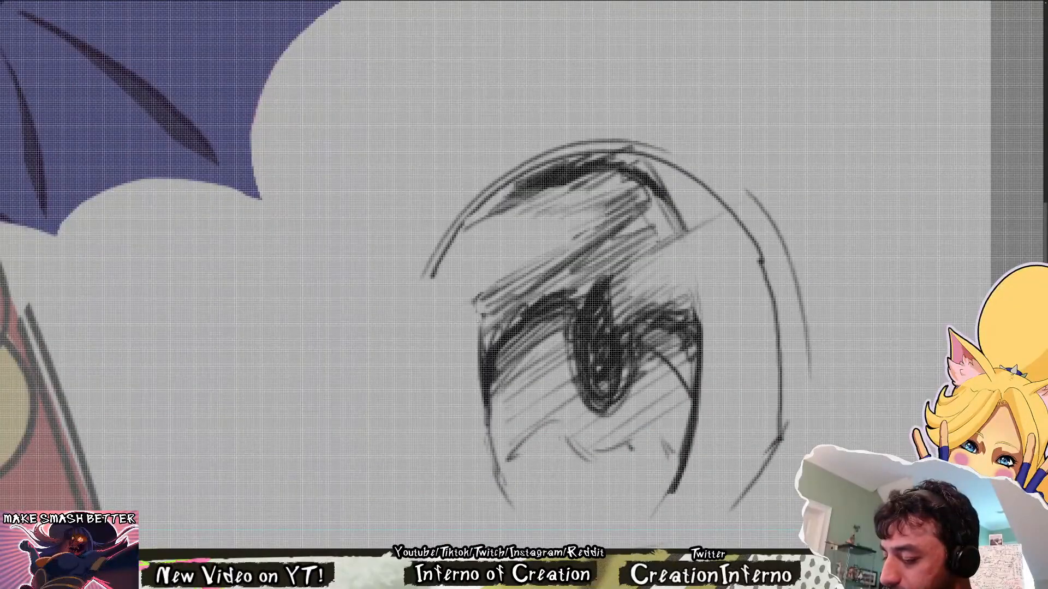
{"action": "left_click_drag", "start_coordinate": [476, 332], "coordinate": [484, 424]}
{"action": "left_click_drag", "start_coordinate": [472, 361], "coordinate": [475, 428]}
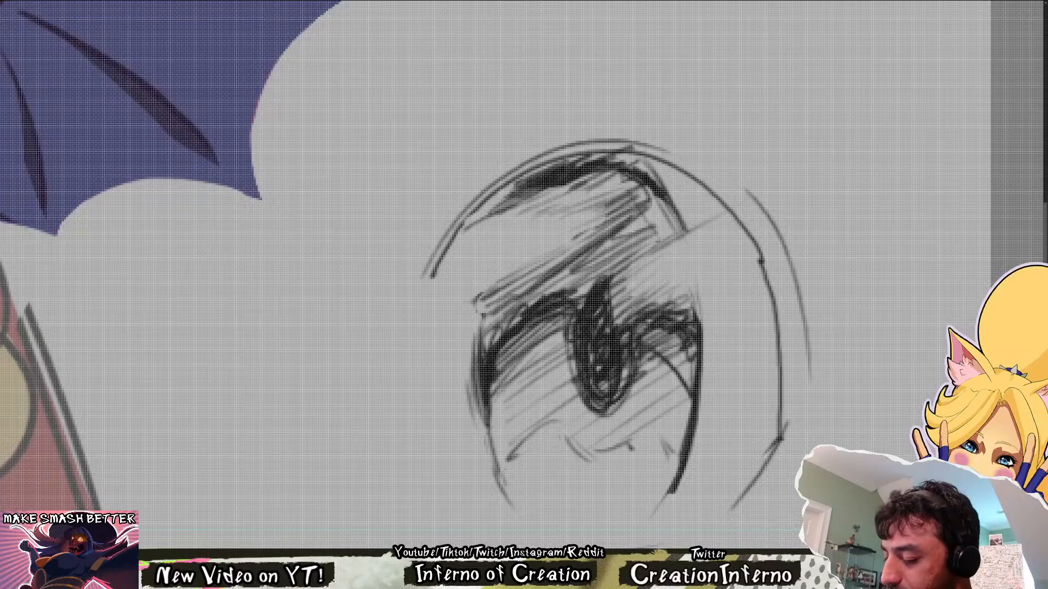
{"action": "key", "text": "ctrl+z"}
Thicken the iris outline down its far side and refine the edge on the side facing the bat
{"action": "left_click_drag", "start_coordinate": [701, 324], "coordinate": [672, 489]}
{"action": "left_click_drag", "start_coordinate": [706, 344], "coordinate": [694, 441]}
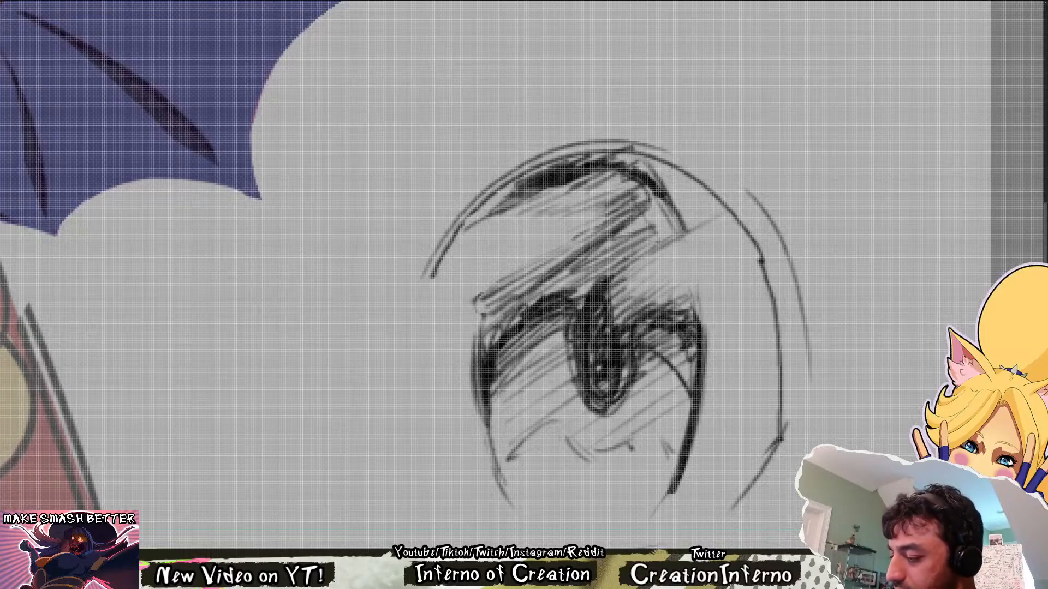
{"action": "left_click_drag", "start_coordinate": [706, 375], "coordinate": [677, 488]}
{"action": "scroll", "coordinate": [652, 296], "scroll_direction": "down", "scroll_amount": 3}
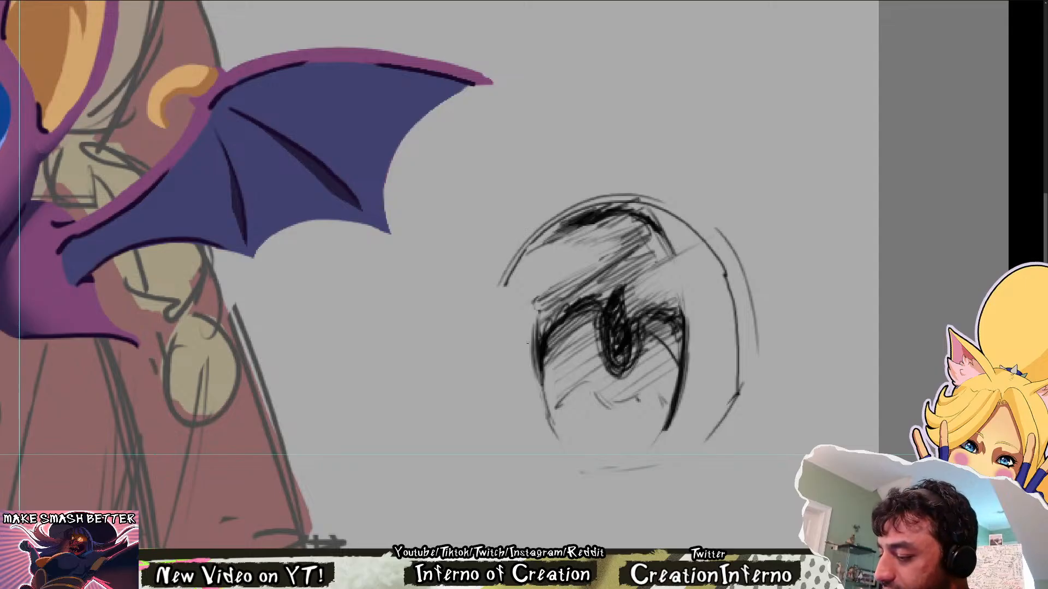
{"action": "left_click_drag", "start_coordinate": [528, 340], "coordinate": [523, 385]}
{"action": "key", "text": "ctrl+z"}
{"action": "left_click_drag", "start_coordinate": [538, 336], "coordinate": [530, 396]}
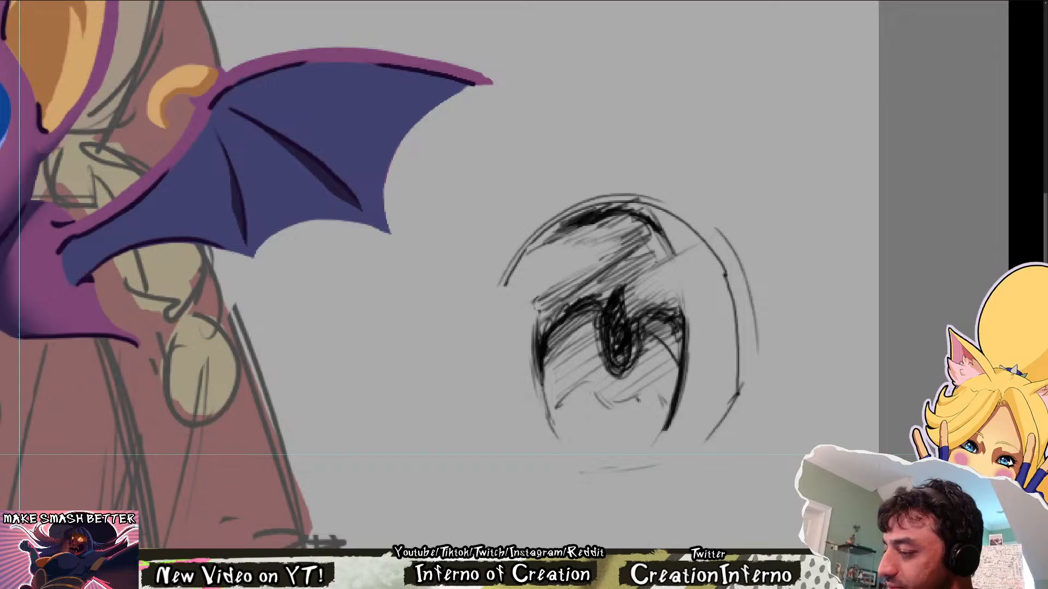
Darken the arc across the top of the eye study and extend it to the outer outline on the far side
{"action": "mouse_move", "coordinate": [647, 213]}
{"action": "left_mouse_down"}
{"action": "mouse_move", "coordinate": [675, 249]}
{"action": "mouse_move", "coordinate": [668, 232]}
{"action": "mouse_move", "coordinate": [698, 234]}
{"action": "mouse_move", "coordinate": [630, 203]}
{"action": "mouse_move", "coordinate": [528, 250]}
{"action": "left_mouse_up"}
{"action": "mouse_move", "coordinate": [575, 219]}
{"action": "left_mouse_down"}
{"action": "mouse_move", "coordinate": [536, 241]}
{"action": "mouse_move", "coordinate": [643, 205]}
{"action": "mouse_move", "coordinate": [668, 213]}
{"action": "mouse_move", "coordinate": [687, 238]}
{"action": "left_mouse_up"}
{"action": "mouse_move", "coordinate": [666, 237]}
{"action": "left_mouse_down"}
{"action": "mouse_move", "coordinate": [691, 232]}
{"action": "mouse_move", "coordinate": [669, 231]}
{"action": "left_mouse_up"}
{"action": "mouse_move", "coordinate": [677, 224]}
{"action": "left_mouse_down"}
{"action": "mouse_move", "coordinate": [635, 211]}
{"action": "mouse_move", "coordinate": [647, 214]}
{"action": "left_mouse_up"}
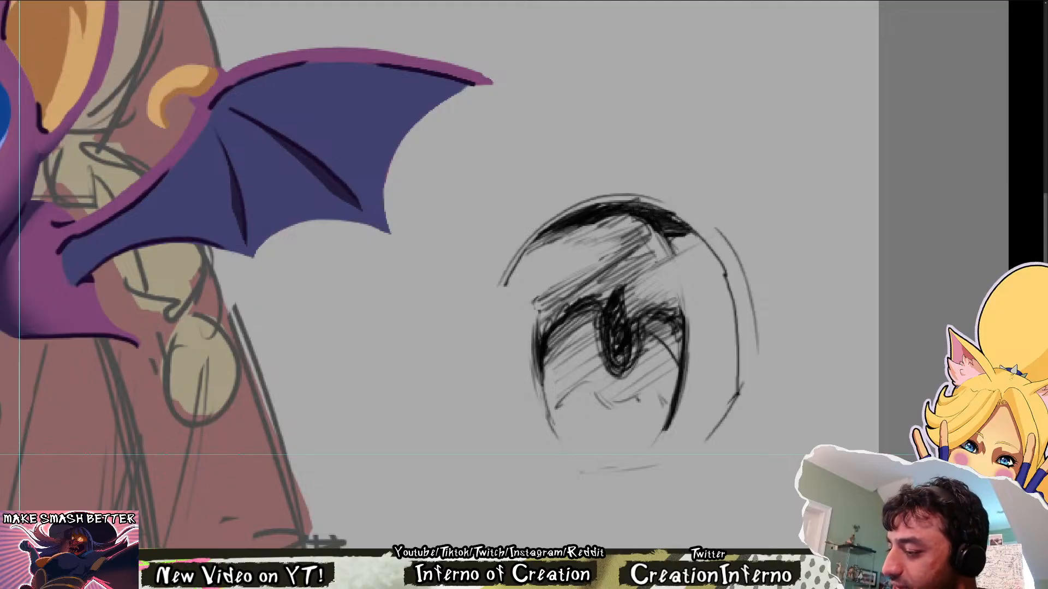
{"action": "left_click_drag", "start_coordinate": [670, 251], "coordinate": [683, 236]}
{"action": "left_click_drag", "start_coordinate": [675, 244], "coordinate": [695, 234]}
{"action": "left_click_drag", "start_coordinate": [678, 238], "coordinate": [696, 234]}
Trim the far end of the dark upper arc with the eraser and redraw its lower edge with the brush
{"action": "key", "text": "e"}
{"action": "mouse_move", "coordinate": [685, 233]}
{"action": "left_mouse_down"}
{"action": "mouse_move", "coordinate": [666, 229]}
{"action": "mouse_move", "coordinate": [698, 236]}
{"action": "mouse_move", "coordinate": [686, 224]}
{"action": "left_mouse_up"}
{"action": "key", "text": "b"}
{"action": "left_click_drag", "start_coordinate": [652, 229], "coordinate": [684, 229]}
{"action": "left_click_drag", "start_coordinate": [662, 230], "coordinate": [683, 233]}
{"action": "key", "text": "ctrl+0"}
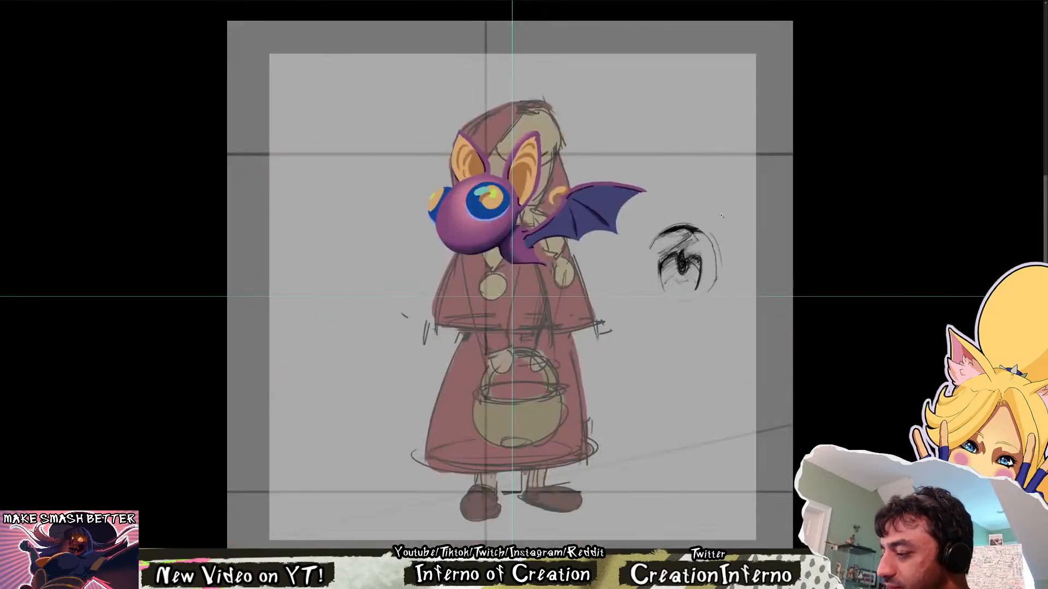
Thicken the eyeball's outer outline down the far side and start a thin outline on the side facing the bat
{"action": "scroll", "coordinate": [722, 216], "scroll_direction": "up", "scroll_amount": 3}
{"action": "mouse_move", "coordinate": [706, 291]}
{"action": "left_mouse_down"}
{"action": "mouse_move", "coordinate": [705, 349]}
{"action": "mouse_move", "coordinate": [702, 282]}
{"action": "mouse_move", "coordinate": [708, 327]}
{"action": "left_mouse_up"}
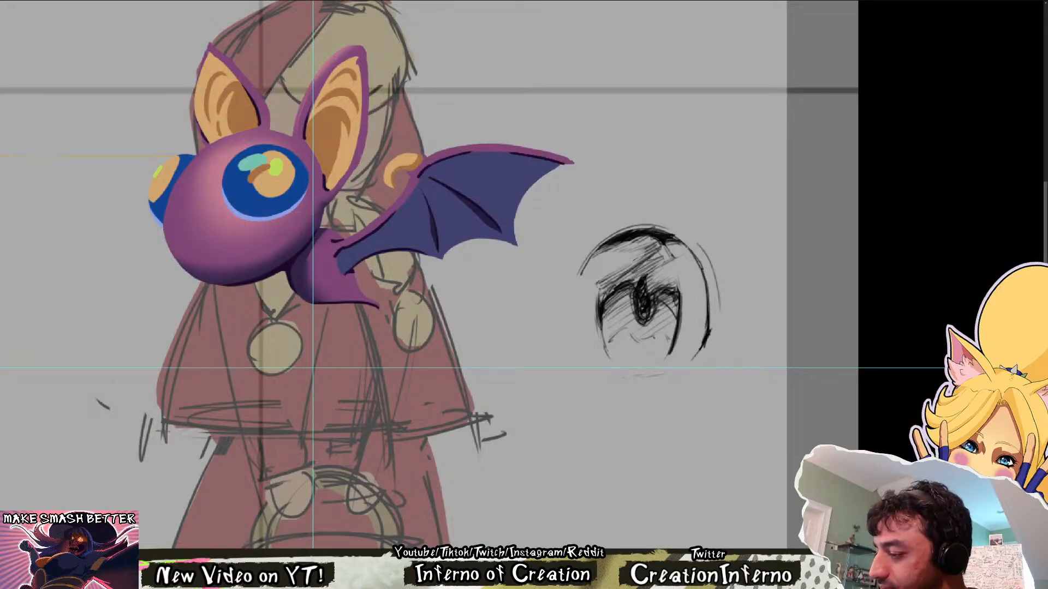
{"action": "scroll", "coordinate": [695, 256], "scroll_direction": "down", "scroll_amount": 2}
{"action": "left_click_drag", "start_coordinate": [624, 266], "coordinate": [631, 315]}
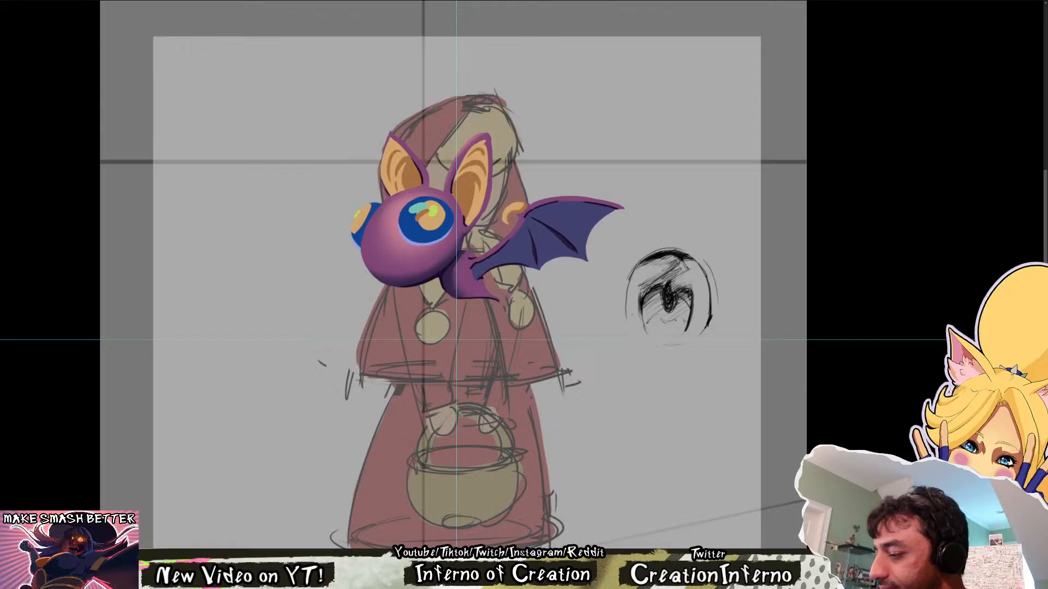
{"action": "left_click_drag", "start_coordinate": [805, 288], "coordinate": [629, 356]}
{"action": "scroll", "coordinate": [525, 362], "scroll_direction": "up", "scroll_amount": 1}
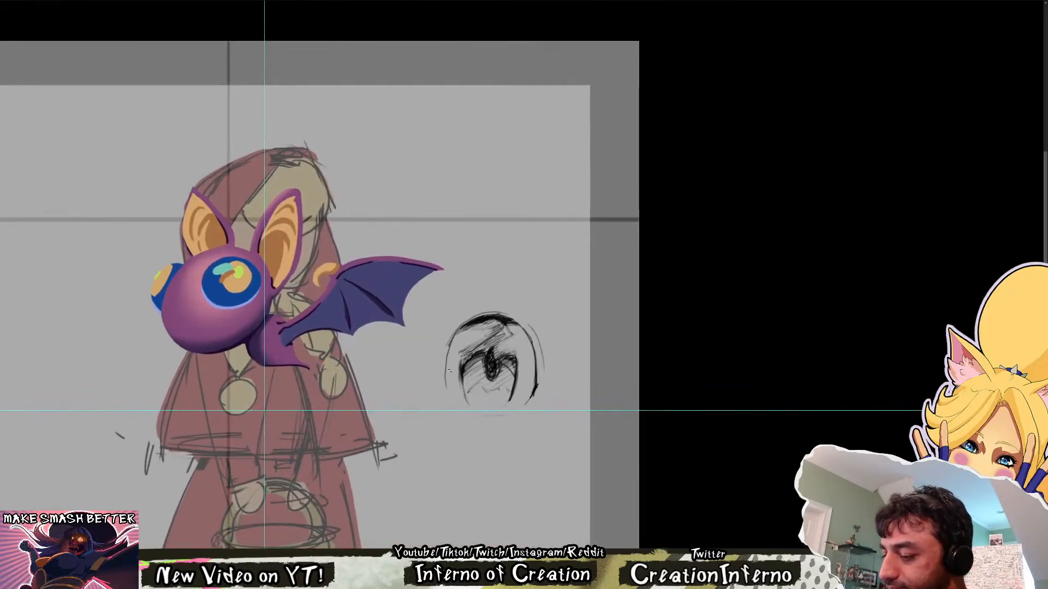
Redraw the lower part of the eyeball outline facing the bat and touch up the lower end of the far outline
{"action": "left_click_drag", "start_coordinate": [446, 353], "coordinate": [444, 388]}
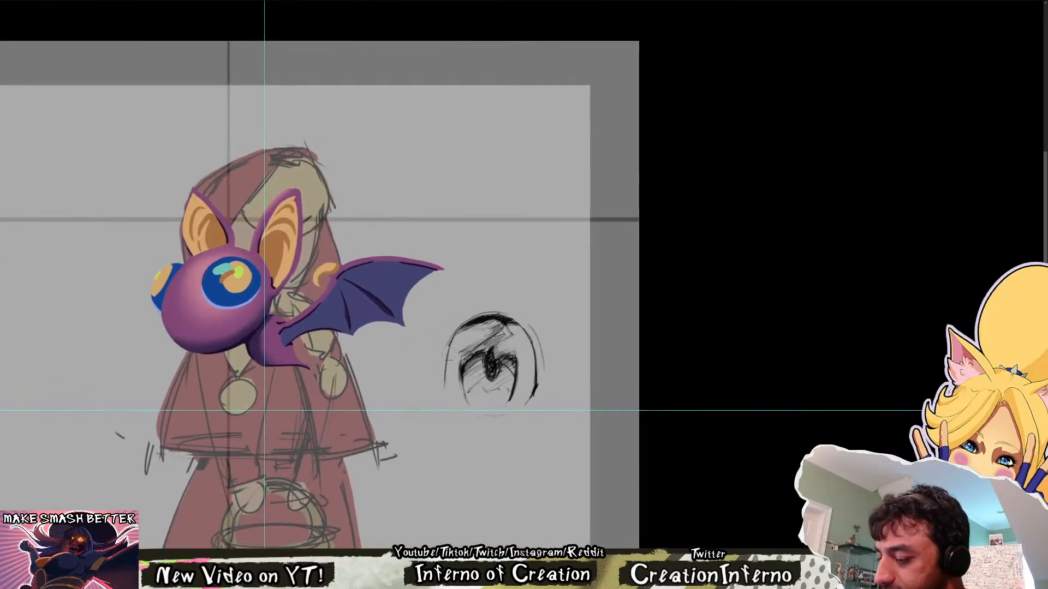
{"action": "key", "text": "ctrl+z"}
{"action": "left_click_drag", "start_coordinate": [449, 349], "coordinate": [446, 389]}
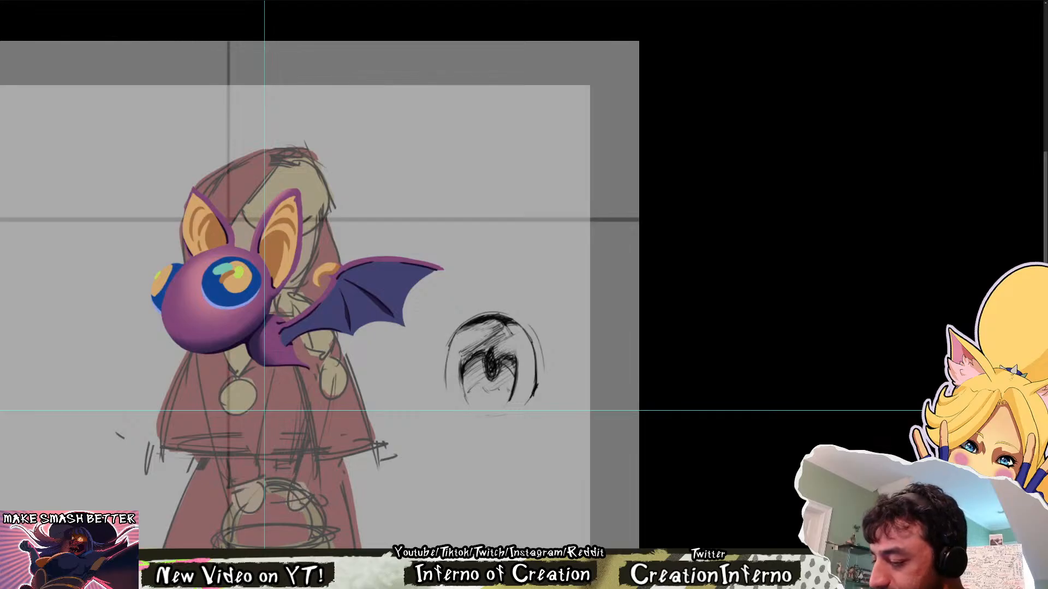
{"action": "left_click_drag", "start_coordinate": [536, 385], "coordinate": [525, 401]}
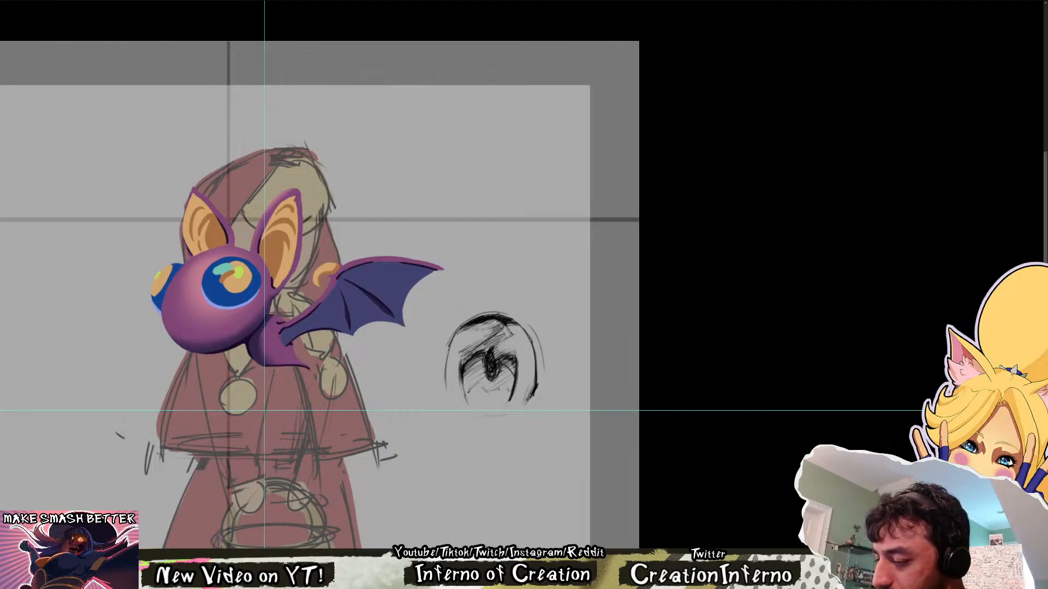
Scribble a small dark mark below the eye study's bat-facing side, lasso the whole sketch and move it slightly up
{"action": "left_click_drag", "start_coordinate": [444, 405], "coordinate": [450, 416]}
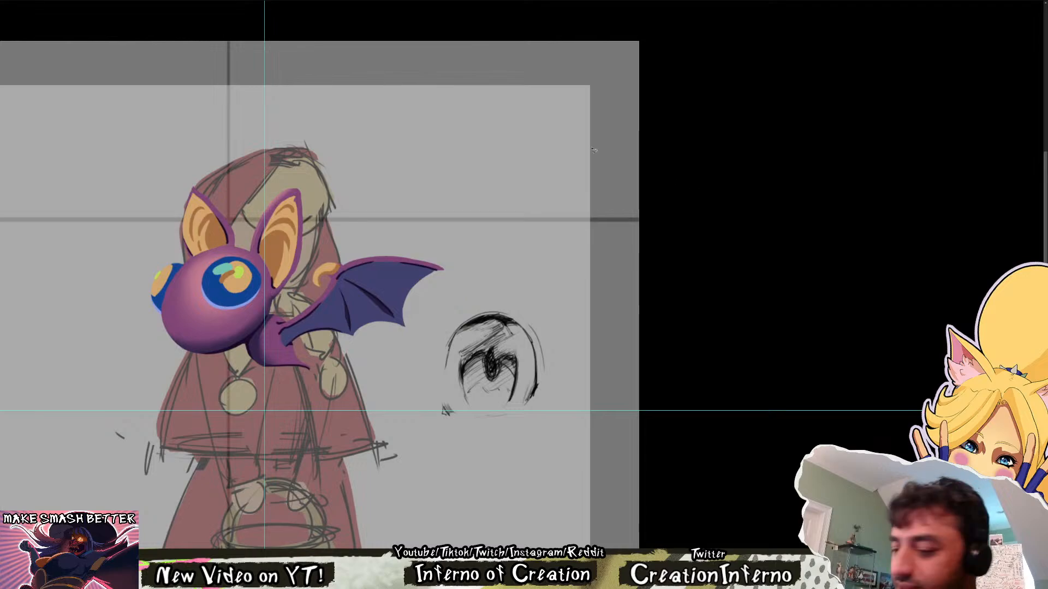
{"action": "left_click_drag", "start_coordinate": [565, 335], "coordinate": [527, 436]}
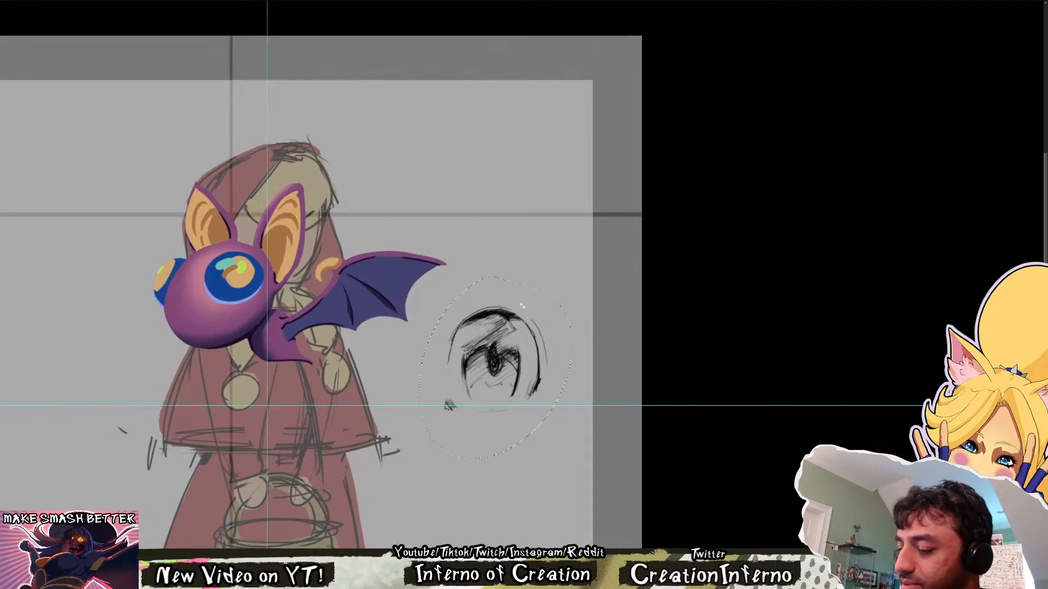
{"action": "left_click_drag", "start_coordinate": [536, 353], "coordinate": [536, 325]}
{"action": "key", "text": "ctrl+d"}
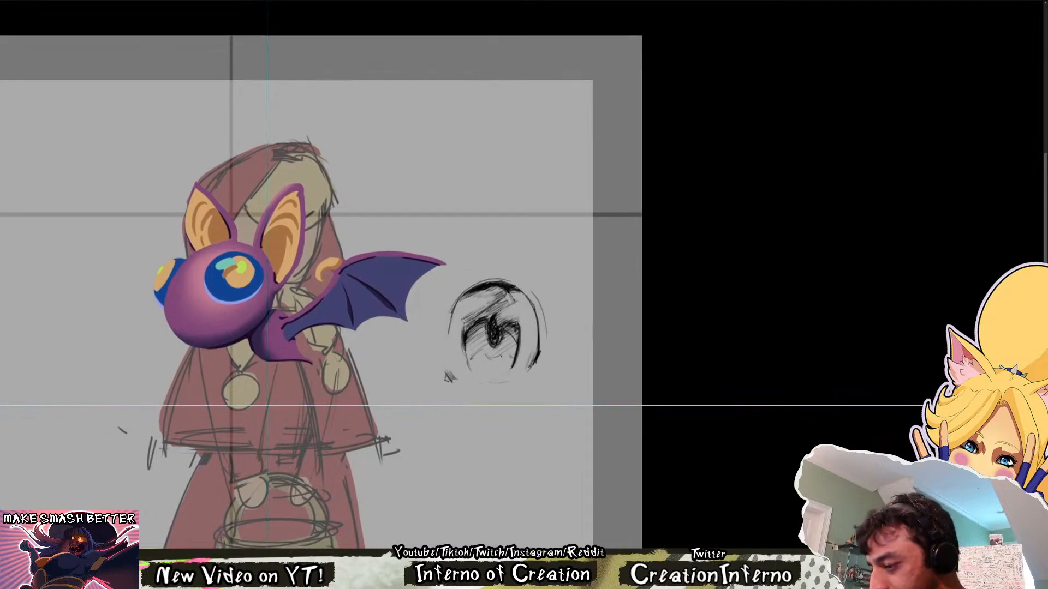
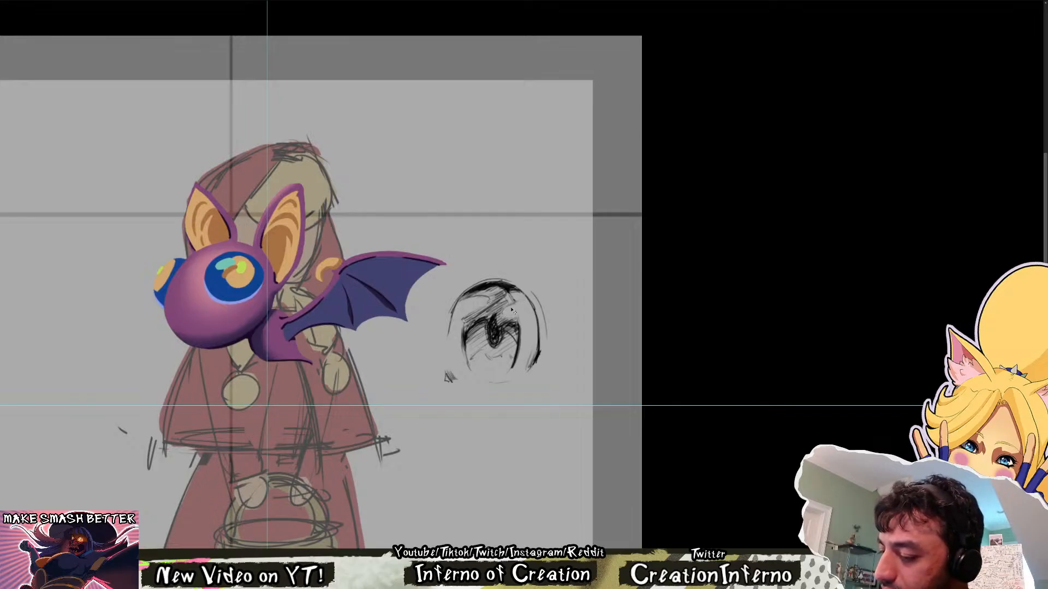
Add short shading strokes to the upper part of the eye sketch, above the pupil, and undo the last one
{"action": "key", "text": "ctrl+0"}
{"action": "left_click_drag", "start_coordinate": [573, 213], "coordinate": [1009, 174]}
{"action": "mouse_move", "coordinate": [1010, 174]}
{"action": "left_mouse_down"}
{"action": "mouse_move", "coordinate": [689, 225]}
{"action": "mouse_move", "coordinate": [651, 268]}
{"action": "left_mouse_up"}
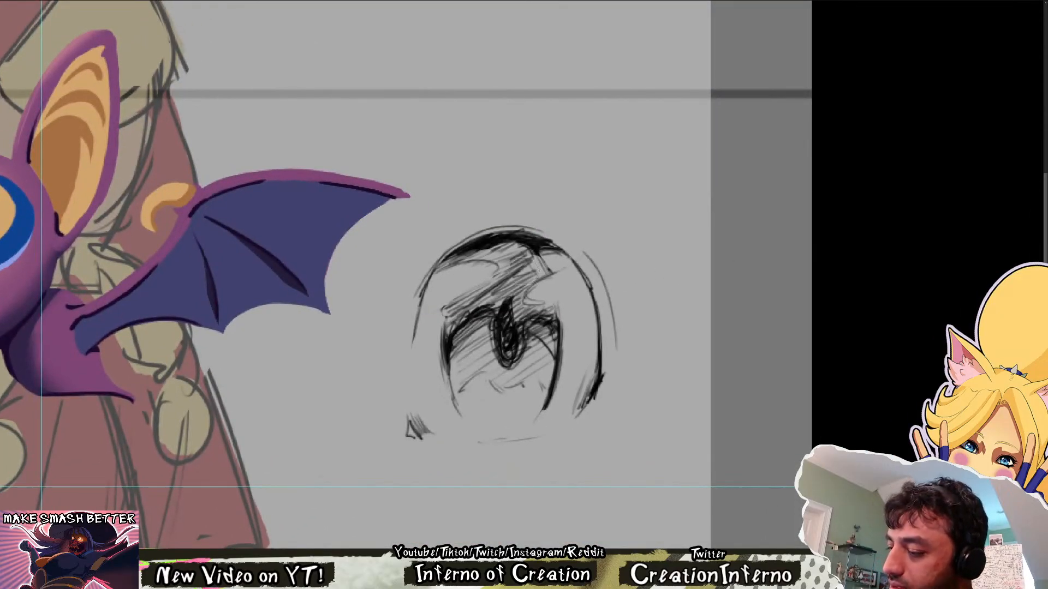
{"action": "left_click_drag", "start_coordinate": [510, 270], "coordinate": [523, 245]}
{"action": "left_click_drag", "start_coordinate": [491, 307], "coordinate": [524, 281]}
{"action": "mouse_move", "coordinate": [448, 316]}
{"action": "left_mouse_down"}
{"action": "mouse_move", "coordinate": [509, 271]}
{"action": "mouse_move", "coordinate": [513, 244]}
{"action": "left_mouse_up"}
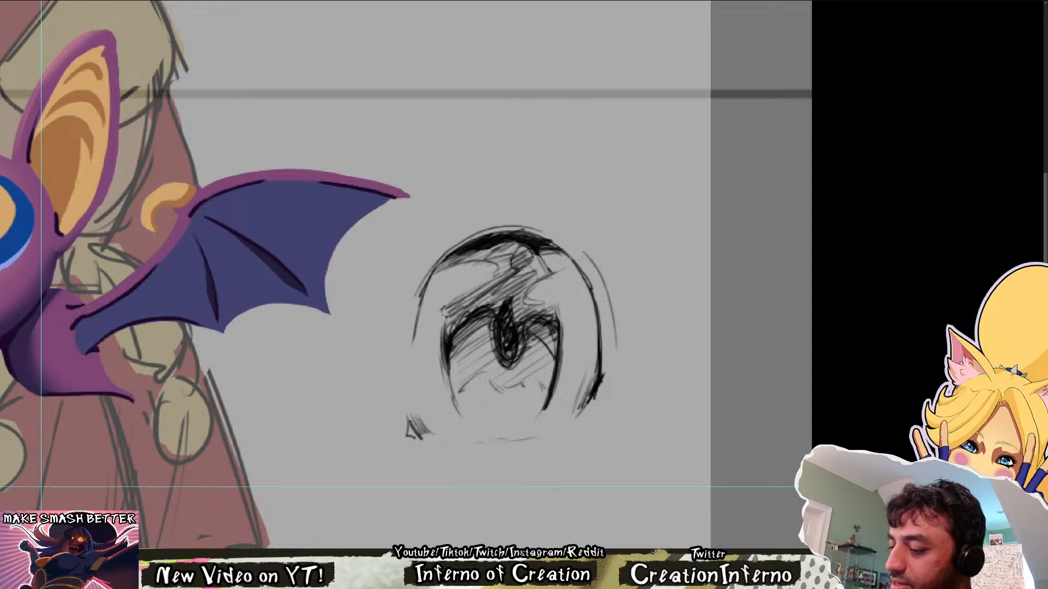
{"action": "key", "text": "ctrl+z"}
Try adding faint curved strokes along the lower edge of the iris in the eye sketch
{"action": "mouse_move", "coordinate": [445, 393]}
{"action": "left_mouse_down"}
{"action": "mouse_move", "coordinate": [478, 351]}
{"action": "mouse_move", "coordinate": [463, 416]}
{"action": "mouse_move", "coordinate": [485, 403]}
{"action": "mouse_move", "coordinate": [523, 411]}
{"action": "left_mouse_up"}
{"action": "key", "text": "ctrl+z"}
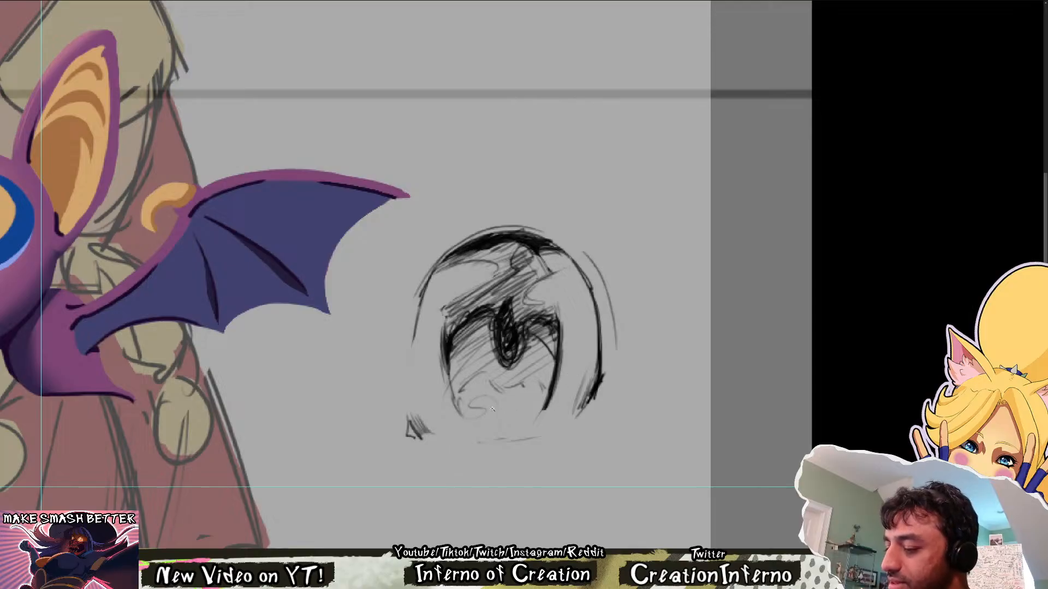
{"action": "key", "text": "ctrl+z"}
{"action": "key", "text": "ctrl+z"}
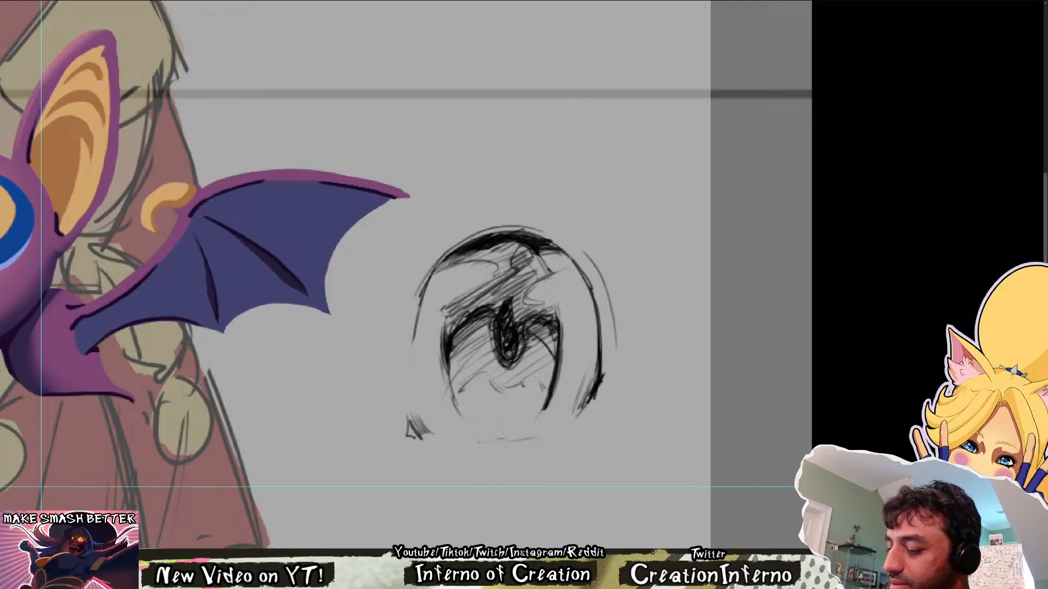
{"action": "left_click_drag", "start_coordinate": [457, 370], "coordinate": [440, 400]}
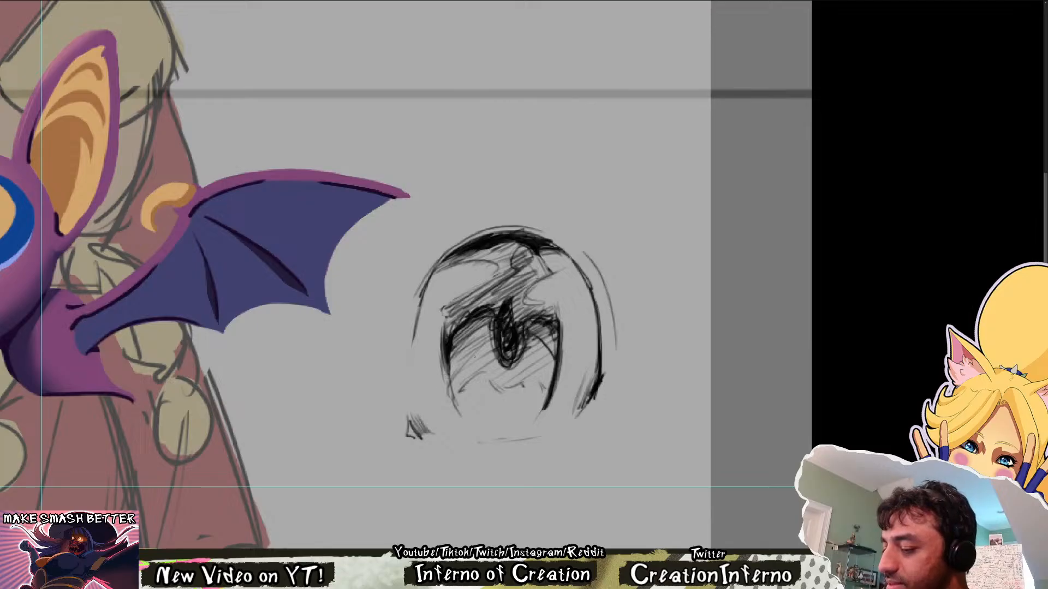
Try erasing a short diagonal streak from the pupil across the lower right of the eye sketch
{"action": "key", "text": "ctrl+0"}
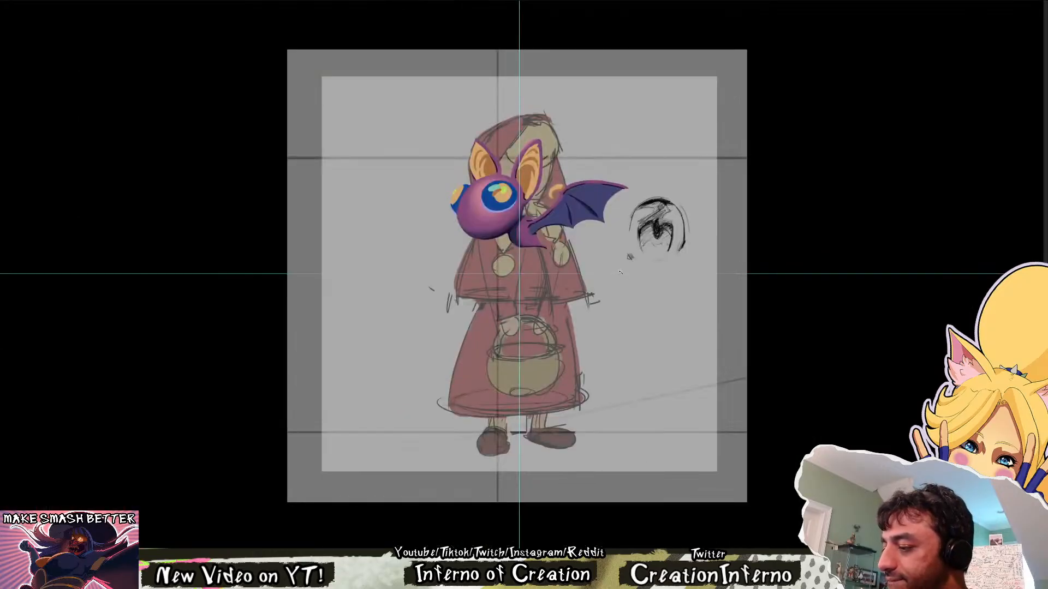
{"action": "left_click_drag", "start_coordinate": [682, 227], "coordinate": [748, 228]}
{"action": "mouse_move", "coordinate": [650, 292]}
{"action": "left_mouse_down"}
{"action": "mouse_move", "coordinate": [617, 241]}
{"action": "mouse_move", "coordinate": [633, 255]}
{"action": "left_mouse_up"}
{"action": "key", "text": "ctrl+z"}
{"action": "key", "text": "ctrl+z"}
{"action": "key", "text": "ctrl+z"}
{"action": "left_click_drag", "start_coordinate": [615, 239], "coordinate": [638, 267]}
{"action": "left_click_drag", "start_coordinate": [618, 245], "coordinate": [649, 267]}
{"action": "key", "text": "ctrl+z"}
{"action": "mouse_move", "coordinate": [611, 230]}
{"action": "left_mouse_down"}
{"action": "mouse_move", "coordinate": [651, 264]}
{"action": "mouse_move", "coordinate": [648, 275]}
{"action": "left_mouse_up"}
Erase a long diagonal light streak from the pupil to the lower-right rim of the eye sketch, undoing the extra stroke
{"action": "key", "text": "ctrl+z"}
{"action": "key", "text": "ctrl+z"}
{"action": "left_click_drag", "start_coordinate": [611, 227], "coordinate": [670, 311]}
{"action": "left_click_drag", "start_coordinate": [652, 259], "coordinate": [691, 338]}
{"action": "key", "text": "ctrl+z"}
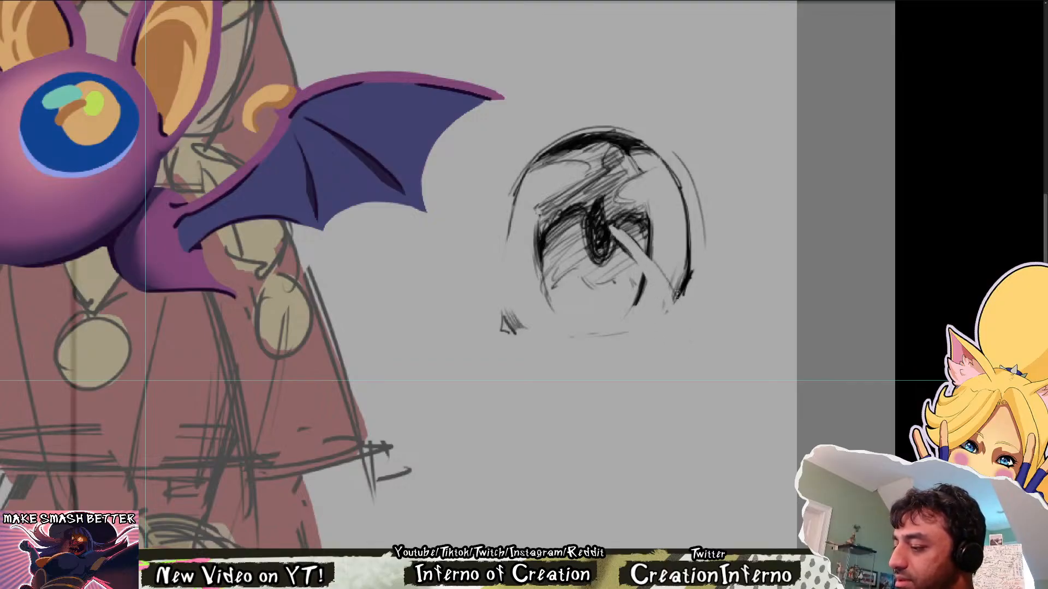
{"action": "scroll", "coordinate": [666, 267], "scroll_direction": "down", "scroll_amount": 2}
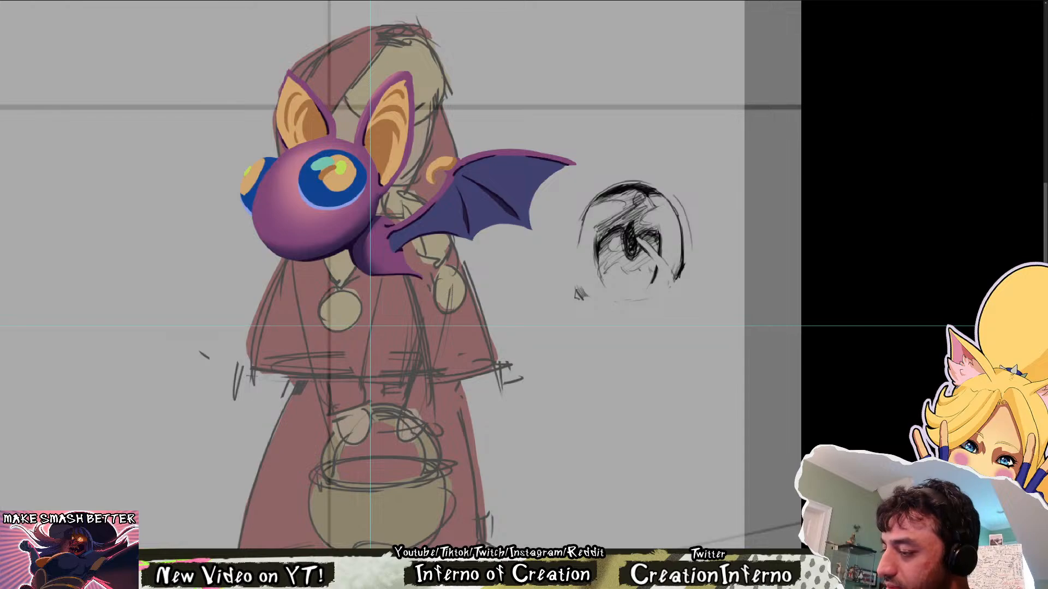
{"action": "left_click_drag", "start_coordinate": [718, 207], "coordinate": [627, 370]}
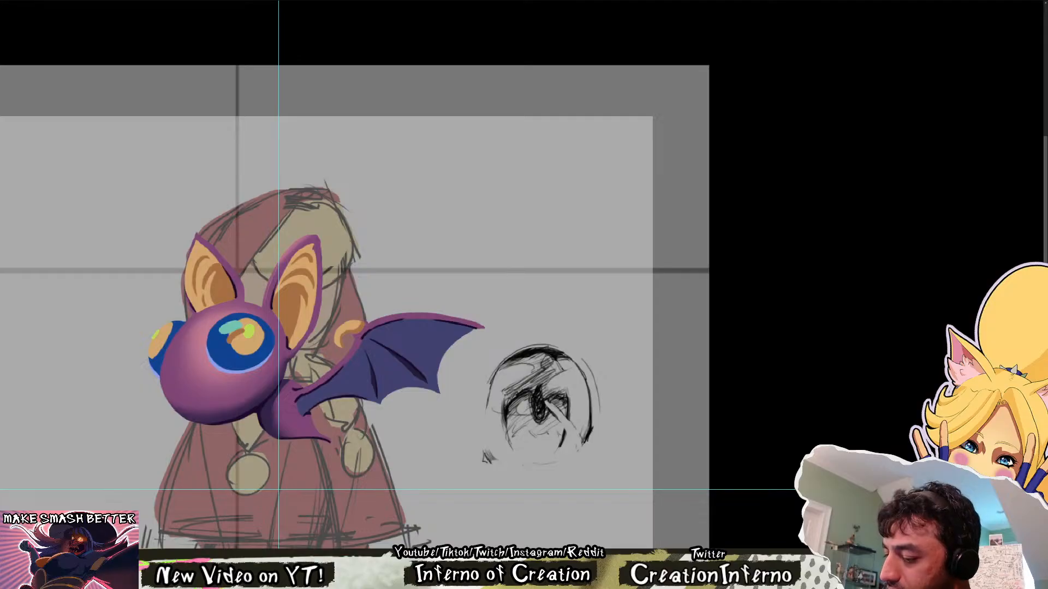
{"action": "key", "text": "ctrl+0"}
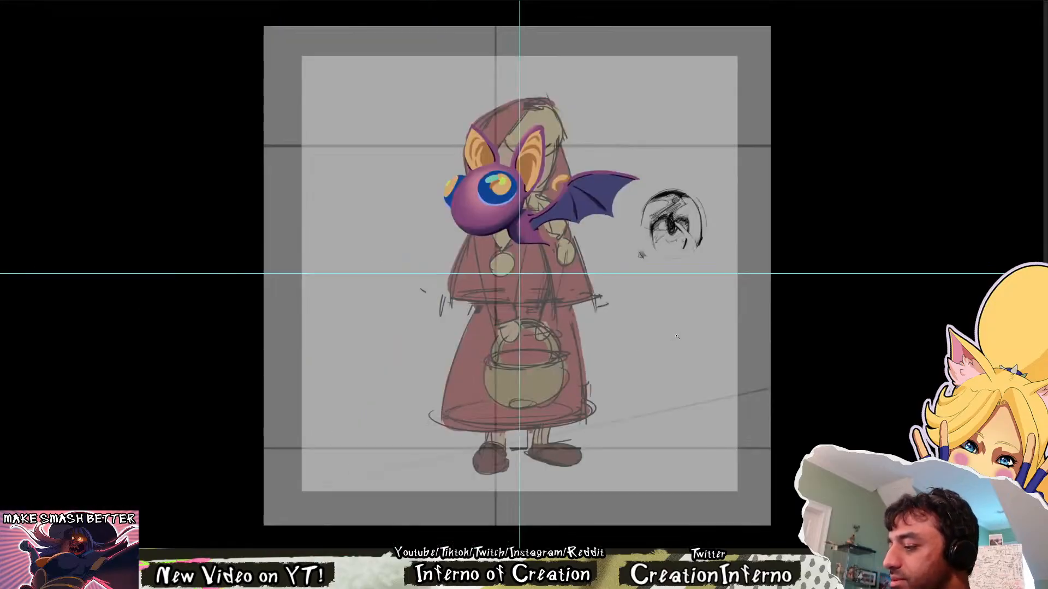
{"action": "left_click_drag", "start_coordinate": [677, 336], "coordinate": [692, 335]}
{"action": "left_click_drag", "start_coordinate": [757, 193], "coordinate": [698, 319]}
{"action": "scroll", "coordinate": [698, 320], "scroll_direction": "up", "scroll_amount": 2}
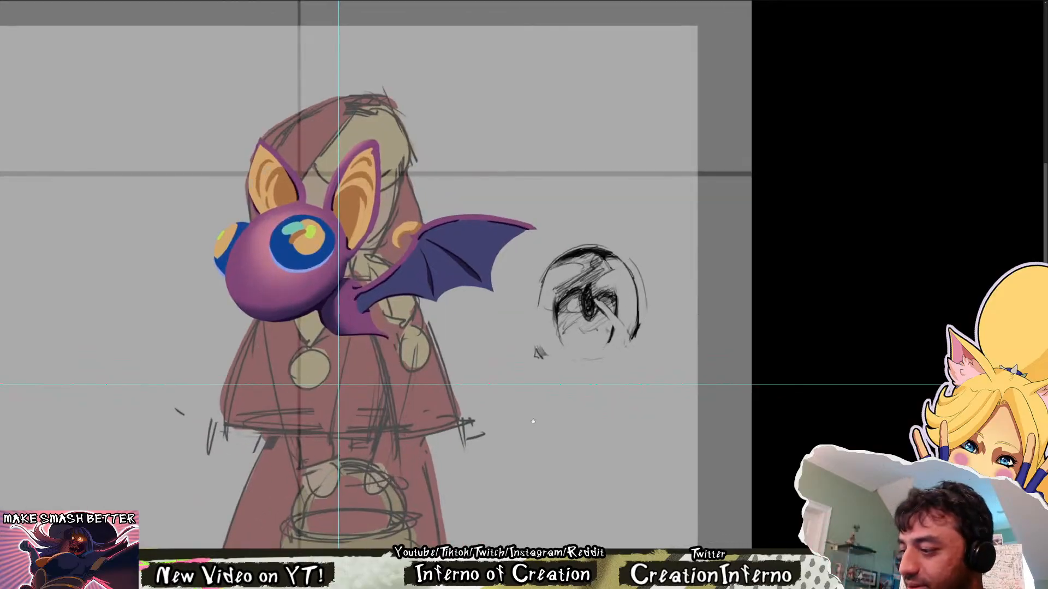
Replace the brown swirl in the iris of the bat's near eye with a thin darker-orange shadow along the iris edge
{"action": "left_click_drag", "start_coordinate": [297, 228], "coordinate": [364, 375]}
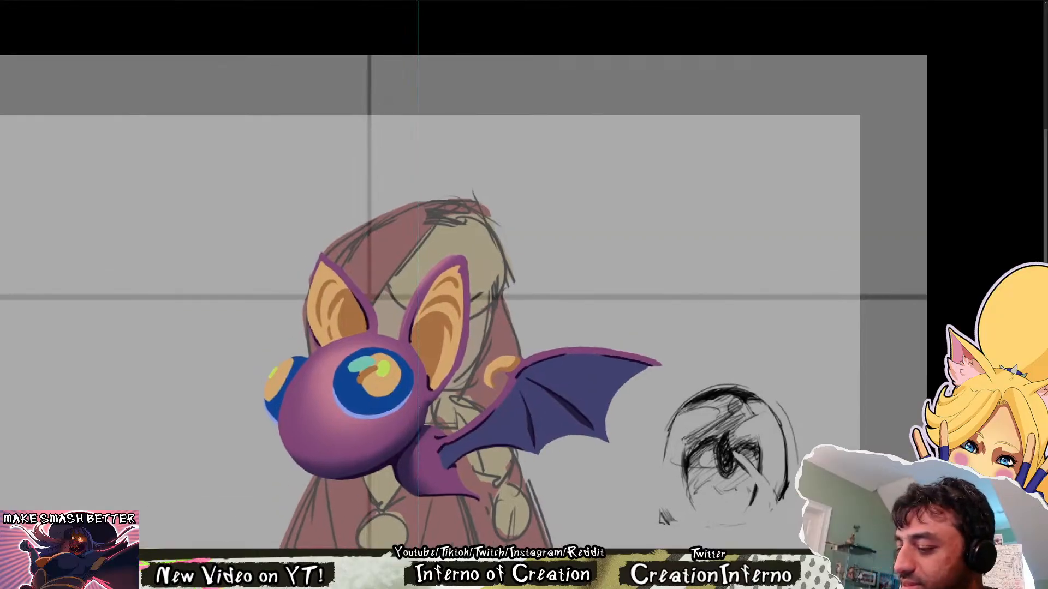
{"action": "left_click", "coordinate": [362, 375], "text": "alt"}
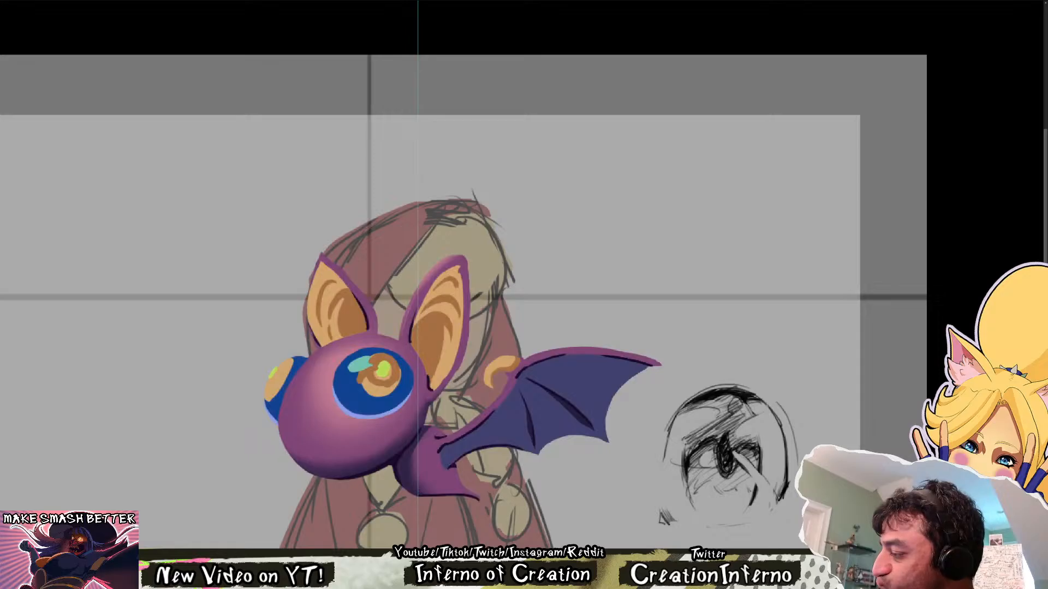
{"action": "mouse_move", "coordinate": [378, 369]}
{"action": "left_mouse_down"}
{"action": "mouse_move", "coordinate": [395, 372]}
{"action": "mouse_move", "coordinate": [374, 371]}
{"action": "left_mouse_up"}
{"action": "key", "text": "ctrl+z"}
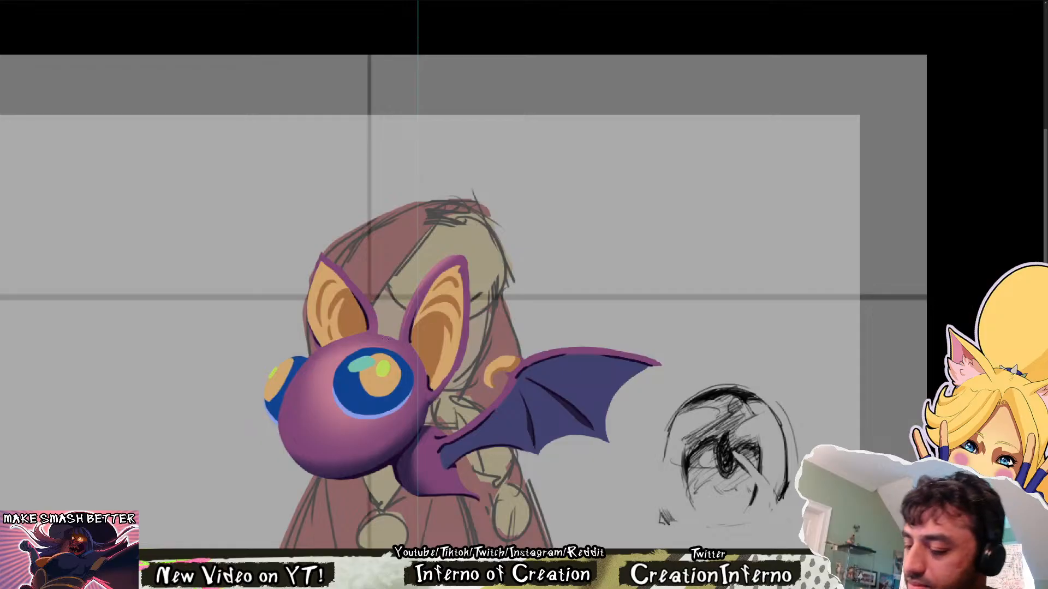
{"action": "mouse_move", "coordinate": [361, 371]}
{"action": "left_mouse_down"}
{"action": "mouse_move", "coordinate": [400, 374]}
{"action": "mouse_move", "coordinate": [374, 359]}
{"action": "left_mouse_up"}
{"action": "key", "text": "ctrl+z"}
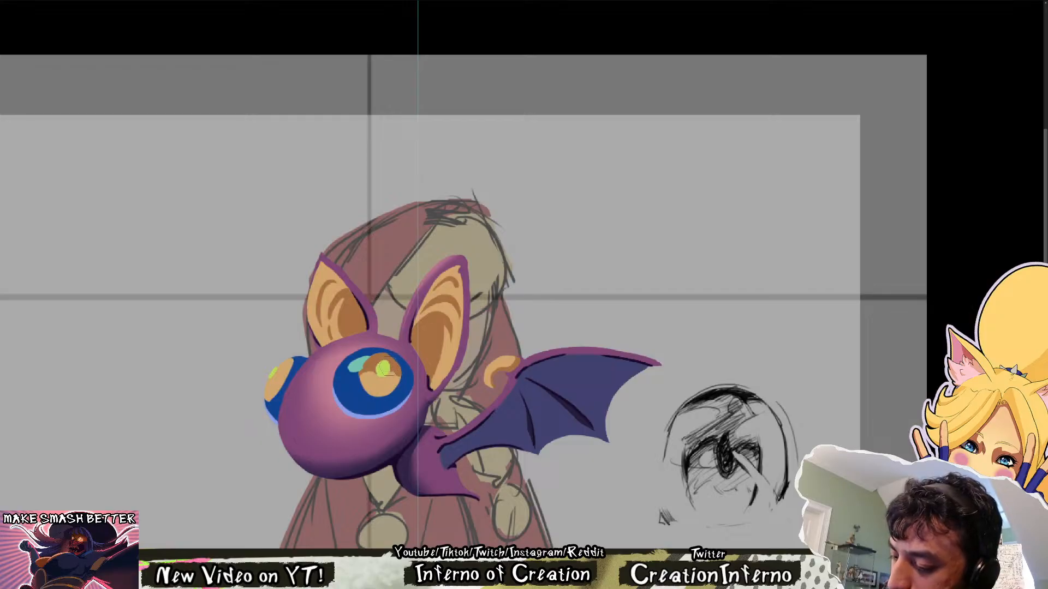
{"action": "left_click_drag", "start_coordinate": [391, 361], "coordinate": [387, 373]}
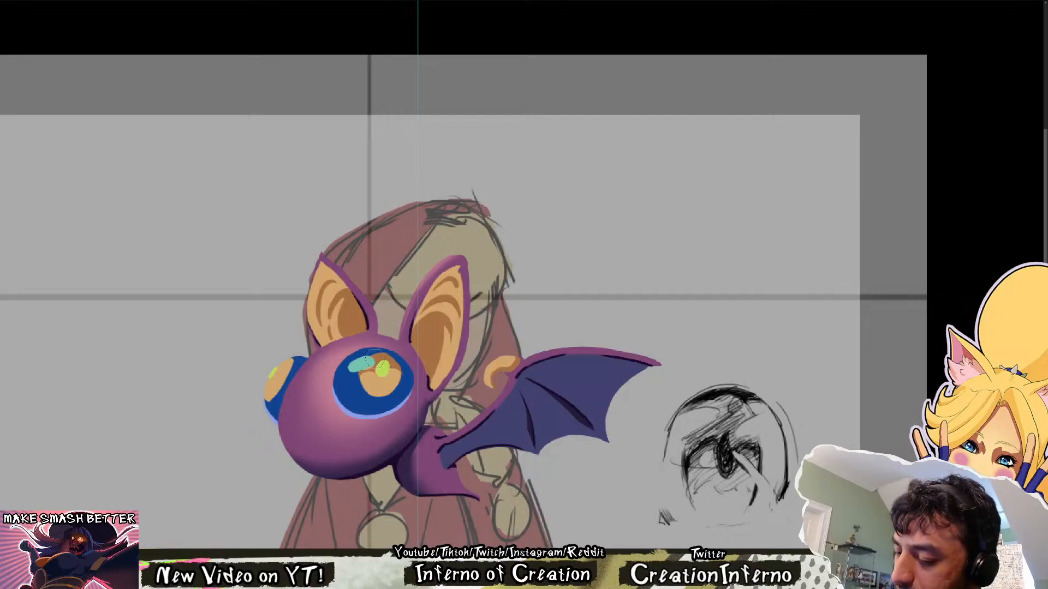
{"action": "left_click_drag", "start_coordinate": [367, 363], "coordinate": [363, 366]}
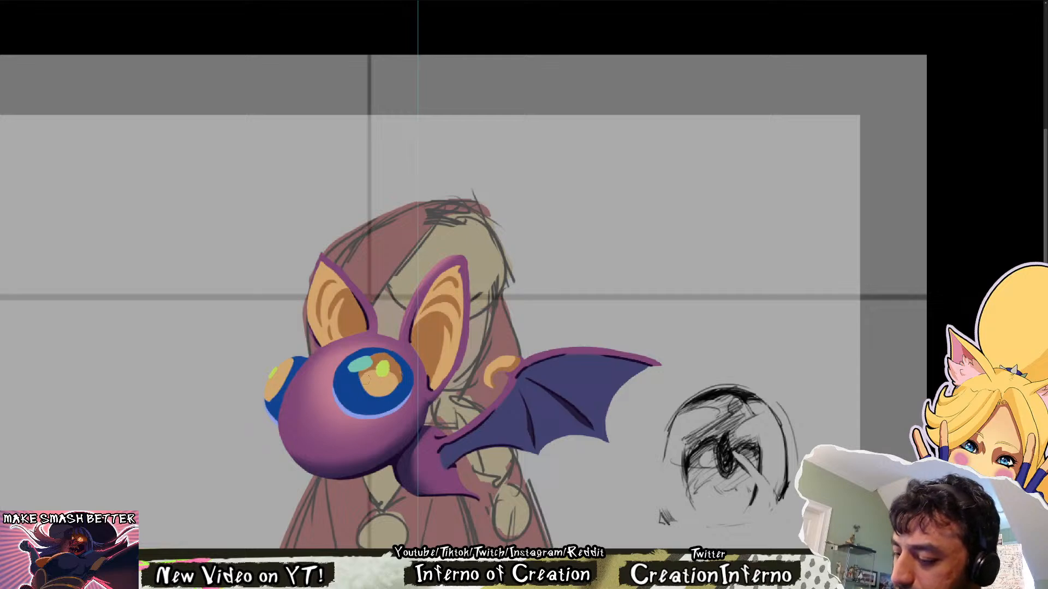
{"action": "mouse_move", "coordinate": [366, 380]}
{"action": "left_mouse_down"}
{"action": "mouse_move", "coordinate": [376, 364]}
{"action": "mouse_move", "coordinate": [397, 377]}
{"action": "left_mouse_up"}
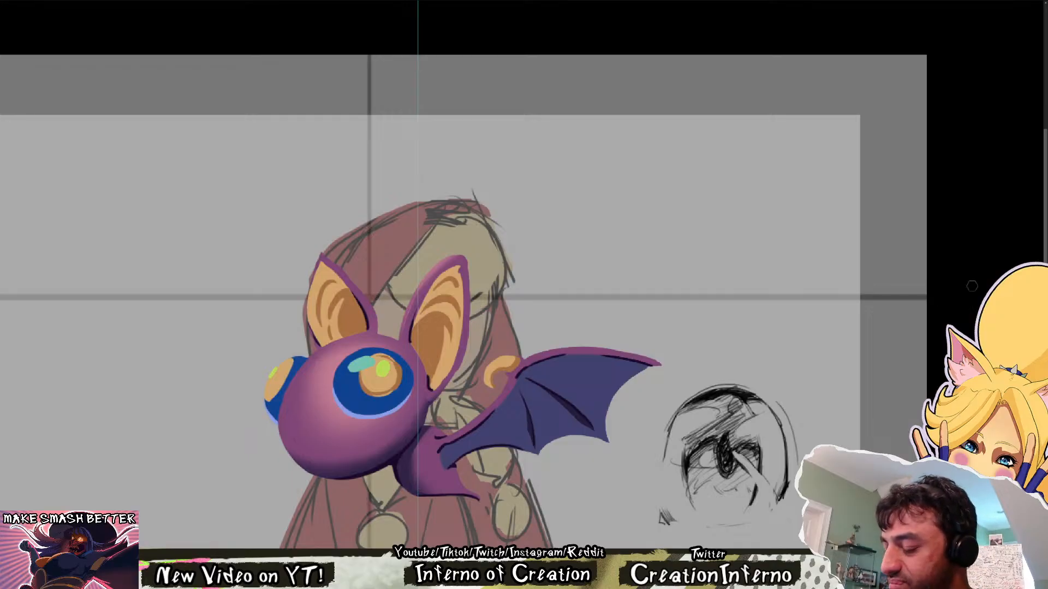
Try painting a brown shadow across the top of the near eye's iris, around the green highlight
{"action": "left_click_drag", "start_coordinate": [746, 397], "coordinate": [753, 371]}
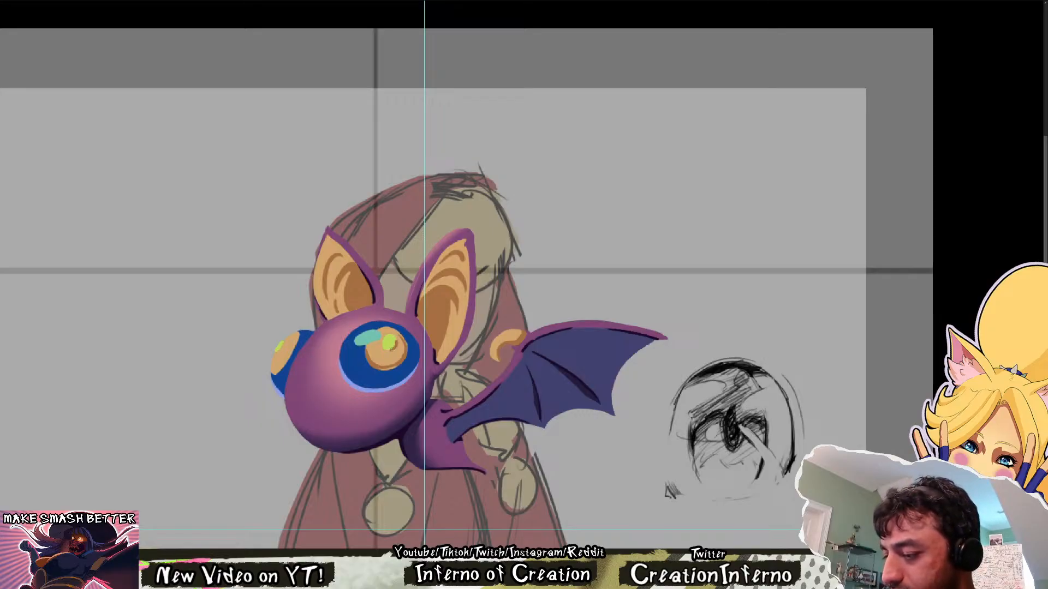
{"action": "scroll", "coordinate": [523, 329], "scroll_direction": "down", "scroll_amount": 2}
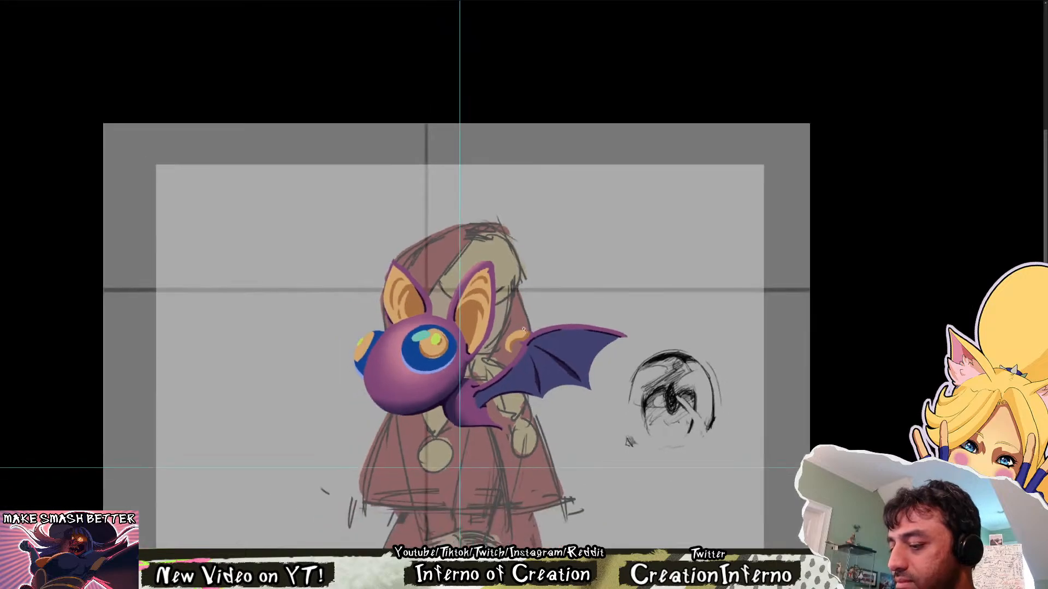
{"action": "scroll", "coordinate": [480, 325], "scroll_direction": "down", "scroll_amount": 2}
{"action": "scroll", "coordinate": [544, 207], "scroll_direction": "up", "scroll_amount": 4}
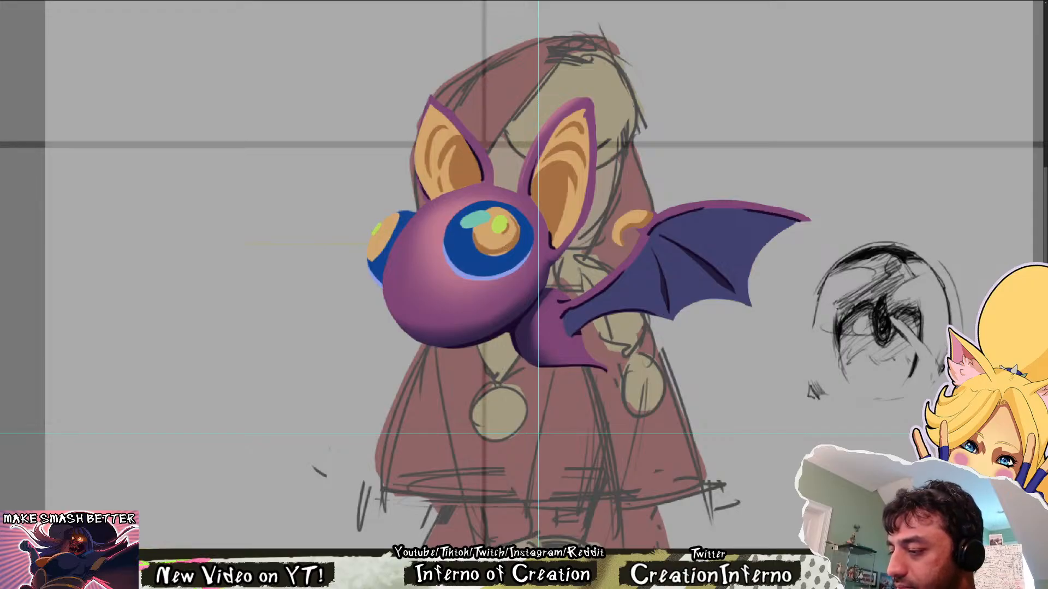
{"action": "left_click_drag", "start_coordinate": [568, 233], "coordinate": [486, 328]}
{"action": "left_click_drag", "start_coordinate": [418, 321], "coordinate": [423, 318]}
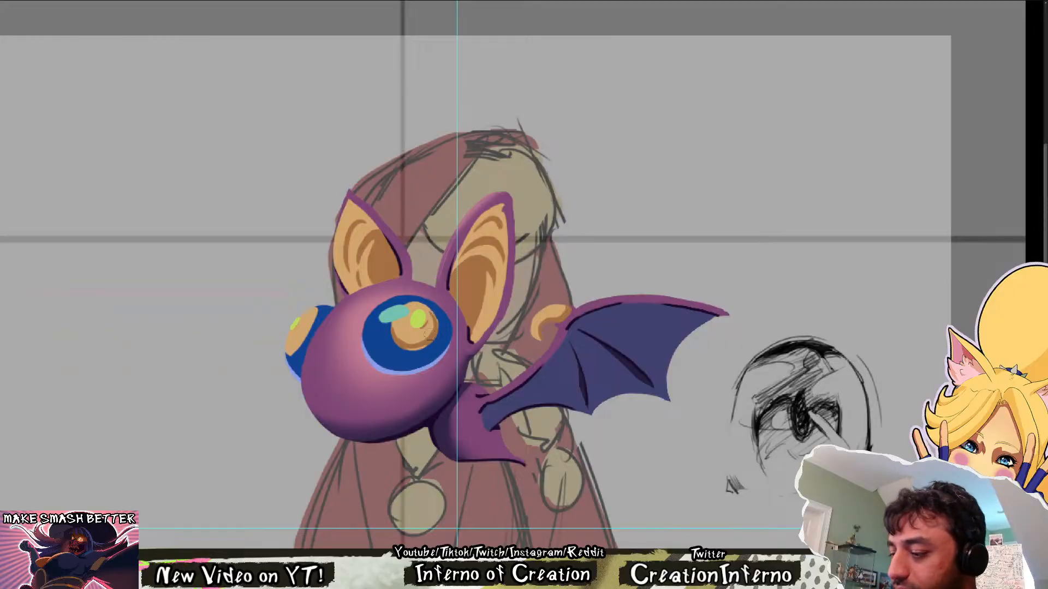
{"action": "key", "text": "ctrl+z"}
{"action": "mouse_move", "coordinate": [394, 328]}
{"action": "left_mouse_down"}
{"action": "mouse_move", "coordinate": [437, 328]}
{"action": "mouse_move", "coordinate": [424, 306]}
{"action": "mouse_move", "coordinate": [398, 315]}
{"action": "mouse_move", "coordinate": [427, 317]}
{"action": "mouse_move", "coordinate": [411, 317]}
{"action": "left_mouse_up"}
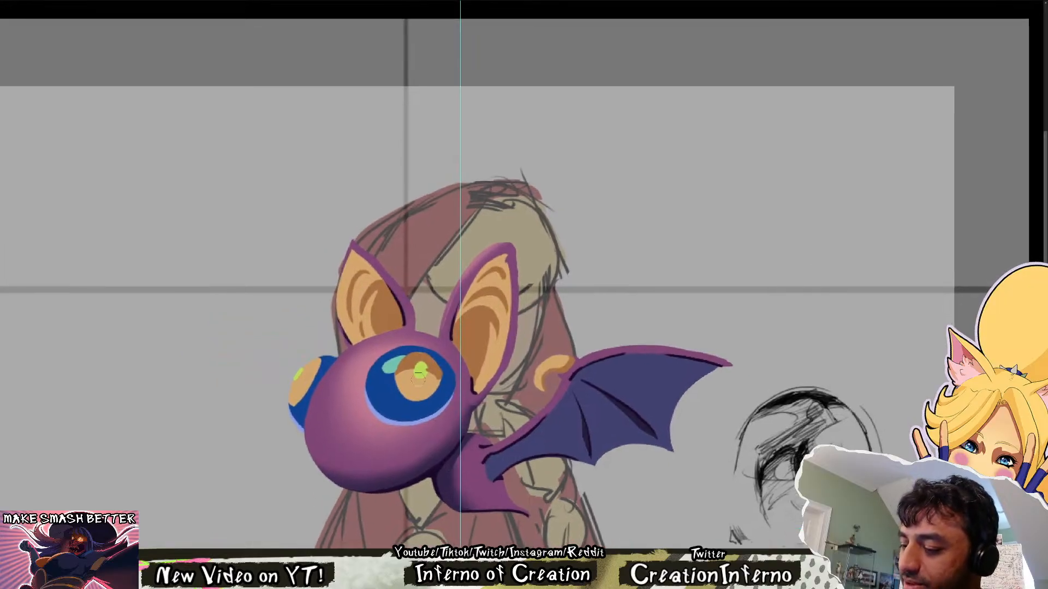
{"action": "mouse_move", "coordinate": [404, 383]}
{"action": "left_mouse_down"}
{"action": "mouse_move", "coordinate": [426, 367]}
{"action": "mouse_move", "coordinate": [405, 367]}
{"action": "mouse_move", "coordinate": [398, 381]}
{"action": "left_mouse_up"}
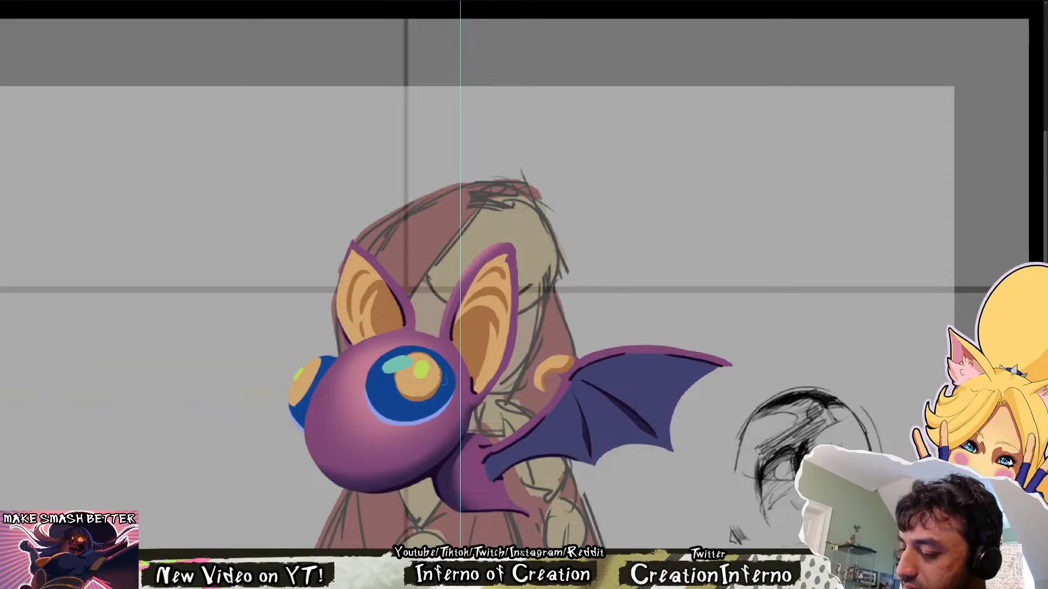
Mirror the canvas horizontally to check the bat's shapes and eyes, and restore the normal orientation
{"action": "scroll", "coordinate": [440, 368], "scroll_direction": "up", "scroll_amount": 2}
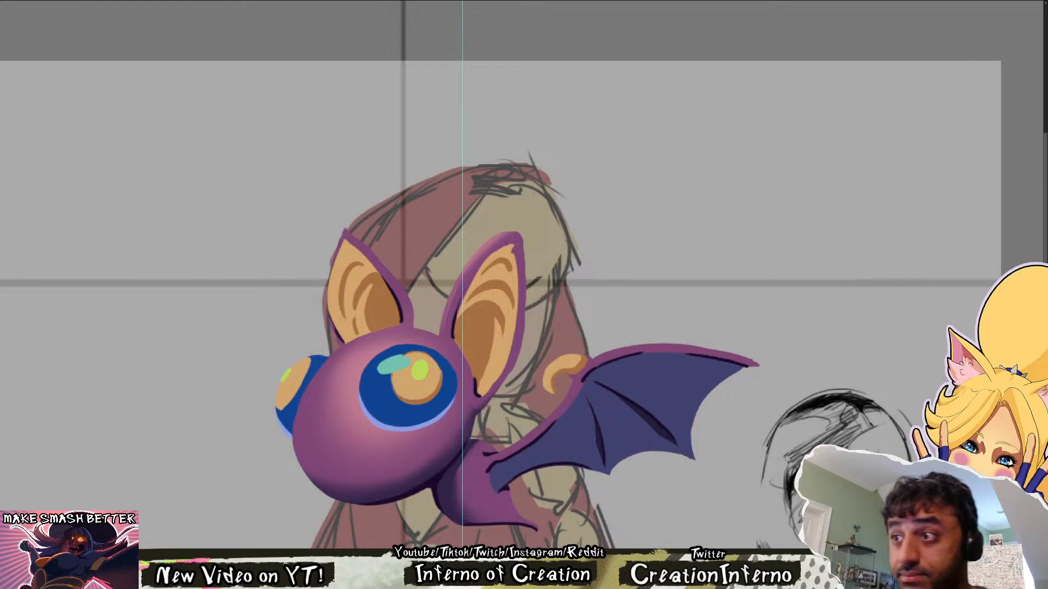
{"action": "left_click_drag", "start_coordinate": [597, 510], "coordinate": [548, 467]}
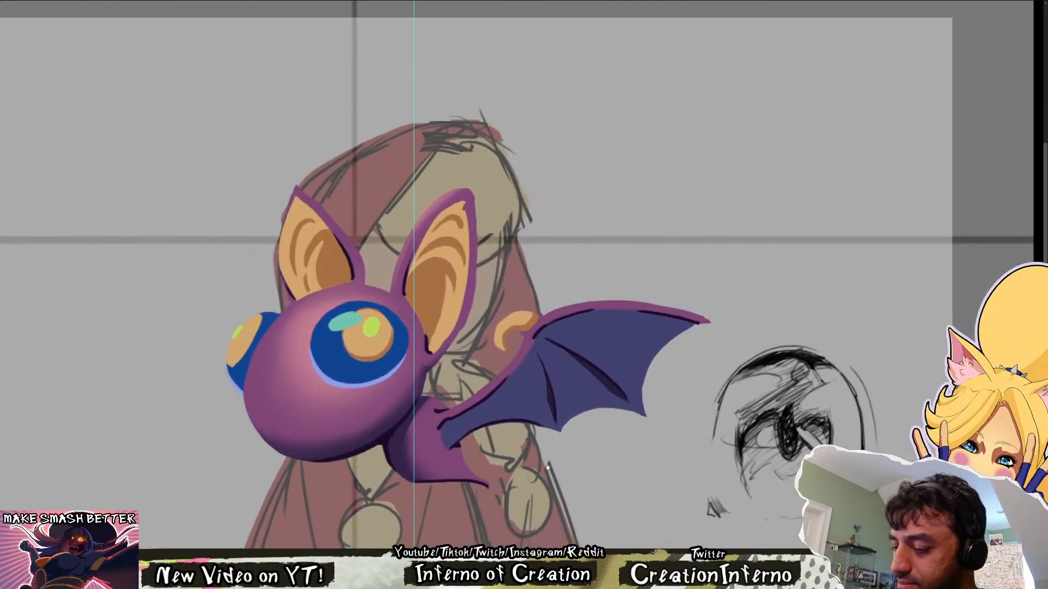
{"action": "scroll", "coordinate": [504, 366], "scroll_direction": "down", "scroll_amount": 3}
{"action": "left_click_drag", "start_coordinate": [475, 336], "coordinate": [437, 339]}
{"action": "left_click_drag", "start_coordinate": [465, 511], "coordinate": [582, 326]}
{"action": "key", "text": "h"}
{"action": "left_click_drag", "start_coordinate": [889, 61], "coordinate": [800, 355]}
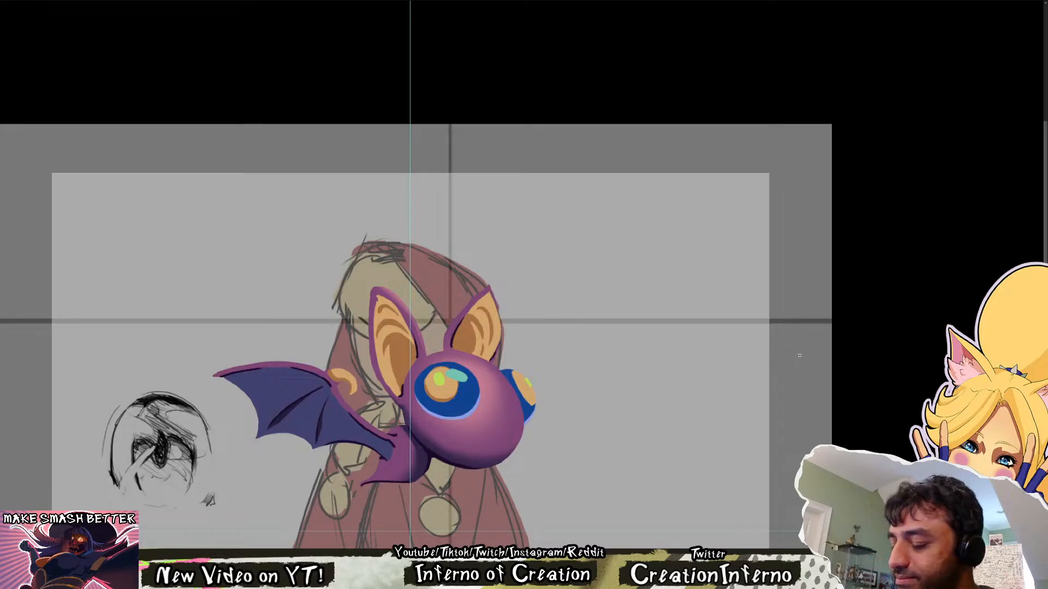
{"action": "key", "text": "h"}
{"action": "scroll", "coordinate": [798, 356], "scroll_direction": "down", "scroll_amount": 3}
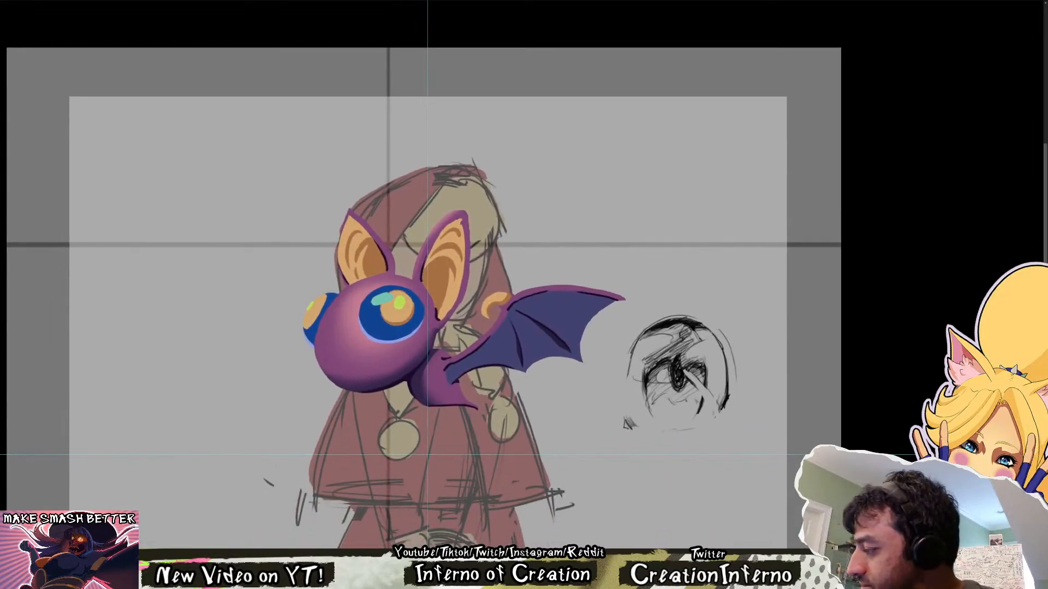
Show the original bat drawing beneath the clean painting to compare outlines, far eye and ear shapes
{"action": "key", "text": "ctrl+z"}
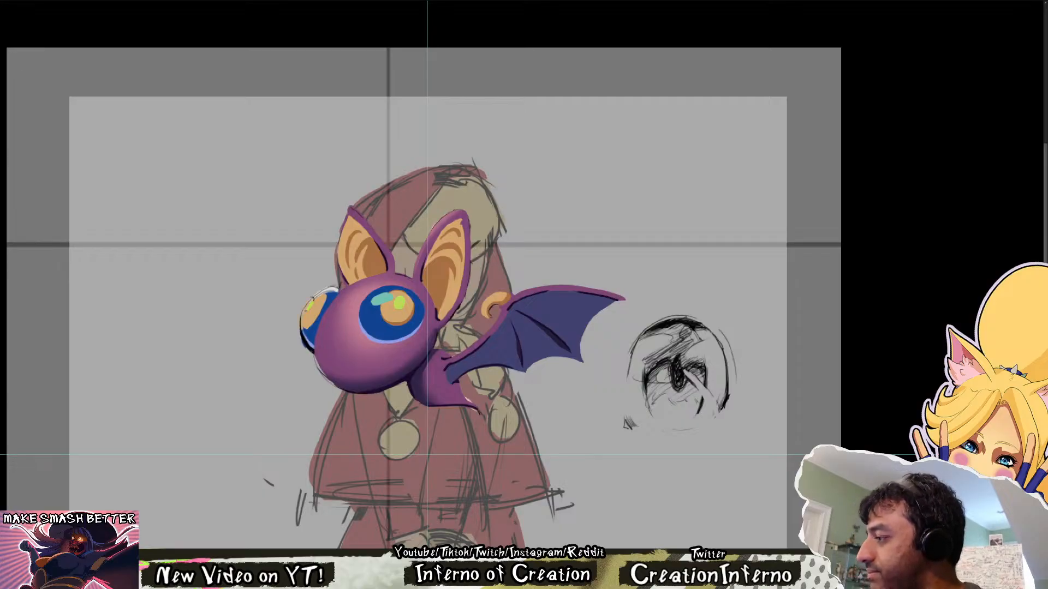
{"action": "key", "text": "Delete"}
{"action": "key", "text": "Delete"}
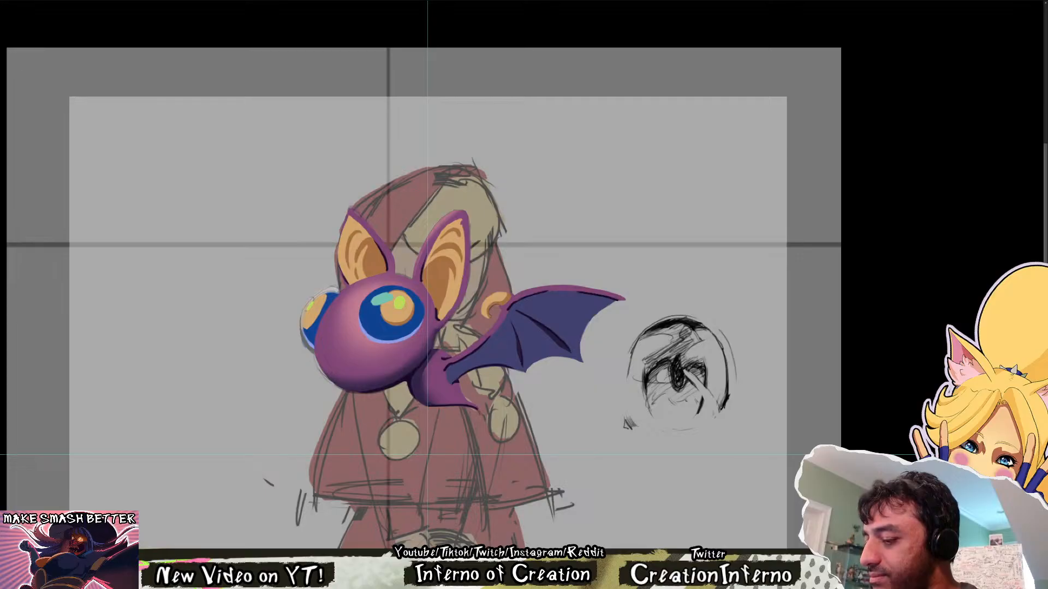
{"action": "key", "text": "ctrl+z"}
{"action": "key", "text": "Delete"}
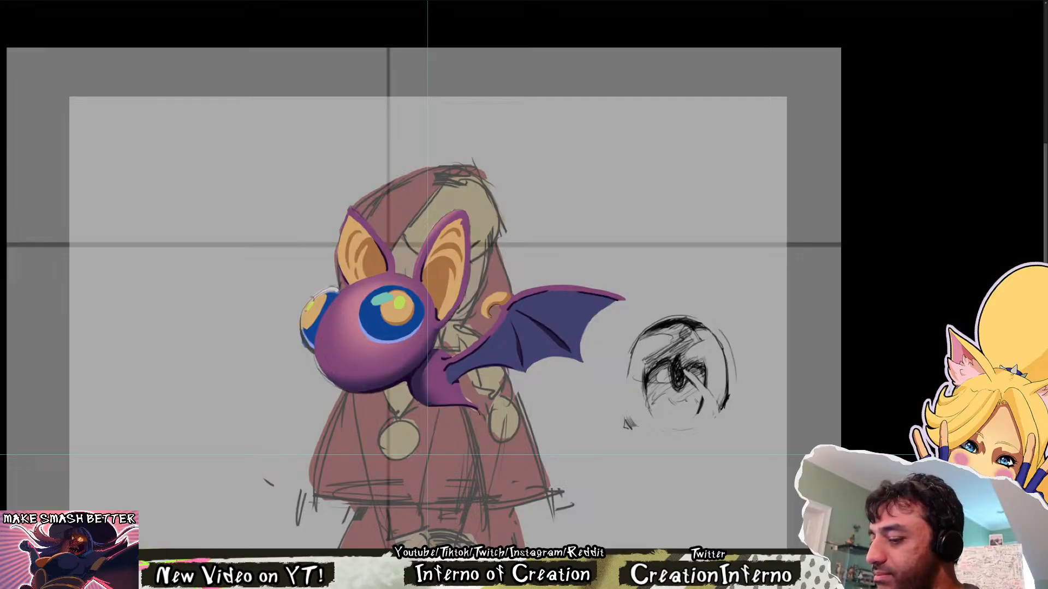
{"action": "key", "text": "Delete"}
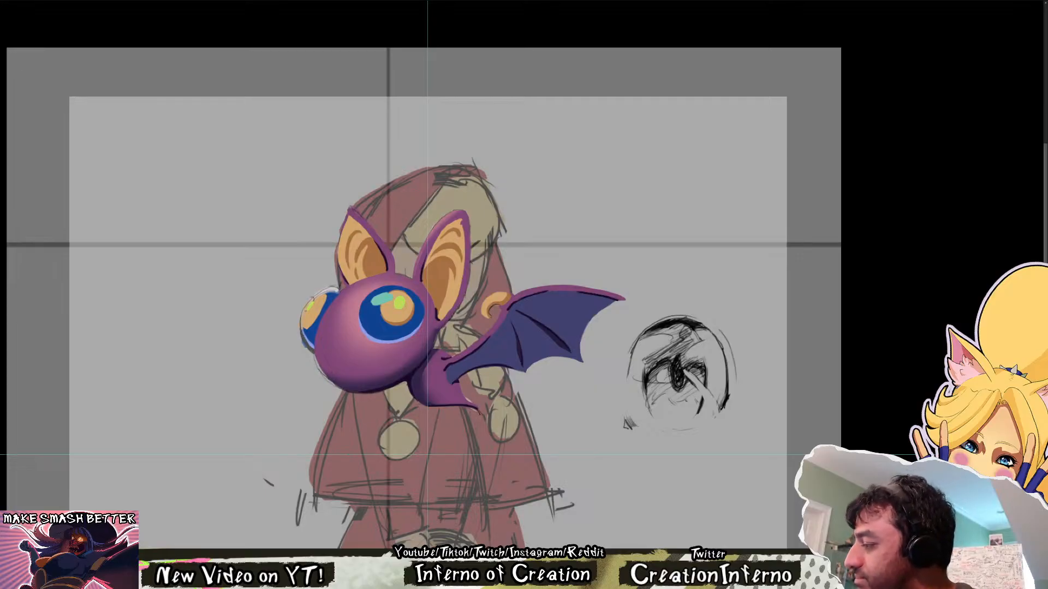
Compare the painting with the original bat's mouth and wing linework, switching the body shading and cyan eye highlight off and on
{"action": "key", "text": "Delete"}
{"action": "key", "text": "ctrl+z"}
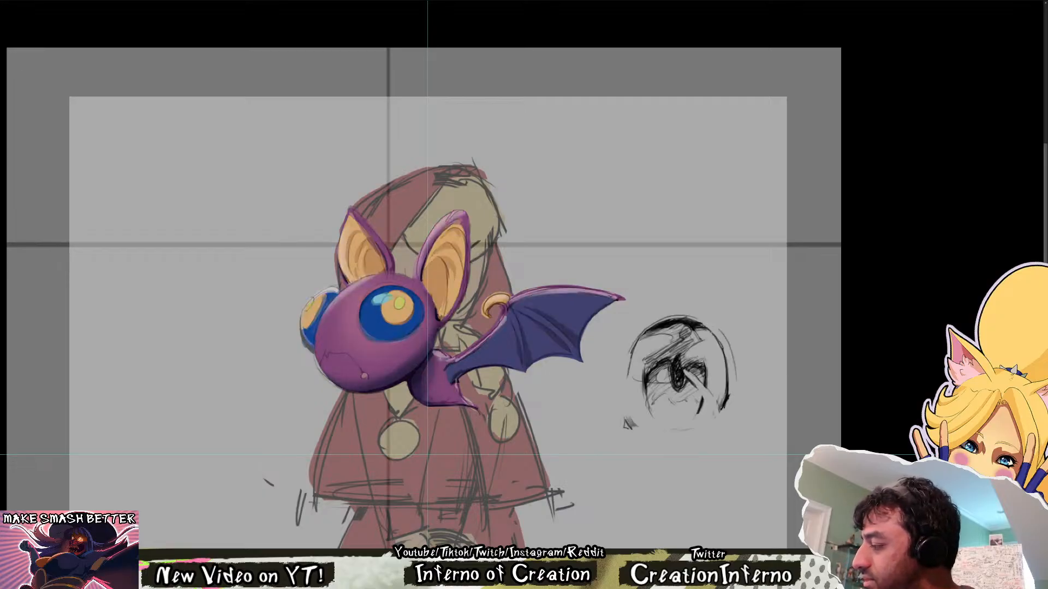
{"action": "key", "text": "ctrl+z"}
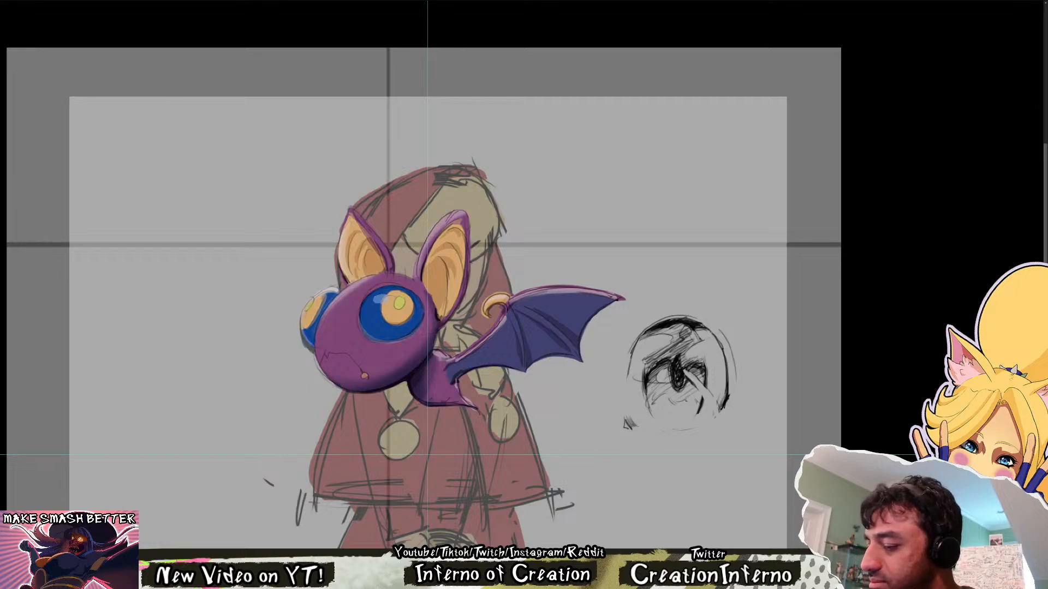
{"action": "key", "text": "ctrl+shift+z"}
{"action": "key", "text": "ctrl+z"}
{"action": "key", "text": "ctrl+shift+z"}
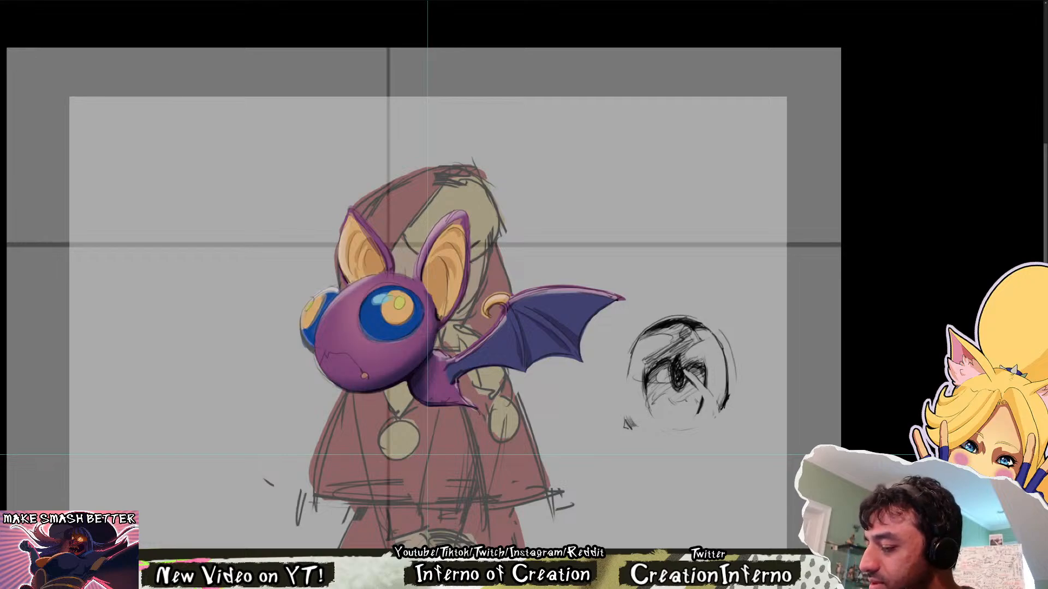
Compare the clean painting with the original bat drawing, switching the drawing off and on to check the mouth, ears and wing
{"action": "key", "text": "ctrl+z"}
{"action": "key", "text": "ctrl+shift+z"}
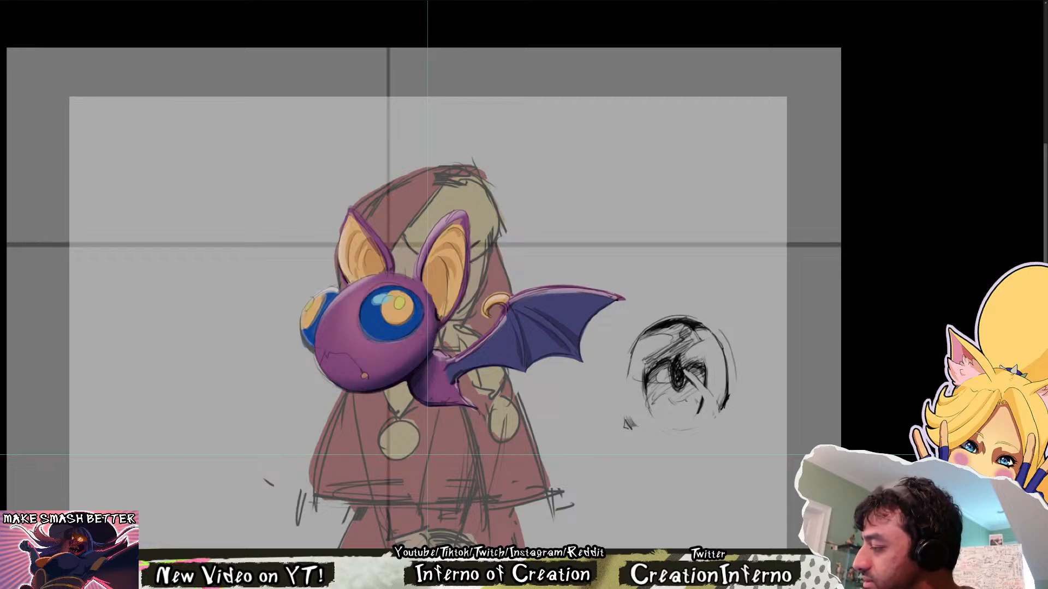
{"action": "key", "text": "ctrl+z"}
{"action": "key", "text": "ctrl+shift+z"}
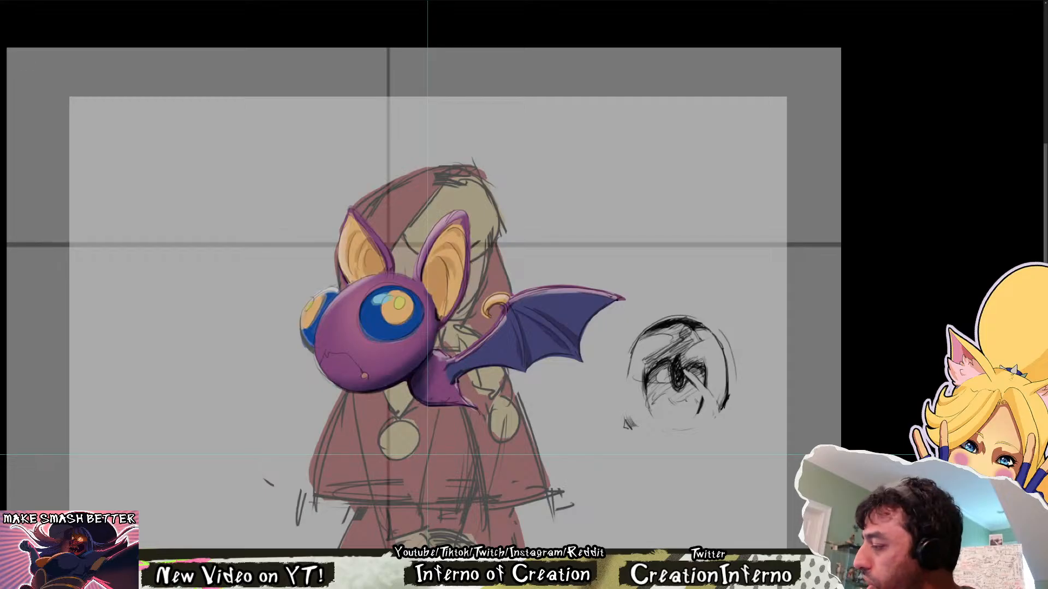
{"action": "key", "text": "ctrl+z"}
{"action": "key", "text": "ctrl+shift+z"}
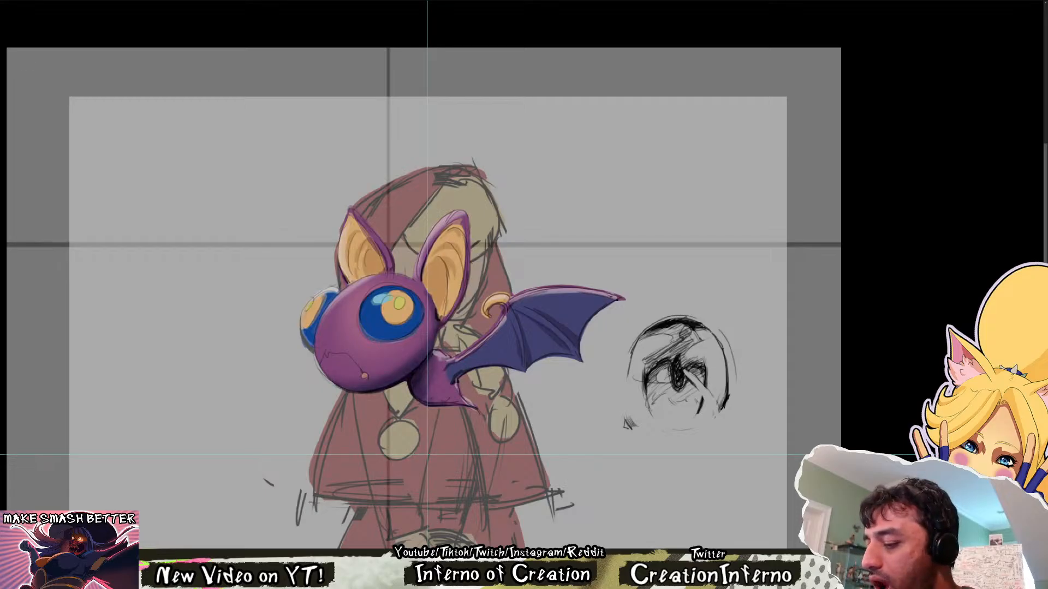
{"action": "key", "text": "ctrl+z"}
{"action": "key", "text": "ctrl+shift+z"}
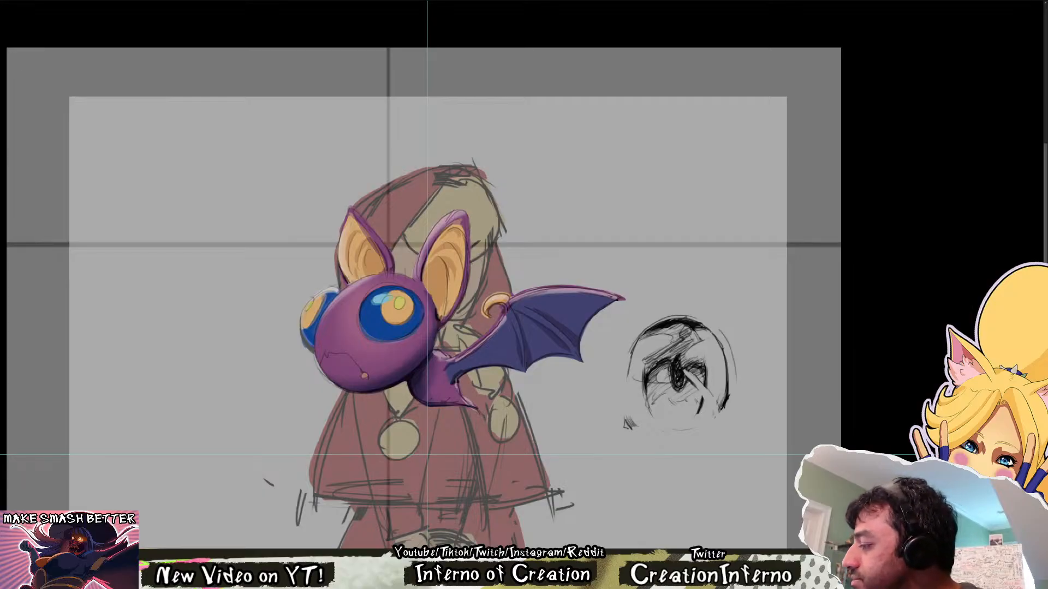
{"action": "key", "text": "ctrl+z"}
{"action": "left_click", "coordinate": [408, 377], "text": "alt"}
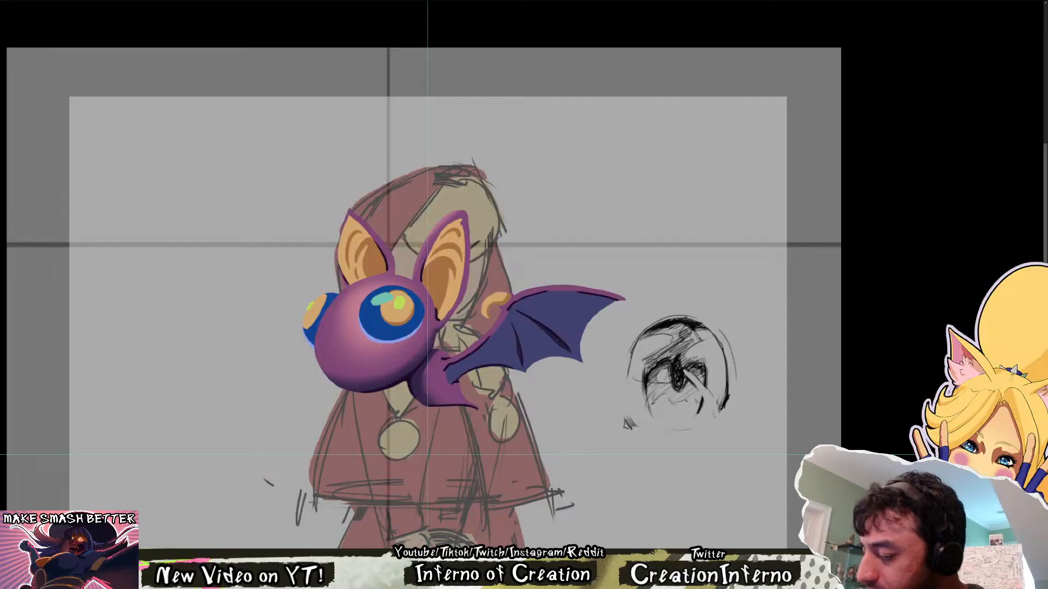
{"action": "key", "text": "ctrl+shift+z"}
Trace the bat's angular frowning mouth from the original drawing as a thin dark line across the lower face
{"action": "scroll", "coordinate": [329, 355], "scroll_direction": "up", "scroll_amount": 3}
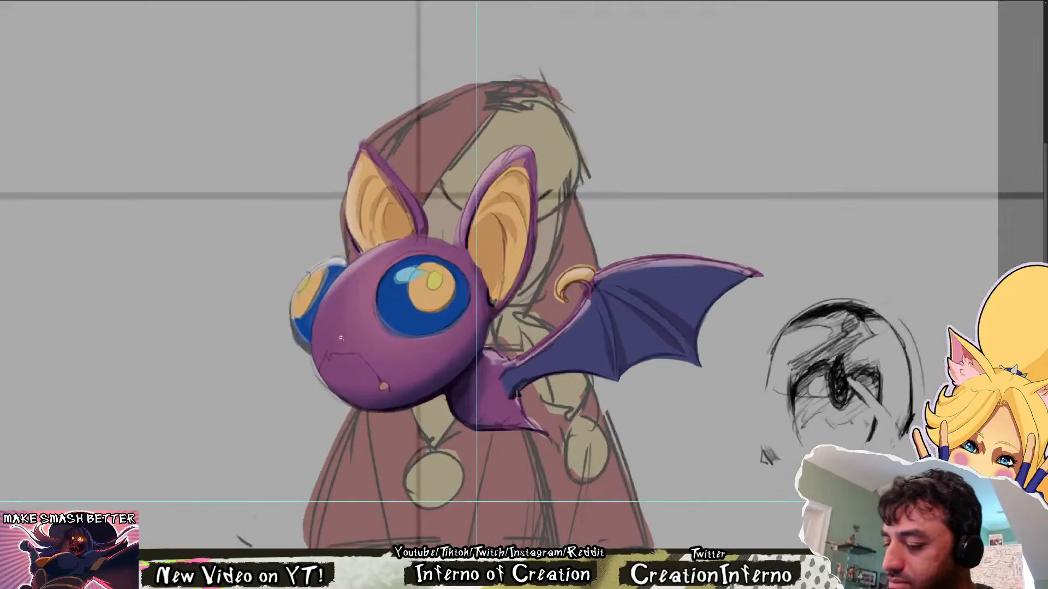
{"action": "key", "text": "ctrl+z"}
{"action": "mouse_move", "coordinate": [327, 360]}
{"action": "left_mouse_down"}
{"action": "mouse_move", "coordinate": [333, 371]}
{"action": "mouse_move", "coordinate": [317, 386]}
{"action": "mouse_move", "coordinate": [339, 365]}
{"action": "left_mouse_up"}
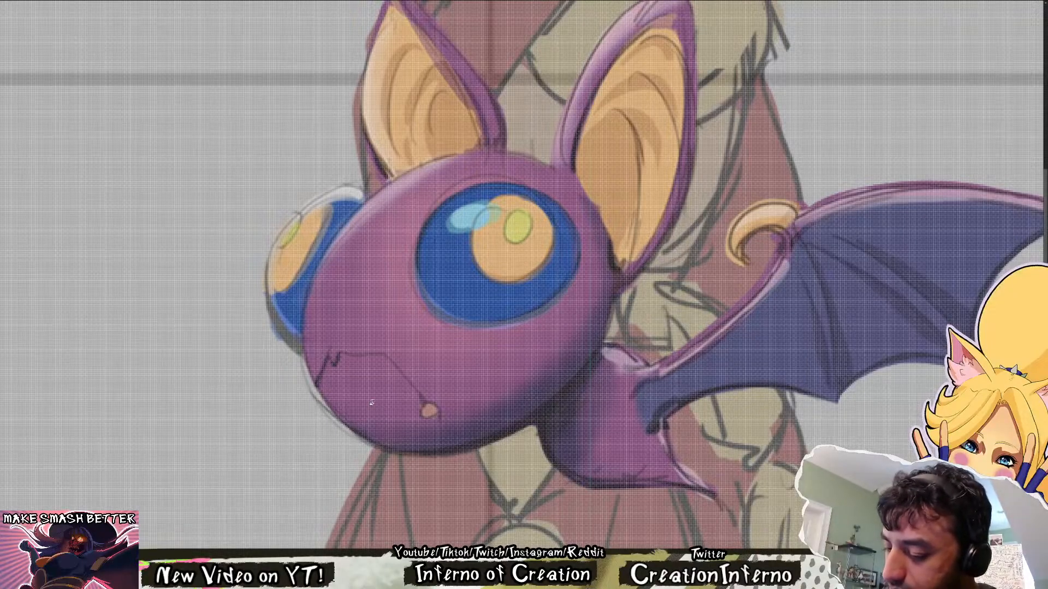
{"action": "key", "text": "r"}
{"action": "mouse_move", "coordinate": [371, 402]}
{"action": "left_mouse_down"}
{"action": "mouse_move", "coordinate": [593, 454]}
{"action": "mouse_move", "coordinate": [547, 446]}
{"action": "mouse_move", "coordinate": [554, 428]}
{"action": "mouse_move", "coordinate": [610, 403]}
{"action": "left_mouse_up"}
{"action": "key", "text": "Escape"}
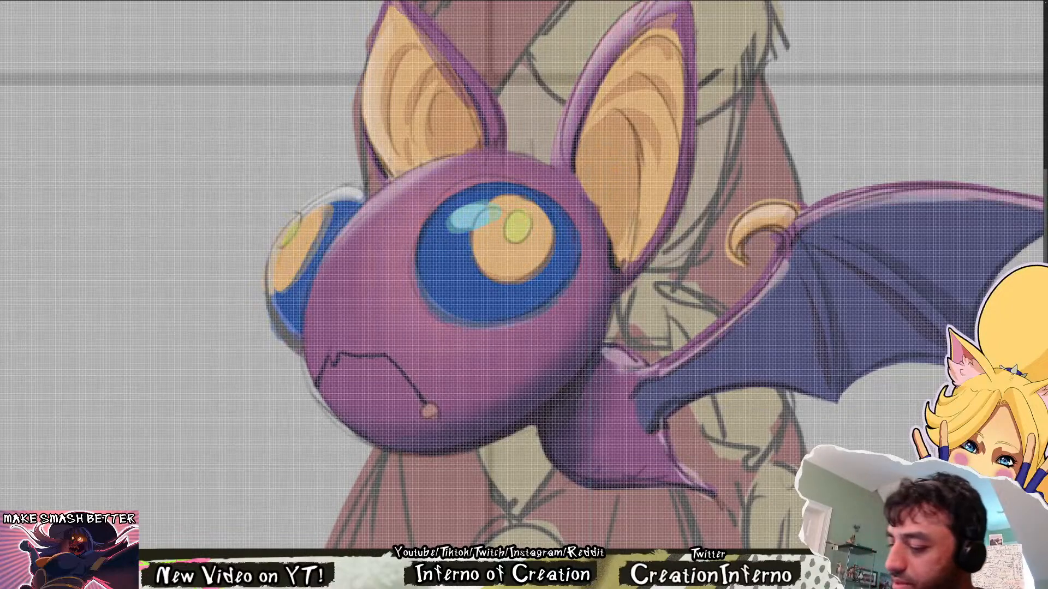
Paint a small orange fang hanging from the near end of the bat's mouth line
{"action": "left_click_drag", "start_coordinate": [419, 407], "coordinate": [415, 428]}
{"action": "left_click_drag", "start_coordinate": [429, 415], "coordinate": [419, 427]}
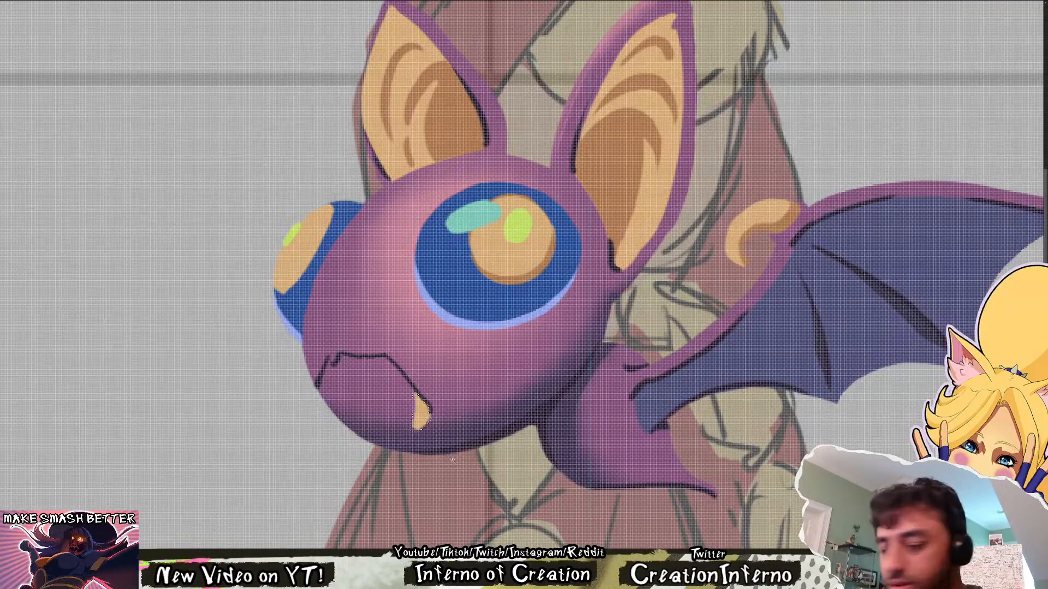
{"action": "key", "text": "ctrl+z"}
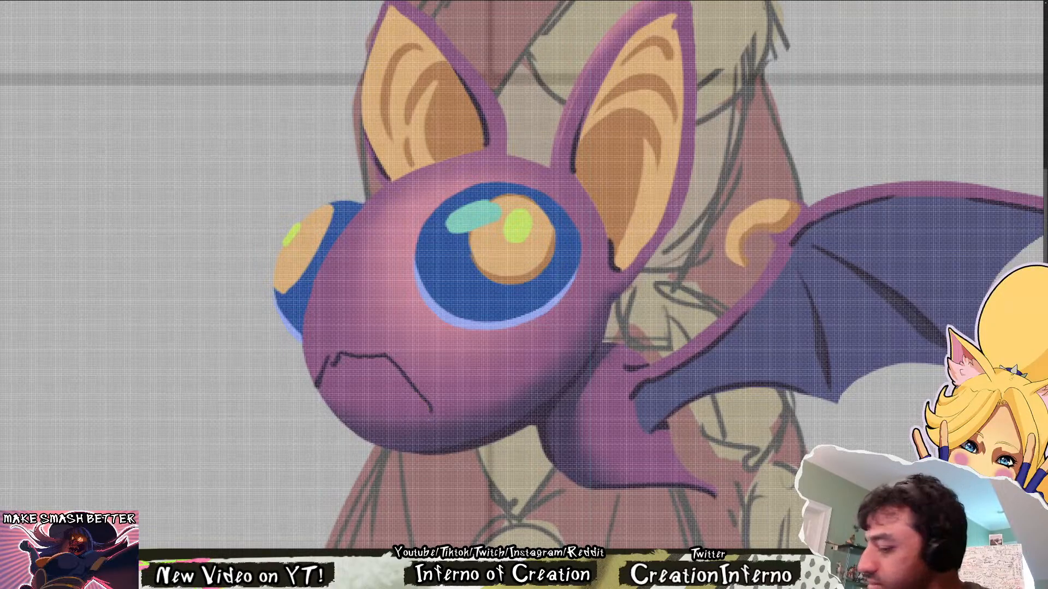
{"action": "left_click_drag", "start_coordinate": [510, 256], "coordinate": [511, 294]}
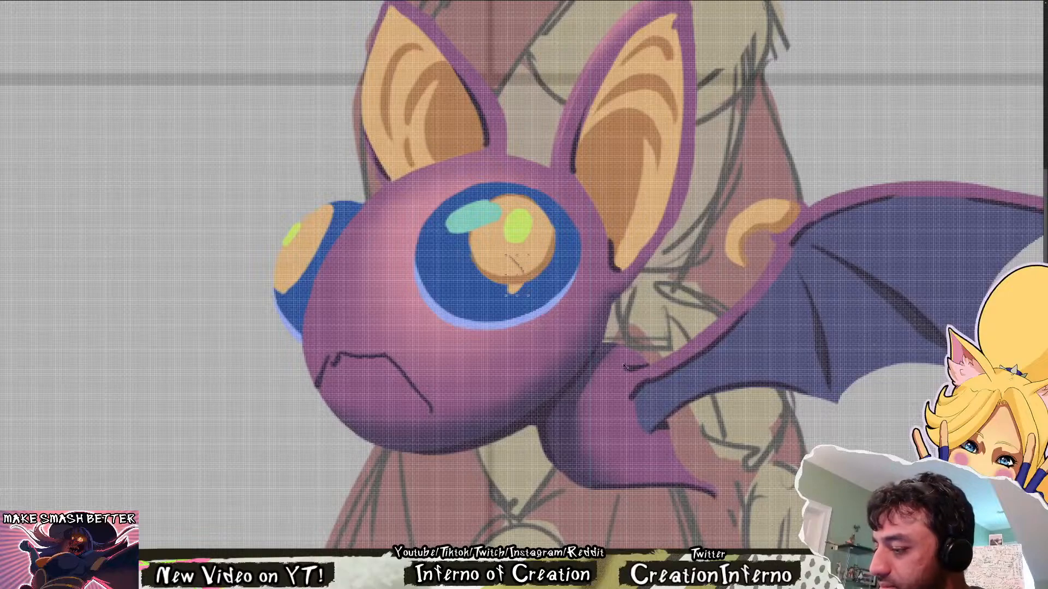
{"action": "left_click_drag", "start_coordinate": [521, 361], "coordinate": [425, 491]}
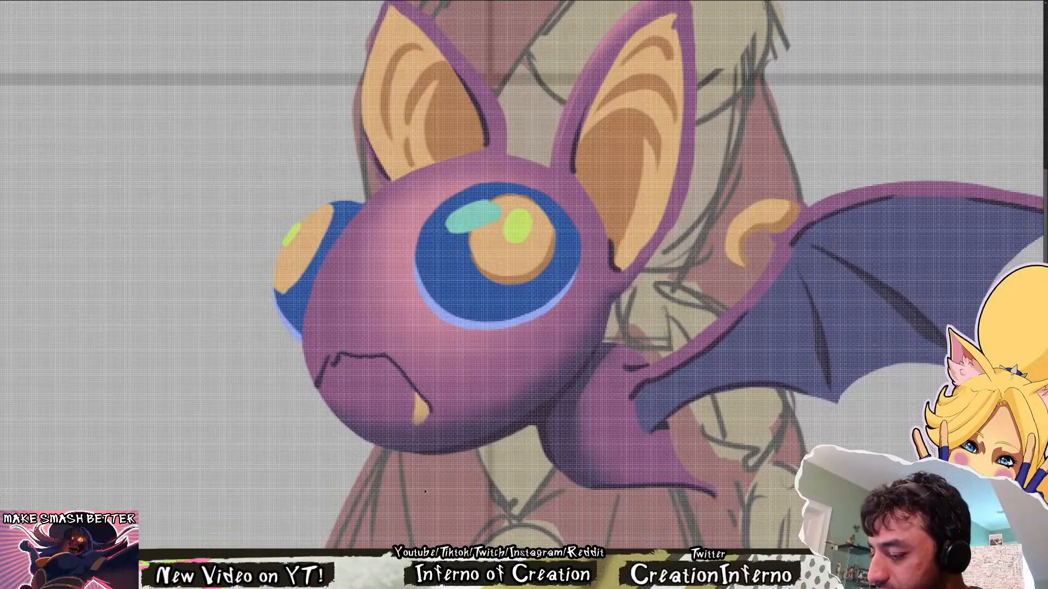
Mirror the canvas horizontally to check the bat's new mouth and fang, and restore the normal orientation
{"action": "scroll", "coordinate": [506, 415], "scroll_direction": "down", "scroll_amount": 10}
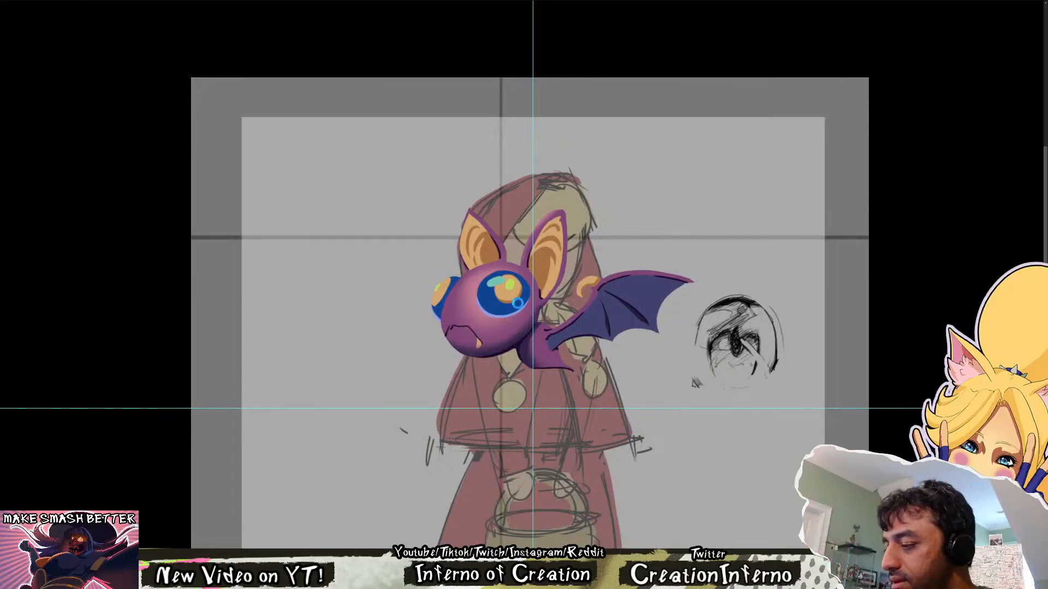
{"action": "key", "text": "ctrl+shift+h"}
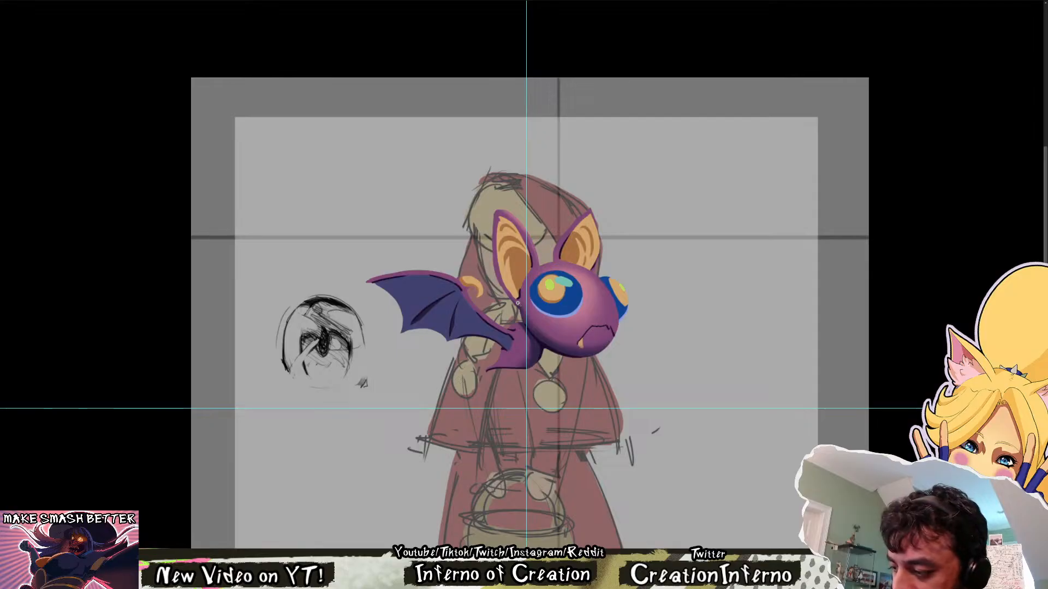
{"action": "key", "text": "m"}
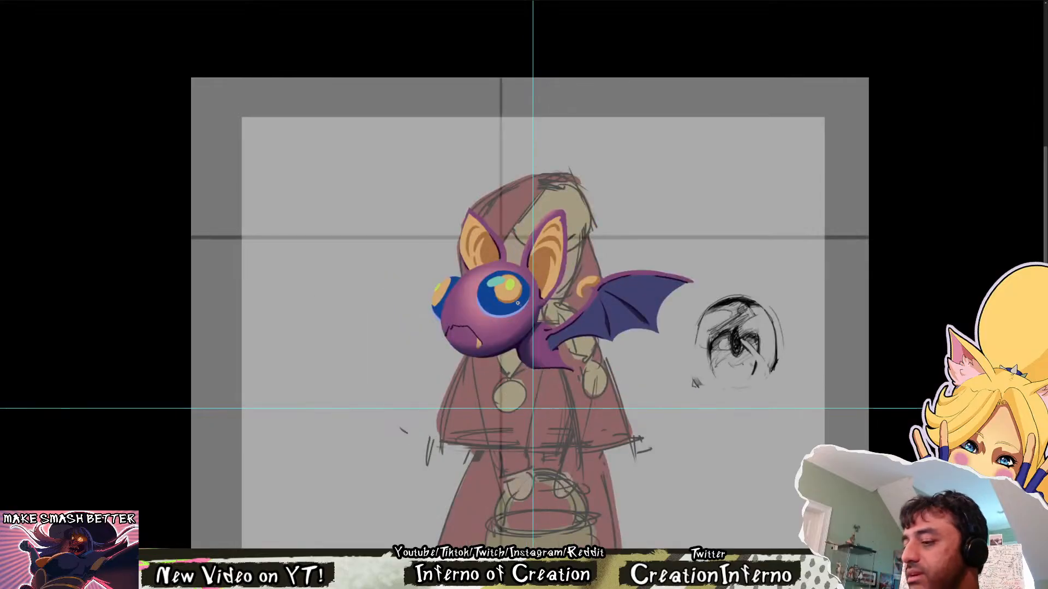
{"action": "left_click_drag", "start_coordinate": [517, 303], "coordinate": [542, 328]}
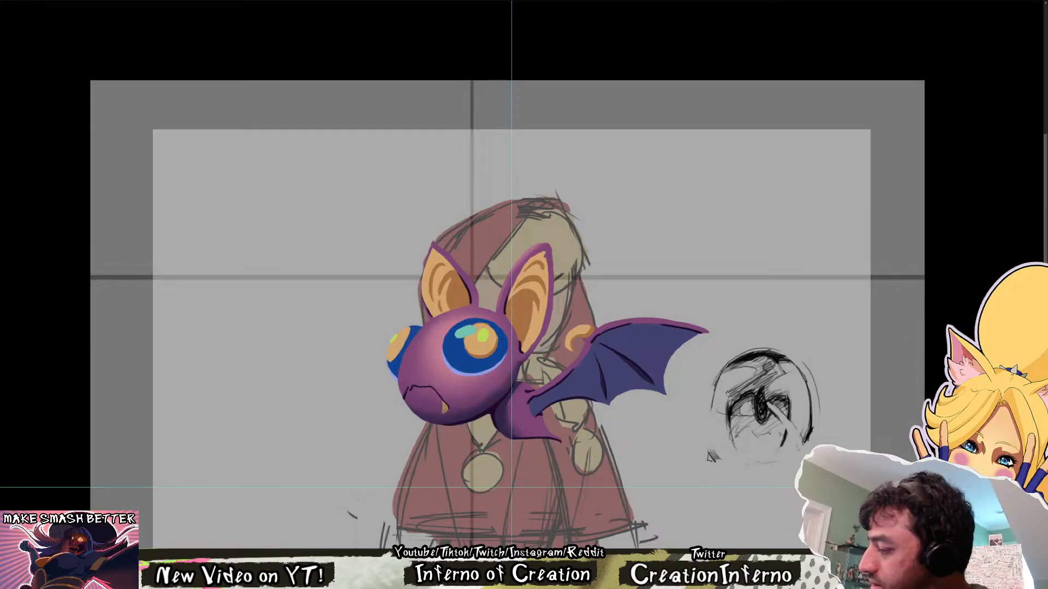
{"action": "key", "text": "ctrl+z"}
{"action": "left_click", "coordinate": [481, 359]}
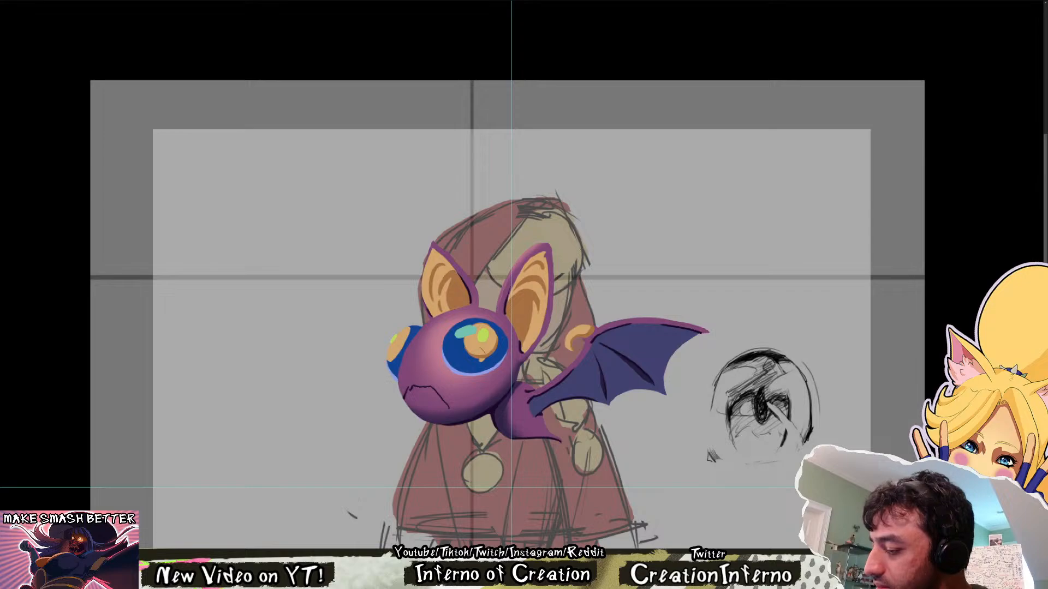
{"action": "key", "text": "ctrl+z"}
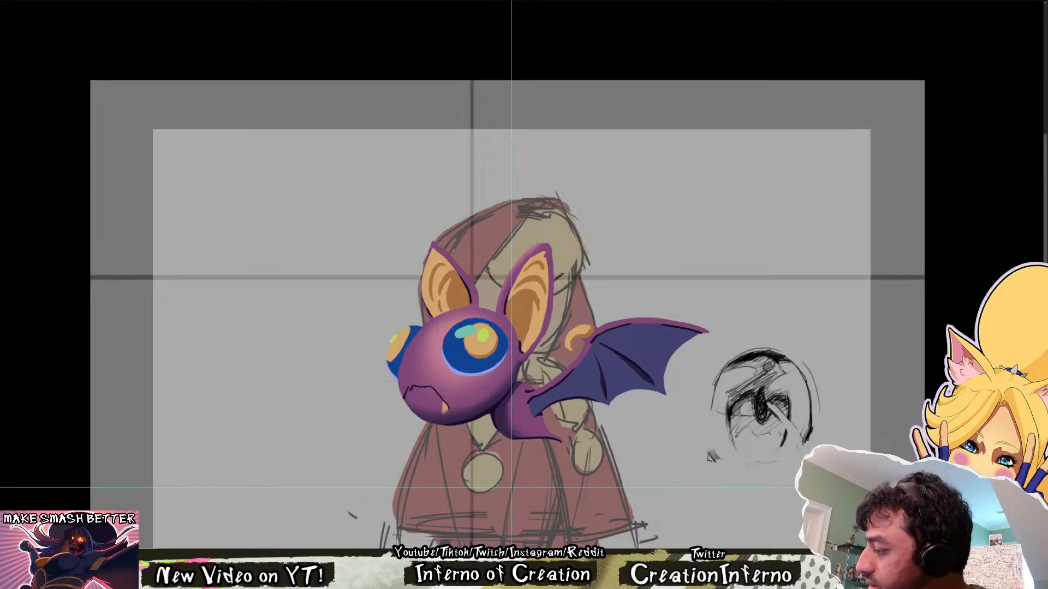
{"action": "key", "text": "ctrl+comma"}
{"action": "key", "text": "ctrl+comma"}
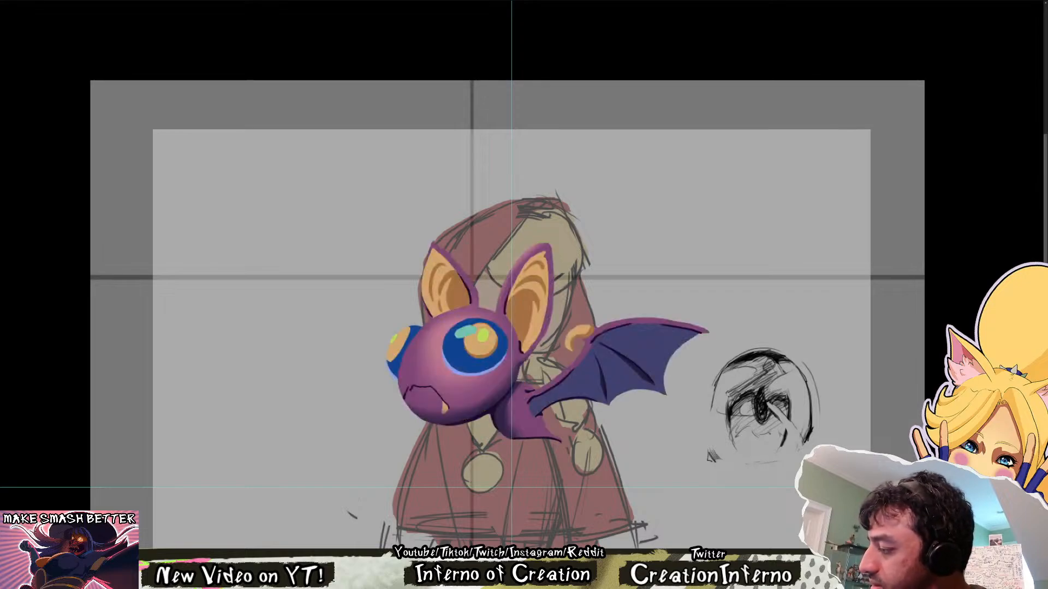
Touch up the fang and the purple shading around the near corner of the bat's mouth with the brush
{"action": "mouse_move", "coordinate": [401, 395]}
{"action": "left_mouse_down"}
{"action": "mouse_move", "coordinate": [473, 405]}
{"action": "mouse_move", "coordinate": [449, 408]}
{"action": "mouse_move", "coordinate": [486, 400]}
{"action": "mouse_move", "coordinate": [506, 358]}
{"action": "left_mouse_up"}
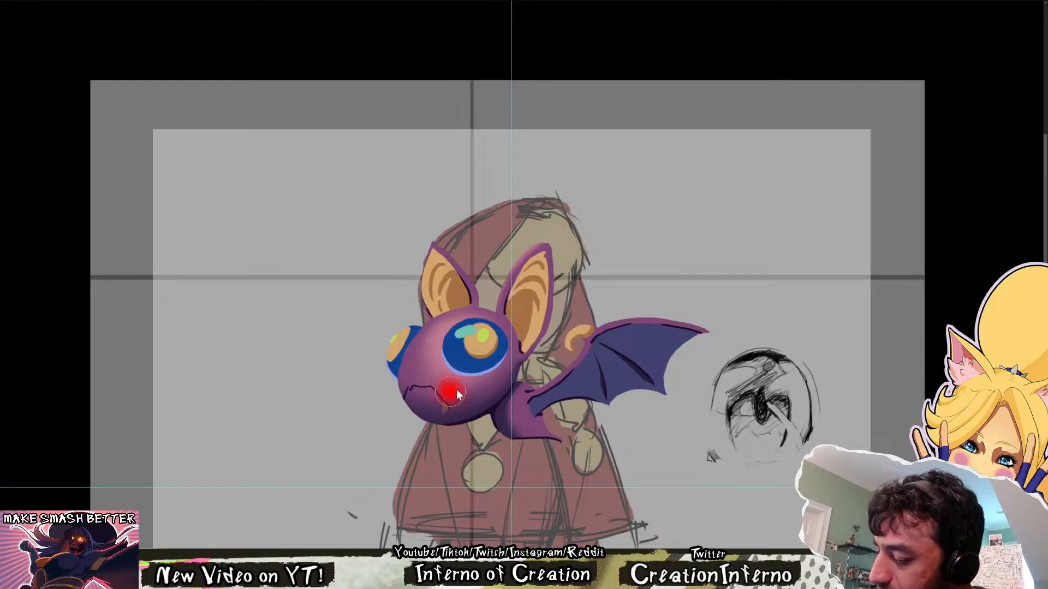
{"action": "left_click_drag", "start_coordinate": [485, 394], "coordinate": [447, 405]}
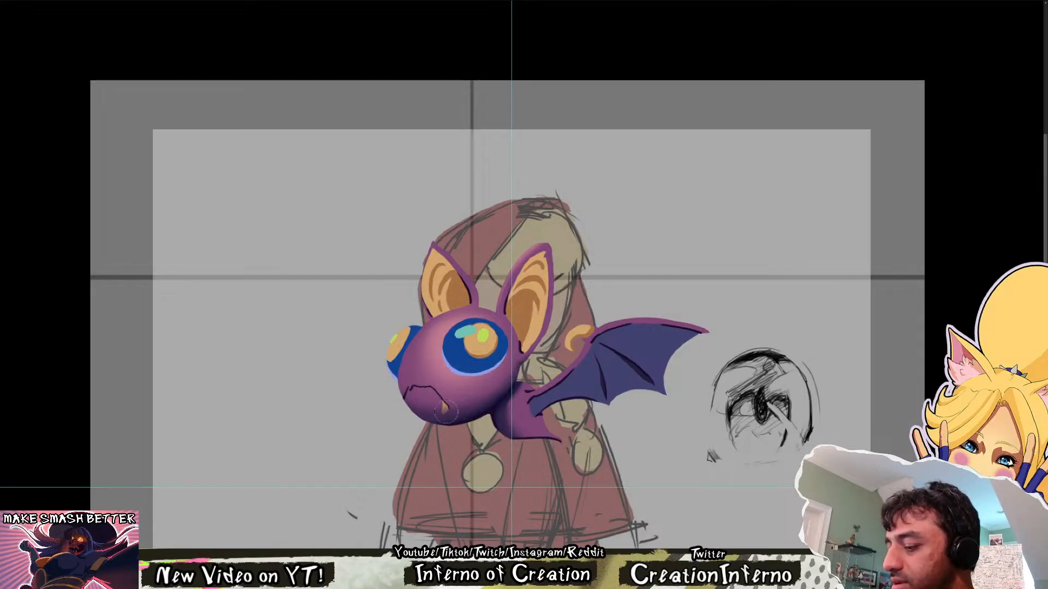
{"action": "key", "text": "v"}
{"action": "key", "text": "b"}
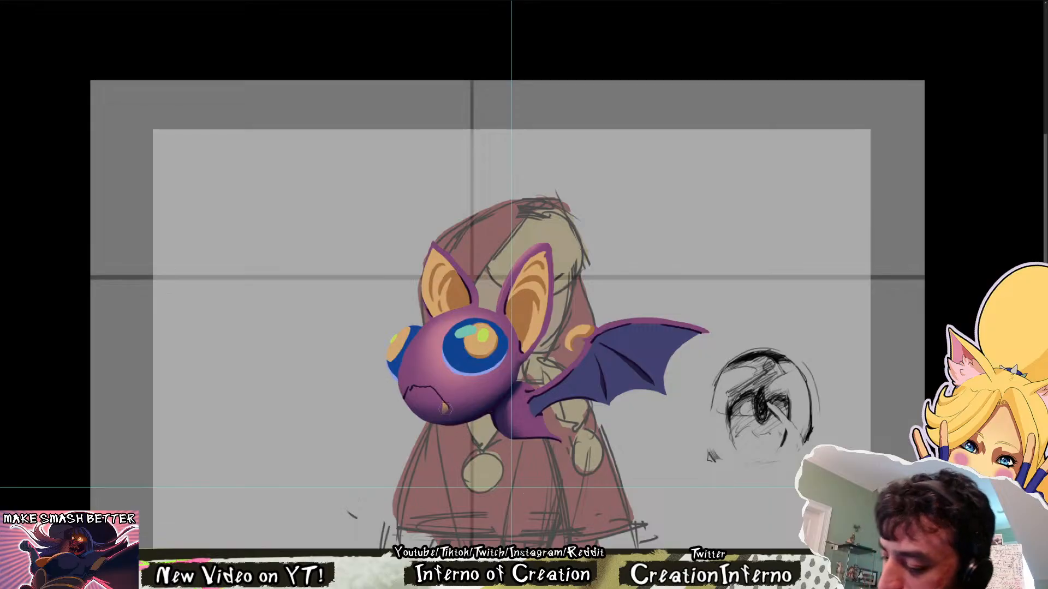
{"action": "left_click_drag", "start_coordinate": [443, 412], "coordinate": [446, 405]}
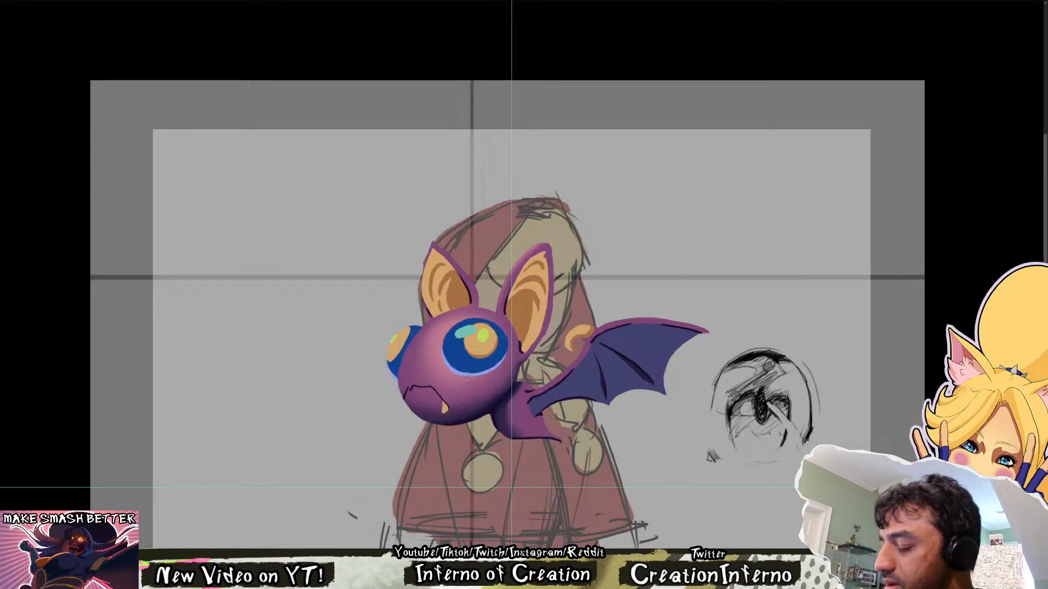
Check the whole composition from a distance with the canvas mirrored horizontally, and restore the normal orientation
{"action": "key", "text": "ctrl+minus"}
{"action": "key", "text": "ctrl+minus"}
{"action": "key", "text": "ctrl+shift+h"}
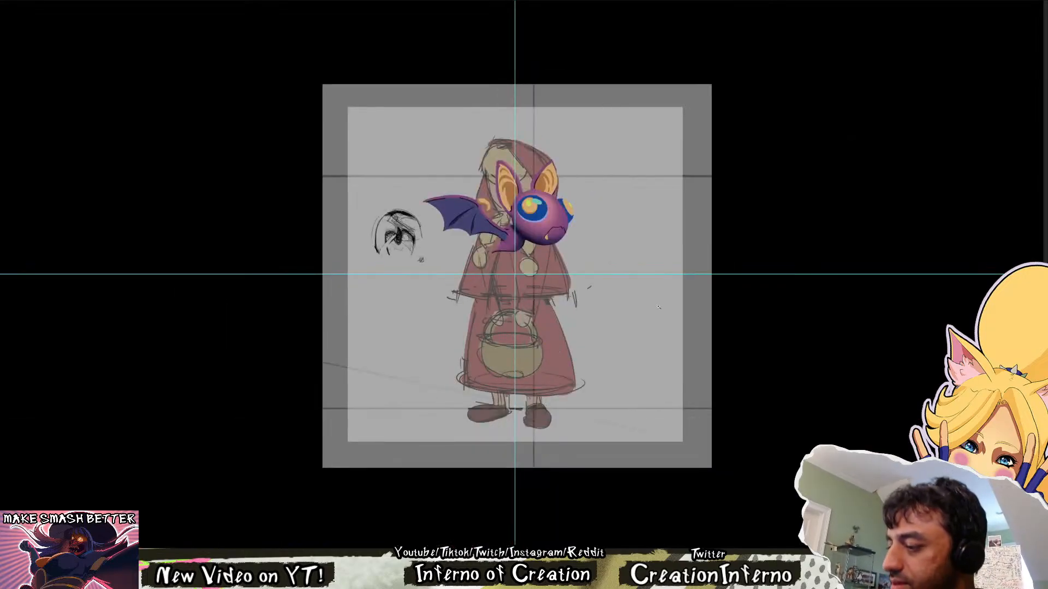
{"action": "key", "text": "ctrl+shift+h"}
Paint a dark purple shadow along the outer edge of the bat's near ear, from its base to its tip
{"action": "left_click_drag", "start_coordinate": [491, 229], "coordinate": [595, 189]}
{"action": "left_click_drag", "start_coordinate": [595, 188], "coordinate": [452, 385]}
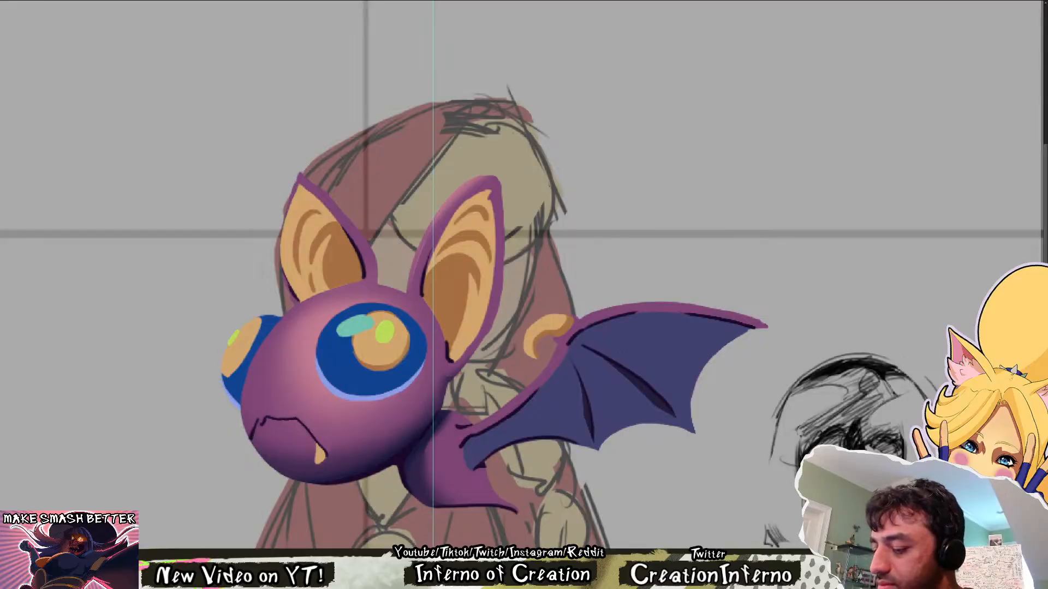
{"action": "left_click_drag", "start_coordinate": [498, 354], "coordinate": [457, 420]}
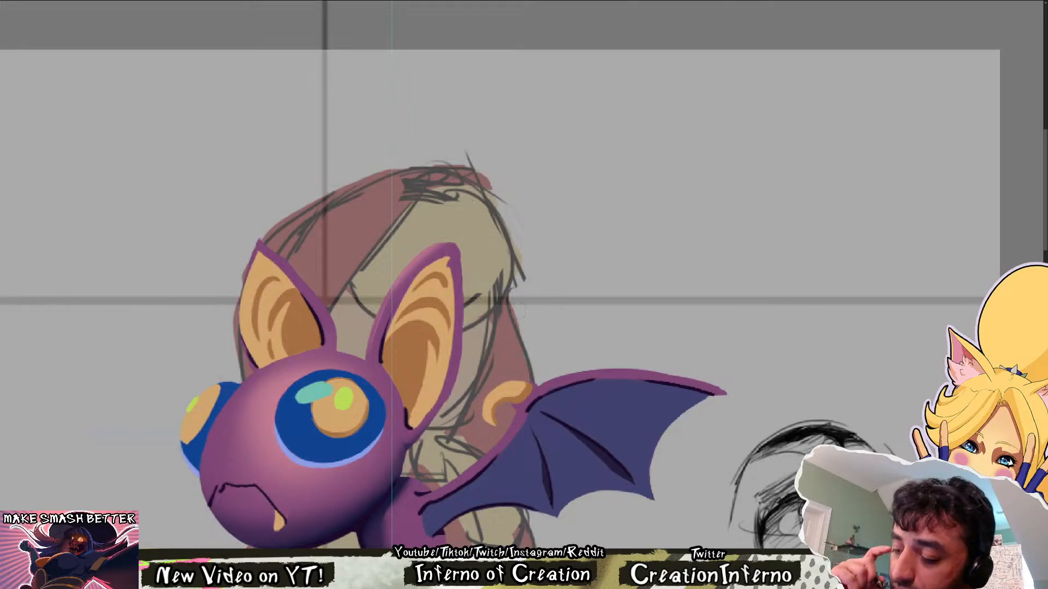
{"action": "mouse_move", "coordinate": [410, 434]}
{"action": "left_mouse_down"}
{"action": "mouse_move", "coordinate": [427, 424]}
{"action": "mouse_move", "coordinate": [459, 349]}
{"action": "mouse_move", "coordinate": [458, 252]}
{"action": "left_mouse_up"}
{"action": "key", "text": "ctrl+z"}
{"action": "mouse_move", "coordinate": [457, 373]}
{"action": "left_mouse_down"}
{"action": "mouse_move", "coordinate": [462, 262]}
{"action": "mouse_move", "coordinate": [460, 271]}
{"action": "left_mouse_up"}
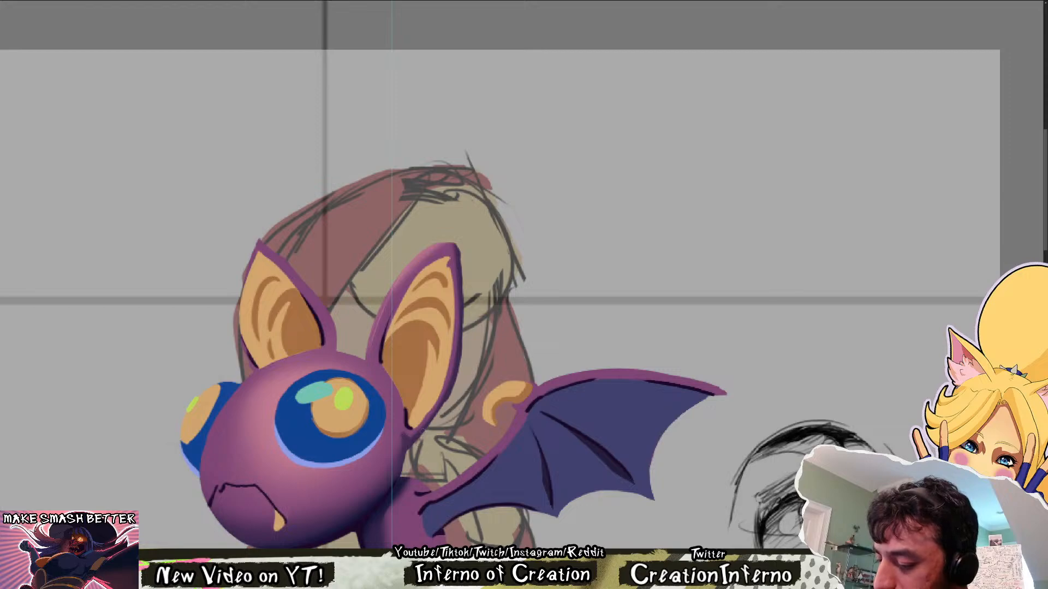
{"action": "scroll", "coordinate": [467, 368], "scroll_direction": "down", "scroll_amount": 3}
{"action": "scroll", "coordinate": [393, 336], "scroll_direction": "up", "scroll_amount": 3}
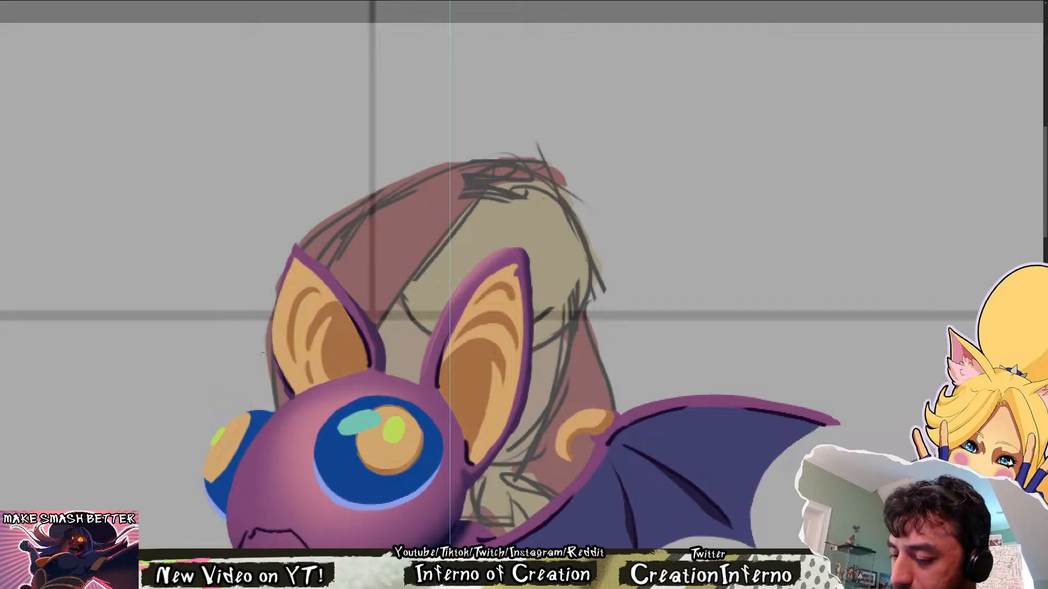
{"action": "scroll", "coordinate": [505, 351], "scroll_direction": "down", "scroll_amount": 5}
{"action": "scroll", "coordinate": [505, 344], "scroll_direction": "up", "scroll_amount": 5}
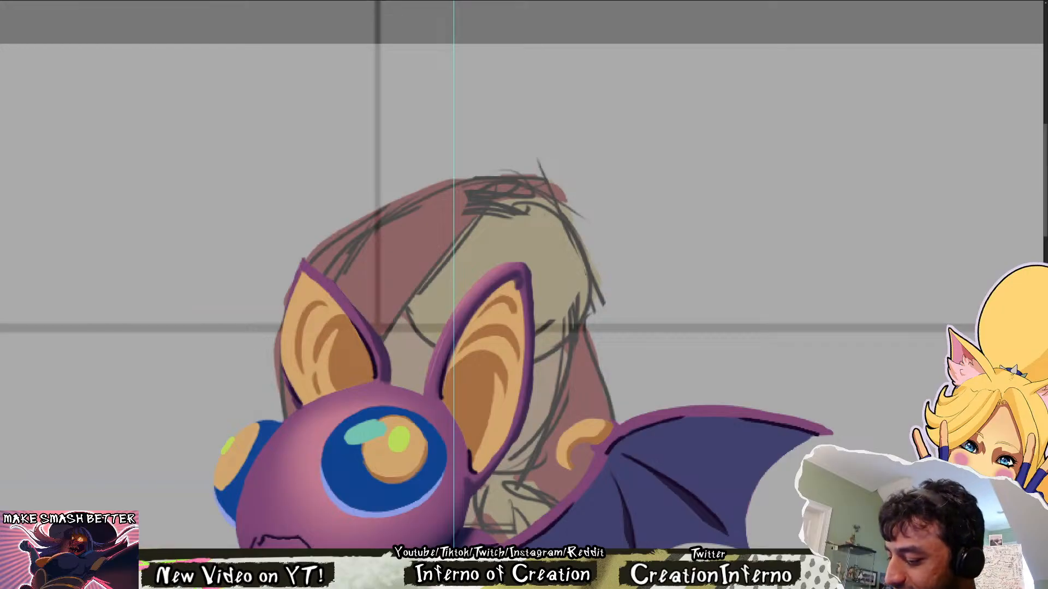
{"action": "scroll", "coordinate": [502, 363], "scroll_direction": "down", "scroll_amount": 5}
Remove the cyan highlight from the bat's near eye, keeping the green highlight on the iris
{"action": "left_click_drag", "start_coordinate": [573, 431], "coordinate": [490, 381]}
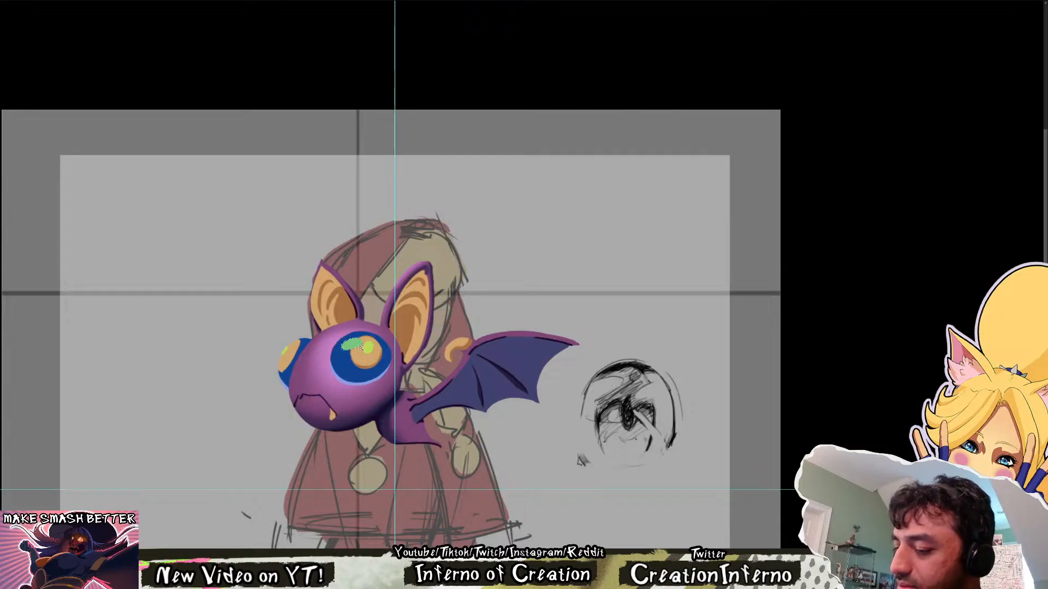
{"action": "key", "text": "ctrl+z"}
{"action": "mouse_move", "coordinate": [420, 329]}
{"action": "left_mouse_down"}
{"action": "mouse_move", "coordinate": [356, 329]}
{"action": "mouse_move", "coordinate": [415, 329]}
{"action": "left_mouse_up"}
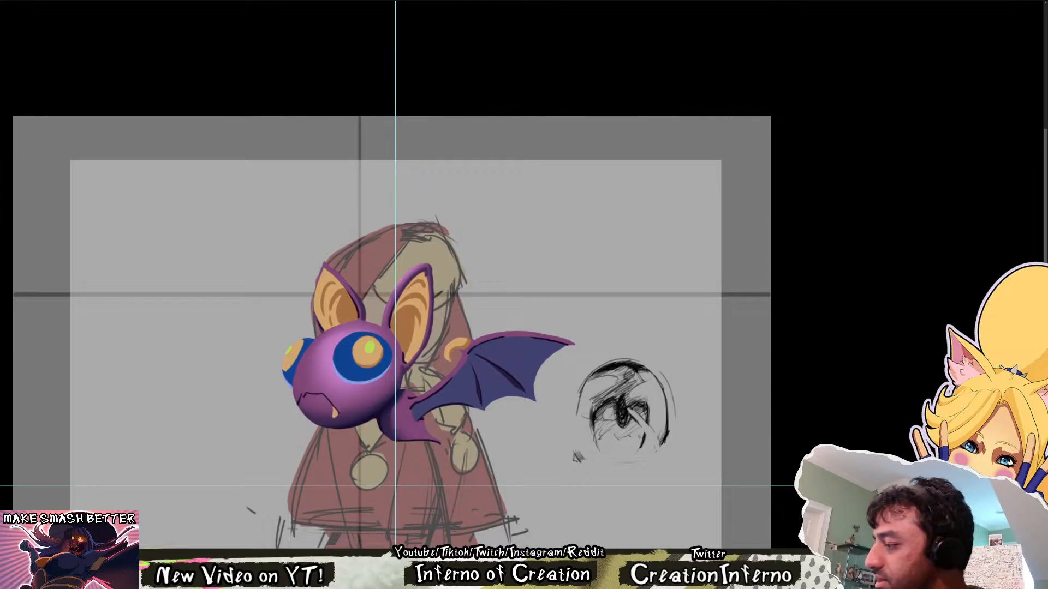
Paint a small cyan highlight on the bat's near eye, beside the upper snout-side edge of the iris
{"action": "key", "text": "r"}
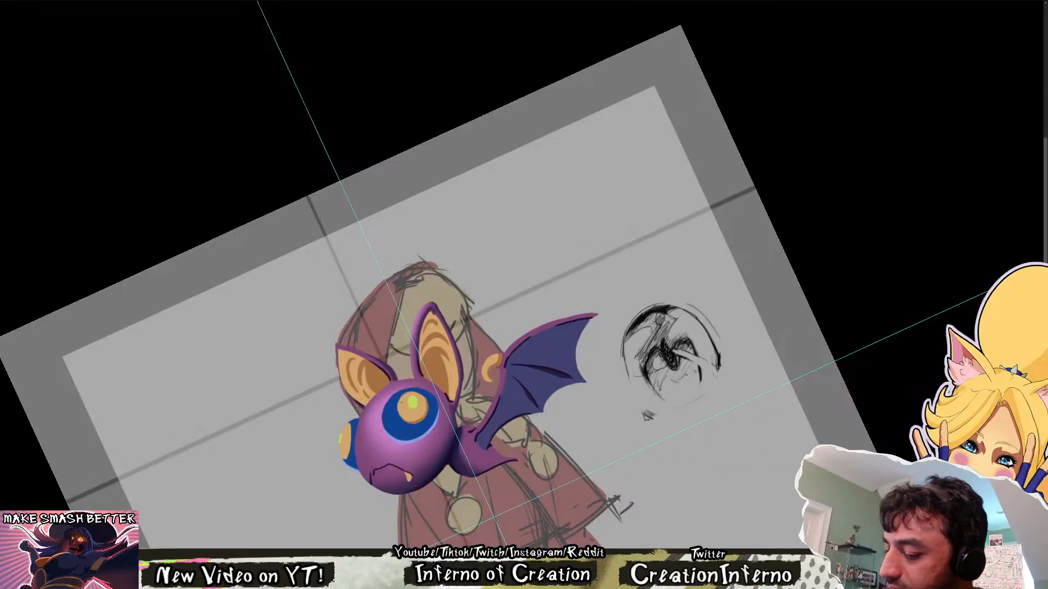
{"action": "left_click_drag", "start_coordinate": [401, 403], "coordinate": [402, 401]}
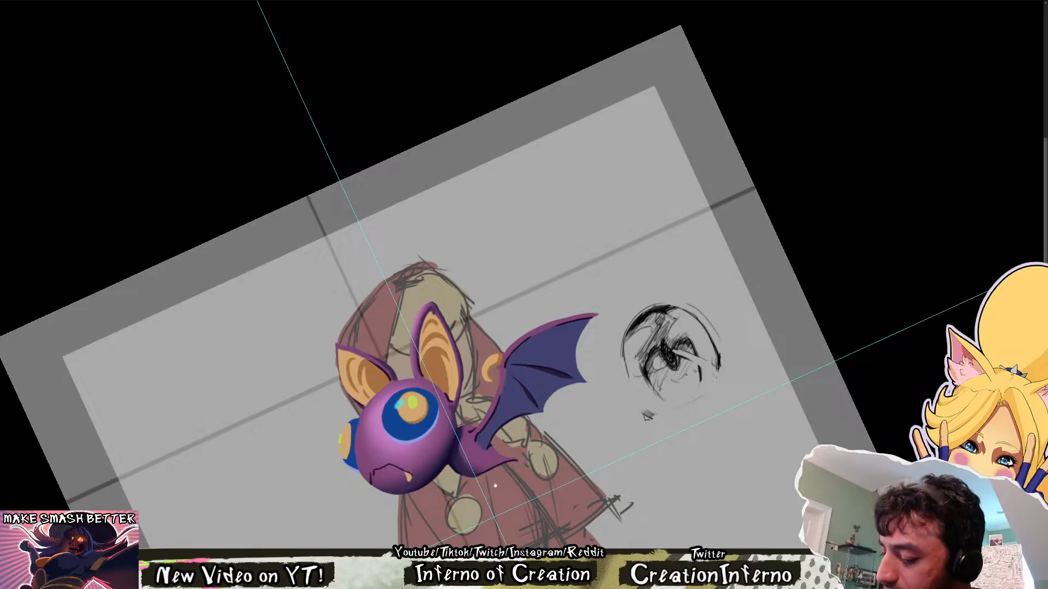
{"action": "left_click_drag", "start_coordinate": [400, 404], "coordinate": [399, 400]}
{"action": "key", "text": "Escape"}
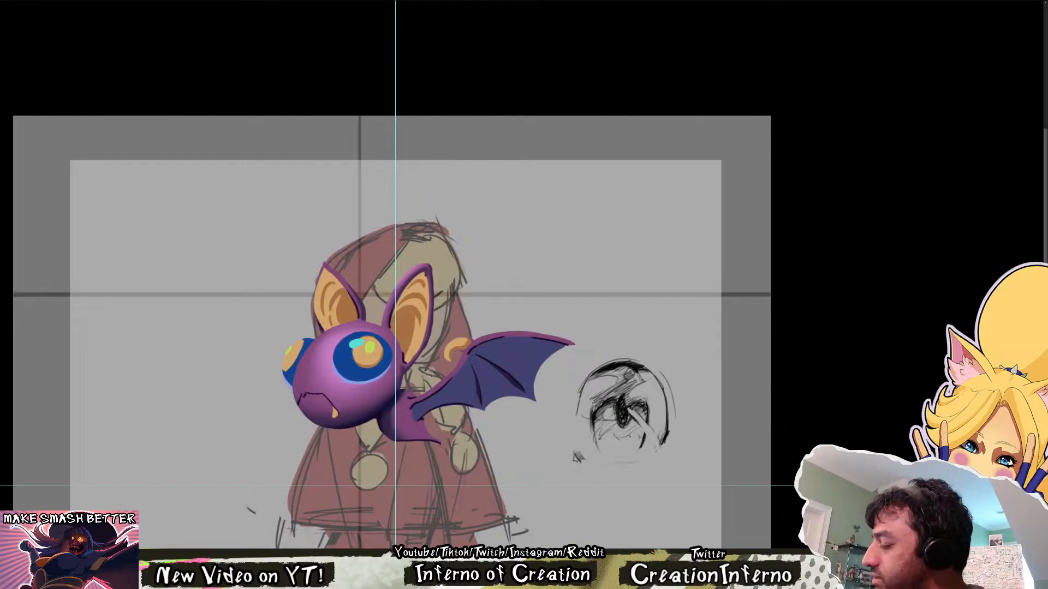
Extend the near eye's cyan highlight into a crescent curving down the snout side of the iris
{"action": "key", "text": "r"}
{"action": "left_click_drag", "start_coordinate": [366, 352], "coordinate": [426, 418]}
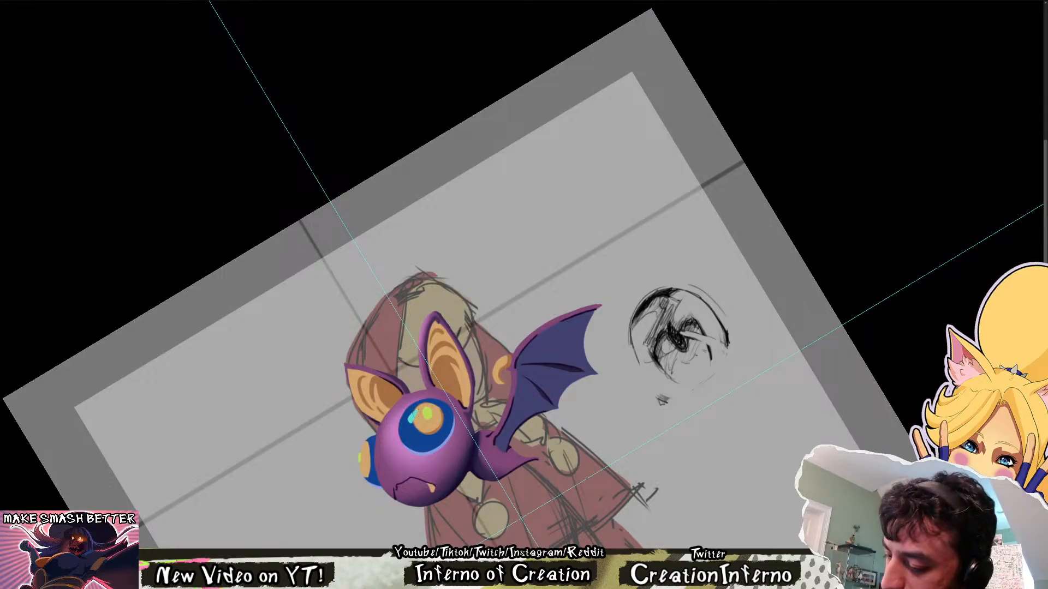
{"action": "mouse_move", "coordinate": [413, 419]}
{"action": "left_mouse_down"}
{"action": "mouse_move", "coordinate": [403, 439]}
{"action": "mouse_move", "coordinate": [418, 412]}
{"action": "mouse_move", "coordinate": [405, 435]}
{"action": "left_mouse_up"}
{"action": "key", "text": "ctrl+z"}
{"action": "left_click_drag", "start_coordinate": [418, 417], "coordinate": [417, 440]}
{"action": "key", "text": "ctrl+z"}
{"action": "key", "text": "Escape"}
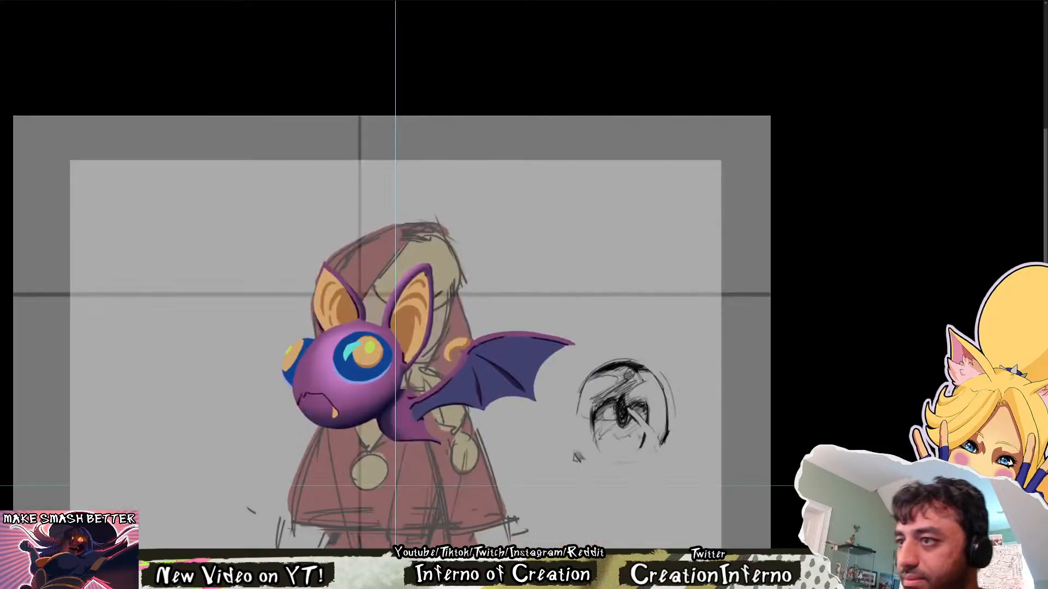
Refine the cyan crescent's shape and transform it so it sits closer to the upper rim of the near eye
{"action": "left_click_drag", "start_coordinate": [345, 361], "coordinate": [350, 343]}
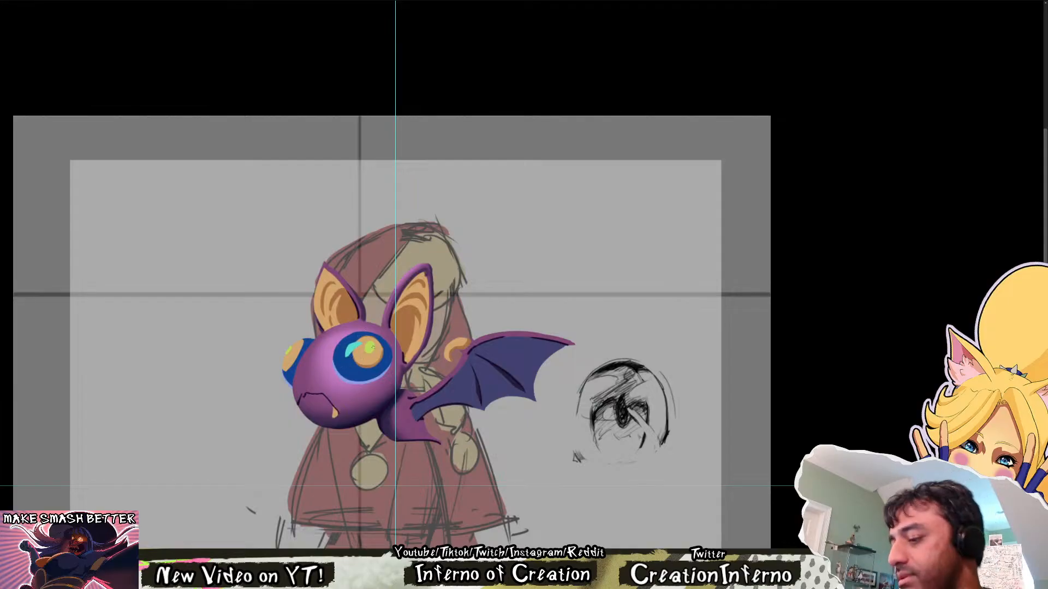
{"action": "key", "text": "ctrl+t"}
{"action": "left_click_drag", "start_coordinate": [365, 336], "coordinate": [367, 340]}
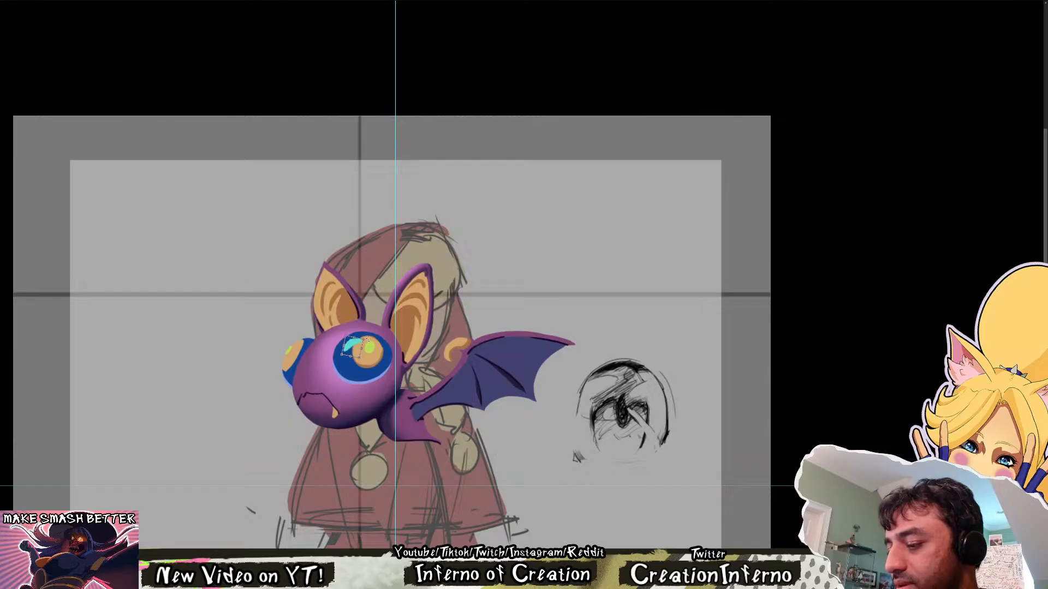
{"action": "key", "text": "Return"}
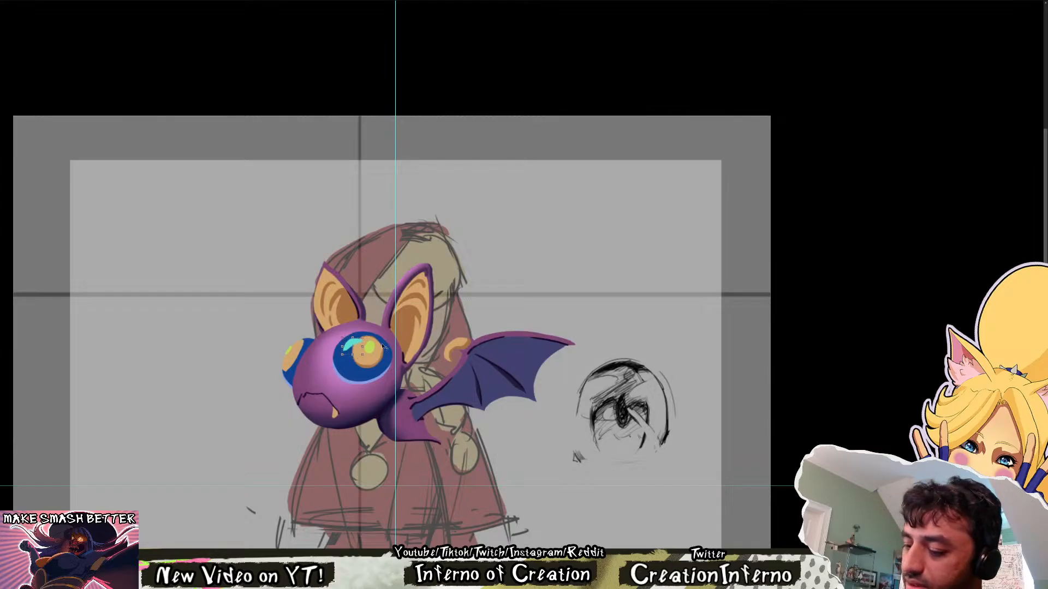
Try a longer cyan crescent reaching down the snout side of the near eye, and undo it
{"action": "scroll", "coordinate": [384, 347], "scroll_direction": "up", "scroll_amount": 2}
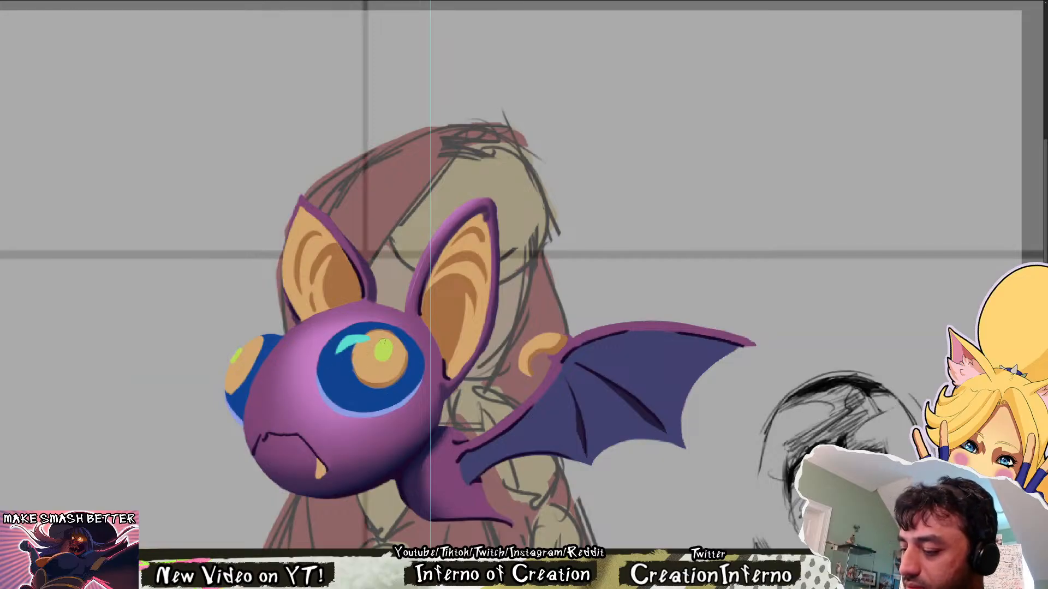
{"action": "scroll", "coordinate": [394, 343], "scroll_direction": "down", "scroll_amount": 2}
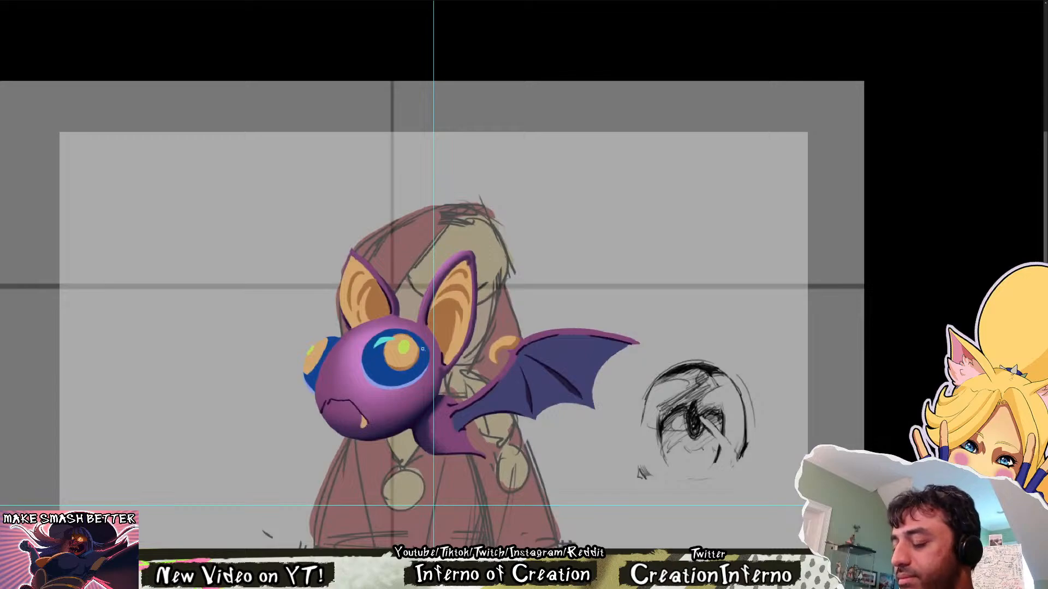
{"action": "scroll", "coordinate": [452, 369], "scroll_direction": "up", "scroll_amount": 2}
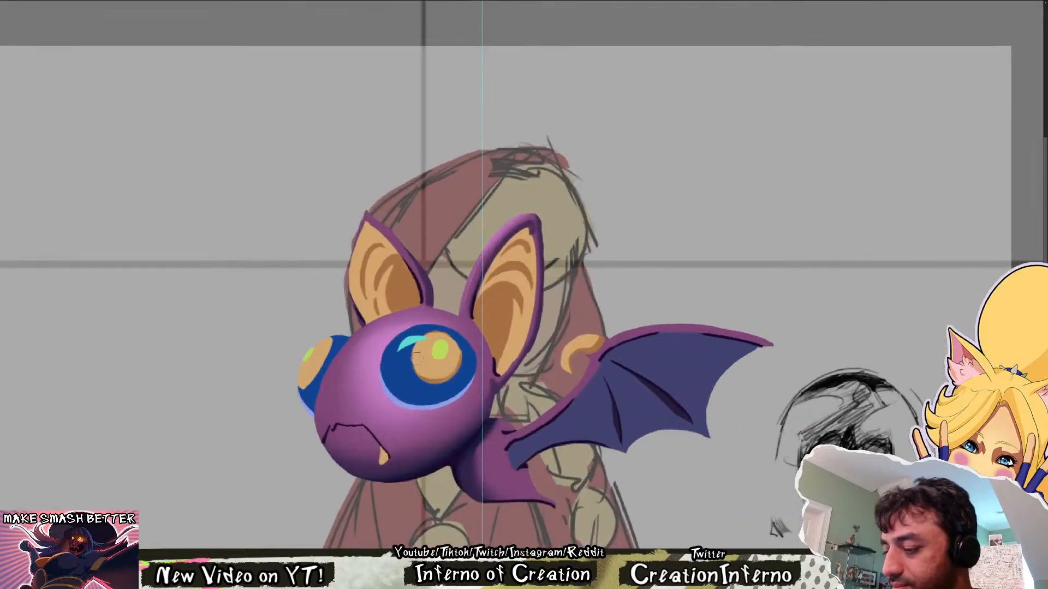
{"action": "key", "text": "r"}
{"action": "mouse_move", "coordinate": [429, 348]}
{"action": "left_mouse_down"}
{"action": "mouse_move", "coordinate": [477, 384]}
{"action": "mouse_move", "coordinate": [435, 437]}
{"action": "left_mouse_up"}
{"action": "scroll", "coordinate": [474, 385], "scroll_direction": "up", "scroll_amount": 2}
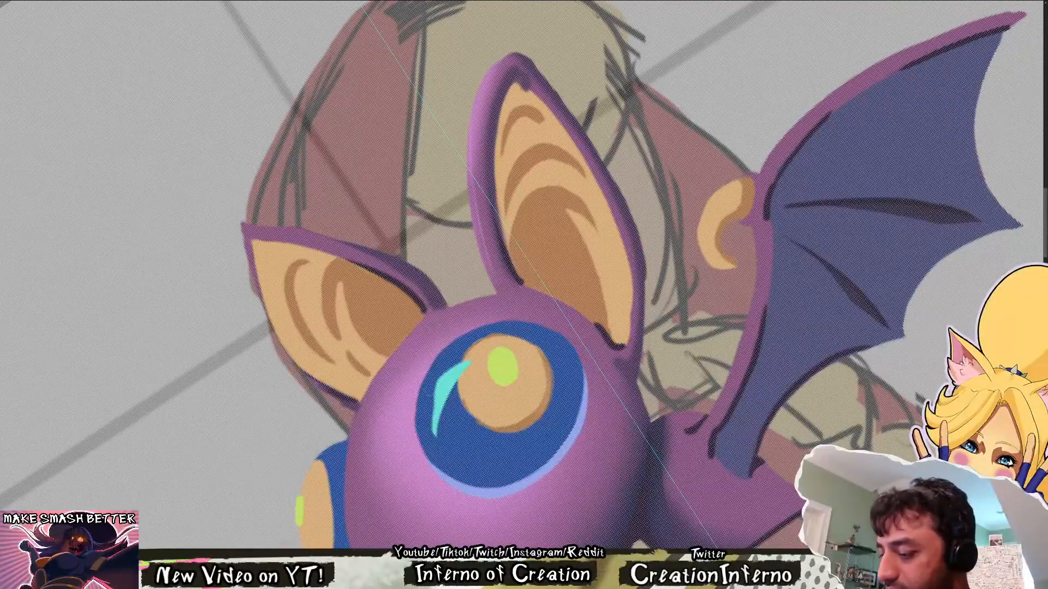
{"action": "key", "text": "ctrl+z"}
{"action": "key", "text": "ctrl+z"}
{"action": "key", "text": "Escape"}
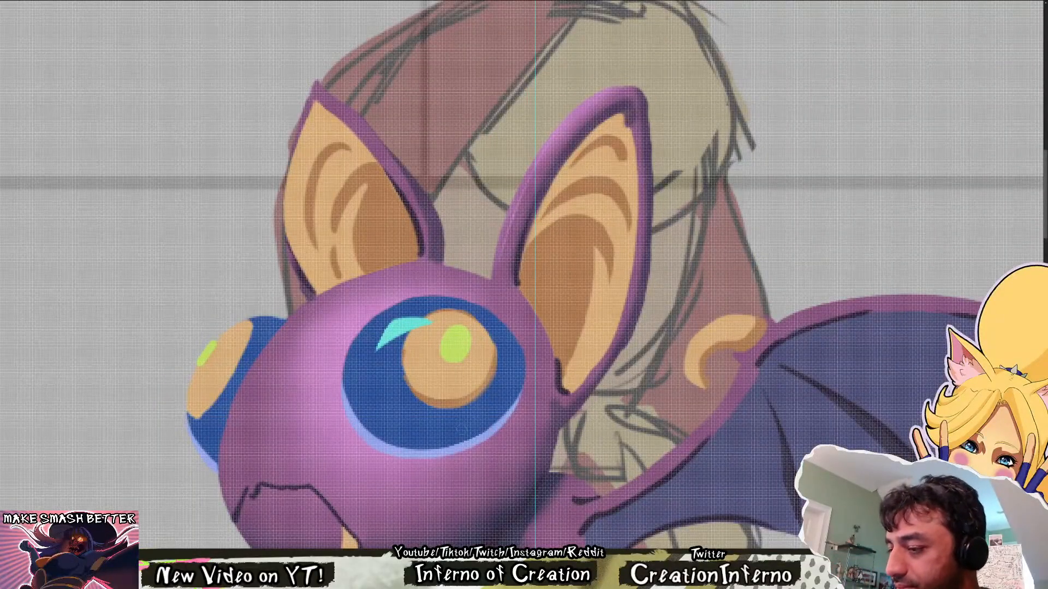
Compare the repainted bat with the original drawing by repeatedly toggling the repaint's visibility
{"action": "scroll", "coordinate": [493, 354], "scroll_direction": "down", "scroll_amount": 5}
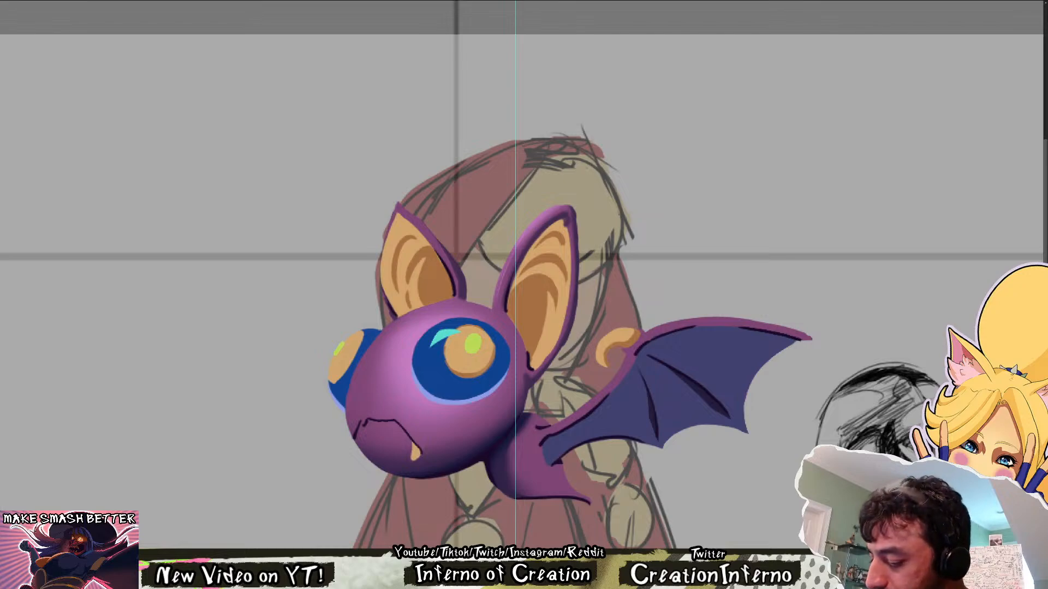
{"action": "mouse_move", "coordinate": [527, 399]}
{"action": "left_mouse_down"}
{"action": "mouse_move", "coordinate": [481, 401]}
{"action": "mouse_move", "coordinate": [513, 390]}
{"action": "left_mouse_up"}
{"action": "left_click_drag", "start_coordinate": [442, 283], "coordinate": [473, 265]}
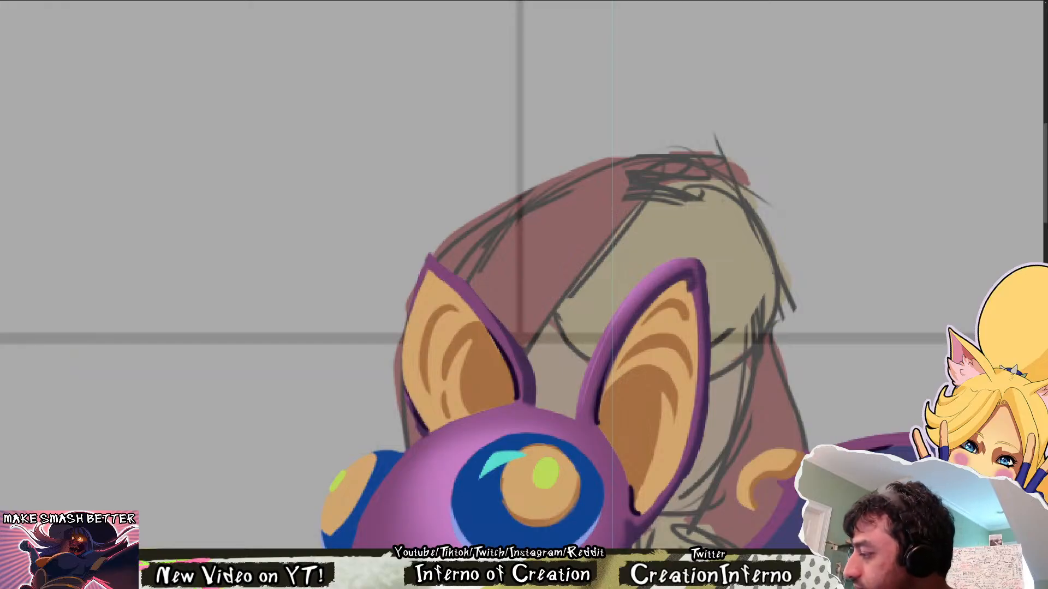
{"action": "left_click_drag", "start_coordinate": [713, 324], "coordinate": [655, 349]}
{"action": "left_click_drag", "start_coordinate": [677, 399], "coordinate": [485, 345]}
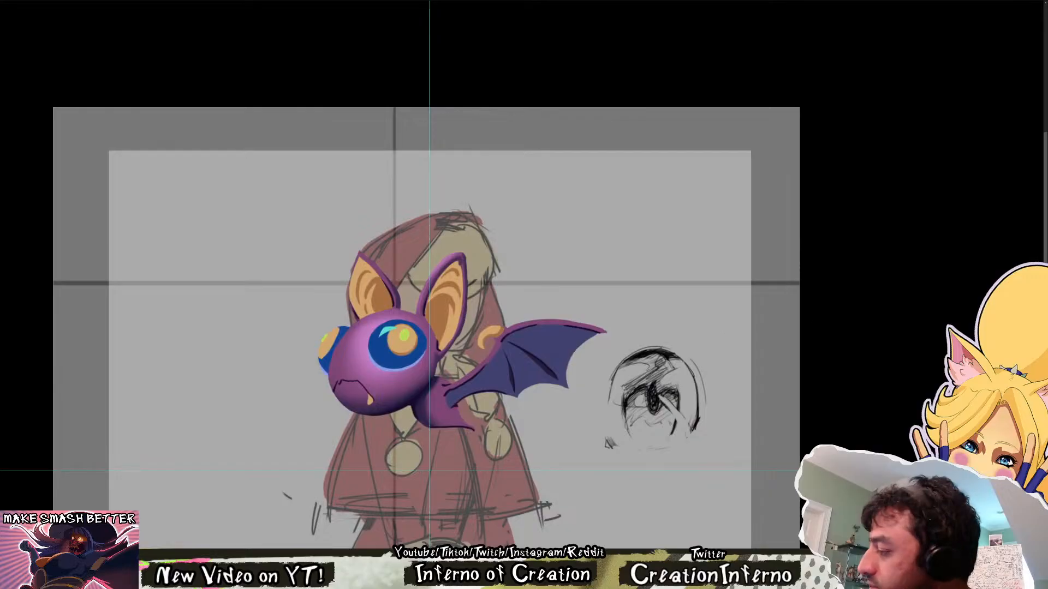
{"action": "key", "text": "ctrl+comma"}
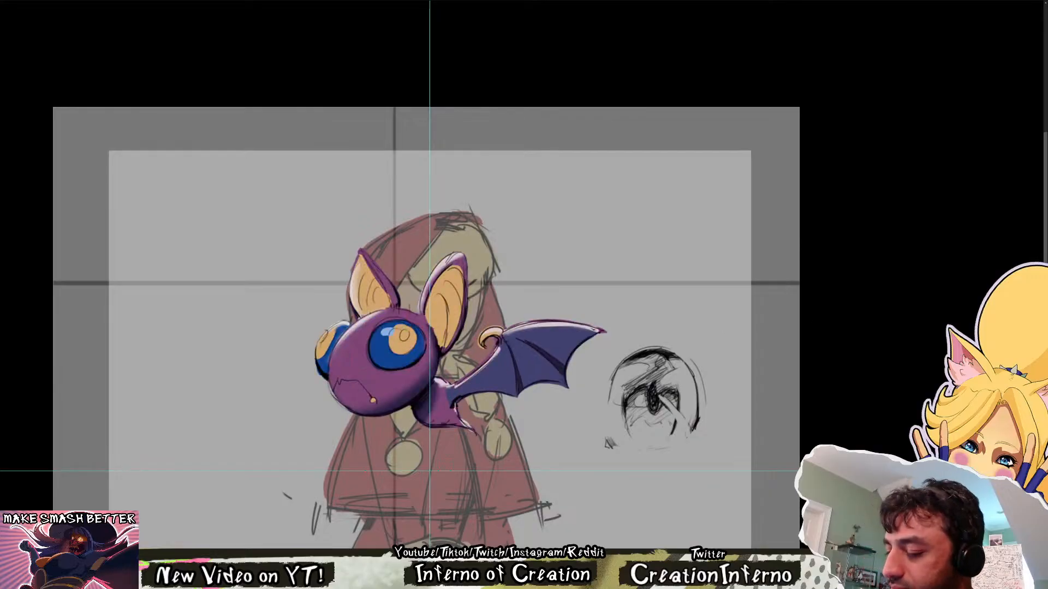
{"action": "key", "text": "ctrl+comma"}
{"action": "key", "text": "ctrl+comma"}
{"action": "key", "text": "ctrl+comma"}
{"action": "key", "text": "ctrl+comma"}
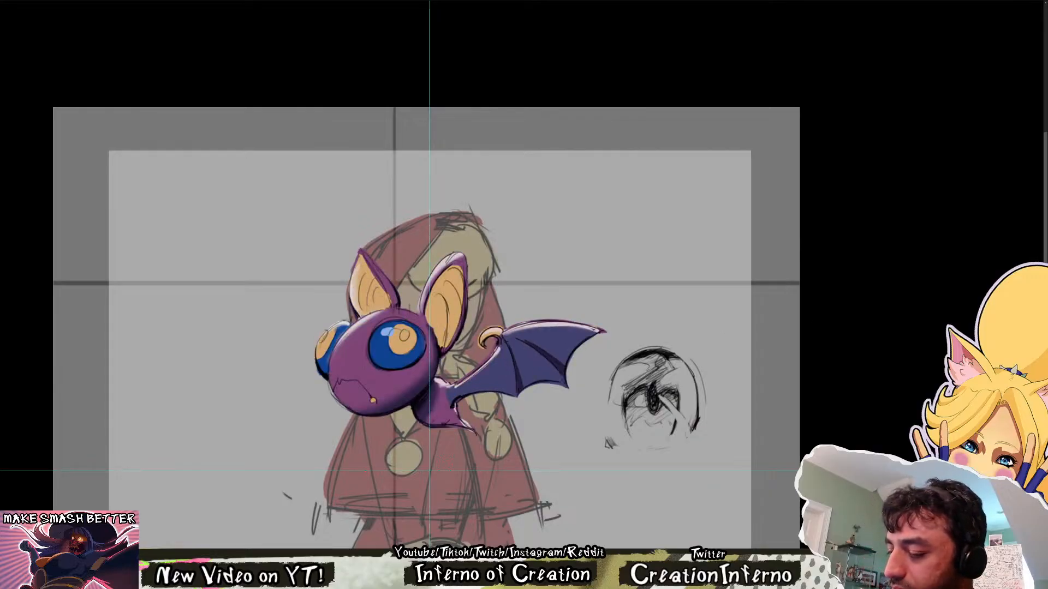
{"action": "key", "text": "ctrl+comma"}
{"action": "key", "text": "ctrl+comma"}
{"action": "key", "text": "ctrl+comma"}
{"action": "key", "text": "ctrl+comma"}
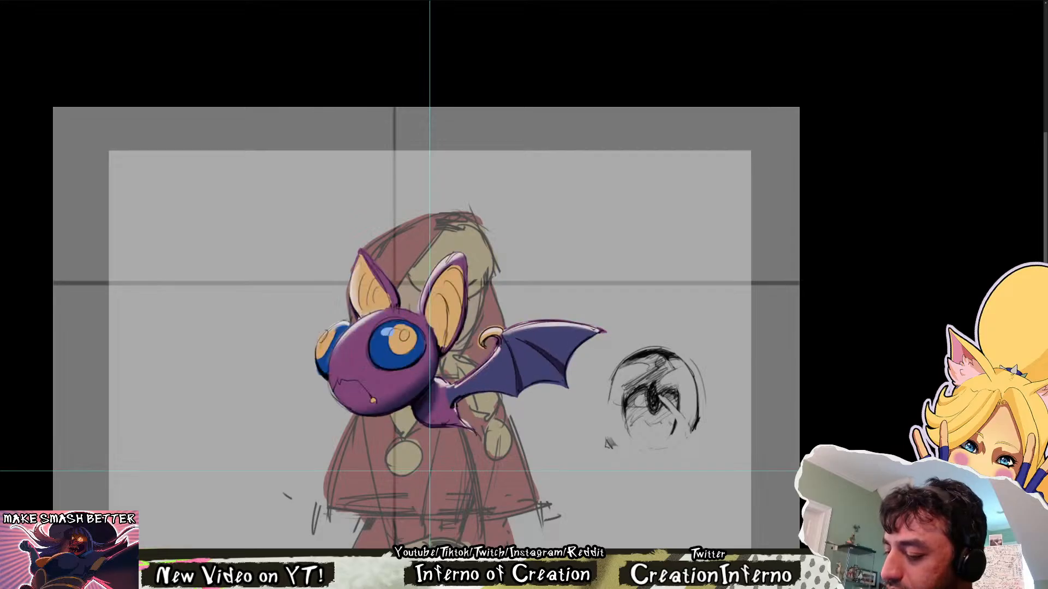
{"action": "key", "text": "ctrl+comma"}
{"action": "key", "text": "ctrl+comma"}
{"action": "key", "text": "ctrl+comma"}
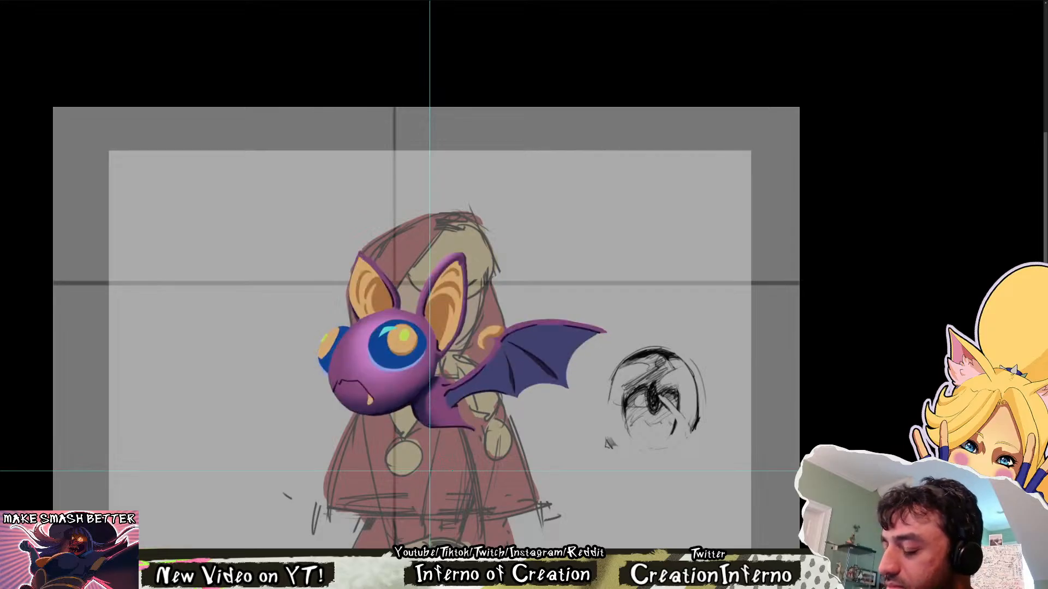
{"action": "key", "text": "ctrl+comma"}
{"action": "key", "text": "ctrl+comma"}
{"action": "key", "text": "ctrl+comma"}
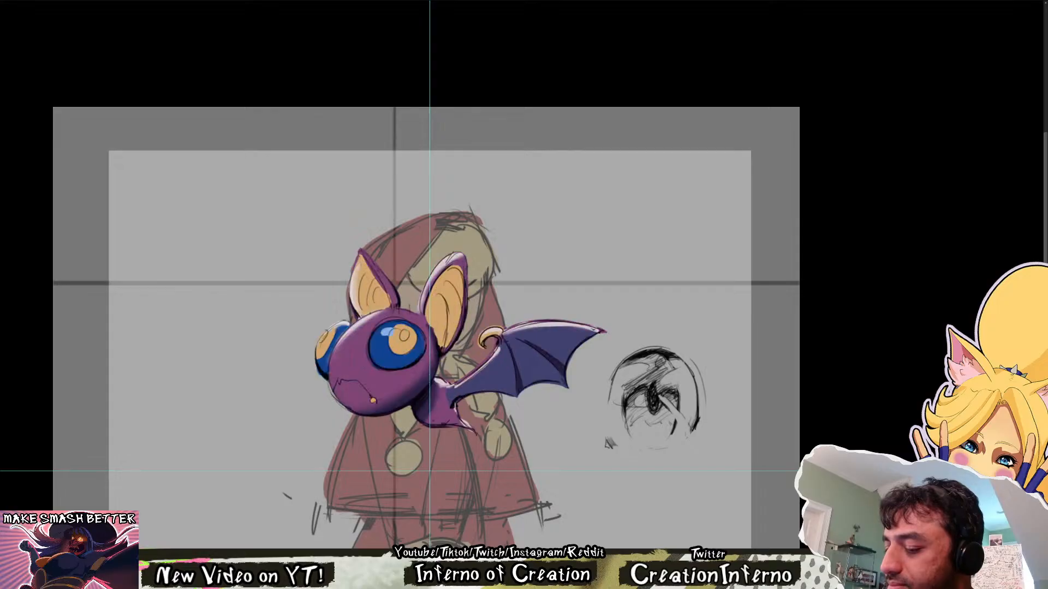
{"action": "key", "text": "ctrl+comma"}
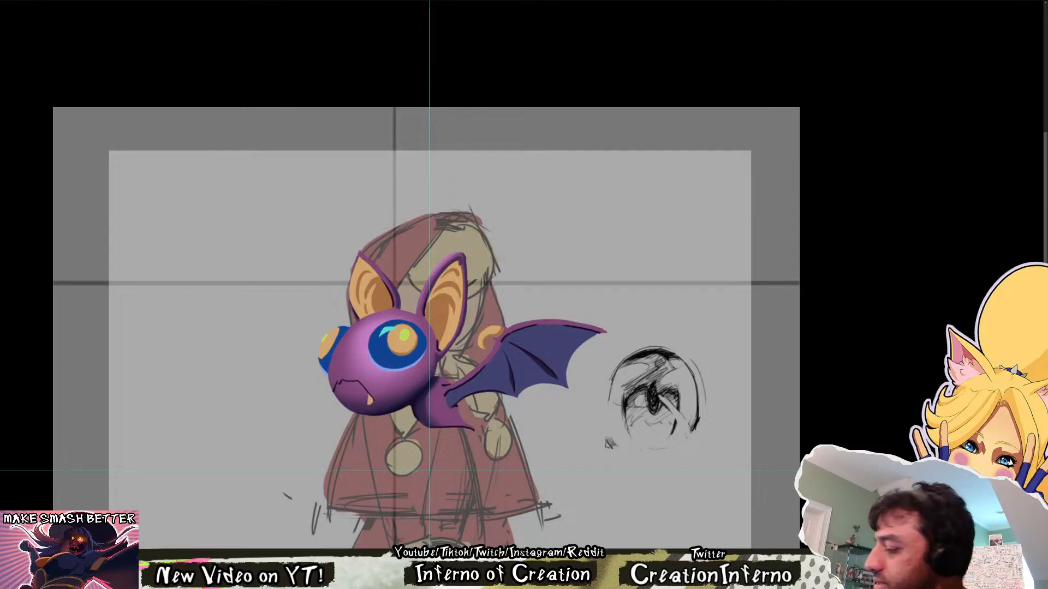
Check the full figure from a distance in mirrored and normal orientation, and examine the bat's eyes up close
{"action": "key", "text": "ctrl+0"}
{"action": "key", "text": "F2"}
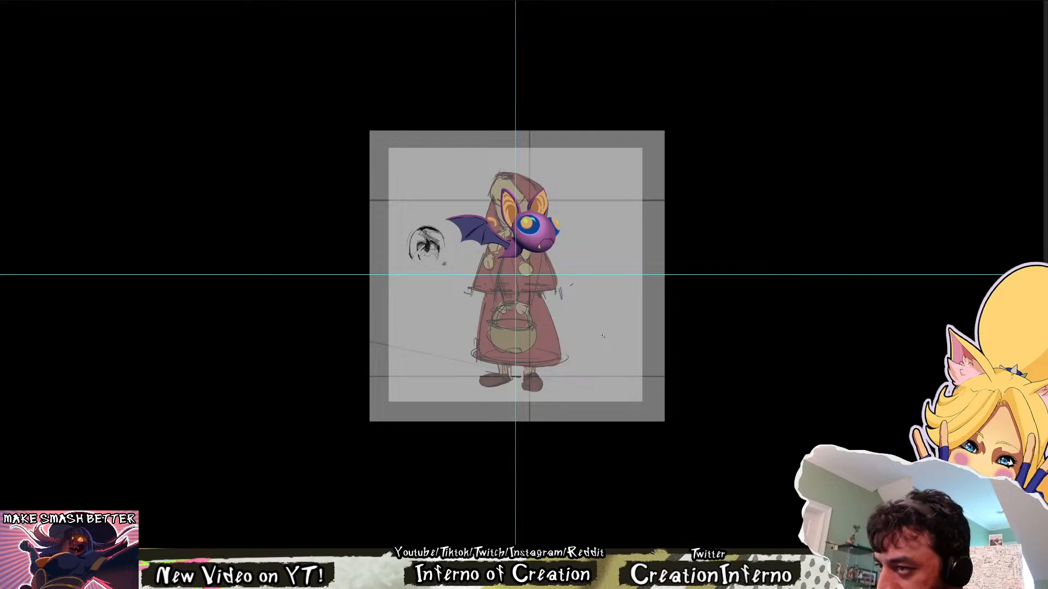
{"action": "key", "text": "F2"}
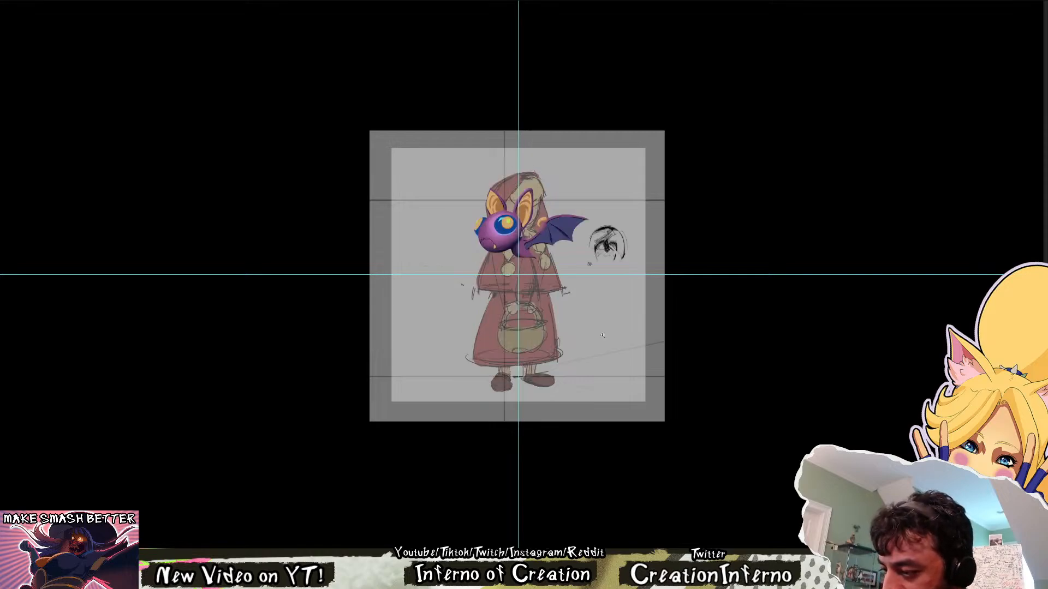
{"action": "left_click_drag", "start_coordinate": [487, 219], "coordinate": [565, 225]}
{"action": "left_click_drag", "start_coordinate": [533, 162], "coordinate": [470, 321]}
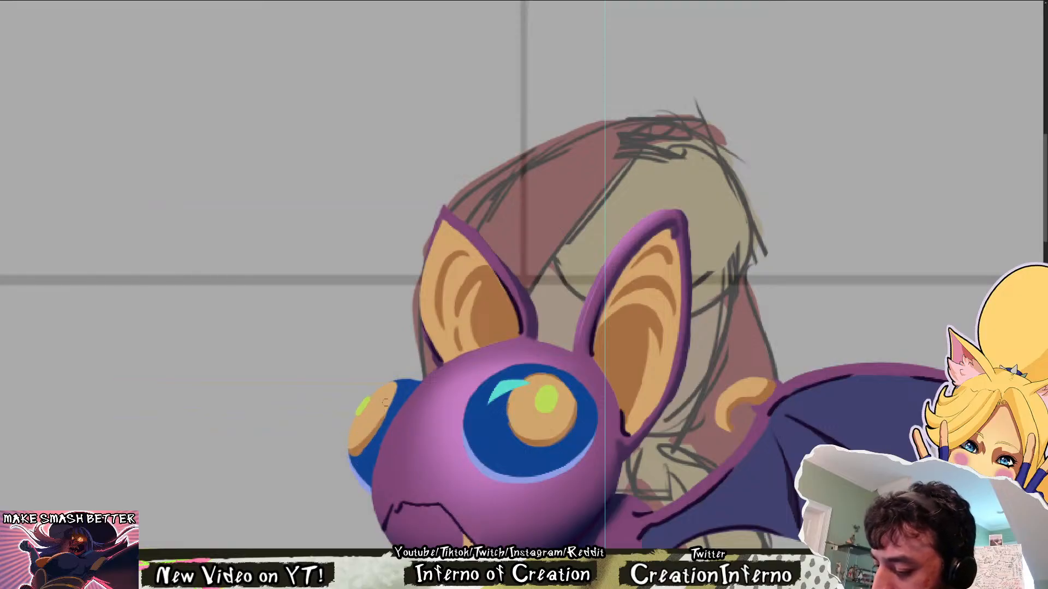
{"action": "scroll", "coordinate": [436, 364], "scroll_direction": "down", "scroll_amount": 3}
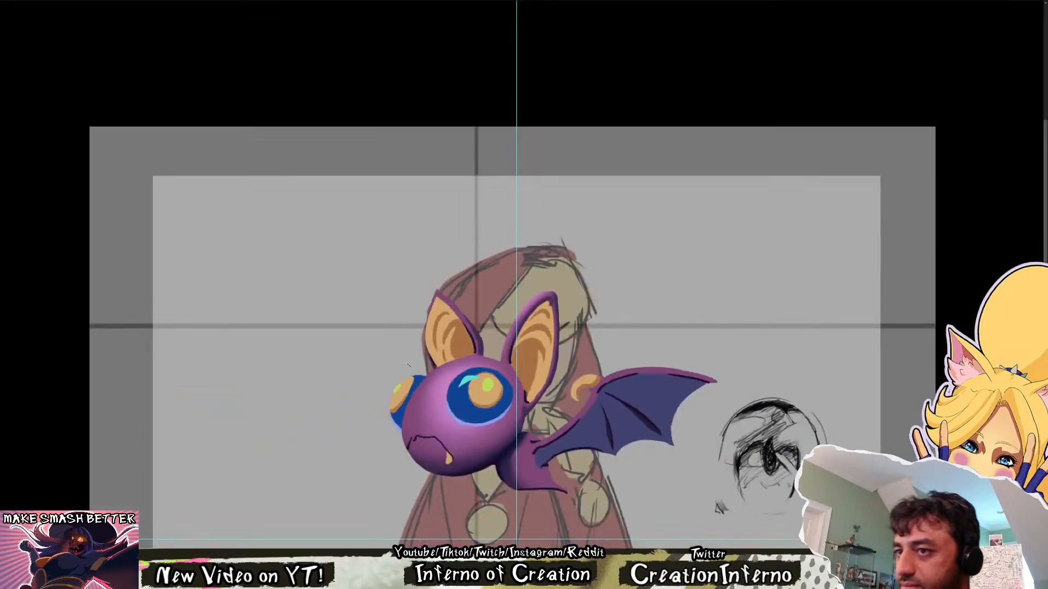
{"action": "scroll", "coordinate": [408, 364], "scroll_direction": "up", "scroll_amount": 5}
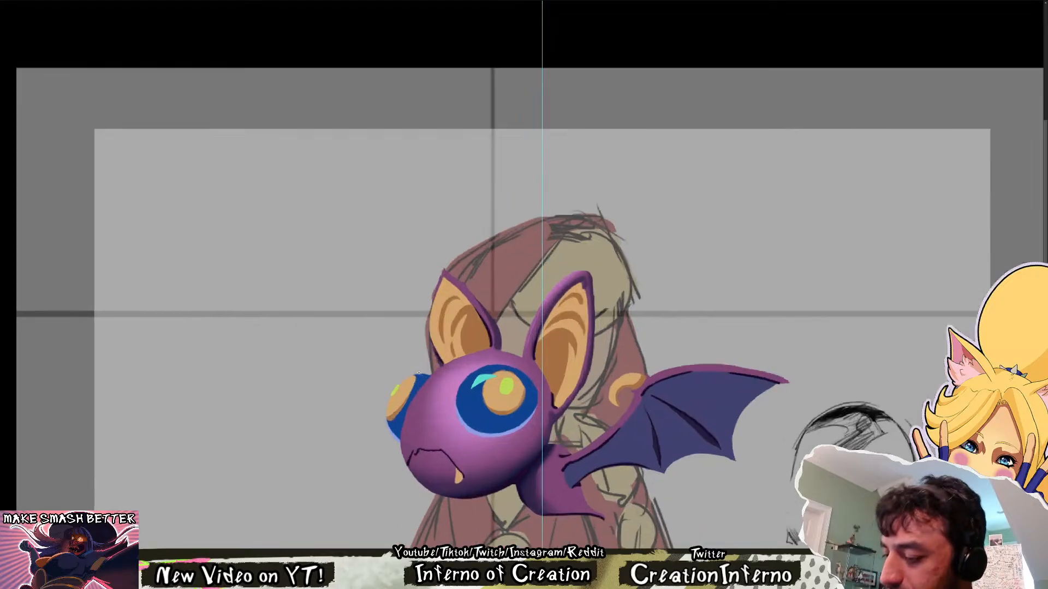
{"action": "mouse_move", "coordinate": [413, 391]}
{"action": "left_mouse_down"}
{"action": "mouse_move", "coordinate": [420, 373]}
{"action": "mouse_move", "coordinate": [410, 414]}
{"action": "left_mouse_up"}
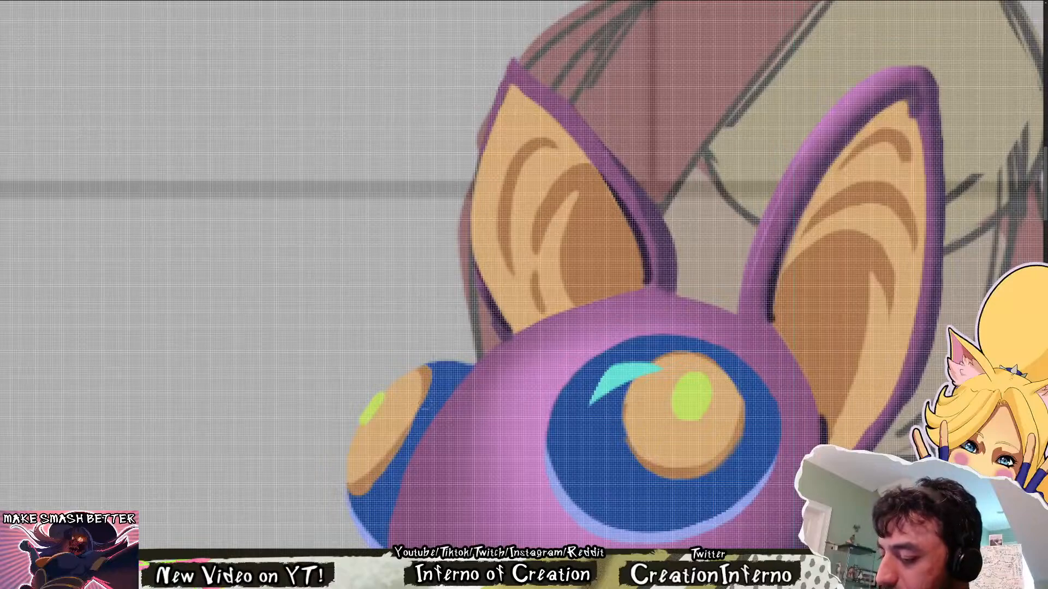
Brush a soft lighter purple gradient along the scalloped lower edge of the bat's wing membrane
{"action": "scroll", "coordinate": [434, 374], "scroll_direction": "down", "scroll_amount": 5}
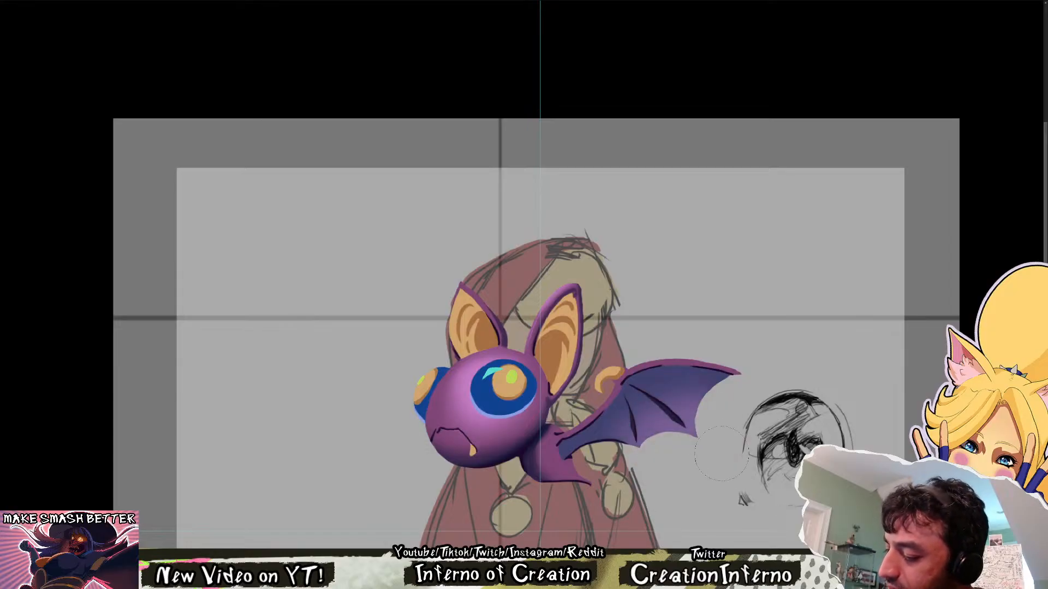
{"action": "left_click_drag", "start_coordinate": [730, 400], "coordinate": [717, 401]}
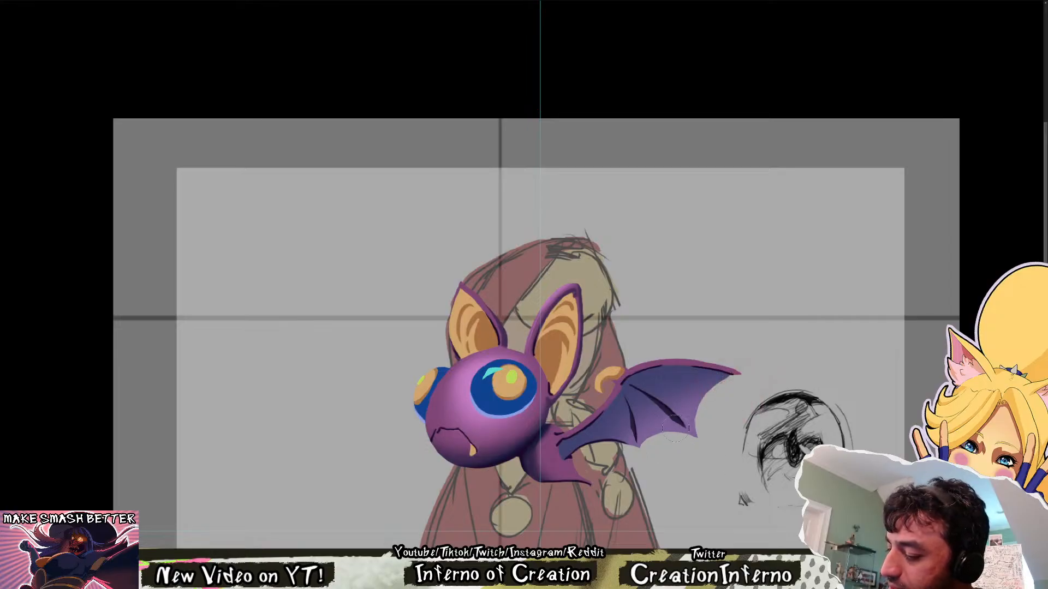
{"action": "key", "text": "h"}
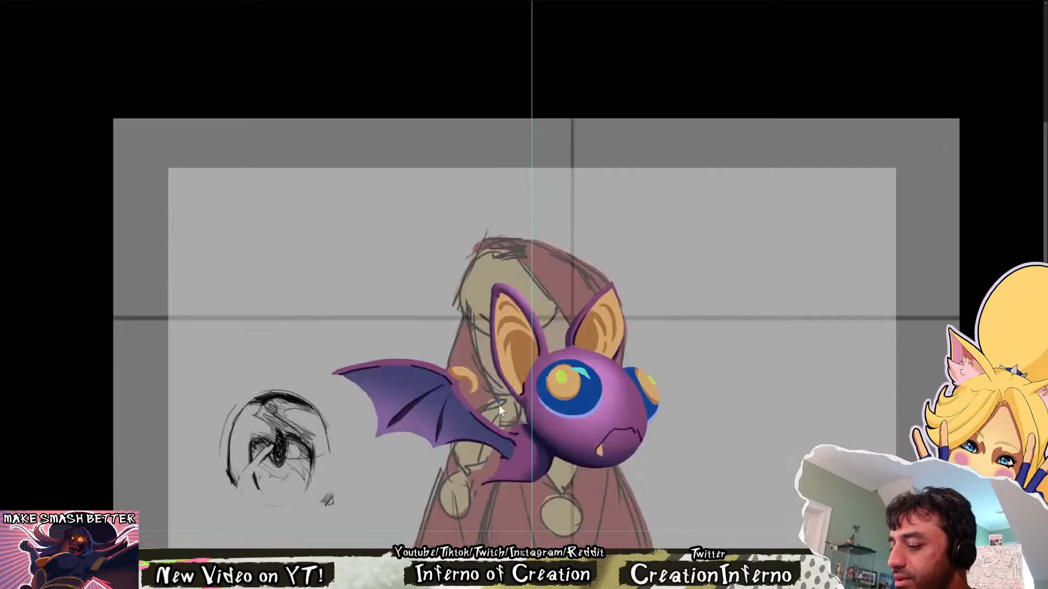
{"action": "key", "text": "h"}
{"action": "left_click_drag", "start_coordinate": [743, 415], "coordinate": [676, 418]}
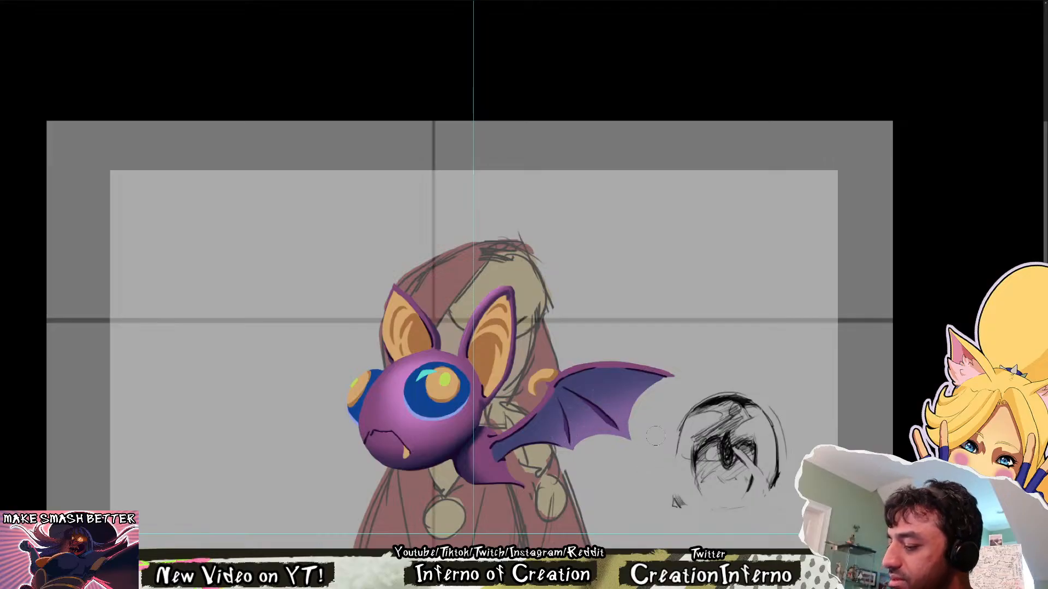
Mirror the canvas horizontally and examine the bat and its wing shading against the whole figure
{"action": "left_click_drag", "start_coordinate": [655, 436], "coordinate": [675, 138]}
{"action": "key", "text": "ctrl+shift+h"}
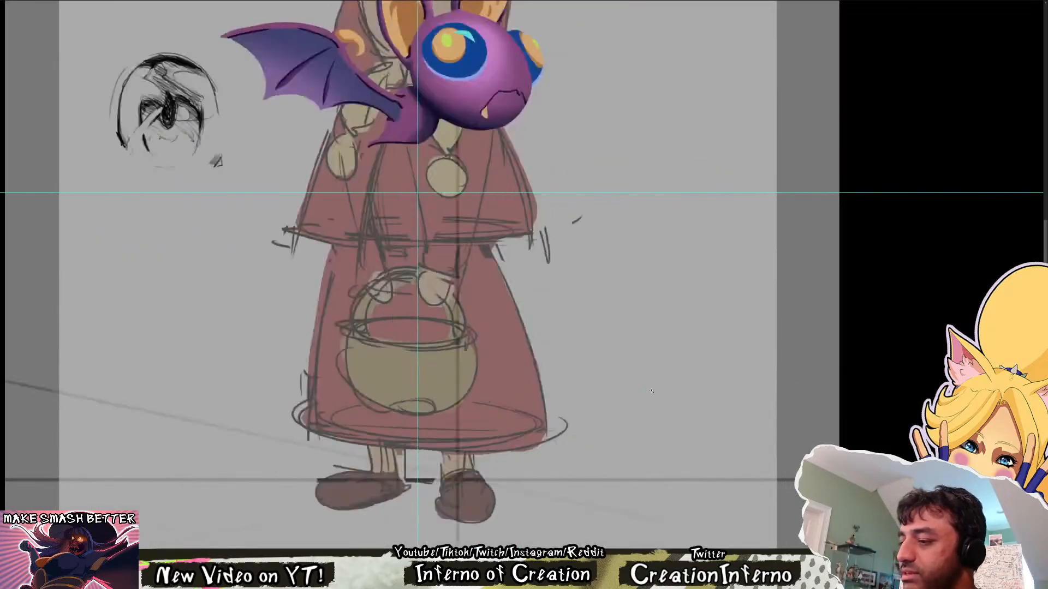
{"action": "left_click_drag", "start_coordinate": [624, 379], "coordinate": [643, 428]}
{"action": "key", "text": "space"}
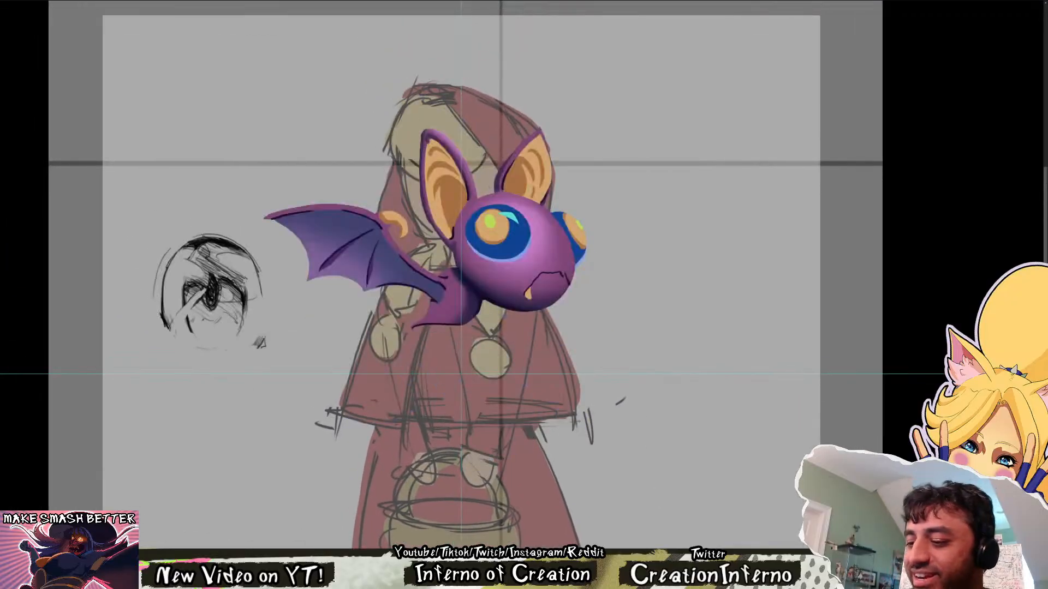
{"action": "left_click_drag", "start_coordinate": [441, 315], "coordinate": [486, 485]}
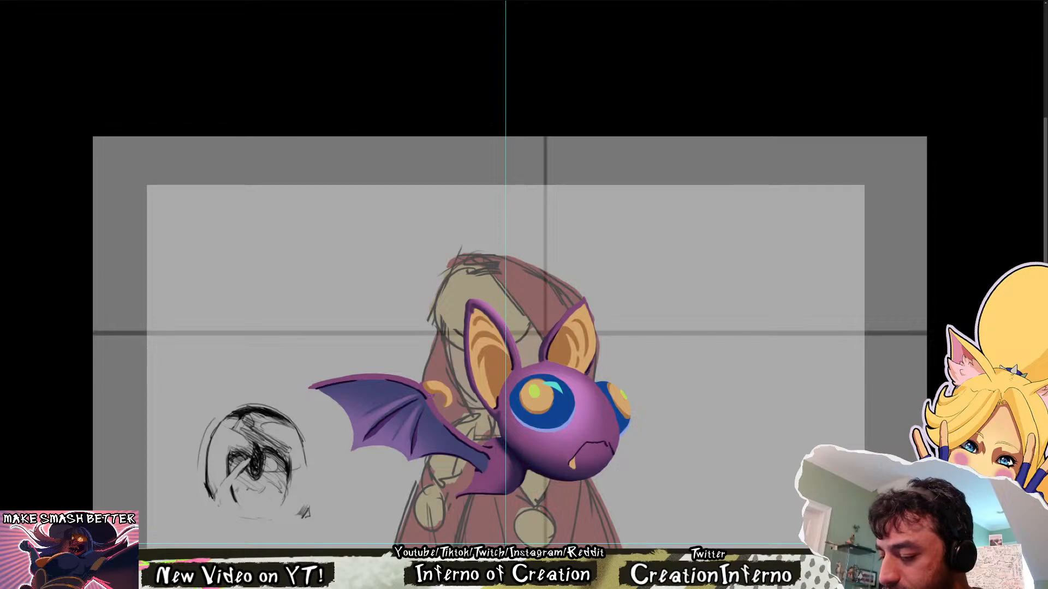
Examine the bat's overall shading against the whole figure, from a distance and closer, in both mirrored and normal orientation
{"action": "scroll", "coordinate": [452, 385], "scroll_direction": "down", "scroll_amount": 1}
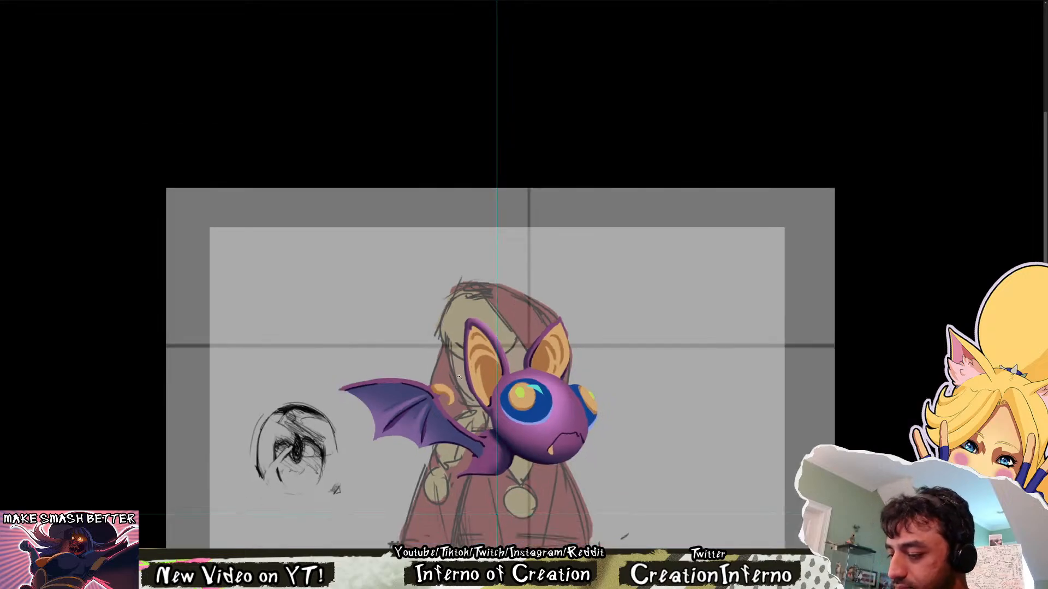
{"action": "left_click_drag", "start_coordinate": [459, 376], "coordinate": [423, 383]}
{"action": "left_click_drag", "start_coordinate": [453, 436], "coordinate": [491, 240]}
{"action": "left_click_drag", "start_coordinate": [506, 346], "coordinate": [513, 346]}
{"action": "key", "text": "h"}
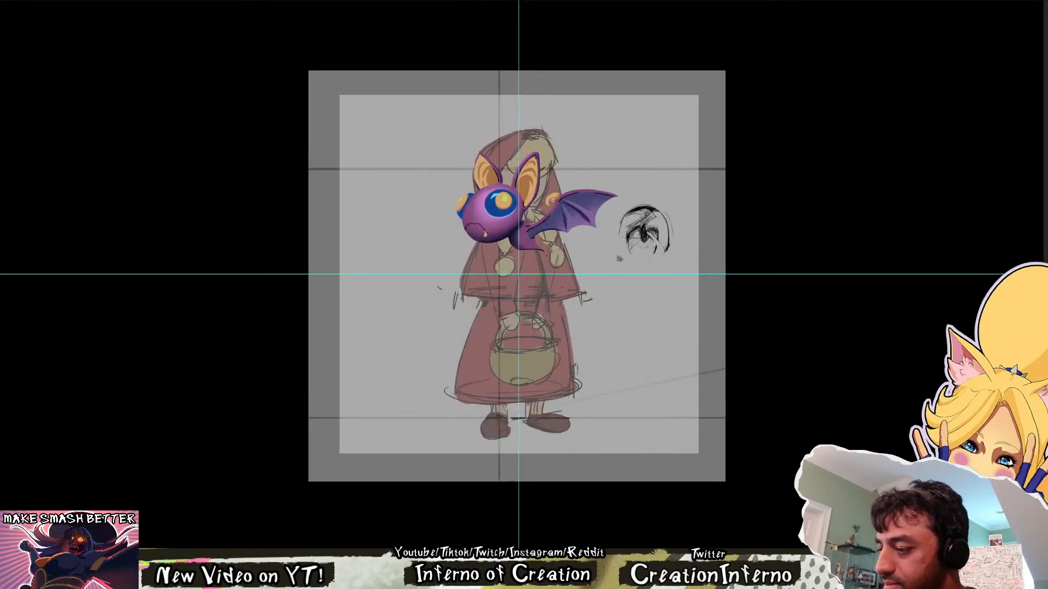
{"action": "scroll", "coordinate": [552, 200], "scroll_direction": "up", "scroll_amount": 2}
{"action": "key", "text": "h"}
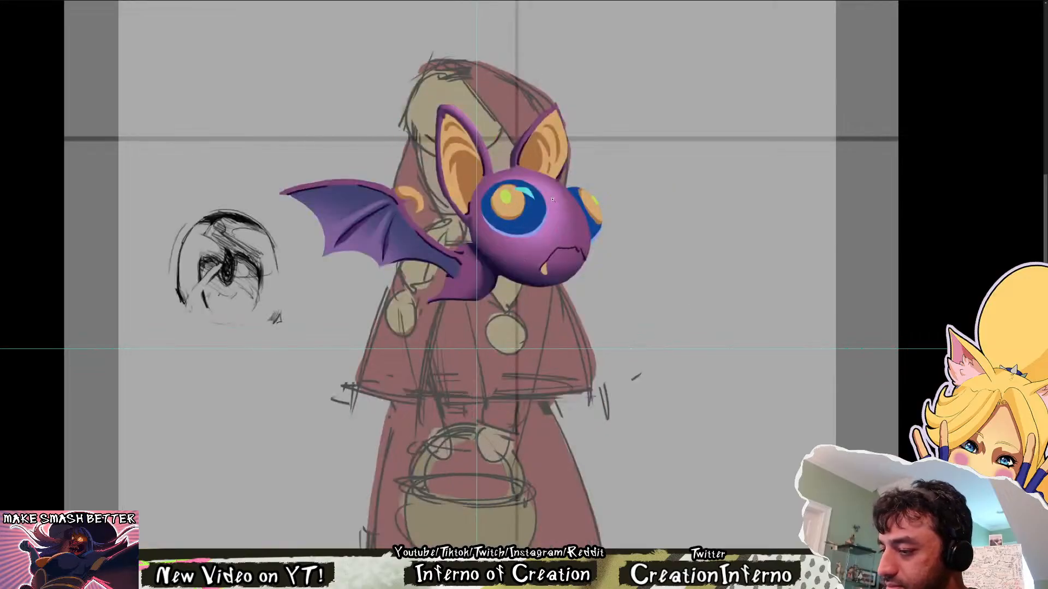
{"action": "key", "text": "h"}
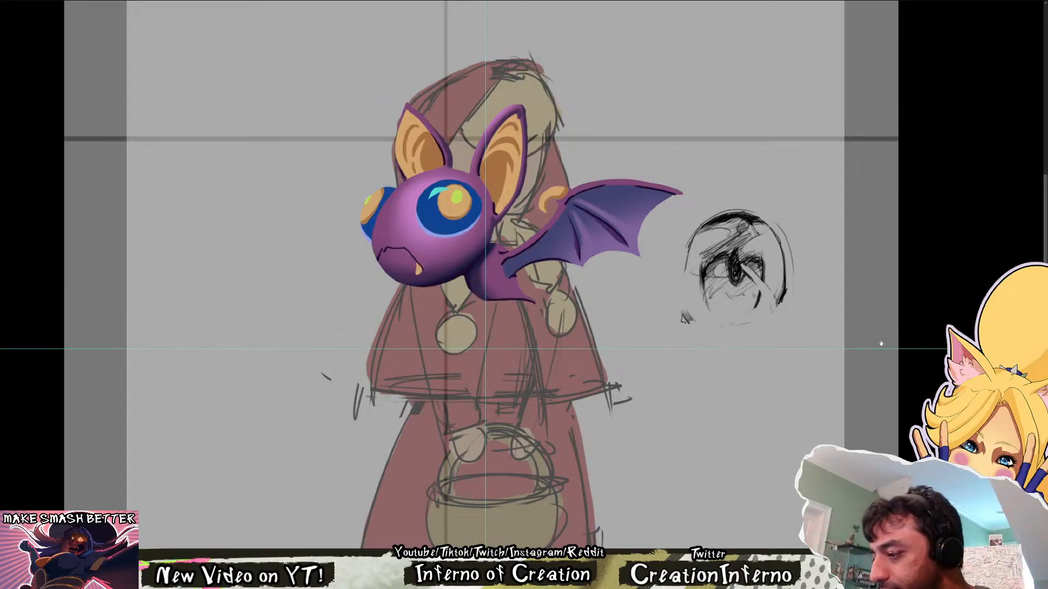
{"action": "scroll", "coordinate": [880, 344], "scroll_direction": "up", "scroll_amount": 3}
{"action": "scroll", "coordinate": [733, 300], "scroll_direction": "down", "scroll_amount": 5}
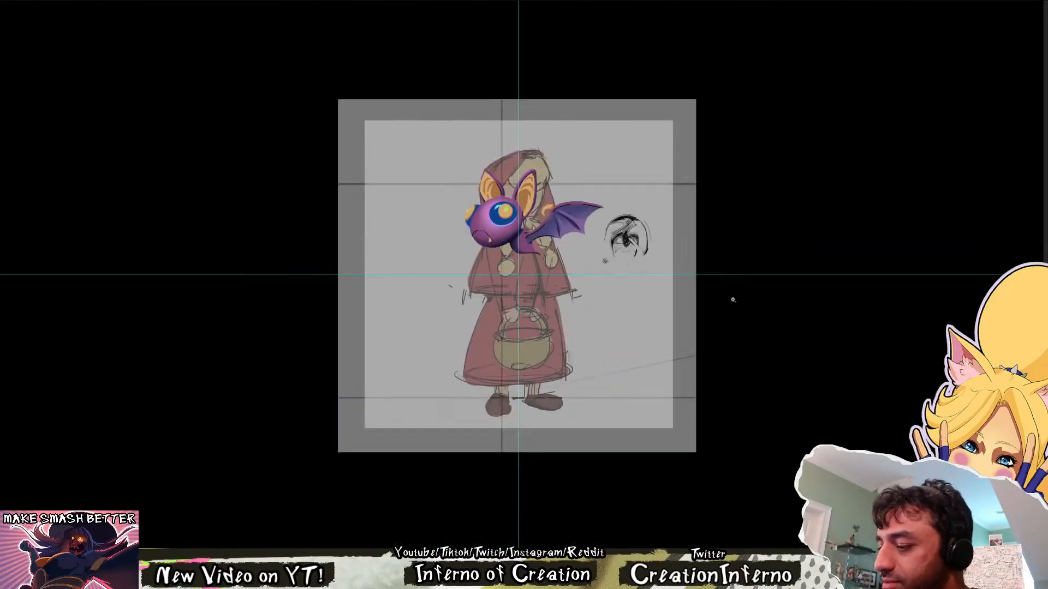
{"action": "left_click_drag", "start_coordinate": [538, 190], "coordinate": [539, 299]}
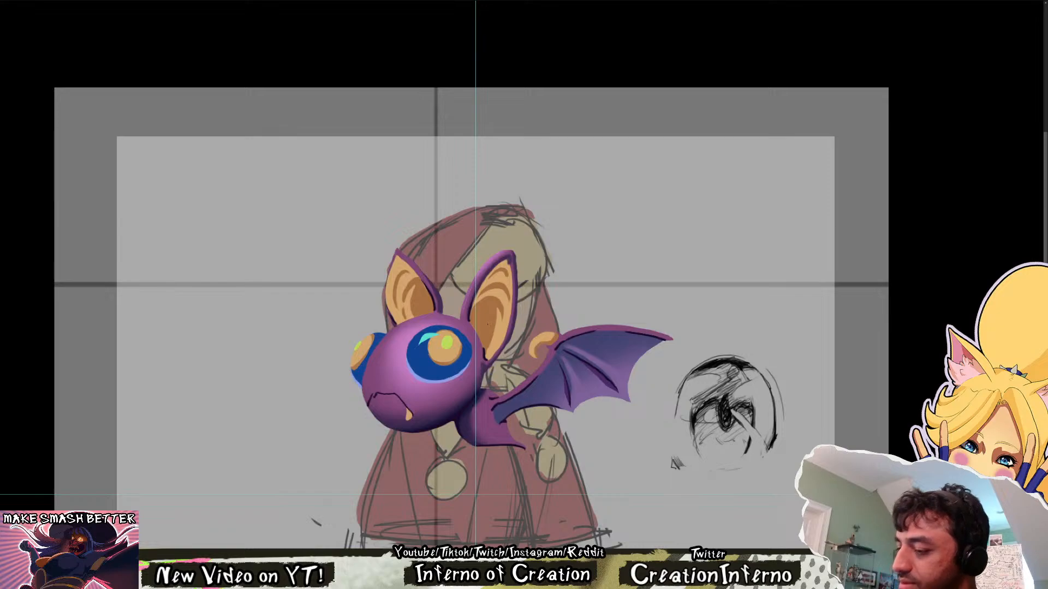
Select the recess inside the bat's near ear and brush a dark brown gradient into its deepest part
{"action": "scroll", "coordinate": [488, 325], "scroll_direction": "up", "scroll_amount": 3}
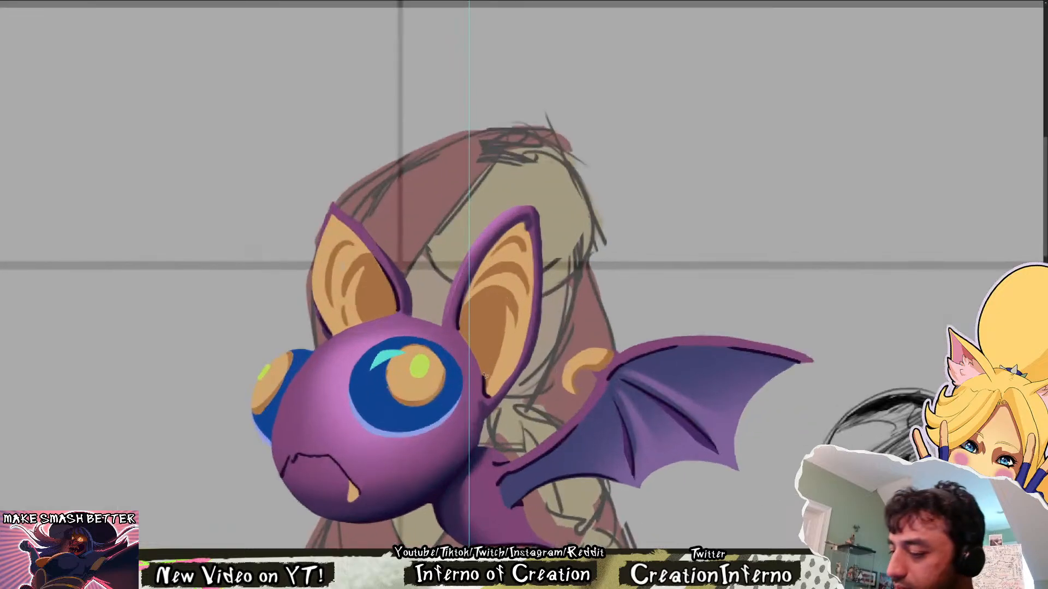
{"action": "mouse_move", "coordinate": [459, 328]}
{"action": "left_mouse_down"}
{"action": "mouse_move", "coordinate": [478, 292]}
{"action": "mouse_move", "coordinate": [504, 319]}
{"action": "left_mouse_up"}
{"action": "mouse_move", "coordinate": [488, 386]}
{"action": "left_mouse_down"}
{"action": "mouse_move", "coordinate": [462, 335]}
{"action": "mouse_move", "coordinate": [483, 377]}
{"action": "left_mouse_up"}
{"action": "key", "text": "ctrl+z"}
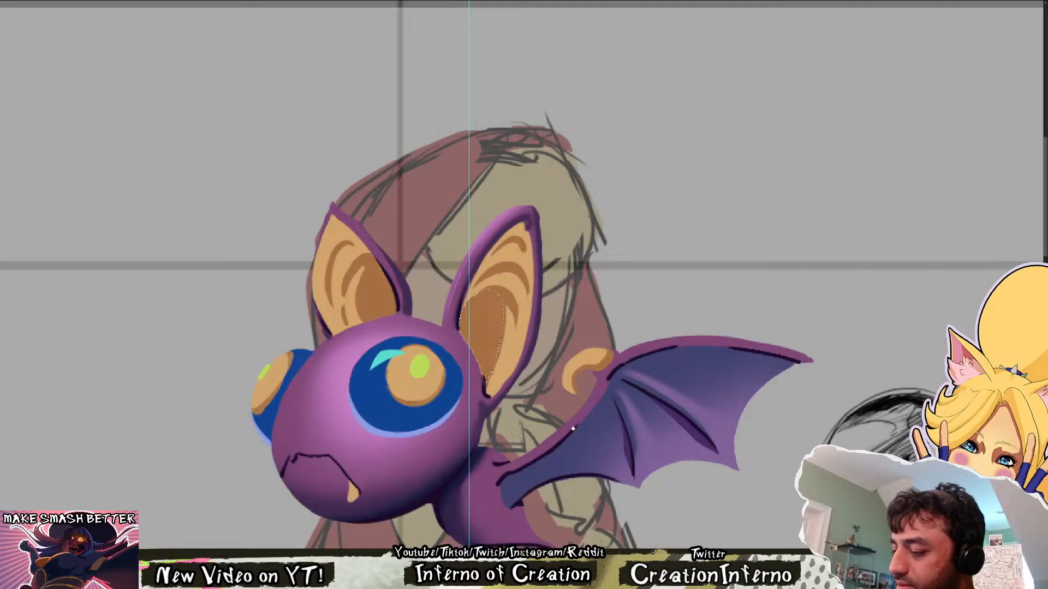
{"action": "key", "text": "b"}
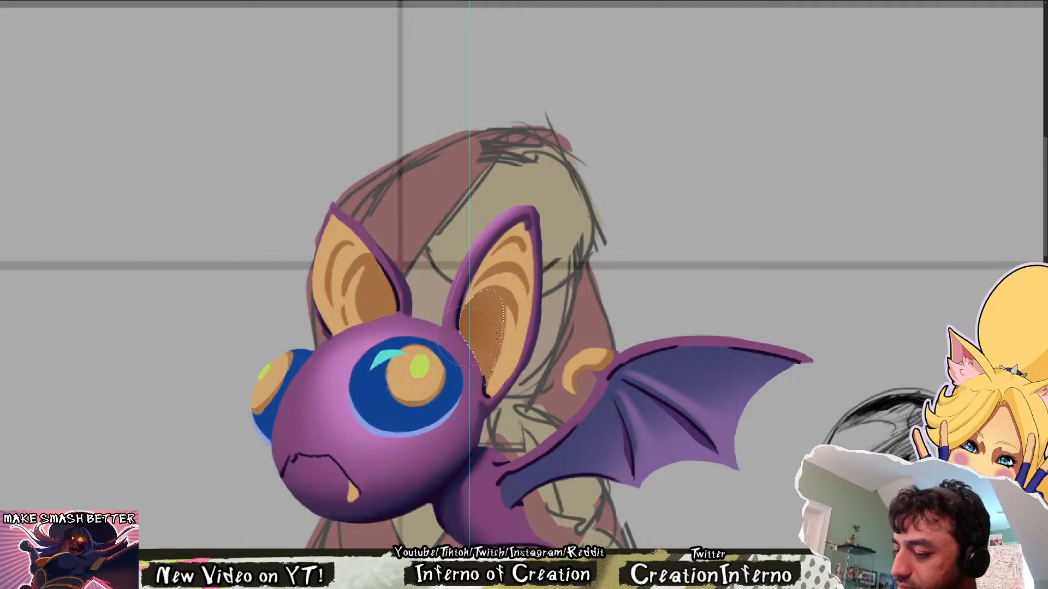
{"action": "mouse_move", "coordinate": [461, 330]}
{"action": "left_mouse_down"}
{"action": "mouse_move", "coordinate": [480, 363]}
{"action": "mouse_move", "coordinate": [476, 317]}
{"action": "mouse_move", "coordinate": [487, 350]}
{"action": "left_mouse_up"}
{"action": "right_click", "coordinate": [484, 332], "text": "alt"}
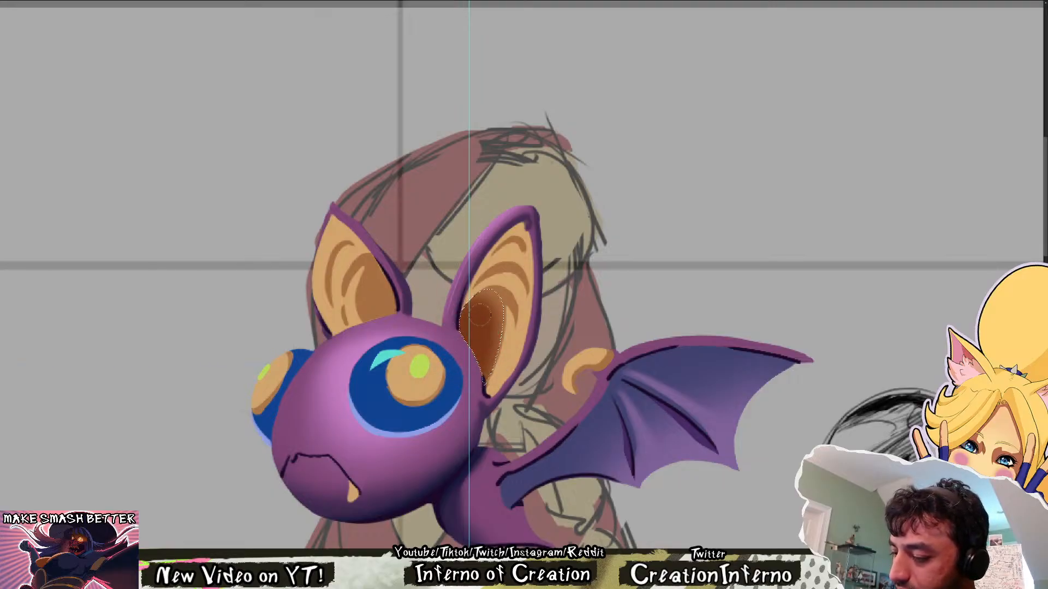
{"action": "key", "text": "ctrl+d"}
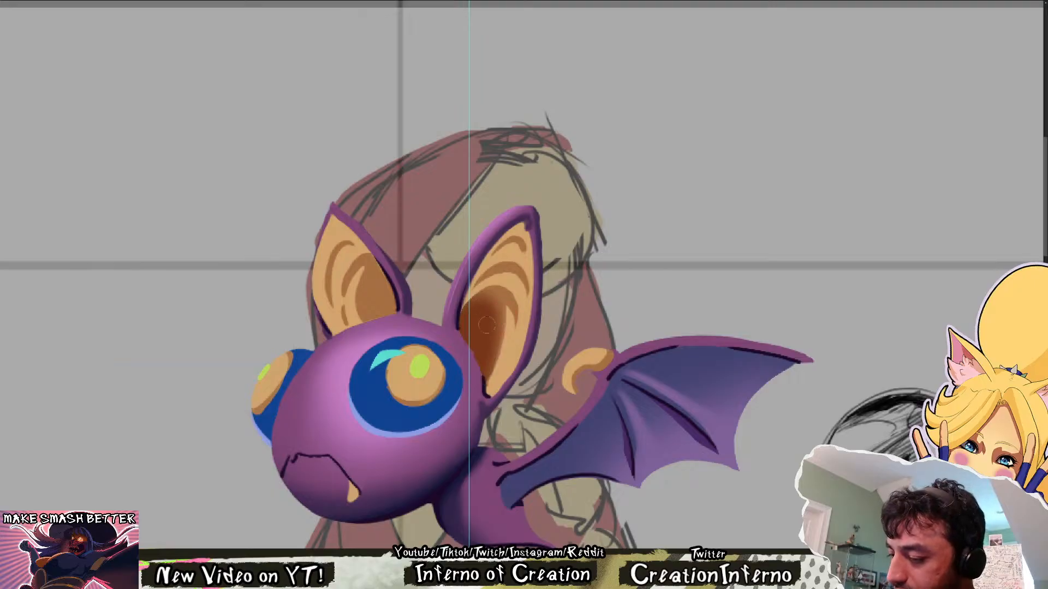
{"action": "left_click_drag", "start_coordinate": [499, 299], "coordinate": [494, 327]}
{"action": "key", "text": "ctrl+z"}
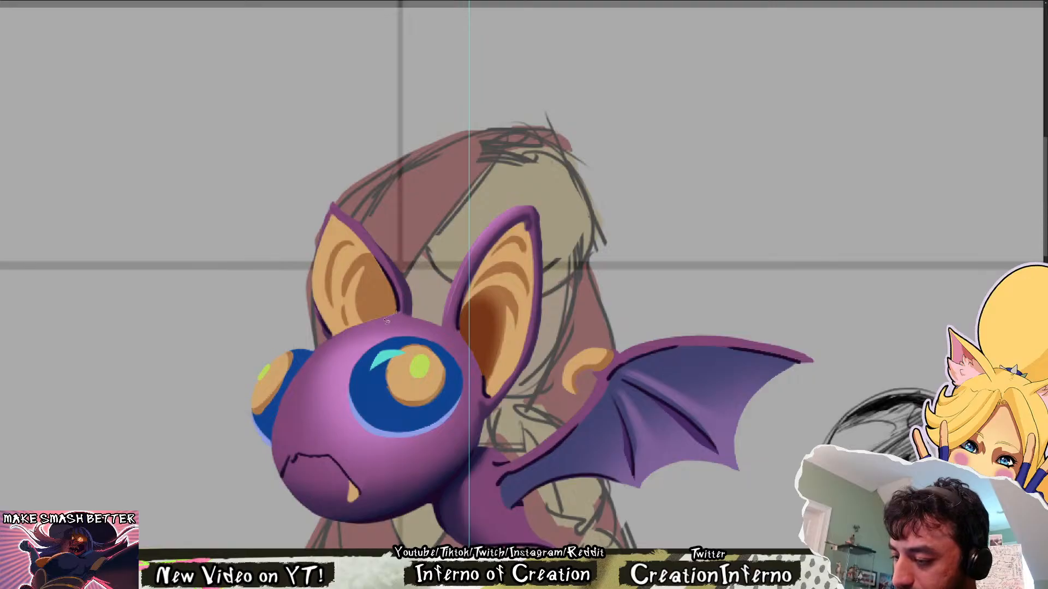
Select the recess inside the bat's far ear and shade it with a matching dark brown gradient
{"action": "mouse_move", "coordinate": [359, 281]}
{"action": "left_mouse_down"}
{"action": "mouse_move", "coordinate": [373, 257]}
{"action": "mouse_move", "coordinate": [398, 312]}
{"action": "left_mouse_up"}
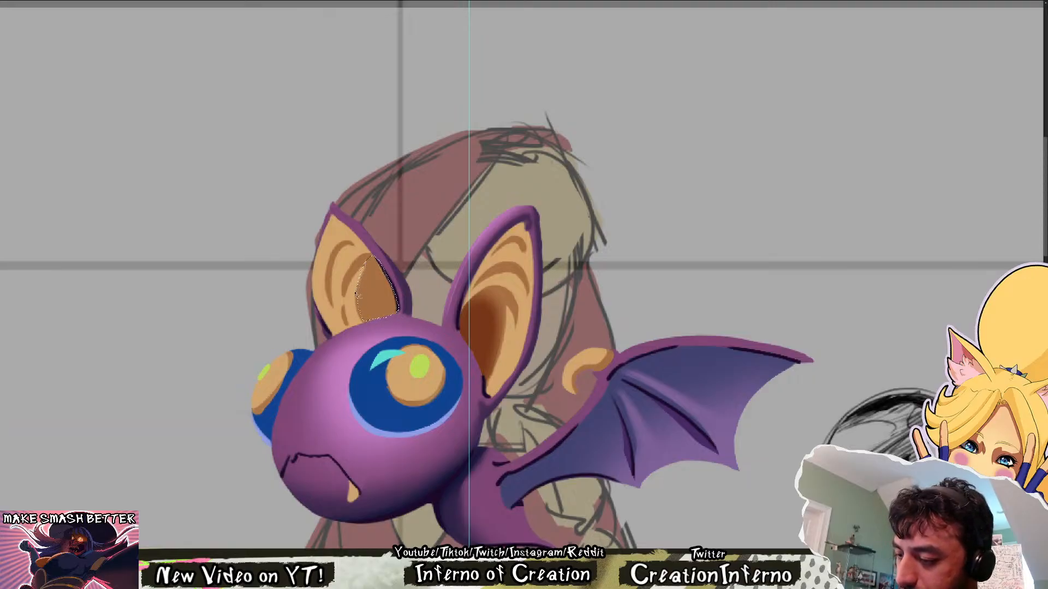
{"action": "mouse_move", "coordinate": [397, 285]}
{"action": "left_mouse_down"}
{"action": "mouse_move", "coordinate": [396, 316]}
{"action": "mouse_move", "coordinate": [386, 259]}
{"action": "mouse_move", "coordinate": [370, 306]}
{"action": "left_mouse_up"}
{"action": "key", "text": "ctrl+d"}
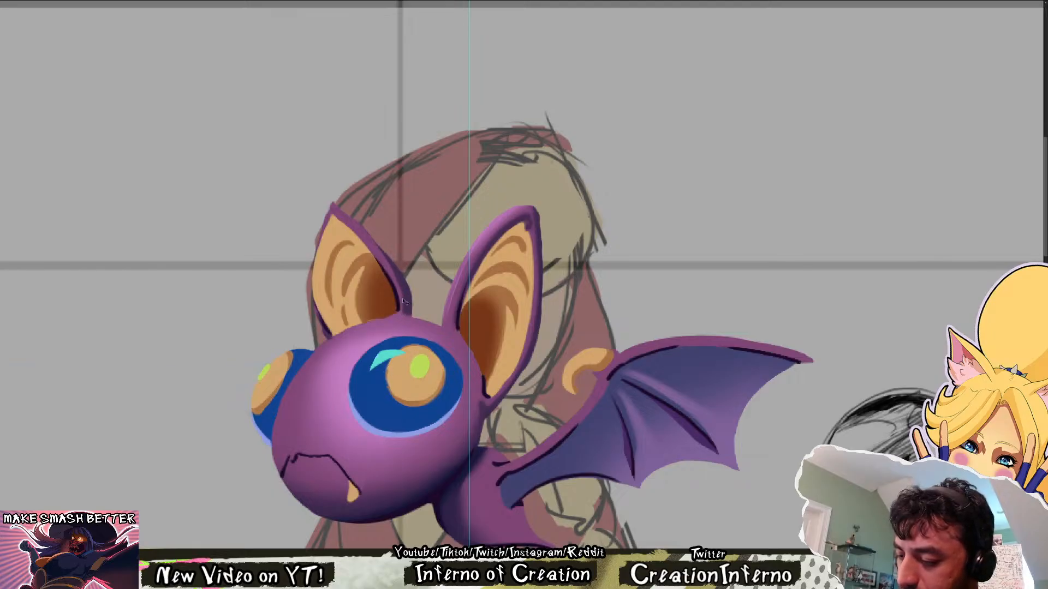
Rotate the canvas to inspect the ear shading from several angles, and restore the upright view
{"action": "key", "text": "r"}
{"action": "left_click_drag", "start_coordinate": [465, 361], "coordinate": [561, 370]}
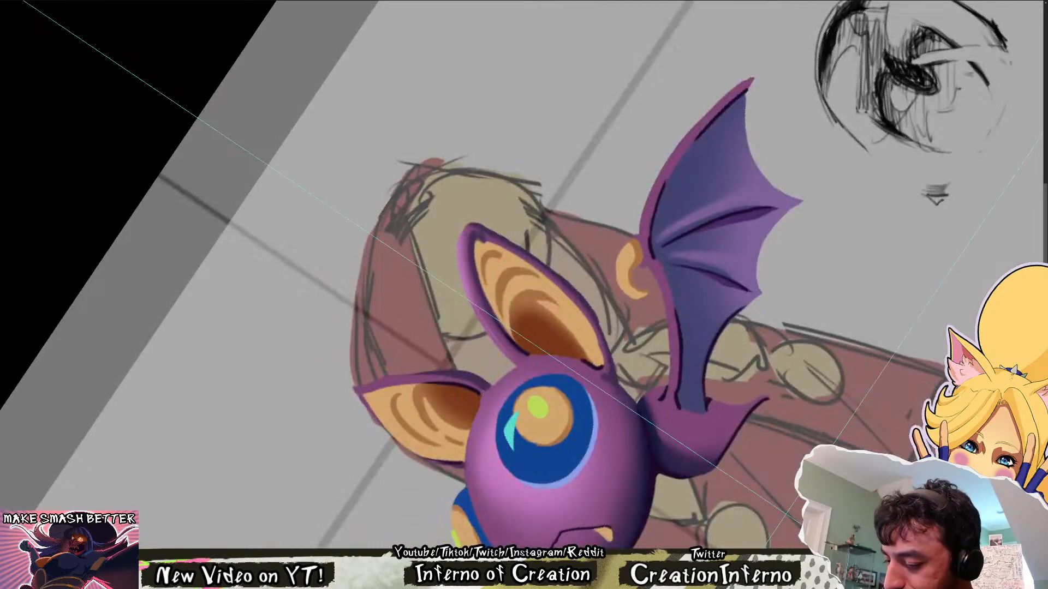
{"action": "key", "text": "r"}
{"action": "left_click_drag", "start_coordinate": [483, 400], "coordinate": [628, 355]}
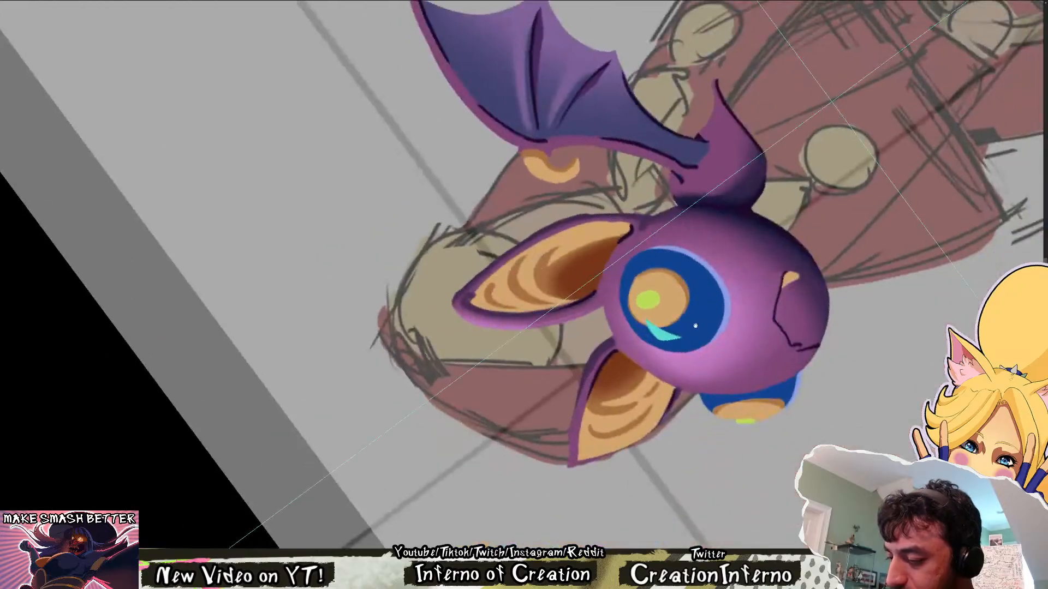
{"action": "left_click_drag", "start_coordinate": [694, 325], "coordinate": [559, 502]}
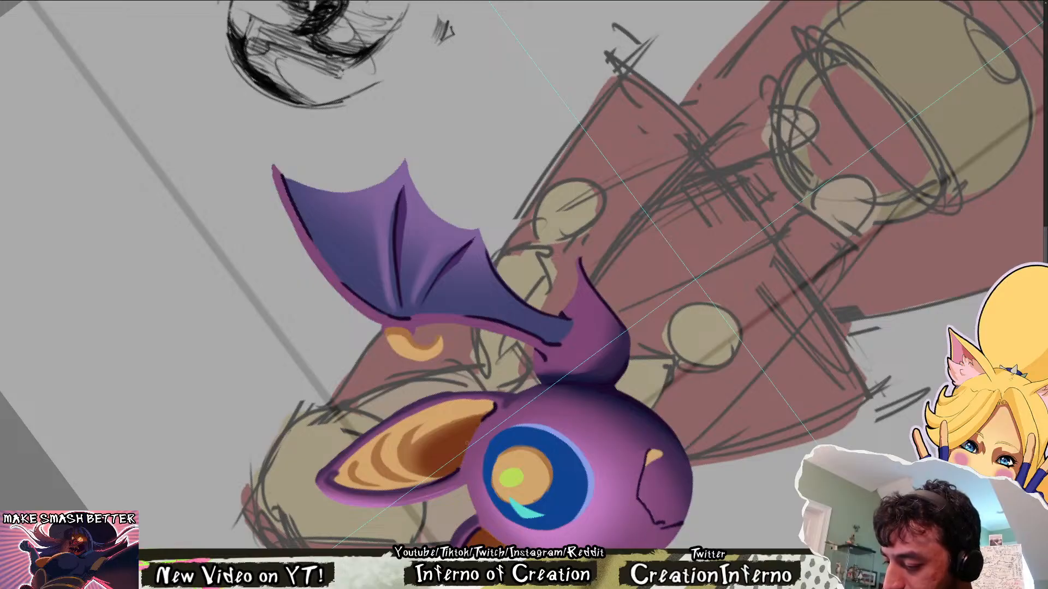
{"action": "key", "text": "Escape"}
{"action": "left_click_drag", "start_coordinate": [607, 363], "coordinate": [683, 581]}
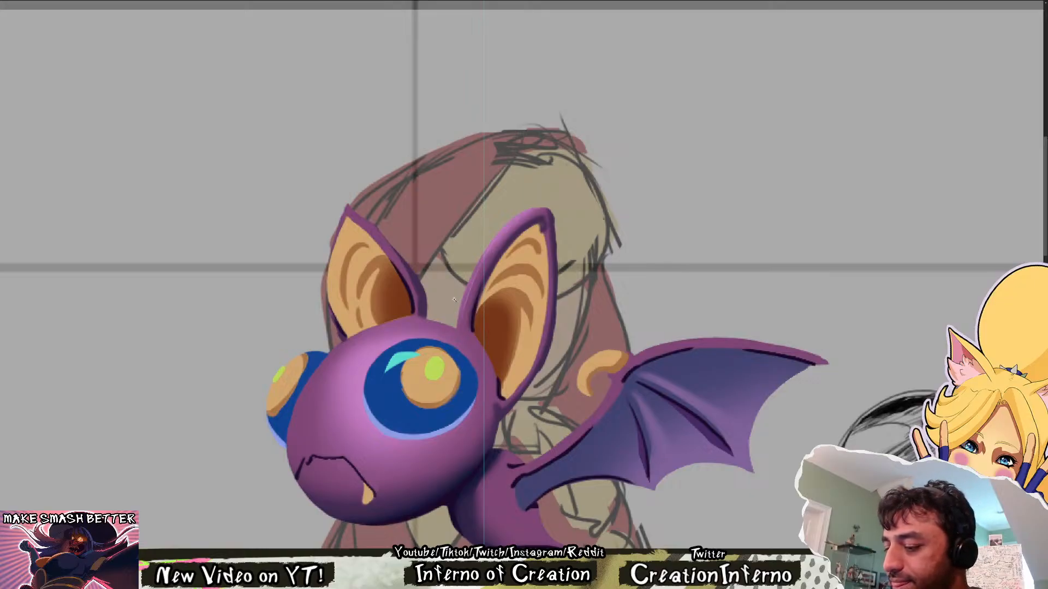
{"action": "mouse_move", "coordinate": [454, 300]}
{"action": "left_mouse_down"}
{"action": "mouse_move", "coordinate": [411, 299]}
{"action": "mouse_move", "coordinate": [440, 300]}
{"action": "left_mouse_up"}
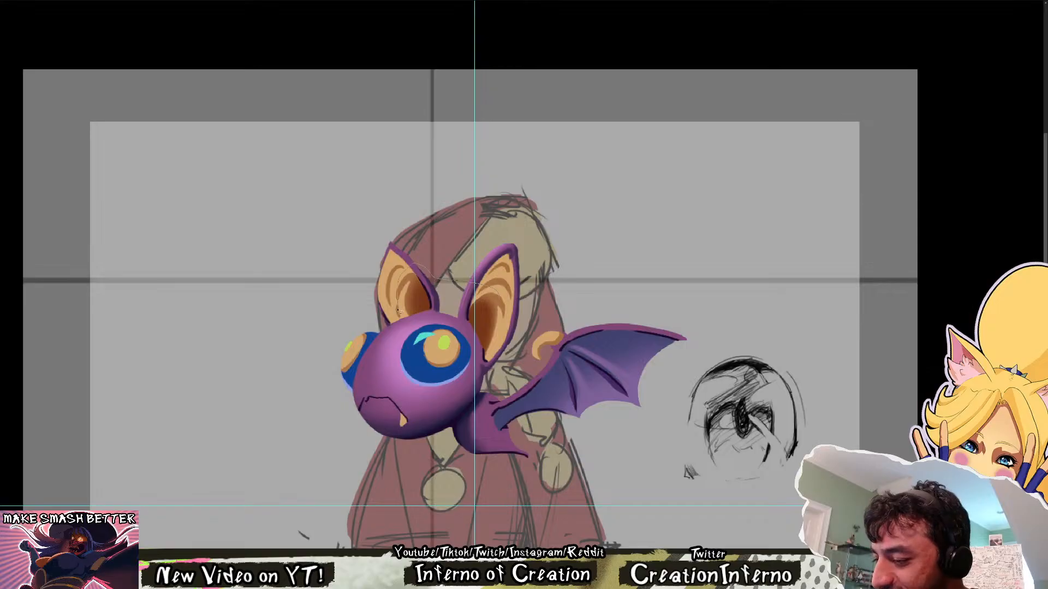
Deepen the dark brown shading at the base of both inner ears
{"action": "mouse_move", "coordinate": [473, 339]}
{"action": "left_mouse_down"}
{"action": "mouse_move", "coordinate": [487, 352]}
{"action": "mouse_move", "coordinate": [513, 303]}
{"action": "mouse_move", "coordinate": [502, 297]}
{"action": "left_mouse_up"}
{"action": "left_click_drag", "start_coordinate": [499, 313], "coordinate": [511, 288]}
{"action": "key", "text": "ctrl+z"}
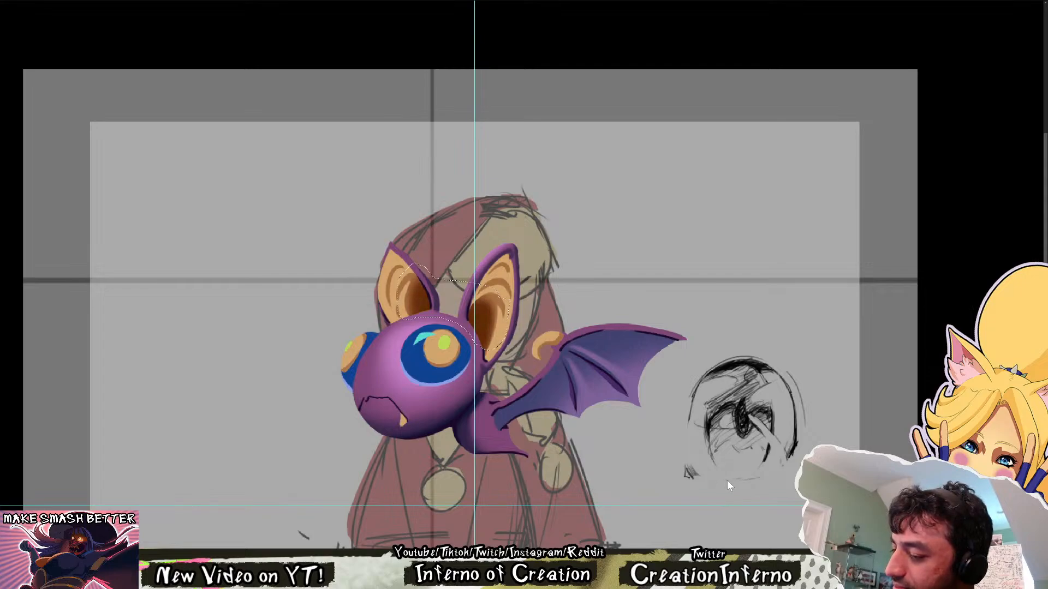
Mirror and rotate the canvas to check the darkened ears from a distance and up close
{"action": "left_click_drag", "start_coordinate": [590, 353], "coordinate": [556, 258]}
{"action": "key", "text": "h"}
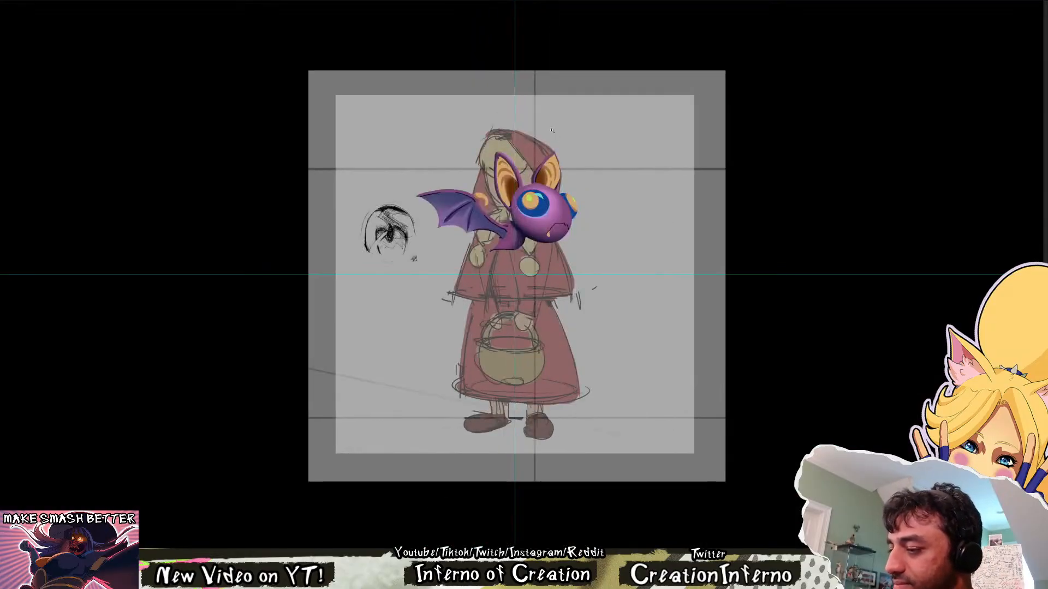
{"action": "left_click_drag", "start_coordinate": [541, 141], "coordinate": [614, 262]}
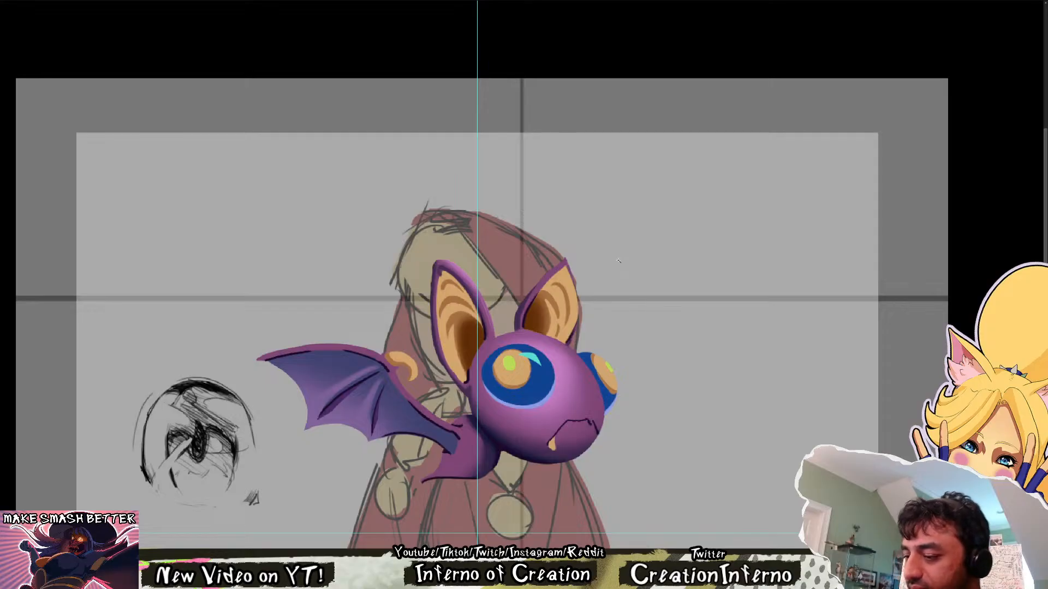
{"action": "left_click_drag", "start_coordinate": [619, 261], "coordinate": [542, 171]}
{"action": "left_click_drag", "start_coordinate": [617, 352], "coordinate": [631, 410]}
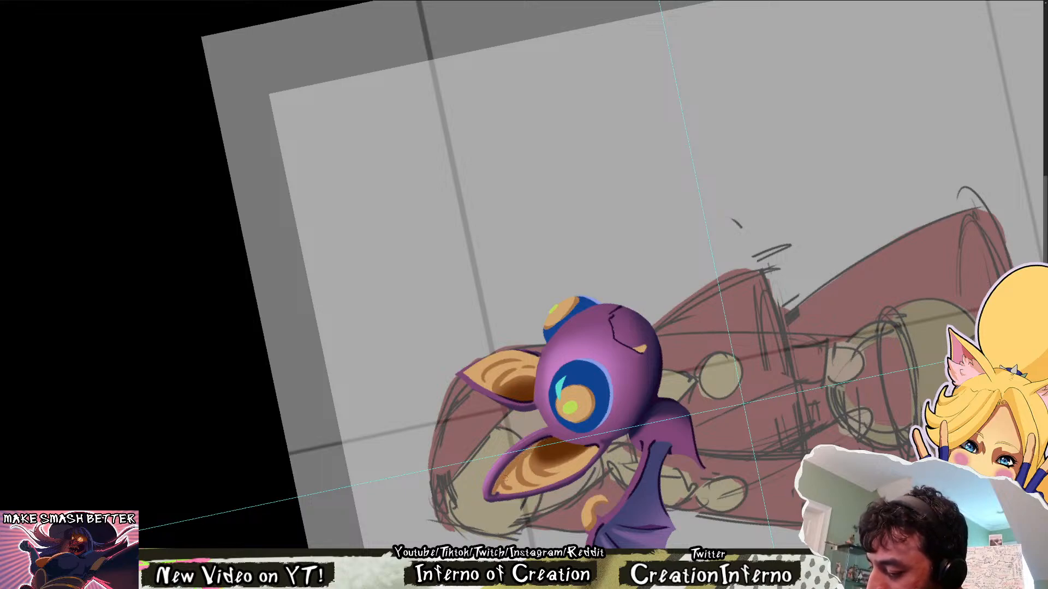
{"action": "key", "text": "Escape"}
{"action": "left_click_drag", "start_coordinate": [568, 328], "coordinate": [596, 437]}
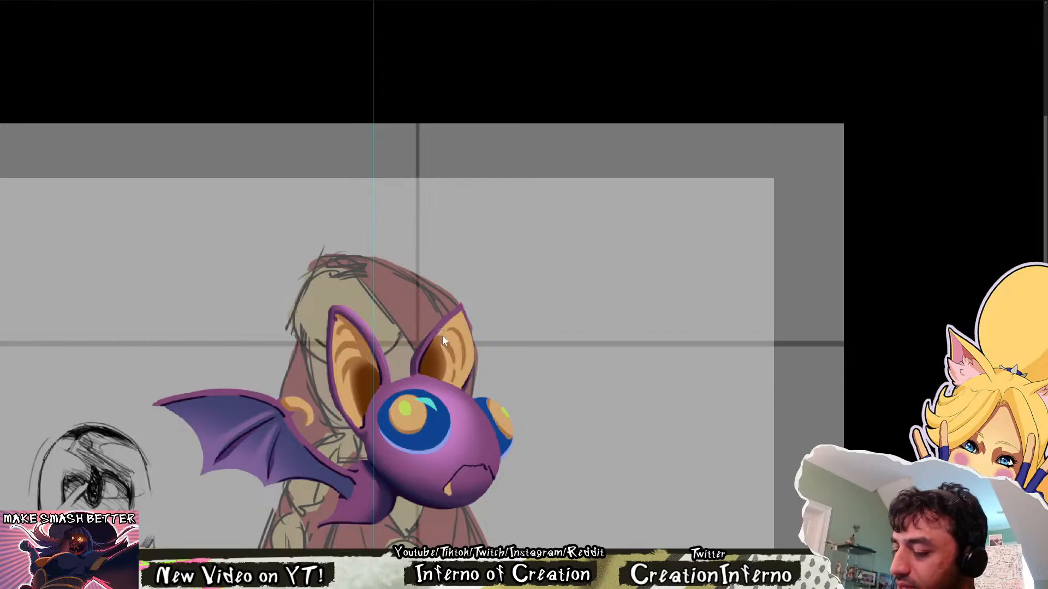
{"action": "left_click_drag", "start_coordinate": [446, 355], "coordinate": [471, 303]}
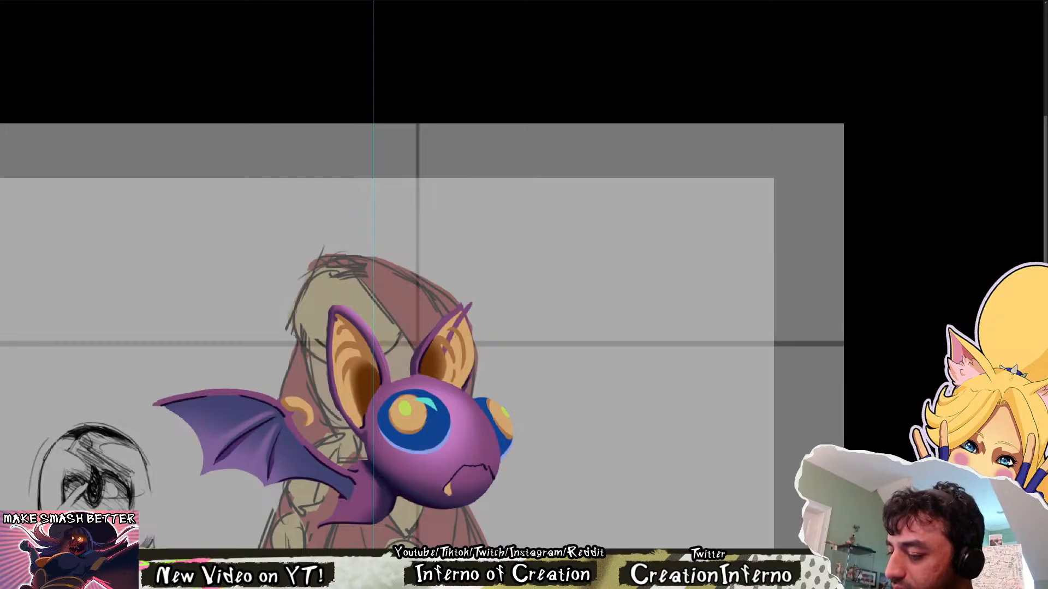
{"action": "key", "text": "ctrl+z"}
{"action": "key", "text": "ctrl+z"}
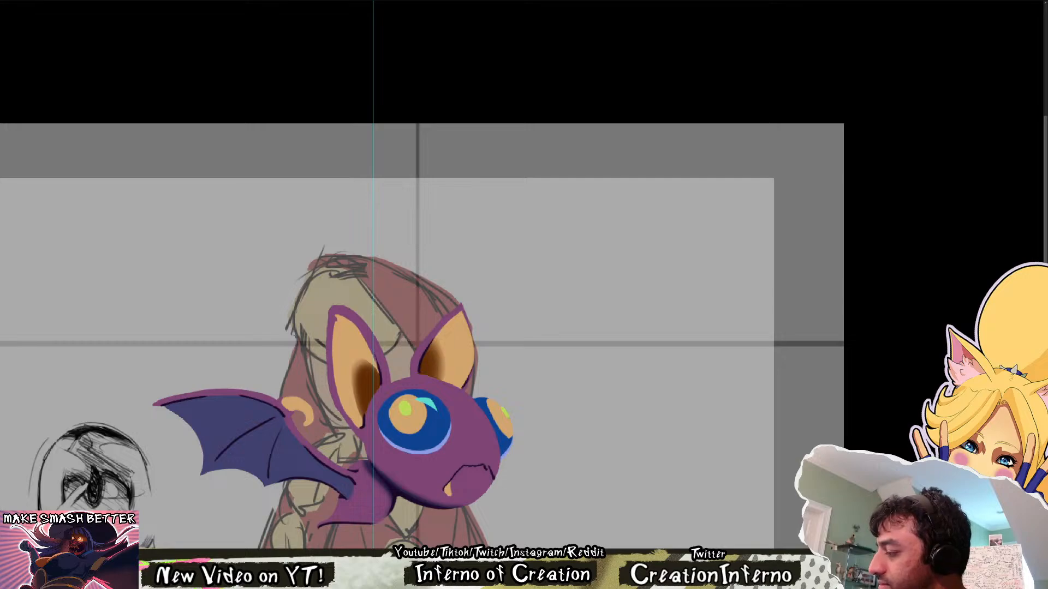
Widen the purple inward-facing rim of the far ear on the flat colours, narrowing and reshaping its orange interior
{"action": "mouse_move", "coordinate": [440, 378]}
{"action": "left_mouse_down"}
{"action": "mouse_move", "coordinate": [464, 309]}
{"action": "mouse_move", "coordinate": [456, 315]}
{"action": "left_mouse_up"}
{"action": "mouse_move", "coordinate": [433, 358]}
{"action": "left_mouse_down"}
{"action": "mouse_move", "coordinate": [452, 317]}
{"action": "mouse_move", "coordinate": [437, 376]}
{"action": "mouse_move", "coordinate": [469, 347]}
{"action": "mouse_move", "coordinate": [473, 357]}
{"action": "mouse_move", "coordinate": [471, 338]}
{"action": "left_mouse_up"}
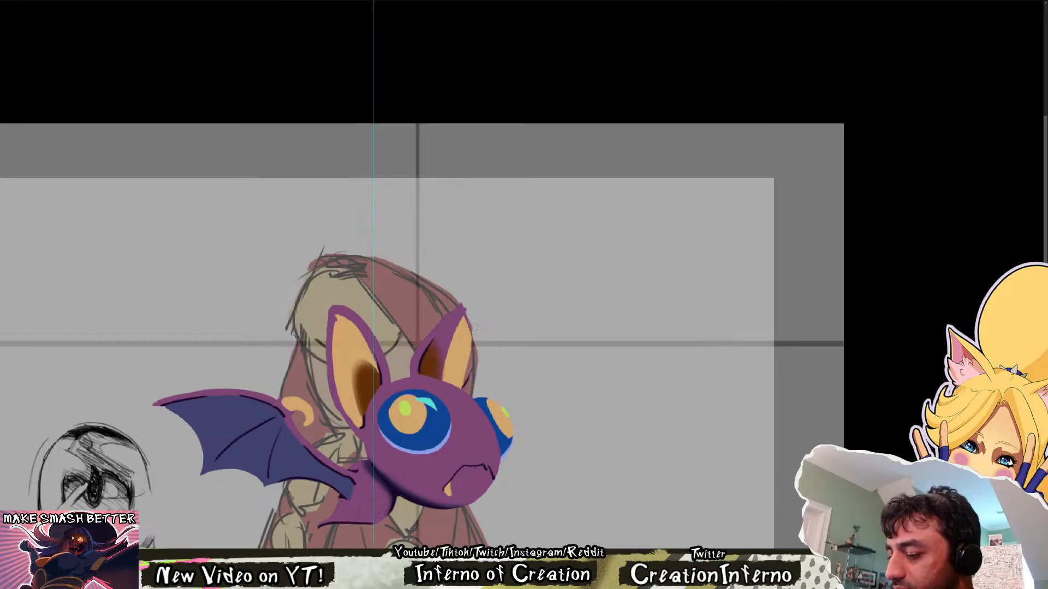
{"action": "mouse_move", "coordinate": [464, 387]}
{"action": "left_mouse_down"}
{"action": "mouse_move", "coordinate": [470, 323]}
{"action": "mouse_move", "coordinate": [465, 355]}
{"action": "left_mouse_up"}
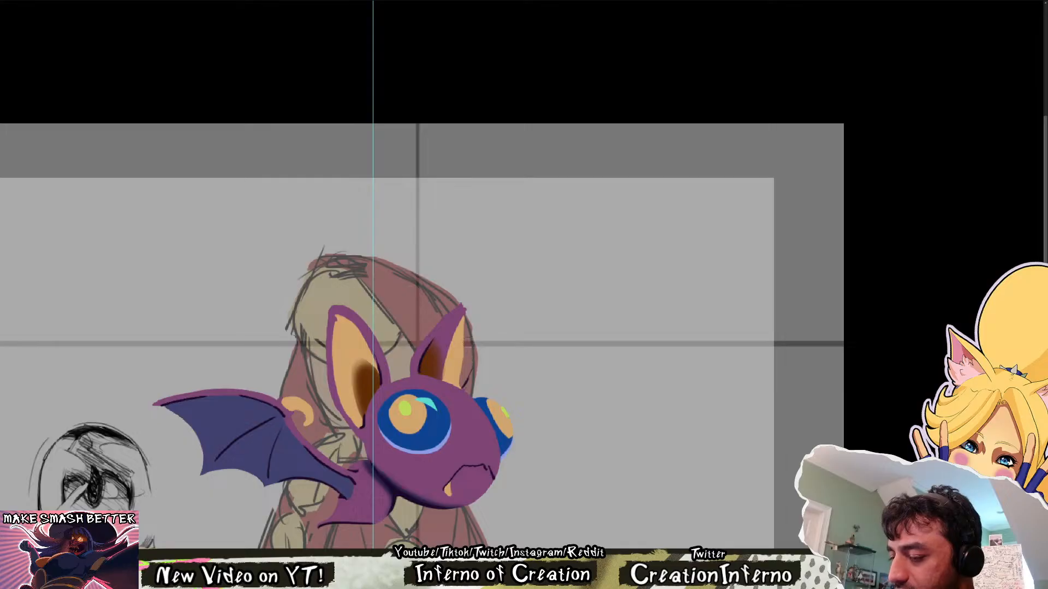
{"action": "left_click", "coordinate": [457, 343], "text": "alt"}
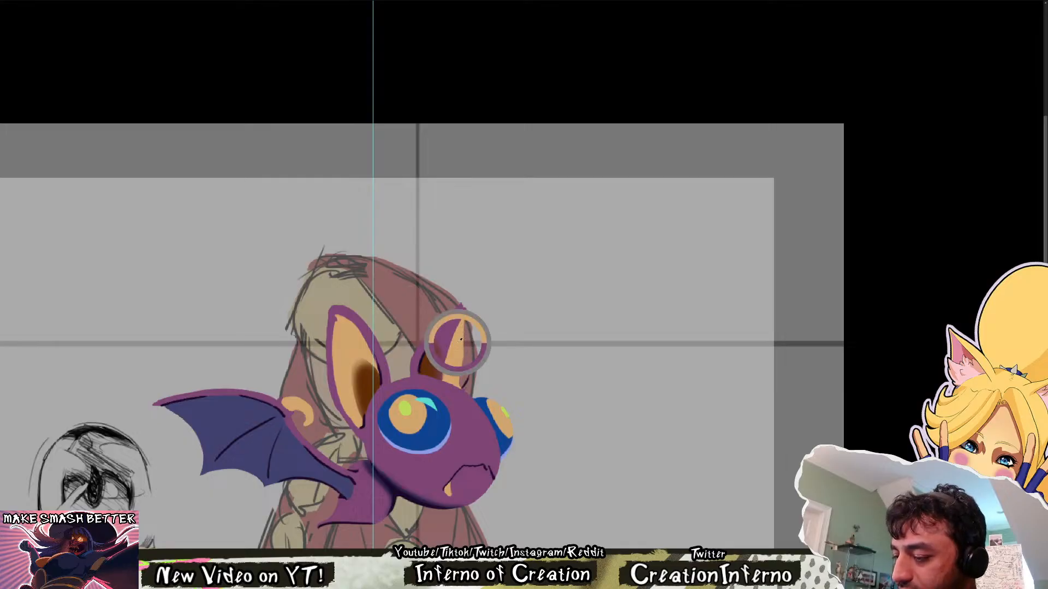
{"action": "left_click_drag", "start_coordinate": [462, 324], "coordinate": [464, 382]}
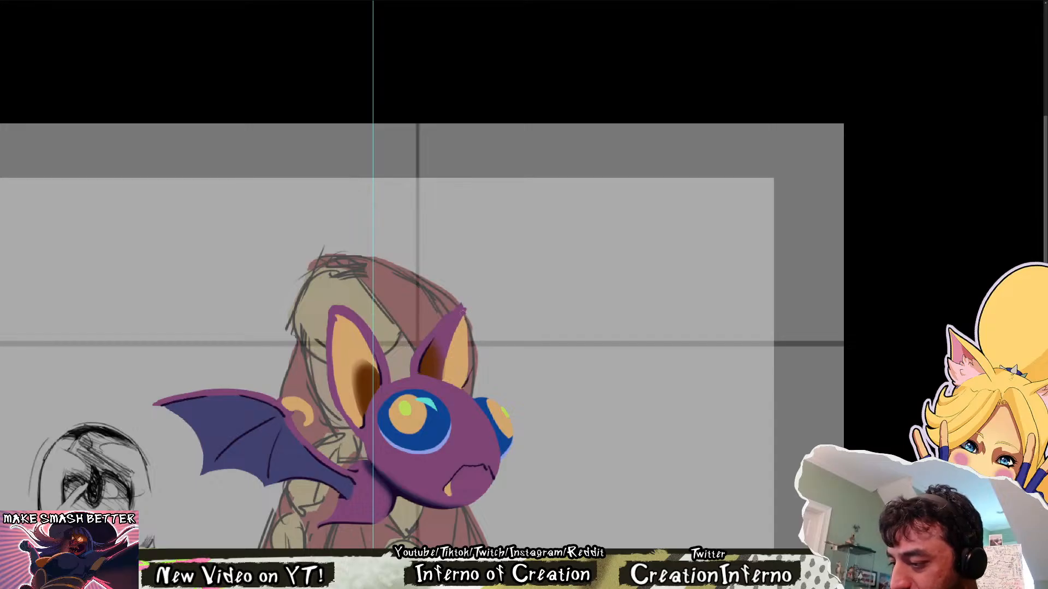
{"action": "left_click_drag", "start_coordinate": [462, 309], "coordinate": [473, 354]}
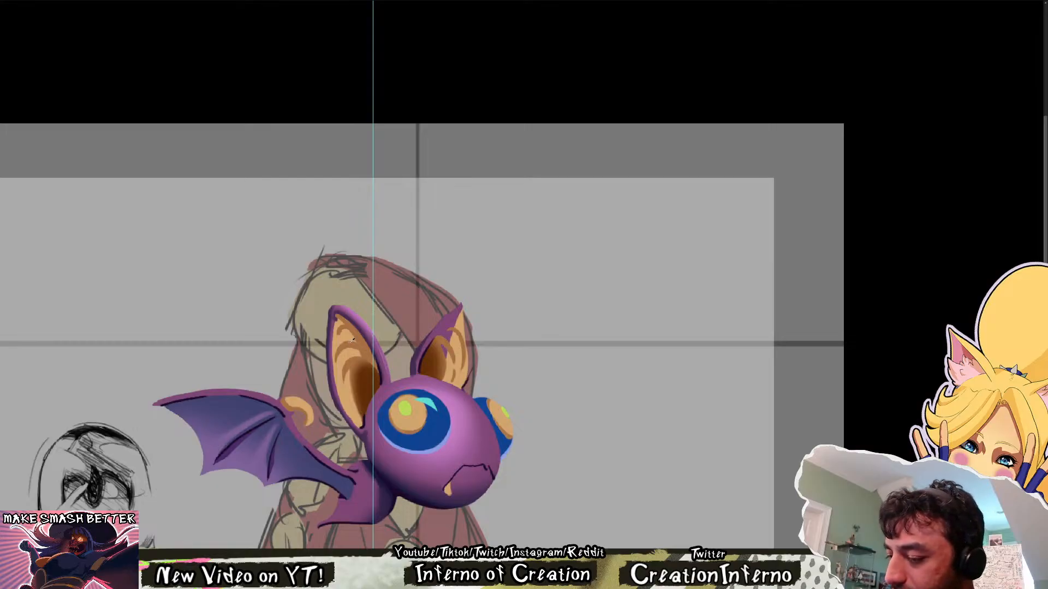
Clear the orange stripe markings that overlap the widened purple rim of the far ear
{"action": "mouse_move", "coordinate": [441, 328]}
{"action": "left_mouse_down"}
{"action": "mouse_move", "coordinate": [435, 353]}
{"action": "mouse_move", "coordinate": [459, 363]}
{"action": "mouse_move", "coordinate": [458, 328]}
{"action": "mouse_move", "coordinate": [437, 355]}
{"action": "mouse_move", "coordinate": [455, 389]}
{"action": "left_mouse_up"}
{"action": "key", "text": "ctrl+z"}
{"action": "key", "text": "ctrl+z"}
{"action": "mouse_move", "coordinate": [457, 355]}
{"action": "left_mouse_down"}
{"action": "mouse_move", "coordinate": [457, 383]}
{"action": "mouse_move", "coordinate": [461, 354]}
{"action": "left_mouse_up"}
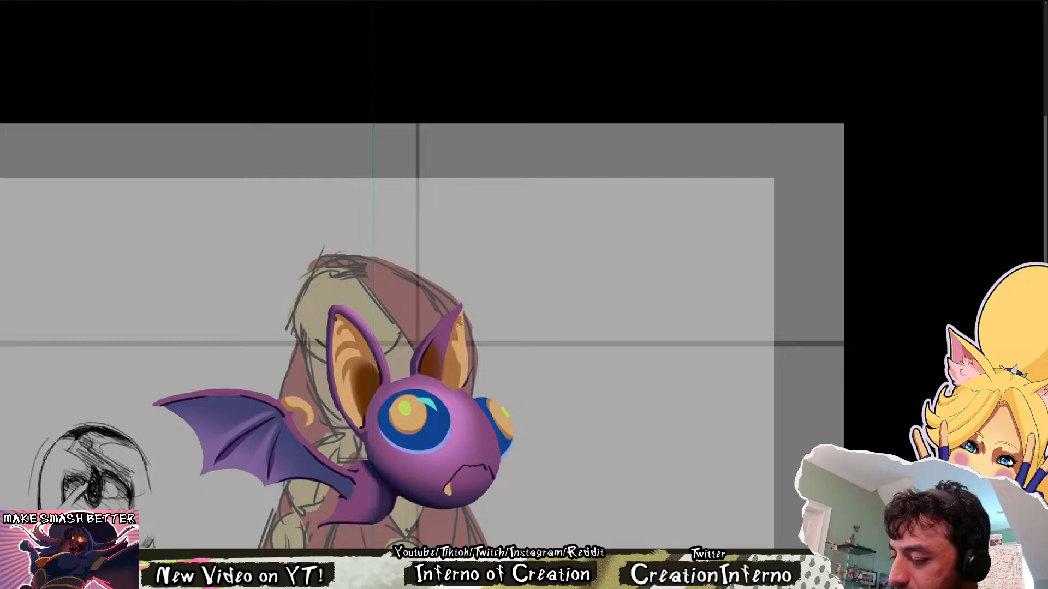
Rework the far ear's brown base shading and extend the purple inward-facing side over the dark part of its orange interior
{"action": "left_click_drag", "start_coordinate": [460, 315], "coordinate": [458, 334]}
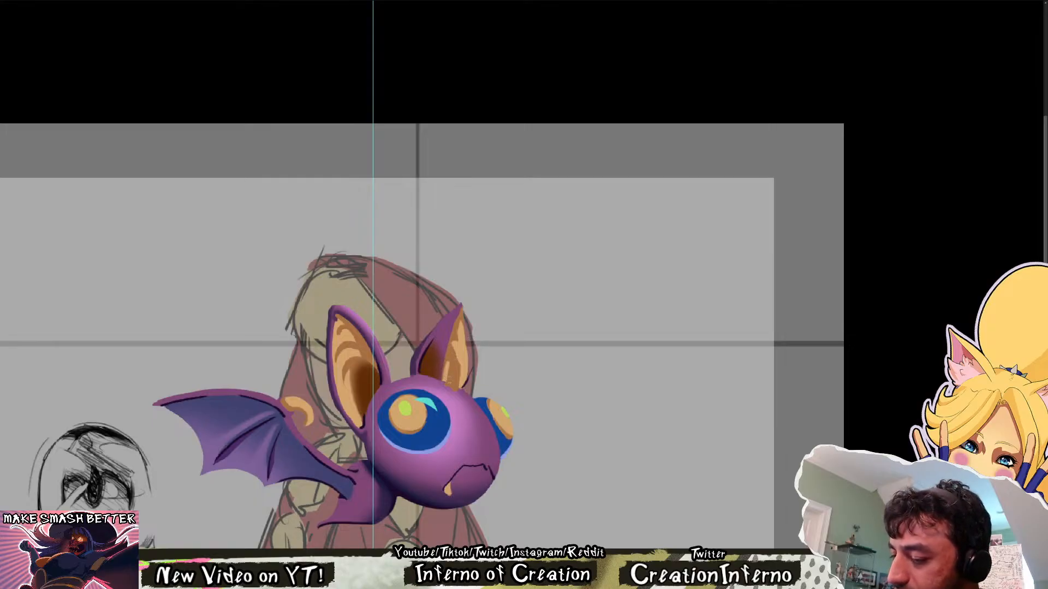
{"action": "left_click_drag", "start_coordinate": [447, 384], "coordinate": [459, 391]}
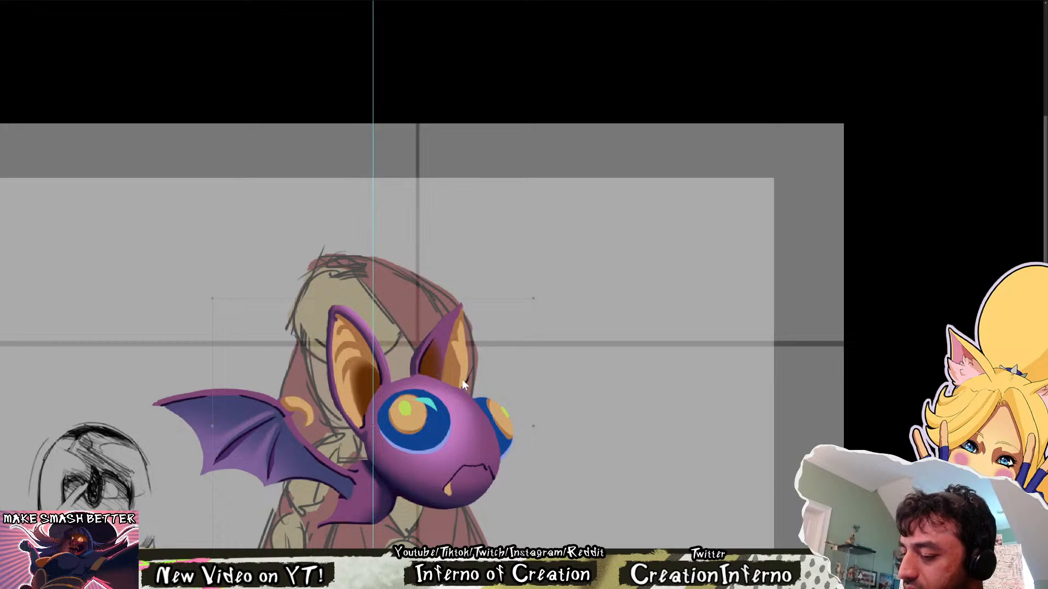
{"action": "mouse_move", "coordinate": [450, 350]}
{"action": "left_mouse_down"}
{"action": "mouse_move", "coordinate": [445, 381]}
{"action": "mouse_move", "coordinate": [448, 360]}
{"action": "mouse_move", "coordinate": [457, 371]}
{"action": "mouse_move", "coordinate": [455, 361]}
{"action": "mouse_move", "coordinate": [446, 382]}
{"action": "left_mouse_up"}
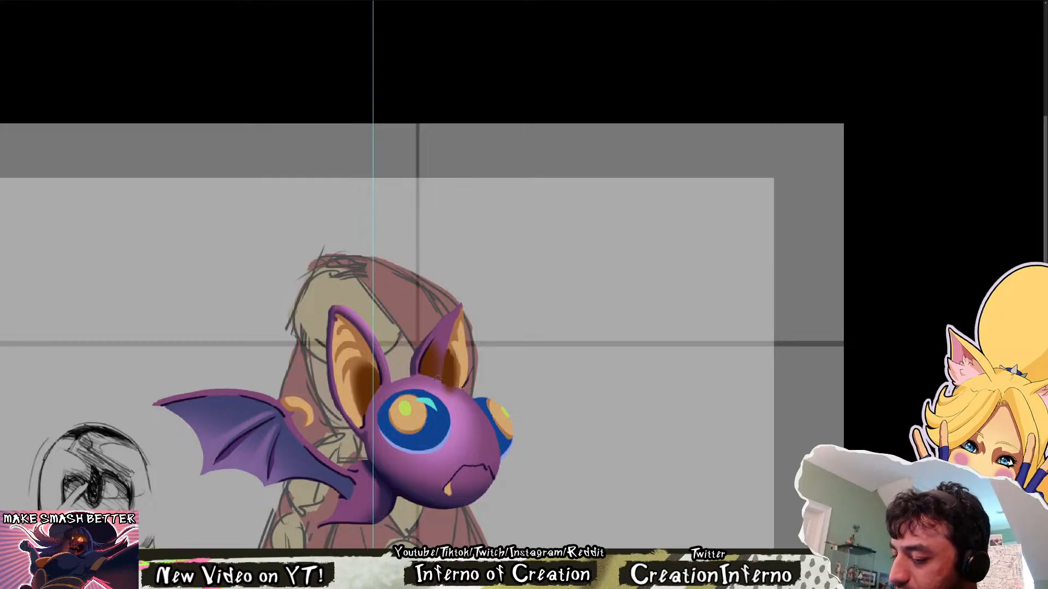
{"action": "mouse_move", "coordinate": [451, 360]}
{"action": "left_mouse_down"}
{"action": "mouse_move", "coordinate": [448, 389]}
{"action": "mouse_move", "coordinate": [451, 357]}
{"action": "left_mouse_up"}
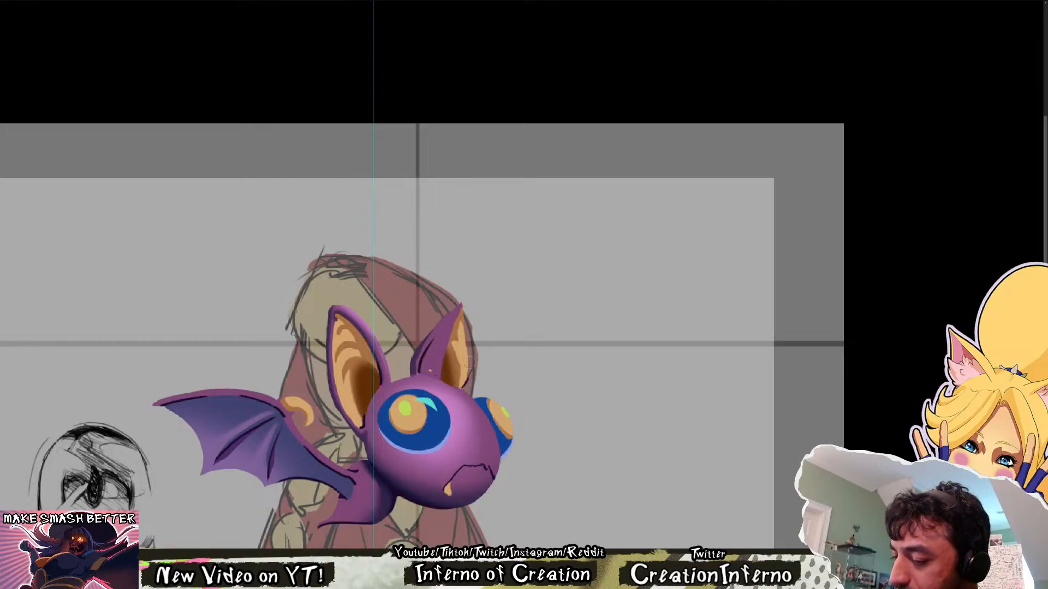
Clear the old fold shading from the far ear's purple side and paint a dark purple shadow along its inward-facing edge at the base
{"action": "key", "text": "ctrl+t"}
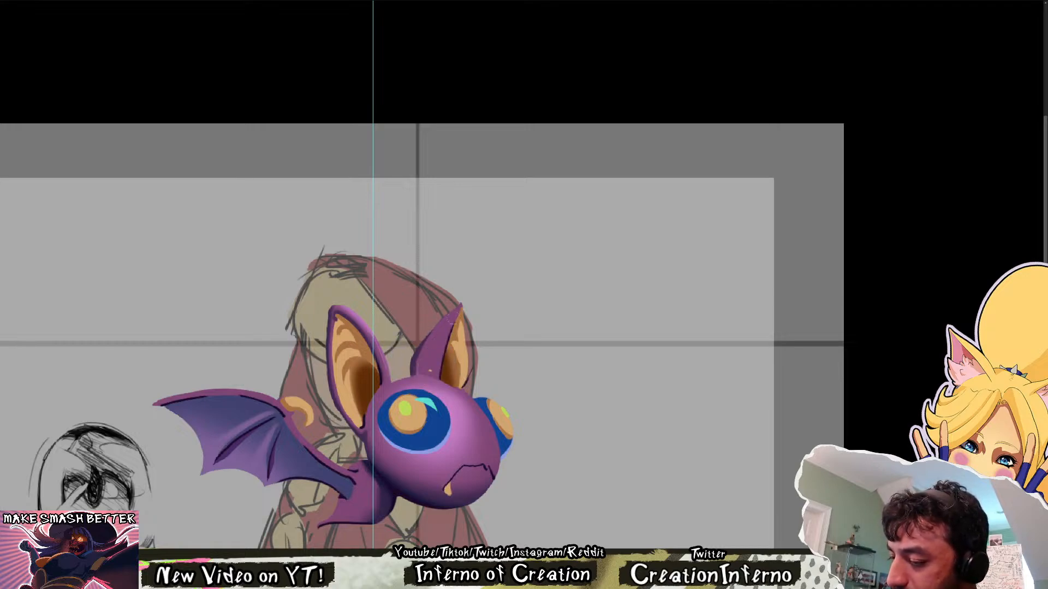
{"action": "key", "text": "ctrl+t"}
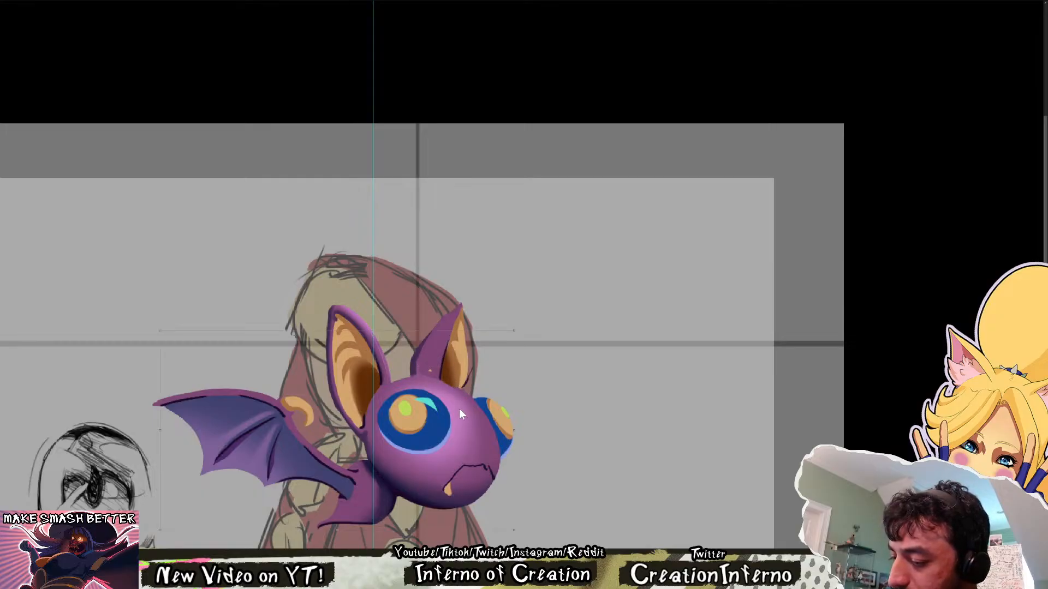
{"action": "key", "text": "Escape"}
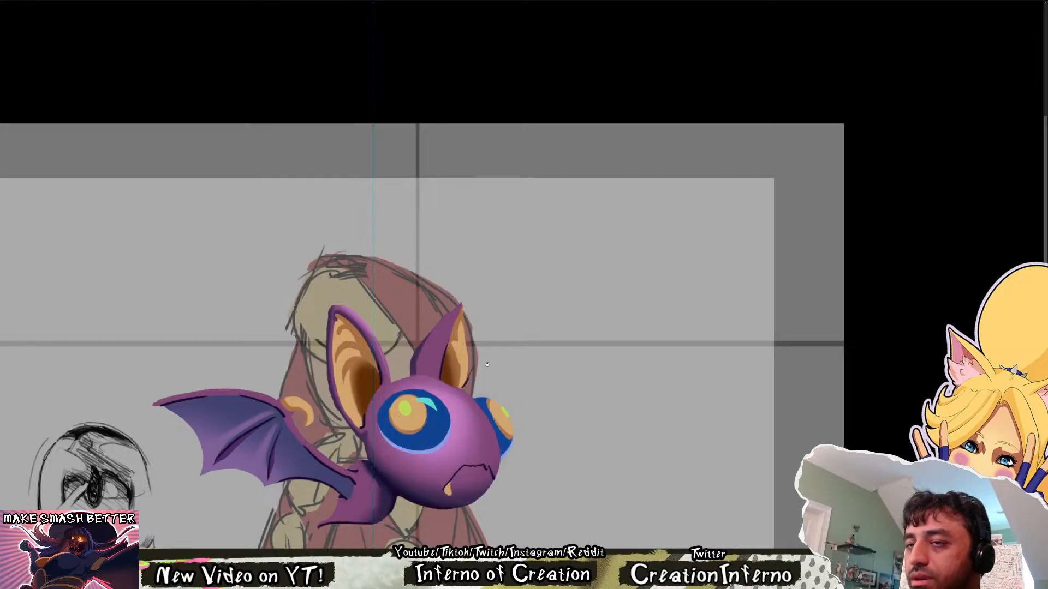
{"action": "left_click_drag", "start_coordinate": [487, 365], "coordinate": [521, 387]}
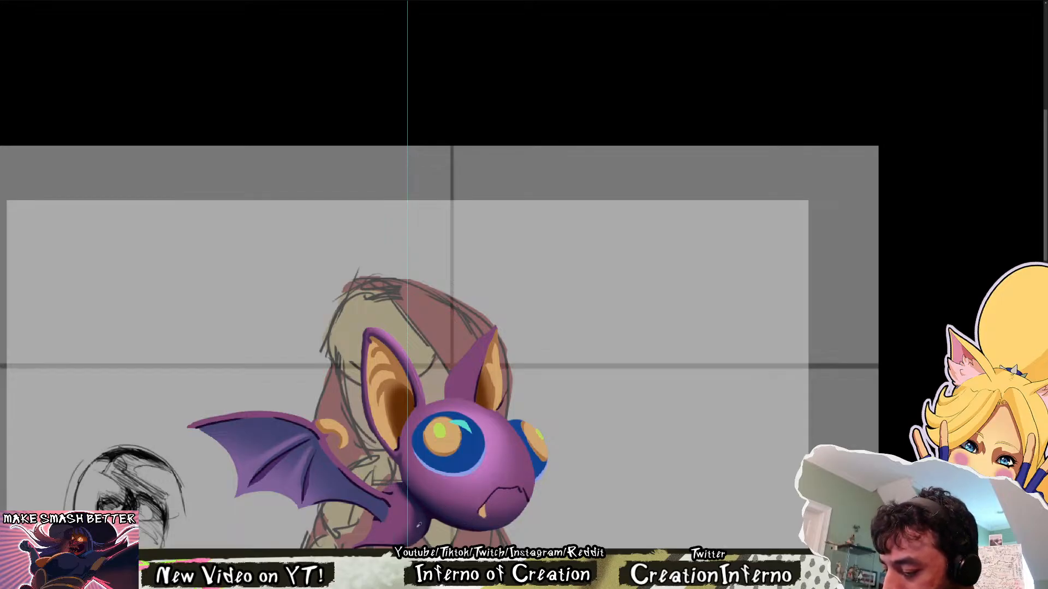
{"action": "mouse_move", "coordinate": [454, 372]}
{"action": "left_mouse_down"}
{"action": "mouse_move", "coordinate": [448, 398]}
{"action": "mouse_move", "coordinate": [460, 361]}
{"action": "mouse_move", "coordinate": [486, 334]}
{"action": "left_mouse_up"}
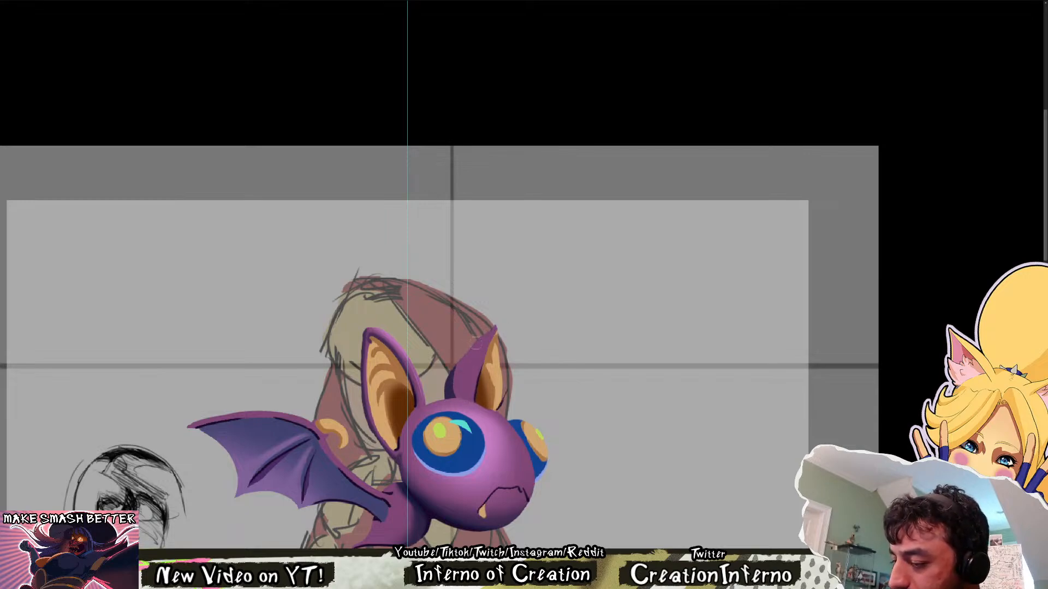
Mirror the canvas and examine the reshaped far ear both at full-canvas size and closer in
{"action": "key", "text": "ctrl+shift+h"}
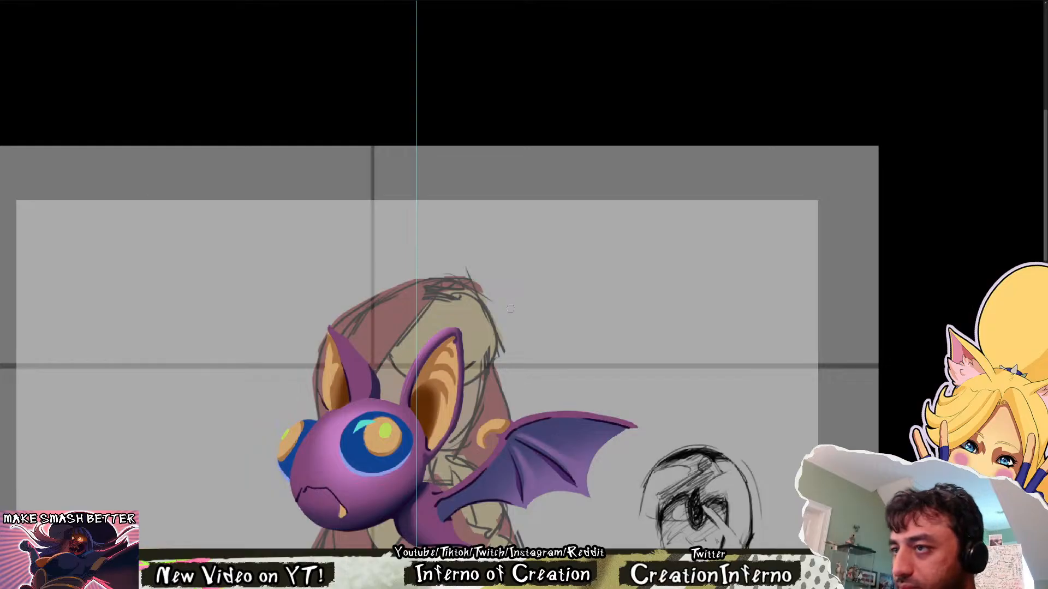
{"action": "scroll", "coordinate": [508, 351], "scroll_direction": "down", "scroll_amount": 2}
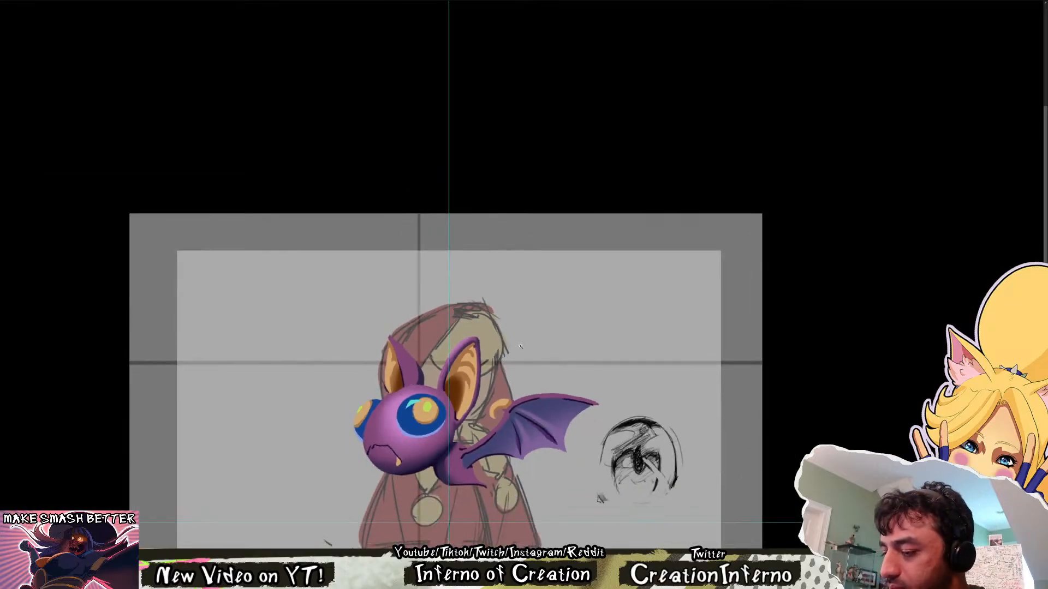
{"action": "key", "text": "ctrl+shift+h"}
{"action": "key", "text": "ctrl+0"}
{"action": "key", "text": "ctrl+shift+h"}
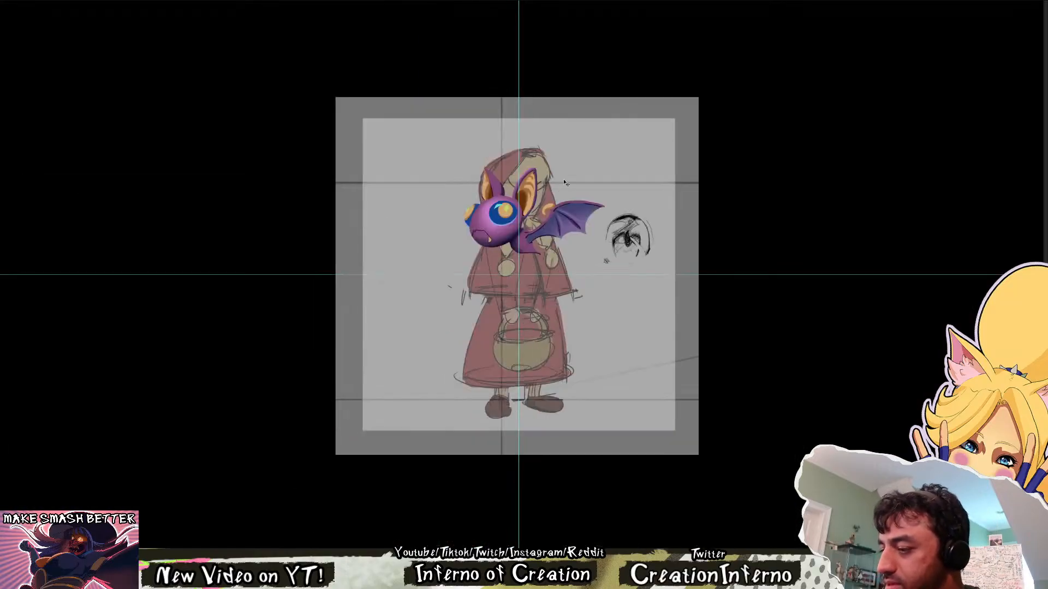
{"action": "scroll", "coordinate": [517, 162], "scroll_direction": "up", "scroll_amount": 2}
{"action": "left_click_drag", "start_coordinate": [543, 157], "coordinate": [764, 431]}
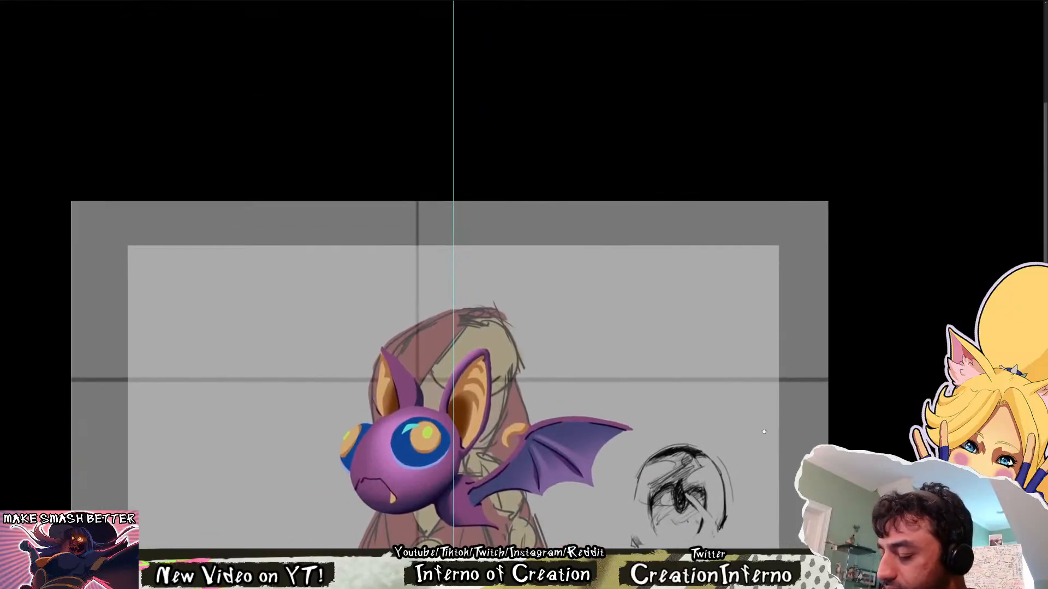
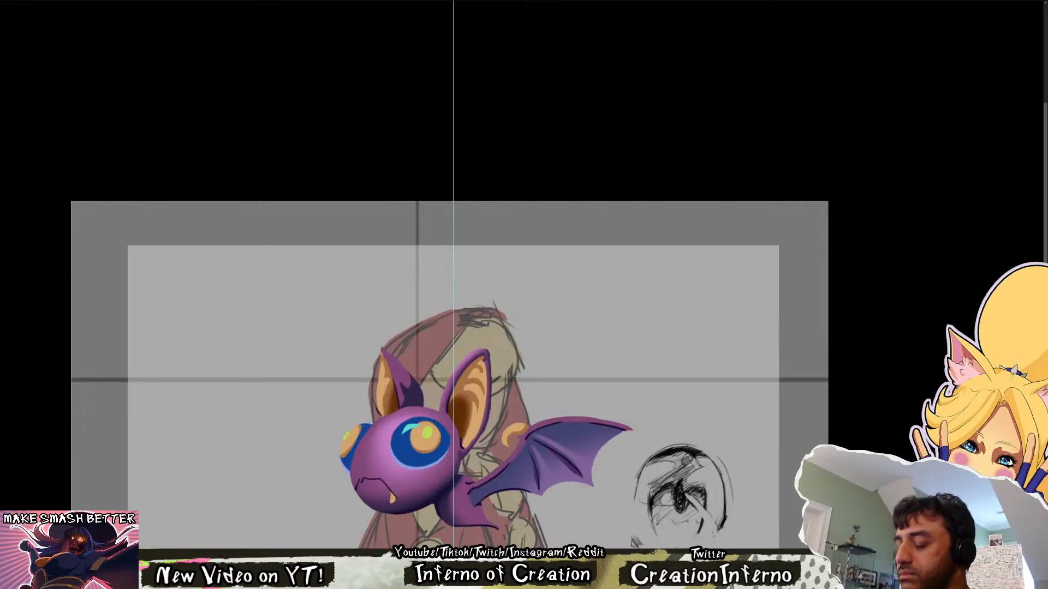
Select the wing membrane and paint soft darker purple shading below its upper edge, and clear the selection
{"action": "left_click_drag", "start_coordinate": [923, 357], "coordinate": [571, 343]}
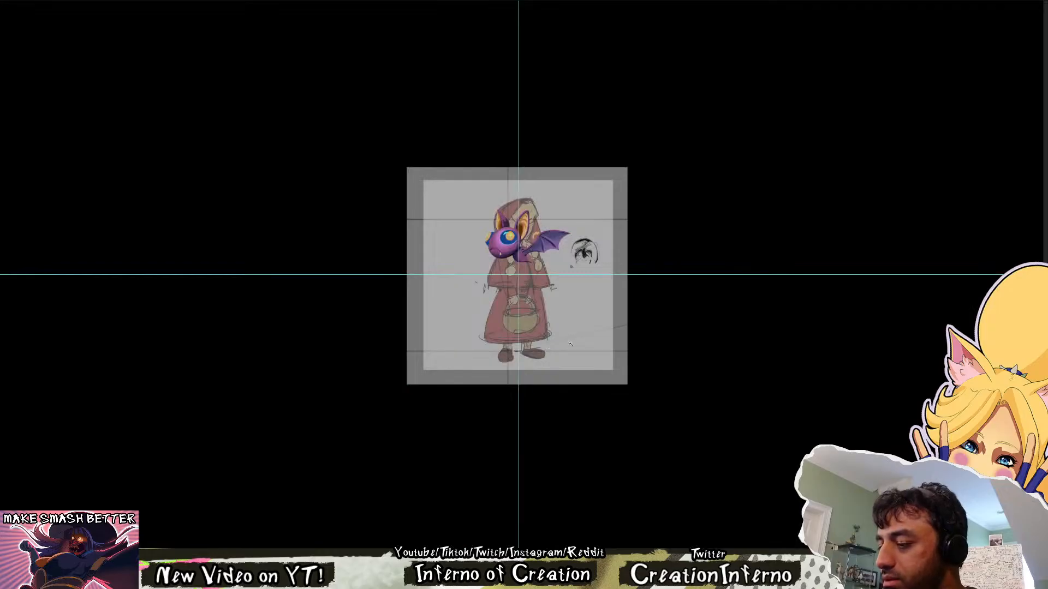
{"action": "left_click_drag", "start_coordinate": [532, 217], "coordinate": [644, 262]}
{"action": "left_click_drag", "start_coordinate": [713, 166], "coordinate": [598, 305]}
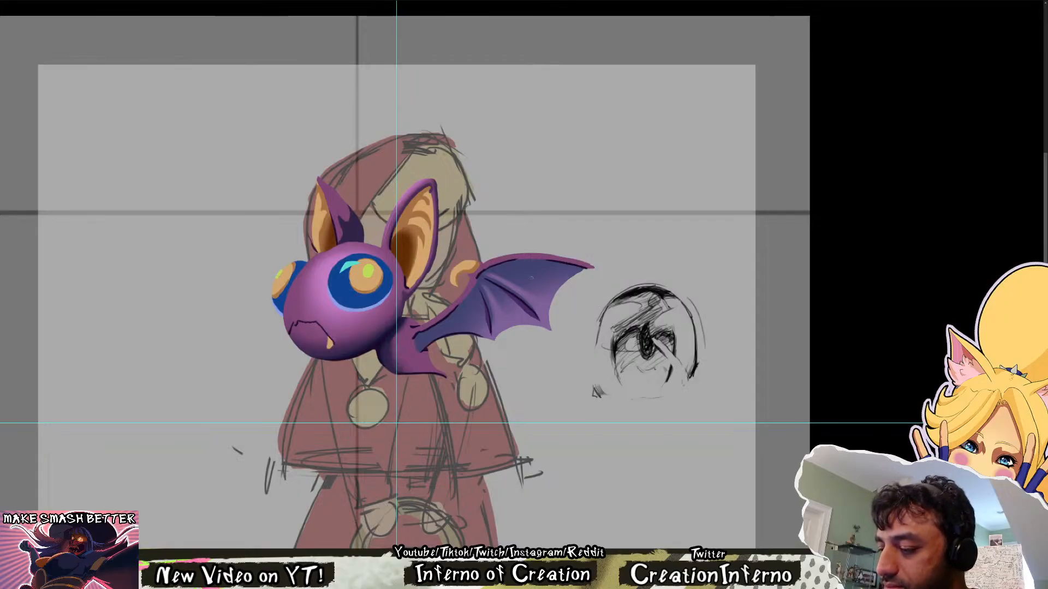
{"action": "left_click_drag", "start_coordinate": [508, 283], "coordinate": [484, 335]}
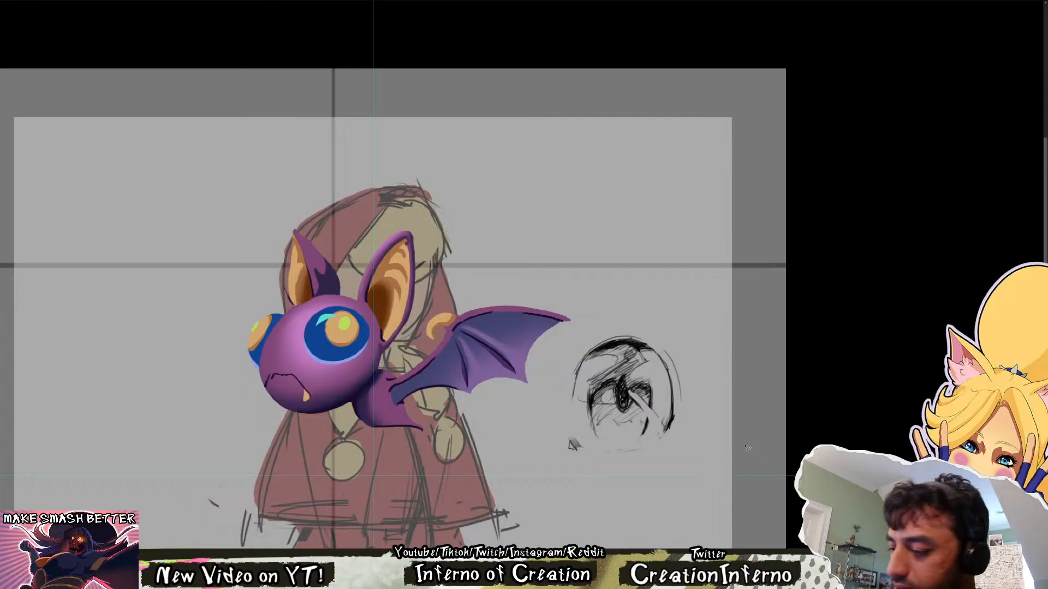
{"action": "mouse_move", "coordinate": [561, 323]}
{"action": "left_mouse_down"}
{"action": "mouse_move", "coordinate": [478, 320]}
{"action": "mouse_move", "coordinate": [403, 385]}
{"action": "left_mouse_up"}
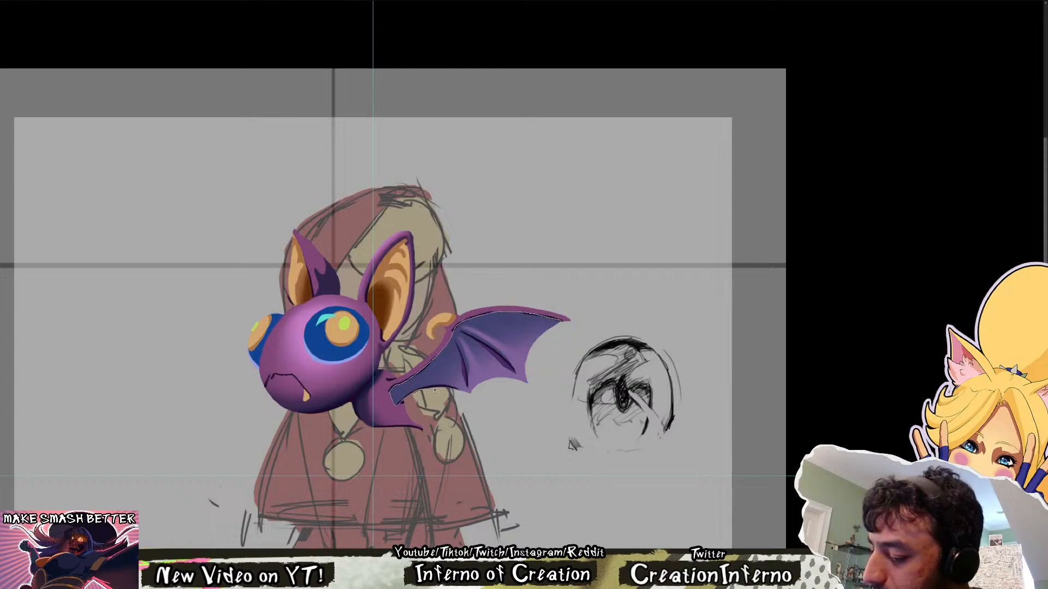
{"action": "mouse_move", "coordinate": [574, 347]}
{"action": "left_mouse_down"}
{"action": "mouse_move", "coordinate": [569, 325]}
{"action": "mouse_move", "coordinate": [460, 323]}
{"action": "left_mouse_up"}
{"action": "right_click", "coordinate": [537, 322], "text": "alt"}
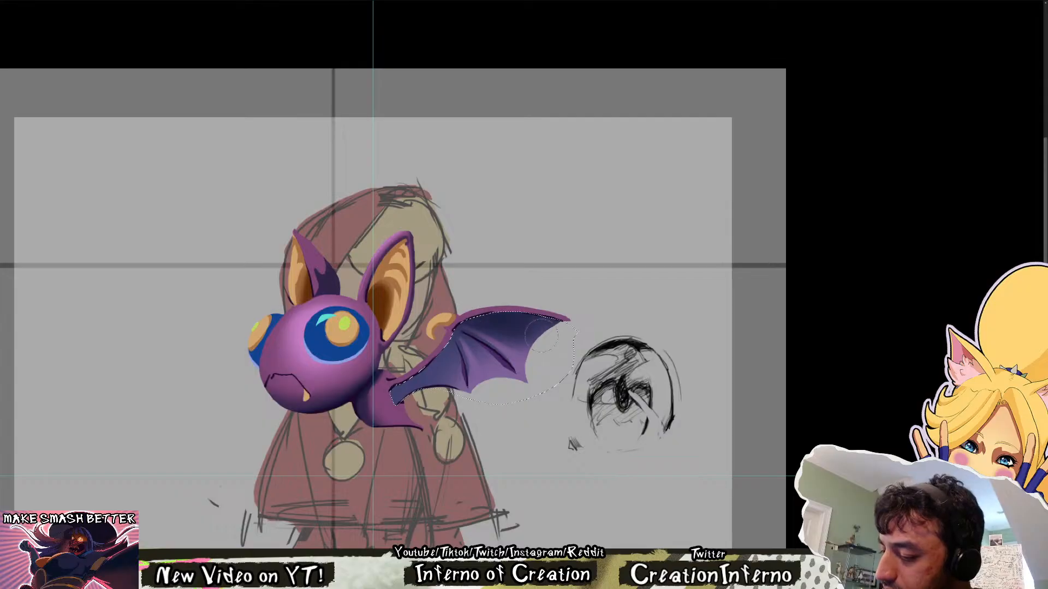
{"action": "left_click_drag", "start_coordinate": [538, 321], "coordinate": [462, 327]}
{"action": "mouse_move", "coordinate": [540, 327]}
{"action": "left_mouse_down"}
{"action": "mouse_move", "coordinate": [464, 324]}
{"action": "mouse_move", "coordinate": [464, 344]}
{"action": "mouse_move", "coordinate": [473, 341]}
{"action": "left_mouse_up"}
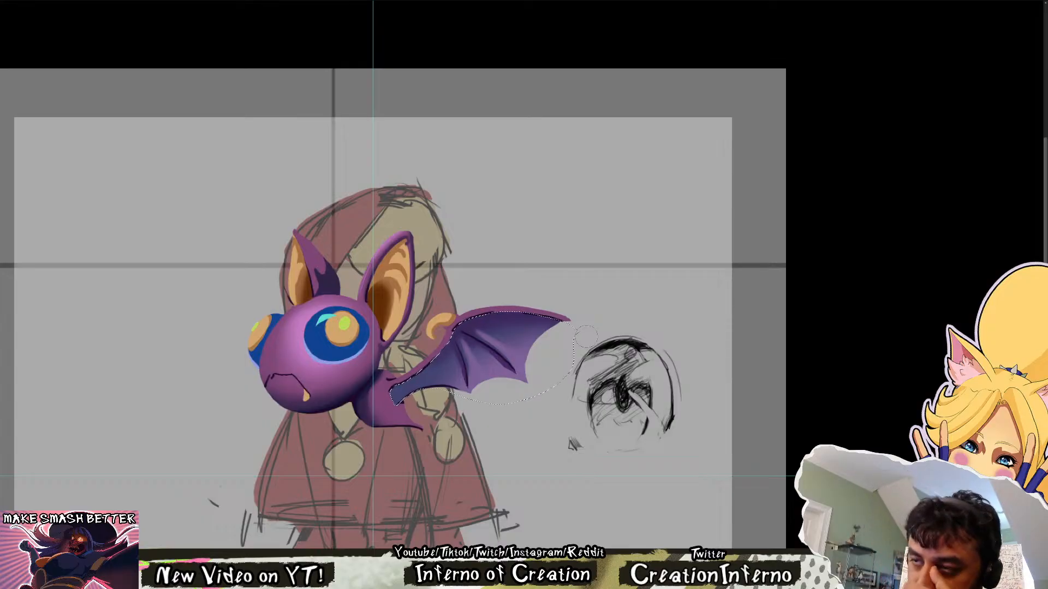
{"action": "key", "text": "ctrl+d"}
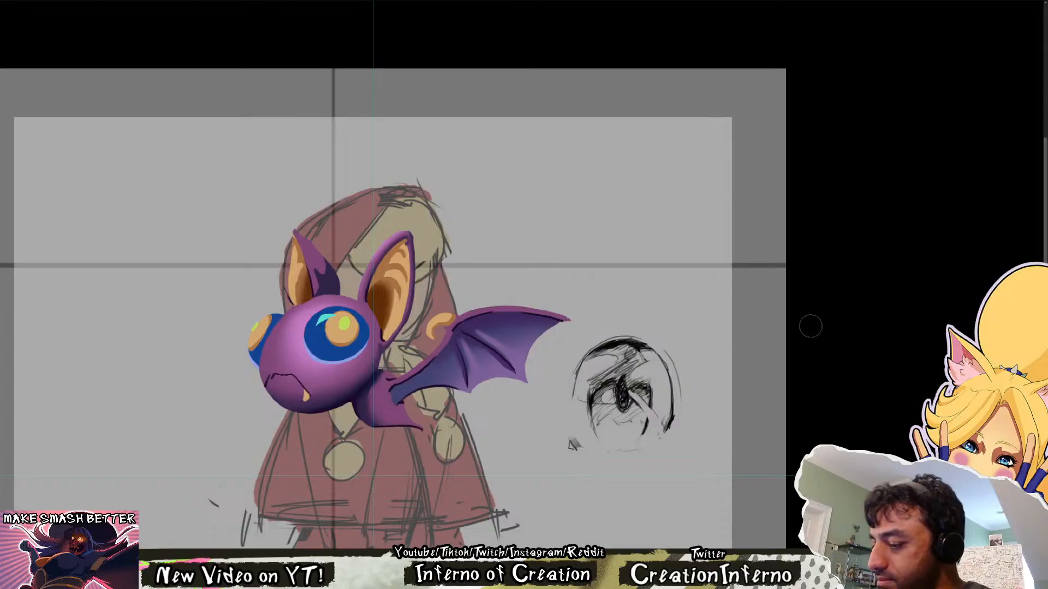
Mirror the canvas back and forth and examine the bat's overall shape and wing shading from both directions
{"action": "key", "text": "ctrl+shift+h"}
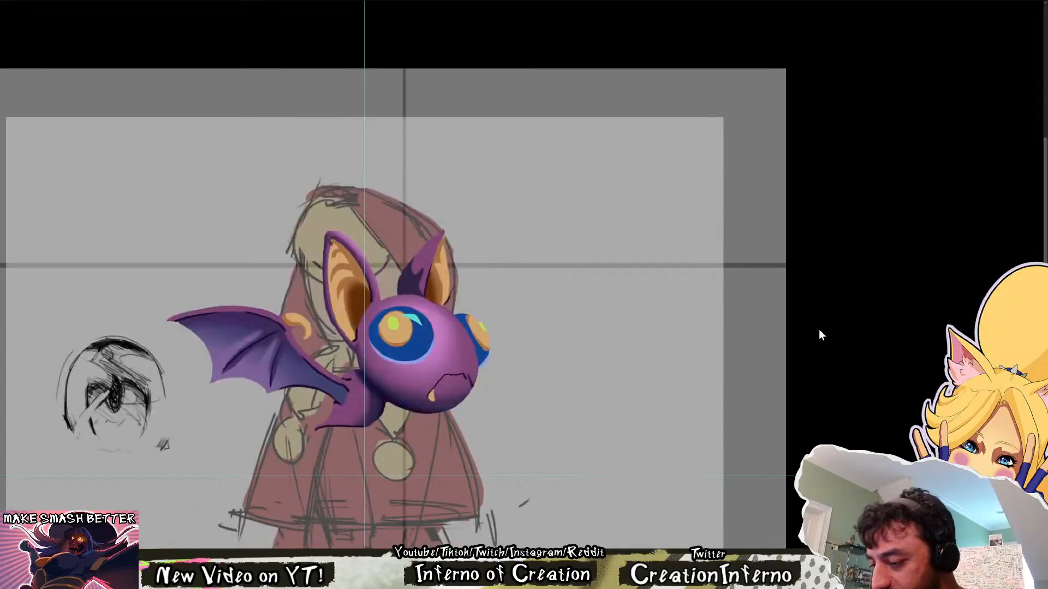
{"action": "key", "text": "ctrl+shift+h"}
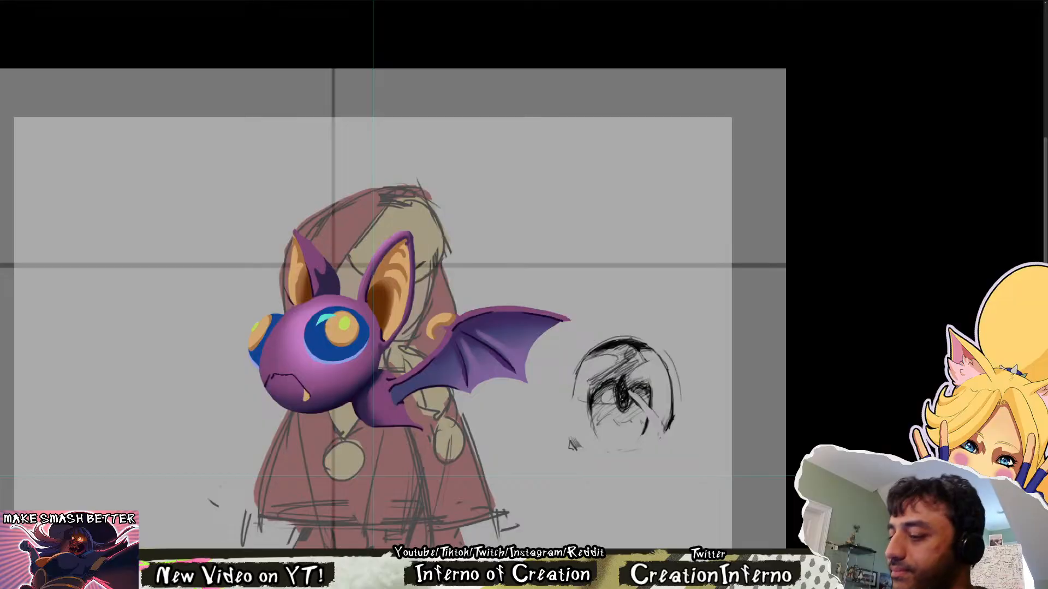
{"action": "key", "text": "m"}
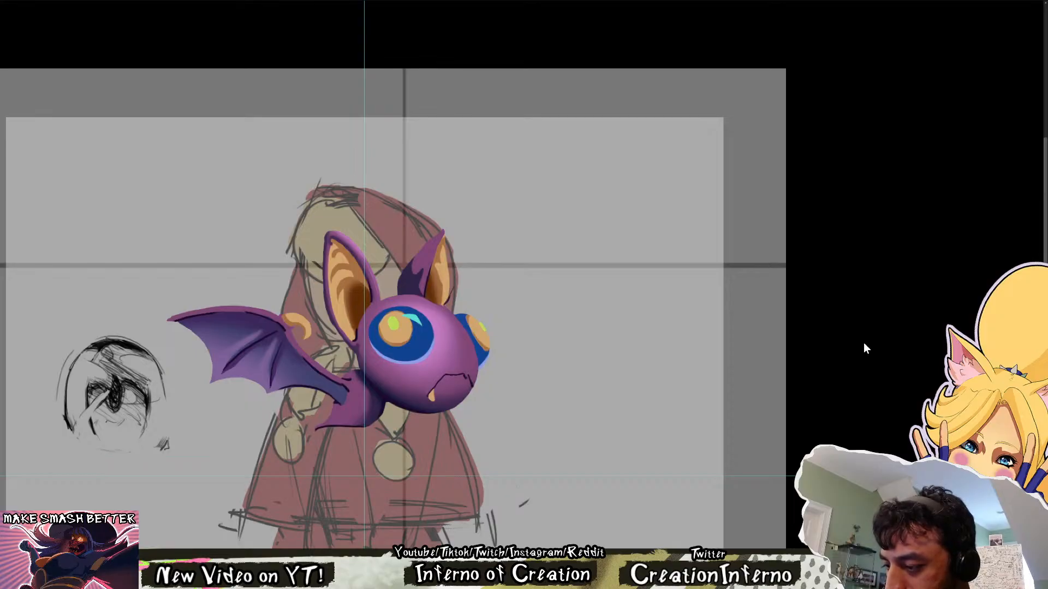
{"action": "key", "text": "ctrl+shift+h"}
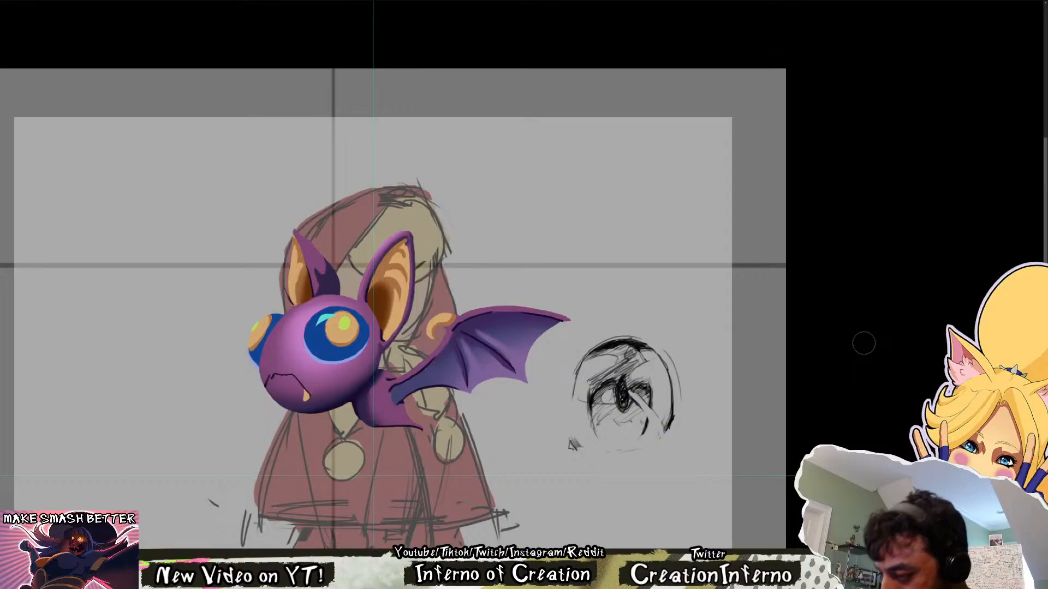
{"action": "key", "text": "ctrl+t"}
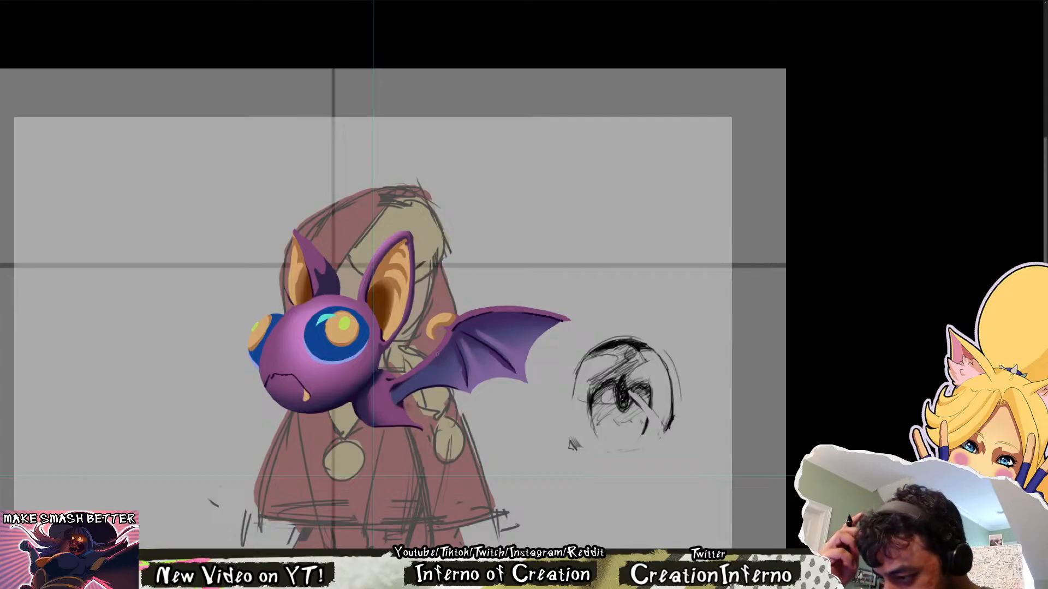
{"action": "key", "text": "m"}
{"action": "key", "text": "m"}
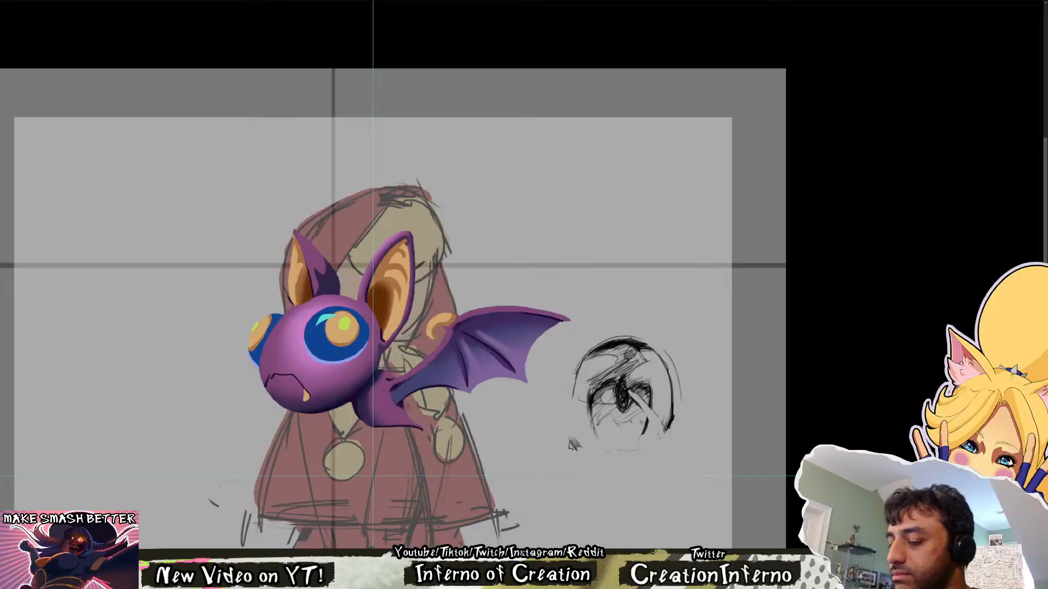
{"action": "left_click_drag", "start_coordinate": [495, 333], "coordinate": [538, 374]}
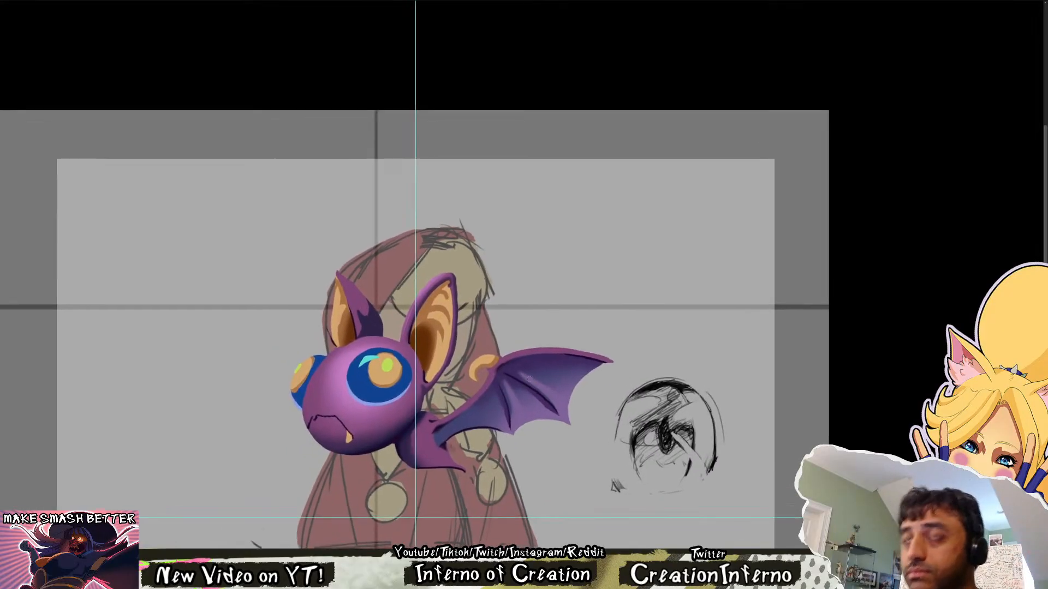
{"action": "key", "text": "m"}
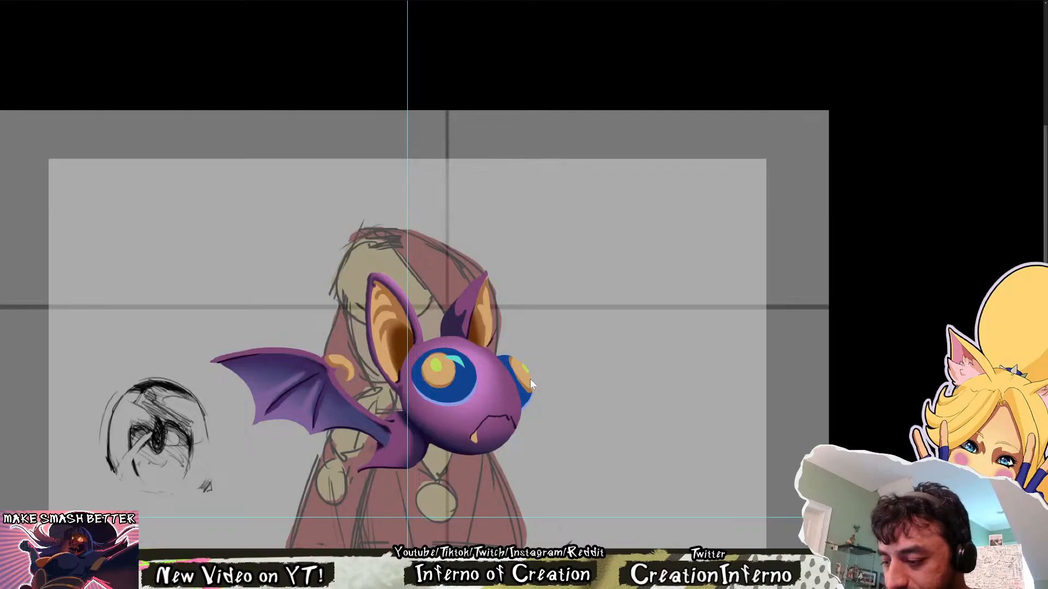
{"action": "key", "text": "m"}
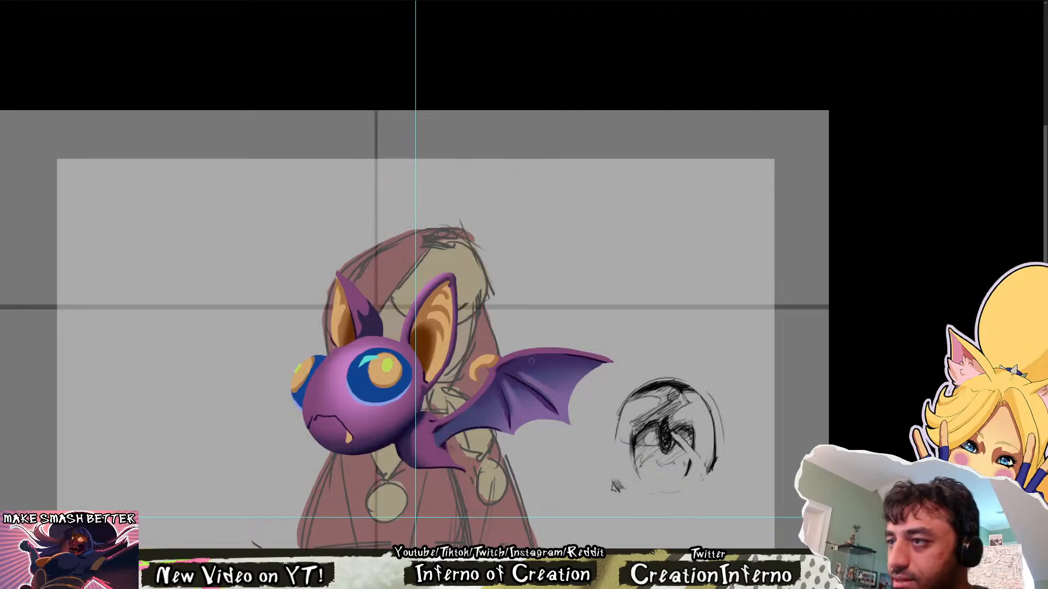
{"action": "left_click_drag", "start_coordinate": [438, 493], "coordinate": [411, 431]}
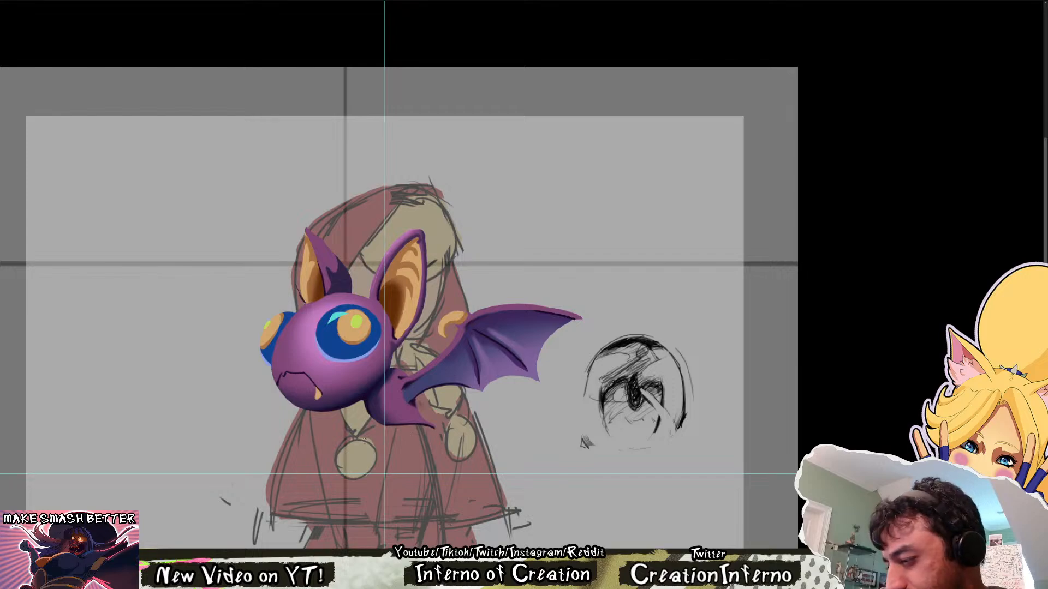
{"action": "scroll", "coordinate": [359, 428], "scroll_direction": "down", "scroll_amount": 1}
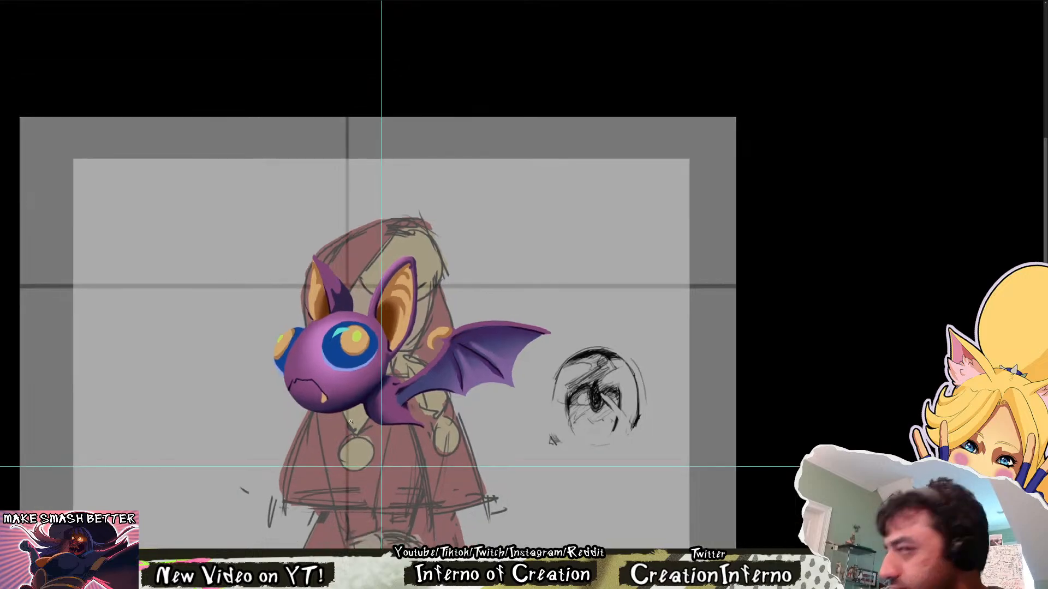
{"action": "scroll", "coordinate": [349, 420], "scroll_direction": "up", "scroll_amount": 1}
{"action": "key", "text": "m"}
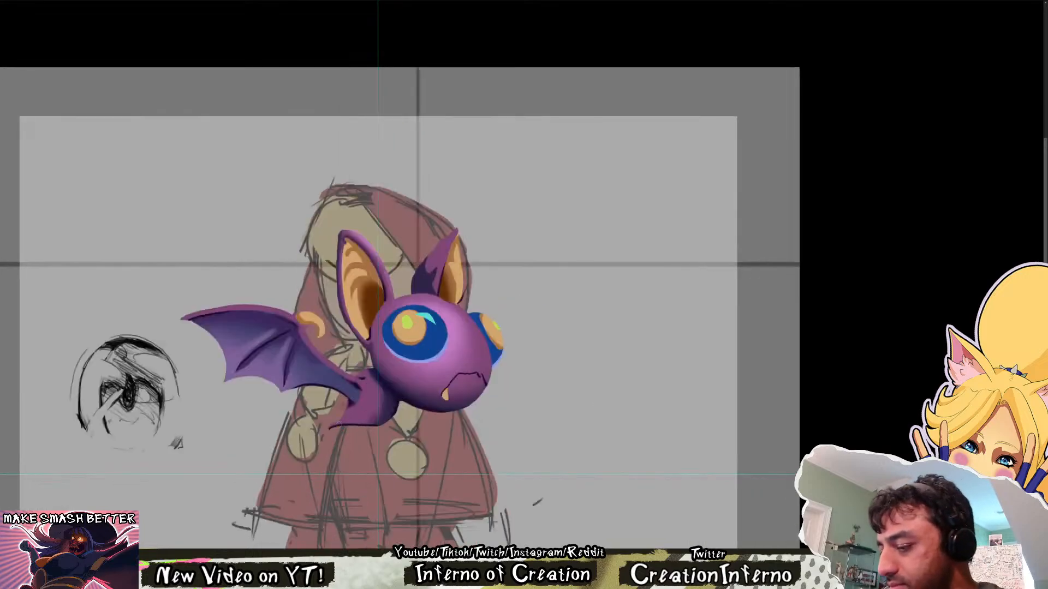
{"action": "key", "text": "m"}
Reshape the dark lower edge of the bat's tail into a fuller curve that tapers to the tip
{"action": "scroll", "coordinate": [415, 429], "scroll_direction": "up", "scroll_amount": 6}
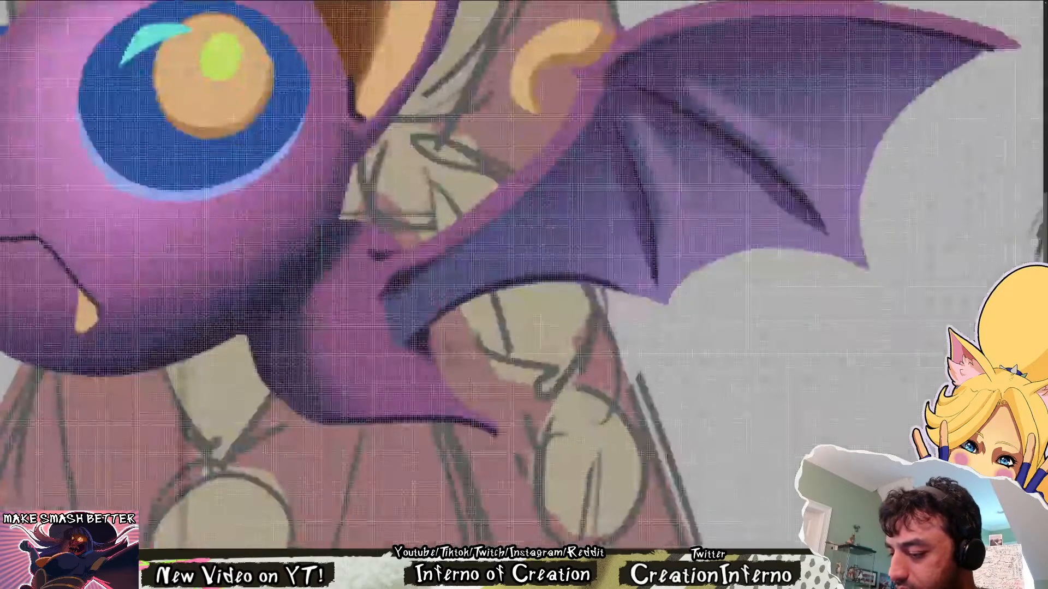
{"action": "left_click_drag", "start_coordinate": [415, 429], "coordinate": [282, 456]}
{"action": "left_click_drag", "start_coordinate": [609, 391], "coordinate": [538, 429]}
{"action": "scroll", "coordinate": [534, 433], "scroll_direction": "down", "scroll_amount": 3}
{"action": "scroll", "coordinate": [534, 433], "scroll_direction": "down", "scroll_amount": 2}
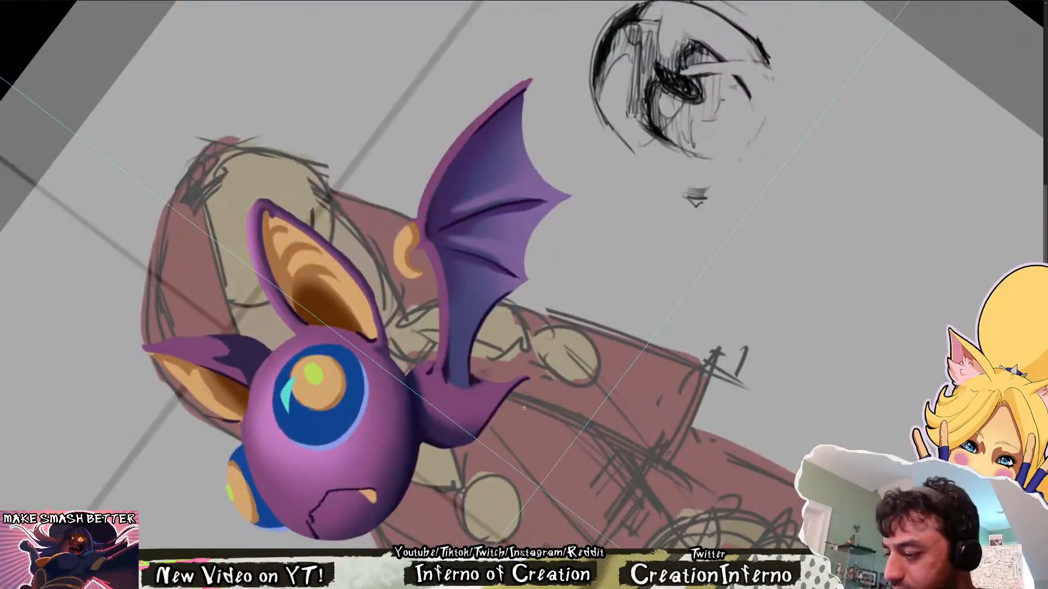
{"action": "scroll", "coordinate": [505, 386], "scroll_direction": "up", "scroll_amount": 3}
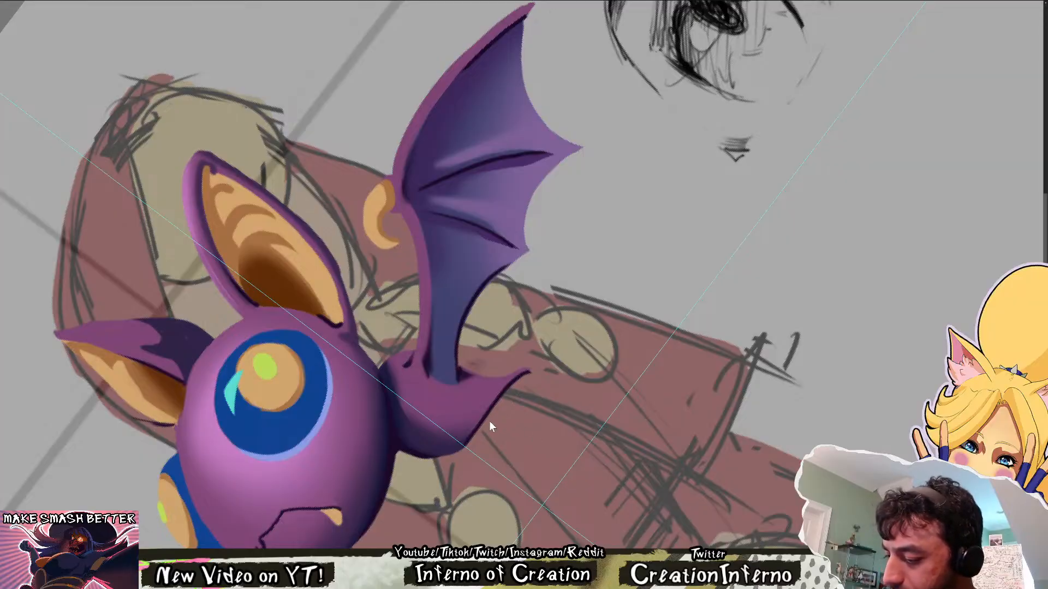
{"action": "left_click_drag", "start_coordinate": [460, 447], "coordinate": [497, 385]}
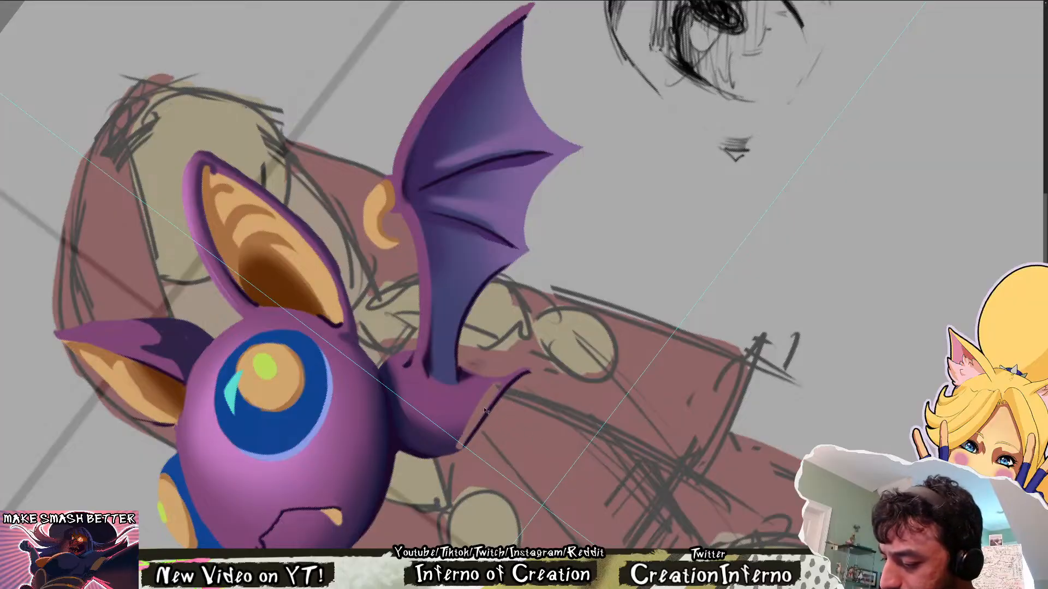
{"action": "key", "text": "ctrl+z"}
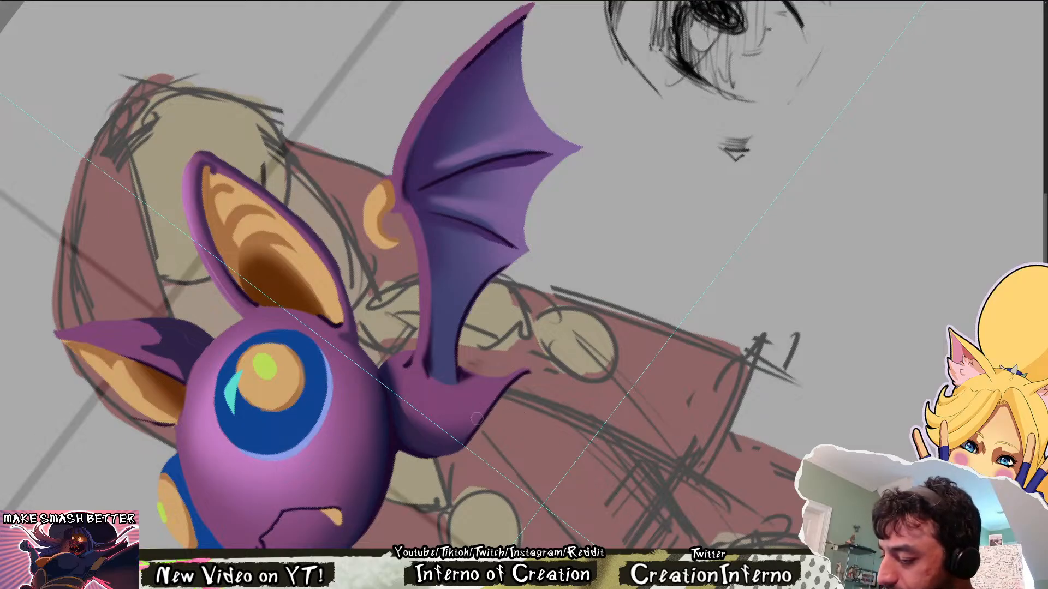
{"action": "mouse_move", "coordinate": [462, 445]}
{"action": "left_mouse_down"}
{"action": "mouse_move", "coordinate": [503, 389]}
{"action": "mouse_move", "coordinate": [533, 374]}
{"action": "left_mouse_up"}
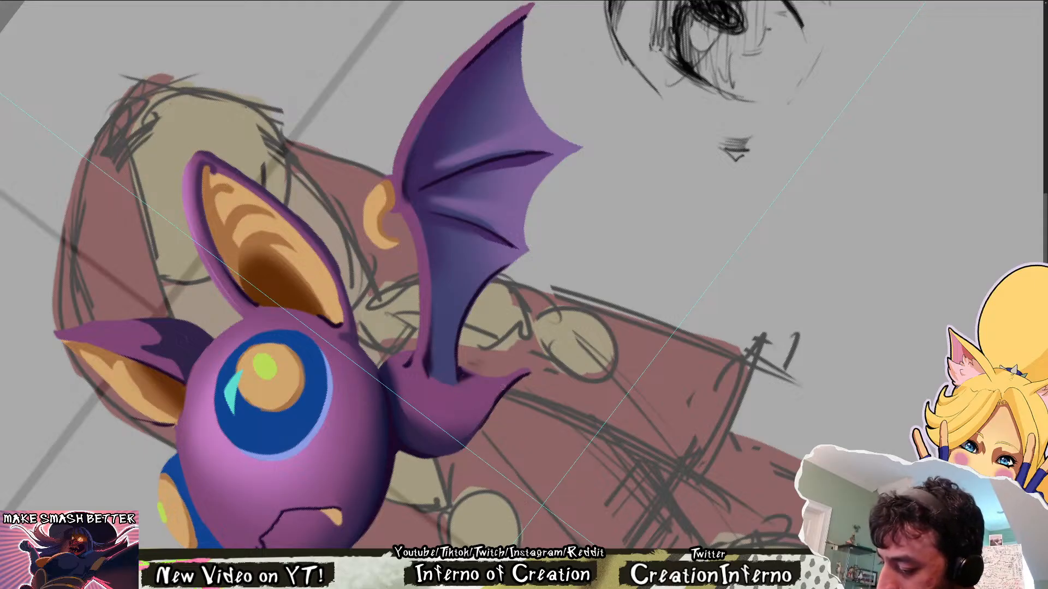
Examine the reshaped tail with the canvas upright and rotated, both close up and with the whole bat in view
{"action": "key", "text": "ctrl+shift+h"}
{"action": "key", "text": "ctrl+shift+h"}
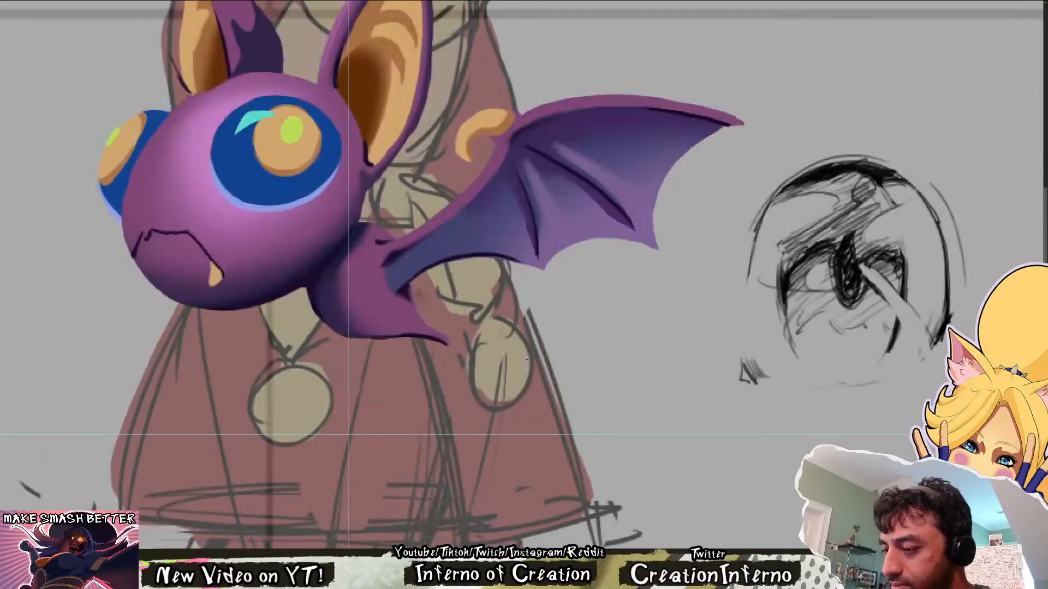
{"action": "scroll", "coordinate": [527, 362], "scroll_direction": "down", "scroll_amount": 2}
{"action": "scroll", "coordinate": [464, 327], "scroll_direction": "up", "scroll_amount": 7}
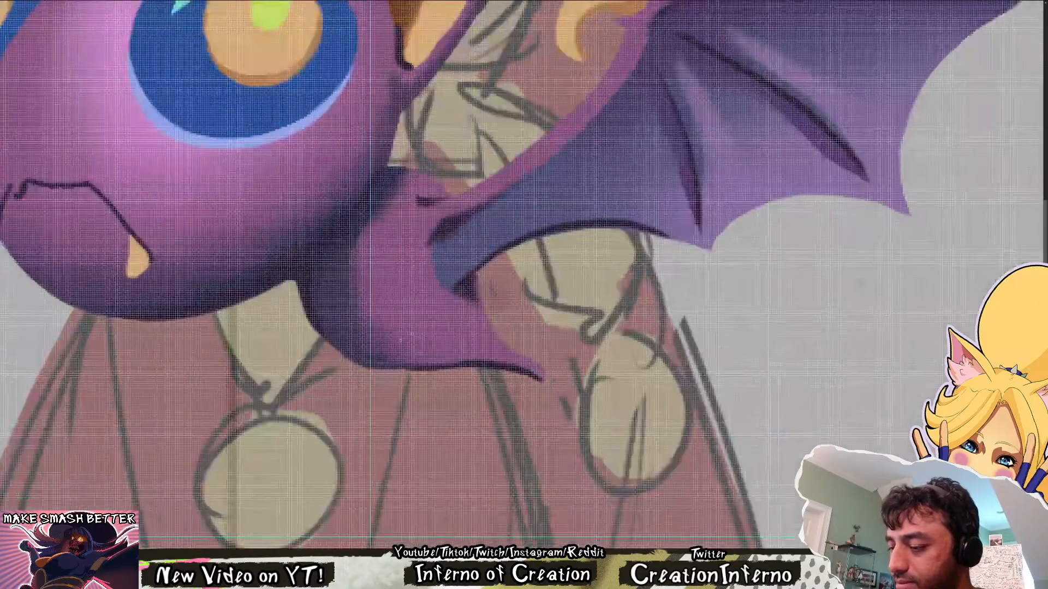
{"action": "scroll", "coordinate": [464, 327], "scroll_direction": "down", "scroll_amount": 3}
{"action": "scroll", "coordinate": [525, 320], "scroll_direction": "down", "scroll_amount": 3}
{"action": "left_click_drag", "start_coordinate": [525, 338], "coordinate": [355, 360]}
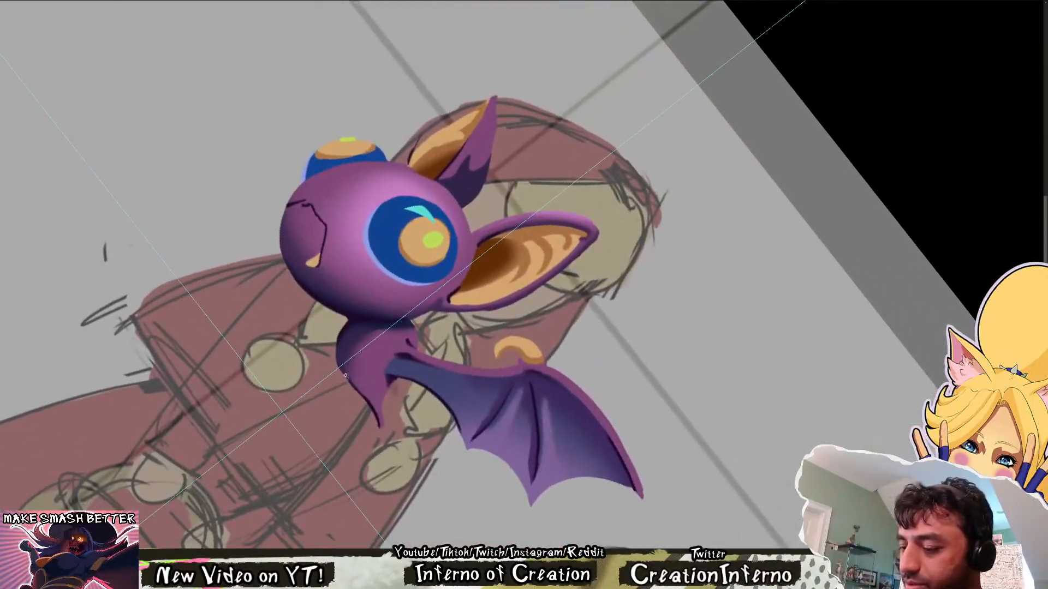
{"action": "scroll", "coordinate": [355, 359], "scroll_direction": "up", "scroll_amount": 4}
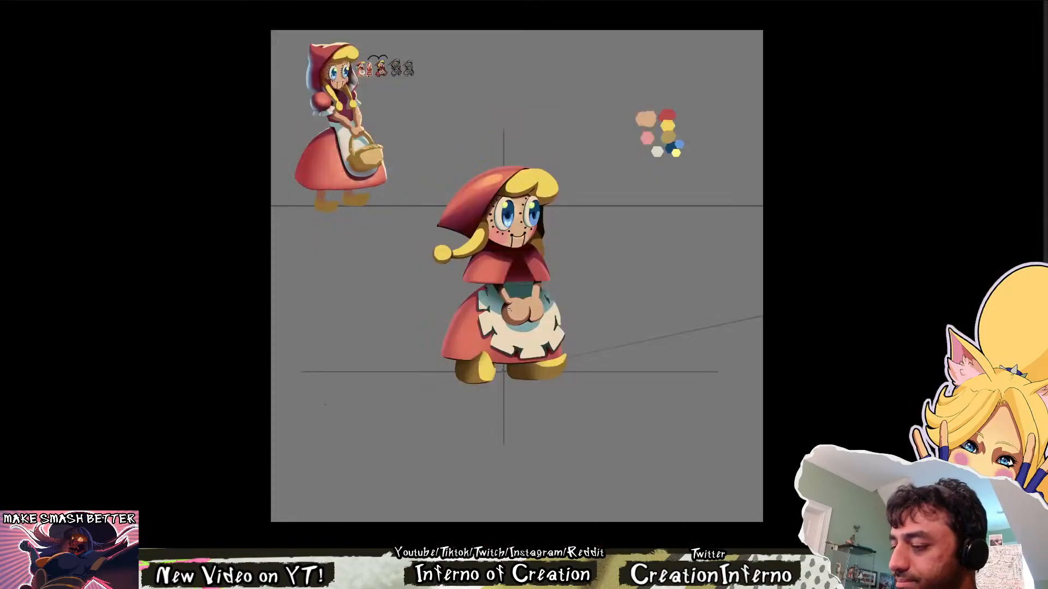
Examine the highlights on the red hood in the painted Red Riding Hood artwork, then return to the bat painting
{"action": "scroll", "coordinate": [169, 304], "scroll_direction": "up", "scroll_amount": 3}
{"action": "scroll", "coordinate": [698, 72], "scroll_direction": "up", "scroll_amount": 5}
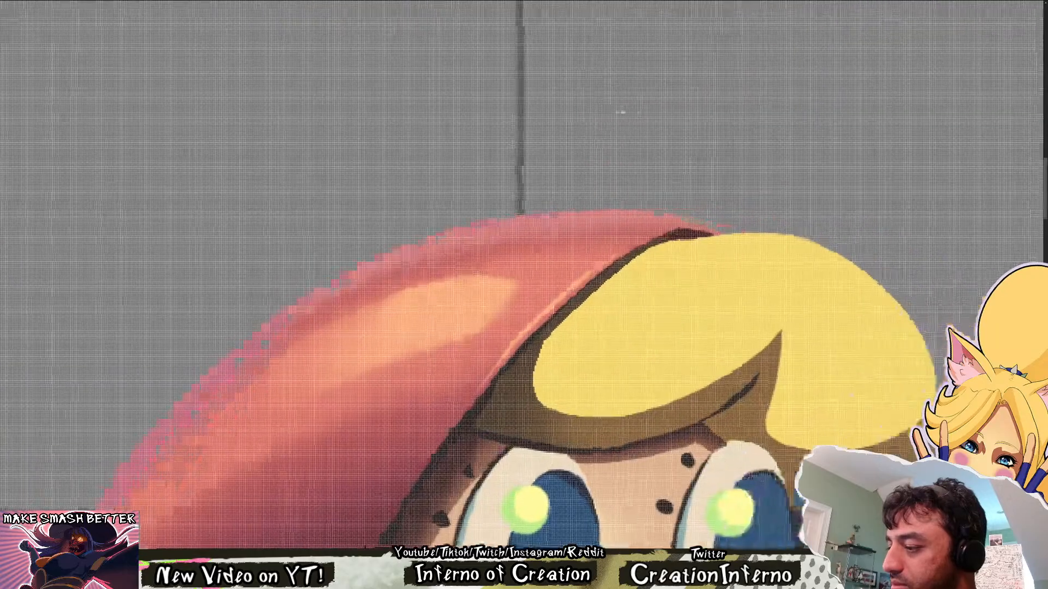
{"action": "scroll", "coordinate": [508, 271], "scroll_direction": "down", "scroll_amount": 5}
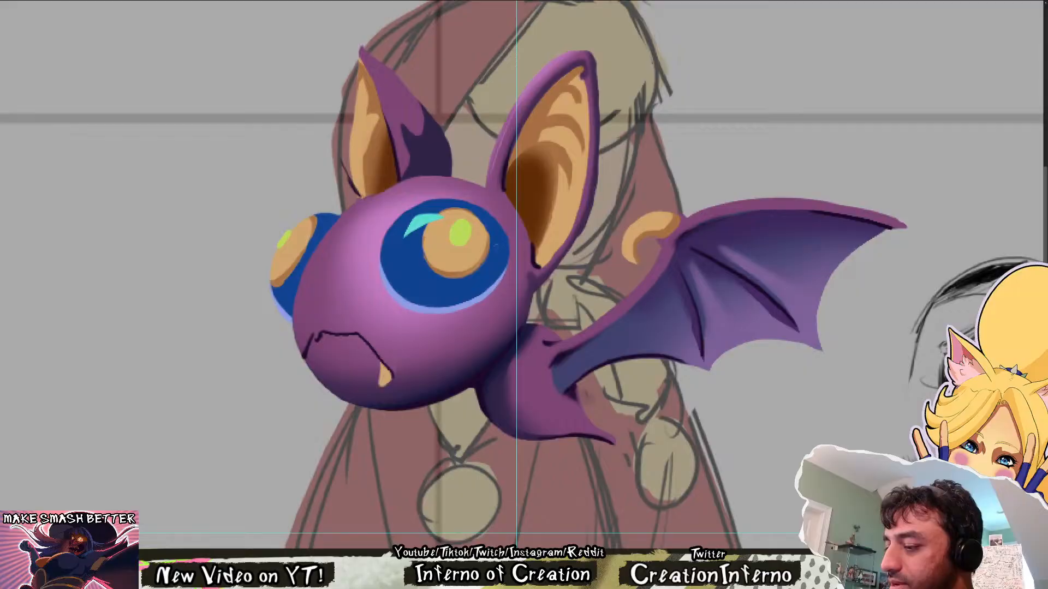
{"action": "scroll", "coordinate": [494, 246], "scroll_direction": "down", "scroll_amount": 4}
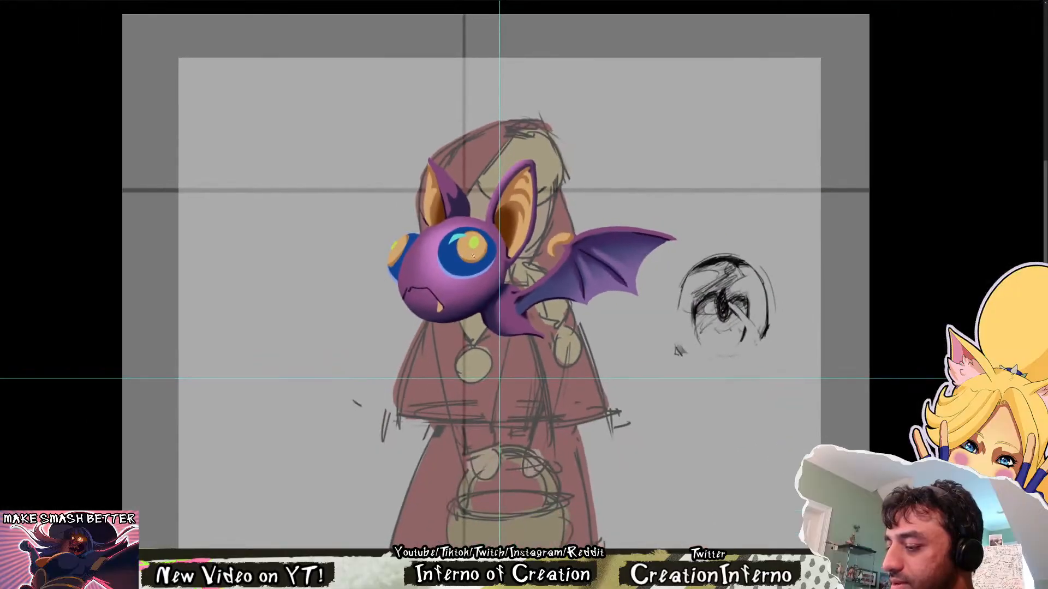
Paint a thin pale rim light along the front edge of the bat's head and the far ear's outer edge
{"action": "left_click_drag", "start_coordinate": [474, 257], "coordinate": [441, 318]}
{"action": "key", "text": "ctrl+t"}
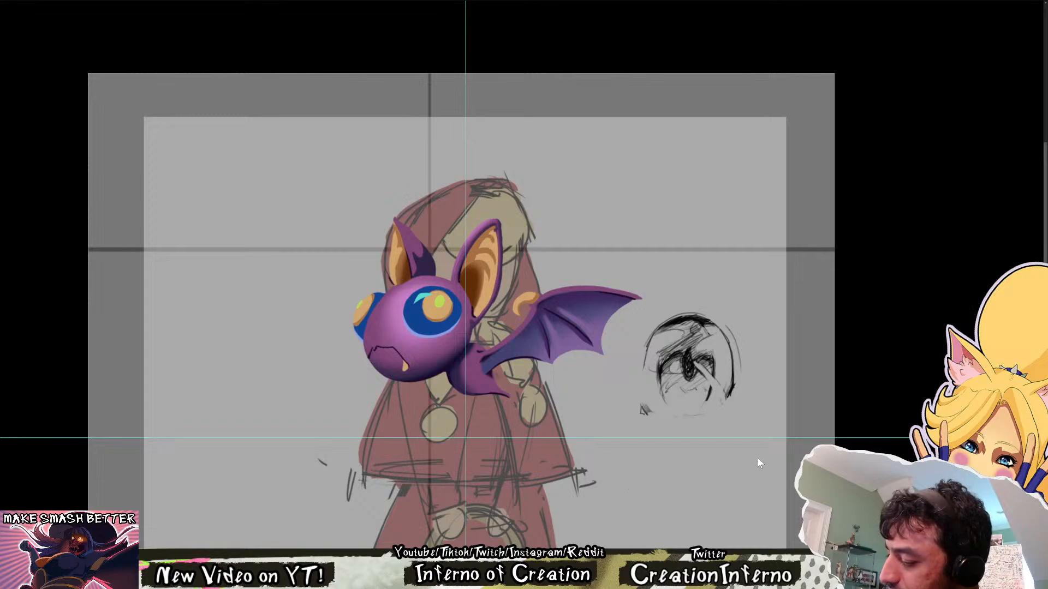
{"action": "left_click_drag", "start_coordinate": [376, 313], "coordinate": [357, 418]}
{"action": "scroll", "coordinate": [357, 418], "scroll_direction": "up", "scroll_amount": 3}
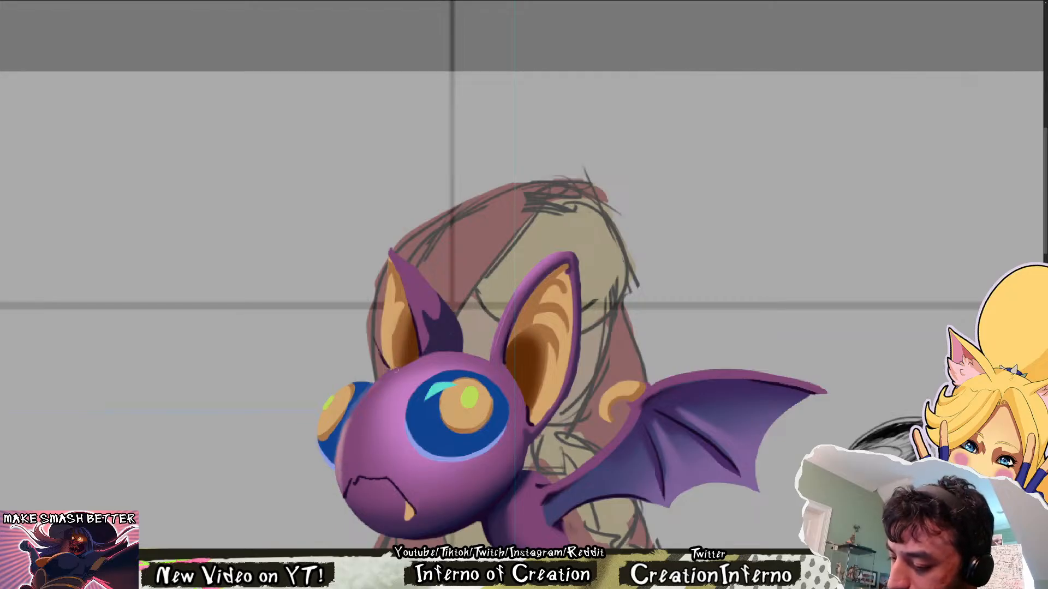
{"action": "left_click_drag", "start_coordinate": [373, 384], "coordinate": [347, 454]}
{"action": "left_click_drag", "start_coordinate": [355, 409], "coordinate": [397, 372]}
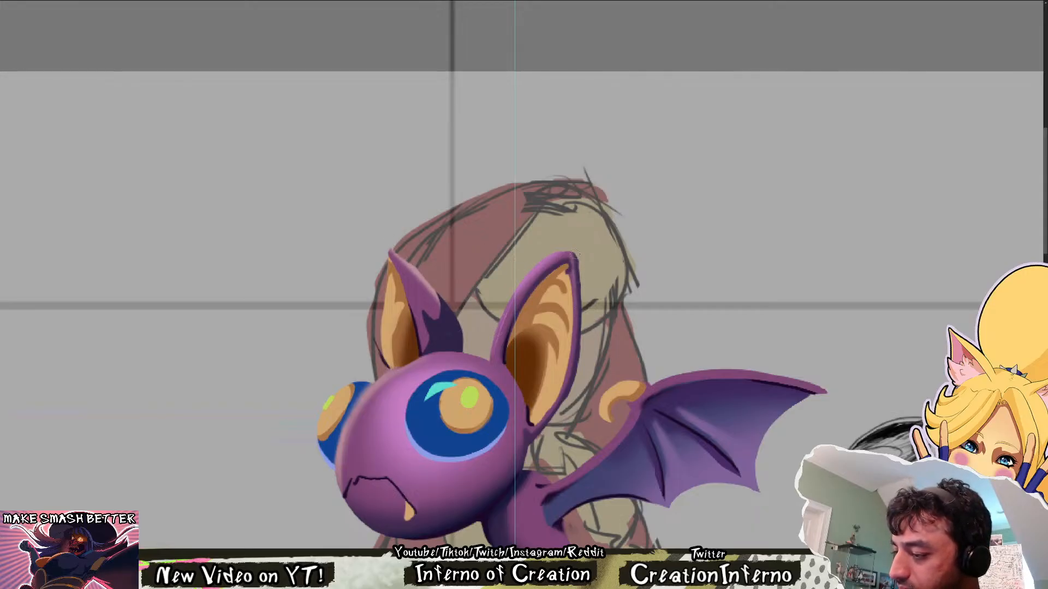
Paint a thin pink rim light along the upper edge of the bat's wing and down the wing arm toward the body
{"action": "left_click_drag", "start_coordinate": [587, 322], "coordinate": [519, 275]}
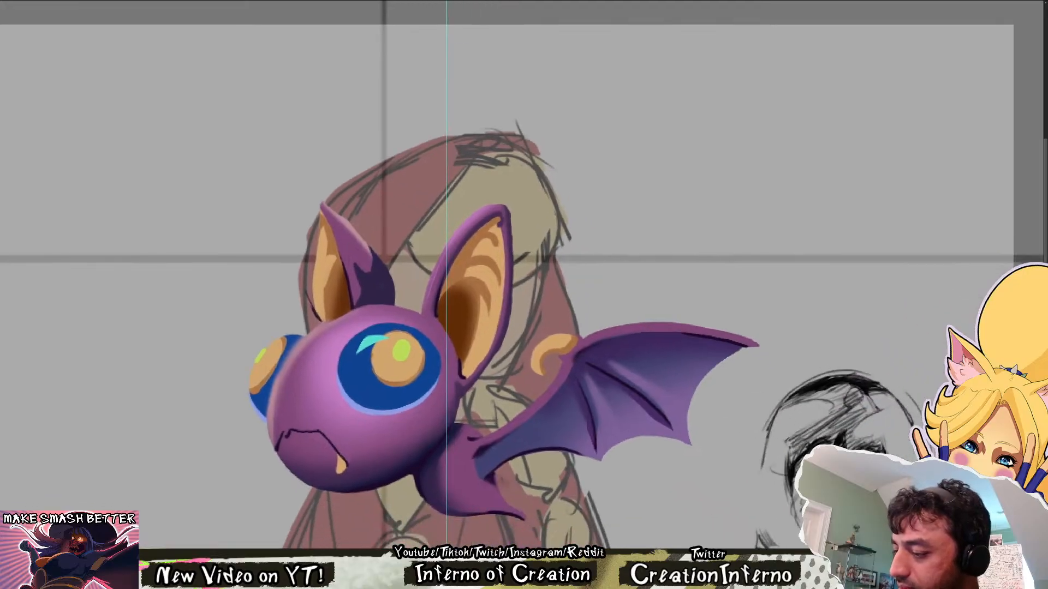
{"action": "left_click_drag", "start_coordinate": [610, 329], "coordinate": [734, 333]}
{"action": "left_click_drag", "start_coordinate": [653, 325], "coordinate": [764, 346]}
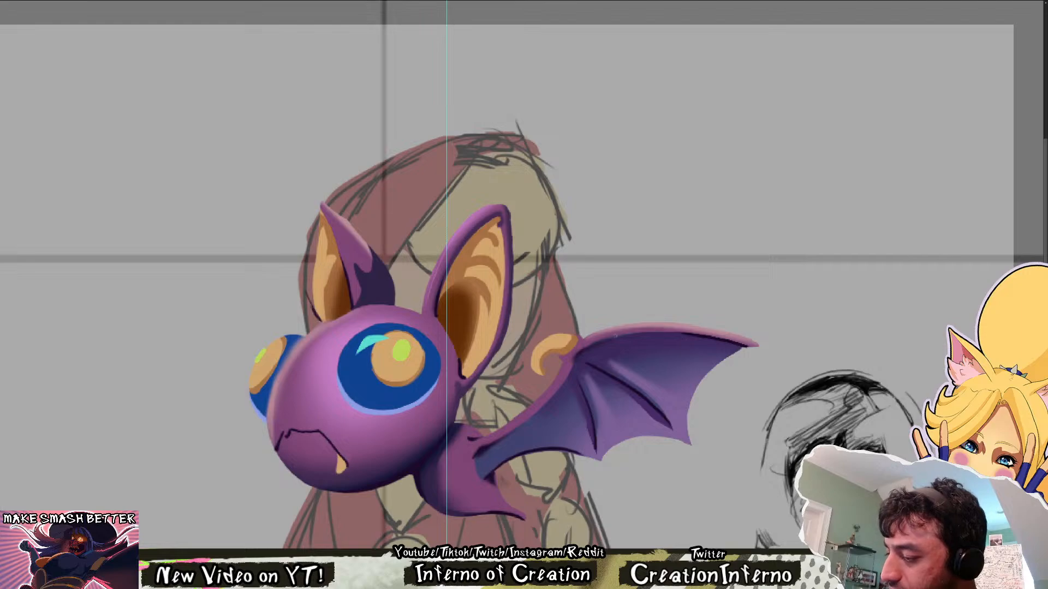
{"action": "left_click_drag", "start_coordinate": [691, 331], "coordinate": [753, 344]}
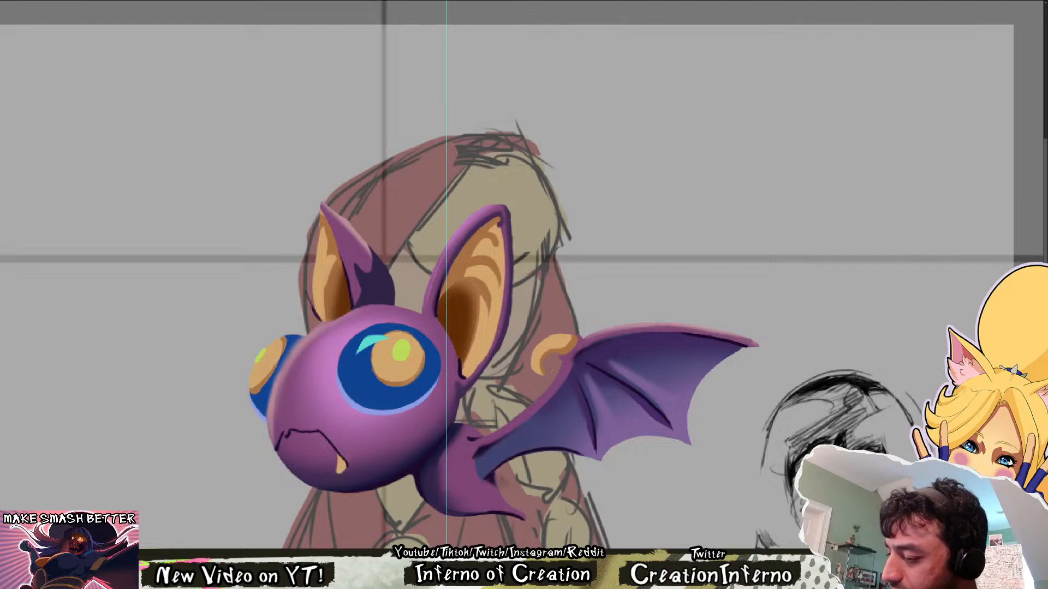
{"action": "left_click_drag", "start_coordinate": [476, 441], "coordinate": [552, 383]}
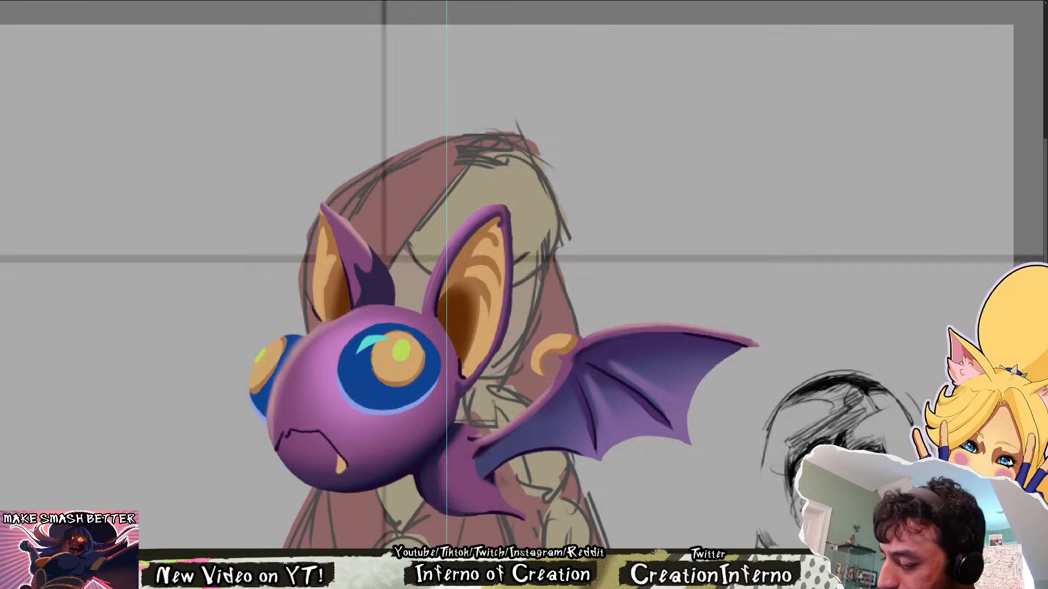
{"action": "left_click_drag", "start_coordinate": [519, 417], "coordinate": [562, 367]}
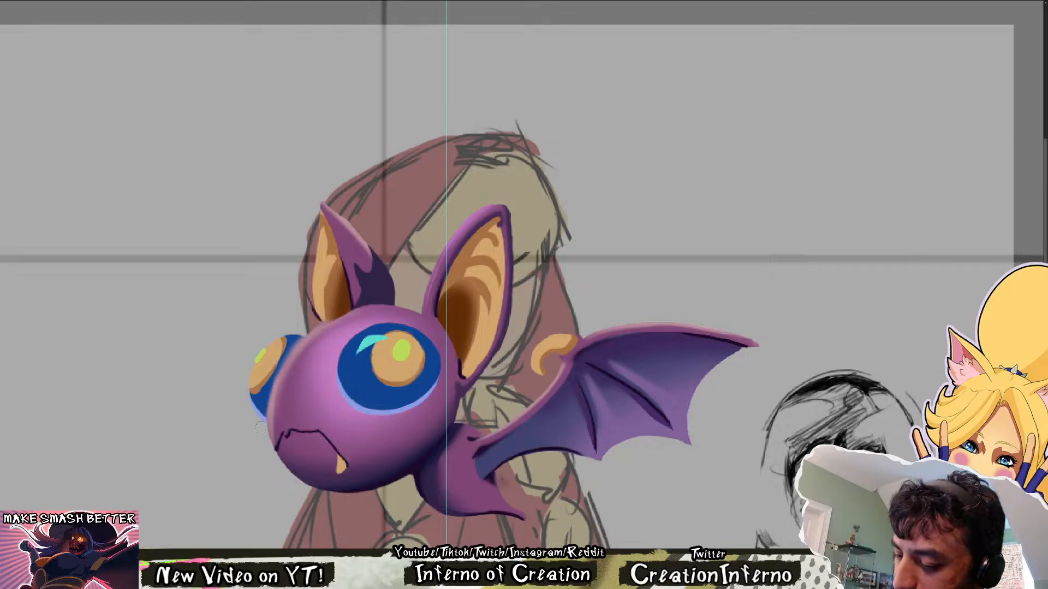
Refine the thin rim light along the front edge of the bat's head beside the far eye, undoing unwanted strokes
{"action": "left_click_drag", "start_coordinate": [281, 363], "coordinate": [333, 320]}
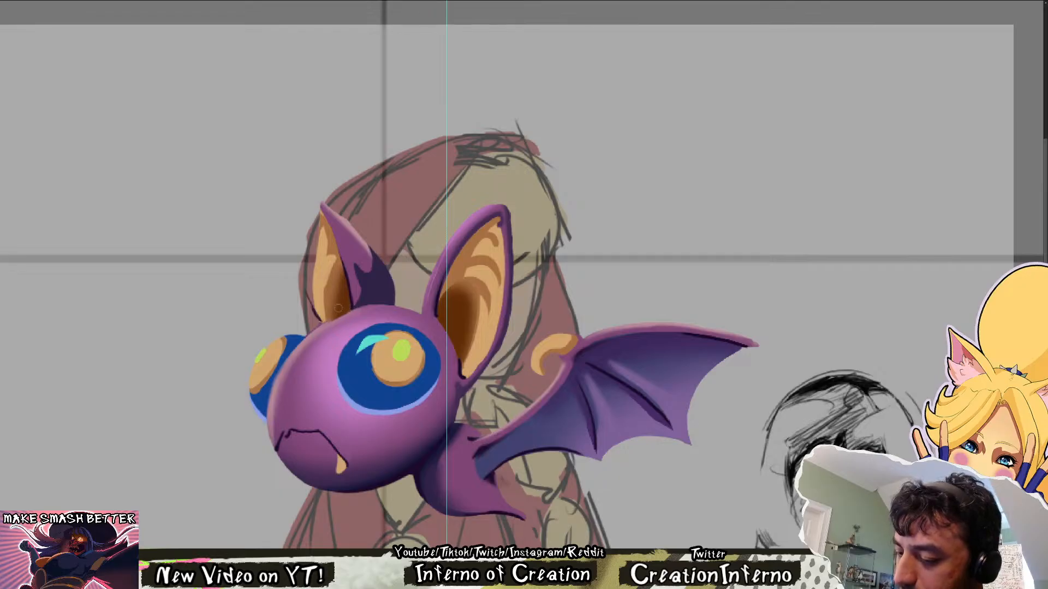
{"action": "left_click_drag", "start_coordinate": [267, 397], "coordinate": [267, 419]}
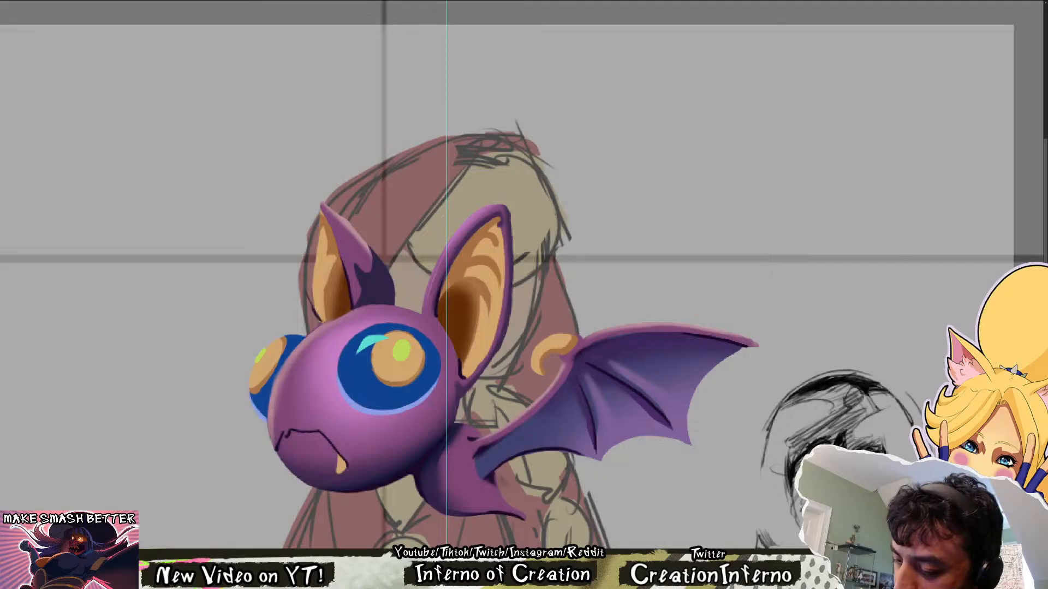
{"action": "left_click_drag", "start_coordinate": [278, 436], "coordinate": [287, 370]}
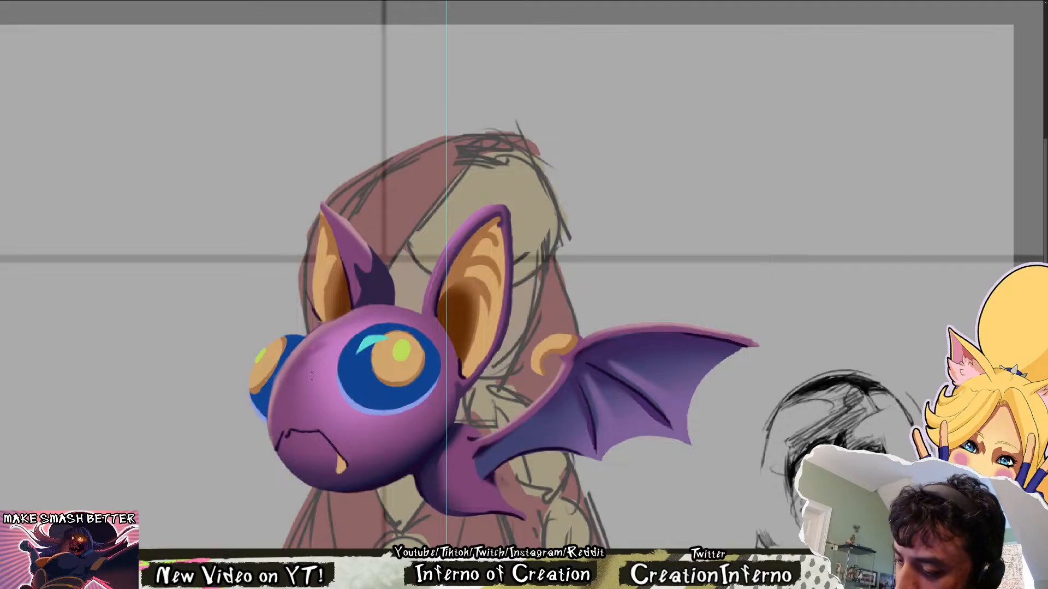
{"action": "key", "text": "ctrl+z"}
{"action": "left_click_drag", "start_coordinate": [274, 413], "coordinate": [274, 436]}
{"action": "key", "text": "ctrl+z"}
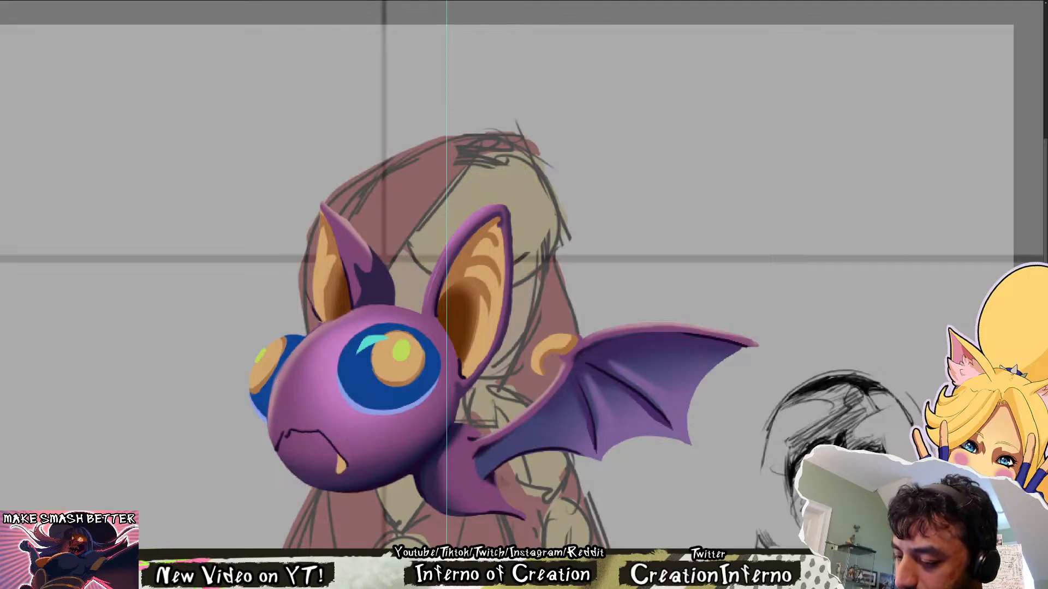
{"action": "left_click_drag", "start_coordinate": [272, 394], "coordinate": [268, 424]}
{"action": "right_click", "coordinate": [271, 382], "text": "alt"}
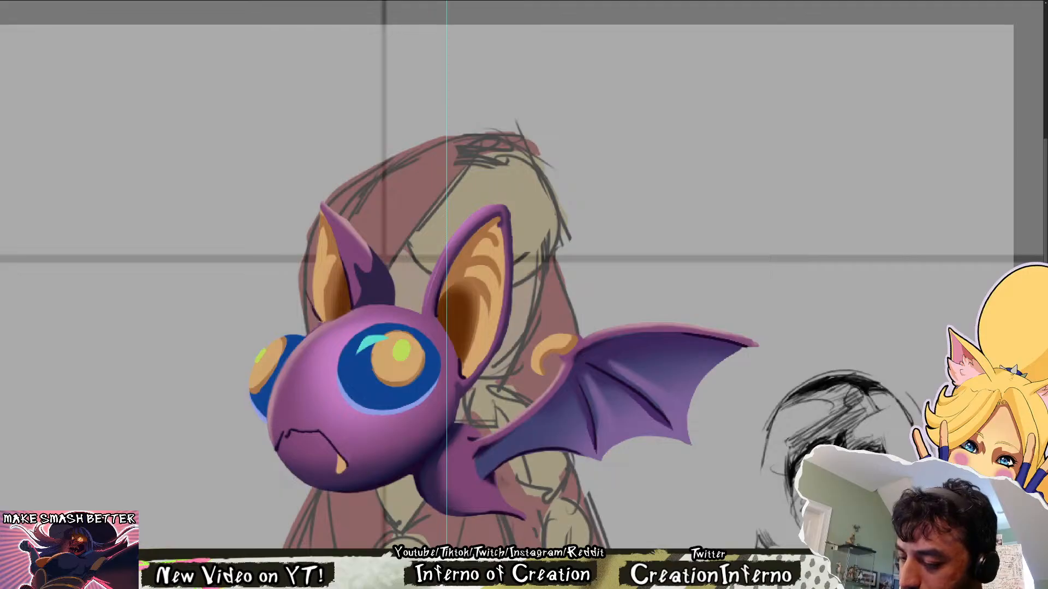
Examine the rim-lit bat close up and at full-canvas size, with the canvas mirrored, upright and rotated
{"action": "scroll", "coordinate": [662, 344], "scroll_direction": "down", "scroll_amount": 4}
{"action": "scroll", "coordinate": [505, 331], "scroll_direction": "up", "scroll_amount": 5}
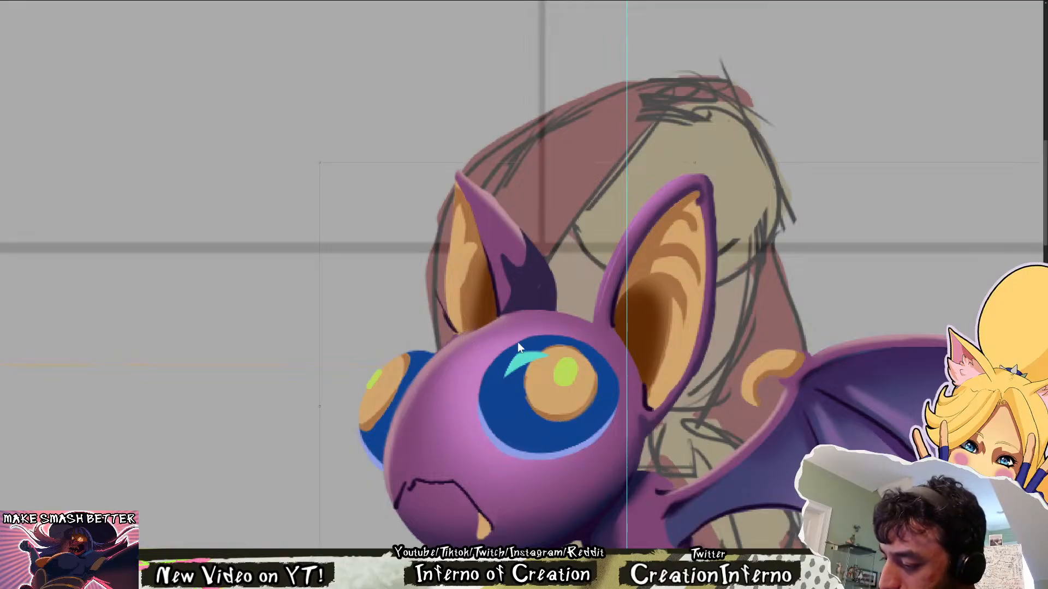
{"action": "scroll", "coordinate": [535, 310], "scroll_direction": "down", "scroll_amount": 3}
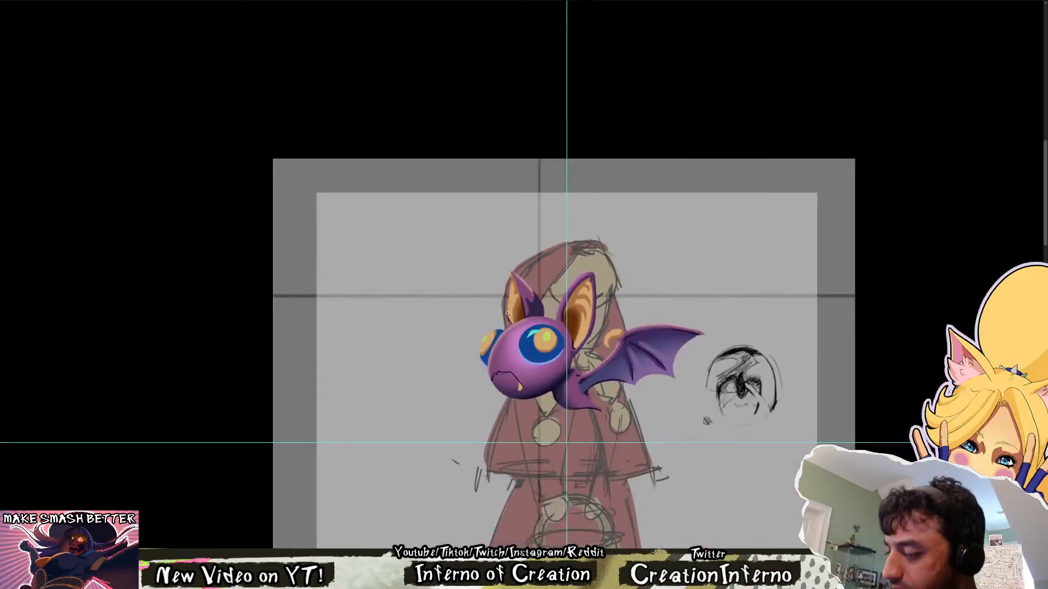
{"action": "key", "text": "ctrl+shift+h"}
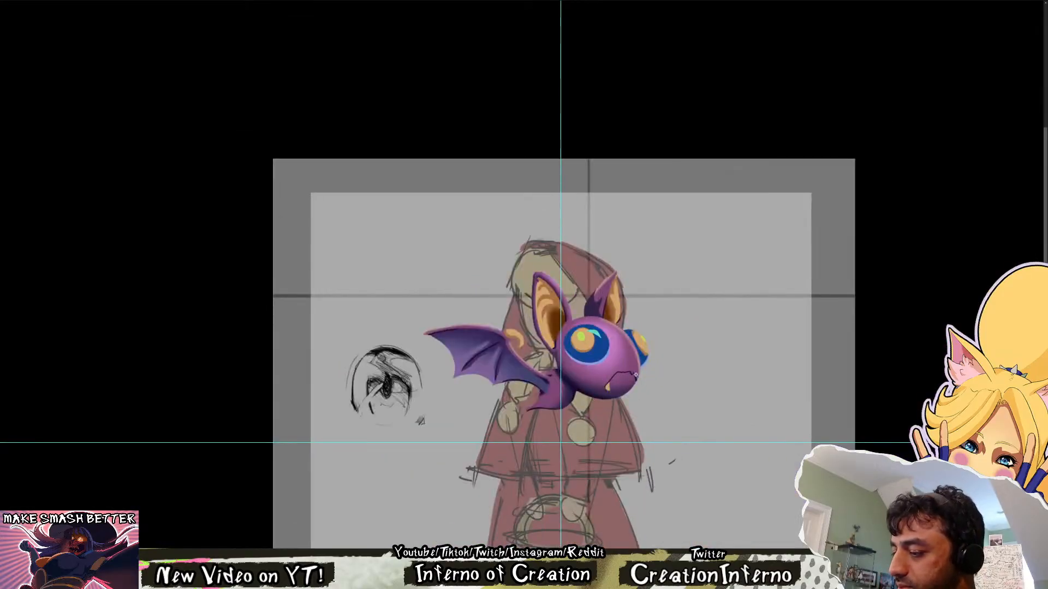
{"action": "scroll", "coordinate": [589, 311], "scroll_direction": "down", "scroll_amount": 3}
{"action": "scroll", "coordinate": [596, 180], "scroll_direction": "up", "scroll_amount": 2}
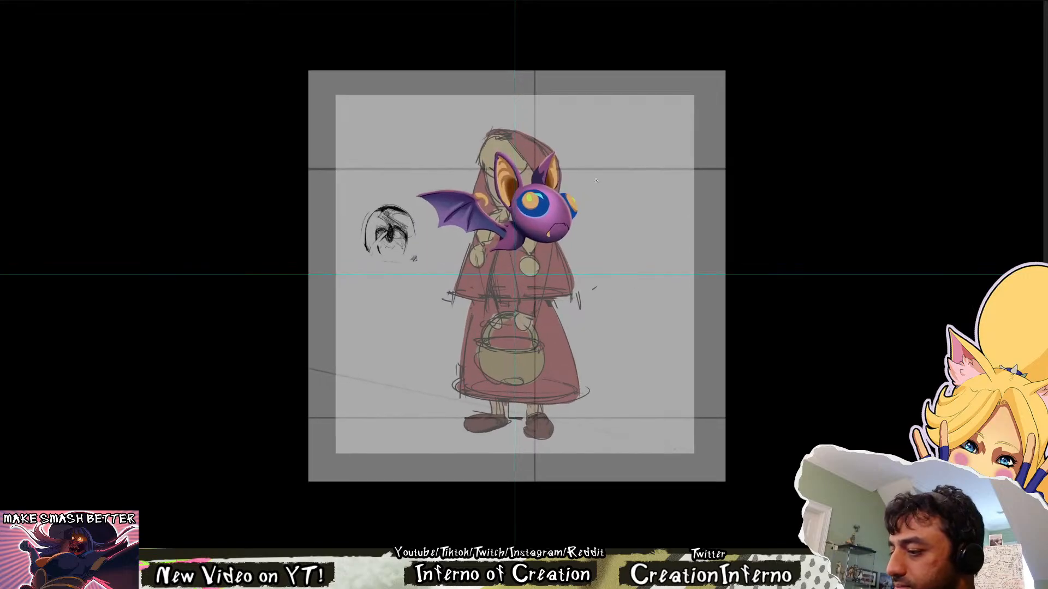
{"action": "key", "text": "ctrl+shift+h"}
{"action": "scroll", "coordinate": [593, 189], "scroll_direction": "up", "scroll_amount": 3}
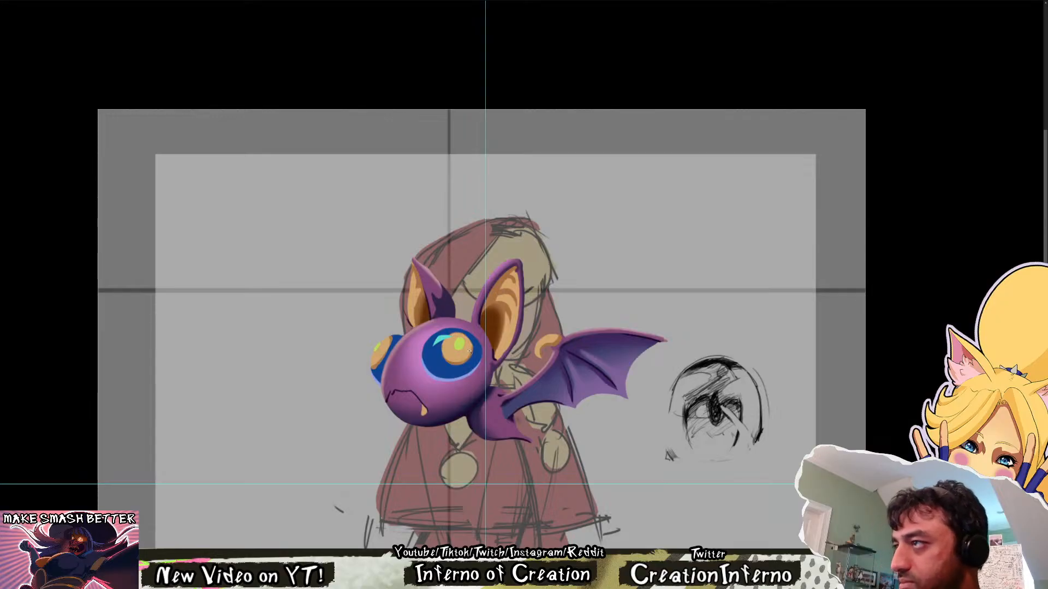
{"action": "scroll", "coordinate": [469, 351], "scroll_direction": "up", "scroll_amount": 2}
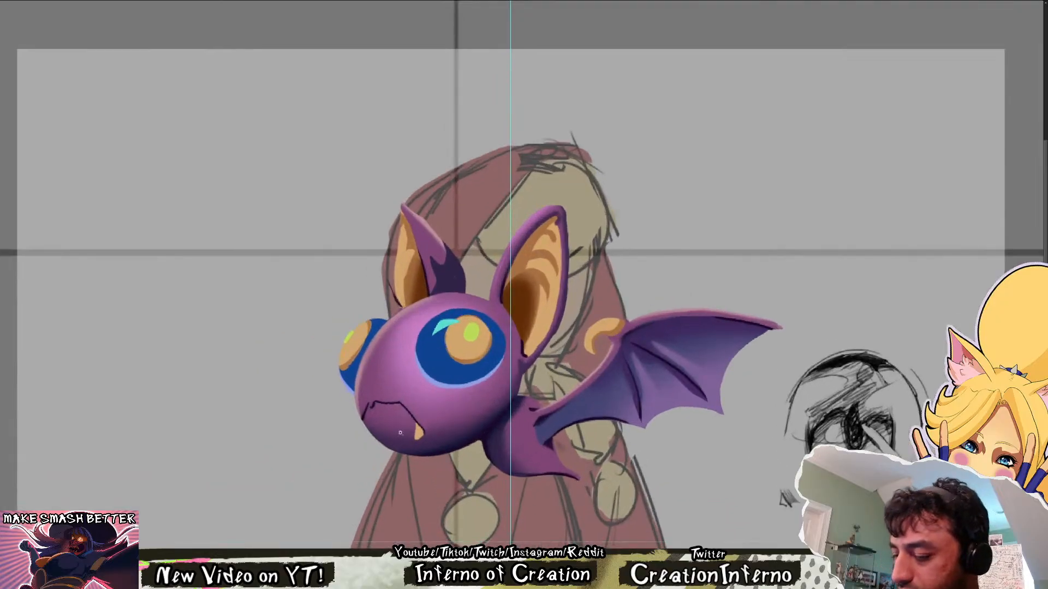
{"action": "scroll", "coordinate": [400, 433], "scroll_direction": "down", "scroll_amount": 3}
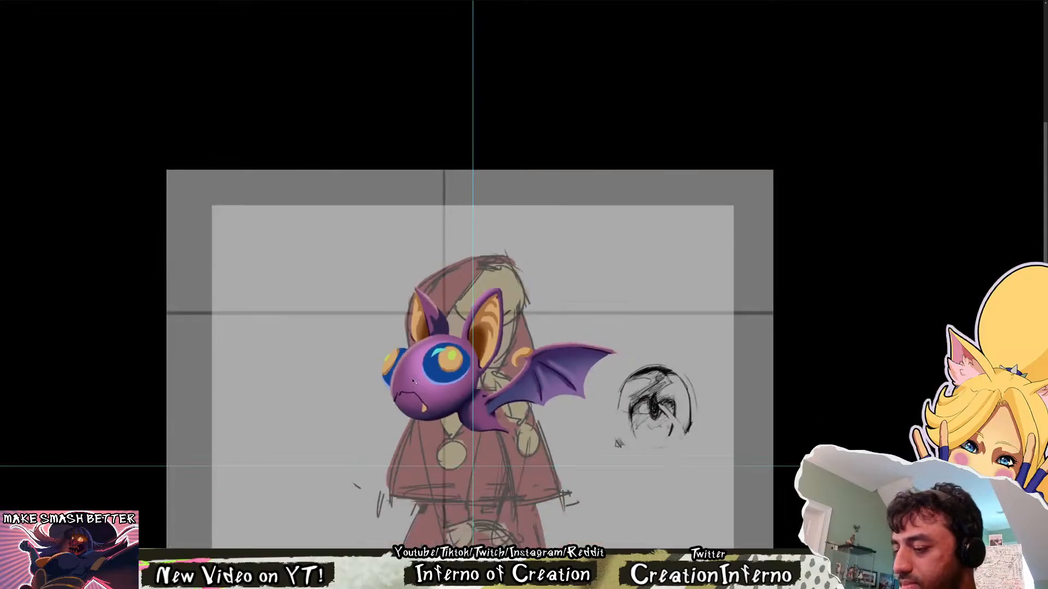
{"action": "scroll", "coordinate": [392, 356], "scroll_direction": "up", "scroll_amount": 3}
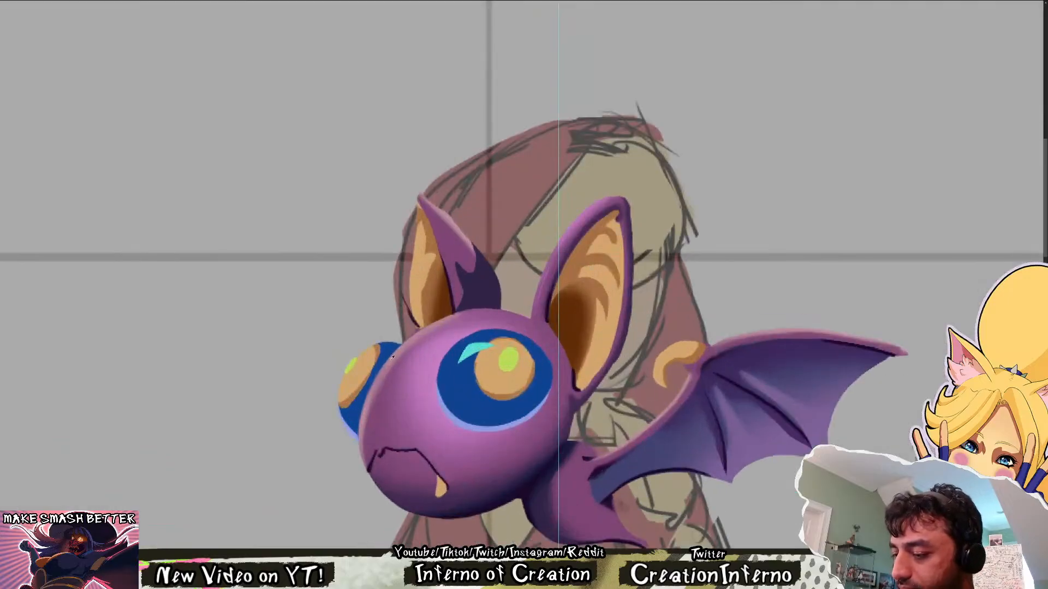
{"action": "left_click_drag", "start_coordinate": [662, 414], "coordinate": [508, 389]}
{"action": "left_click_drag", "start_coordinate": [554, 423], "coordinate": [506, 426]}
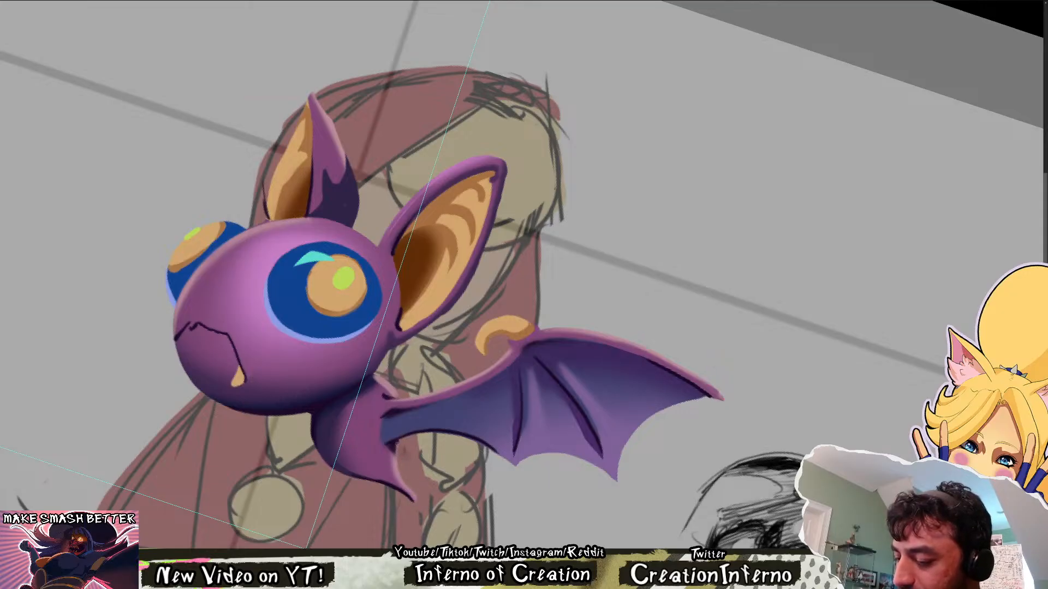
{"action": "key", "text": "ctrl+0"}
{"action": "key", "text": "Escape"}
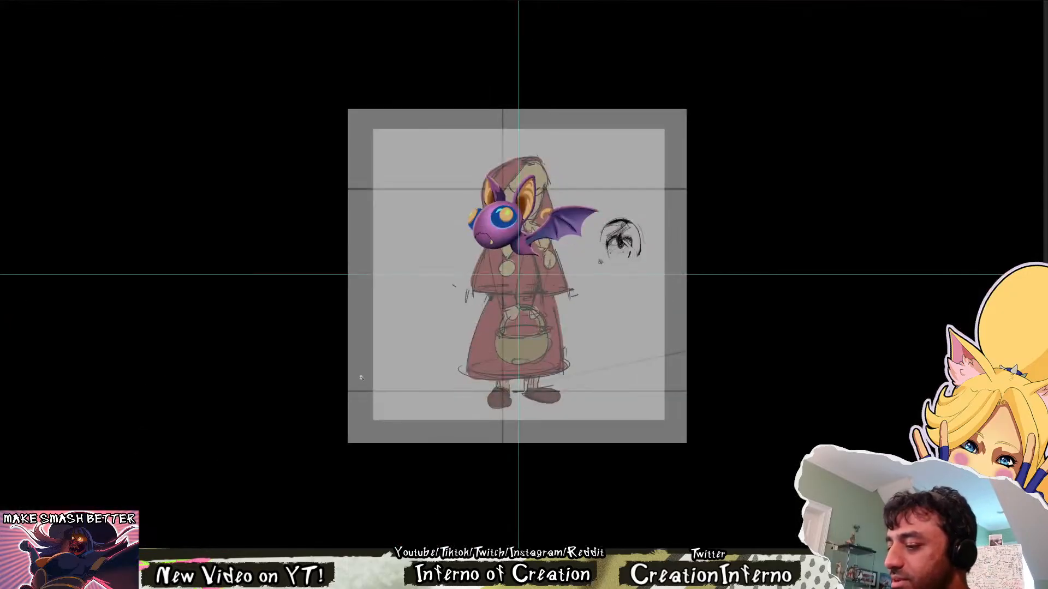
Paint a thin pale rim light around the outer edge of the bat's far eye
{"action": "scroll", "coordinate": [517, 218], "scroll_direction": "up", "scroll_amount": 5}
{"action": "left_click_drag", "start_coordinate": [514, 211], "coordinate": [489, 381]}
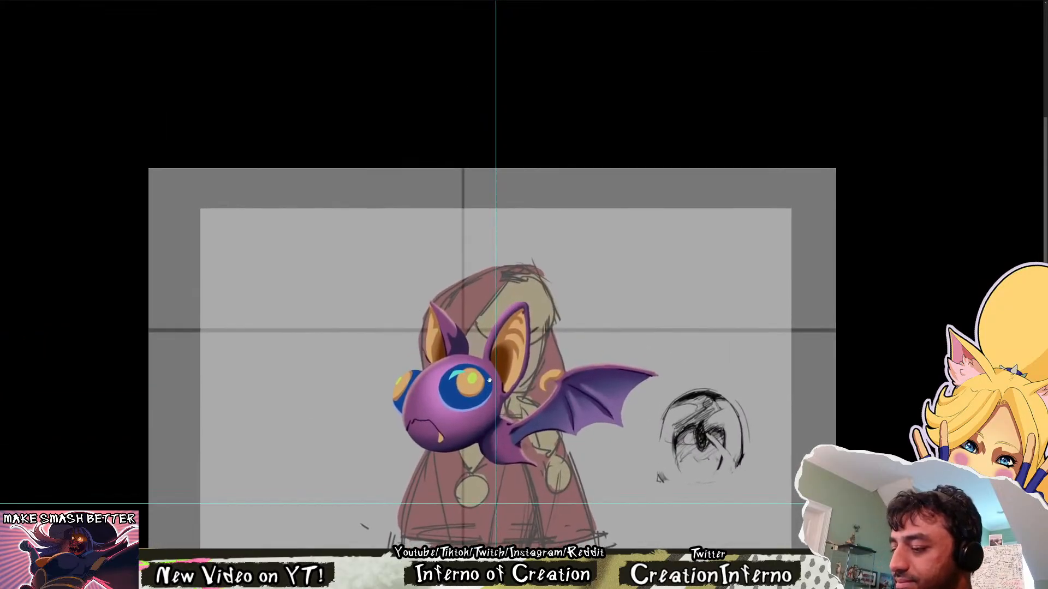
{"action": "scroll", "coordinate": [489, 381], "scroll_direction": "up", "scroll_amount": 4}
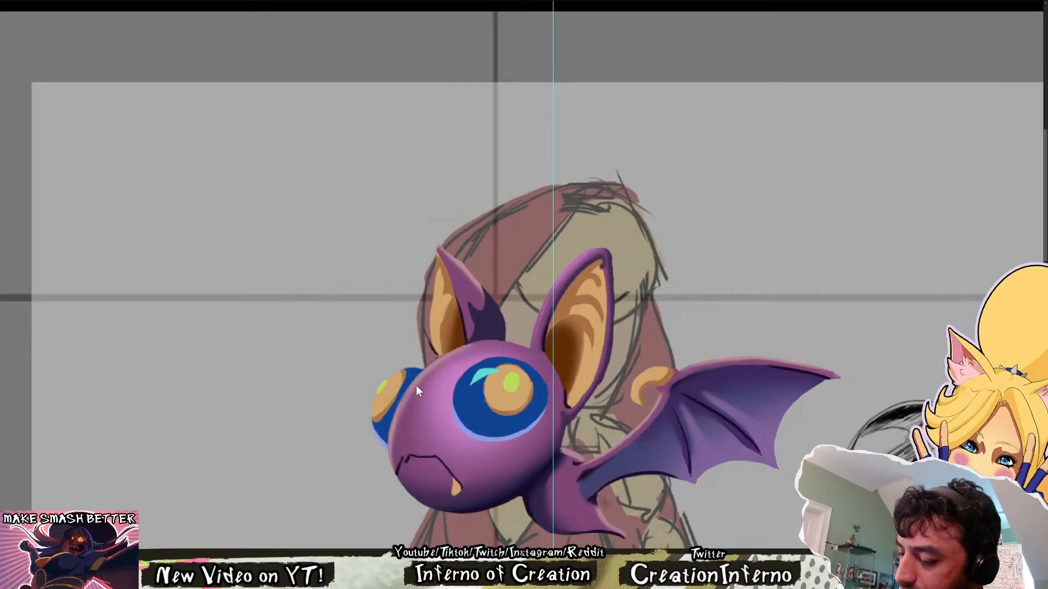
{"action": "mouse_move", "coordinate": [373, 411]}
{"action": "left_mouse_down"}
{"action": "mouse_move", "coordinate": [381, 387]}
{"action": "mouse_move", "coordinate": [422, 371]}
{"action": "left_mouse_up"}
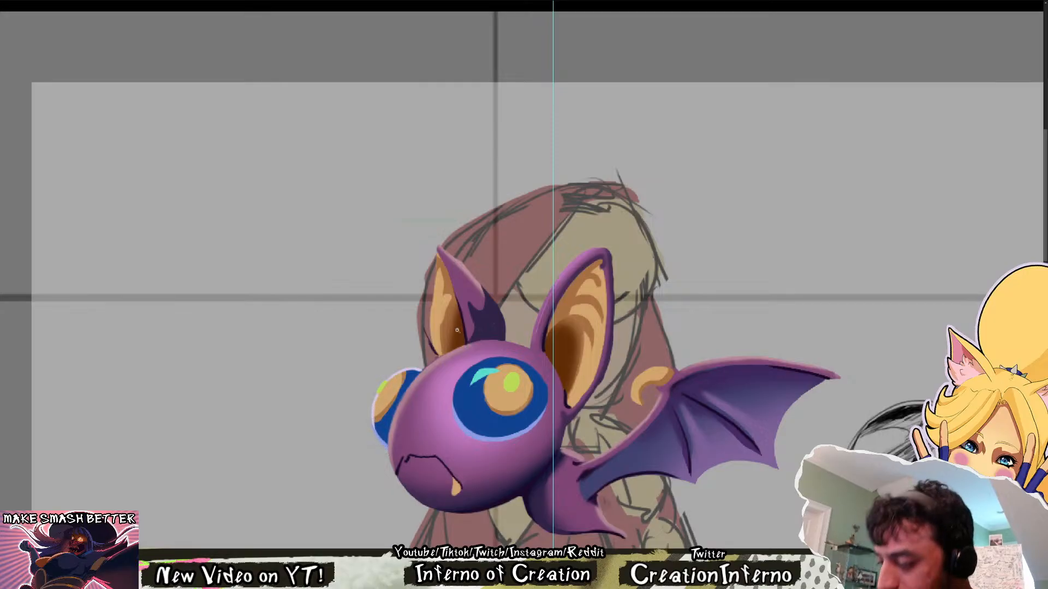
Examine the far eye's new rim light at a reduced size, in both mirrored and normal orientation
{"action": "left_click_drag", "start_coordinate": [457, 330], "coordinate": [438, 325]}
{"action": "left_click_drag", "start_coordinate": [486, 180], "coordinate": [516, 161]}
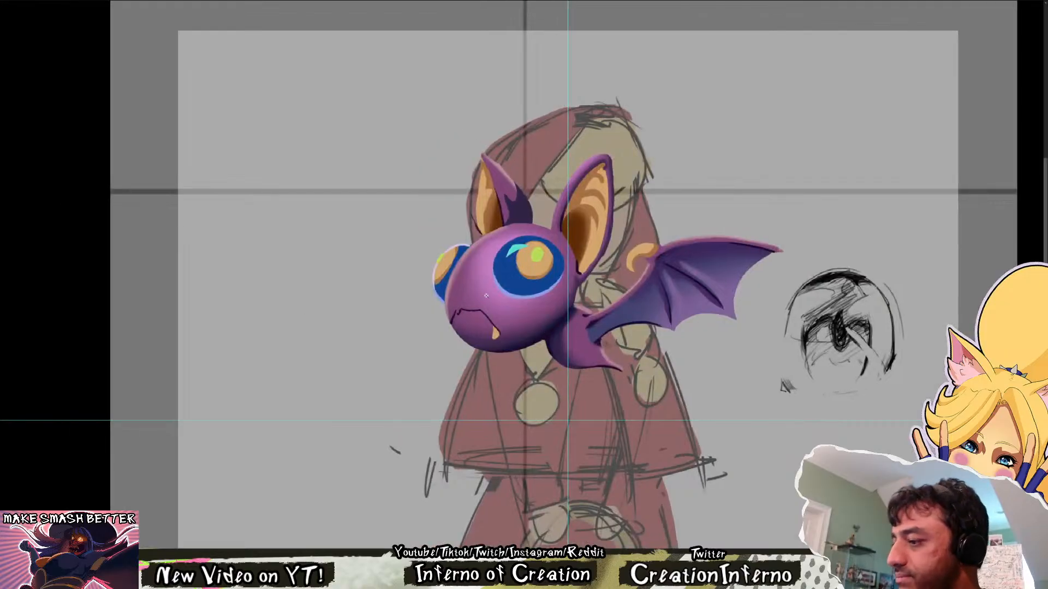
{"action": "left_click_drag", "start_coordinate": [486, 295], "coordinate": [456, 295]}
{"action": "left_click_drag", "start_coordinate": [486, 206], "coordinate": [518, 197]}
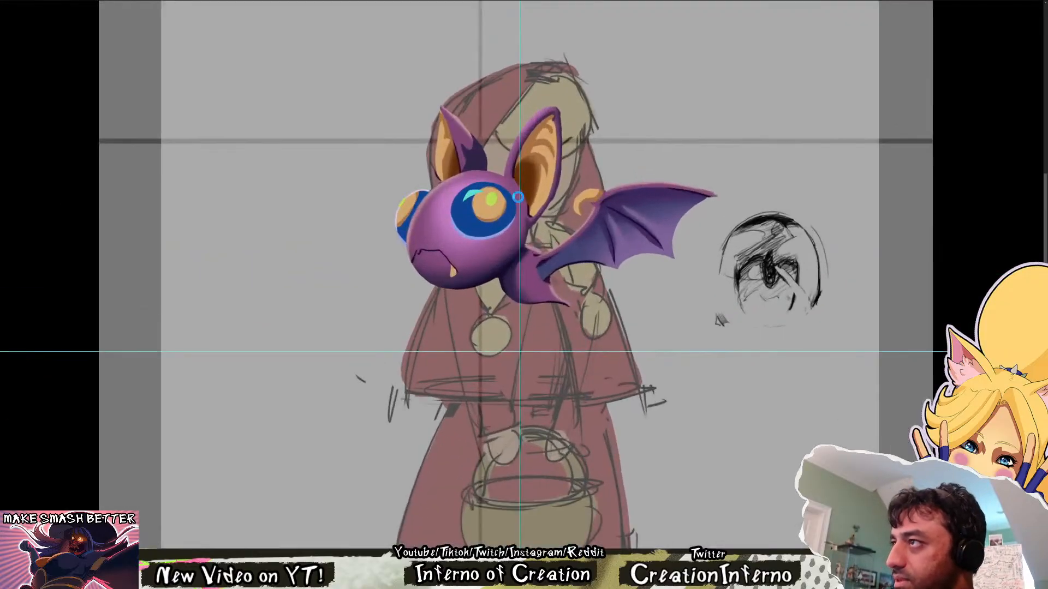
{"action": "key", "text": "ctrl+shift+h"}
{"action": "left_click_drag", "start_coordinate": [649, 173], "coordinate": [570, 305]}
{"action": "key", "text": "r"}
{"action": "left_click_drag", "start_coordinate": [574, 250], "coordinate": [593, 303]}
{"action": "left_click_drag", "start_coordinate": [684, 197], "coordinate": [422, 316]}
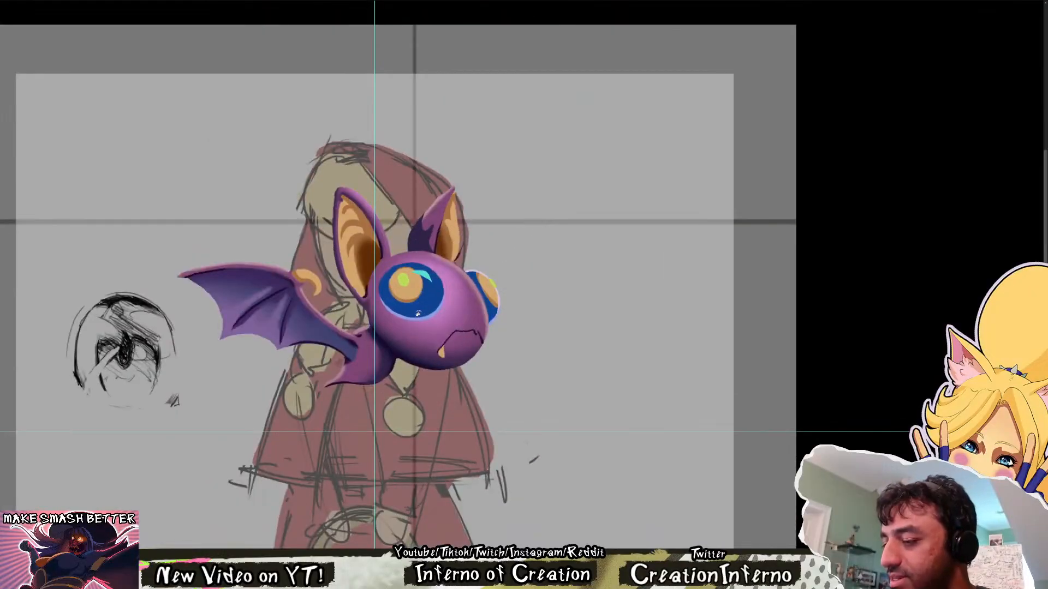
{"action": "key", "text": "ctrl+shift+h"}
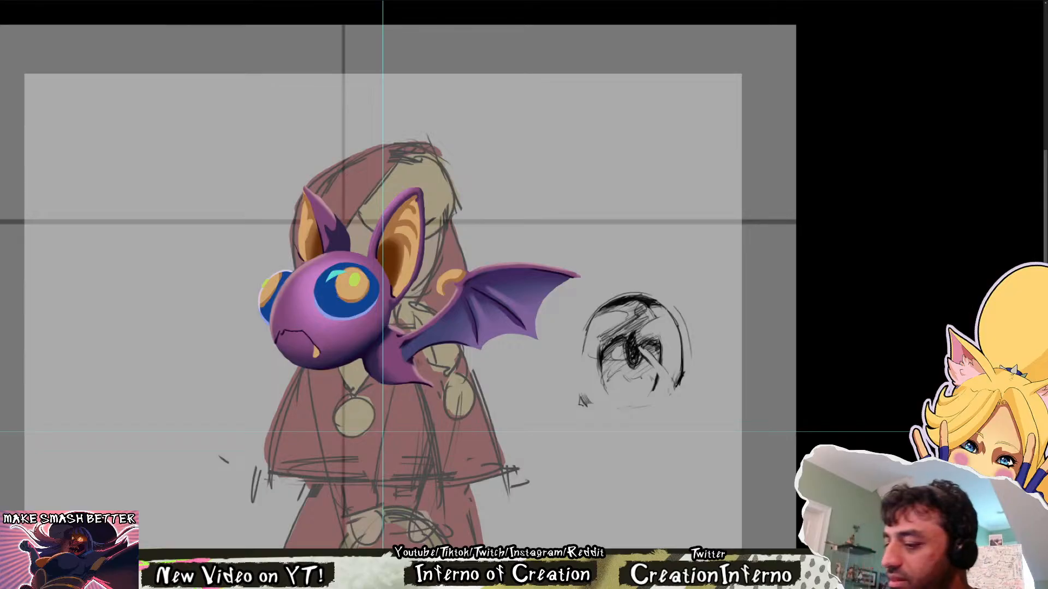
Repaint the highlight on the bat's head between the near eye and mouth to define the snout, undoing the last stroke
{"action": "scroll", "coordinate": [335, 308], "scroll_direction": "up", "scroll_amount": 2}
{"action": "left_click_drag", "start_coordinate": [323, 310], "coordinate": [354, 375]}
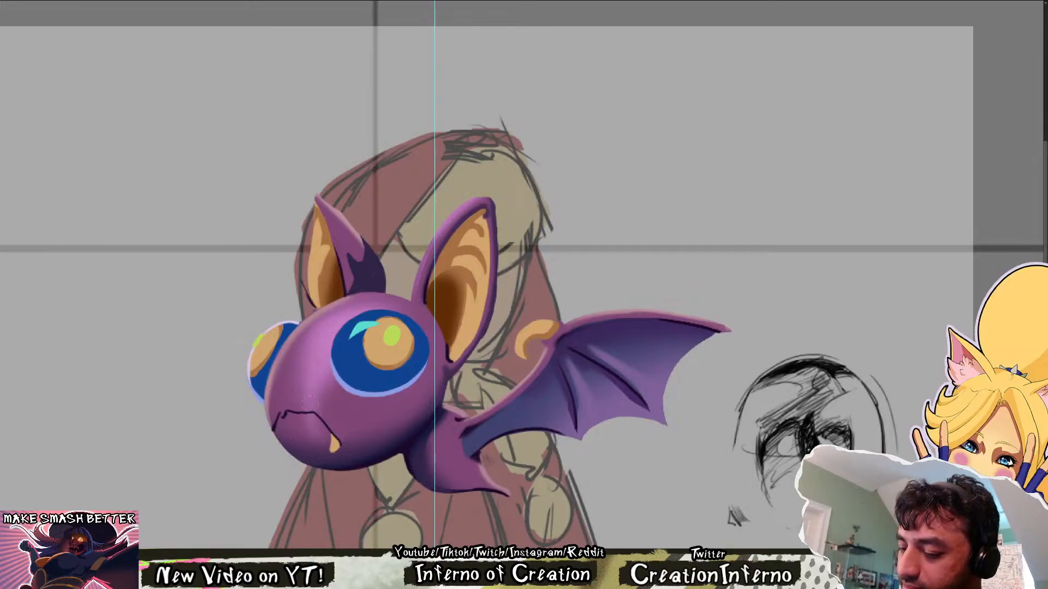
{"action": "key", "text": "ctrl+z"}
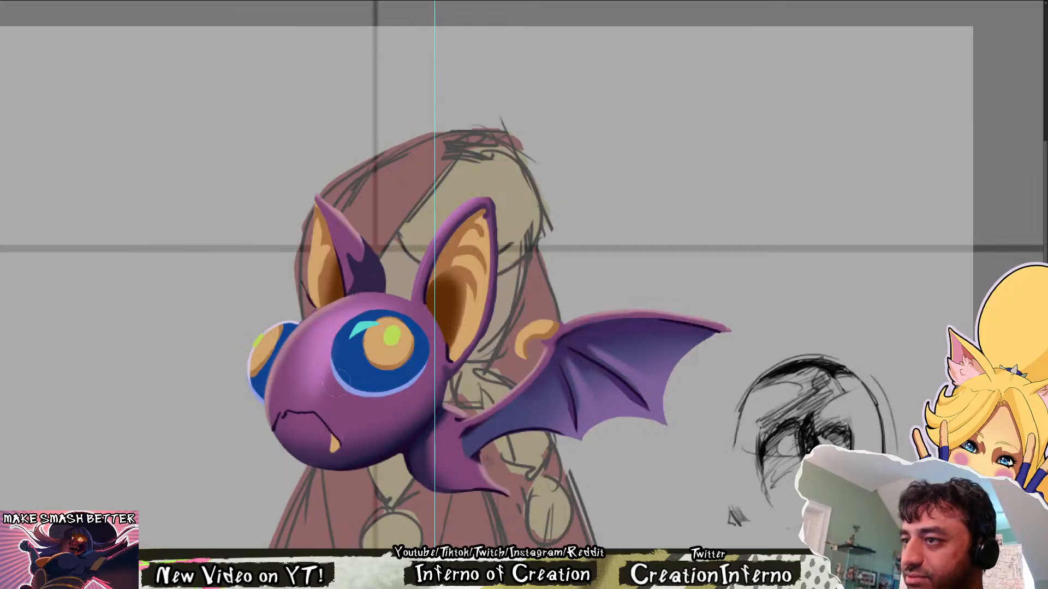
{"action": "mouse_move", "coordinate": [299, 416]}
{"action": "left_mouse_down"}
{"action": "mouse_move", "coordinate": [316, 415]}
{"action": "mouse_move", "coordinate": [326, 429]}
{"action": "mouse_move", "coordinate": [342, 400]}
{"action": "mouse_move", "coordinate": [331, 400]}
{"action": "left_mouse_up"}
{"action": "left_click_drag", "start_coordinate": [485, 205], "coordinate": [519, 185]}
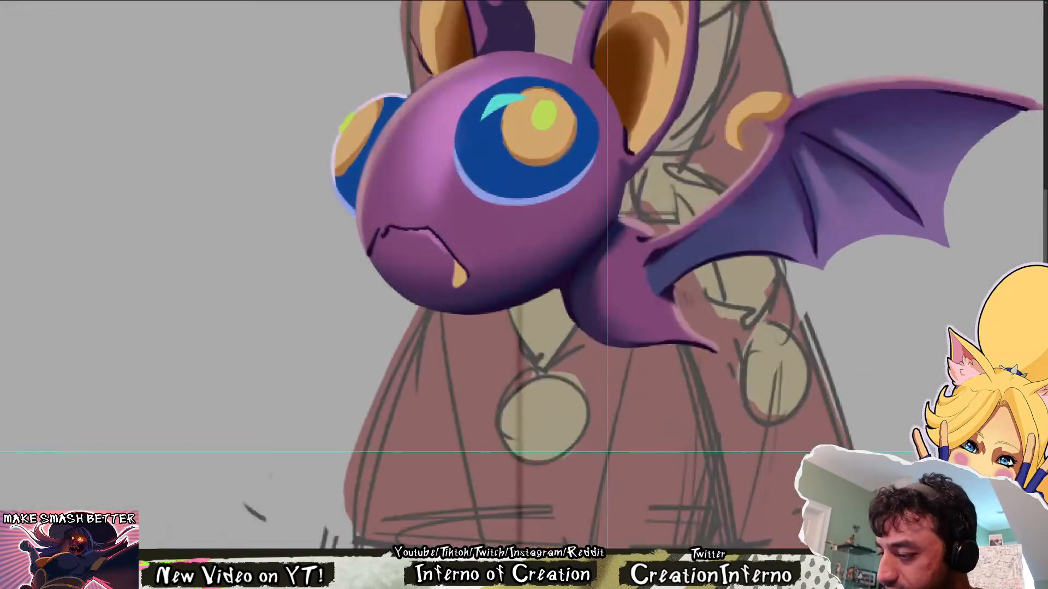
Examine the reshaded snout against the whole figure, mirrored and unmirrored, and again close up
{"action": "key", "text": "ctrl+0"}
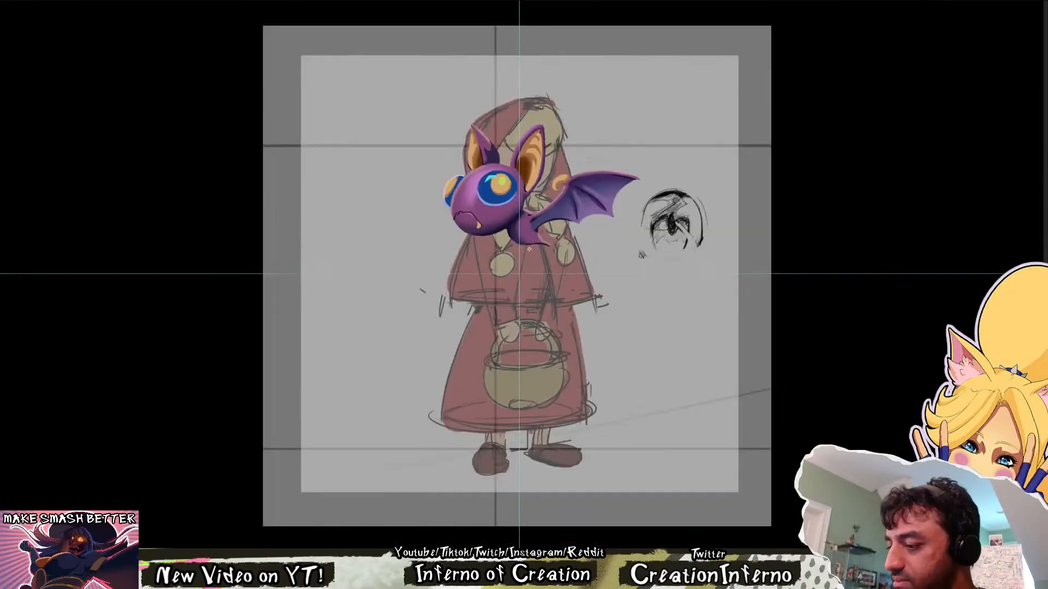
{"action": "key", "text": "ctrl+shift+h"}
{"action": "left_click_drag", "start_coordinate": [572, 169], "coordinate": [571, 291]}
{"action": "key", "text": "ctrl+shift+h"}
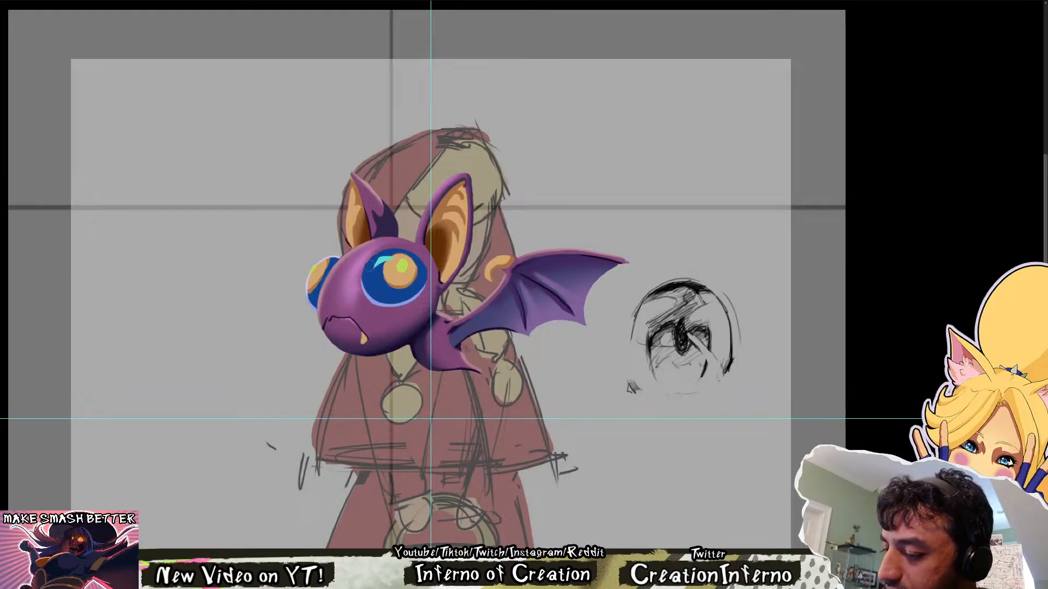
{"action": "key", "text": "ctrl+0"}
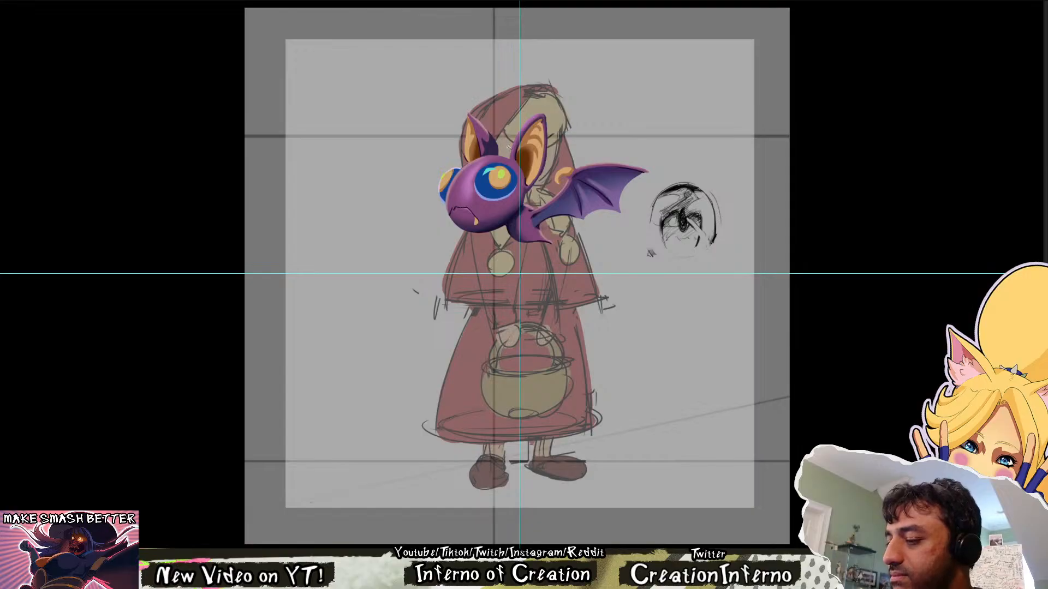
{"action": "left_click_drag", "start_coordinate": [505, 160], "coordinate": [531, 161]}
{"action": "left_click_drag", "start_coordinate": [464, 212], "coordinate": [452, 340]}
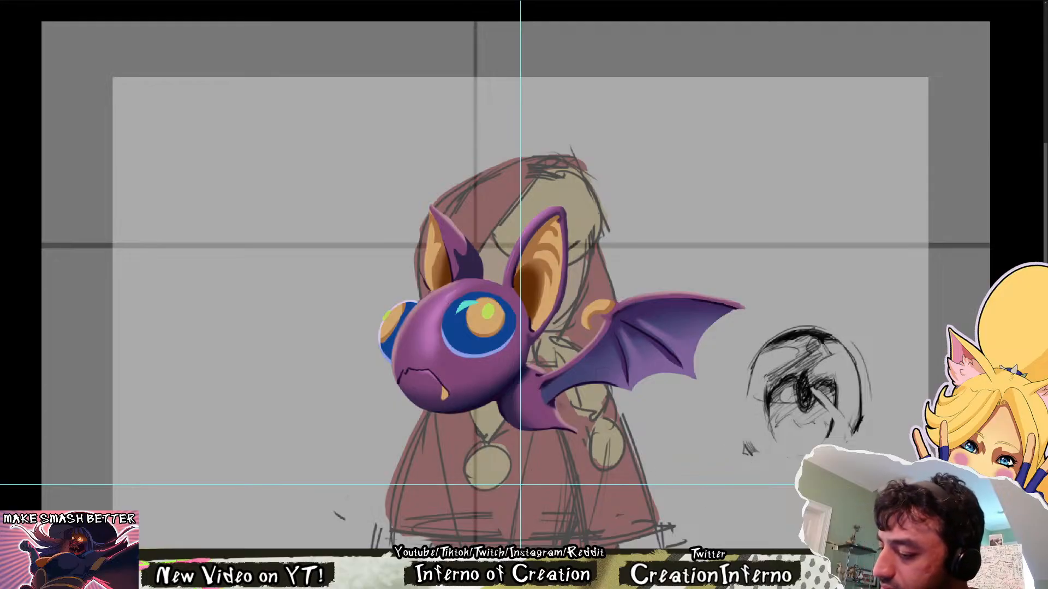
{"action": "scroll", "coordinate": [443, 306], "scroll_direction": "up", "scroll_amount": 2}
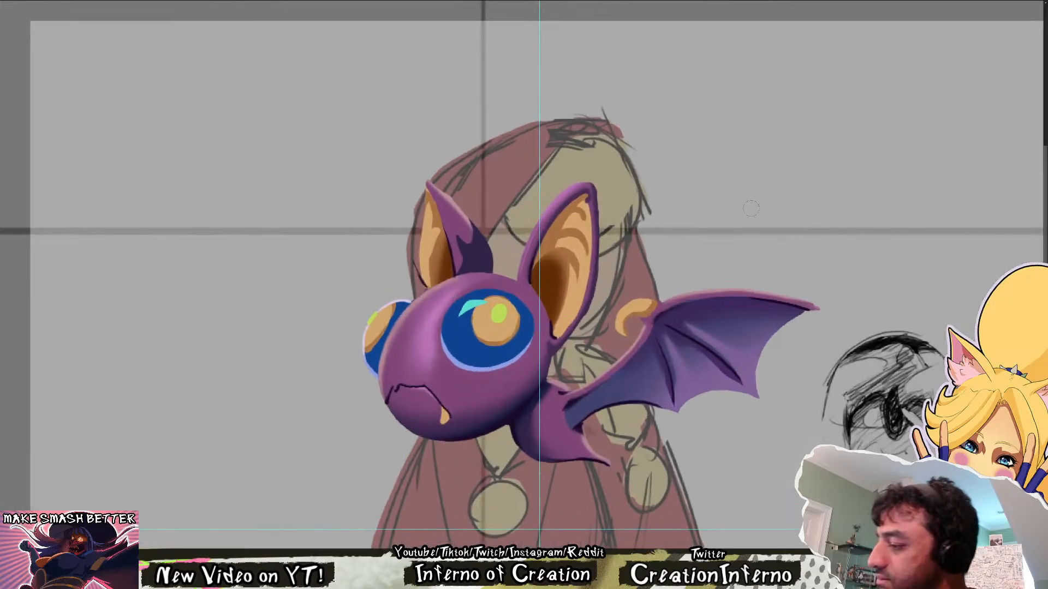
Paint a bright, narrow specular streak on the bat's snout between its two eyes
{"action": "mouse_move", "coordinate": [429, 333]}
{"action": "left_mouse_down"}
{"action": "mouse_move", "coordinate": [447, 300]}
{"action": "mouse_move", "coordinate": [428, 348]}
{"action": "mouse_move", "coordinate": [447, 302]}
{"action": "left_mouse_up"}
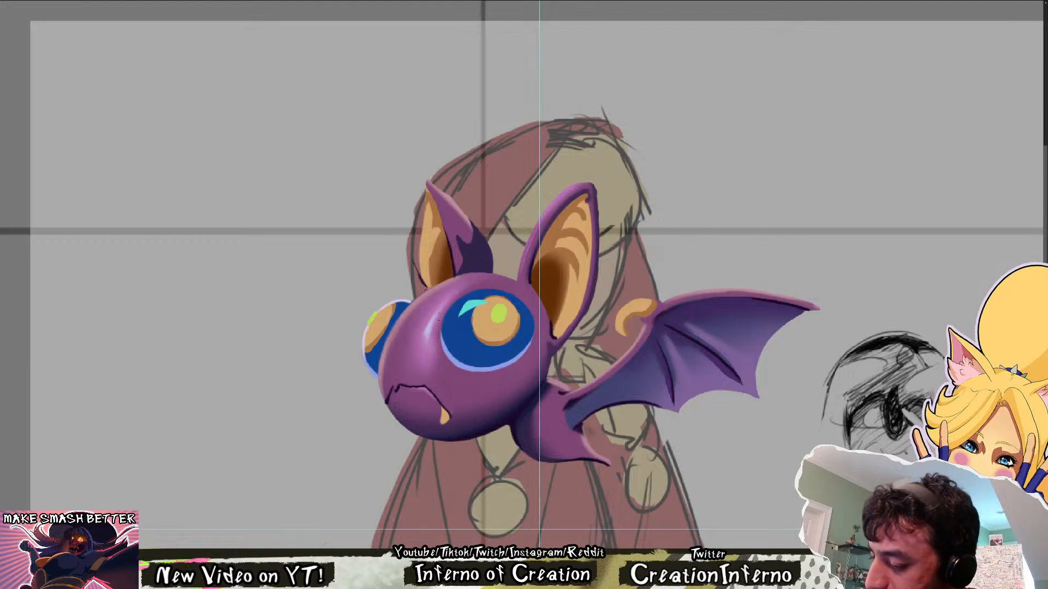
{"action": "left_click", "coordinate": [430, 327], "text": "alt"}
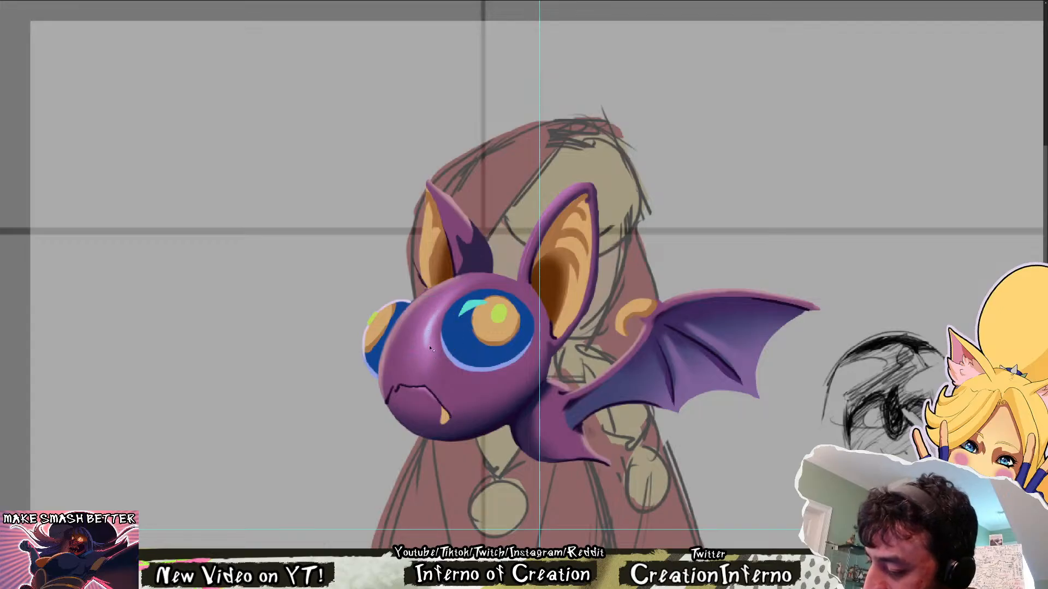
{"action": "left_click_drag", "start_coordinate": [440, 313], "coordinate": [453, 293]}
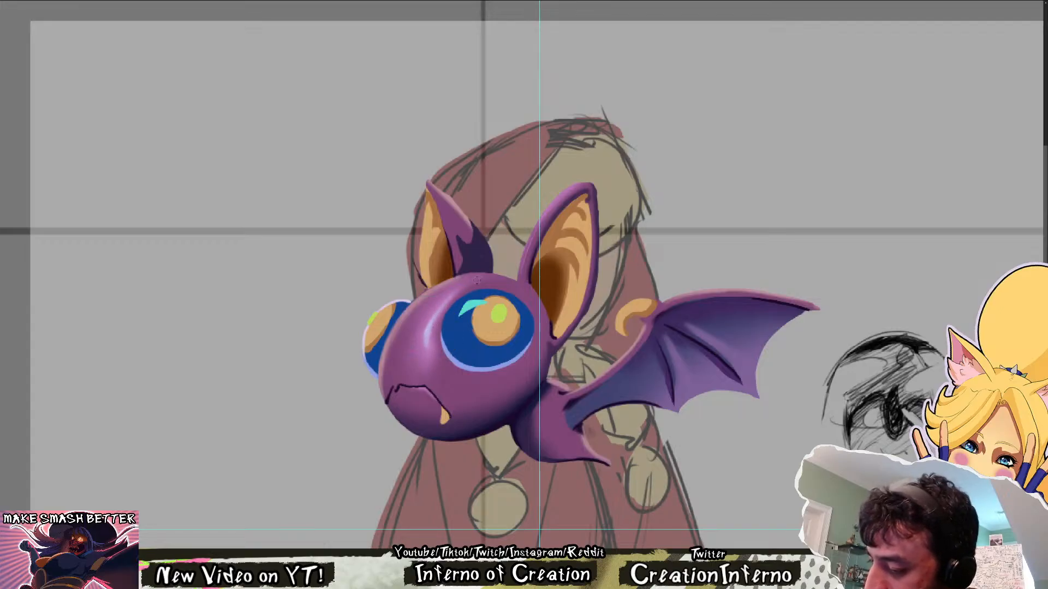
{"action": "left_click_drag", "start_coordinate": [422, 330], "coordinate": [428, 357]}
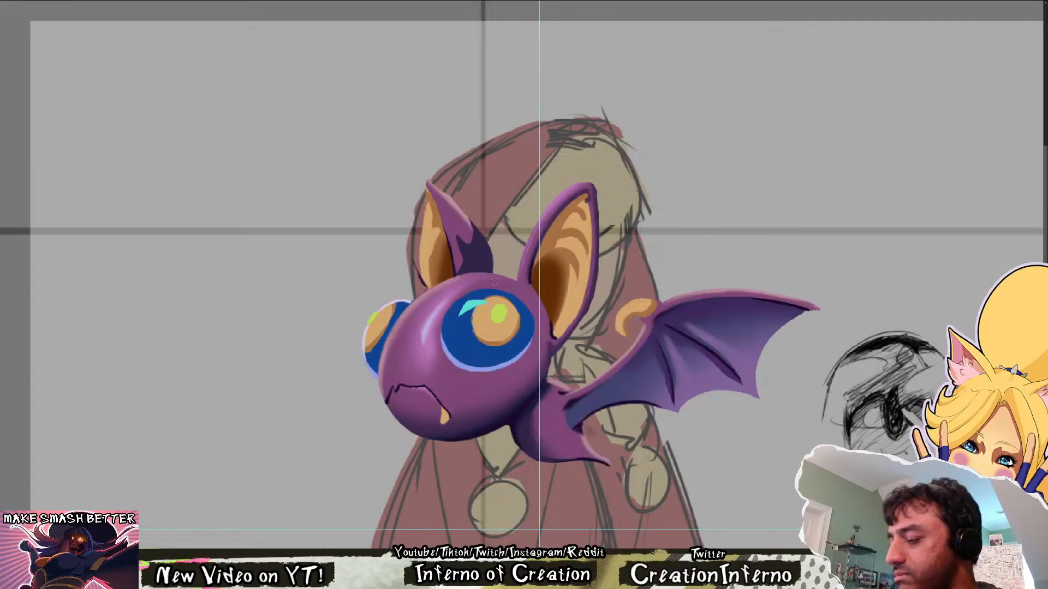
Adjust the snout's bright streak within a freehand selection around it, and clear the selection
{"action": "scroll", "coordinate": [478, 287], "scroll_direction": "down", "scroll_amount": 3}
{"action": "scroll", "coordinate": [456, 283], "scroll_direction": "up", "scroll_amount": 4}
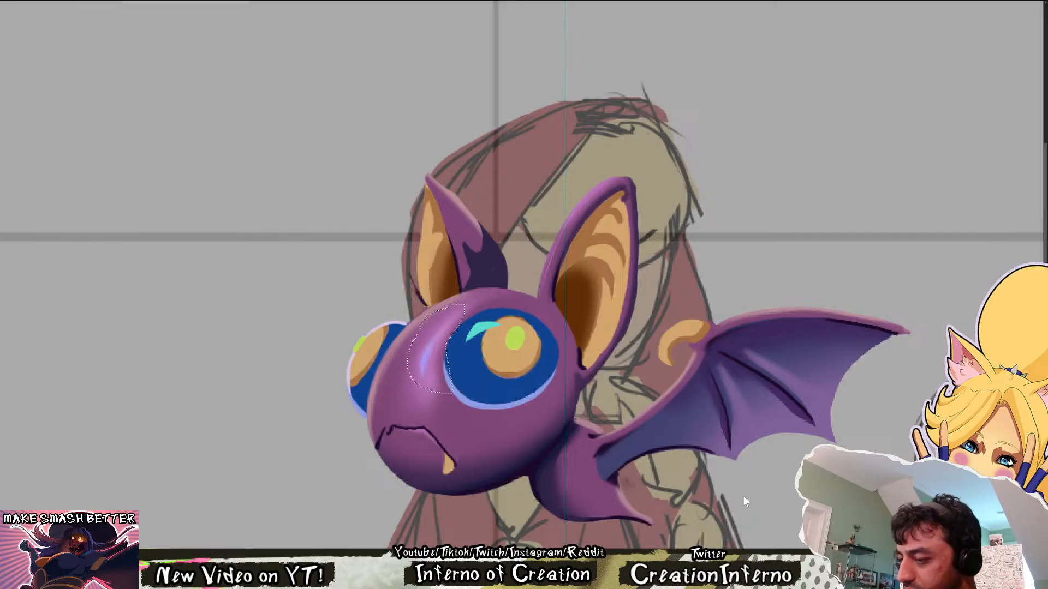
{"action": "mouse_move", "coordinate": [732, 510]}
{"action": "left_mouse_down"}
{"action": "mouse_move", "coordinate": [743, 510]}
{"action": "mouse_move", "coordinate": [689, 481]}
{"action": "mouse_move", "coordinate": [714, 480]}
{"action": "left_mouse_up"}
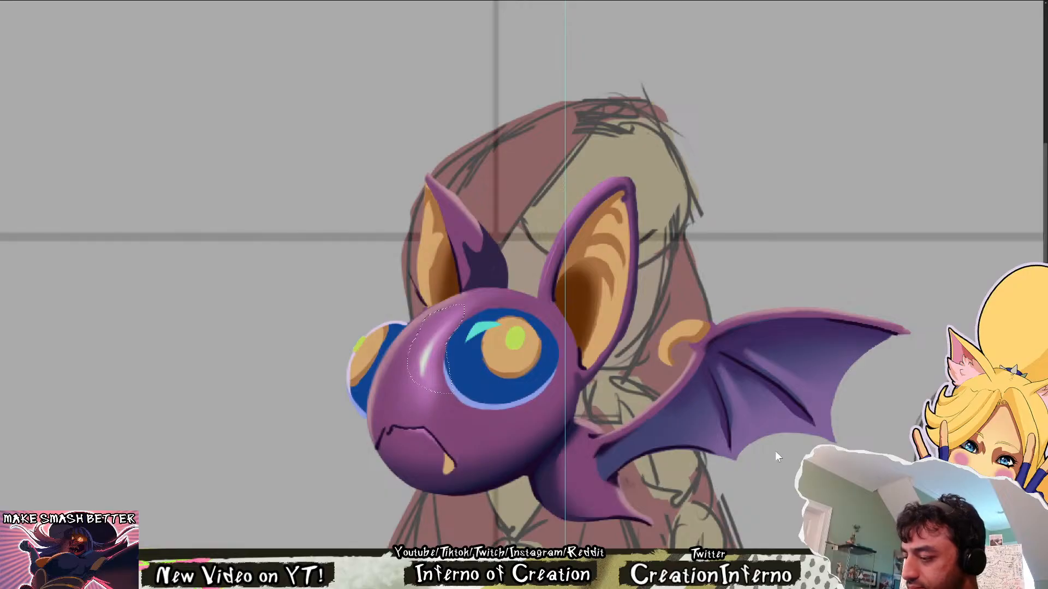
{"action": "key", "text": "ctrl+d"}
Examine the bat's new snout highlight at a reduced size, in mirrored and normal orientation, and again close up
{"action": "left_click_drag", "start_coordinate": [500, 303], "coordinate": [475, 256]}
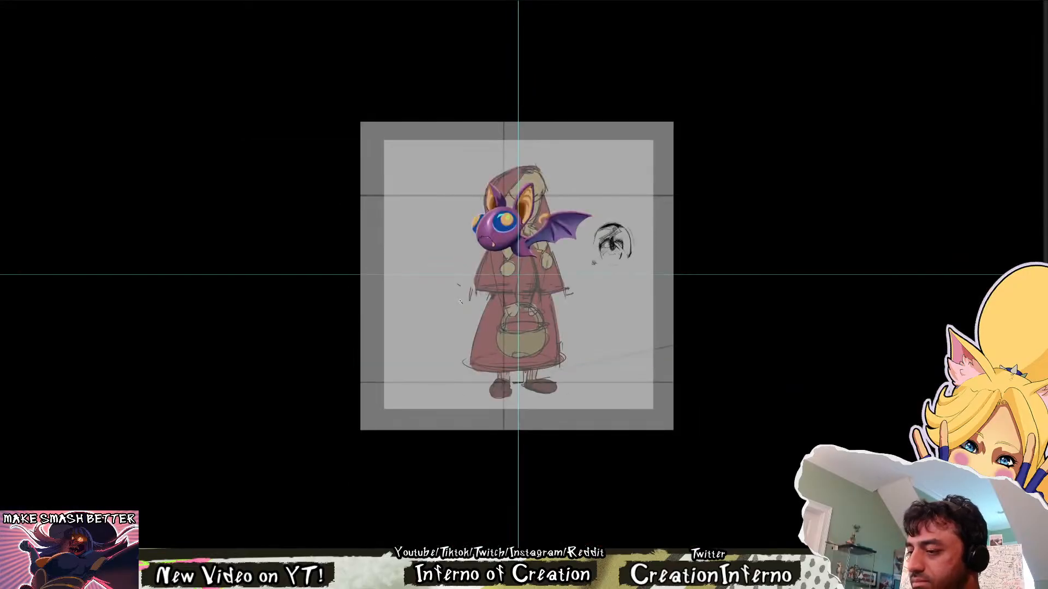
{"action": "key", "text": "ctrl+shift+h"}
{"action": "left_click_drag", "start_coordinate": [588, 203], "coordinate": [537, 203]}
{"action": "key", "text": "ctrl+shift+h"}
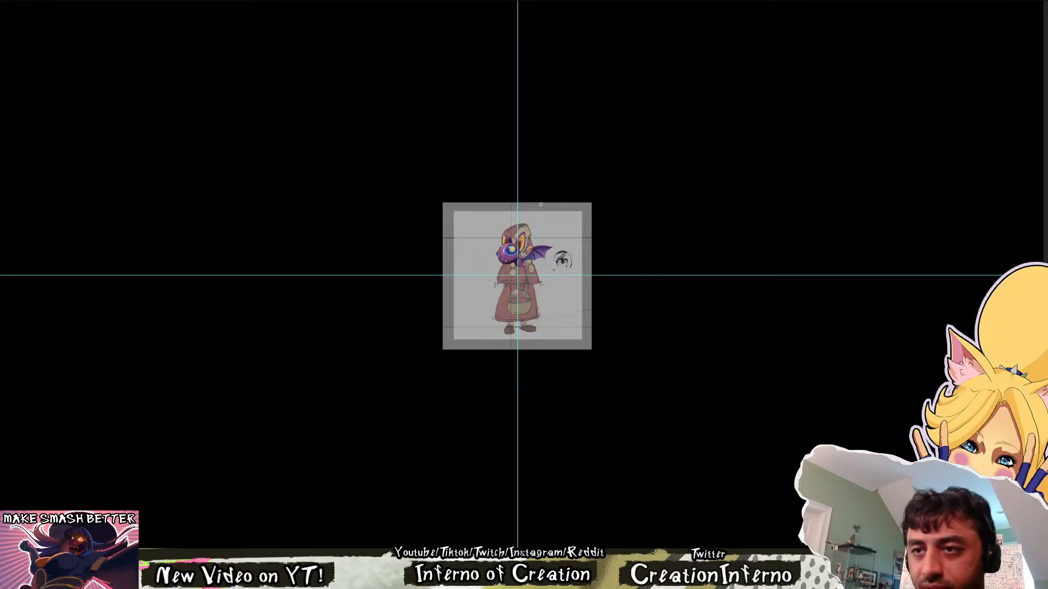
{"action": "left_click_drag", "start_coordinate": [545, 207], "coordinate": [533, 148]}
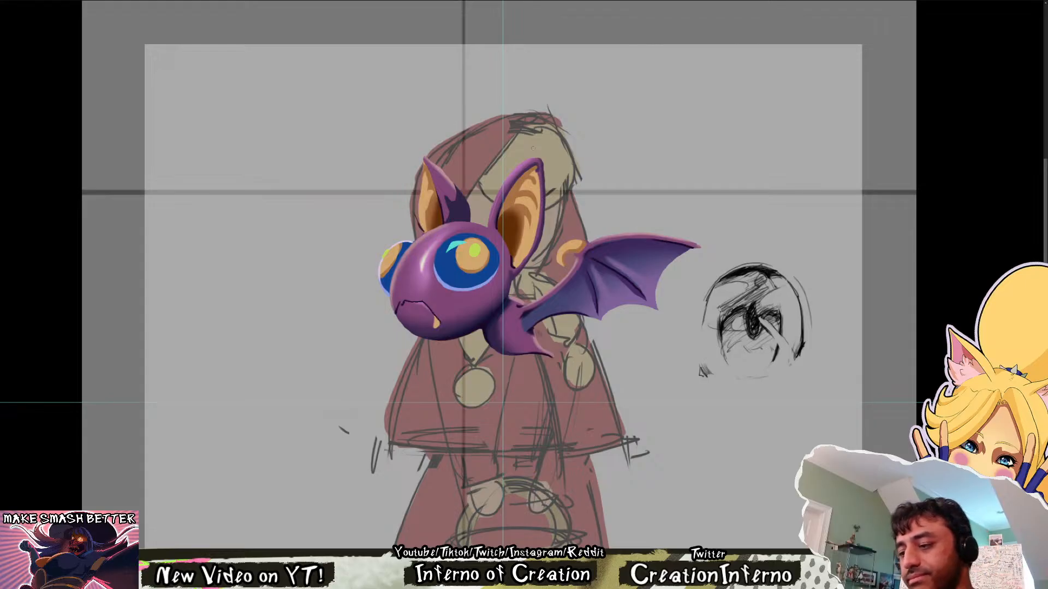
{"action": "left_click", "coordinate": [454, 292]}
{"action": "left_click_drag", "start_coordinate": [454, 292], "coordinate": [458, 414]}
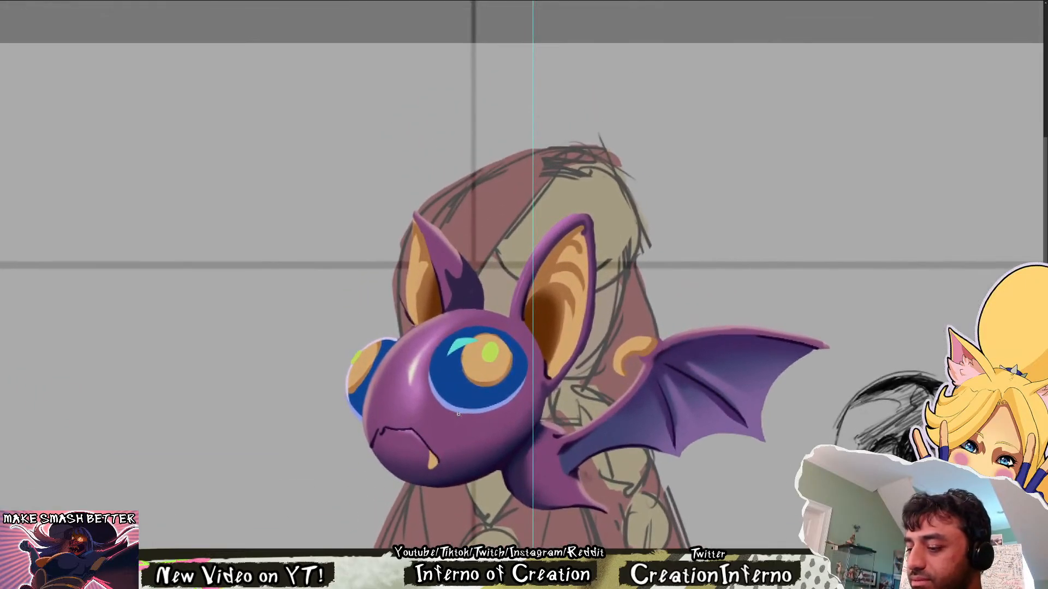
Paint a soft light band on the cheek beneath the near eye, undoing the last stroke
{"action": "left_click", "coordinate": [417, 400]}
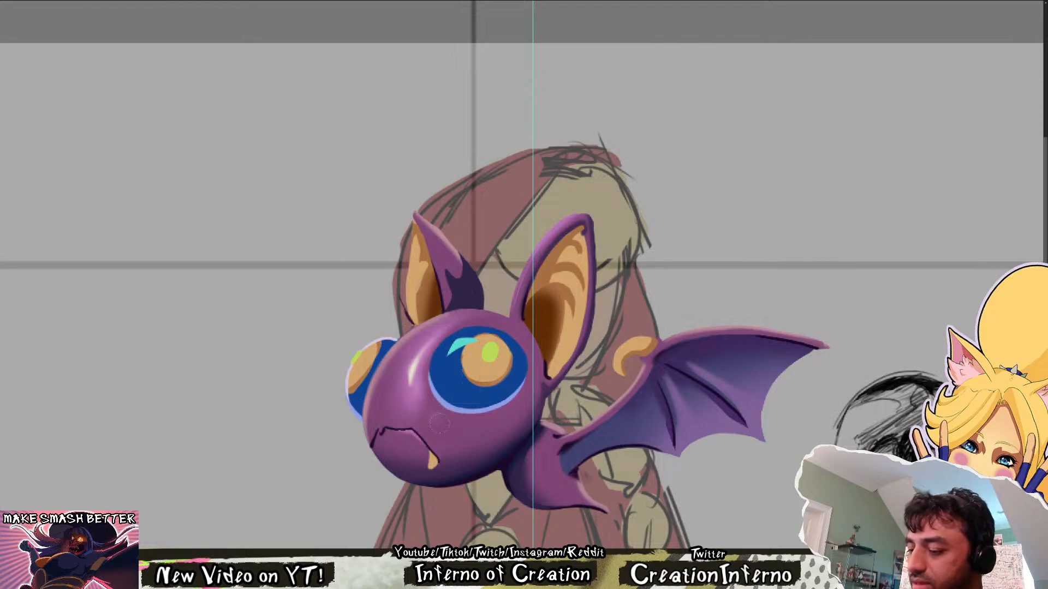
{"action": "key", "text": "b"}
{"action": "left_click_drag", "start_coordinate": [437, 419], "coordinate": [517, 417]}
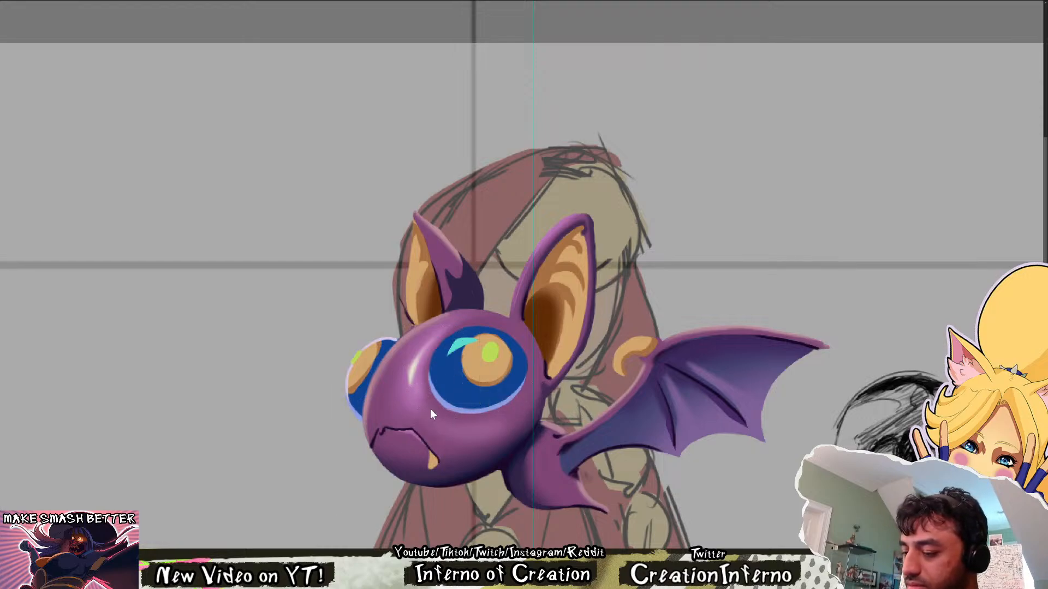
{"action": "mouse_move", "coordinate": [430, 414]}
{"action": "left_mouse_down"}
{"action": "mouse_move", "coordinate": [475, 423]}
{"action": "mouse_move", "coordinate": [515, 409]}
{"action": "left_mouse_up"}
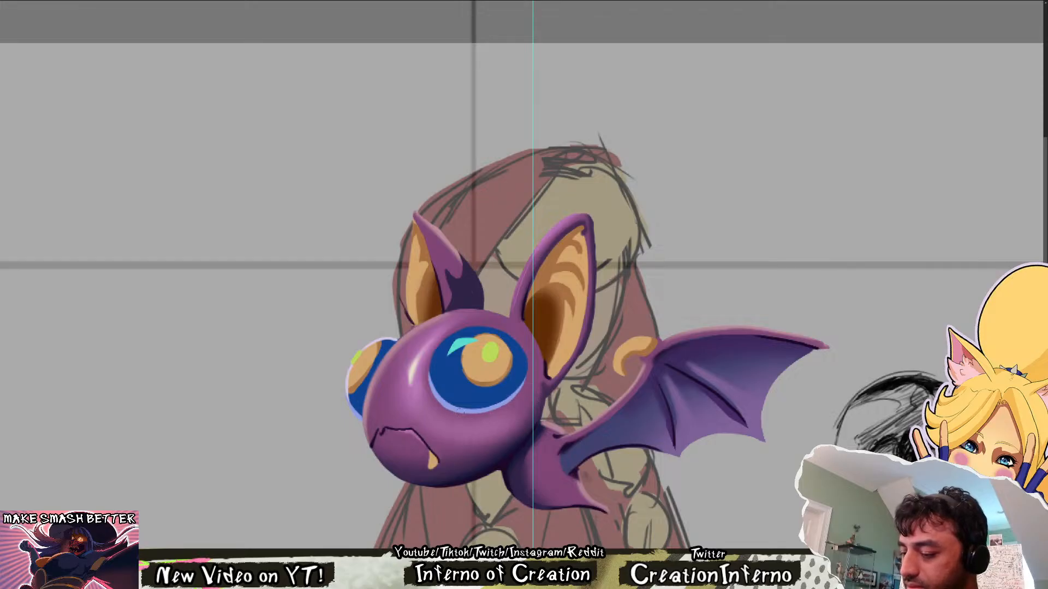
{"action": "mouse_move", "coordinate": [433, 409]}
{"action": "left_mouse_down"}
{"action": "mouse_move", "coordinate": [482, 421]}
{"action": "mouse_move", "coordinate": [532, 402]}
{"action": "left_mouse_up"}
{"action": "key", "text": "ctrl+z"}
{"action": "key", "text": "bracketright"}
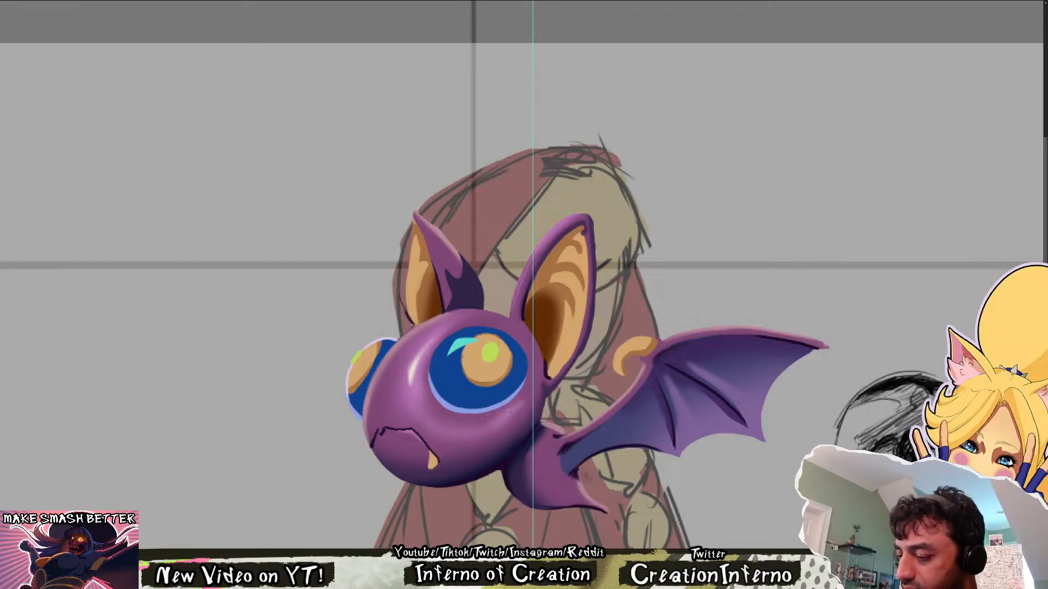
Check the cheek light on the mirrored and unmirrored figure, and adjust it within a freehand selection beneath the near eye
{"action": "scroll", "coordinate": [534, 375], "scroll_direction": "down", "scroll_amount": 5}
{"action": "left_click_drag", "start_coordinate": [544, 517], "coordinate": [525, 366]}
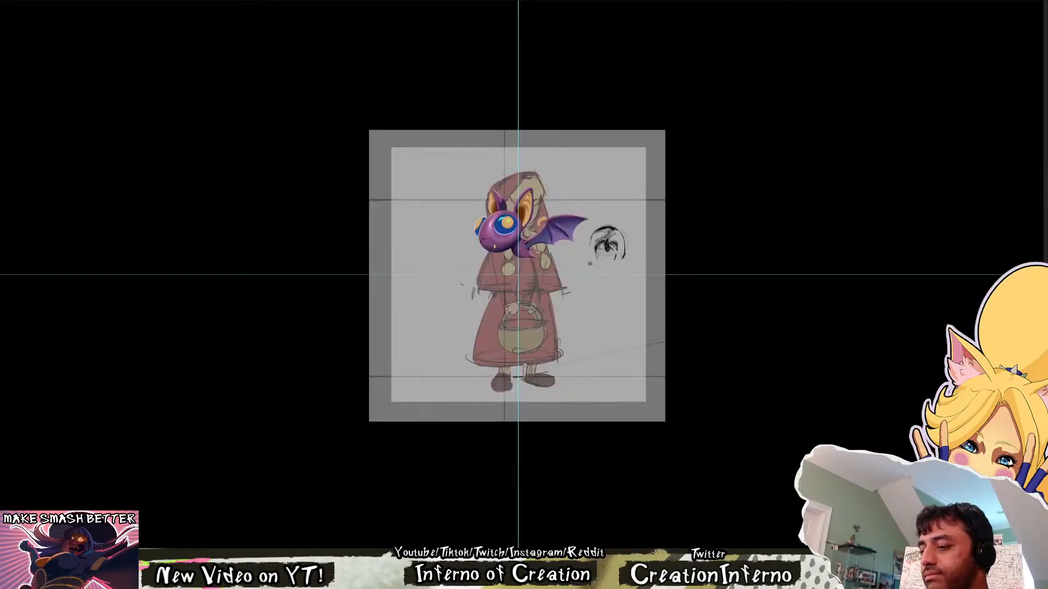
{"action": "key", "text": "h"}
{"action": "key", "text": "h"}
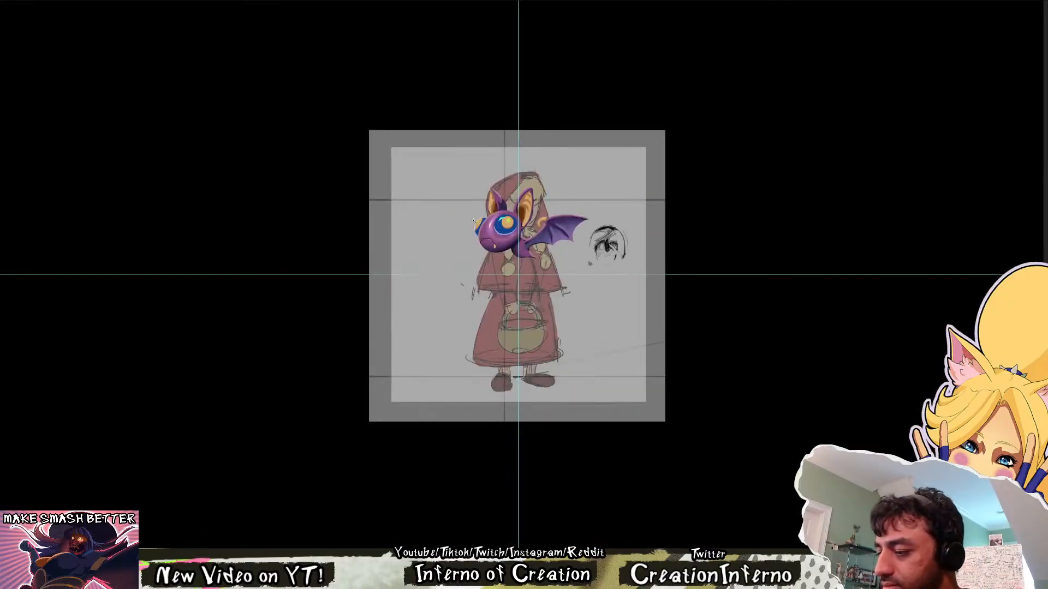
{"action": "scroll", "coordinate": [474, 220], "scroll_direction": "up", "scroll_amount": 6}
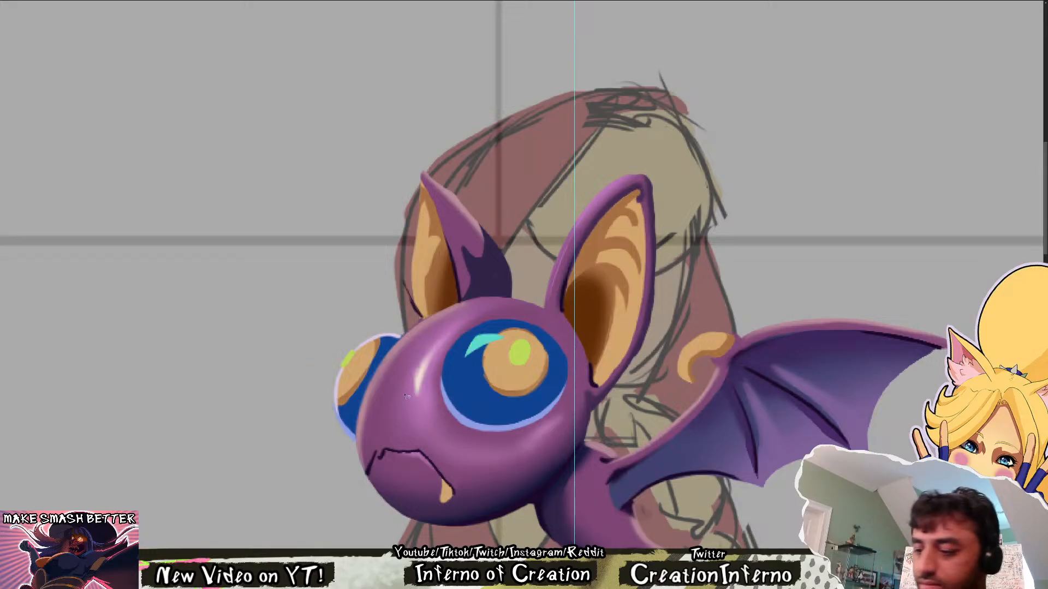
{"action": "mouse_move", "coordinate": [431, 389]}
{"action": "left_mouse_down"}
{"action": "mouse_move", "coordinate": [401, 441]}
{"action": "mouse_move", "coordinate": [590, 393]}
{"action": "mouse_move", "coordinate": [571, 361]}
{"action": "left_mouse_up"}
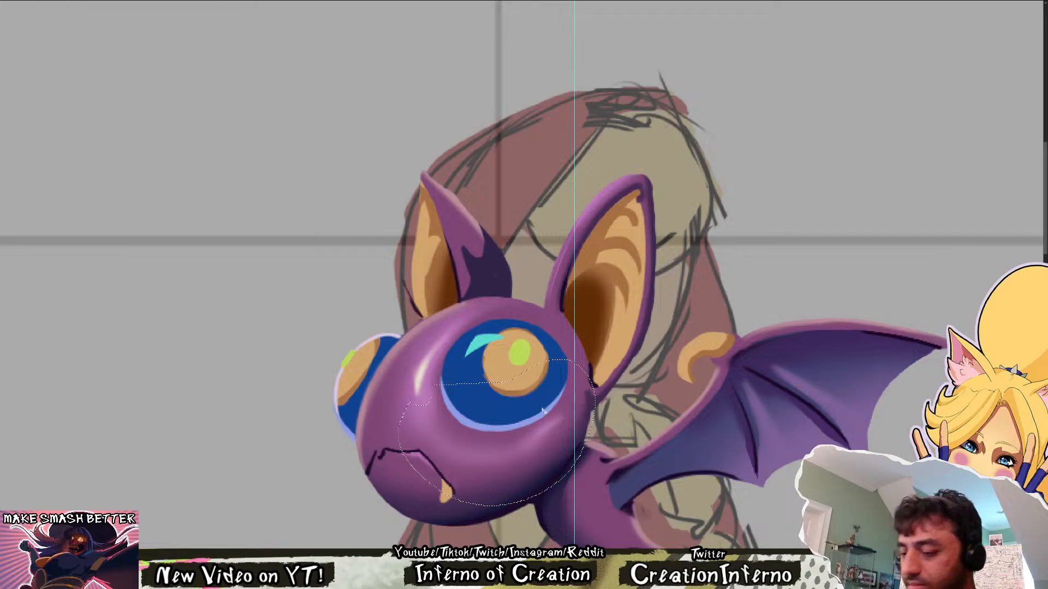
{"action": "key", "text": "ctrl+d"}
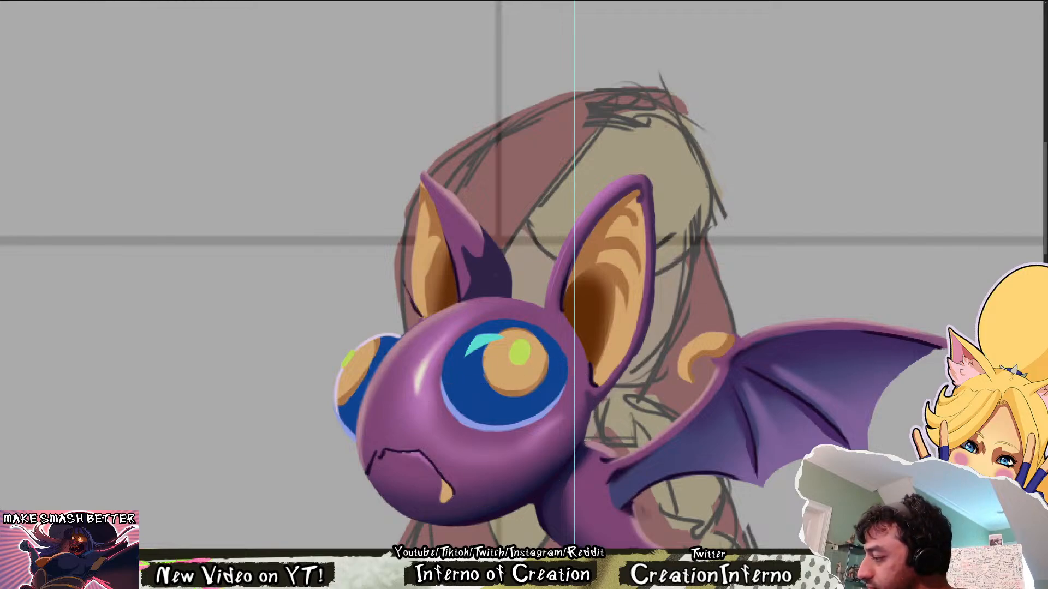
Compare the bat with its soft lighting hidden and shown, and rework the selected snout highlight before clearing the selection
{"action": "key", "text": "ctrl+comma"}
{"action": "key", "text": "ctrl+comma"}
{"action": "key", "text": "ctrl+comma"}
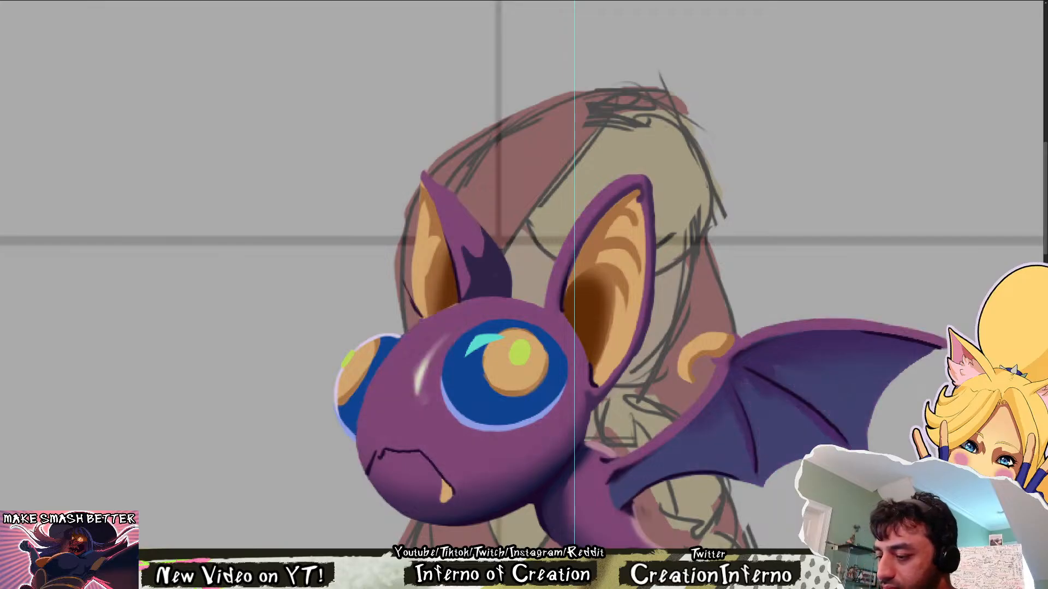
{"action": "key", "text": "ctrl+comma"}
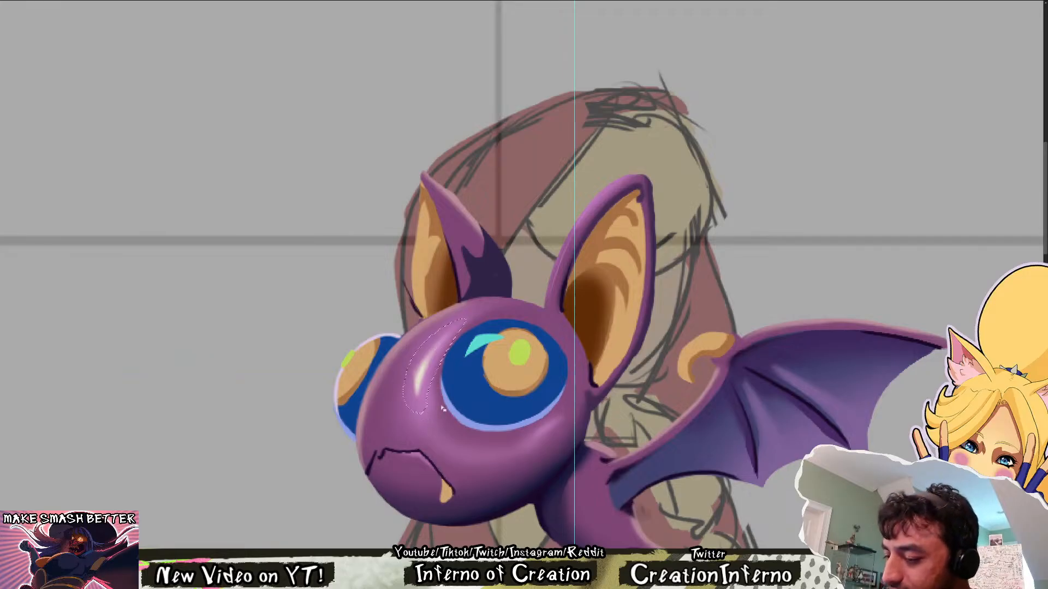
{"action": "key", "text": "ctrl+z"}
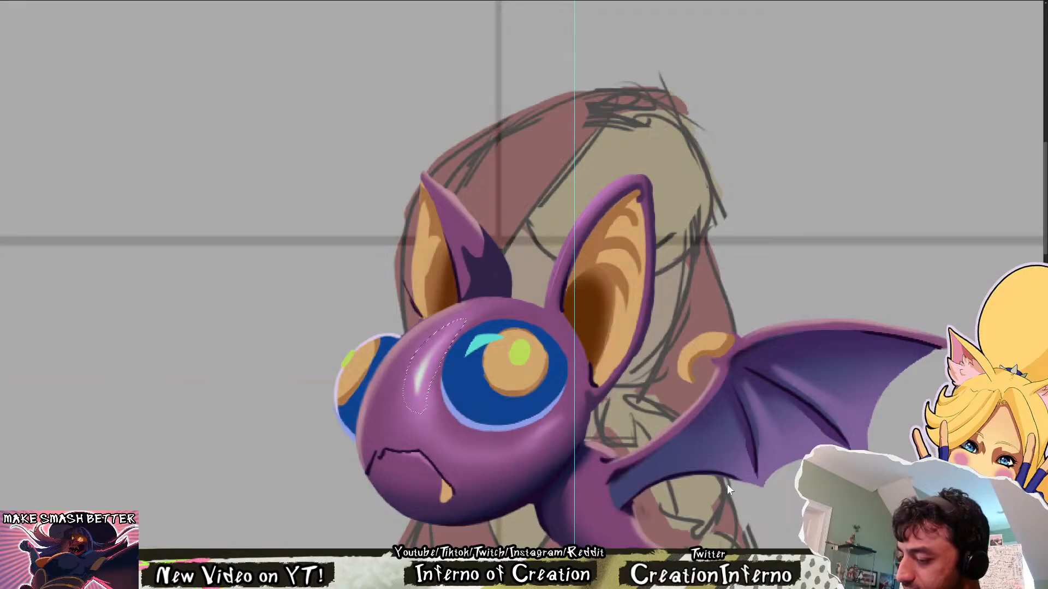
{"action": "key", "text": "ctrl+d"}
Examine the head's highlights and shading at several sizes, in both mirrored and normal orientation
{"action": "left_click_drag", "start_coordinate": [547, 335], "coordinate": [526, 324]}
{"action": "key", "text": "h"}
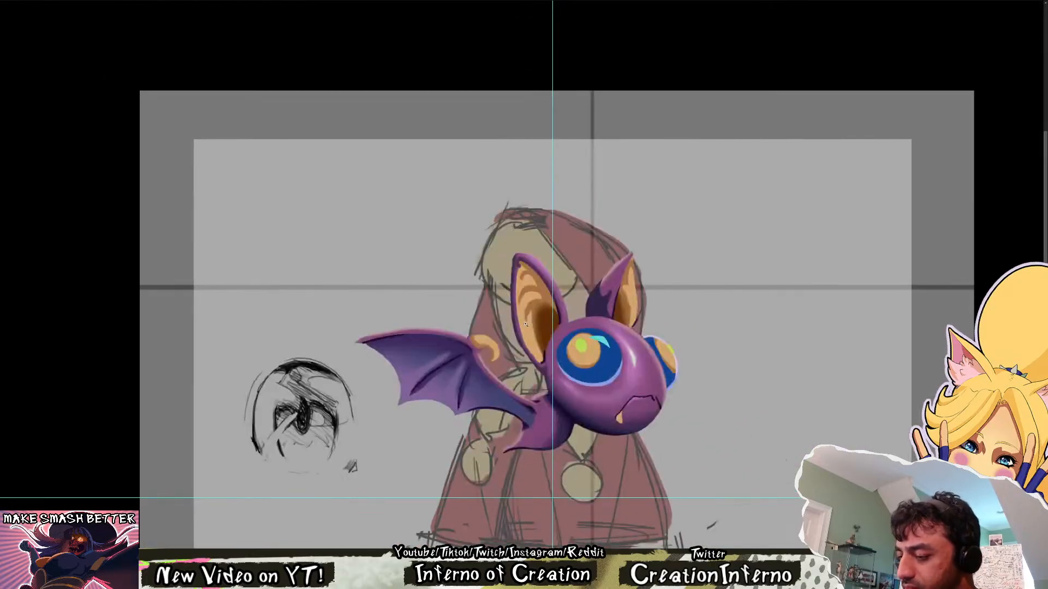
{"action": "key", "text": "h"}
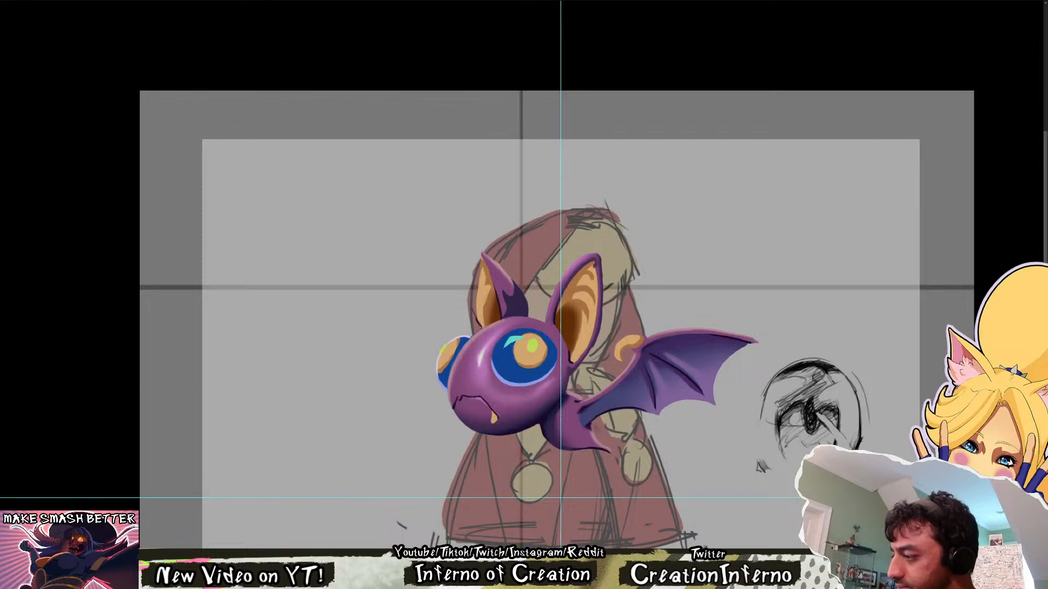
{"action": "left_click_drag", "start_coordinate": [542, 361], "coordinate": [577, 401]}
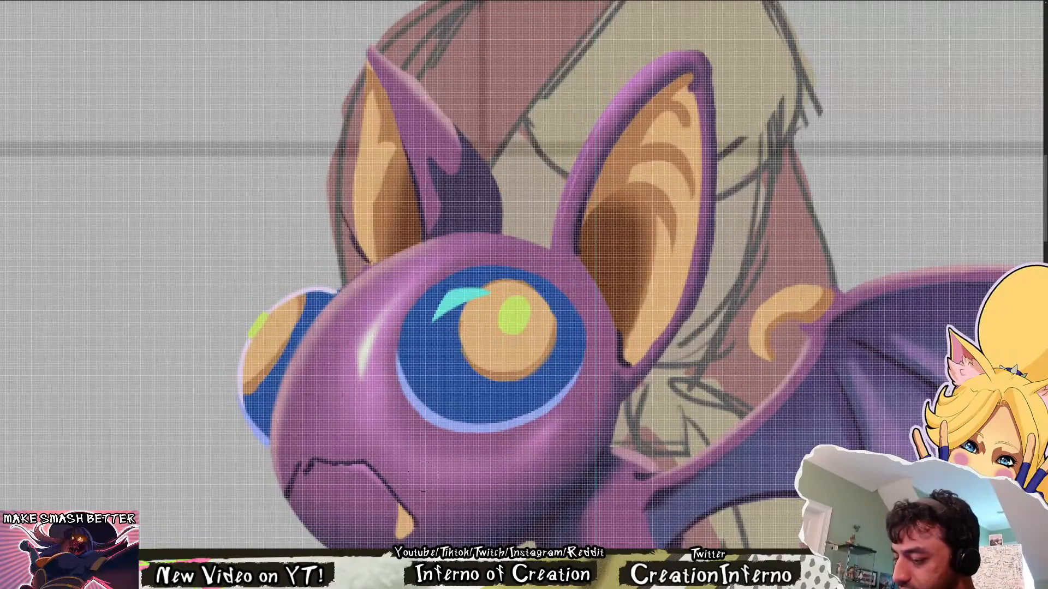
{"action": "scroll", "coordinate": [624, 396], "scroll_direction": "down", "scroll_amount": 5}
{"action": "scroll", "coordinate": [600, 403], "scroll_direction": "up", "scroll_amount": 3}
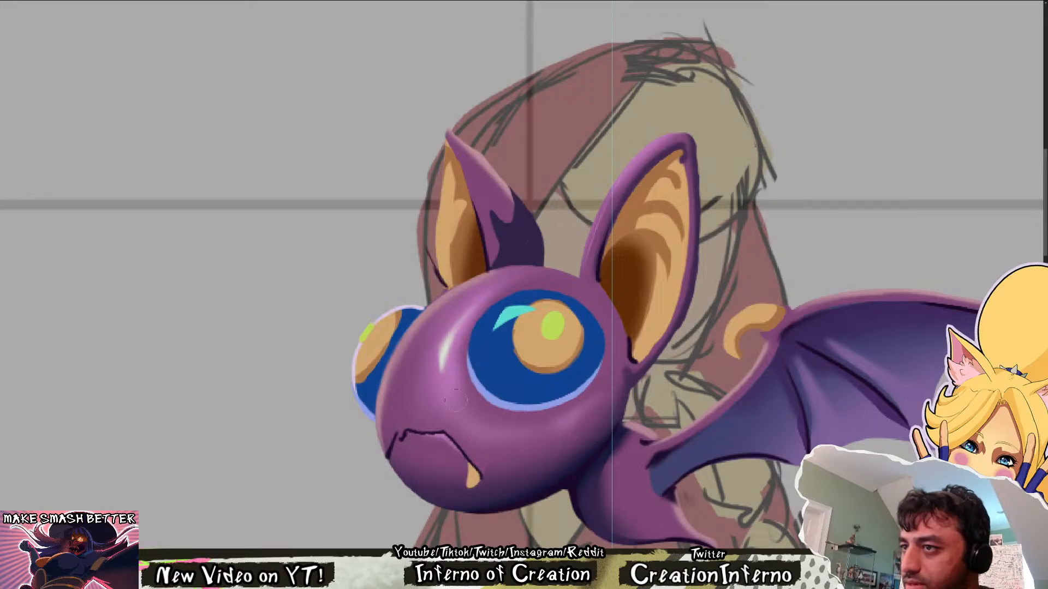
{"action": "scroll", "coordinate": [513, 349], "scroll_direction": "down", "scroll_amount": 5}
{"action": "scroll", "coordinate": [528, 341], "scroll_direction": "up", "scroll_amount": 6}
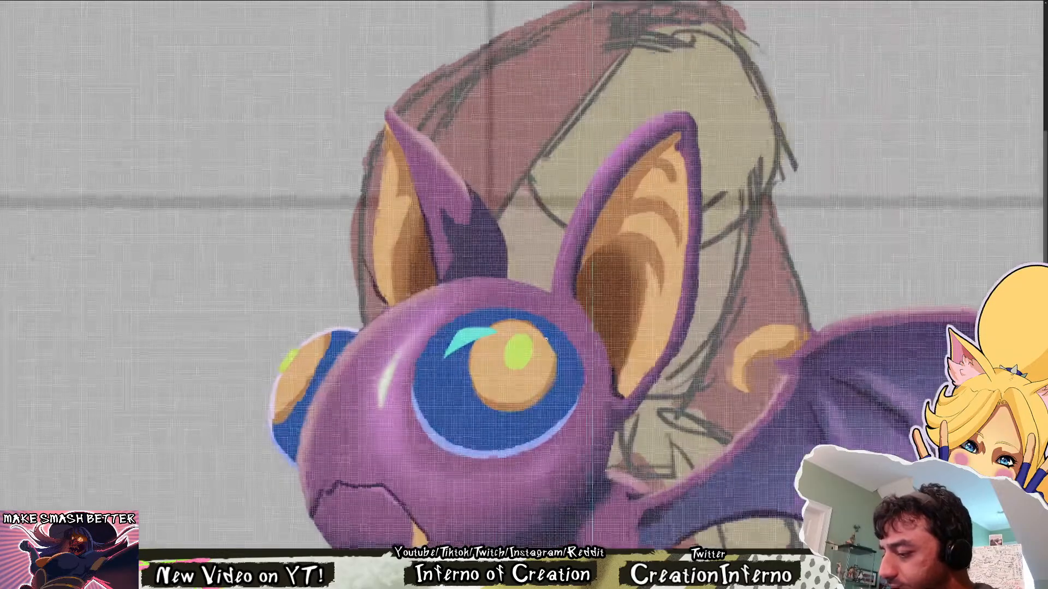
{"action": "scroll", "coordinate": [528, 342], "scroll_direction": "down", "scroll_amount": 2}
{"action": "scroll", "coordinate": [528, 341], "scroll_direction": "down", "scroll_amount": 4}
{"action": "scroll", "coordinate": [540, 340], "scroll_direction": "up", "scroll_amount": 2}
{"action": "key", "text": "ctrl+shift+h"}
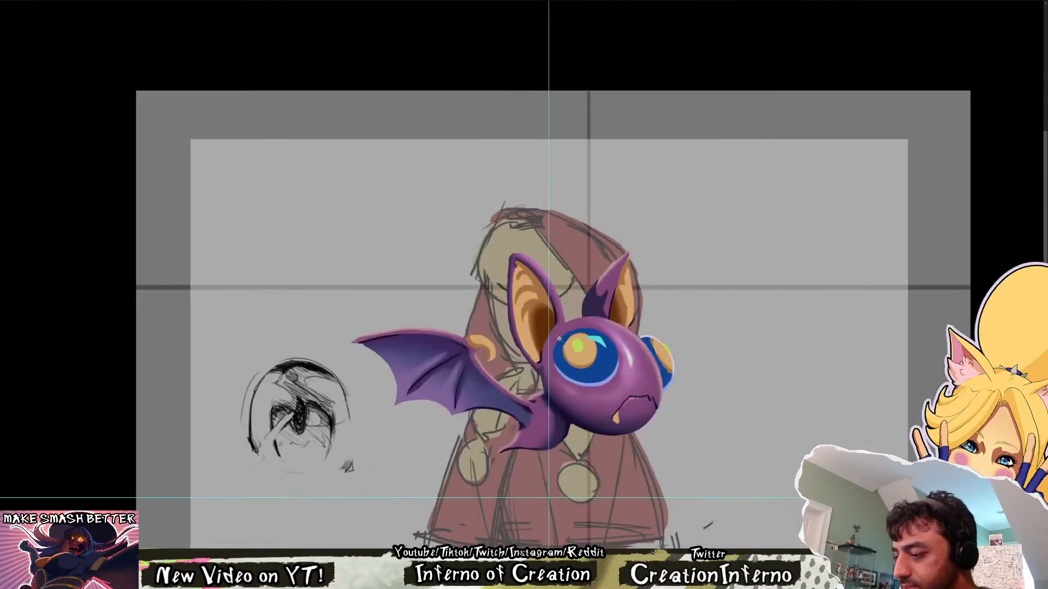
{"action": "key", "text": "ctrl+shift+h"}
{"action": "left_click_drag", "start_coordinate": [662, 380], "coordinate": [523, 344]}
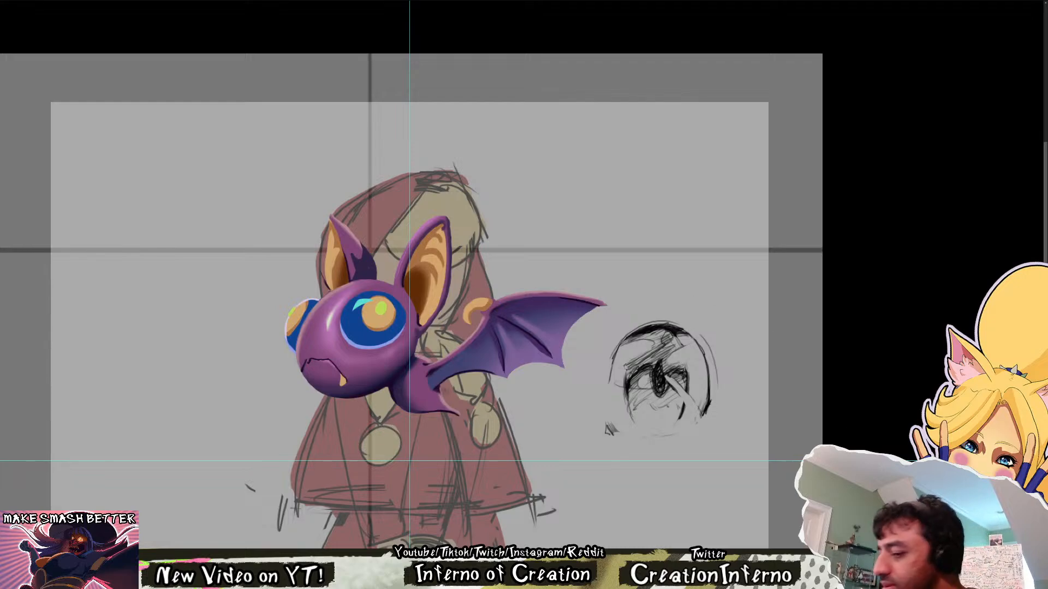
Refine the soft light on the bat's head around the near eye and cheek, using a freehand selection
{"action": "mouse_move", "coordinate": [376, 297]}
{"action": "left_mouse_down"}
{"action": "mouse_move", "coordinate": [367, 282]}
{"action": "mouse_move", "coordinate": [348, 292]}
{"action": "mouse_move", "coordinate": [344, 383]}
{"action": "mouse_move", "coordinate": [404, 358]}
{"action": "mouse_move", "coordinate": [416, 298]}
{"action": "left_mouse_up"}
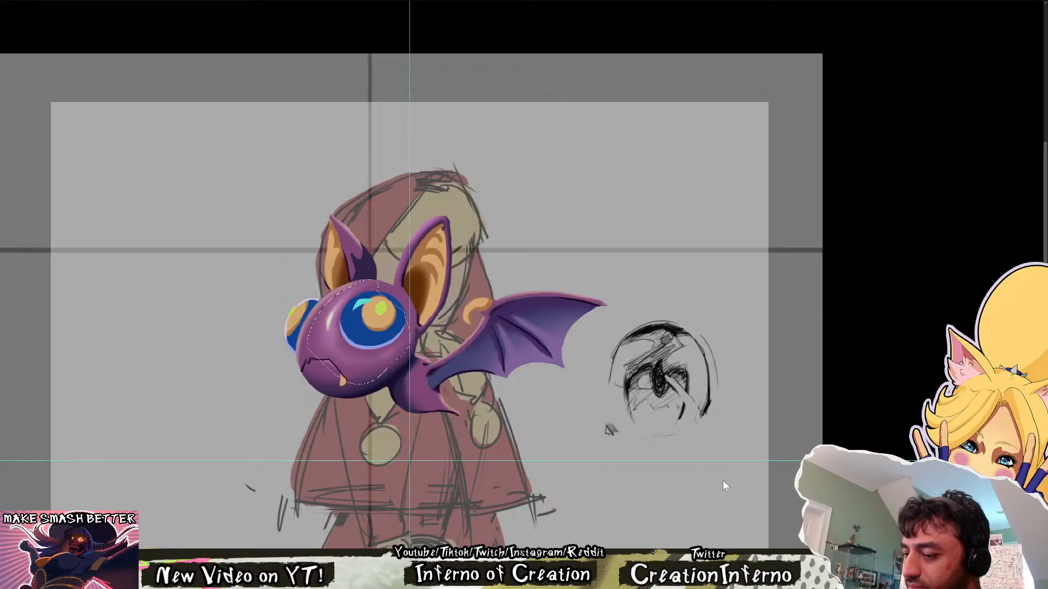
{"action": "key", "text": "ctrl+d"}
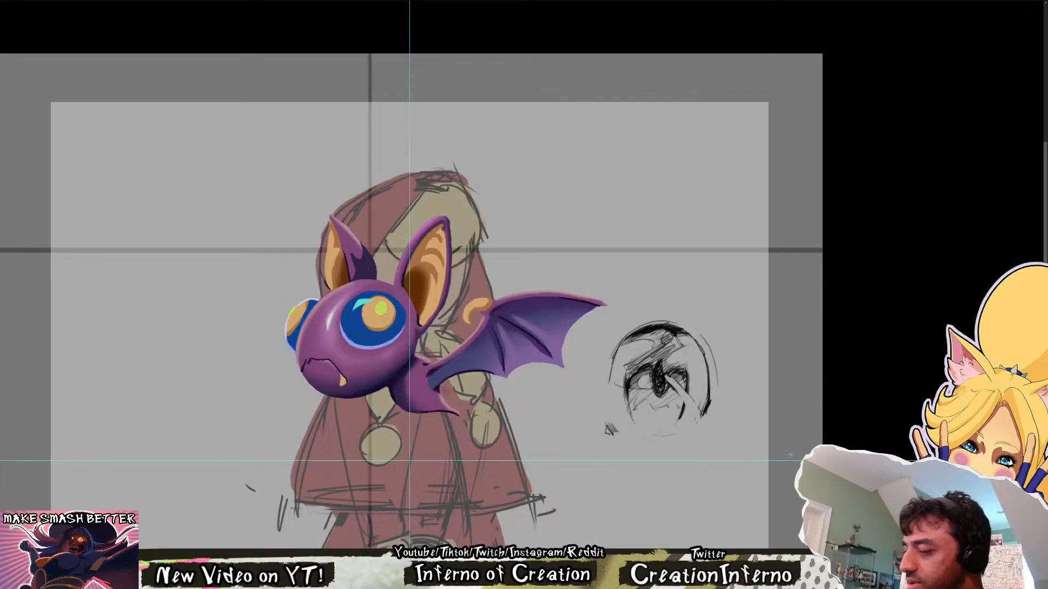
{"action": "scroll", "coordinate": [339, 326], "scroll_direction": "up", "scroll_amount": 2}
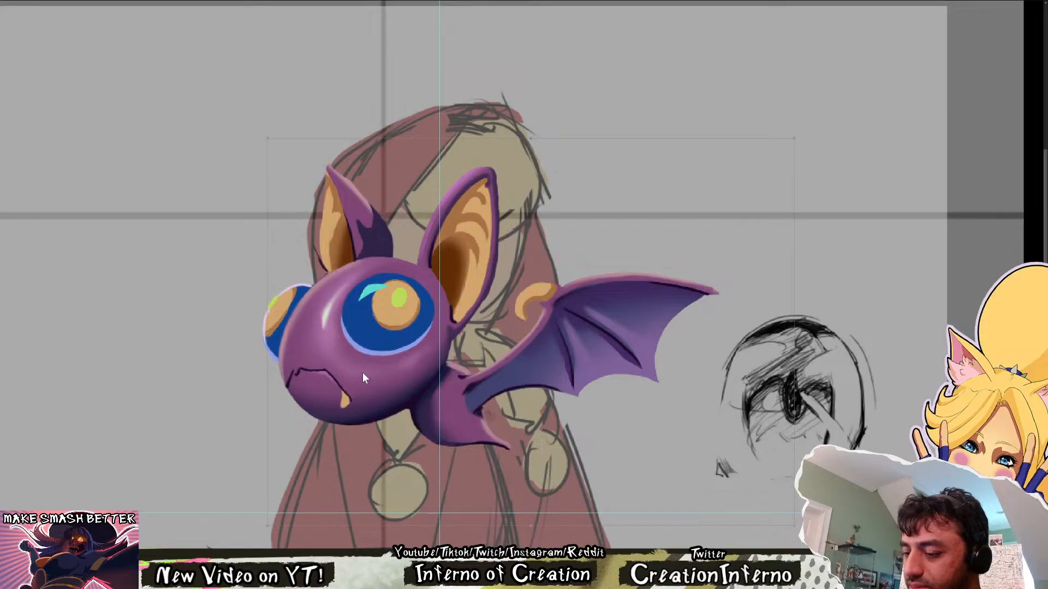
{"action": "left_click_drag", "start_coordinate": [335, 344], "coordinate": [382, 368]}
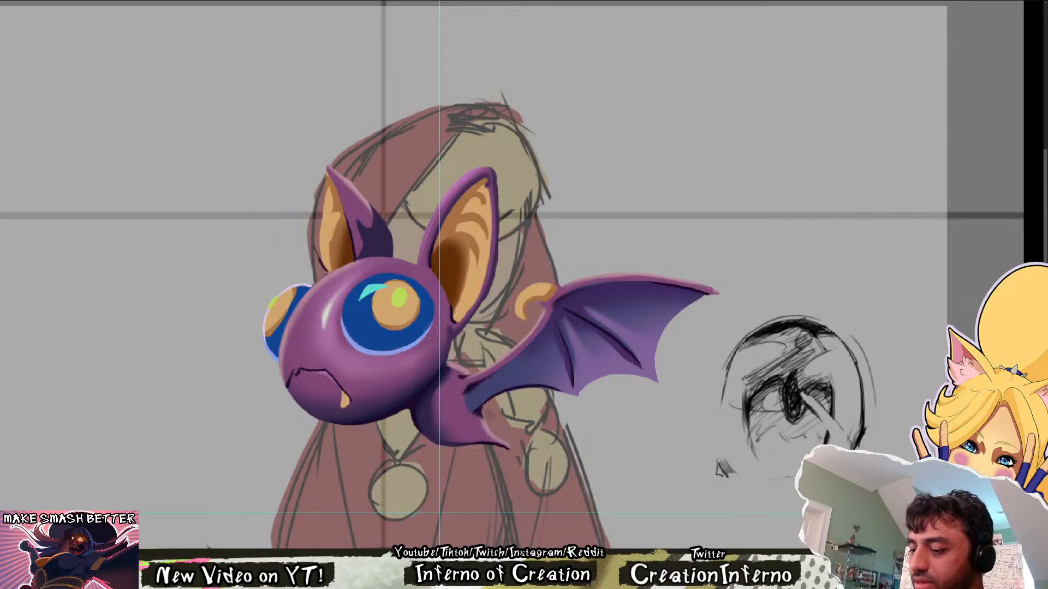
View the whole canvas, and switch to the concept sheet to examine the original bat drawings
{"action": "key", "text": "ctrl+0"}
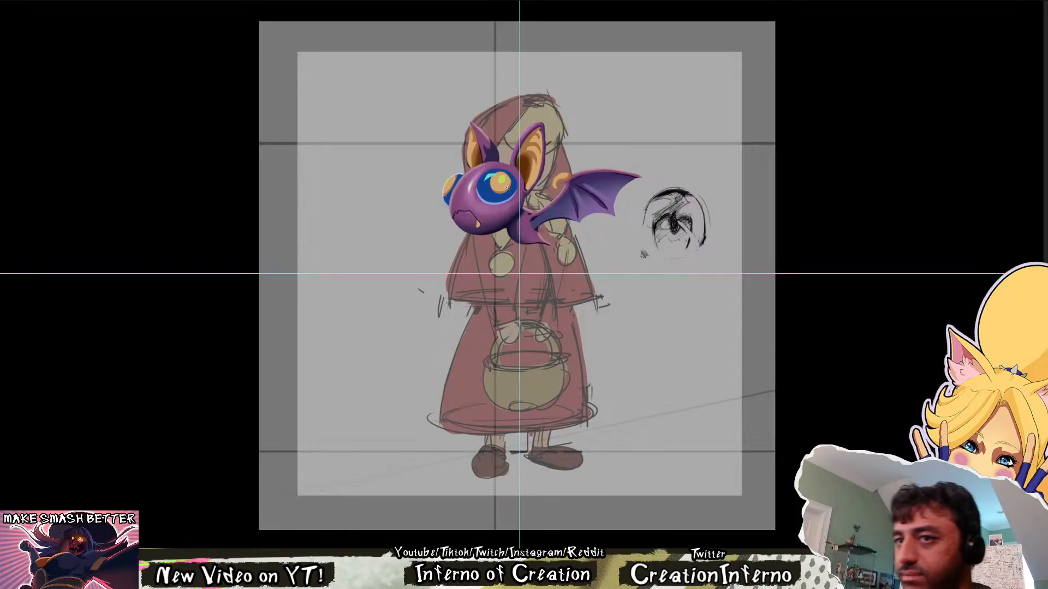
{"action": "left_click_drag", "start_coordinate": [508, 187], "coordinate": [546, 187]}
{"action": "left_click_drag", "start_coordinate": [442, 176], "coordinate": [372, 245]}
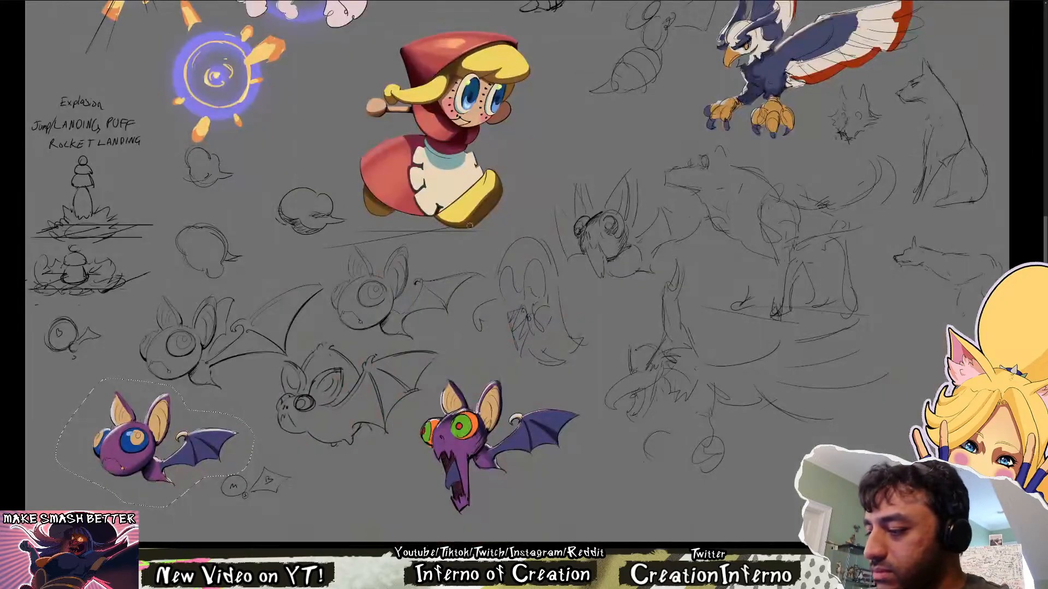
Examine the concept sheet's bird and hooded character, and the brown and blue-purple running wolf drawings
{"action": "left_click_drag", "start_coordinate": [475, 258], "coordinate": [283, 539]}
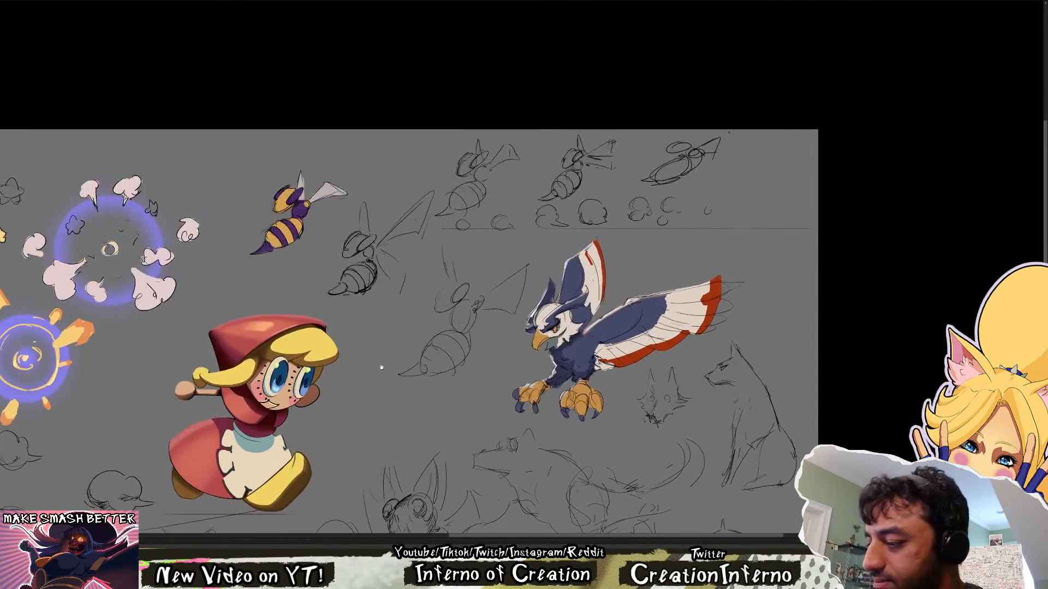
{"action": "scroll", "coordinate": [304, 210], "scroll_direction": "up", "scroll_amount": 3}
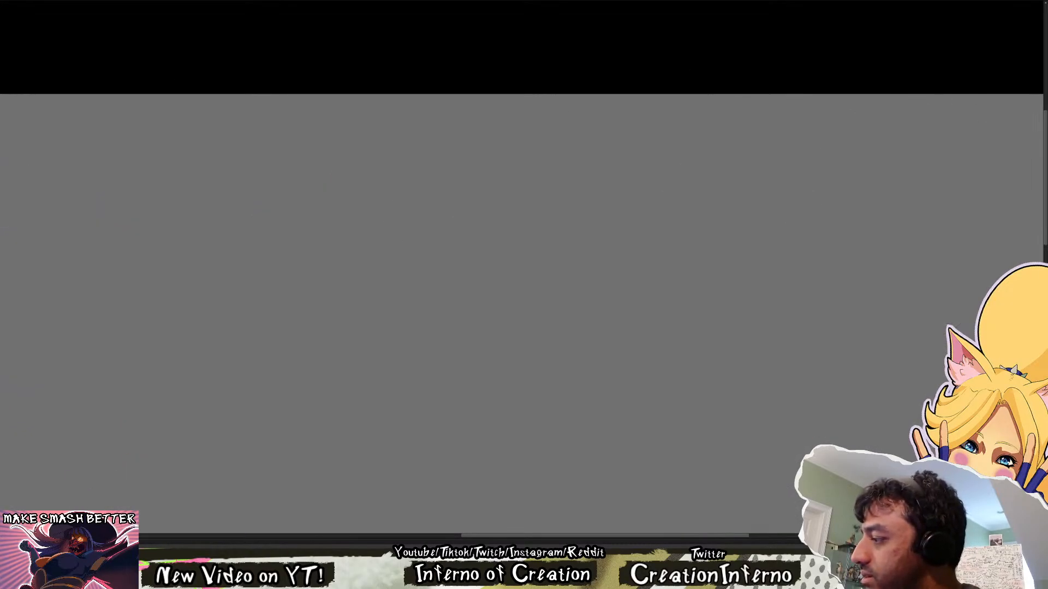
{"action": "left_click_drag", "start_coordinate": [379, 104], "coordinate": [386, 38]}
{"action": "left_click_drag", "start_coordinate": [382, 182], "coordinate": [455, 422]}
{"action": "scroll", "coordinate": [285, 201], "scroll_direction": "up", "scroll_amount": 1}
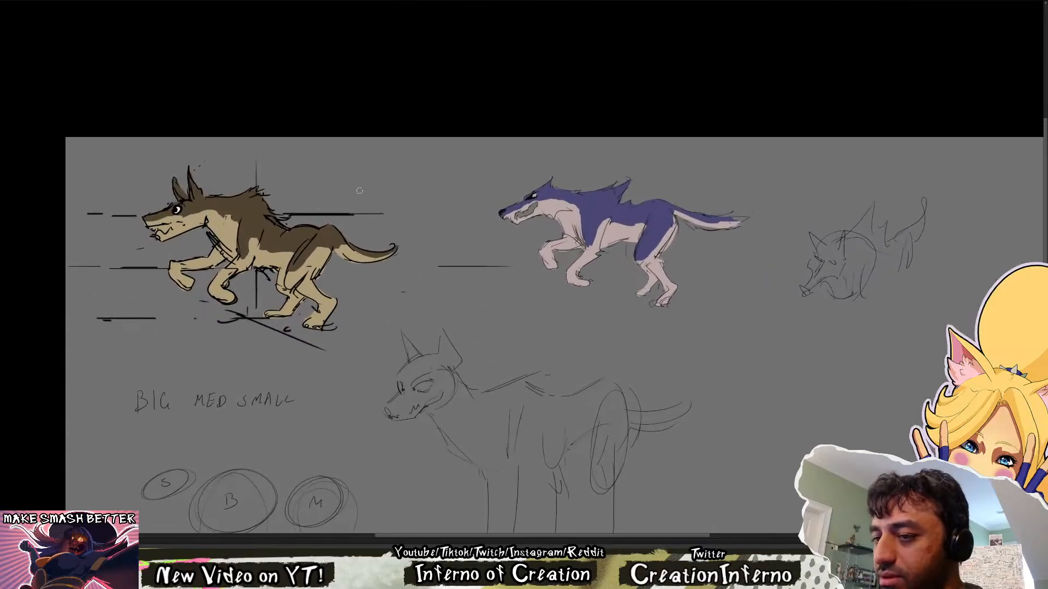
{"action": "left_click_drag", "start_coordinate": [649, 212], "coordinate": [578, 259]}
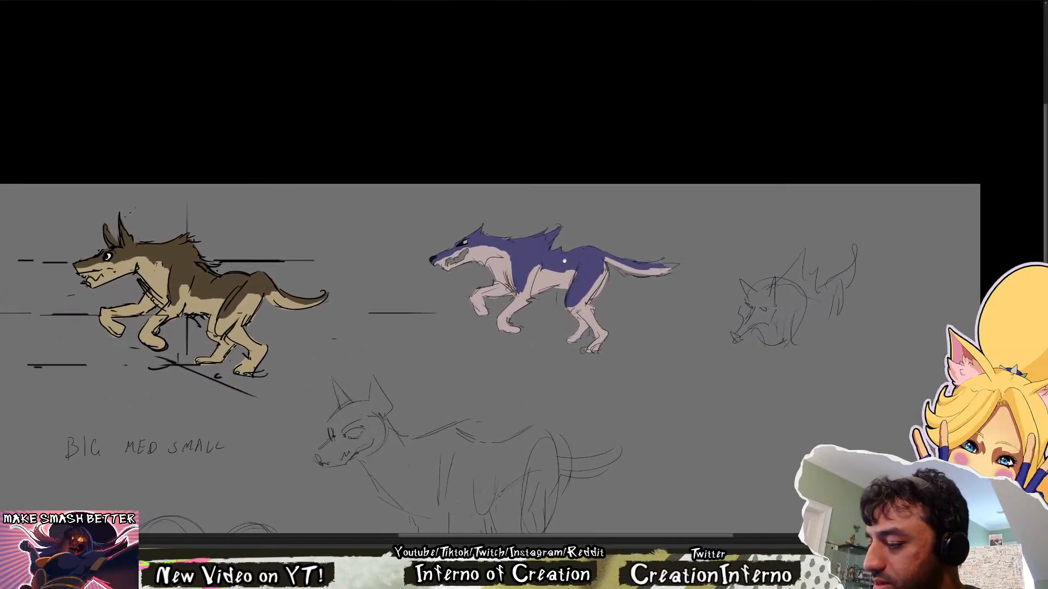
{"action": "scroll", "coordinate": [233, 250], "scroll_direction": "up", "scroll_amount": 3}
{"action": "scroll", "coordinate": [358, 227], "scroll_direction": "down", "scroll_amount": 3}
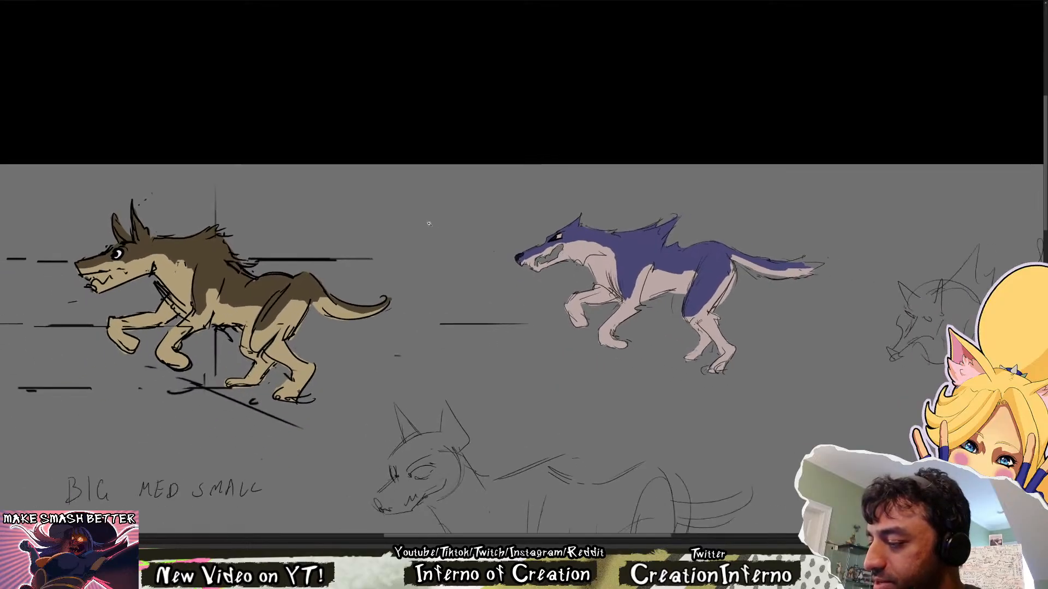
{"action": "scroll", "coordinate": [218, 137], "scroll_direction": "up", "scroll_amount": 3}
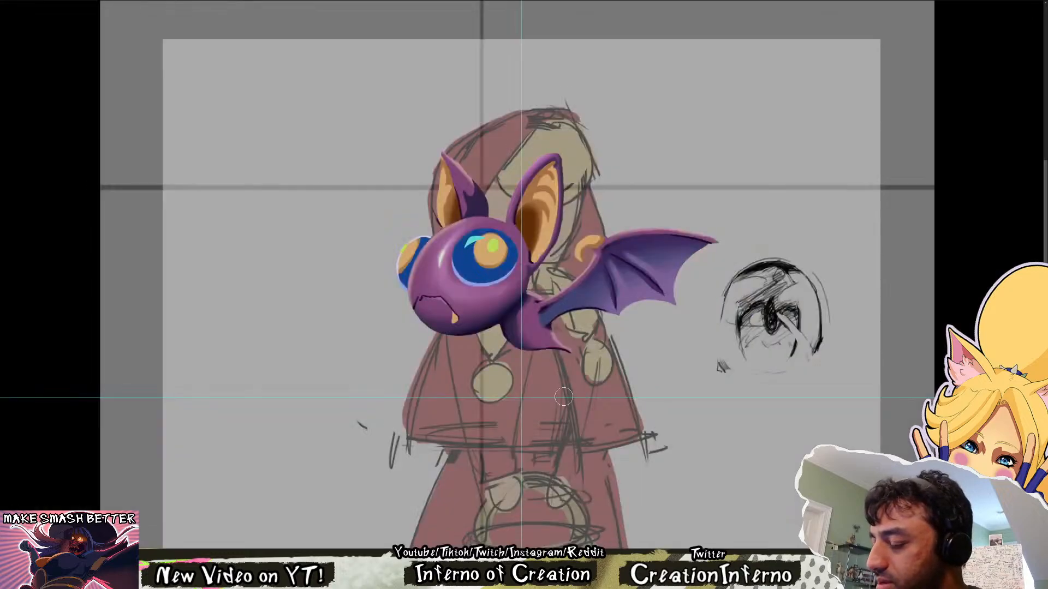
Return to the bat painting and examine its overall shading in mirrored and normal orientation, from full-figure to closer views
{"action": "left_click_drag", "start_coordinate": [576, 333], "coordinate": [546, 326]}
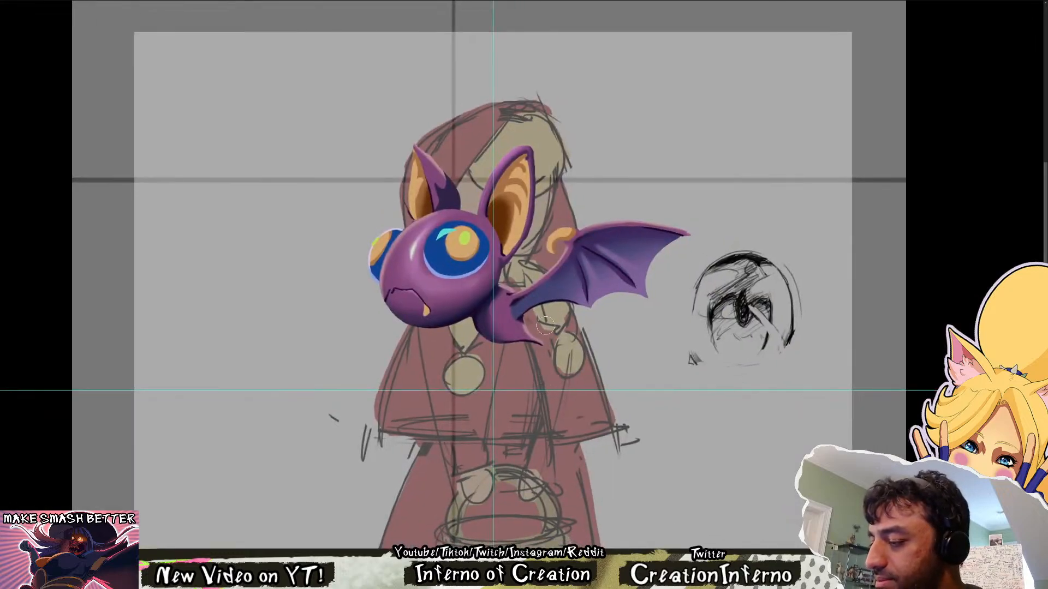
{"action": "scroll", "coordinate": [552, 153], "scroll_direction": "down", "scroll_amount": 3}
{"action": "scroll", "coordinate": [574, 201], "scroll_direction": "up", "scroll_amount": 3}
{"action": "key", "text": "h"}
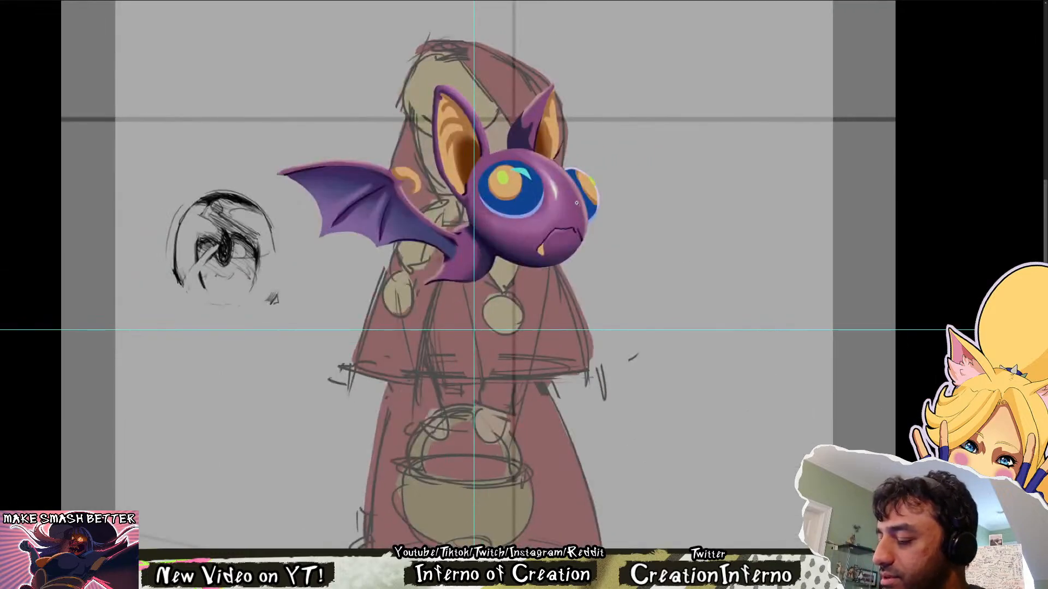
{"action": "key", "text": "h"}
{"action": "left_click_drag", "start_coordinate": [585, 186], "coordinate": [532, 281]}
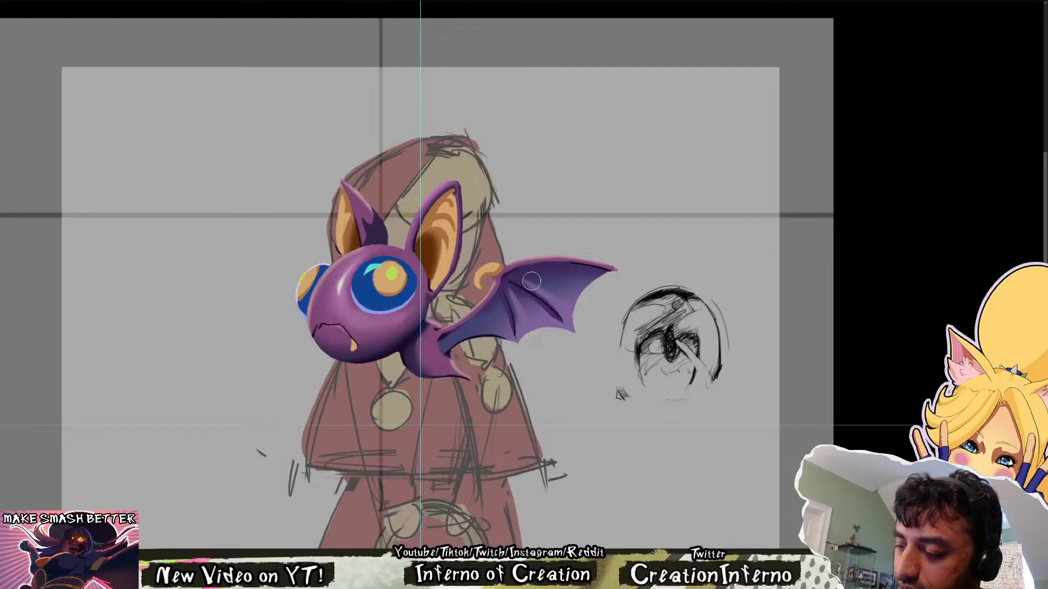
{"action": "scroll", "coordinate": [532, 281], "scroll_direction": "down", "scroll_amount": 3}
{"action": "scroll", "coordinate": [517, 215], "scroll_direction": "up", "scroll_amount": 3}
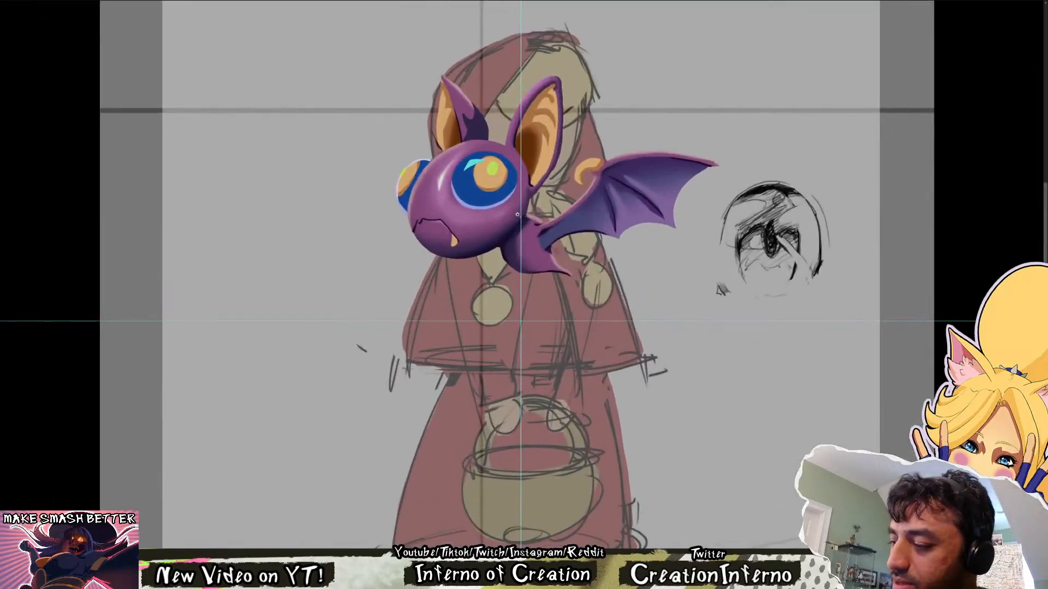
{"action": "left_click_drag", "start_coordinate": [571, 204], "coordinate": [551, 244]}
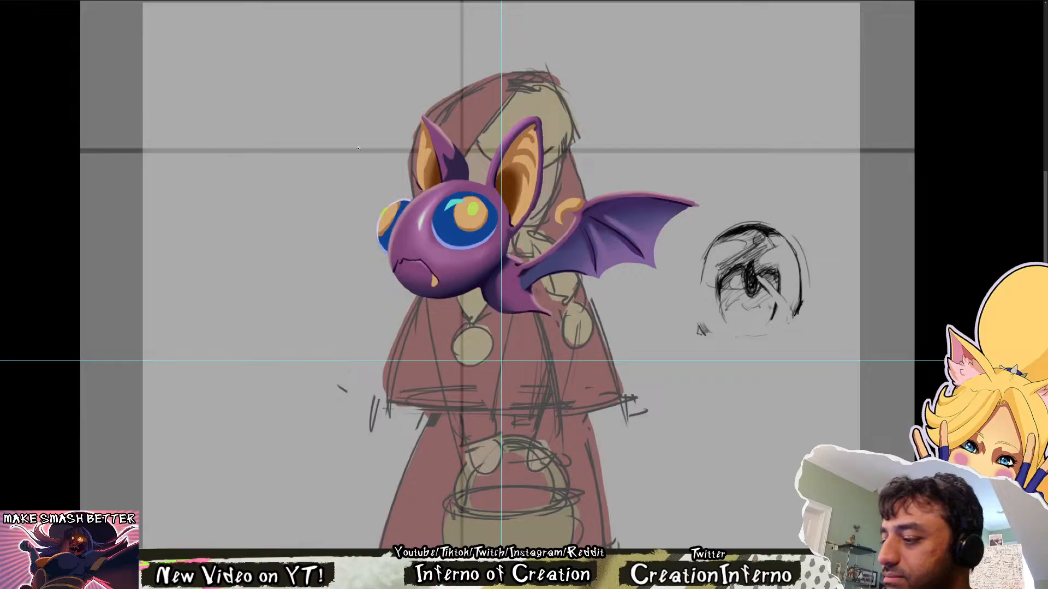
{"action": "scroll", "coordinate": [359, 148], "scroll_direction": "down", "scroll_amount": 2}
{"action": "scroll", "coordinate": [469, 155], "scroll_direction": "up", "scroll_amount": 2}
{"action": "left_click_drag", "start_coordinate": [465, 205], "coordinate": [383, 292]}
{"action": "scroll", "coordinate": [384, 294], "scroll_direction": "up", "scroll_amount": 2}
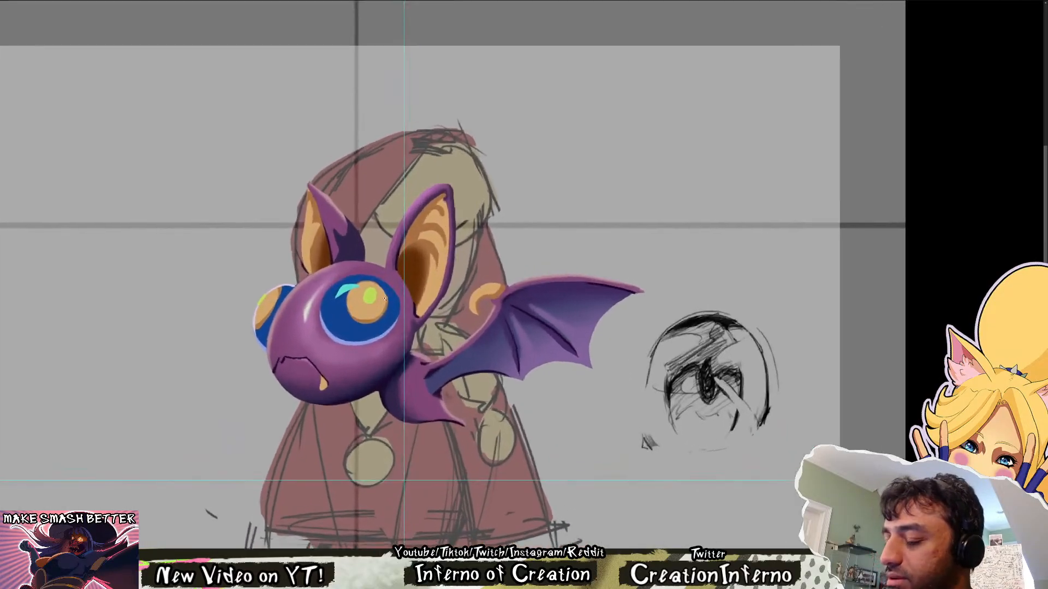
{"action": "scroll", "coordinate": [384, 298], "scroll_direction": "up", "scroll_amount": 1}
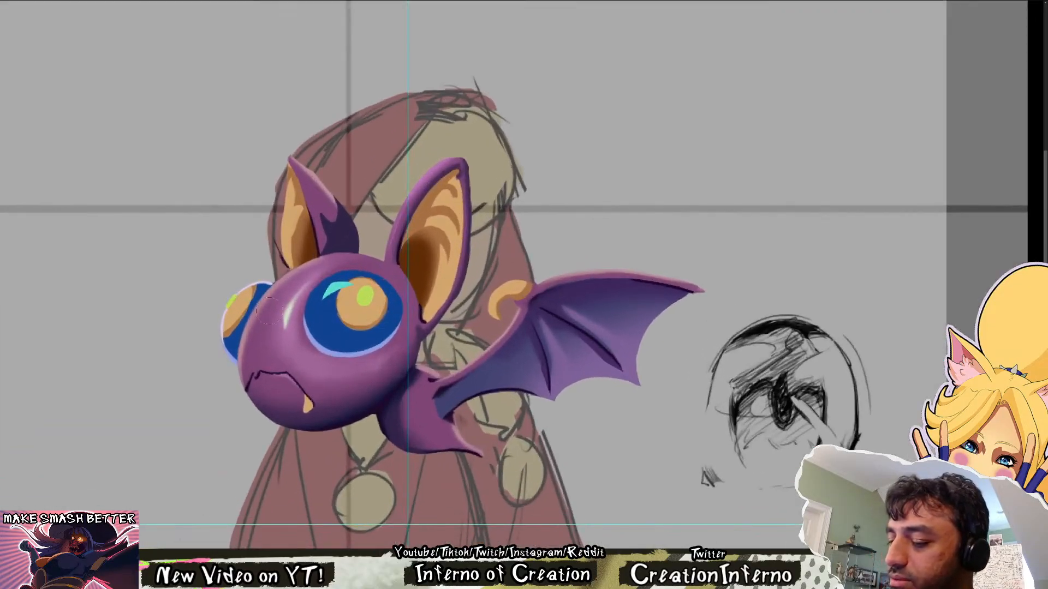
{"action": "scroll", "coordinate": [466, 244], "scroll_direction": "down", "scroll_amount": 2}
{"action": "scroll", "coordinate": [466, 244], "scroll_direction": "up", "scroll_amount": 2}
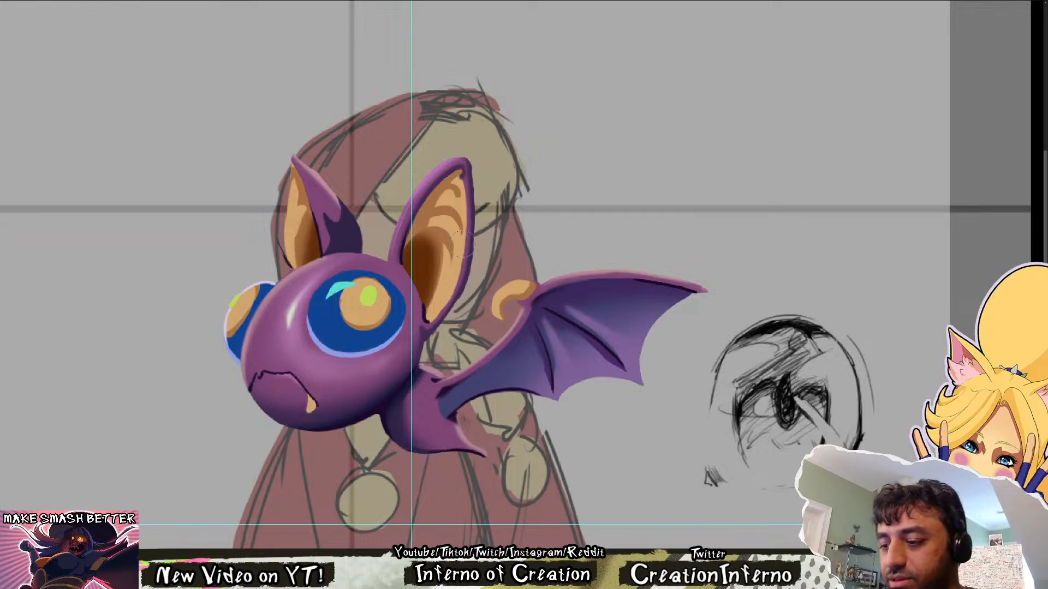
Flip back and forth through the neighbouring animation frames to compare the rough flapping poses with the painted bat, ending on the painted frame
{"action": "key", "text": "Right"}
{"action": "key", "text": "Left"}
{"action": "key", "text": "Right"}
{"action": "key", "text": "Right"}
{"action": "key", "text": "Right"}
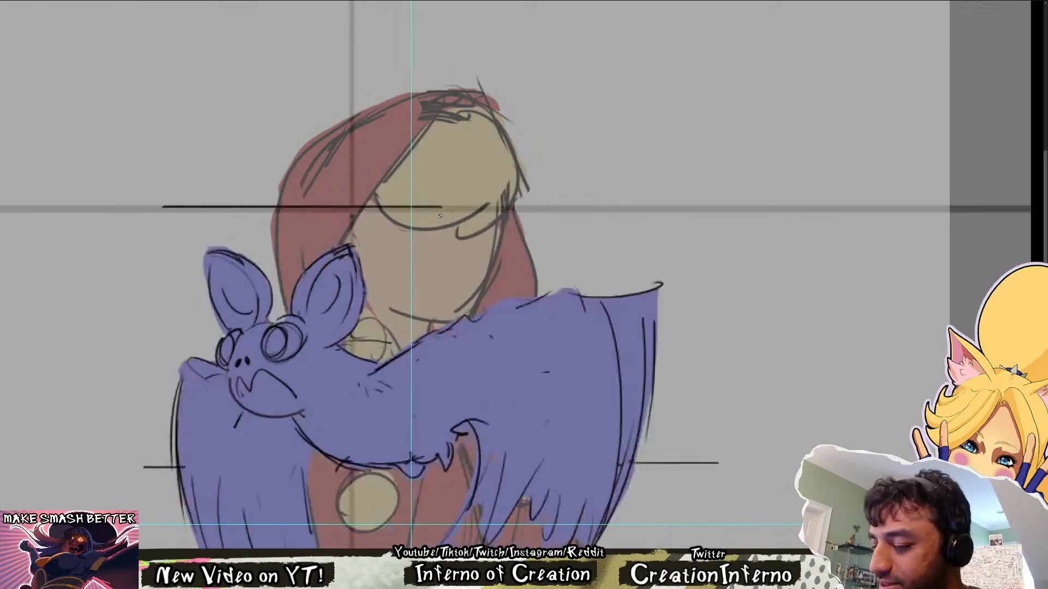
{"action": "key", "text": "Left"}
{"action": "key", "text": "Left"}
{"action": "key", "text": "Left"}
{"action": "key", "text": "Right"}
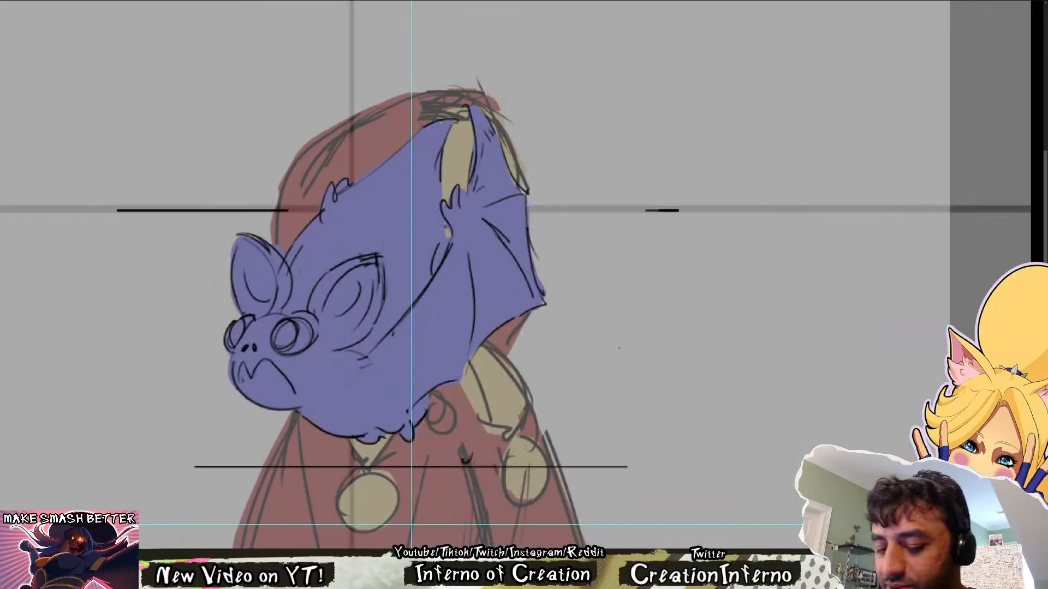
{"action": "key", "text": "Left"}
{"action": "left_click_drag", "start_coordinate": [392, 277], "coordinate": [351, 284]}
{"action": "key", "text": "r"}
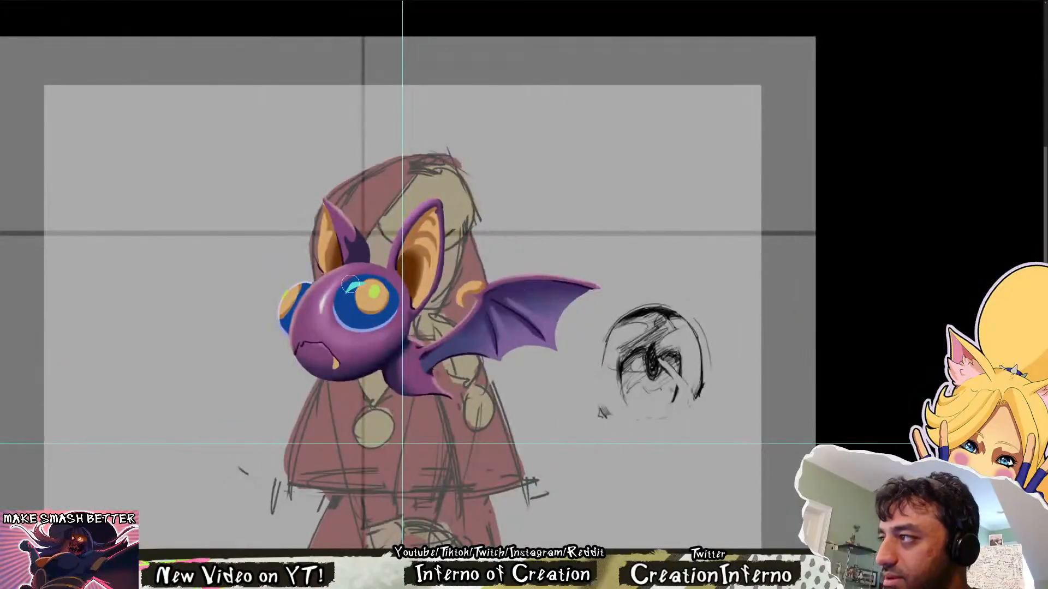